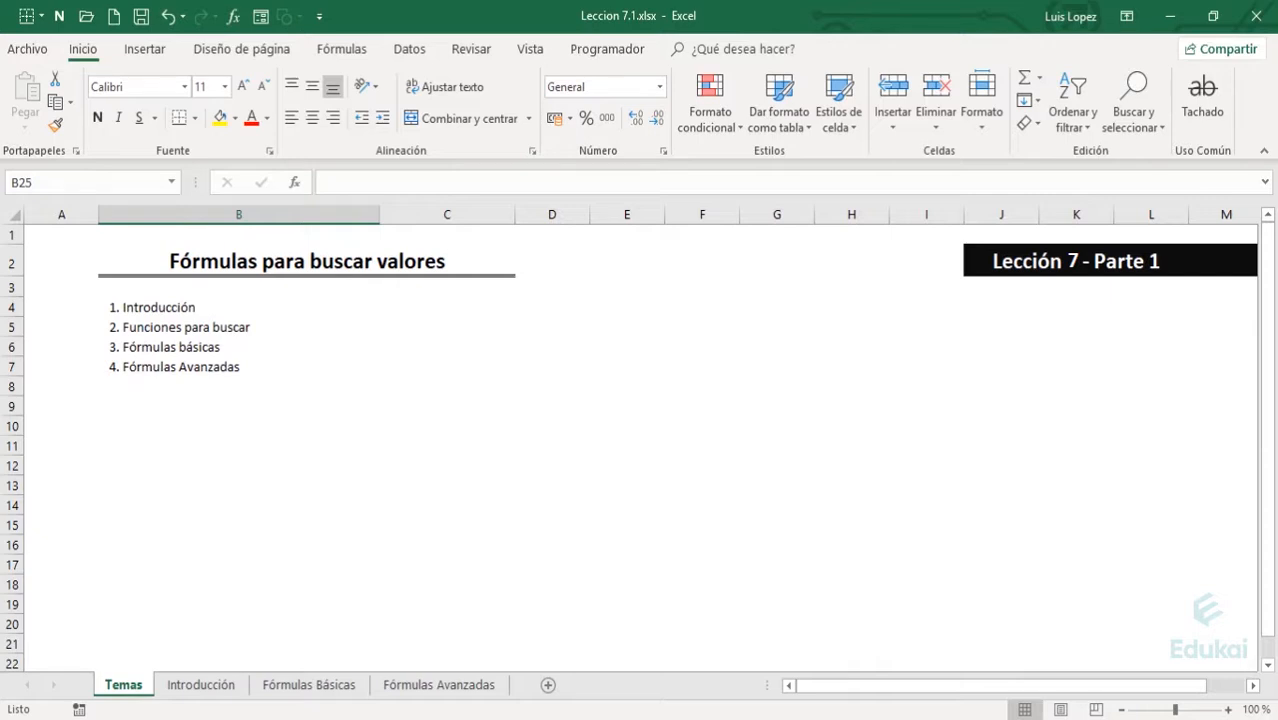
# - Open the Introducción sheet and select the whole employee table with its headers, D5:H23
pyautogui.hotkey('ctrl', 'pagedown')
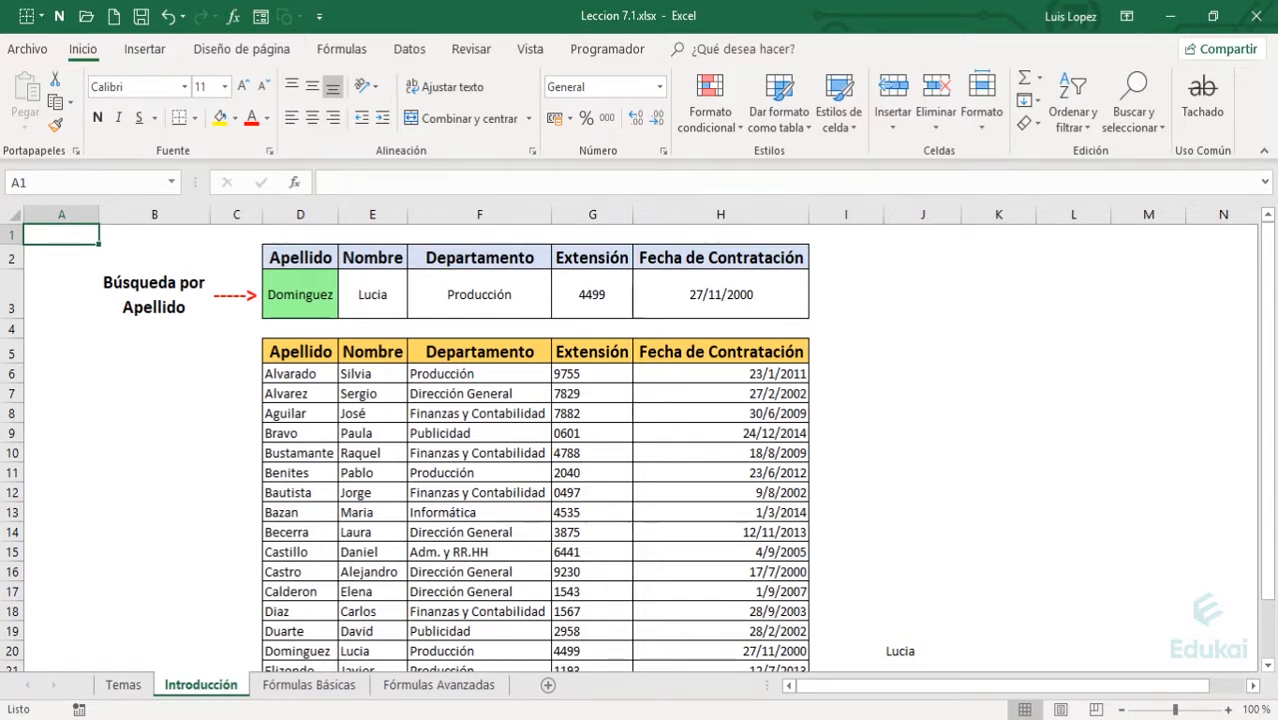
pyautogui.press('Down')
pyautogui.press('Down')
pyautogui.press('Down')
pyautogui.press('Down')
pyautogui.press('Right')
pyautogui.press('Right')
pyautogui.press('Right')
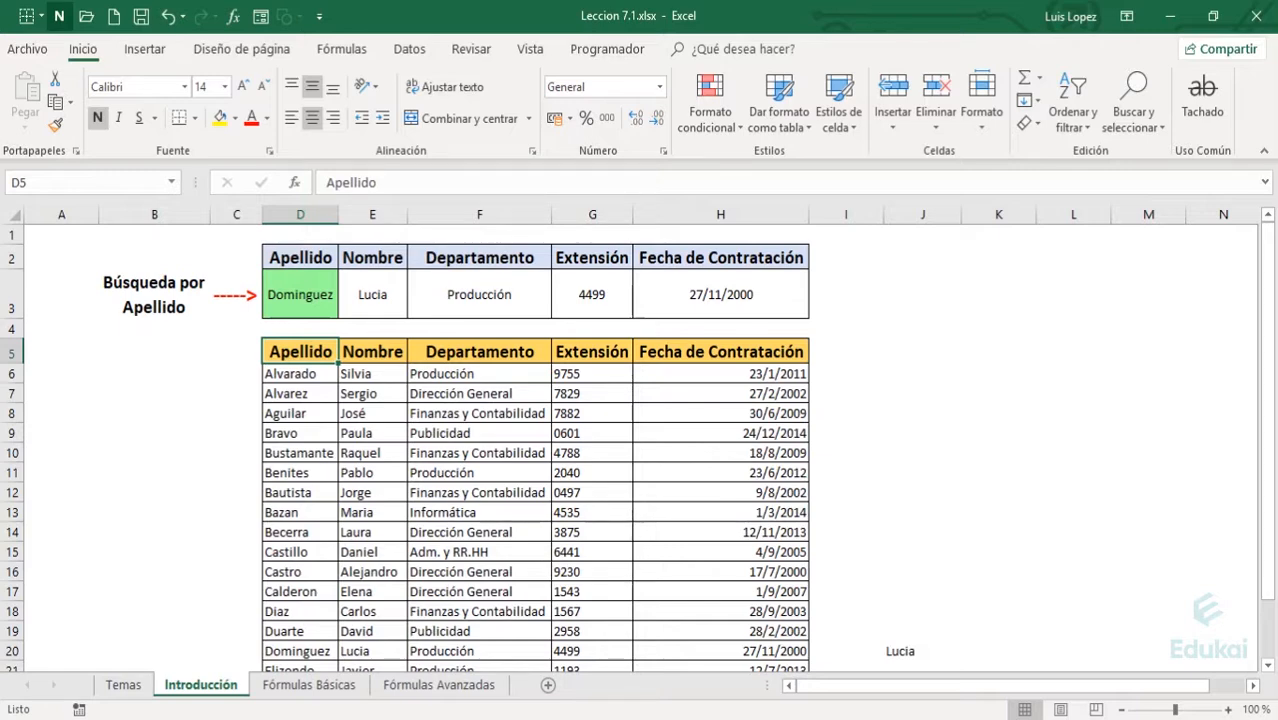
pyautogui.hotkey('shift', 'Right')
pyautogui.hotkey('shift', 'Right')
pyautogui.hotkey('shift', 'Right')
pyautogui.hotkey('shift', 'Right')
pyautogui.hotkey('ctrl', 'shift', 'Down')
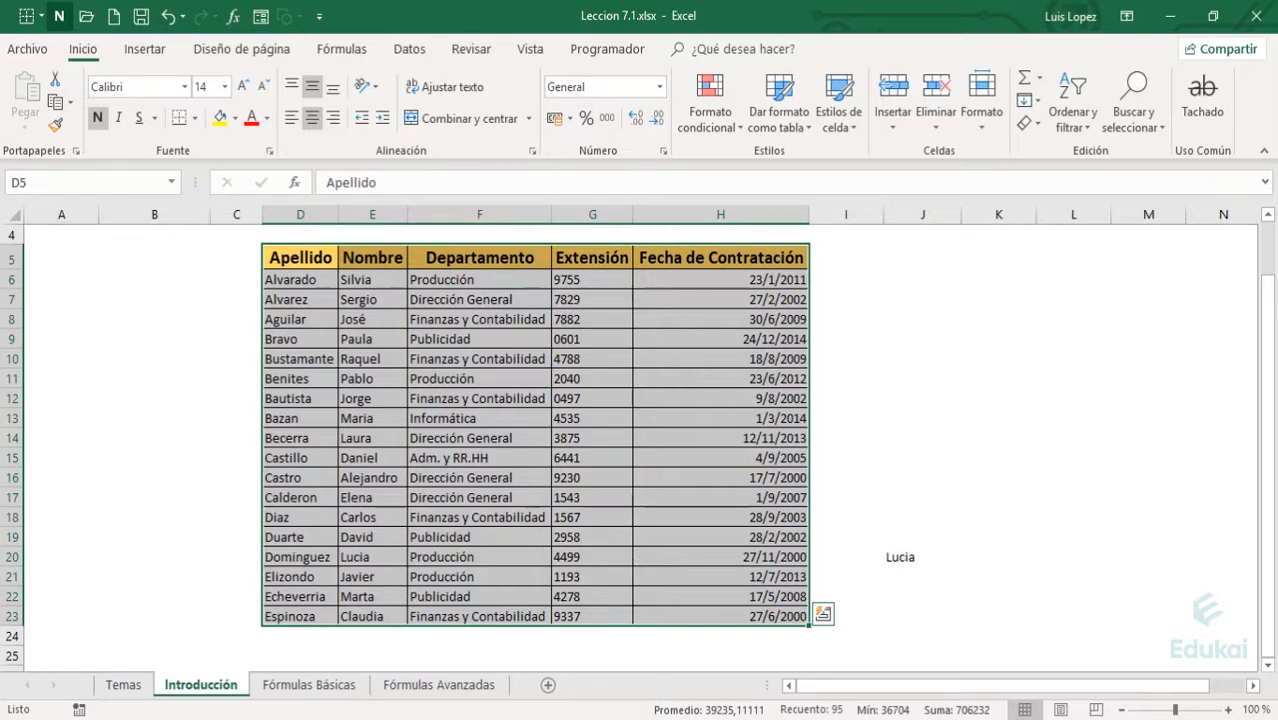
pyautogui.click(773, 130)
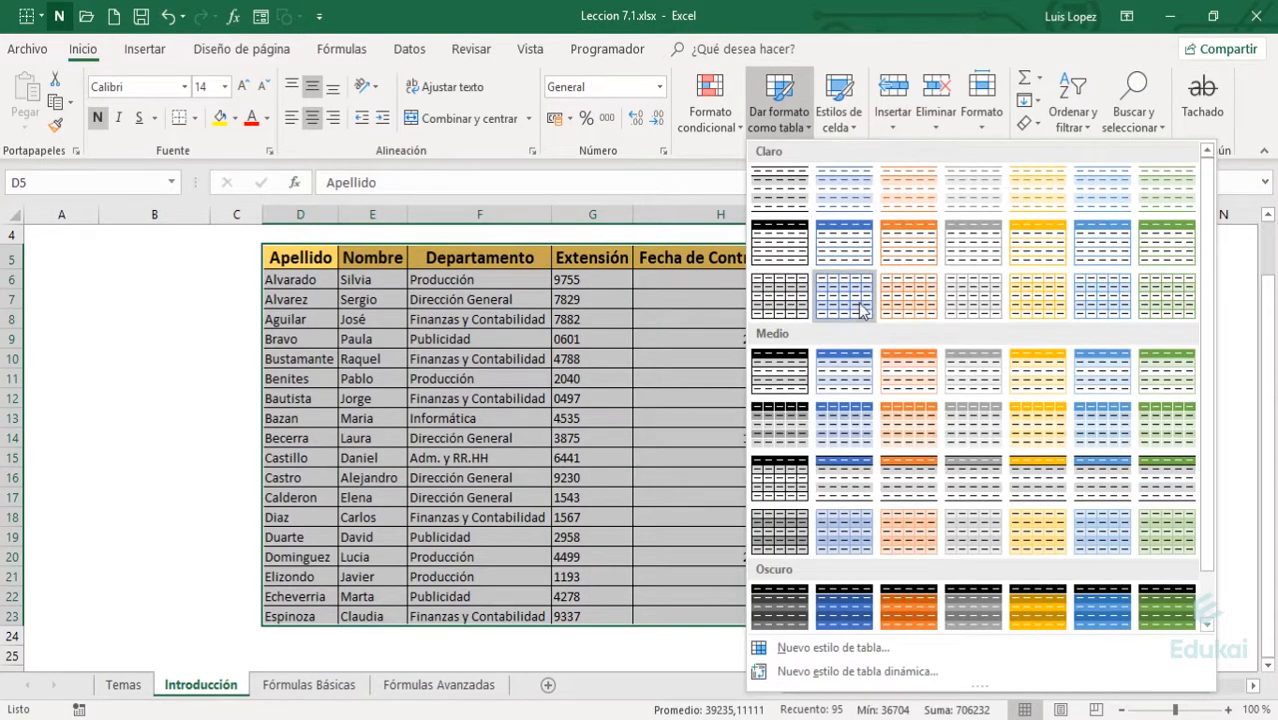
pyautogui.press('Escape')
pyautogui.scroll(1, 177, 411)
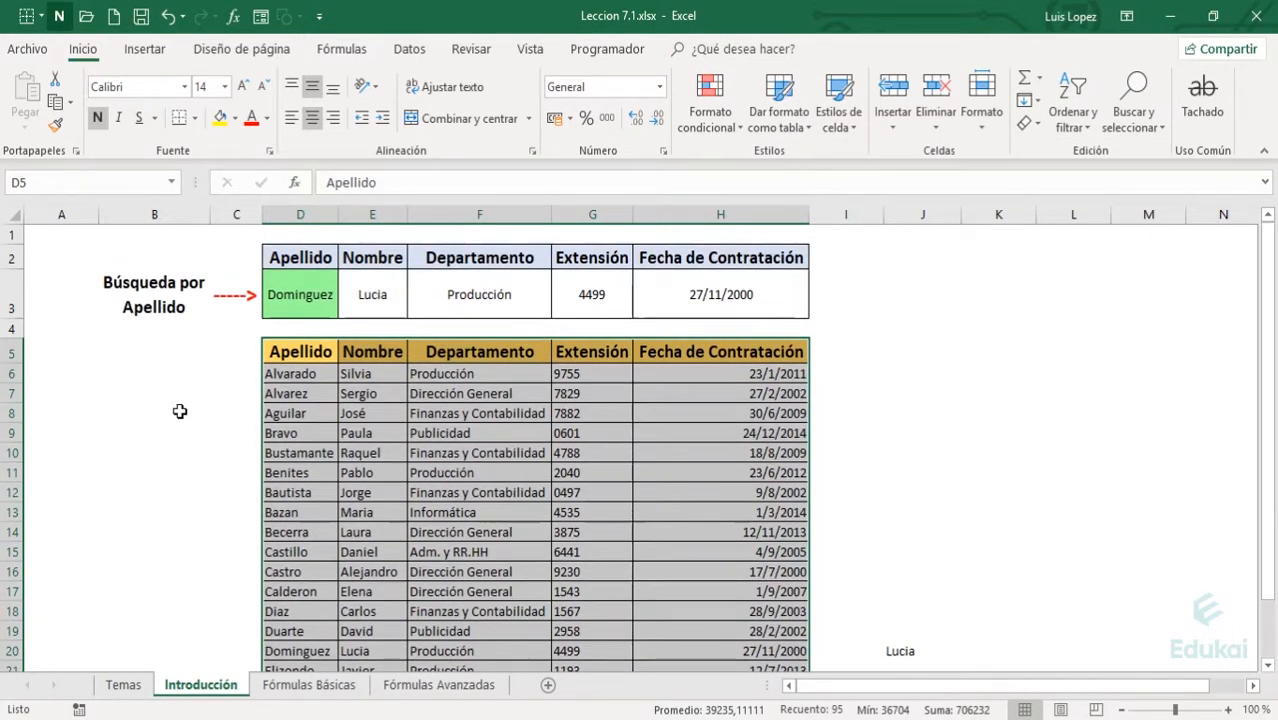
pyautogui.click(928, 325)
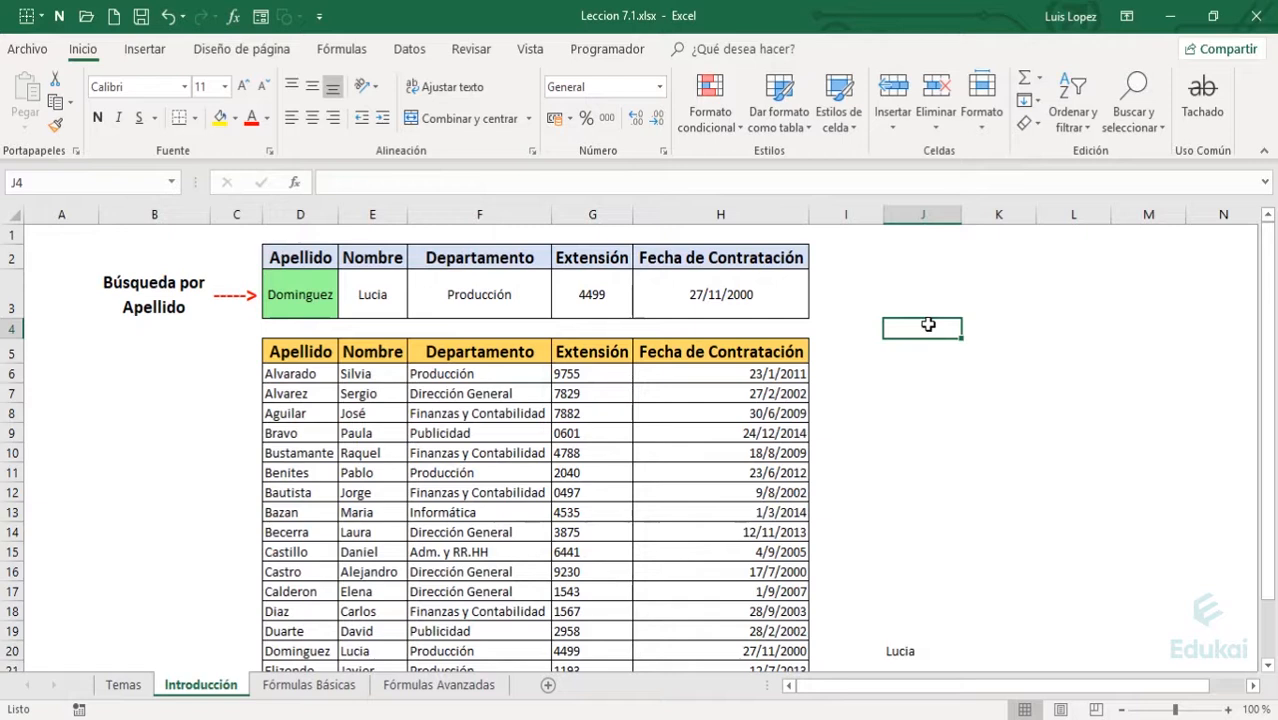
# - Go through the surnames in the Apellido column of the employee table, ending at row 16
pyautogui.press('Left')
pyautogui.press('Left')
pyautogui.press('Left')
pyautogui.press('Left')
pyautogui.press('Left')
pyautogui.press('Down')
pyautogui.press('Left')
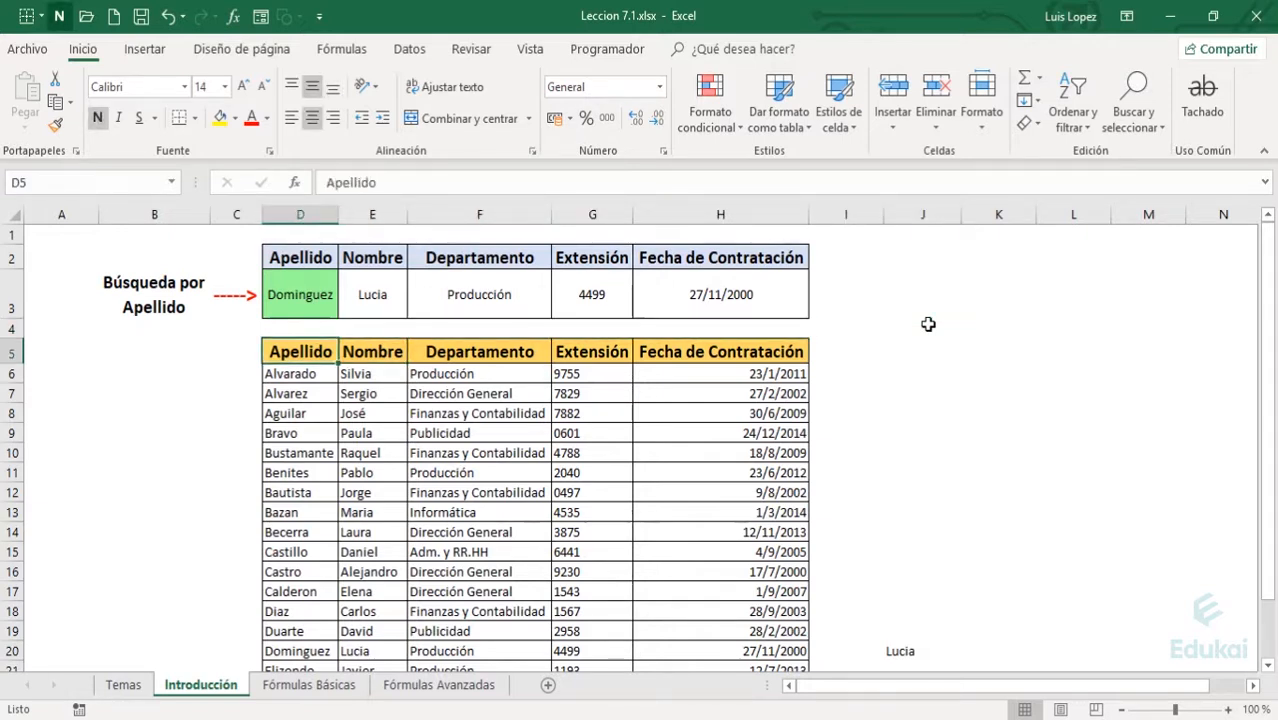
pyautogui.press('Down')
pyautogui.press('Down')
pyautogui.press('Down')
pyautogui.press('Down')
pyautogui.press('Down')
pyautogui.press('Down')
pyautogui.press('Down')
pyautogui.press('Down')
pyautogui.press('Down')
pyautogui.press('Down')
pyautogui.press('Down')
pyautogui.press('Down')
pyautogui.press('Down')
pyautogui.press('Down')
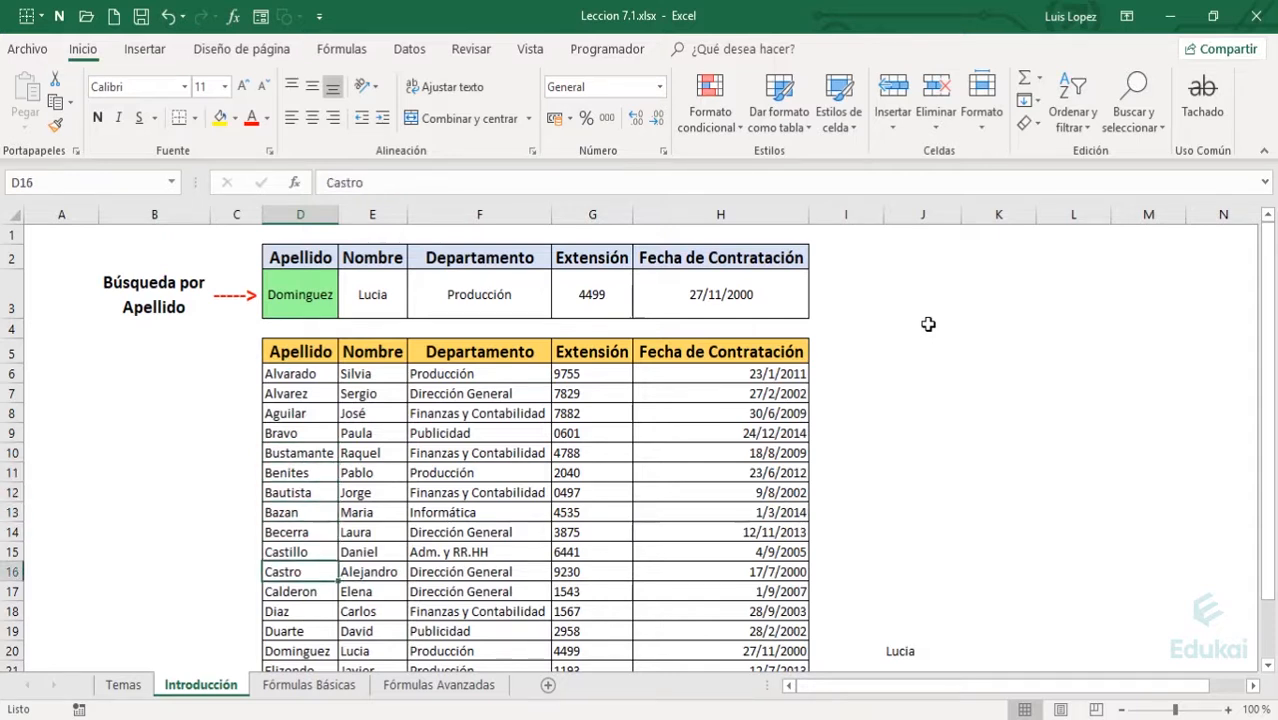
pyautogui.press('Up')
pyautogui.press('Up')
pyautogui.press('Up')
pyautogui.press('Up')
pyautogui.press('Up')
pyautogui.press('Up')
pyautogui.press('Up')
pyautogui.press('Up')
pyautogui.press('Up')
pyautogui.press('Up')
pyautogui.press('Up')
pyautogui.press('Up')
pyautogui.press('Up')
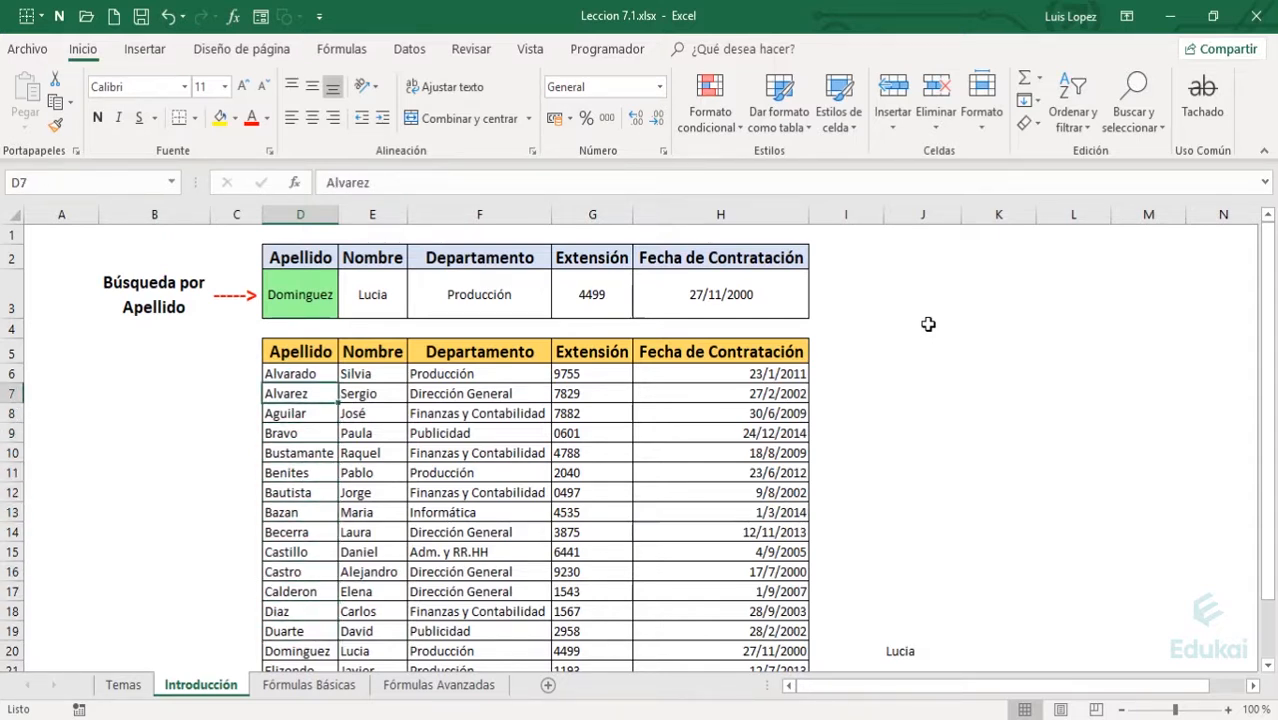
pyautogui.press('Down')
pyautogui.press('Down')
pyautogui.press('Down')
pyautogui.press('Down')
pyautogui.press('Down')
pyautogui.press('Down')
pyautogui.press('Down')
pyautogui.press('Down')
pyautogui.press('Down')
pyautogui.press('Down')
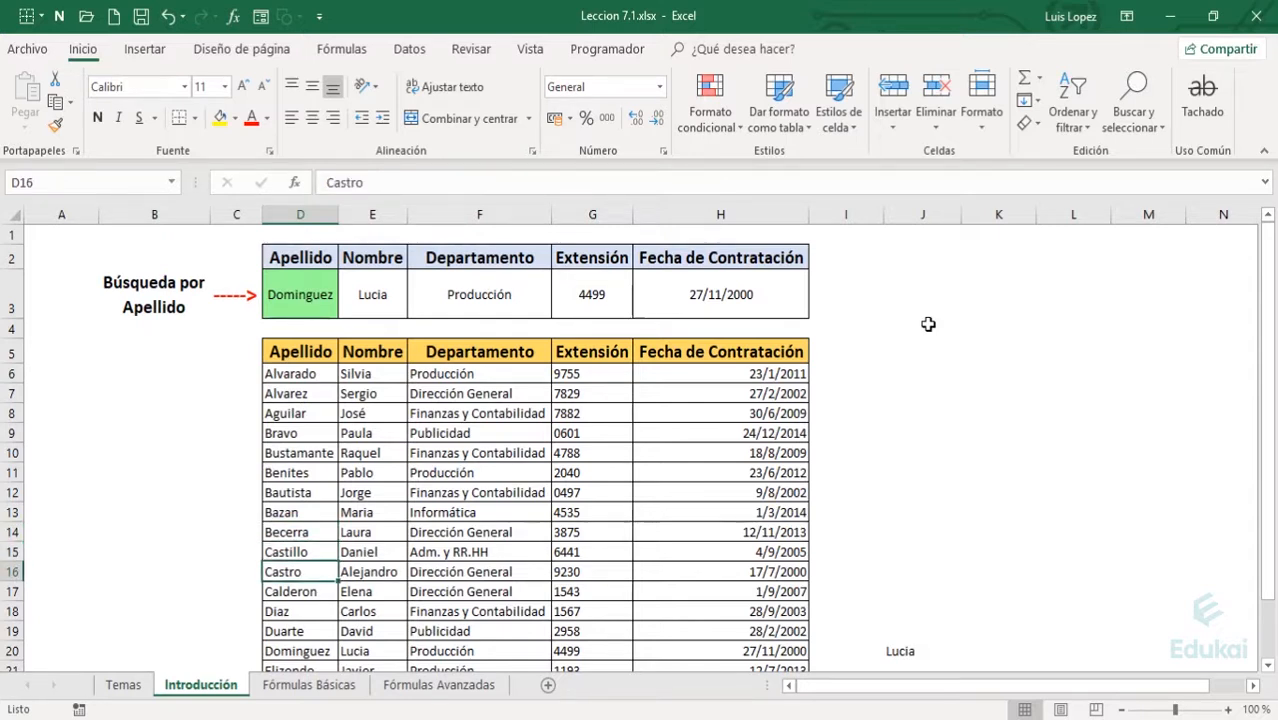
# - Read the first name, department and extension of the employee in row 16
pyautogui.press('Right')
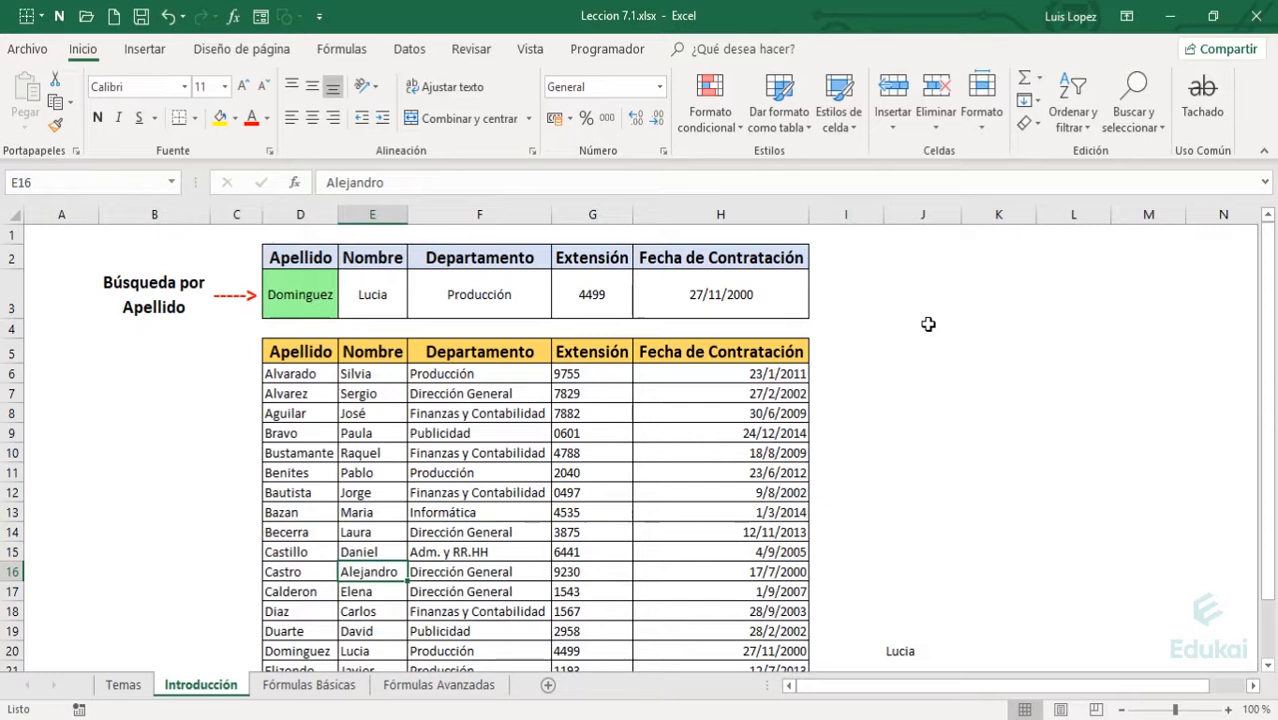
pyautogui.press('Right')
pyautogui.press('Right')
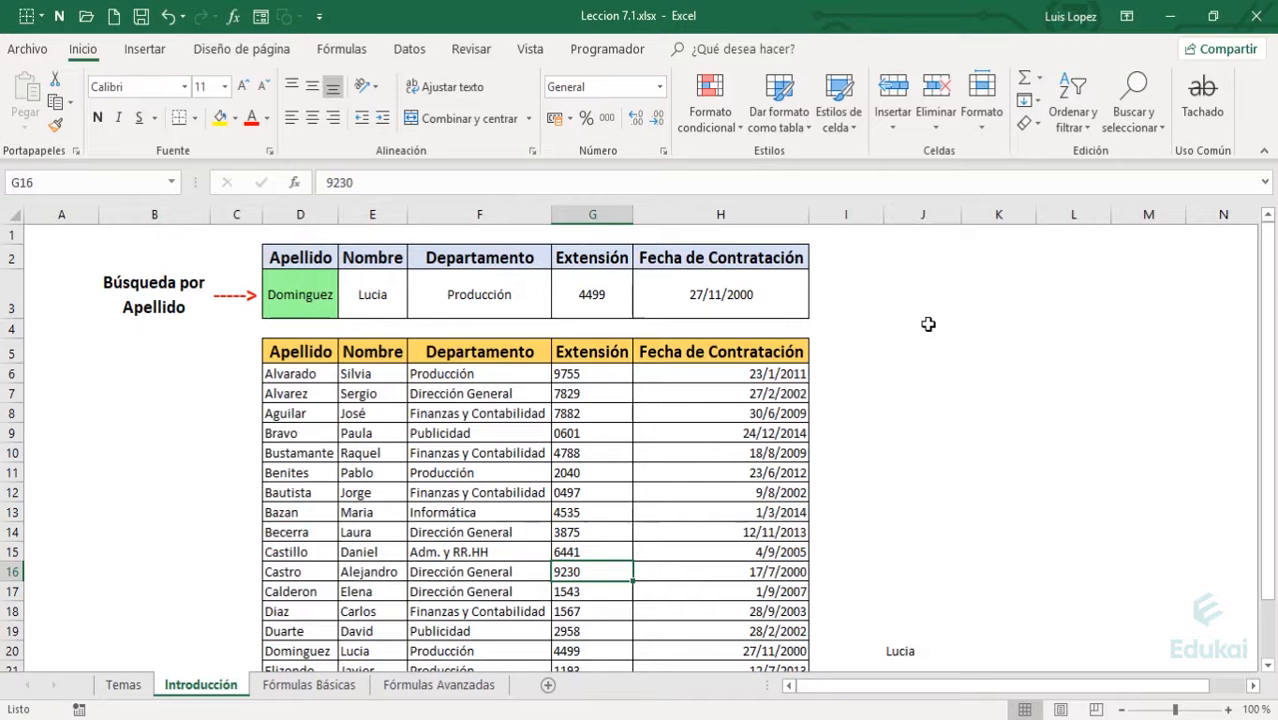
pyautogui.press('Left')
pyautogui.press('Left')
pyautogui.press('Left')
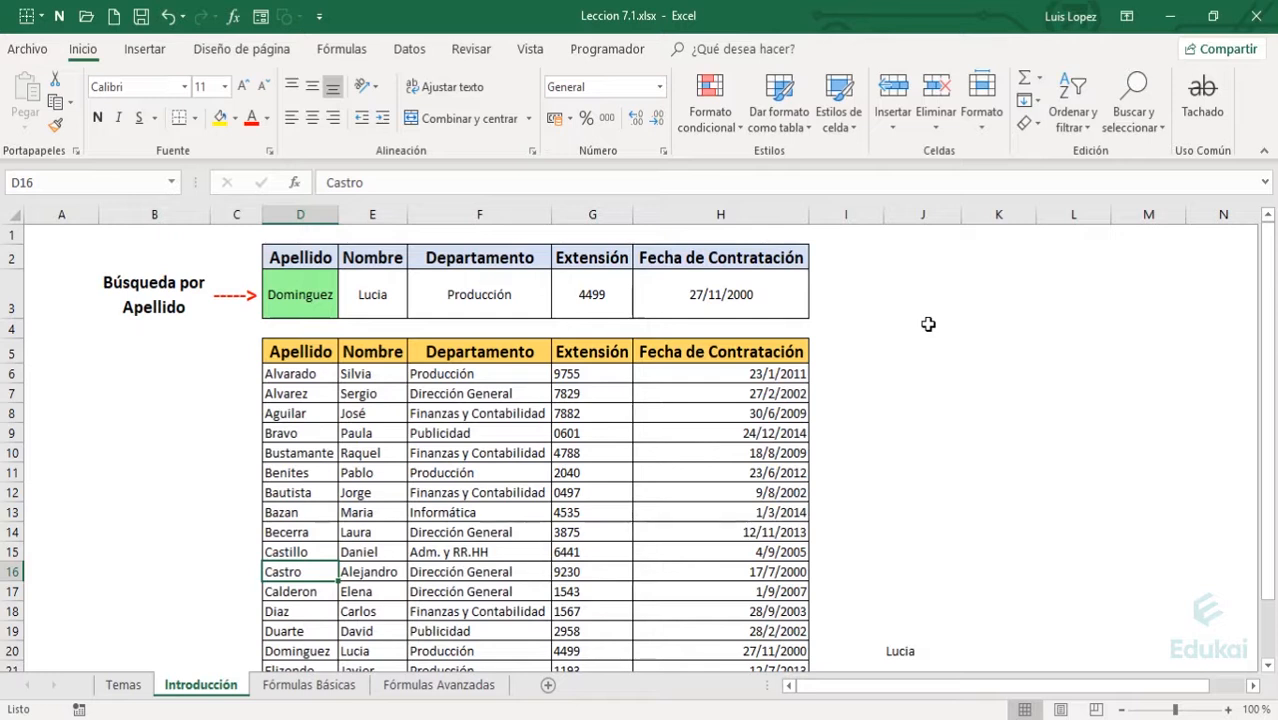
# - Return to the Apellido header in D5 and select the full employee table, D5:H23
pyautogui.press('Up')
pyautogui.press('Up')
pyautogui.press('Up')
pyautogui.press('Up')
pyautogui.press('Up')
pyautogui.press('Up')
pyautogui.press('Up')
pyautogui.press('Up')
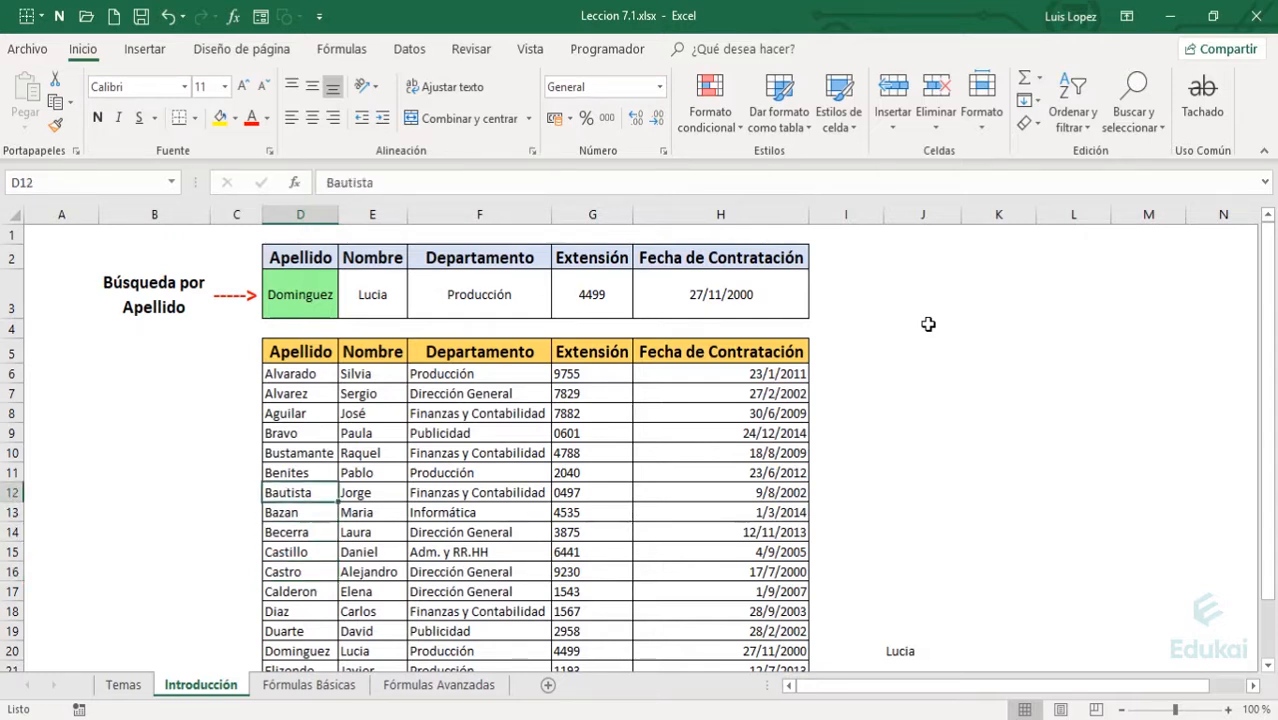
pyautogui.press('Up')
pyautogui.press('Up')
pyautogui.press('Up')
pyautogui.hotkey('shift', 'Right')
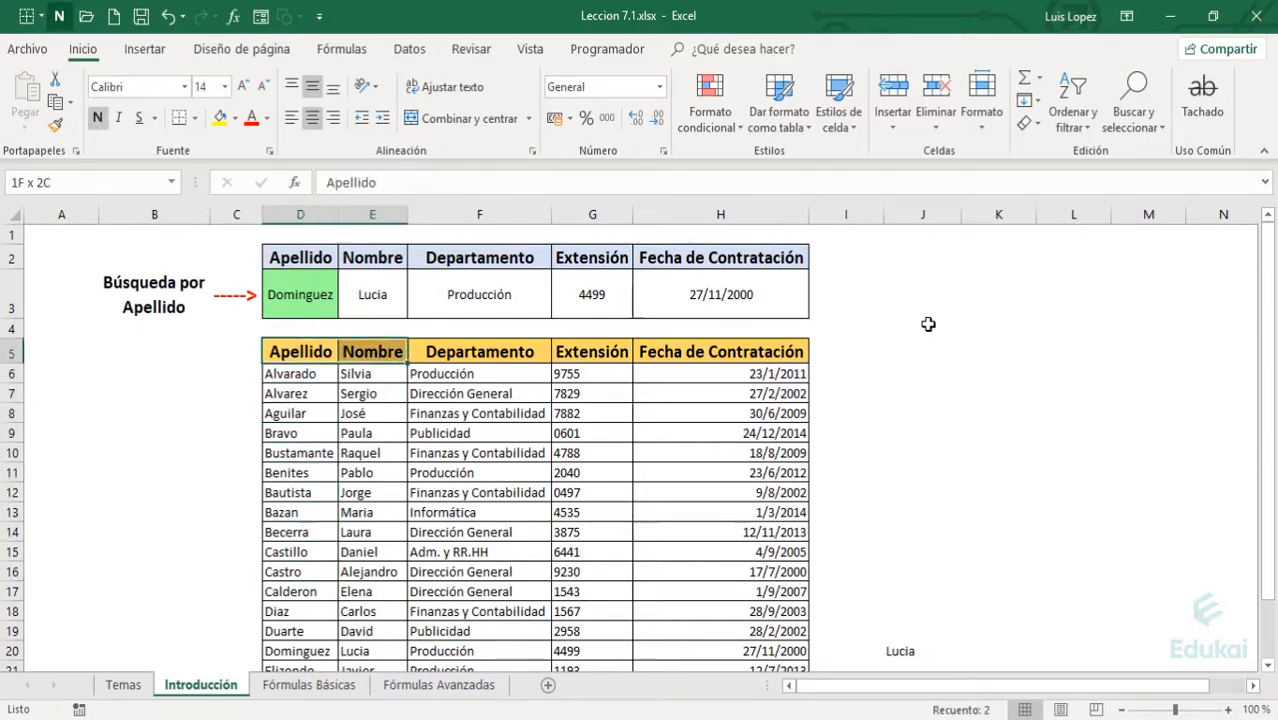
pyautogui.hotkey('shift', 'Right')
pyautogui.hotkey('shift', 'Right')
pyautogui.hotkey('shift', 'Right')
pyautogui.hotkey('shift', 'Down')
pyautogui.hotkey('ctrl', 'shift', 'Down')
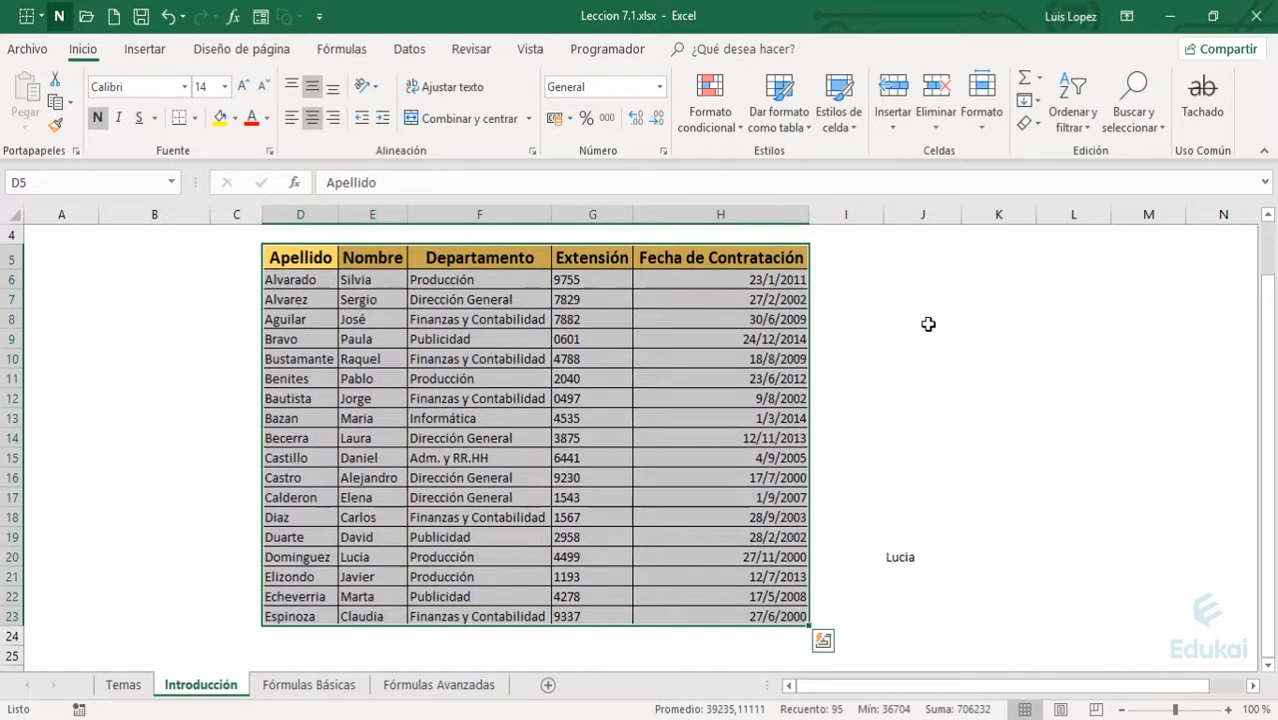
# - Examine the Búsqueda por Apellido label in B3 and the surname criterion in cell D3
pyautogui.press('Left')
pyautogui.hotkey('ctrl', 'Up')
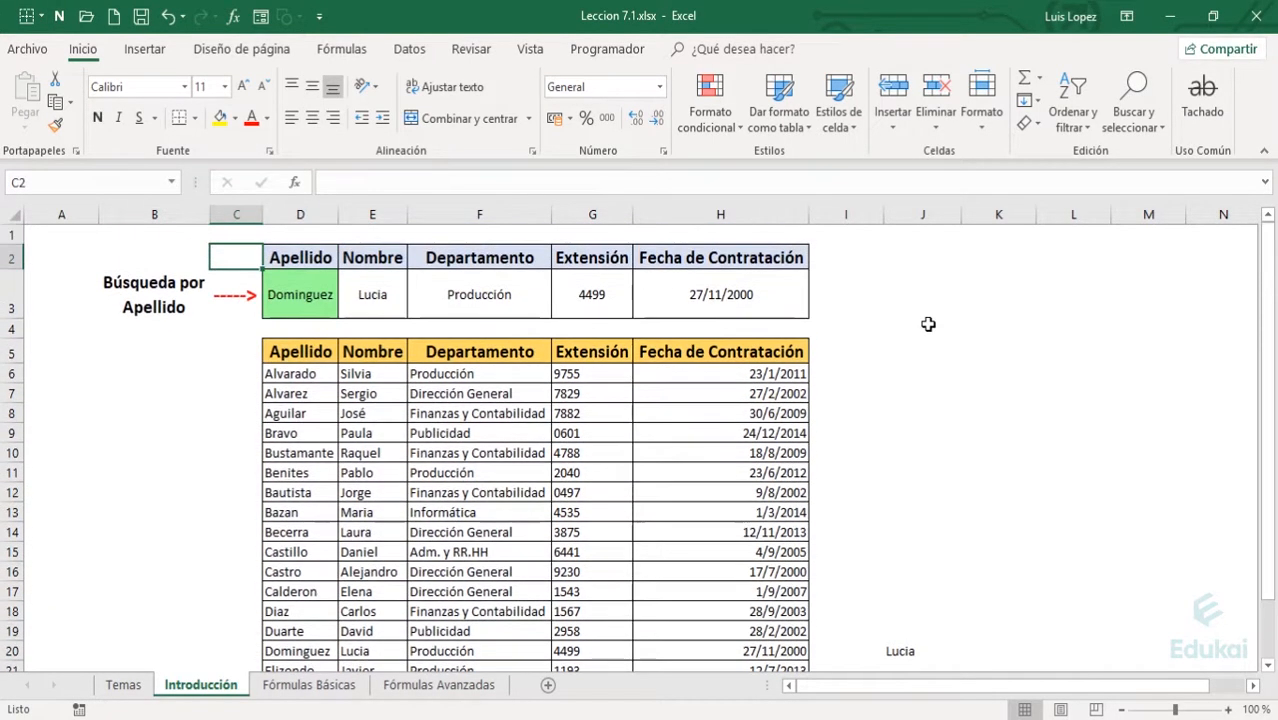
pyautogui.press('Left')
pyautogui.press('Down')
pyautogui.press('Down')
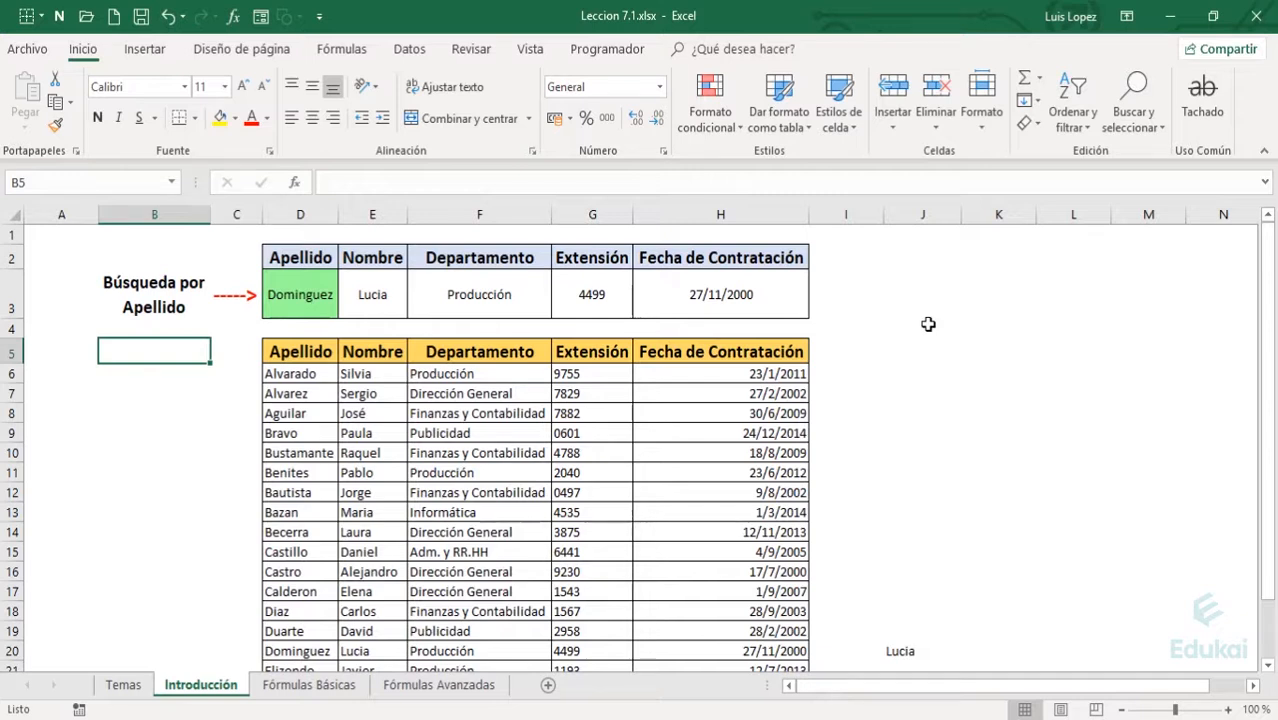
pyautogui.press('Right')
pyautogui.press('Right')
pyautogui.press('Left')
pyautogui.press('Up')
pyautogui.press('Up')
pyautogui.press('Left')
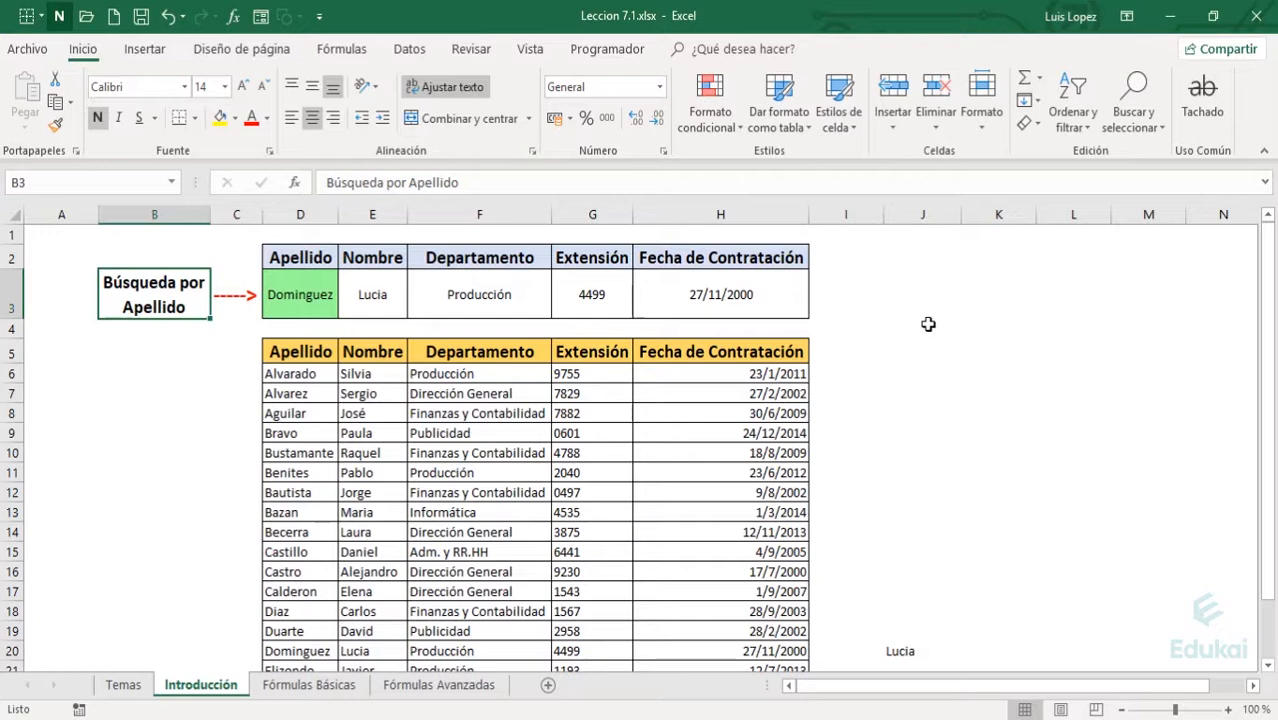
pyautogui.press('Right')
pyautogui.press('Right')
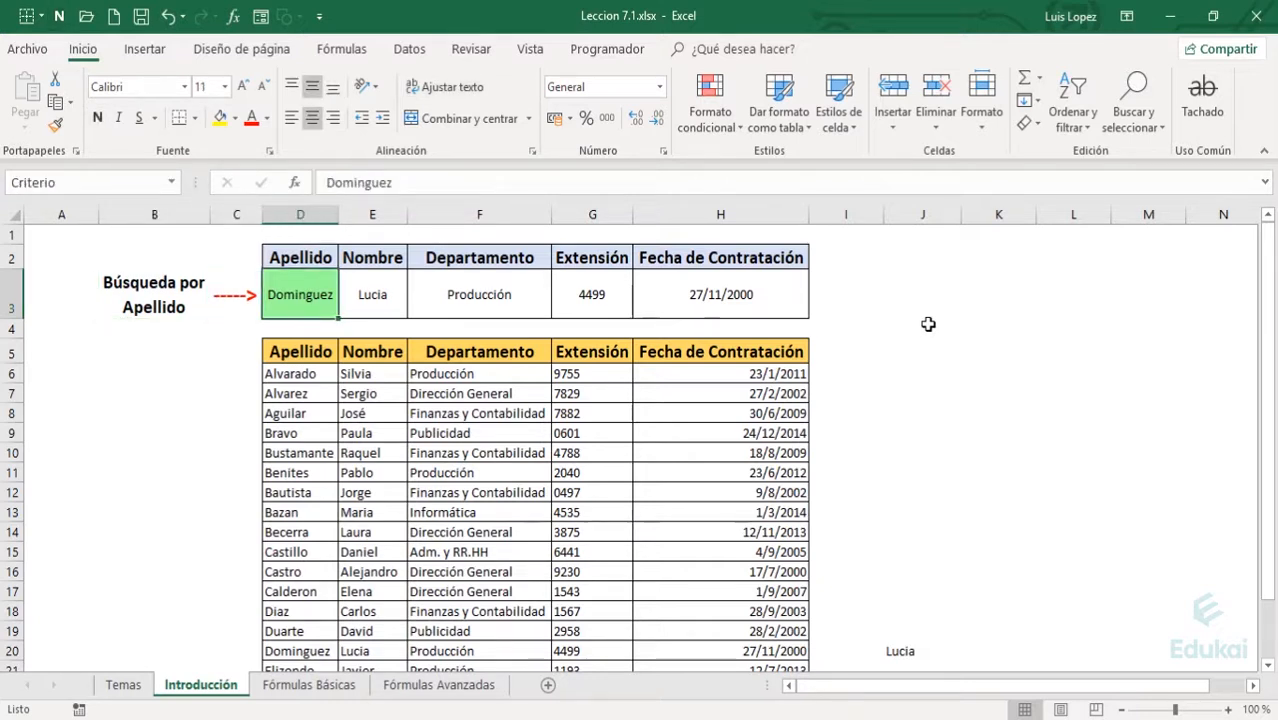
# - Scan the table's Apellido column for the surname given in the criterion cell, down to row 20
pyautogui.press('Down')
pyautogui.press('Down')
pyautogui.press('Down')
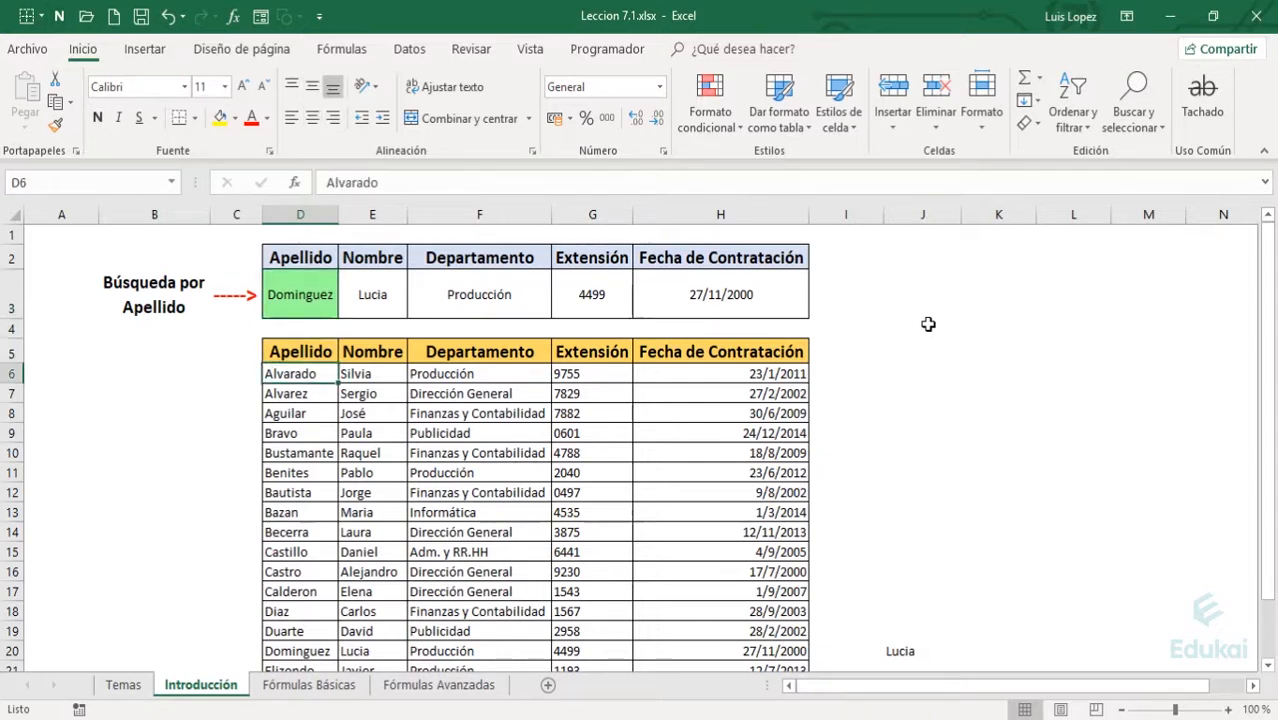
pyautogui.press('Down')
pyautogui.press('Down')
pyautogui.press('Down')
pyautogui.press('Down')
pyautogui.press('Down')
pyautogui.press('Down')
pyautogui.press('Down')
pyautogui.press('Down')
pyautogui.press('Down')
pyautogui.press('Down')
pyautogui.press('Down')
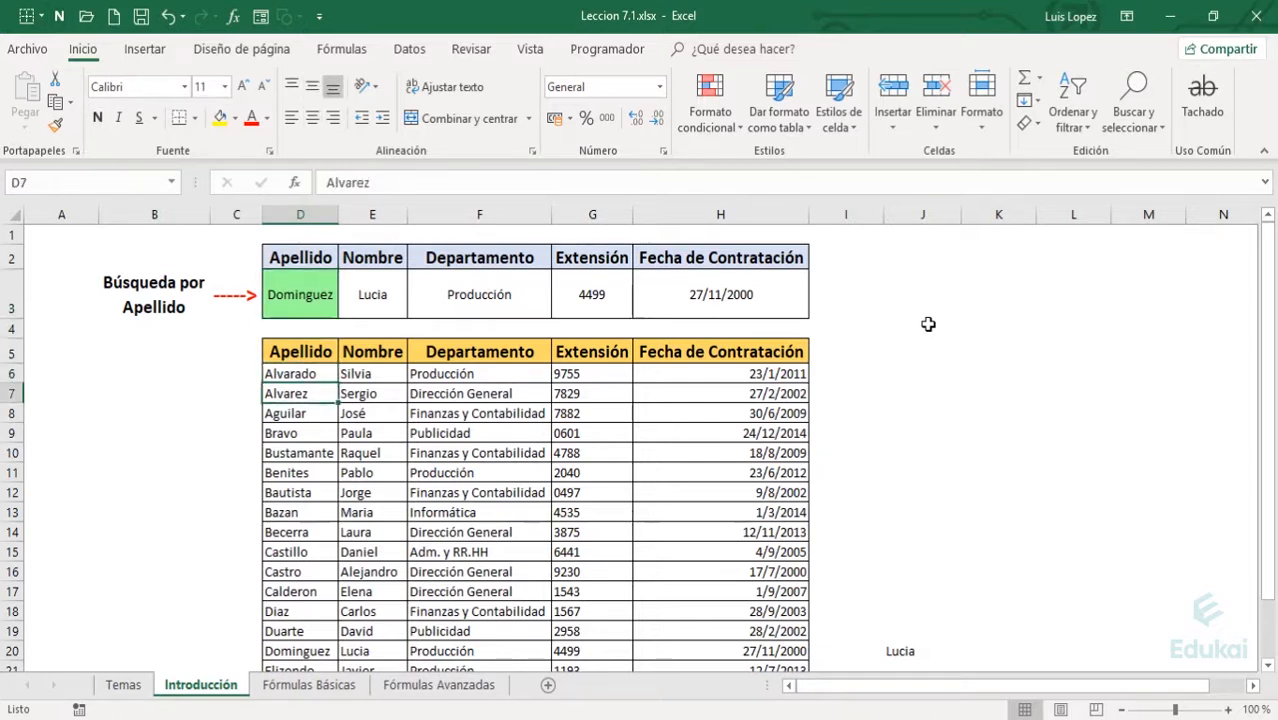
pyautogui.press('Down')
pyautogui.press('Down')
pyautogui.press('Down')
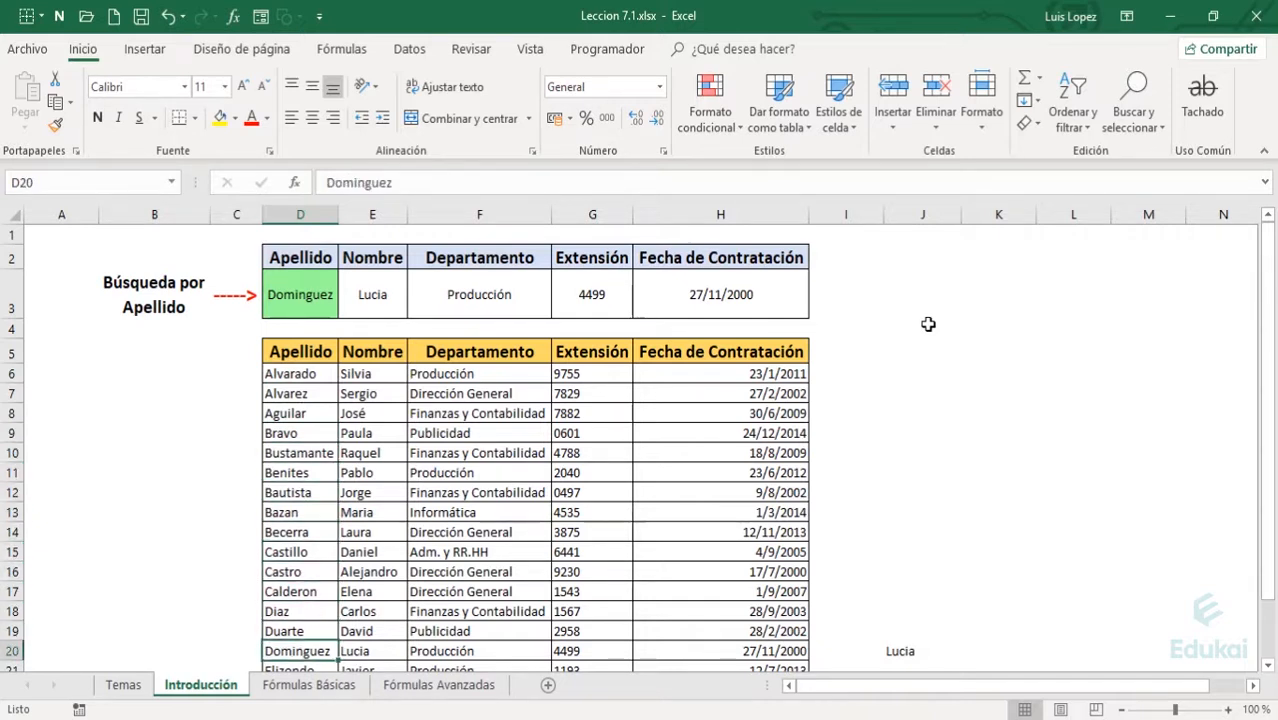
# - Go back to the search row and inspect the BUSCARV formula in the Nombre cell, E3
pyautogui.press('Up')
pyautogui.press('Up')
pyautogui.press('Up')
pyautogui.press('Up')
pyautogui.press('Up')
pyautogui.press('Up')
pyautogui.press('Up')
pyautogui.press('Up')
pyautogui.press('Up')
pyautogui.press('Up')
pyautogui.press('Up')
pyautogui.press('Up')
pyautogui.press('Up')
pyautogui.press('Up')
pyautogui.press('Up')
pyautogui.press('Up')
pyautogui.press('Up')
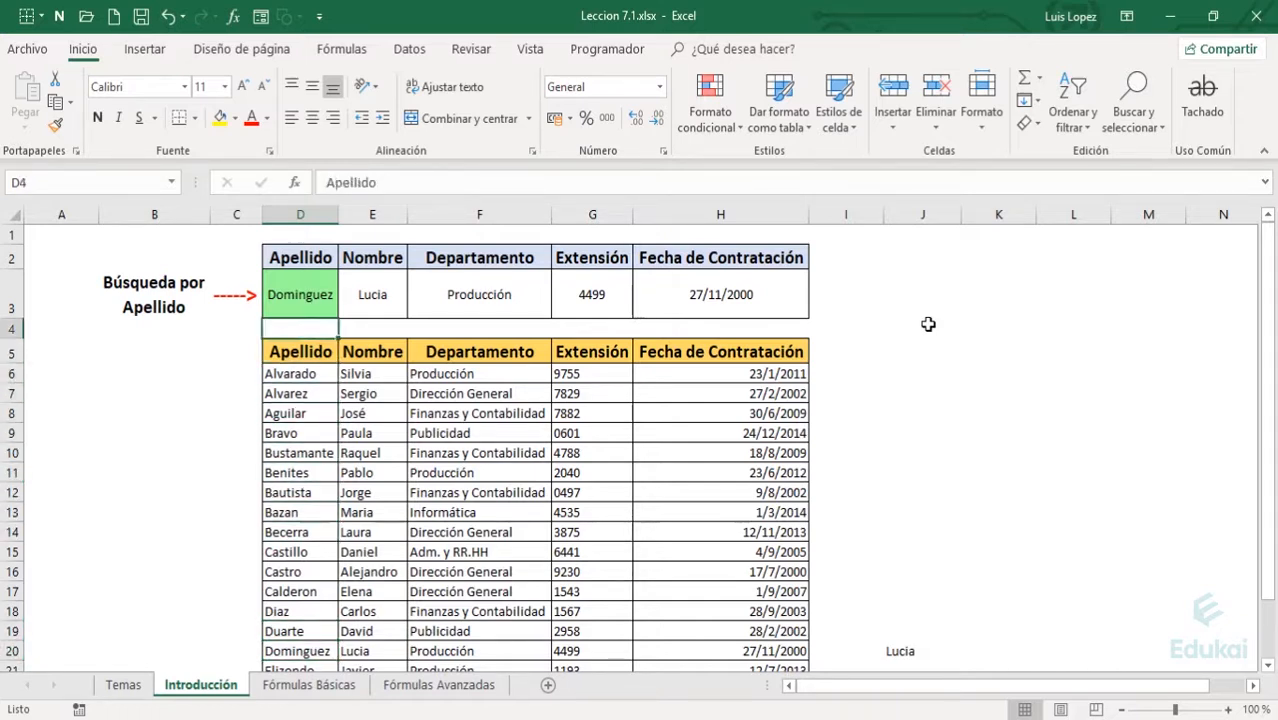
pyautogui.press('Right')
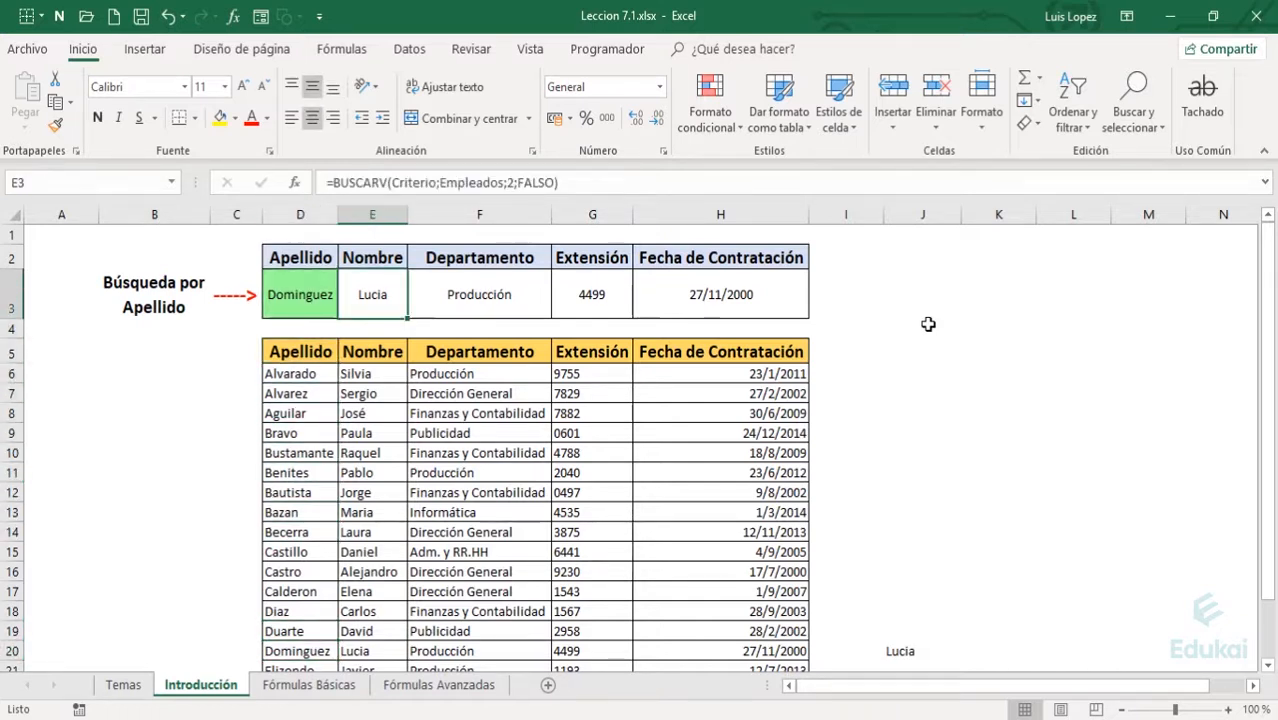
# - Trace the matching employee record in row 20 across the Nombre, Departamento and Extensión columns
pyautogui.press('Left')
pyautogui.press('Down')
pyautogui.press('Down')
pyautogui.press('Down')
pyautogui.press('Down')
pyautogui.press('Down')
pyautogui.press('Down')
pyautogui.press('Down')
pyautogui.press('Down')
pyautogui.press('Down')
pyautogui.press('Down')
pyautogui.press('Down')
pyautogui.press('Down')
pyautogui.press('Down')
pyautogui.press('Down')
pyautogui.press('Down')
pyautogui.press('Down')
pyautogui.press('Down')
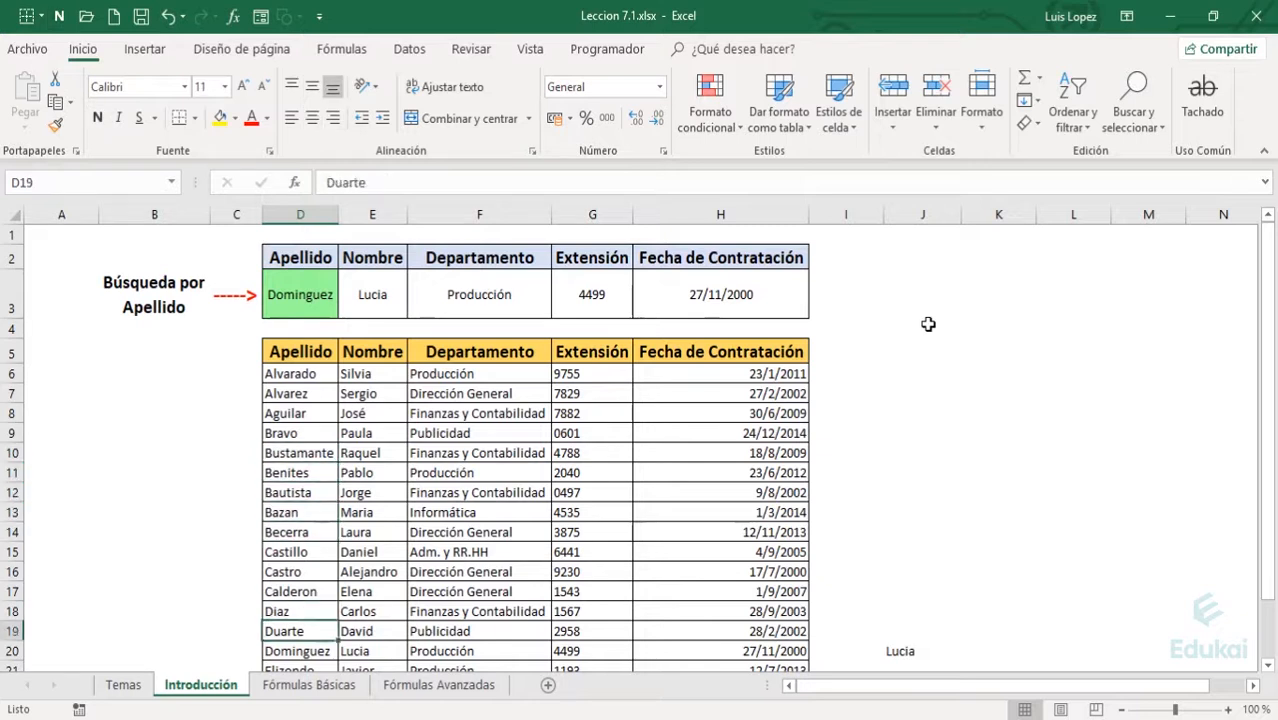
pyautogui.press('Right')
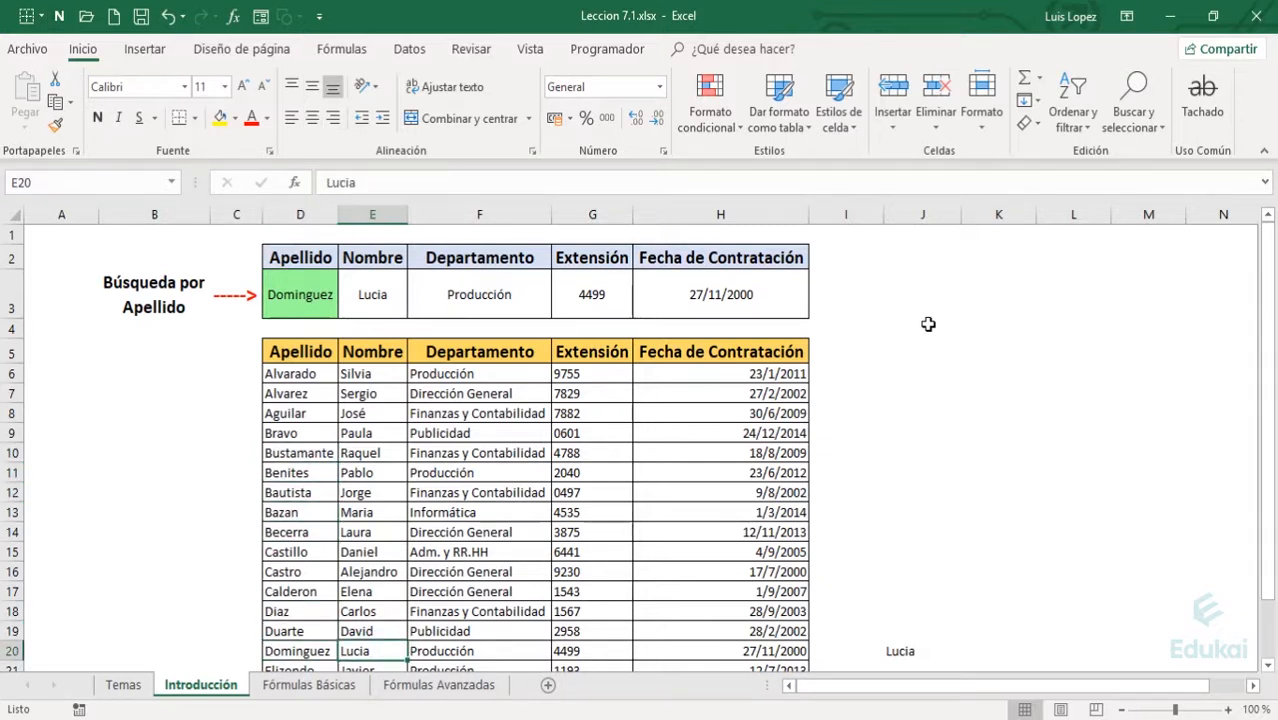
pyautogui.press('Right')
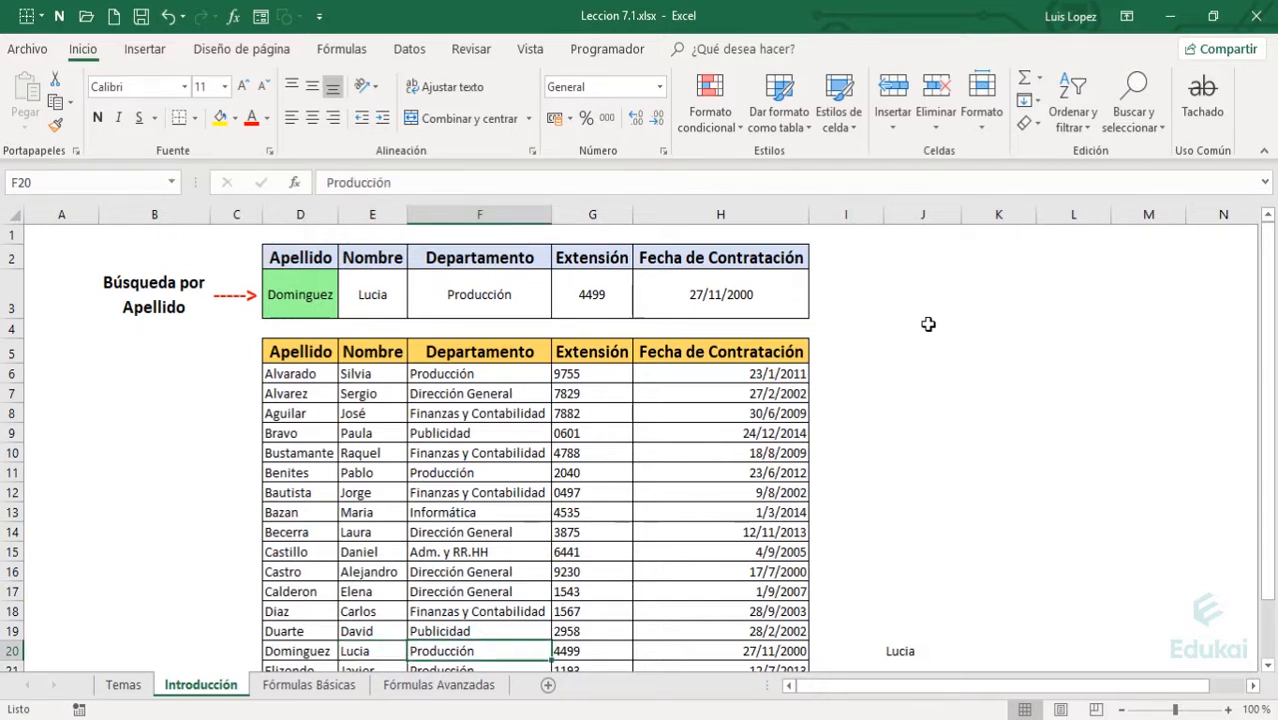
pyautogui.press('Right')
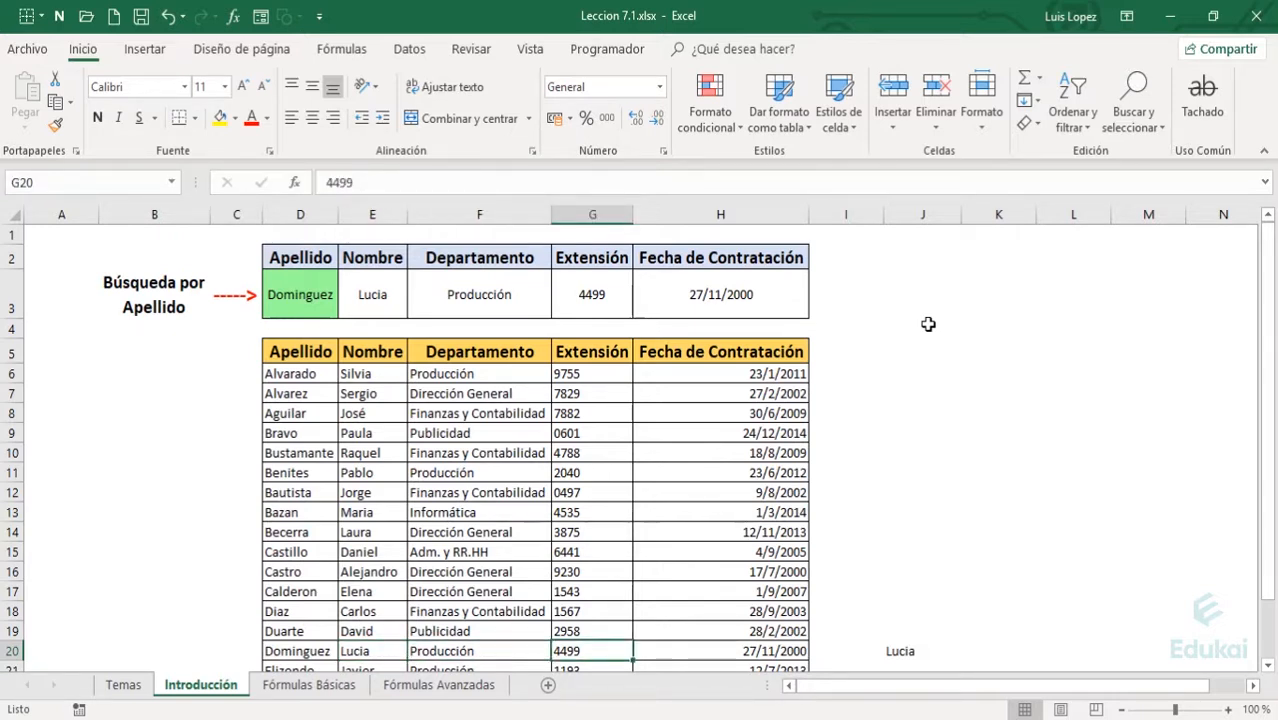
# - Return to the search row and select the Departamento, Extensión and Fecha de Contratación results in F3:H3
pyautogui.press('Right')
pyautogui.press('Up')
pyautogui.press('Left')
pyautogui.press('Left')
pyautogui.press('Up')
pyautogui.press('Up')
pyautogui.press('Left')
pyautogui.press('Up')
pyautogui.press('Up')
pyautogui.press('Up')
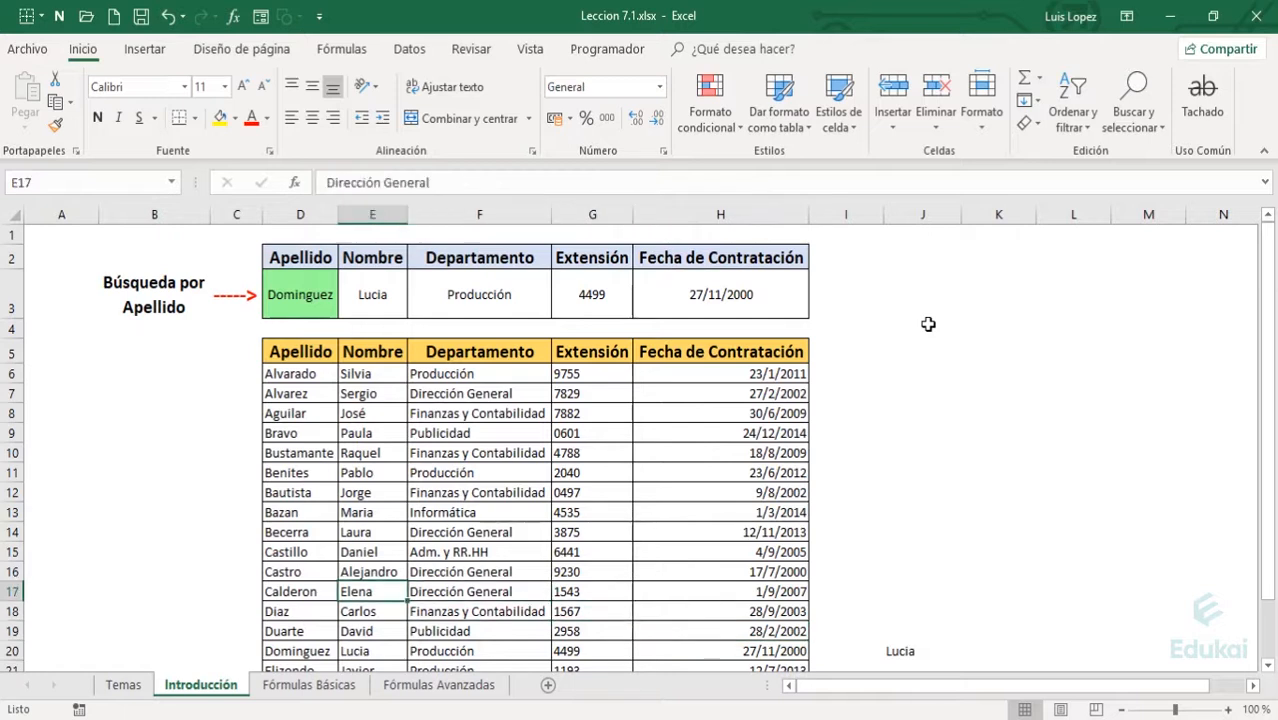
pyautogui.press('Up')
pyautogui.press('Up')
pyautogui.press('Up')
pyautogui.press('Up')
pyautogui.press('Up')
pyautogui.press('Up')
pyautogui.press('Up')
pyautogui.press('Up')
pyautogui.press('Up')
pyautogui.press('Up')
pyautogui.press('Up')
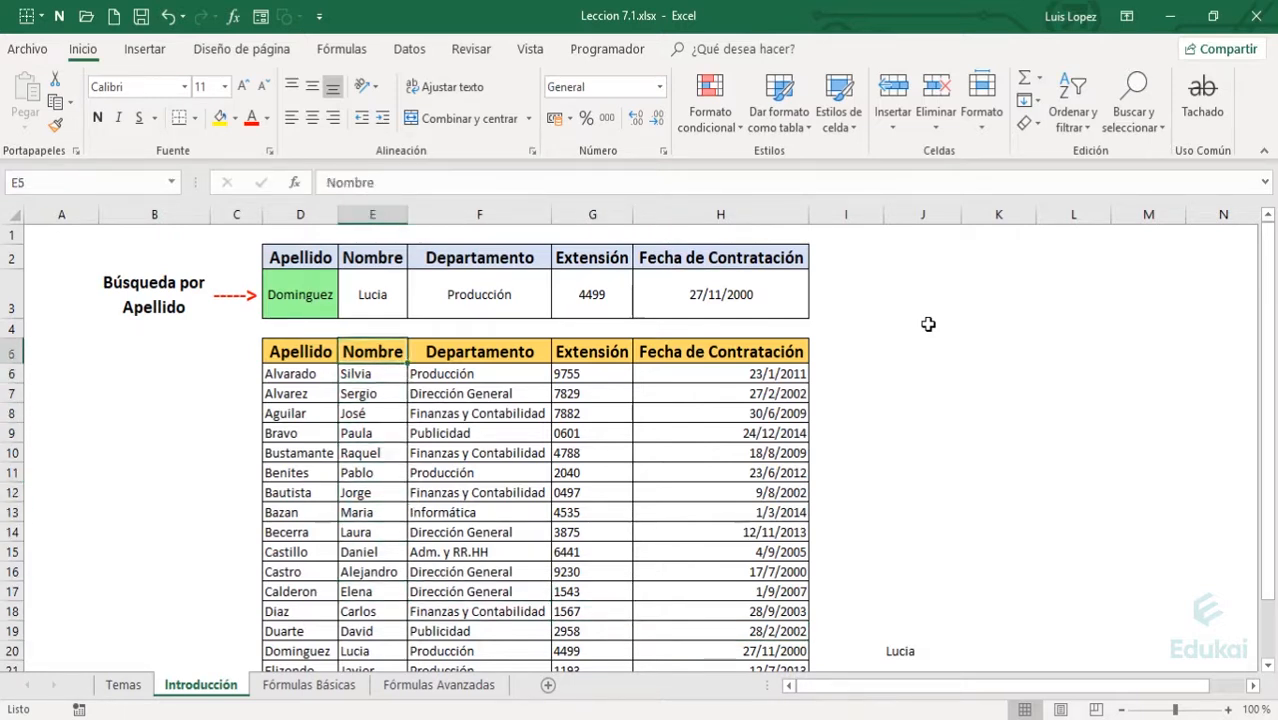
pyautogui.press('Right')
pyautogui.hotkey('shift', 'Right')
pyautogui.hotkey('shift', 'Right')
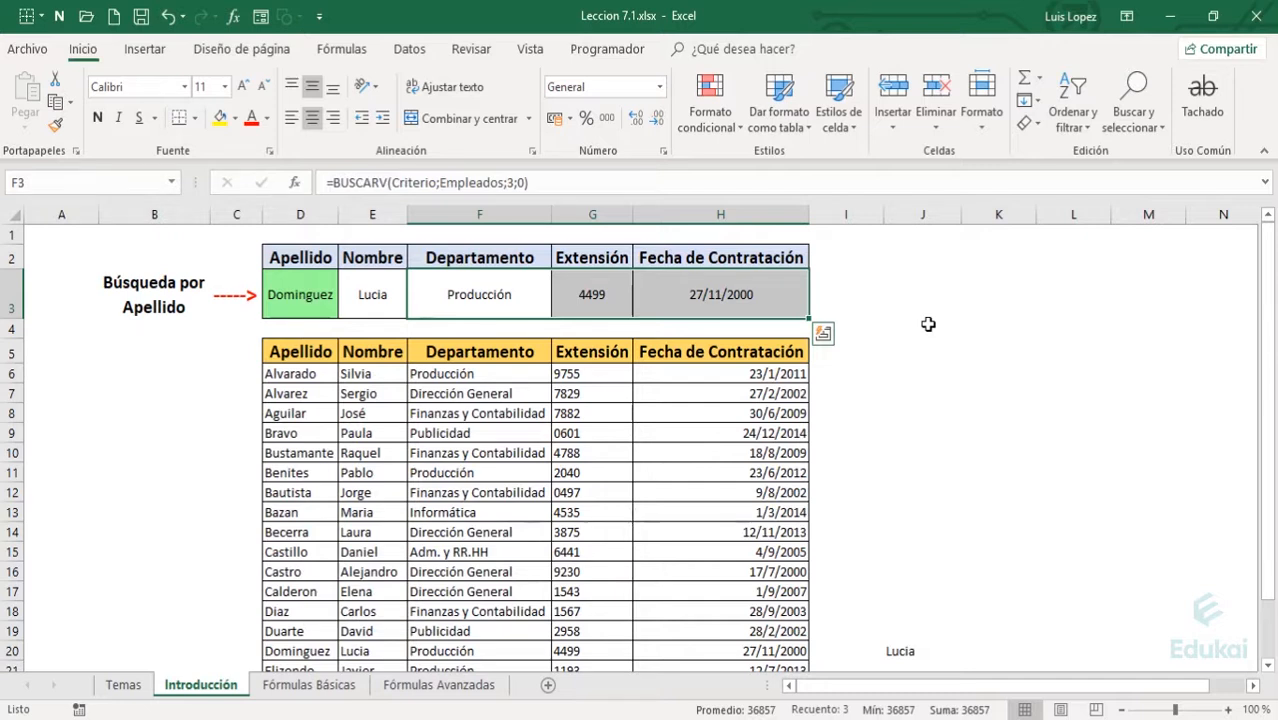
# - Review the search row cell by cell, from the surname criterion through the BUSCARV results to the blank cells beyond
pyautogui.press('Right')
pyautogui.press('Right')
pyautogui.press('Right')
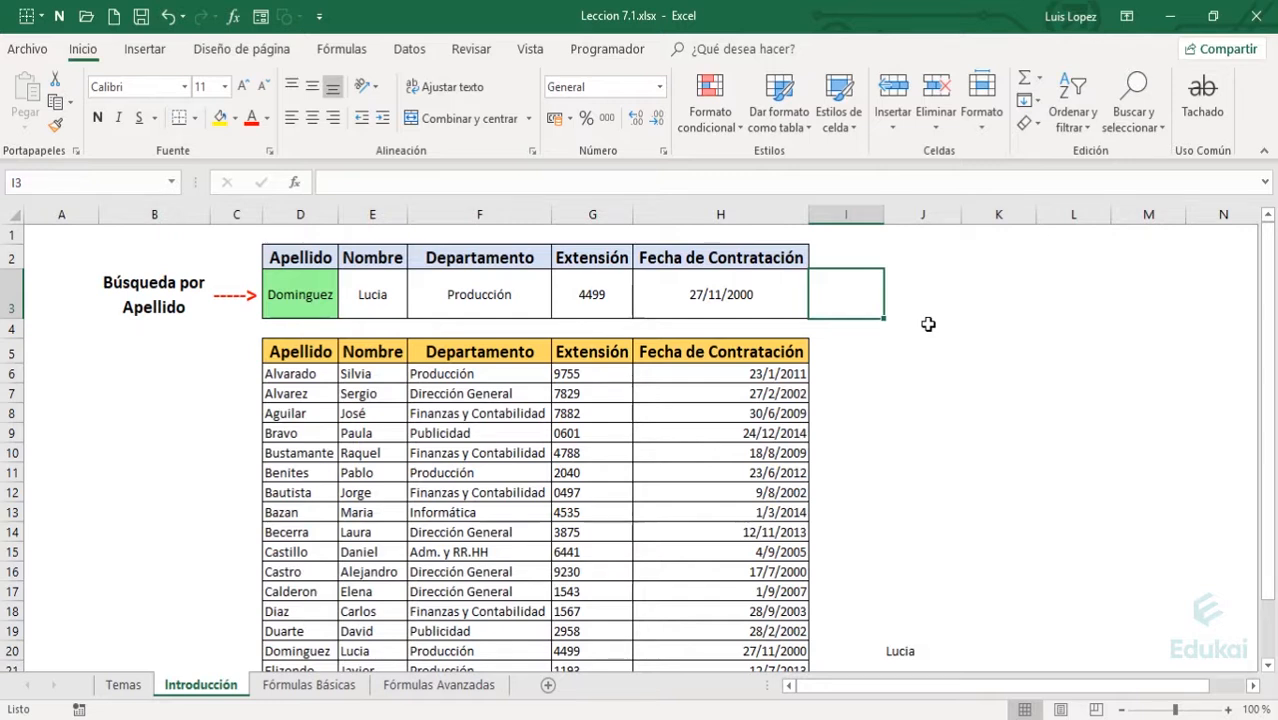
pyautogui.press('Left')
pyautogui.press('Left')
pyautogui.press('Left')
pyautogui.press('Left')
pyautogui.press('Left')
pyautogui.press('Right')
pyautogui.press('Right')
pyautogui.press('Right')
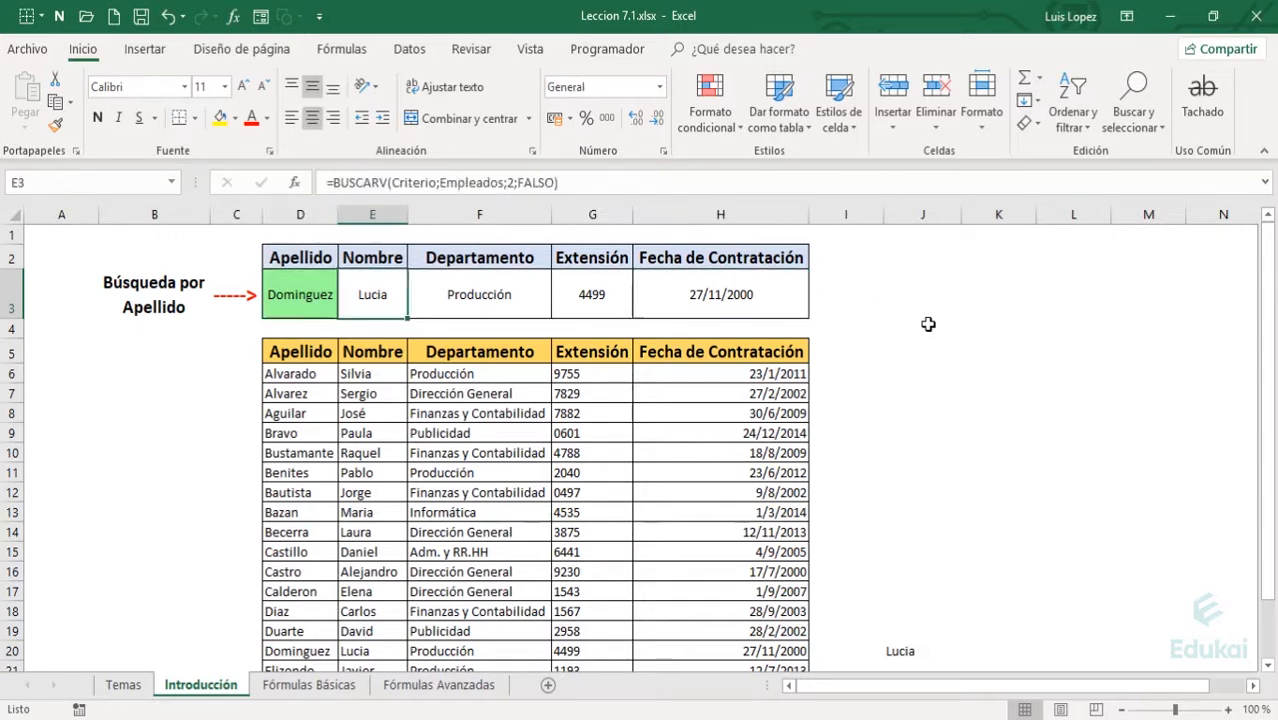
pyautogui.press('Right')
pyautogui.press('Right')
pyautogui.press('Right')
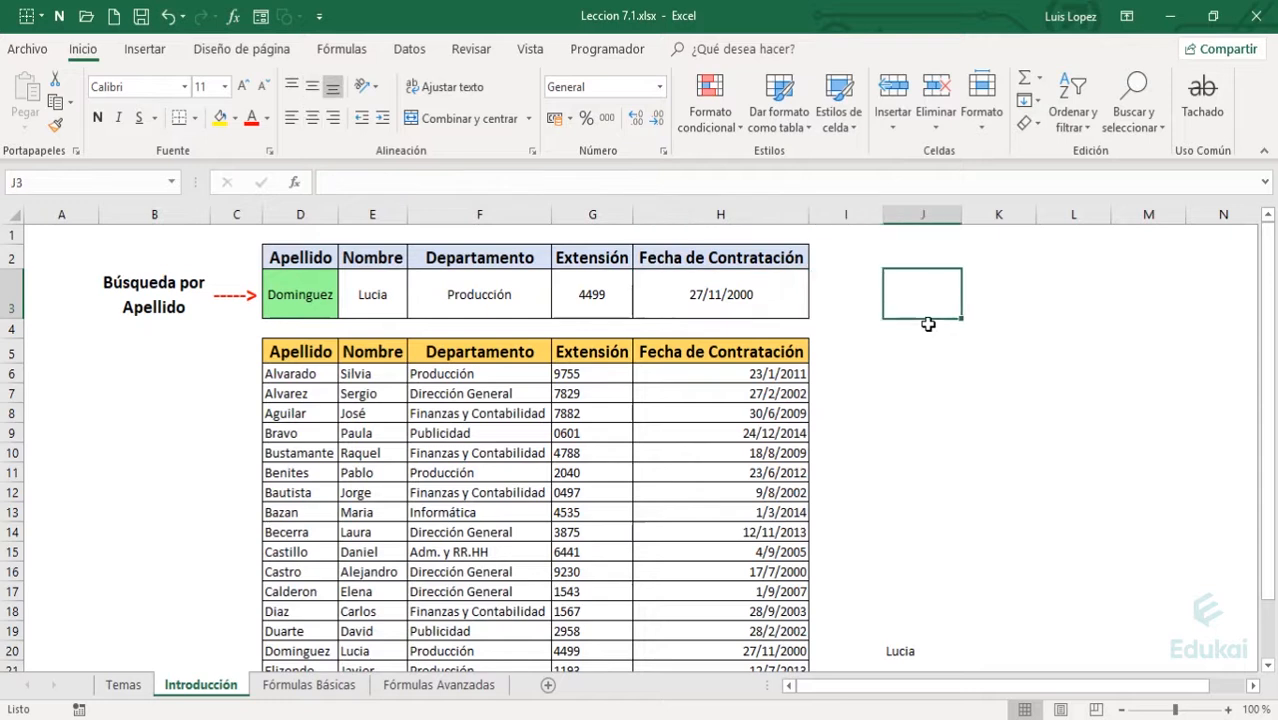
# - Open the SI formula in cell J6 and examine its value-if-false argument
pyautogui.press('Left')
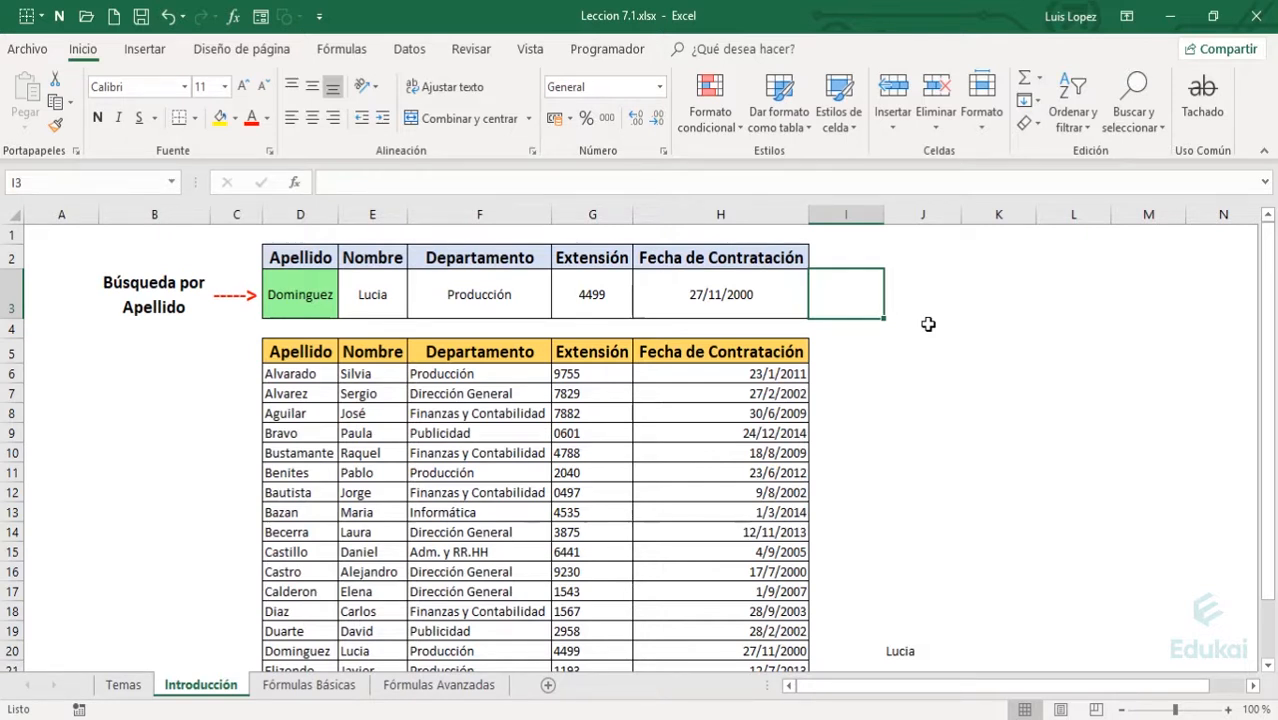
pyautogui.press('Right')
pyautogui.press('Left')
pyautogui.press('Right')
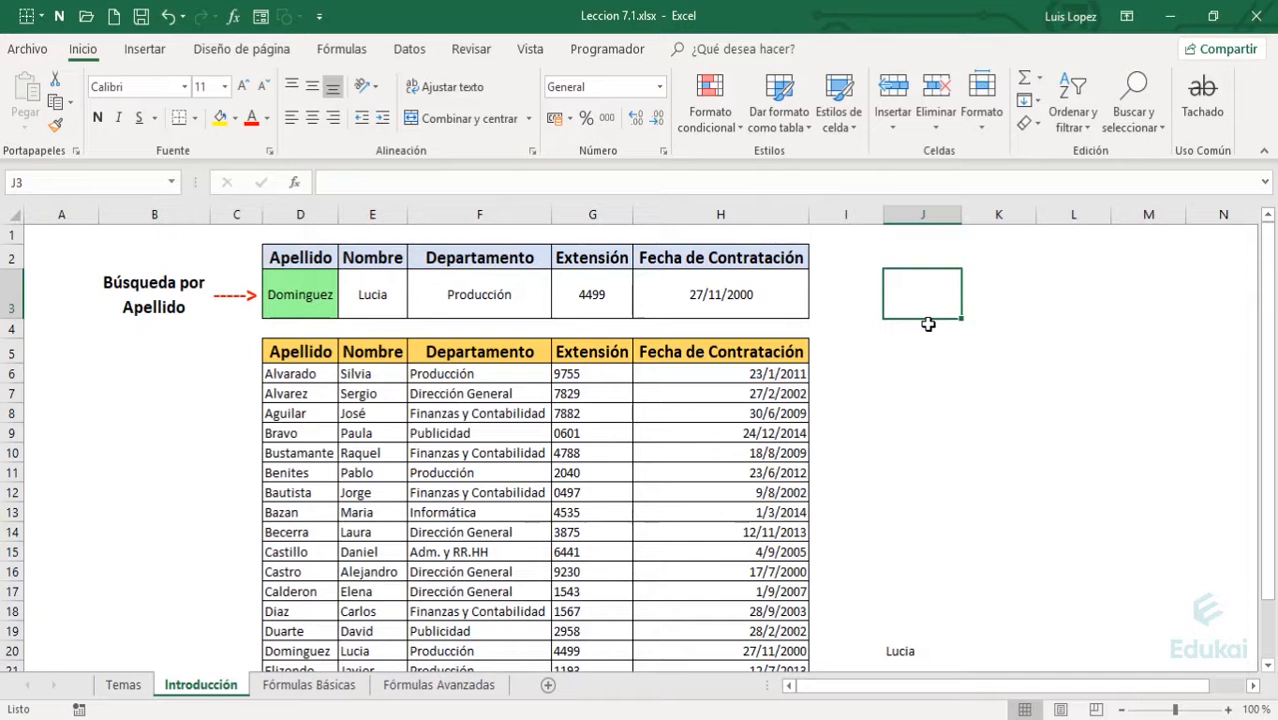
pyautogui.press('Down')
pyautogui.press('Down')
pyautogui.press('Down')
pyautogui.press('Down')
pyautogui.press('Up')
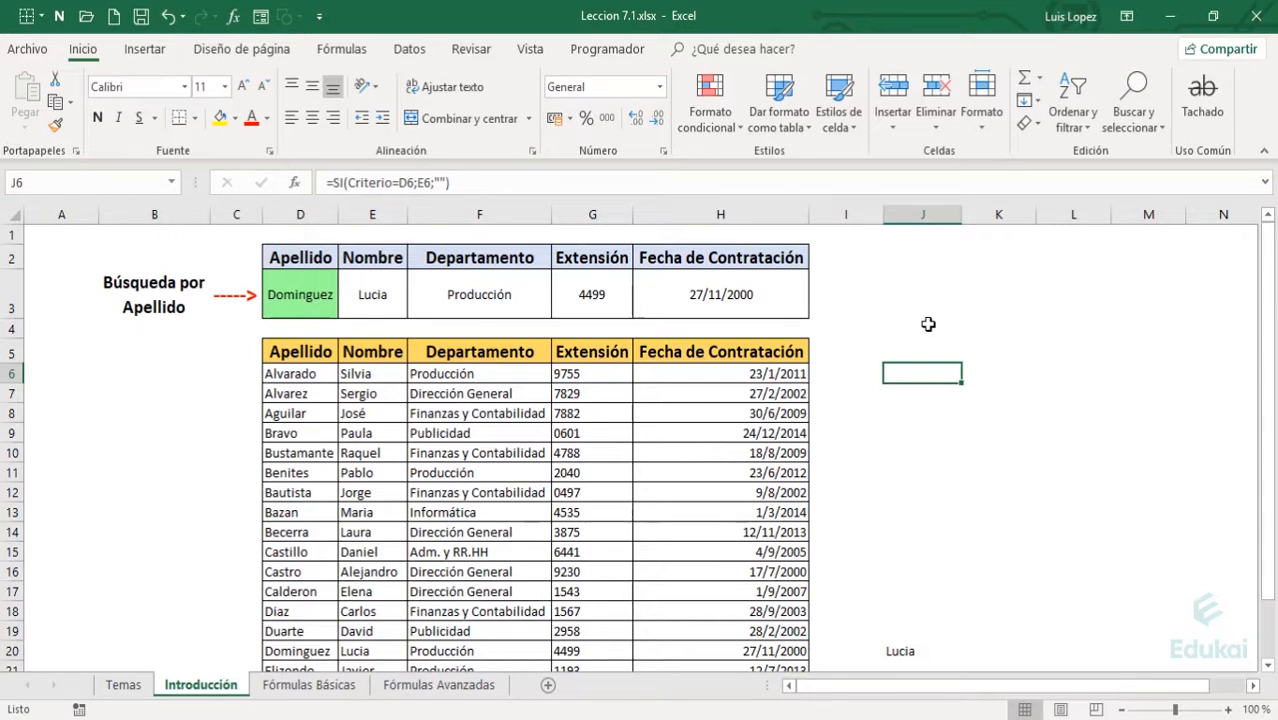
pyautogui.press('F2')
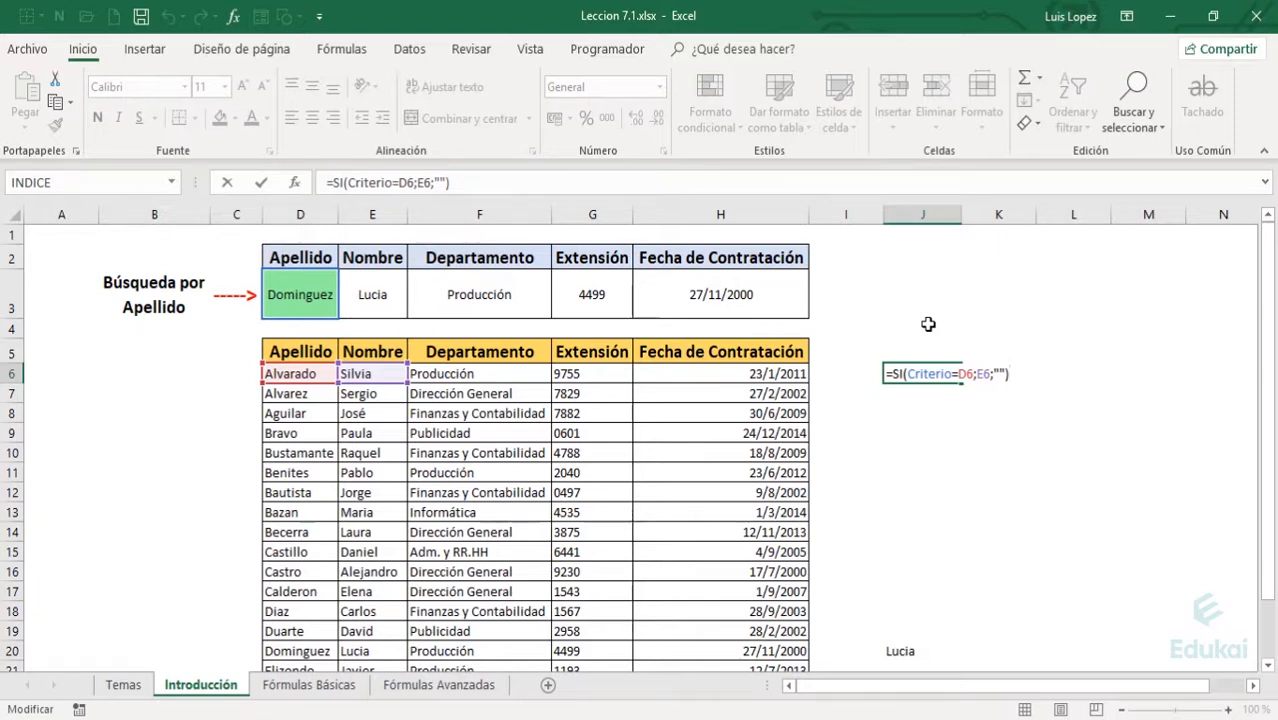
pyautogui.press('Left')
pyautogui.press('Left')
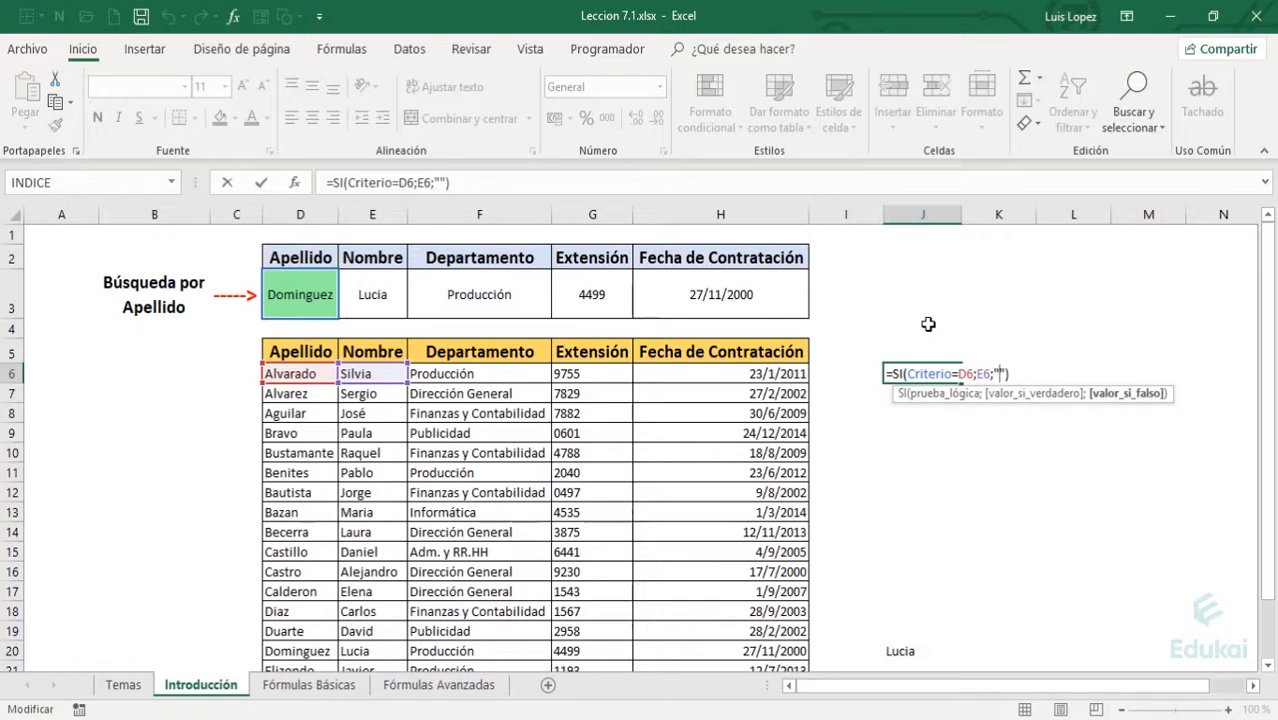
# - Close the J6 formula unchanged and check the defined name of the criterion cell, D3
pyautogui.press('Escape')
pyautogui.press('Up')
pyautogui.press('Left')
pyautogui.press('Up')
pyautogui.press('Left')
pyautogui.press('Up')
pyautogui.press('Left')
pyautogui.press('Left')
pyautogui.press('Left')
pyautogui.press('Left')
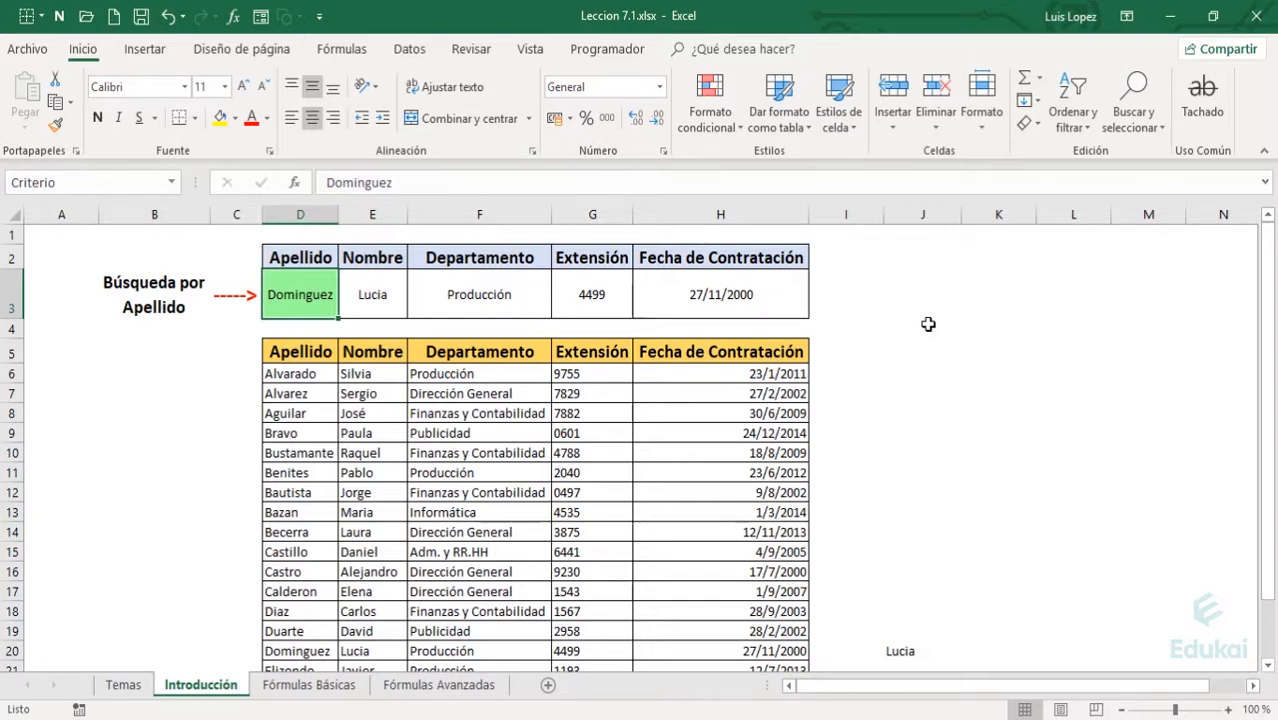
pyautogui.click(95, 186)
pyautogui.press('Escape')
# - Reopen the SI formula in J6 and examine its references to Criterio, D6 and E6
pyautogui.click(1000, 373)
pyautogui.press('Left')
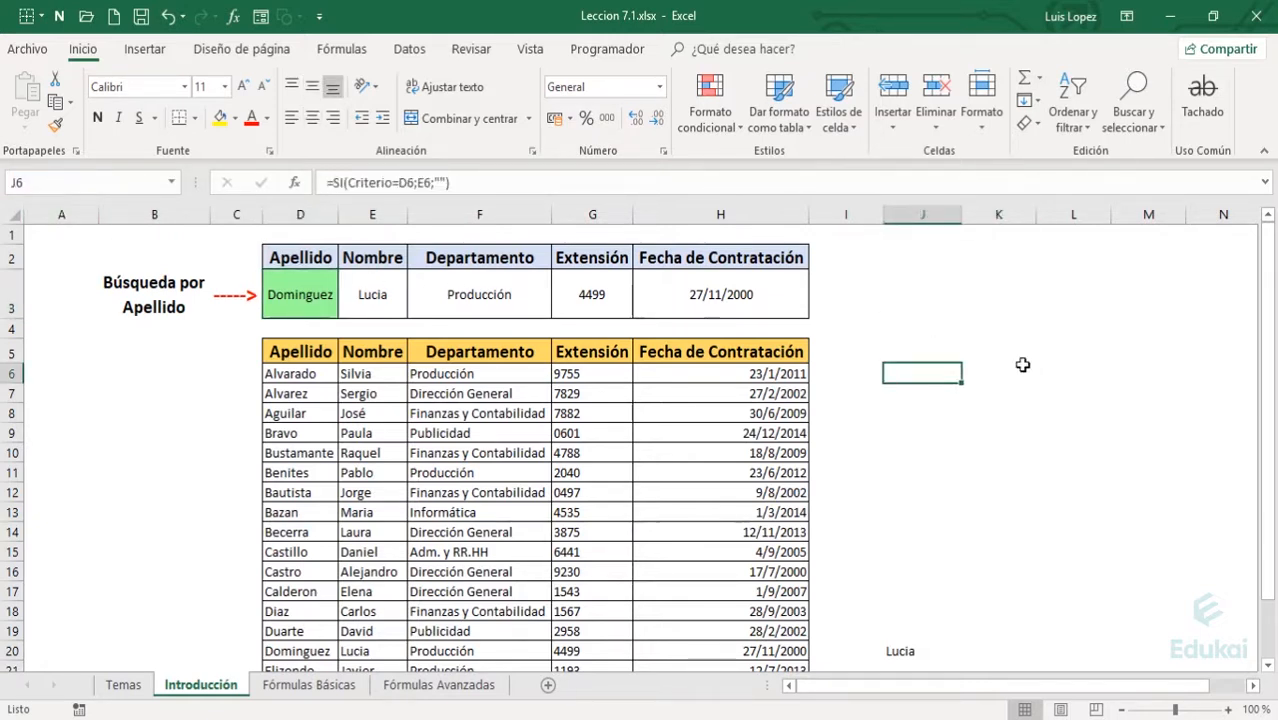
pyautogui.press('F2')
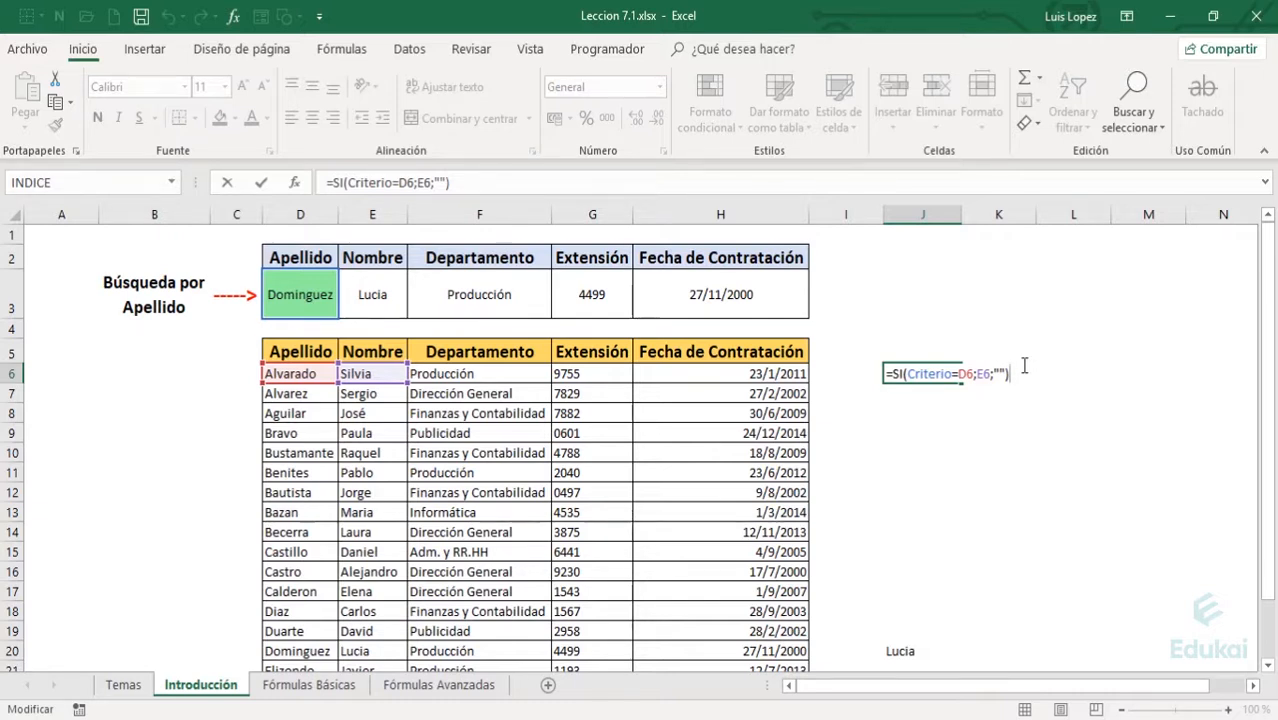
pyautogui.press('Return')
pyautogui.press('Up')
pyautogui.press('F2')
pyautogui.press('Return')
# - Scan down the table's Apellido column to the surname matching the criterion in D20
pyautogui.press('Left')
pyautogui.press('Down')
pyautogui.press('Left')
pyautogui.press('Left')
pyautogui.press('Left')
pyautogui.press('Left')
pyautogui.press('Left')
pyautogui.press('Down')
pyautogui.press('Down')
pyautogui.press('Down')
pyautogui.press('Down')
pyautogui.press('Down')
pyautogui.press('Down')
pyautogui.press('Down')
pyautogui.press('Down')
pyautogui.press('Down')
pyautogui.press('Down')
pyautogui.press('Down')
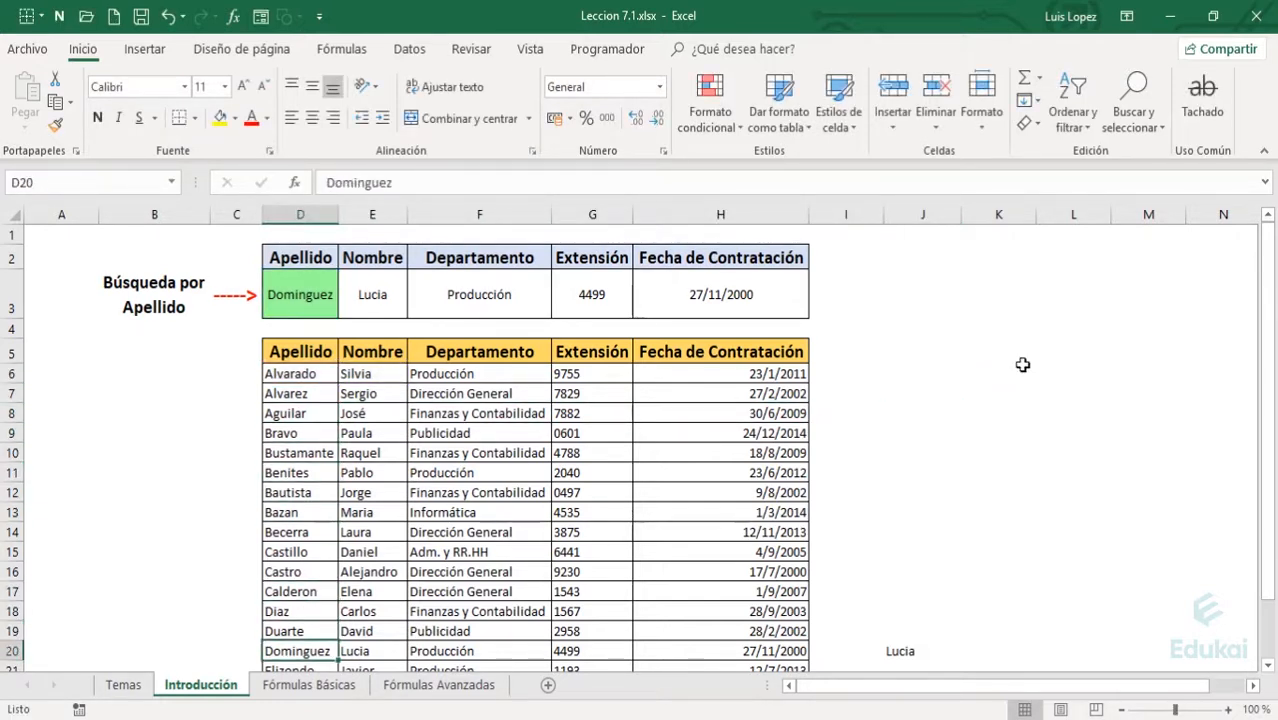
# - Go across to J20 and examine the SI formula's E20 value-if-true and empty-text value-if-false arguments
pyautogui.press('Down')
pyautogui.press('Right')
pyautogui.press('Right')
pyautogui.press('Right')
pyautogui.press('Right')
pyautogui.press('Right')
pyautogui.press('Right')
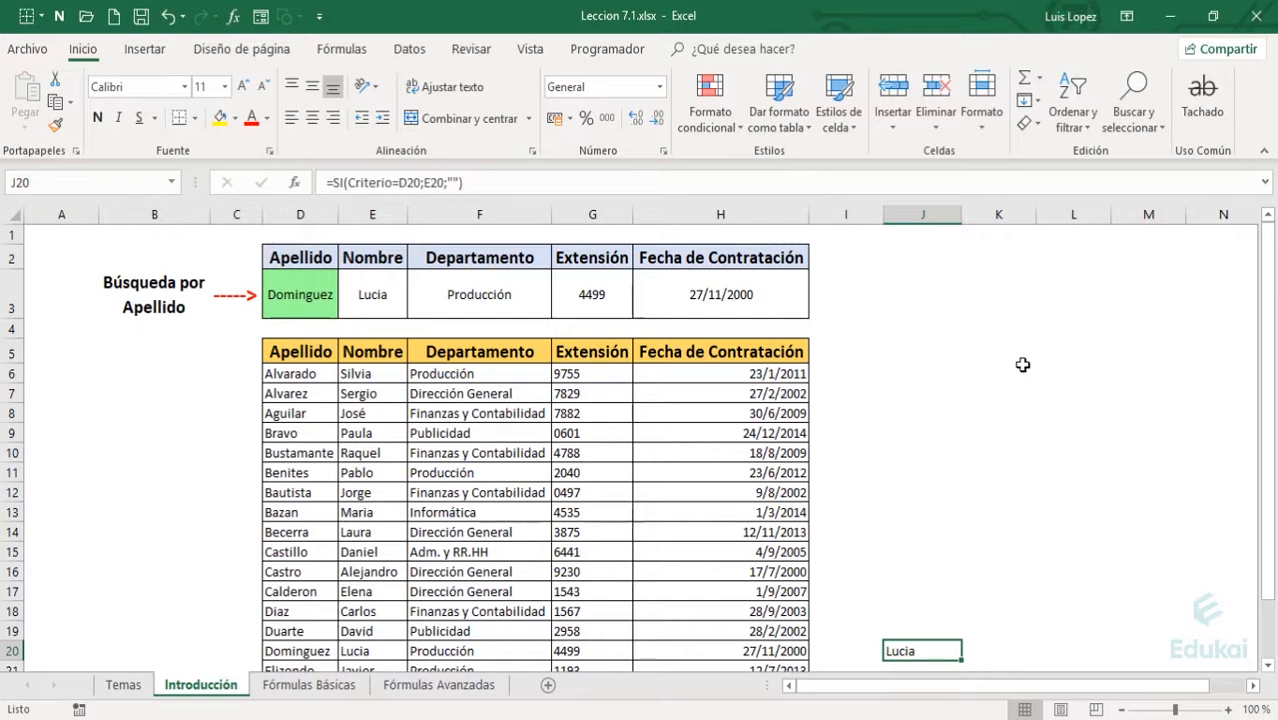
pyautogui.press('F2')
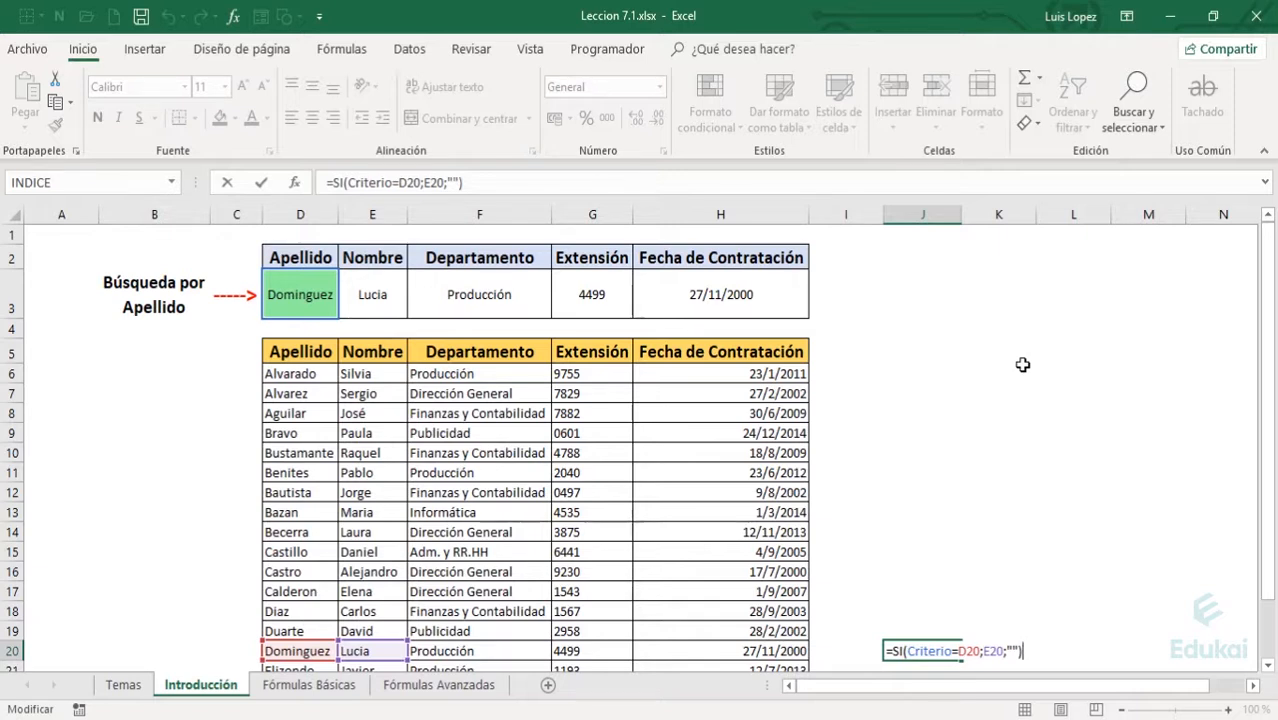
pyautogui.press('Left')
pyautogui.press('Left')
pyautogui.press('Left')
pyautogui.press('Left')
pyautogui.press('Left')
pyautogui.press('Left')
pyautogui.press('Left')
pyautogui.press('Left')
pyautogui.press('Right')
pyautogui.press('Right')
pyautogui.press('Left')
pyautogui.hotkey('shift', 'Right')
pyautogui.hotkey('shift', 'Right')
pyautogui.hotkey('shift', 'Right')
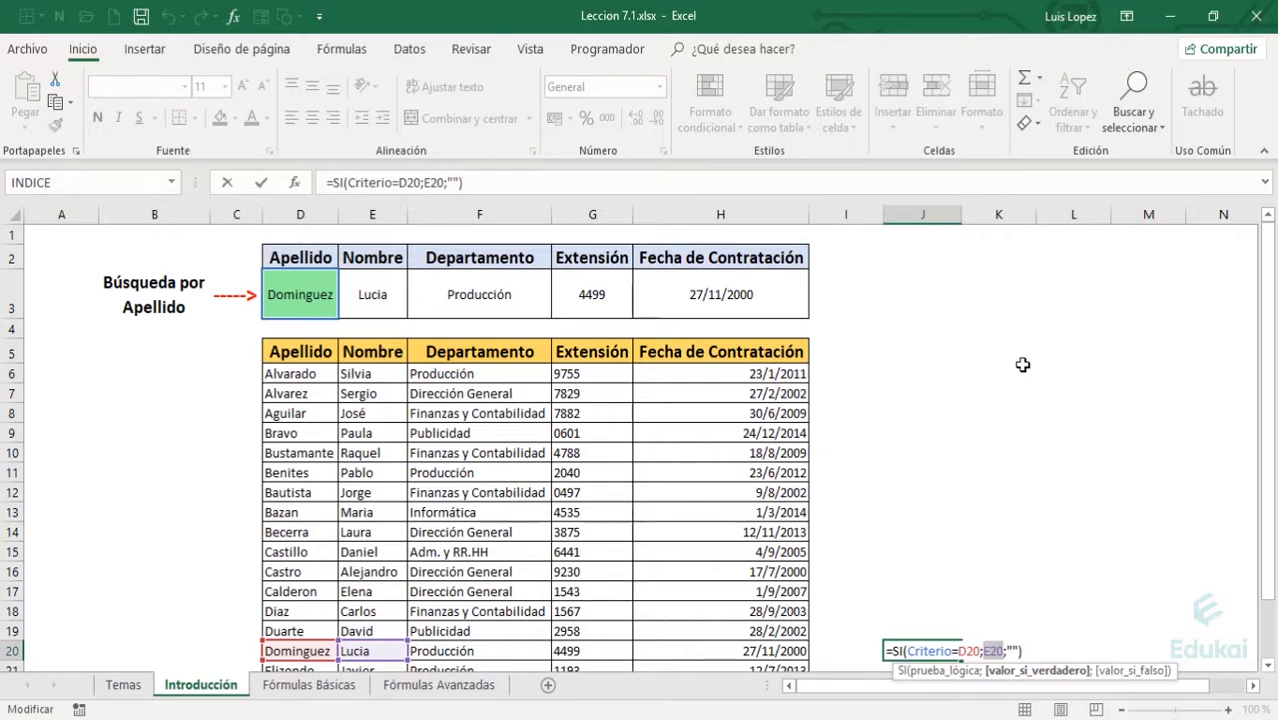
pyautogui.press('Right')
pyautogui.press('Right')
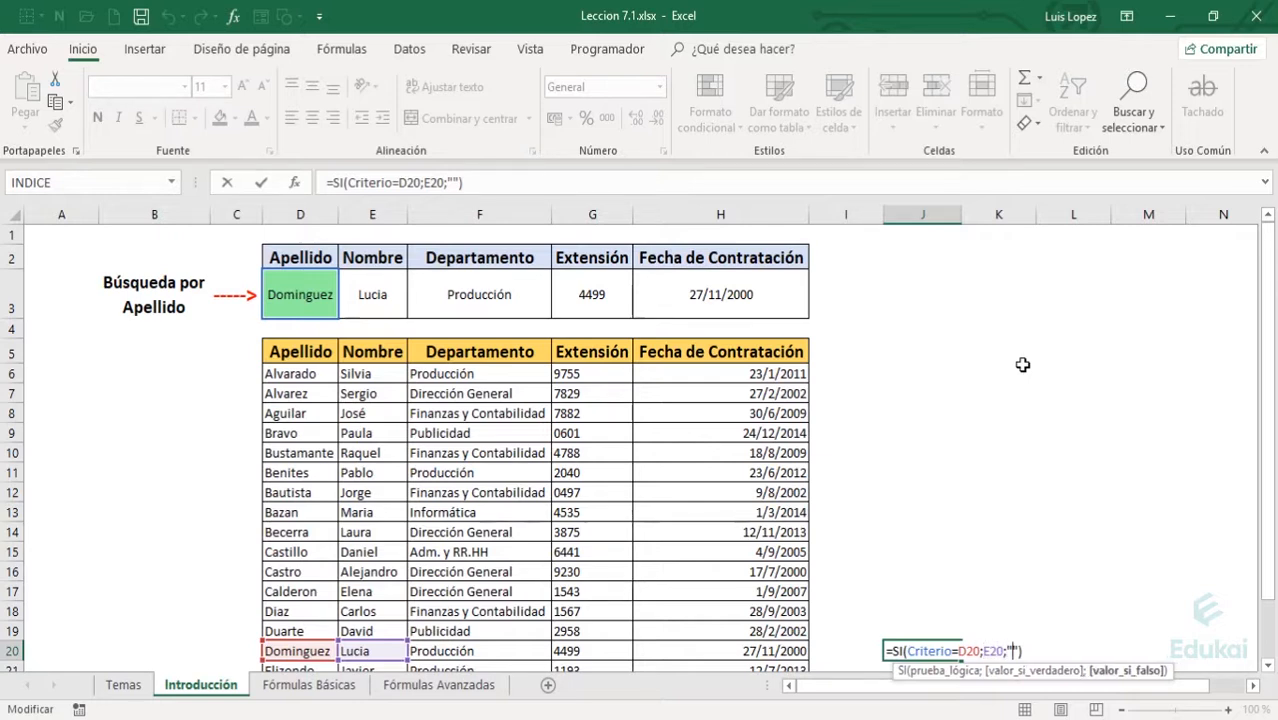
# - Close the J20 formula unchanged and check the SI formulas along column J beside the table, down to row 23
pyautogui.press('Return')
pyautogui.press('Up')
pyautogui.press('Up')
pyautogui.press('Up')
pyautogui.press('Up')
pyautogui.press('Up')
pyautogui.press('Up')
pyautogui.press('Up')
pyautogui.press('Up')
pyautogui.press('Up')
pyautogui.press('Up')
pyautogui.press('Up')
pyautogui.press('Up')
pyautogui.press('Up')
pyautogui.press('Up')
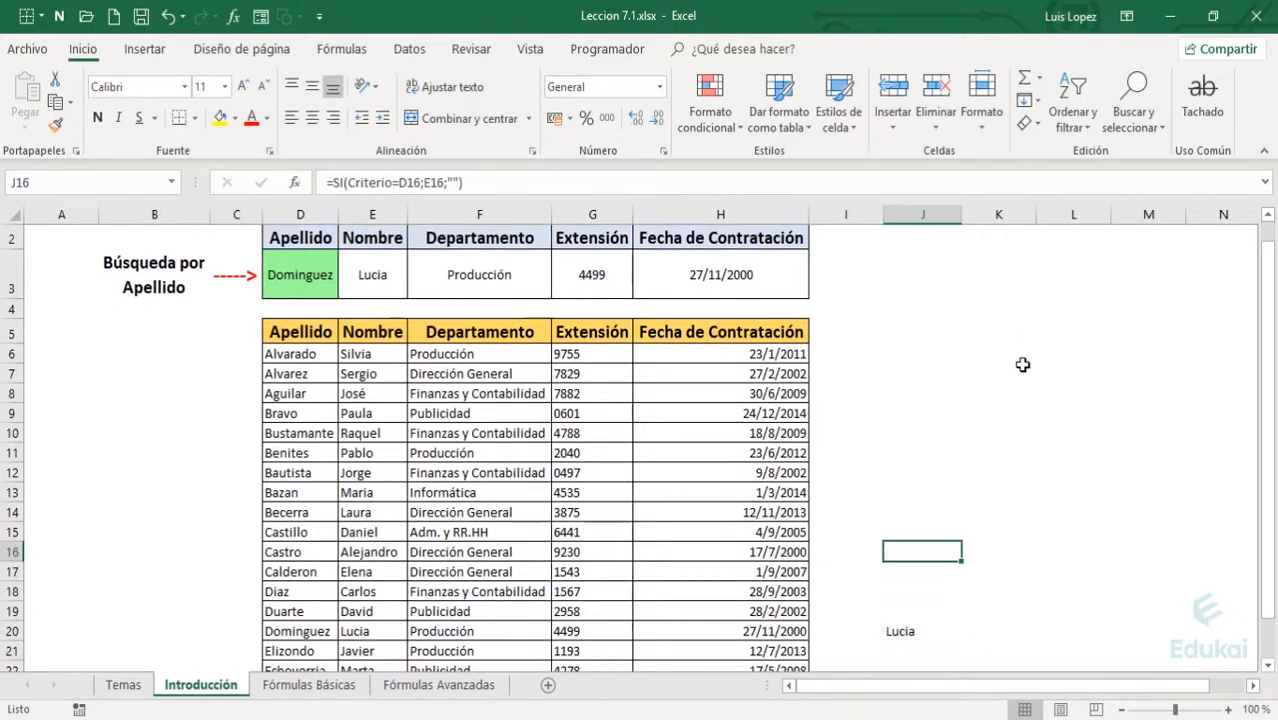
pyautogui.press('Up')
pyautogui.press('Down')
pyautogui.press('Down')
pyautogui.press('Down')
pyautogui.press('Down')
pyautogui.press('Down')
pyautogui.press('Down')
pyautogui.press('Down')
pyautogui.press('Down')
pyautogui.press('Down')
pyautogui.press('Down')
pyautogui.press('Down')
pyautogui.press('Down')
pyautogui.press('Down')
pyautogui.press('Down')
pyautogui.press('Down')
pyautogui.press('Down')
pyautogui.press('Down')
pyautogui.press('Down')
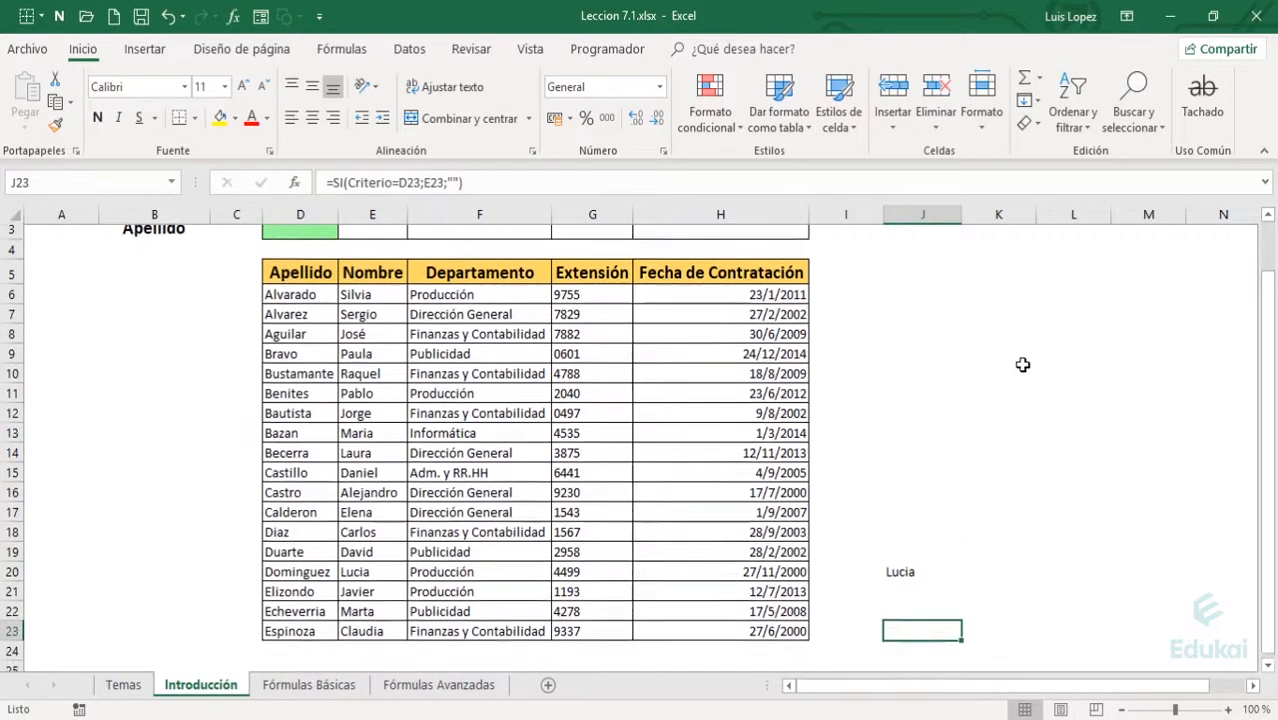
# - Go back up column J past the SI formulas to cell J1
pyautogui.press('Up')
pyautogui.press('Up')
pyautogui.press('Up')
pyautogui.press('Up')
pyautogui.press('Up')
pyautogui.press('Up')
pyautogui.press('Up')
pyautogui.press('Up')
pyautogui.press('Up')
pyautogui.press('Up')
pyautogui.hotkey('ctrl', 'Up')
pyautogui.hotkey('ctrl', 'Up')
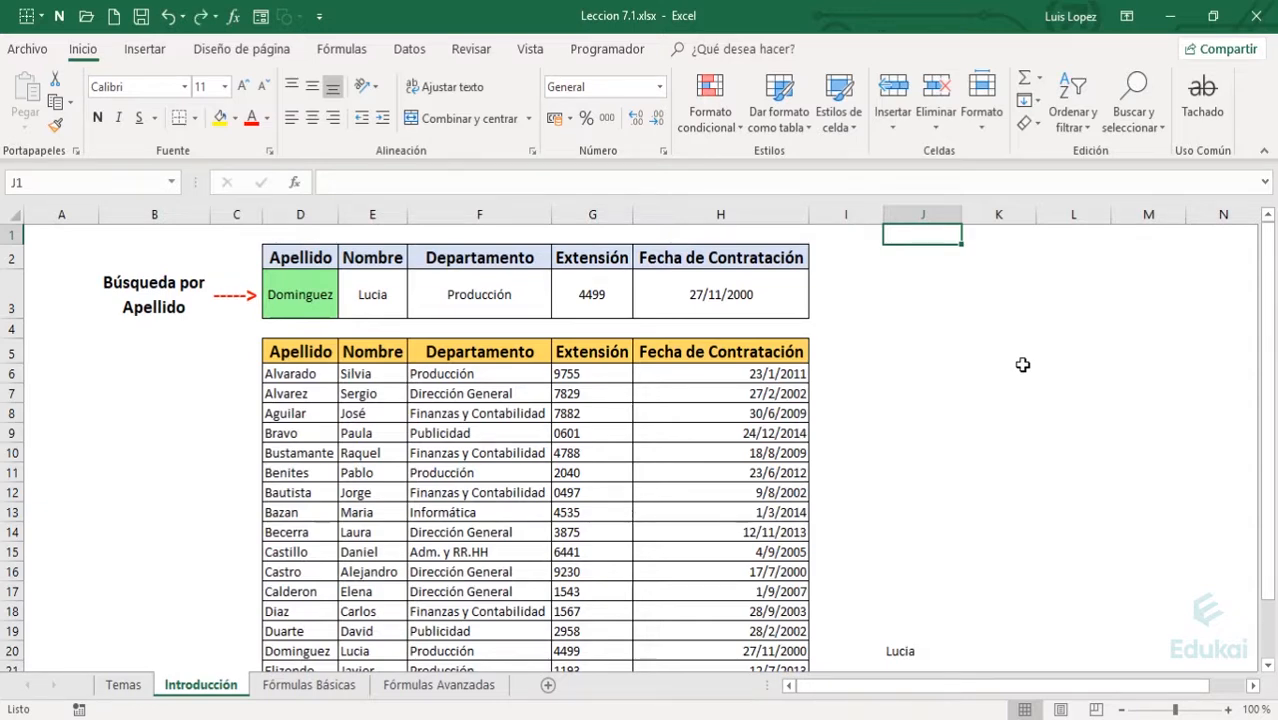
# - Switch to the Fórmulas Básicas sheet and select the BUSCARV heading in B2
pyautogui.hotkey('ctrl', 'pagedown')
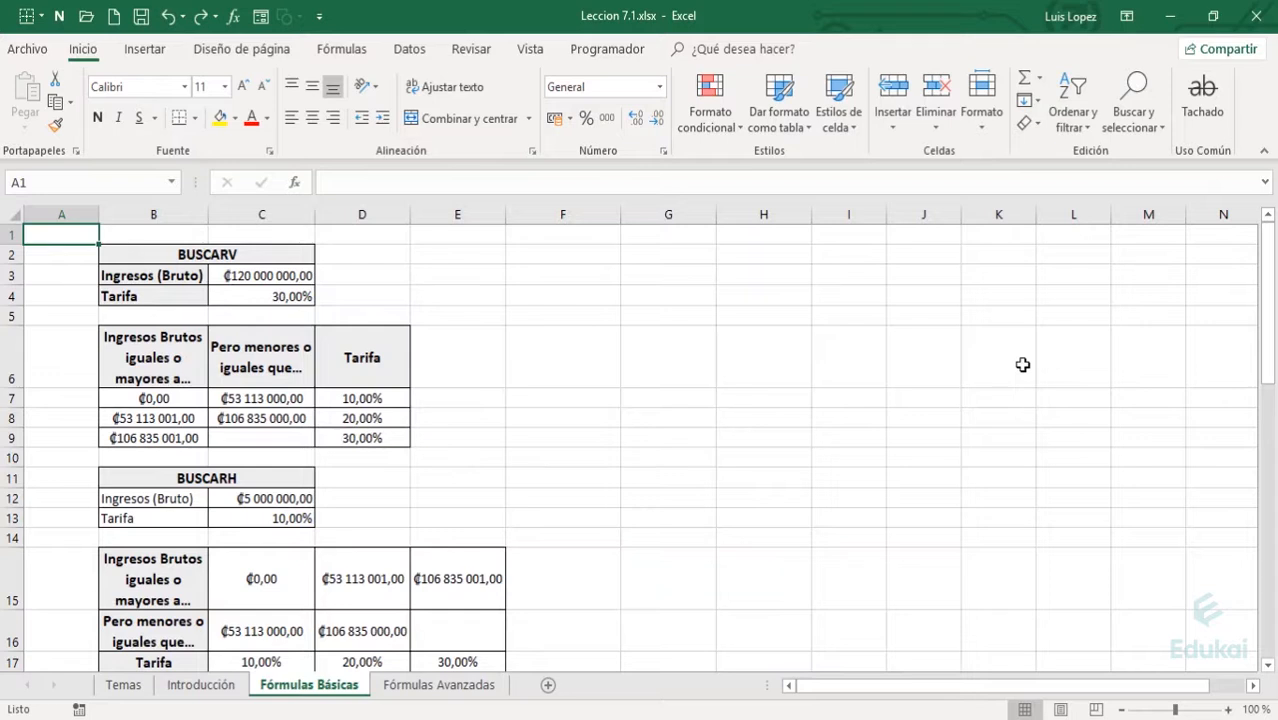
pyautogui.press('Right')
pyautogui.press('Down')
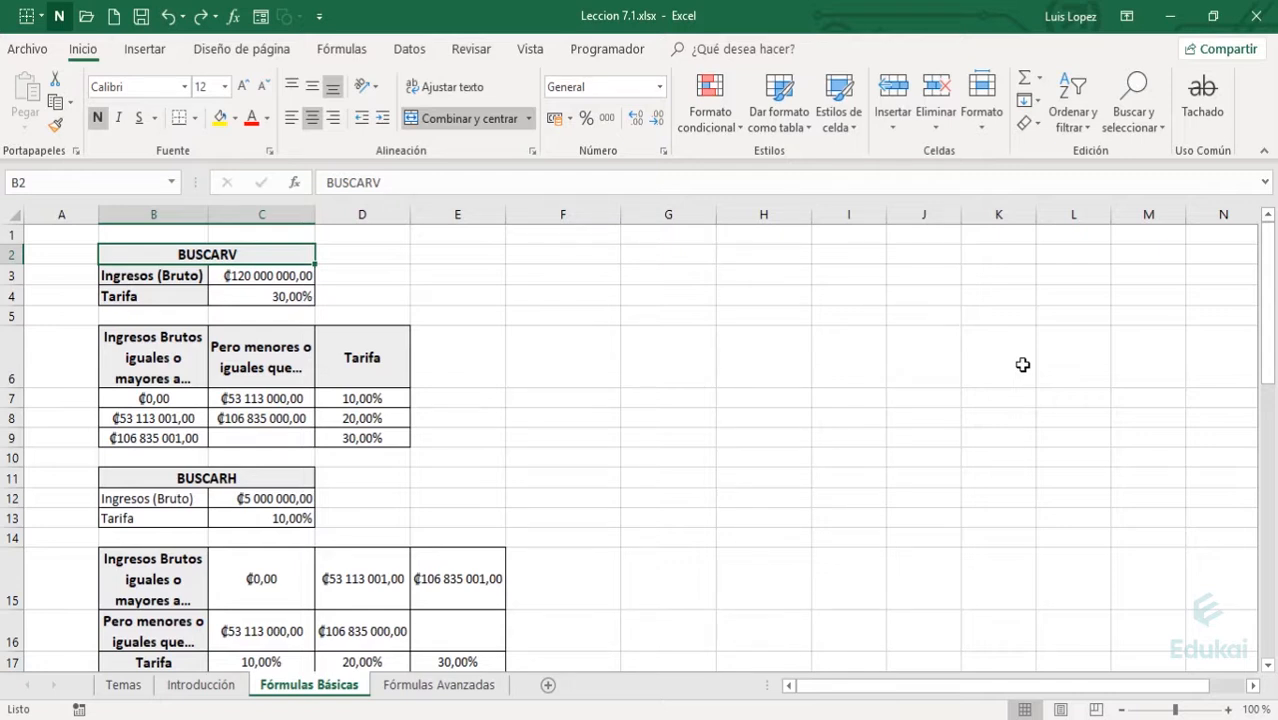
# - Examine the BUSCARV block and the bracket table's lower income limits in column B, ending at B8
pyautogui.press('Down')
pyautogui.press('Down')
pyautogui.press('Down')
pyautogui.press('Down')
pyautogui.press('Down')
pyautogui.press('Down')
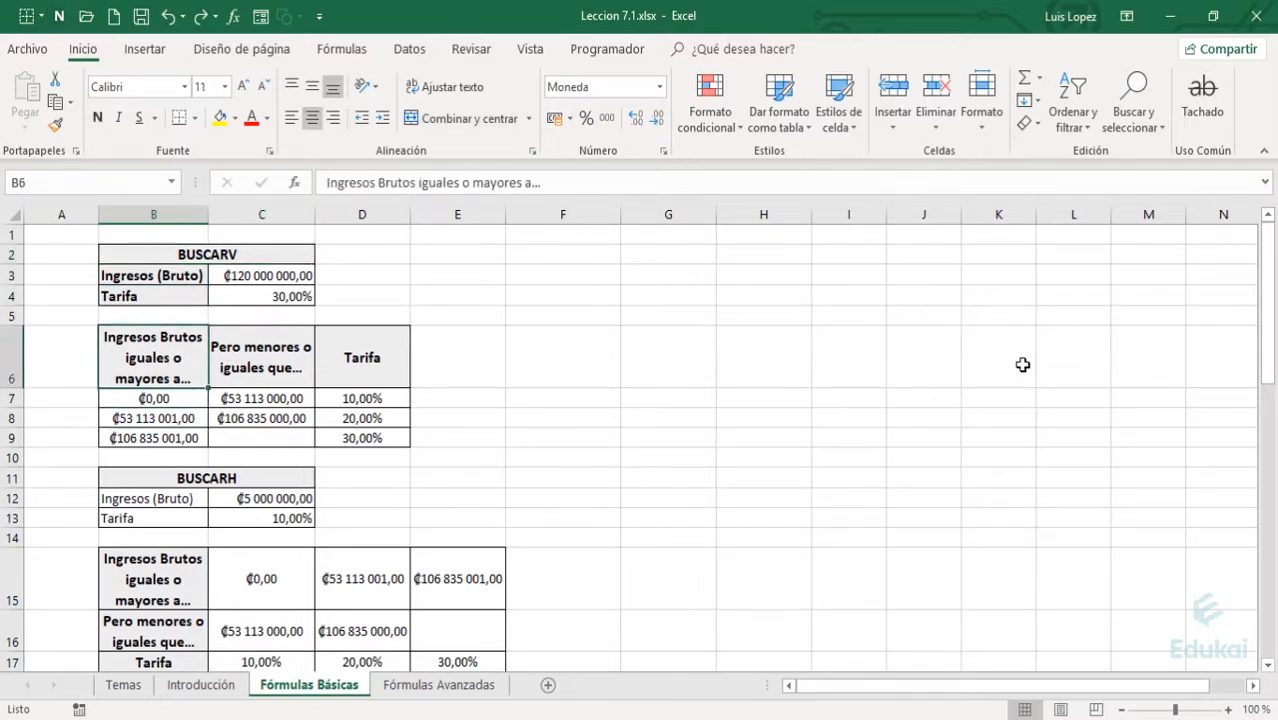
pyautogui.press('Up')
pyautogui.press('Up')
pyautogui.press('Up')
pyautogui.press('Down')
pyautogui.press('Down')
pyautogui.press('Up')
pyautogui.press('Down')
pyautogui.press('Down')
pyautogui.press('Down')
pyautogui.press('Up')
pyautogui.press('Up')
pyautogui.press('Down')
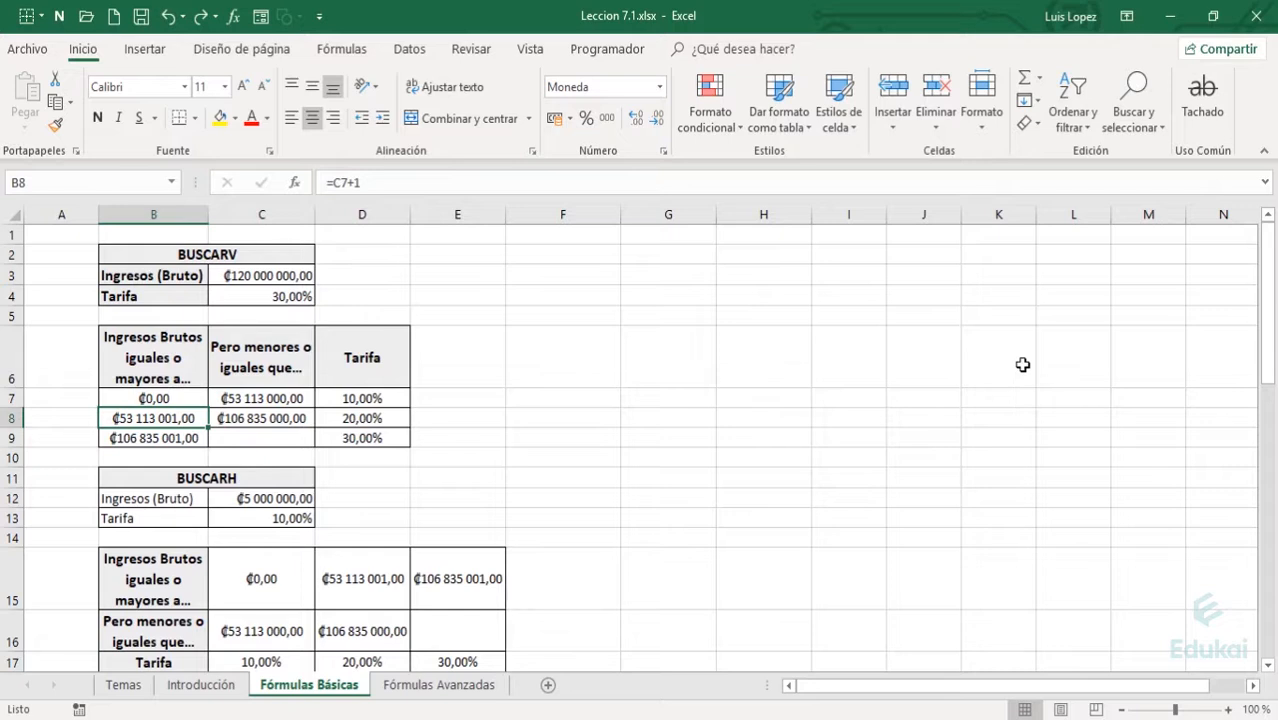
# - Read across row 8 of the bracket table, comparing its lower limit, upper limit and Tarifa
pyautogui.press('Right')
pyautogui.press('Right')
pyautogui.press('Right')
pyautogui.press('Left')
pyautogui.press('Left')
pyautogui.press('Left')
pyautogui.press('Right')
pyautogui.press('Right')
pyautogui.press('Right')
pyautogui.press('Left')
pyautogui.press('Left')
pyautogui.press('Left')
pyautogui.press('Left')
pyautogui.press('Right')
pyautogui.press('Right')
pyautogui.press('Left')
pyautogui.press('Left')
# - Go back up to the gross income value in C3
pyautogui.press('Up')
pyautogui.press('Up')
pyautogui.press('Up')
pyautogui.press('Right')
pyautogui.press('Up')
pyautogui.press('Up')
pyautogui.press('Right')
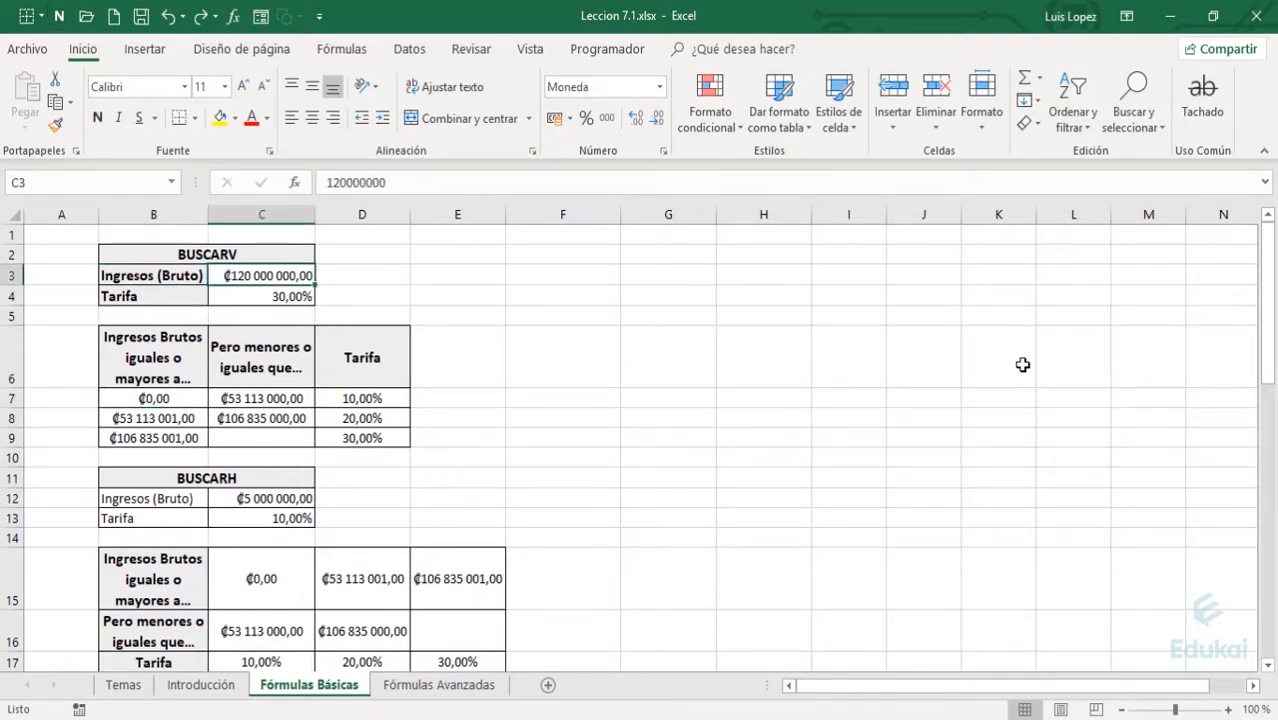
# - Open the BUSCARV formula in C4 and examine its lookup-value argument, C3
pyautogui.press('Down')
pyautogui.press('F2')
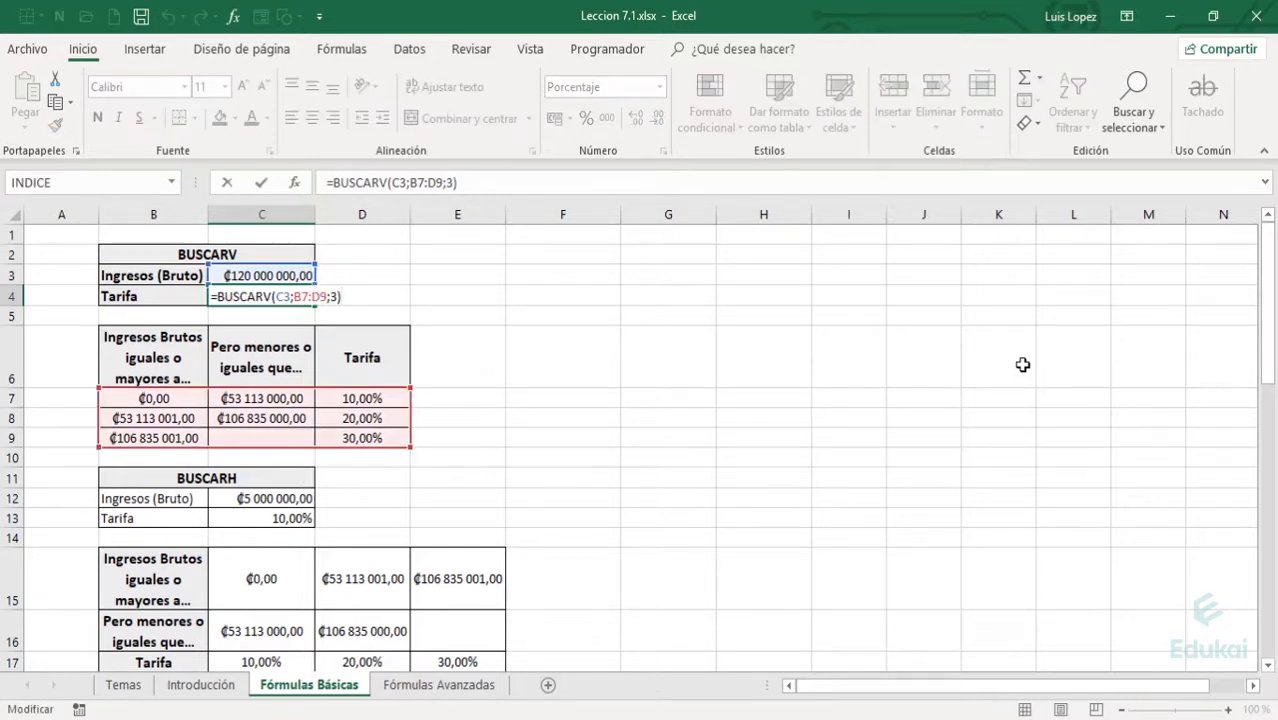
pyautogui.press('Left')
pyautogui.press('Left')
pyautogui.press('Left')
pyautogui.press('Left')
pyautogui.press('Left')
pyautogui.press('Left')
pyautogui.press('Left')
pyautogui.press('Left')
pyautogui.press('Left')
pyautogui.press('Left')
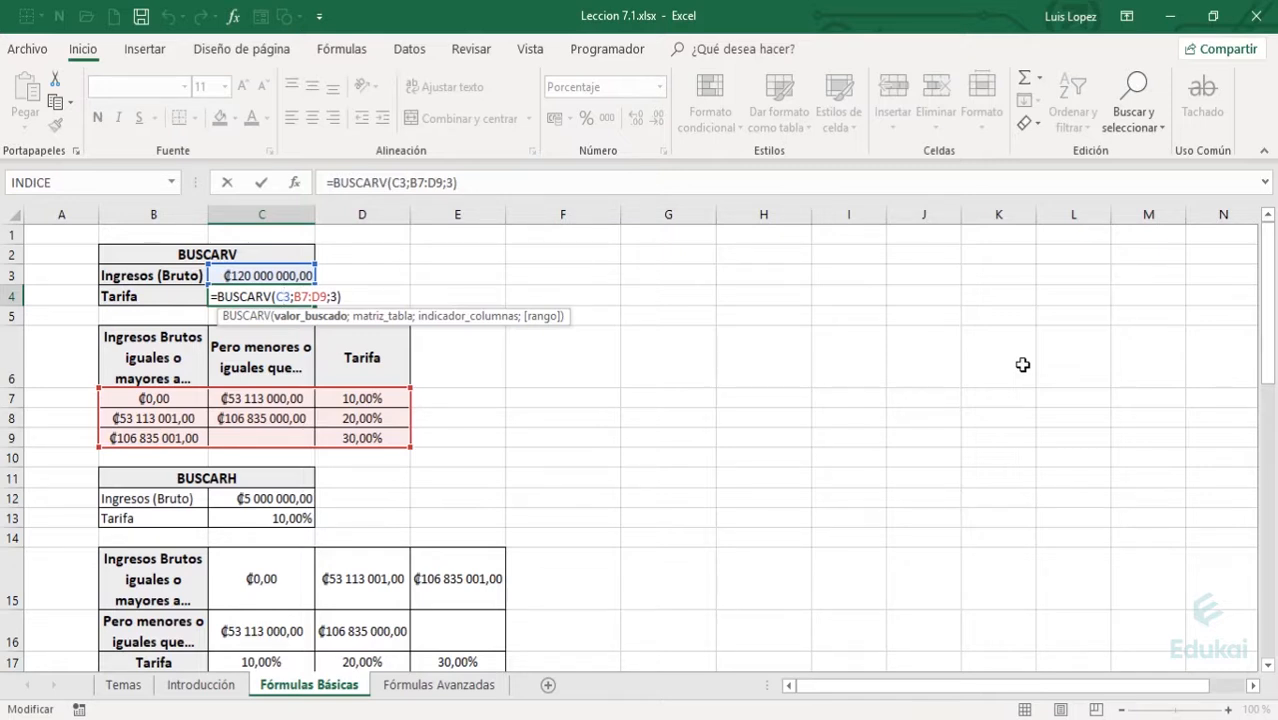
# - Examine the C4 formula's table-array argument B7:D9 and its column index argument 3
pyautogui.press('Right')
pyautogui.press('Right')
pyautogui.press('Right')
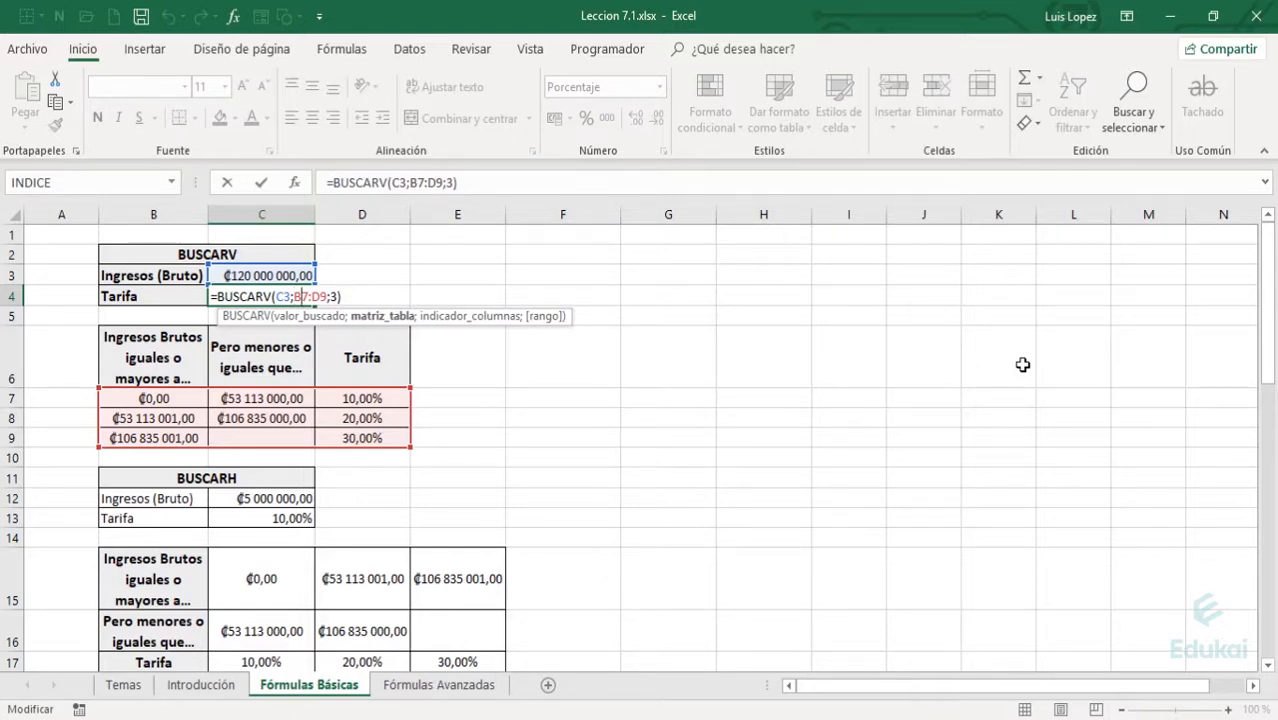
pyautogui.press('Right')
pyautogui.press('Right')
pyautogui.press('Right')
pyautogui.press('Right')
pyautogui.press('Right')
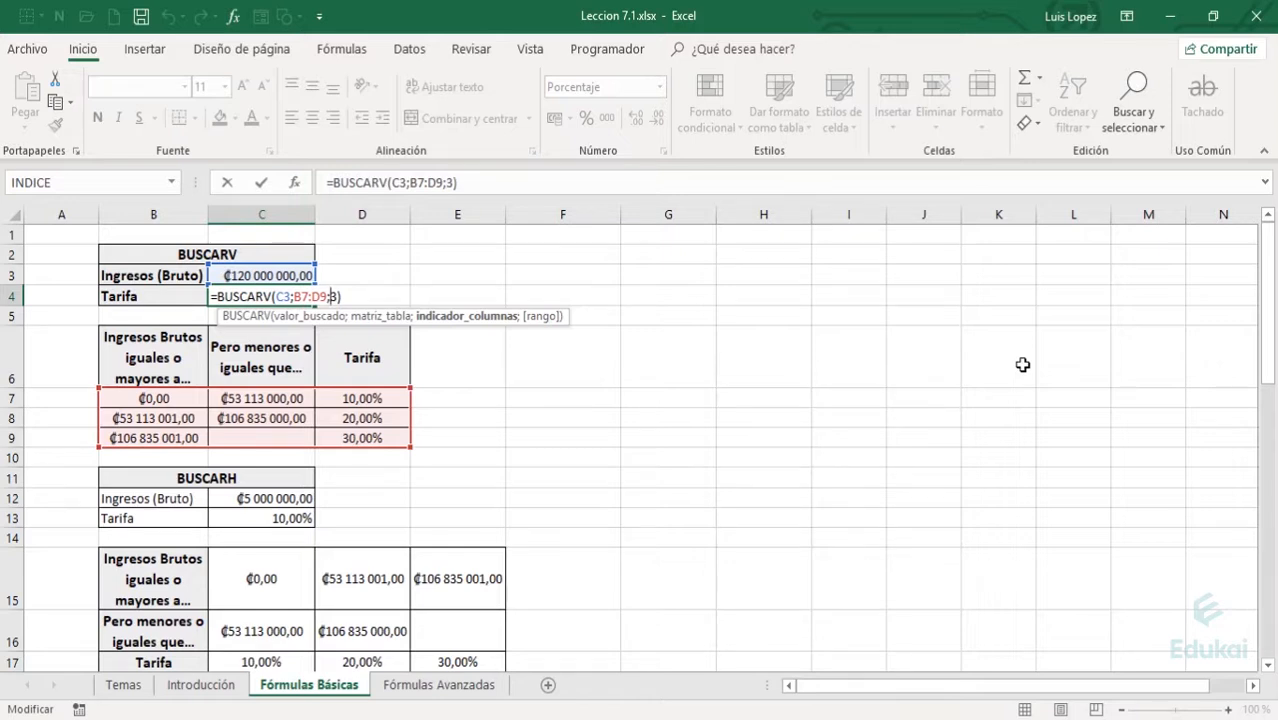
# - Close the C4 formula unchanged and relate the gross income in C3 to the lower limits, ending at B7
pyautogui.hotkey('ctrl', 'Return')
pyautogui.press('Down')
pyautogui.press('Left')
pyautogui.press('Down')
pyautogui.press('Down')
pyautogui.press('Down')
pyautogui.press('Up')
pyautogui.press('Up')
pyautogui.press('Up')
pyautogui.press('Up')
pyautogui.press('Right')
pyautogui.press('Up')
pyautogui.press('Down')
pyautogui.press('Down')
pyautogui.press('Left')
pyautogui.press('Down')
pyautogui.press('Down')
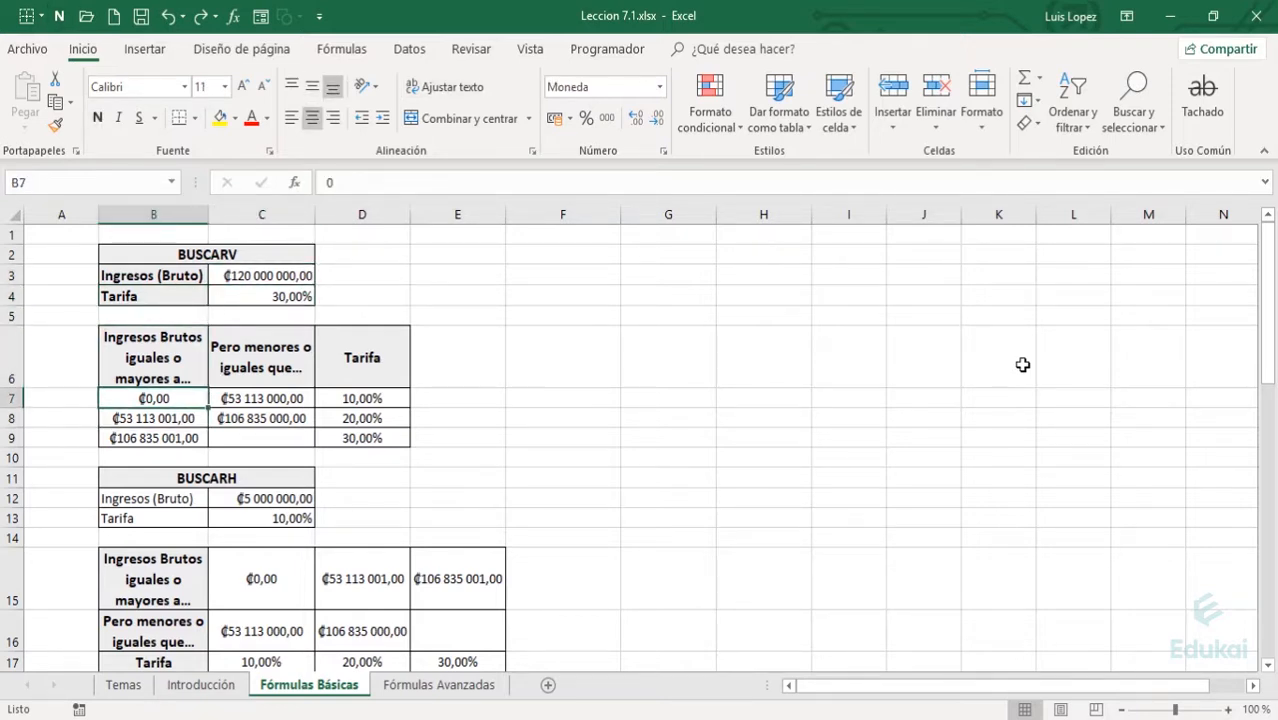
# - Select the bracket table range B7:D9 that BUSCARV searches
pyautogui.hotkey('shift', 'Right')
pyautogui.hotkey('shift', 'Right')
pyautogui.hotkey('shift', 'Down')
pyautogui.hotkey('shift', 'Down')
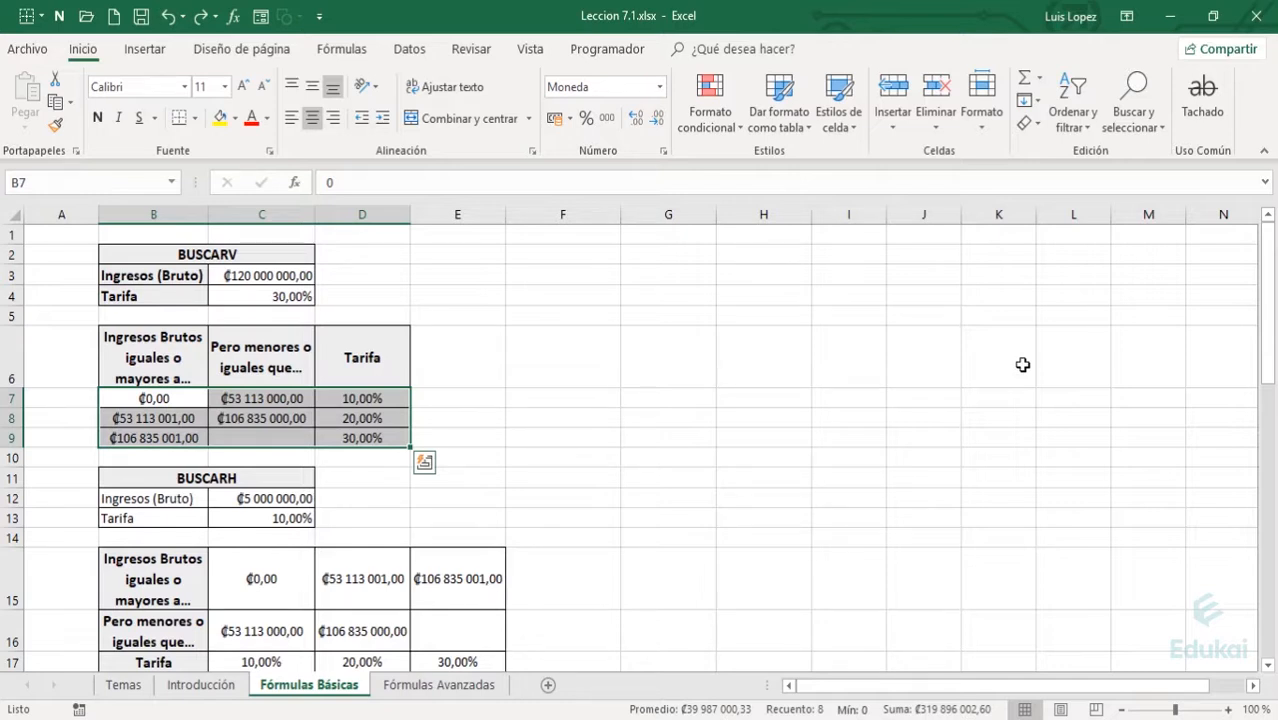
# - Match the lower limits in rows 8 and 9 with their Tarifa values, ending at D9
pyautogui.press('Down')
pyautogui.press('Down')
pyautogui.press('Up')
pyautogui.press('Up')
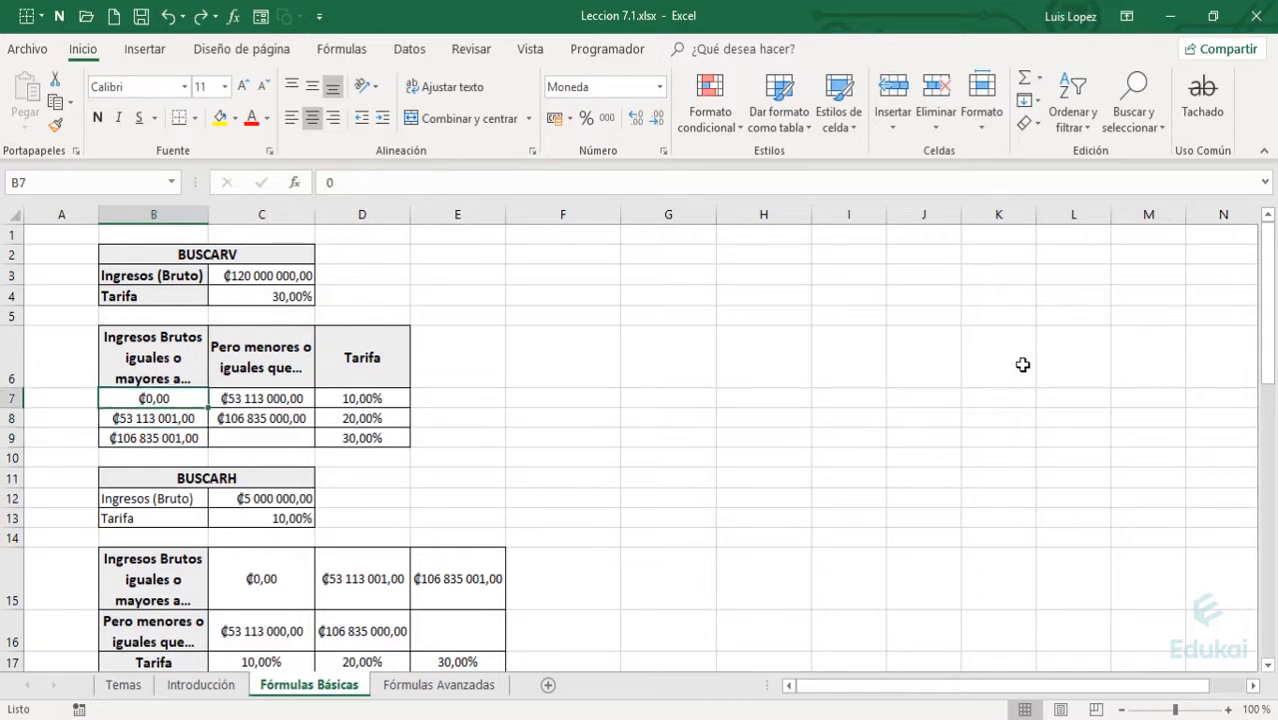
pyautogui.press('Down')
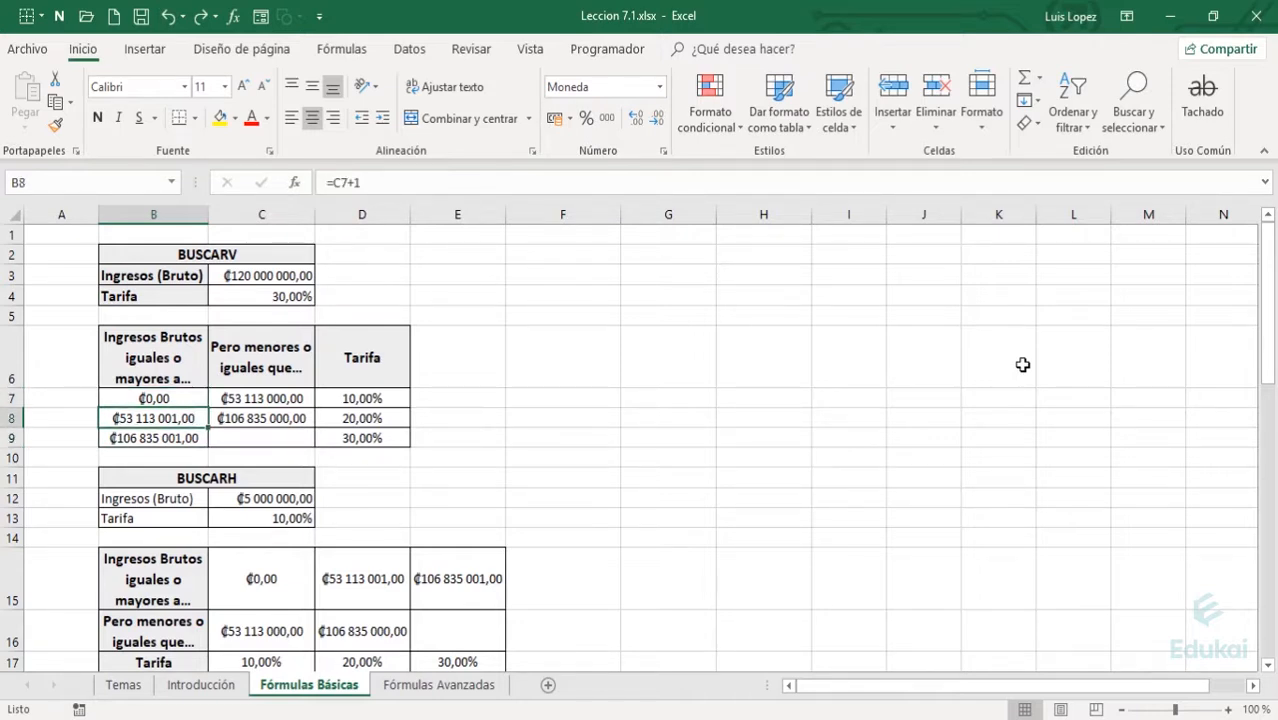
pyautogui.press('Right')
pyautogui.press('Right')
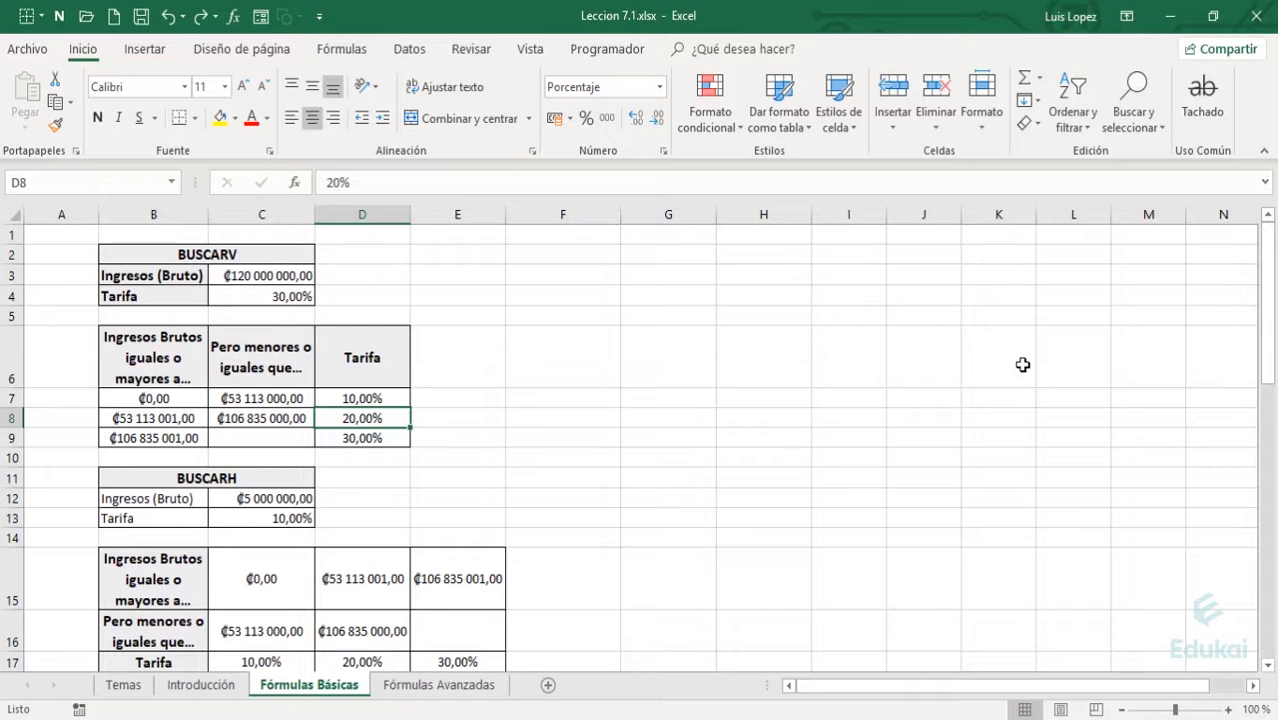
pyautogui.press('Left')
pyautogui.press('Left')
pyautogui.press('Down')
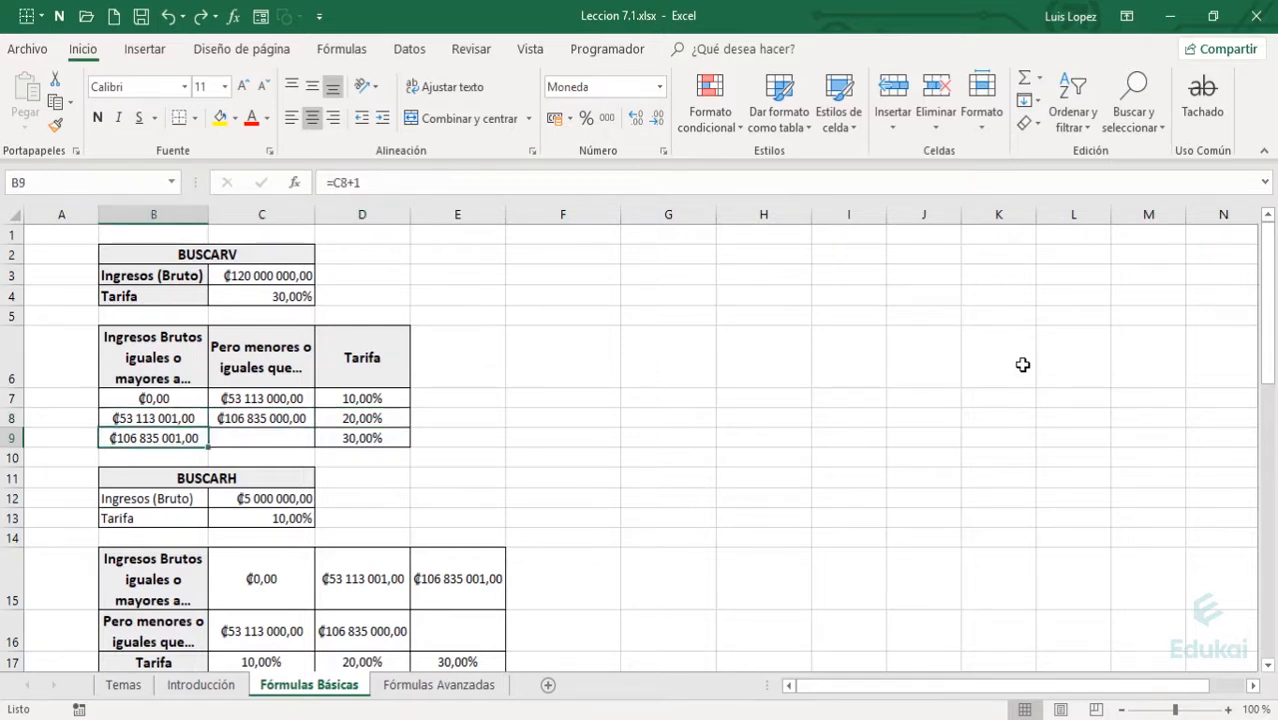
pyautogui.press('Right')
pyautogui.press('Right')
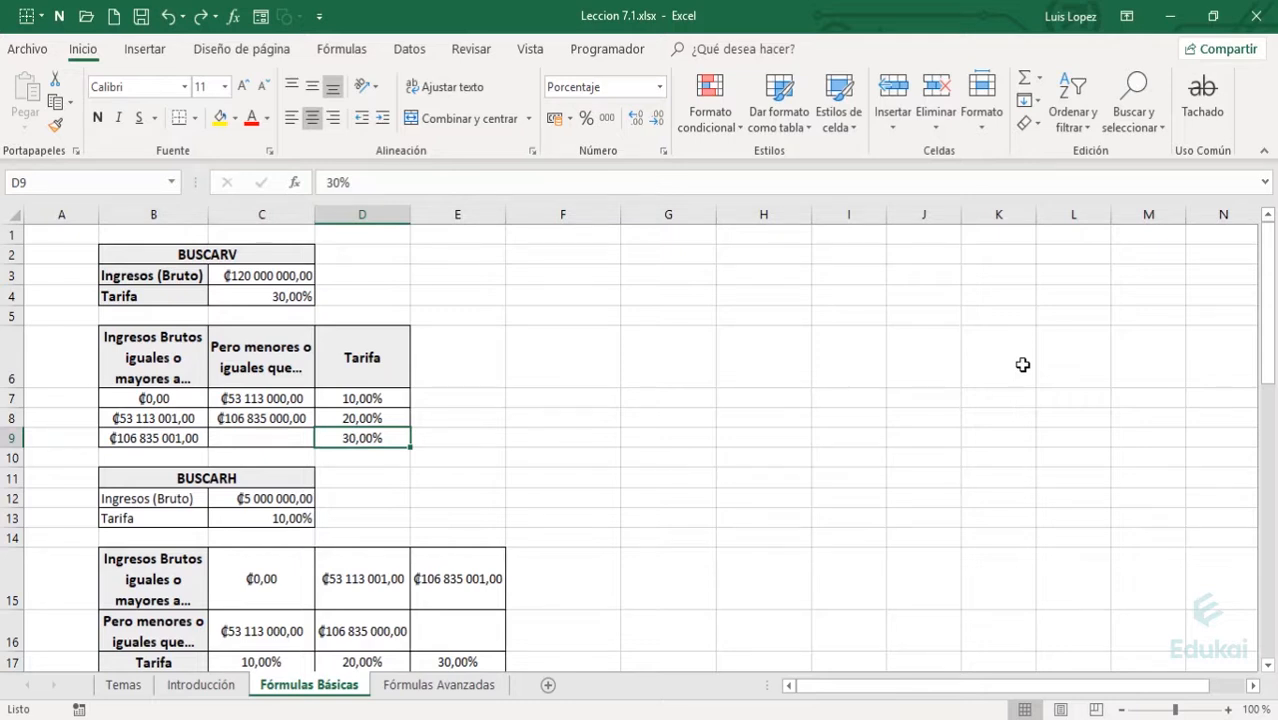
# - Return from the bracket table to the gross income cell C3
pyautogui.press('Left')
pyautogui.press('Up')
pyautogui.press('Up')
pyautogui.press('Up')
pyautogui.press('Up')
pyautogui.press('Up')
pyautogui.press('Up')
# - Select the lower income limits in B7:B9, the first column of the lookup table
pyautogui.press('Down')
pyautogui.press('Down')
pyautogui.press('Down')
pyautogui.press('Left')
pyautogui.press('Down')
pyautogui.press('Down')
pyautogui.press('Up')
pyautogui.hotkey('shift', 'Down')
pyautogui.hotkey('shift', 'Down')
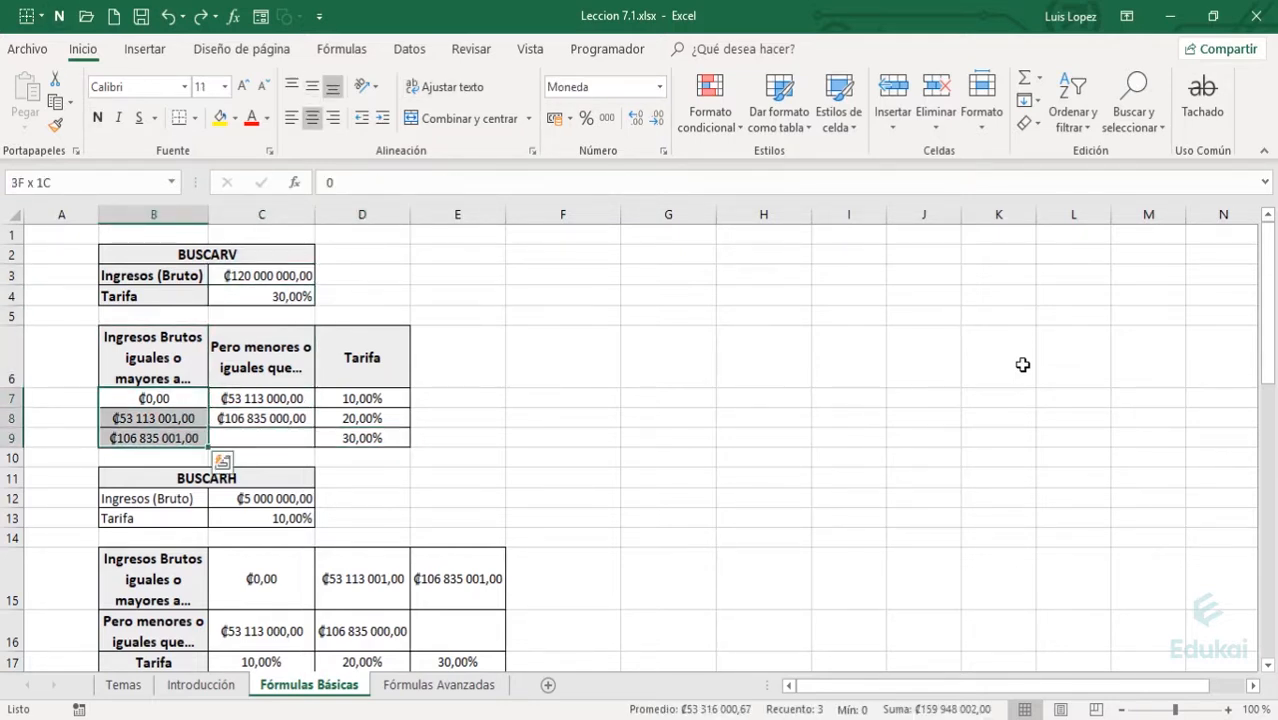
# - Check the Tarifa percentages in column D and go back up toward the BUSCARV block
pyautogui.press('Right')
pyautogui.press('Right')
pyautogui.press('Down')
pyautogui.press('Down')
pyautogui.press('Up')
pyautogui.press('Up')
pyautogui.press('Up')
pyautogui.press('Up')
pyautogui.press('Up')
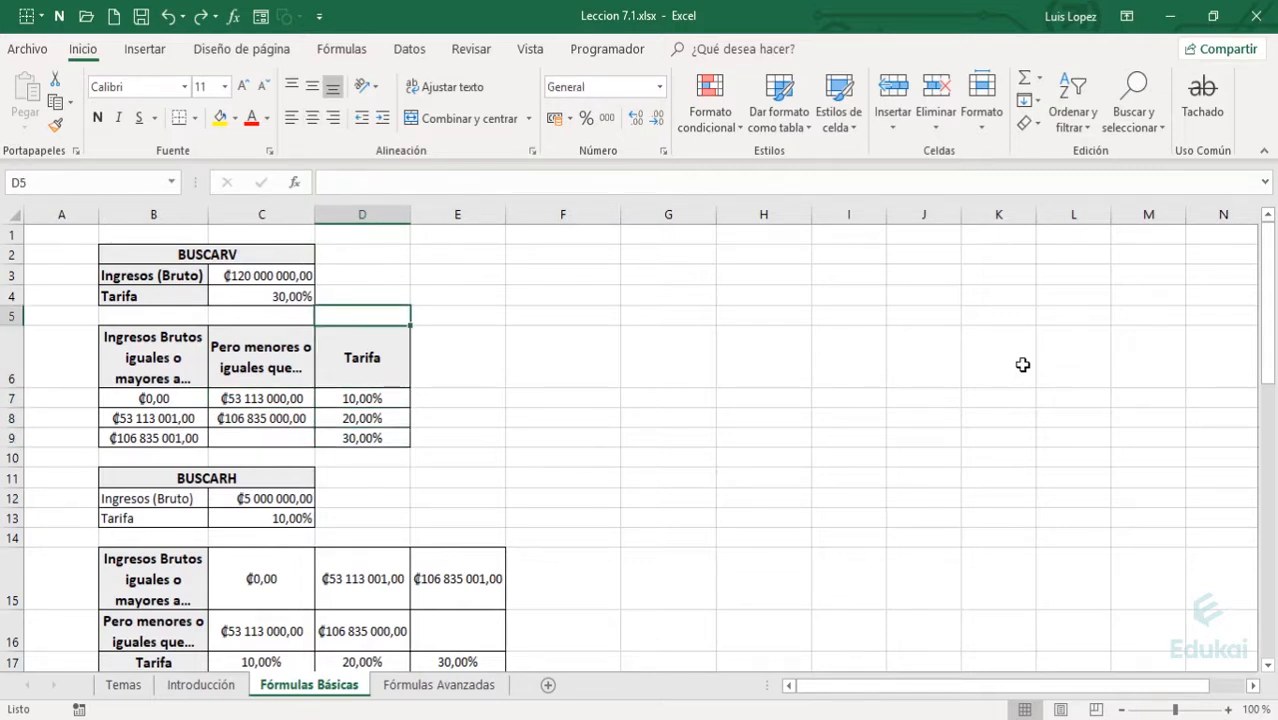
# - Open the C4 BUSCARV formula and start its optional rango argument to view the match-type options
pyautogui.press('Left')
pyautogui.press('F2')
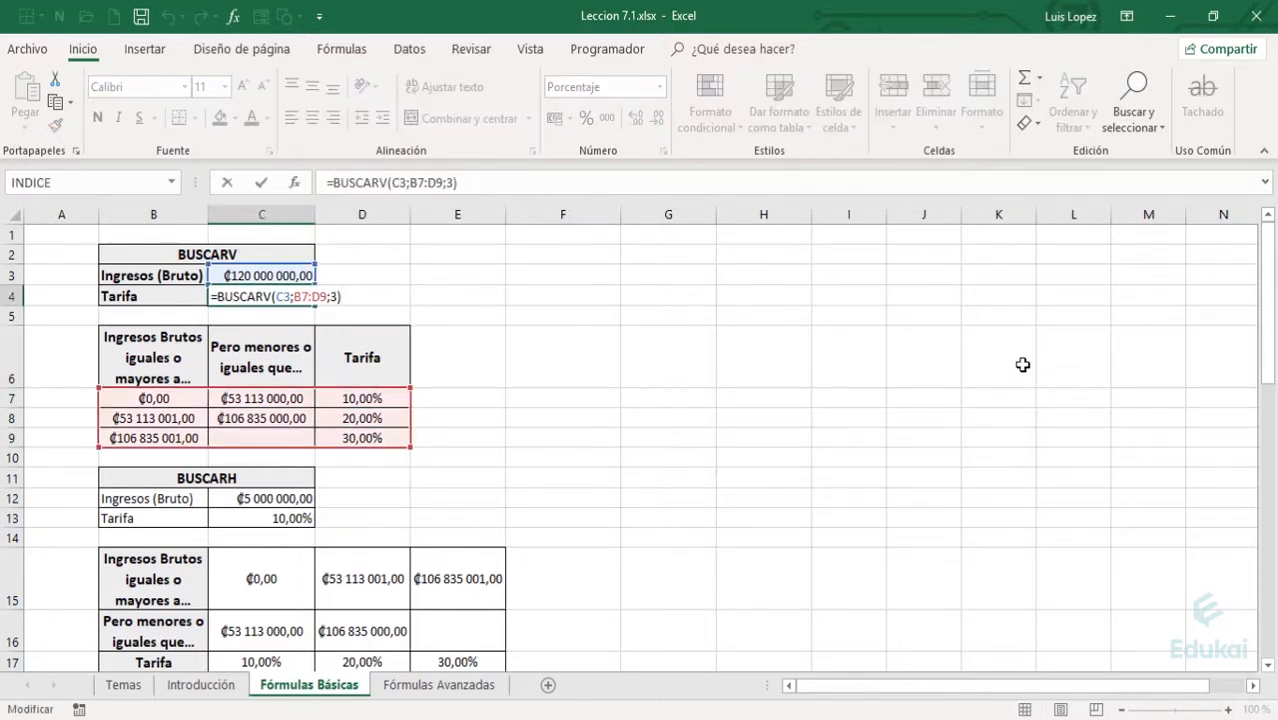
pyautogui.press('Left')
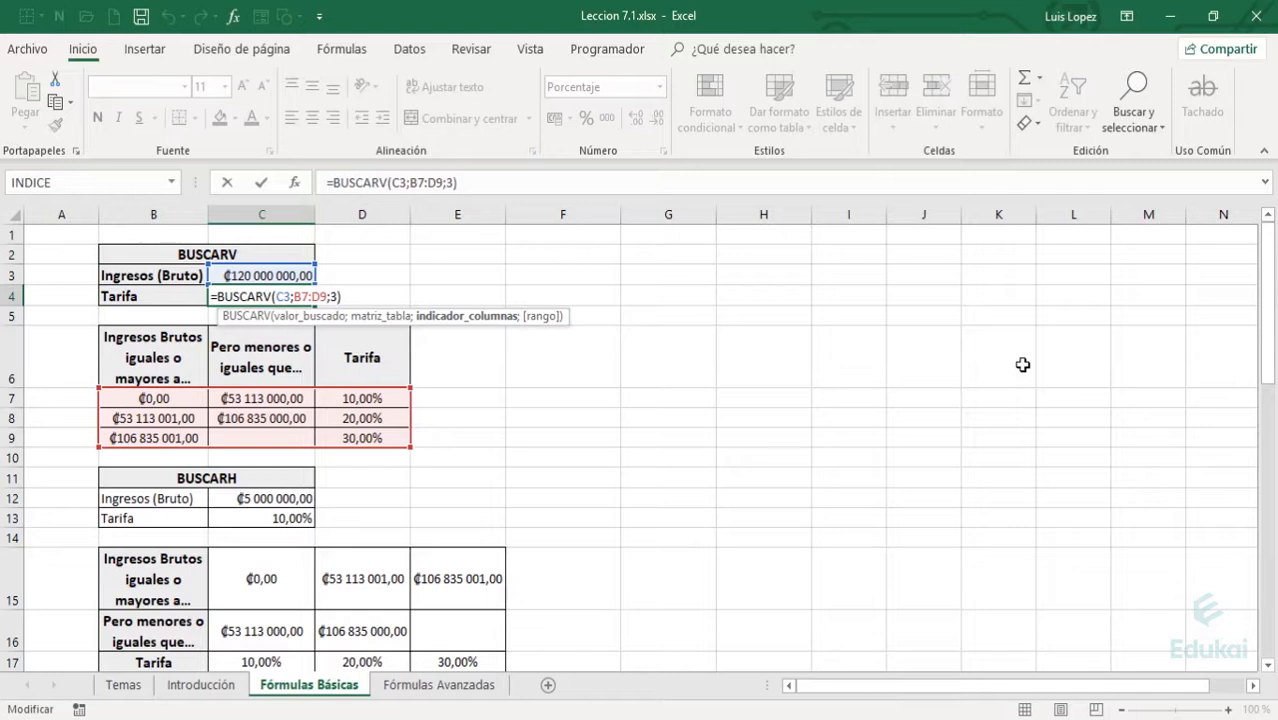
pyautogui.write('ñ')
pyautogui.press('BackSpace')
pyautogui.click(1162, 718)
pyautogui.click(1142, 578)
pyautogui.write(';')
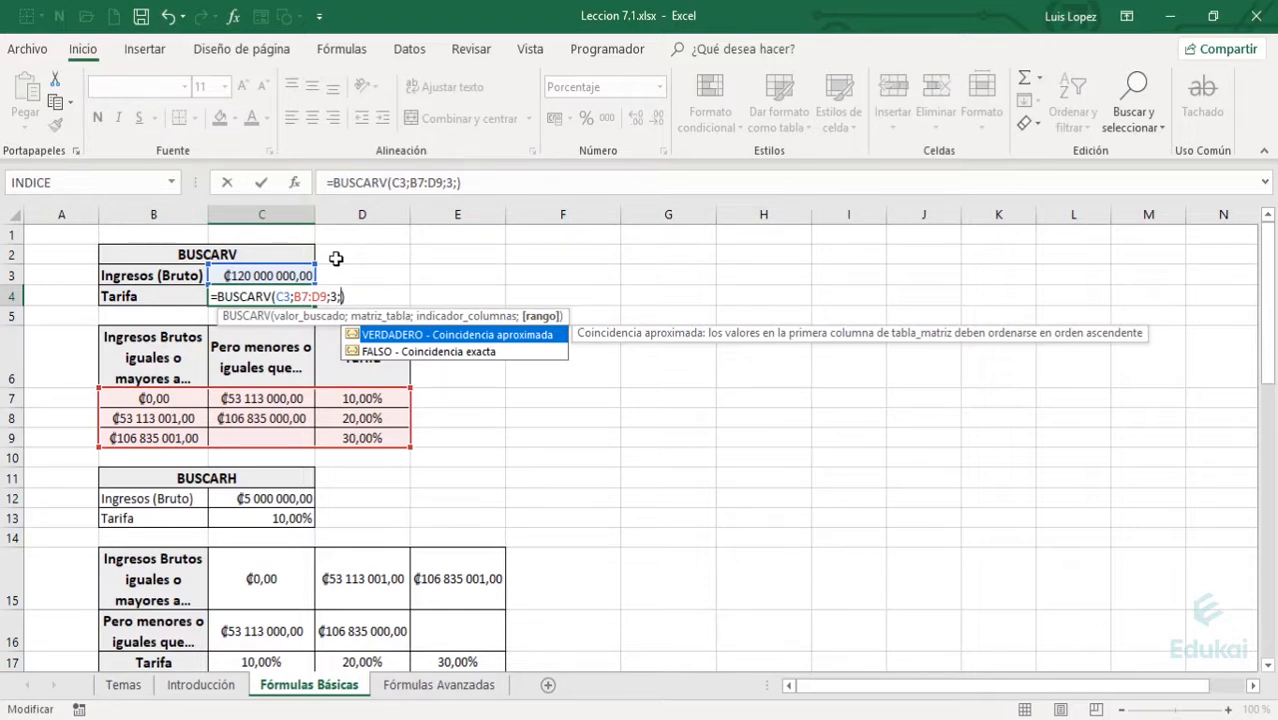
# - Show the rango options once more, remove the extra separator and close the C4 formula with three arguments
pyautogui.press('BackSpace')
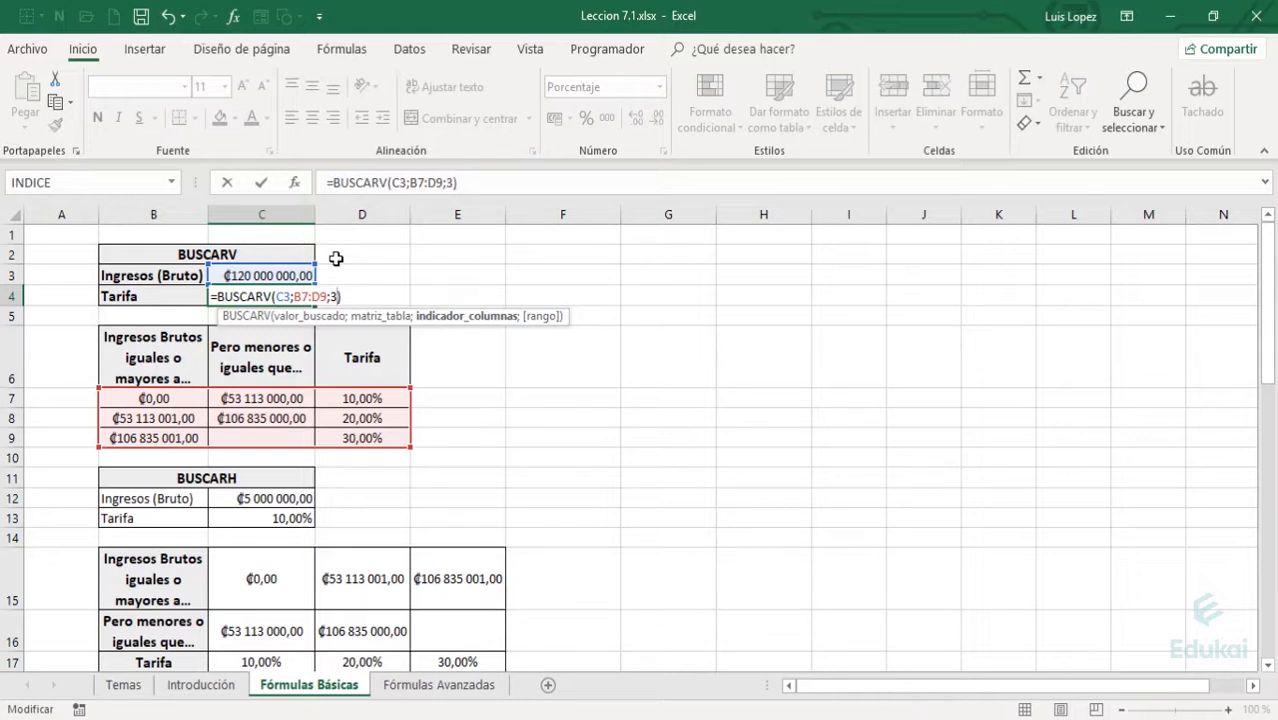
pyautogui.write(';')
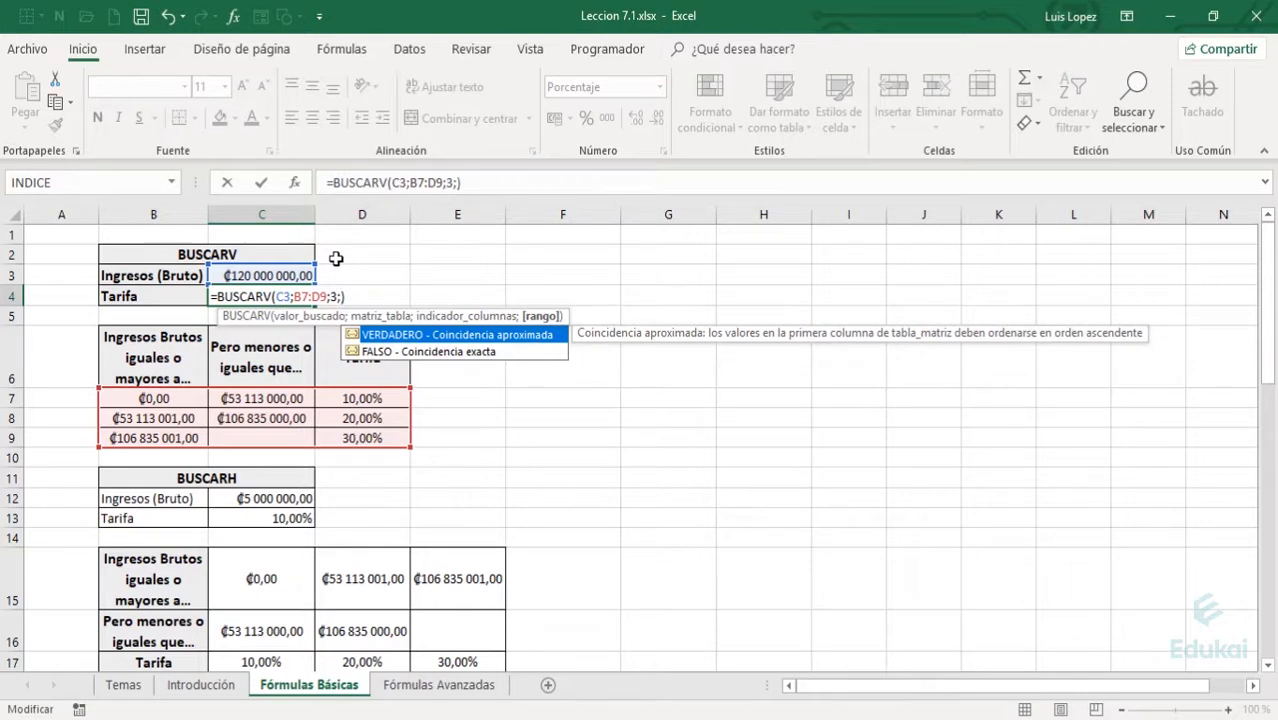
pyautogui.press('BackSpace')
pyautogui.hotkey('shift', 'Return')
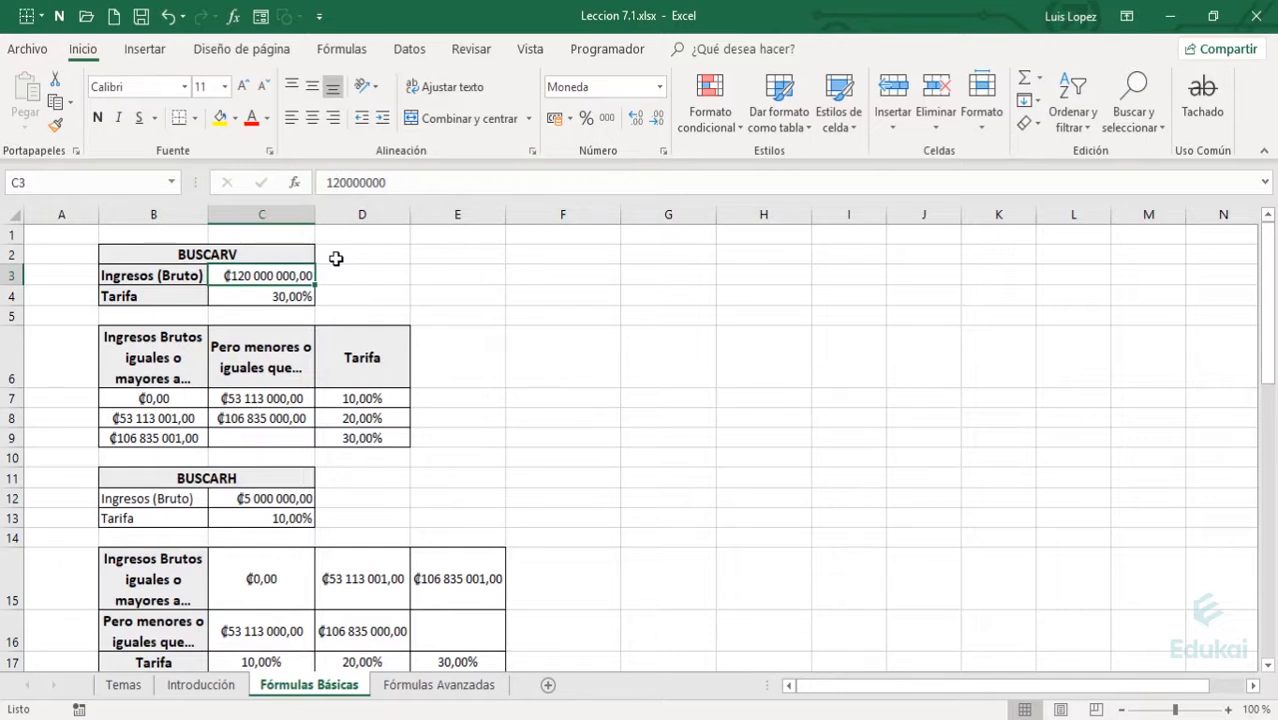
# - Check the ascending order of the lower income limits in B7:B9
pyautogui.press('Down')
pyautogui.press('Down')
pyautogui.press('Down')
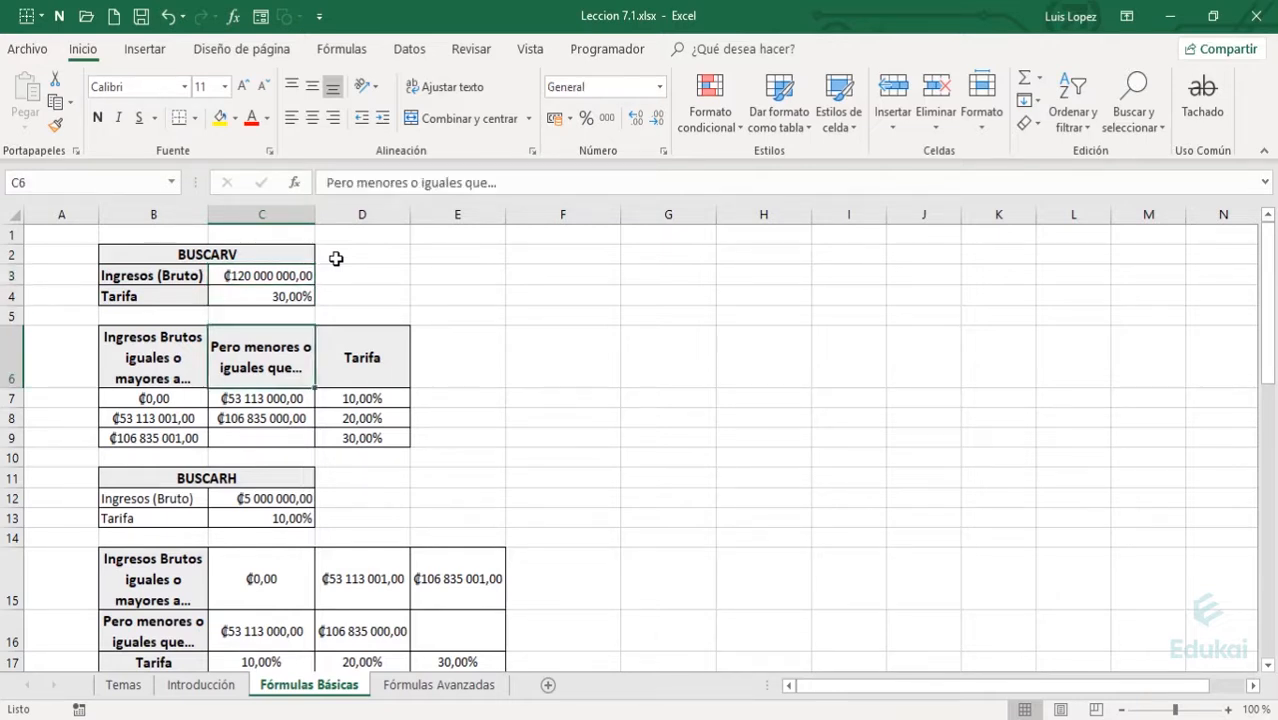
pyautogui.press('Left')
pyautogui.press('Down')
pyautogui.press('Down')
pyautogui.press('Down')
pyautogui.press('Up')
pyautogui.press('Up')
pyautogui.press('Down')
pyautogui.press('Down')
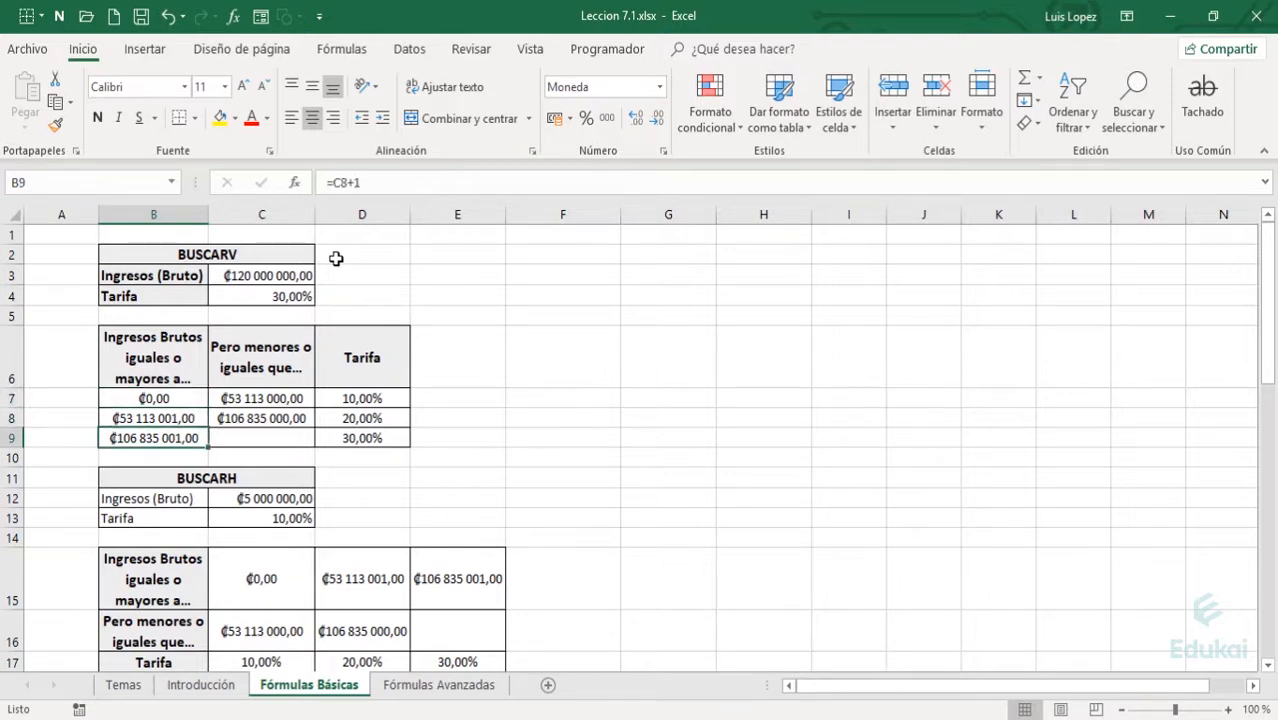
pyautogui.press('Up')
pyautogui.press('Up')
pyautogui.press('Down')
pyautogui.press('Down')
# - Open the BUSCARV formula in C4 to examine its indicador_columnas argument, and close it without changes
pyautogui.press('Right')
pyautogui.press('Right')
pyautogui.press('Up')
pyautogui.press('Up')
pyautogui.press('Up')
pyautogui.press('Up')
pyautogui.press('Up')
pyautogui.press('Left')
pyautogui.press('F2')
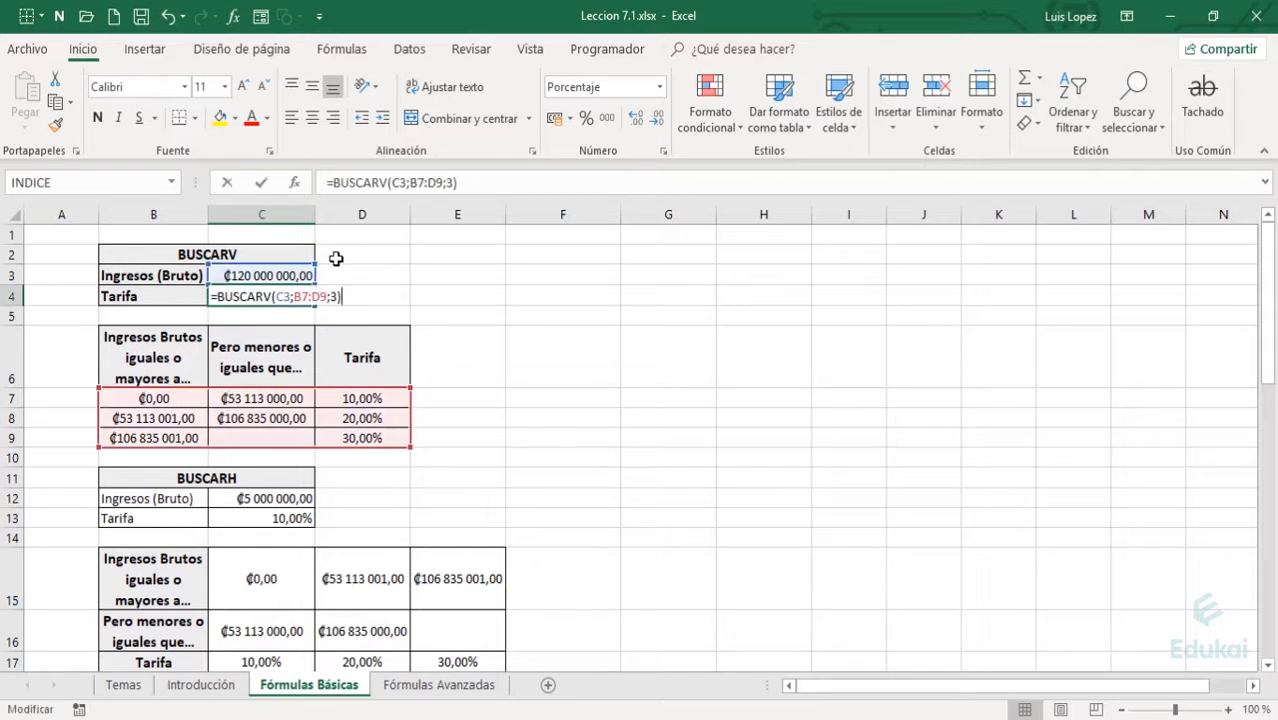
pyautogui.press('Left')
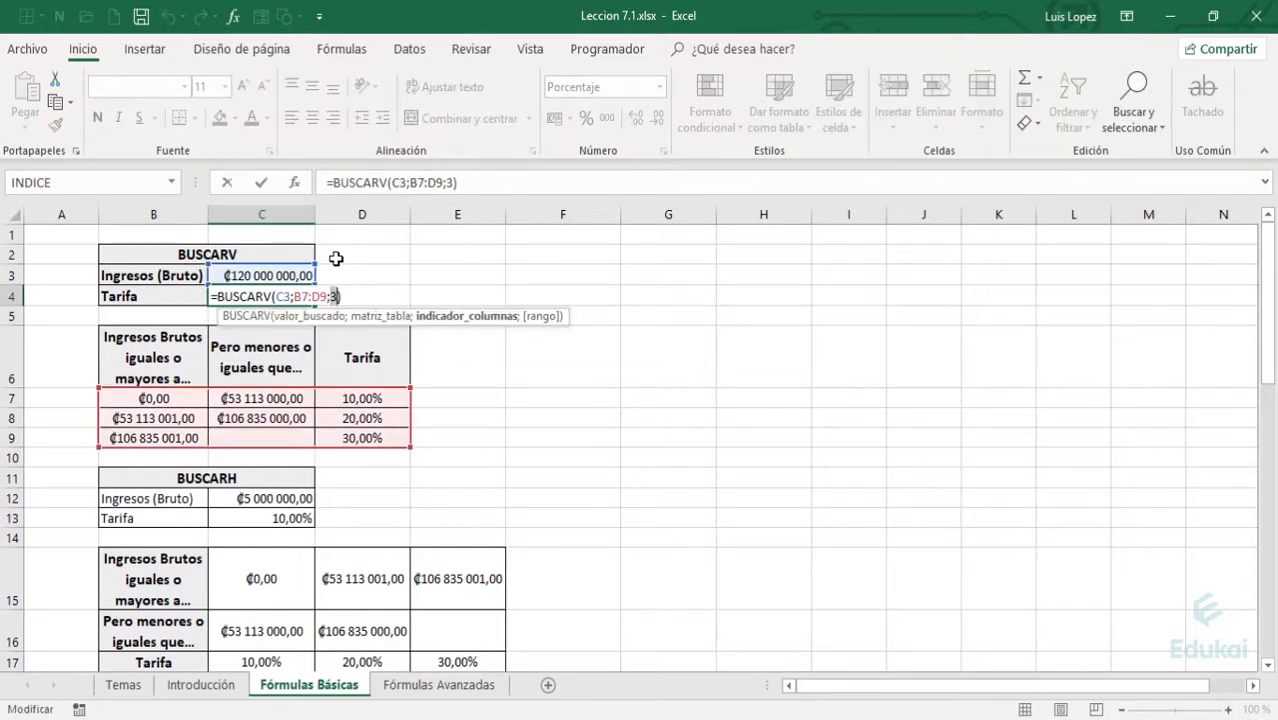
pyautogui.press('Return')
# - Check the rate table's limits and Tarifa percentages in rows 7 to 9 and return to the BUSCARV result in C4
pyautogui.press('Down')
pyautogui.press('Down')
pyautogui.press('Down')
pyautogui.press('Right')
pyautogui.press('Down')
pyautogui.press('Up')
pyautogui.press('Up')
pyautogui.press('Up')
pyautogui.press('Left')
pyautogui.press('Up')
pyautogui.press('Up')
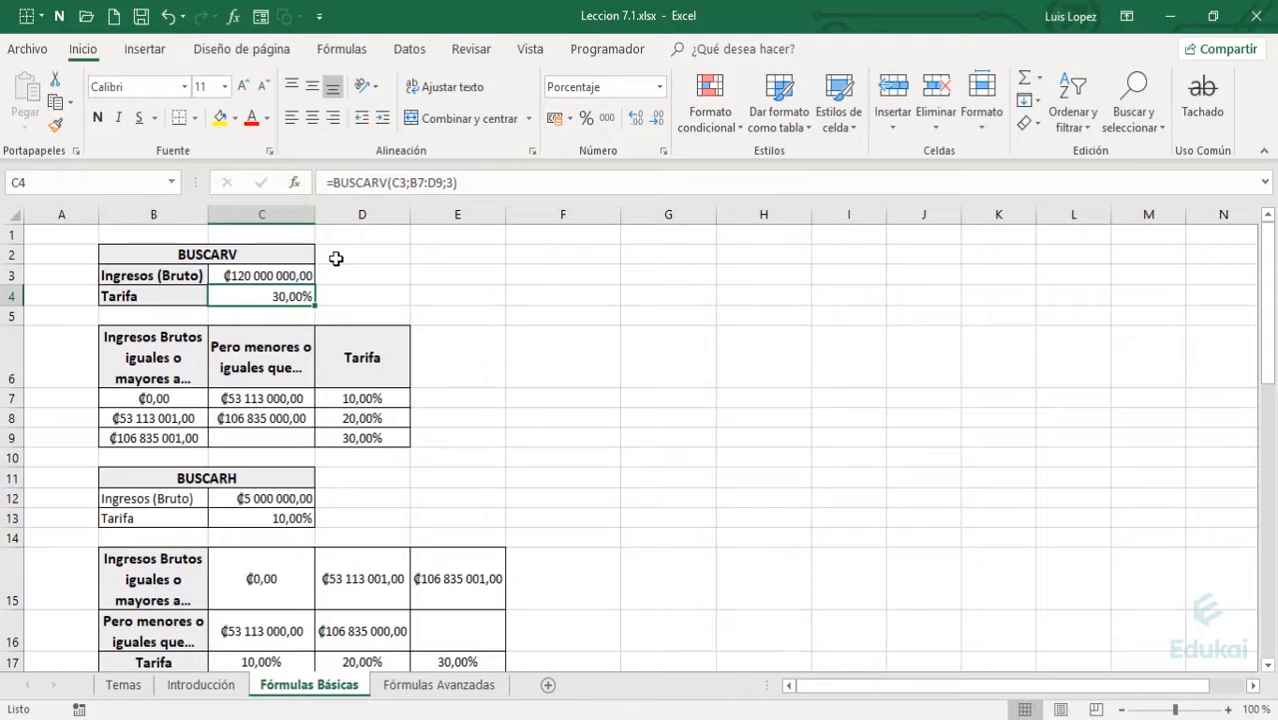
# - Set the first lower income limit in B7 to 100000
pyautogui.press('Down')
pyautogui.press('Down')
pyautogui.press('Down')
pyautogui.press('Left')
pyautogui.write('100000')
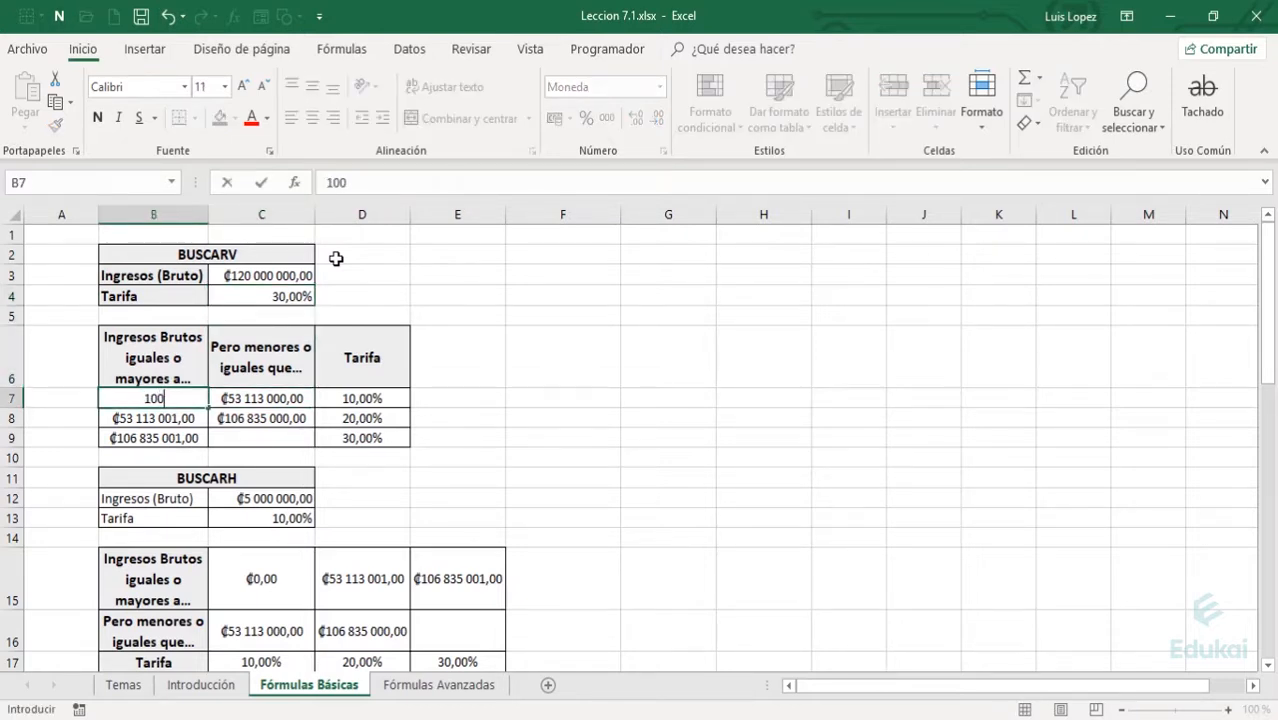
pyautogui.press('Return')
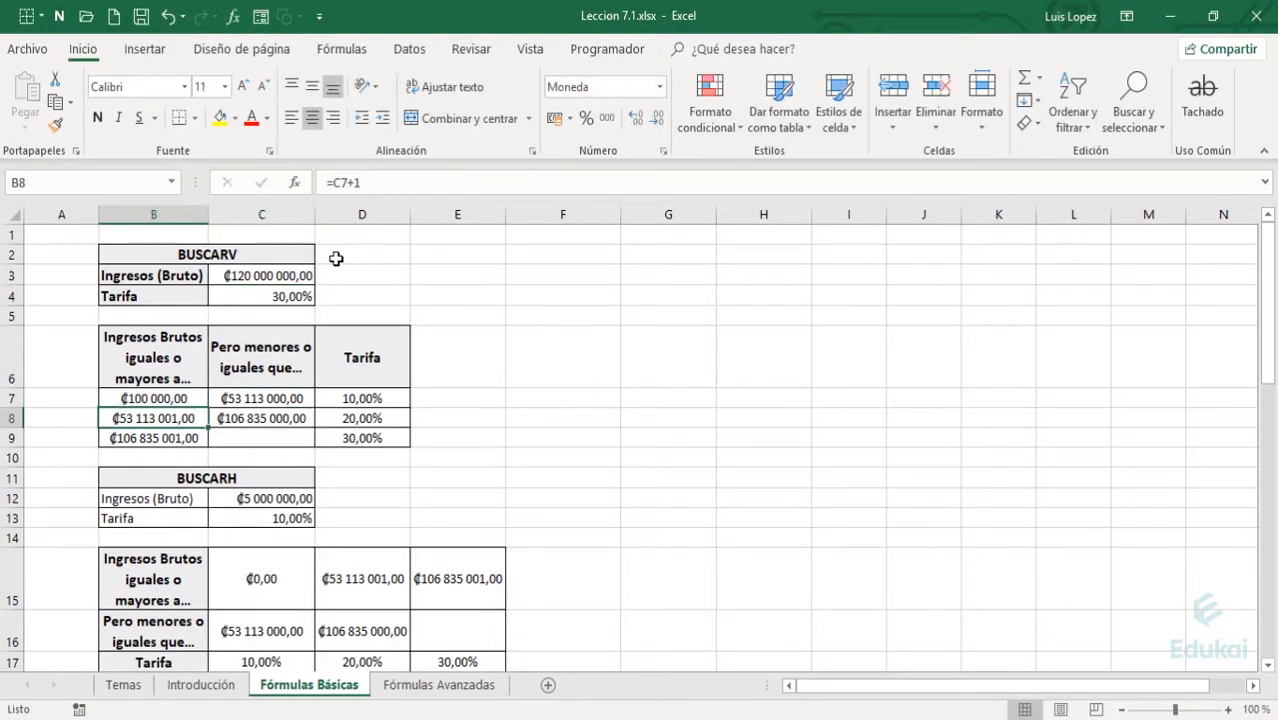
# - Set the gross income in C3 to 10000 to test a value below the first lower limit
pyautogui.press('Right')
pyautogui.press('Up')
pyautogui.press('Up')
pyautogui.press('Up')
pyautogui.press('Up')
pyautogui.press('Up')
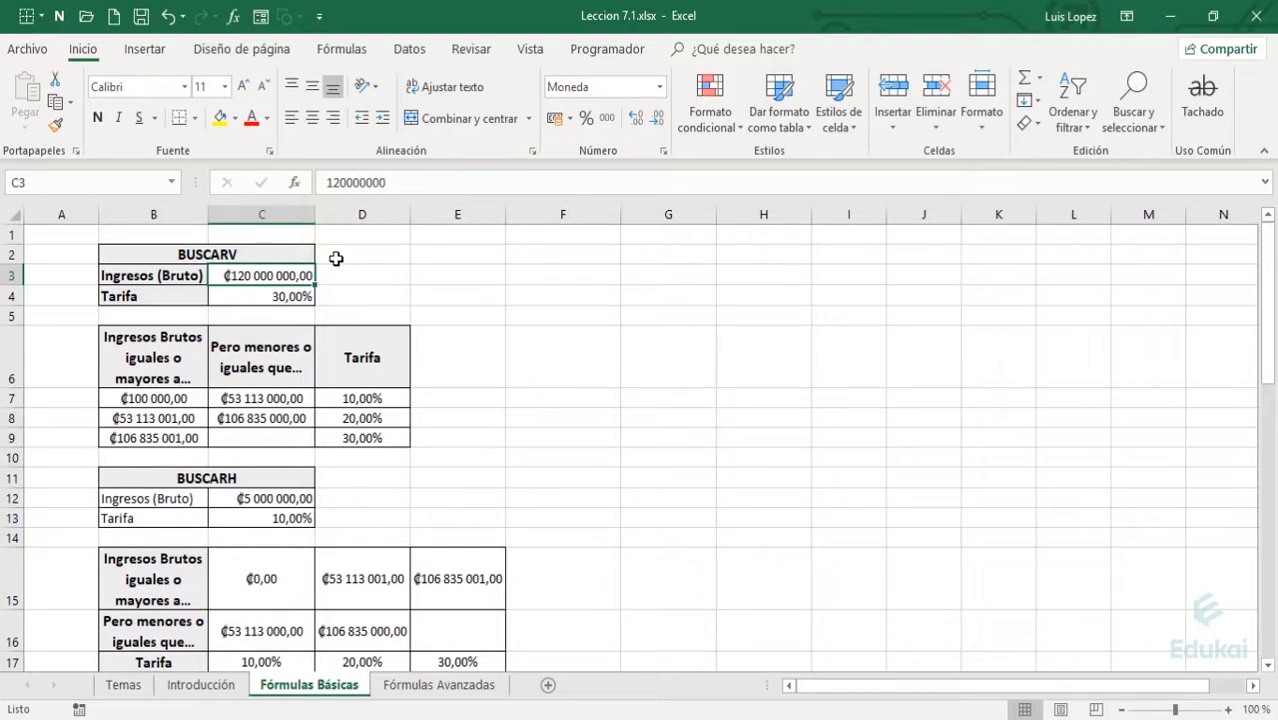
pyautogui.write('10000')
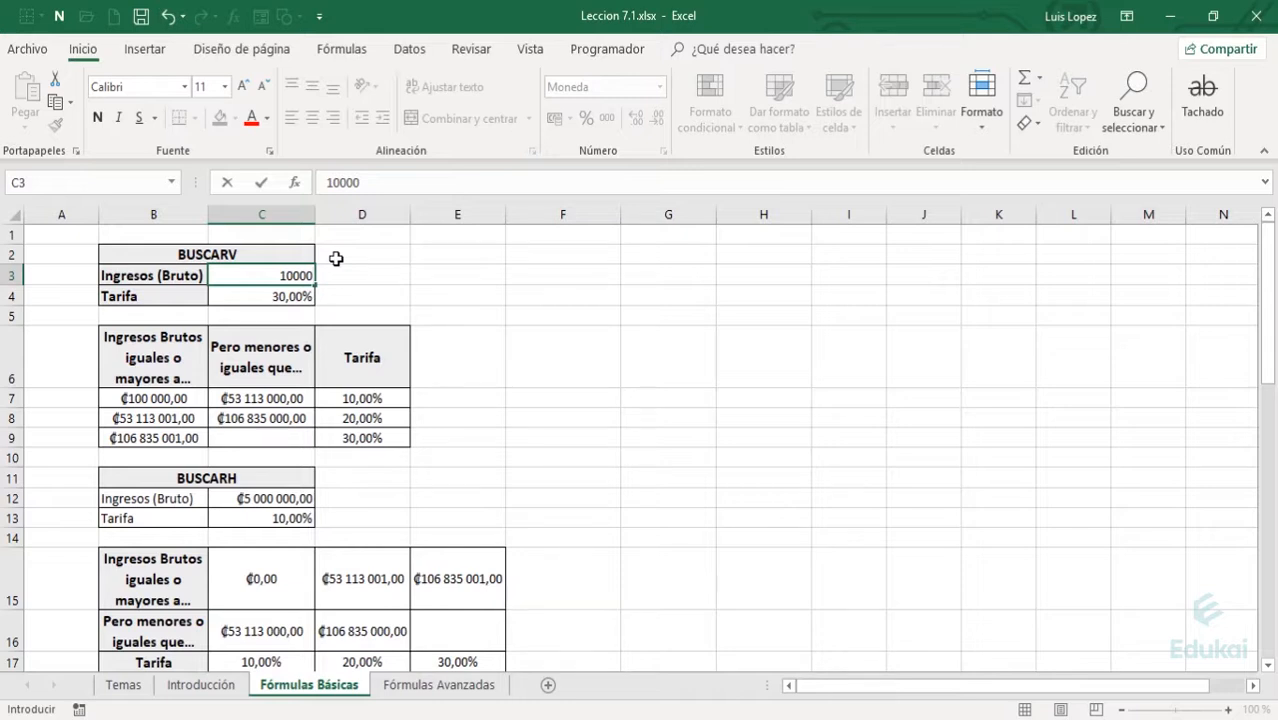
pyautogui.press('Return')
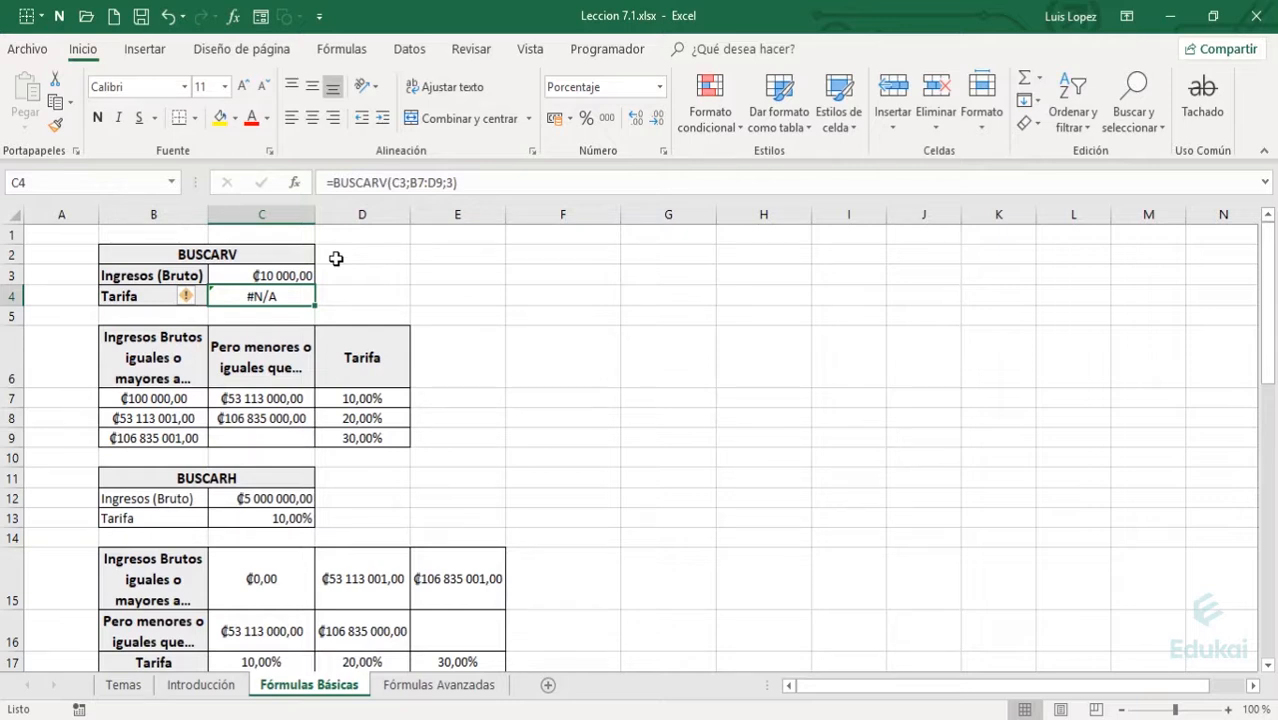
# - Restore the gross income in C3 to 120000000
pyautogui.press('Up')
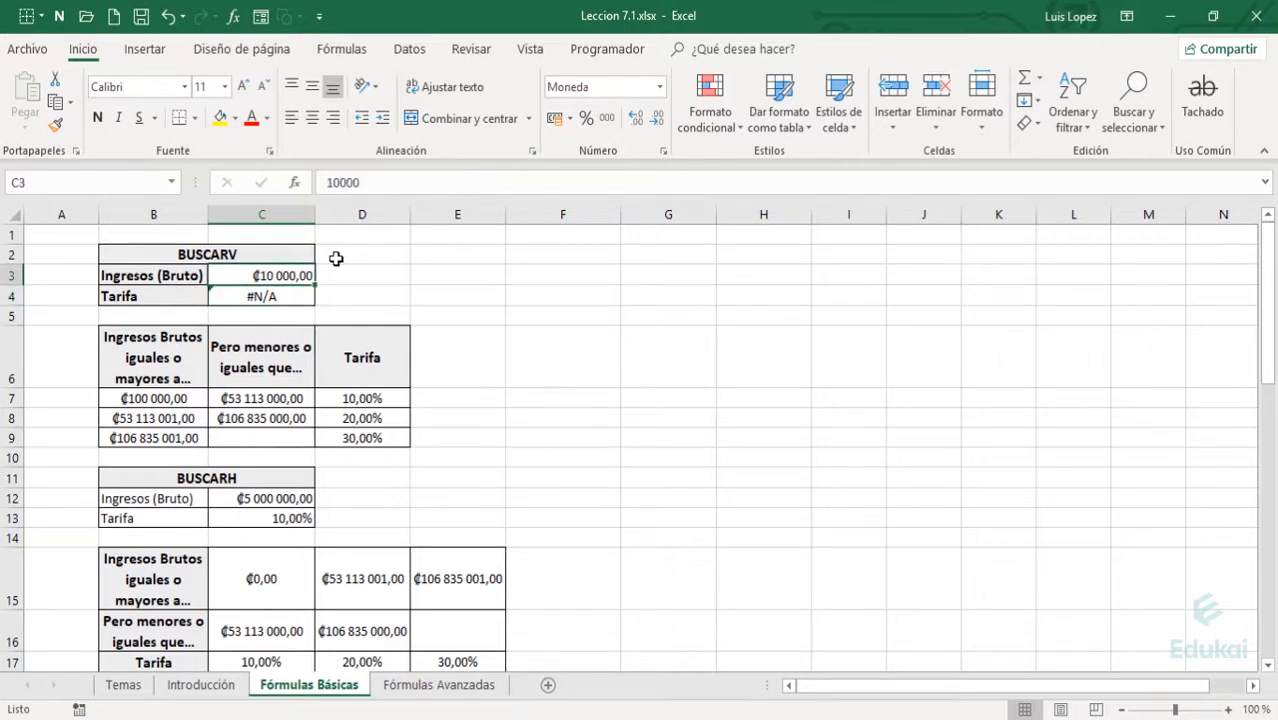
pyautogui.write('120')
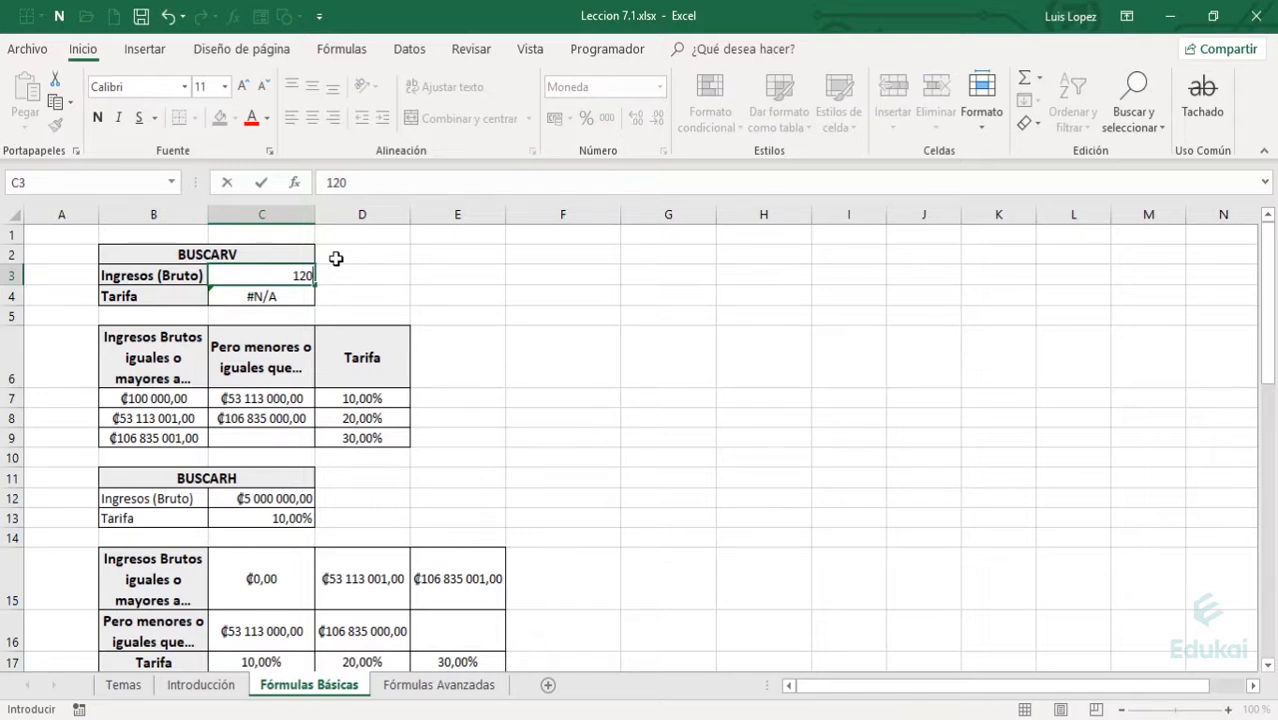
pyautogui.write('000000')
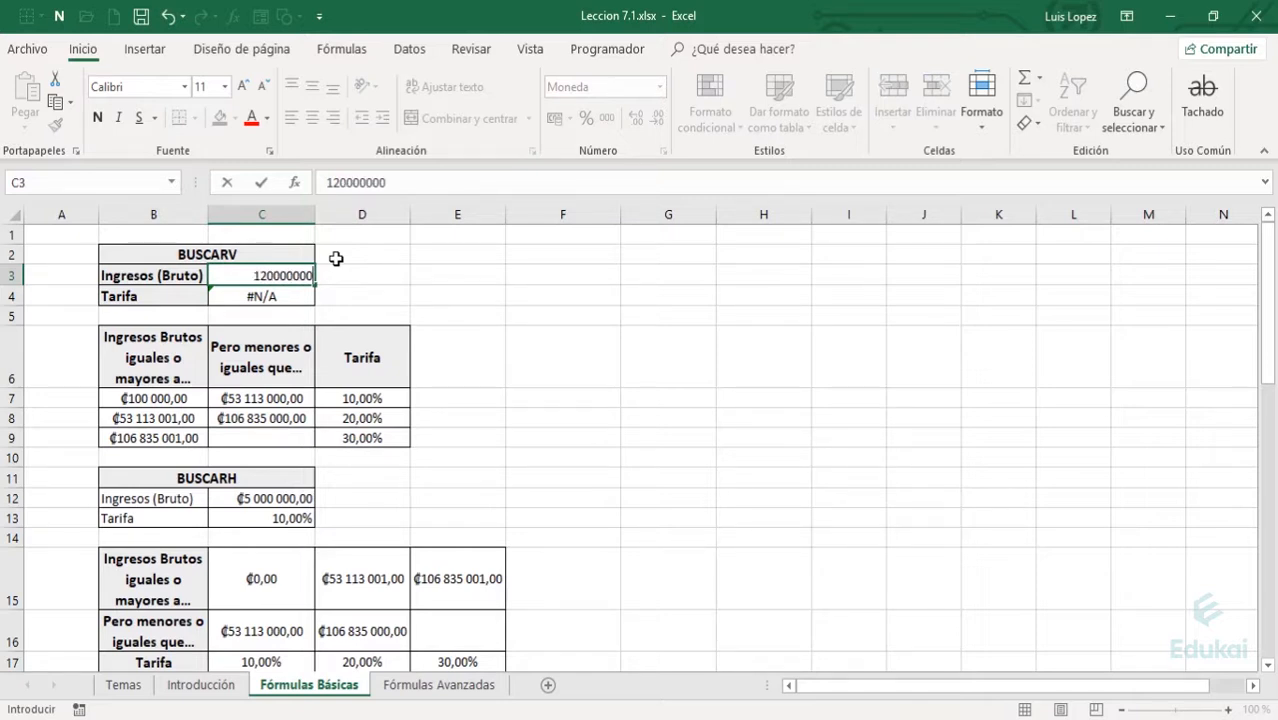
pyautogui.press('Return')
# - Restore the first lower income limit in B7 to 0
pyautogui.press('Down')
pyautogui.press('Down')
pyautogui.press('Left')
pyautogui.press('Down')
pyautogui.write('0')
pyautogui.press('Return')
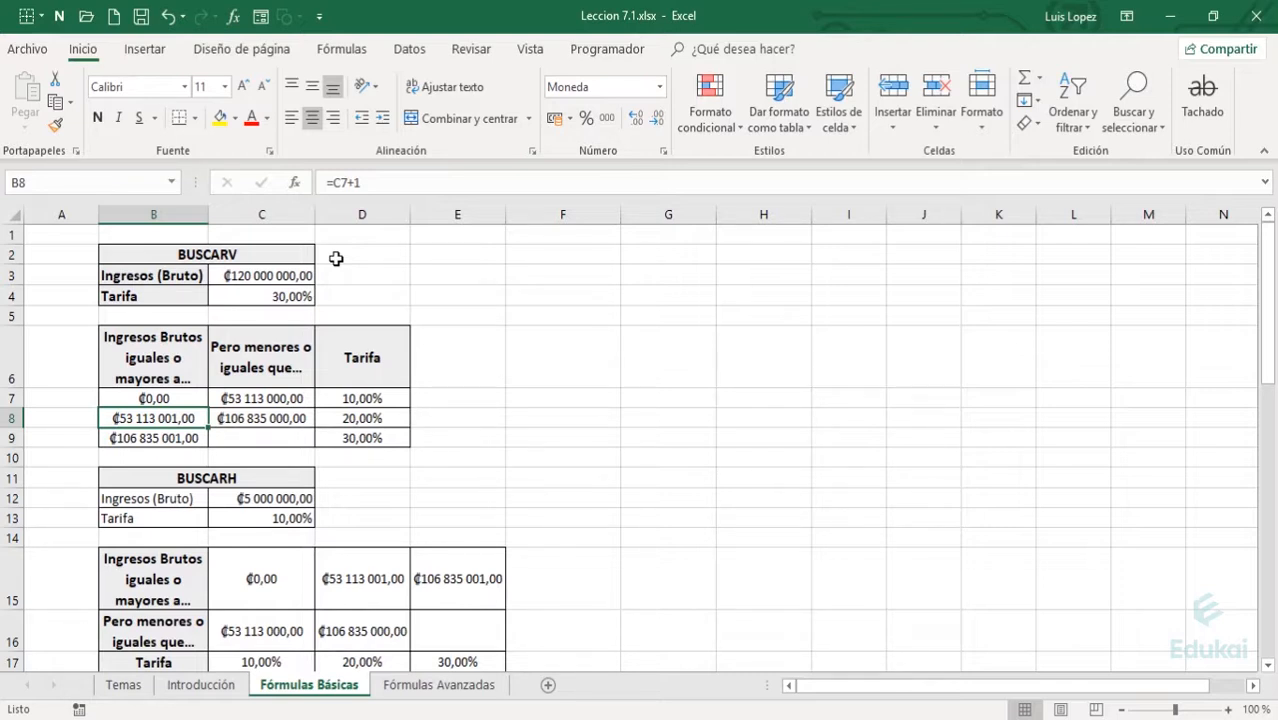
# - Select the lower income limits B7:B9 to review their order, and return to B7
pyautogui.press('Up')
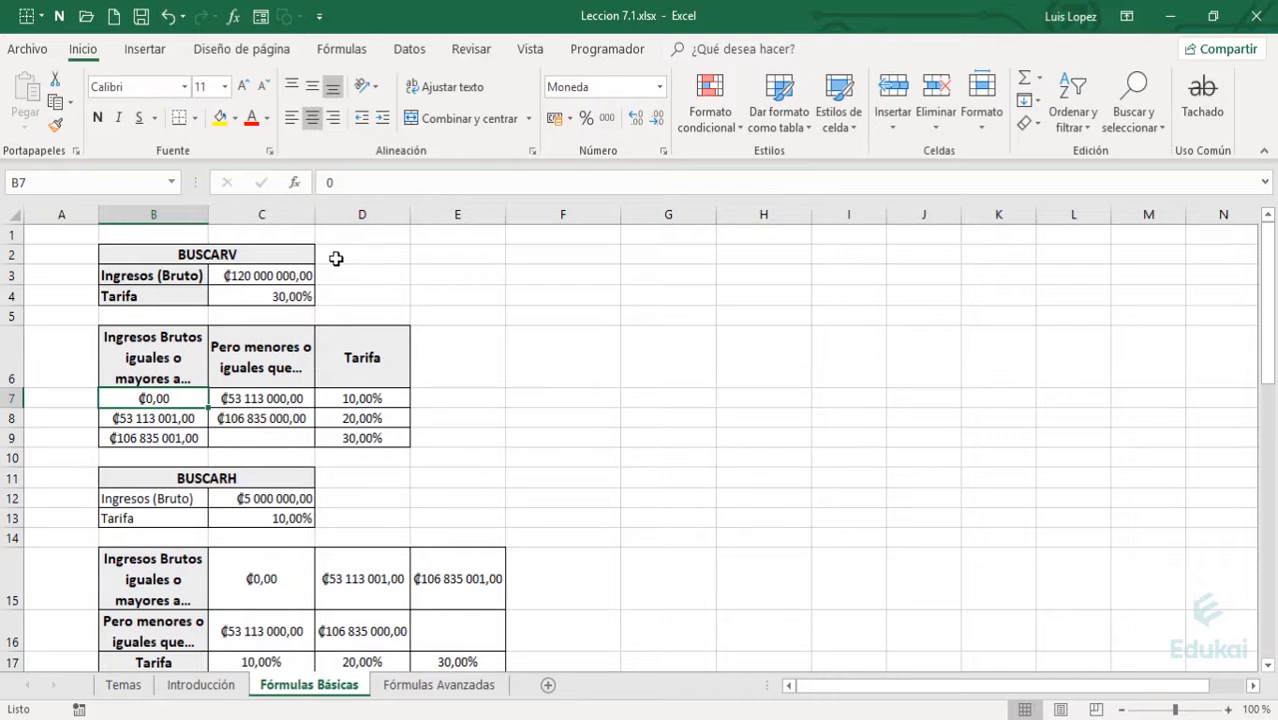
pyautogui.hotkey('shift', 'Down')
pyautogui.hotkey('shift', 'Down')
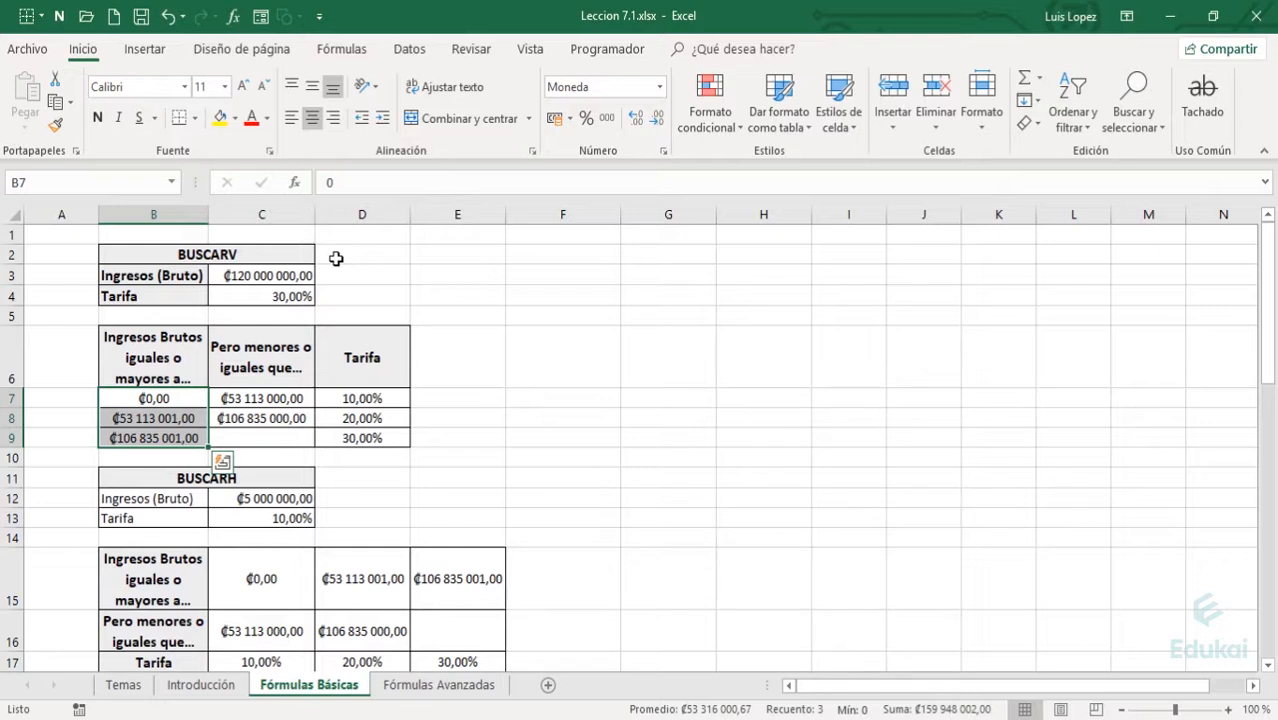
pyautogui.press('Down')
pyautogui.press('Up')
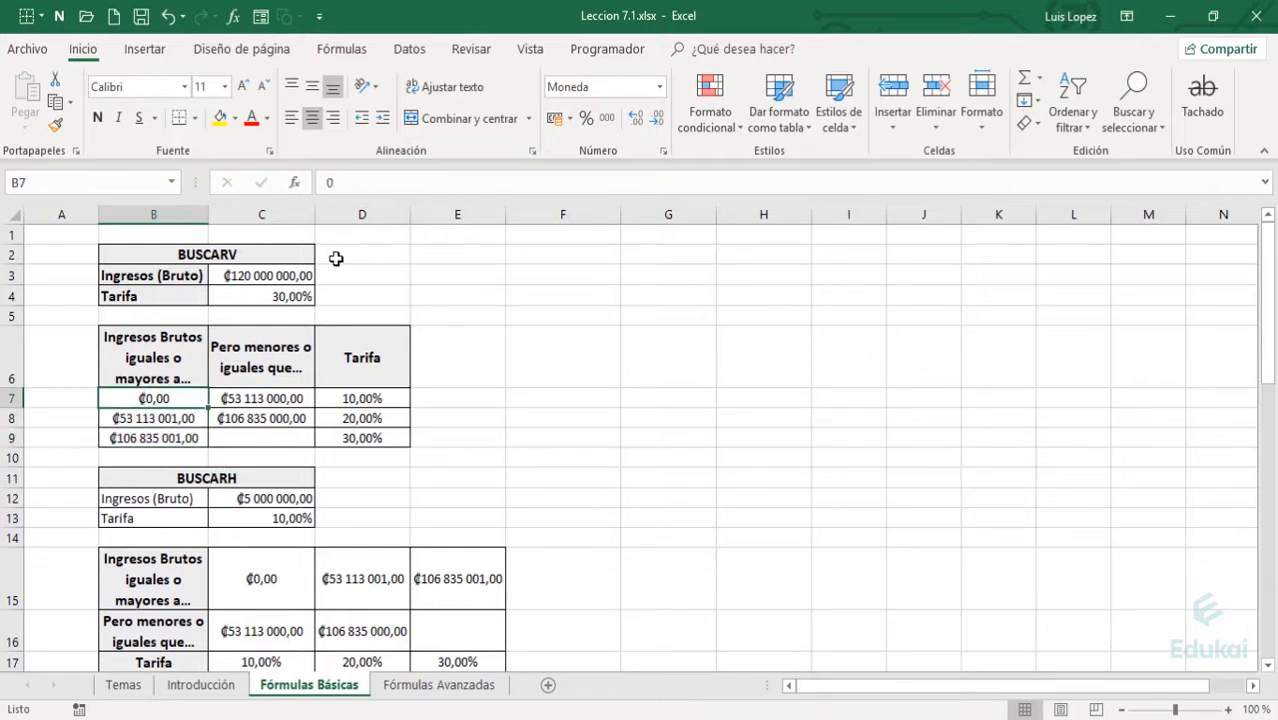
# - Switch to the Introducción sheet and go to the Apellido heading of the employee table
pyautogui.hotkey('ctrl', 'pageup')
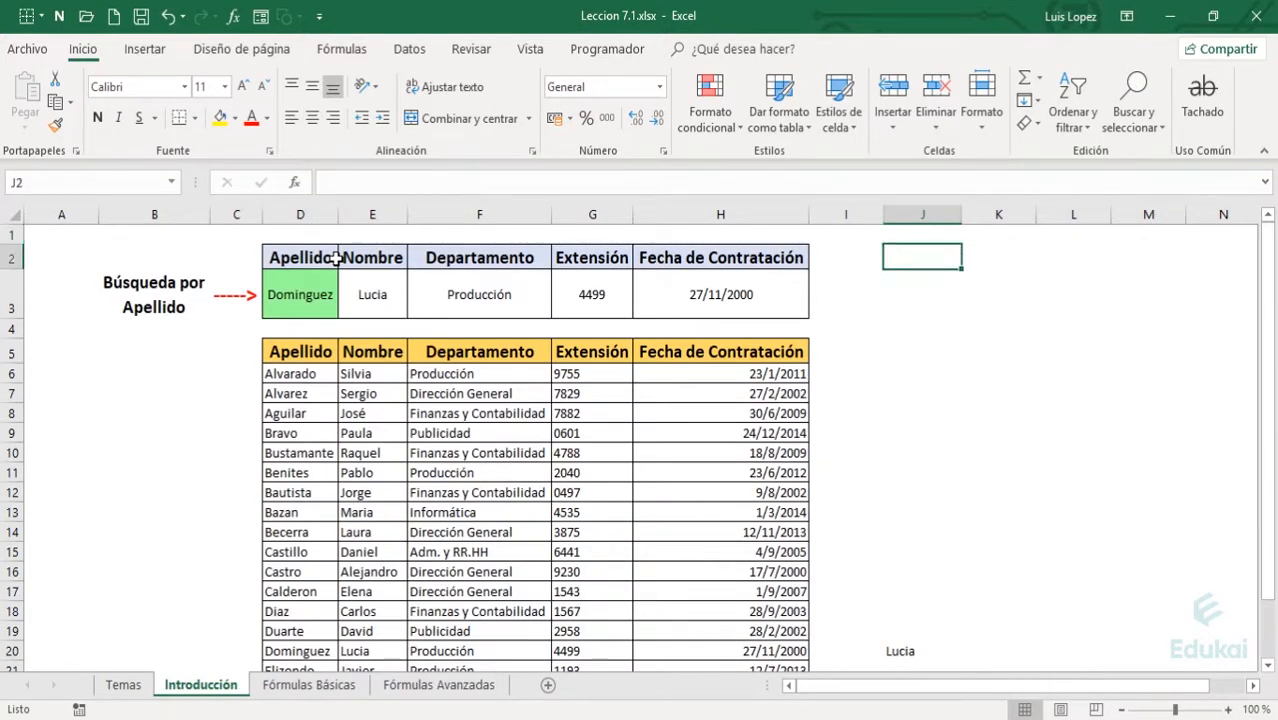
pyautogui.press('Left')
pyautogui.press('Left')
pyautogui.press('Down')
pyautogui.press('Left')
pyautogui.press('Left')
pyautogui.press('Left')
pyautogui.press('Left')
pyautogui.press('Down')
pyautogui.press('Down')
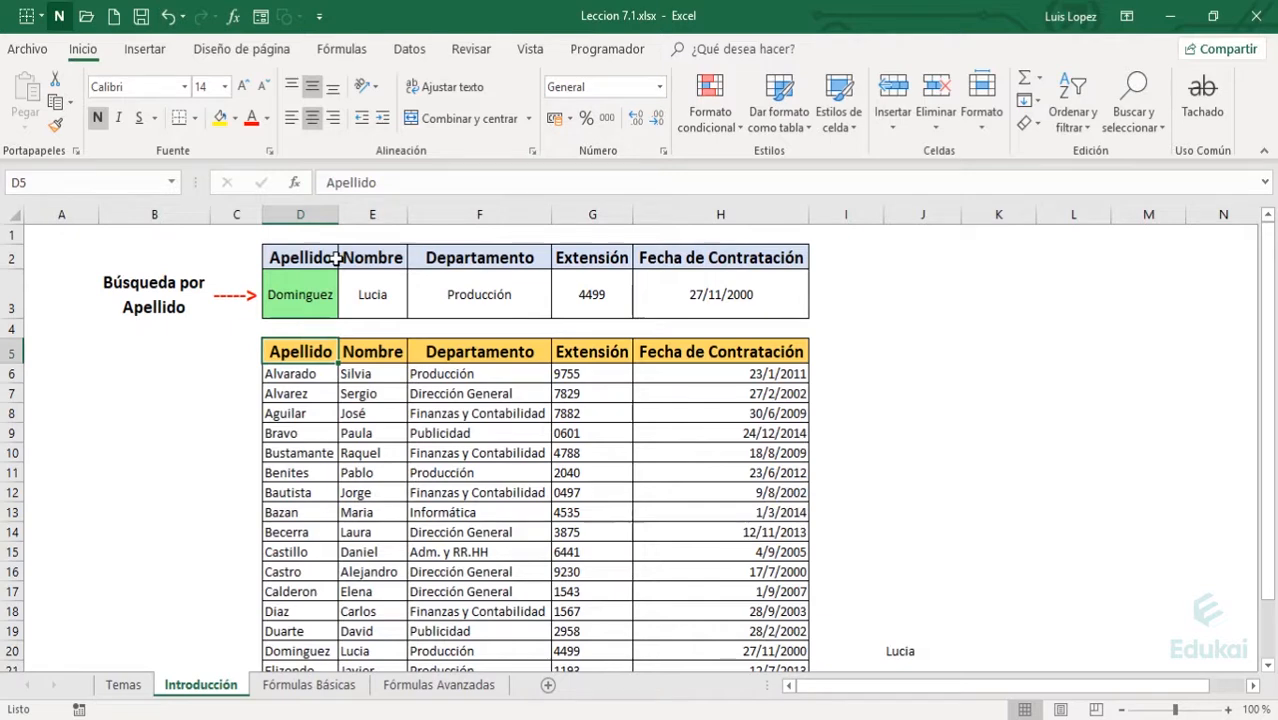
# - Look through the surnames in the employee table's Apellido column and return to the search criterion in D3
pyautogui.press('Down')
pyautogui.press('Down')
pyautogui.press('Down')
pyautogui.press('Down')
pyautogui.press('Down')
pyautogui.press('Down')
pyautogui.press('Down')
pyautogui.press('Down')
pyautogui.press('Down')
pyautogui.press('Down')
pyautogui.press('Down')
pyautogui.press('Down')
pyautogui.press('Down')
pyautogui.press('Down')
pyautogui.press('Down')
pyautogui.press('Down')
pyautogui.press('Down')
pyautogui.press('Down')
pyautogui.press('Down')
pyautogui.press('Down')
pyautogui.press('Up')
pyautogui.press('Up')
pyautogui.press('Up')
pyautogui.press('Up')
pyautogui.press('Up')
pyautogui.press('Up')
pyautogui.press('Up')
pyautogui.press('Up')
pyautogui.press('Up')
pyautogui.press('Up')
pyautogui.press('Up')
pyautogui.press('Up')
pyautogui.press('Up')
pyautogui.press('Up')
pyautogui.press('Up')
pyautogui.press('Up')
pyautogui.press('Up')
pyautogui.press('Up')
pyautogui.press('Up')
pyautogui.press('Up')
pyautogui.press('Down')
pyautogui.press('Down')
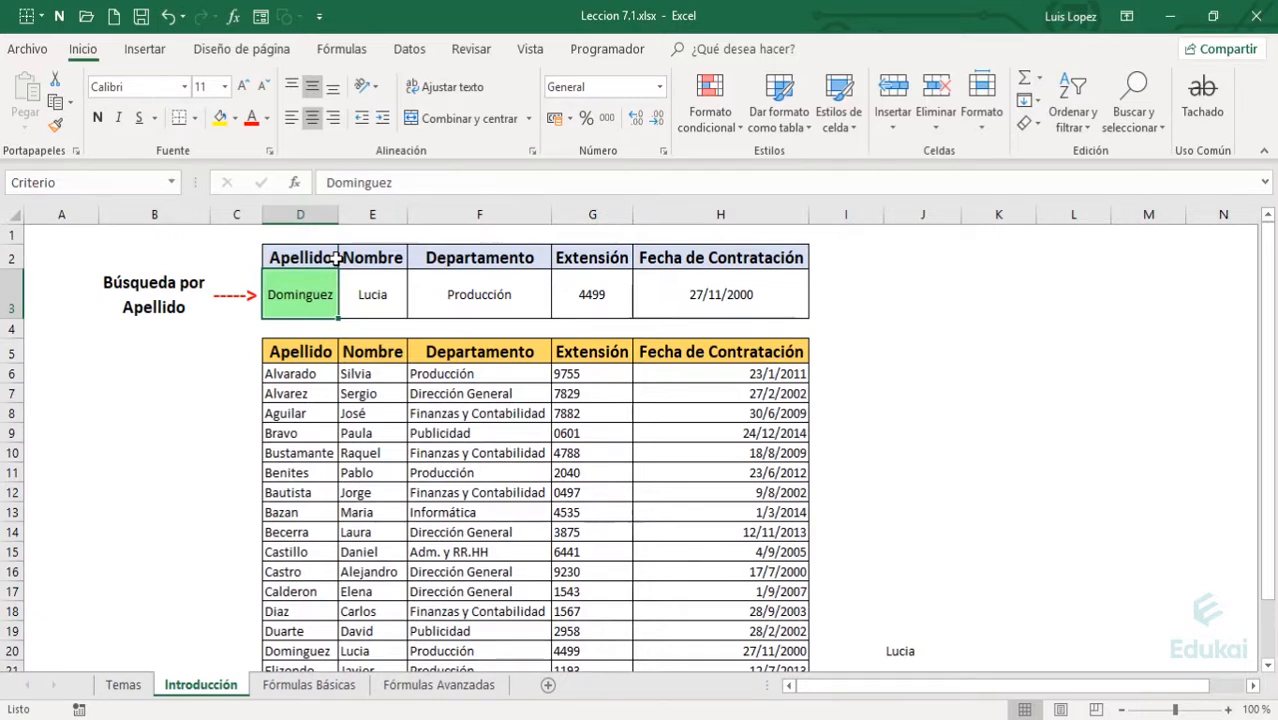
# - Open the Nombre formula in E3 to view its BUSCARV arguments and close it without changes
pyautogui.press('F2')
pyautogui.press('Escape')
pyautogui.press('Right')
pyautogui.press('F2')
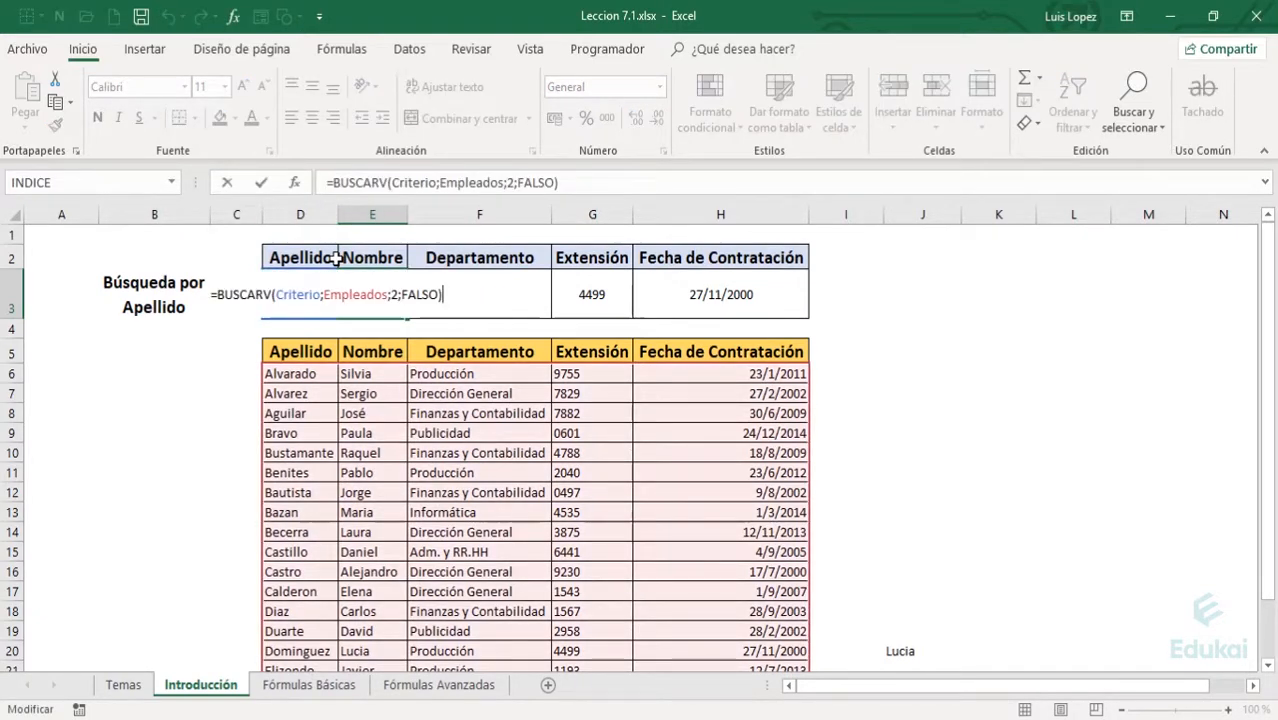
pyautogui.press('Escape')
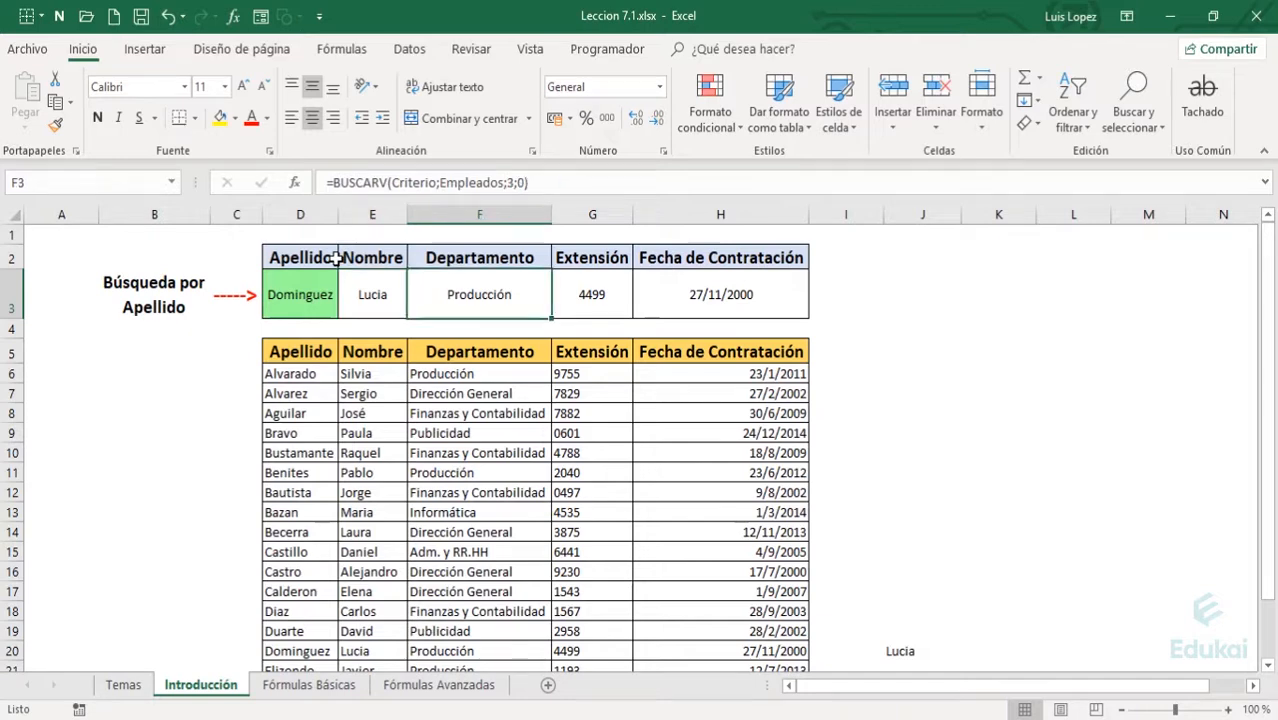
# - Replace the rango argument of the E3 BUSCARV formula with FALSO from the match-type options for an exact match
pyautogui.press('F2')
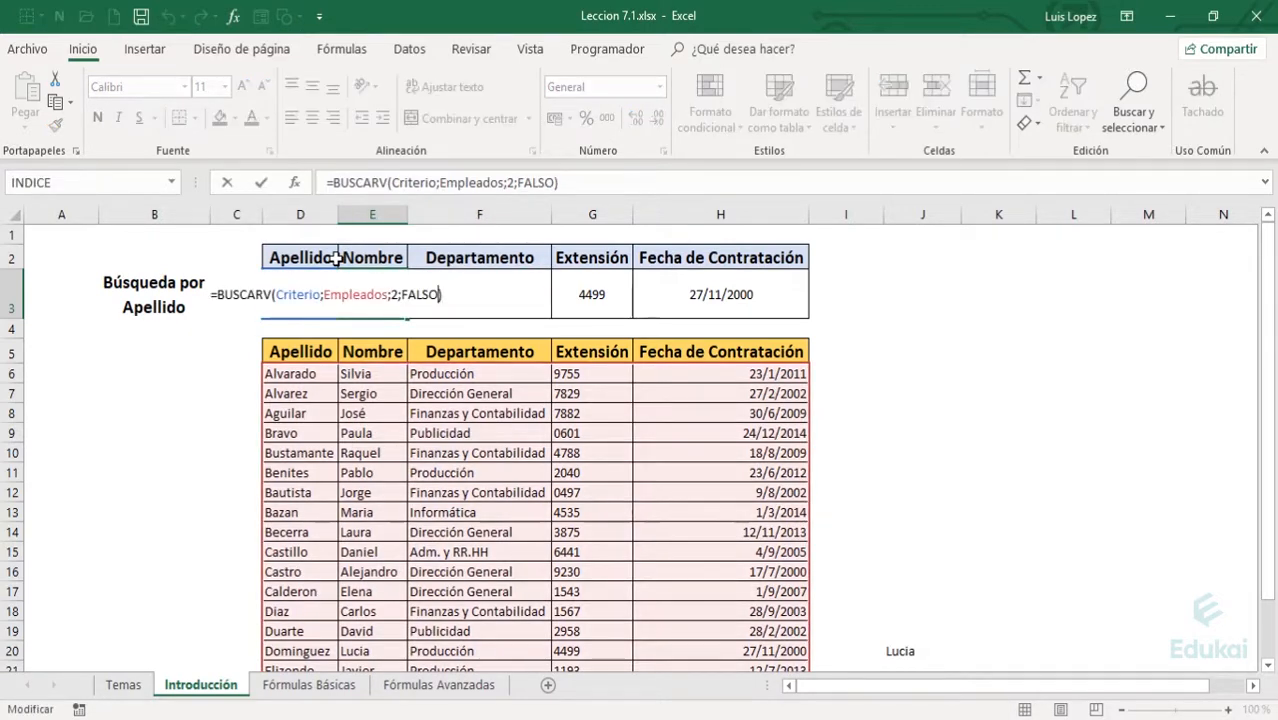
pyautogui.press('BackSpace')
pyautogui.press('BackSpace')
pyautogui.press('BackSpace')
pyautogui.press('BackSpace')
pyautogui.press('BackSpace')
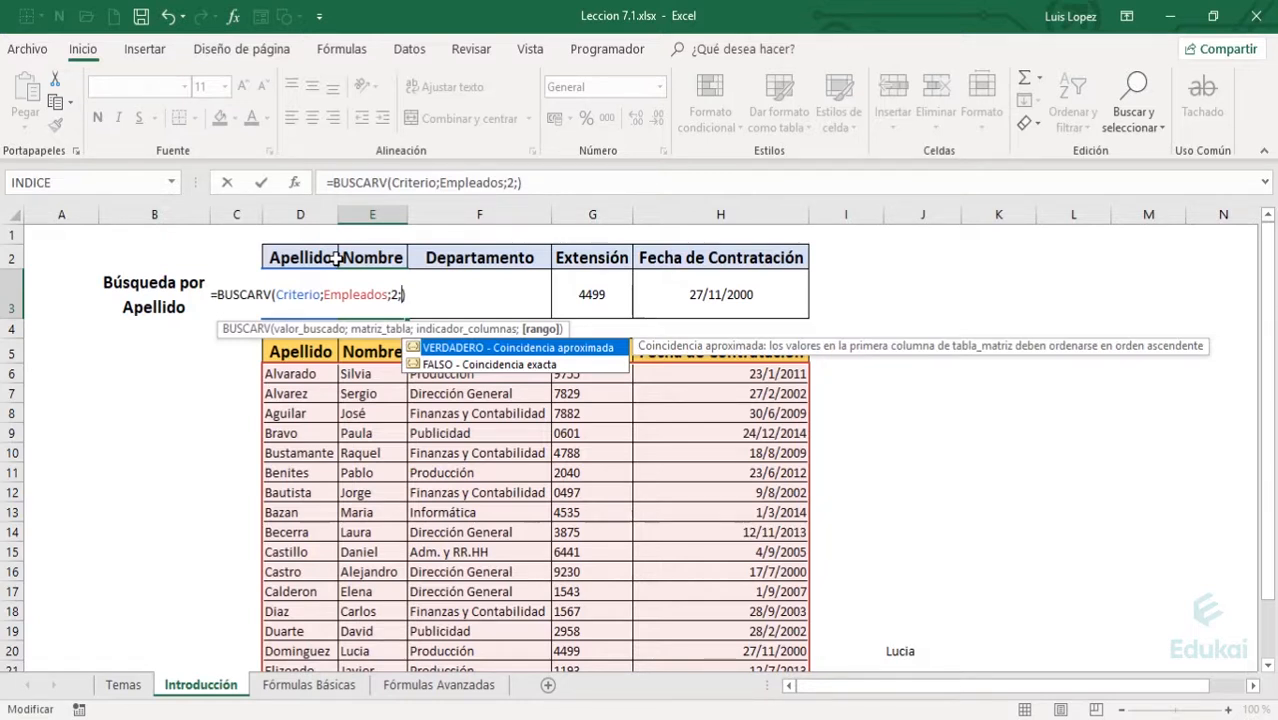
pyautogui.press('Down')
pyautogui.press('Tab')
pyautogui.hotkey('ctrl', 'Return')
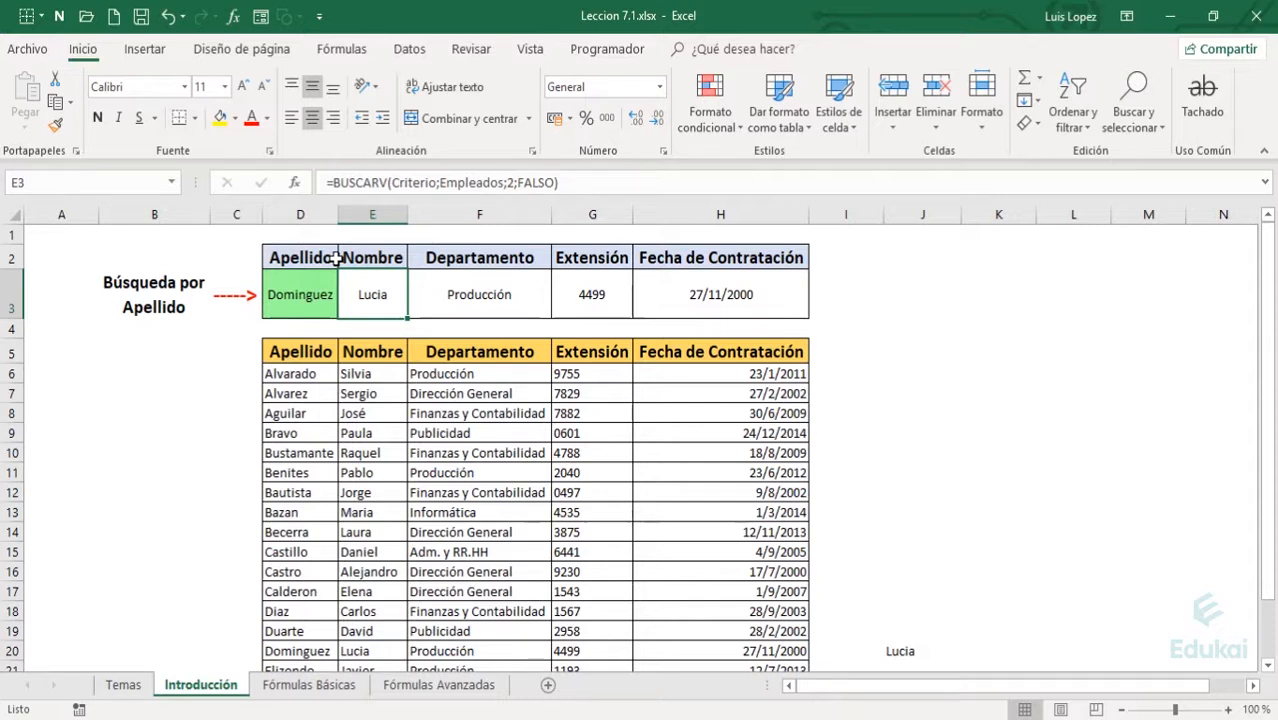
# - Compare the search surname in D3 with the first entry of the Apellido column and return to E3
pyautogui.press('Left')
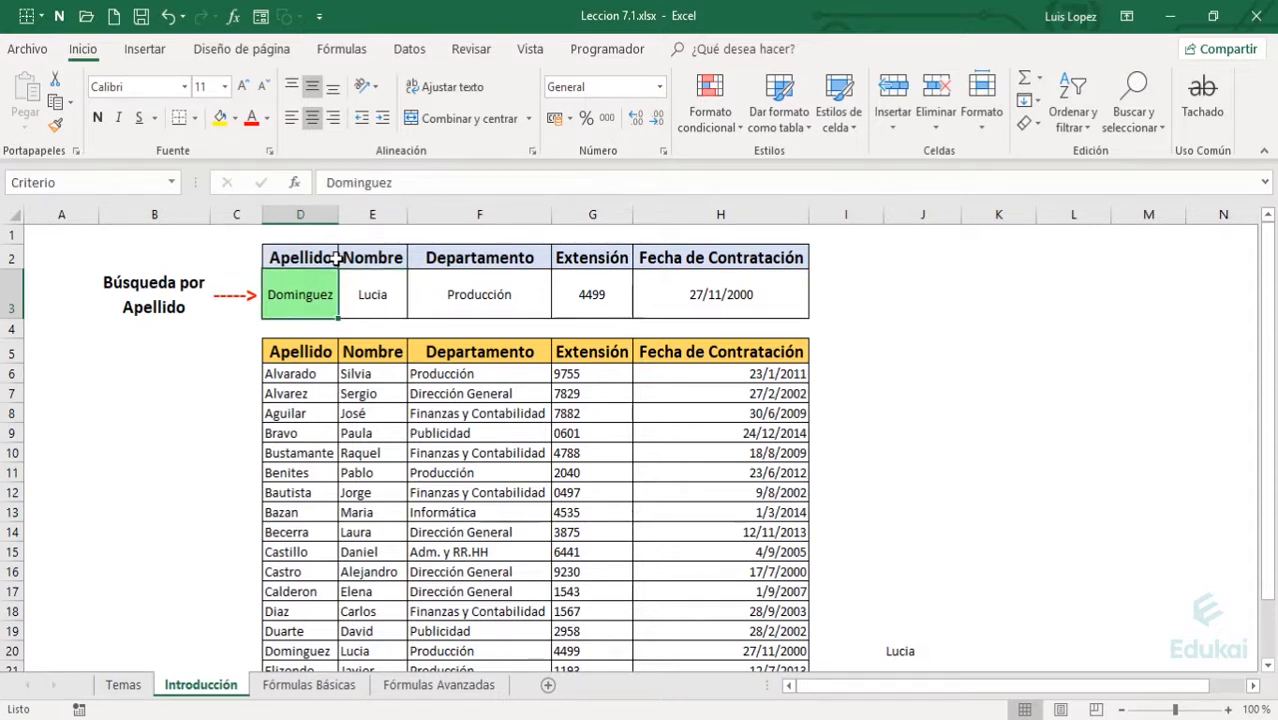
pyautogui.press('Down')
pyautogui.press('Down')
pyautogui.press('Down')
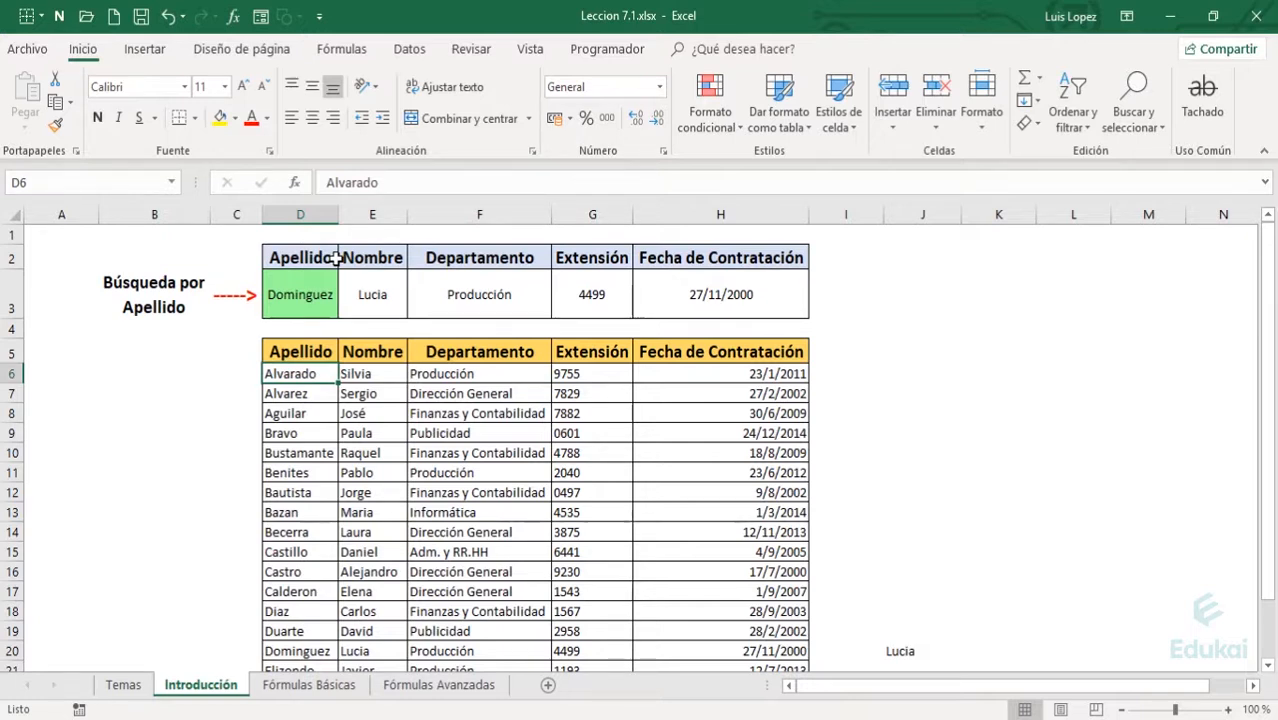
pyautogui.press('Up')
pyautogui.press('Up')
pyautogui.press('Up')
pyautogui.press('Right')
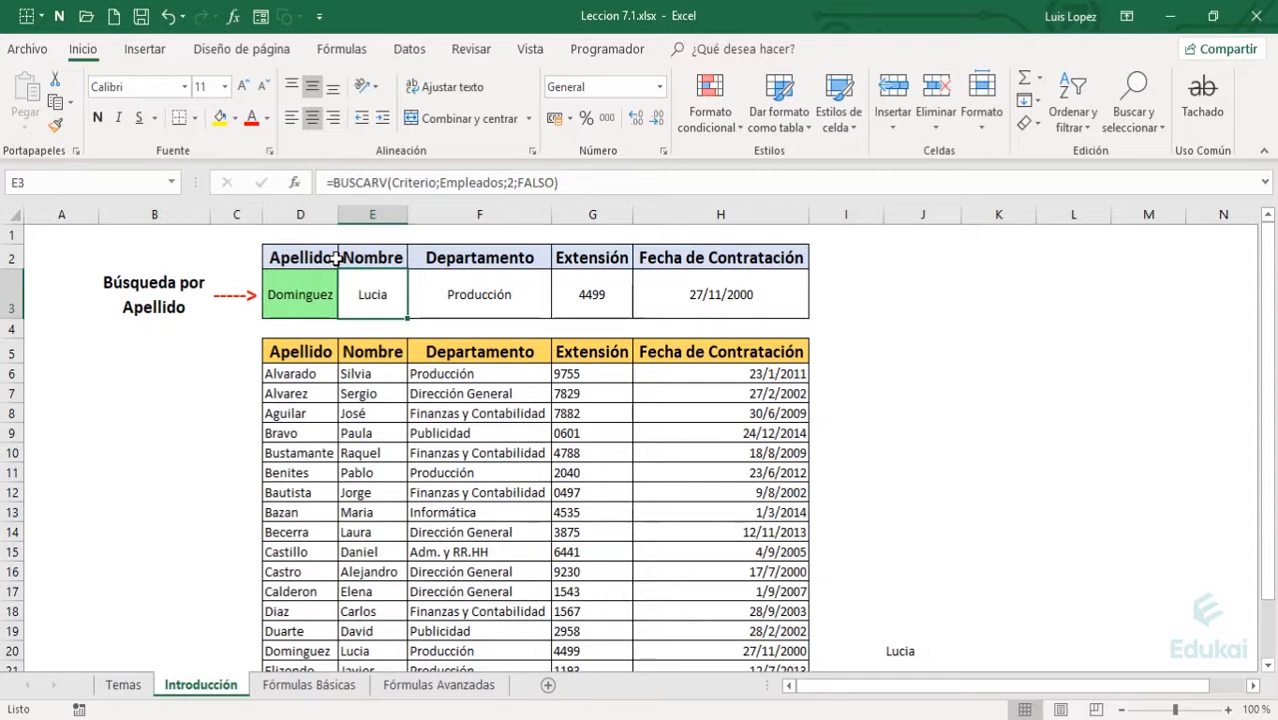
# - Enter the wildcard characters ? and * one after the other in empty cell J3, and leave the cell blank
pyautogui.press('Right')
pyautogui.press('Right')
pyautogui.press('Right')
pyautogui.press('Right')
pyautogui.press('Right')
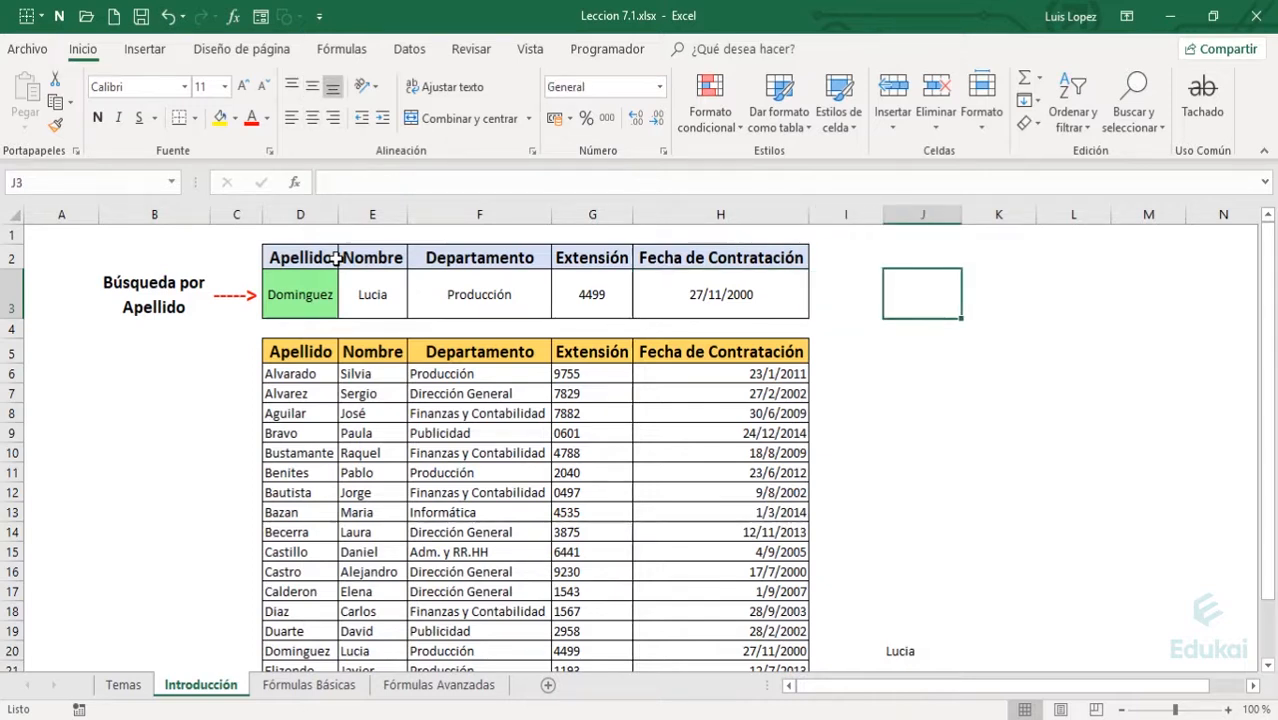
pyautogui.write('?')
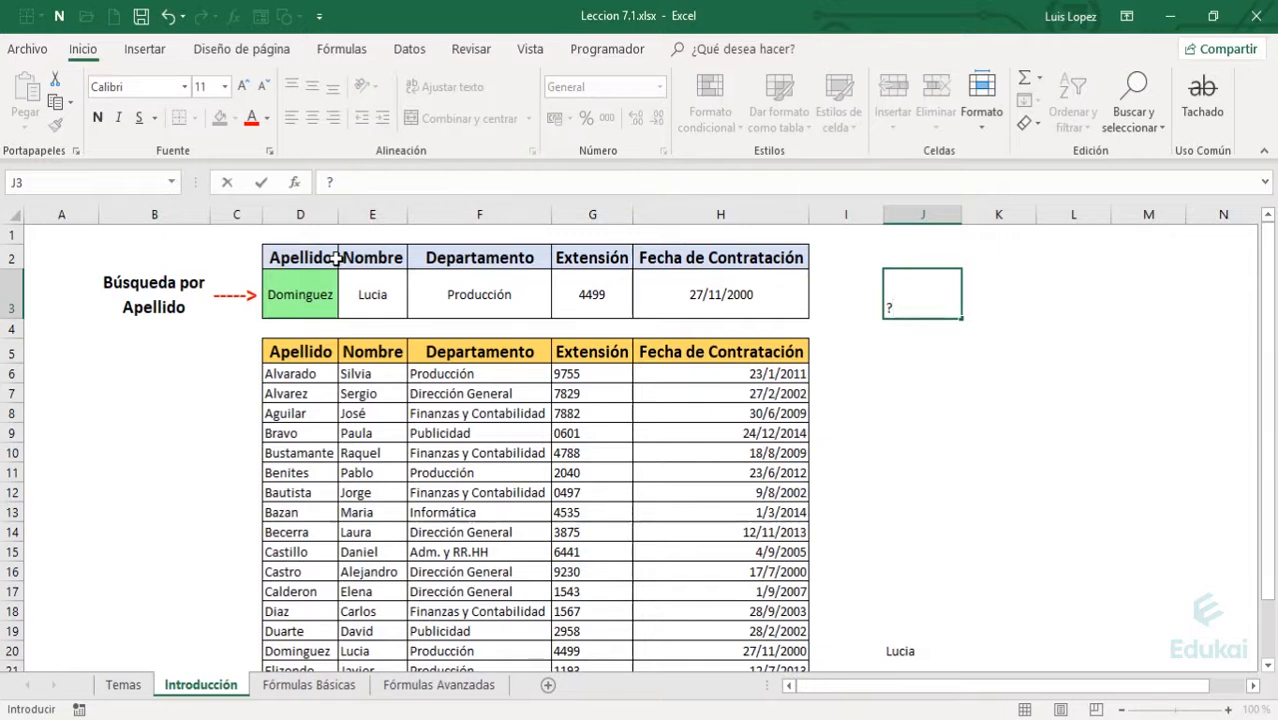
pyautogui.press('BackSpace')
pyautogui.write('*')
pyautogui.press('BackSpace')
pyautogui.press('Return')
# - Set the Apellido search criterion in D3 to the wildcard pattern D*
pyautogui.press('Left')
pyautogui.press('Left')
pyautogui.press('Left')
pyautogui.press('Left')
pyautogui.press('Left')
pyautogui.press('Left')
pyautogui.press('Up')
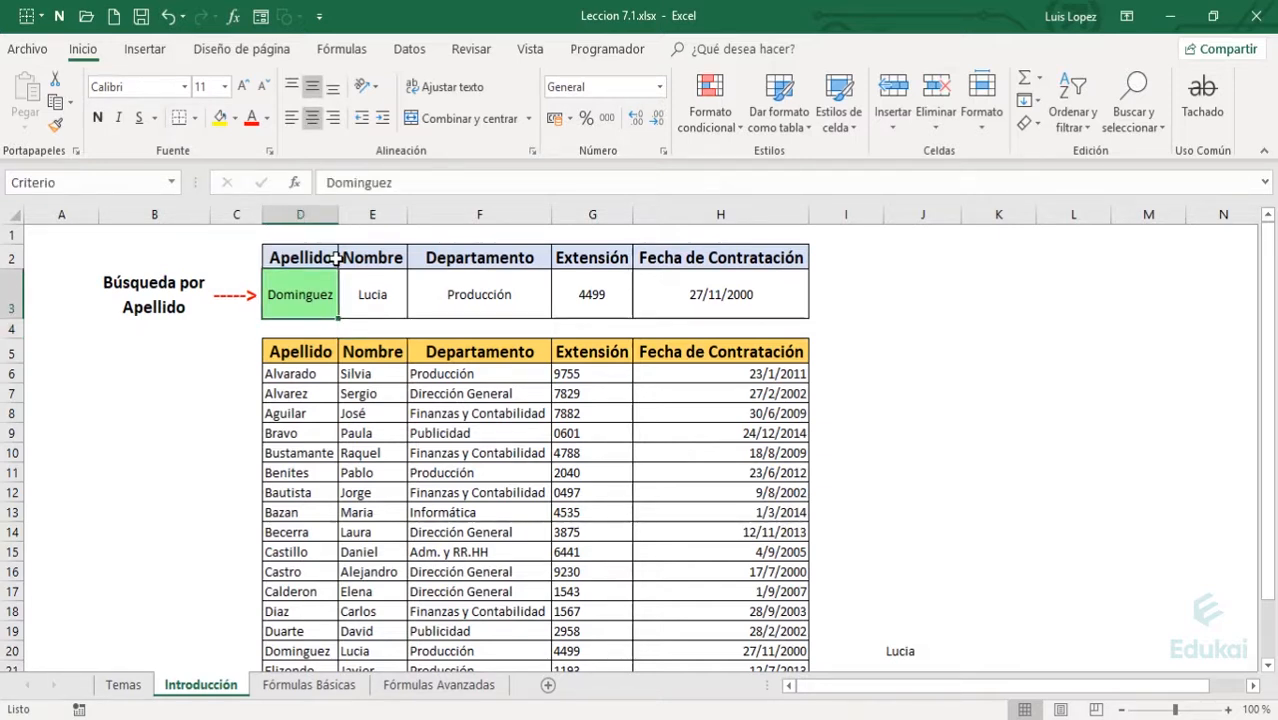
pyautogui.write('D')
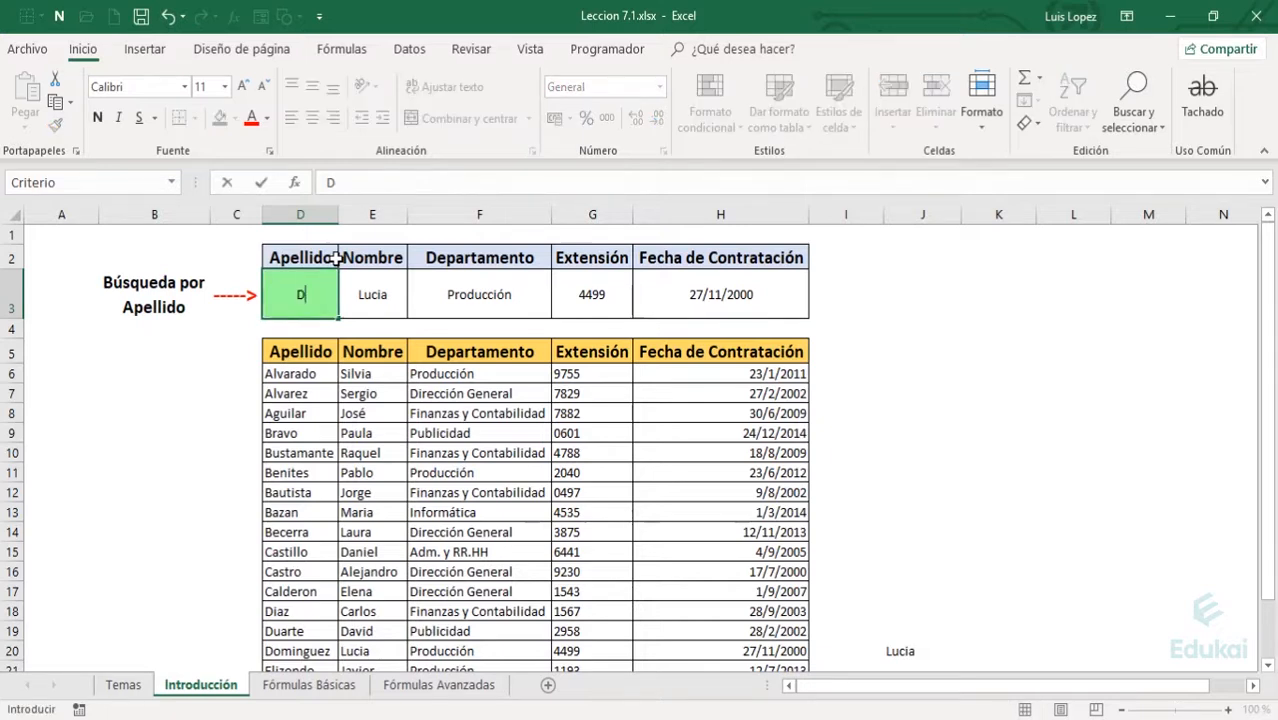
pyautogui.write('*')
pyautogui.press('Return')
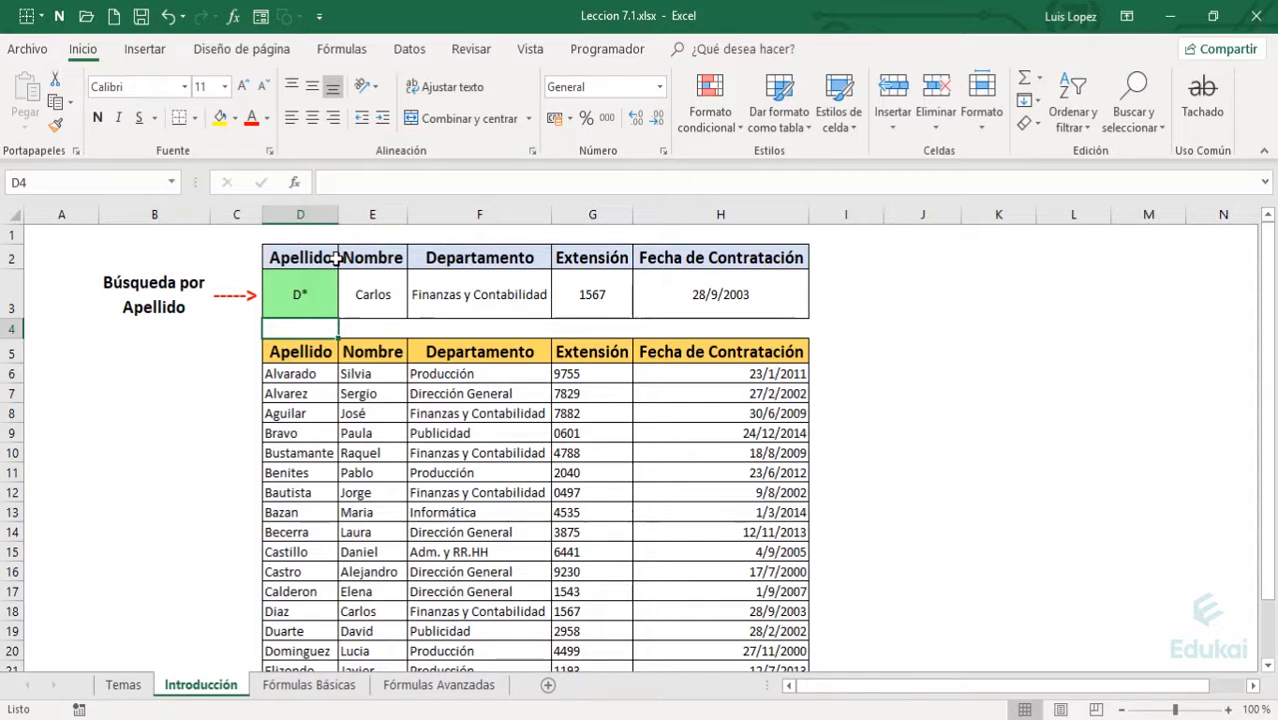
# - Examine the Apellido column entries down to the surnames beginning with C and return to the search criterion in D3
pyautogui.press('Up')
pyautogui.press('Down')
pyautogui.press('Down')
pyautogui.press('Down')
pyautogui.press('Down')
pyautogui.press('Down')
pyautogui.press('Down')
pyautogui.press('Down')
pyautogui.press('Down')
pyautogui.press('Down')
pyautogui.press('Down')
pyautogui.press('Down')
pyautogui.press('Down')
pyautogui.press('Down')
pyautogui.press('Down')
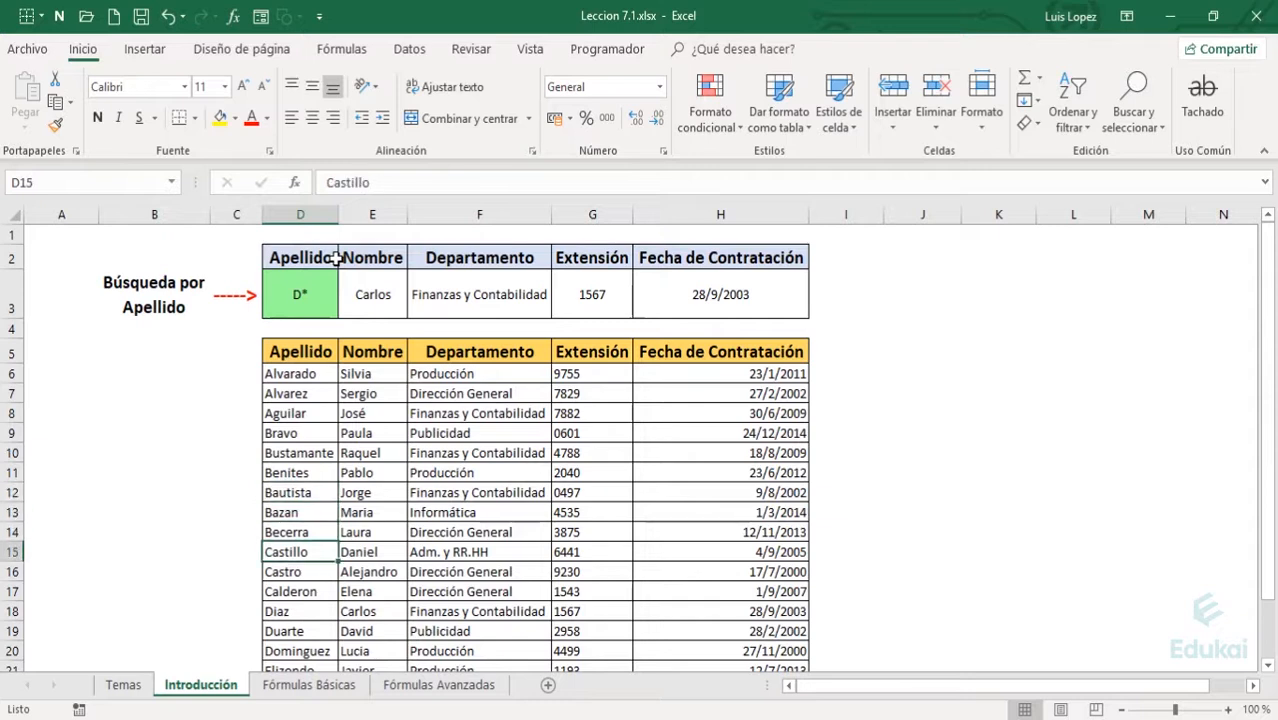
pyautogui.press('Down')
pyautogui.press('Up')
pyautogui.press('Up')
pyautogui.press('Up')
pyautogui.press('Up')
pyautogui.press('Up')
pyautogui.press('Up')
pyautogui.press('Up')
pyautogui.press('Up')
pyautogui.press('Up')
pyautogui.press('Up')
pyautogui.press('Up')
pyautogui.press('Up')
pyautogui.press('Up')
pyautogui.press('Up')
pyautogui.press('Up')
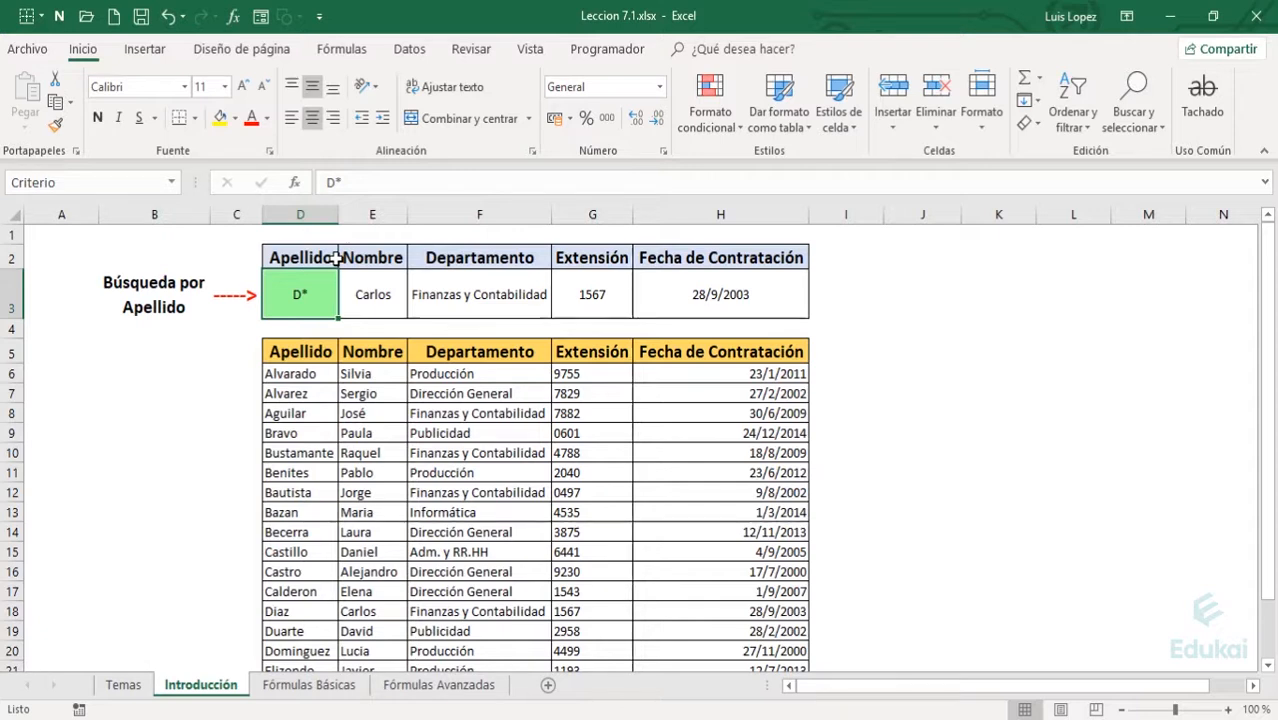
# - Set the Apellido search criterion in D3 to the wildcard pattern C*i*
pyautogui.write('C')
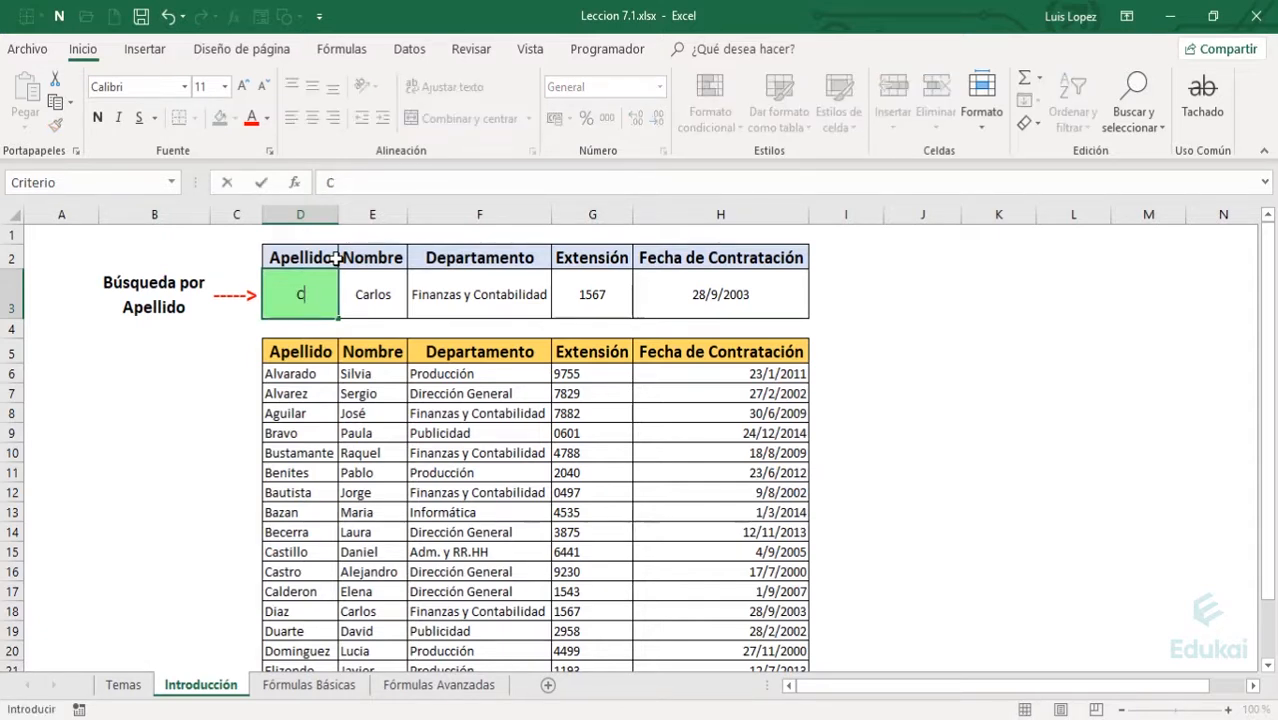
pyautogui.write('*')
pyautogui.write('i')
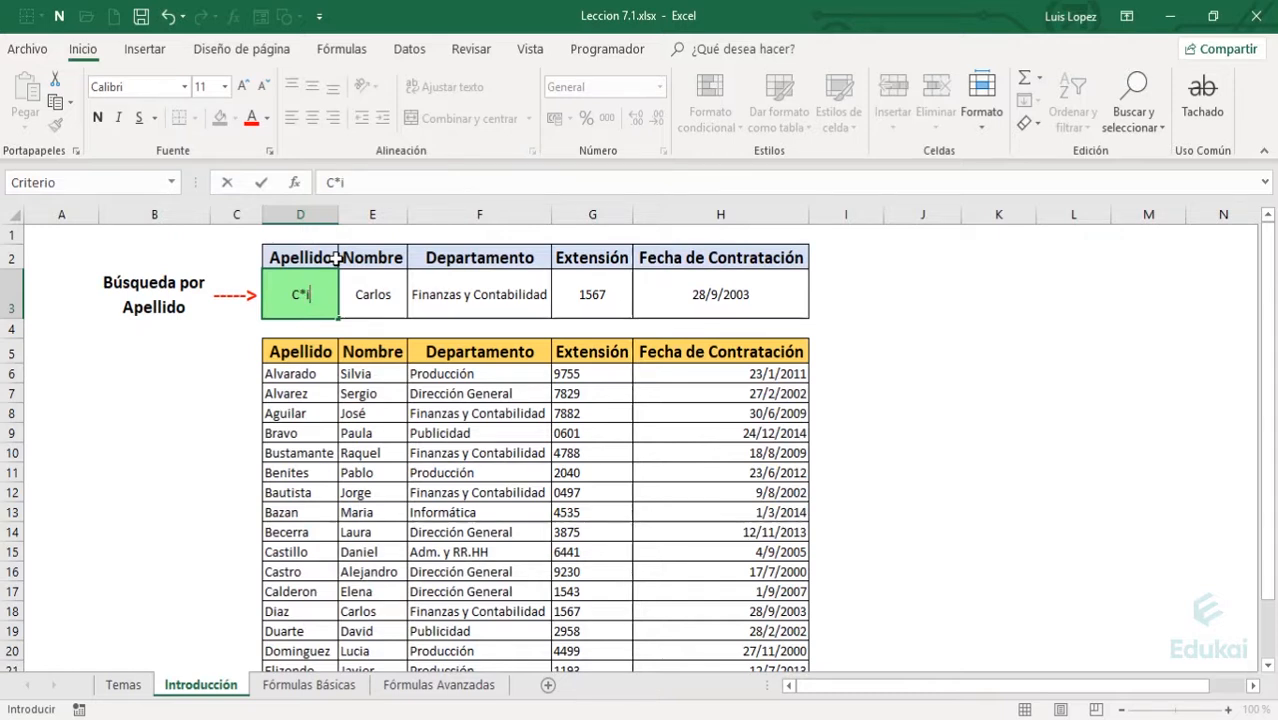
pyautogui.write('*')
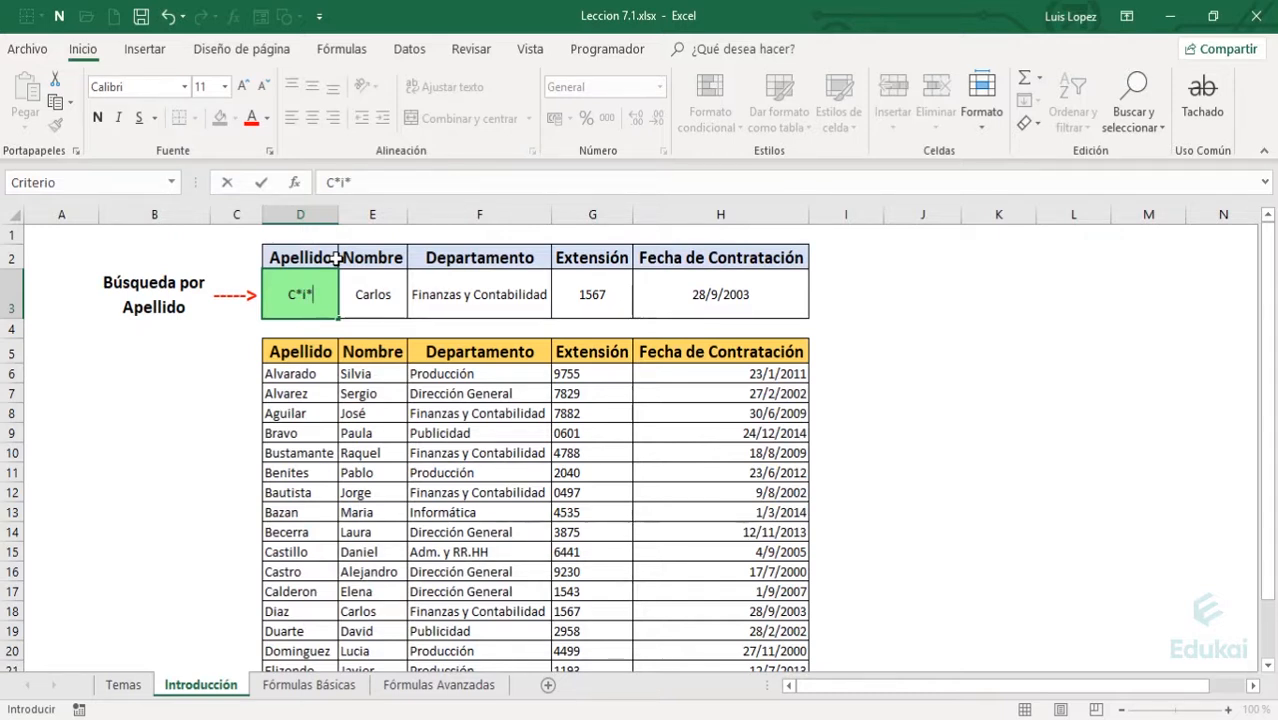
pyautogui.press('Return')
# - Compare the C*i* pattern with the matching surname in D15 of the Apellido column and return to D3
pyautogui.press('Down')
pyautogui.press('Down')
pyautogui.press('Down')
pyautogui.press('Down')
pyautogui.press('Down')
pyautogui.press('Down')
pyautogui.press('Down')
pyautogui.press('Down')
pyautogui.press('Down')
pyautogui.press('Down')
pyautogui.press('Down')
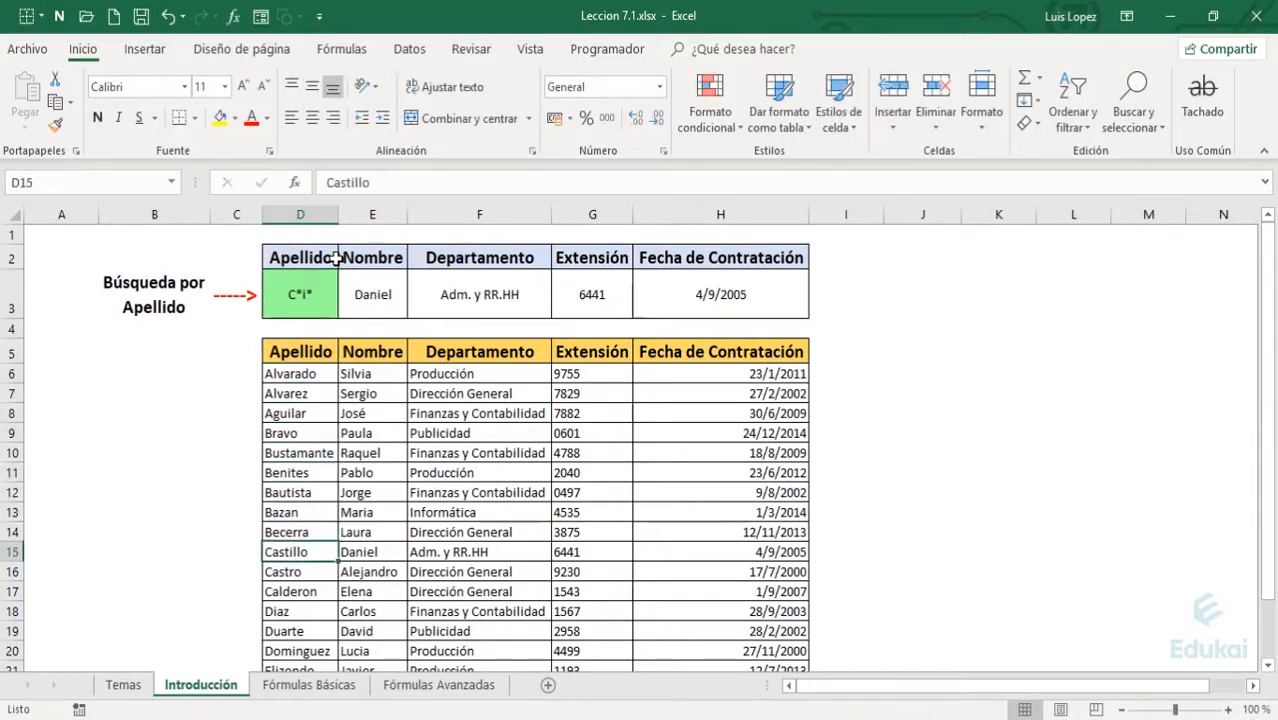
pyautogui.press('Up')
pyautogui.press('Up')
pyautogui.press('Up')
pyautogui.press('Up')
pyautogui.press('Up')
pyautogui.press('Up')
pyautogui.press('Up')
pyautogui.press('Up')
pyautogui.press('Up')
pyautogui.press('Up')
pyautogui.press('Up')
pyautogui.press('Up')
pyautogui.press('Up')
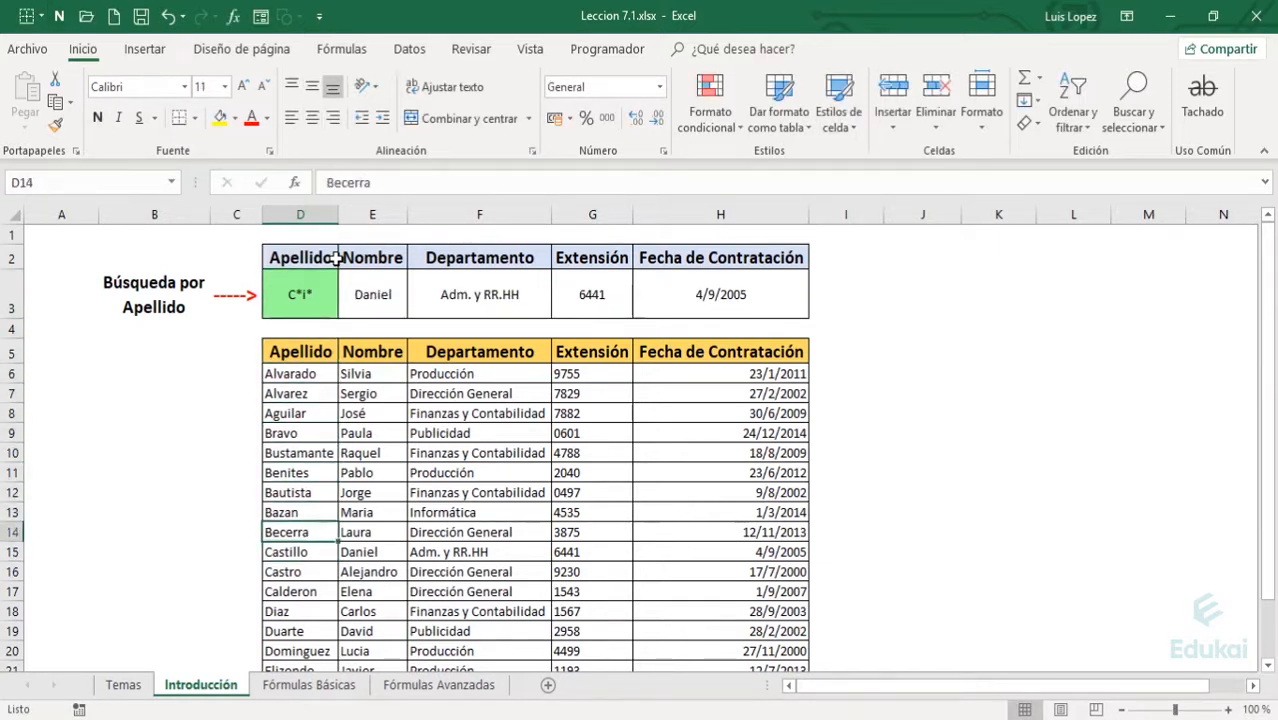
pyautogui.press('Down')
pyautogui.press('Down')
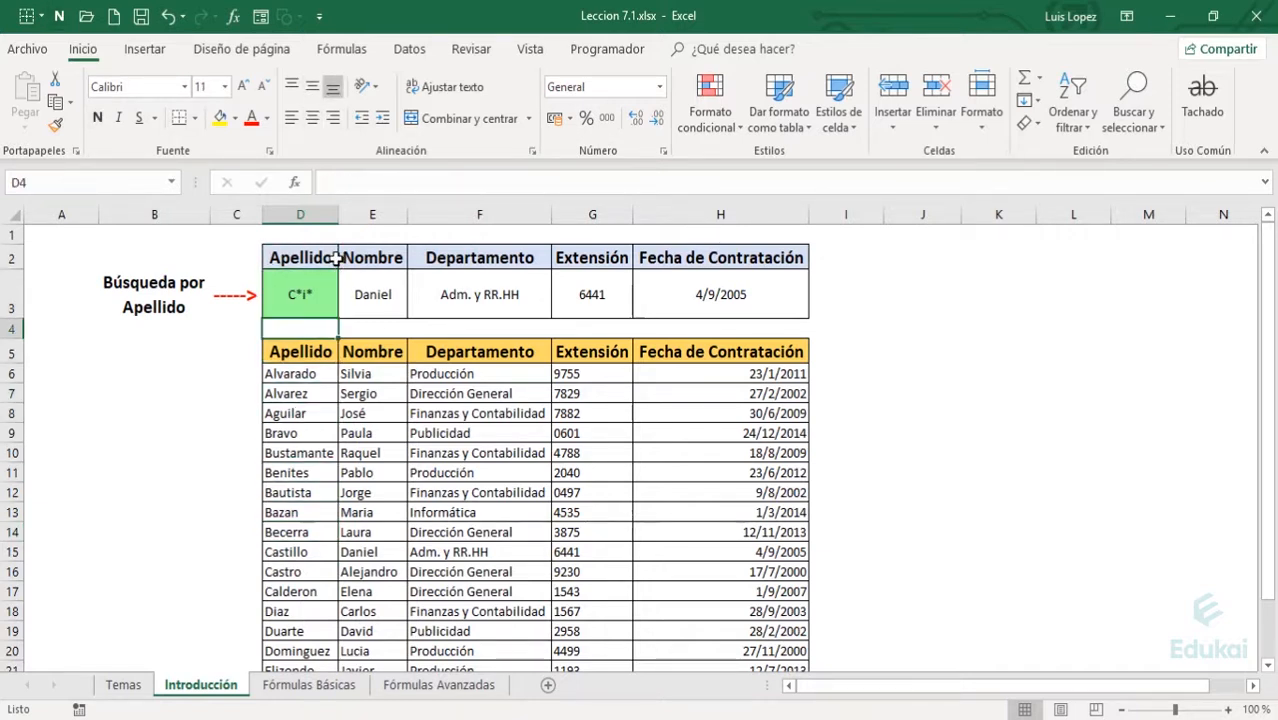
pyautogui.press('Up')
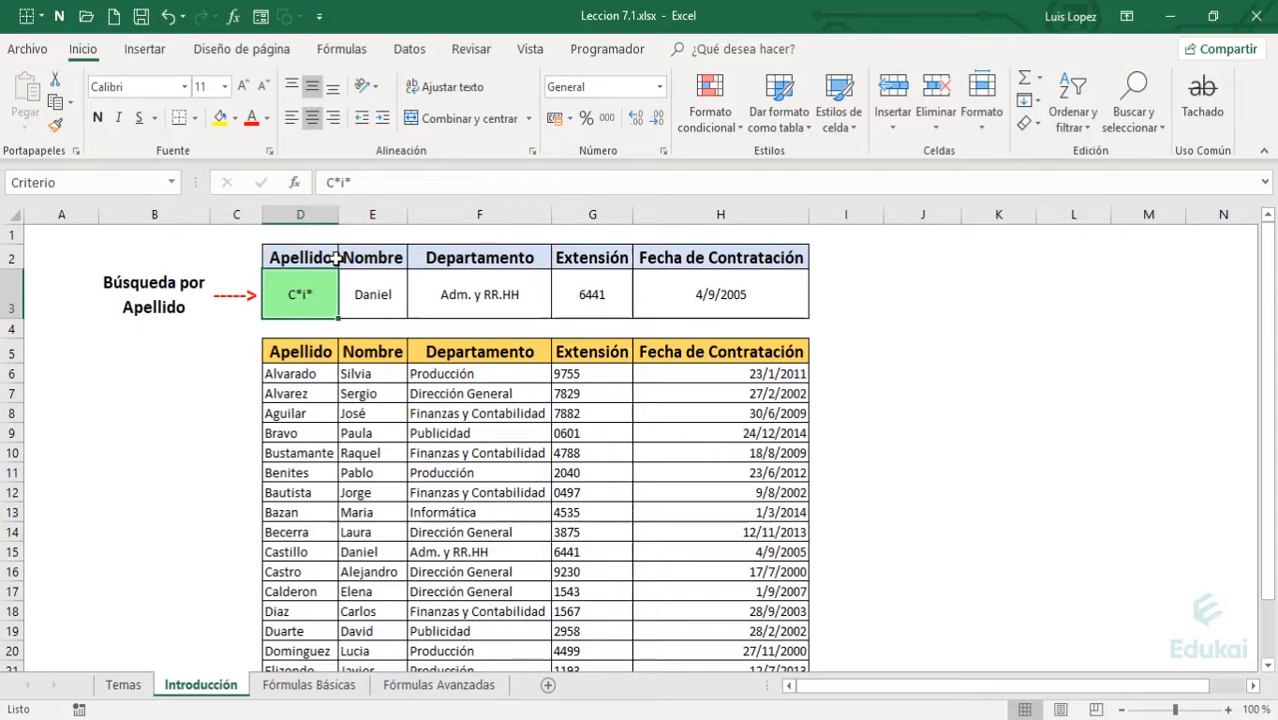
# - Set the Apellido search criterion in D3 to the wildcard pattern C?
pyautogui.write('C?')
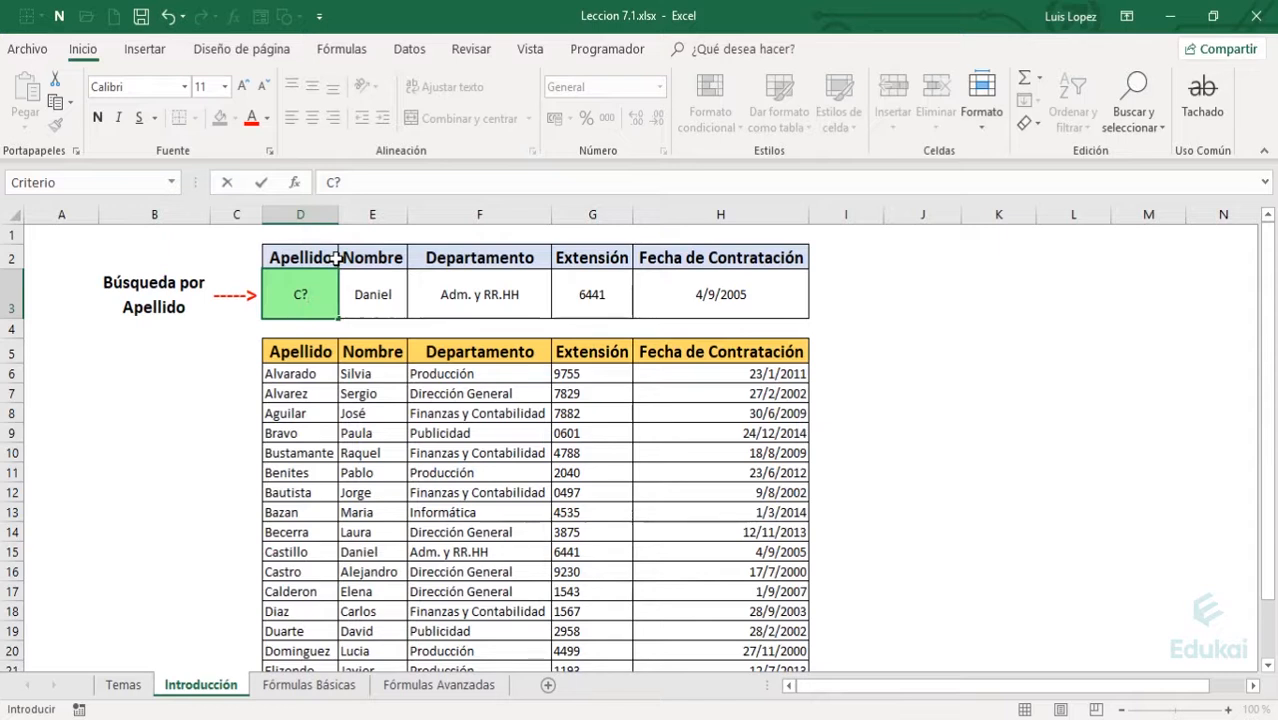
pyautogui.hotkey('ctrl', 'Return')
pyautogui.press('Return')
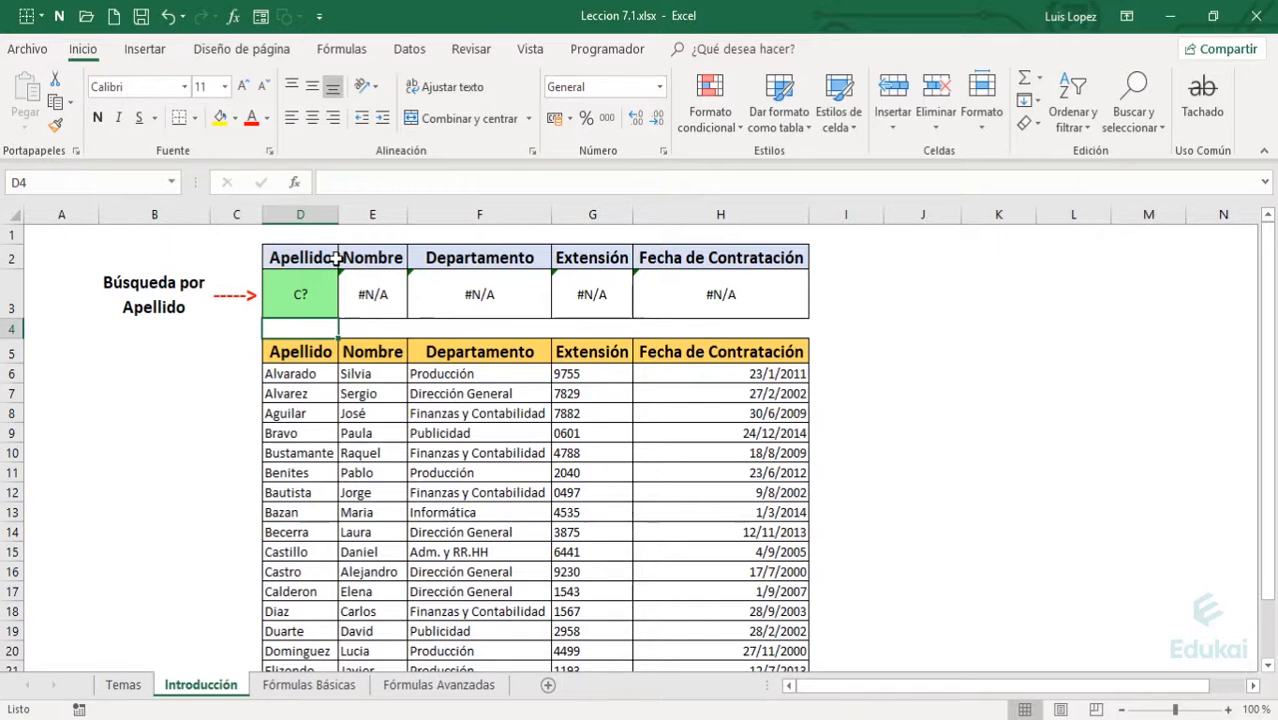
pyautogui.press('Down')
pyautogui.press('Down')
pyautogui.press('Down')
pyautogui.press('Down')
pyautogui.press('Down')
pyautogui.press('Down')
pyautogui.press('Down')
pyautogui.press('Down')
pyautogui.press('Down')
pyautogui.press('Down')
pyautogui.press('Down')
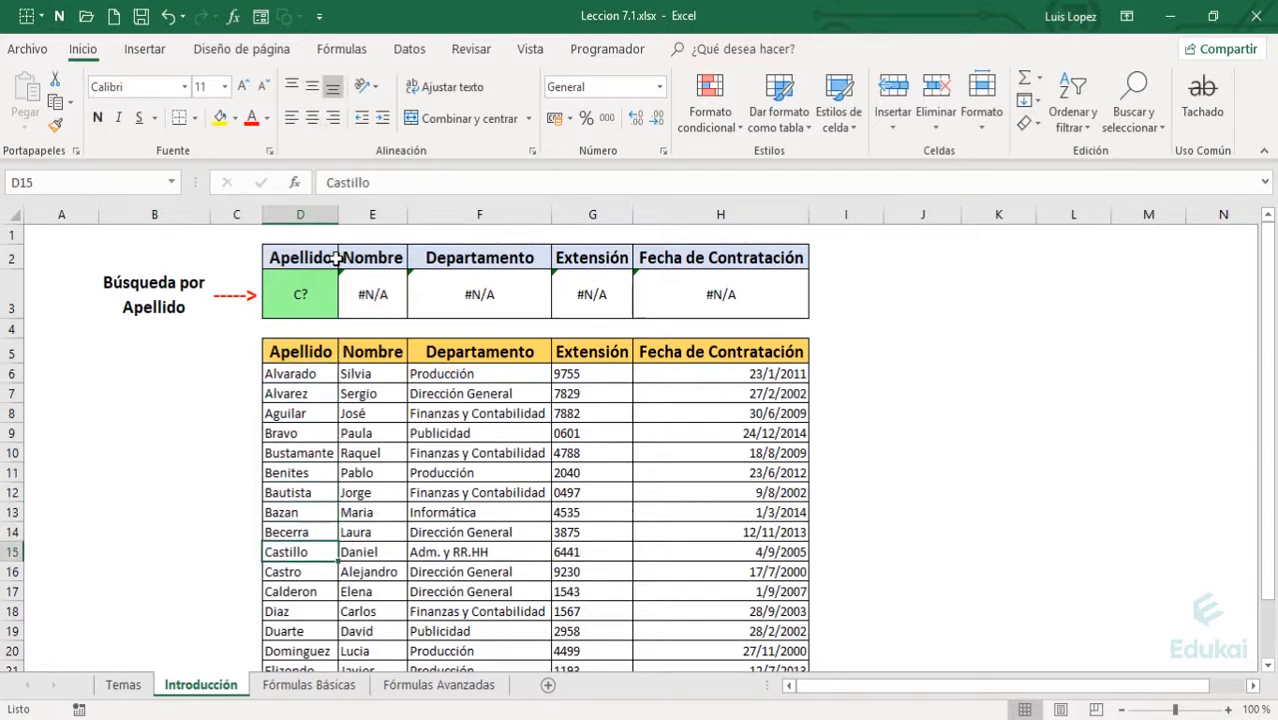
pyautogui.write('Co')
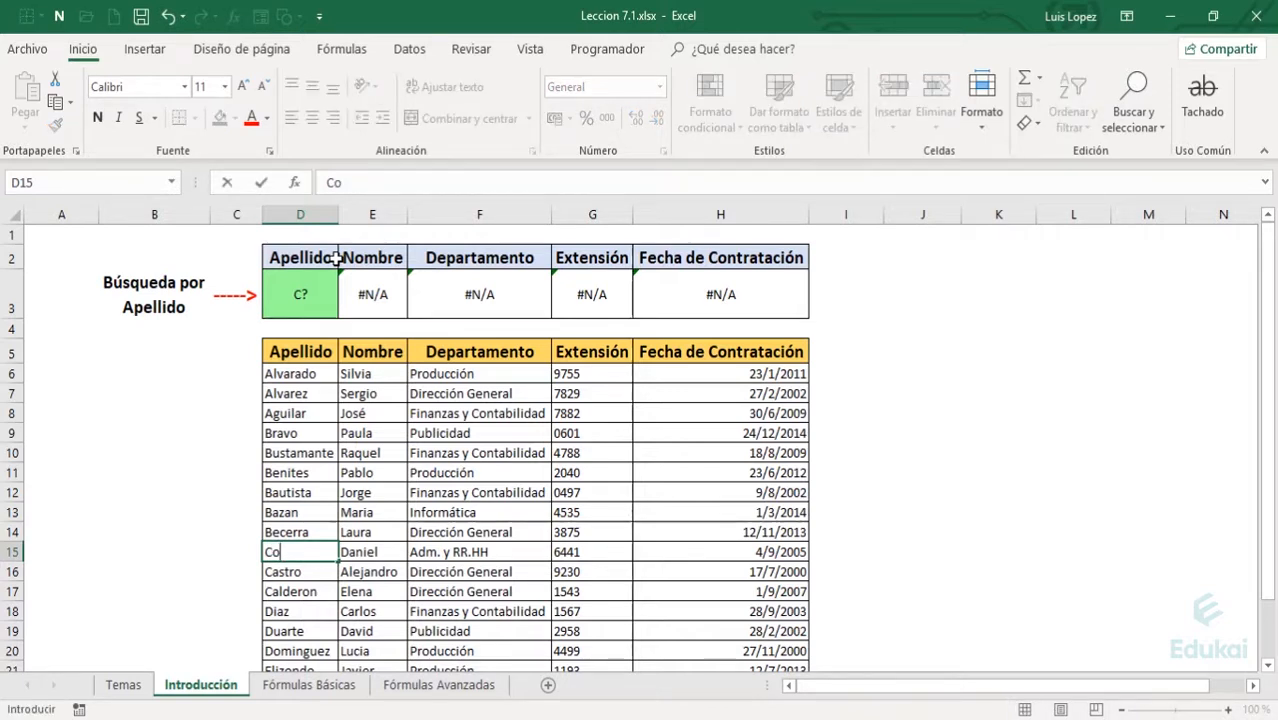
pyautogui.press('BackSpace')
pyautogui.press('Escape')
# - Extend the search pattern in D3 with a second question mark so it reads C??
pyautogui.press('Up')
pyautogui.press('Up')
pyautogui.press('Up')
pyautogui.press('Up')
pyautogui.press('Up')
pyautogui.press('Up')
pyautogui.press('Up')
pyautogui.press('Up')
pyautogui.press('Up')
pyautogui.press('Up')
pyautogui.press('Up')
pyautogui.press('Up')
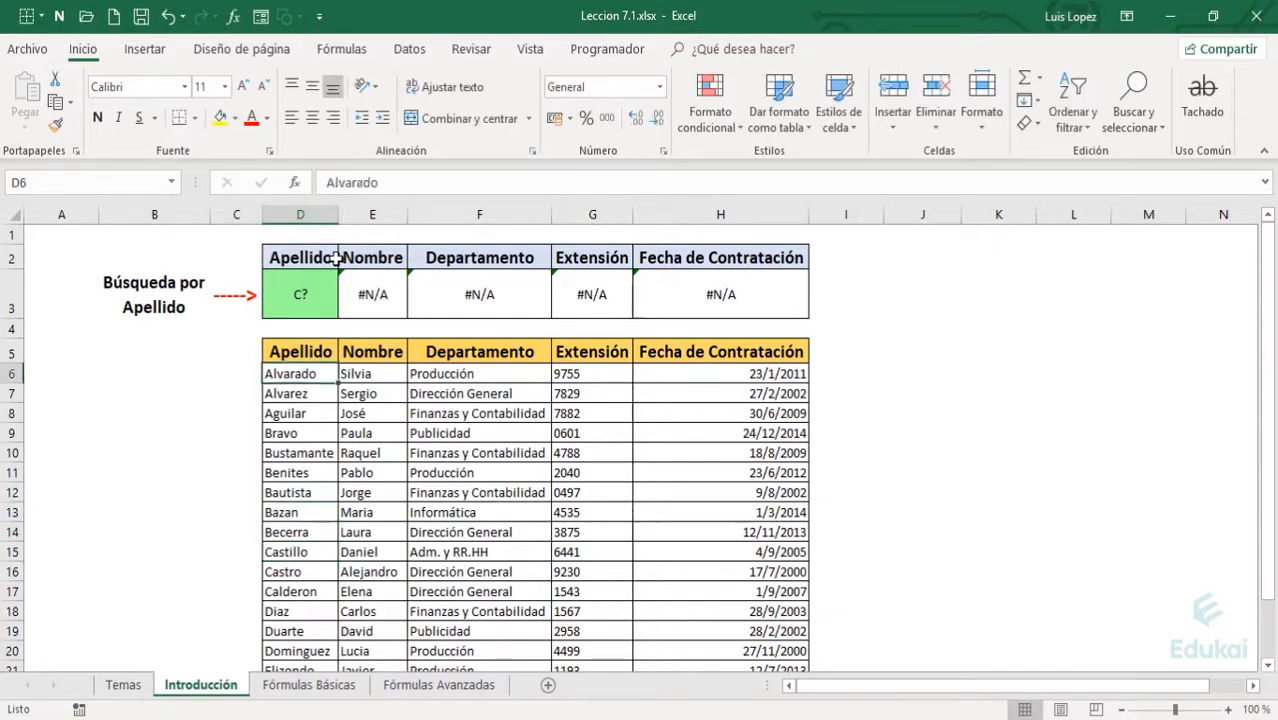
pyautogui.press('F2')
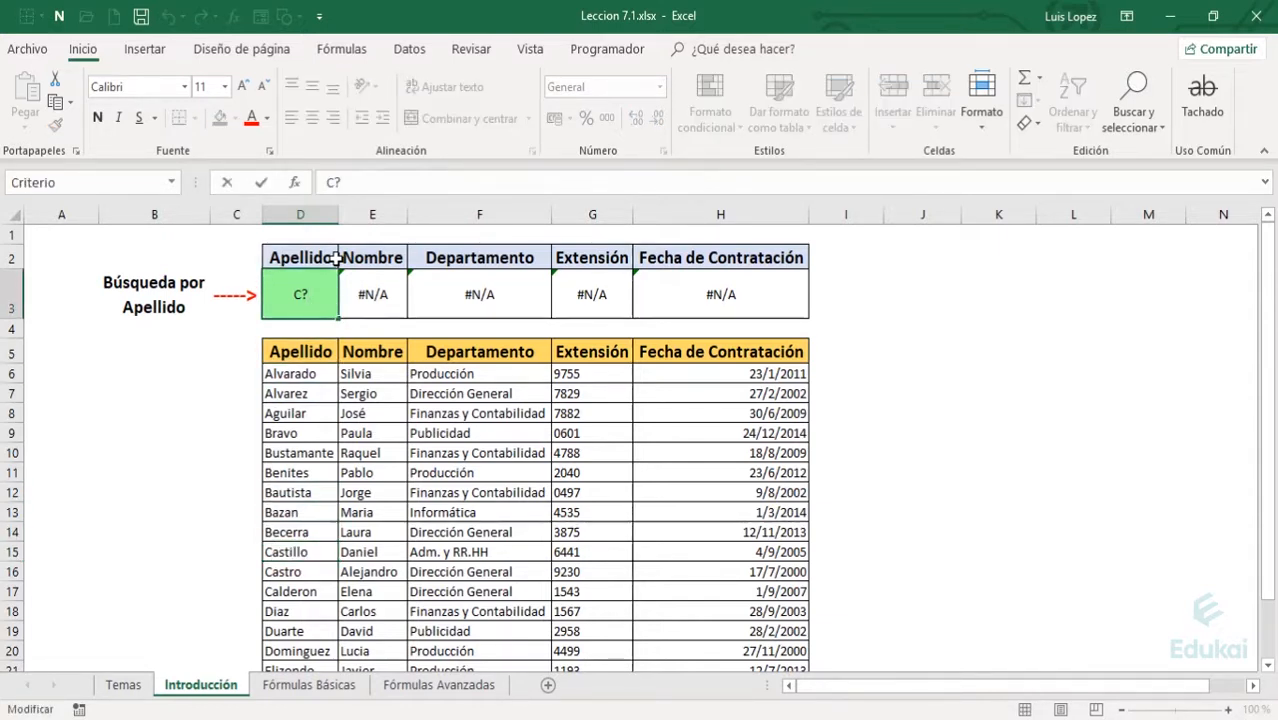
pyautogui.write('?')
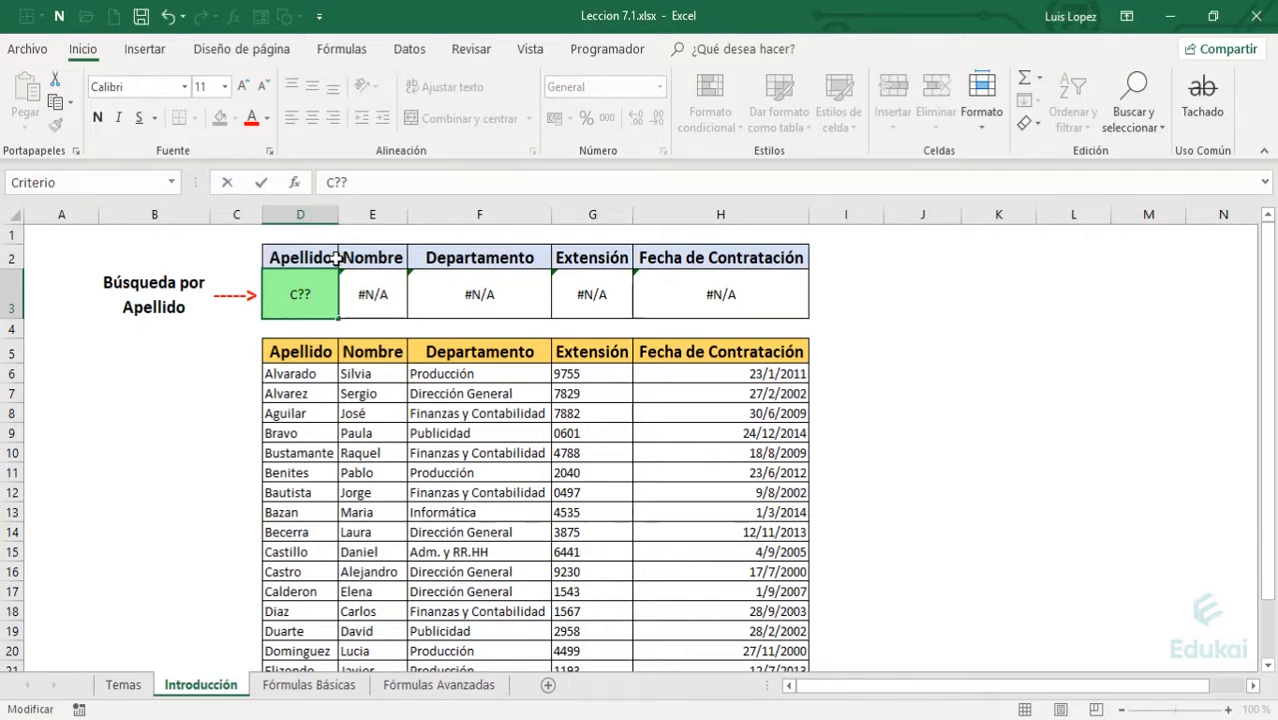
pyautogui.press('Return')
# - Replace the surname in D15 of the Apellido column with the three-letter entry Cob
pyautogui.press('Down')
pyautogui.press('Down')
pyautogui.press('Down')
pyautogui.press('Down')
pyautogui.press('Down')
pyautogui.press('Down')
pyautogui.press('Down')
pyautogui.press('Down')
pyautogui.press('Down')
pyautogui.press('Down')
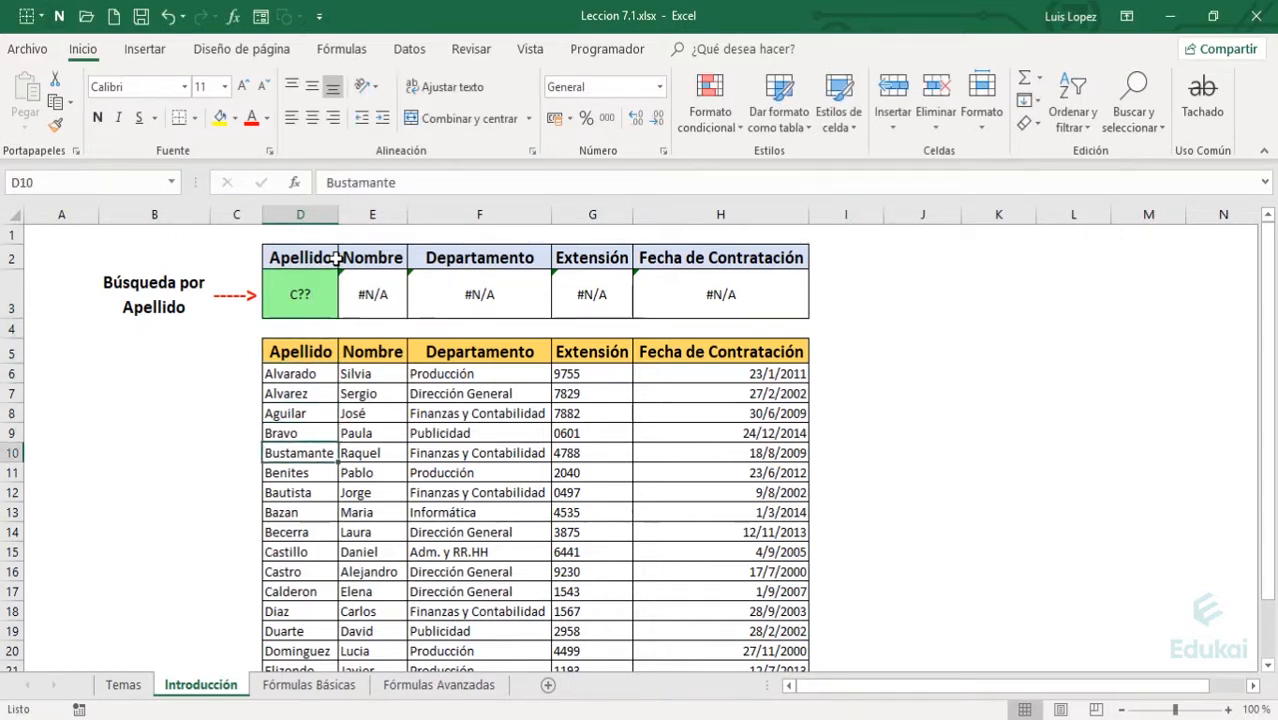
pyautogui.press('Up')
pyautogui.press('Up')
pyautogui.press('Down')
pyautogui.press('Down')
pyautogui.press('Down')
pyautogui.press('Down')
pyautogui.press('Up')
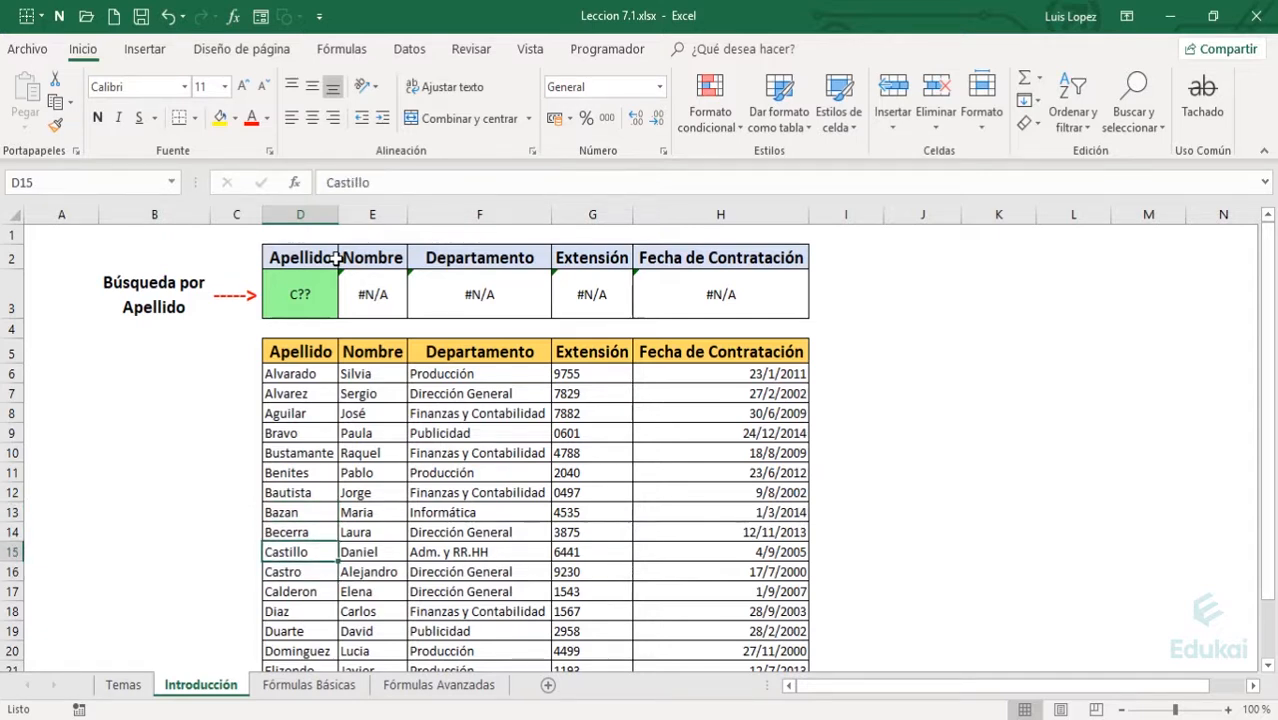
pyautogui.press('F2')
pyautogui.press('BackSpace')
pyautogui.press('BackSpace')
pyautogui.press('BackSpace')
pyautogui.press('BackSpace')
pyautogui.press('BackSpace')
pyautogui.press('BackSpace')
pyautogui.press('BackSpace')
pyautogui.write('ob')
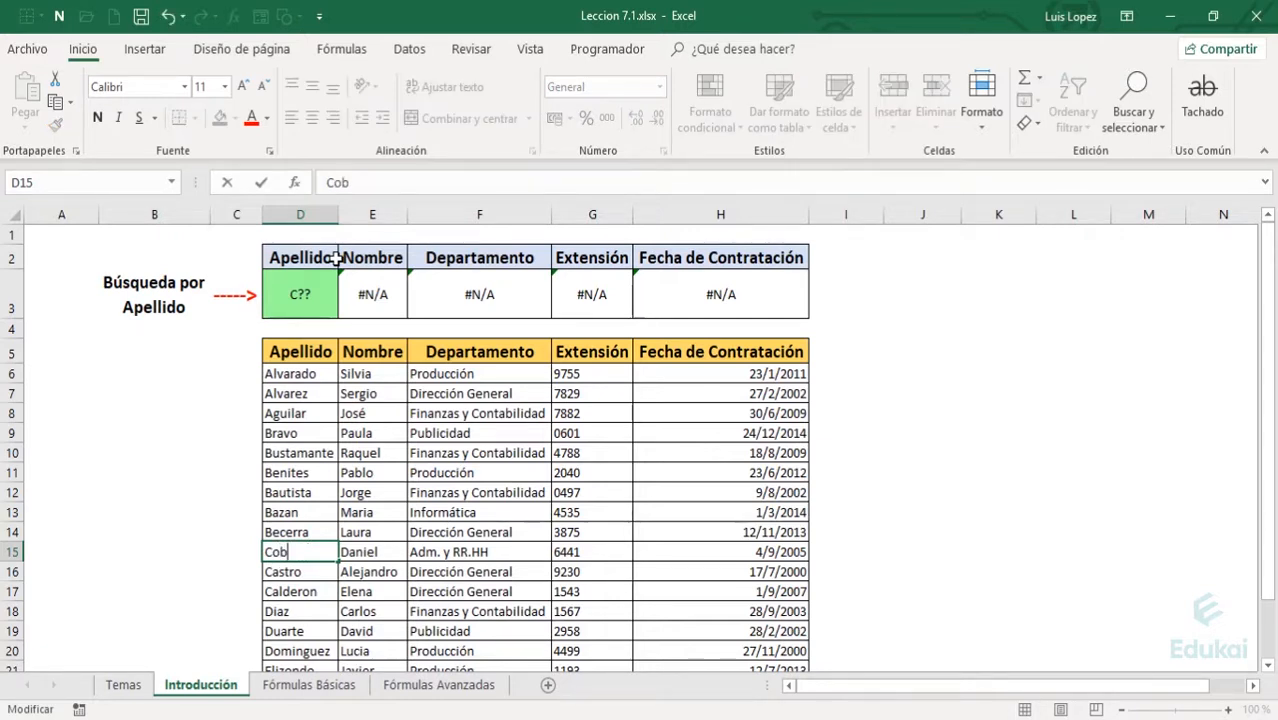
pyautogui.press('Return')
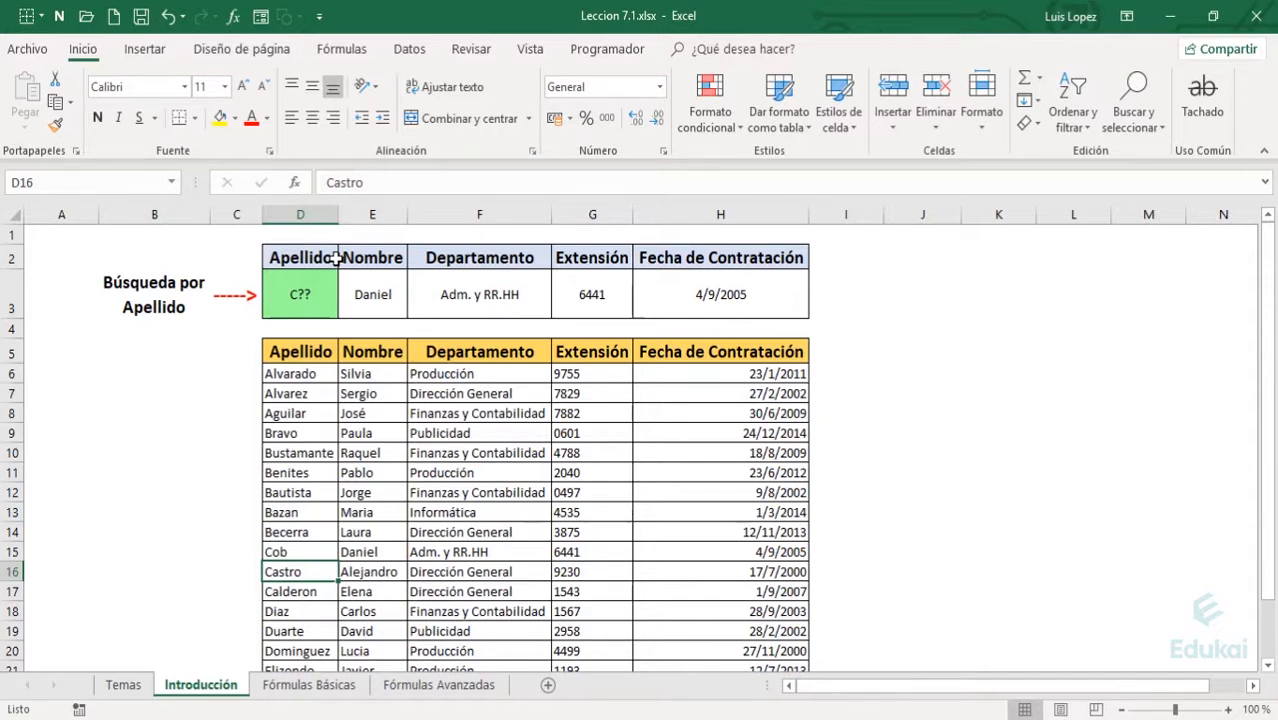
# - Check the C?? search results in row 3 and the BUSCARV formula in the Nombre cell E3
pyautogui.press('Up')
pyautogui.press('Up')
pyautogui.press('Up')
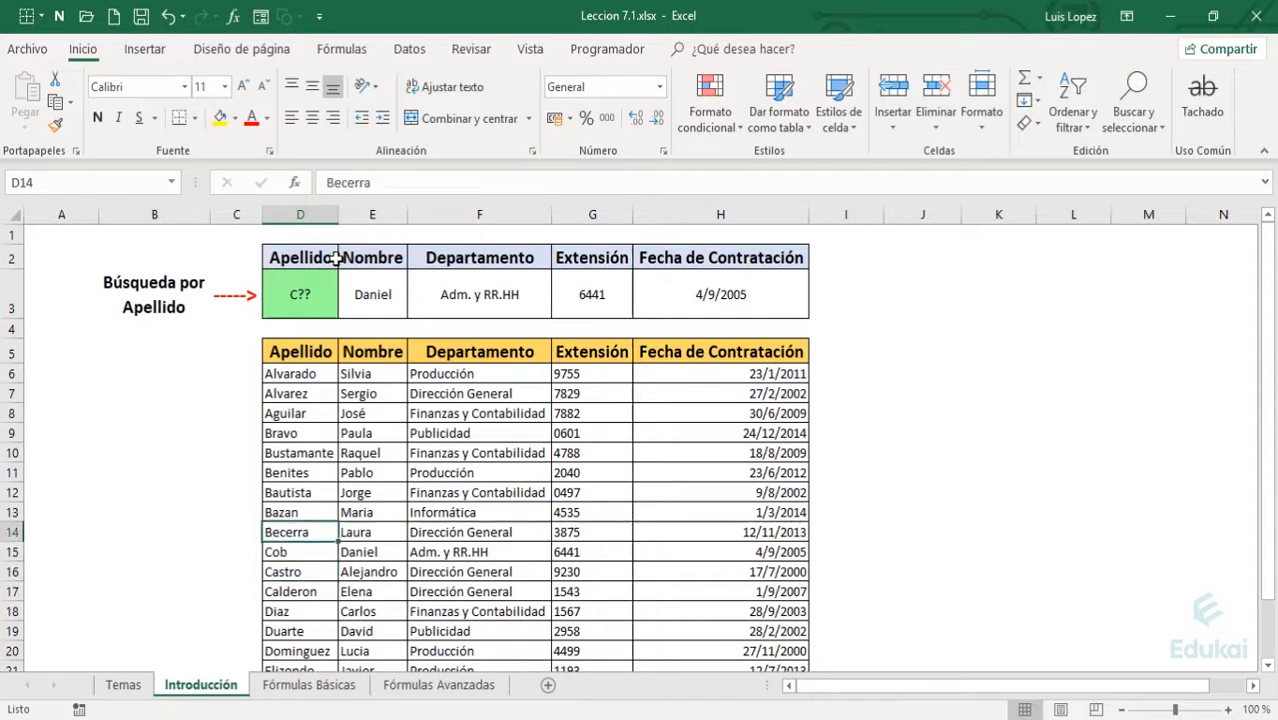
pyautogui.press('Up')
pyautogui.press('Up')
pyautogui.press('Up')
pyautogui.press('Up')
pyautogui.press('Up')
pyautogui.press('Up')
pyautogui.press('Up')
pyautogui.press('Up')
pyautogui.press('Up')
pyautogui.press('Up')
pyautogui.press('Up')
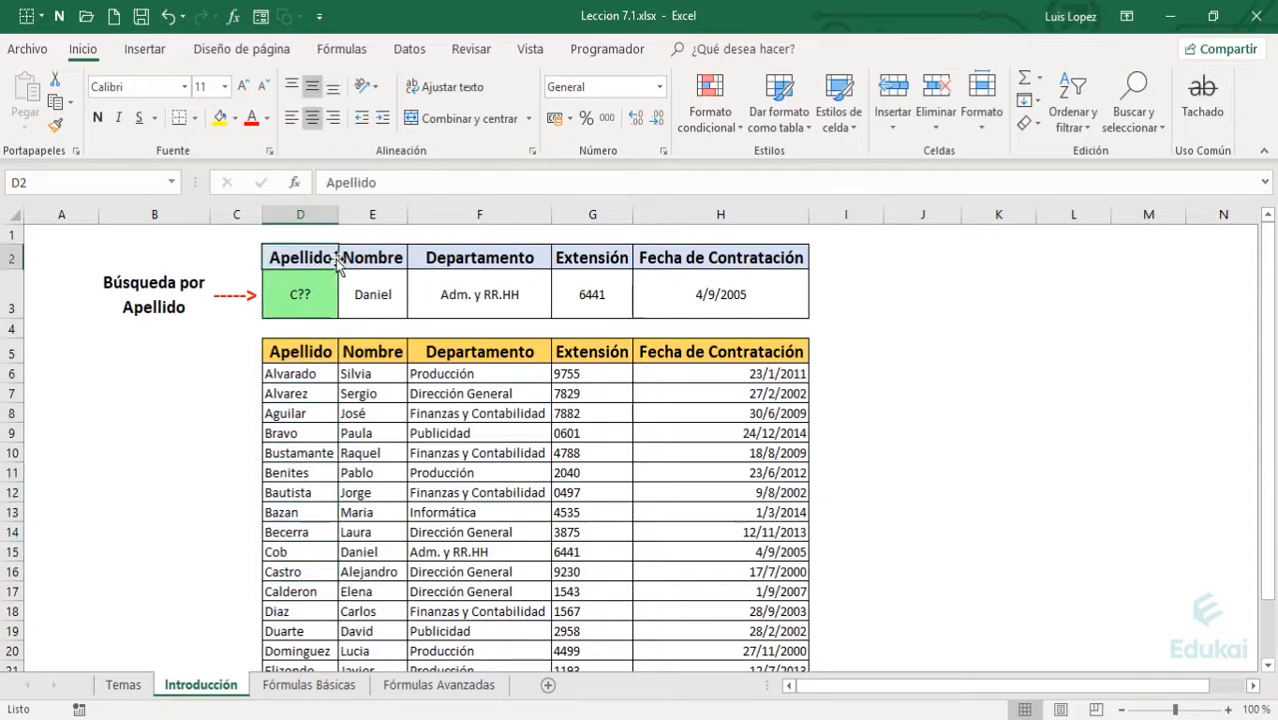
pyautogui.press('Down')
pyautogui.press('Right')
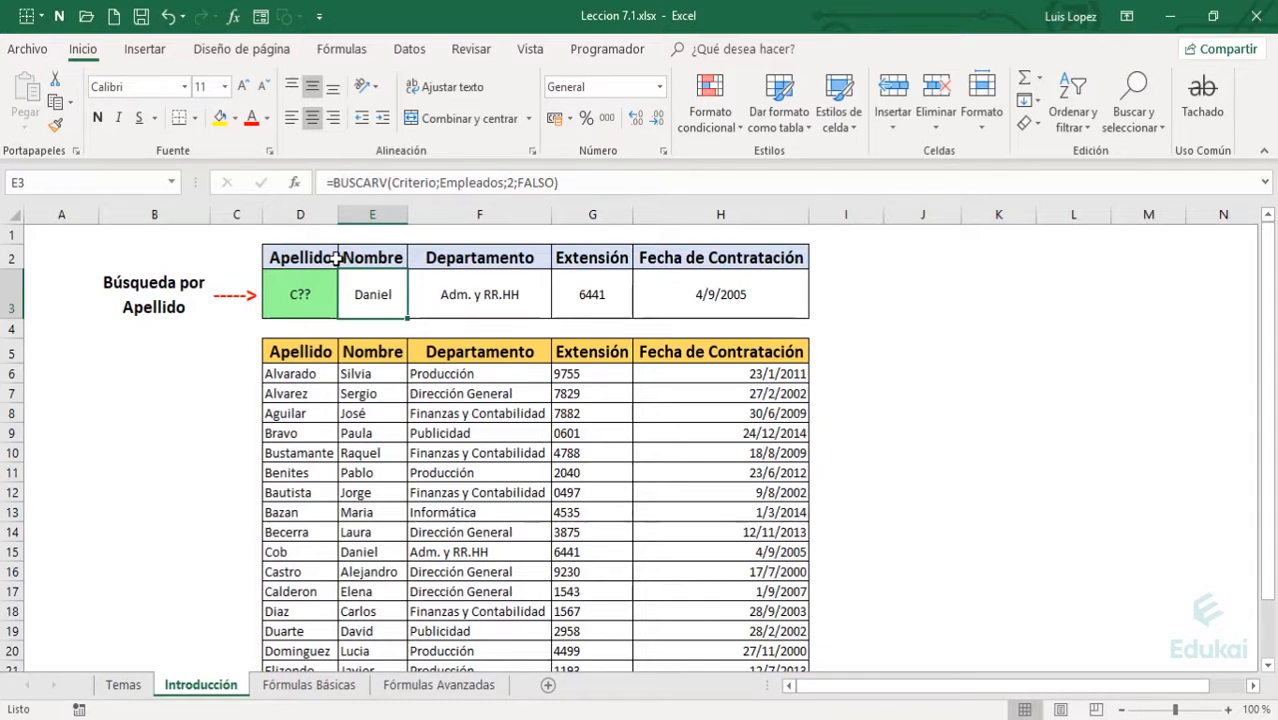
pyautogui.press('Left')
pyautogui.press('Down')
pyautogui.press('Down')
pyautogui.press('Down')
pyautogui.press('Up')
pyautogui.press('Up')
pyautogui.press('Right')
pyautogui.press('Up')
# - Remove FALSO from the E3 BUSCARV formula, leaving the rango argument empty after its semicolon
pyautogui.press('F2')
pyautogui.press('Left')
pyautogui.hotkey('shift', 'Left')
pyautogui.hotkey('shift', 'Left')
pyautogui.hotkey('shift', 'Left')
pyautogui.hotkey('shift', 'Left')
pyautogui.hotkey('shift', 'Left')
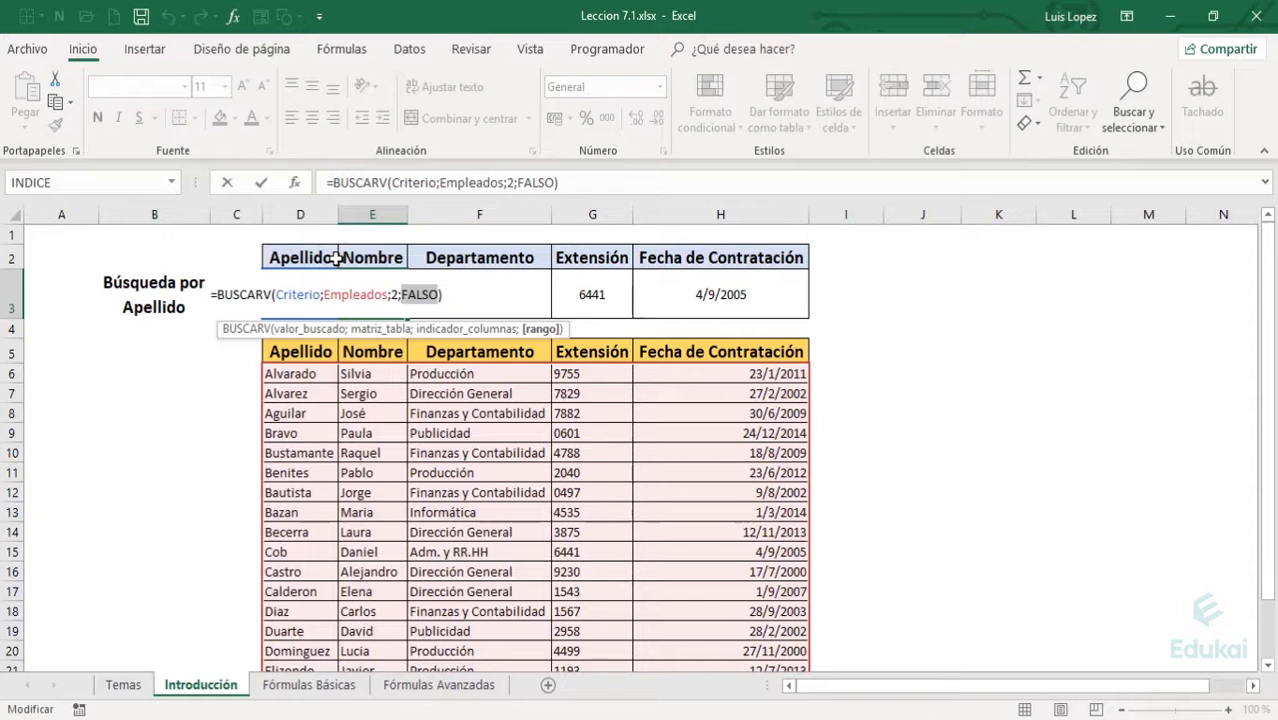
pyautogui.press('BackSpace')
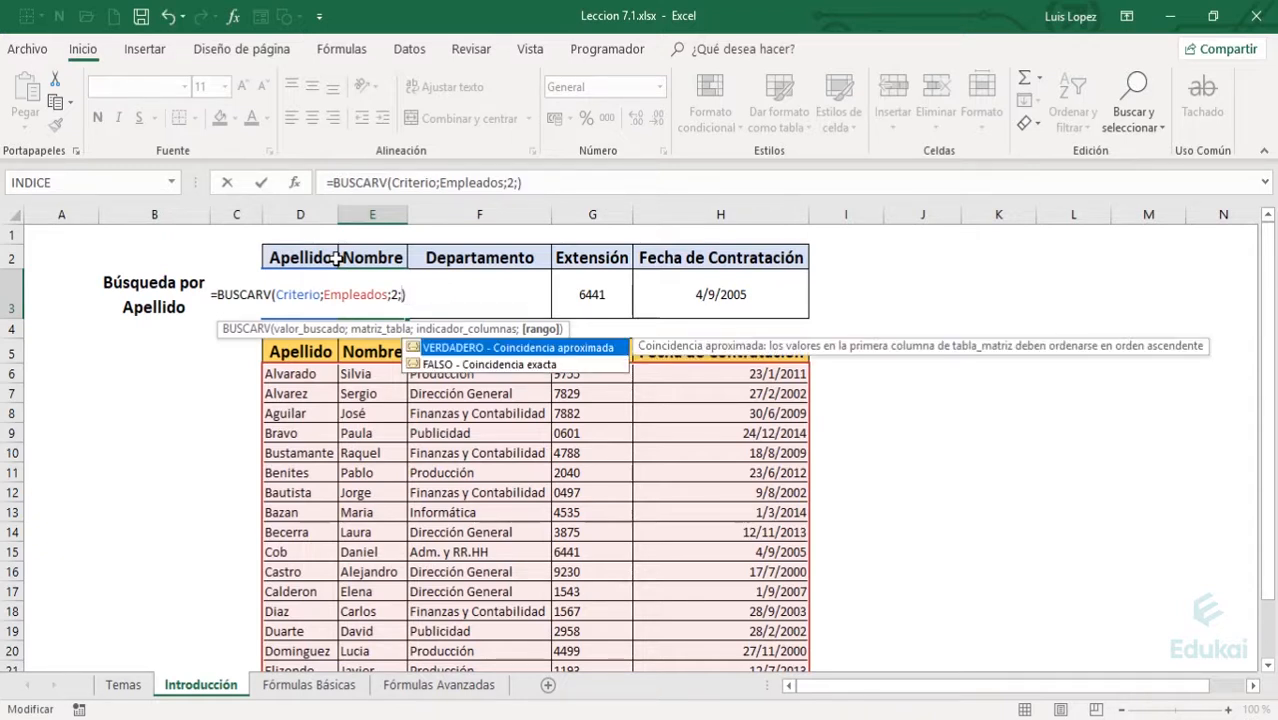
pyautogui.press('Return')
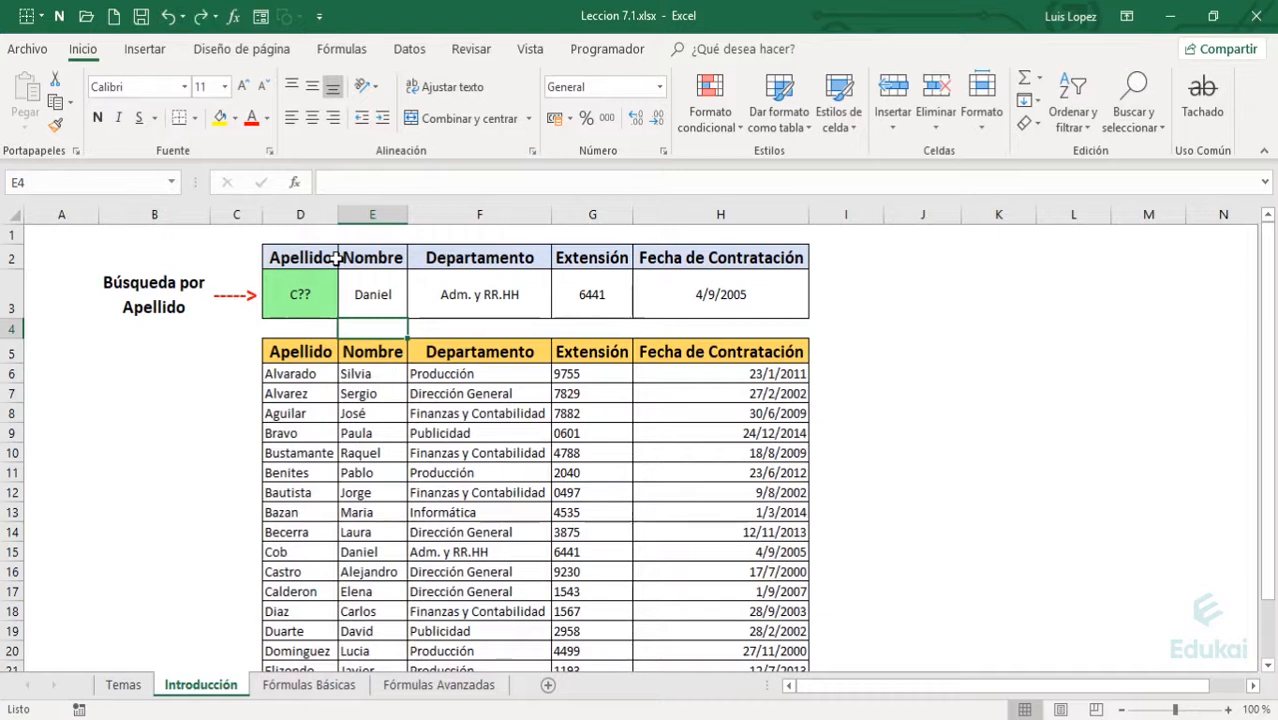
# - Re-enter the semicolon after column index 2 in the E3 BUSCARV formula, keeping the rango argument empty
pyautogui.press('Up')
pyautogui.press('F2')
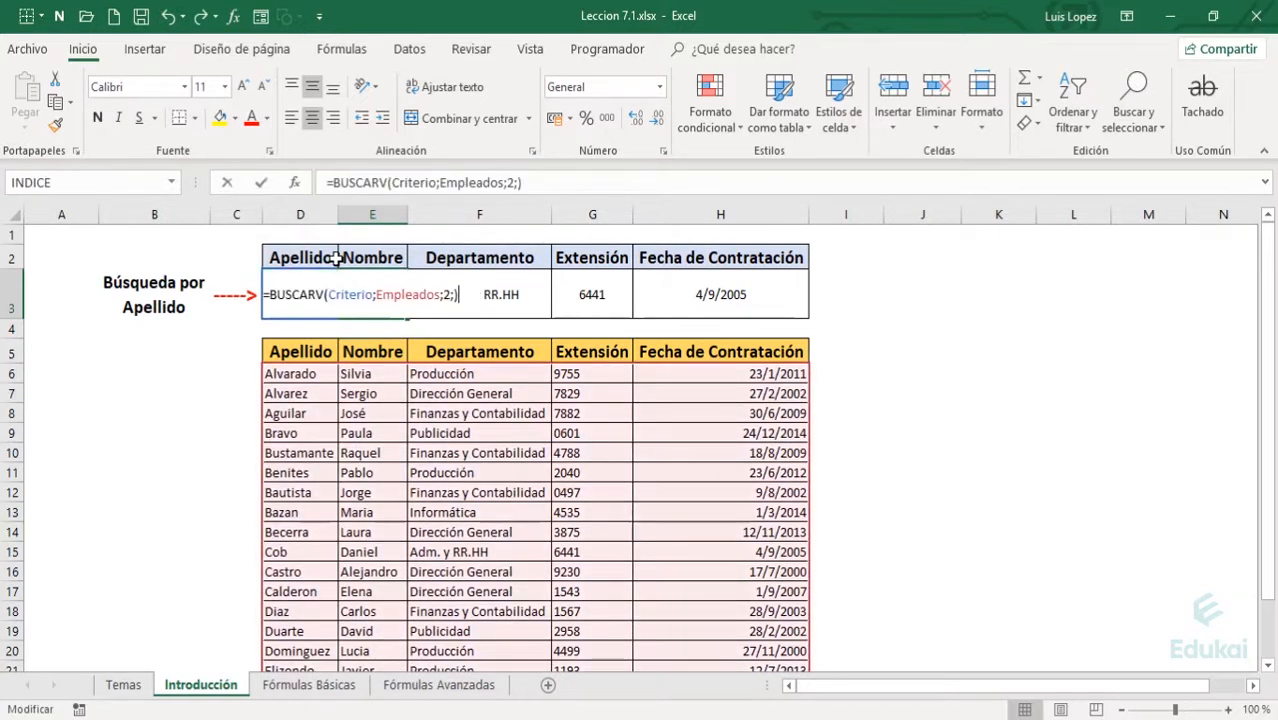
pyautogui.press('Left')
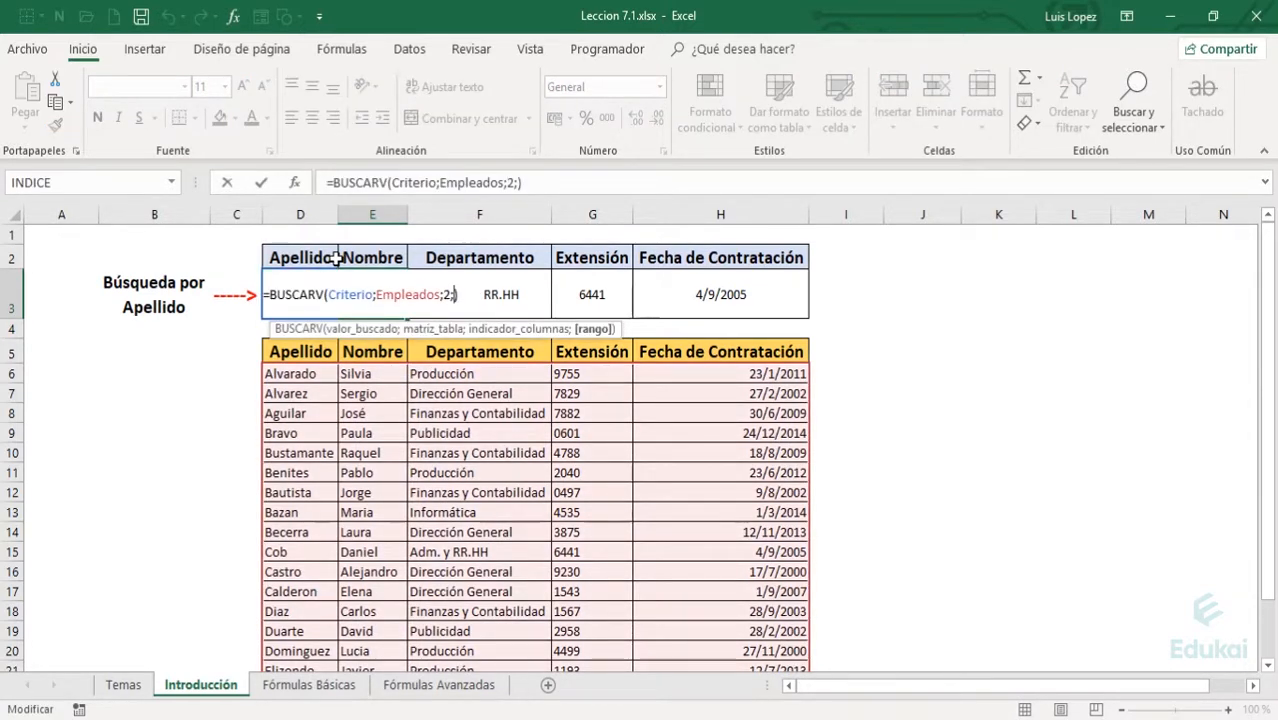
pyautogui.press('BackSpace')
pyautogui.write(';')
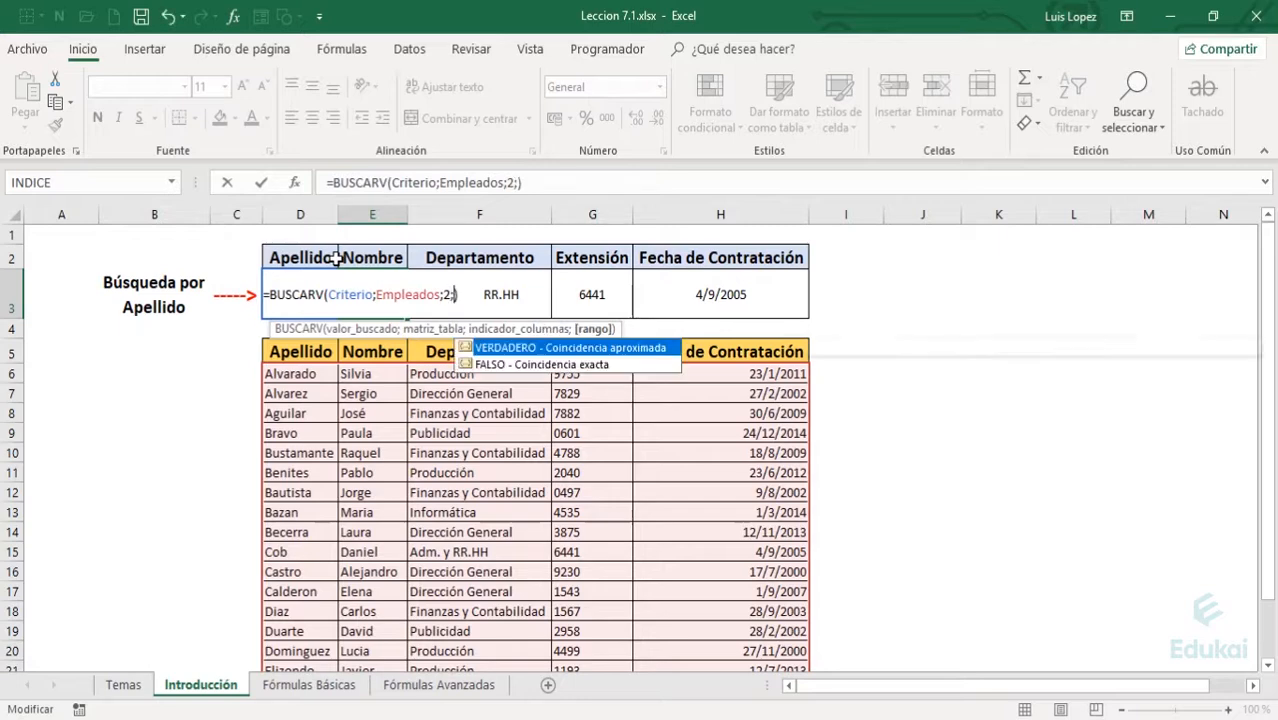
pyautogui.press('Return')
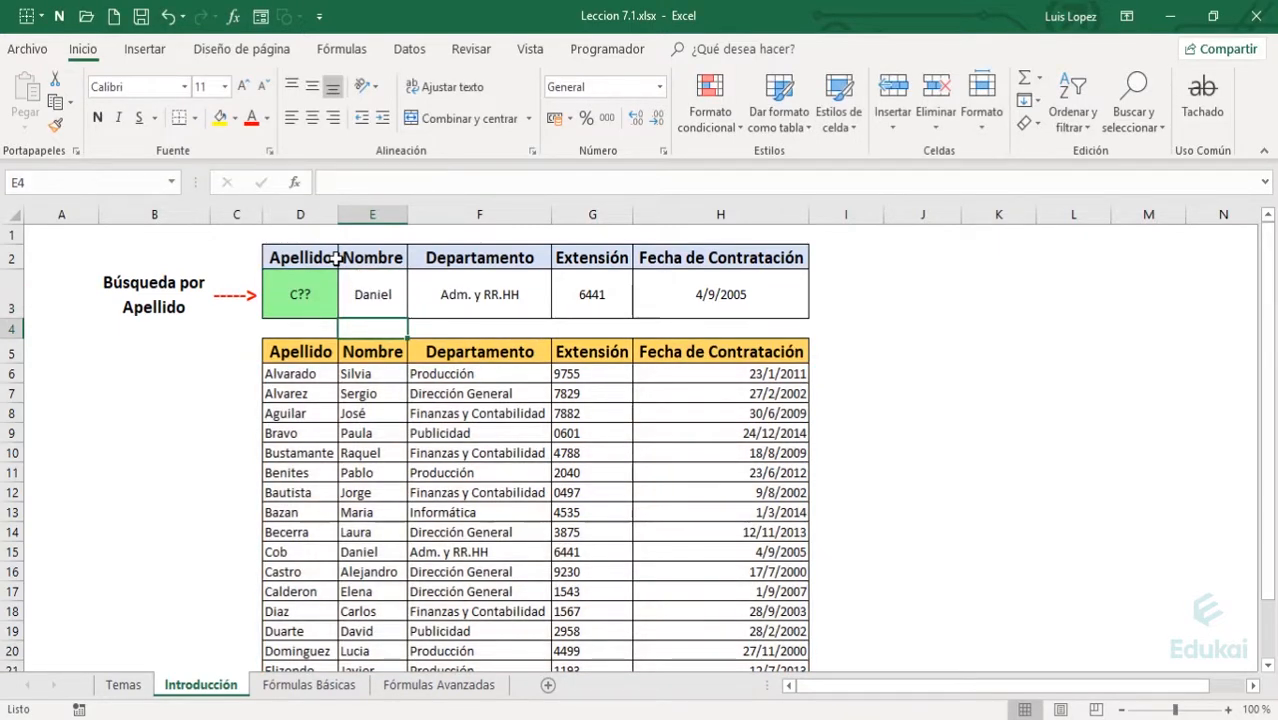
# - Set the rango argument of the BUSCARV formula in E3 to VERDADERO for approximate matching
pyautogui.press('F2')
pyautogui.press('Left')
pyautogui.press('Tab')
pyautogui.hotkey('shift', 'Tab')
pyautogui.press('F2')
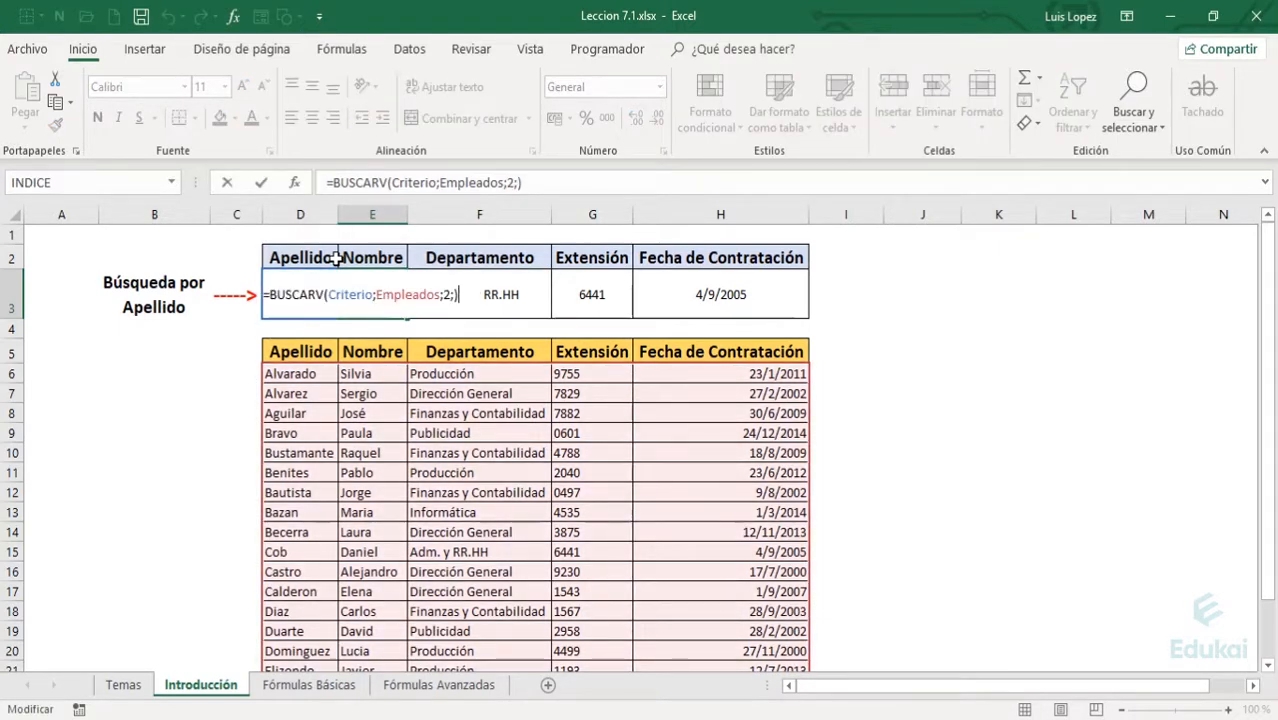
pyautogui.press('BackSpace')
pyautogui.press('BackSpace')
pyautogui.write(';')
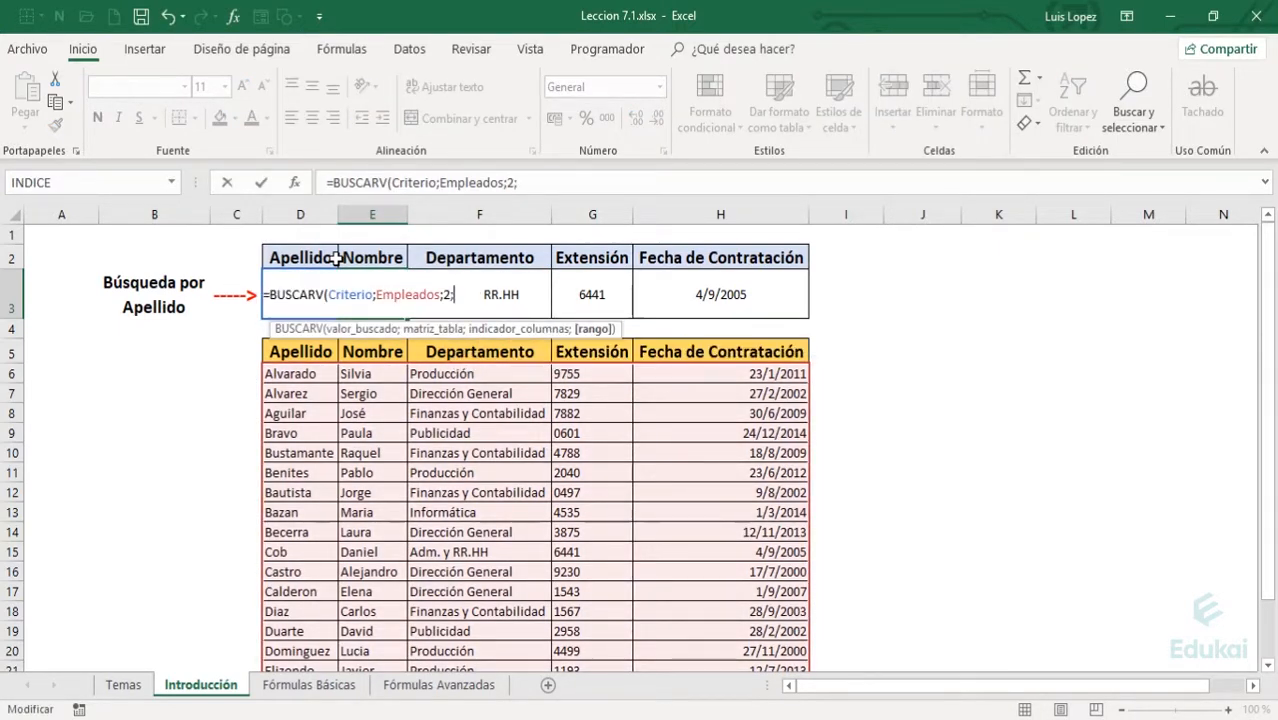
pyautogui.press('Tab')
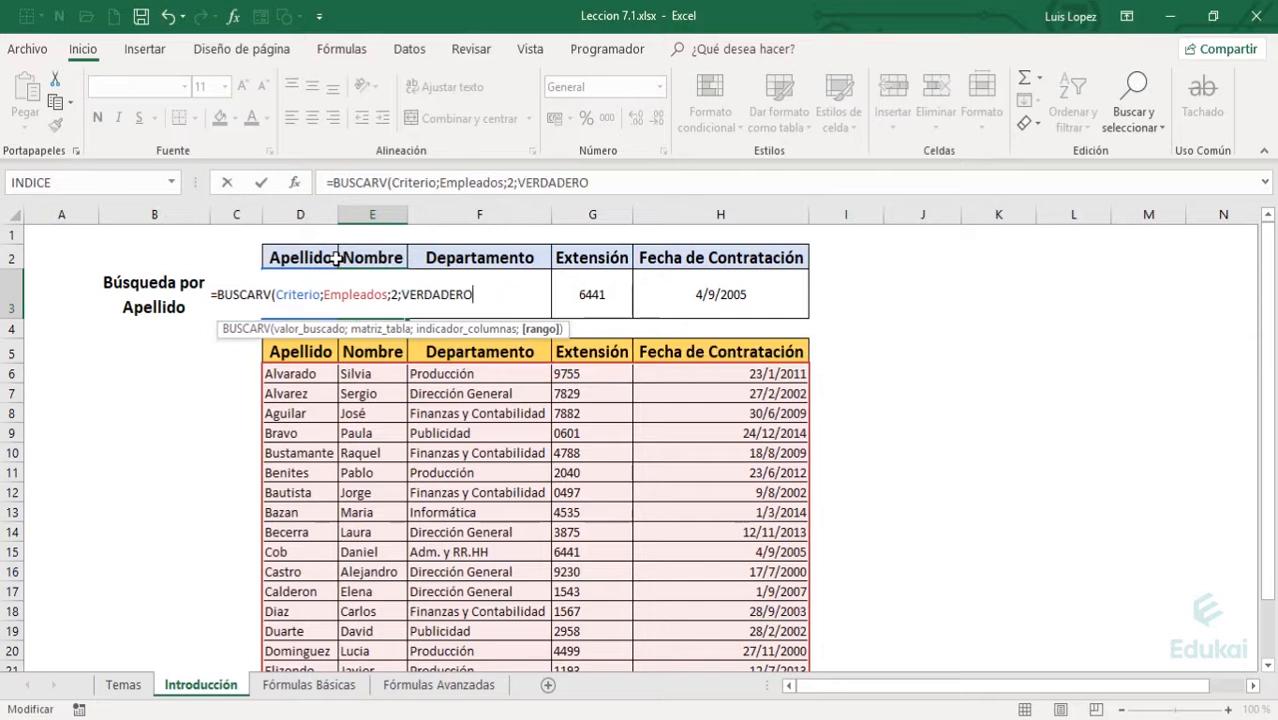
pyautogui.write(')')
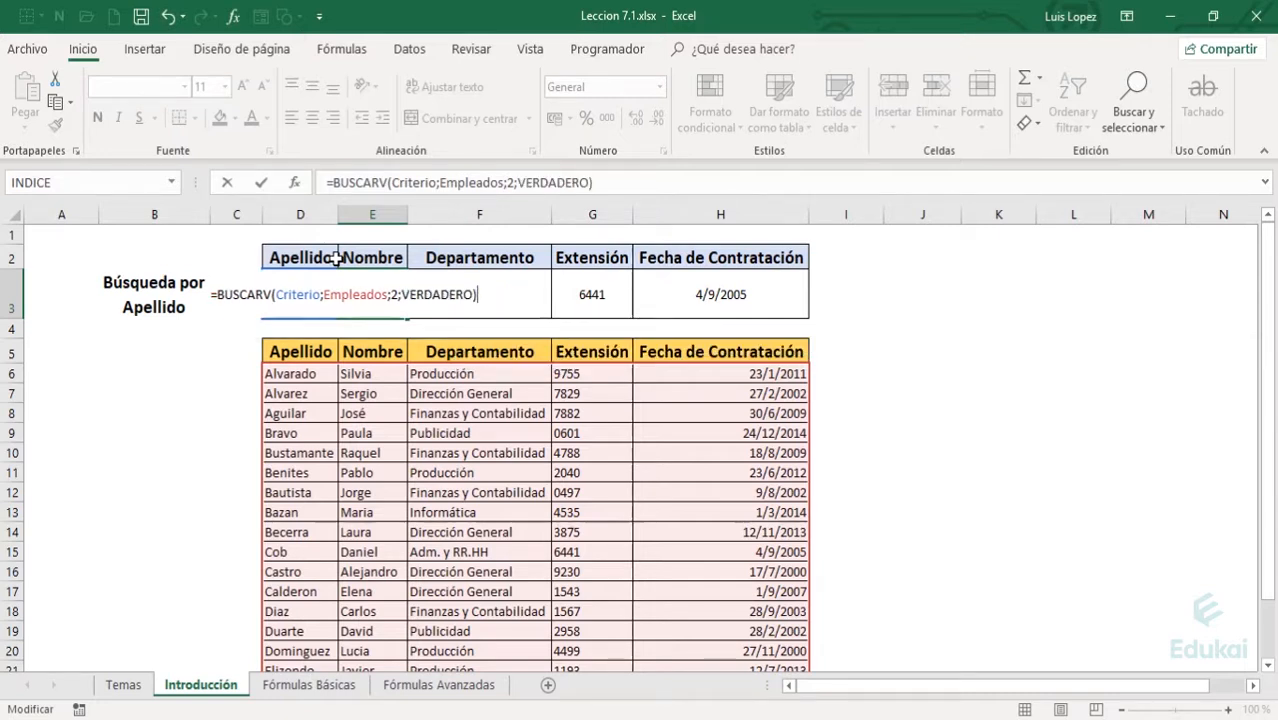
pyautogui.press('Return')
pyautogui.press('Up')
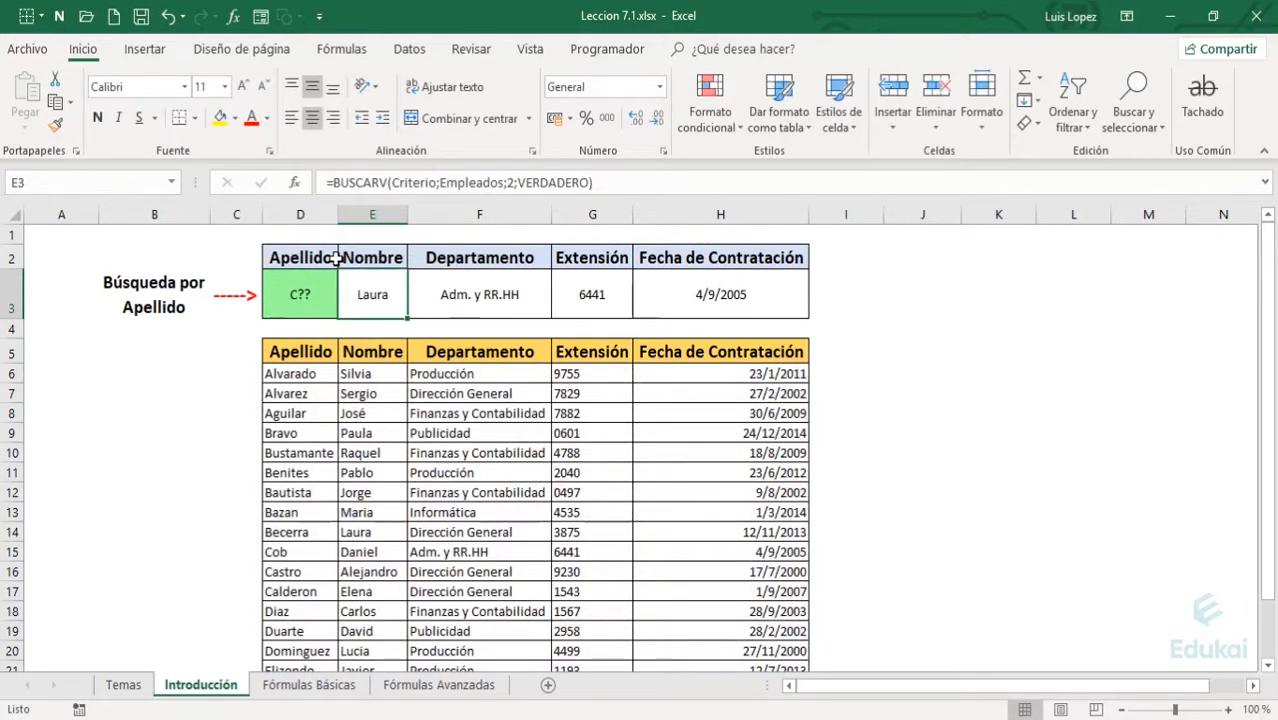
# - Compare the search pattern in D3 with the three-letter surname in D15 of the Apellido column
pyautogui.press('Left')
pyautogui.press('Right')
pyautogui.press('Left')
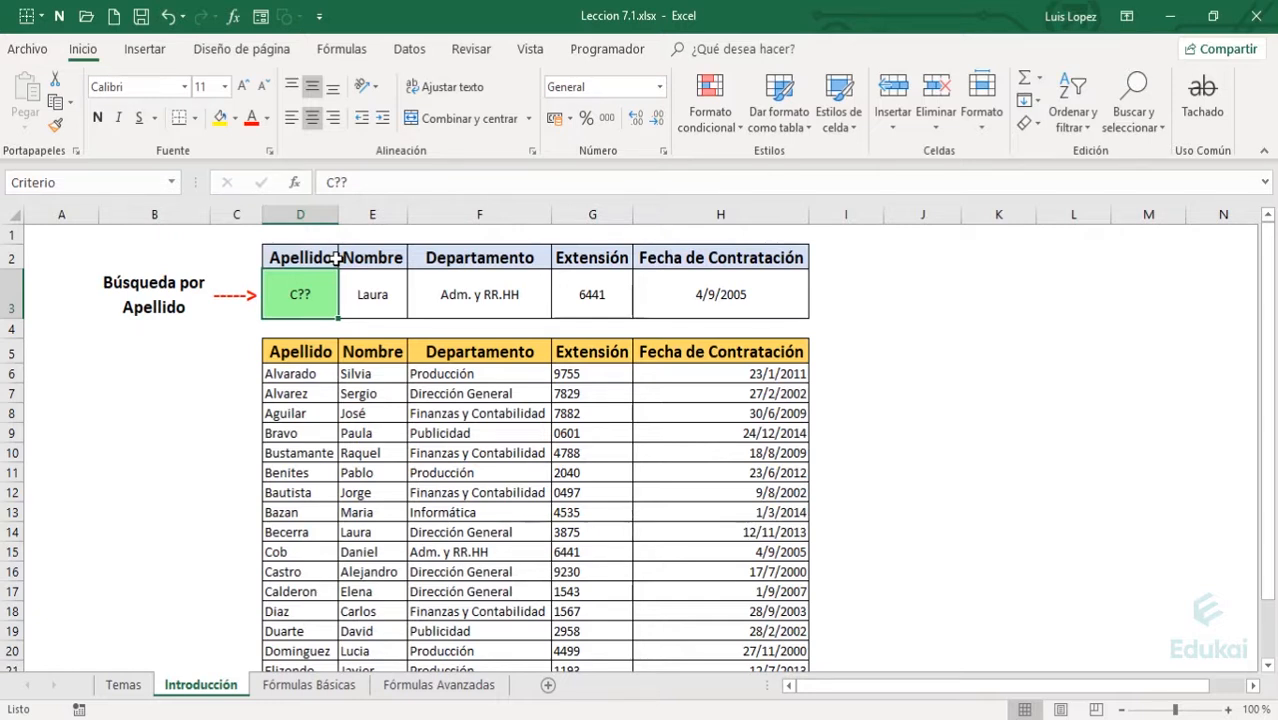
pyautogui.press('Down')
pyautogui.press('Down')
pyautogui.press('Down')
pyautogui.press('Down')
pyautogui.press('Down')
pyautogui.press('Down')
pyautogui.press('Down')
pyautogui.press('Down')
pyautogui.press('Down')
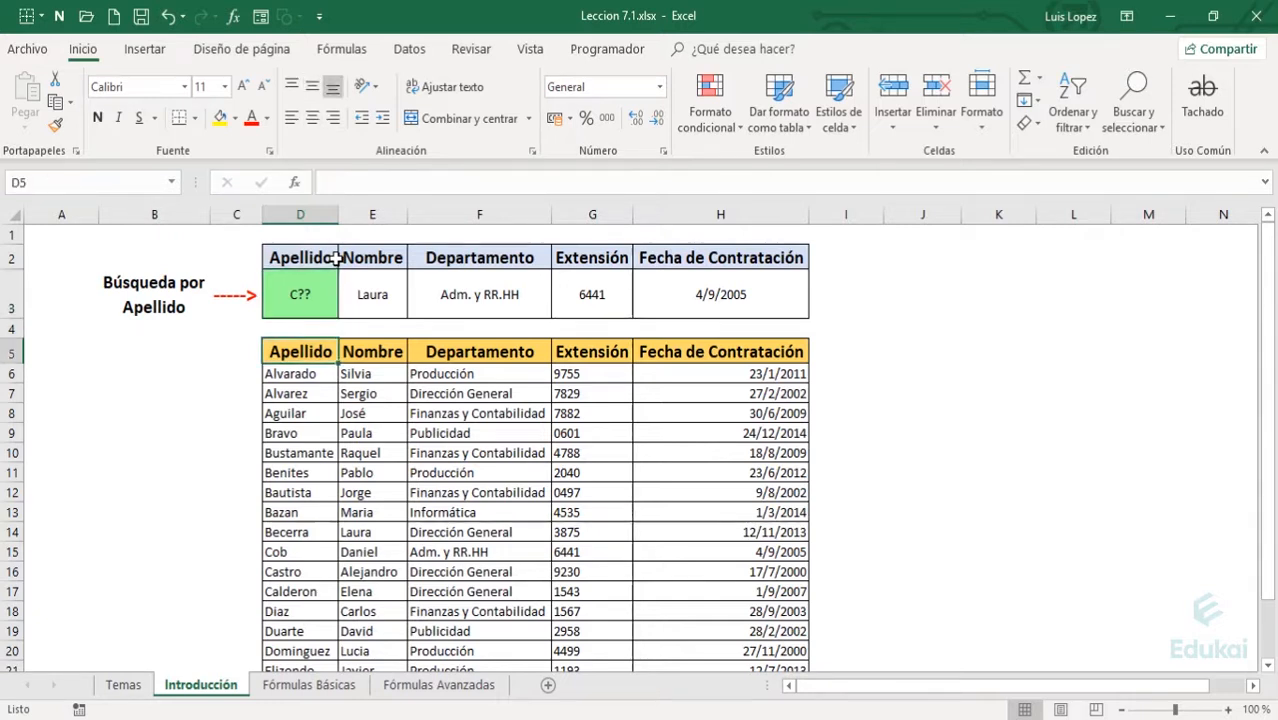
pyautogui.press('Down')
pyautogui.press('Down')
pyautogui.press('Down')
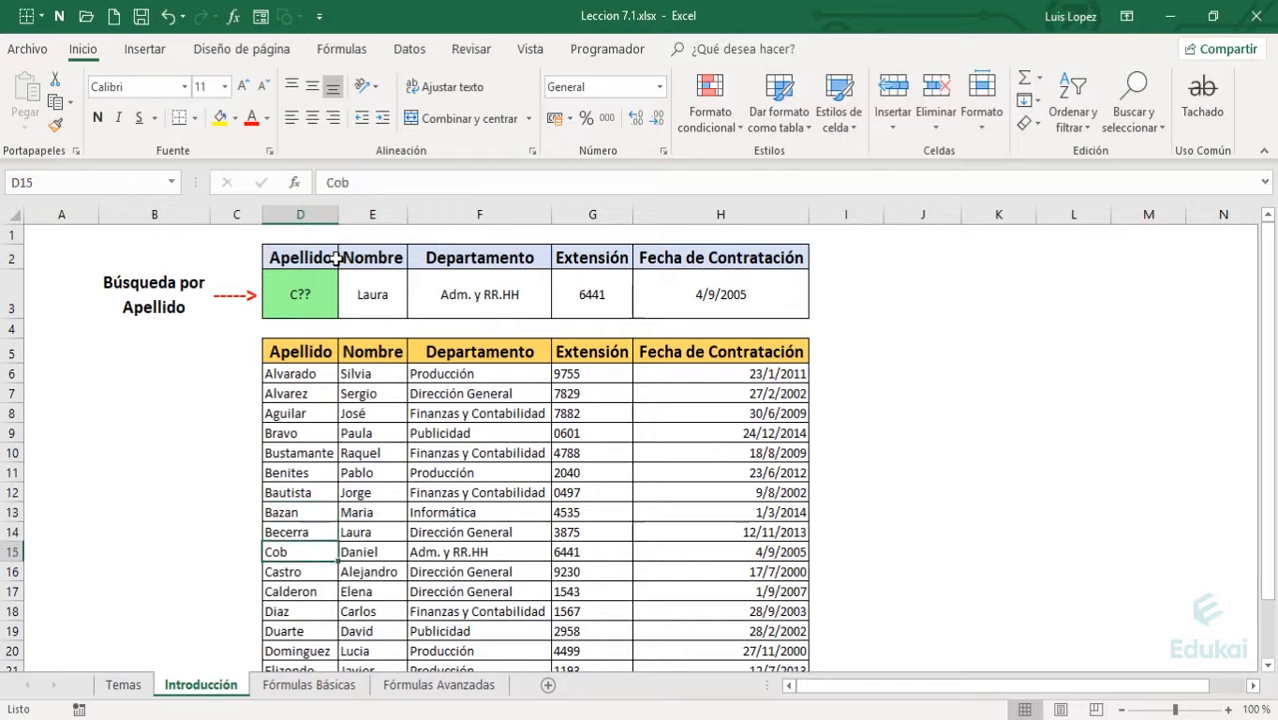
# - Trace the approximate-match result in E3 to its source entry in row 14 of the employee table
pyautogui.press('Right')
pyautogui.press('Up')
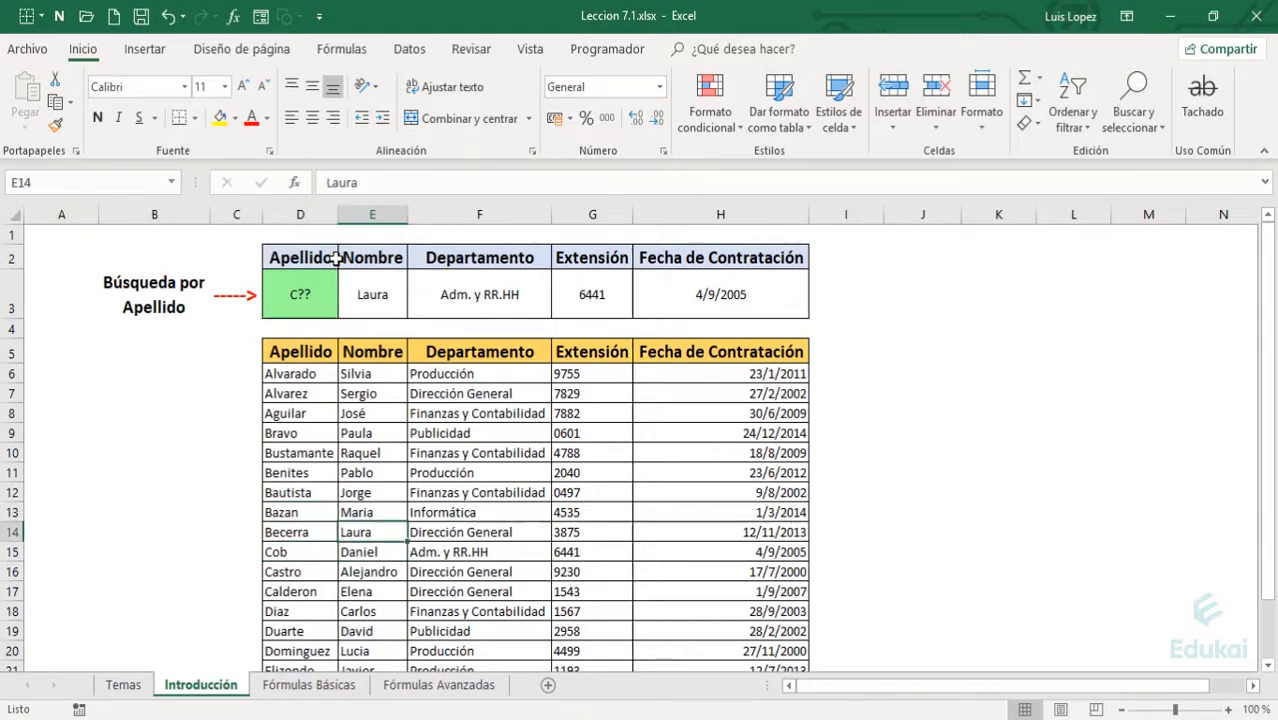
pyautogui.press('Down')
pyautogui.press('Up')
pyautogui.press('Left')
pyautogui.press('Up')
pyautogui.press('Up')
pyautogui.press('Up')
pyautogui.press('Right')
pyautogui.press('Up')
pyautogui.press('Up')
pyautogui.press('Up')
pyautogui.press('Up')
pyautogui.press('Up')
pyautogui.press('Up')
pyautogui.press('Up')
pyautogui.press('Up')
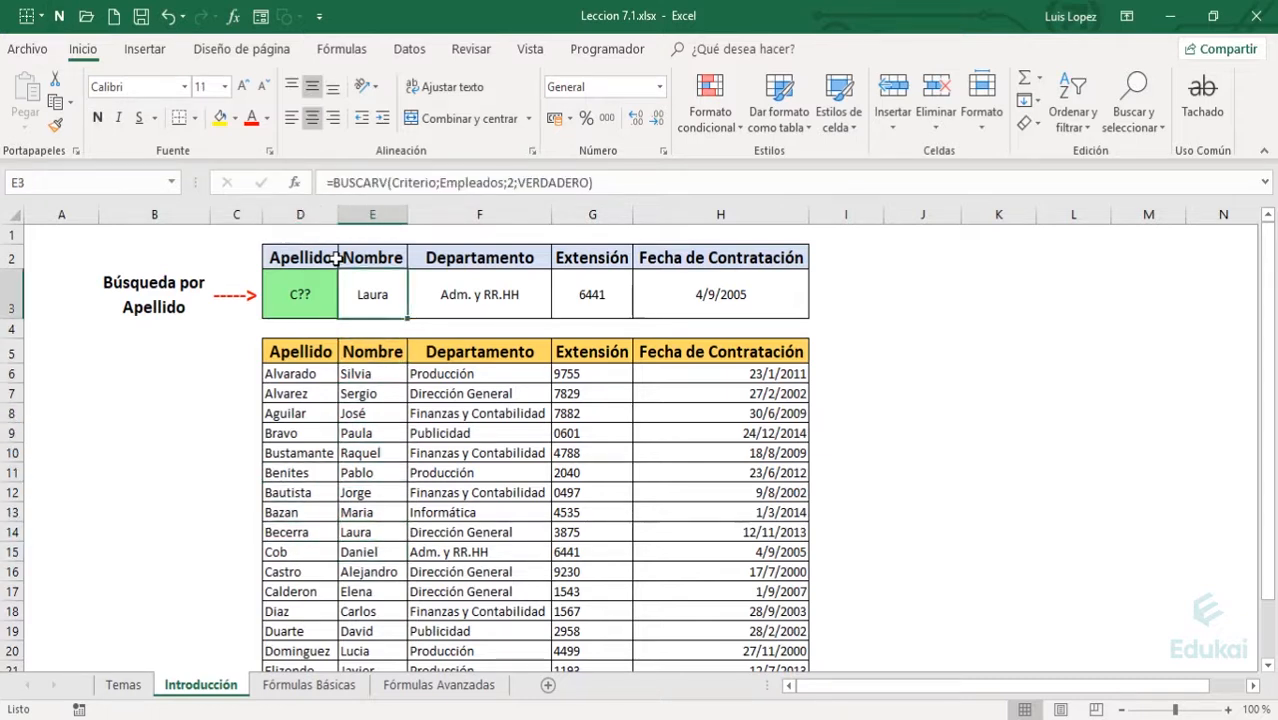
# - Replace VERDADERO with FALSO as the rango argument of the E3 BUSCARV formula
pyautogui.press('F2')
pyautogui.press('Left')
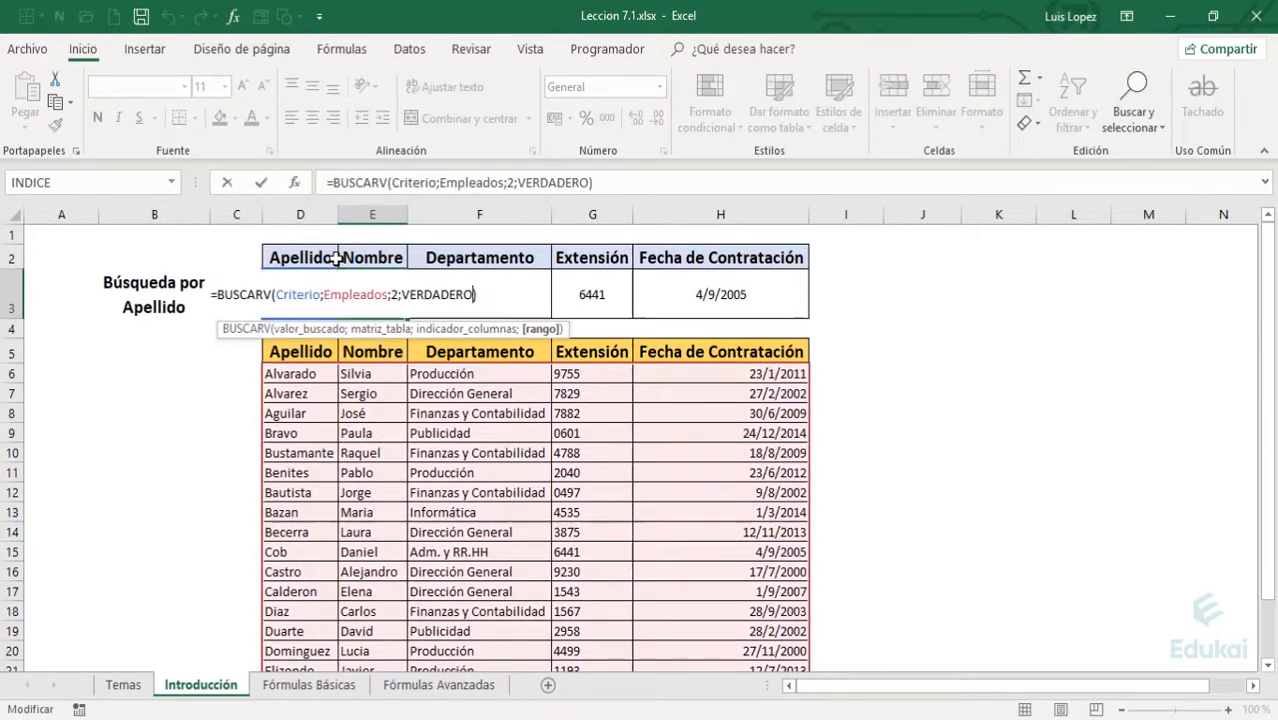
pyautogui.press('BackSpace')
pyautogui.press('BackSpace')
pyautogui.press('BackSpace')
pyautogui.press('BackSpace')
pyautogui.press('BackSpace')
pyautogui.press('Down')
pyautogui.press('Tab')
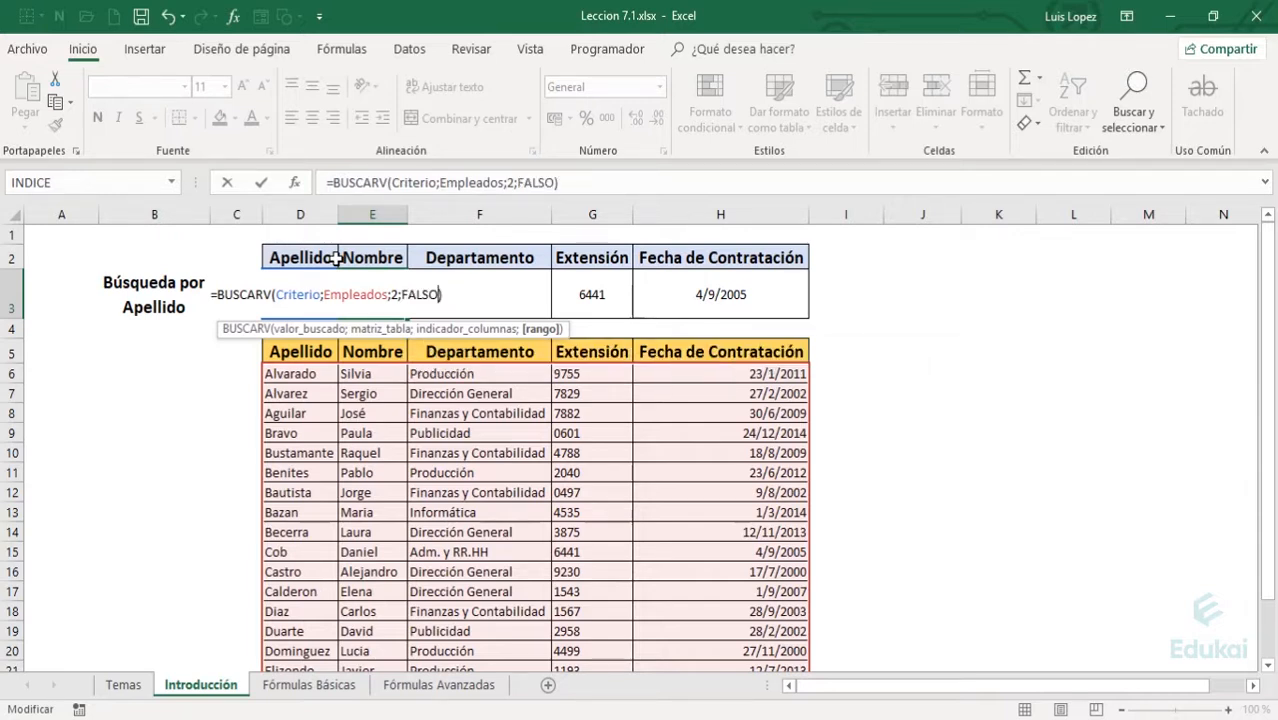
pyautogui.press('Return')
# - Examine the rango argument of the BUSCARV formula in the Departamento result cell F3
pyautogui.press('Down')
pyautogui.press('Down')
pyautogui.press('Left')
pyautogui.press('Up')
pyautogui.press('Up')
pyautogui.press('Up')
pyautogui.press('Right')
pyautogui.press('Right')
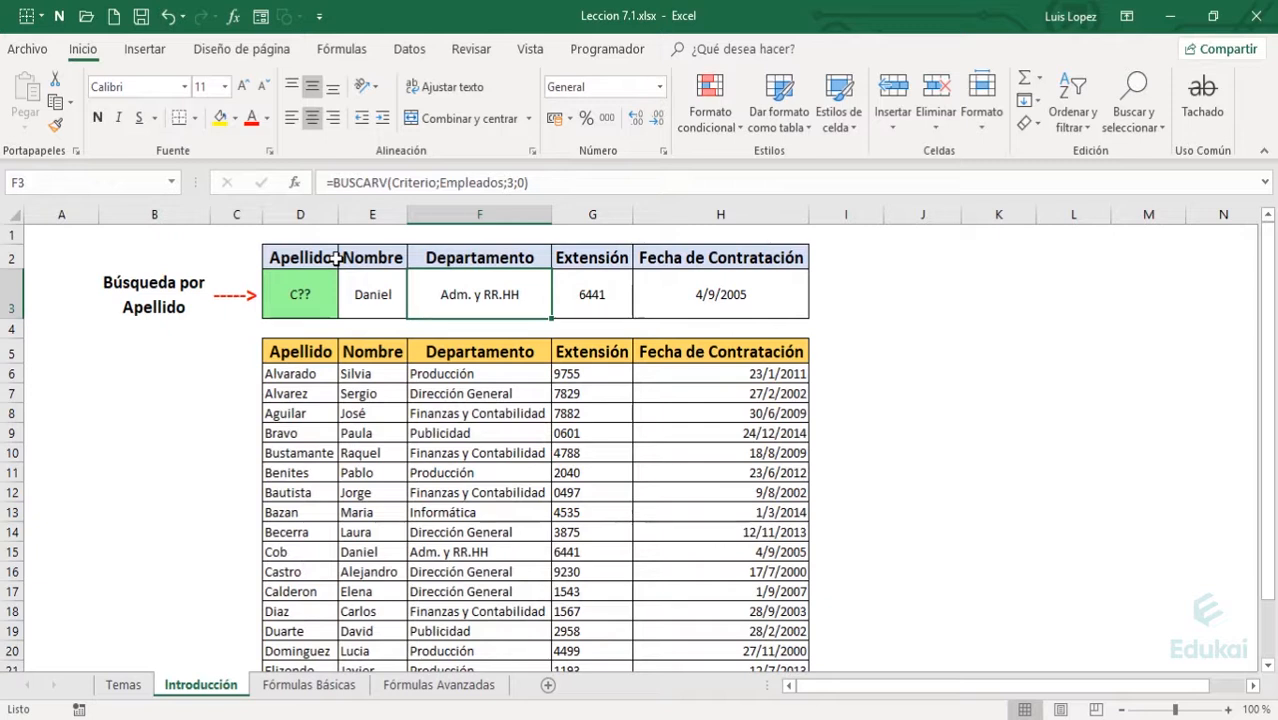
pyautogui.press('F2')
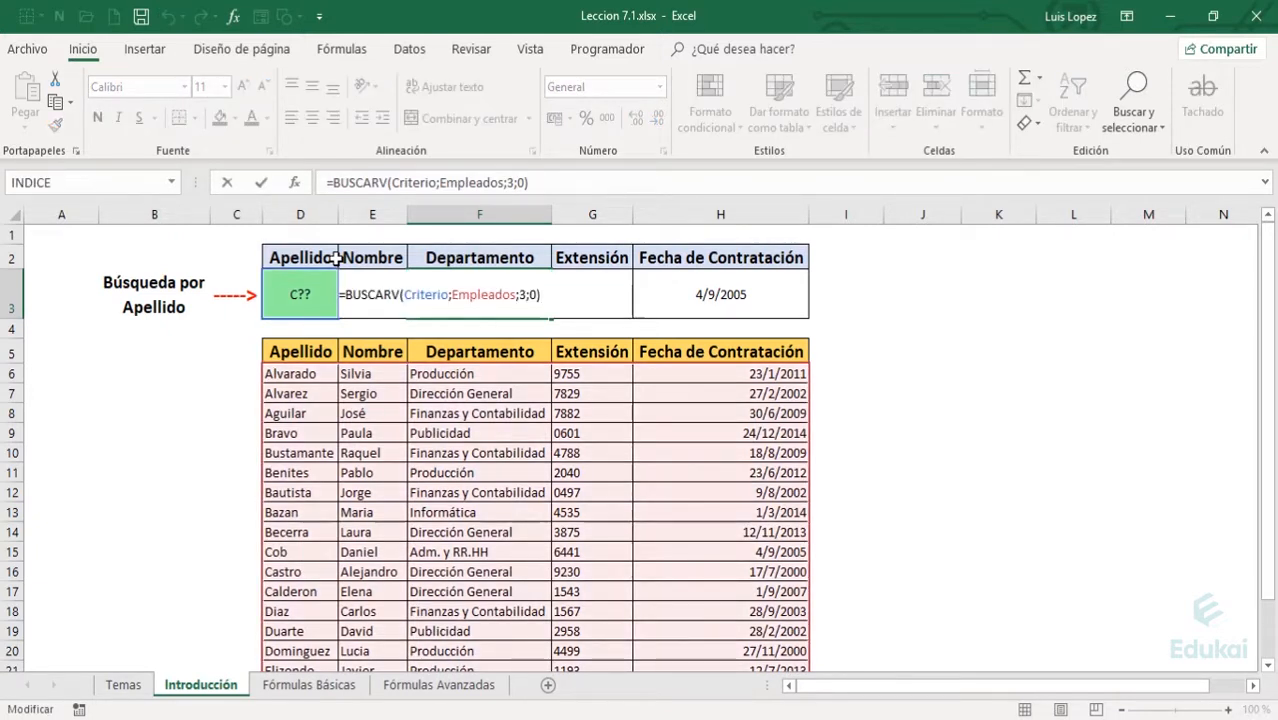
pyautogui.press('Left')
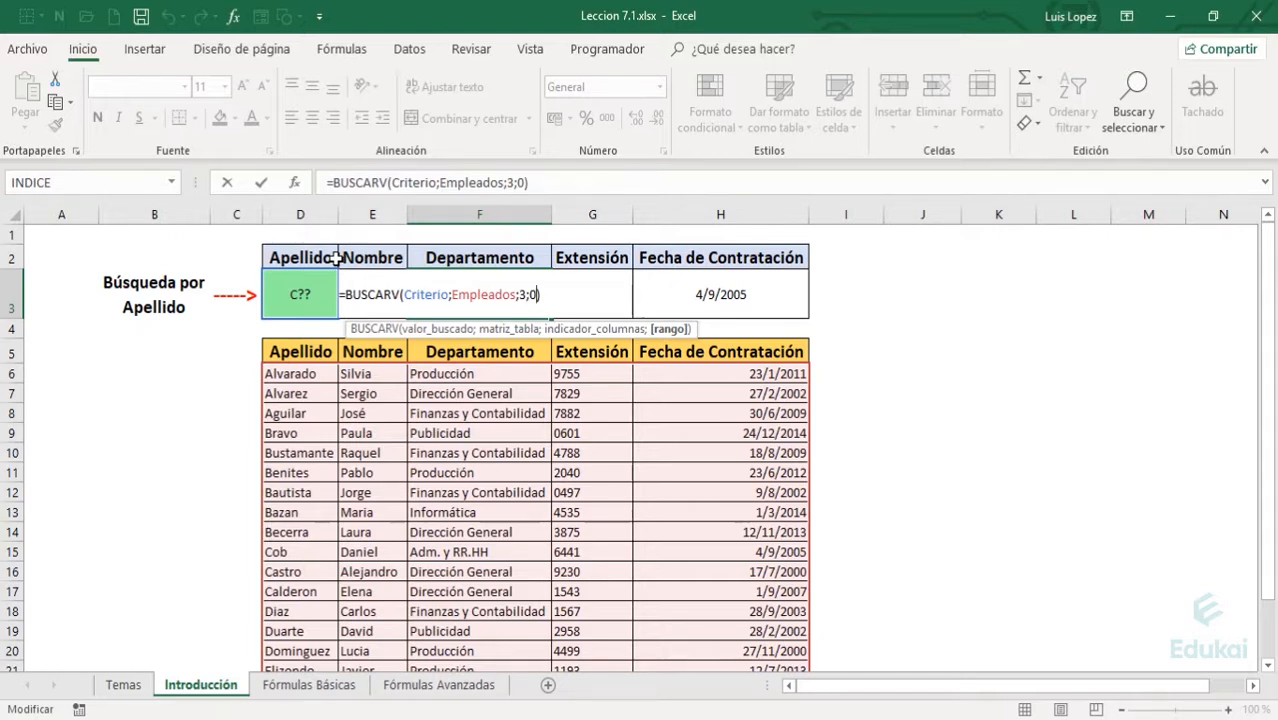
pyautogui.press('Return')
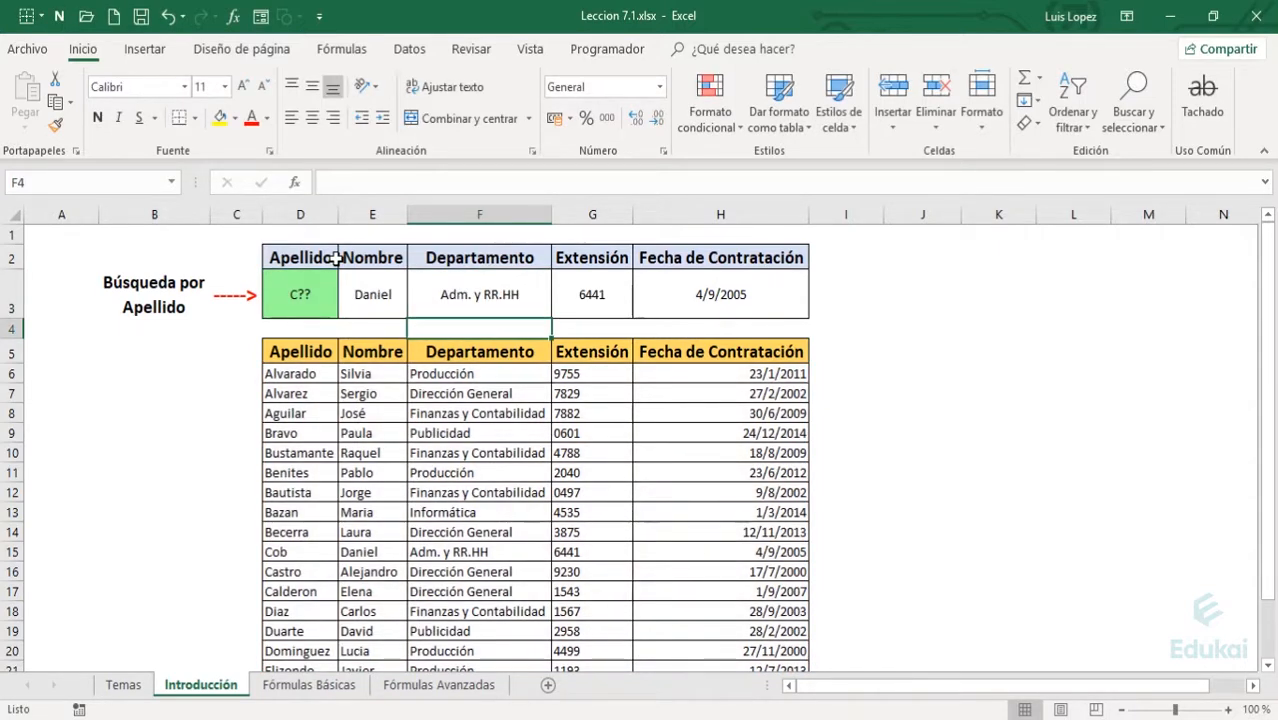
# - Switch to the Fórmulas Básicas sheet and examine the Ingresos (Bruto) and Tarifa cells of the BUSCARH section
pyautogui.hotkey('ctrl', 'pagedown')
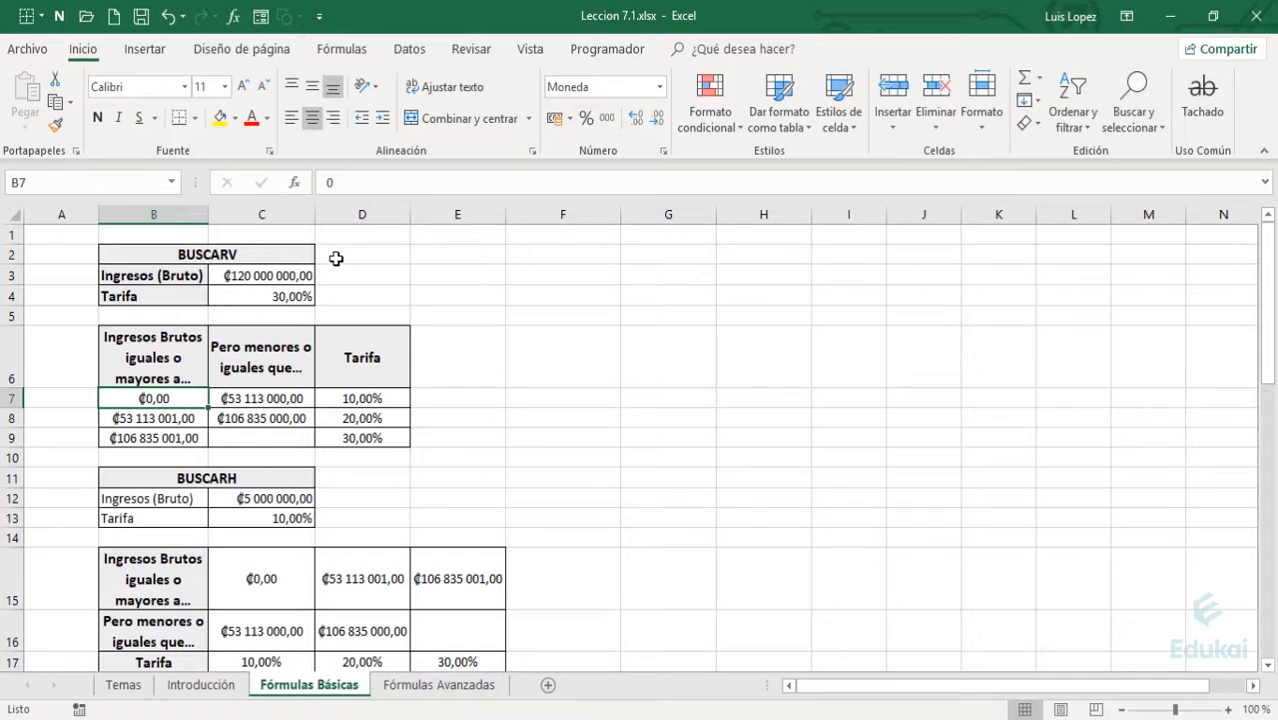
pyautogui.press('Down')
pyautogui.press('Down')
pyautogui.press('Down')
pyautogui.press('Down')
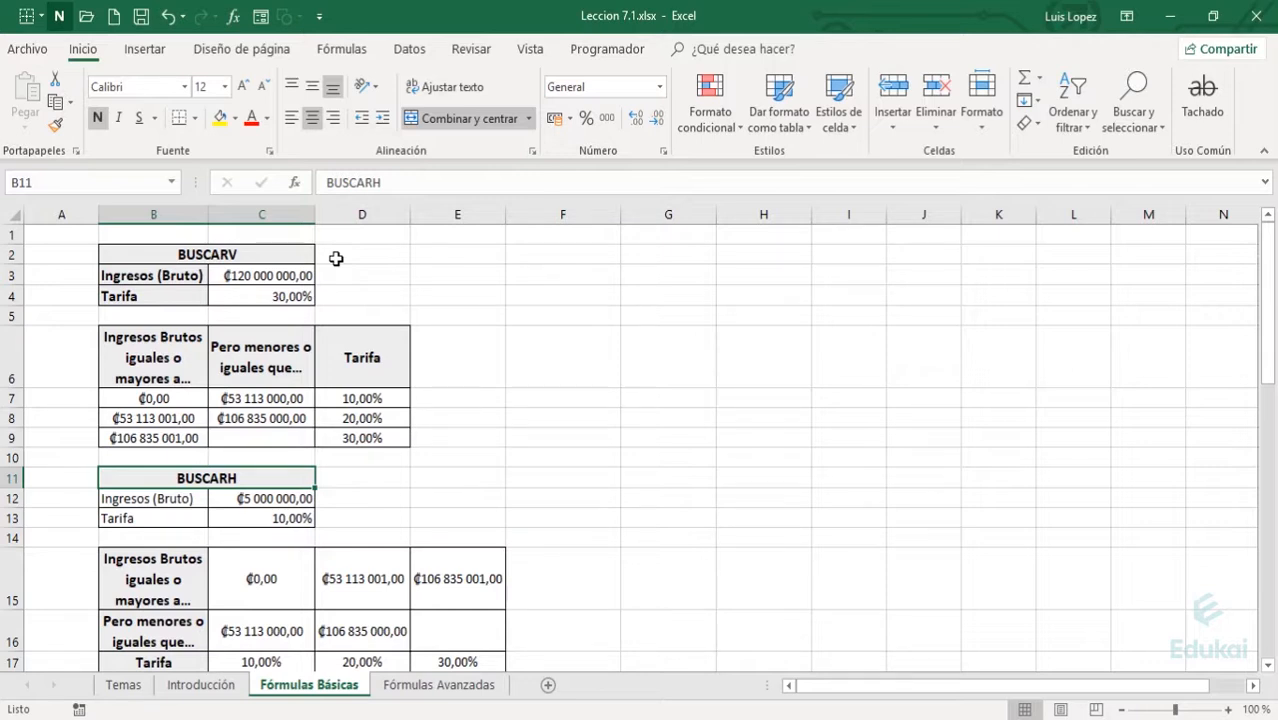
pyautogui.press('Down')
pyautogui.press('Down')
pyautogui.press('Right')
pyautogui.press('Down')
pyautogui.press('Down')
pyautogui.press('Up')
pyautogui.press('Up')
pyautogui.press('Up')
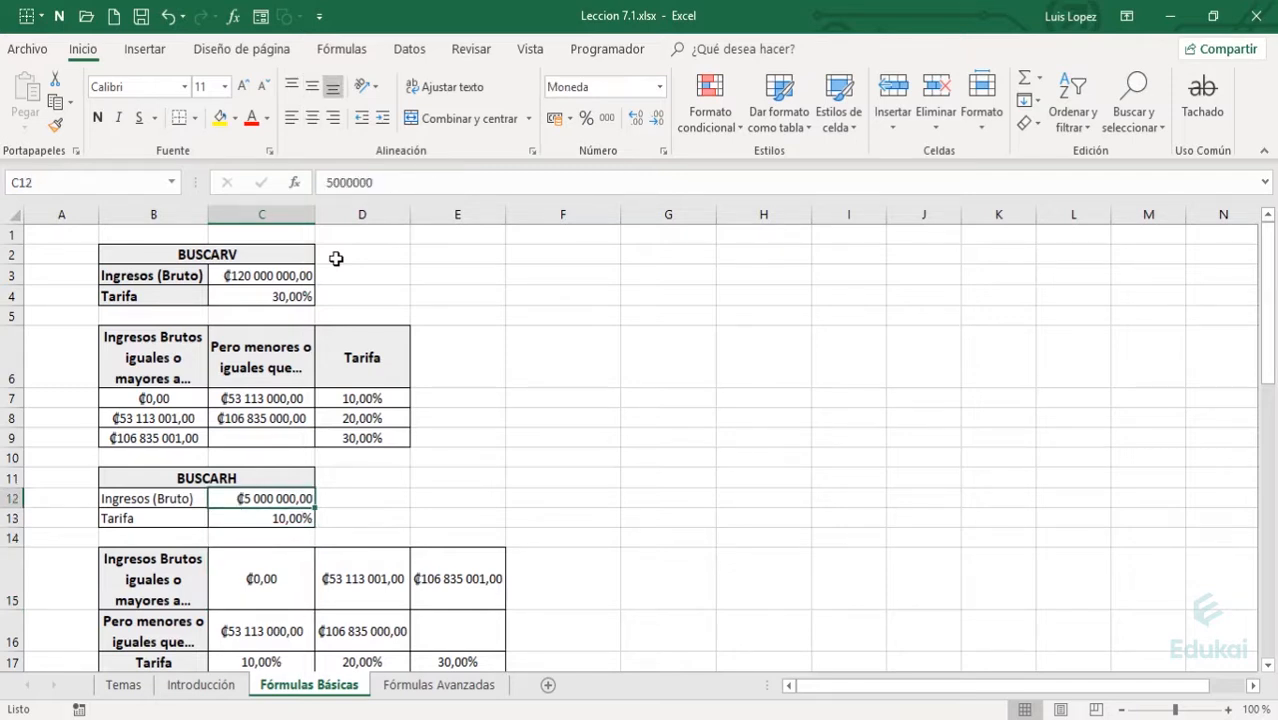
# - Select the horizontal lookup range C15:E17 of the BUSCARH table
pyautogui.press('Down')
pyautogui.press('Down')
pyautogui.press('Down')
pyautogui.press('Down')
pyautogui.press('Down')
pyautogui.press('Up')
pyautogui.press('Up')
pyautogui.hotkey('shift', 'Right')
pyautogui.hotkey('shift', 'Right')
pyautogui.hotkey('shift', 'Down')
pyautogui.hotkey('shift', 'Down')
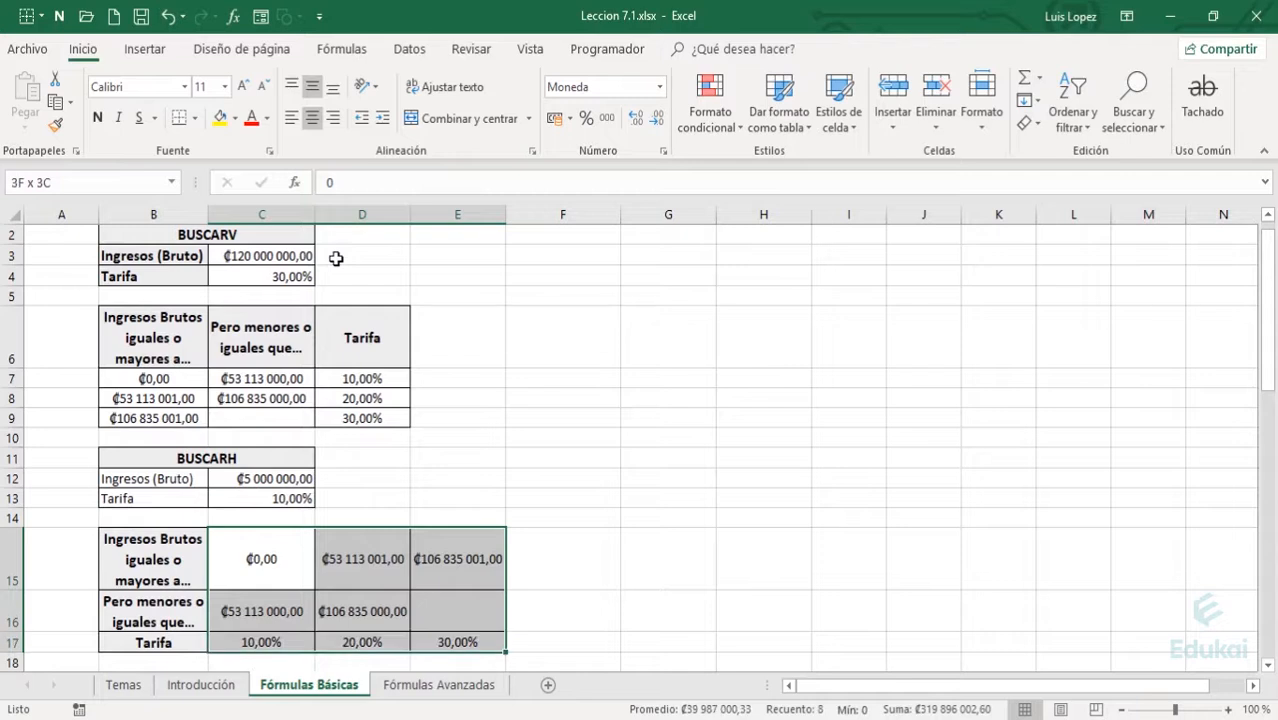
# - Examine the lower income limits across row 15 of the BUSCARH table
pyautogui.press('Up')
pyautogui.press('Down')
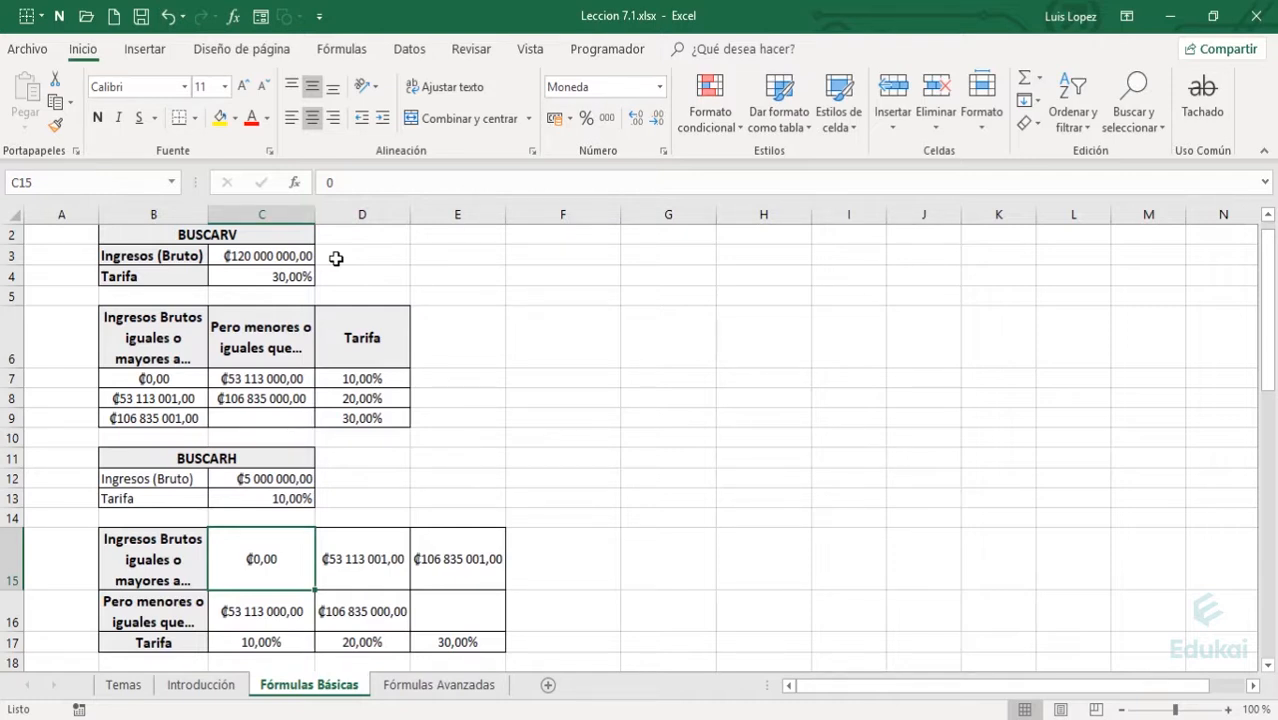
pyautogui.press('Right')
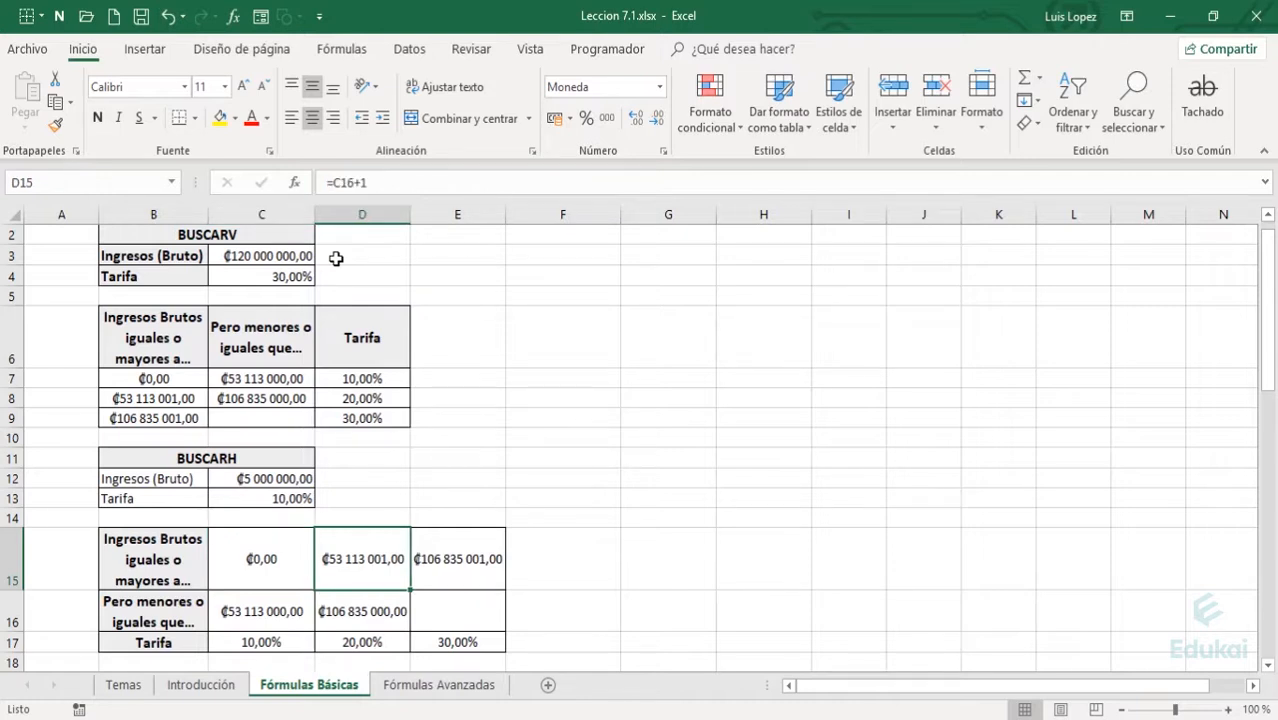
pyautogui.press('Right')
pyautogui.press('Left')
pyautogui.press('Left')
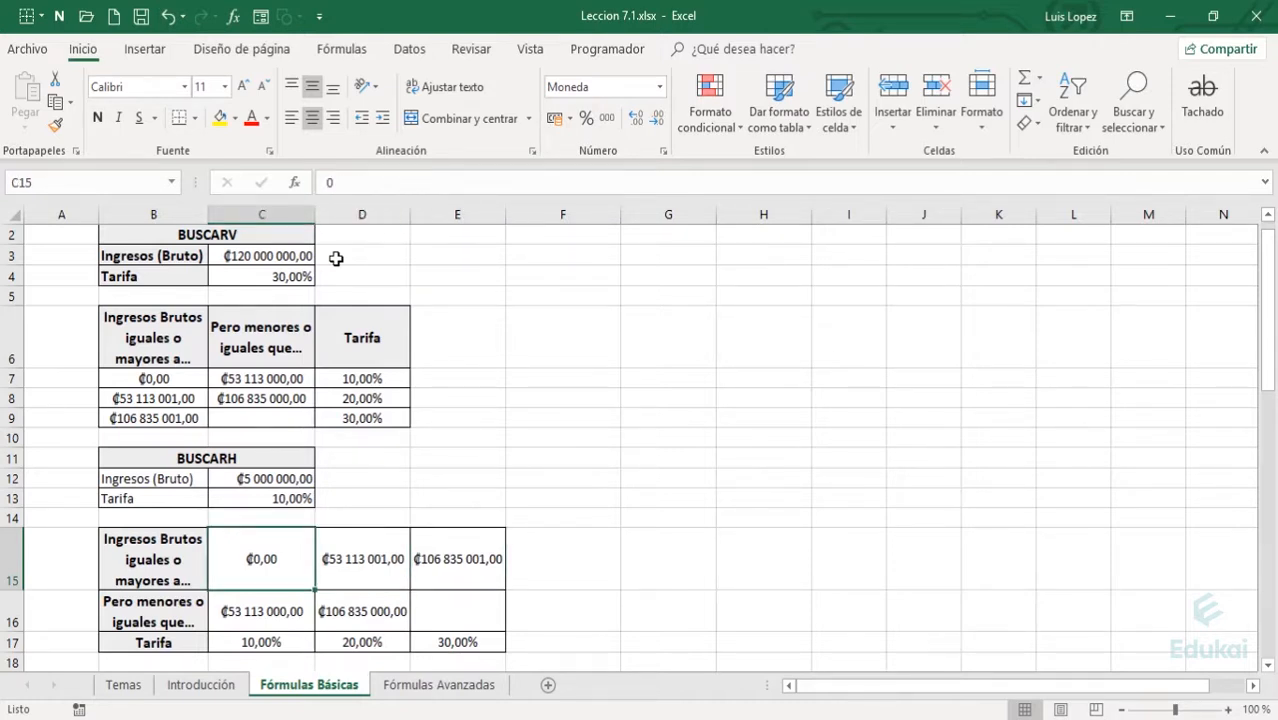
pyautogui.press('Right')
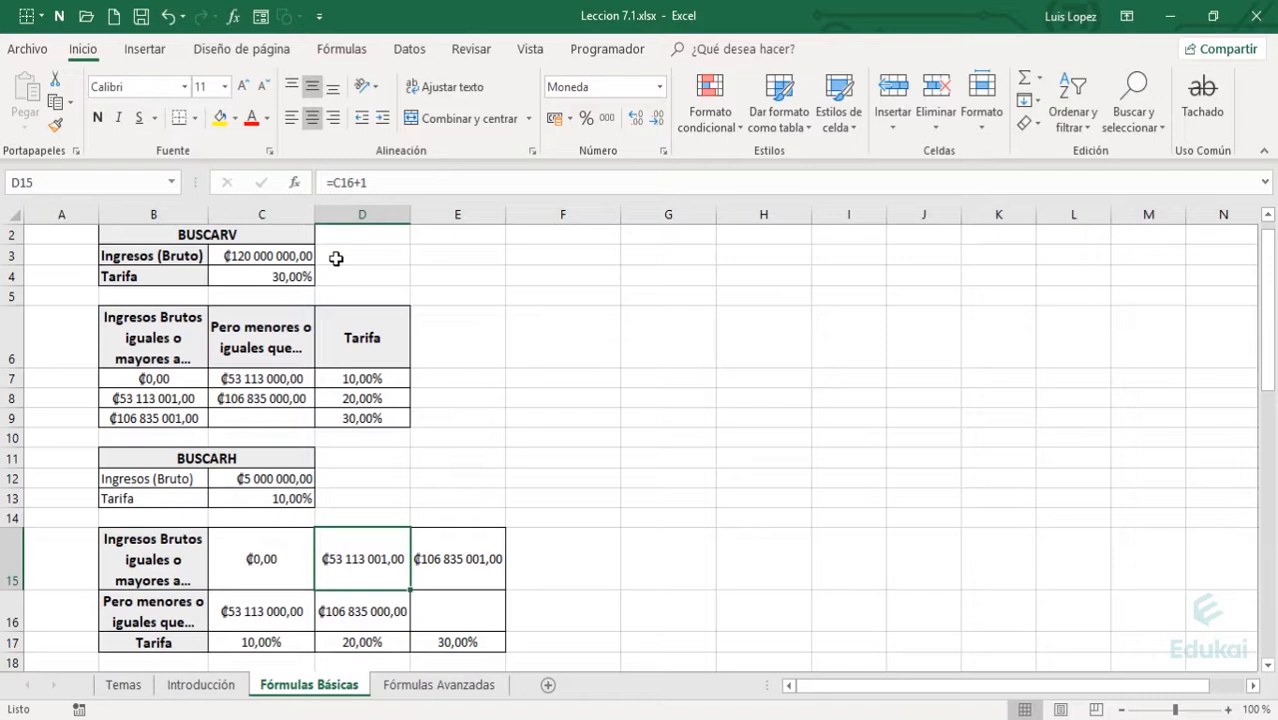
pyautogui.press('Left')
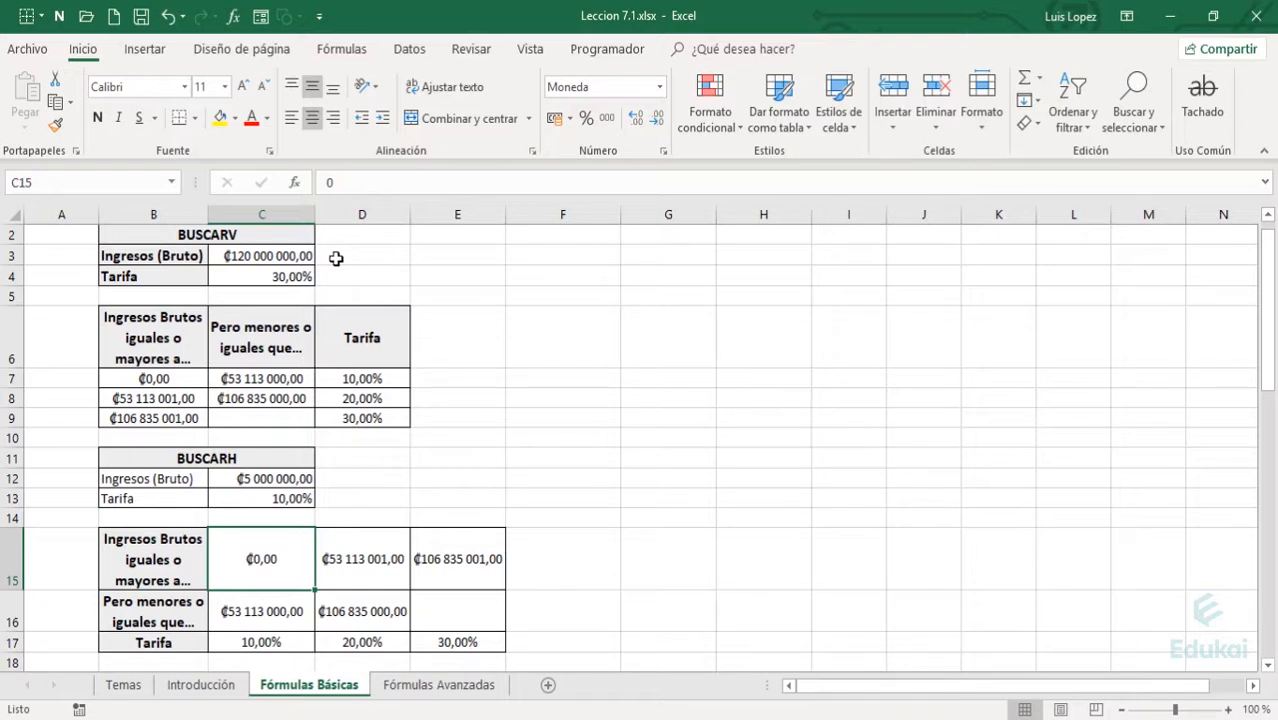
# - Check the Tarifa row starting at C17 and the BUSCARH formula in C13
pyautogui.press('Down')
pyautogui.press('Down')
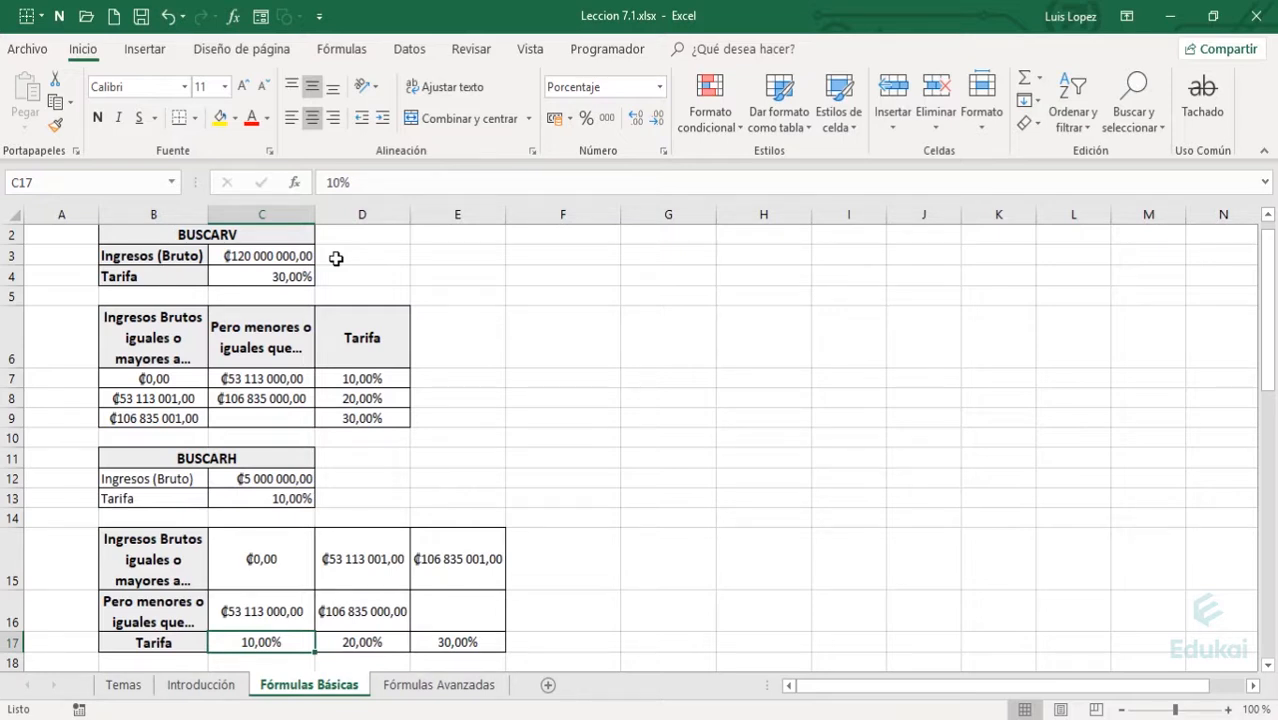
pyautogui.press('Up')
pyautogui.press('Up')
pyautogui.press('Up')
pyautogui.press('Up')
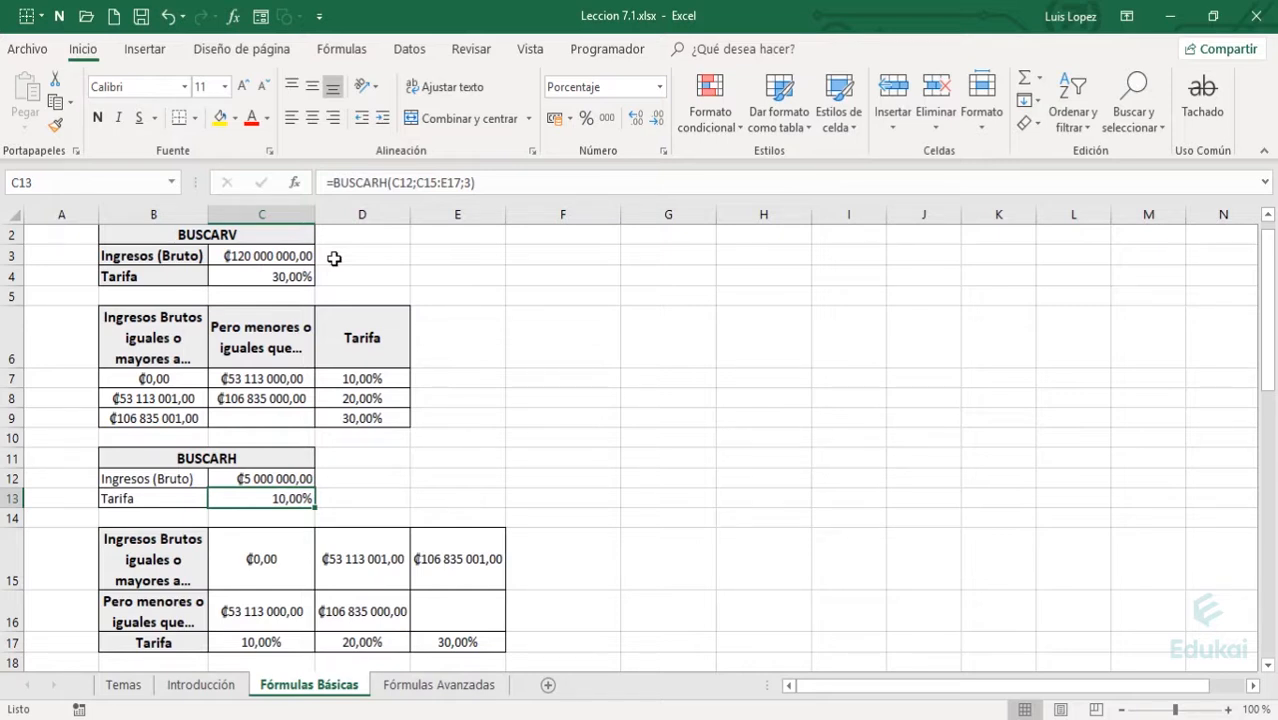
# - Review the BUSCARV section from the first column of its rate table up to the heading in B2
pyautogui.press('Left')
pyautogui.press('Up')
pyautogui.press('Up')
pyautogui.press('Up')
pyautogui.press('Up')
pyautogui.press('Up')
pyautogui.press('Up')
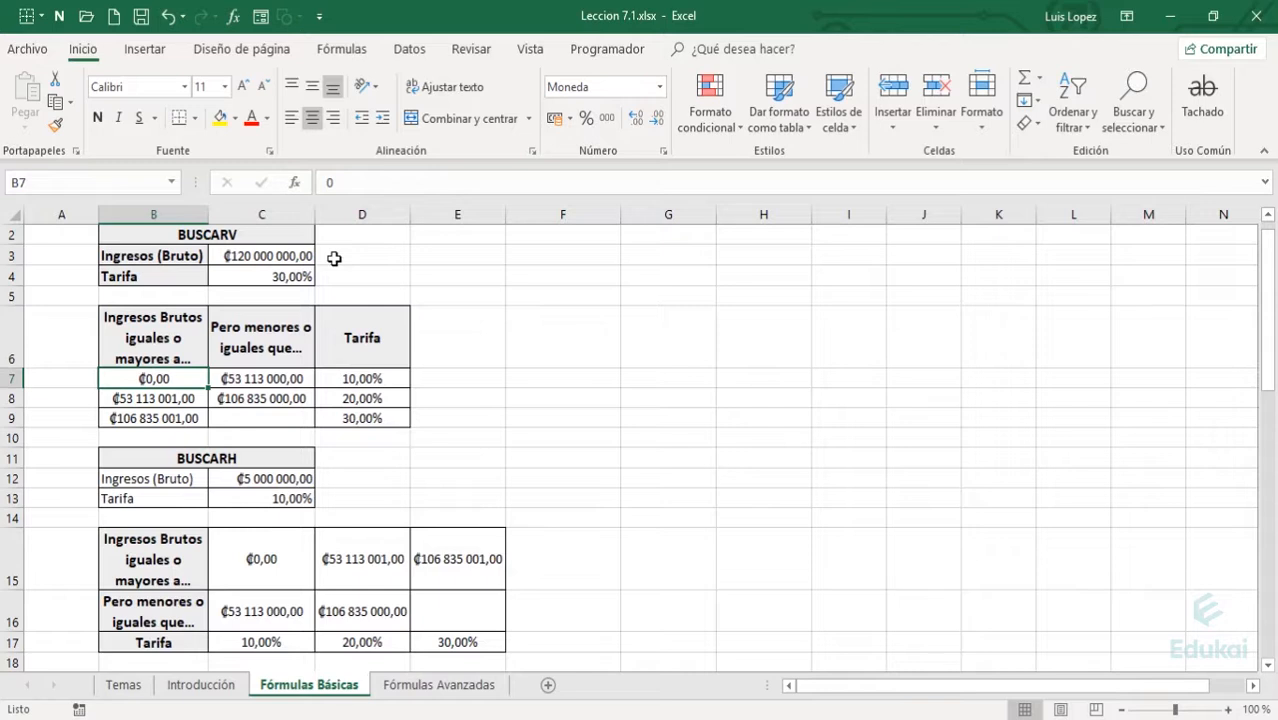
pyautogui.press('Up')
pyautogui.press('Up')
pyautogui.press('Up')
pyautogui.press('Up')
pyautogui.press('Up')
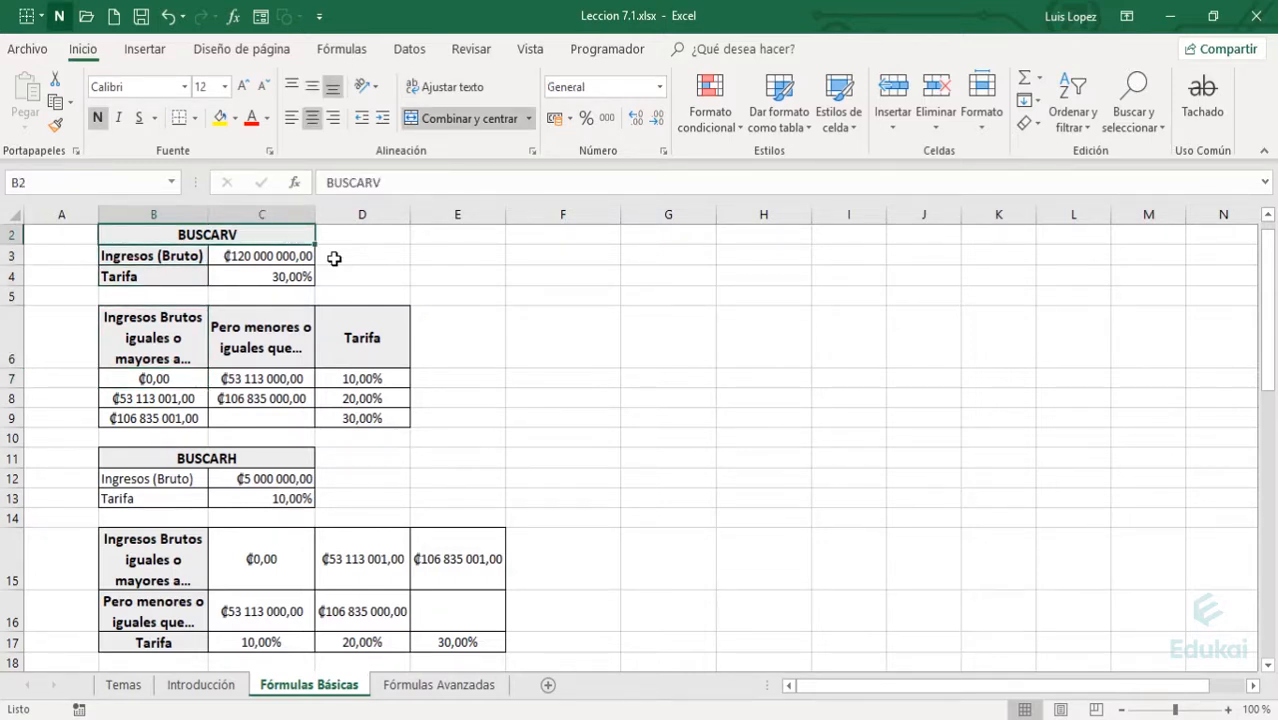
# - Examine the lower income limits down column B of the BUSCARV rate table, including B7 and B8
pyautogui.press('Down')
pyautogui.press('Down')
pyautogui.press('Down')
pyautogui.press('Down')
pyautogui.press('Down')
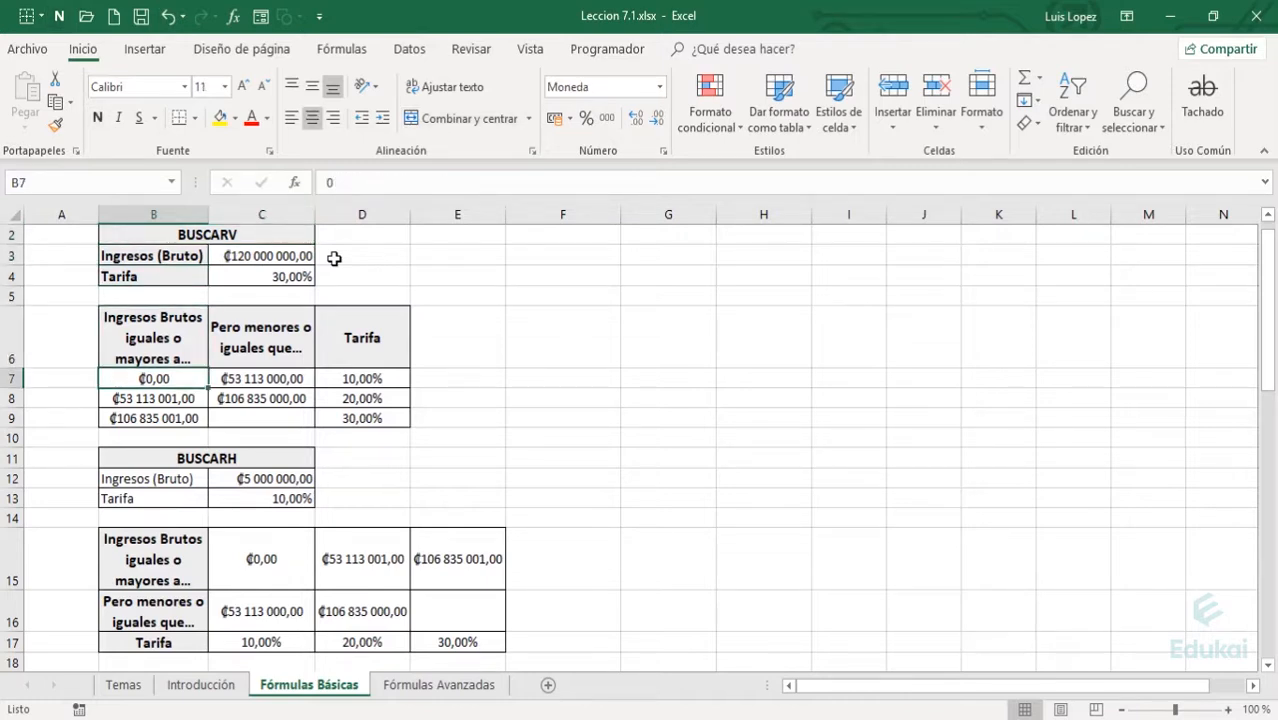
pyautogui.press('Down')
pyautogui.press('Down')
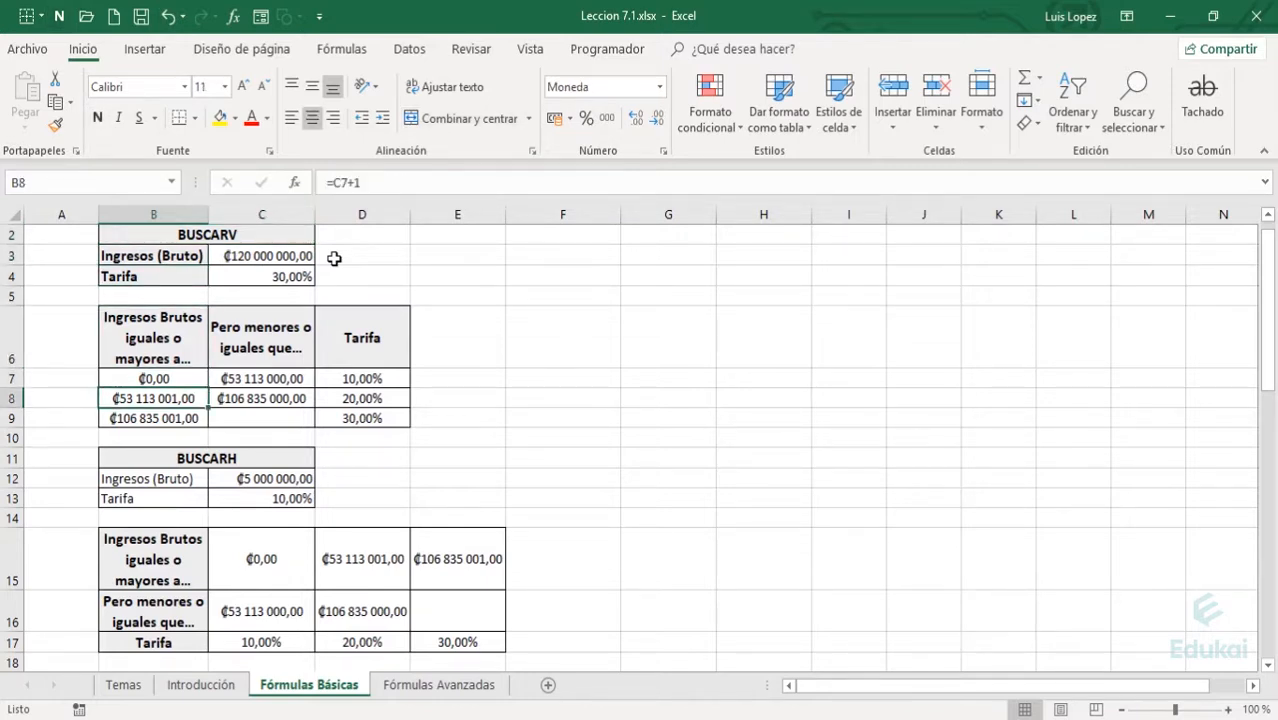
# - Review the BUSCARH section from the end of the BUSCARV table down to the first lower limit in C15
pyautogui.press('Down')
pyautogui.press('Down')
pyautogui.press('Down')
pyautogui.press('Down')
pyautogui.press('Down')
pyautogui.press('Down')
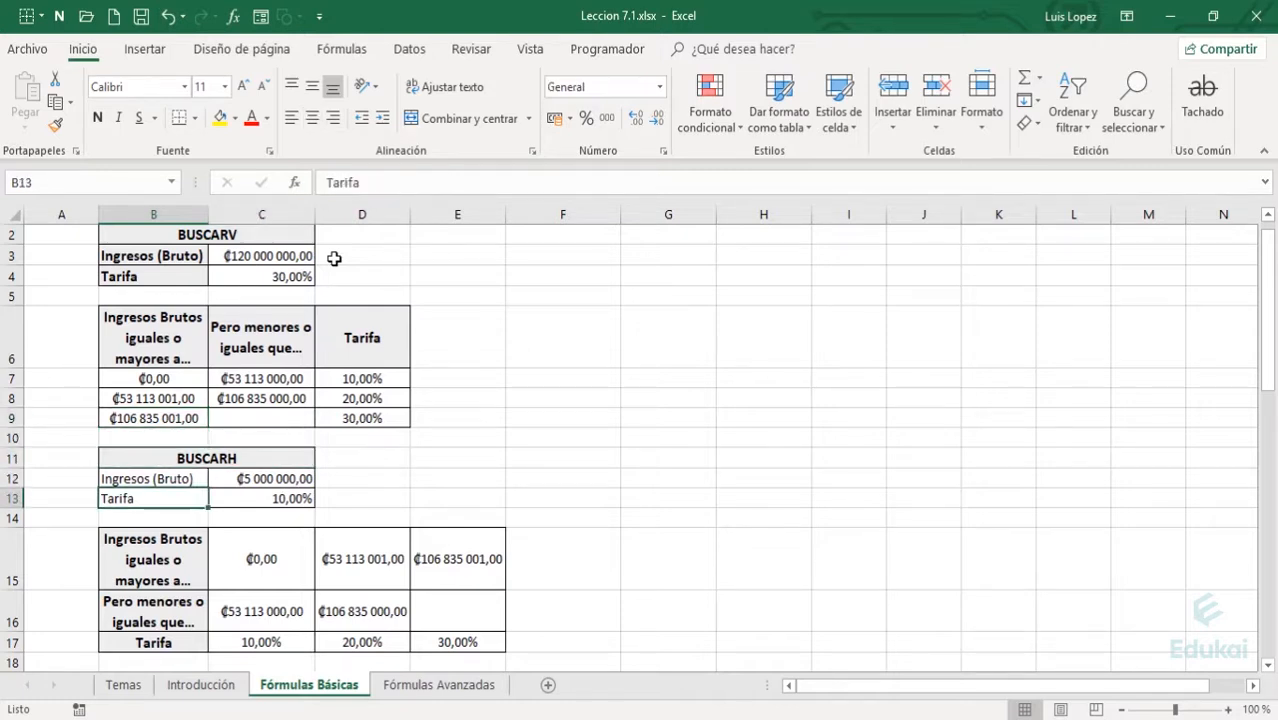
pyautogui.press('Up')
pyautogui.press('Up')
pyautogui.press('Up')
pyautogui.press('Up')
pyautogui.press('Right')
pyautogui.press('Left')
pyautogui.press('Down')
pyautogui.press('Down')
pyautogui.press('Down')
pyautogui.press('Down')
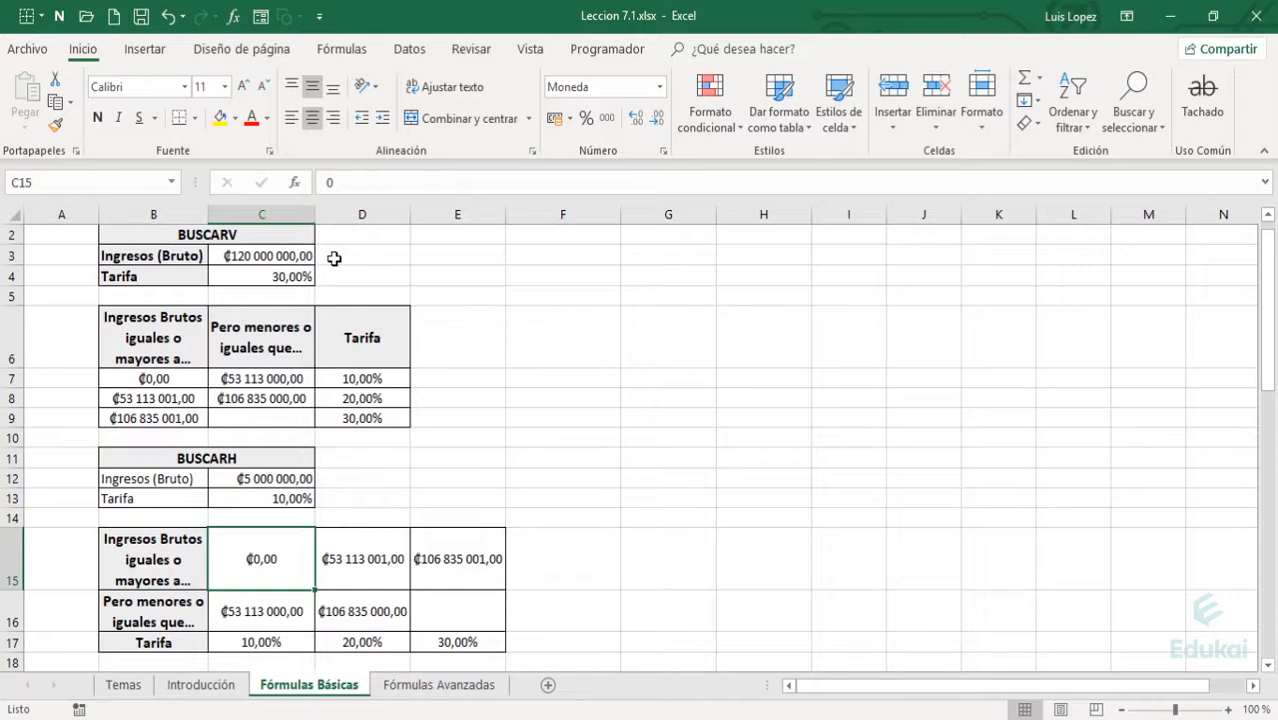
# - Examine how the lower income limits run across C15, D15 and E15 of the BUSCARH table
pyautogui.press('Right')
pyautogui.press('Right')
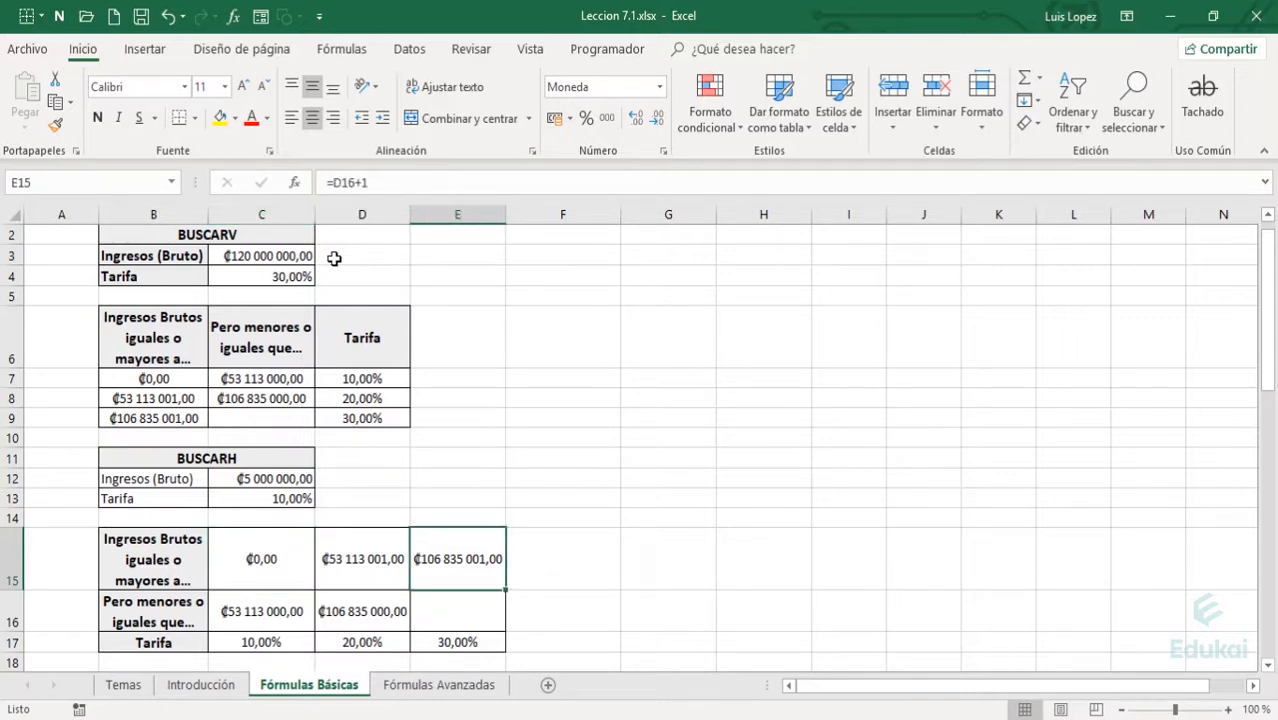
pyautogui.press('Left')
pyautogui.press('Left')
pyautogui.press('Right')
pyautogui.press('Right')
pyautogui.press('Left')
pyautogui.press('Left')
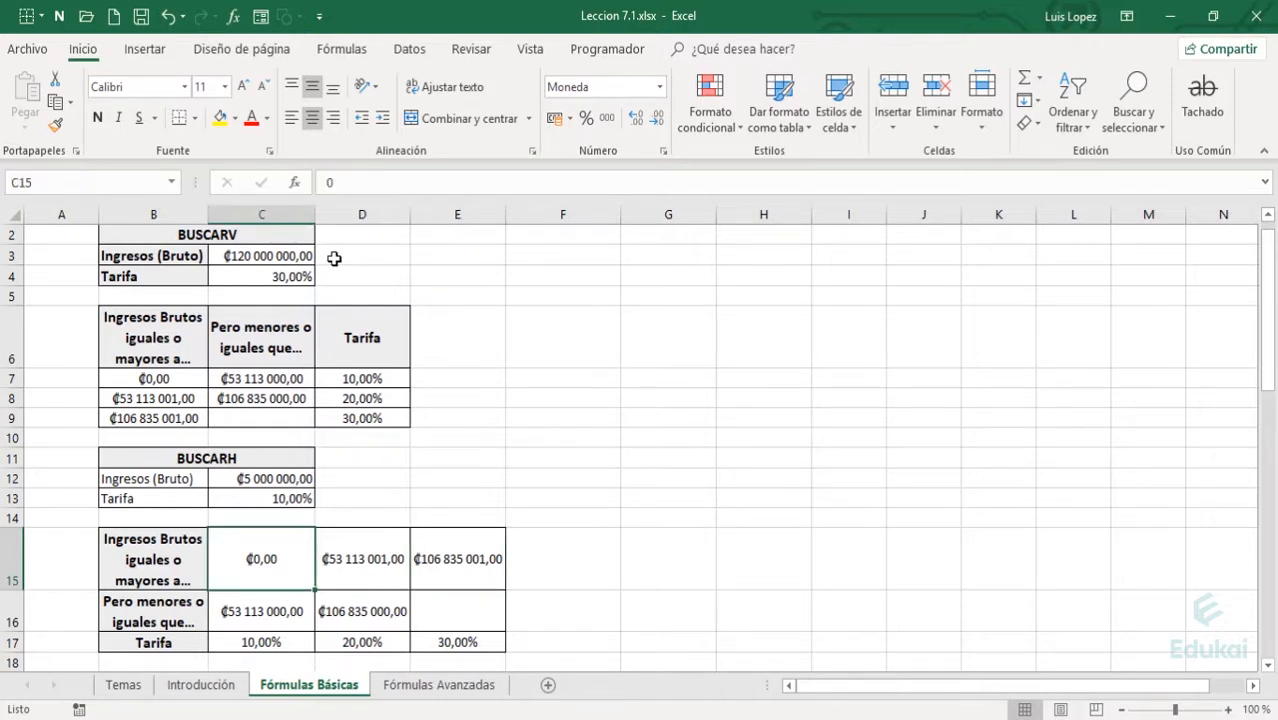
pyautogui.press('Right')
pyautogui.press('Right')
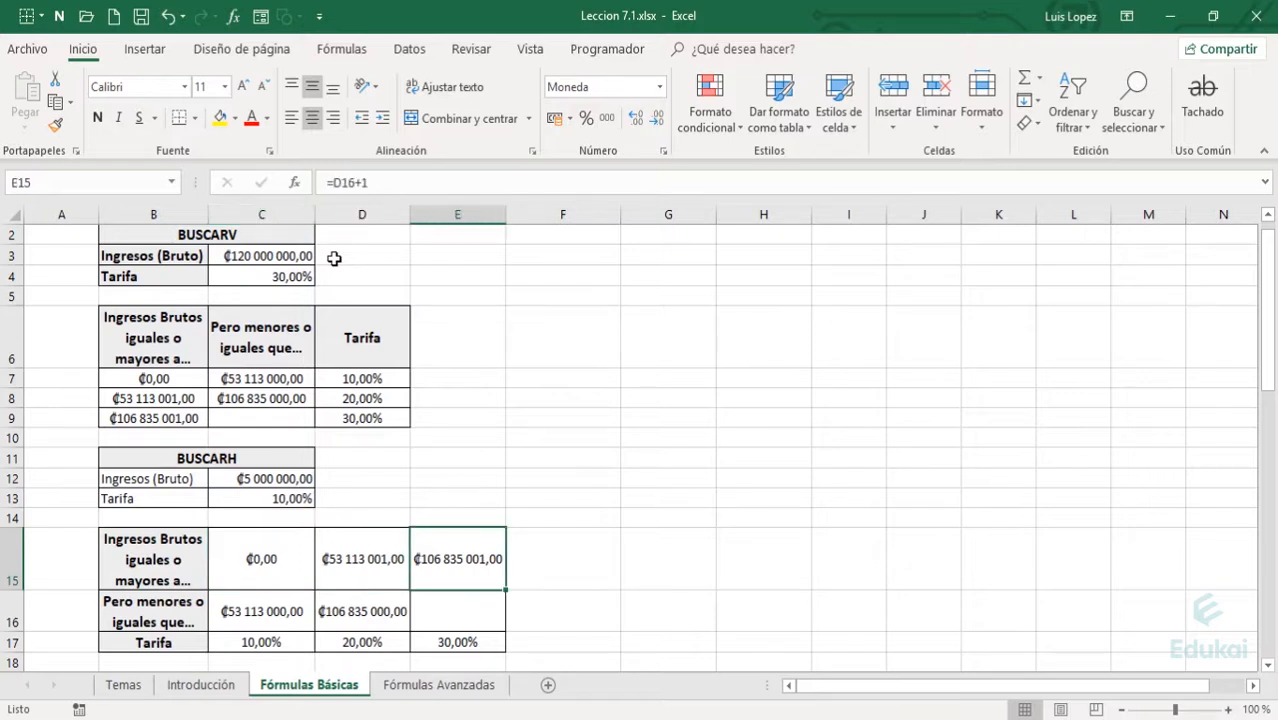
pyautogui.press('Left')
pyautogui.press('Left')
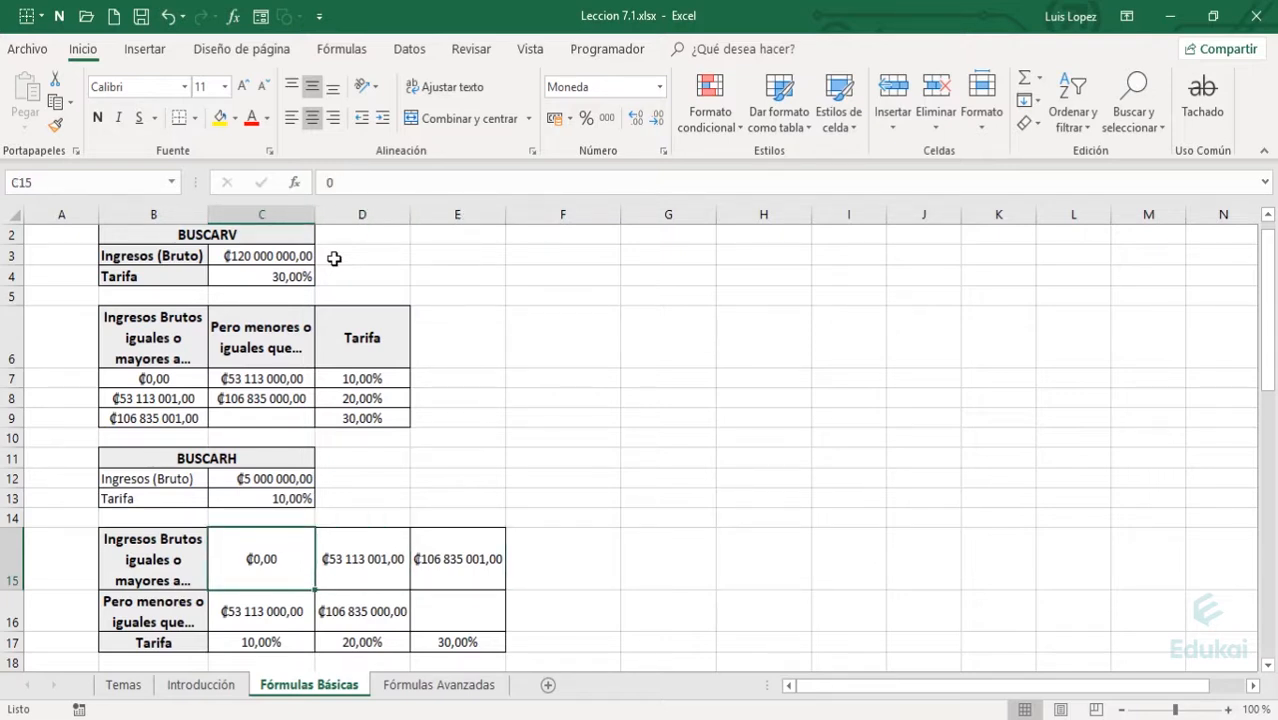
# - Inspect the match options for the ordenado argument of the BUSCARH formula in C13, leaving the formula without that argument
pyautogui.press('Up')
pyautogui.press('Up')
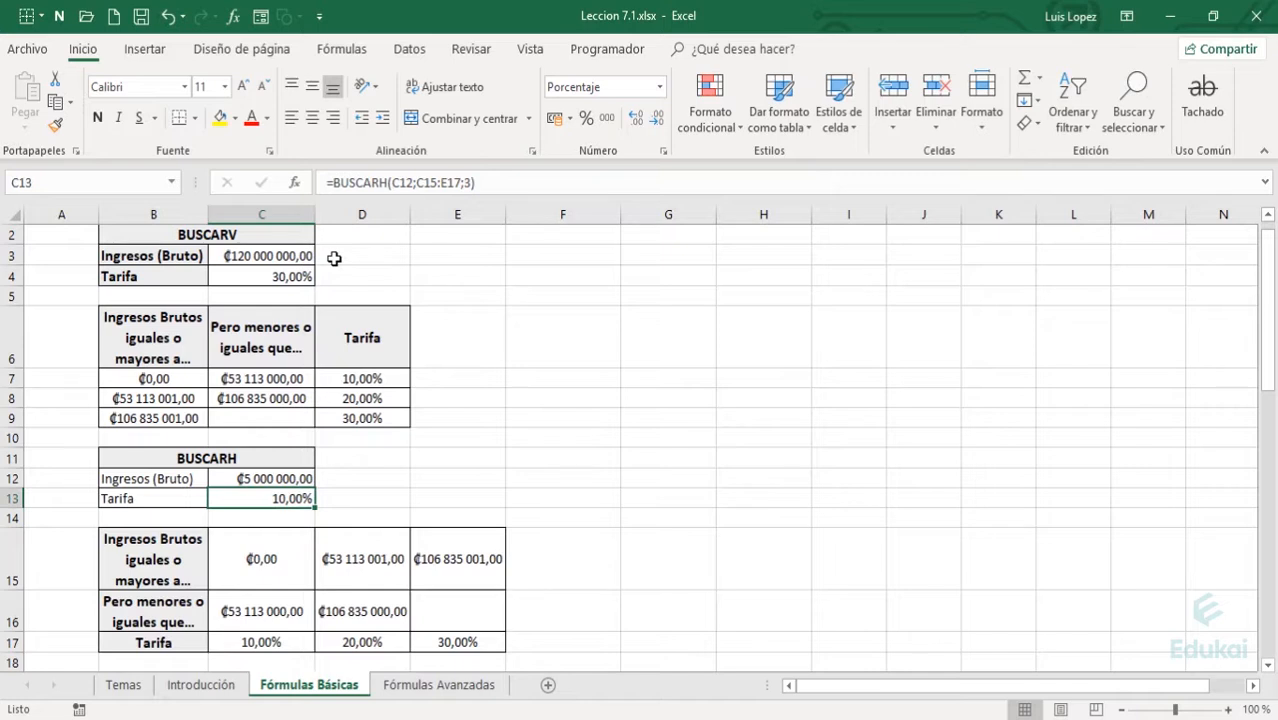
pyautogui.press('F2')
pyautogui.press('Left')
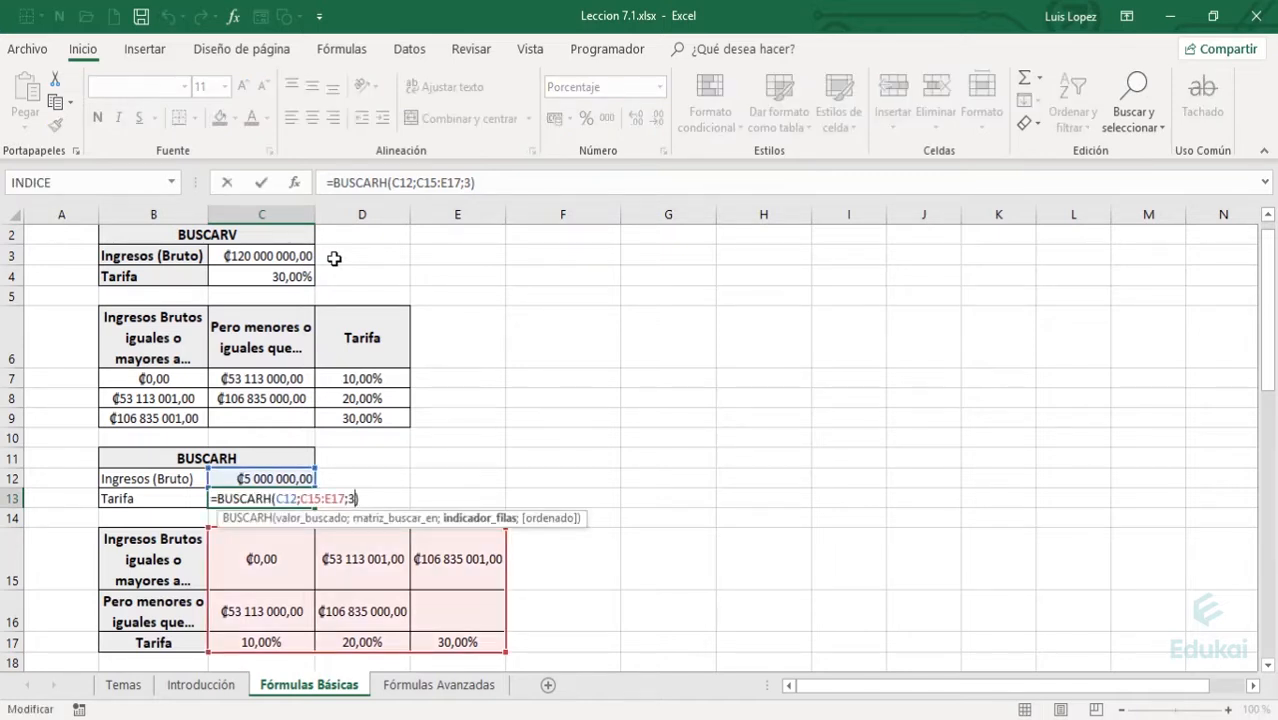
pyautogui.press('Left')
pyautogui.press('Right')
pyautogui.write(';')
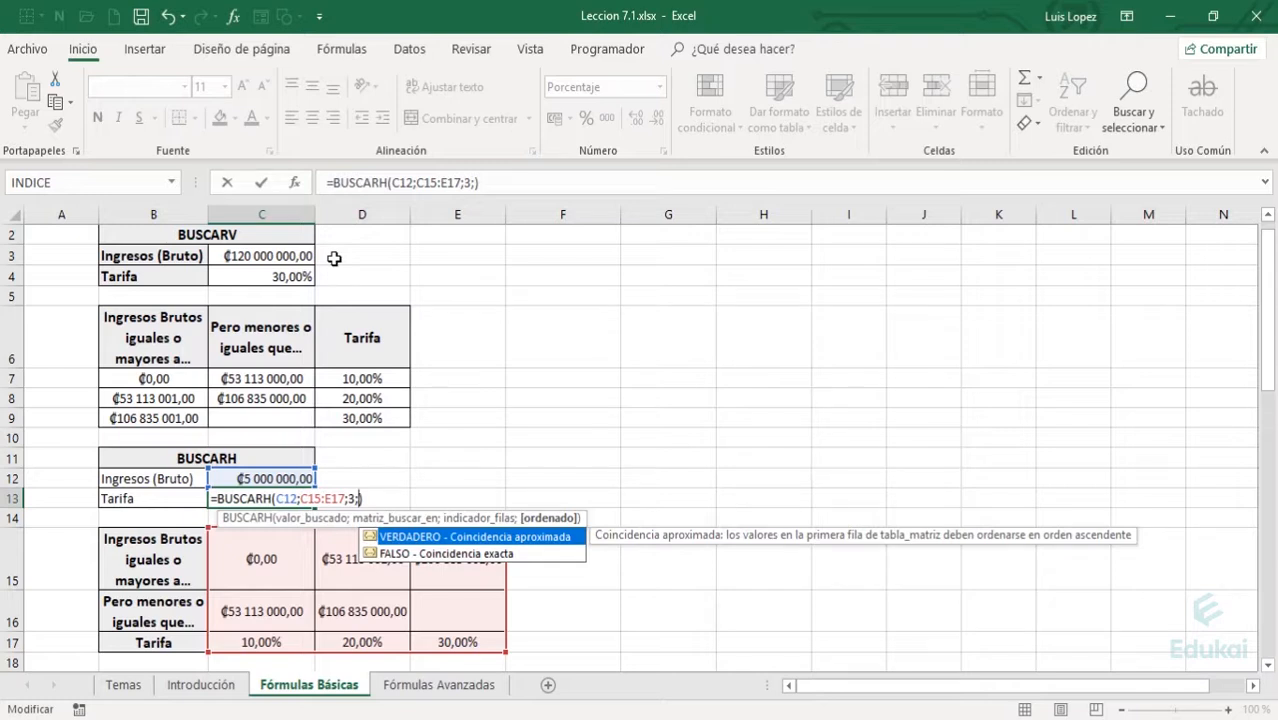
pyautogui.press('BackSpace')
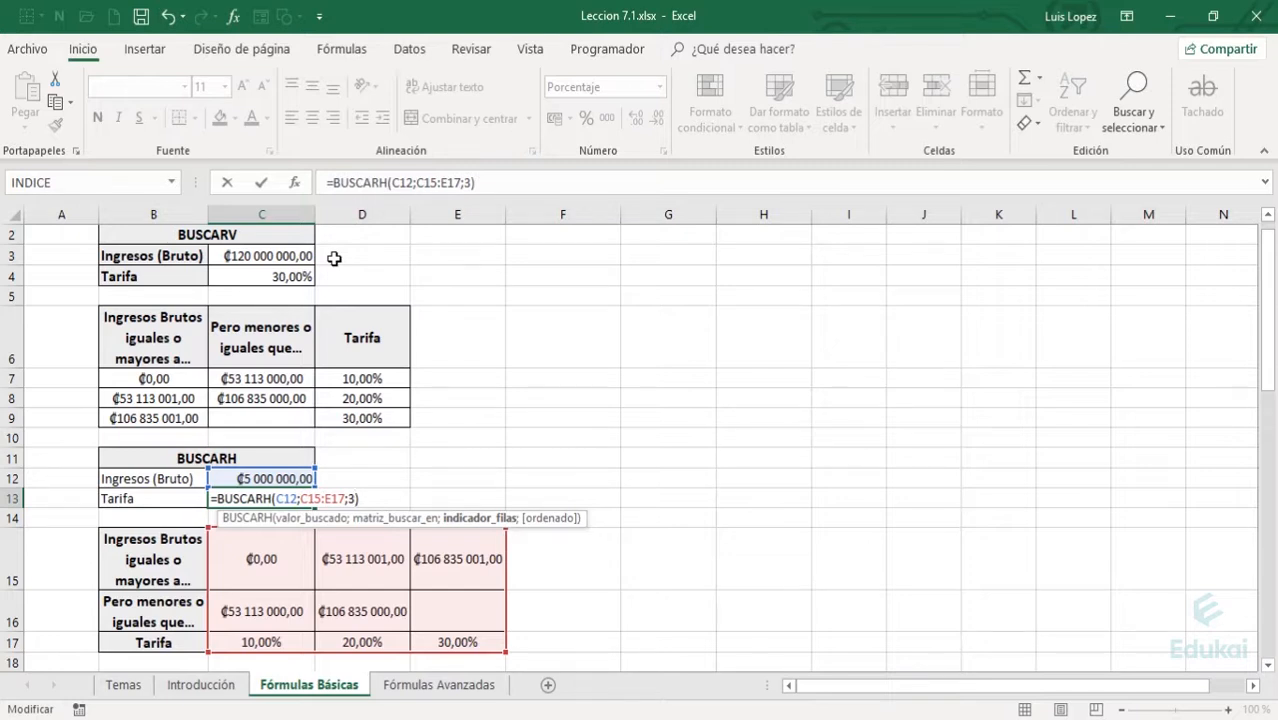
pyautogui.press('Return')
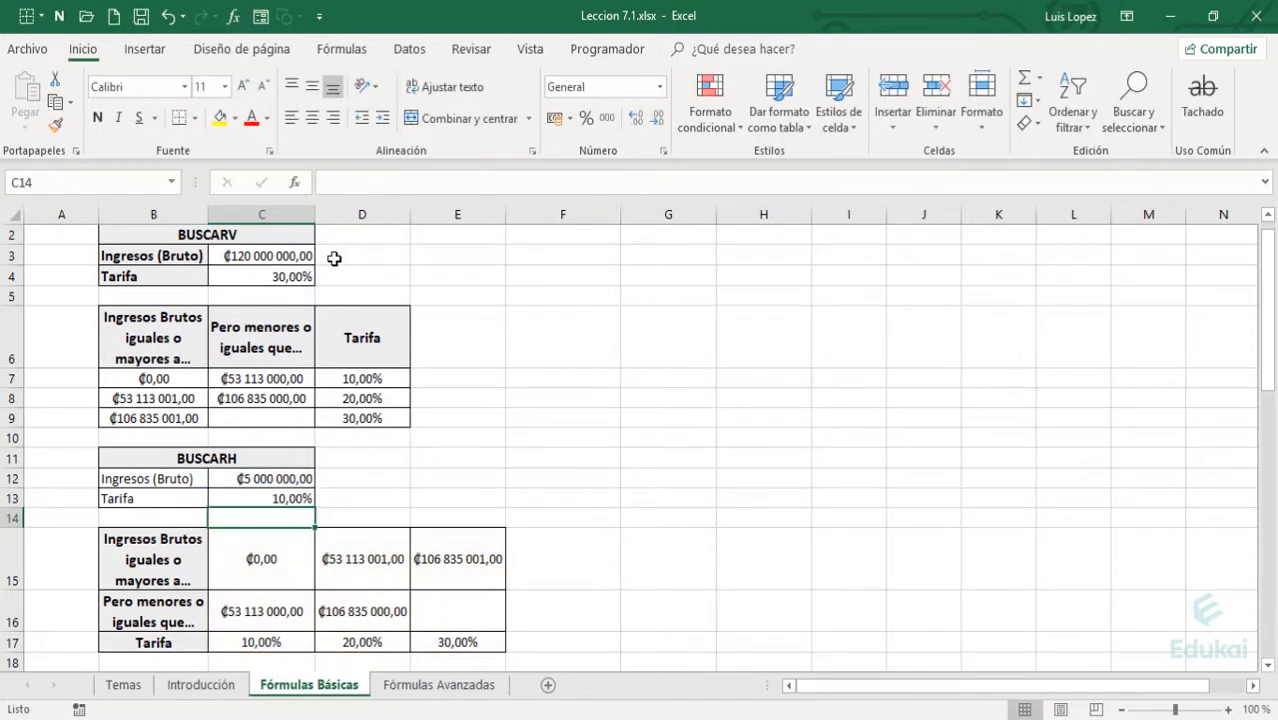
# - Compare the gross income in C12 with the first lower limit in C15 of the BUSCARH table
pyautogui.press('Down')
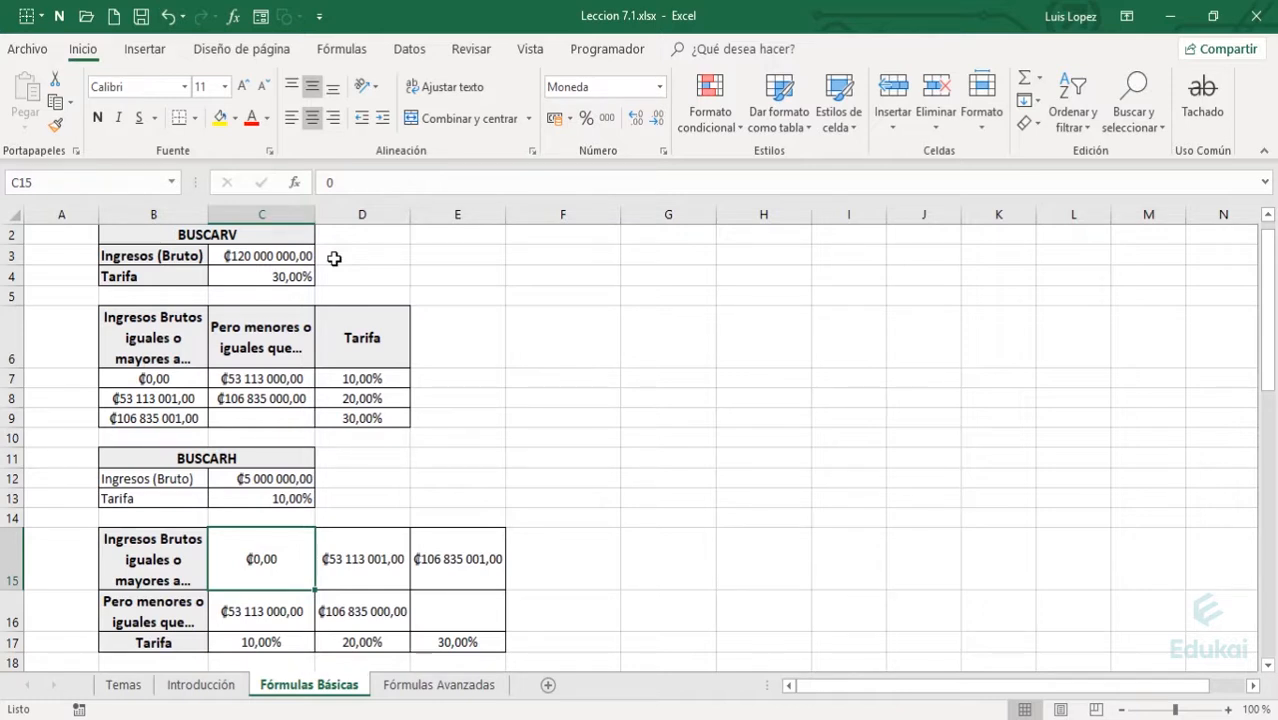
pyautogui.press('Up')
pyautogui.press('Up')
pyautogui.press('Up')
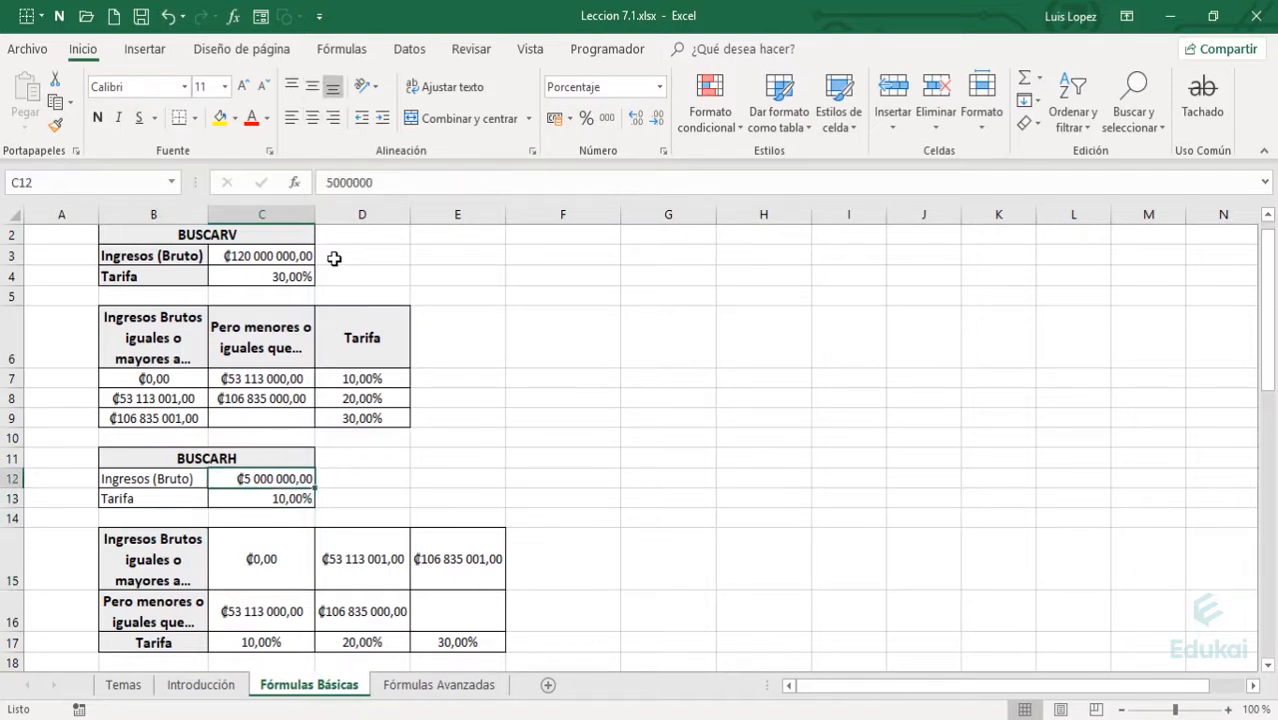
pyautogui.press('Down')
pyautogui.press('Down')
pyautogui.press('Up')
pyautogui.press('Up')
pyautogui.press('Down')
pyautogui.press('Down')
pyautogui.press('Down')
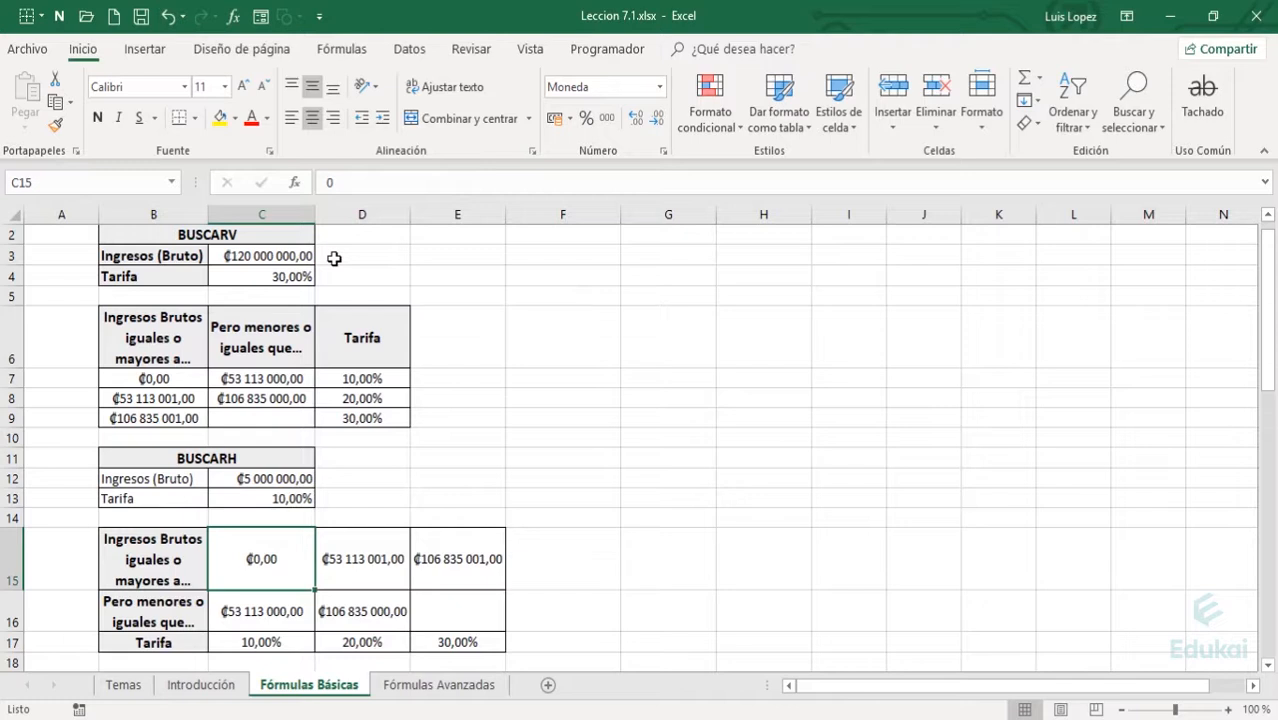
# - Return to the BUSCARV section and check the gross income in C3
pyautogui.press('Up')
pyautogui.press('Up')
pyautogui.press('Up')
pyautogui.press('Up')
pyautogui.press('Up')
pyautogui.press('Up')
pyautogui.press('Up')
pyautogui.press('Up')
pyautogui.press('Up')
pyautogui.press('Up')
pyautogui.press('Up')
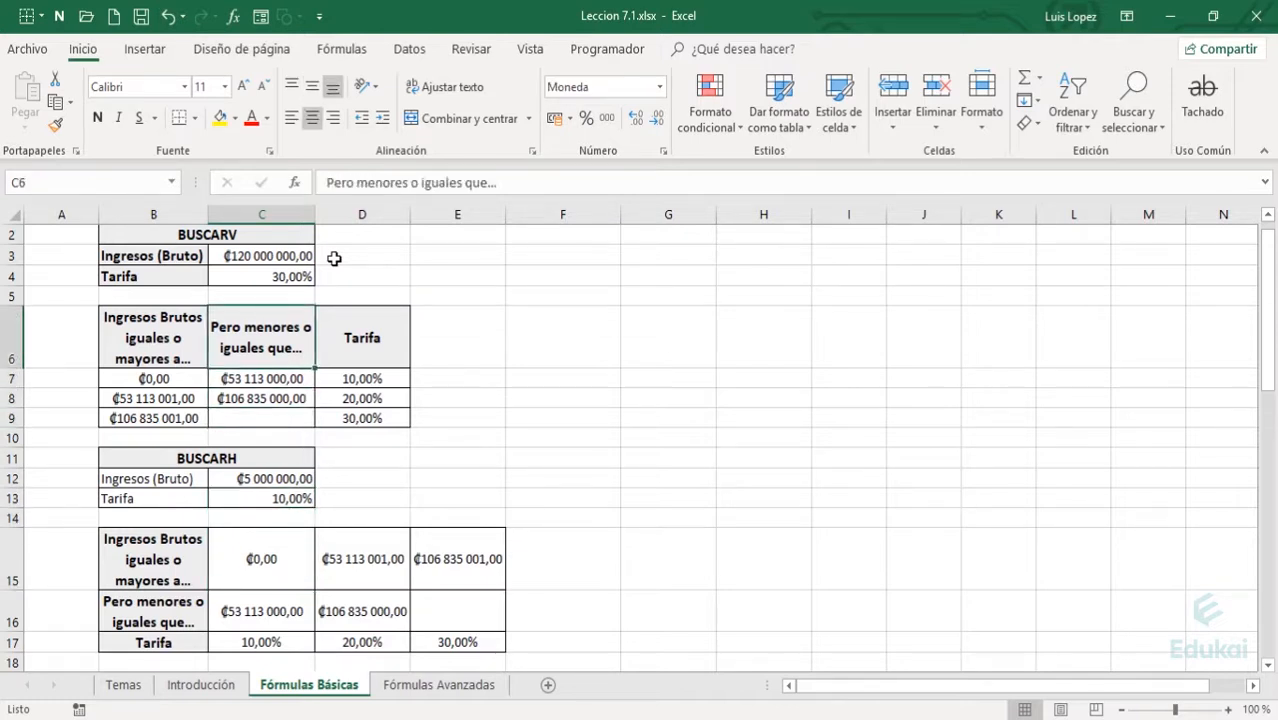
pyautogui.press('Up')
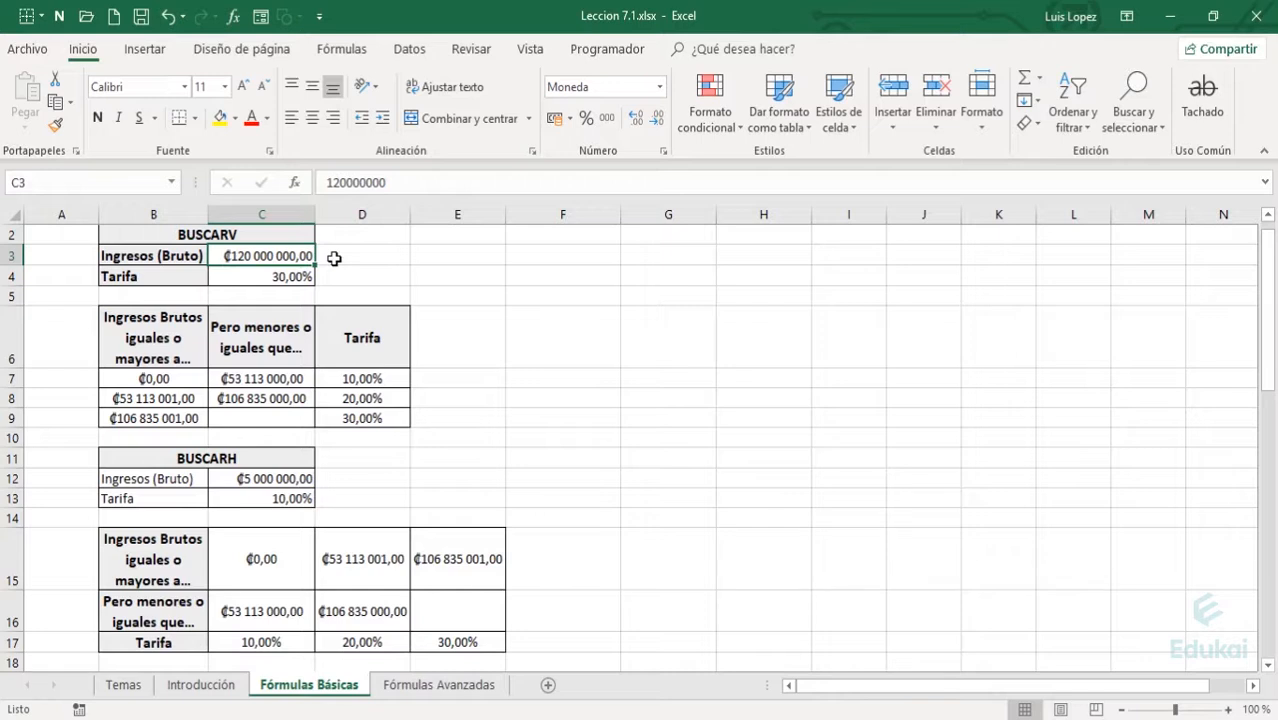
# - Follow the lower income limits down column B of the BUSCARV table to the last one in B9
pyautogui.press('Down')
pyautogui.press('Down')
pyautogui.press('Down')
pyautogui.press('Down')
pyautogui.press('Left')
pyautogui.press('Down')
pyautogui.press('Down')
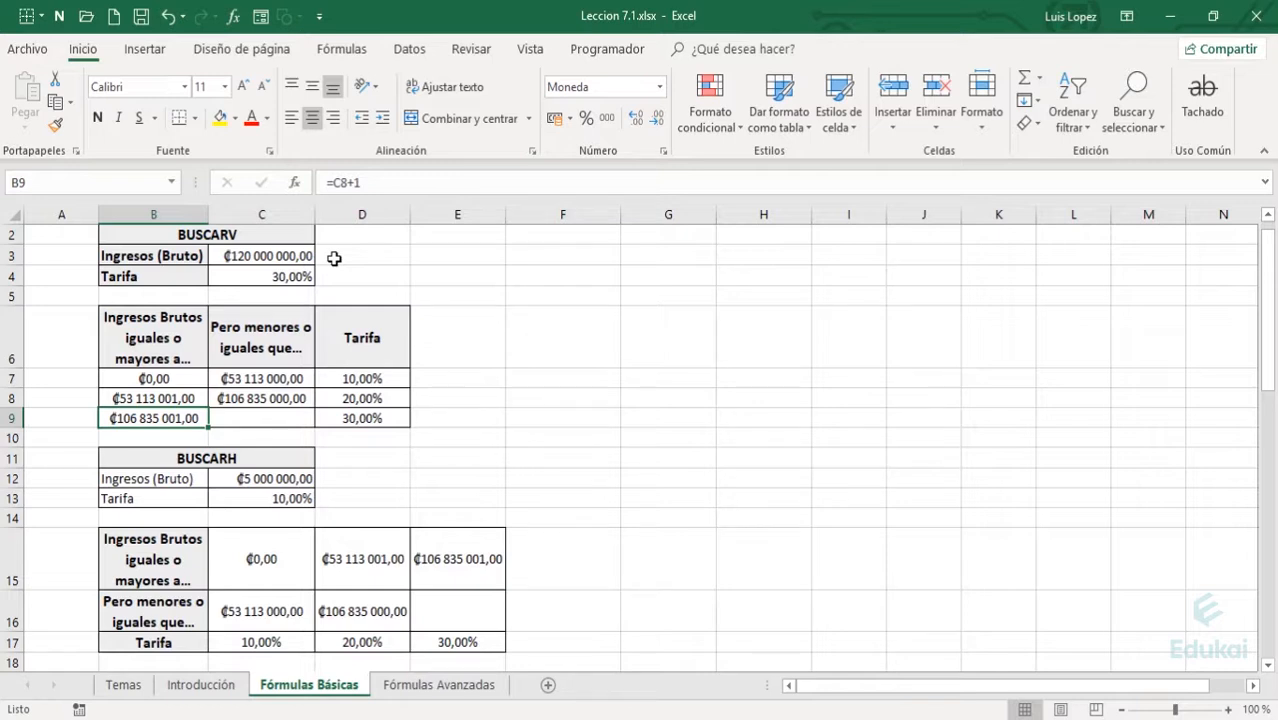
pyautogui.press('Down')
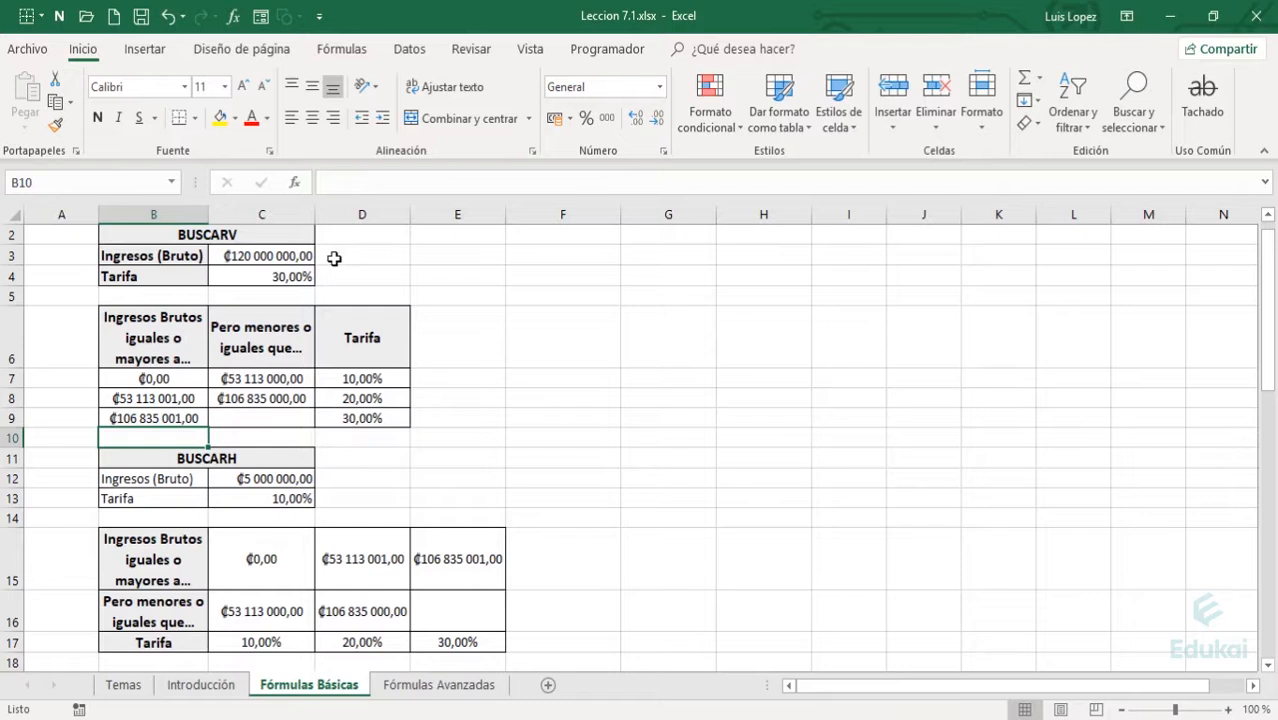
pyautogui.press('Up')
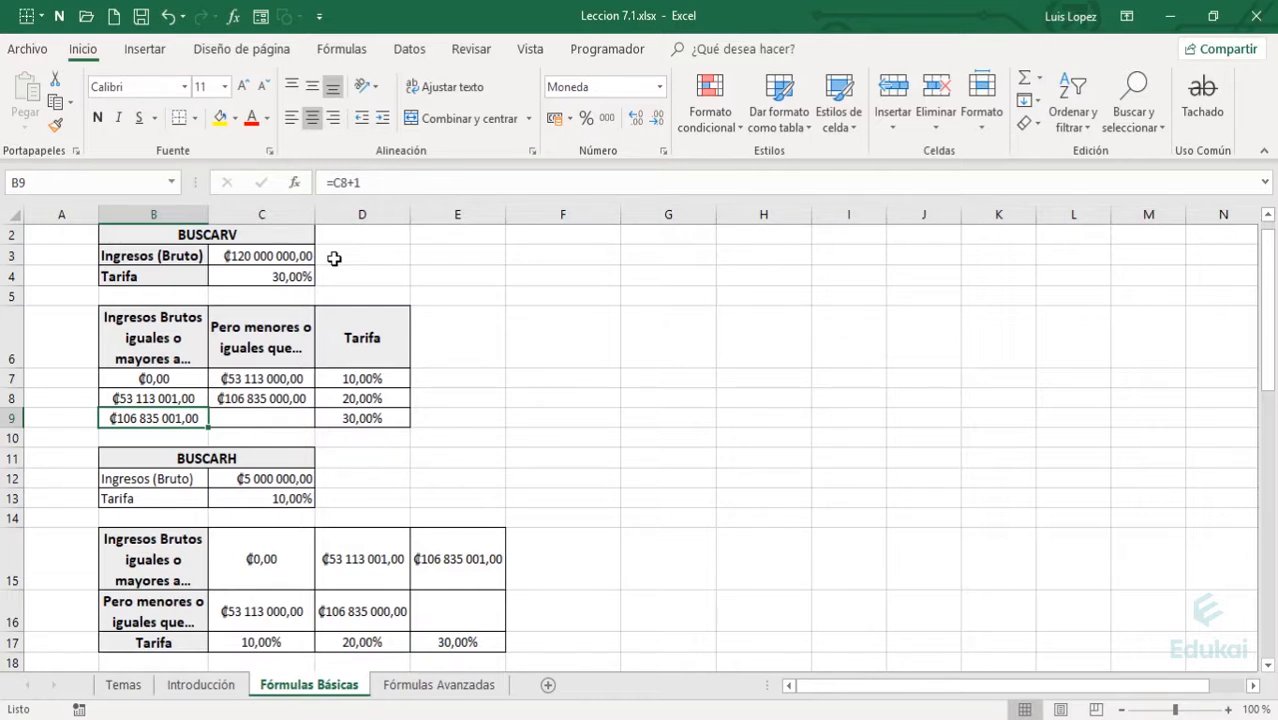
# - Look over the row headings of the BUSCARH table down to Tarifa in B17
pyautogui.press('Down')
pyautogui.press('Down')
pyautogui.press('Down')
pyautogui.press('Down')
pyautogui.press('Down')
pyautogui.press('Down')
pyautogui.press('Down')
pyautogui.press('Down')
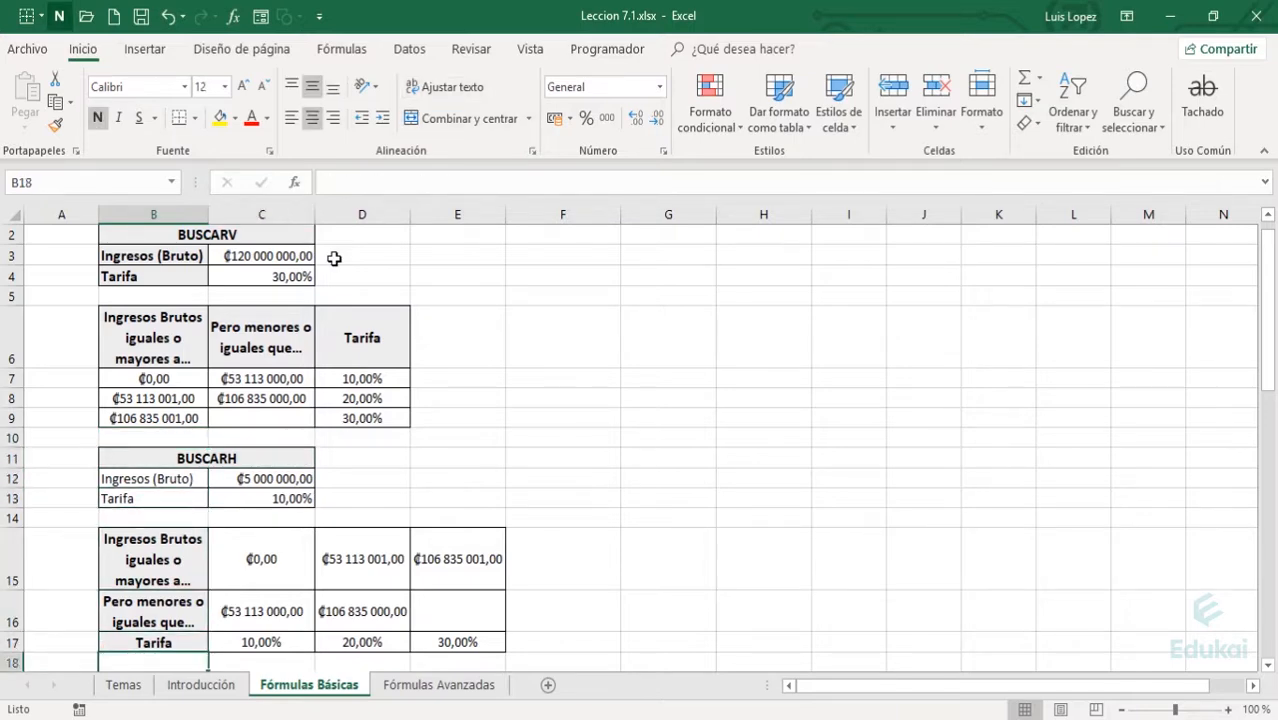
pyautogui.press('Down')
pyautogui.press('Down')
pyautogui.press('Up')
pyautogui.press('Up')
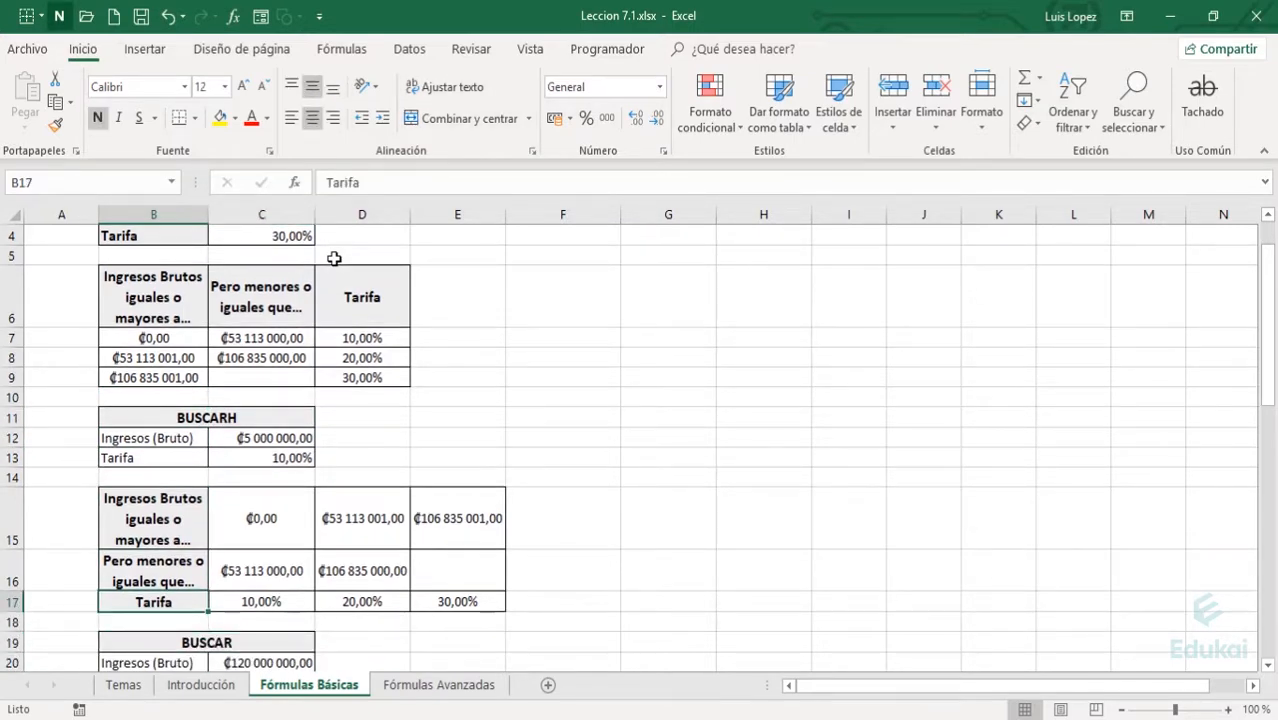
# - Review column B from the sheet's first rows through the BUSCARV table and BUSCARH heading to the row heading in B15
pyautogui.press('Up')
pyautogui.press('Up')
pyautogui.press('Up')
pyautogui.press('Up')
pyautogui.press('Up')
pyautogui.press('Up')
pyautogui.press('Up')
pyautogui.press('Up')
pyautogui.press('Up')
pyautogui.press('Up')
pyautogui.press('Up')
pyautogui.press('Up')
pyautogui.press('Up')
pyautogui.press('Up')
pyautogui.press('Up')
pyautogui.press('Up')
pyautogui.press('Down')
pyautogui.press('Down')
pyautogui.press('Down')
pyautogui.press('Down')
pyautogui.press('Down')
pyautogui.press('Down')
pyautogui.press('Down')
pyautogui.press('Down')
pyautogui.press('Down')
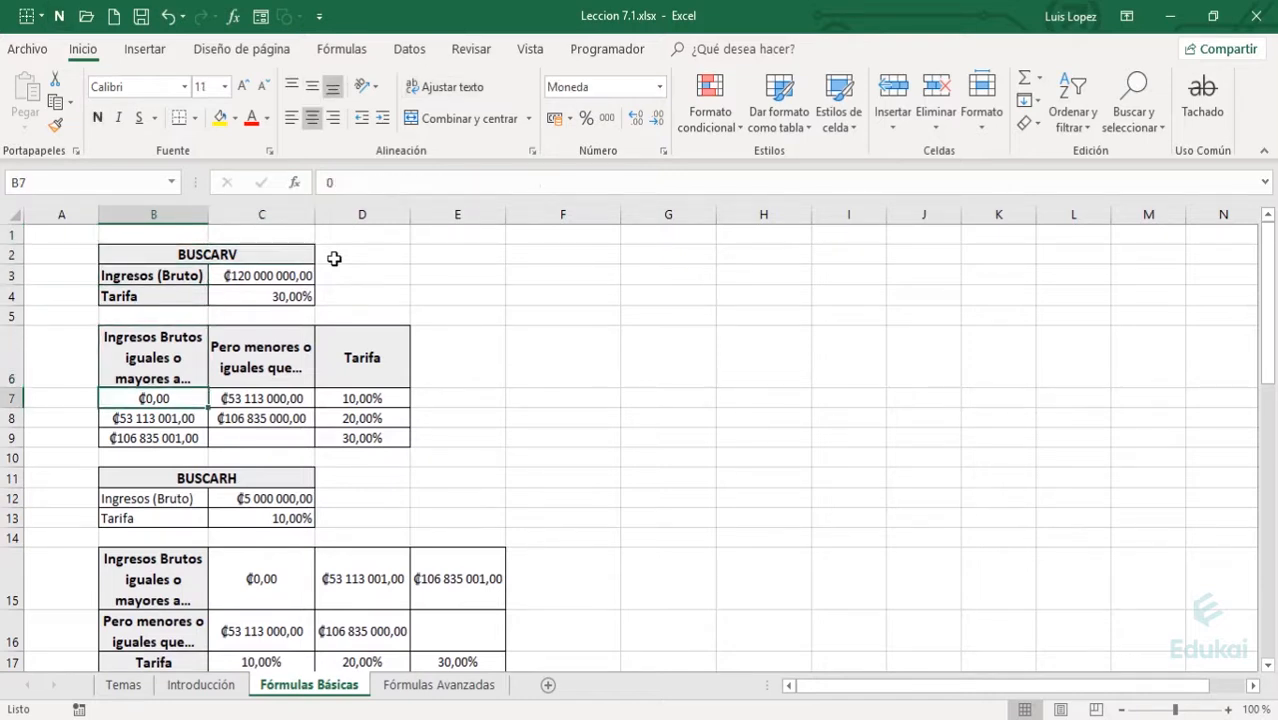
pyautogui.press('Down')
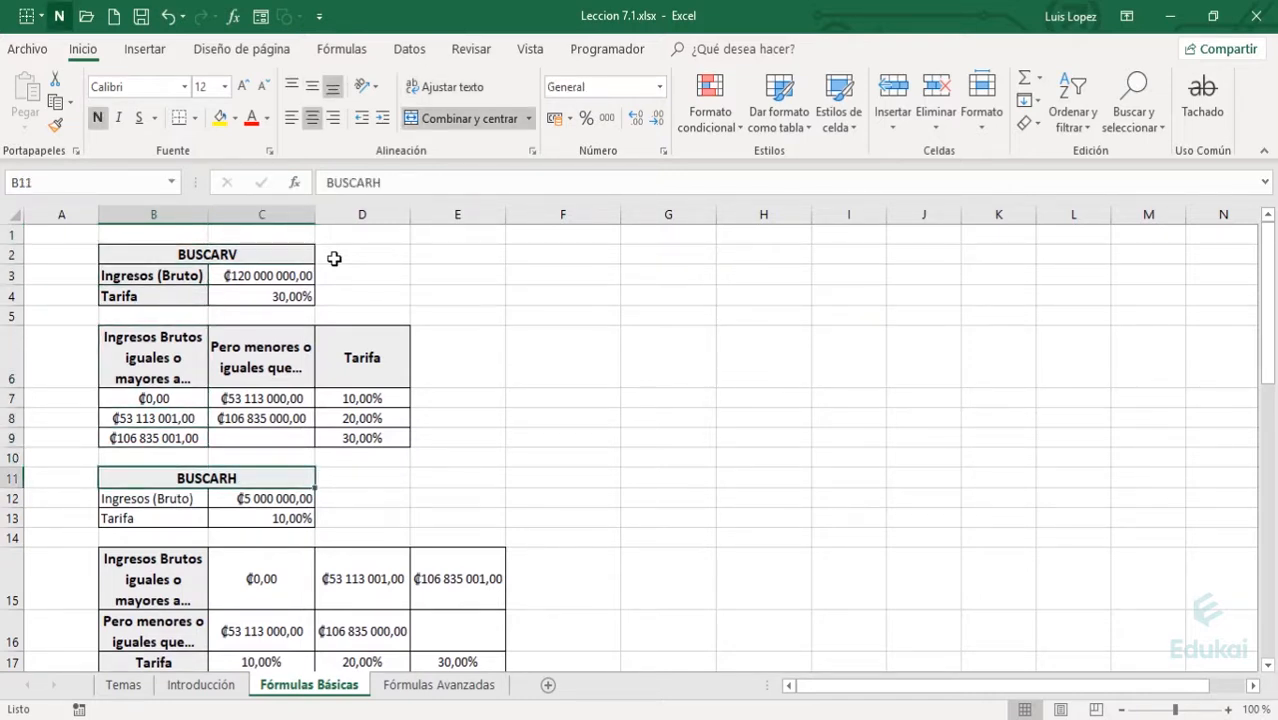
pyautogui.press('Down')
pyautogui.press('Down')
pyautogui.press('Down')
pyautogui.press('Down')
pyautogui.press('Down')
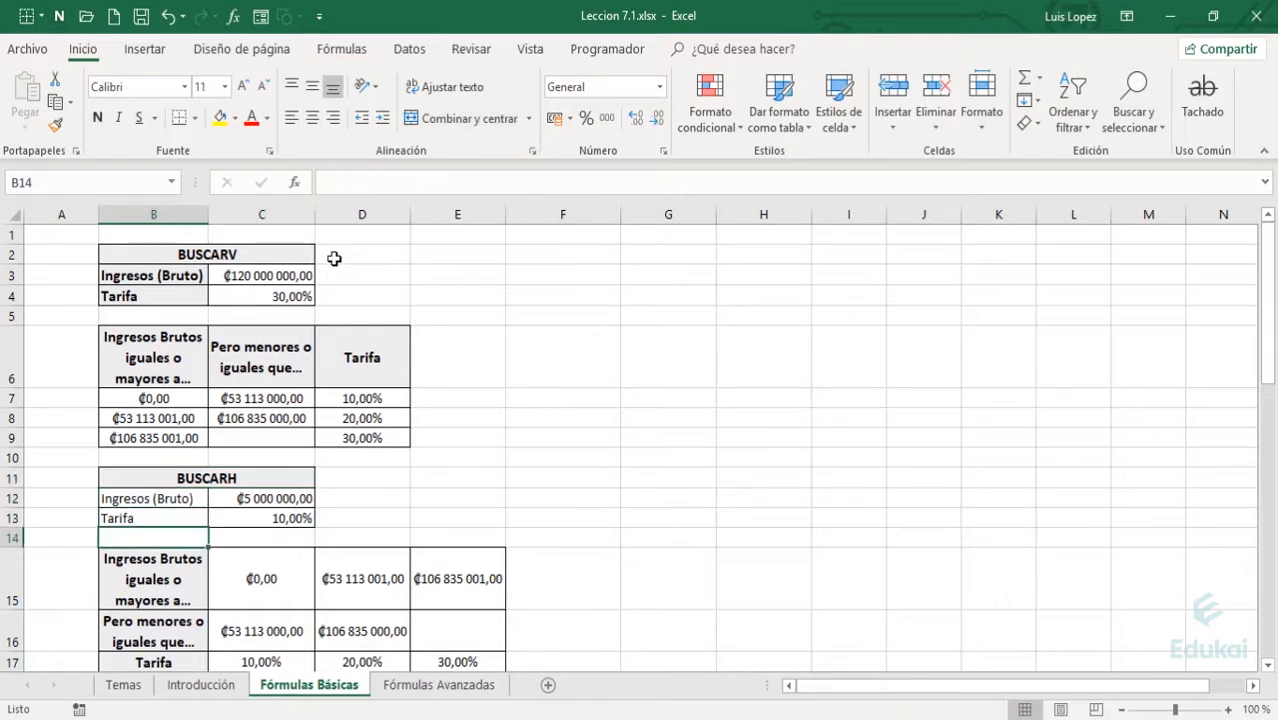
# - Recheck the approximate and exact match choices in C13's BUSCARH formula and keep the formula as it was
pyautogui.press('Up')
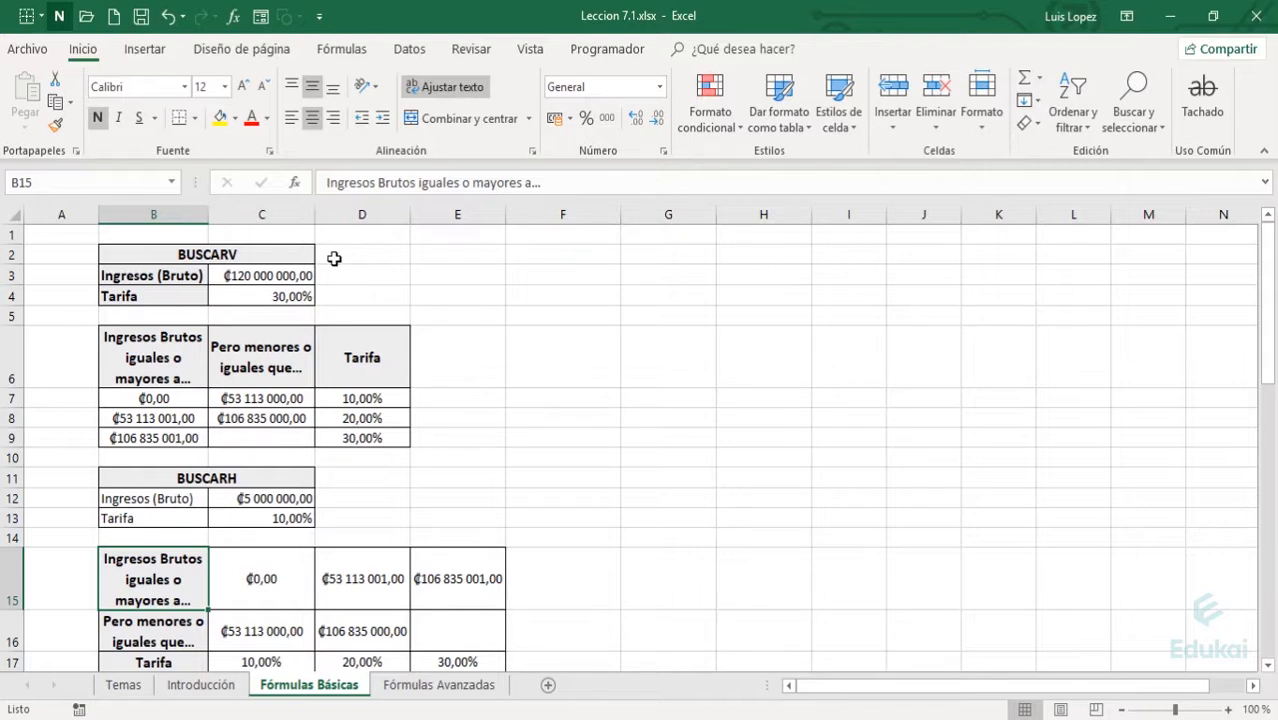
pyautogui.press('Up')
pyautogui.press('Up')
pyautogui.press('Right')
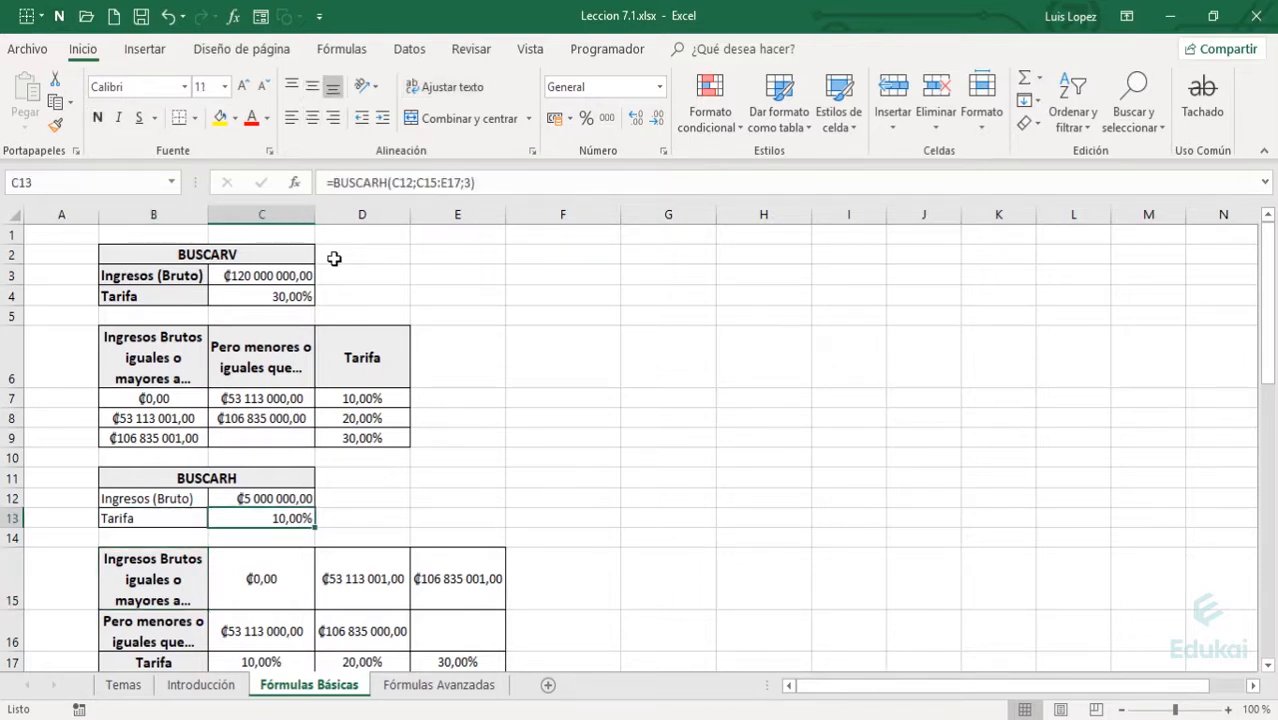
pyautogui.press('F2')
pyautogui.press('Left')
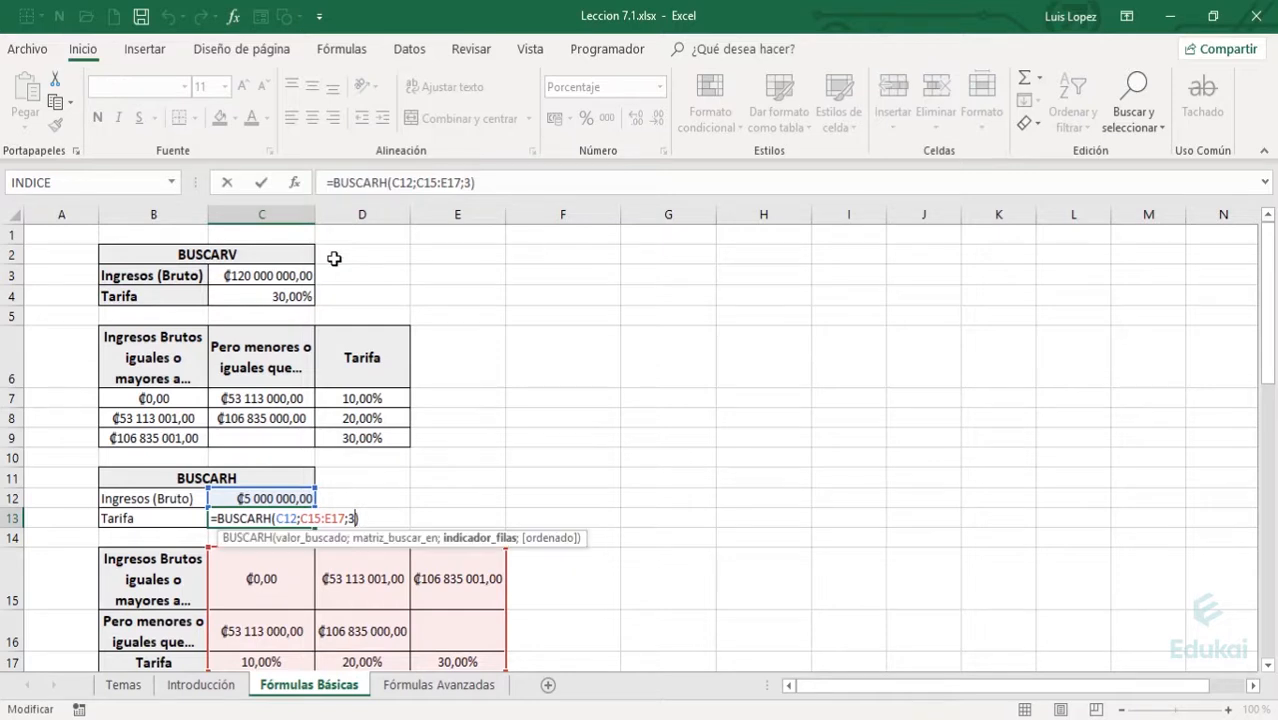
pyautogui.write(';')
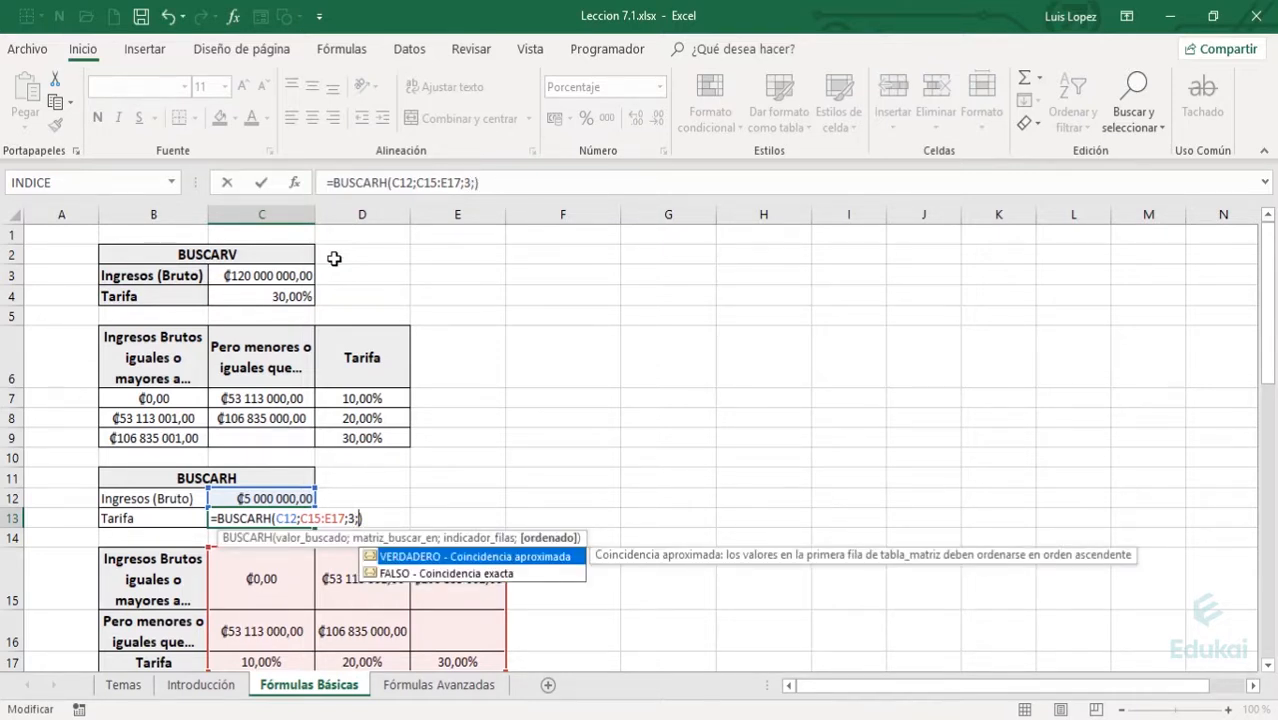
pyautogui.press('BackSpace')
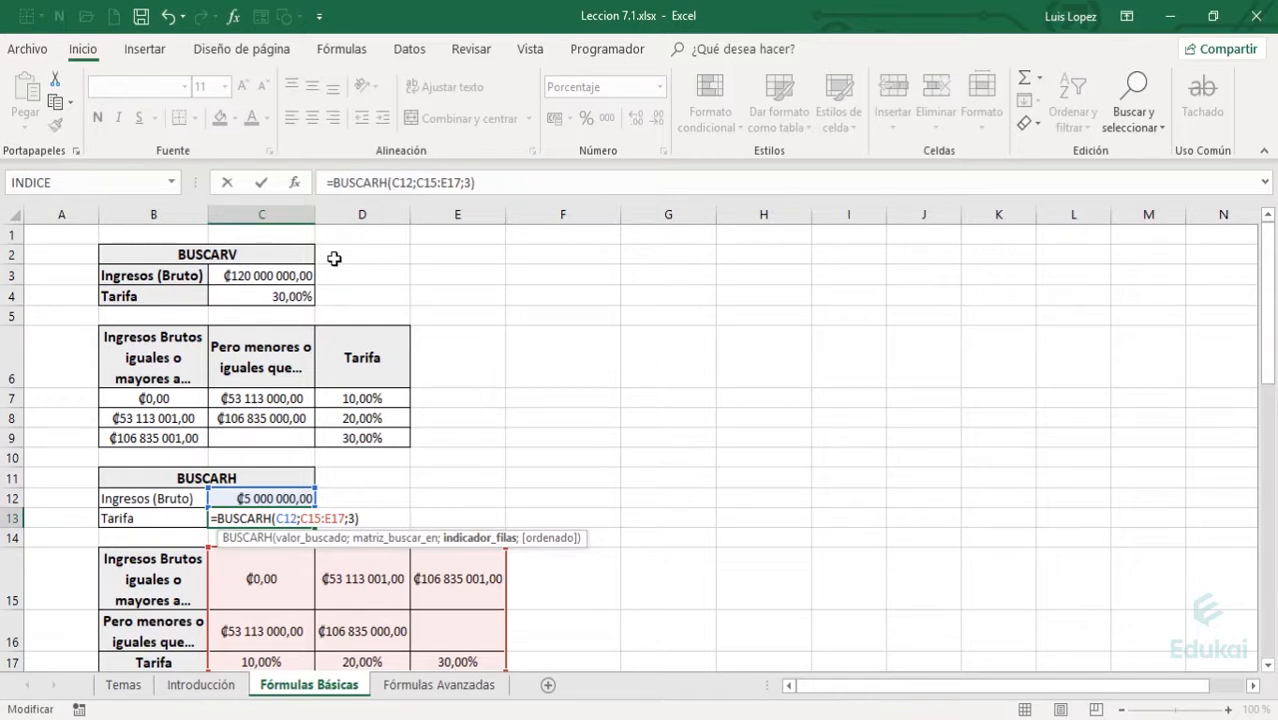
pyautogui.press('Return')
# - Highlight the lower limits in C15:E15 and move across them to review their order
pyautogui.press('Down')
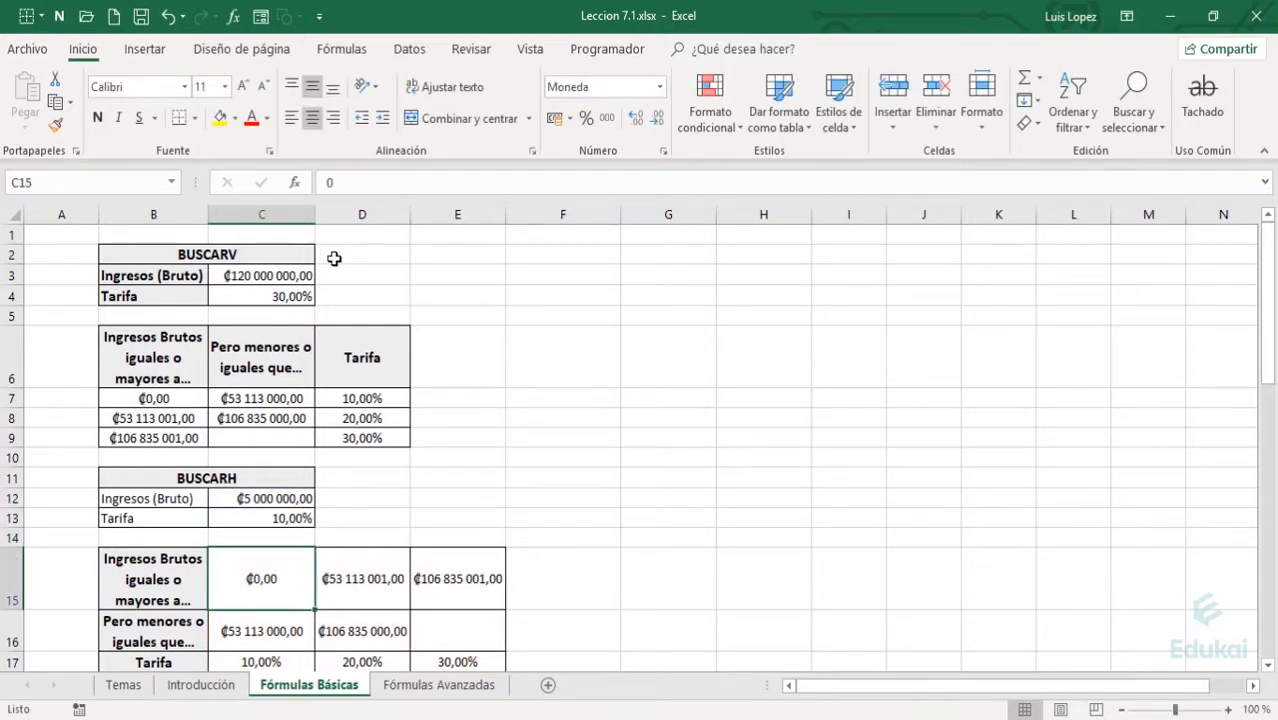
pyautogui.hotkey('shift', 'Right')
pyautogui.hotkey('shift', 'Right')
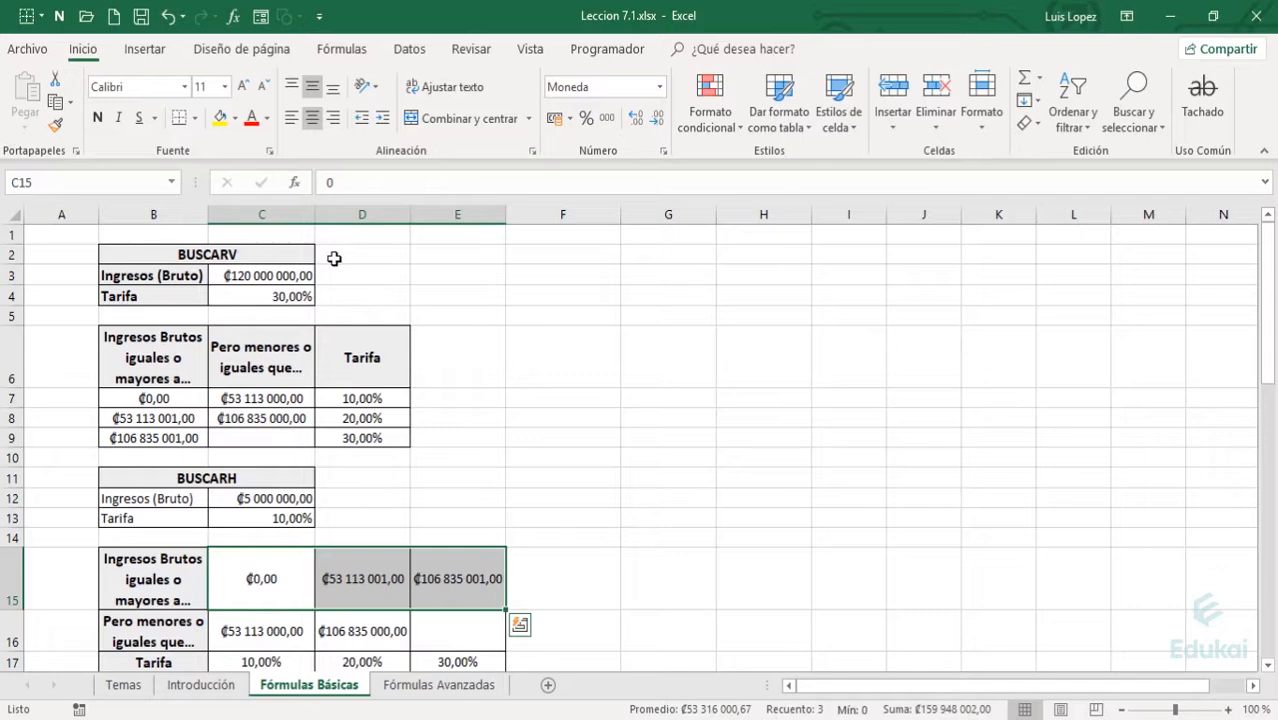
pyautogui.press('Left')
pyautogui.press('Right')
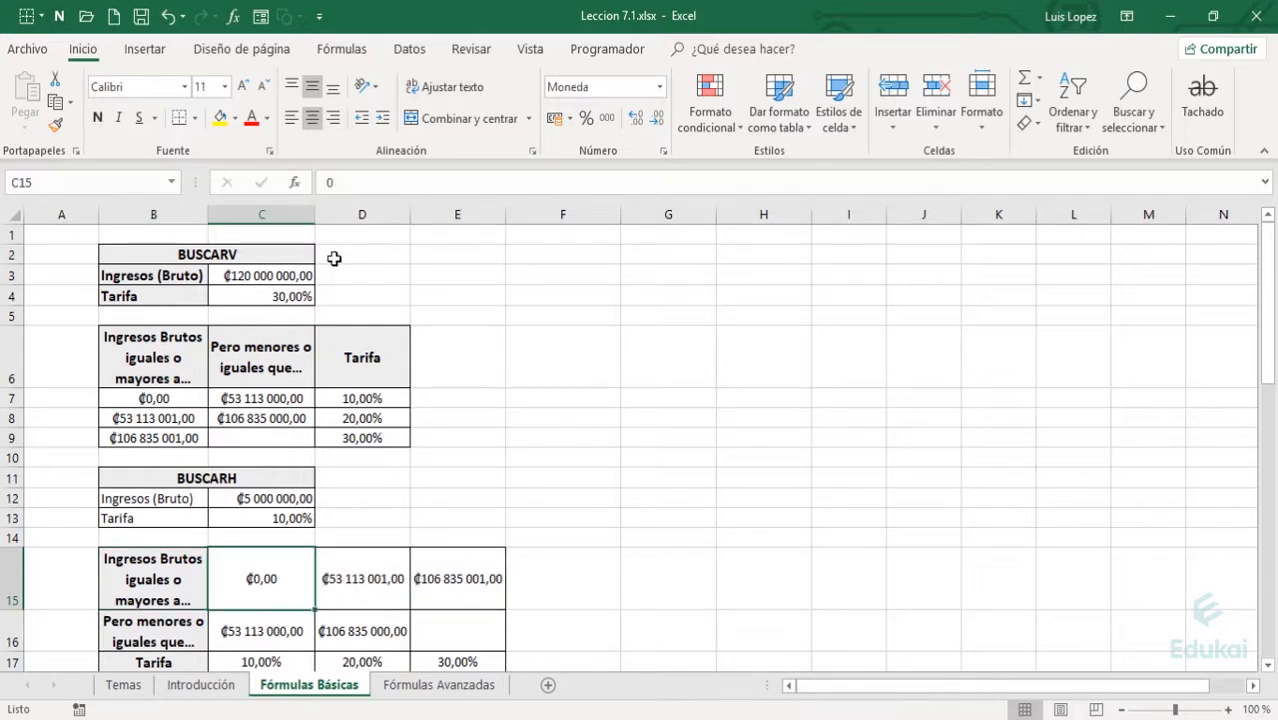
pyautogui.press('Right')
pyautogui.press('Right')
# - Go to the BUSCAR section below the BUSCARH table, at its heading in row 19
pyautogui.press('Down')
pyautogui.press('Down')
pyautogui.press('Down')
pyautogui.press('Down')
pyautogui.press('Down')
pyautogui.press('Down')
pyautogui.press('Down')
pyautogui.press('Down')
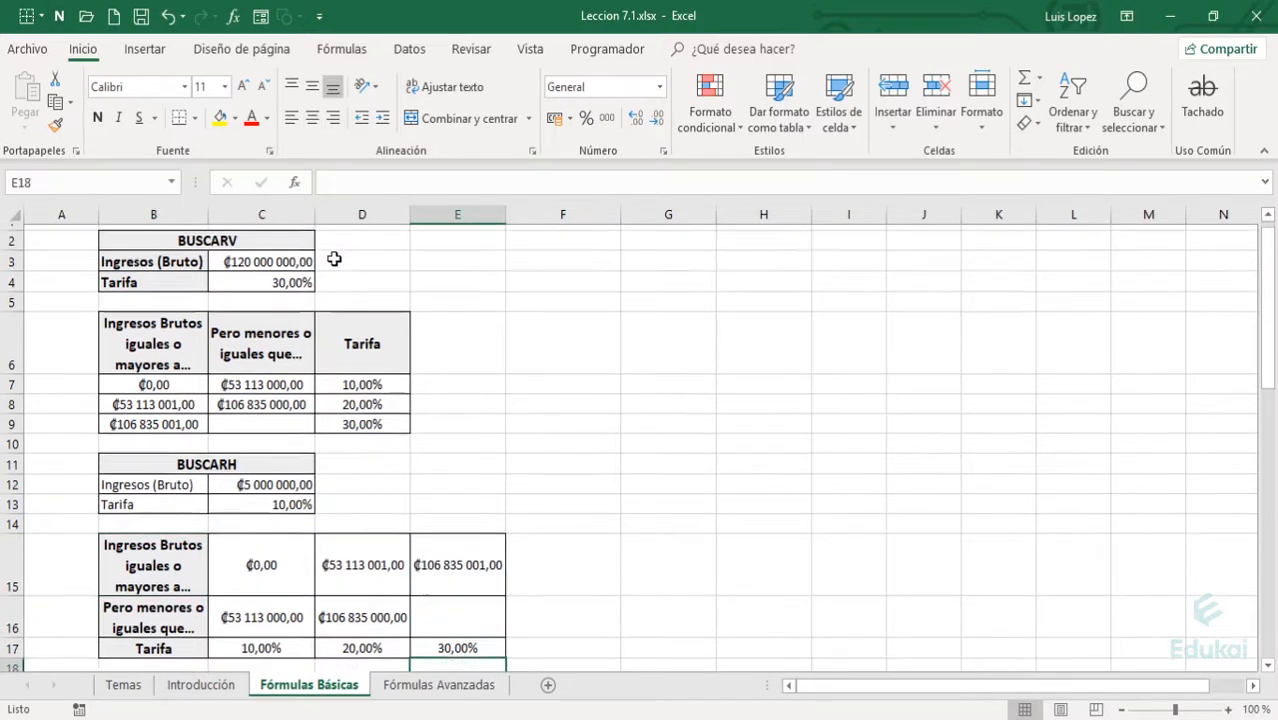
pyautogui.press('Up')
pyautogui.press('Up')
pyautogui.press('Up')
pyautogui.press('Up')
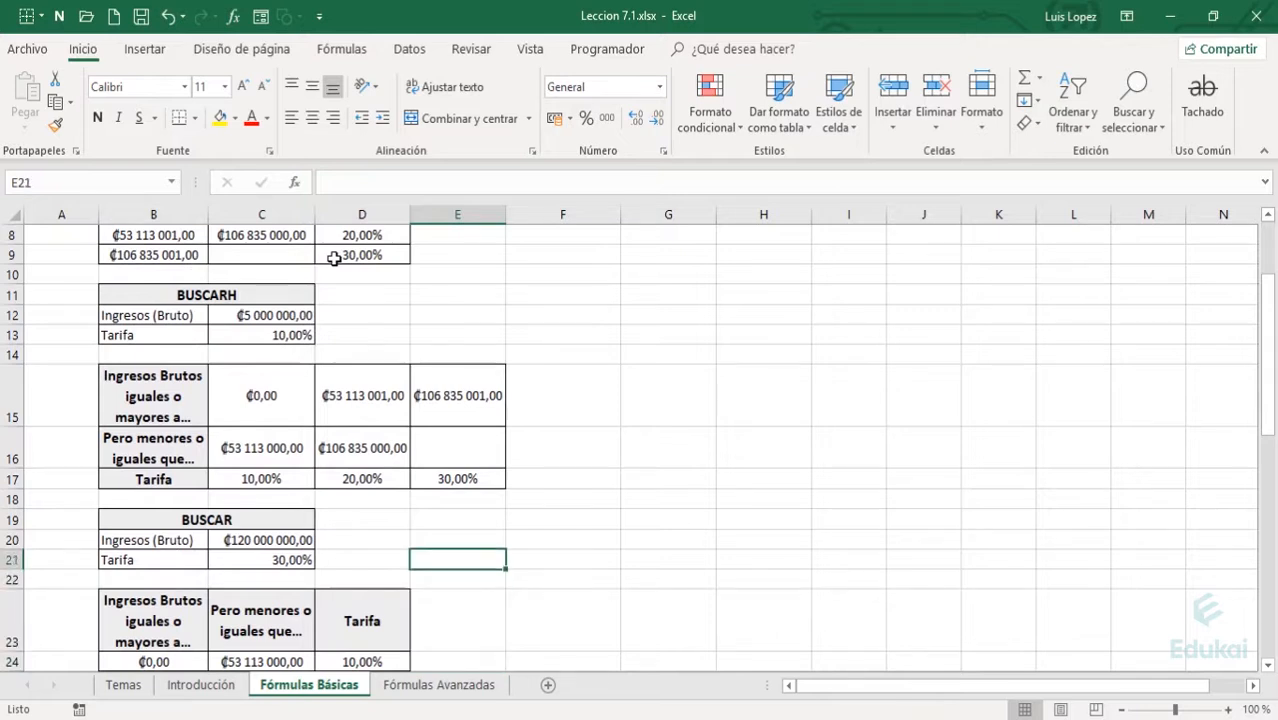
pyautogui.press('Left')
pyautogui.press('Left')
pyautogui.press('Left')
pyautogui.press('Left')
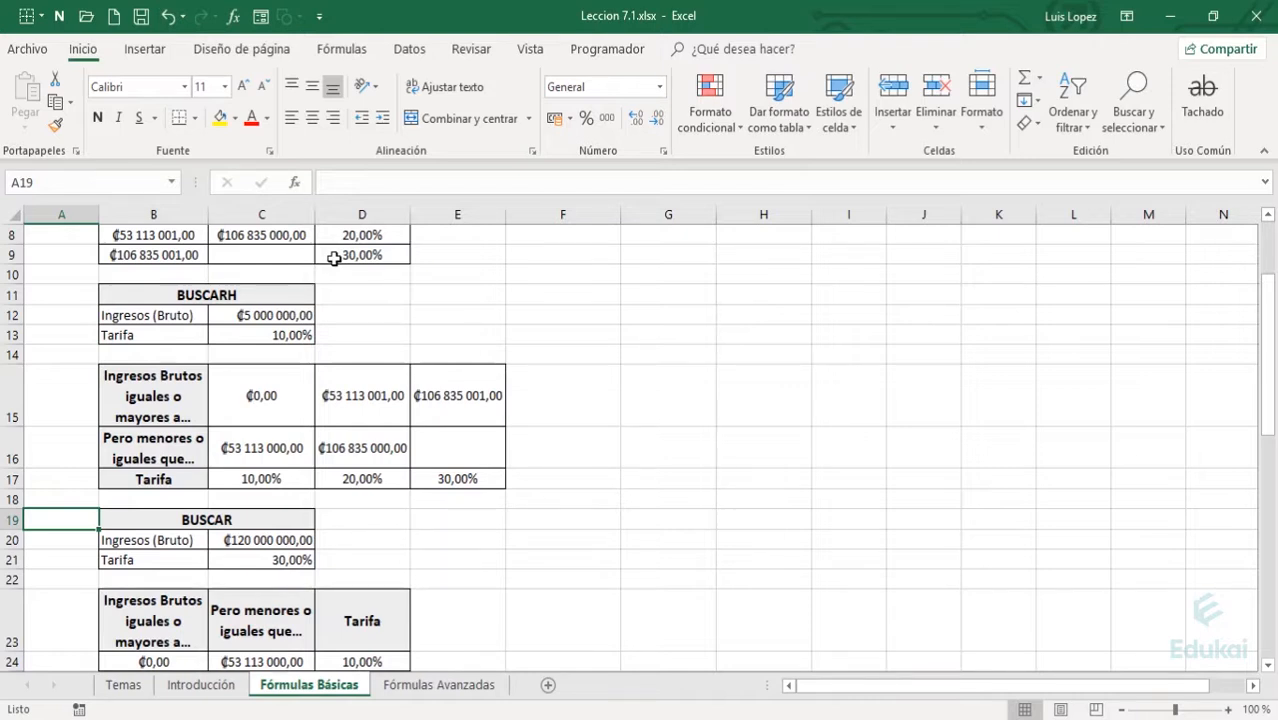
# - Open the BUSCAR formula in C21 for editing and highlight its lookup value argument, C20
pyautogui.press('Right')
pyautogui.press('Down')
pyautogui.press('Right')
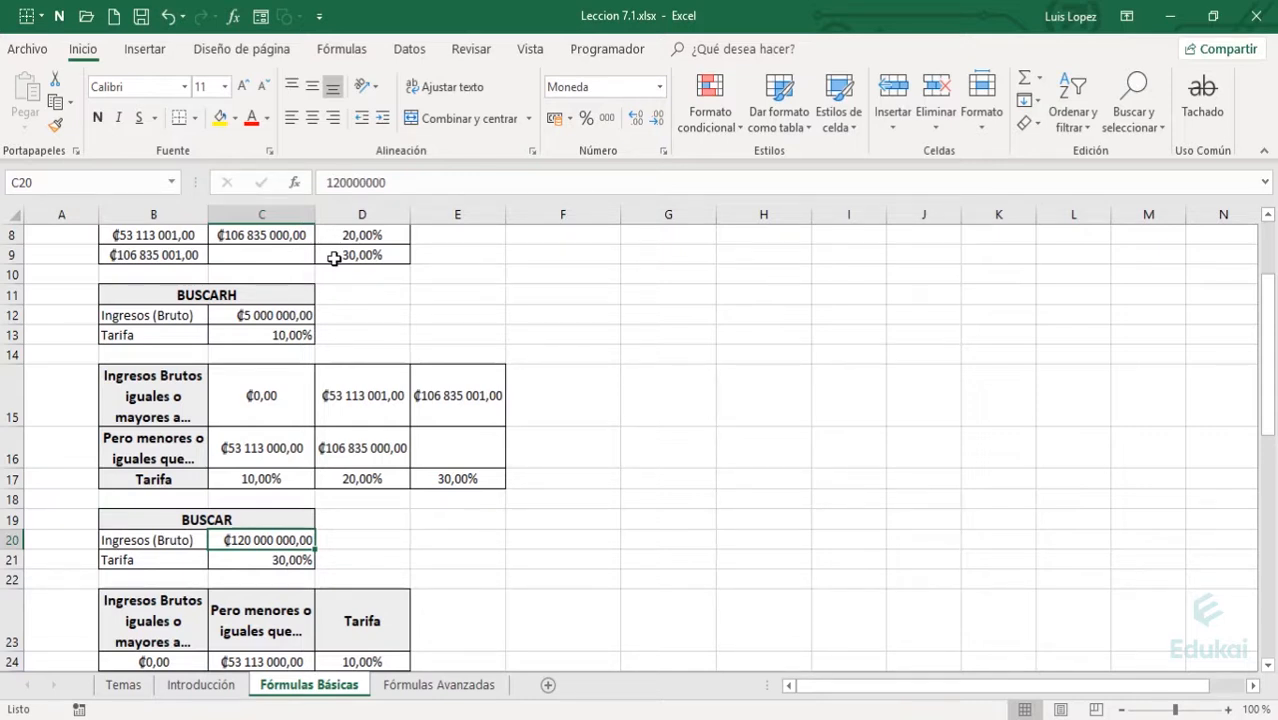
pyautogui.press('Down')
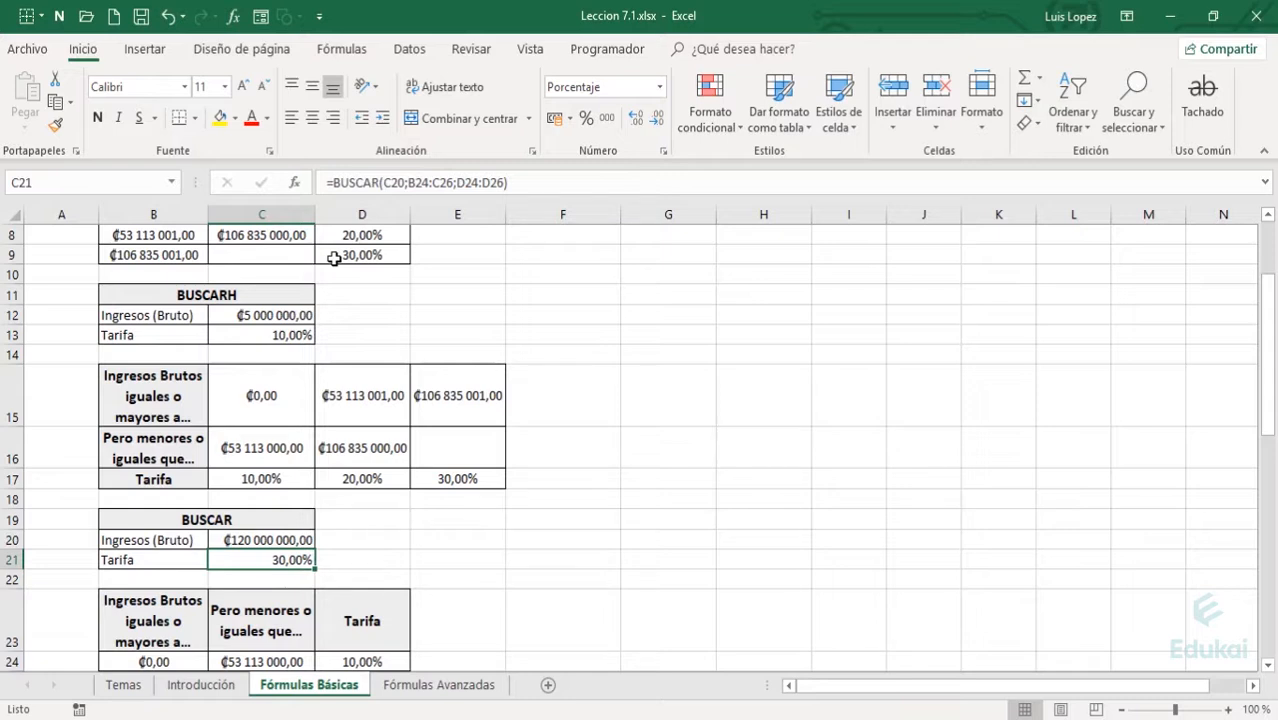
pyautogui.press('F2')
pyautogui.press('Left')
pyautogui.press('Left')
pyautogui.press('Left')
pyautogui.press('Left')
pyautogui.press('Left')
pyautogui.press('Left')
pyautogui.press('Left')
pyautogui.press('Left')
pyautogui.press('Left')
pyautogui.press('Left')
pyautogui.press('Left')
pyautogui.press('Left')
pyautogui.press('Left')
pyautogui.press('Left')
pyautogui.press('Left')
pyautogui.press('Left')
pyautogui.press('Left')
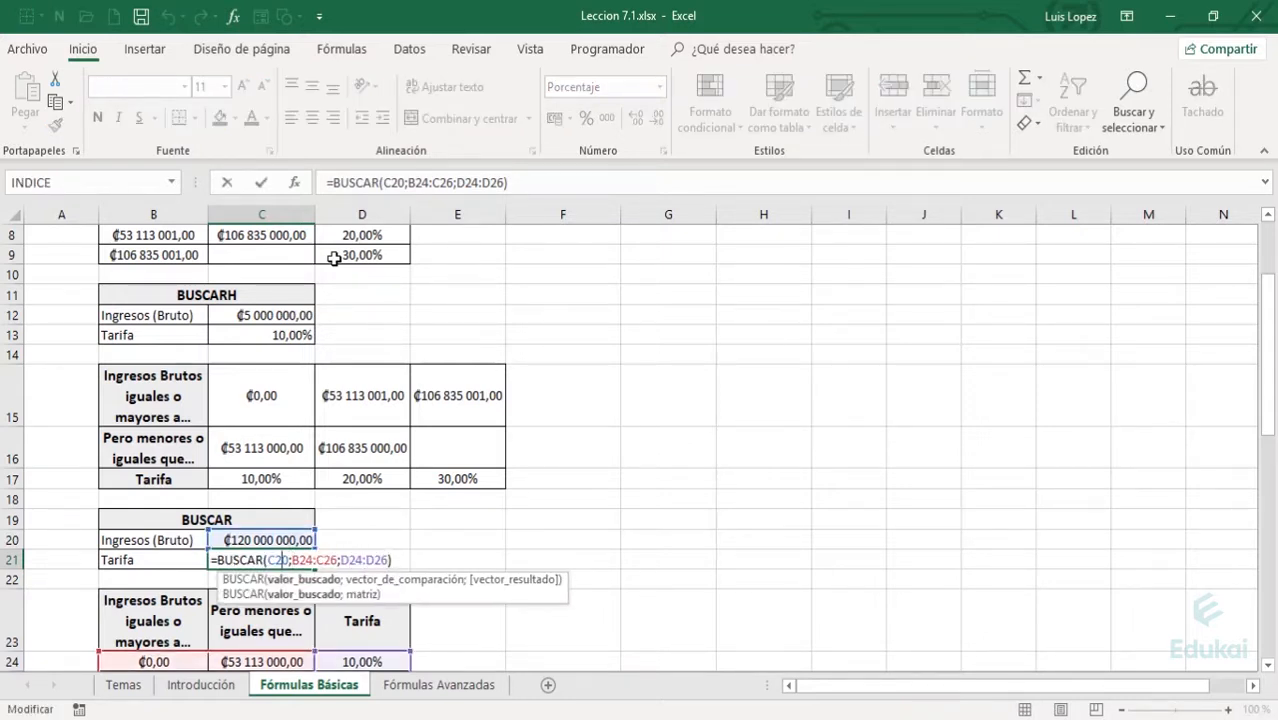
pyautogui.press('Right')
pyautogui.hotkey('shift', 'Left')
pyautogui.hotkey('shift', 'Left')
pyautogui.hotkey('shift', 'Left')
# - Highlight the comparison vector B24:C26 in C21's BUSCAR formula to examine that argument
pyautogui.press('Right')
pyautogui.press('Right')
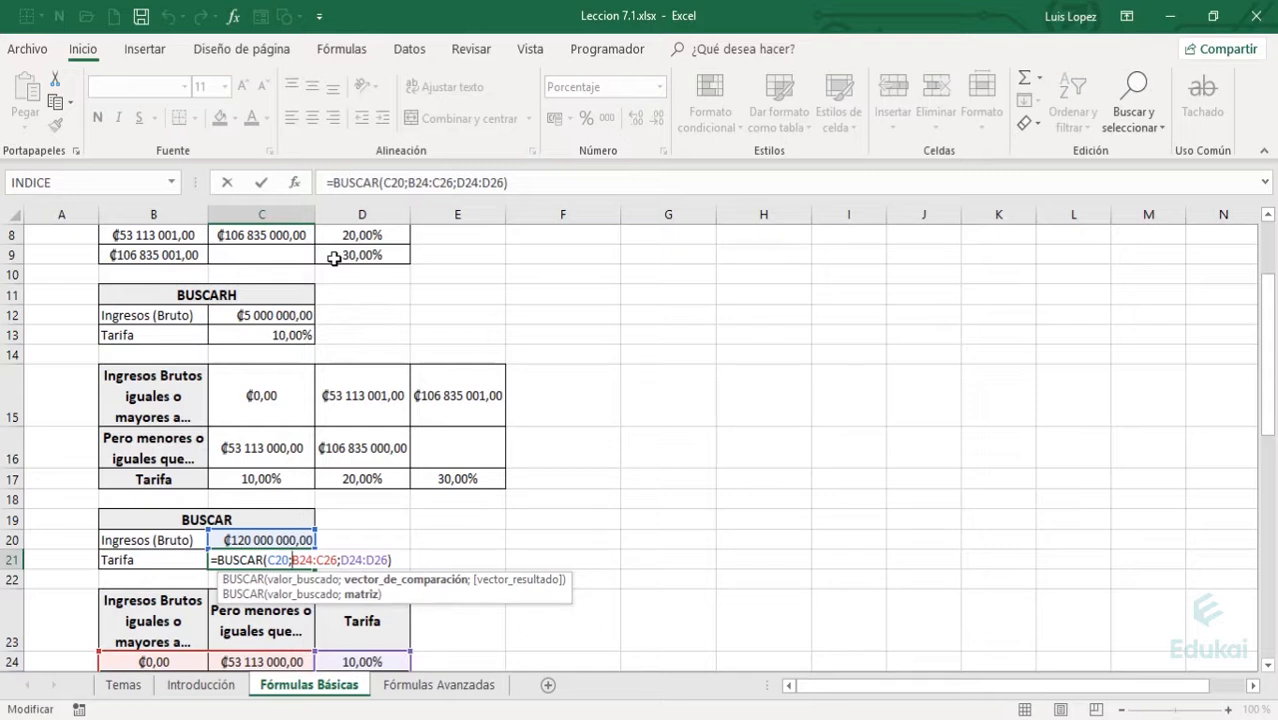
pyautogui.hotkey('shift', 'Right')
pyautogui.hotkey('shift', 'Right')
pyautogui.hotkey('shift', 'Right')
pyautogui.hotkey('shift', 'Right')
pyautogui.hotkey('shift', 'Right')
pyautogui.hotkey('shift', 'Right')
pyautogui.hotkey('shift', 'Right')
pyautogui.hotkey('shift', 'Right')
pyautogui.hotkey('shift', 'Left')
pyautogui.press('Left')
# - Highlight the result vector D24:D26 in the BUSCAR formula to examine its optional third argument
pyautogui.press('Right')
pyautogui.press('Right')
pyautogui.press('Right')
pyautogui.press('Right')
pyautogui.press('Right')
pyautogui.press('Right')
pyautogui.press('Right')
pyautogui.press('Right')
pyautogui.hotkey('shift', 'Right')
pyautogui.hotkey('shift', 'Right')
pyautogui.hotkey('shift', 'Right')
pyautogui.hotkey('shift', 'Right')
pyautogui.hotkey('shift', 'Right')
pyautogui.hotkey('shift', 'Right')
pyautogui.hotkey('shift', 'Right')
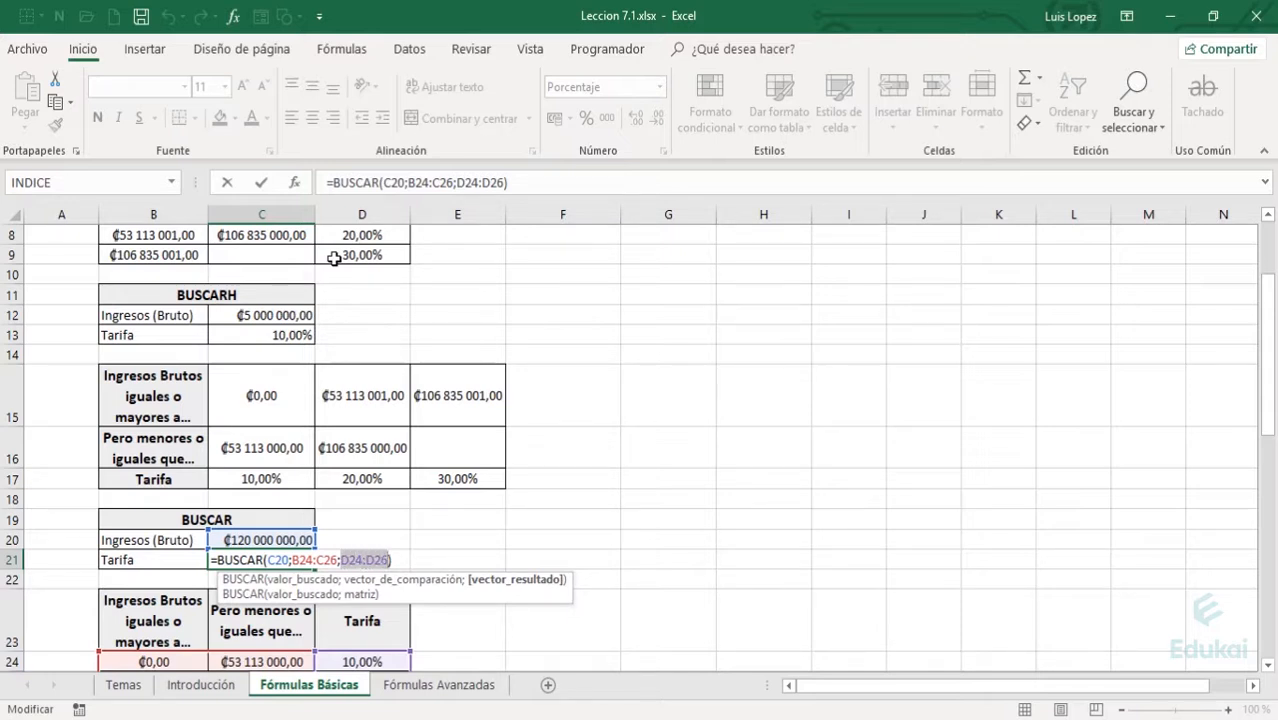
# - Go back to the start of the BUSCAR arguments and highlight the lookup value C20 again
pyautogui.press('Left')
pyautogui.press('Left')
pyautogui.press('Left')
pyautogui.press('Left')
pyautogui.press('Left')
pyautogui.press('Left')
pyautogui.press('Left')
pyautogui.press('Left')
pyautogui.press('Left')
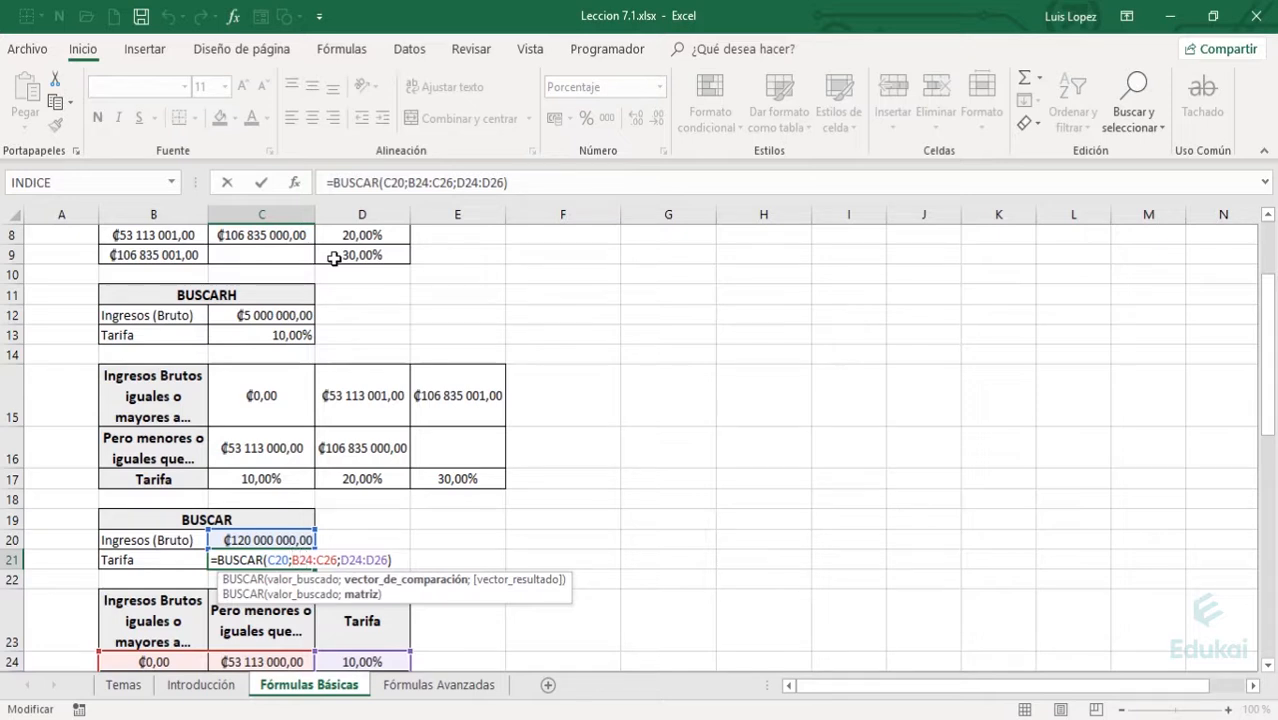
pyautogui.press('Left')
pyautogui.press('Left')
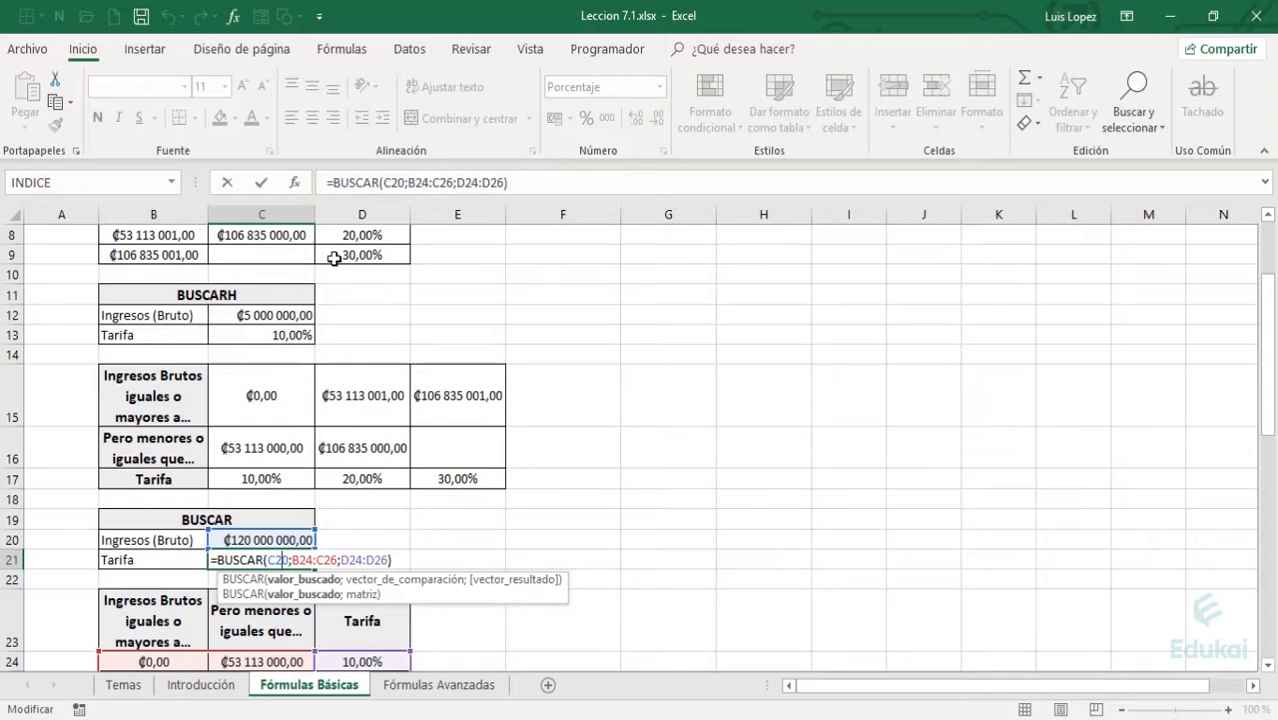
pyautogui.press('Right')
pyautogui.hotkey('shift', 'Left')
pyautogui.hotkey('shift', 'Left')
pyautogui.hotkey('shift', 'Left')
# - Recheck the comparison argument B24:C26 by highlighting it within the BUSCAR formula
pyautogui.press('Right')
pyautogui.press('Right')
pyautogui.hotkey('shift', 'Right')
pyautogui.hotkey('shift', 'Right')
pyautogui.hotkey('shift', 'Right')
pyautogui.hotkey('shift', 'Right')
pyautogui.hotkey('shift', 'Right')
pyautogui.hotkey('shift', 'Right')
pyautogui.hotkey('shift', 'Right')
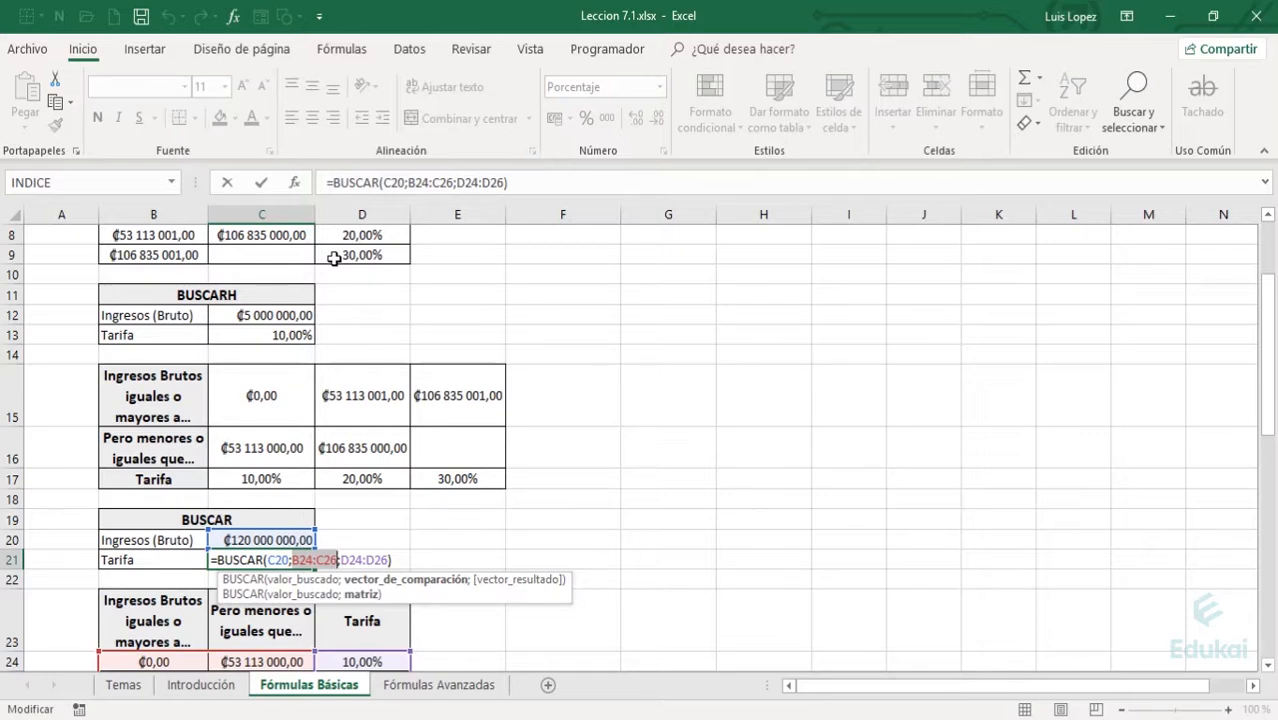
pyautogui.press('Left')
pyautogui.hotkey('shift', 'Right')
pyautogui.hotkey('shift', 'Right')
pyautogui.hotkey('shift', 'Right')
pyautogui.hotkey('shift', 'Right')
pyautogui.hotkey('shift', 'Right')
pyautogui.hotkey('shift', 'Right')
pyautogui.hotkey('shift', 'Right')
# - Recheck the result vector D24:D26, keep C21's formula as it was, and bring the BUSCAR table into view
pyautogui.press('Right')
pyautogui.press('Right')
pyautogui.hotkey('shift', 'Right')
pyautogui.hotkey('shift', 'Right')
pyautogui.hotkey('shift', 'Right')
pyautogui.hotkey('shift', 'Right')
pyautogui.hotkey('shift', 'Right')
pyautogui.hotkey('shift', 'Right')
pyautogui.hotkey('shift', 'Right')
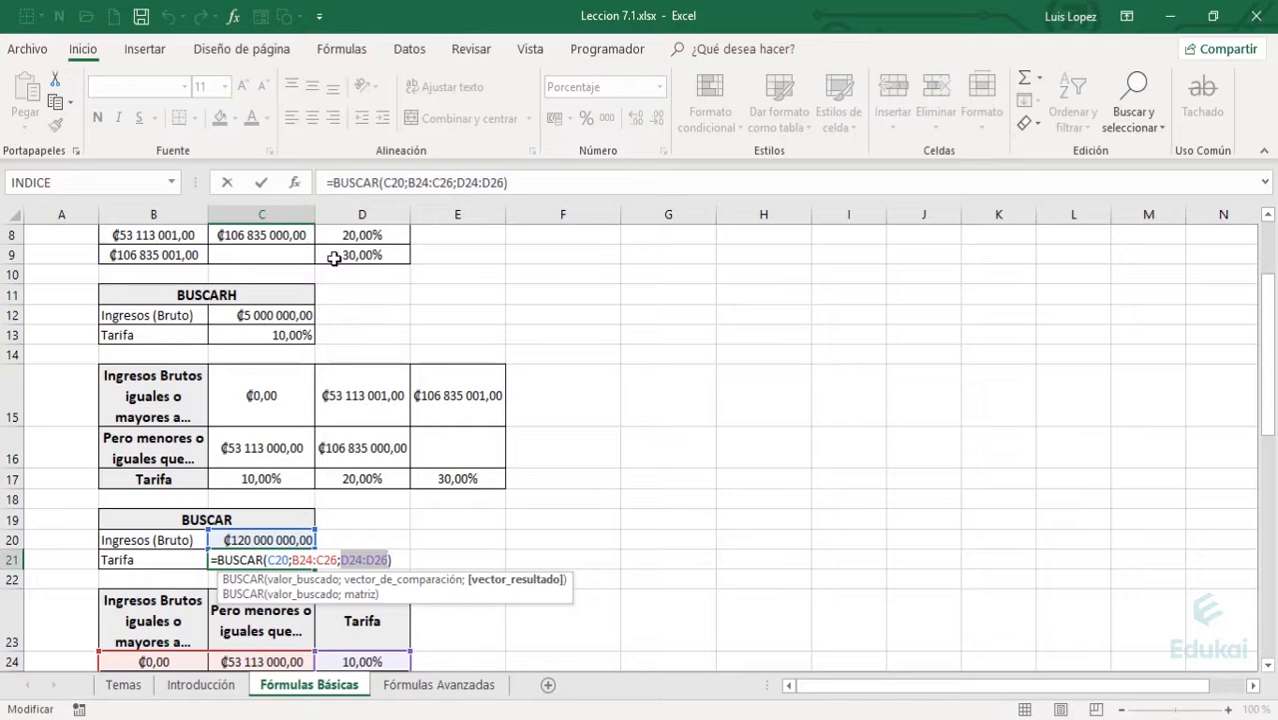
pyautogui.hotkey('ctrl', 'Return')
pyautogui.scroll(-1, 380, 321)
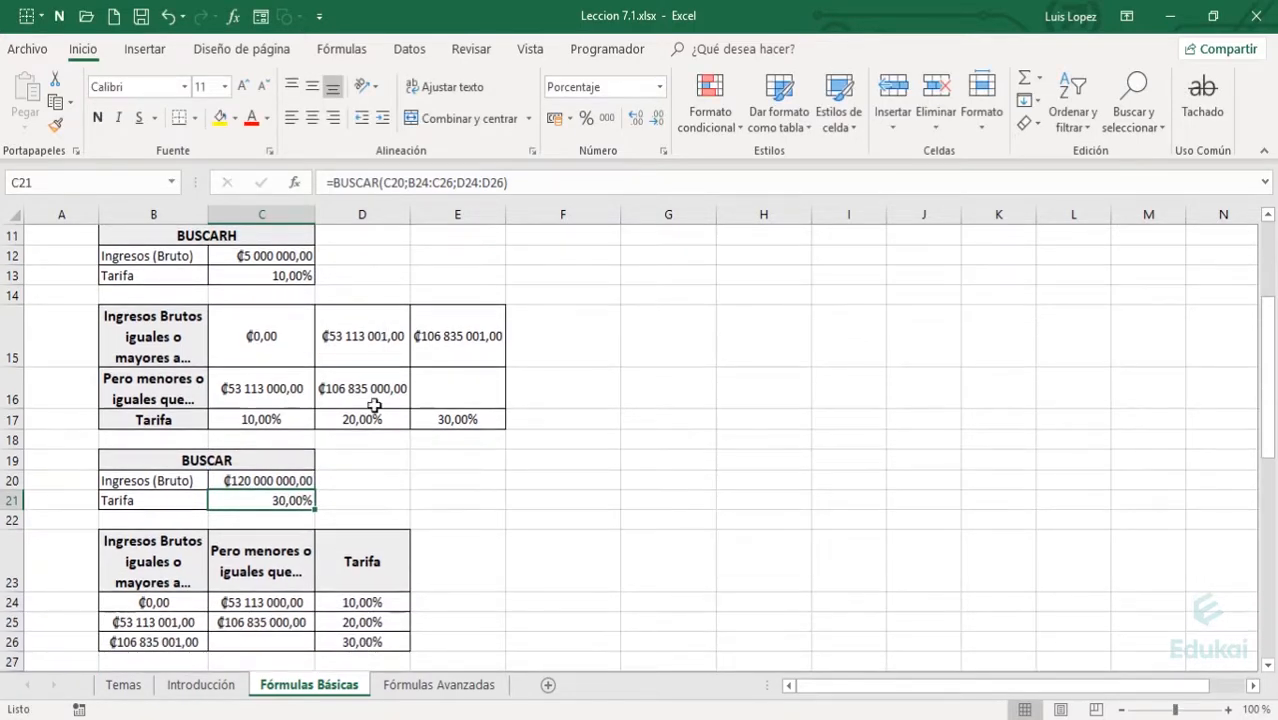
# - Change the comparison vector in C21's BUSCAR formula to the single column B24:B26
pyautogui.doubleClick(300, 497)
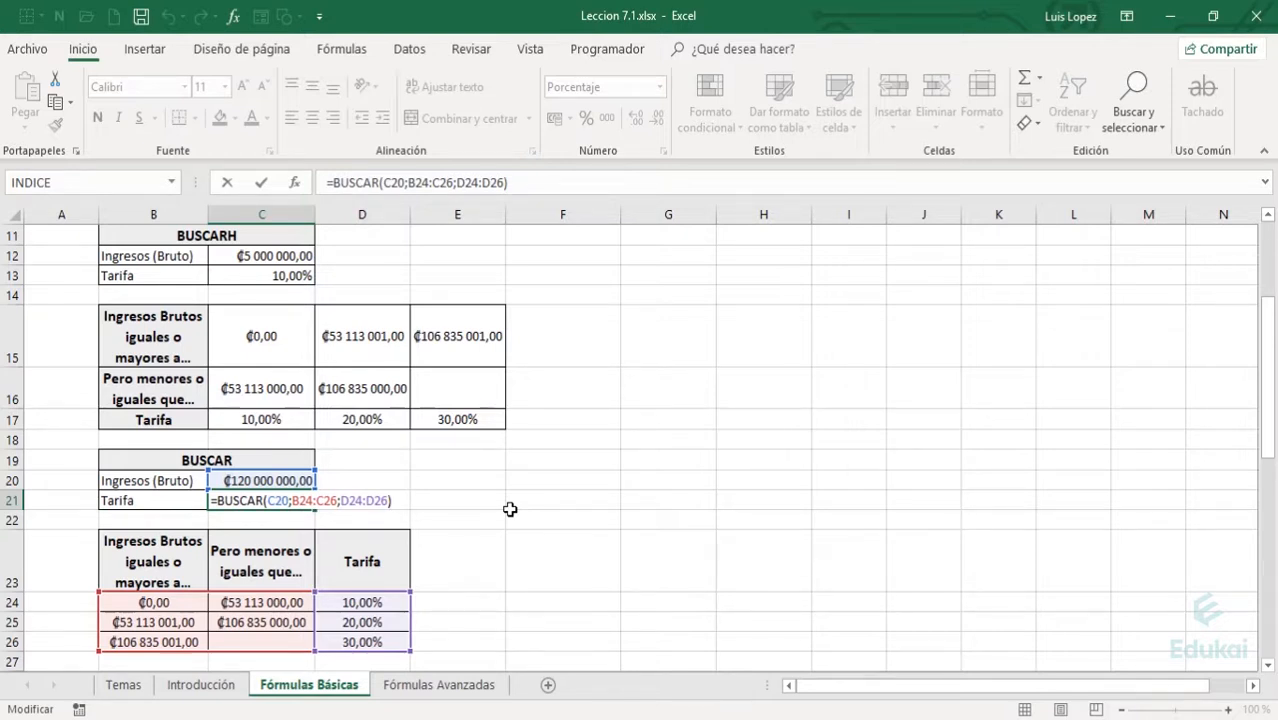
pyautogui.press('Left')
pyautogui.press('Left')
pyautogui.press('Left')
pyautogui.press('Left')
pyautogui.press('Left')
pyautogui.press('Left')
pyautogui.press('Left')
pyautogui.press('Left')
pyautogui.press('Left')
pyautogui.press('Left')
pyautogui.press('Left')
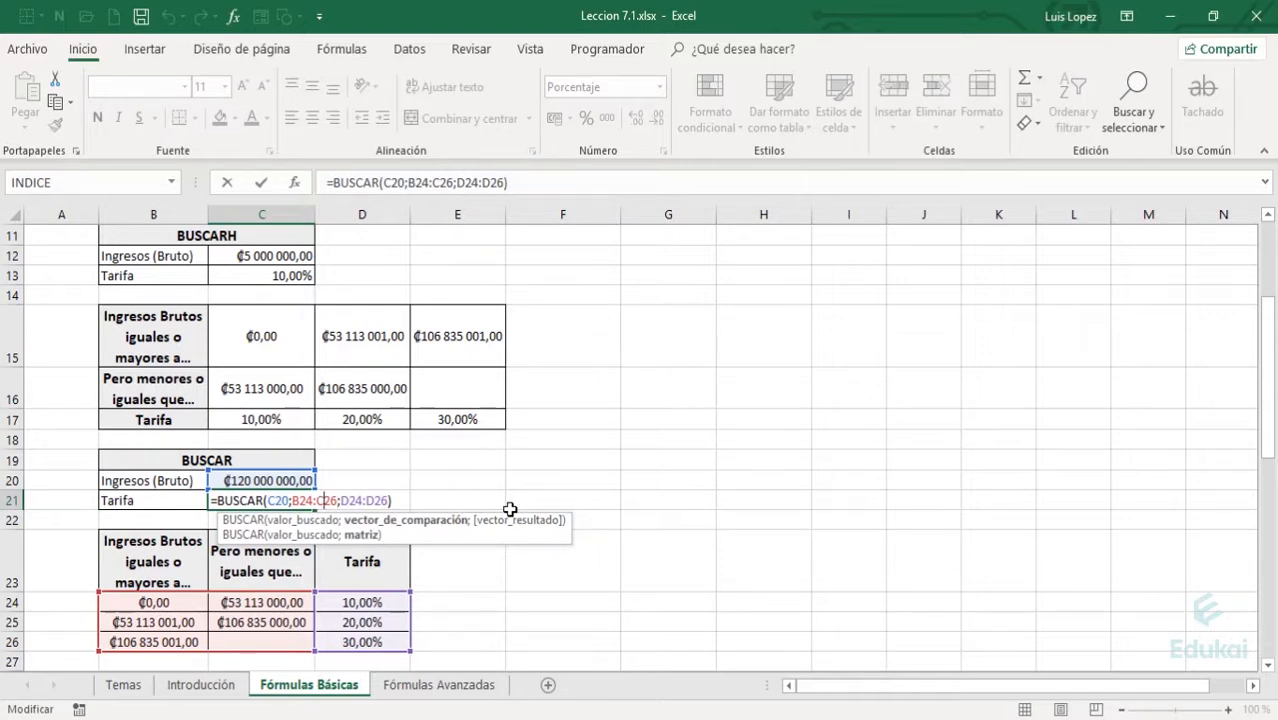
pyautogui.press('BackSpace')
pyautogui.write('B')
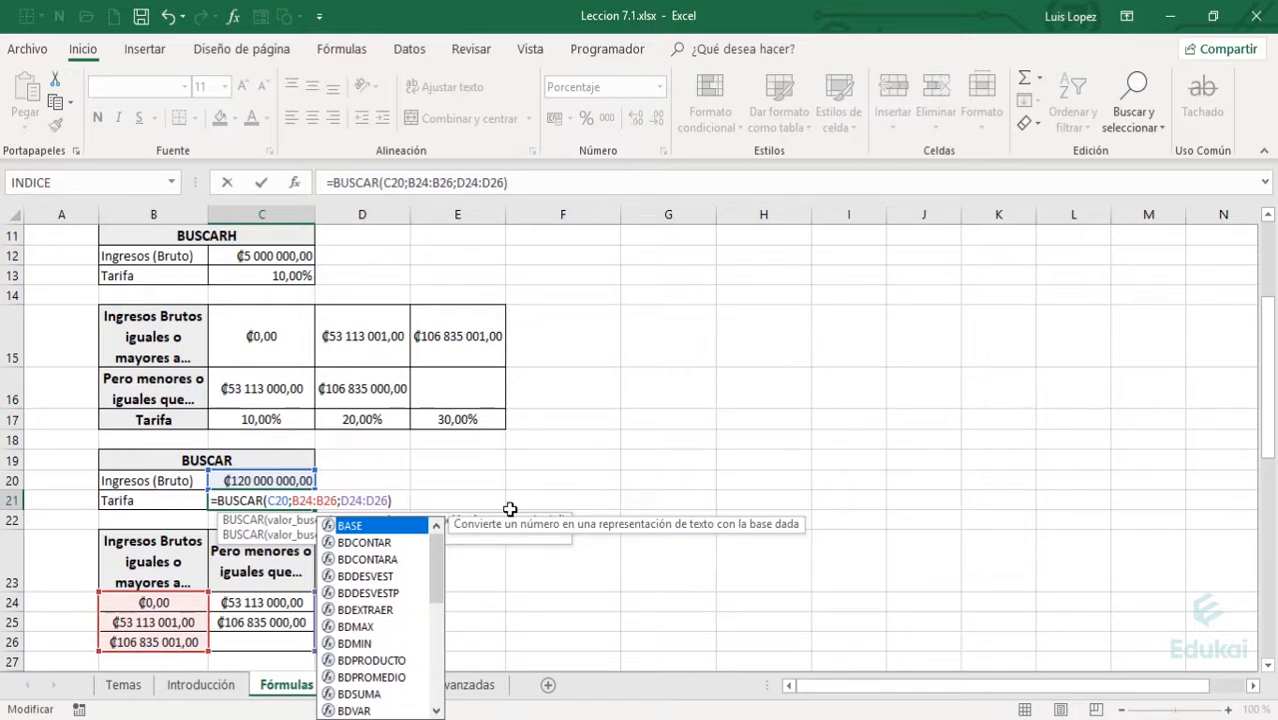
pyautogui.press('Return')
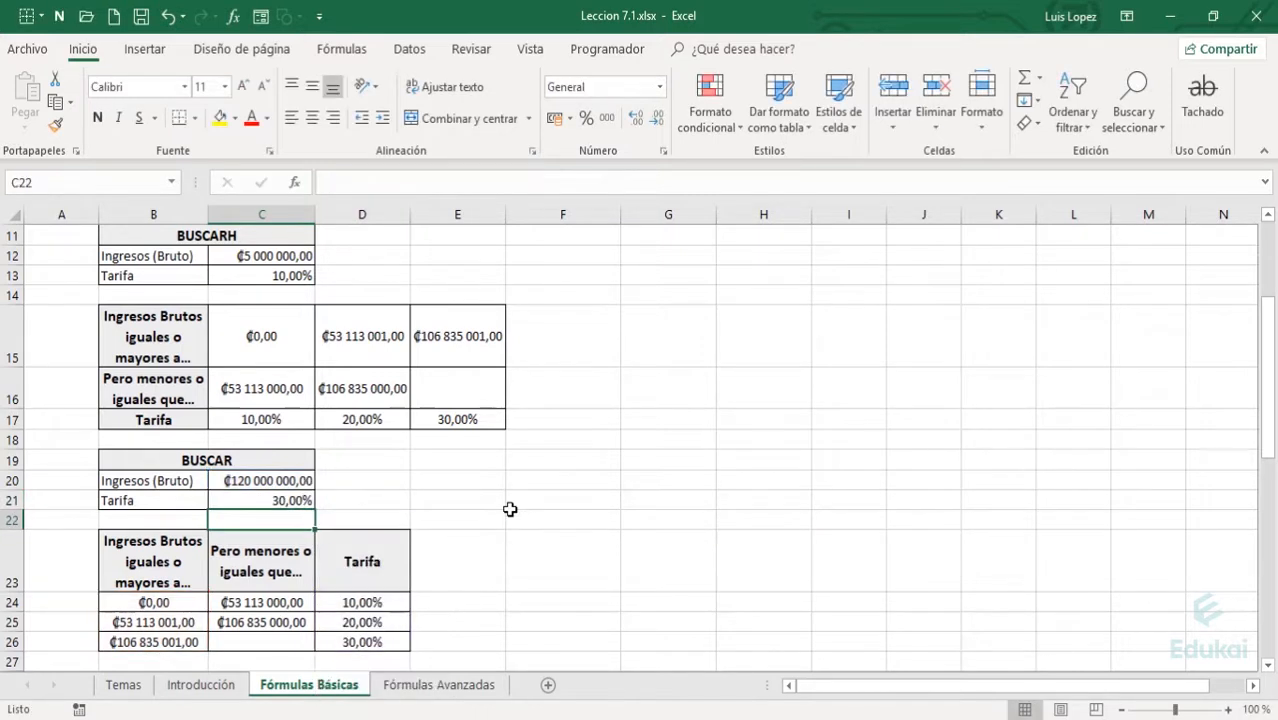
# - Reopen C21's edited BUSCAR formula and highlight its result vector D24:D26
pyautogui.press('Up')
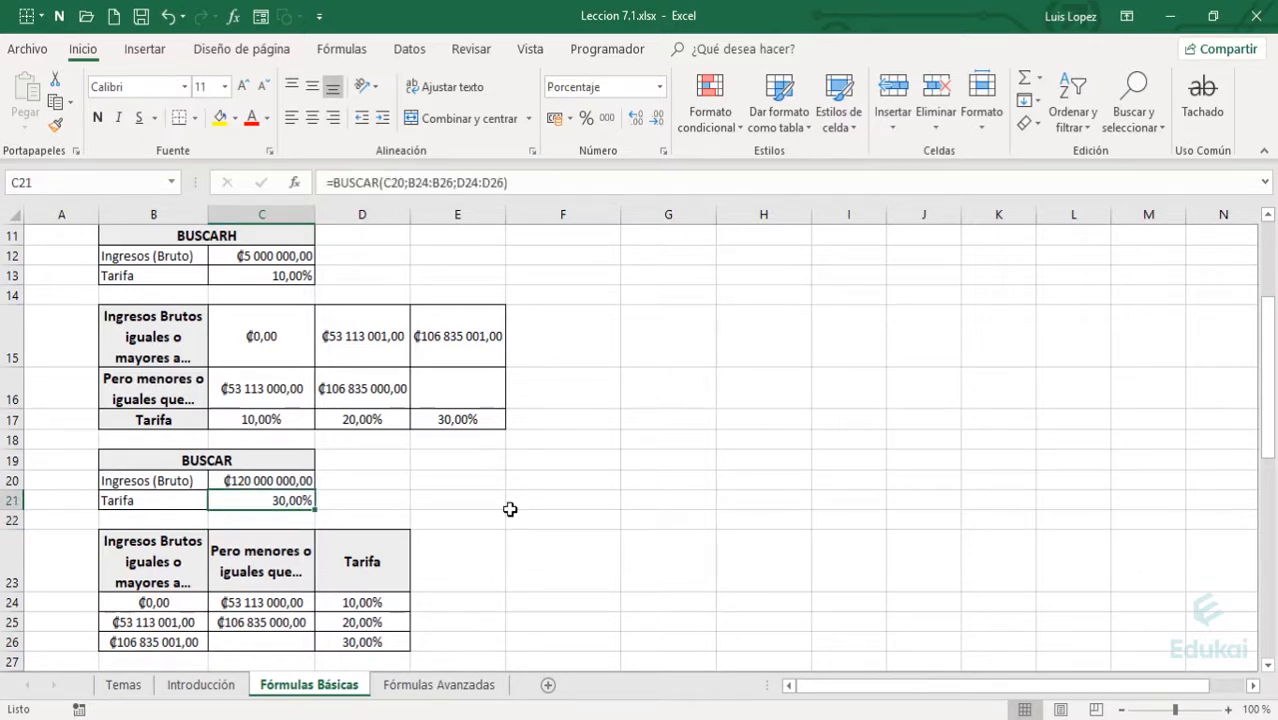
pyautogui.press('F2')
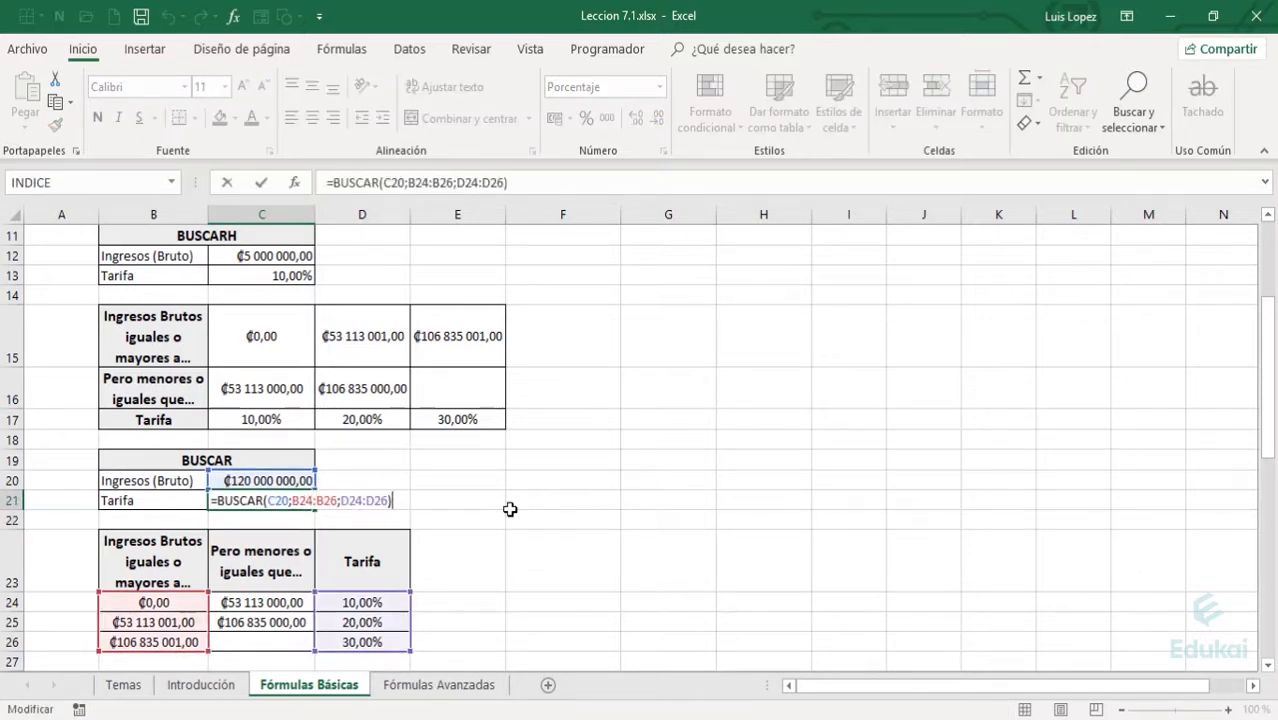
pyautogui.press('Left')
pyautogui.press('Left')
pyautogui.press('Left')
pyautogui.press('Left')
pyautogui.press('Left')
pyautogui.press('Left')
pyautogui.press('Left')
pyautogui.press('Left')
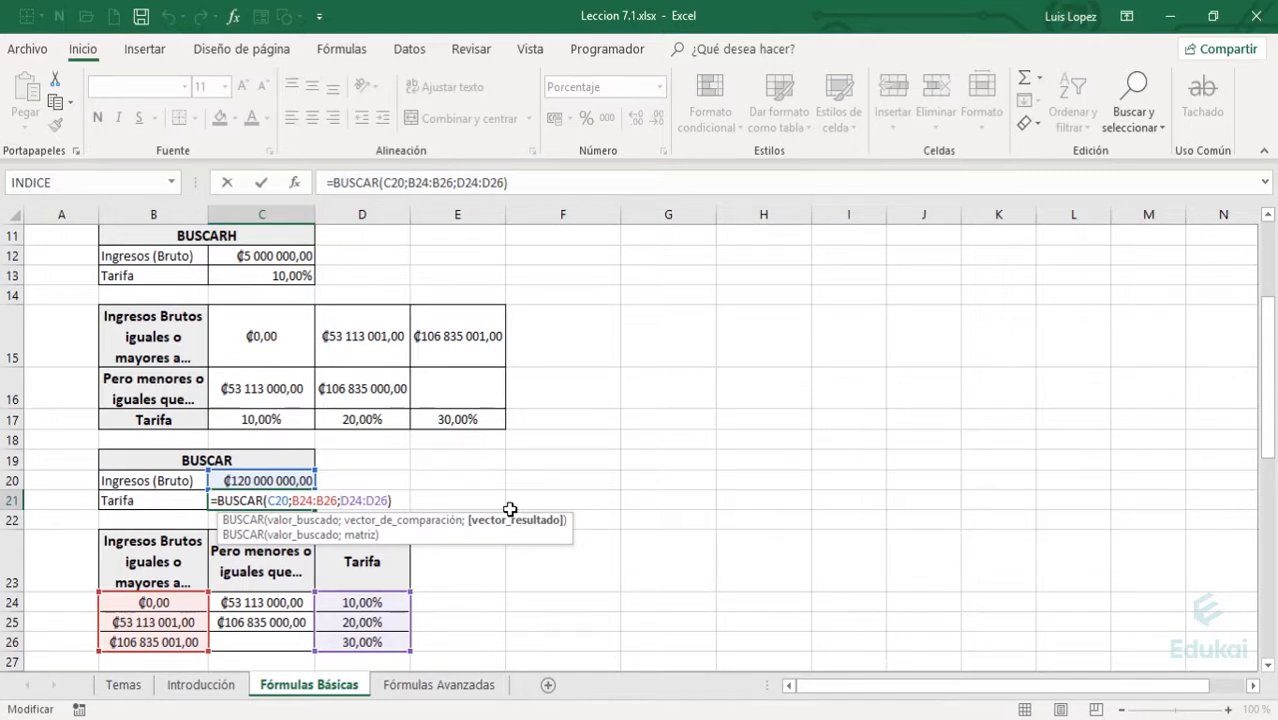
pyautogui.hotkey('shift', 'Right')
pyautogui.hotkey('shift', 'Right')
pyautogui.hotkey('shift', 'Right')
pyautogui.hotkey('shift', 'Right')
pyautogui.hotkey('shift', 'Right')
pyautogui.hotkey('shift', 'Right')
pyautogui.hotkey('shift', 'Right')
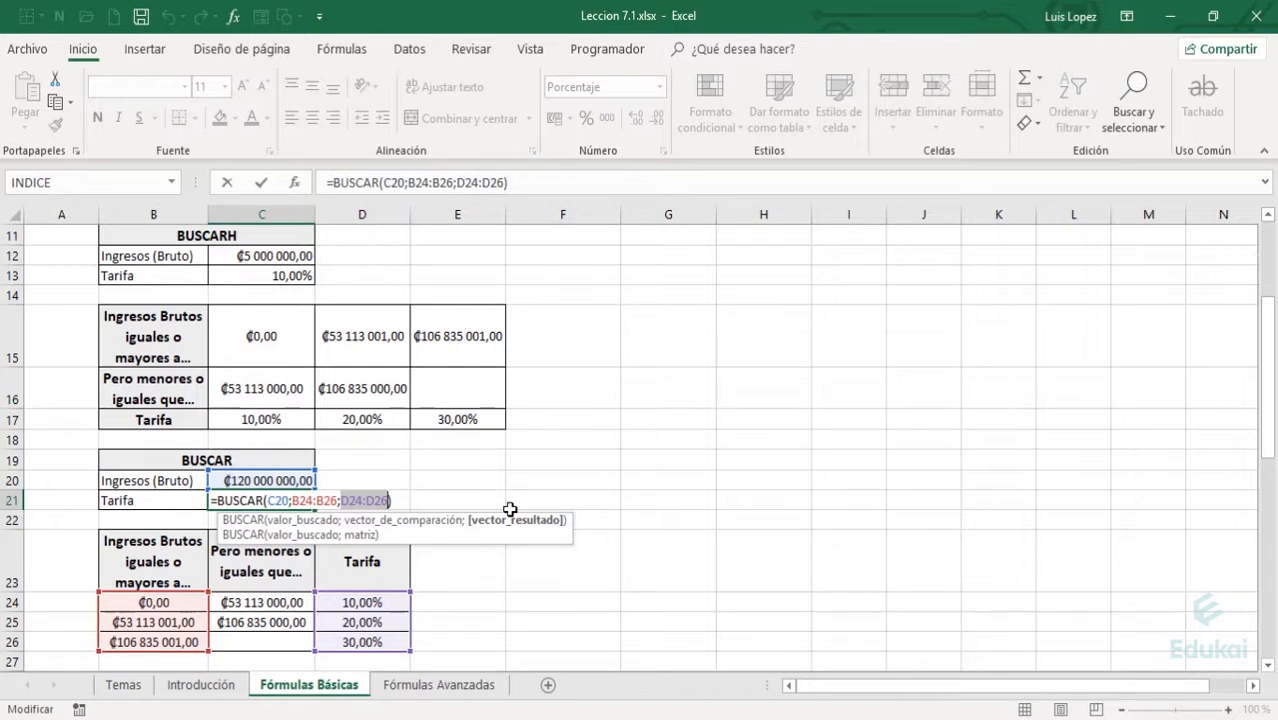
# - Highlight the comparison vector B24:B26 in C21's formula to compare it with the result vector
pyautogui.press('Left')
pyautogui.press('Left')
pyautogui.hotkey('shift', 'Left')
pyautogui.hotkey('shift', 'Left')
pyautogui.hotkey('shift', 'Left')
pyautogui.hotkey('shift', 'Left')
pyautogui.hotkey('shift', 'Left')
pyautogui.hotkey('shift', 'Left')
pyautogui.hotkey('shift', 'Left')
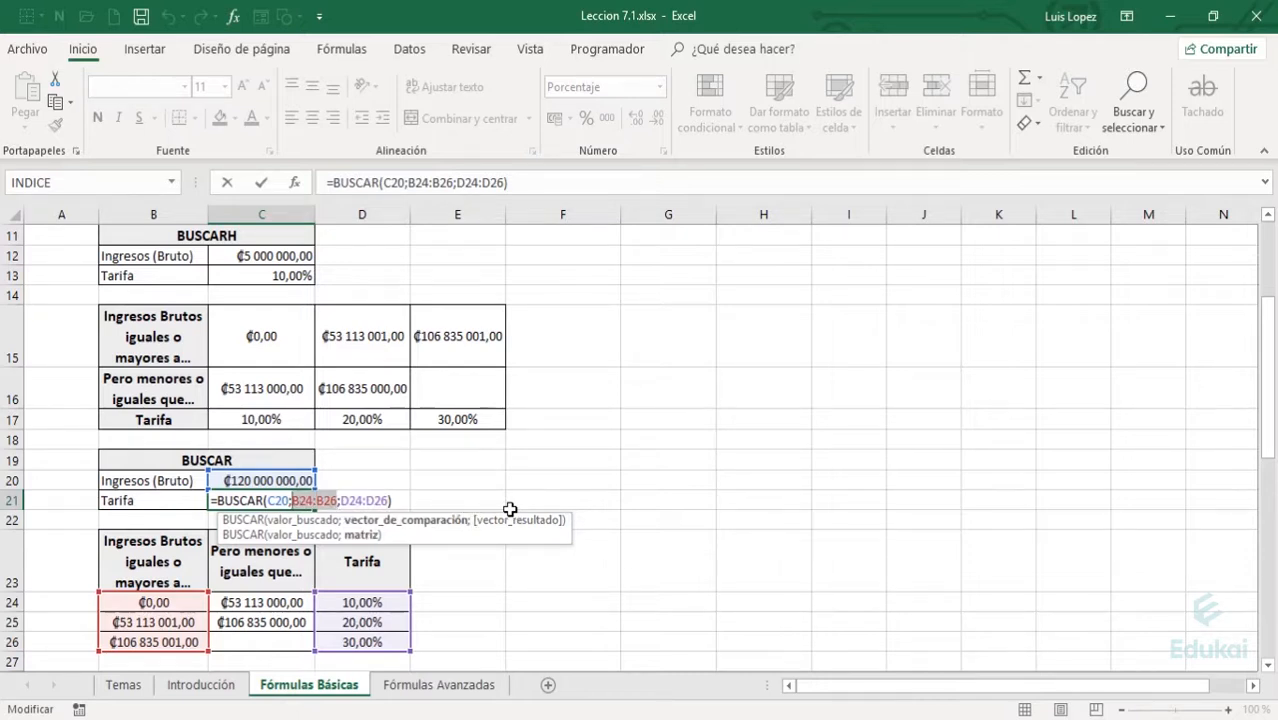
# - Highlight the result vector D24:D26 once more and close C21's formula without changing it
pyautogui.press('Right')
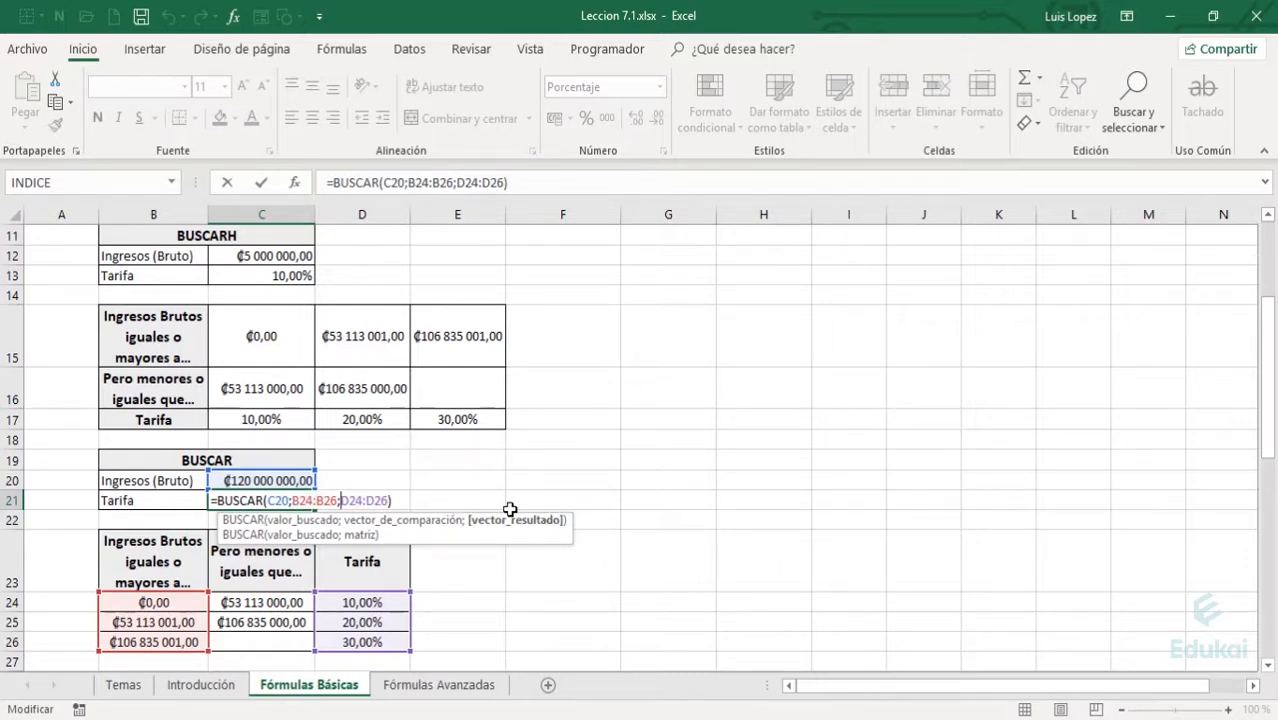
pyautogui.hotkey('shift', 'Right')
pyautogui.hotkey('shift', 'Right')
pyautogui.hotkey('shift', 'Right')
pyautogui.hotkey('shift', 'Right')
pyautogui.hotkey('shift', 'Right')
pyautogui.hotkey('shift', 'Right')
pyautogui.hotkey('shift', 'Right')
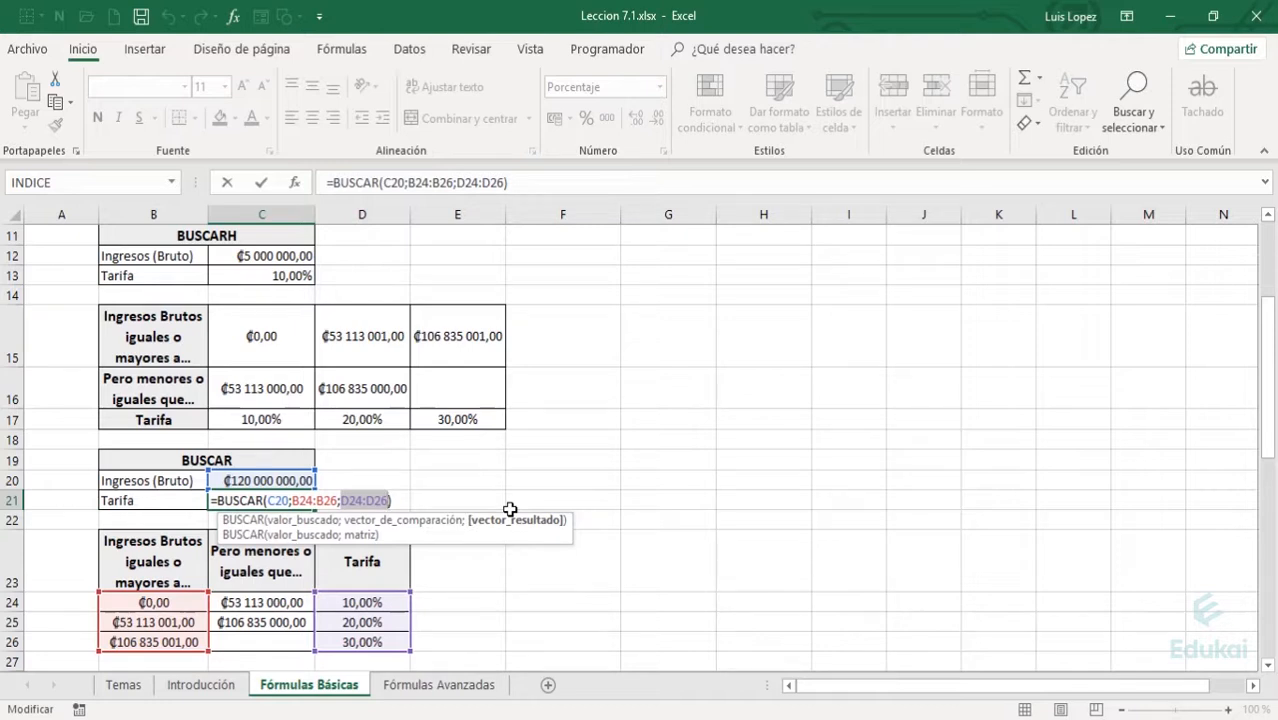
pyautogui.hotkey('ctrl', 'Return')
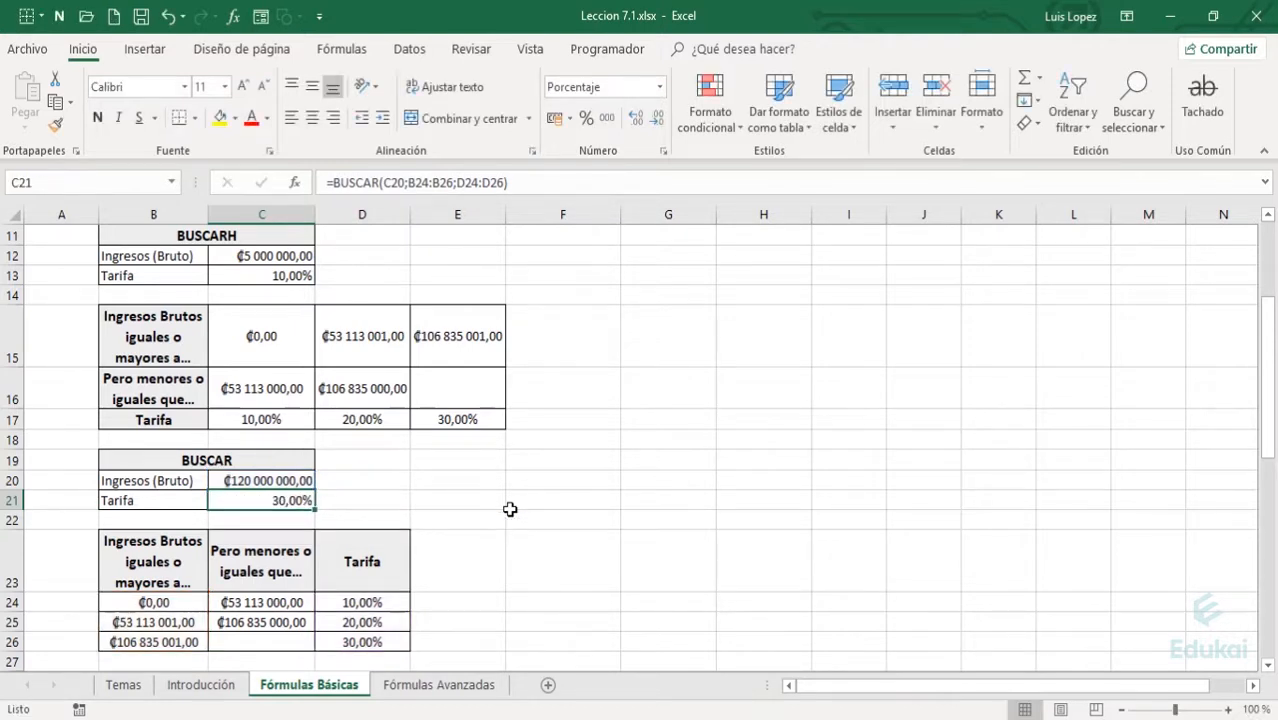
# - Examine the lower and upper income limits of the BUSCAR tax table, from column B into C24:C26
pyautogui.press('Left')
pyautogui.press('Down')
pyautogui.press('Down')
pyautogui.press('Left')
pyautogui.press('Down')
pyautogui.press('Down')
pyautogui.press('Right')
pyautogui.press('Up')
pyautogui.hotkey('shift', 'Down')
pyautogui.hotkey('shift', 'Down')
pyautogui.hotkey('shift', 'Up')
pyautogui.hotkey('shift', 'Up')
# - Examine the tax rates in the BUSCAR result vector D24:D26
pyautogui.press('Down')
pyautogui.press('Right')
pyautogui.press('Right')
pyautogui.press('Up')
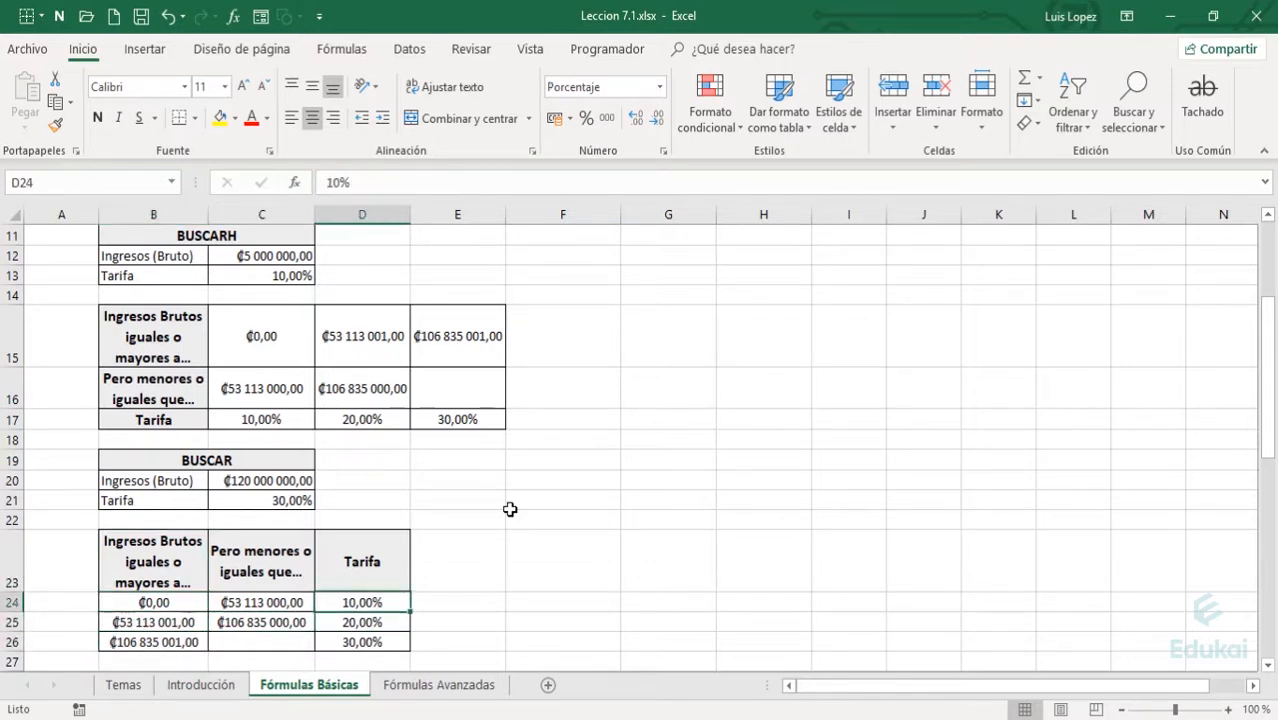
pyautogui.hotkey('shift', 'Down')
pyautogui.hotkey('shift', 'Down')
pyautogui.press('Up')
pyautogui.press('Down')
pyautogui.press('Down')
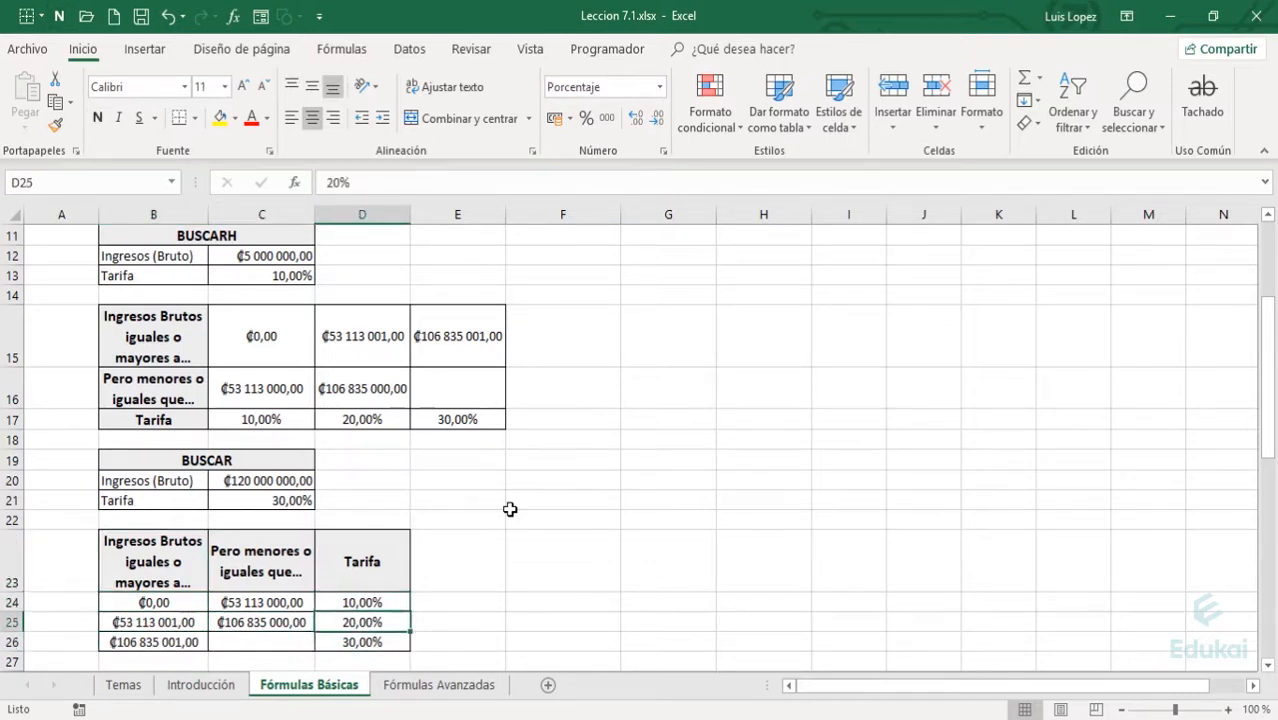
# - Set the gross income in the BUSCAR example, cell C20, to 80 000 000
pyautogui.press('Right')
pyautogui.press('Down')
pyautogui.press('Left')
pyautogui.press('Left')
pyautogui.press('Left')
pyautogui.press('Left')
pyautogui.press('Up')
pyautogui.press('Up')
pyautogui.press('Up')
pyautogui.press('Right')
pyautogui.press('Up')
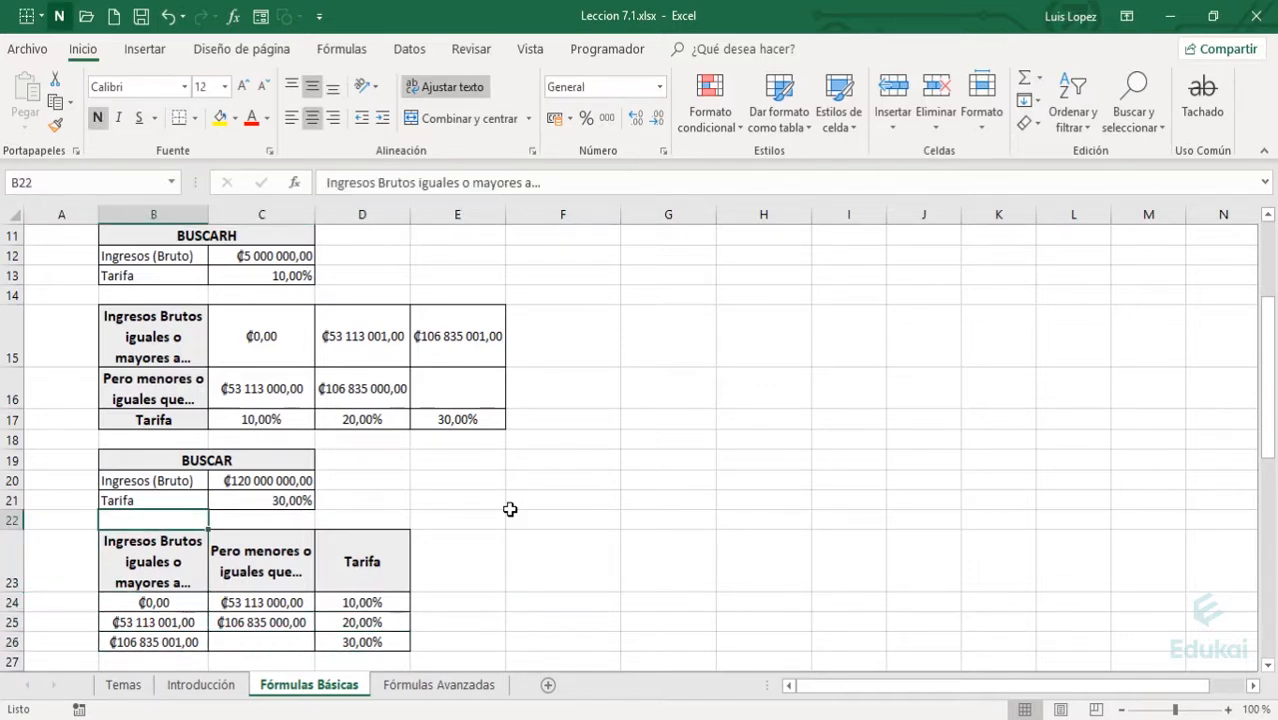
pyautogui.press('Up')
pyautogui.press('Right')
pyautogui.press('Up')
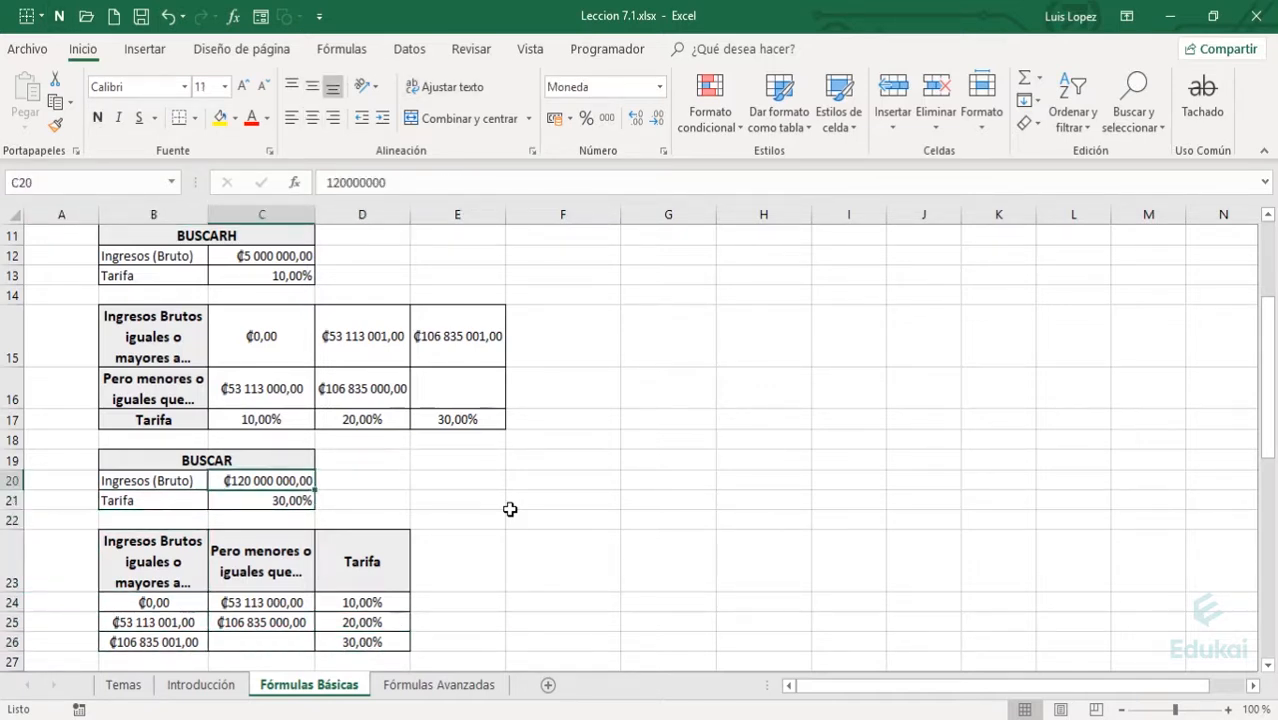
pyautogui.write('80 000 000')
pyautogui.press('Return')
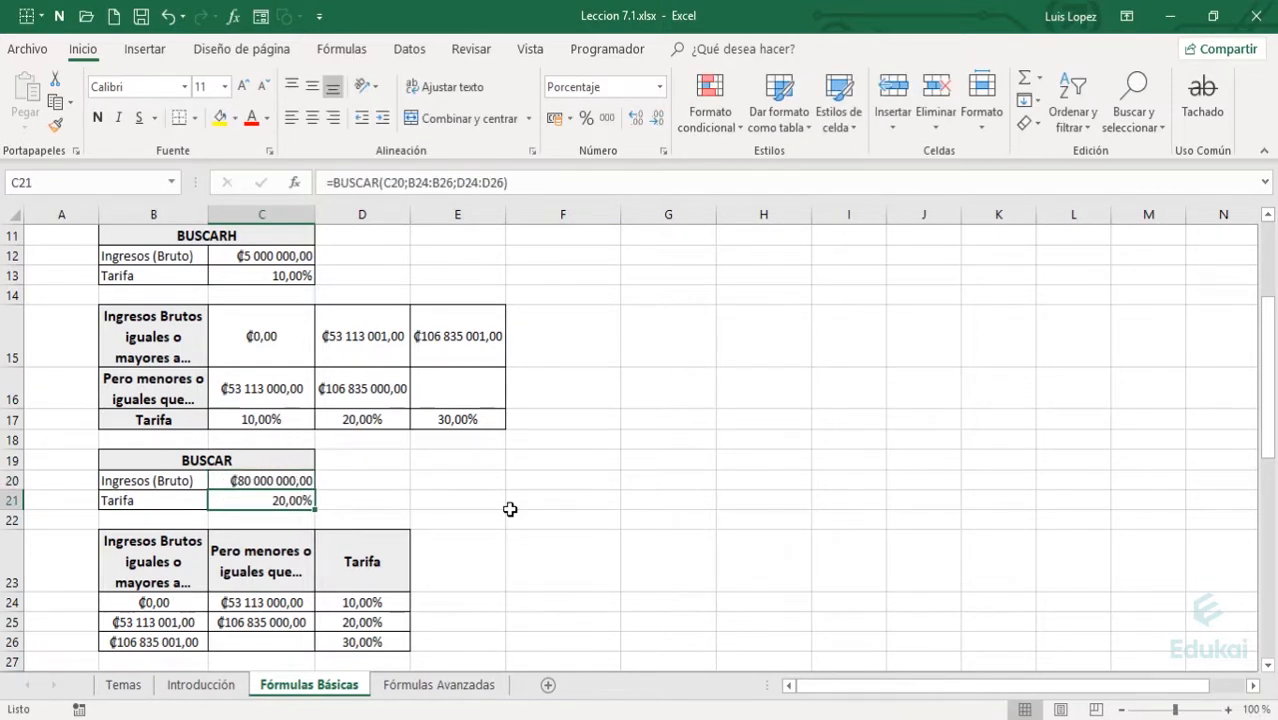
# - Select the comparison vector B24:B26 to examine the order of its income limits
pyautogui.press('Down')
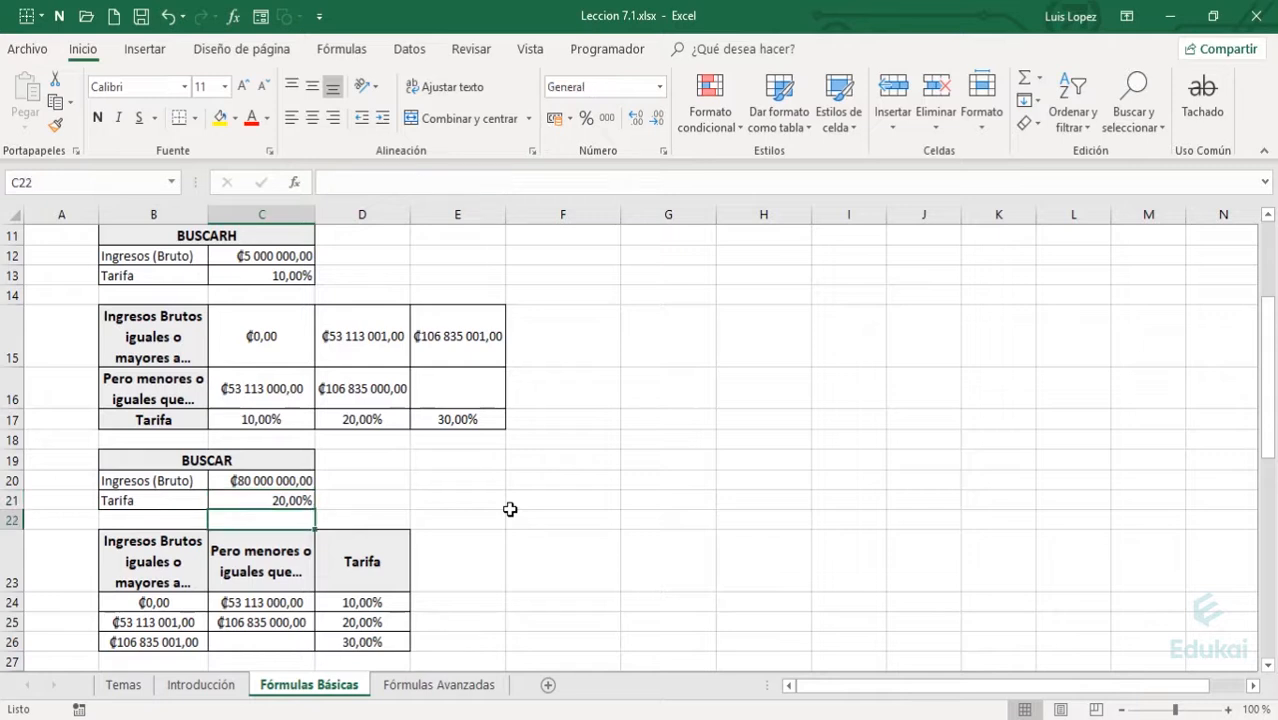
pyautogui.press('Down')
pyautogui.press('Down')
pyautogui.press('Left')
pyautogui.press('Left')
pyautogui.press('Down')
pyautogui.press('Right')
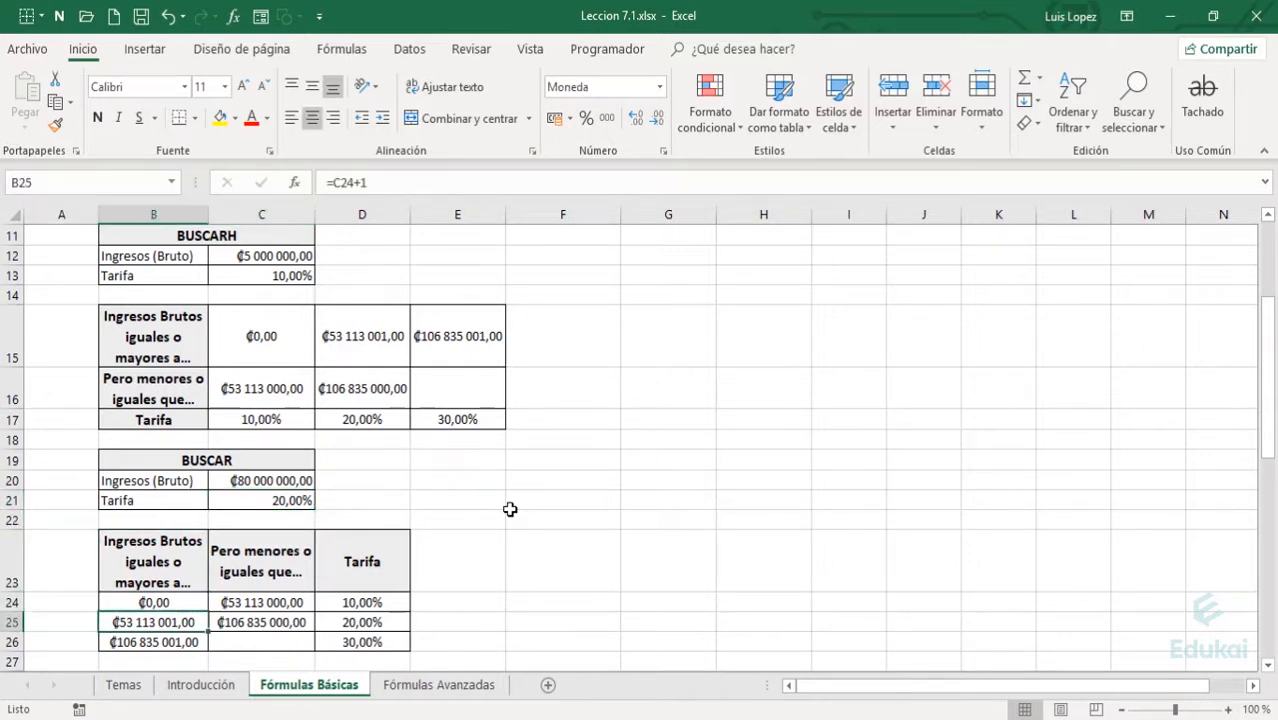
pyautogui.press('Up')
pyautogui.hotkey('shift', 'Down')
pyautogui.hotkey('shift', 'Down')
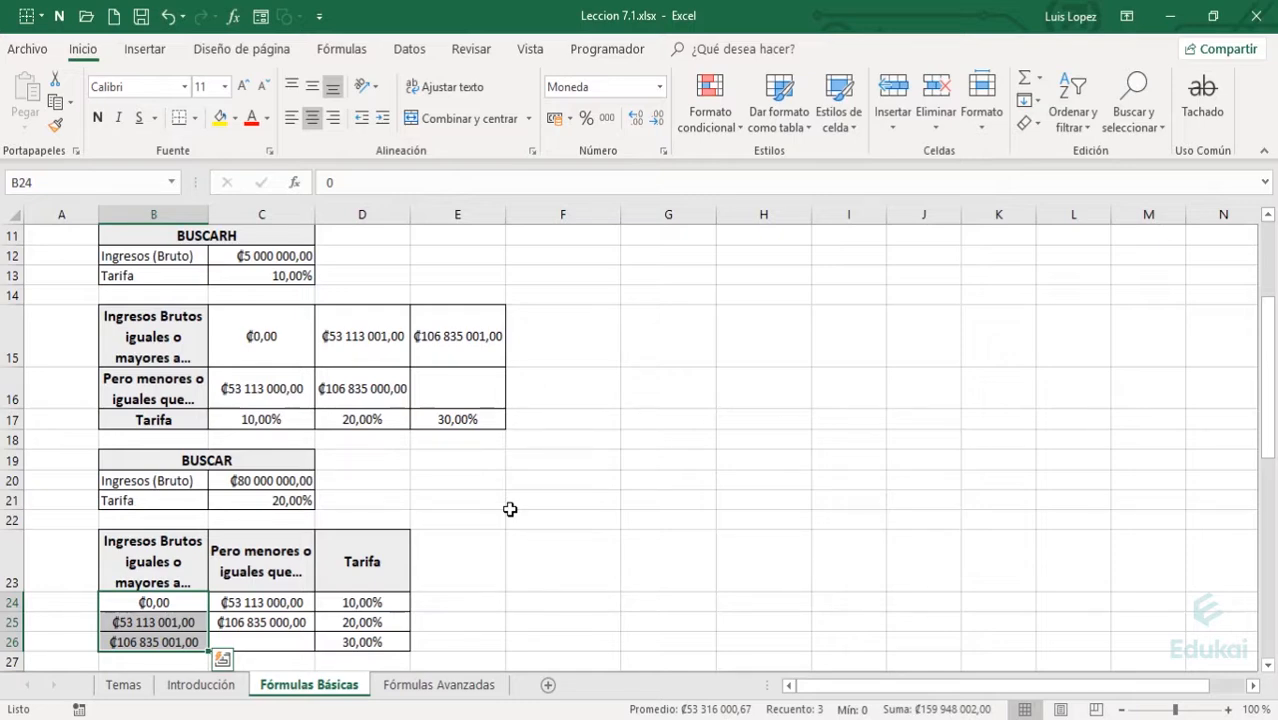
# - Examine the INDICE y COINCIDIR example below BUSCAR together with its table of dates, weekdays and amounts
pyautogui.press('Down')
pyautogui.press('Down')
pyautogui.press('Down')
pyautogui.press('Down')
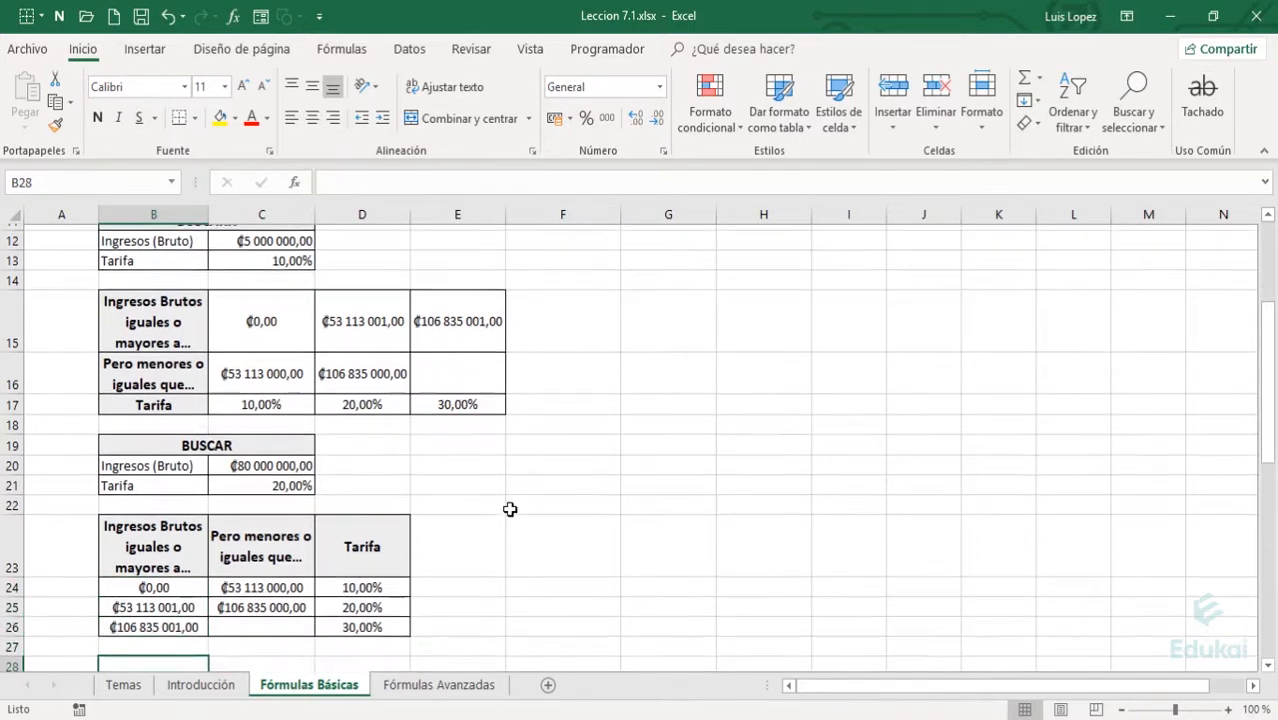
pyautogui.press('Down')
pyautogui.press('Left')
pyautogui.press('Down')
pyautogui.press('Down')
pyautogui.press('Up')
pyautogui.press('Up')
pyautogui.press('Down')
pyautogui.press('Down')
pyautogui.press('Down')
pyautogui.press('Down')
pyautogui.press('Down')
pyautogui.press('Up')
pyautogui.press('Up')
pyautogui.press('Up')
pyautogui.press('Up')
pyautogui.press('Up')
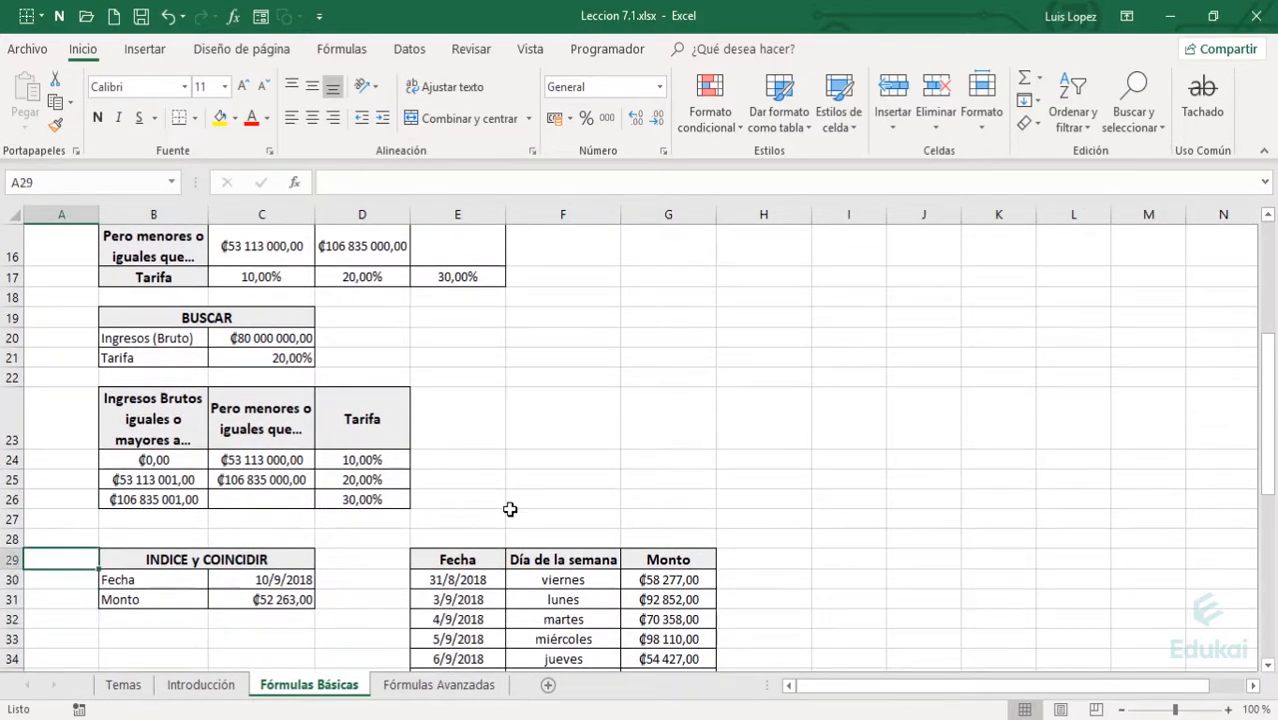
# - Start a COINCIDIR formula in empty cell I30, beside the date table
pyautogui.press('Down')
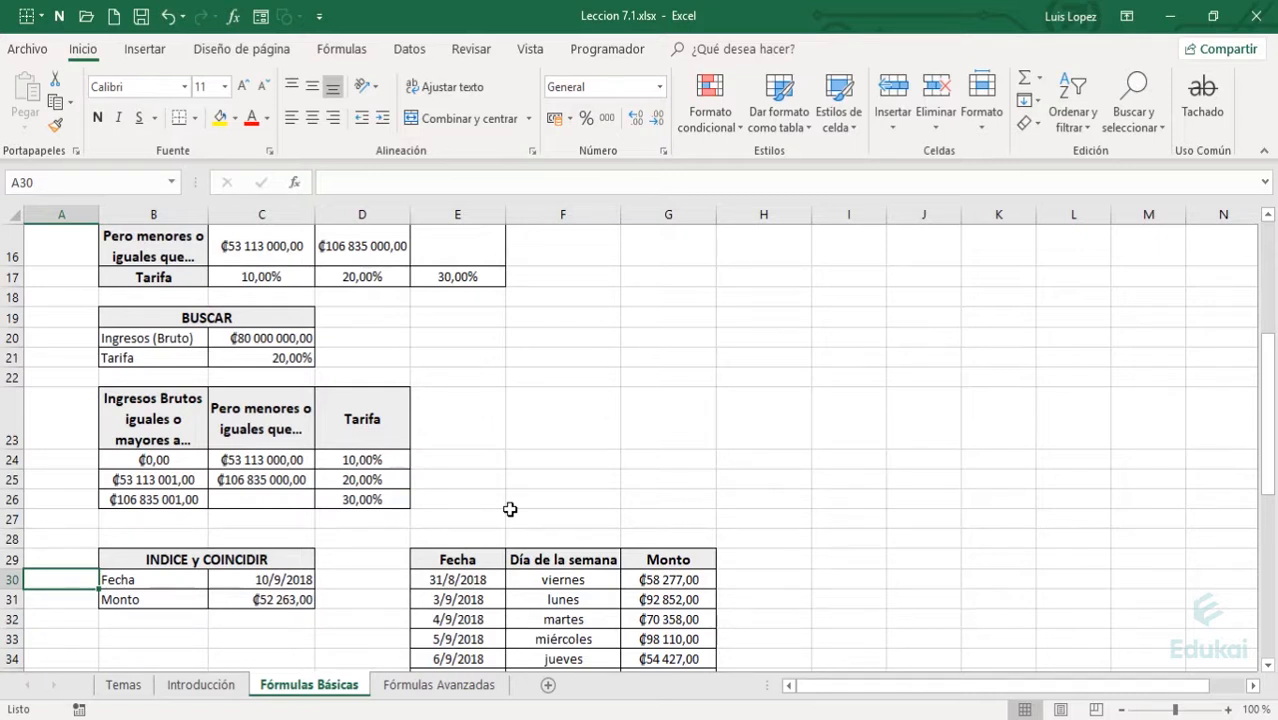
pyautogui.press('Right')
pyautogui.press('Right')
pyautogui.press('Right')
pyautogui.press('Right')
pyautogui.press('Right')
pyautogui.press('Right')
pyautogui.press('Right')
pyautogui.press('Right')
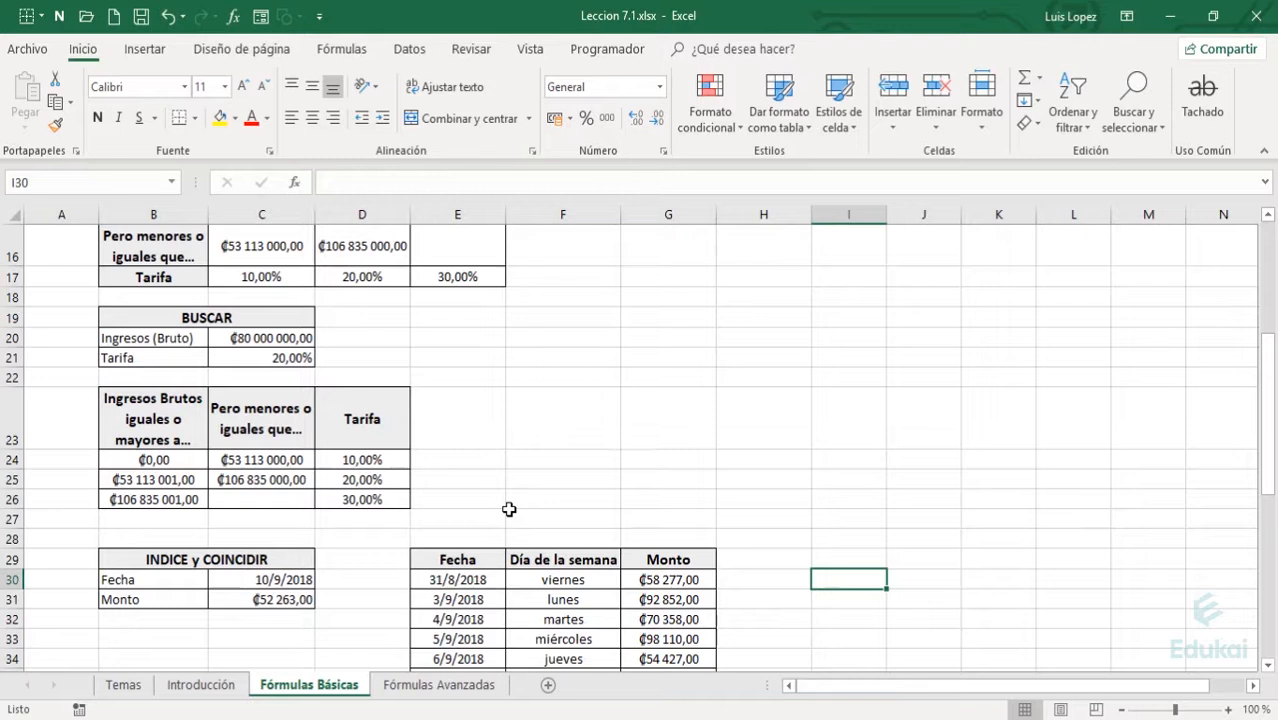
pyautogui.write('=')
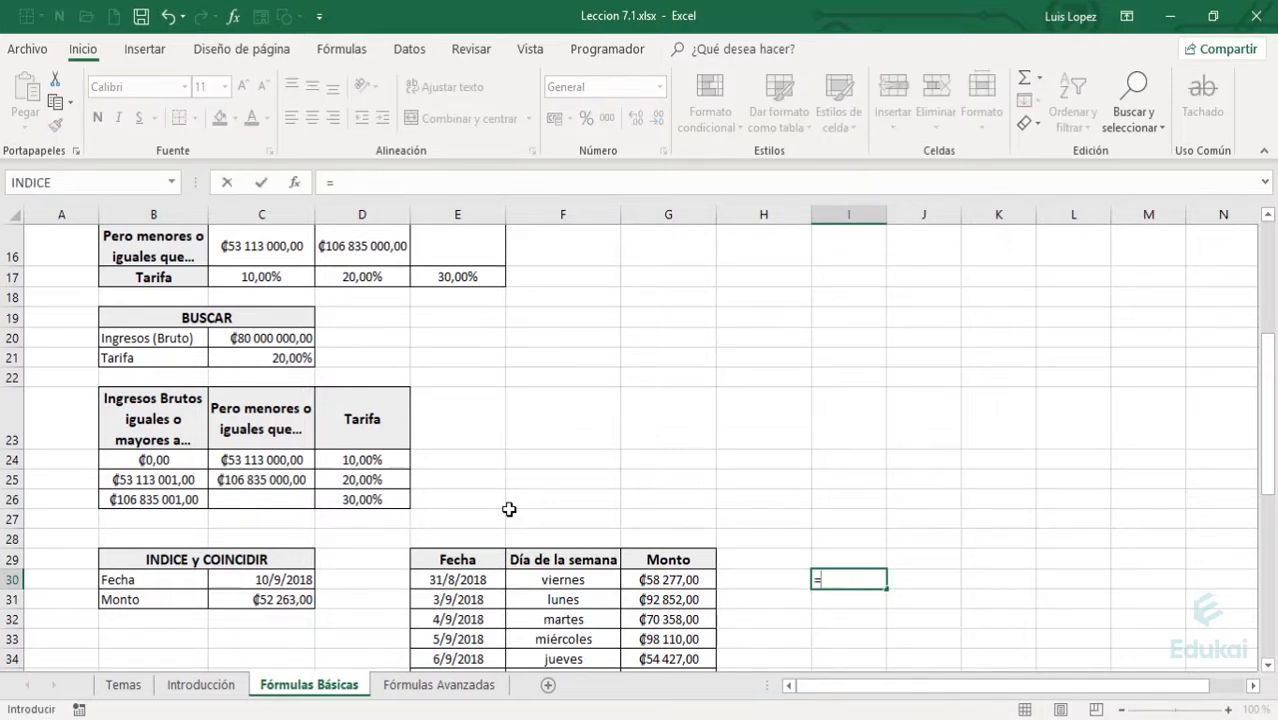
pyautogui.write('coinci')
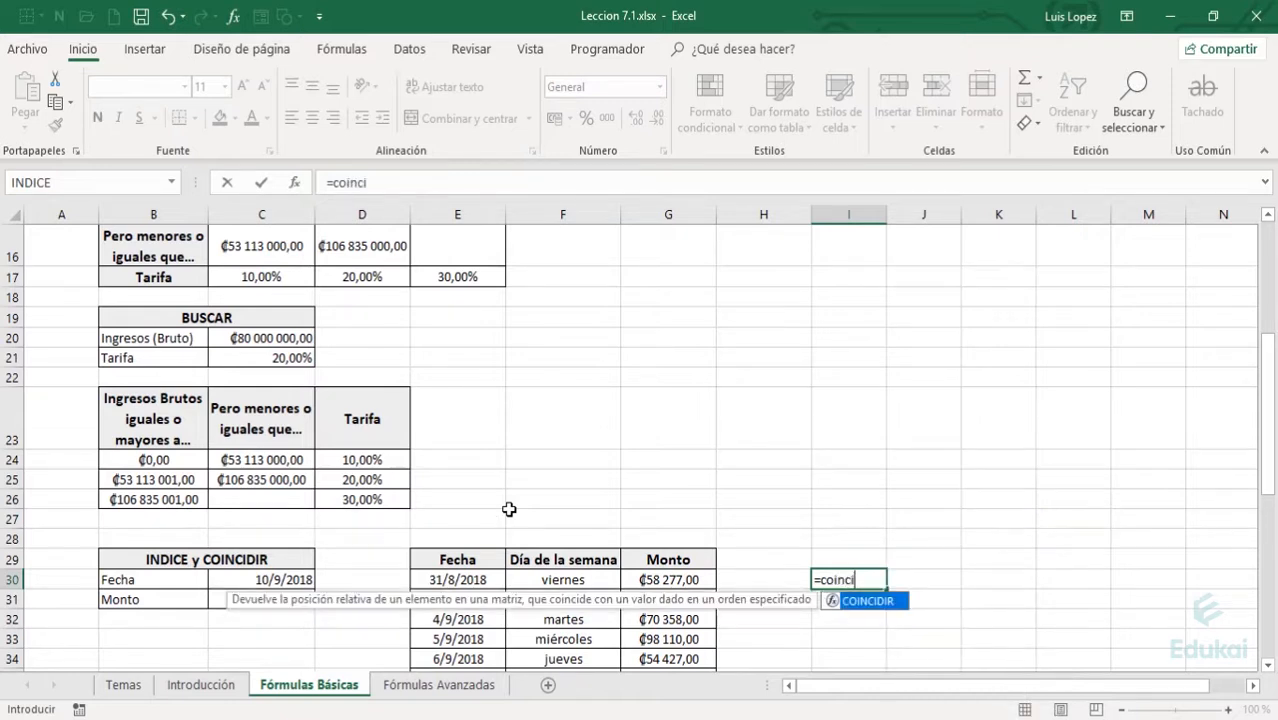
pyautogui.press('Tab')
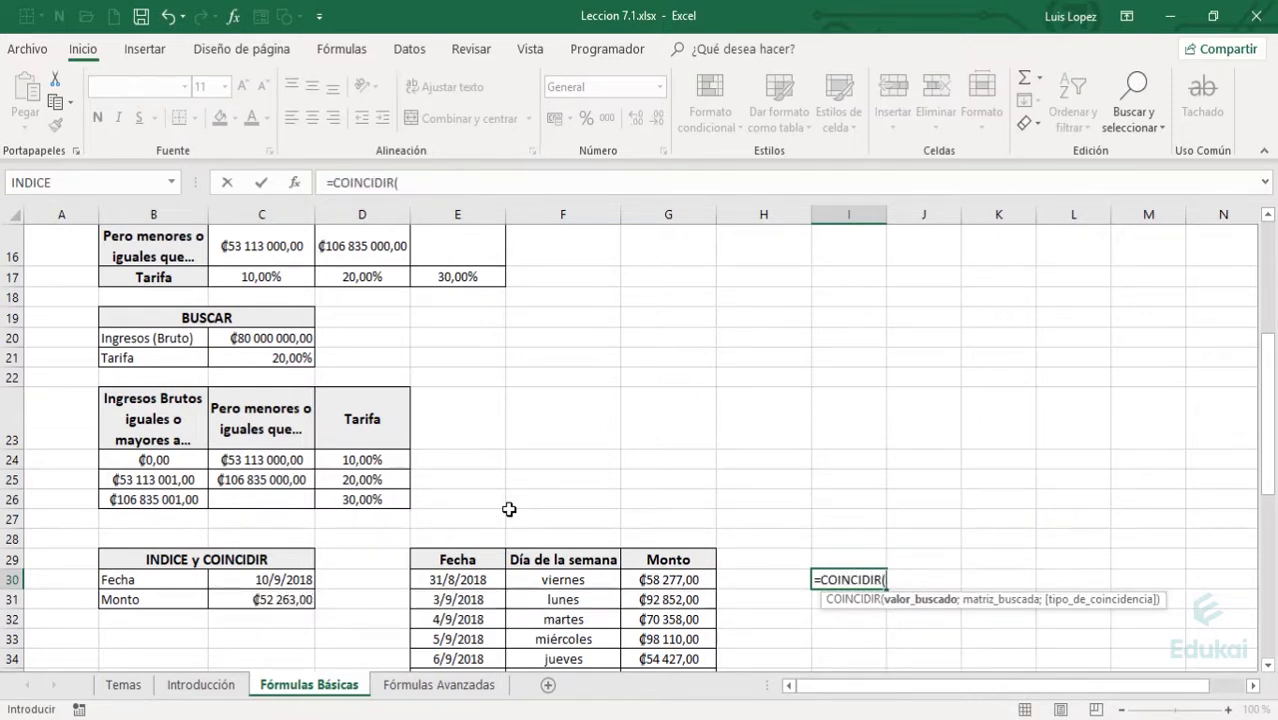
# - Give the COINCIDIR formula the date in C30 as its lookup value
pyautogui.press('Up')
pyautogui.press('Left')
pyautogui.press('Left')
pyautogui.press('Left')
pyautogui.press('Left')
pyautogui.press('Down')
pyautogui.press('Right')
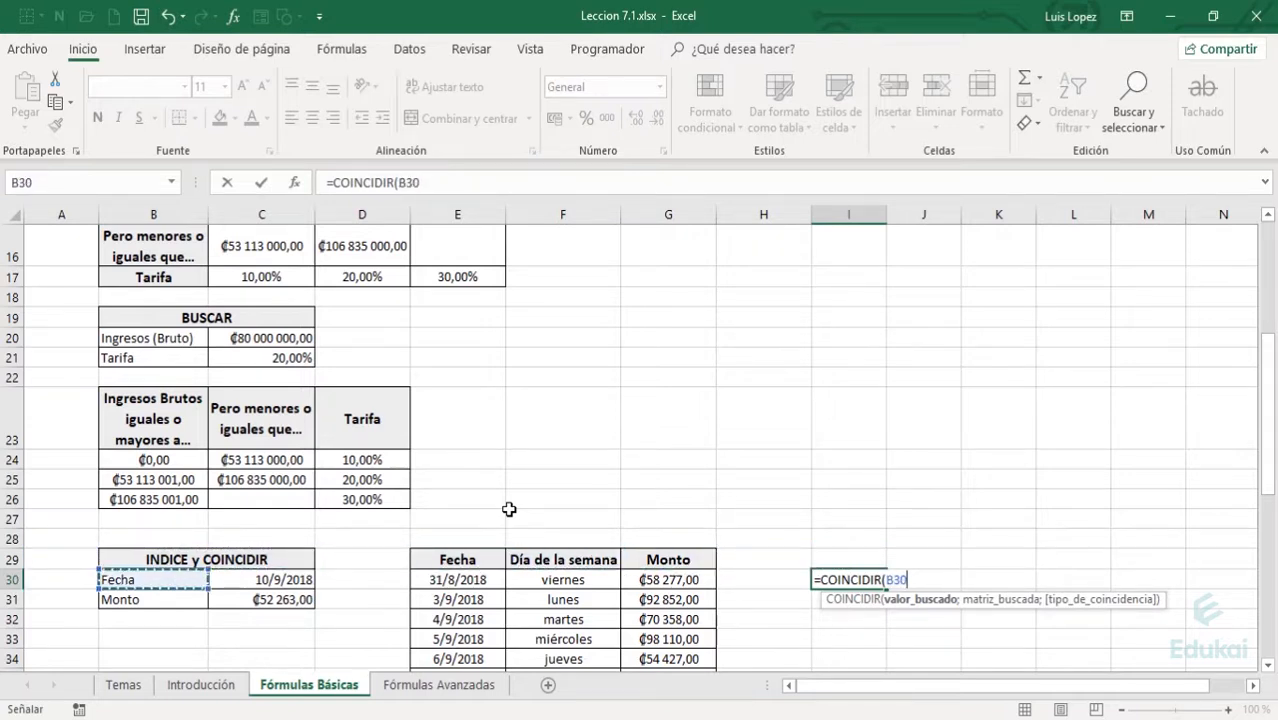
pyautogui.press('Right')
pyautogui.write(';')
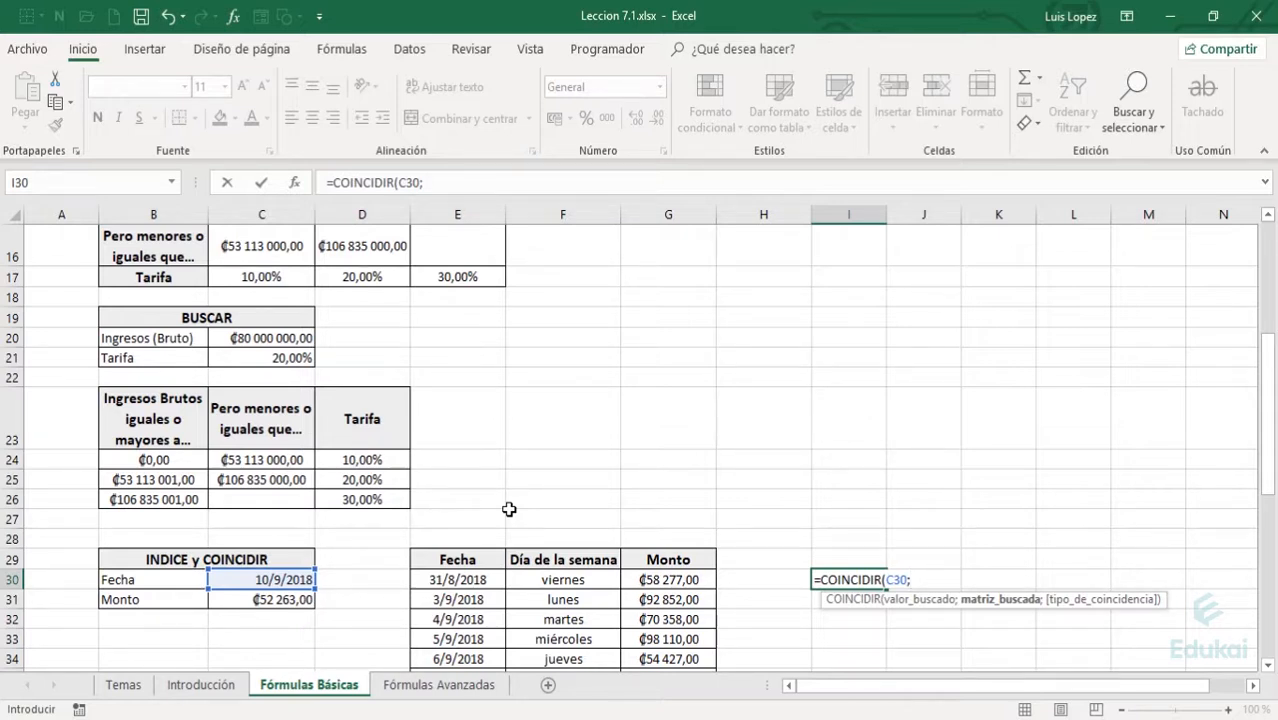
# - Give the COINCIDIR formula the full Fecha column, E30:E50, as its lookup array
pyautogui.press('Left')
pyautogui.press('Left')
pyautogui.press('Left')
pyautogui.press('Left')
pyautogui.hotkey('shift', 'Down')
pyautogui.hotkey('shift', 'Down')
pyautogui.hotkey('shift', 'Down')
pyautogui.hotkey('shift', 'Down')
pyautogui.hotkey('shift', 'Down')
pyautogui.hotkey('shift', 'Down')
pyautogui.hotkey('shift', 'Down')
pyautogui.hotkey('ctrl', 'shift', 'Down')
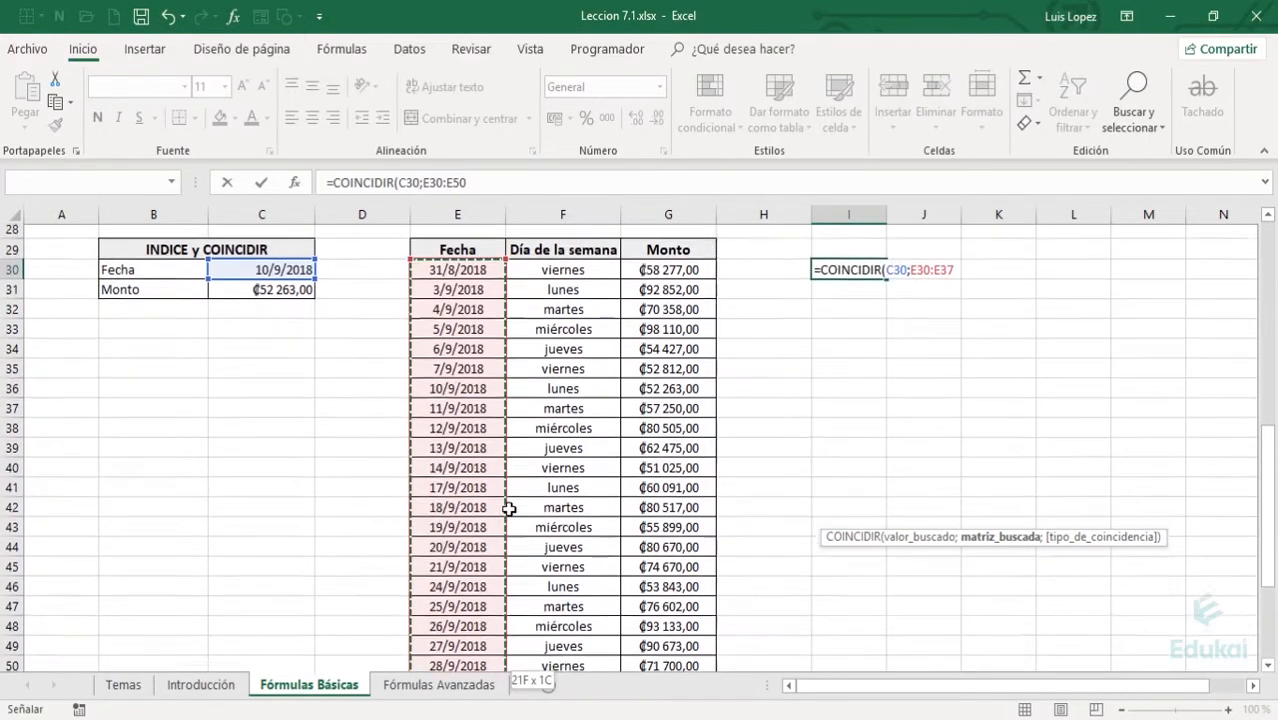
pyautogui.write(';')
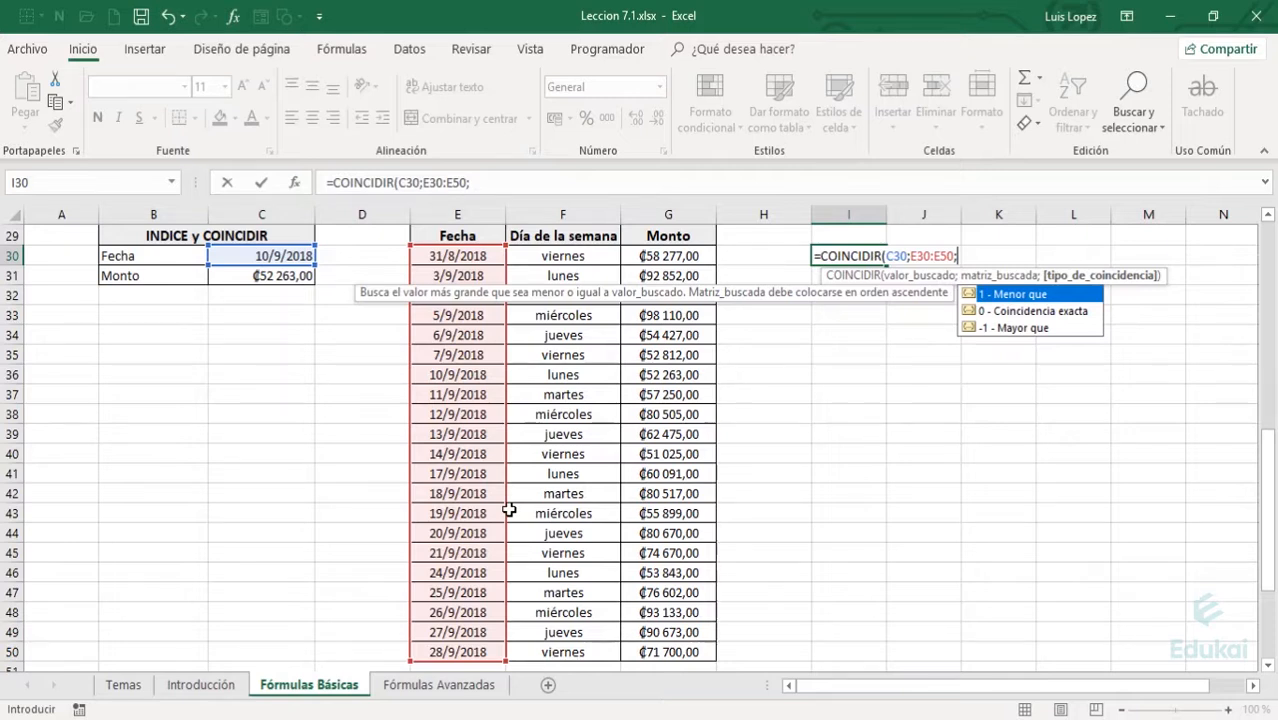
# - Review the match types, choose 0 for an exact match, and complete the COINCIDIR formula in I30
pyautogui.press('Down')
pyautogui.press('Down')
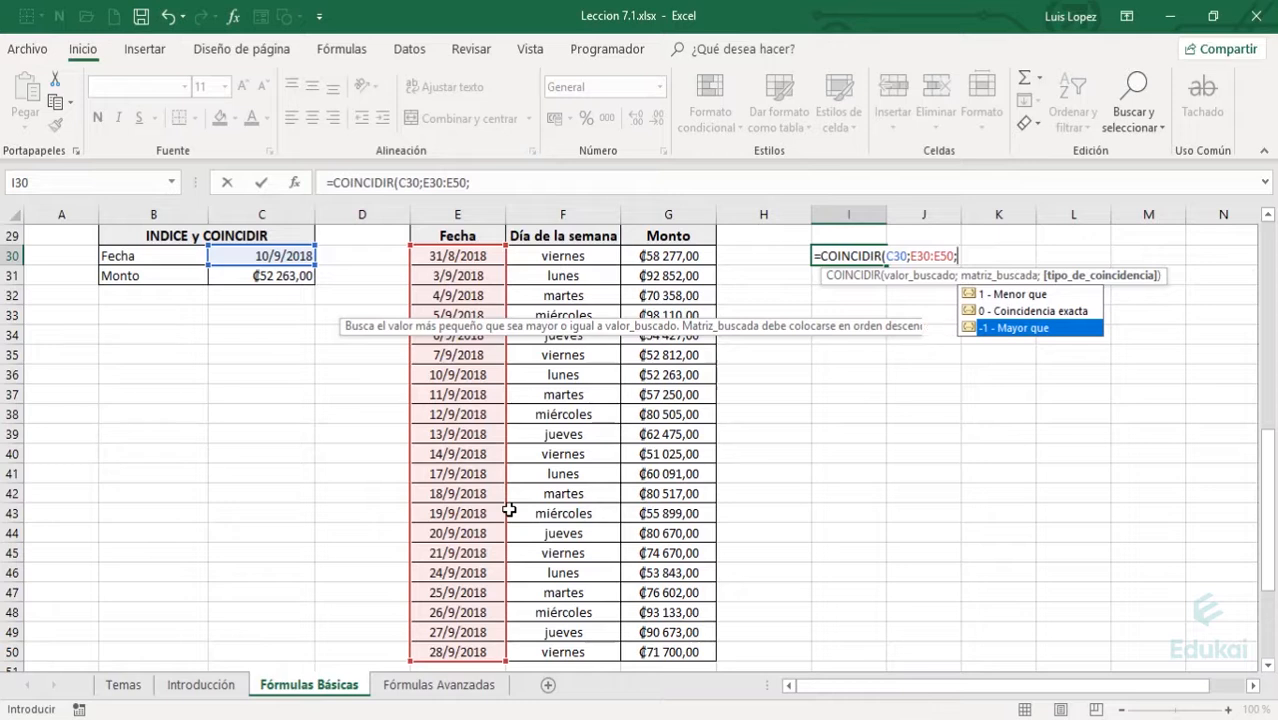
pyautogui.press('Up')
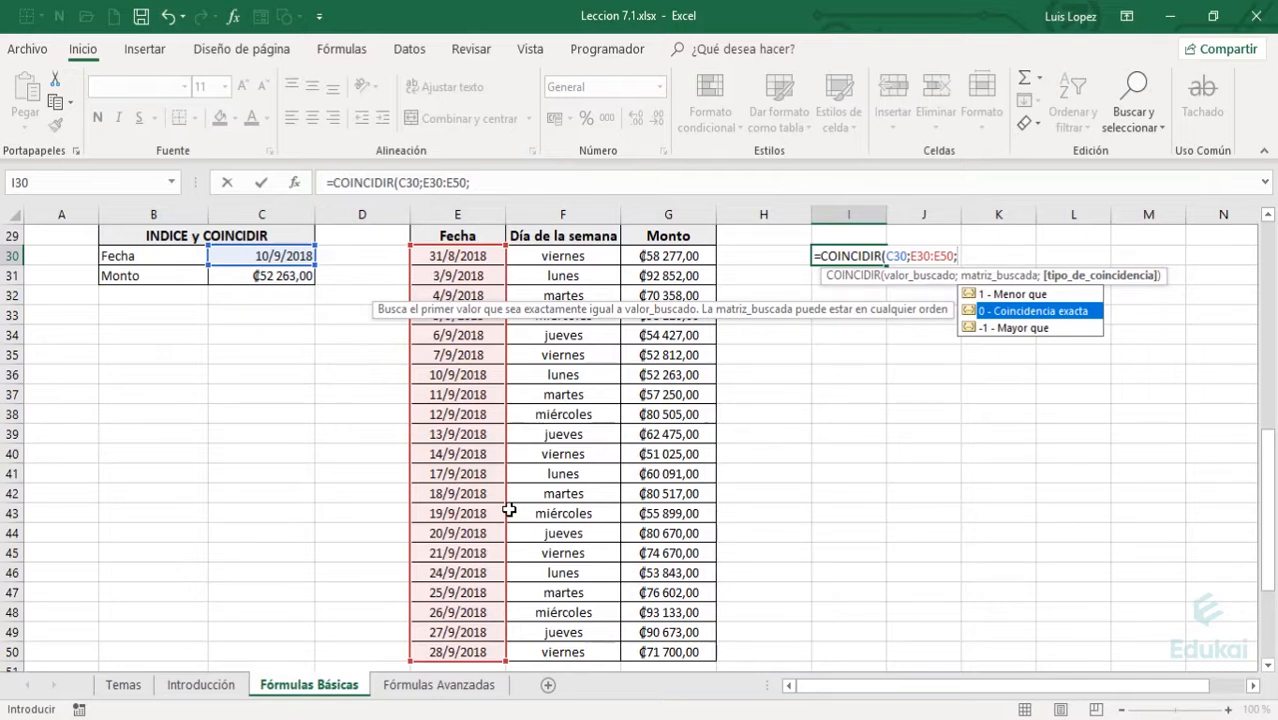
pyautogui.write('0')
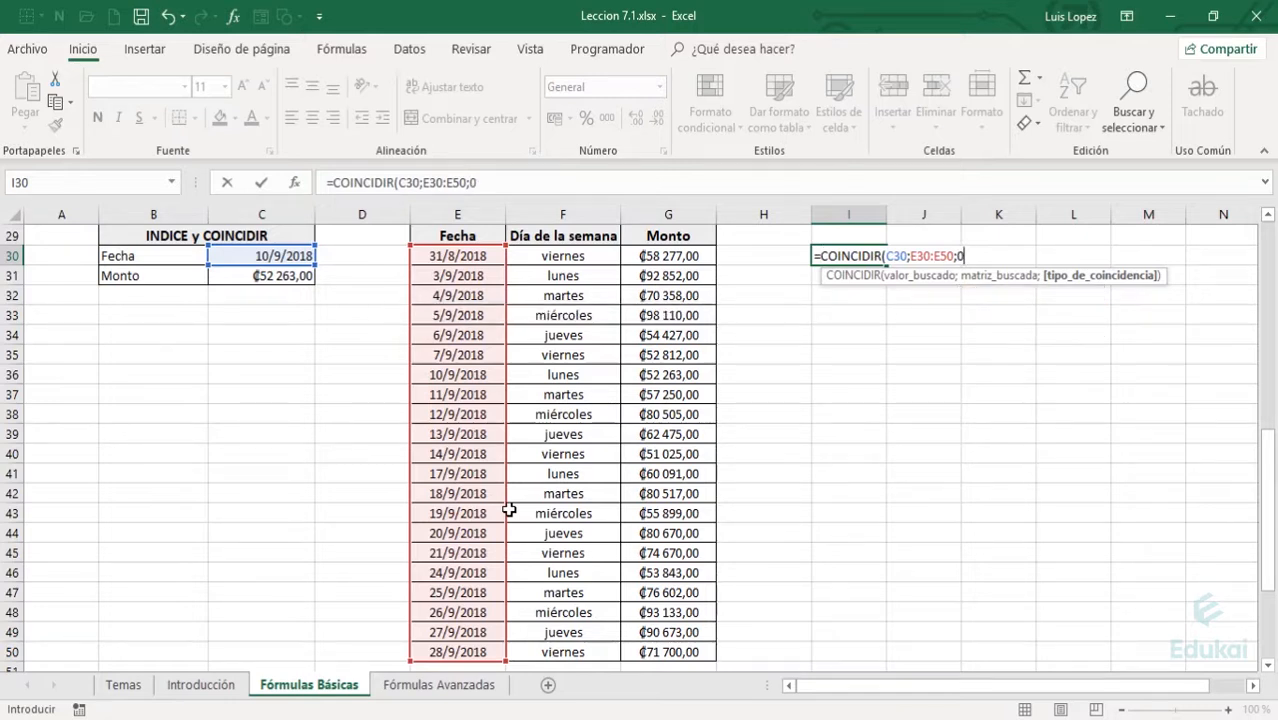
pyautogui.write(')')
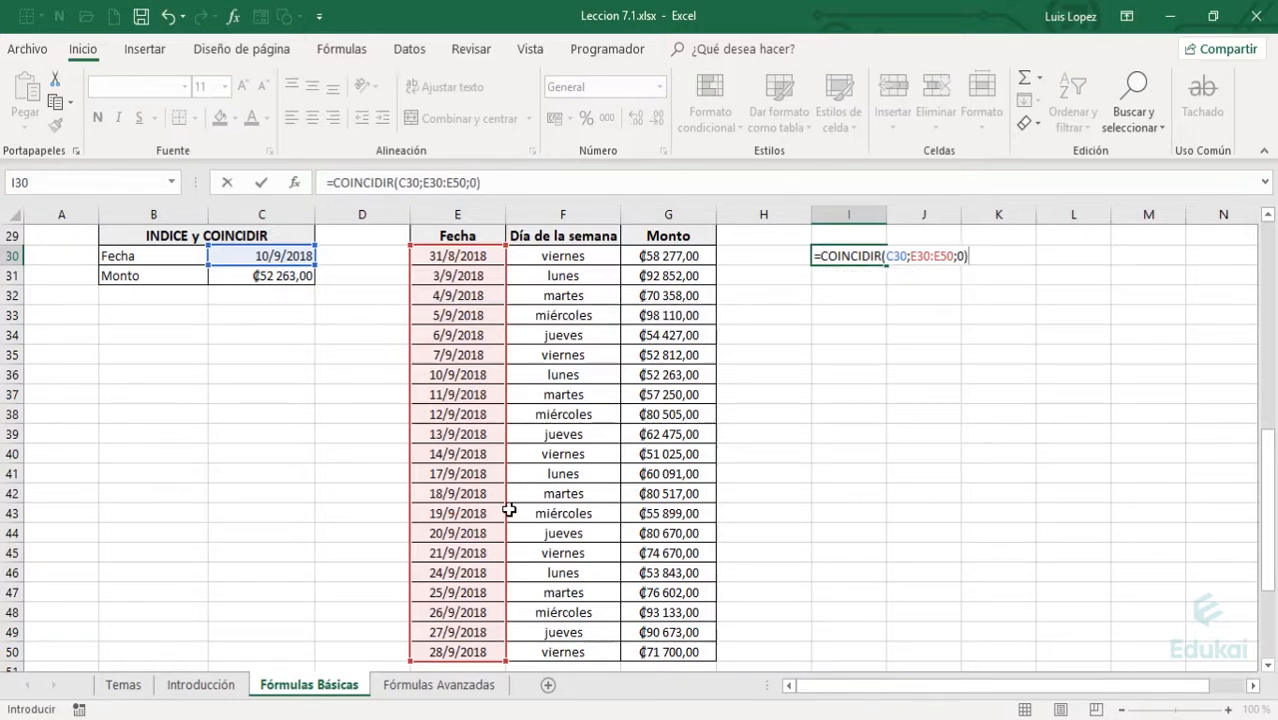
pyautogui.press('Return')
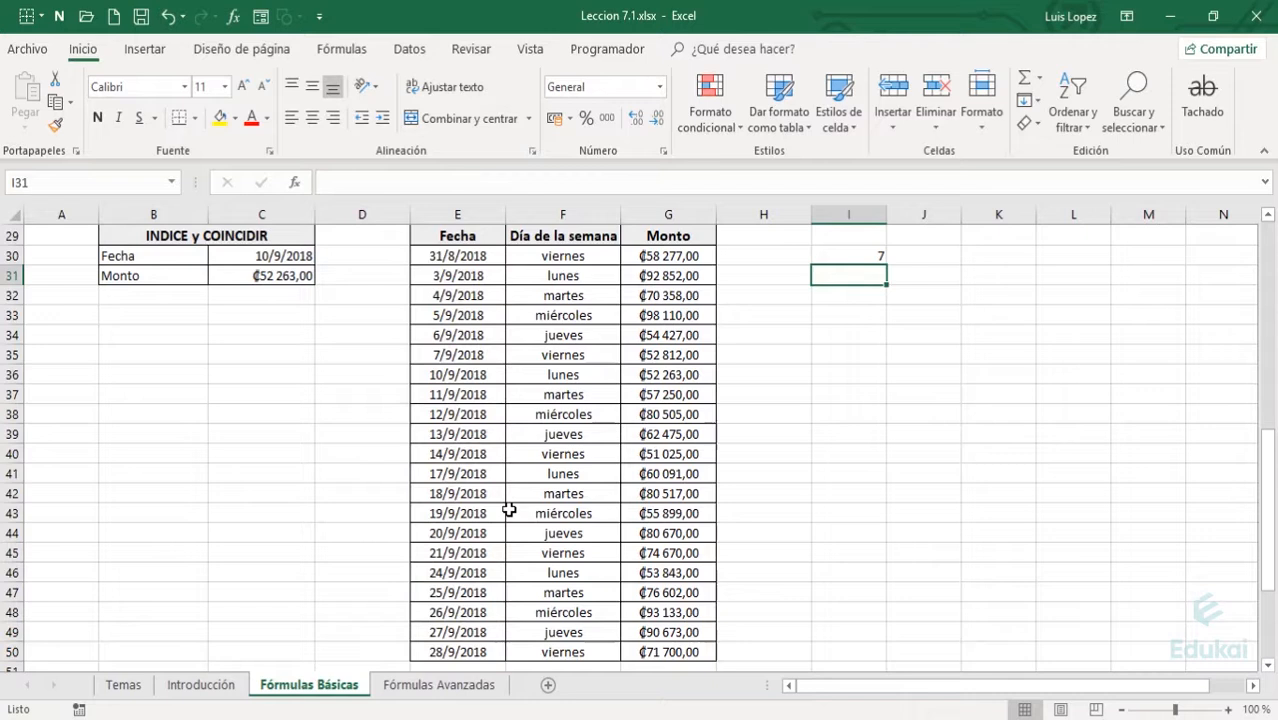
# - Check COINCIDIR's result in I30 and highlight its lookup array, the dates in E30:E50
pyautogui.press('Up')
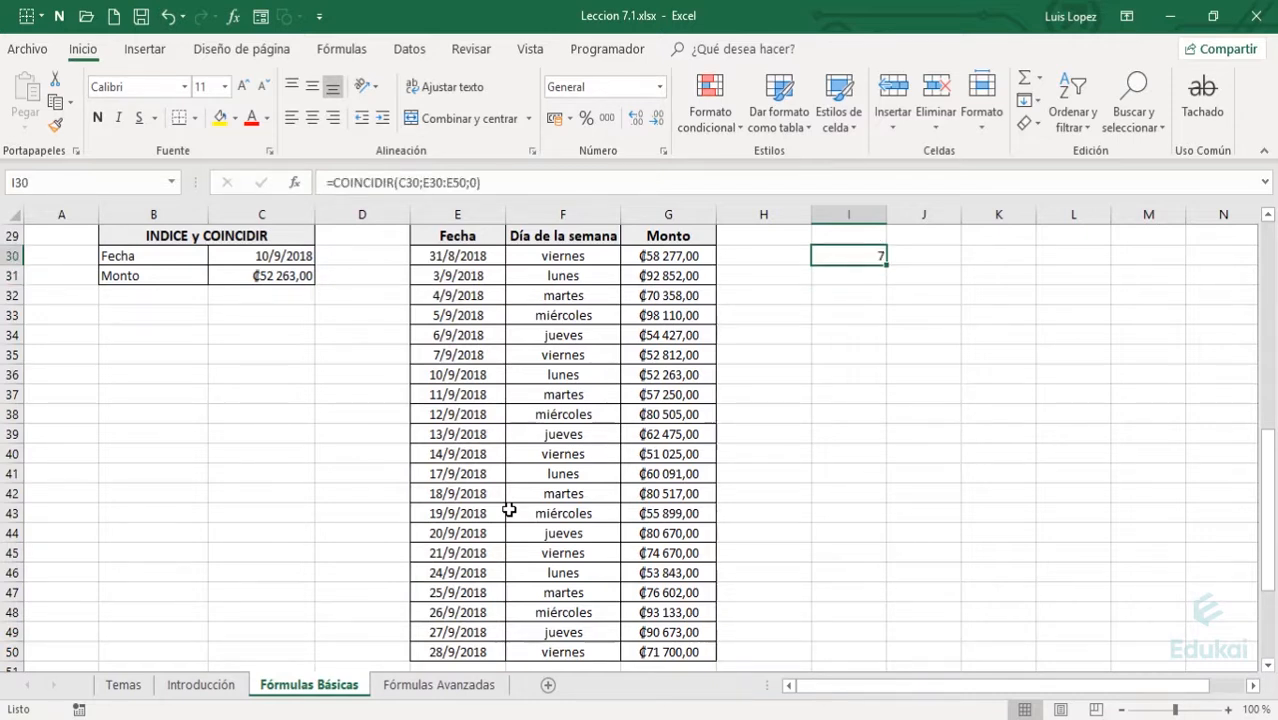
pyautogui.press('Left')
pyautogui.press('Left')
pyautogui.press('Left')
pyautogui.press('Left')
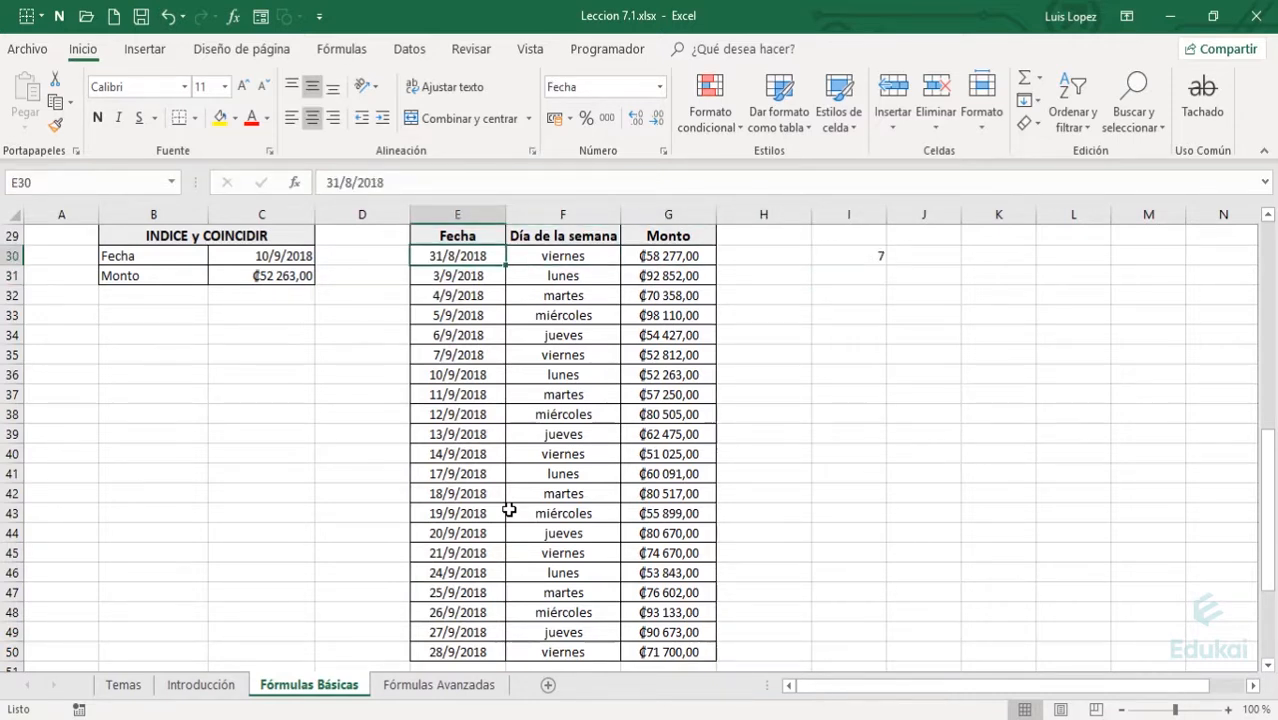
pyautogui.hotkey('shift', 'Down')
pyautogui.hotkey('ctrl', 'shift', 'Down')
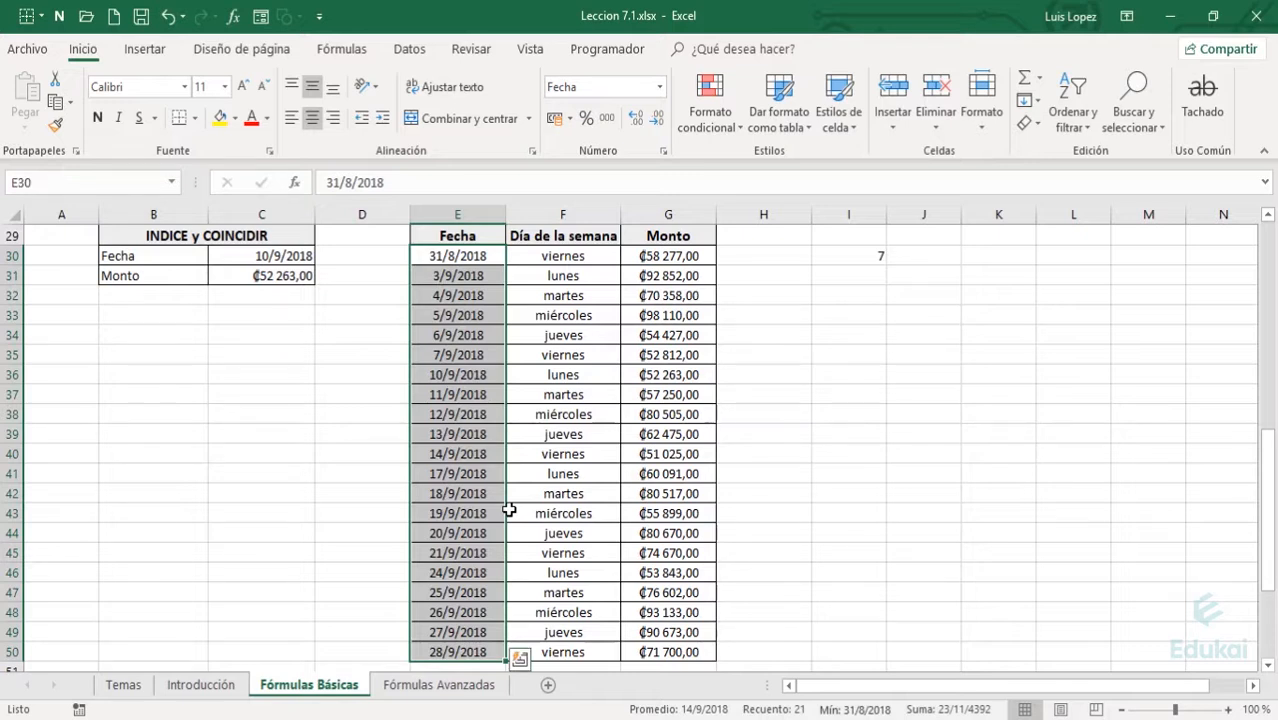
pyautogui.press('Right')
pyautogui.press('Left')
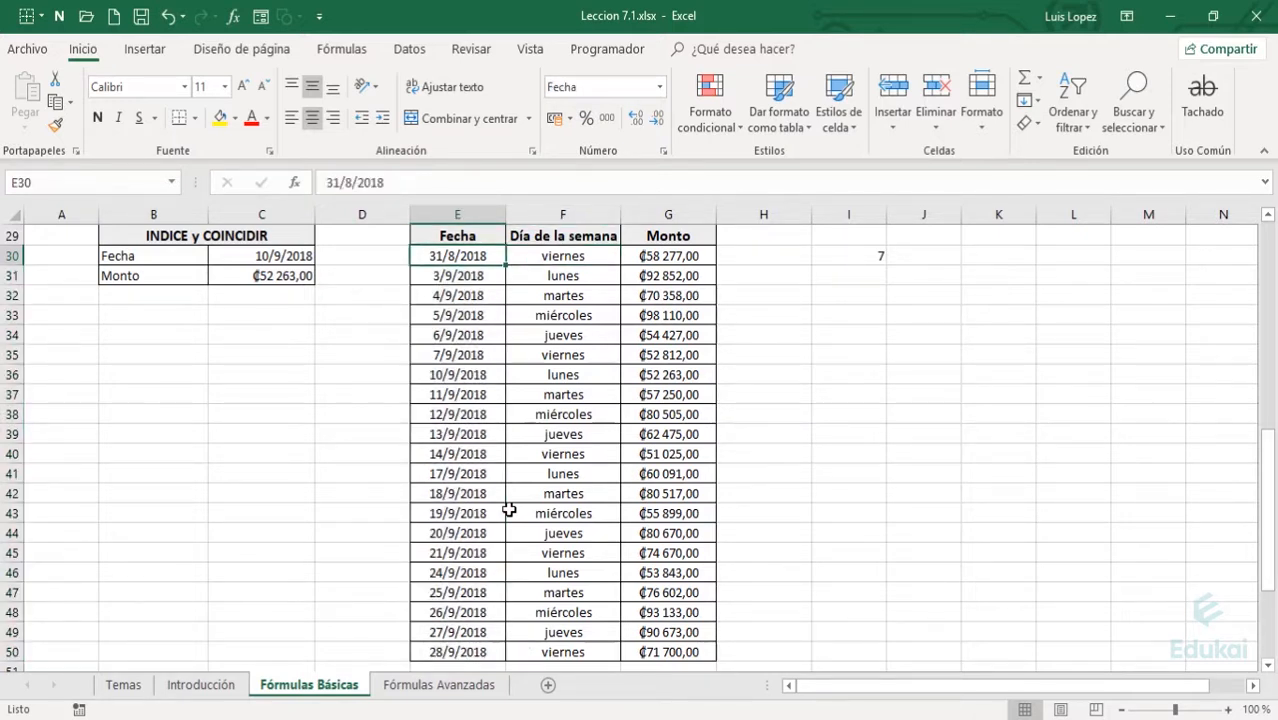
# - Count down the Fecha column from E30 to E36 to verify the position of the searched date
pyautogui.press('Down')
pyautogui.press('Down')
pyautogui.press('Down')
pyautogui.press('Down')
pyautogui.press('Down')
pyautogui.press('Down')
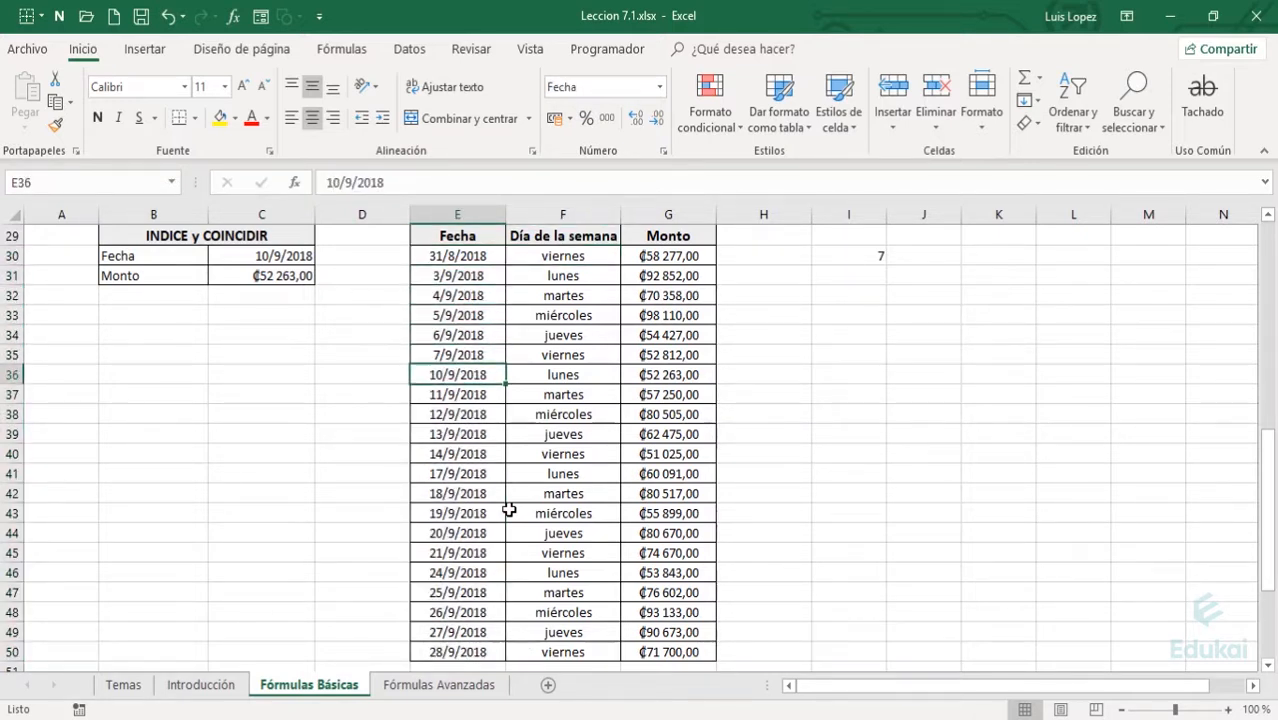
pyautogui.press('Up')
pyautogui.press('Up')
pyautogui.press('Up')
pyautogui.press('Up')
pyautogui.press('Up')
pyautogui.press('Up')
pyautogui.press('Up')
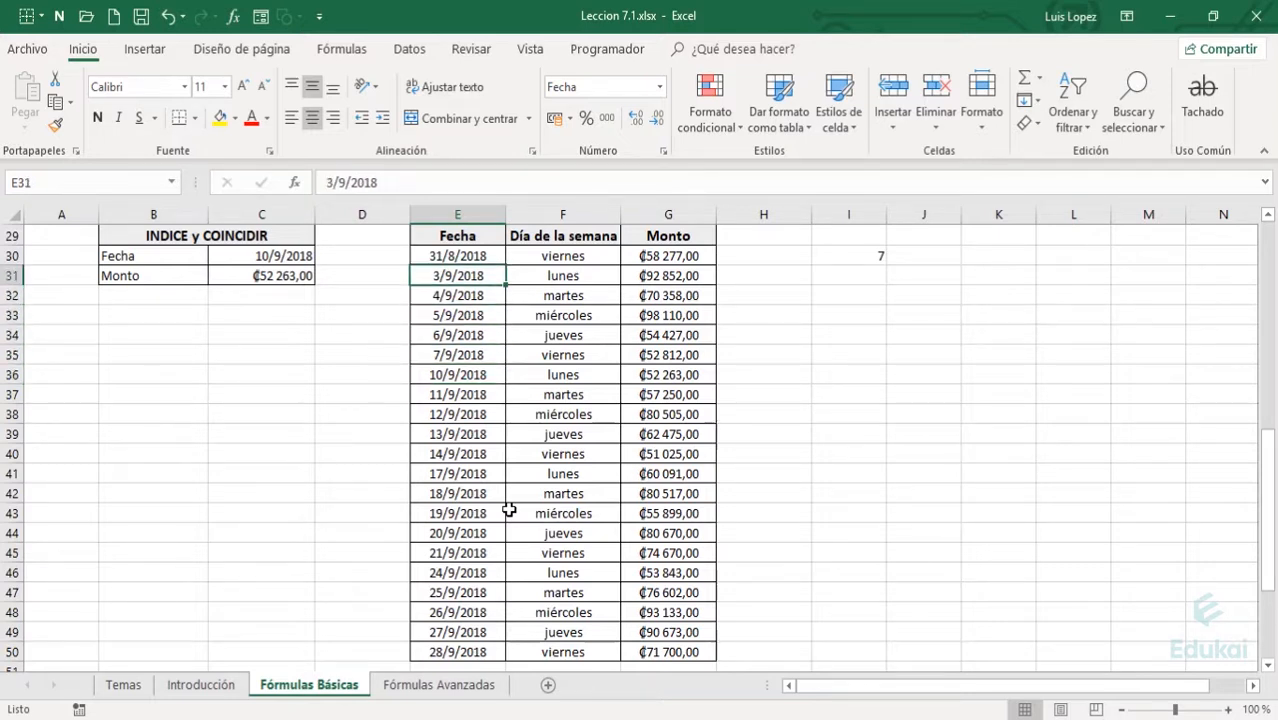
pyautogui.press('Down')
pyautogui.press('Down')
pyautogui.press('Down')
pyautogui.press('Down')
pyautogui.press('Down')
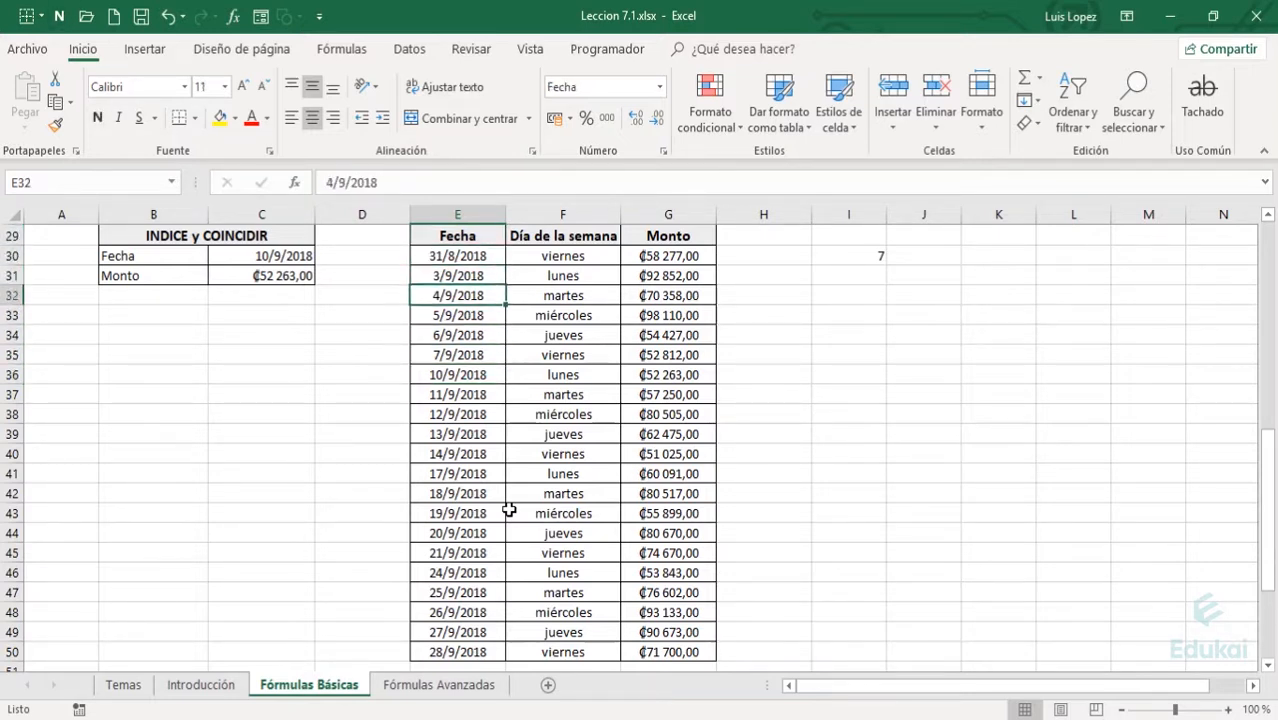
pyautogui.press('Up')
pyautogui.press('Up')
pyautogui.press('Up')
pyautogui.press('Up')
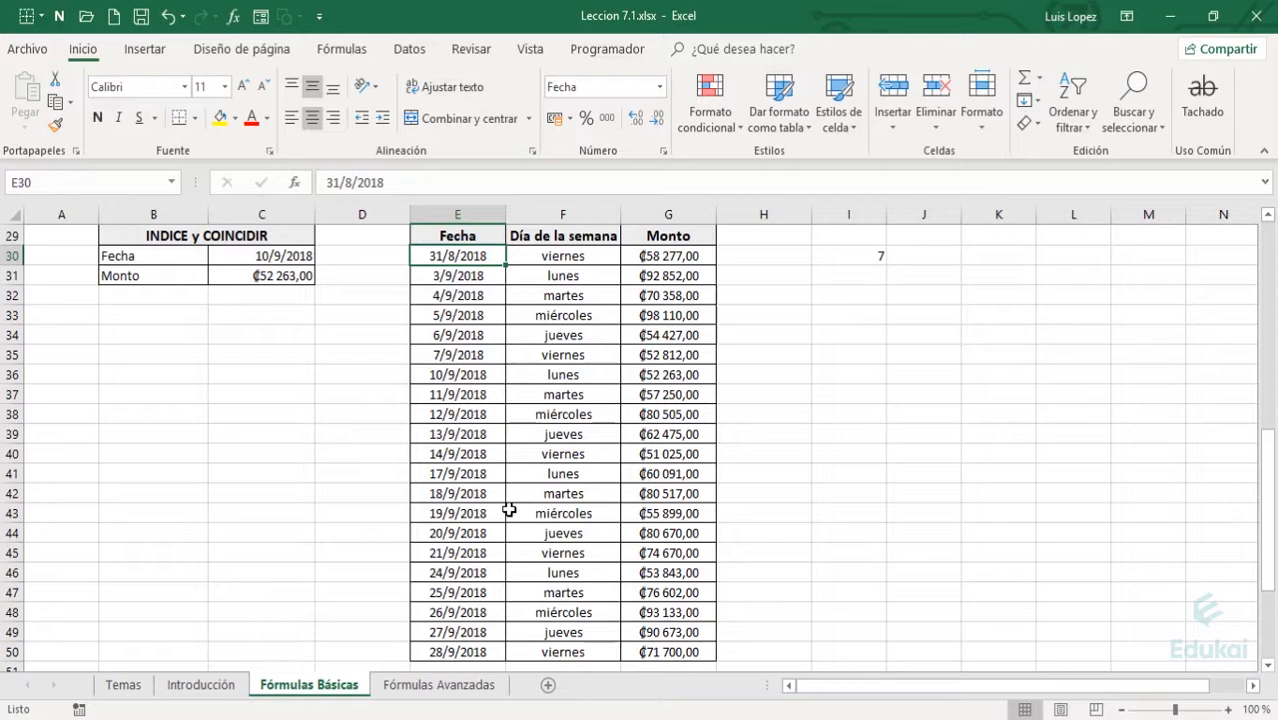
pyautogui.press('Down')
pyautogui.press('Down')
pyautogui.press('Down')
pyautogui.press('Down')
pyautogui.press('Down')
pyautogui.press('Down')
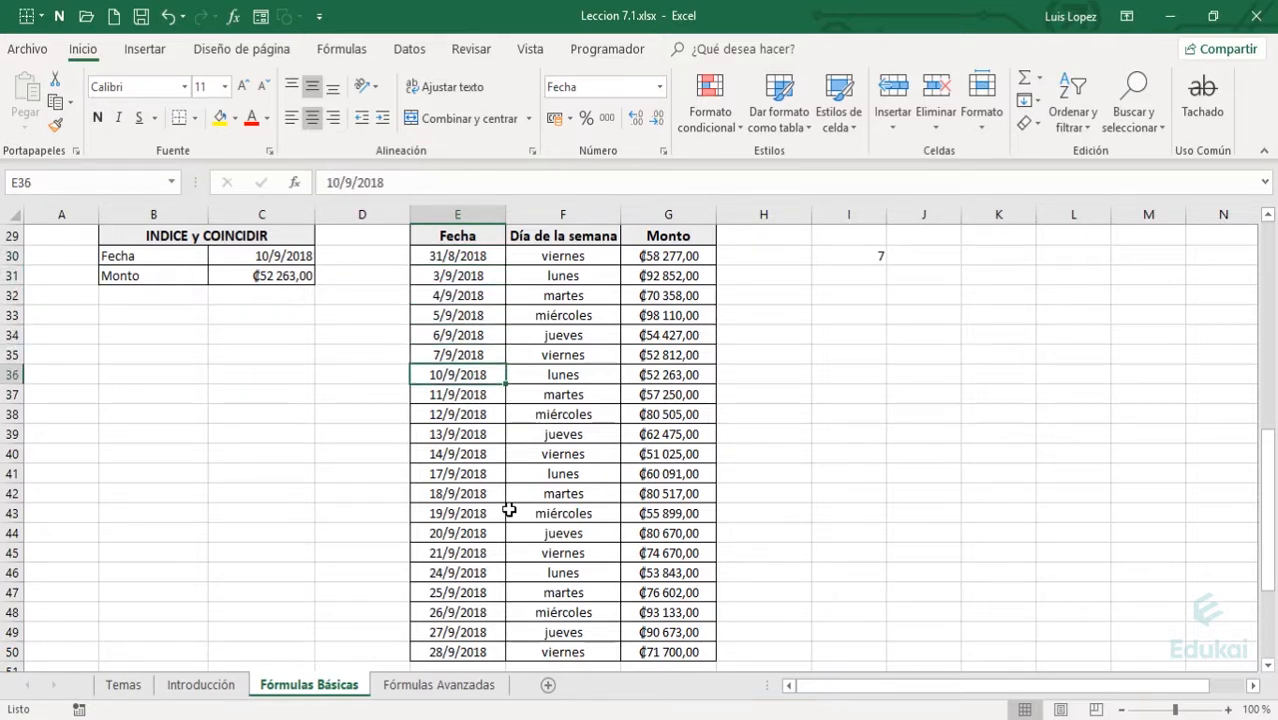
# - Review the references of the COINCIDIR formula in I30, leaving the formula as it is
pyautogui.press('Right')
pyautogui.press('Right')
pyautogui.press('Right')
pyautogui.press('Right')
pyautogui.press('Up')
pyautogui.press('Up')
pyautogui.press('Up')
pyautogui.press('Up')
pyautogui.press('Up')
pyautogui.press('Up')
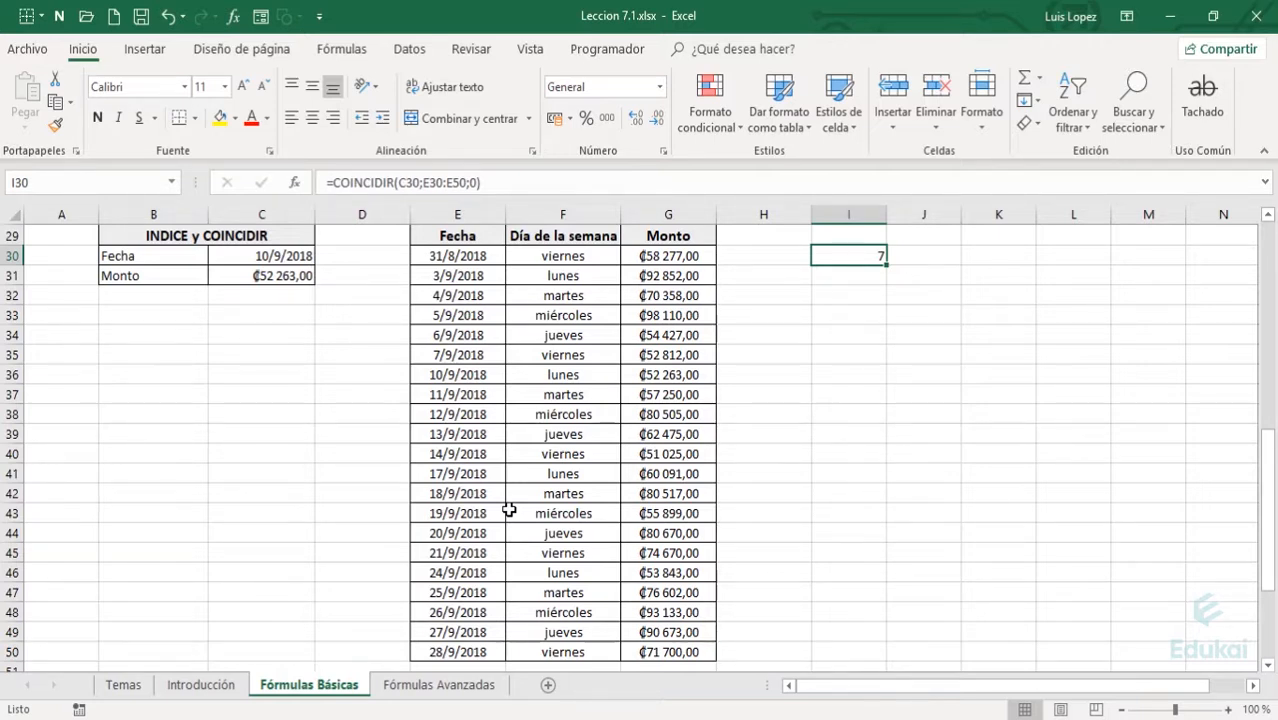
pyautogui.press('F2')
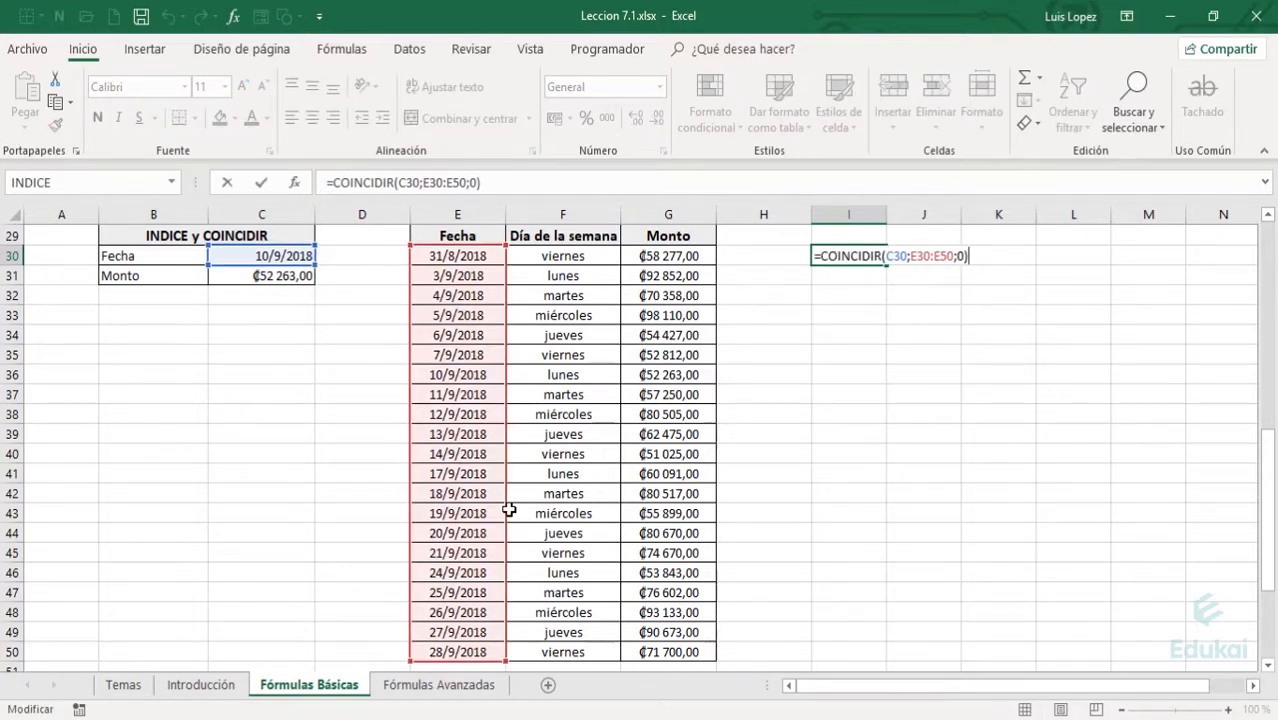
pyautogui.hotkey('ctrl', 'Return')
# - Change the searched Fecha in C30 to 14/9/2018
pyautogui.press('Left')
pyautogui.press('Left')
pyautogui.press('Left')
pyautogui.press('Left')
pyautogui.press('Left')
pyautogui.press('Left')
pyautogui.press('F2')
pyautogui.press('Left')
pyautogui.press('Left')
pyautogui.press('Left')
pyautogui.press('Left')
pyautogui.press('Left')
pyautogui.press('Left')
pyautogui.press('Left')
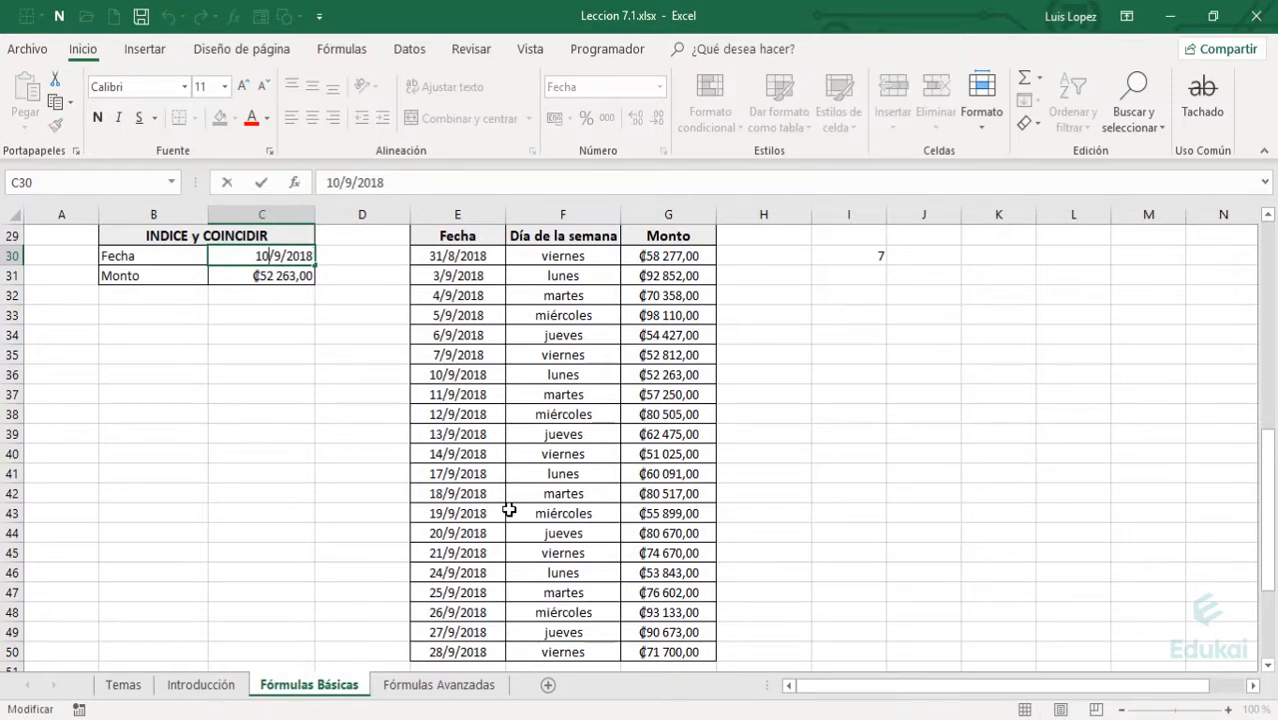
pyautogui.press('BackSpace')
pyautogui.write('4')
pyautogui.press('Return')
# - Locate the searched date in the Fecha column, at E40
pyautogui.press('Right')
pyautogui.press('Down')
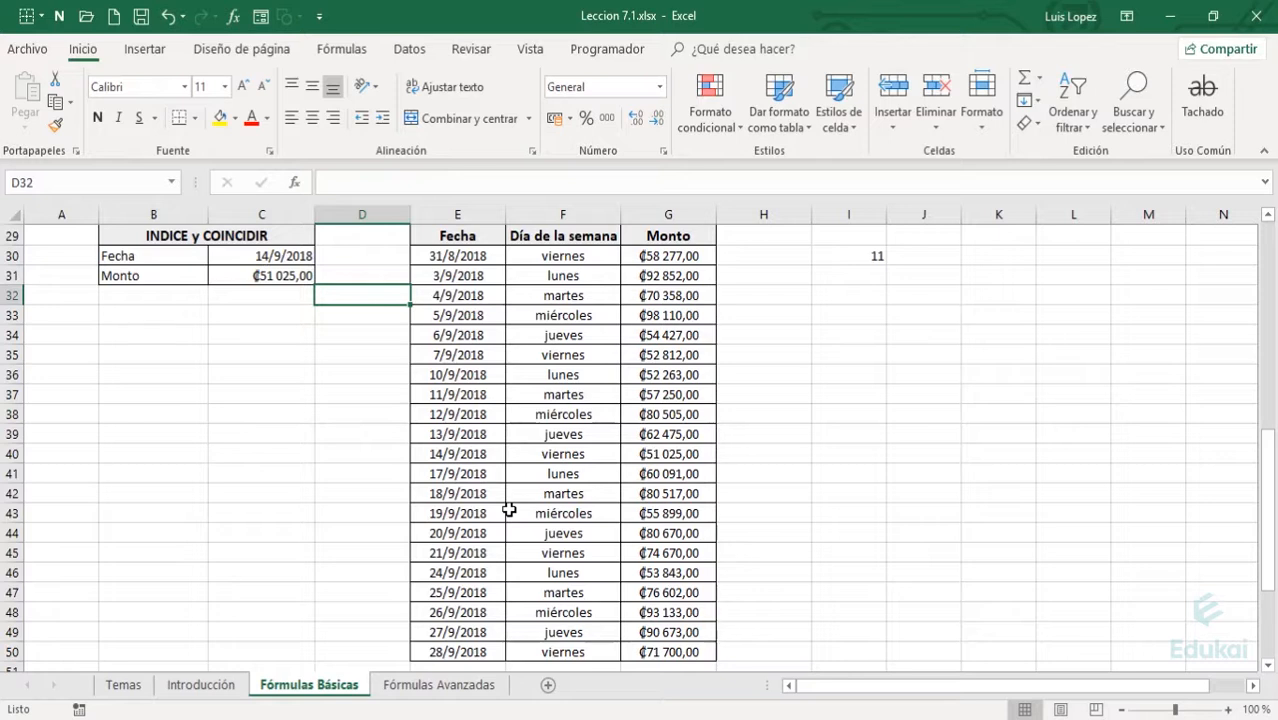
pyautogui.press('Down')
pyautogui.press('Right')
pyautogui.press('Right')
pyautogui.press('Down')
pyautogui.press('Down')
pyautogui.press('Down')
pyautogui.press('Down')
pyautogui.press('Down')
pyautogui.press('Left')
pyautogui.press('Down')
pyautogui.press('Down')
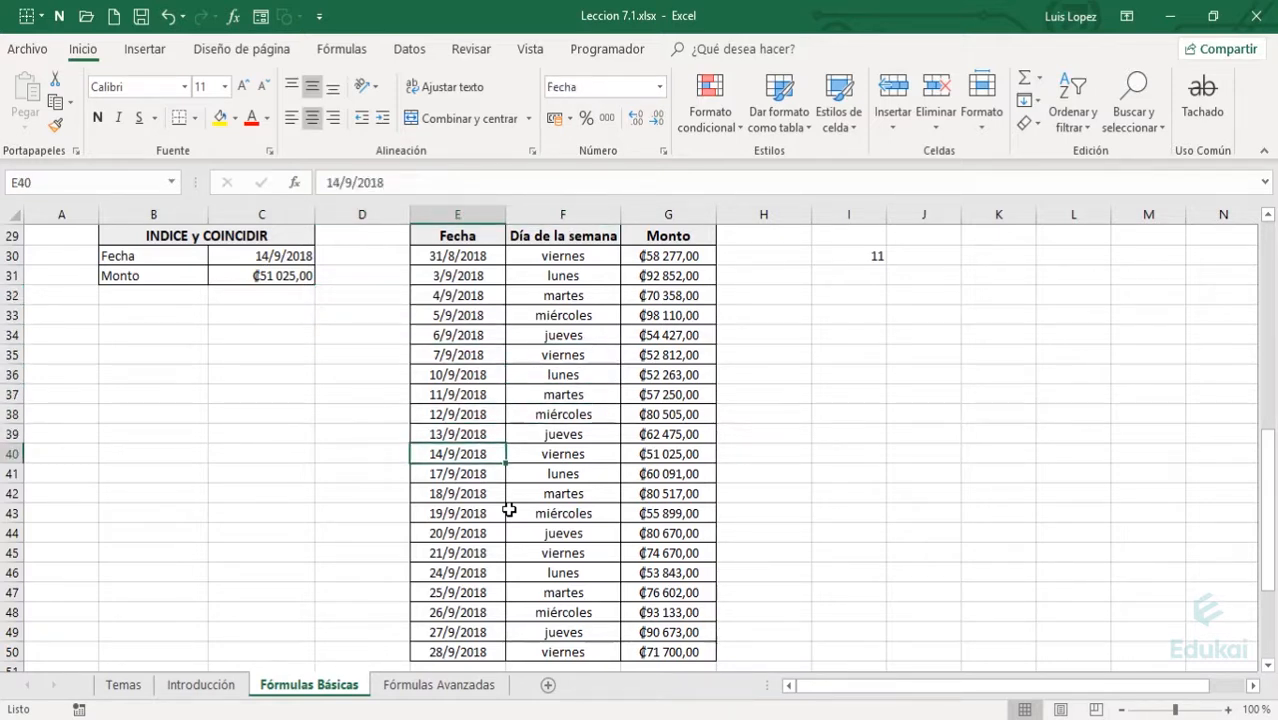
# - Return to the COINCIDIR cell, I30, and check the position it gives for the new date
pyautogui.press('Right')
pyautogui.press('Right')
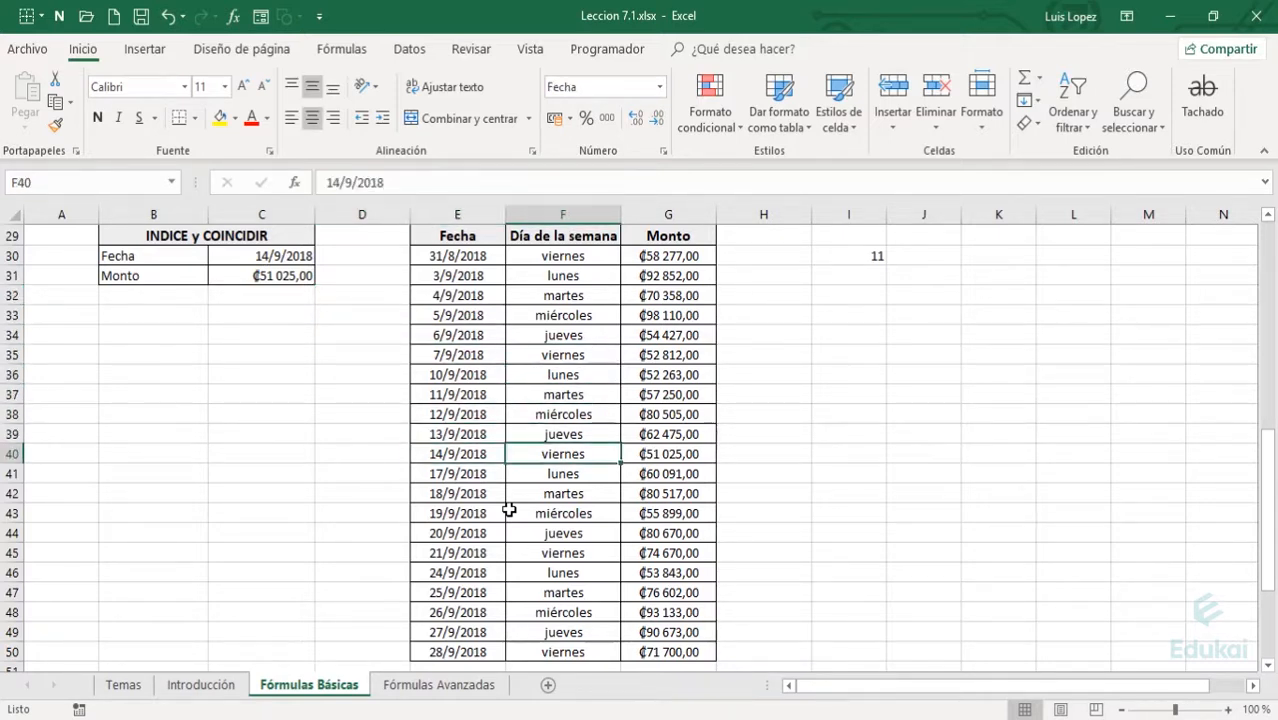
pyautogui.press('Up')
pyautogui.press('Up')
pyautogui.press('Right')
pyautogui.press('Up')
pyautogui.press('Up')
pyautogui.press('Right')
pyautogui.press('Up')
pyautogui.press('Up')
pyautogui.press('Up')
pyautogui.press('Up')
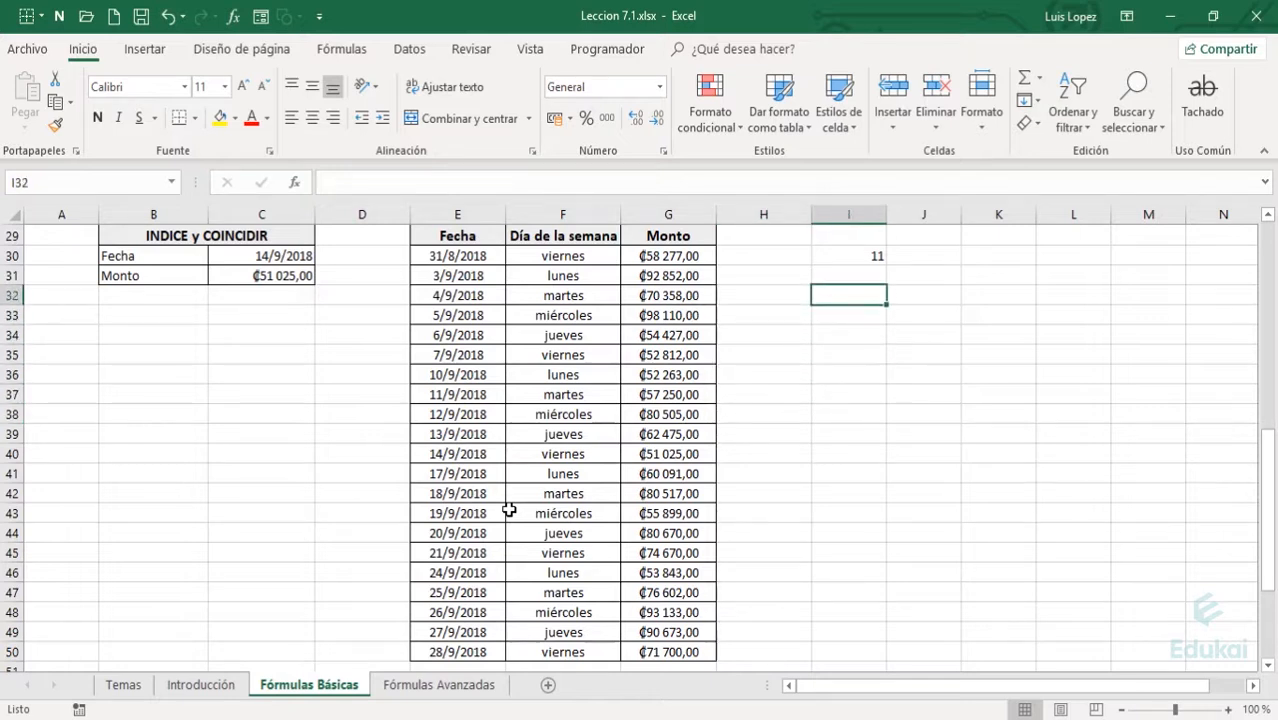
pyautogui.press('Up')
pyautogui.press('Up')
# - Count down the Fecha column from E30 to E40 to verify the position of the new date
pyautogui.press('Down')
pyautogui.press('Left')
pyautogui.press('Left')
pyautogui.press('Left')
pyautogui.press('Down')
pyautogui.press('Down')
pyautogui.press('Left')
pyautogui.press('Left')
pyautogui.press('Right')
pyautogui.press('Up')
pyautogui.press('Up')
pyautogui.press('Up')
pyautogui.press('Down')
pyautogui.press('Down')
pyautogui.press('Down')
pyautogui.press('Down')
pyautogui.press('Down')
pyautogui.press('Down')
pyautogui.press('Down')
pyautogui.press('Down')
pyautogui.press('Down')
pyautogui.press('Down')
pyautogui.press('Down')
pyautogui.press('Up')
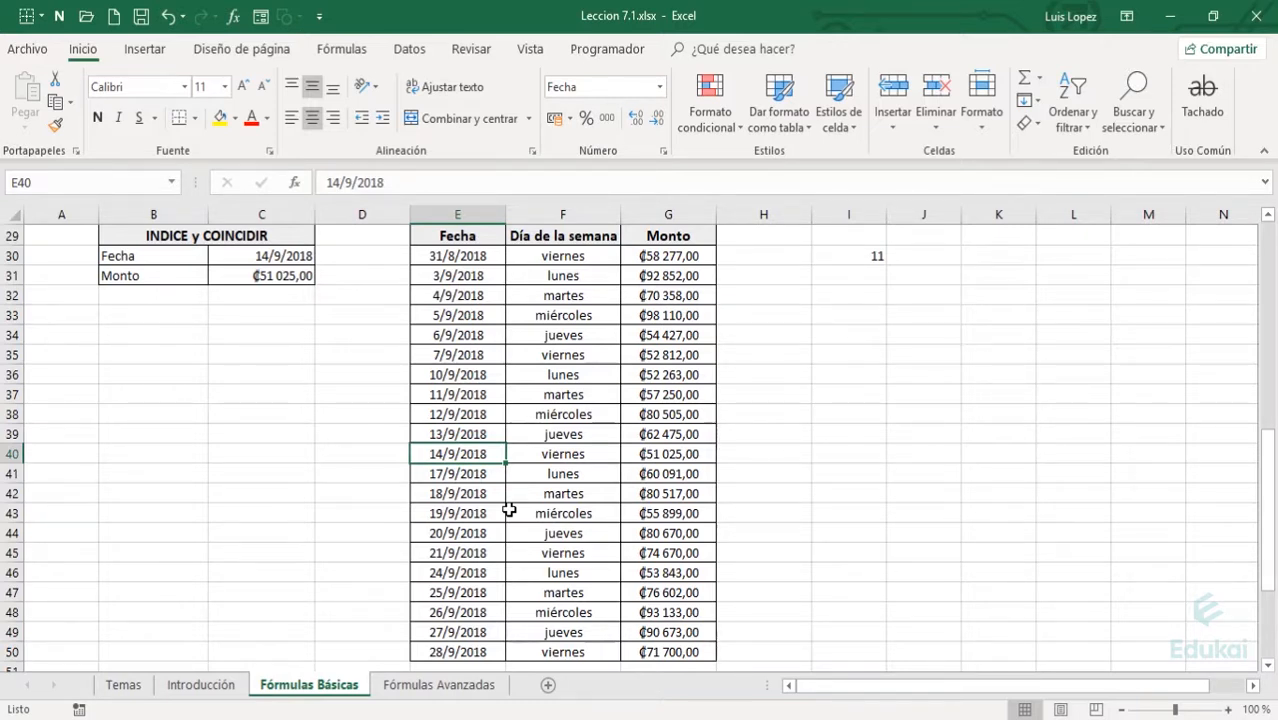
# - Highlight the dates in E30:E50 to show the vertical range in which COINCIDIR searches
pyautogui.press('Up')
pyautogui.press('Up')
pyautogui.press('Up')
pyautogui.press('Up')
pyautogui.press('Up')
pyautogui.press('Up')
pyautogui.press('Up')
pyautogui.press('Up')
pyautogui.press('Up')
pyautogui.press('Up')
pyautogui.hotkey('ctrl', 'shift', 'Down')
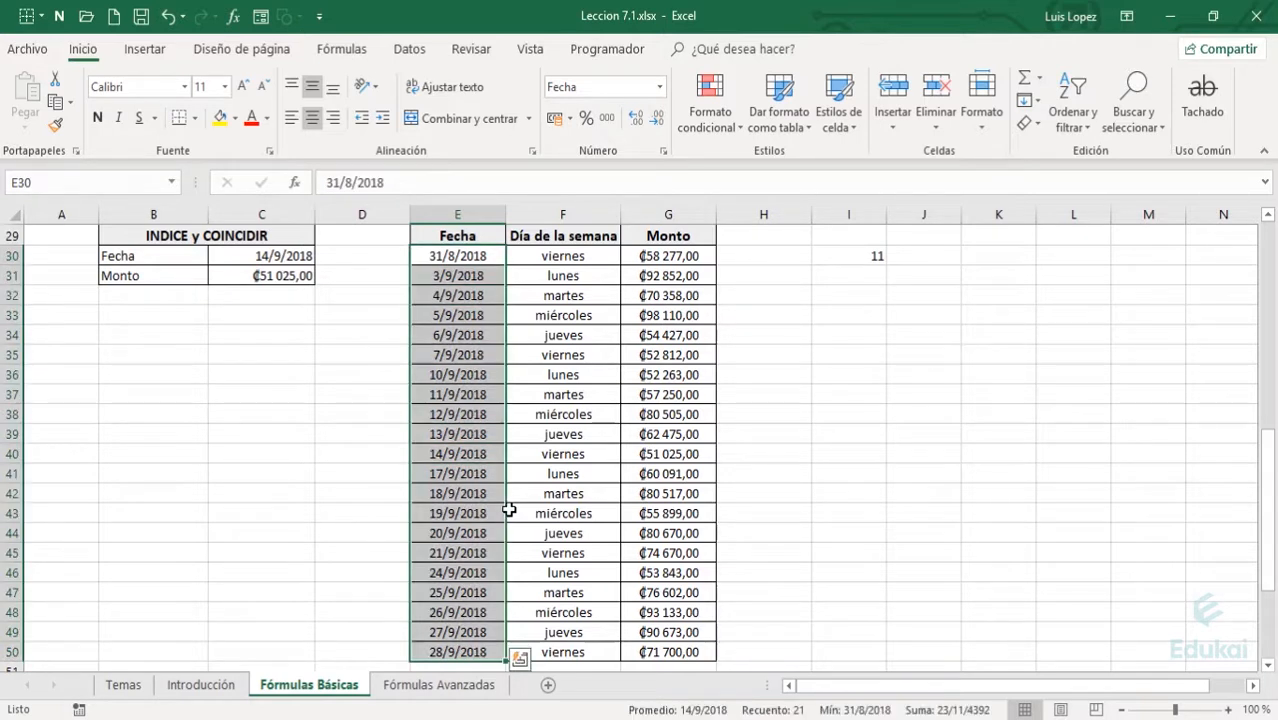
# - Highlight the first data row, E30:G30, as an example of a horizontal range
pyautogui.press('Right')
pyautogui.press('Right')
pyautogui.press('Right')
pyautogui.press('Right')
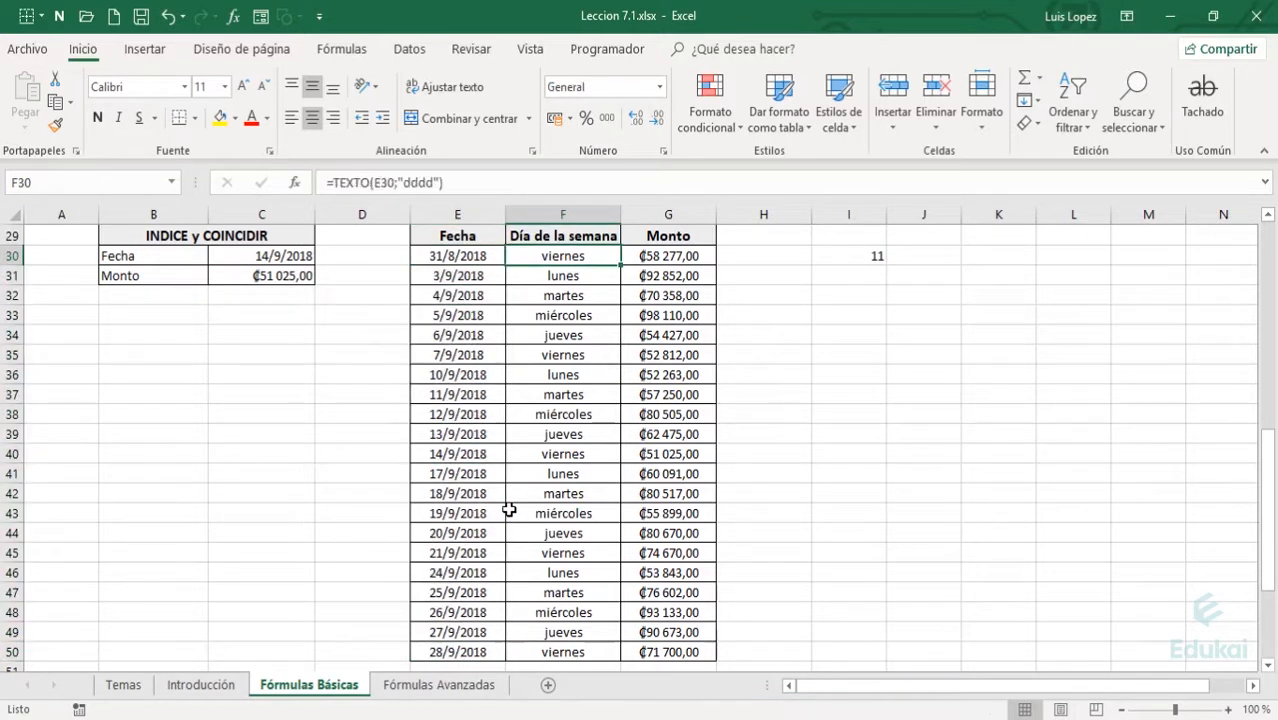
pyautogui.press('Left')
pyautogui.press('Left')
pyautogui.press('Left')
pyautogui.press('Left')
pyautogui.press('Left')
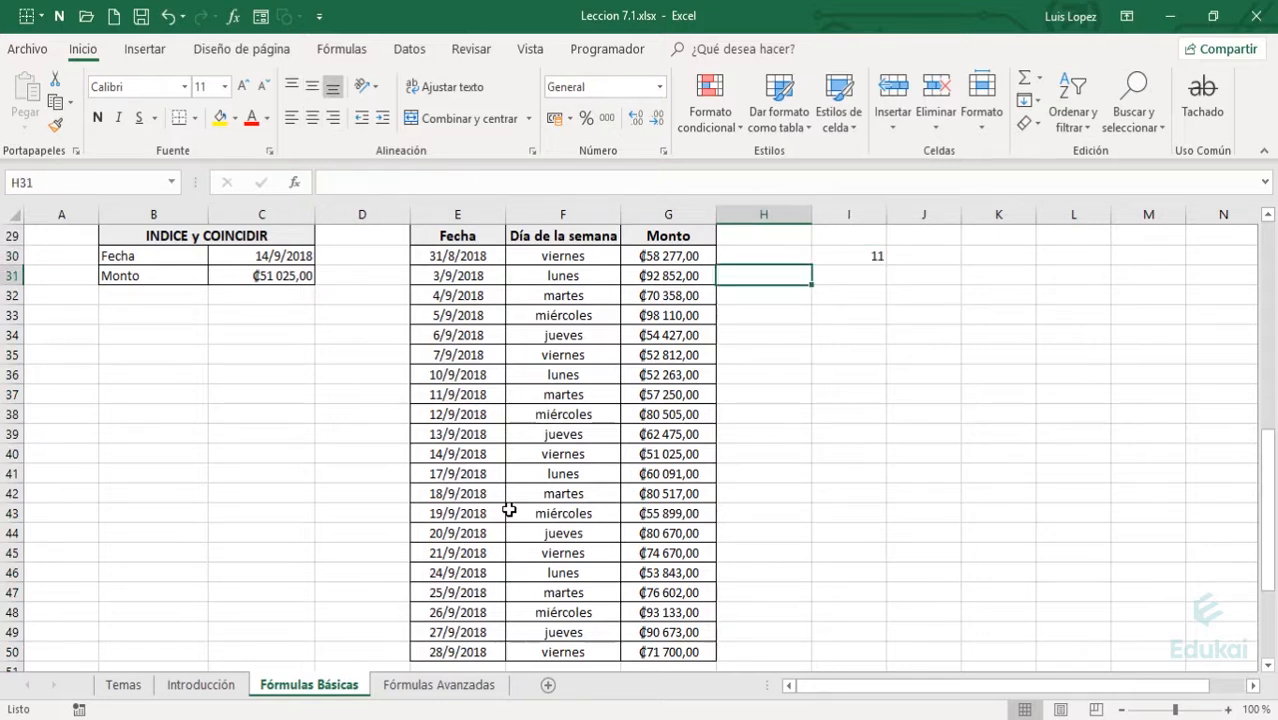
pyautogui.press('Up')
pyautogui.press('Right')
pyautogui.press('Down')
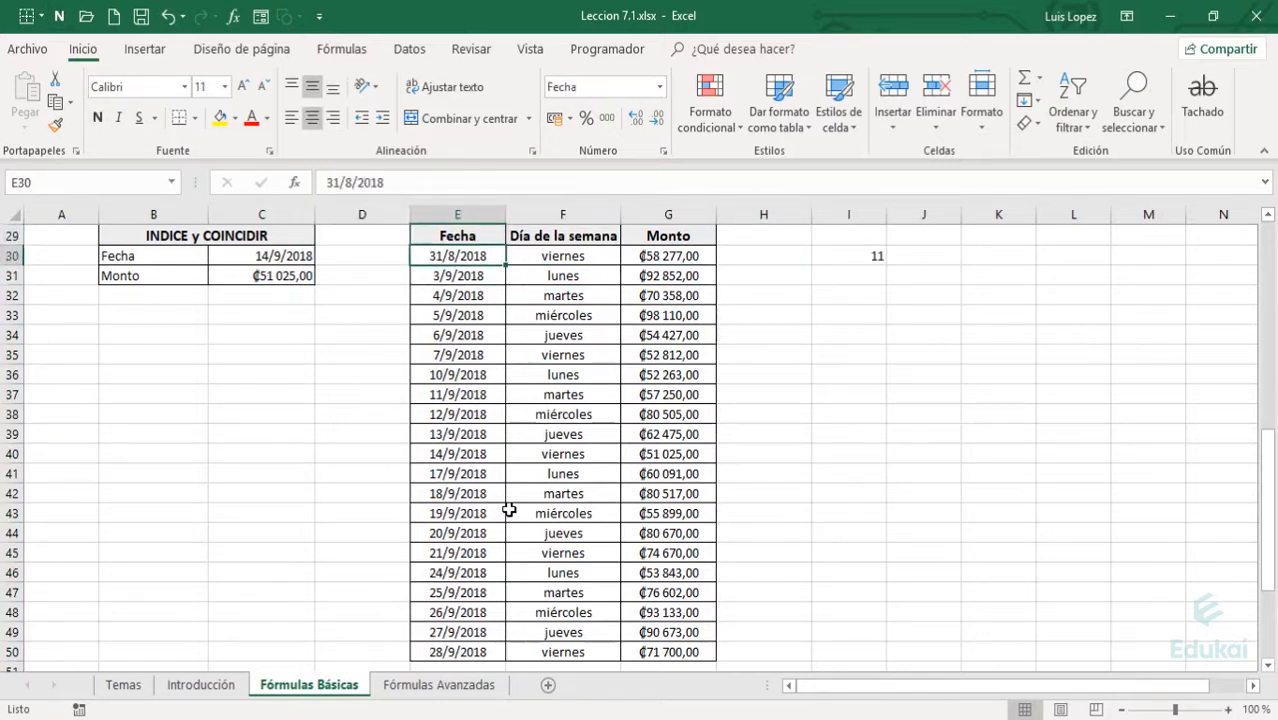
pyautogui.hotkey('shift', 'Right')
pyautogui.hotkey('shift', 'Right')
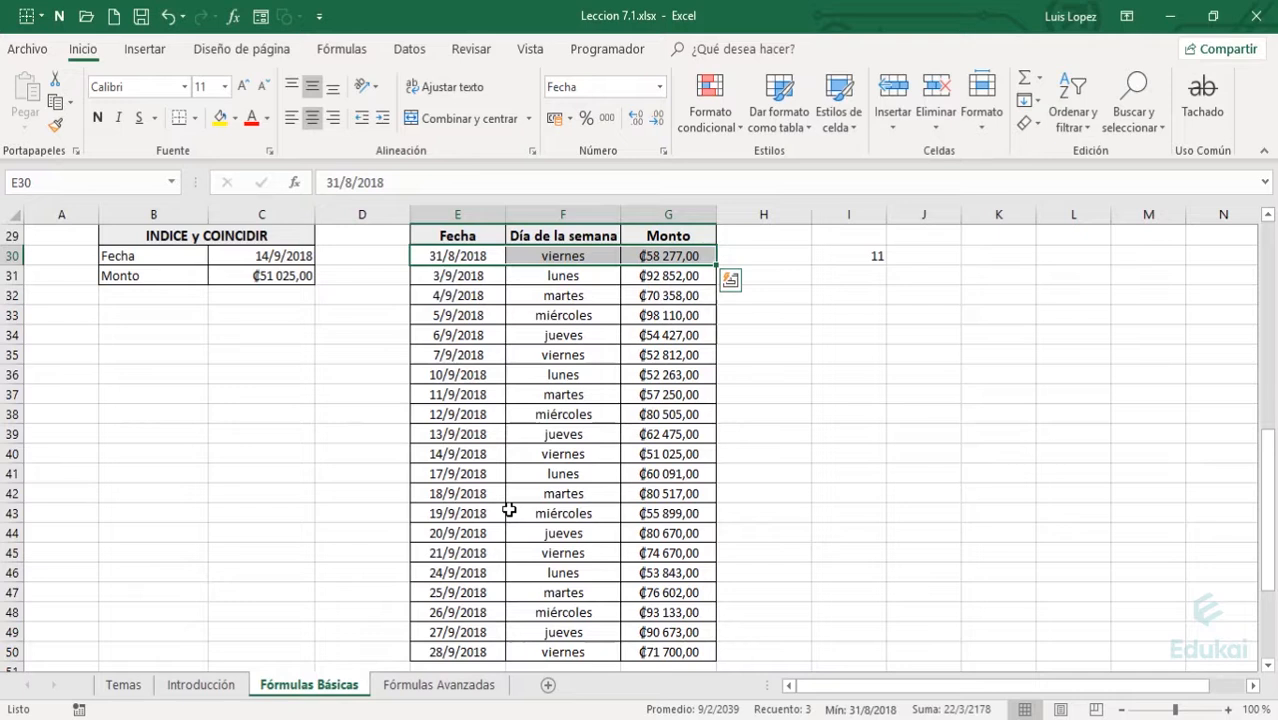
pyautogui.press('Left')
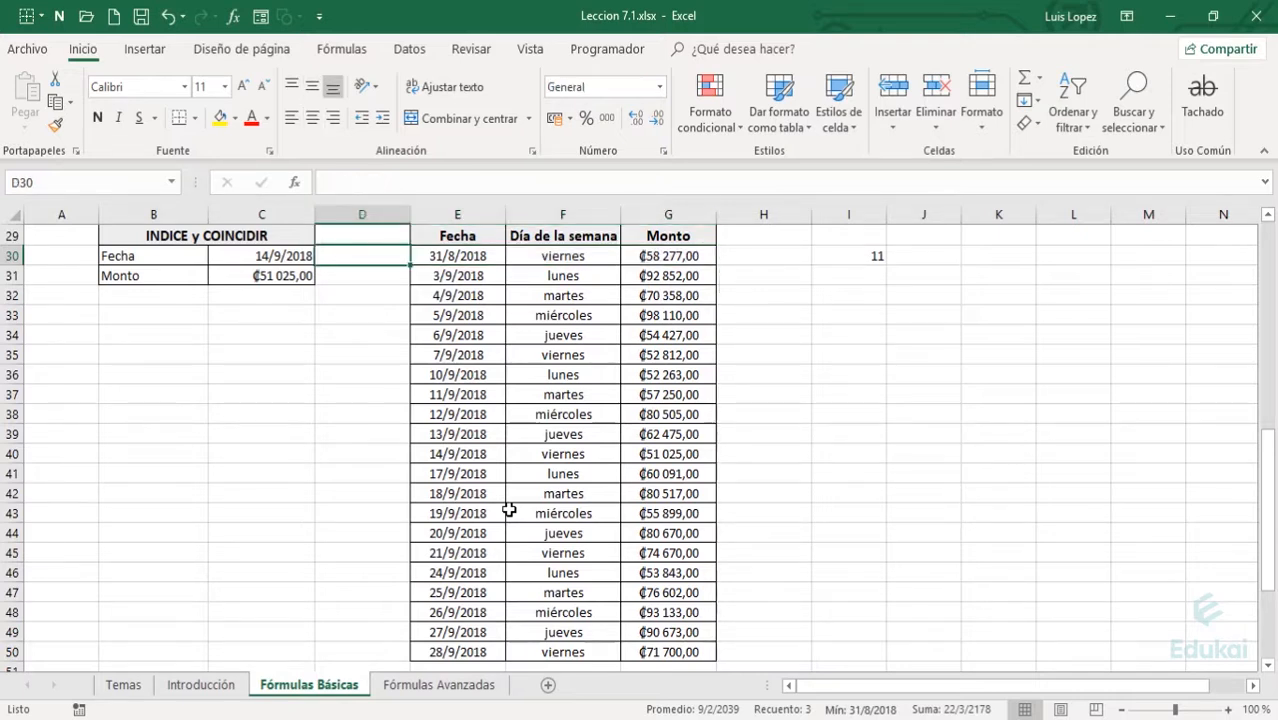
# - Go through the first data row cell by cell from E30 to G30 to count its positions
pyautogui.press('Right')
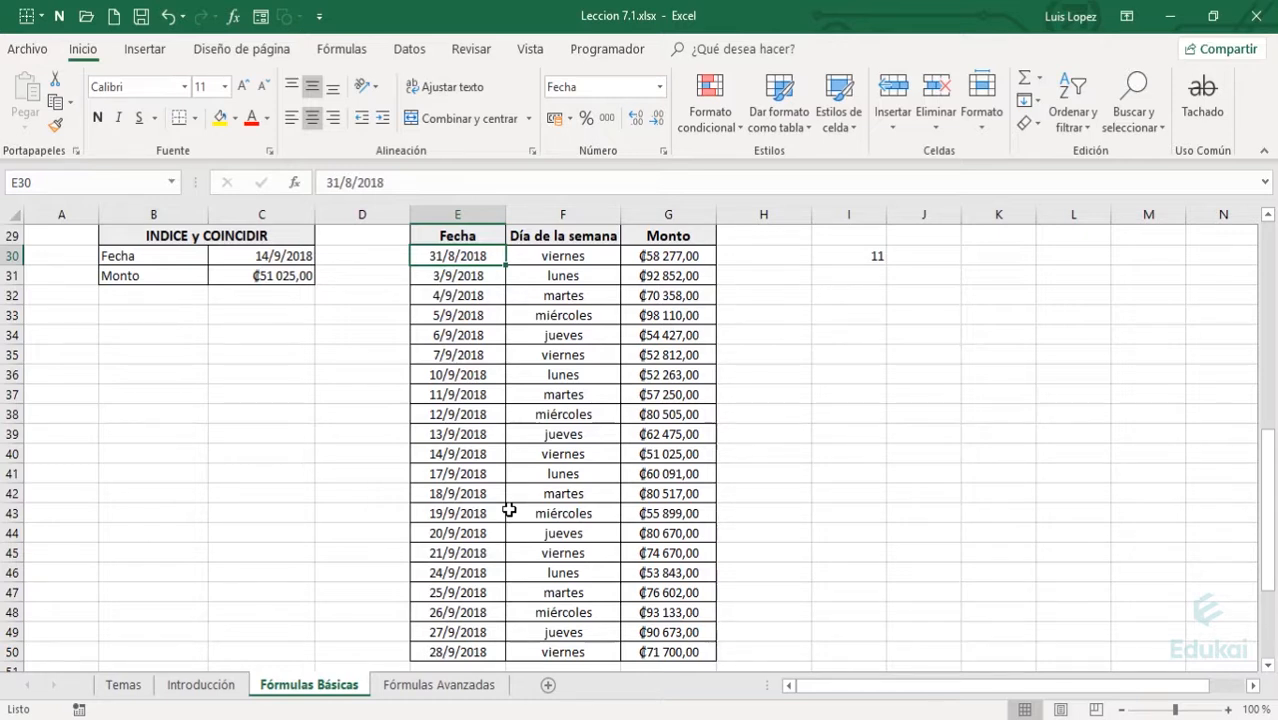
pyautogui.press('Right')
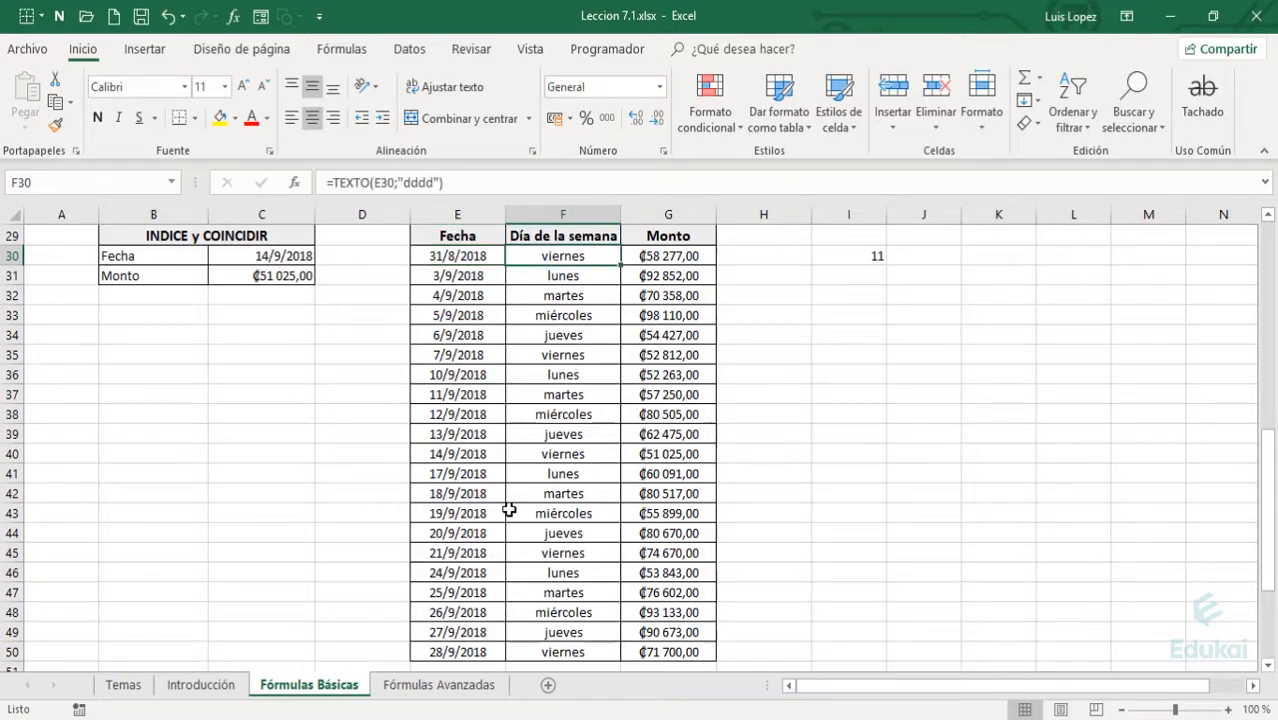
pyautogui.press('Right')
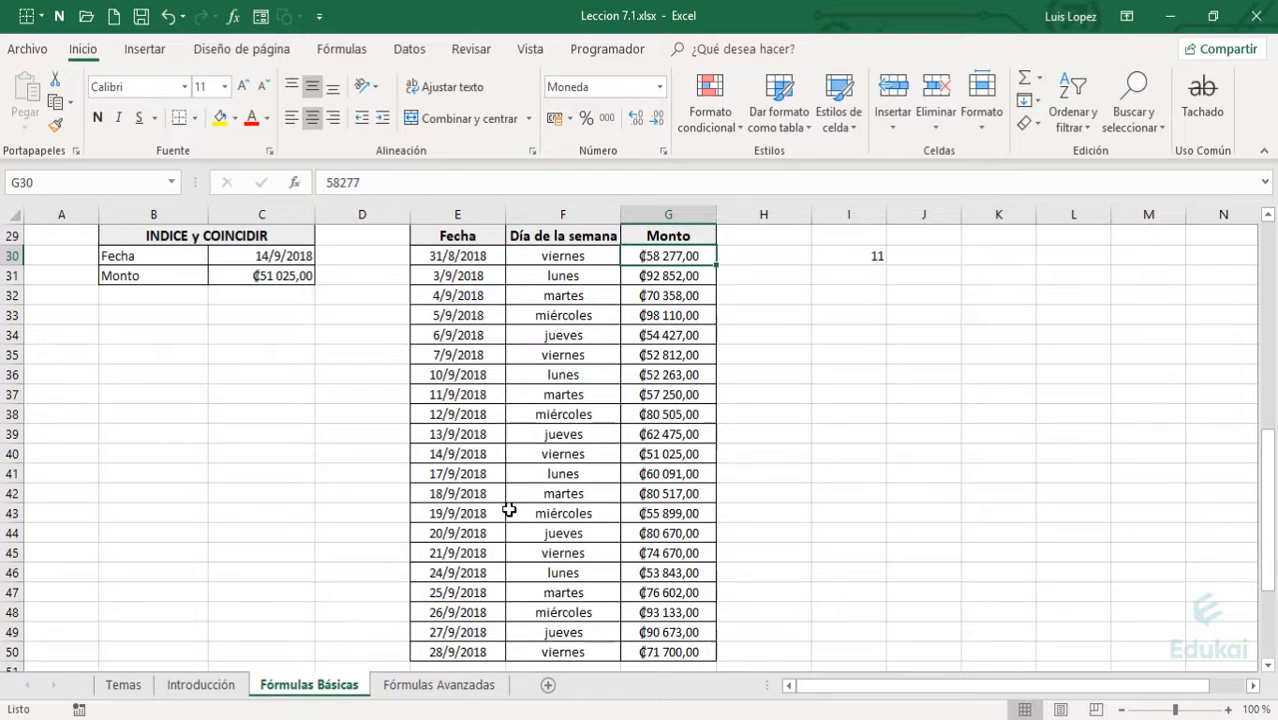
pyautogui.press('Right')
pyautogui.press('Right')
pyautogui.press('Down')
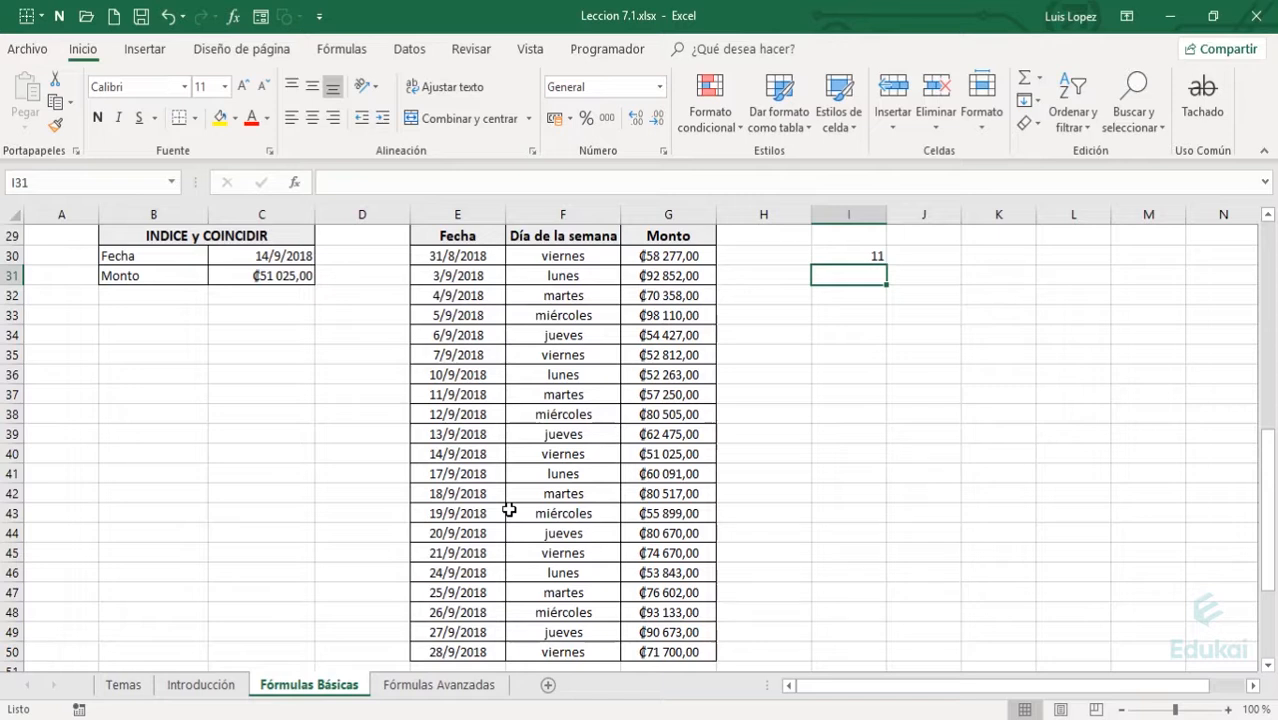
# - Locate the seventh date of the Fecha column, in E36
pyautogui.press('Left')
pyautogui.press('Left')
pyautogui.press('Down')
pyautogui.press('Left')
pyautogui.press('Down')
pyautogui.press('Left')
pyautogui.press('Down')
pyautogui.press('Down')
pyautogui.press('Down')
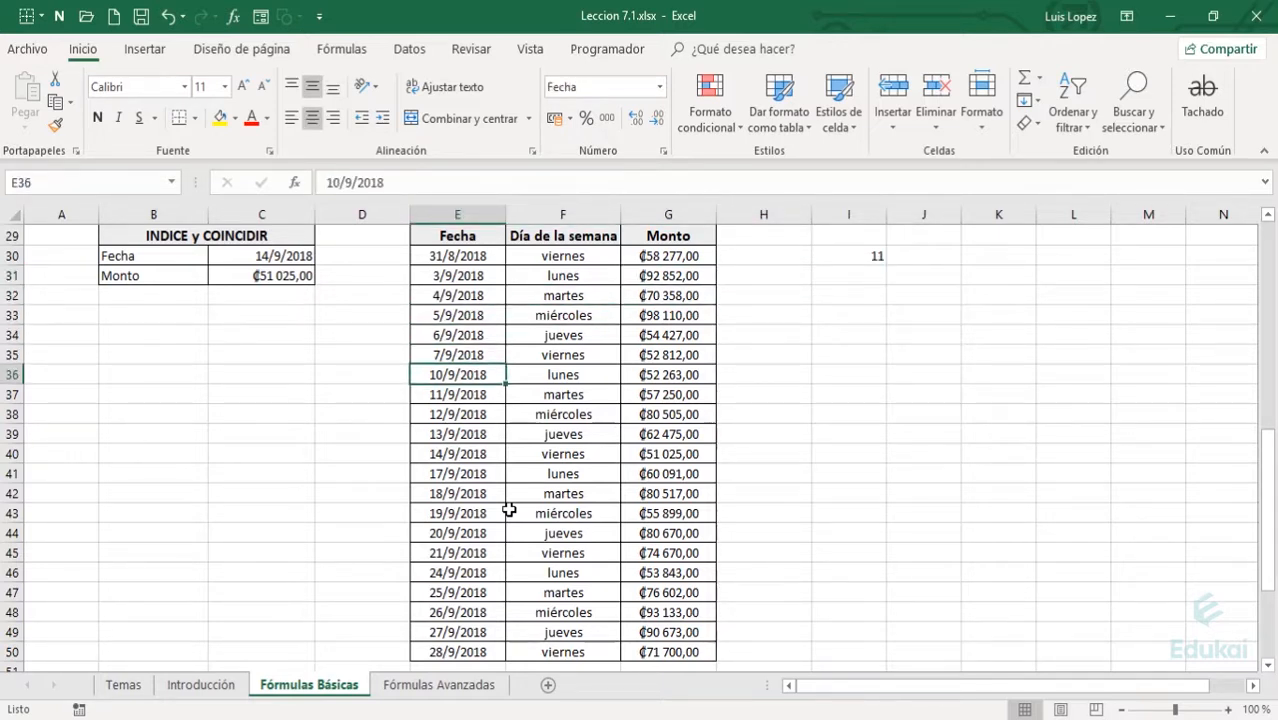
# - Start an INDICE formula in I31, below the COINCIDIR result
pyautogui.press('Up')
pyautogui.press('Right')
pyautogui.press('Right')
pyautogui.press('Right')
pyautogui.press('Right')
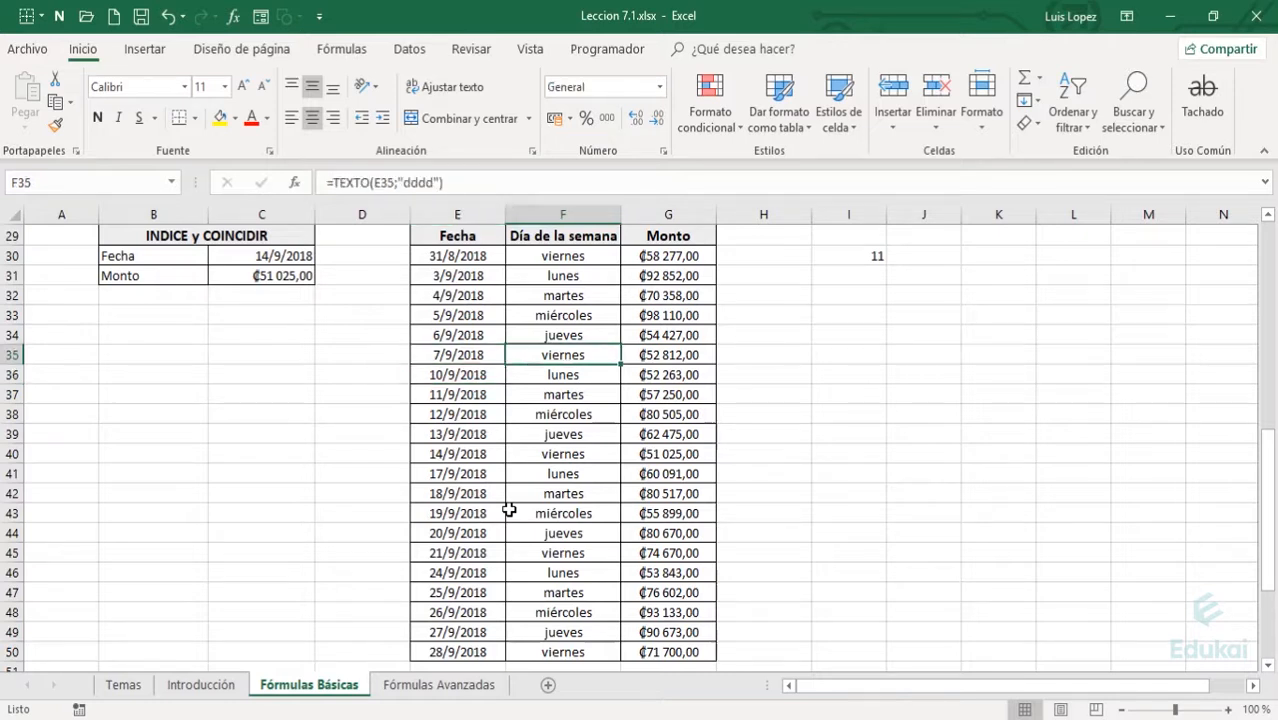
pyautogui.press('Up')
pyautogui.press('Up')
pyautogui.press('Up')
pyautogui.press('Up')
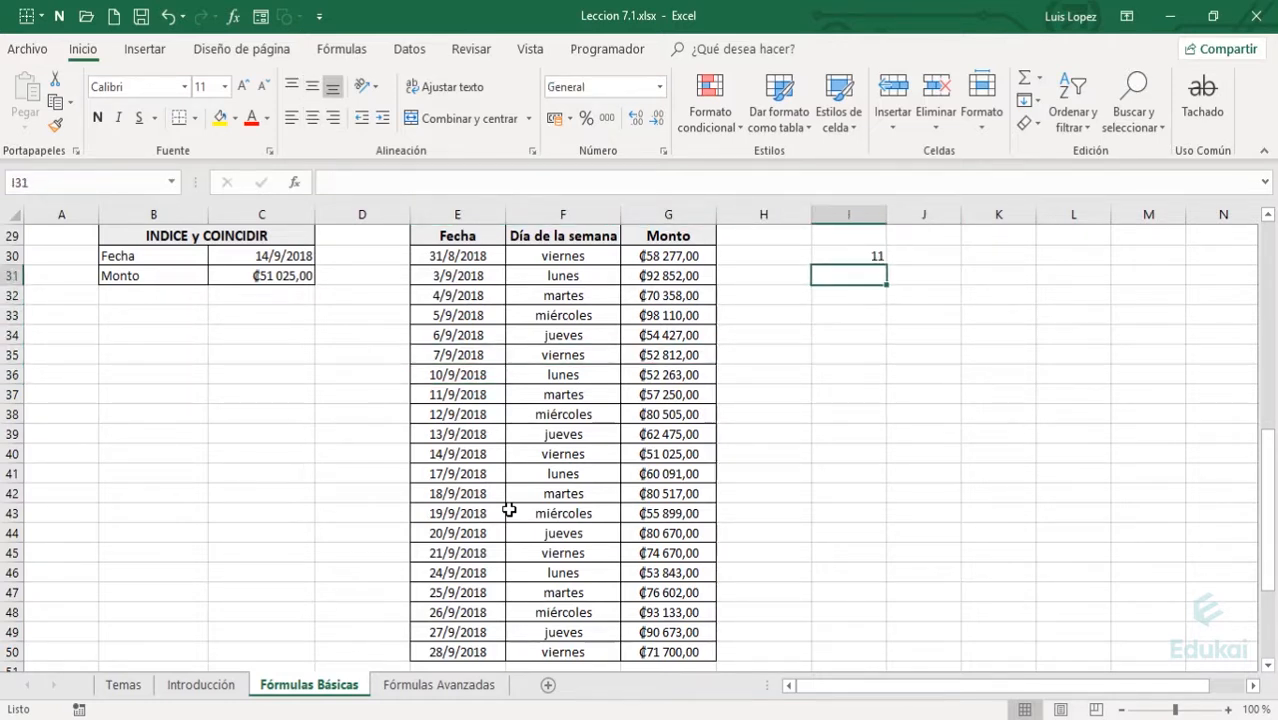
pyautogui.write('=')
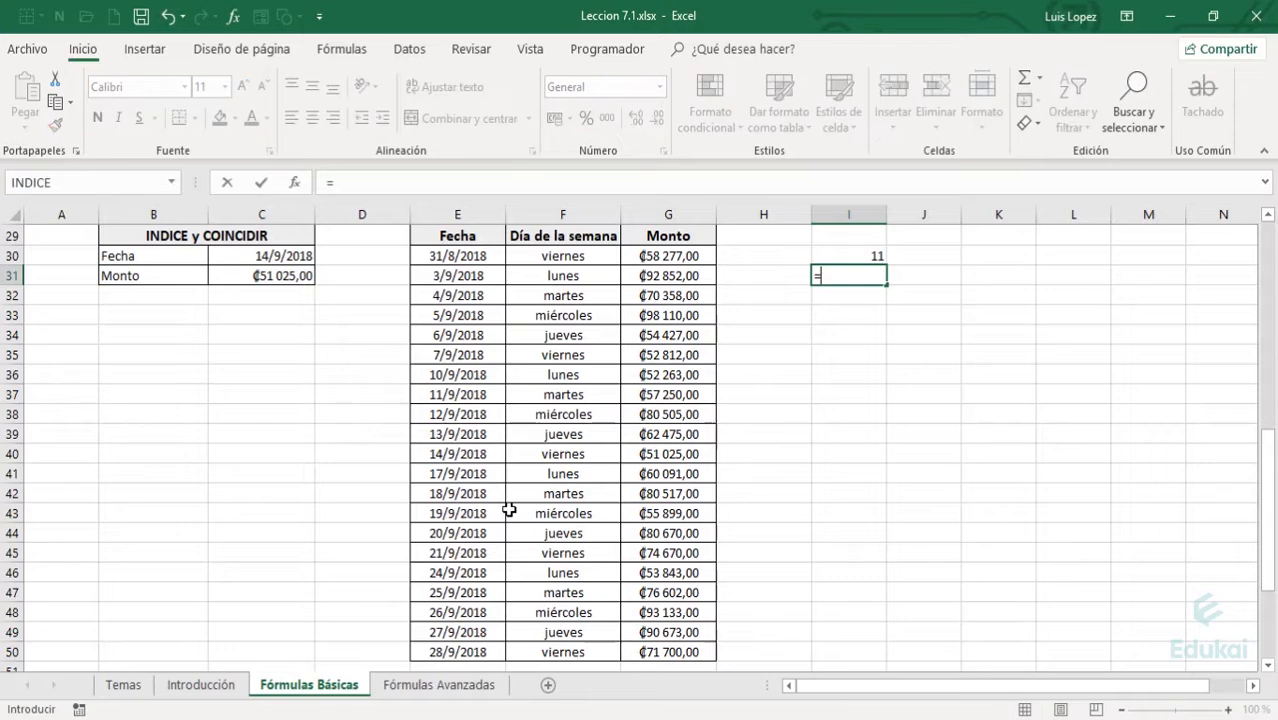
pyautogui.write('indic')
pyautogui.press('Tab')
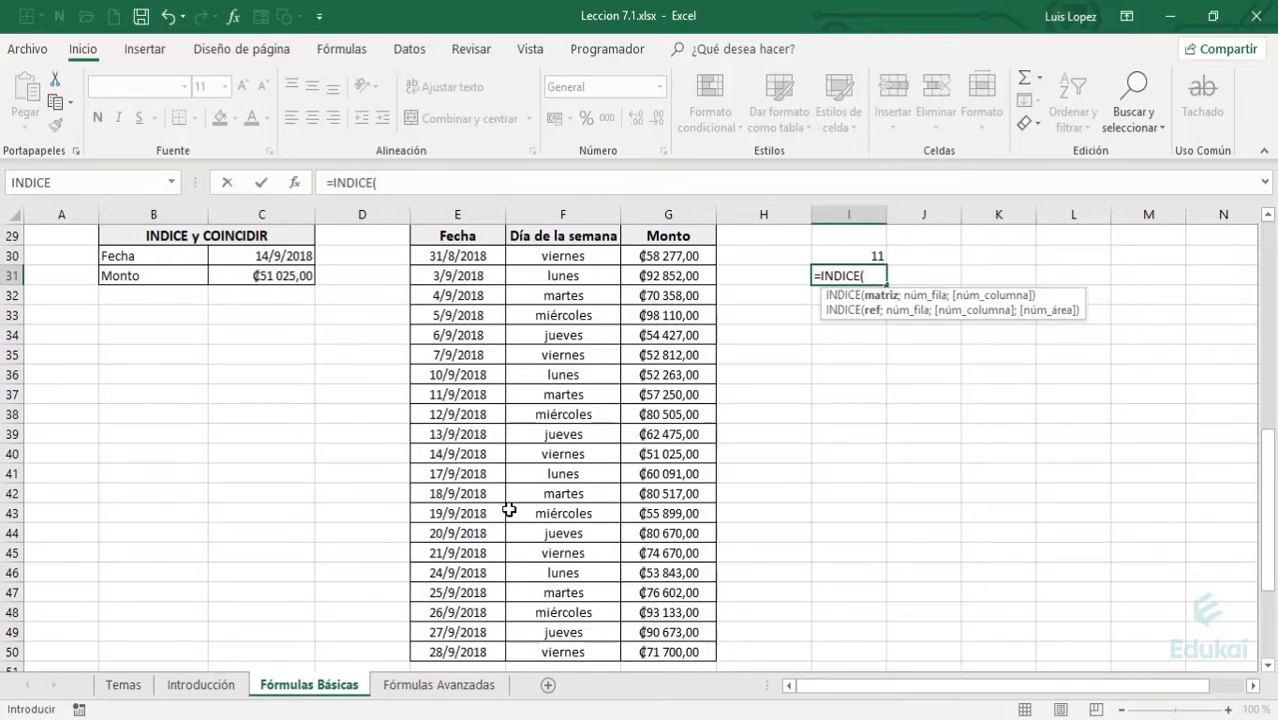
# - Give the INDICE formula the full Fecha column, E30:E50, as its matrix
pyautogui.press('Left')
pyautogui.press('Up')
pyautogui.press('Left')
pyautogui.press('Left')
pyautogui.press('Left')
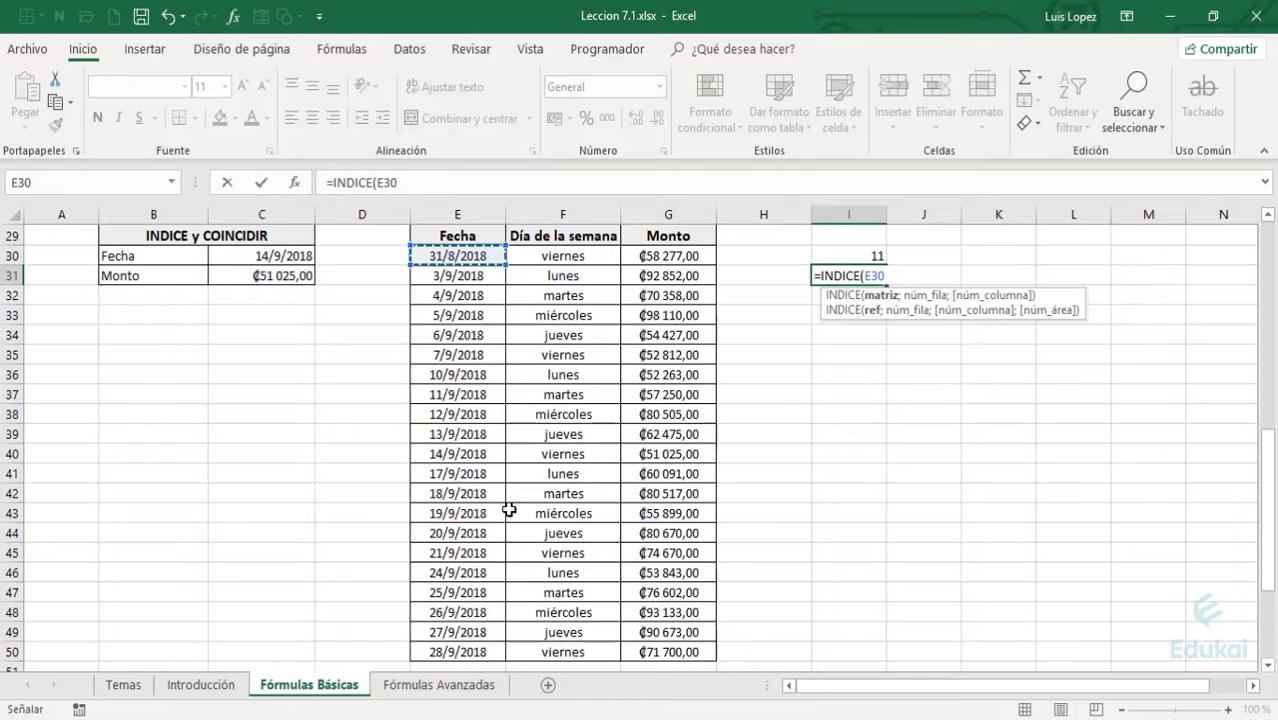
pyautogui.hotkey('ctrl', 'shift', 'Down')
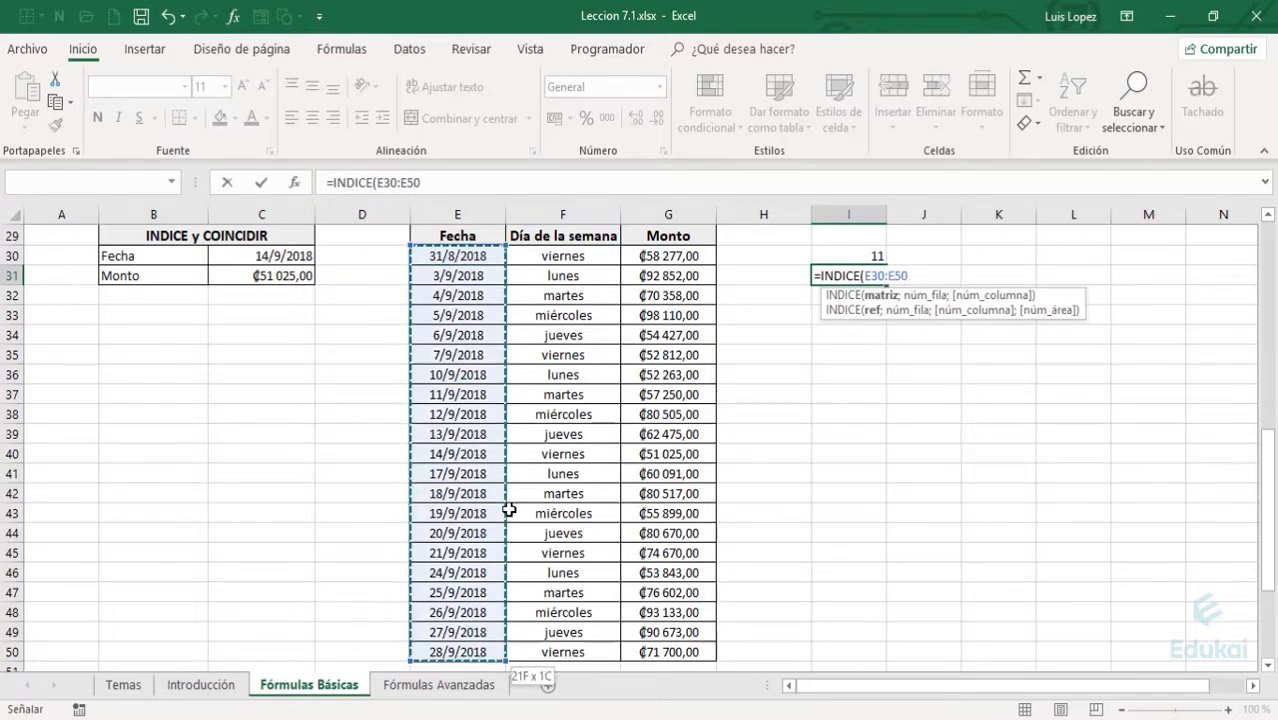
pyautogui.write(';')
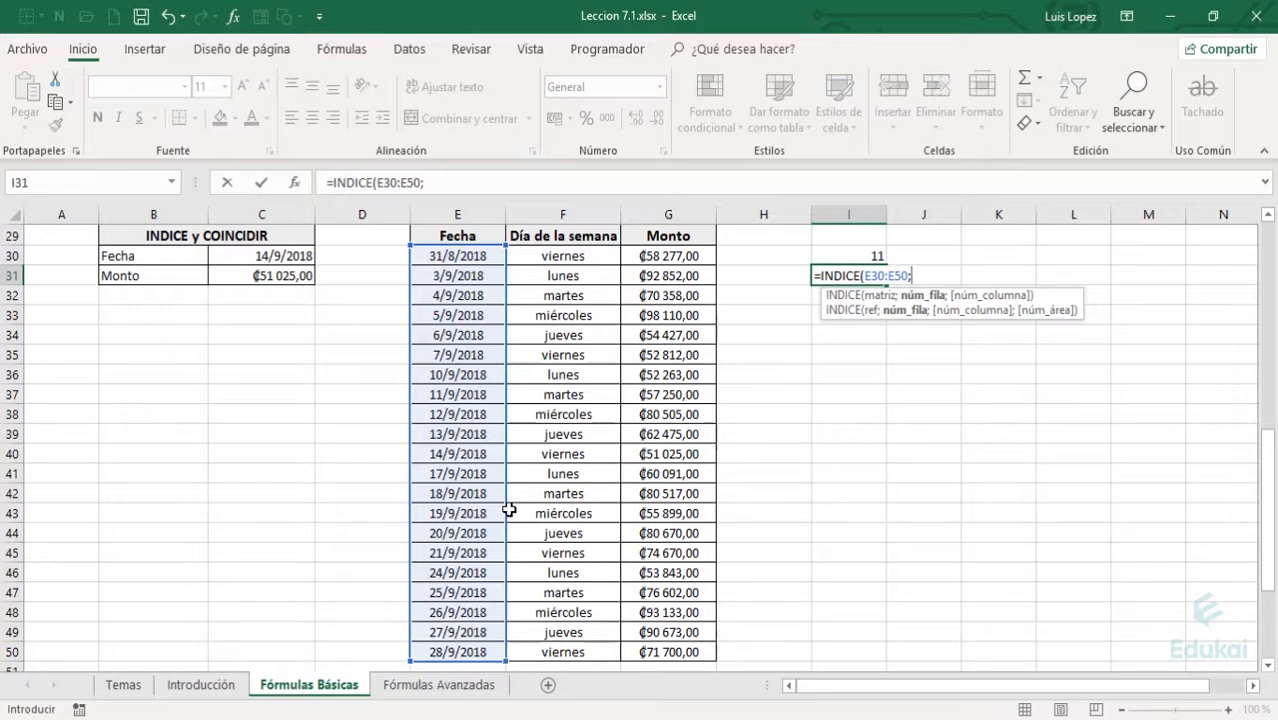
# - Set the INDICE row number to 7 without a column number and complete the formula
pyautogui.write('7;')
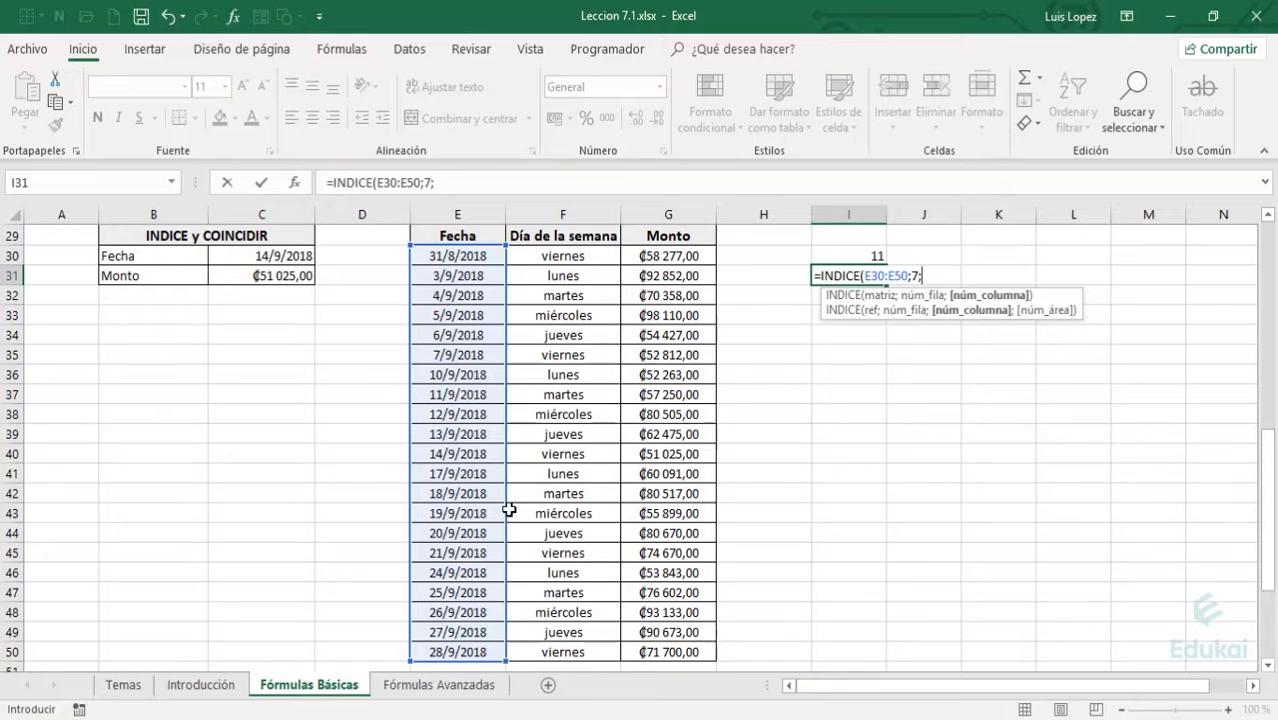
pyautogui.press('BackSpace')
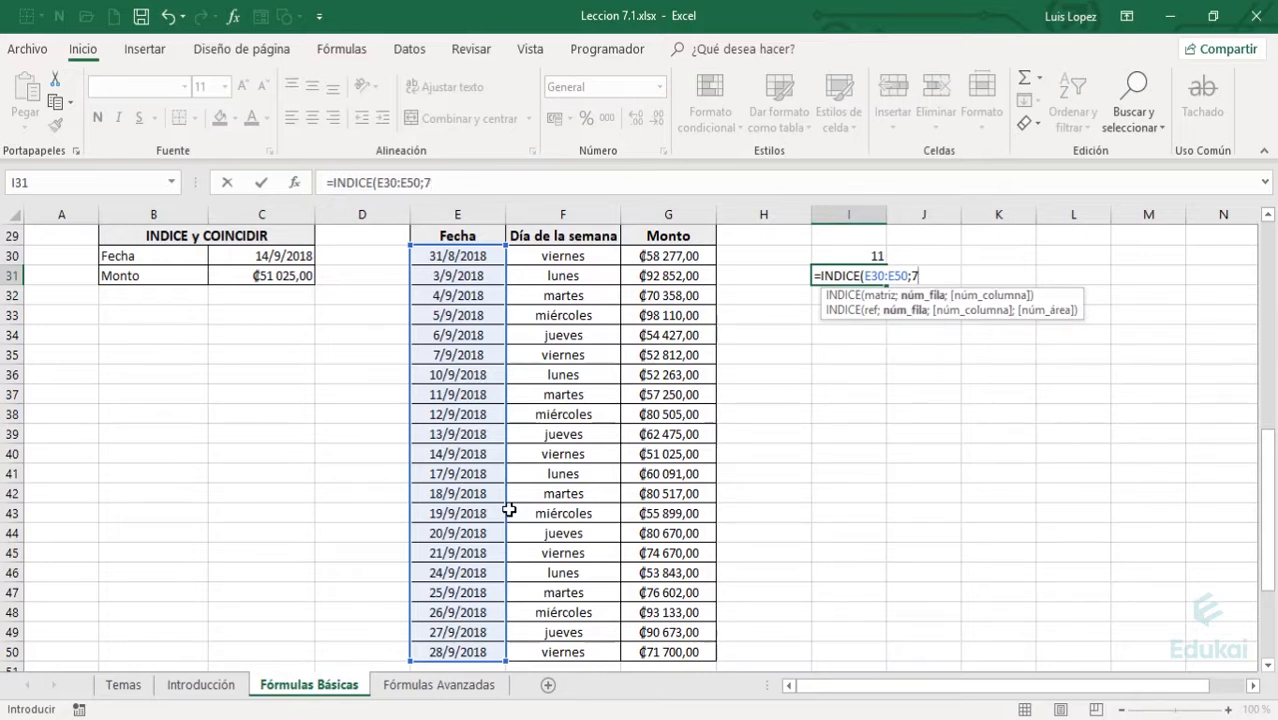
pyautogui.write(')')
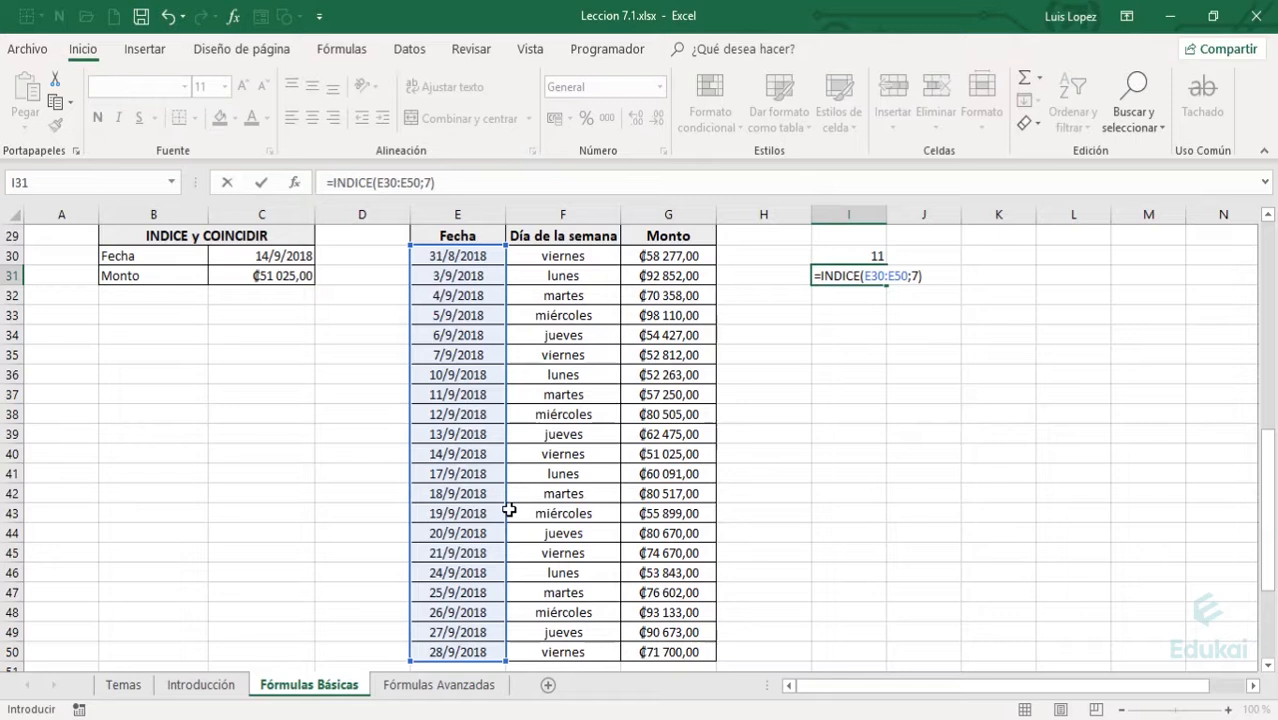
pyautogui.press('Return')
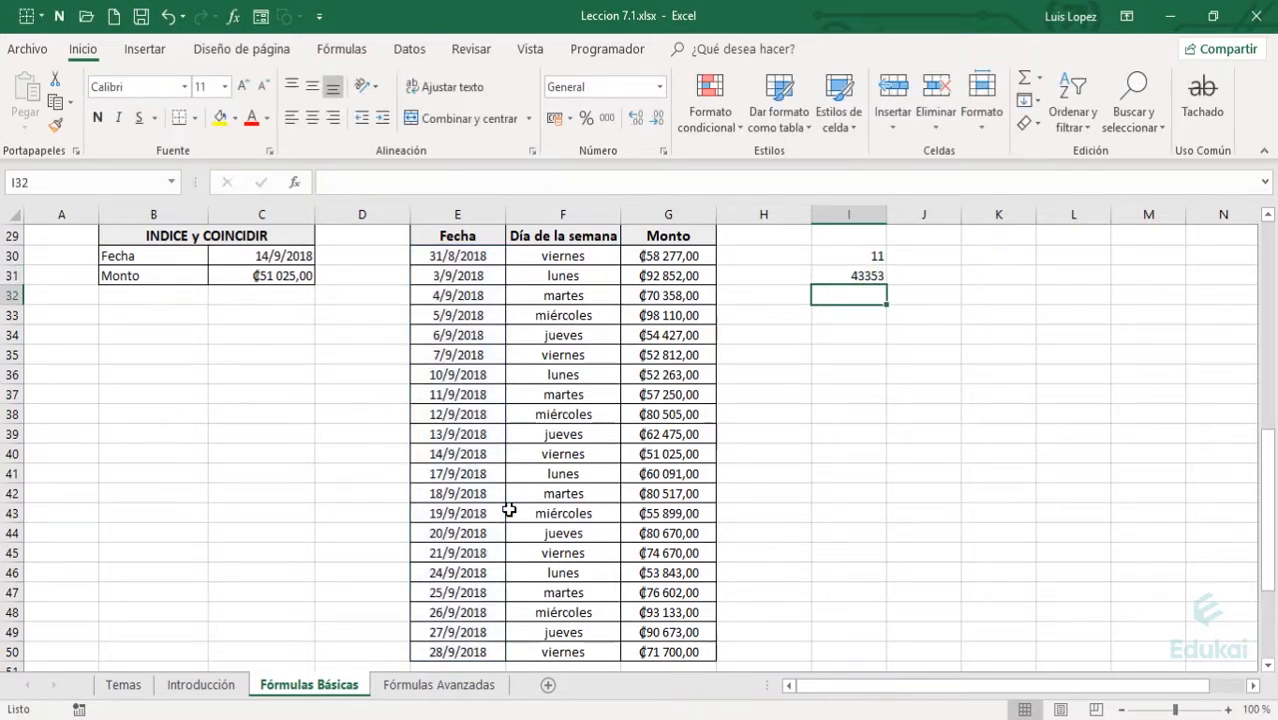
# - Format the INDICE result in I31 as a date (Fecha)
pyautogui.press('Up')
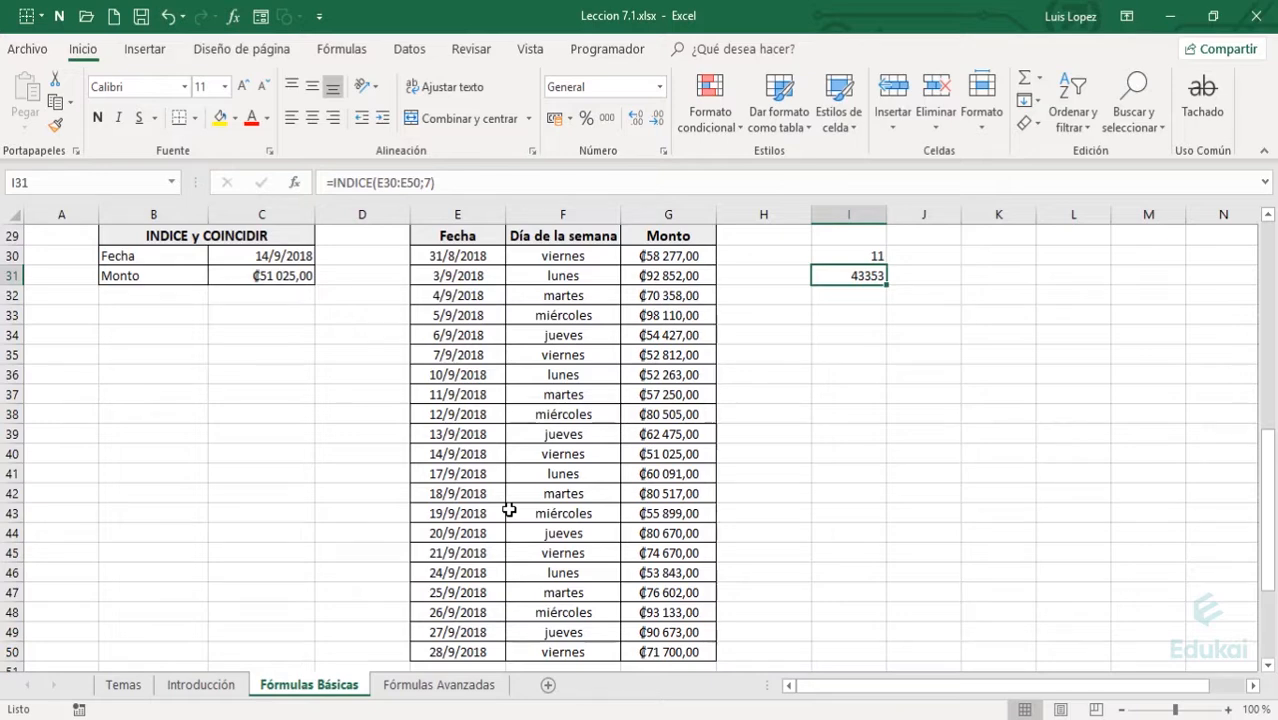
pyautogui.click(659, 87)
pyautogui.click(625, 295)
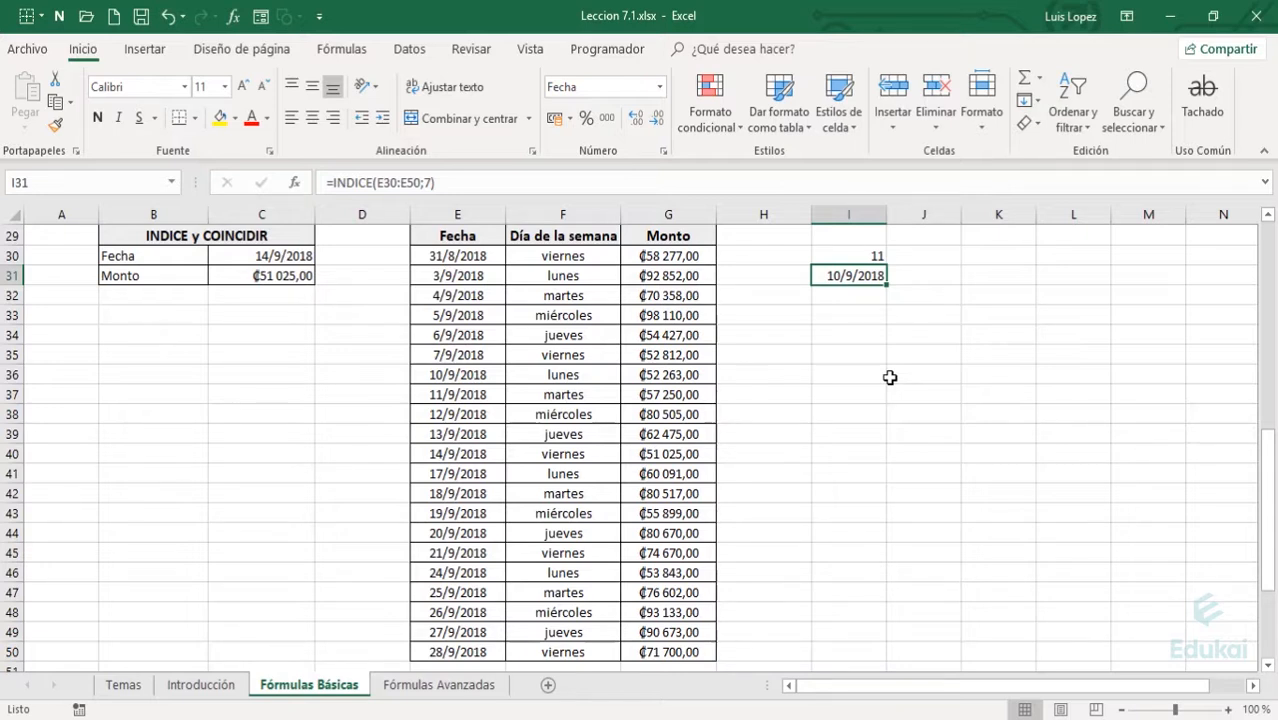
# - Clear the practice formulas in I30:I31 and return to the INDICE y COINCIDIR table heading in B29
pyautogui.hotkey('shift', 'Up')
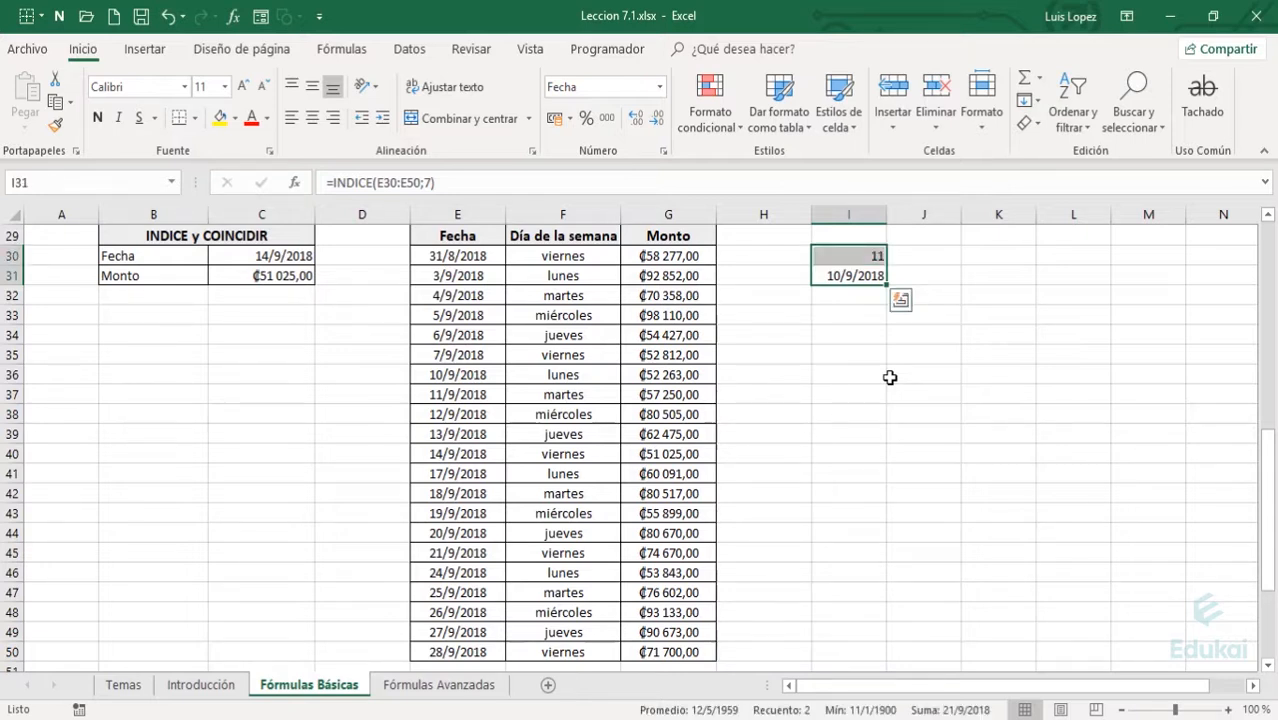
pyautogui.press('Delete')
pyautogui.press('Left')
pyautogui.press('Left')
pyautogui.press('Left')
pyautogui.press('Left')
pyautogui.press('Left')
pyautogui.press('Left')
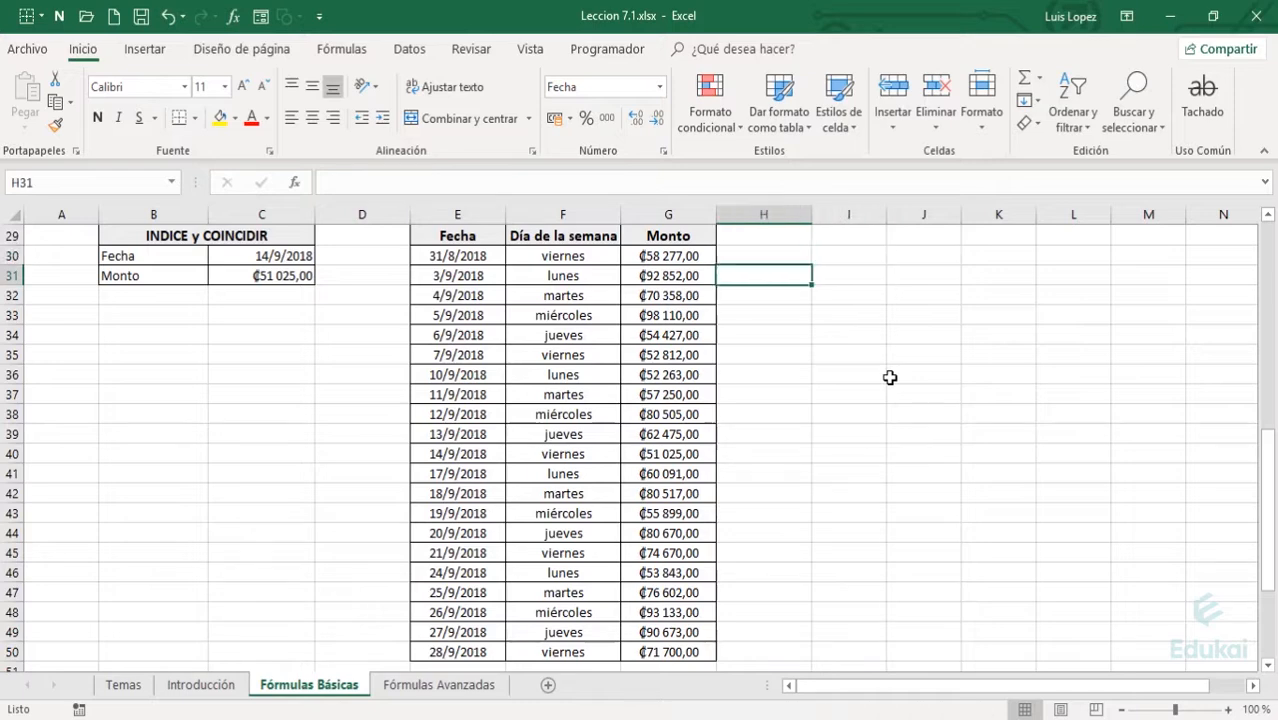
pyautogui.press('Up')
pyautogui.press('Up')
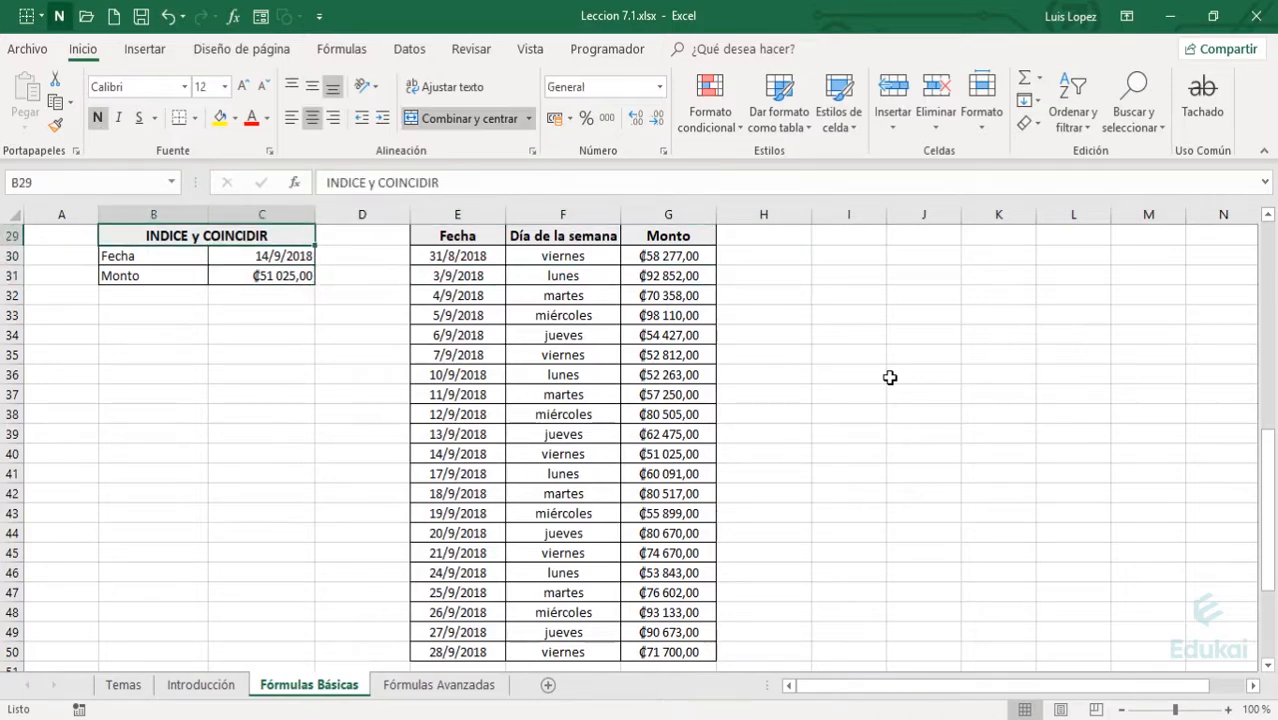
# - Examine the combined INDICE and COINCIDIR formula that returns the Monto in C31
pyautogui.press('Left')
pyautogui.press('Up')
pyautogui.press('Right')
pyautogui.press('Down')
pyautogui.press('Down')
pyautogui.press('Down')
pyautogui.press('Right')
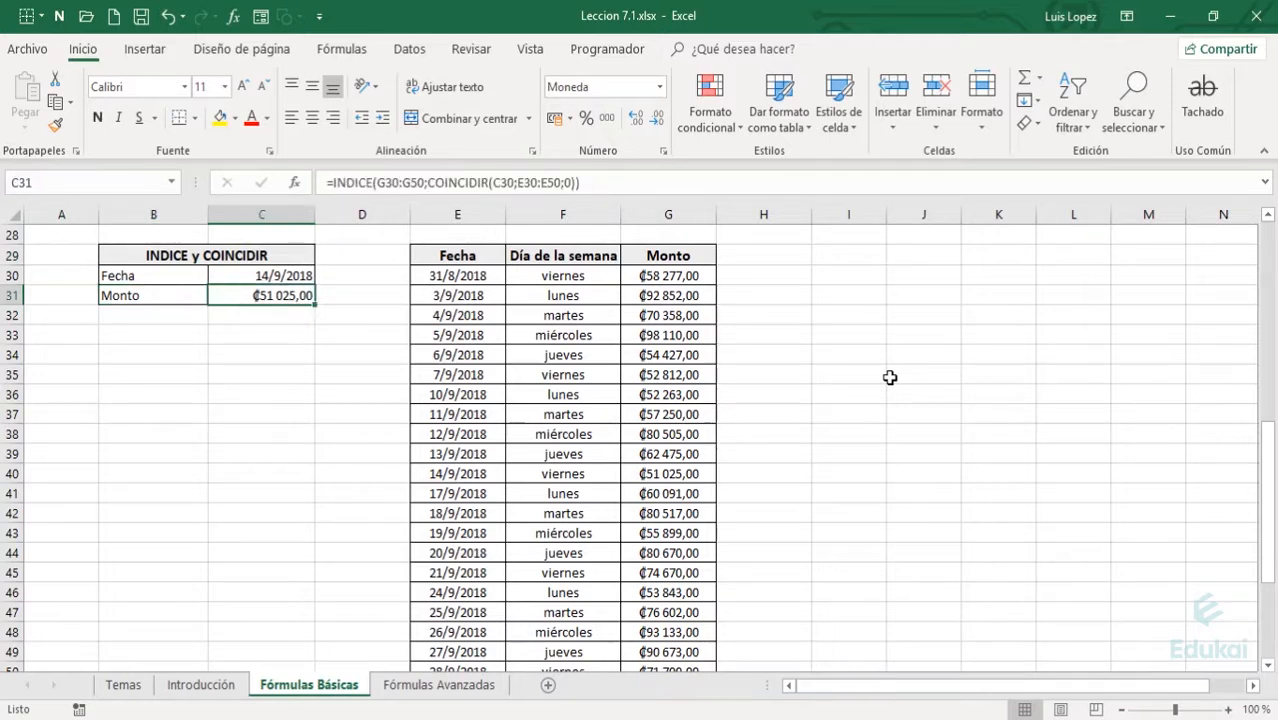
# - Review the lookup date in C30 and the first entry of the Monto column in G30
pyautogui.press('Up')
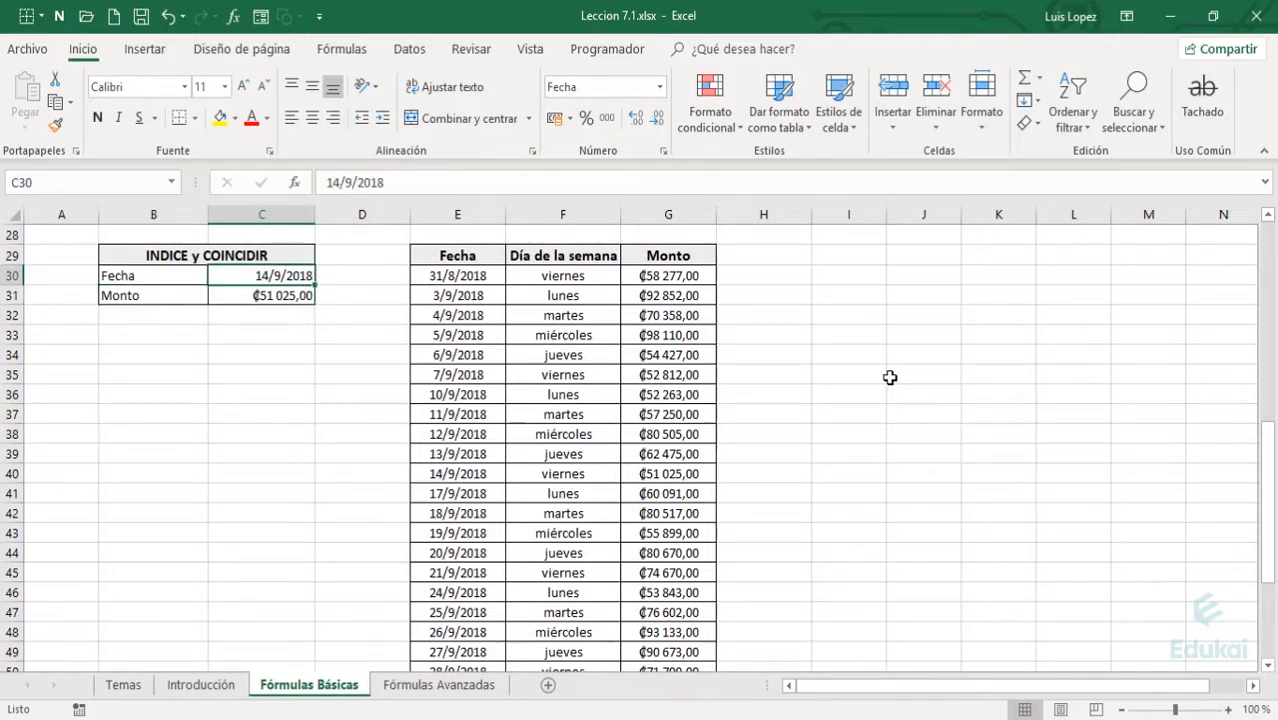
pyautogui.press('Right')
pyautogui.press('Right')
pyautogui.press('Right')
pyautogui.press('Right')
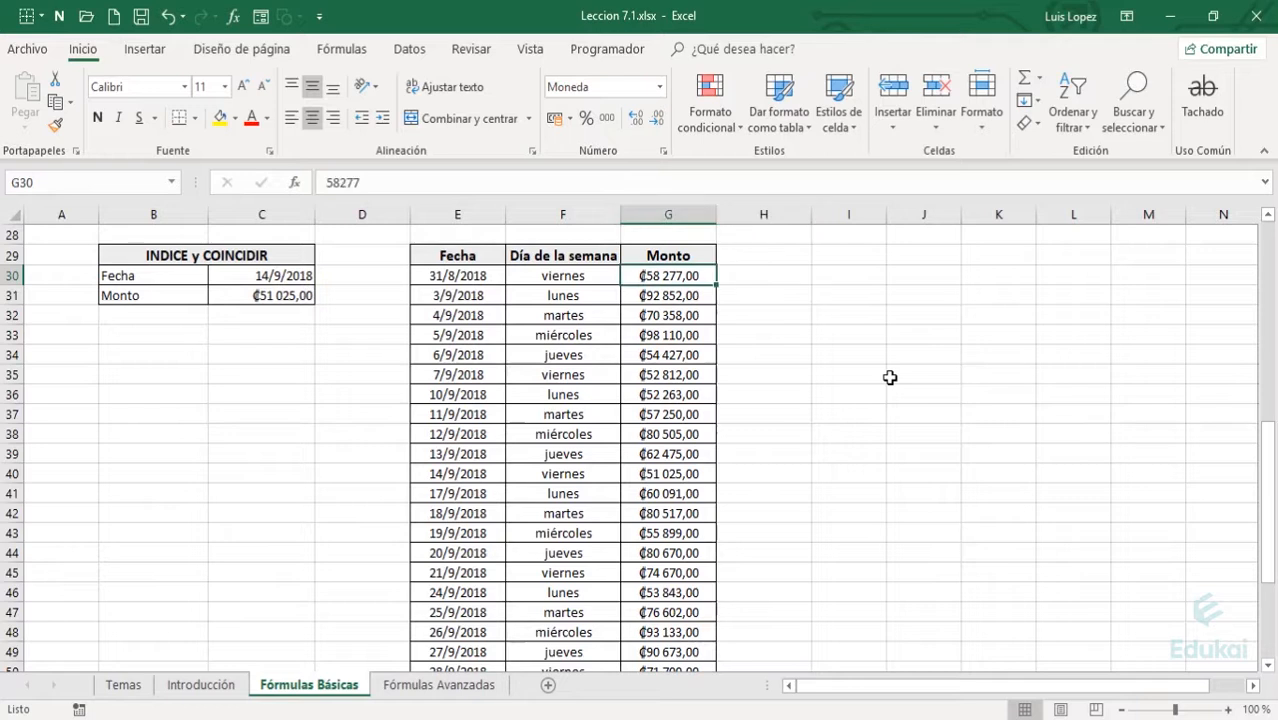
# - Examine the dates in the Fecha column of the data table and the lookup date in cell C30
pyautogui.press('Down')
pyautogui.press('Down')
pyautogui.press('Down')
pyautogui.press('Down')
pyautogui.press('Left')
pyautogui.press('Left')
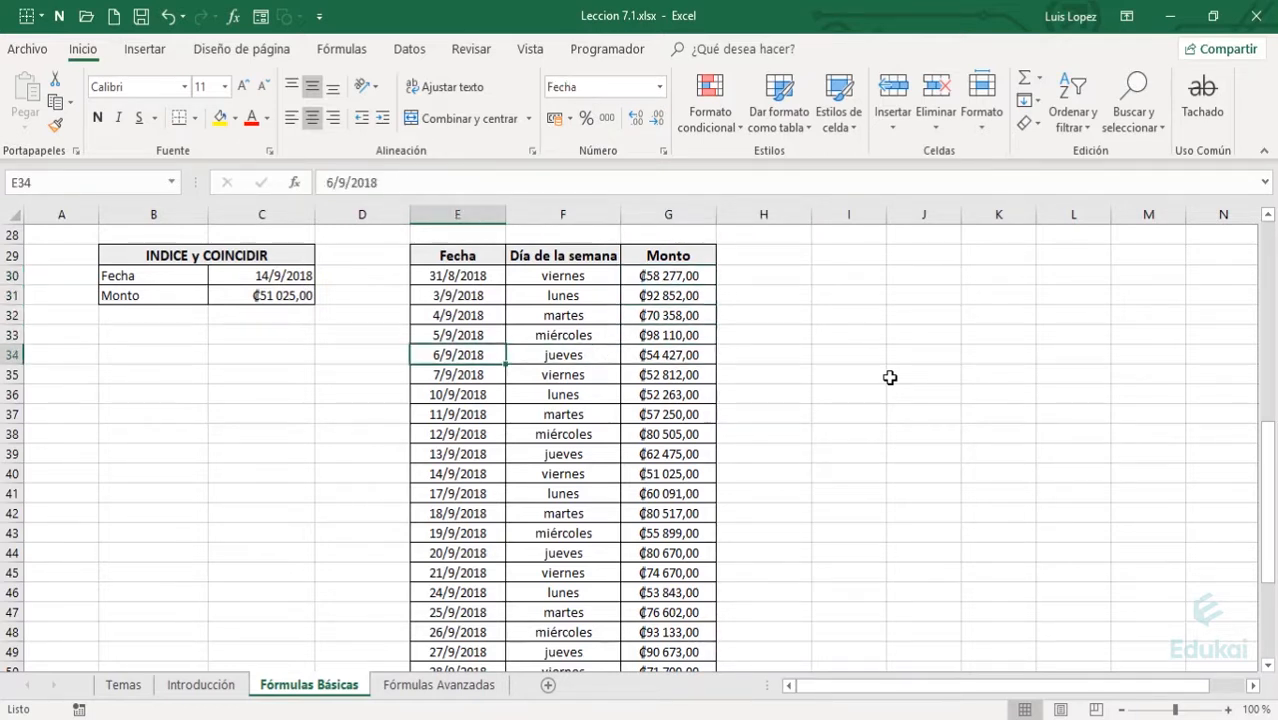
pyautogui.press('Up')
pyautogui.press('Up')
pyautogui.press('Left')
pyautogui.press('Up')
pyautogui.press('Up')
pyautogui.press('Left')
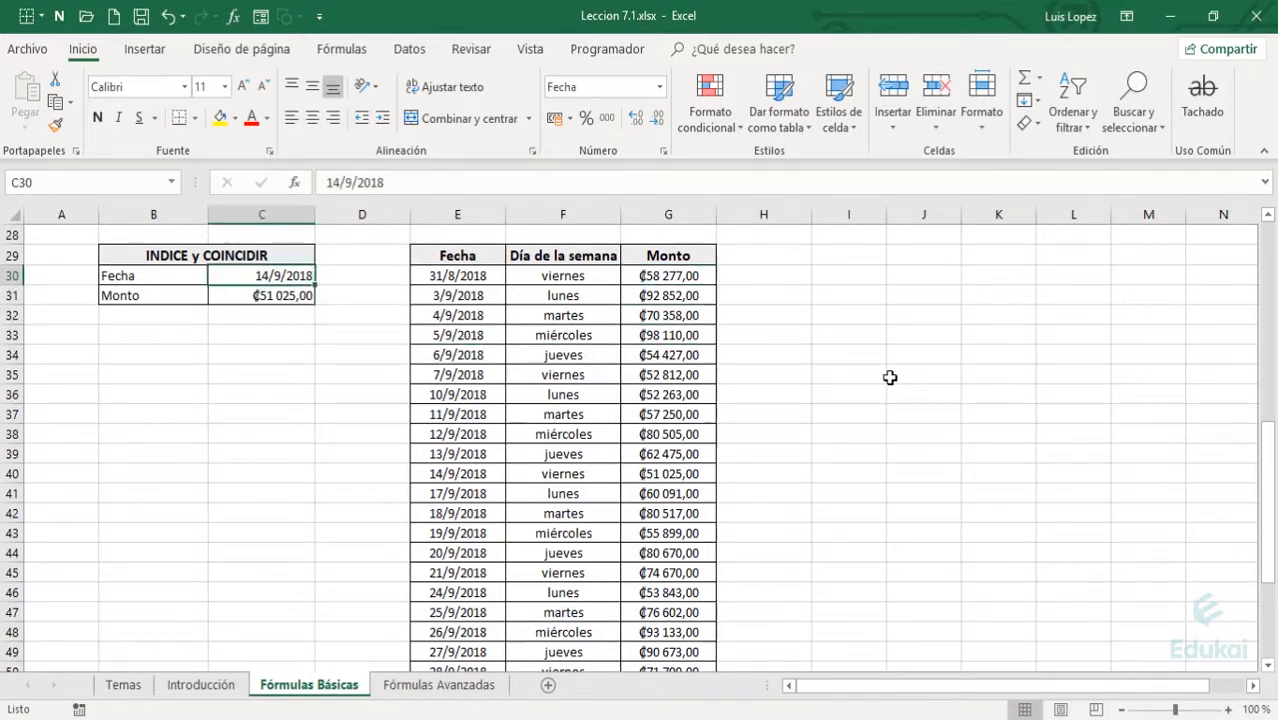
# - Trace the lookup date 14/9/2018 to its row in the data table and its amount in the Monto column
pyautogui.press('Right')
pyautogui.press('Right')
pyautogui.press('Right')
pyautogui.press('Right')
pyautogui.press('Right')
pyautogui.press('Down')
pyautogui.press('Down')
pyautogui.press('Down')
pyautogui.press('Down')
pyautogui.press('Down')
pyautogui.press('Down')
pyautogui.press('Down')
pyautogui.press('Down')
pyautogui.press('Down')
pyautogui.press('Down')
pyautogui.press('Down')
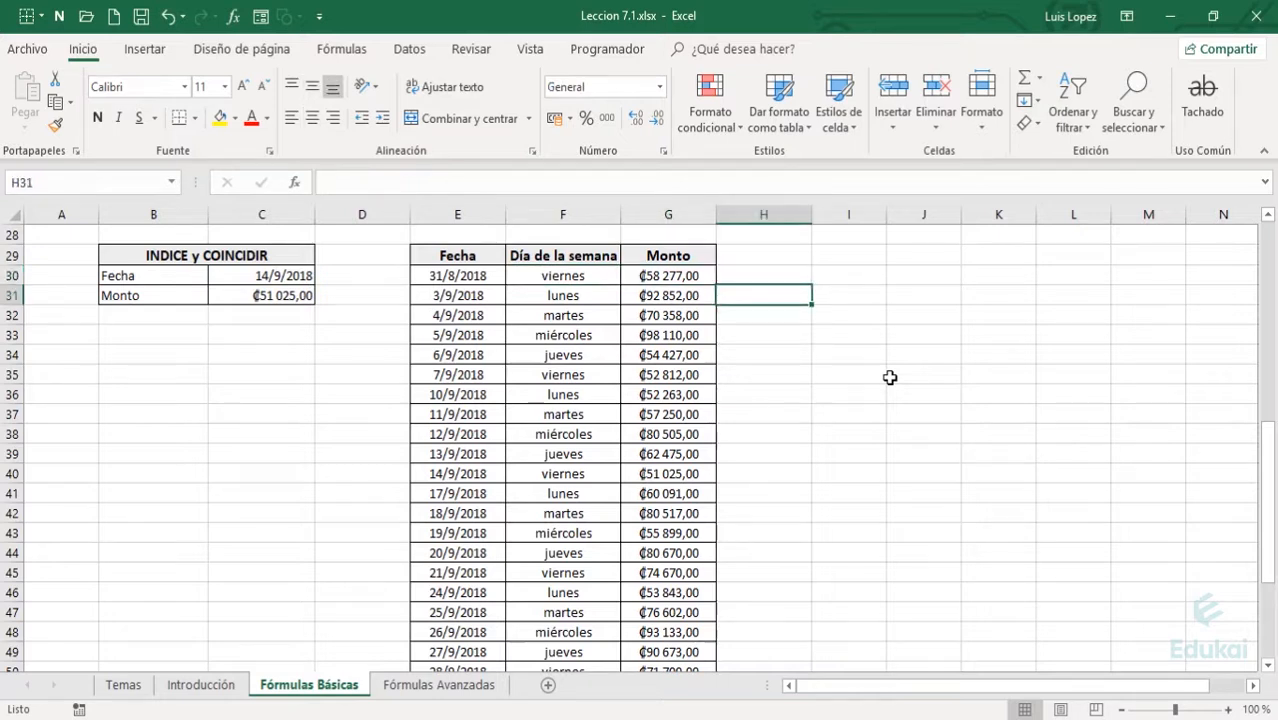
pyautogui.press('Left')
pyautogui.press('Left')
pyautogui.press('Up')
pyautogui.press('Right')
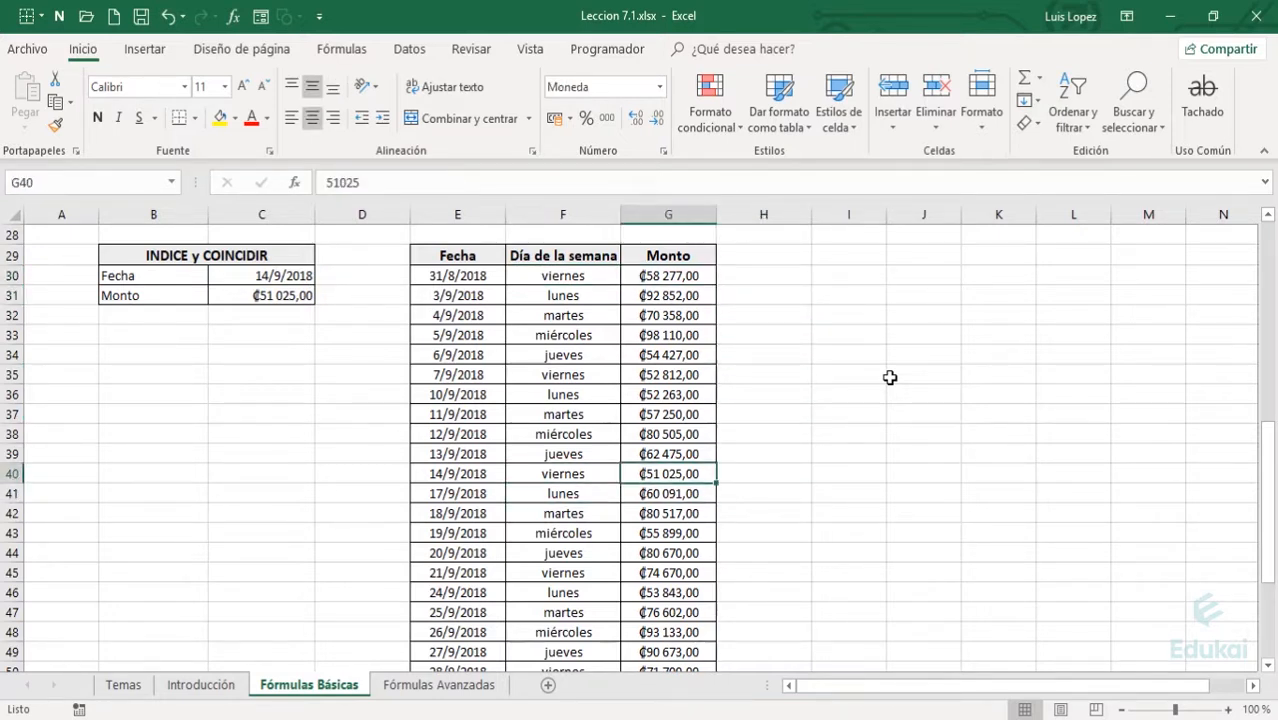
# - Open the INDICE and COINCIDIR formula in cell C31 for inspection
pyautogui.press('Left')
pyautogui.press('Left')
pyautogui.press('Left')
pyautogui.press('Up')
pyautogui.press('Up')
pyautogui.press('Up')
pyautogui.press('Up')
pyautogui.press('Left')
pyautogui.press('Up')
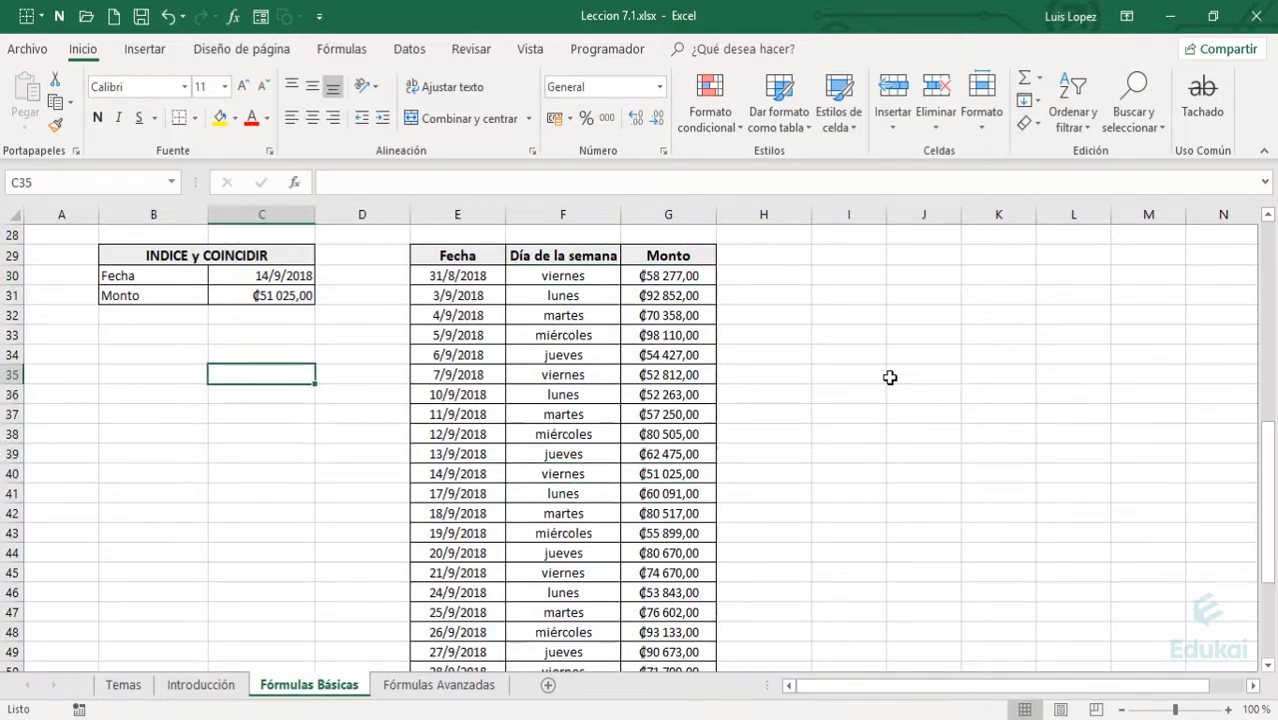
pyautogui.press('Up')
pyautogui.press('Up')
pyautogui.press('Up')
pyautogui.press('Up')
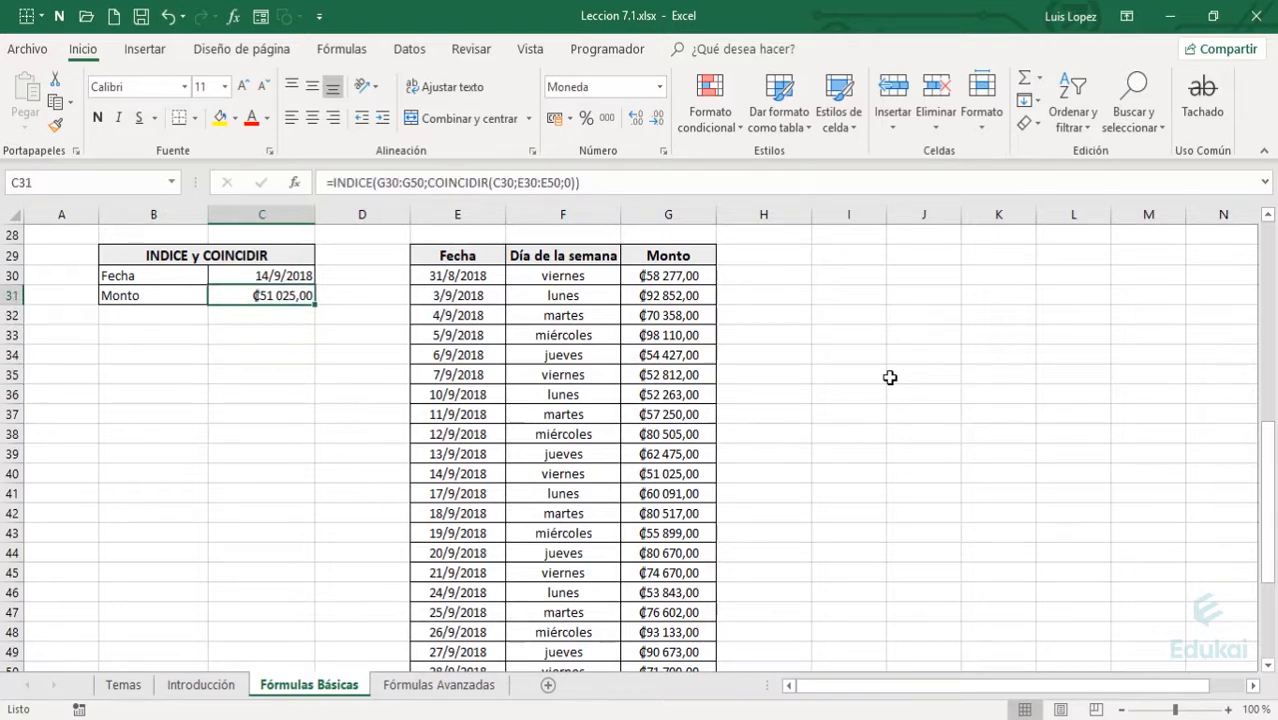
pyautogui.press('F2')
pyautogui.press('Left')
pyautogui.press('Left')
pyautogui.press('Left')
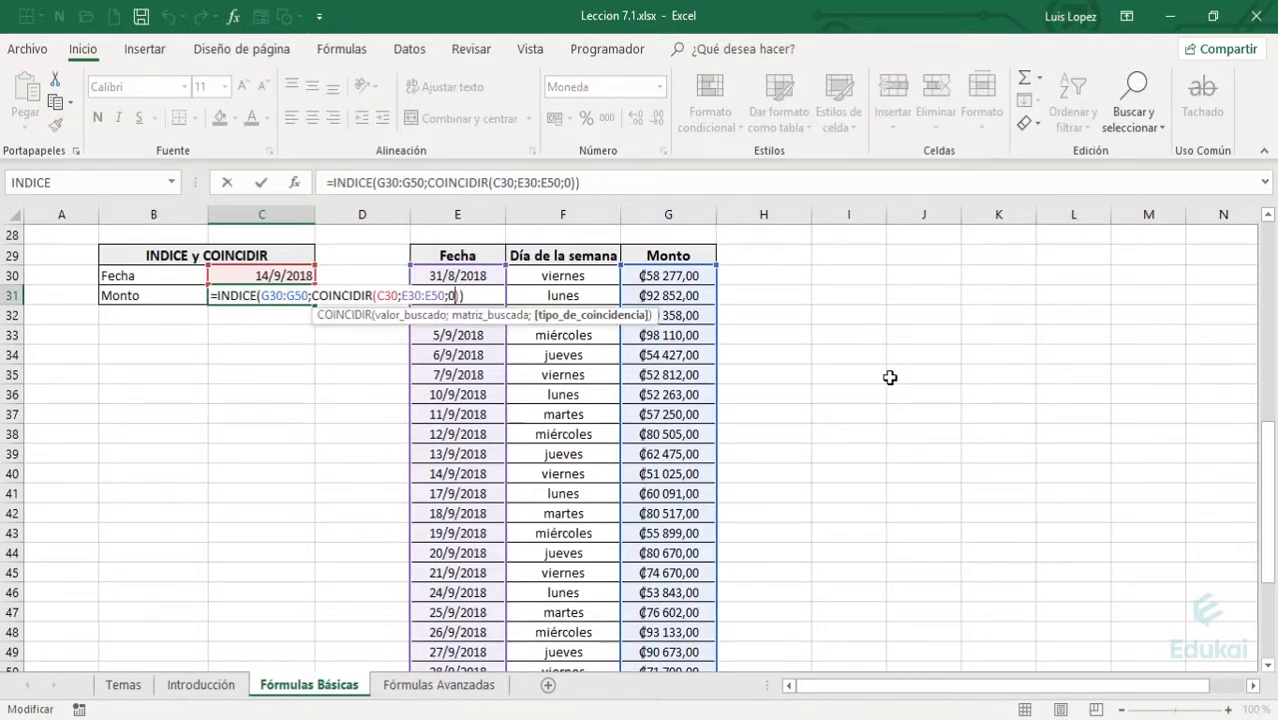
# - Examine the nested COINCIDIR function in the C31 formula, including its valor_buscado argument C30
pyautogui.press('Left')
pyautogui.press('Left')
pyautogui.press('Left')
pyautogui.press('Left')
pyautogui.press('Left')
pyautogui.press('Left')
pyautogui.press('Left')
pyautogui.press('Left')
pyautogui.press('Left')
pyautogui.press('Left')
pyautogui.press('Left')
pyautogui.press('Left')
pyautogui.press('Left')
pyautogui.press('Left')
pyautogui.press('Left')
pyautogui.press('Left')
pyautogui.press('Left')
pyautogui.press('Left')
pyautogui.press('Left')
pyautogui.press('Left')
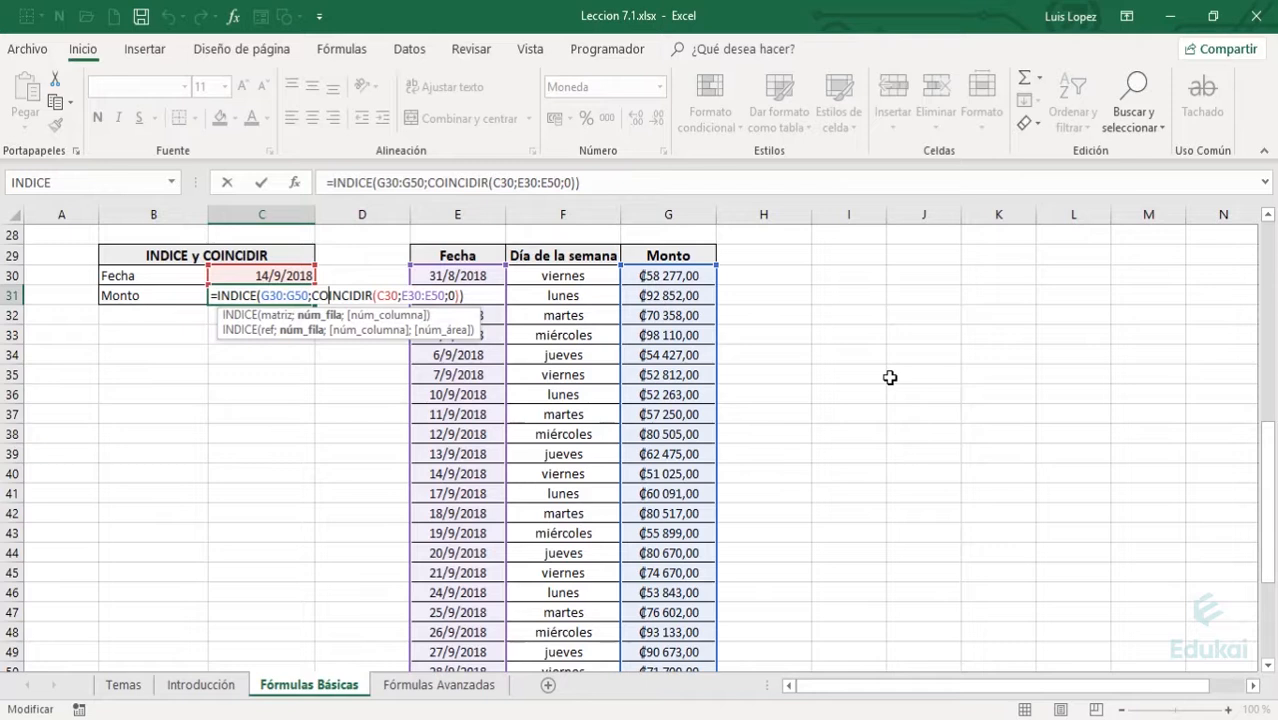
pyautogui.press('Right')
pyautogui.press('Right')
pyautogui.press('Right')
pyautogui.press('Right')
pyautogui.press('Right')
pyautogui.press('Right')
pyautogui.press('Right')
pyautogui.press('Right')
pyautogui.press('Right')
pyautogui.press('Right')
pyautogui.press('Right')
pyautogui.press('Right')
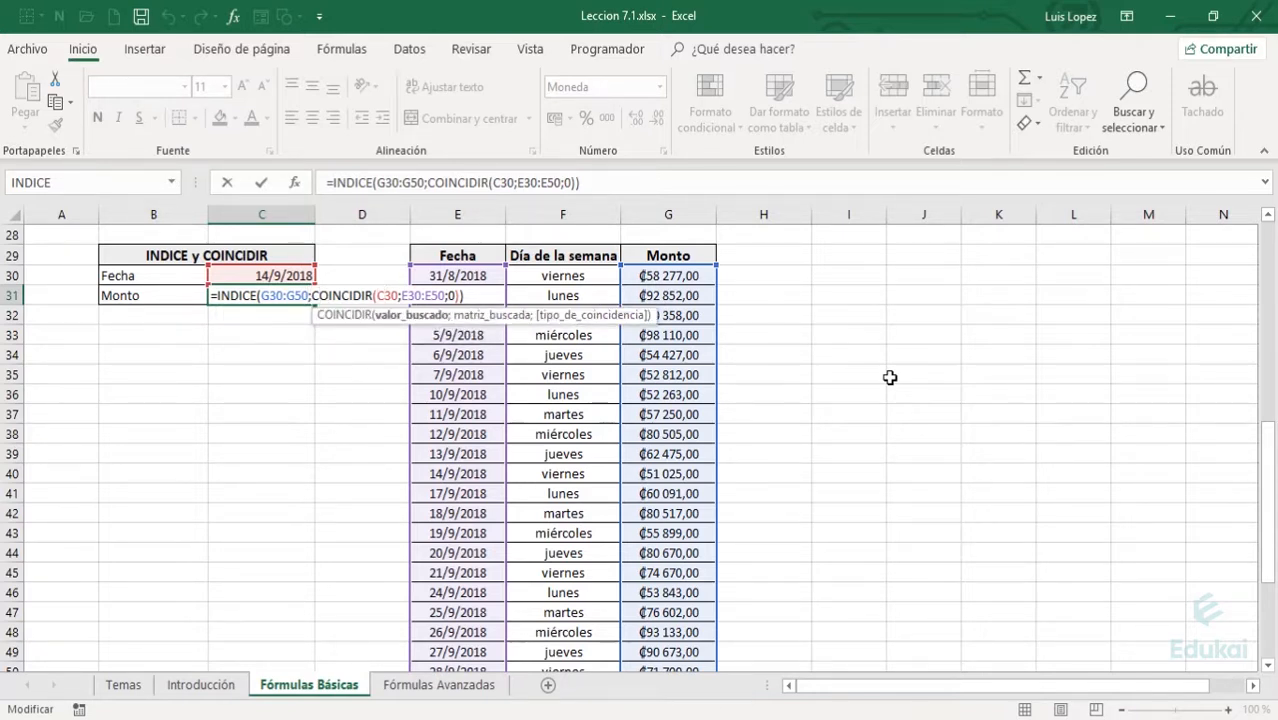
pyautogui.press('Right')
pyautogui.press('Right')
pyautogui.press('Right')
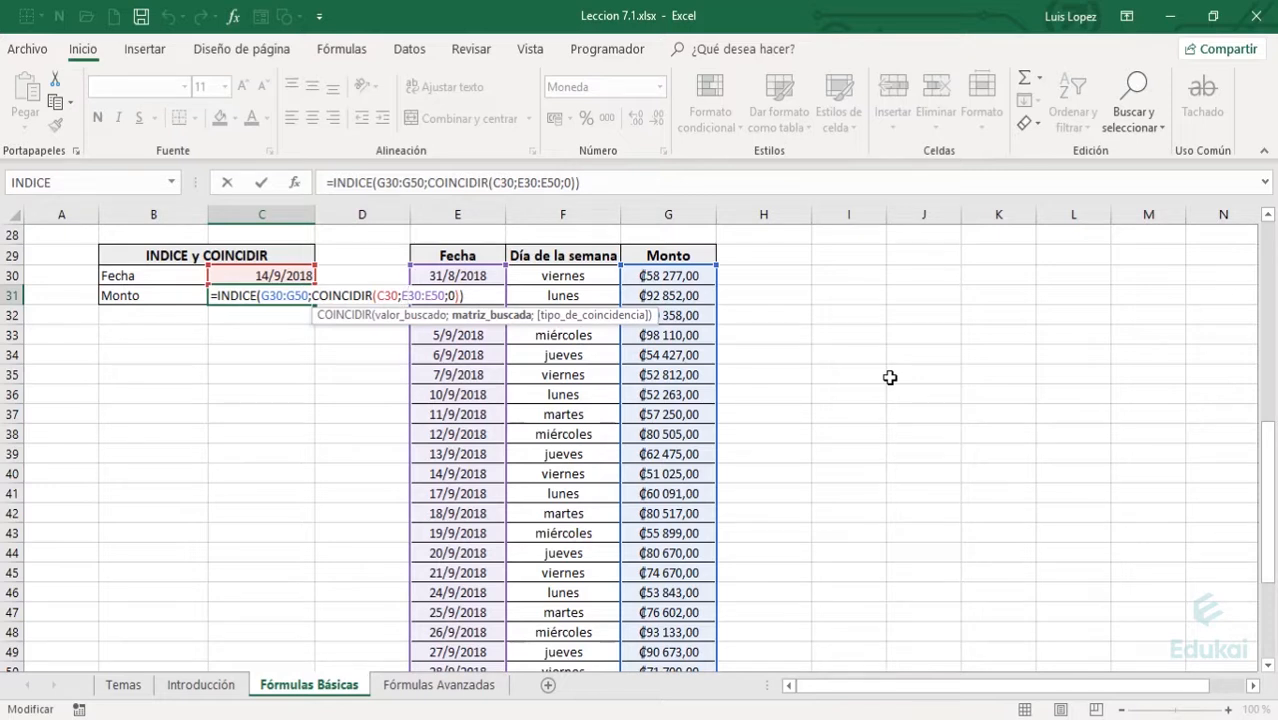
# - Highlight COINCIDIR's matriz_buscada range E30:E50 and its tipo_de_coincidencia value 0 within the formula
pyautogui.hotkey('shift', 'Right')
pyautogui.hotkey('shift', 'Right')
pyautogui.hotkey('shift', 'Right')
pyautogui.hotkey('shift', 'Right')
pyautogui.hotkey('shift', 'Right')
pyautogui.hotkey('shift', 'Right')
pyautogui.hotkey('shift', 'Right')
pyautogui.press('Right')
pyautogui.press('Right')
pyautogui.hotkey('shift', 'Right')
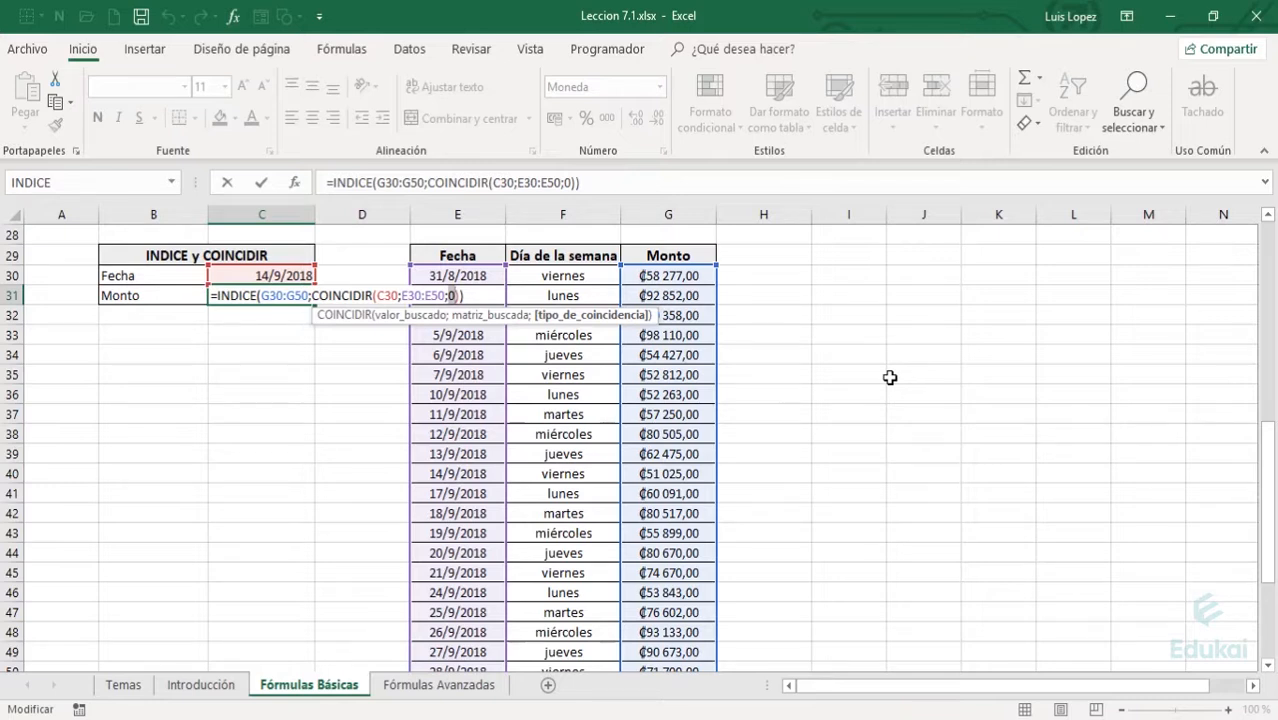
# - Highlight the range G30:G50 that serves as the matriz argument of INDICE in the same formula
pyautogui.press('Left')
pyautogui.press('Left')
pyautogui.press('Left')
pyautogui.press('Left')
pyautogui.press('Left')
pyautogui.press('Left')
pyautogui.press('Left')
pyautogui.press('Left')
pyautogui.press('Left')
pyautogui.press('Left')
pyautogui.press('Left')
pyautogui.press('Left')
pyautogui.press('Left')
pyautogui.press('Left')
pyautogui.press('Left')
pyautogui.press('Left')
pyautogui.press('Left')
pyautogui.press('Left')
pyautogui.press('Left')
pyautogui.press('Left')
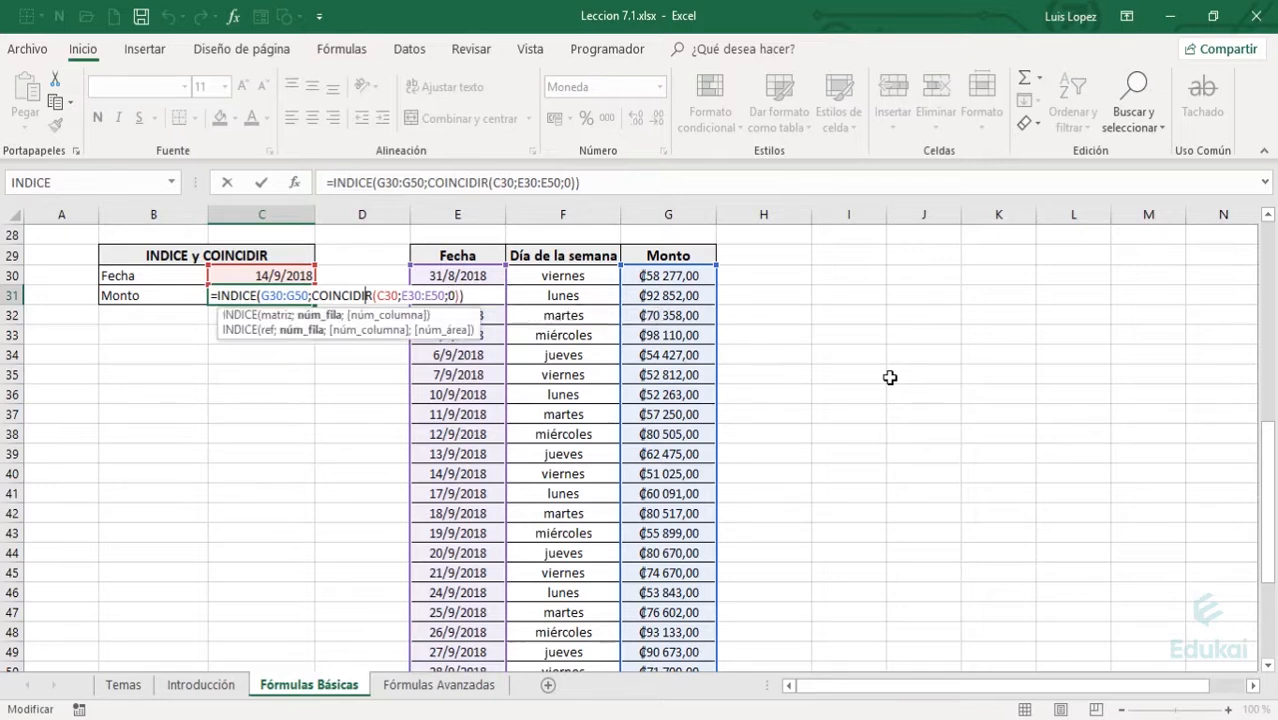
pyautogui.press('Left')
pyautogui.press('Left')
pyautogui.press('Left')
pyautogui.press('Left')
pyautogui.press('Left')
pyautogui.press('Left')
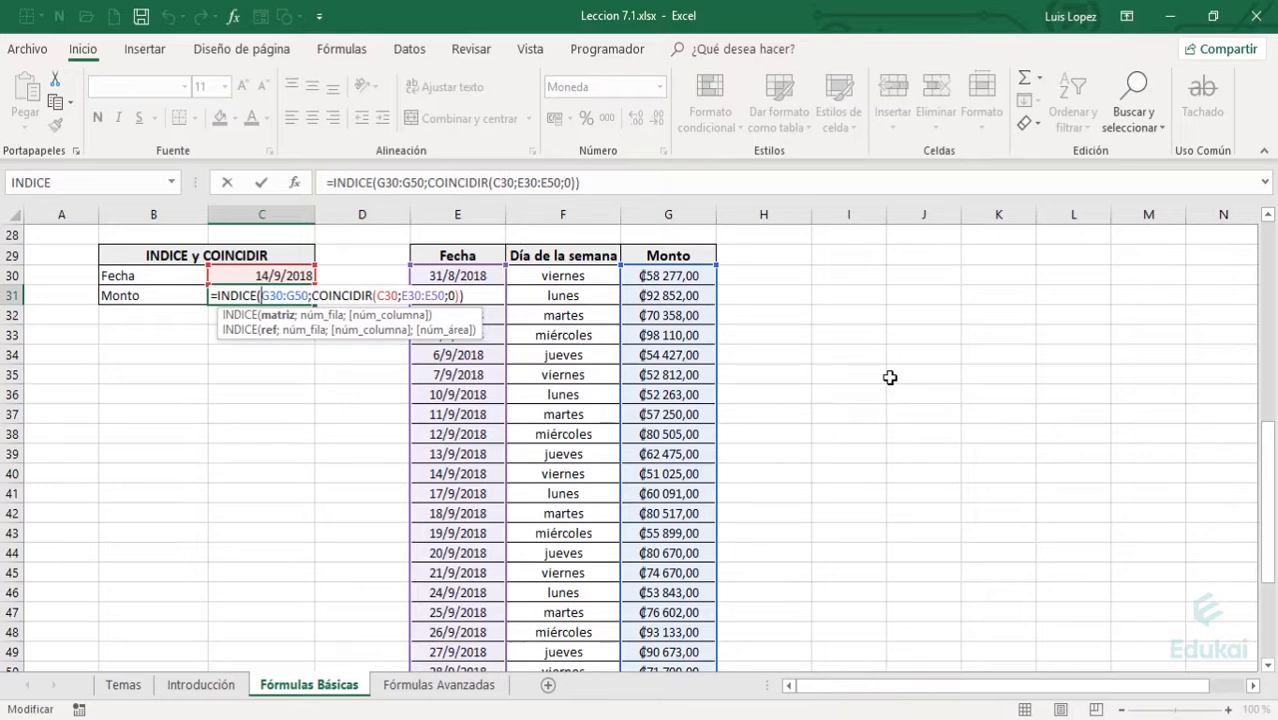
pyautogui.press('Left')
pyautogui.hotkey('shift', 'Right')
pyautogui.hotkey('shift', 'Right')
pyautogui.hotkey('shift', 'Right')
pyautogui.hotkey('shift', 'Right')
pyautogui.hotkey('shift', 'Right')
pyautogui.hotkey('shift', 'Right')
pyautogui.hotkey('shift', 'Right')
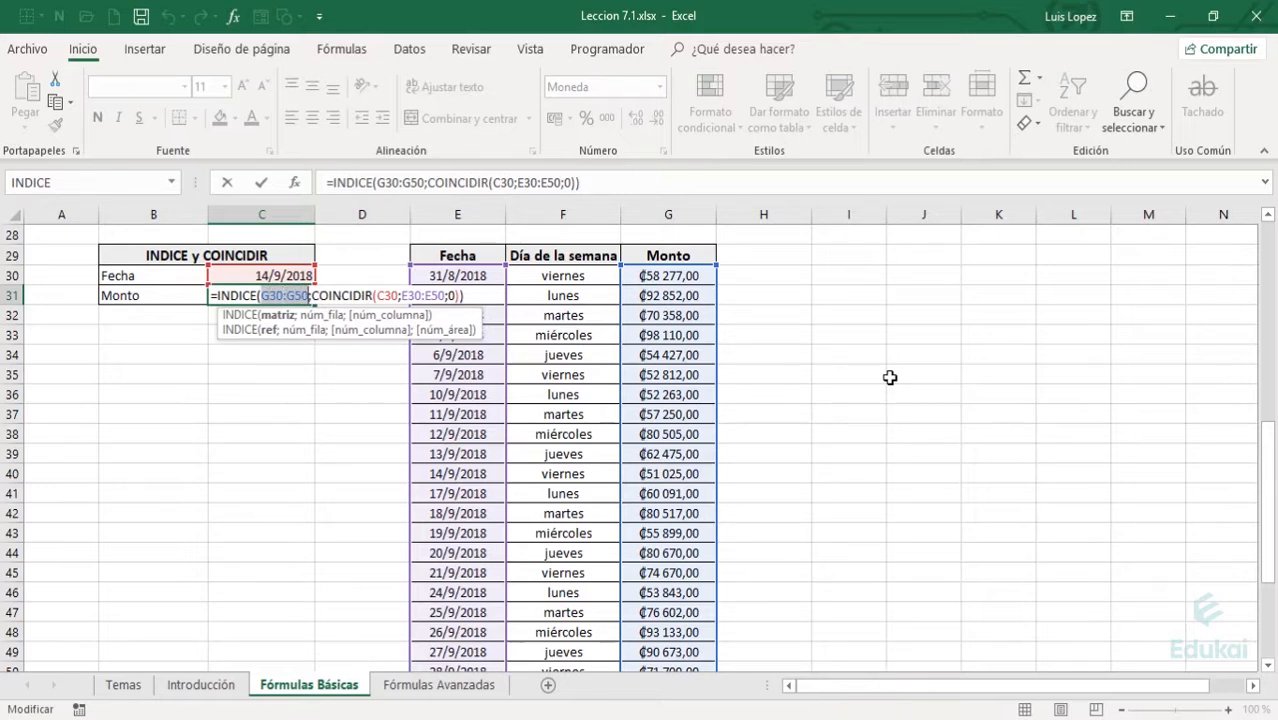
# - Examine the núm_fila argument of the C31 formula, following the nested COINCIDIR arguments through to tipo_de_coincidencia
pyautogui.press('Right')
pyautogui.press('Right')
pyautogui.press('Right')
pyautogui.press('Right')
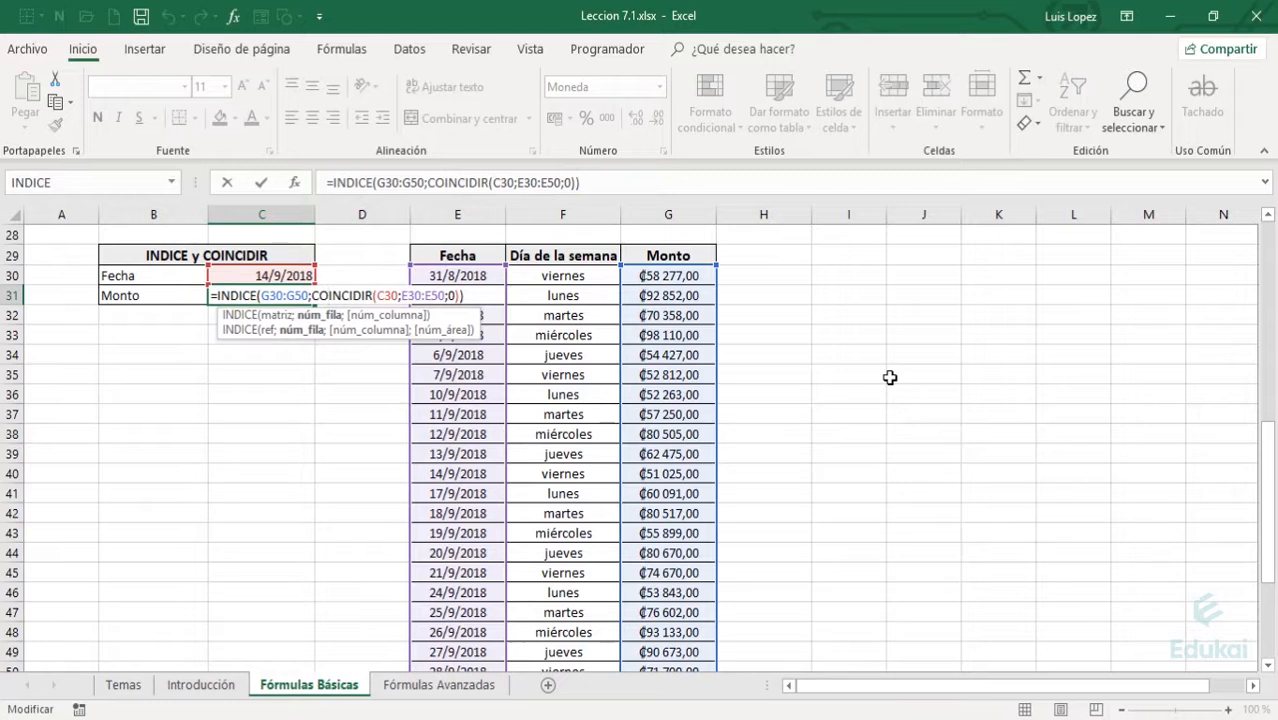
pyautogui.press('Right')
pyautogui.press('Right')
pyautogui.press('Right')
pyautogui.press('Right')
pyautogui.press('Right')
pyautogui.press('Right')
pyautogui.press('Right')
pyautogui.press('Right')
pyautogui.press('Right')
pyautogui.press('Right')
pyautogui.press('Right')
pyautogui.press('Right')
pyautogui.press('Right')
pyautogui.press('Right')
pyautogui.press('Right')
pyautogui.press('Right')
pyautogui.press('Right')
pyautogui.press('Right')
pyautogui.press('Right')
pyautogui.press('Right')
pyautogui.press('Right')
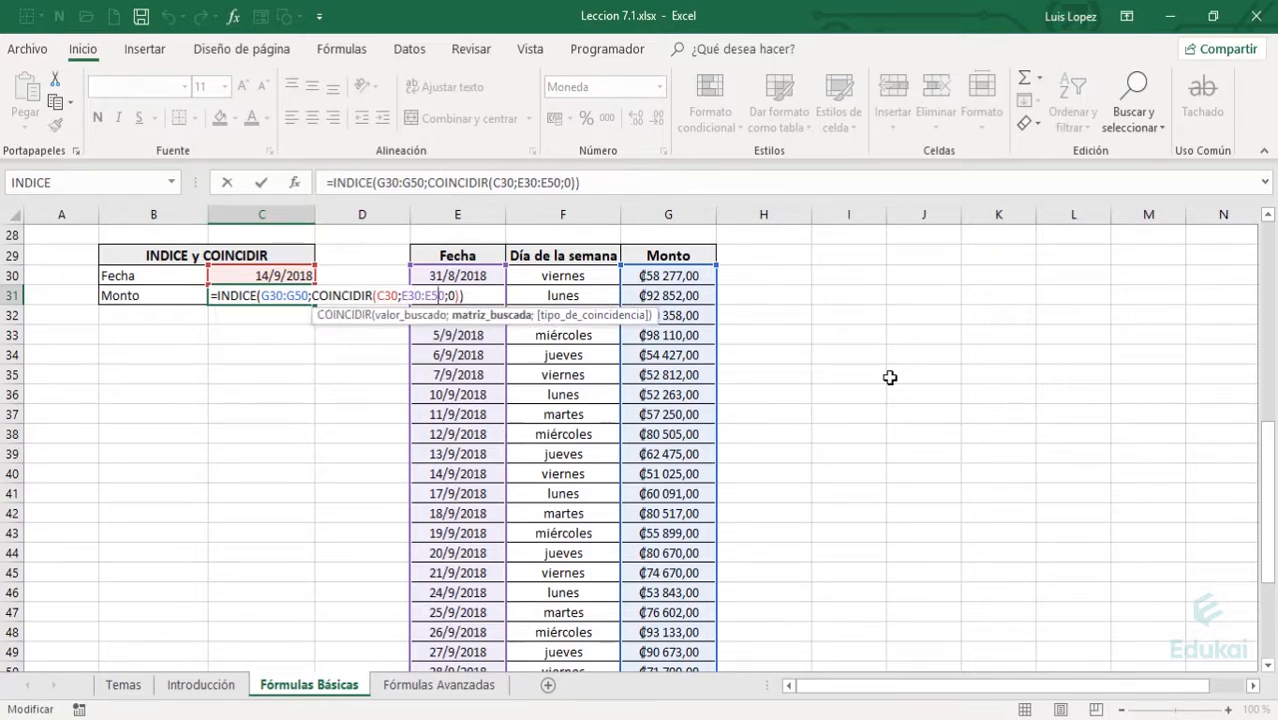
pyautogui.press('Right')
# - Highlight INDICE's matriz range G30:G50 once more, and close the C31 formula with that cell selected
pyautogui.press('Left')
pyautogui.press('Left')
pyautogui.press('Left')
pyautogui.press('Left')
pyautogui.press('Left')
pyautogui.press('Left')
pyautogui.press('Left')
pyautogui.press('Left')
pyautogui.press('Left')
pyautogui.press('Left')
pyautogui.press('Left')
pyautogui.press('Left')
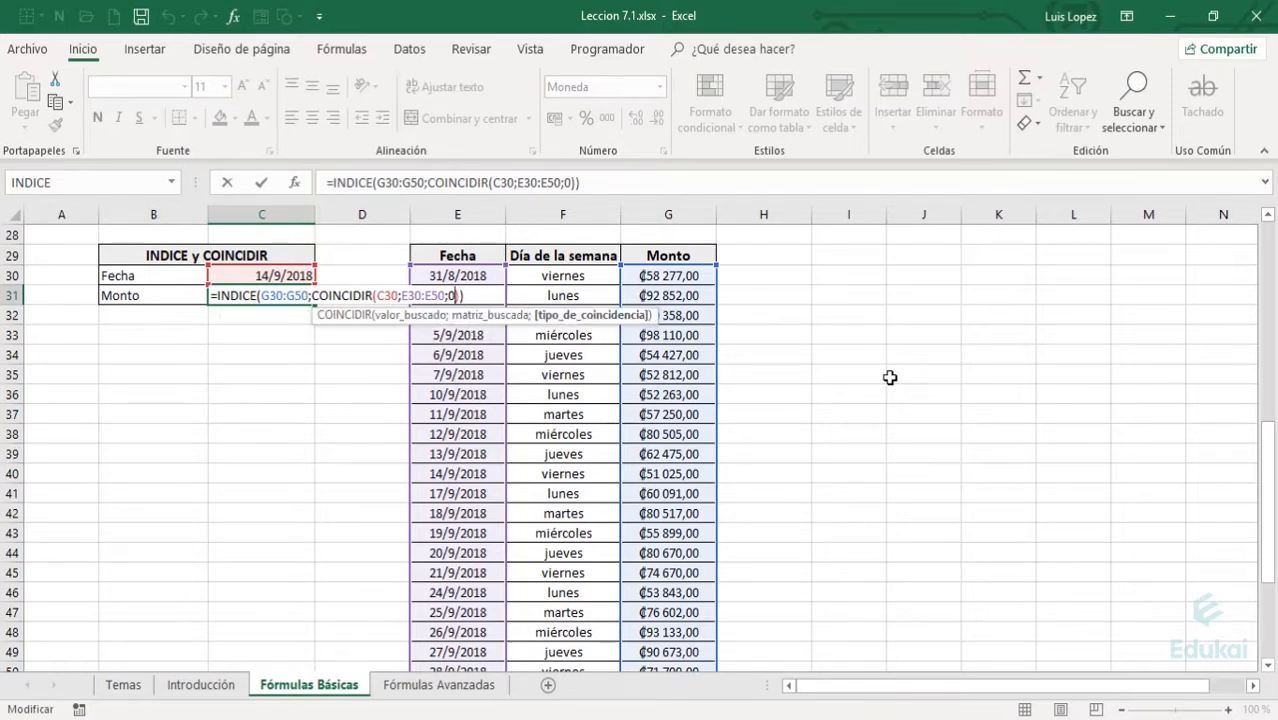
pyautogui.press('Left')
pyautogui.press('Left')
pyautogui.press('Left')
pyautogui.press('Left')
pyautogui.press('Left')
pyautogui.press('Left')
pyautogui.press('Left')
pyautogui.press('Left')
pyautogui.press('Left')
pyautogui.press('Left')
pyautogui.press('Left')
pyautogui.press('Left')
pyautogui.press('Left')
pyautogui.hotkey('shift', 'Left')
pyautogui.hotkey('shift', 'Left')
pyautogui.hotkey('shift', 'Left')
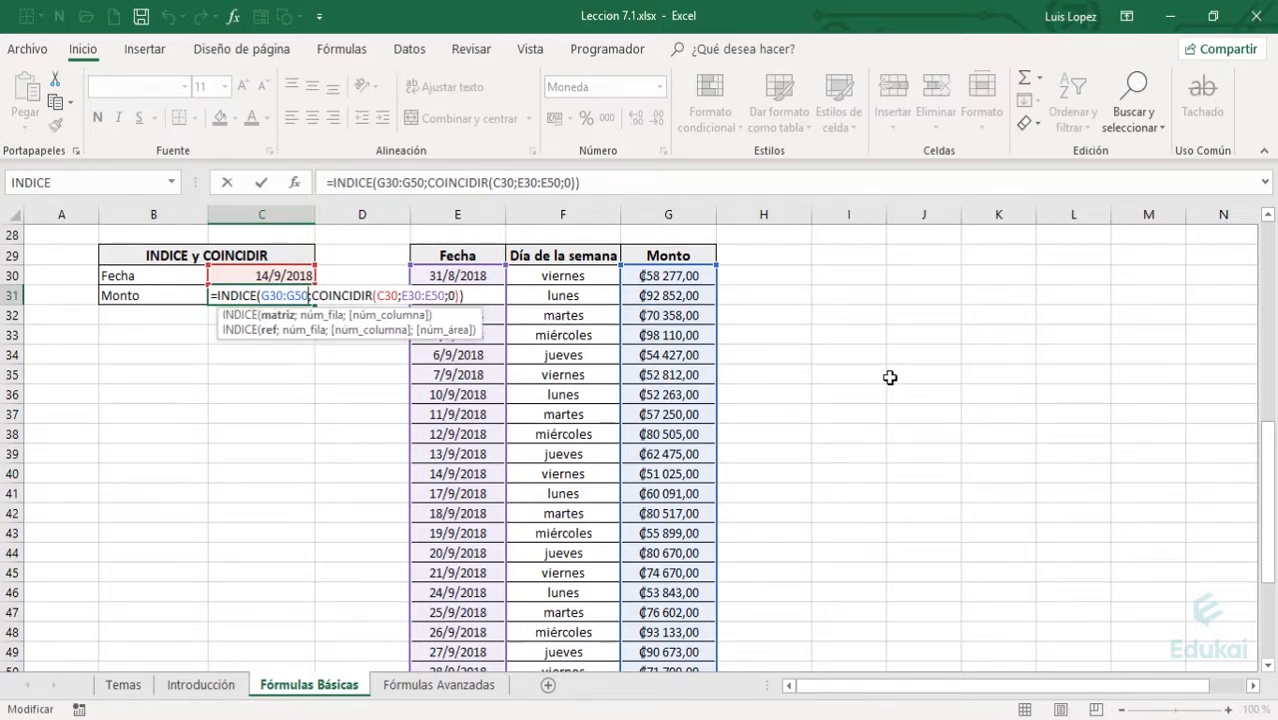
pyautogui.hotkey('shift', 'Left')
pyautogui.hotkey('shift', 'Left')
pyautogui.hotkey('shift', 'Left')
pyautogui.hotkey('shift', 'Left')
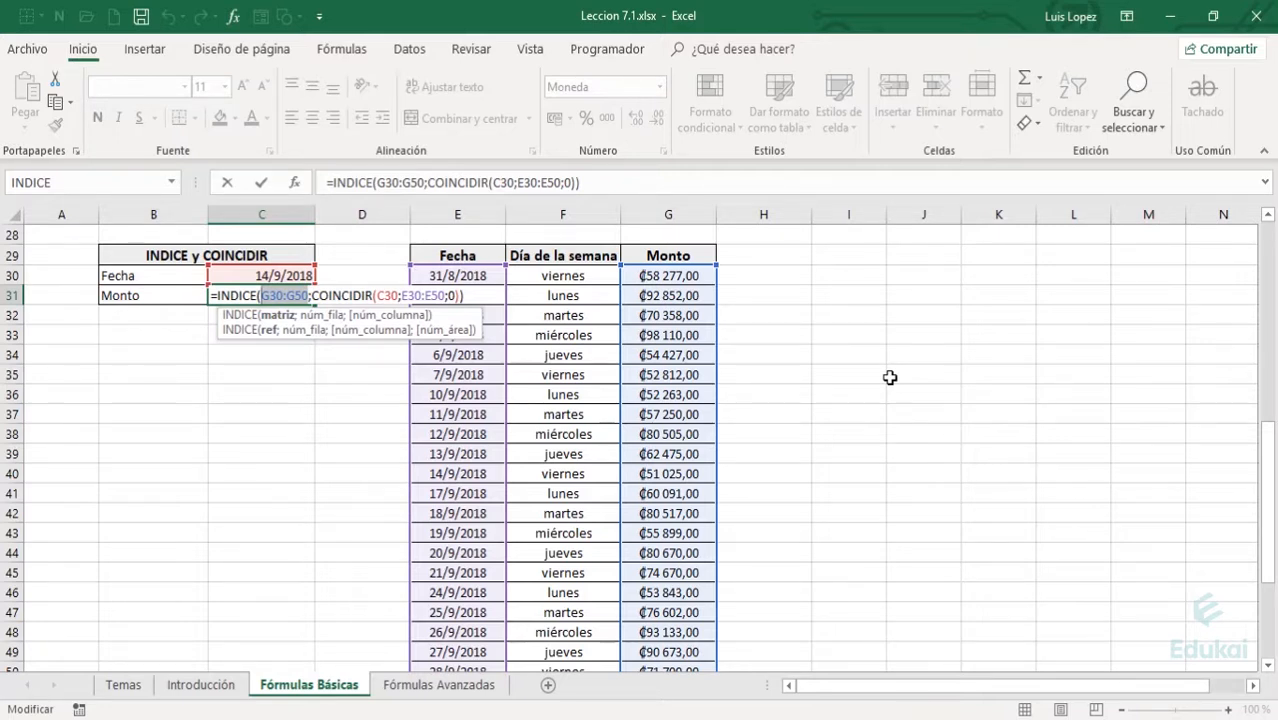
pyautogui.press('Return')
pyautogui.press('Up')
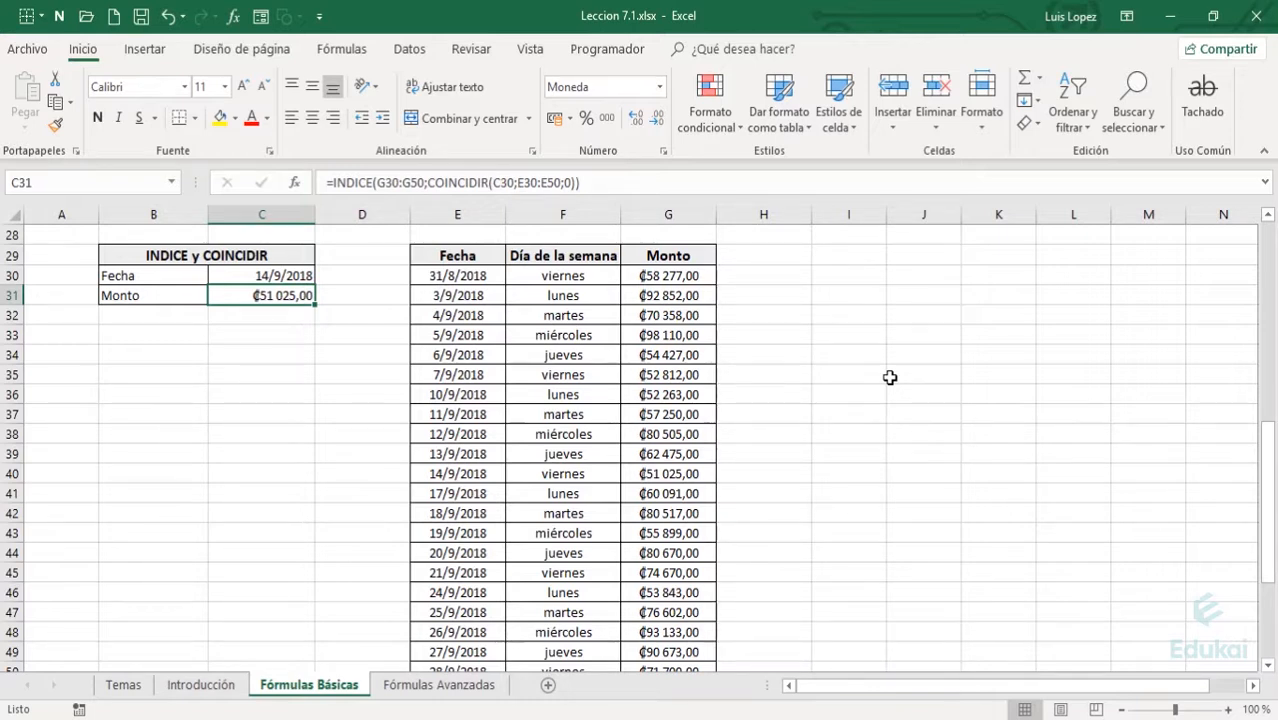
# - Open the Fórmulas Avanzadas sheet and select the "Buscar un valor exacto" title in B2
pyautogui.hotkey('ctrl', 'pagedown')
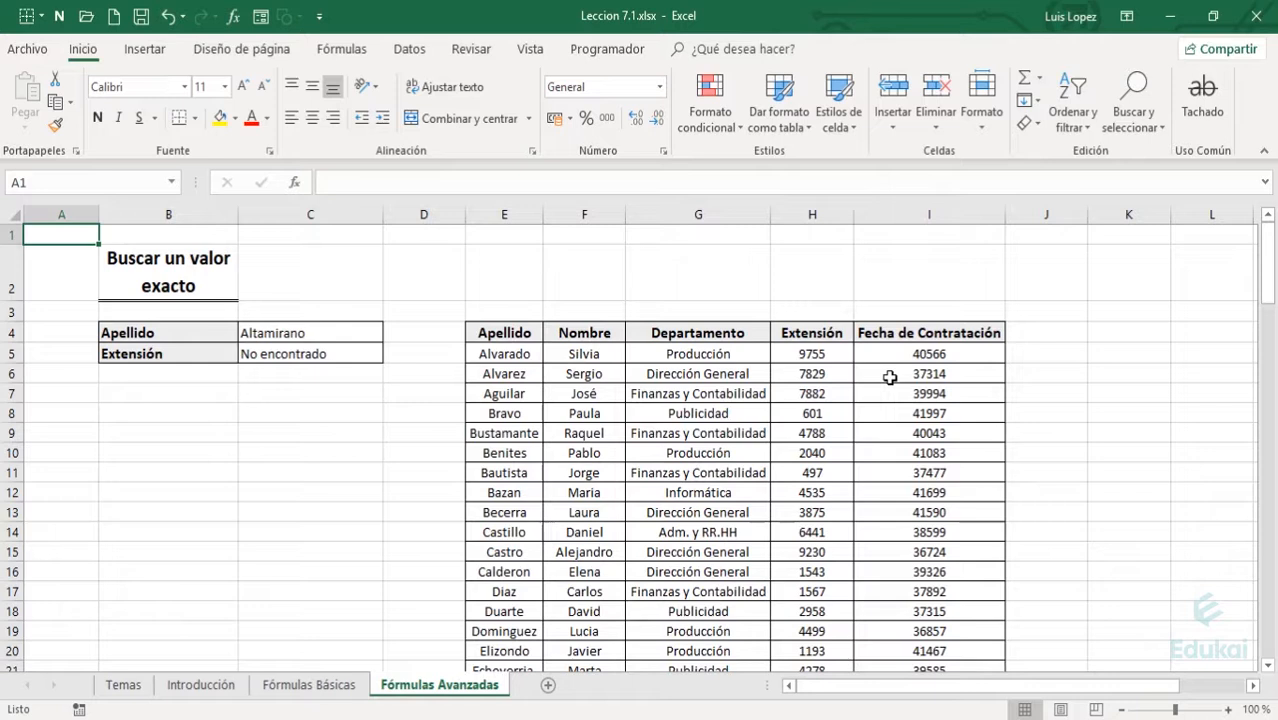
pyautogui.press('Down')
pyautogui.press('Down')
pyautogui.press('Right')
pyautogui.press('Up')
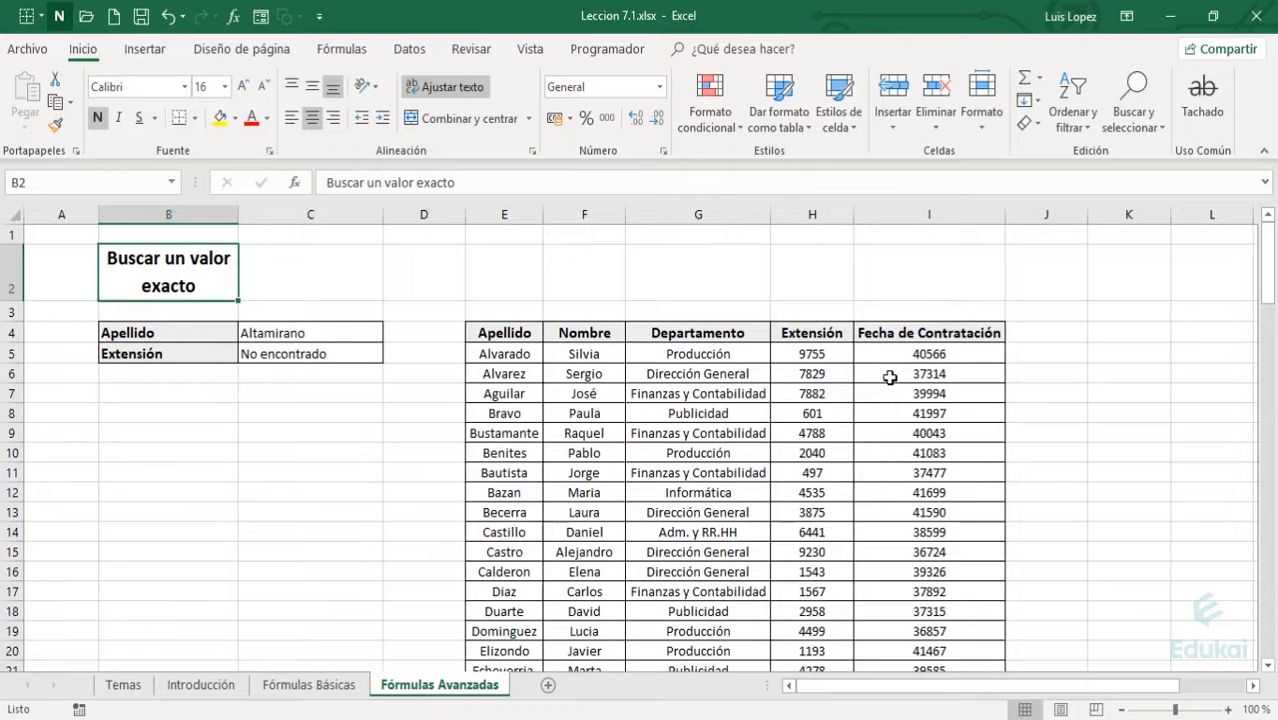
# - Return to the Fórmulas Básicas sheet and inspect the indicador_columnas argument of the BUSCARV formula in C4
pyautogui.hotkey('ctrl', 'pageup')
pyautogui.press('Home')
pyautogui.hotkey('ctrl', 'Home')
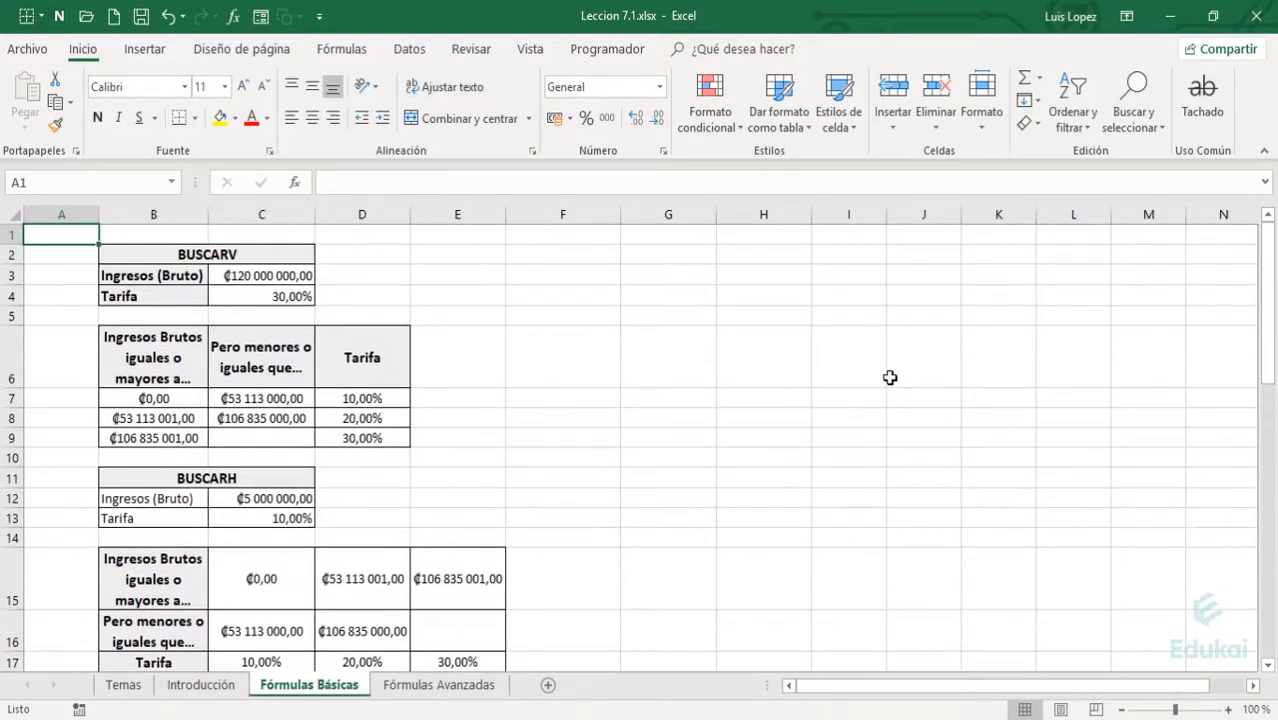
pyautogui.press('Right')
pyautogui.press('Down')
pyautogui.press('Down')
pyautogui.press('Down')
pyautogui.press('Right')
pyautogui.press('F2')
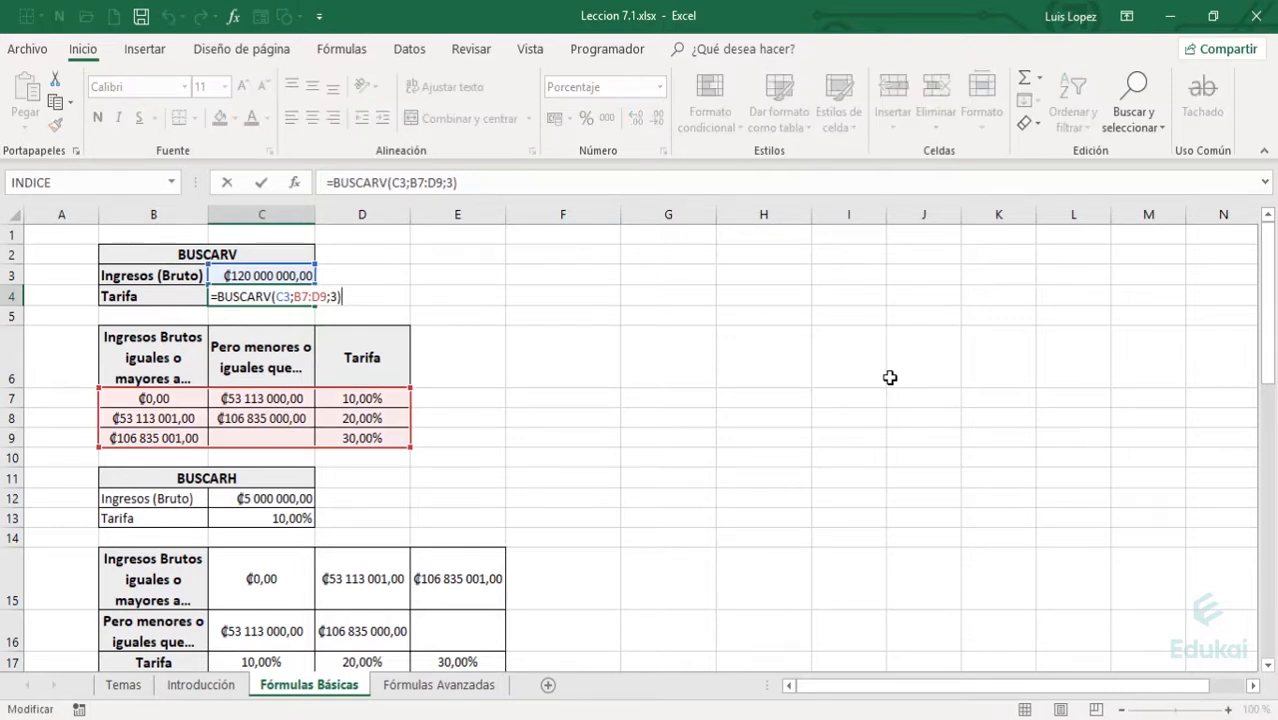
pyautogui.press('Left')
pyautogui.press('Right')
pyautogui.press('Left')
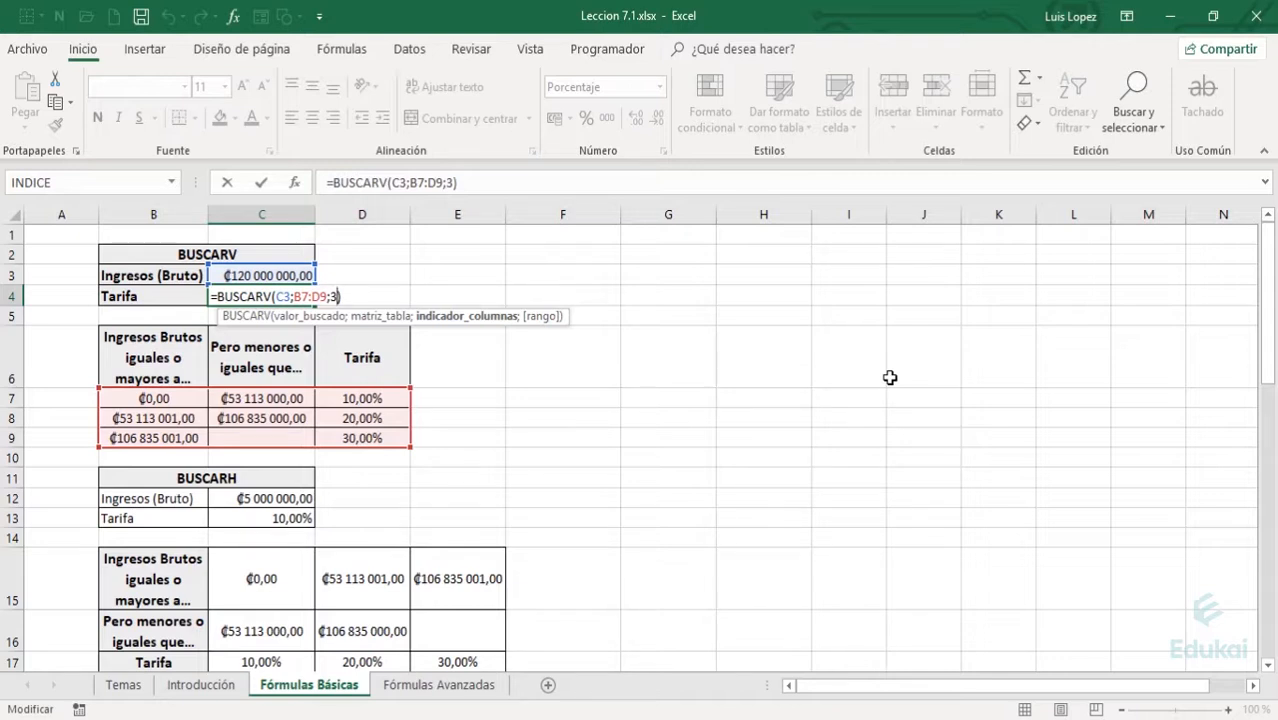
pyautogui.press('Return')
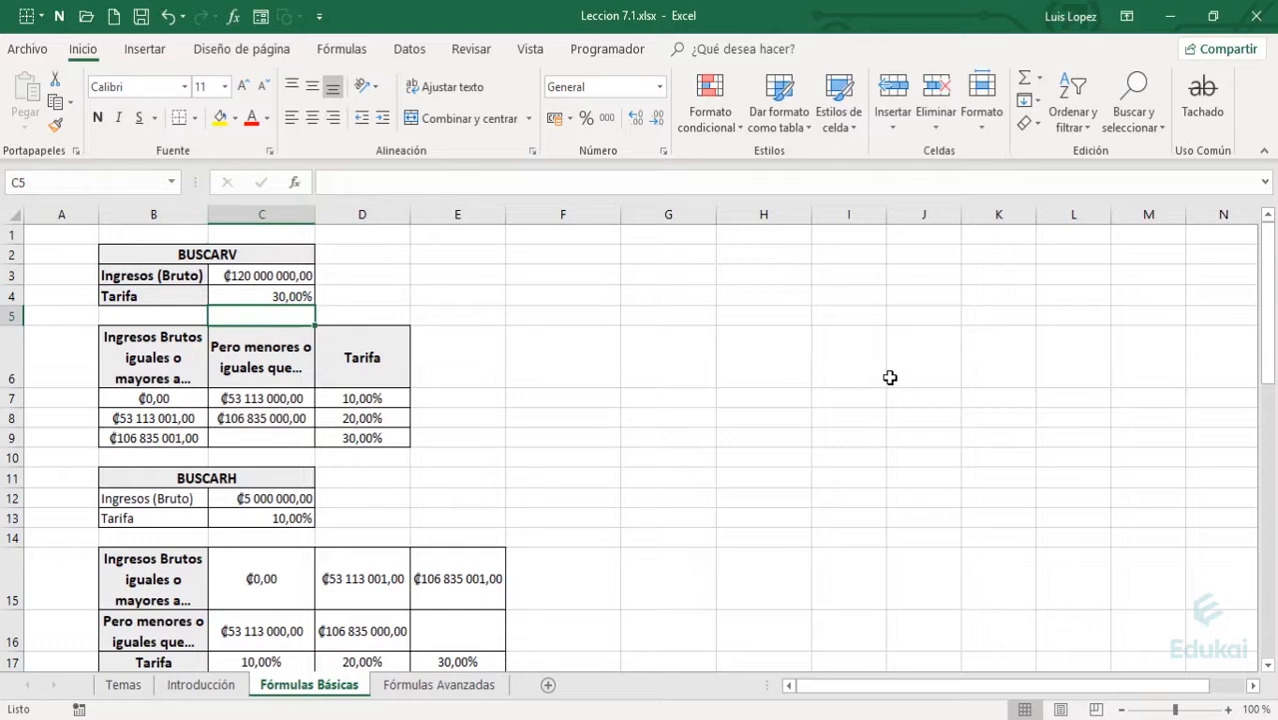
# - Select the whole BUSCARV rate table, including its headers, in B6:D9
pyautogui.press('Left')
pyautogui.press('Left')
pyautogui.press('Down')
pyautogui.press('Right')
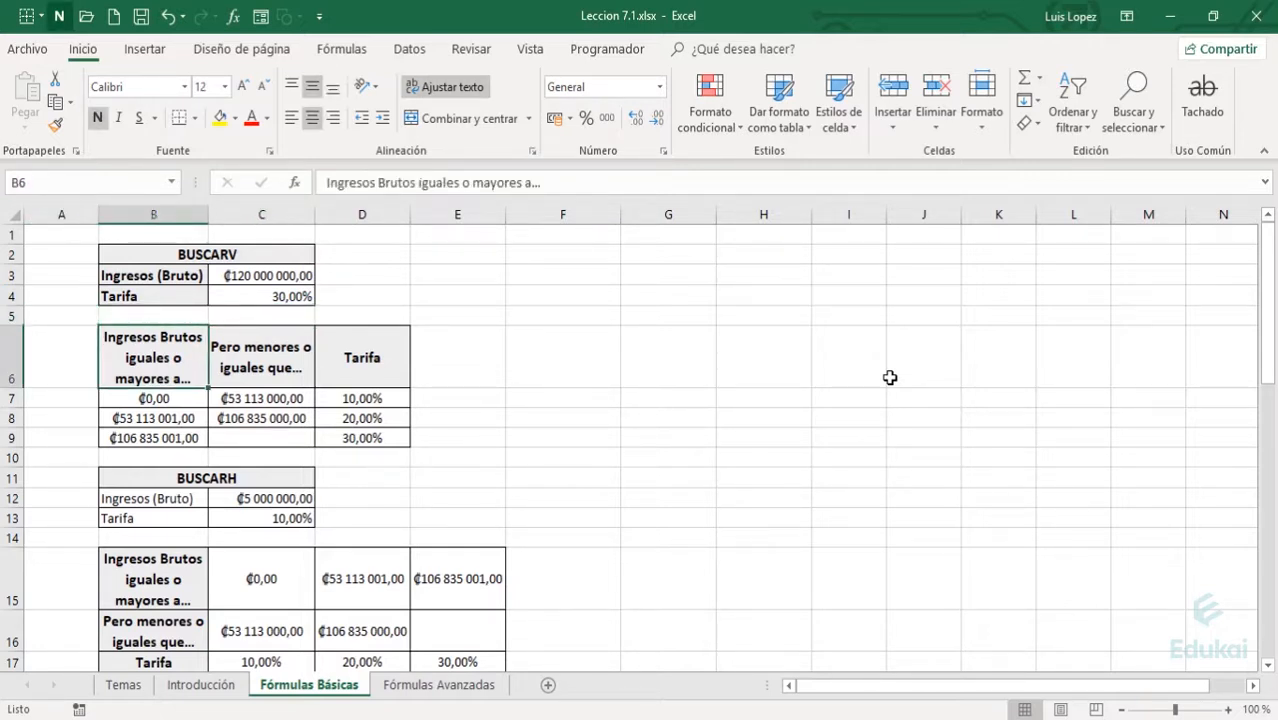
pyautogui.hotkey('shift', 'Right')
pyautogui.hotkey('shift', 'Down')
pyautogui.hotkey('shift', 'Down')
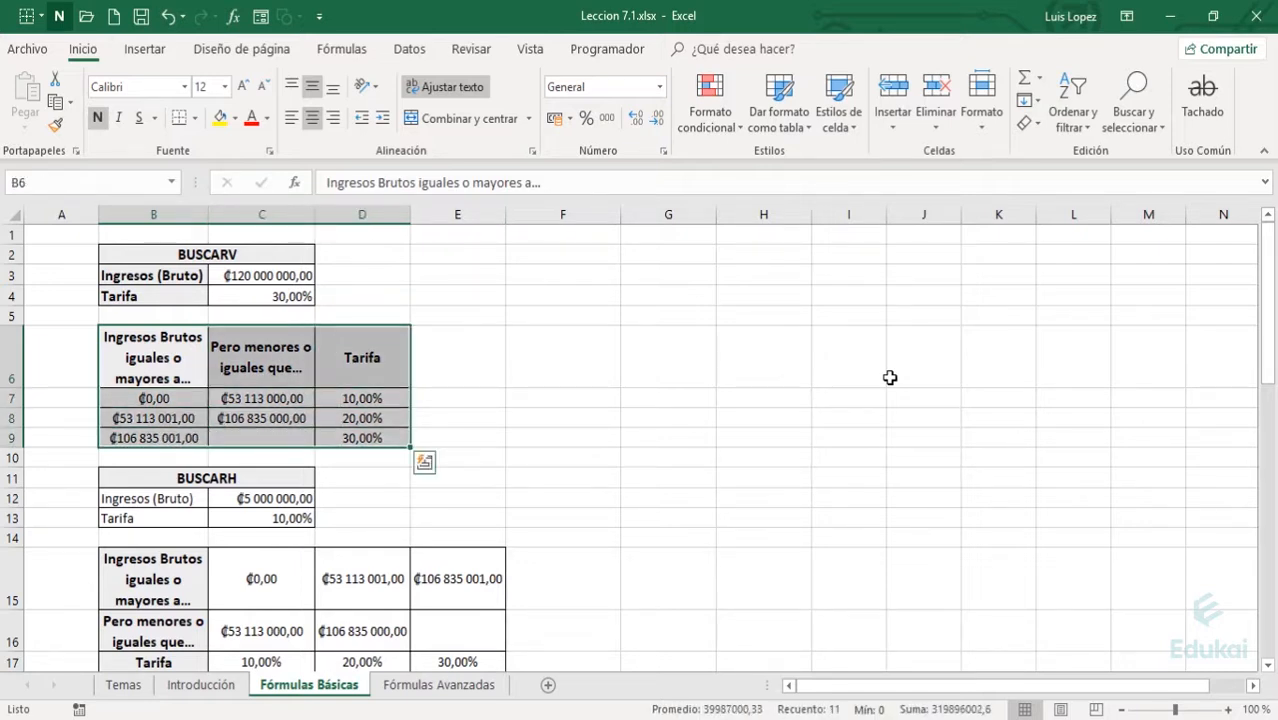
# - Examine the first income bracket of the BUSCARV table, from its lower limit in B7 to its Tarifa in D7
pyautogui.press('Left')
pyautogui.press('Down')
pyautogui.press('Right')
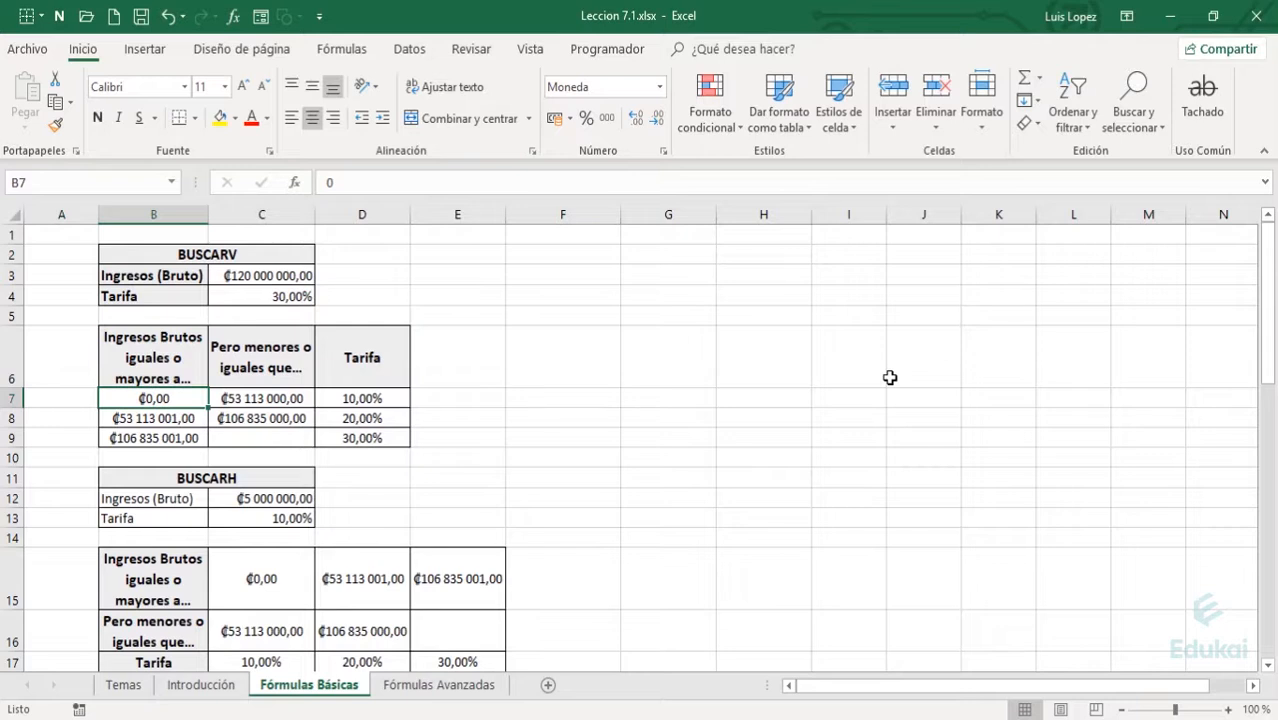
pyautogui.press('Right')
pyautogui.press('Right')
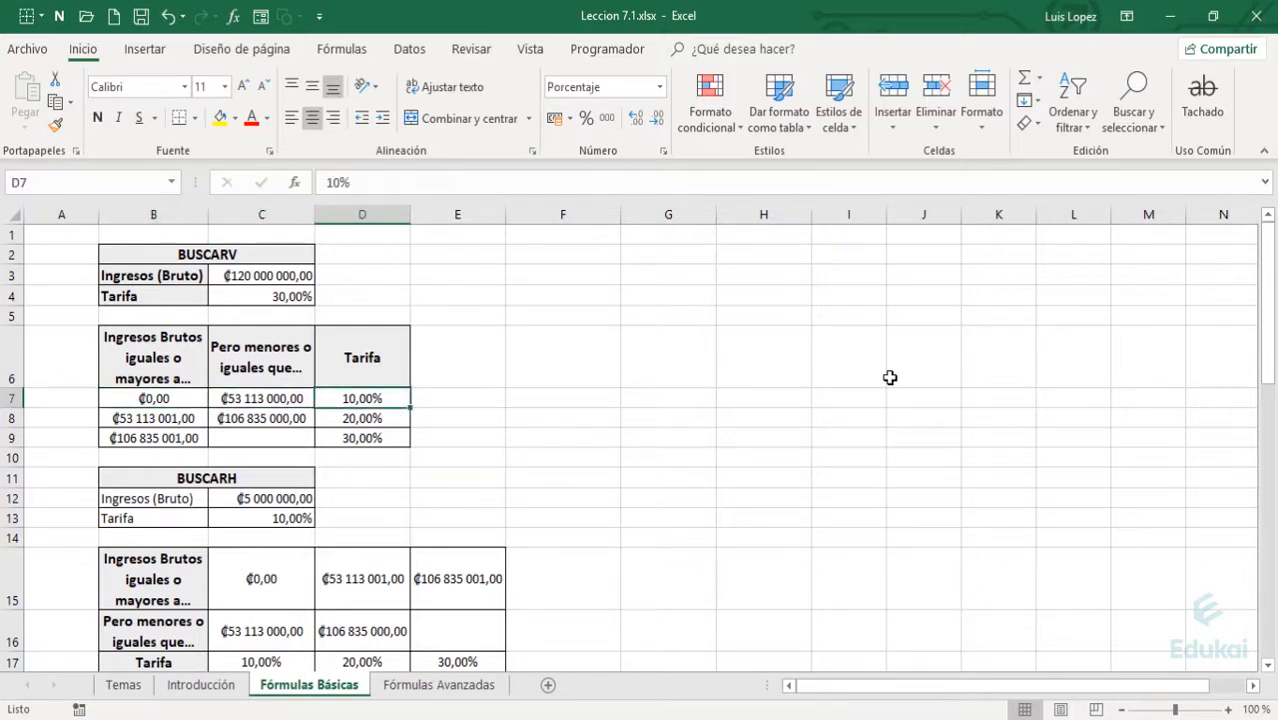
pyautogui.press('Left')
pyautogui.press('Left')
pyautogui.press('Up')
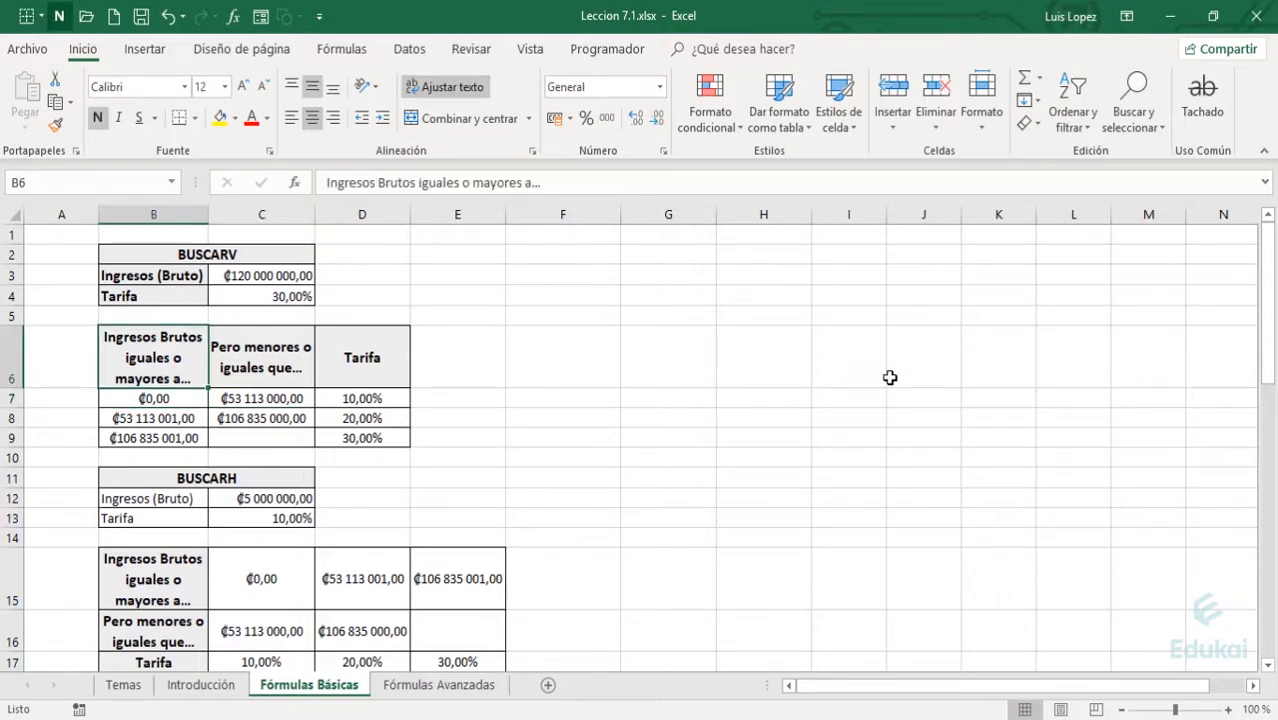
# - Examine the lower and upper income limits of every bracket in rows 7 to 9 of the BUSCARV table
pyautogui.press('Down')
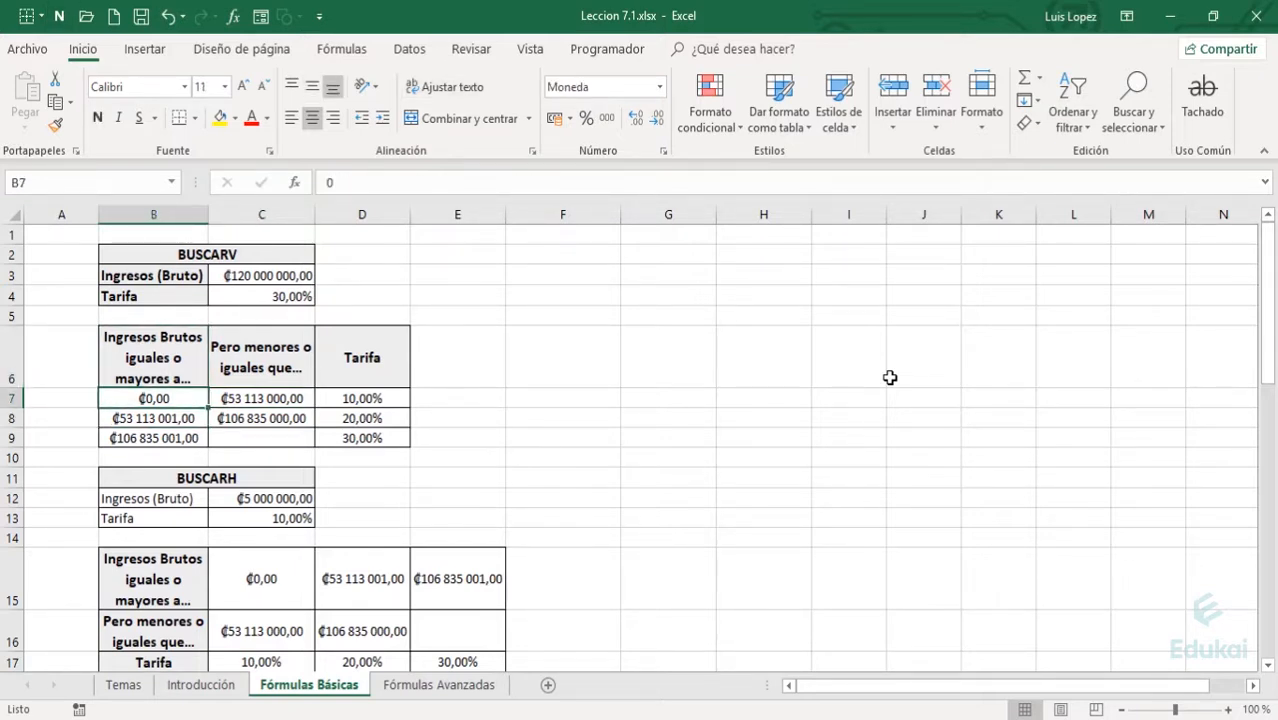
pyautogui.press('Right')
pyautogui.press('Left')
pyautogui.press('Down')
pyautogui.press('Down')
pyautogui.press('Up')
pyautogui.press('Right')
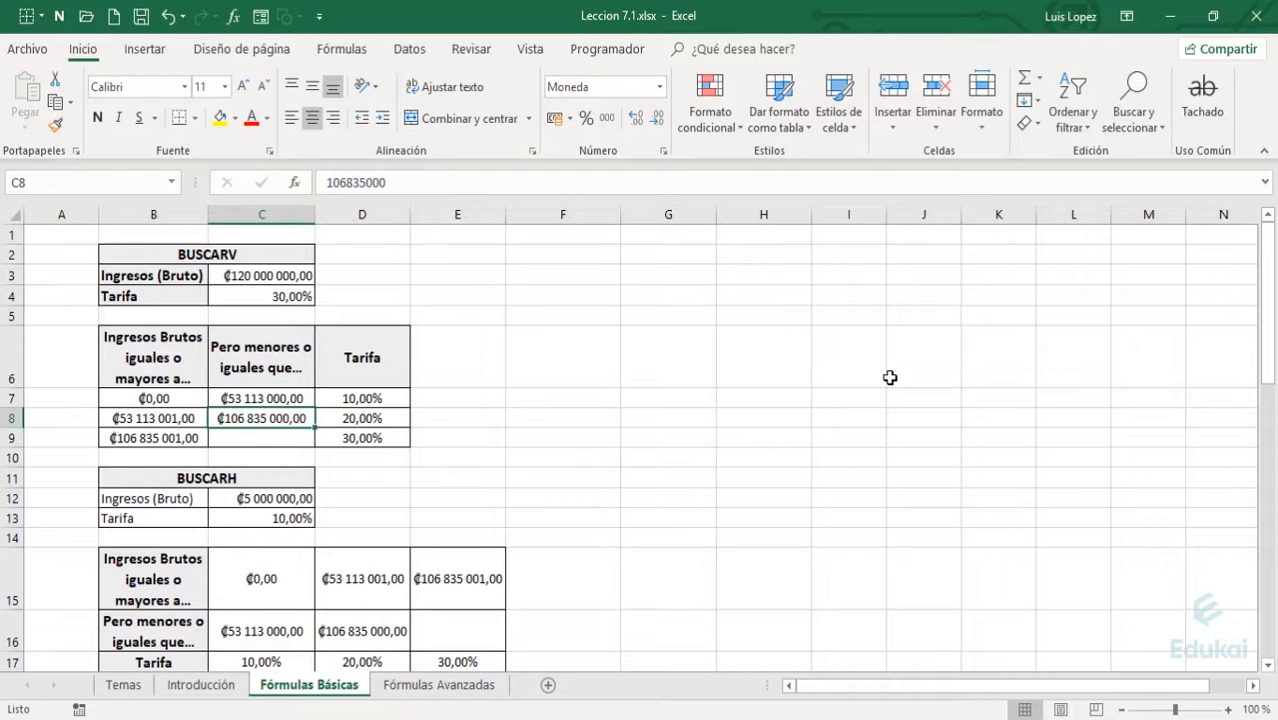
pyautogui.press('Left')
pyautogui.press('Down')
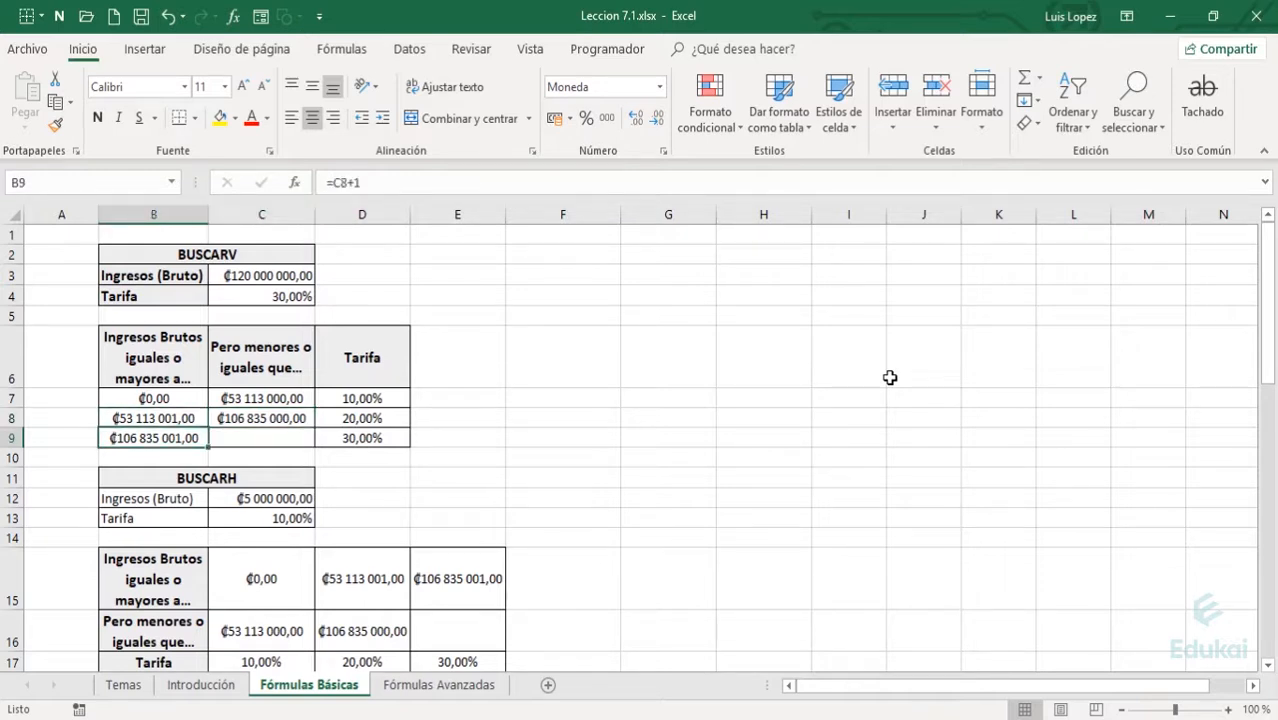
pyautogui.press('Right')
pyautogui.press('Left')
pyautogui.press('Up')
pyautogui.press('Up')
pyautogui.press('Up')
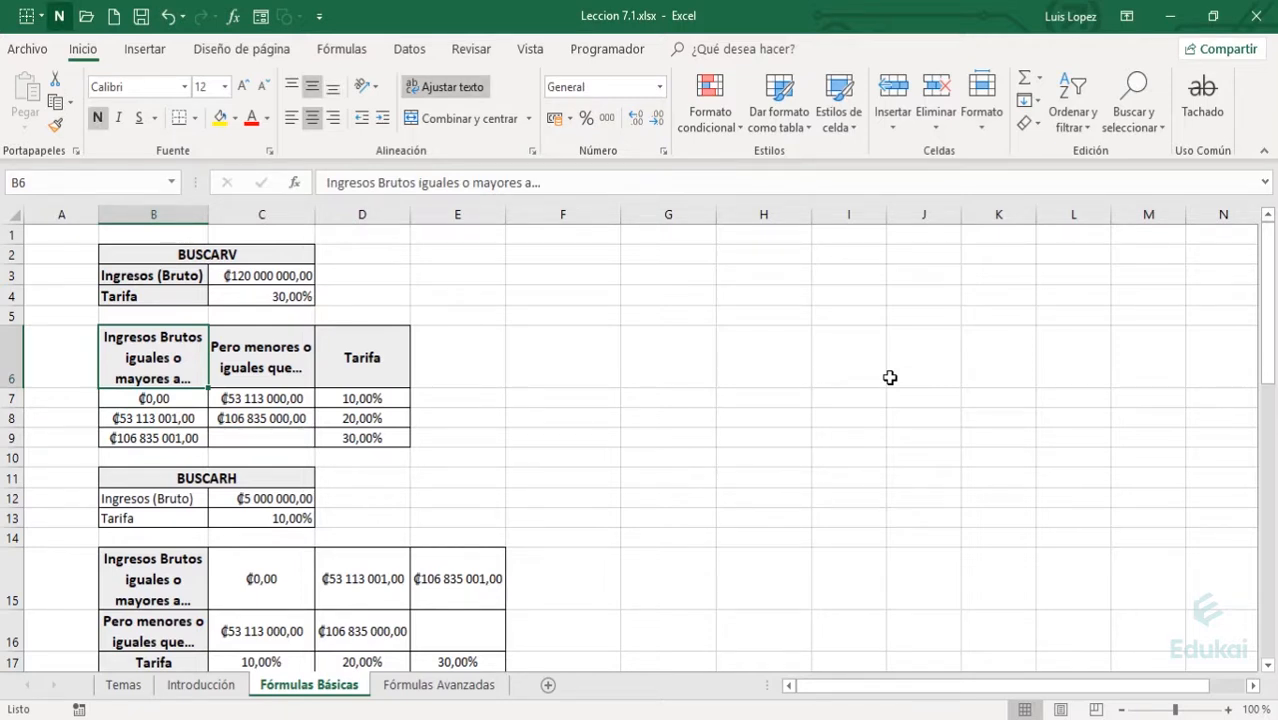
# - Select the lower income limits in B7:B9 and go through them one by one
pyautogui.press('Down')
pyautogui.hotkey('shift', 'Down')
pyautogui.hotkey('shift', 'Down')
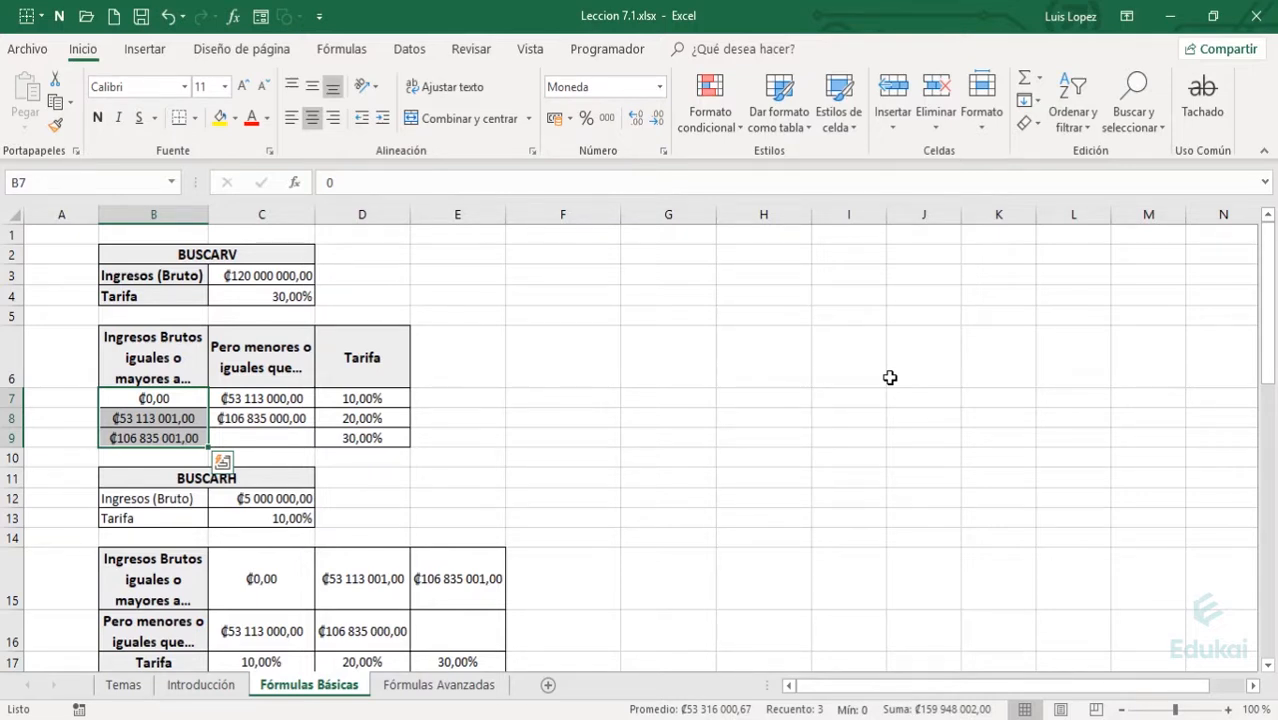
pyautogui.press('Return')
pyautogui.press('Return')
pyautogui.press('Return')
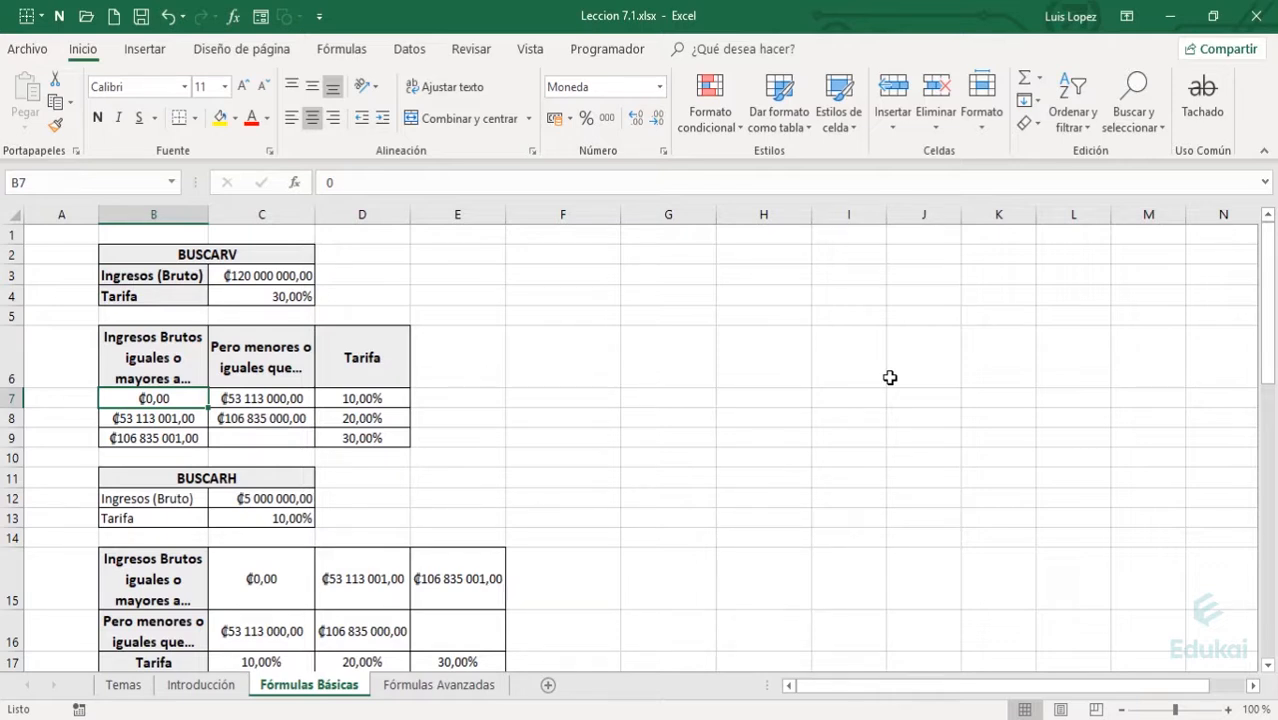
# - Check the BUSCARV input Ingresos (Bruto) in C3 and return to the first lower limit in B7
pyautogui.press('Up')
pyautogui.press('Up')
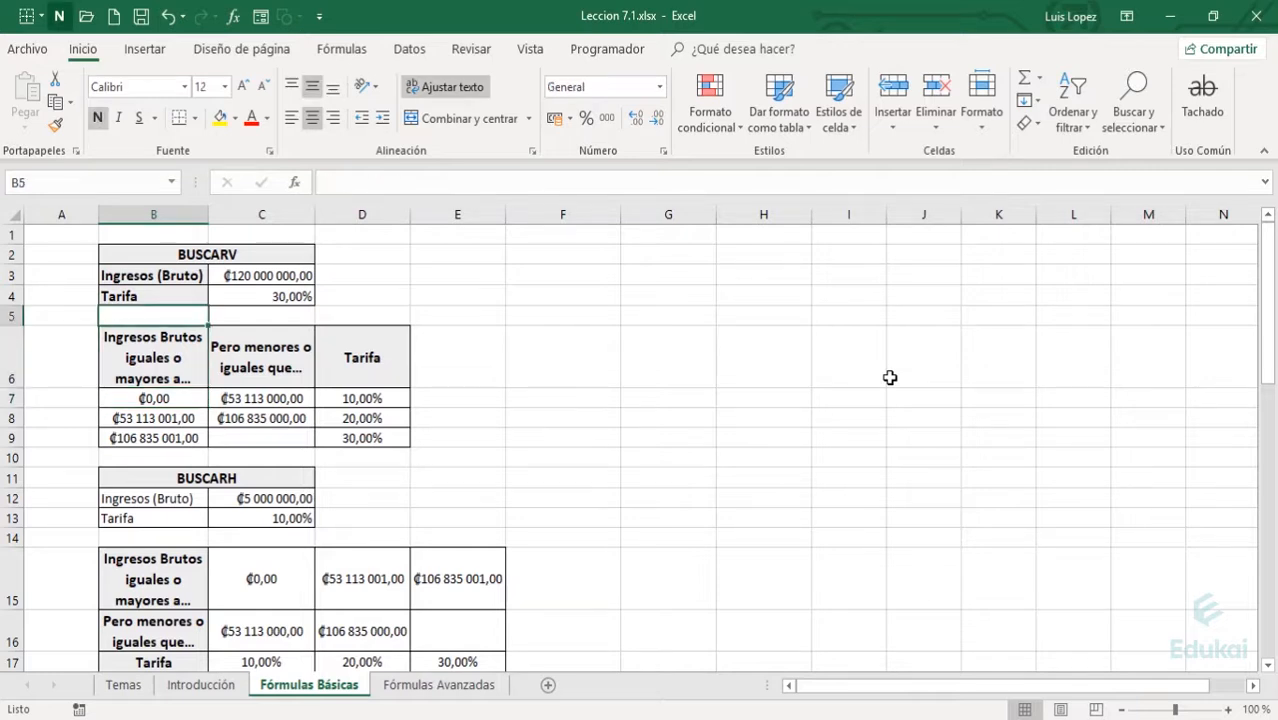
pyautogui.press('Up')
pyautogui.press('Right')
pyautogui.press('Up')
pyautogui.press('Down')
pyautogui.press('Left')
pyautogui.press('Down')
pyautogui.press('Down')
pyautogui.press('Down')
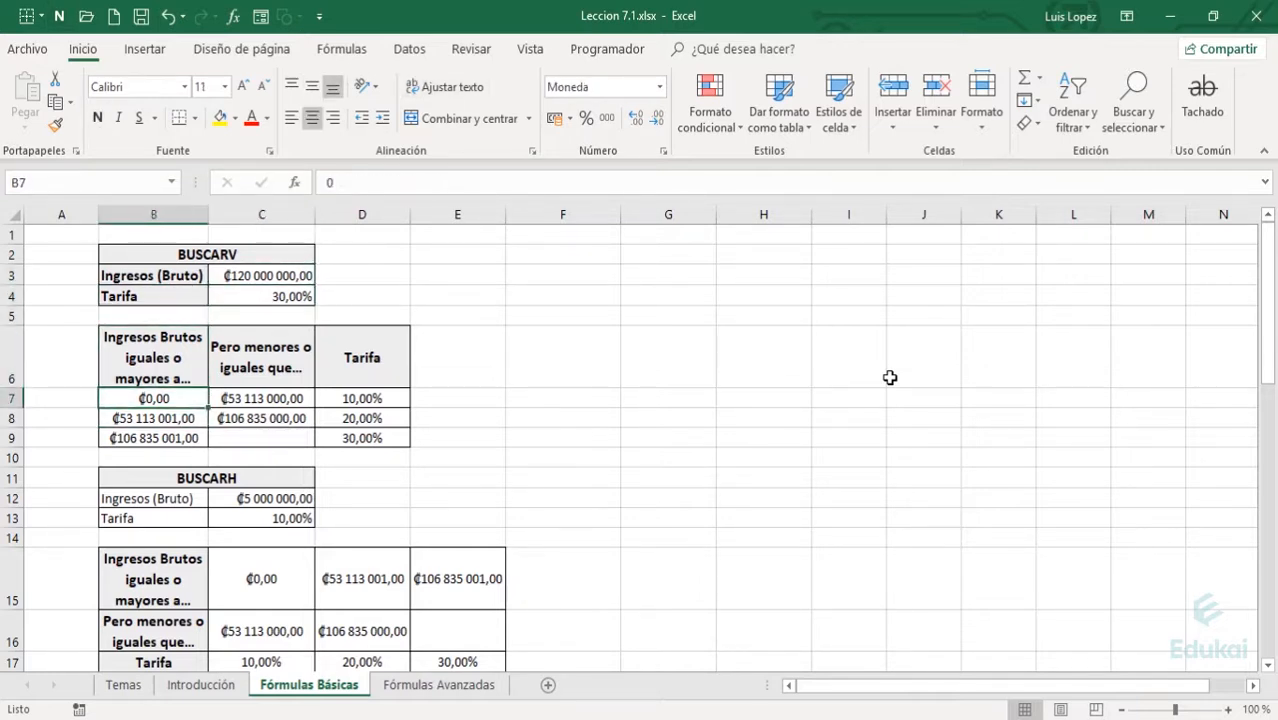
# - Compare the income range of each bracket with its Tarifa, going row by row from B7 to D9
pyautogui.hotkey('shift', 'Down')
pyautogui.press('Right')
pyautogui.press('Right')
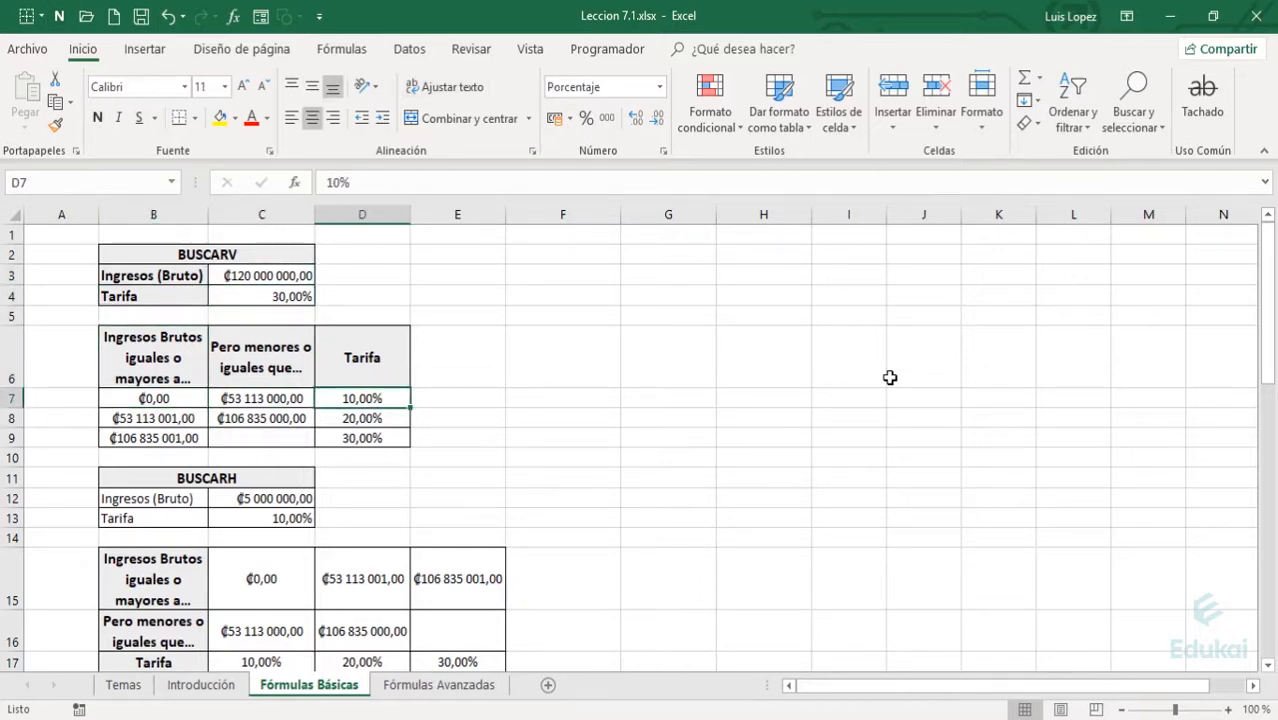
pyautogui.press('Left')
pyautogui.press('Down')
pyautogui.press('Left')
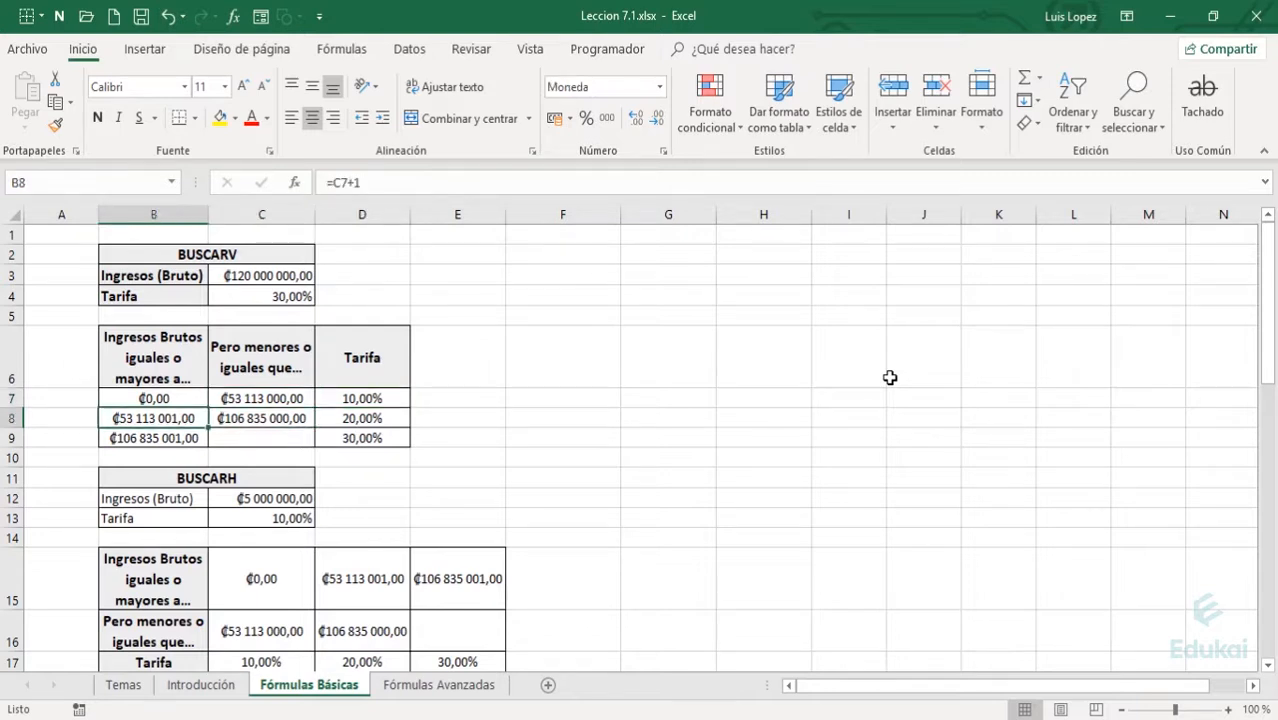
pyautogui.hotkey('shift', 'Right')
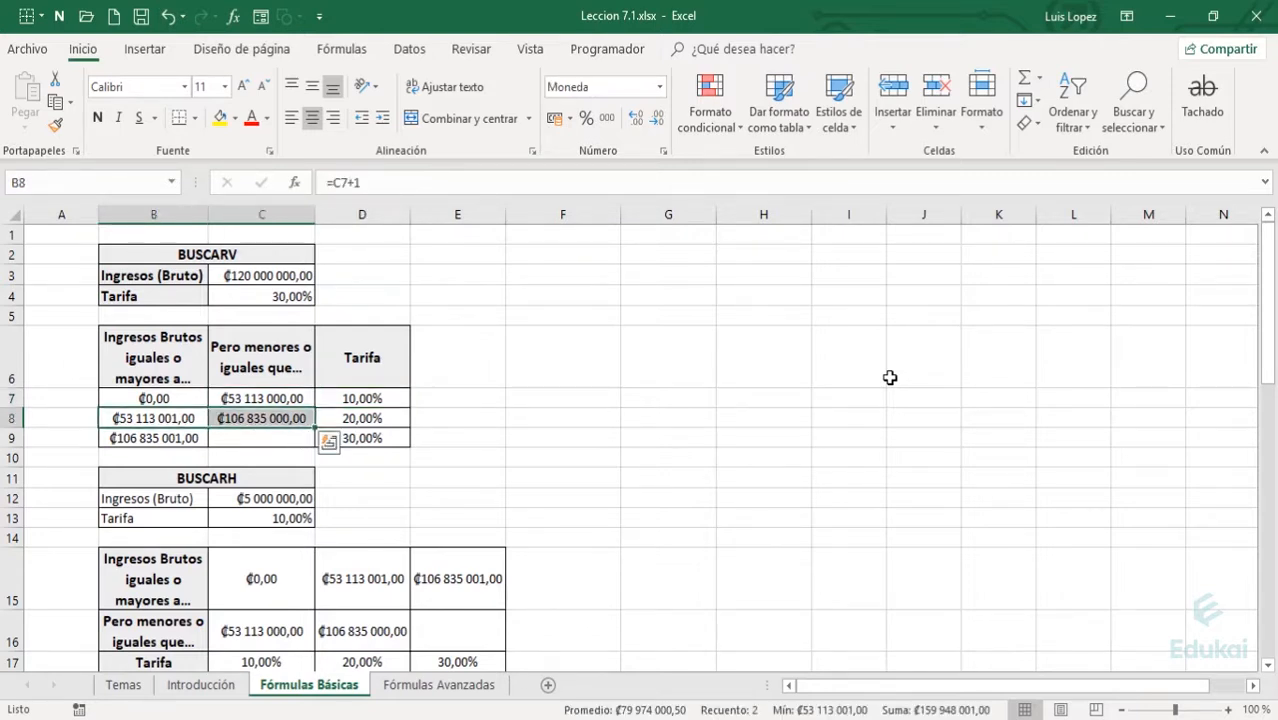
pyautogui.press('Right')
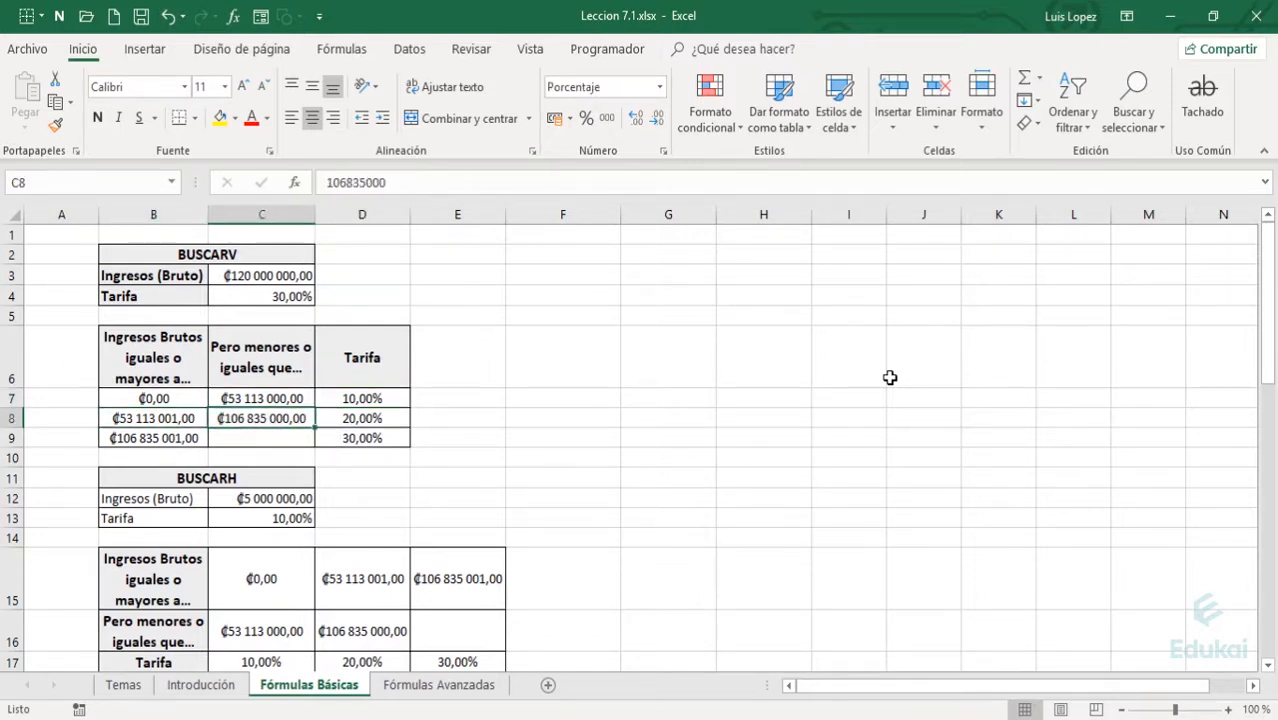
pyautogui.press('Left')
pyautogui.press('Down')
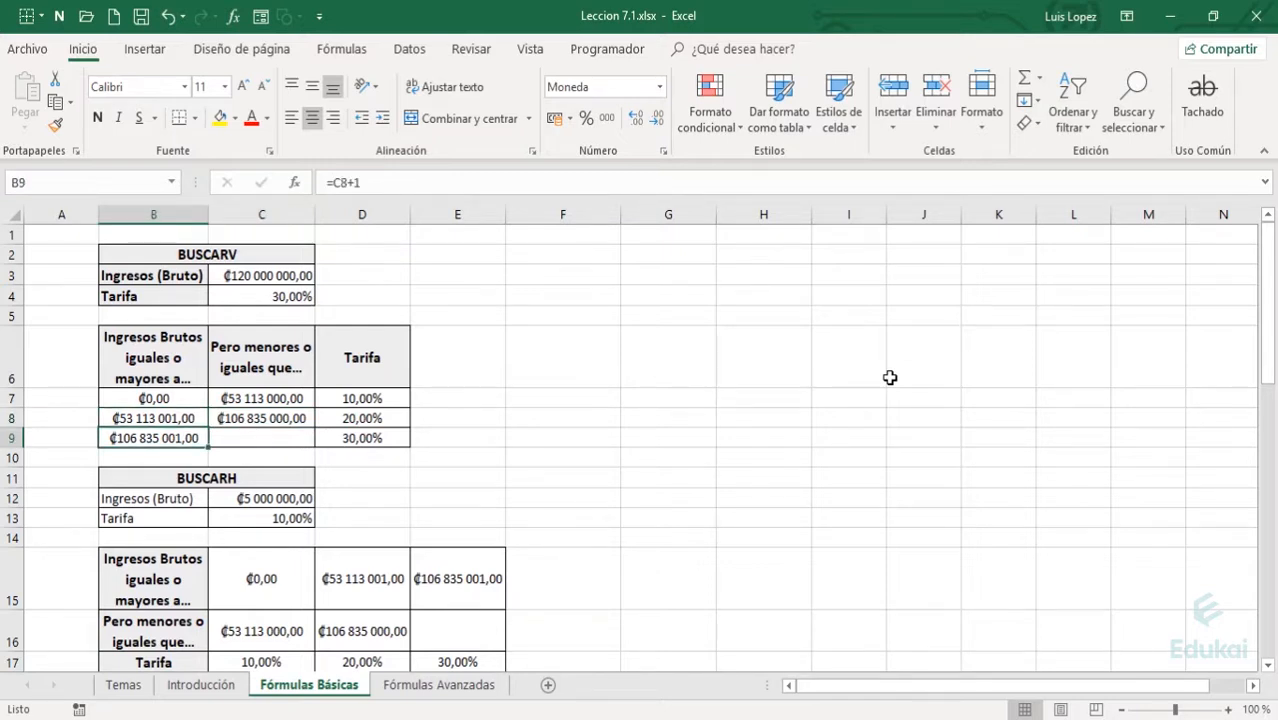
pyautogui.press('Right')
pyautogui.press('Right')
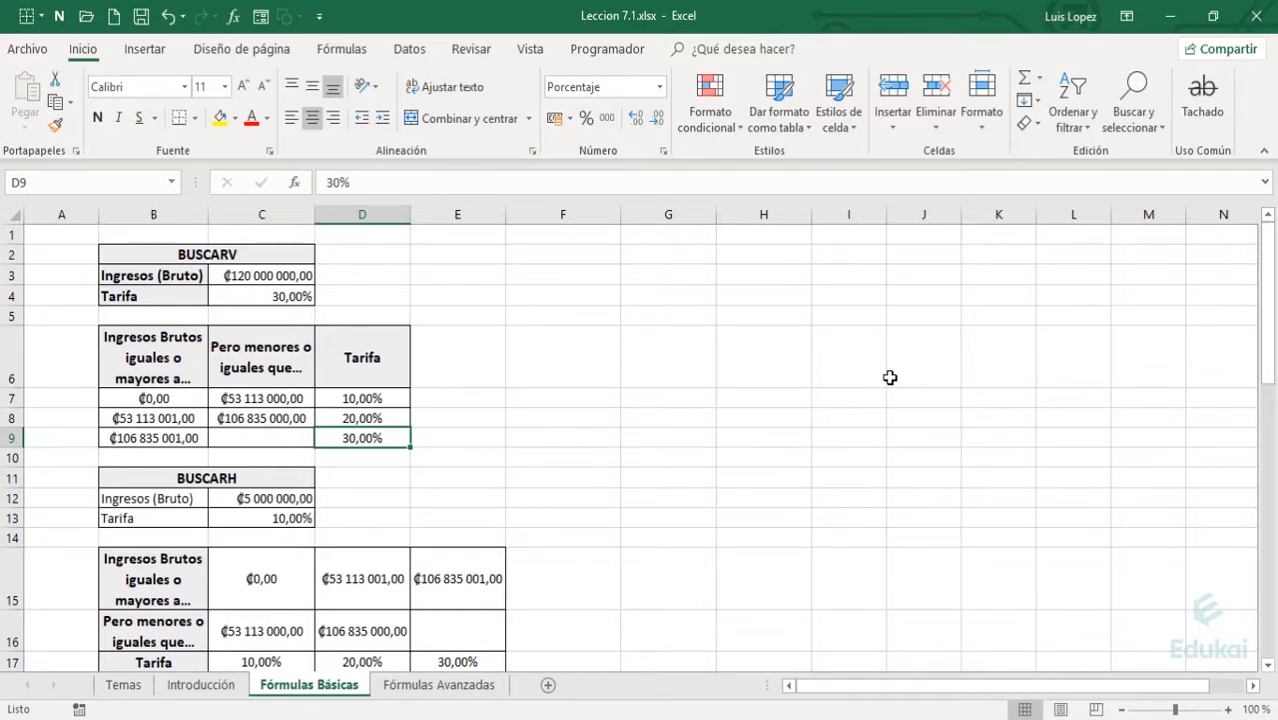
# - On the Fórmulas Avanzadas sheet, replace the Apellido in C4 with the surname of the employee in row 7
pyautogui.hotkey('ctrl', 'pagedown')
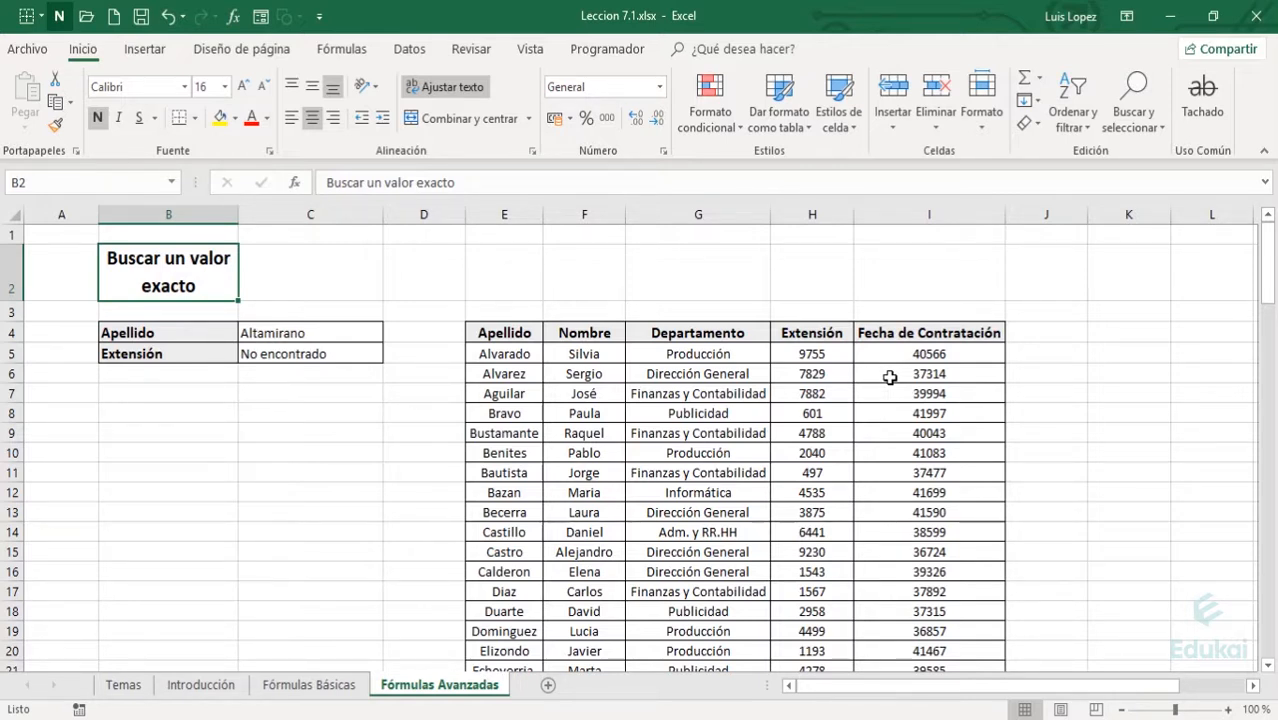
pyautogui.press('Right')
pyautogui.press('Down')
pyautogui.press('Down')
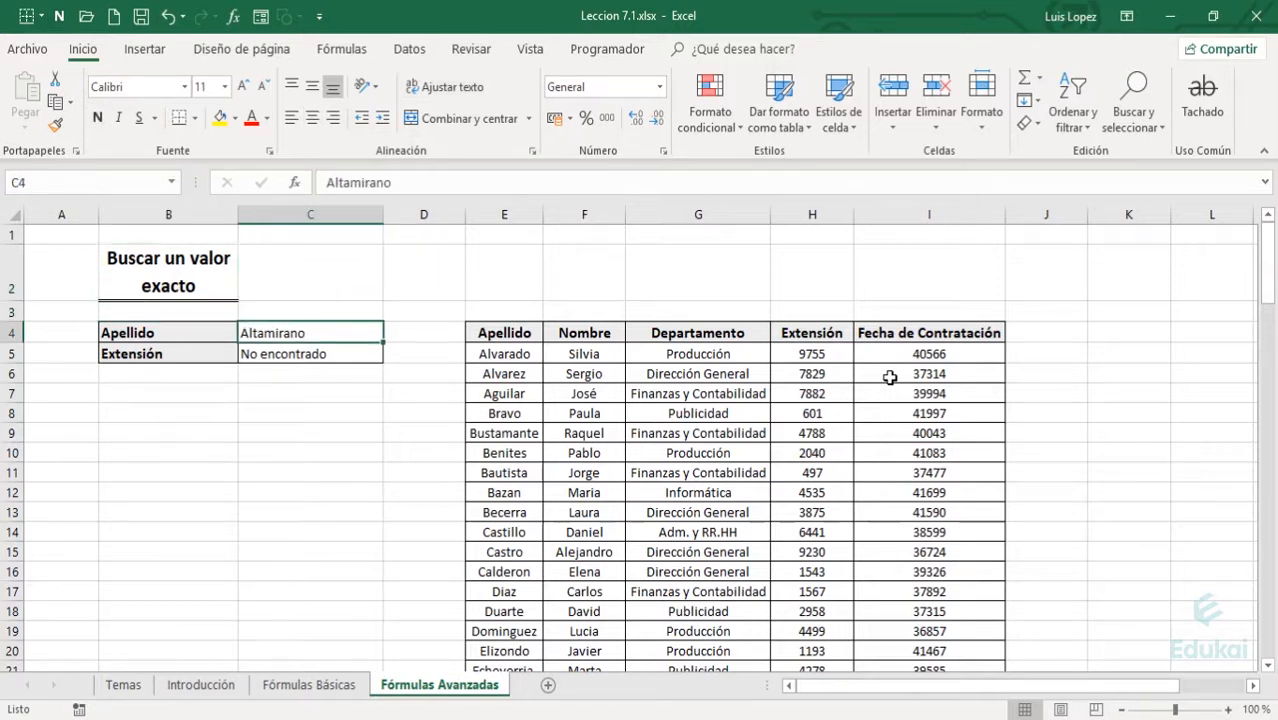
pyautogui.write('Aguilar')
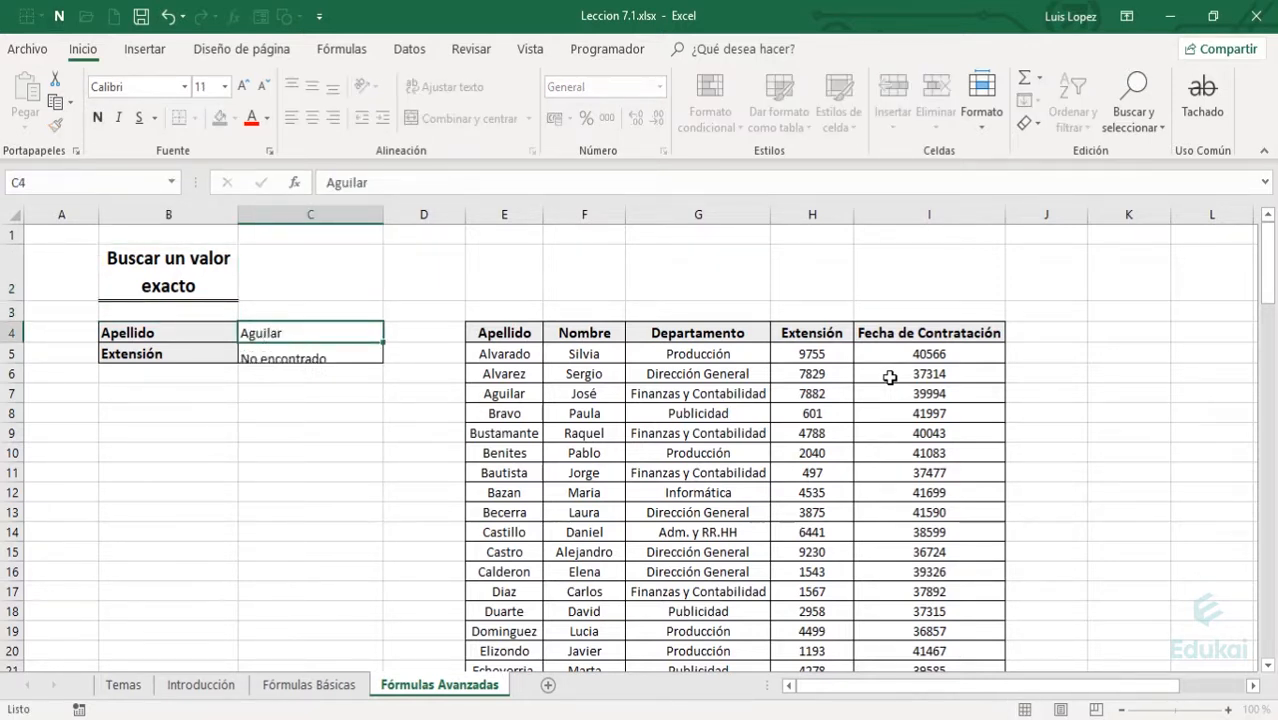
pyautogui.press('Return')
# - Locate the searched surname in the employee table at E7 and follow its row across to the Extensión in H7
pyautogui.press('Left')
pyautogui.press('Right')
pyautogui.press('Up')
pyautogui.press('Right')
pyautogui.press('Right')
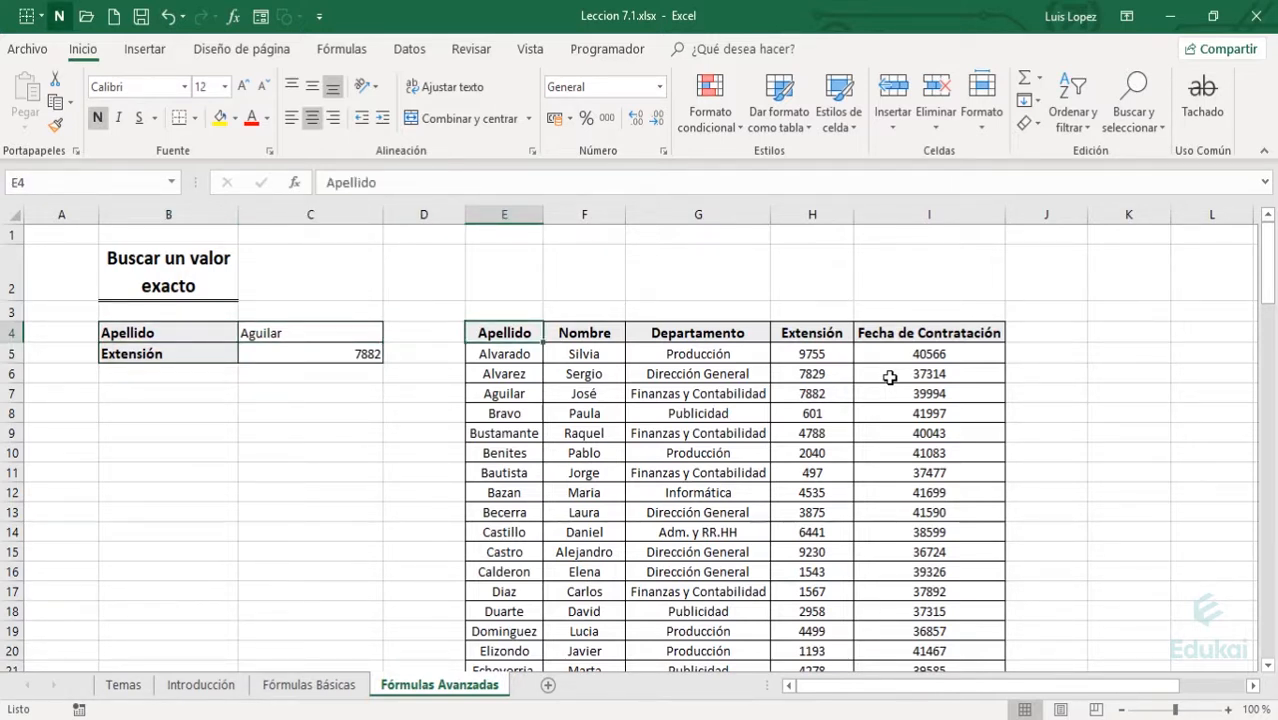
pyautogui.press('Down')
pyautogui.press('Down')
pyautogui.press('Down')
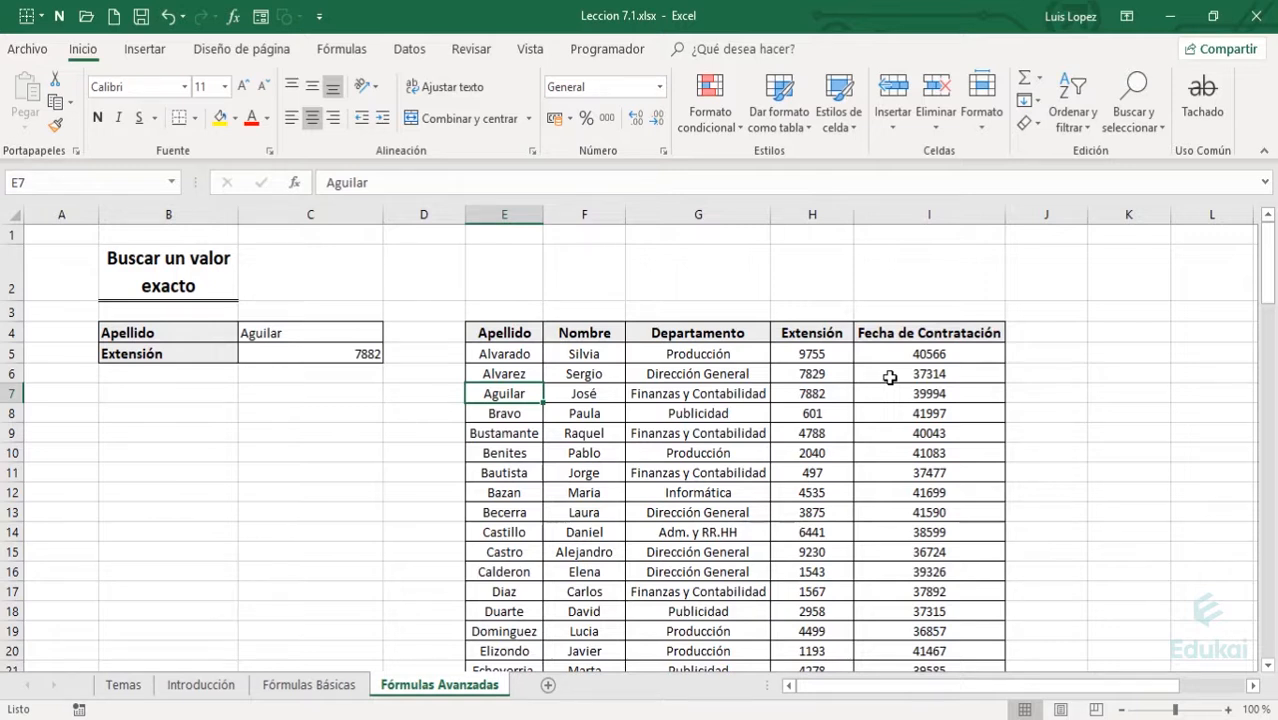
pyautogui.press('Right')
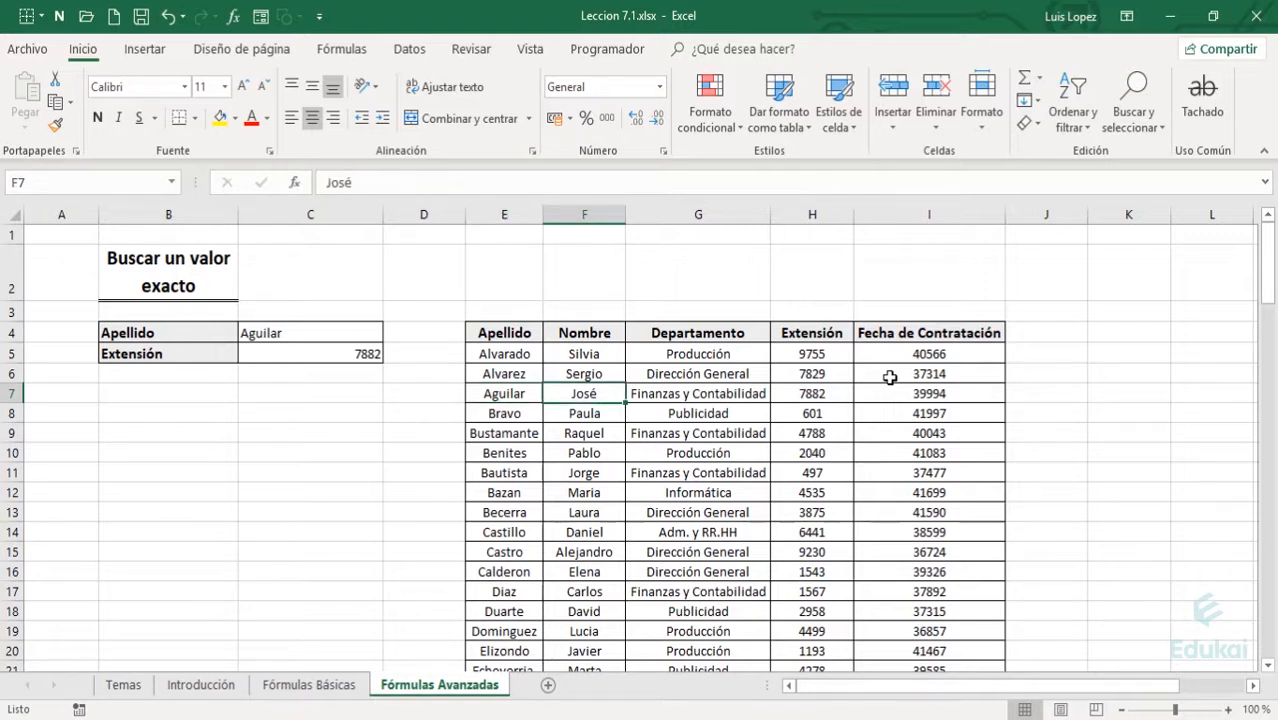
pyautogui.press('Right')
pyautogui.press('Right')
# - Compare the row's Extensión with the result of the SI.ERROR and BUSCARV formula in C5
pyautogui.press('Left')
pyautogui.press('Left')
pyautogui.press('Left')
pyautogui.press('Left')
pyautogui.press('Left')
pyautogui.press('Up')
pyautogui.press('Up')
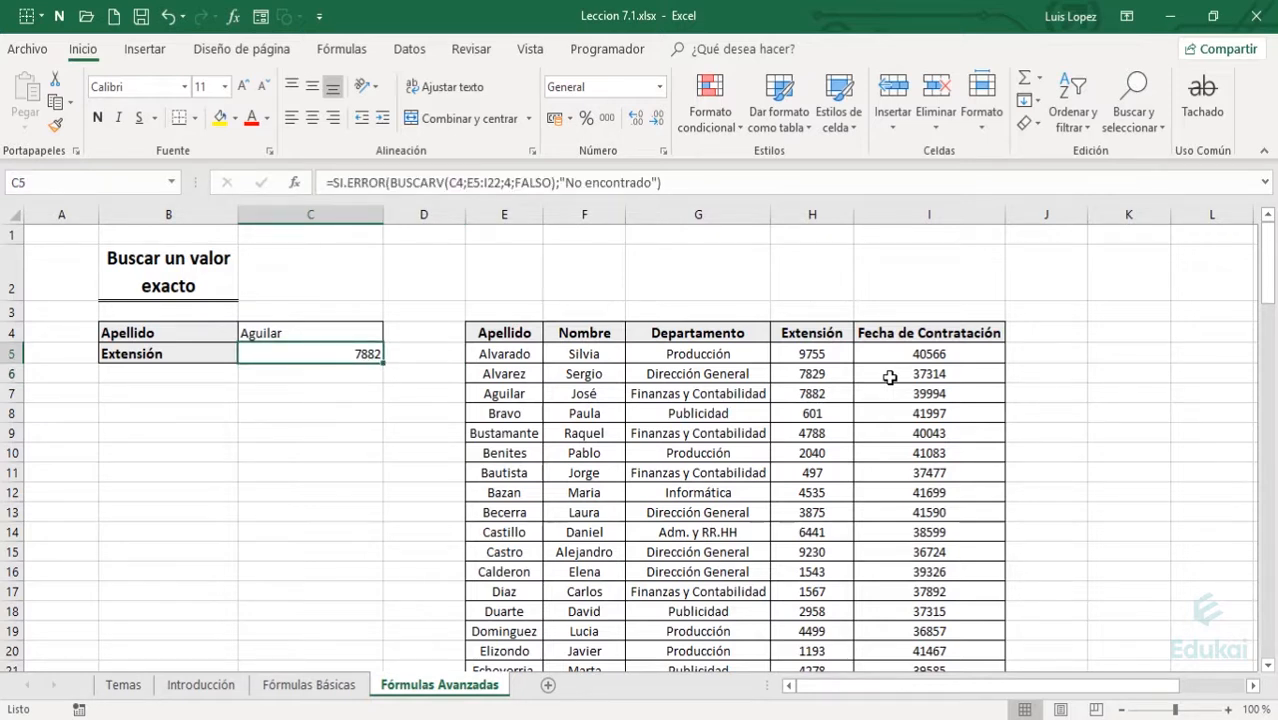
pyautogui.press('Down')
pyautogui.press('Down')
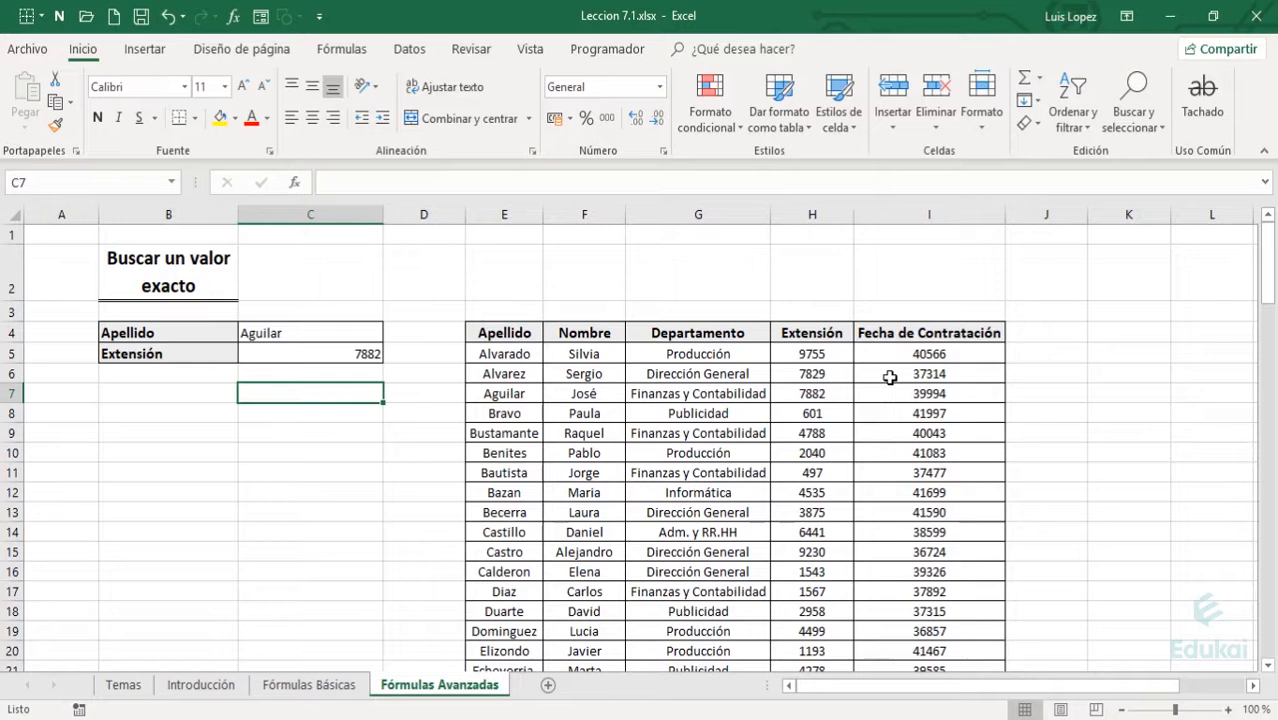
# - Replace the Apellido in C4 with a surname missing from the employee table to test the lookup
pyautogui.press('Up')
pyautogui.press('Up')
pyautogui.press('Up')
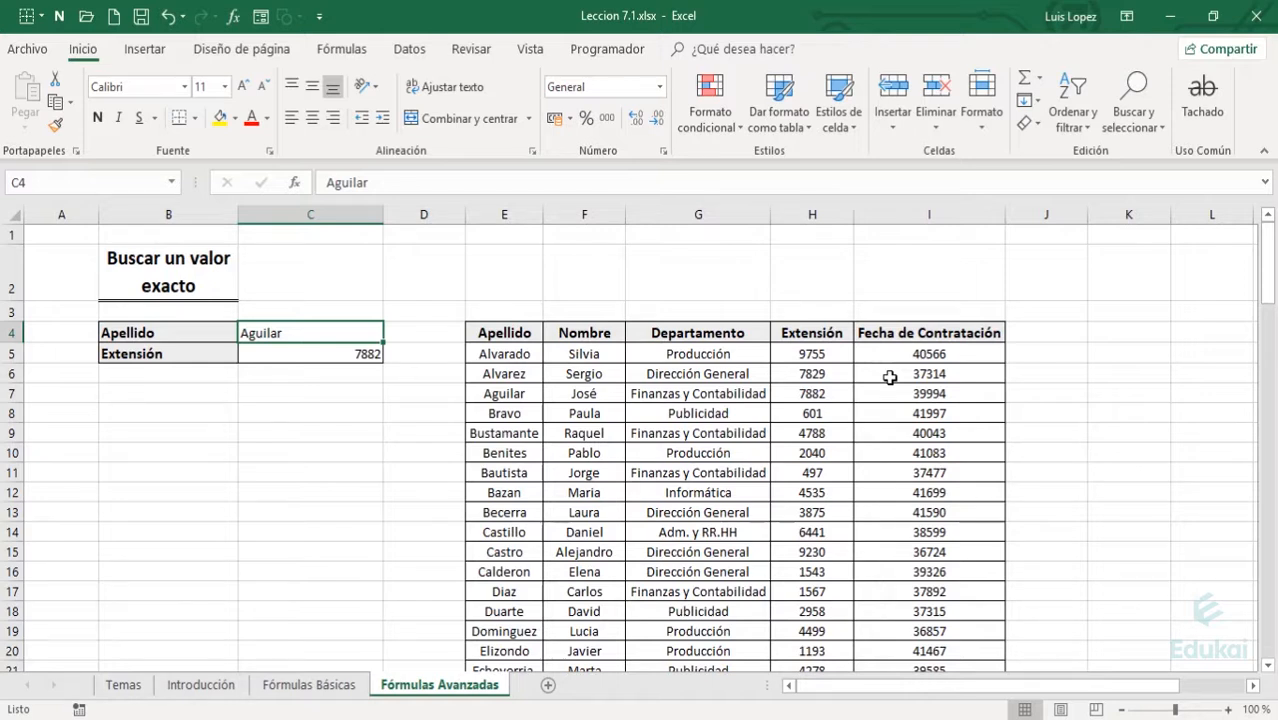
pyautogui.write('Zarate')
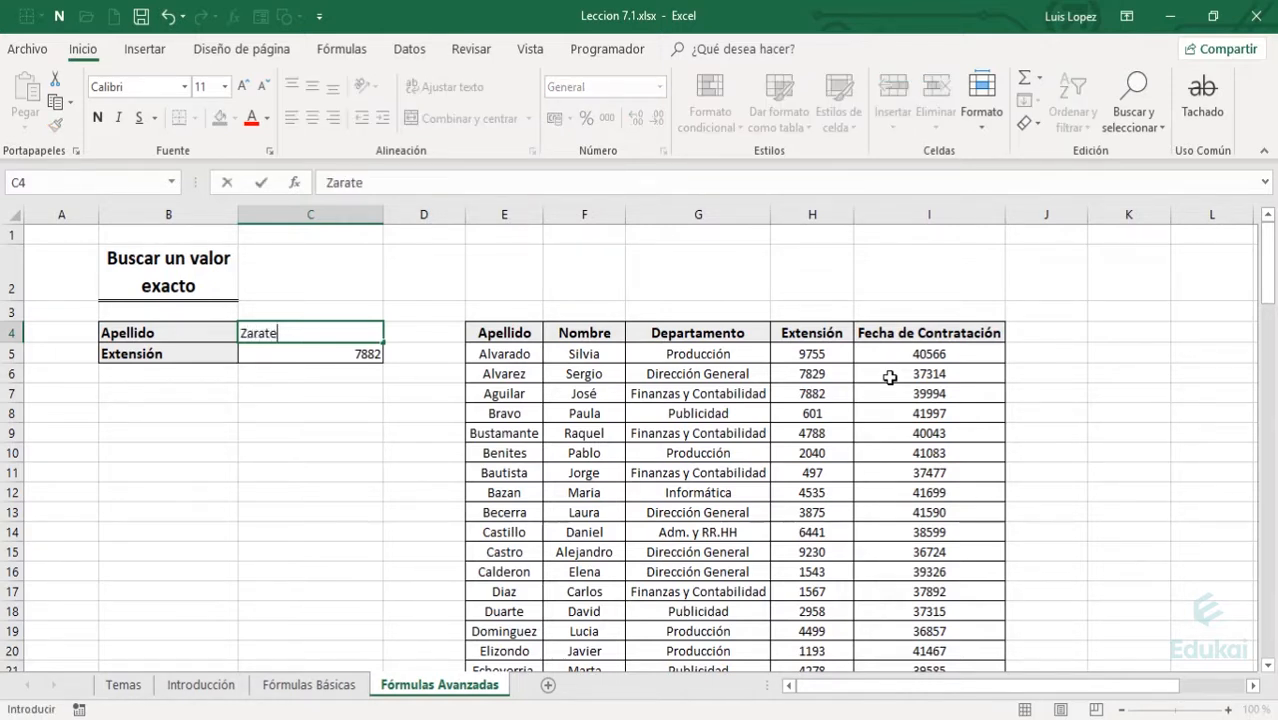
pyautogui.press('Return')
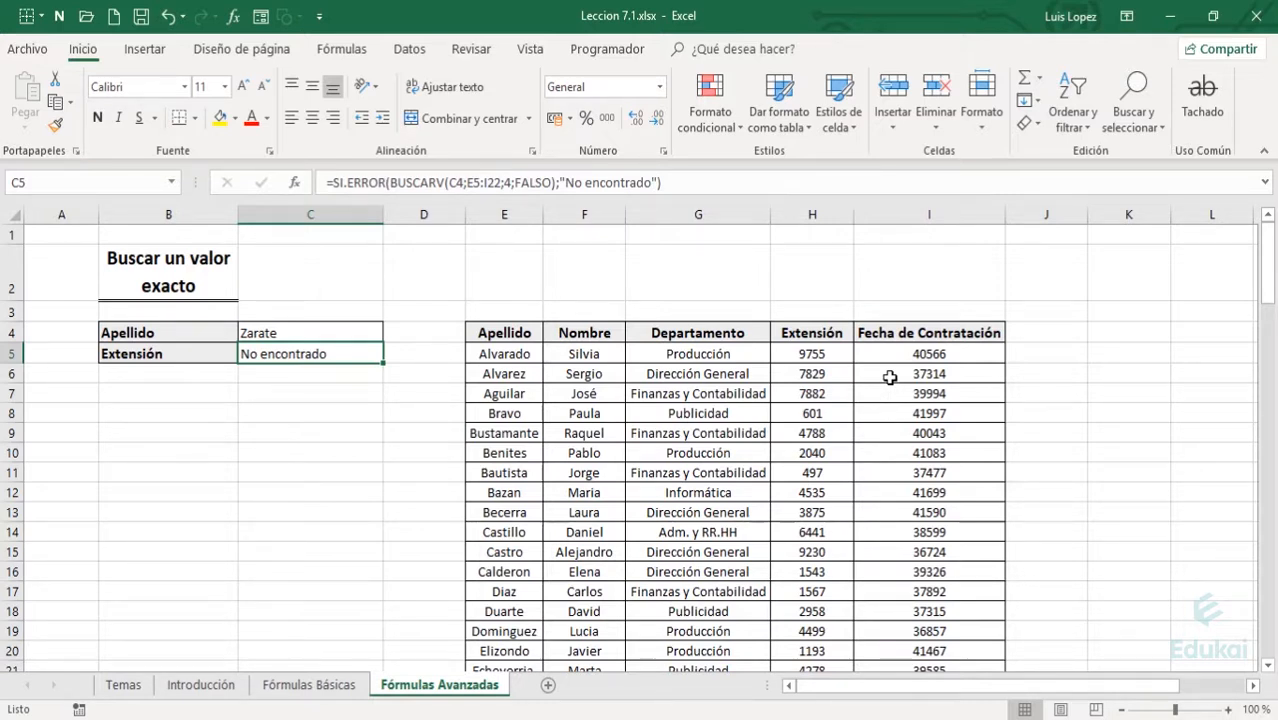
# - Open the Extensión formula in C5 for editing and trace it back to the SI.ERROR function at its start
pyautogui.press('F2')
pyautogui.press('Left')
pyautogui.press('Left')
pyautogui.press('Left')
pyautogui.press('Left')
pyautogui.press('Left')
pyautogui.press('Left')
pyautogui.press('Left')
pyautogui.press('Left')
pyautogui.press('Left')
pyautogui.press('Left')
pyautogui.press('Left')
pyautogui.press('Left')
pyautogui.press('Left')
pyautogui.press('Left')
pyautogui.press('Left')
pyautogui.press('Left')
pyautogui.press('Left')
pyautogui.press('Left')
pyautogui.press('Left')
pyautogui.press('Left')
pyautogui.press('Left')
pyautogui.press('Left')
pyautogui.press('Left')
pyautogui.press('Left')
pyautogui.press('Left')
pyautogui.press('Left')
pyautogui.press('Left')
pyautogui.press('Left')
pyautogui.press('Left')
pyautogui.press('Left')
pyautogui.press('Left')
pyautogui.press('Left')
pyautogui.press('Left')
pyautogui.press('Left')
pyautogui.press('Left')
pyautogui.press('Left')
pyautogui.press('Left')
pyautogui.press('Left')
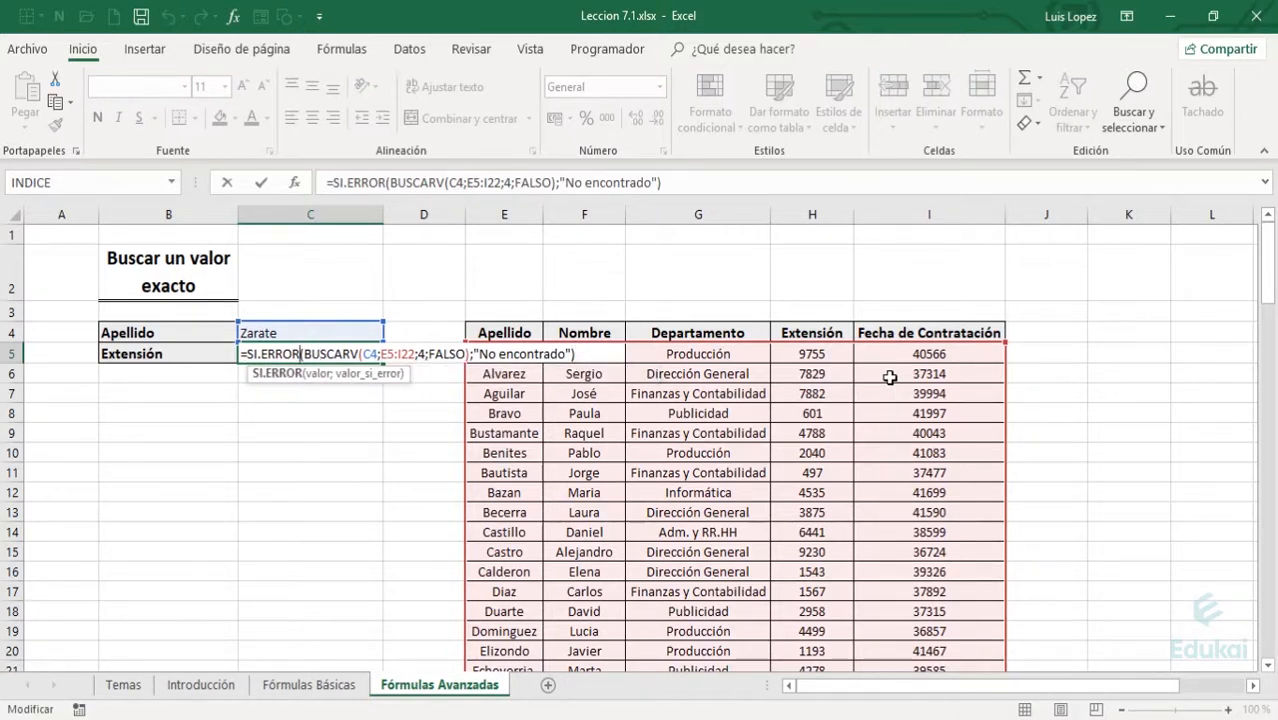
pyautogui.press('Left')
pyautogui.press('Left')
pyautogui.press('Left')
pyautogui.press('Left')
pyautogui.press('Left')
pyautogui.press('Left')
pyautogui.press('Left')
# - Go through the BUSCARV arguments in the C5 formula as far as the valor_si_error argument of SI.ERROR
pyautogui.press('Right')
pyautogui.press('Right')
pyautogui.press('Right')
pyautogui.press('Right')
pyautogui.press('Right')
pyautogui.press('Right')
pyautogui.press('Right')
pyautogui.press('Right')
pyautogui.press('Right')
pyautogui.press('Right')
pyautogui.press('Right')
pyautogui.press('Right')
pyautogui.press('Right')
pyautogui.press('Right')
pyautogui.press('Right')
pyautogui.press('Right')
pyautogui.press('Right')
pyautogui.press('Right')
pyautogui.press('Right')
pyautogui.press('Right')
pyautogui.press('Right')
pyautogui.press('Right')
pyautogui.press('Right')
pyautogui.press('Right')
pyautogui.press('Right')
pyautogui.press('Right')
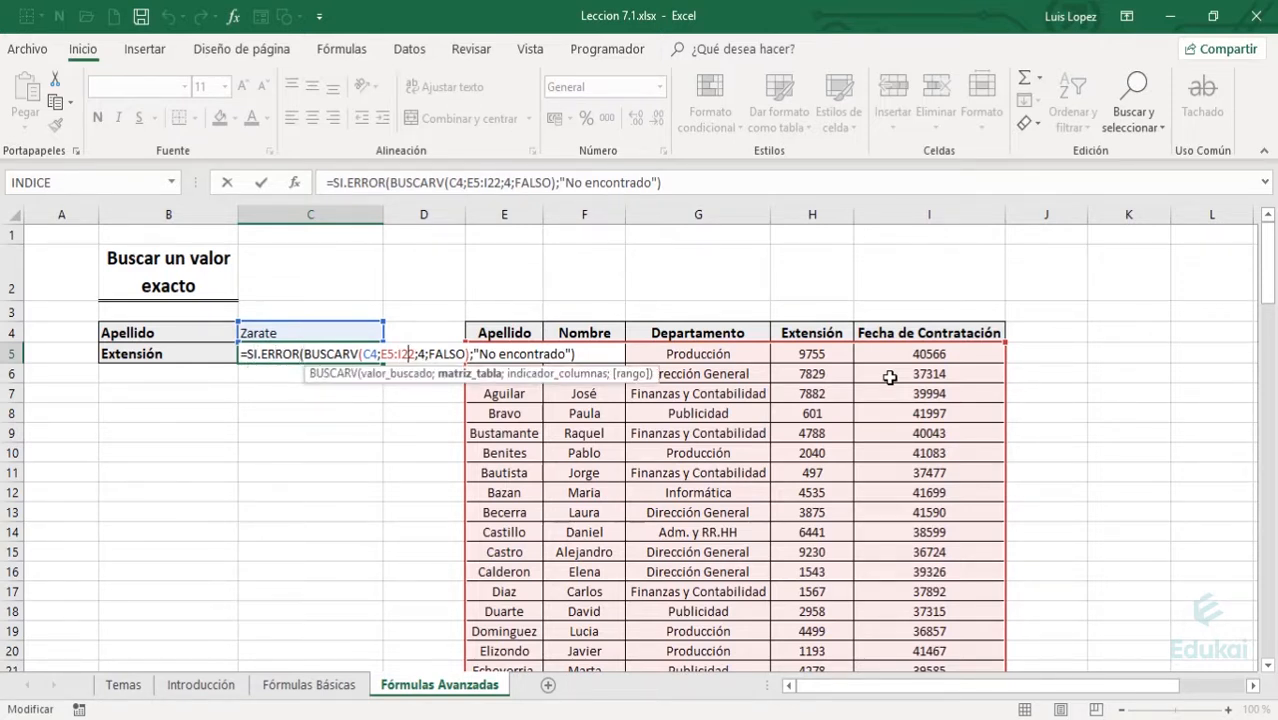
pyautogui.press('Right')
pyautogui.press('Right')
pyautogui.press('Right')
pyautogui.press('Right')
pyautogui.press('Right')
pyautogui.press('Right')
pyautogui.press('Right')
pyautogui.press('Right')
pyautogui.press('Right')
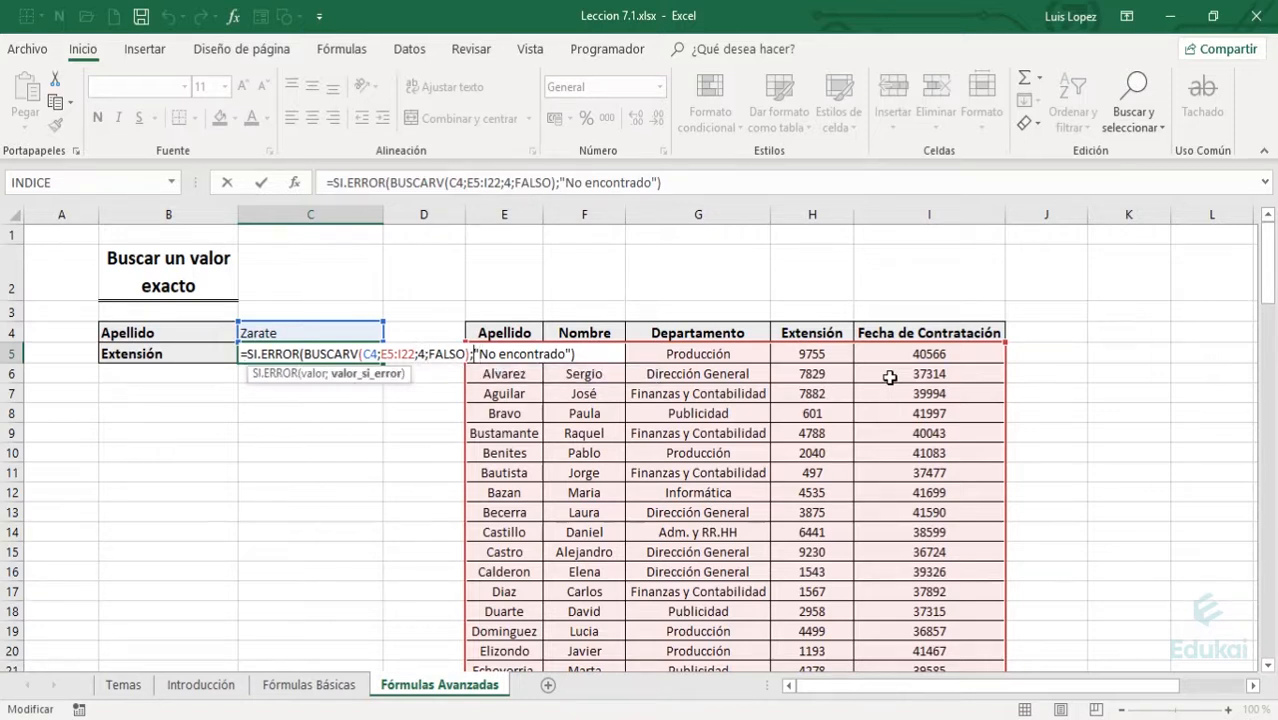
# - Highlight the "No encontrado" text that fills the valor_si_error argument in the C5 formula
pyautogui.hotkey('shift', 'Right')
pyautogui.hotkey('shift', 'Right')
pyautogui.hotkey('shift', 'Right')
pyautogui.hotkey('shift', 'Right')
pyautogui.hotkey('shift', 'Right')
pyautogui.hotkey('shift', 'Right')
pyautogui.hotkey('shift', 'Right')
pyautogui.hotkey('shift', 'Right')
pyautogui.hotkey('shift', 'Right')
pyautogui.hotkey('shift', 'Right')
pyautogui.hotkey('shift', 'Right')
pyautogui.hotkey('shift', 'Right')
pyautogui.hotkey('shift', 'Right')
pyautogui.hotkey('shift', 'Right')
pyautogui.hotkey('shift', 'Right')
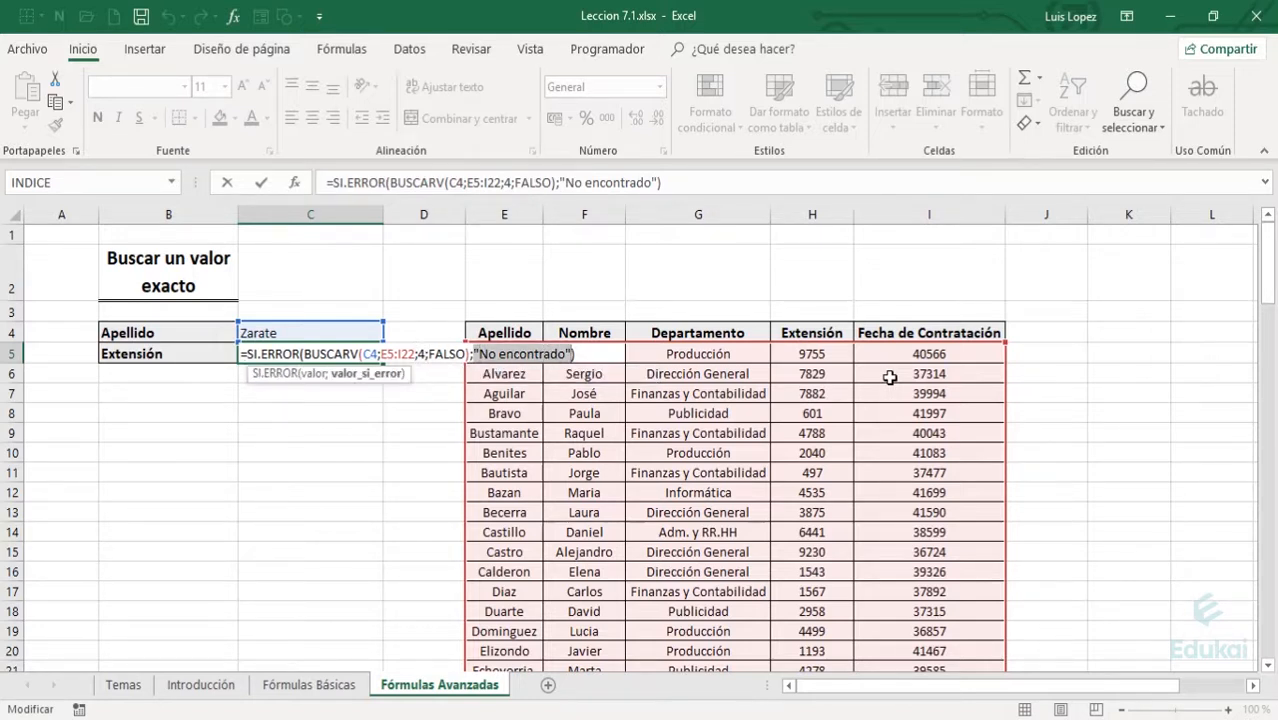
pyautogui.press('Right')
# - Delete the "No encontrado" argument and its separator from the SI.ERROR formula in C5
pyautogui.press('BackSpace')
pyautogui.press('BackSpace')
pyautogui.press('BackSpace')
pyautogui.press('BackSpace')
pyautogui.press('BackSpace')
pyautogui.press('BackSpace')
pyautogui.press('BackSpace')
pyautogui.press('BackSpace')
pyautogui.press('BackSpace')
pyautogui.press('BackSpace')
pyautogui.press('BackSpace')
pyautogui.press('BackSpace')
pyautogui.press('BackSpace')
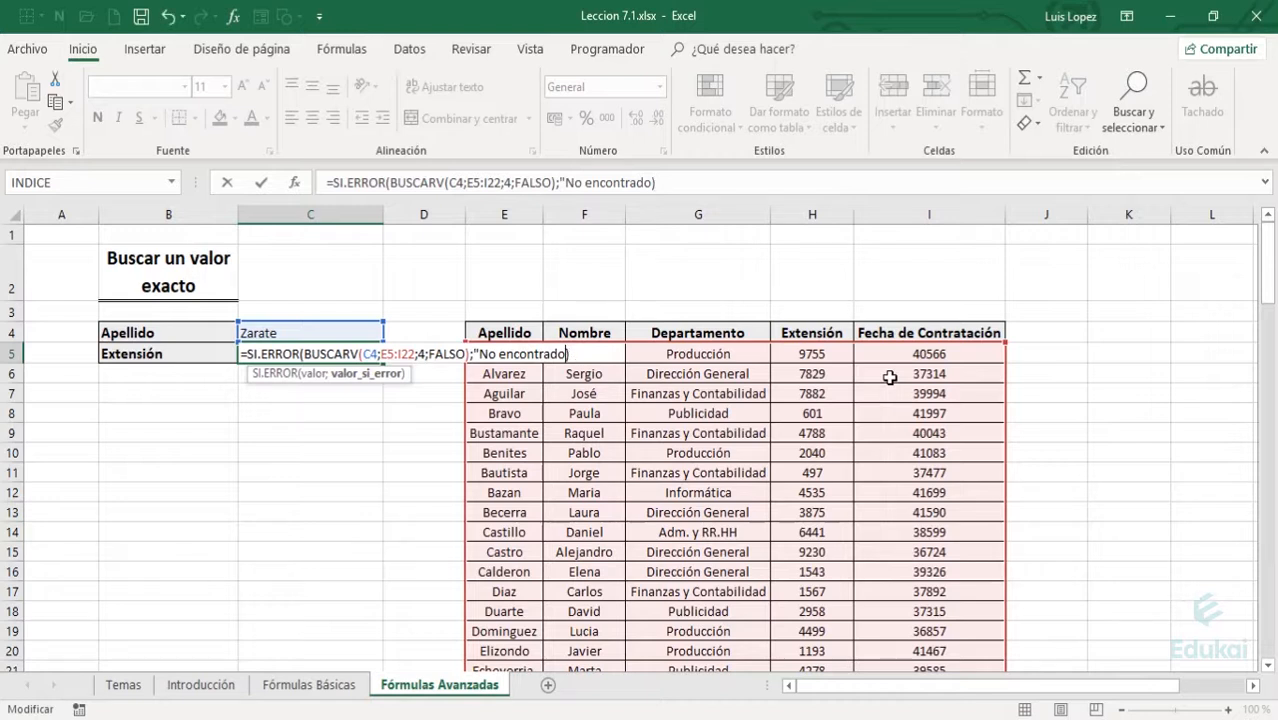
pyautogui.press('BackSpace')
pyautogui.press('BackSpace')
pyautogui.press('BackSpace')
pyautogui.press('BackSpace')
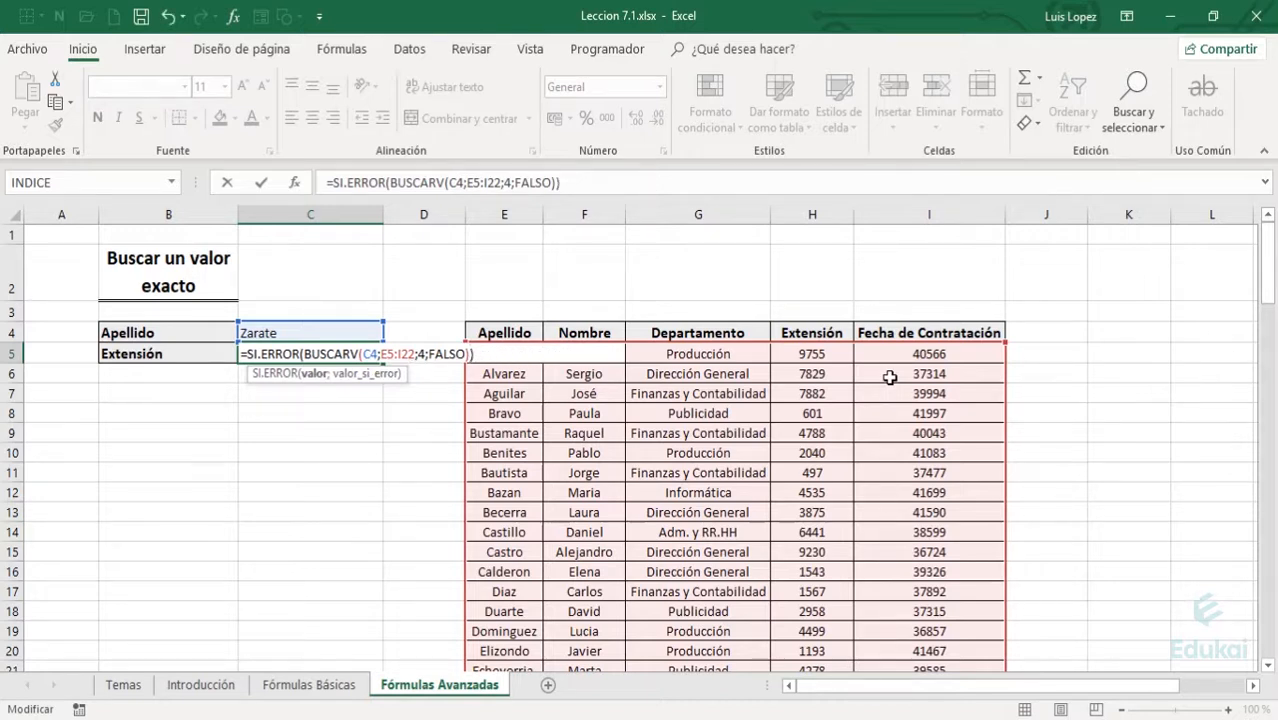
# - Remove the SI.ERROR wrapper from the C5 formula so that it reads =BUSCARV(C4;E5:I22;4;FALSO)
pyautogui.press('Left')
pyautogui.press('Left')
pyautogui.press('Left')
pyautogui.press('Left')
pyautogui.press('Left')
pyautogui.press('Left')
pyautogui.press('Left')
pyautogui.press('Left')
pyautogui.press('Left')
pyautogui.press('Left')
pyautogui.press('Left')
pyautogui.press('Left')
pyautogui.press('Left')
pyautogui.press('Left')
pyautogui.press('Left')
pyautogui.press('Left')
pyautogui.press('Left')
pyautogui.press('Left')
pyautogui.press('Left')
pyautogui.press('Left')
pyautogui.press('Right')
pyautogui.press('Right')
pyautogui.press('BackSpace')
pyautogui.press('BackSpace')
pyautogui.press('BackSpace')
pyautogui.press('BackSpace')
pyautogui.press('BackSpace')
pyautogui.press('BackSpace')
pyautogui.press('BackSpace')
pyautogui.press('BackSpace')
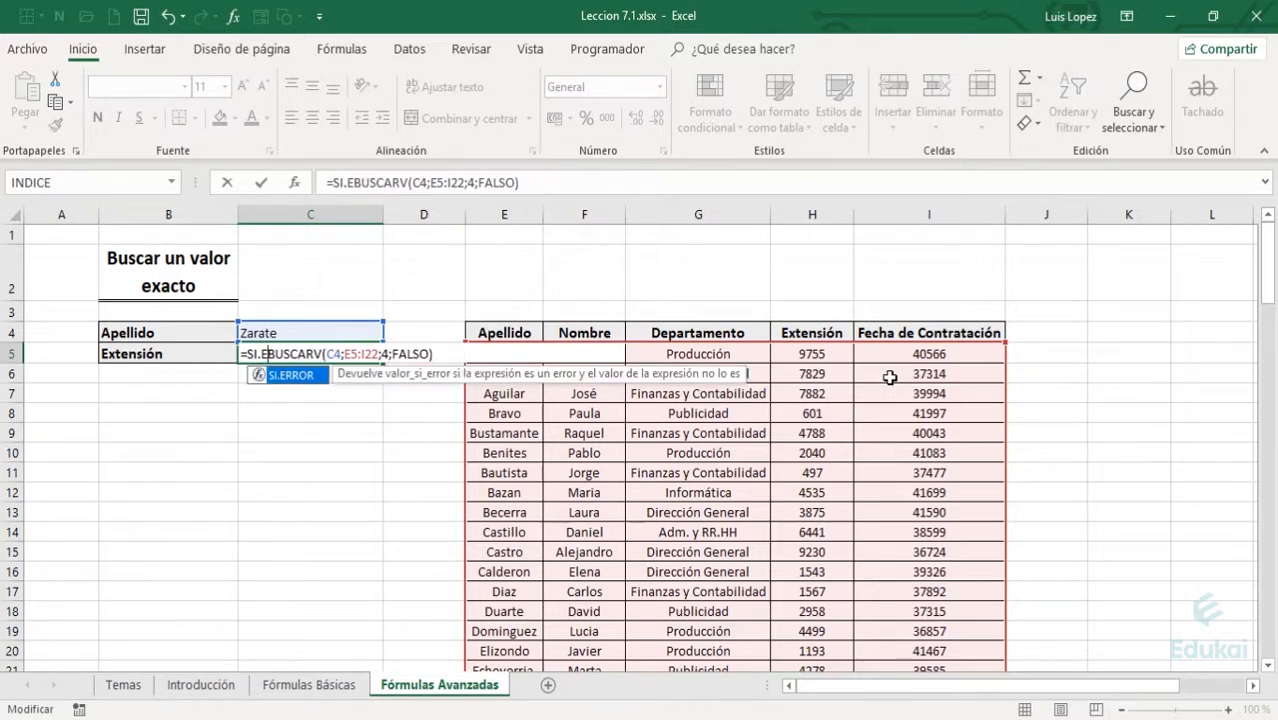
pyautogui.press('BackSpace')
pyautogui.press('Return')
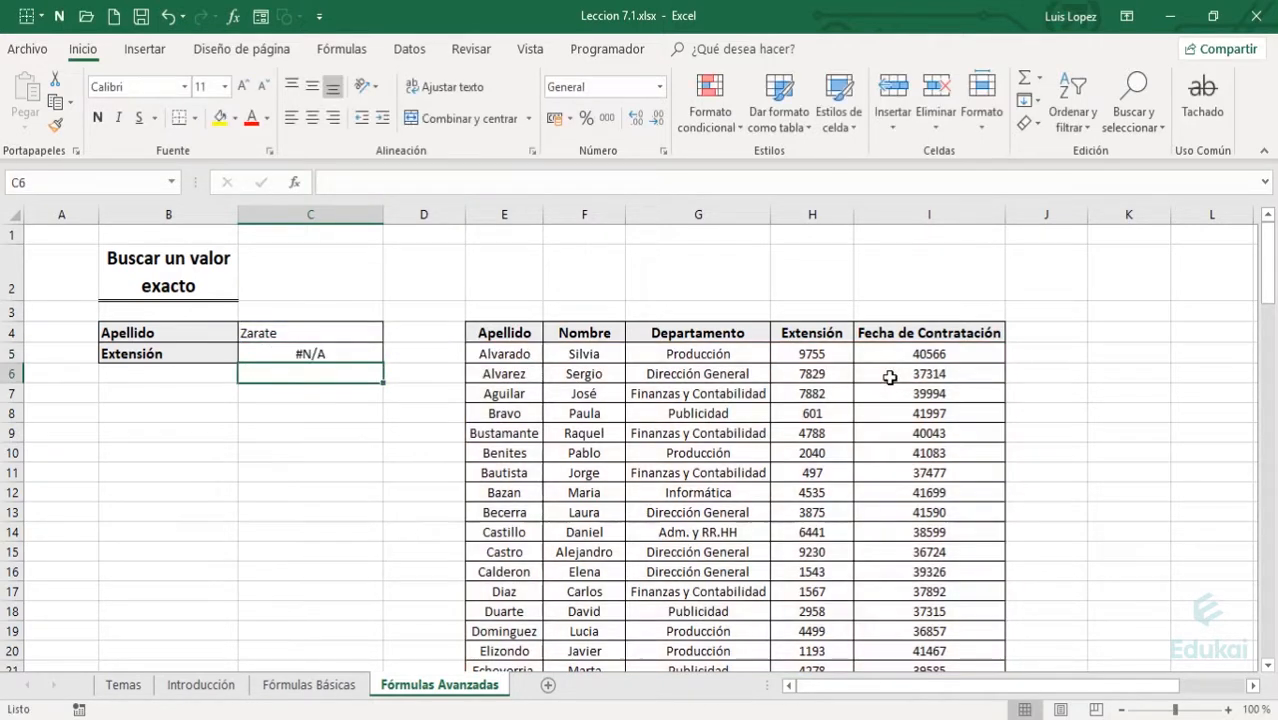
# - Compare the plain BUSCARV result in C5 with the Apellido searched for in C4
pyautogui.press('Up')
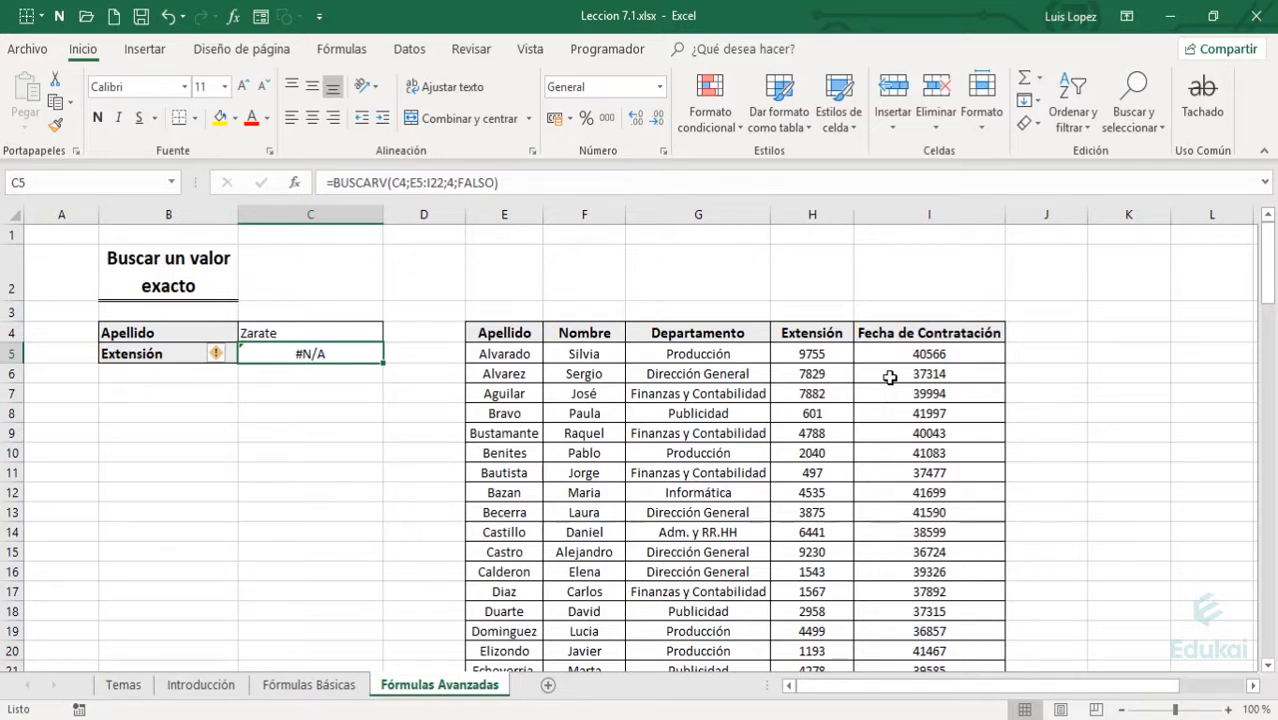
pyautogui.press('Up')
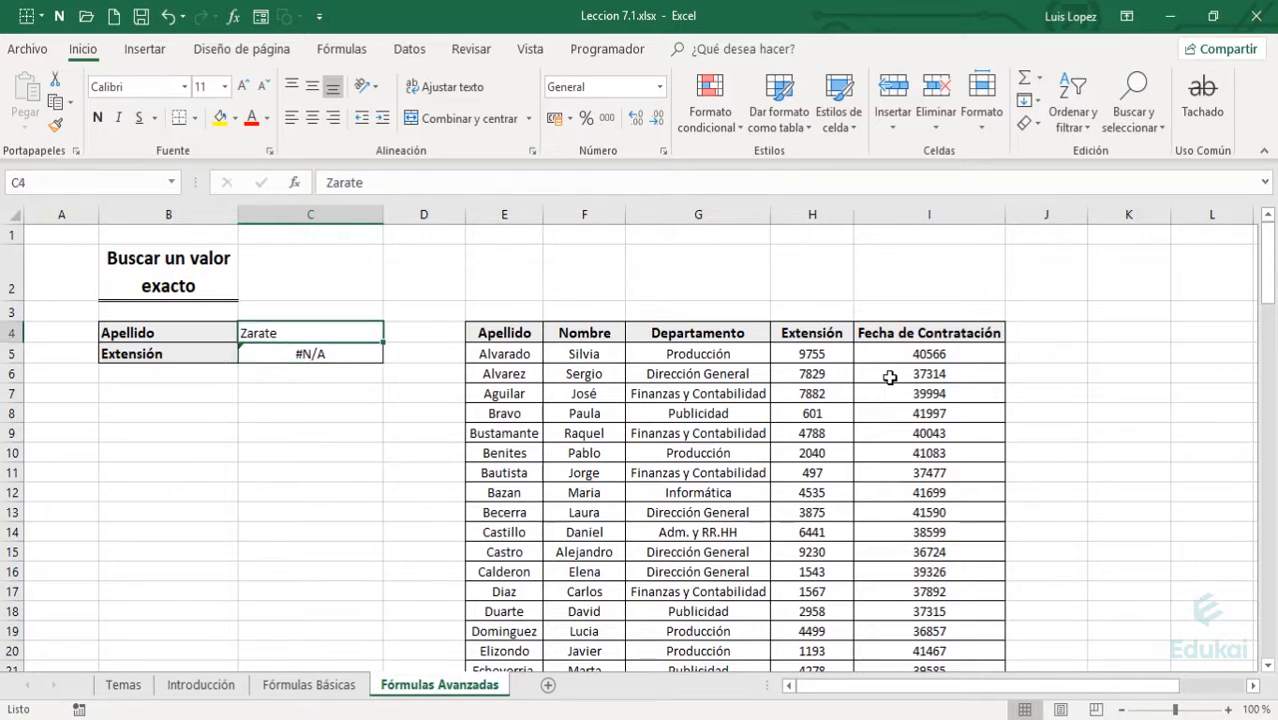
pyautogui.press('Down')
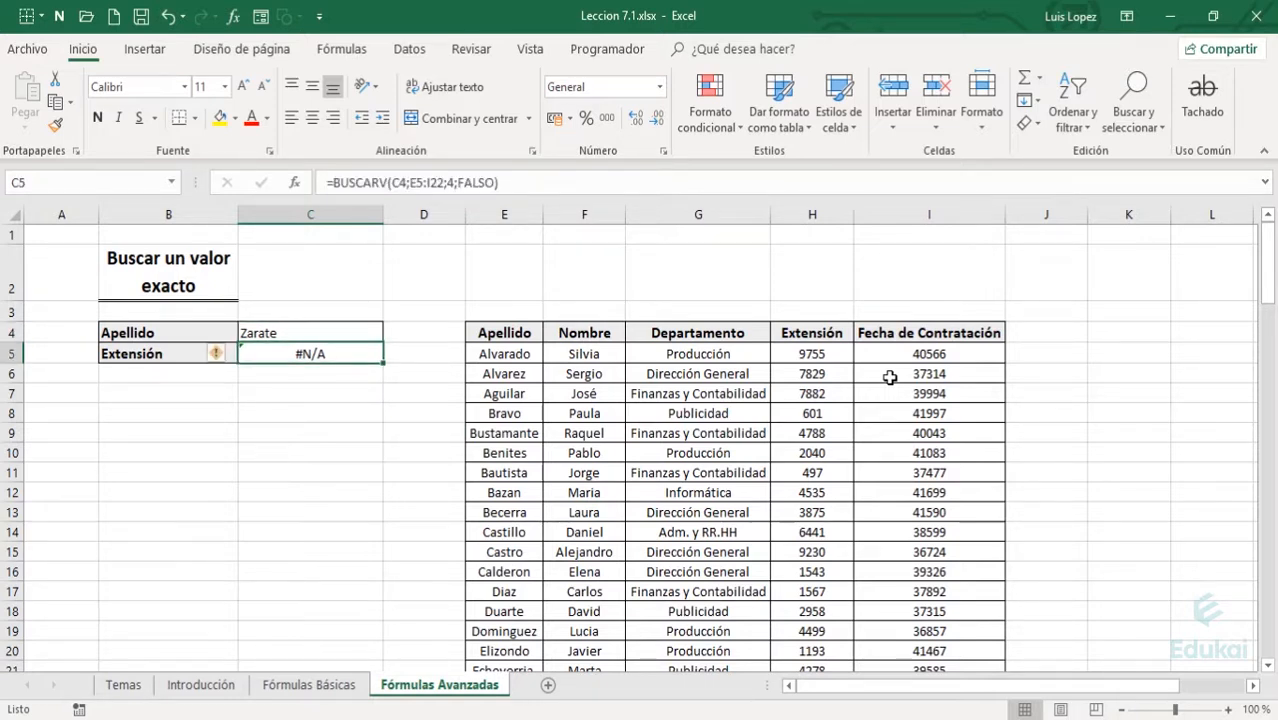
# - Insert the SI.ERROR function in front of BUSCARV in the C5 formula
pyautogui.press('F2')
pyautogui.press('Left')
pyautogui.press('Left')
pyautogui.press('Left')
pyautogui.press('Left')
pyautogui.press('Left')
pyautogui.press('Left')
pyautogui.press('Left')
pyautogui.press('Left')
pyautogui.press('Left')
pyautogui.press('Left')
pyautogui.press('Left')
pyautogui.press('Left')
pyautogui.press('Left')
pyautogui.press('Left')
pyautogui.press('Left')
pyautogui.press('Left')
pyautogui.press('Left')
pyautogui.press('Left')
pyautogui.press('Left')
pyautogui.press('Left')
pyautogui.press('Left')
pyautogui.press('Left')
pyautogui.press('Left')
pyautogui.press('Left')
pyautogui.press('Left')
pyautogui.press('Left')
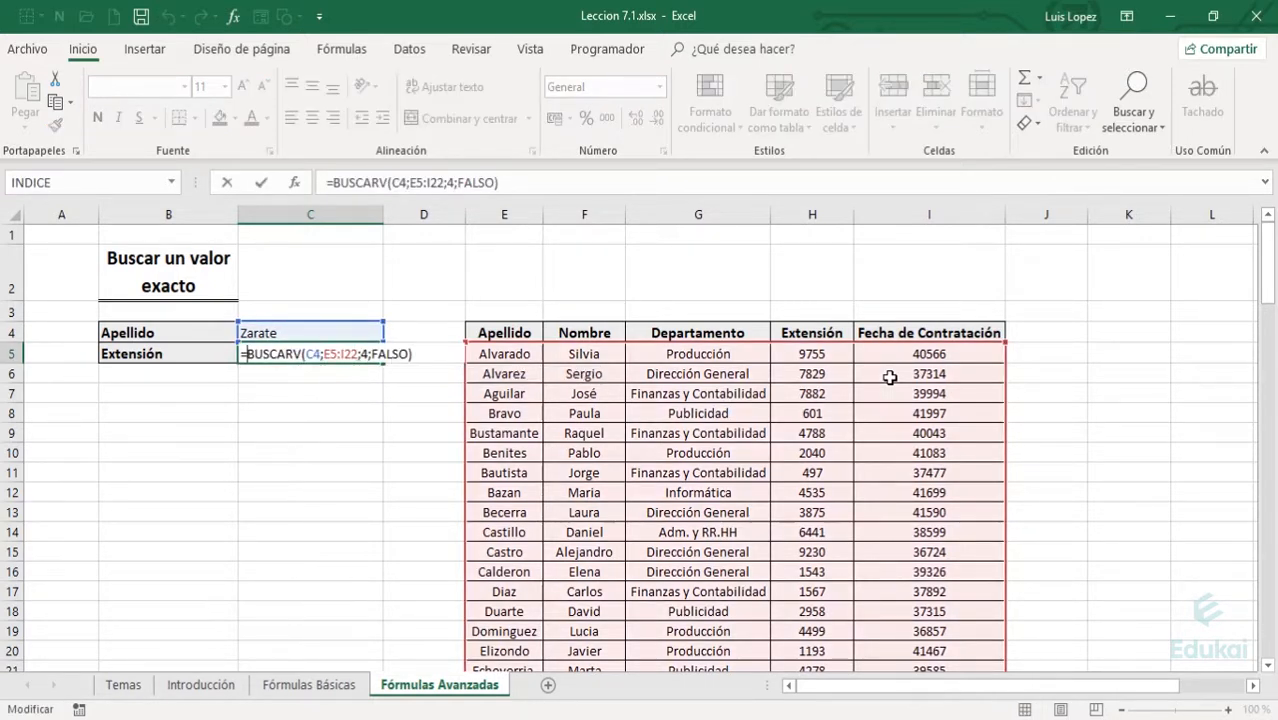
pyautogui.write('si.')
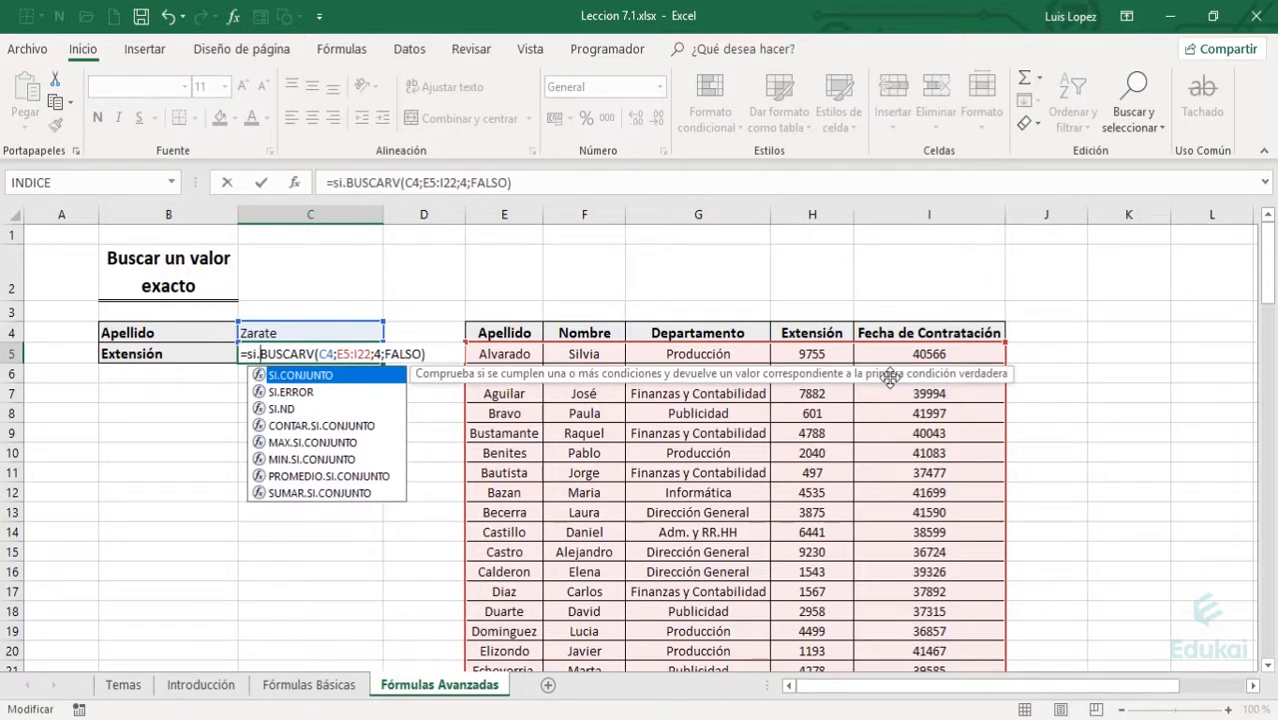
pyautogui.press('Down')
pyautogui.press('Tab')
# - Complete the SI.ERROR formula in C5 with "No encontrado" as the valor_si_error argument after the BUSCARV expression
pyautogui.press('Right')
pyautogui.press('Right')
pyautogui.press('Right')
pyautogui.press('Right')
pyautogui.press('Right')
pyautogui.press('Right')
pyautogui.press('Right')
pyautogui.press('Right')
pyautogui.press('Right')
pyautogui.press('Right')
pyautogui.press('Right')
pyautogui.press('Right')
pyautogui.press('Right')
pyautogui.press('Right')
pyautogui.press('Right')
pyautogui.press('Right')
pyautogui.press('Right')
pyautogui.press('Right')
pyautogui.press('Right')
pyautogui.press('Right')
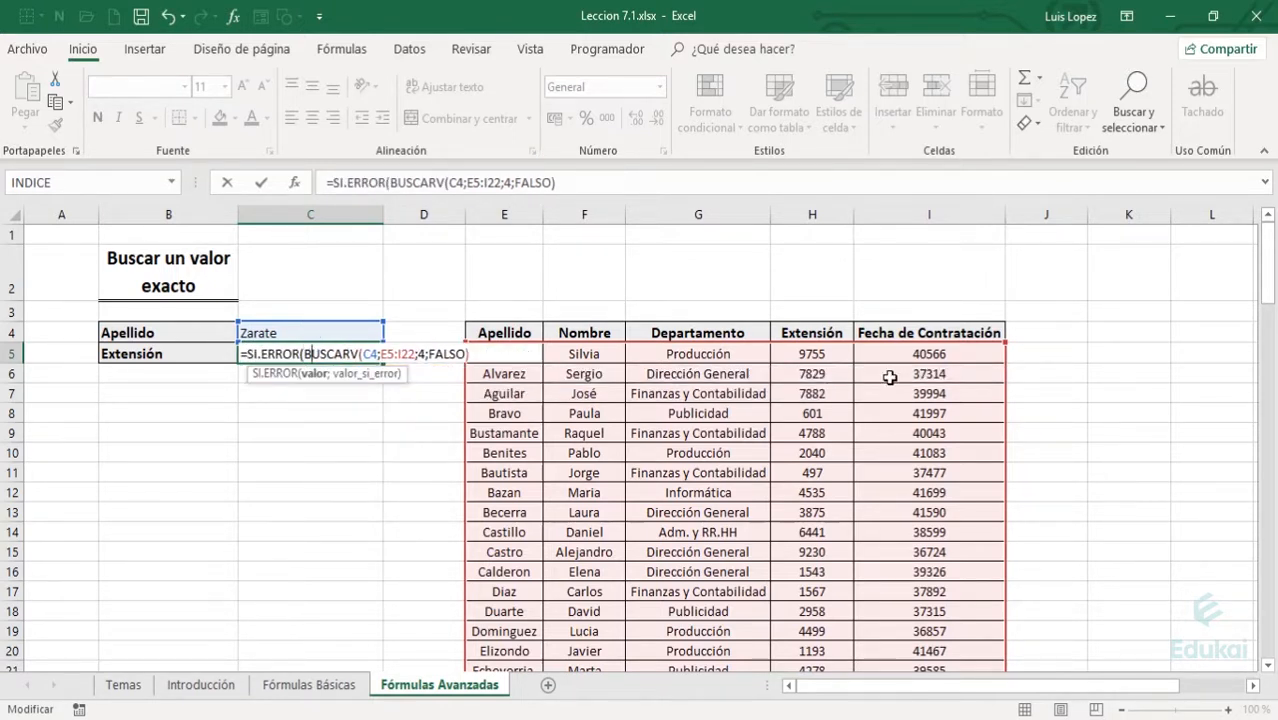
pyautogui.press('Right')
pyautogui.press('Right')
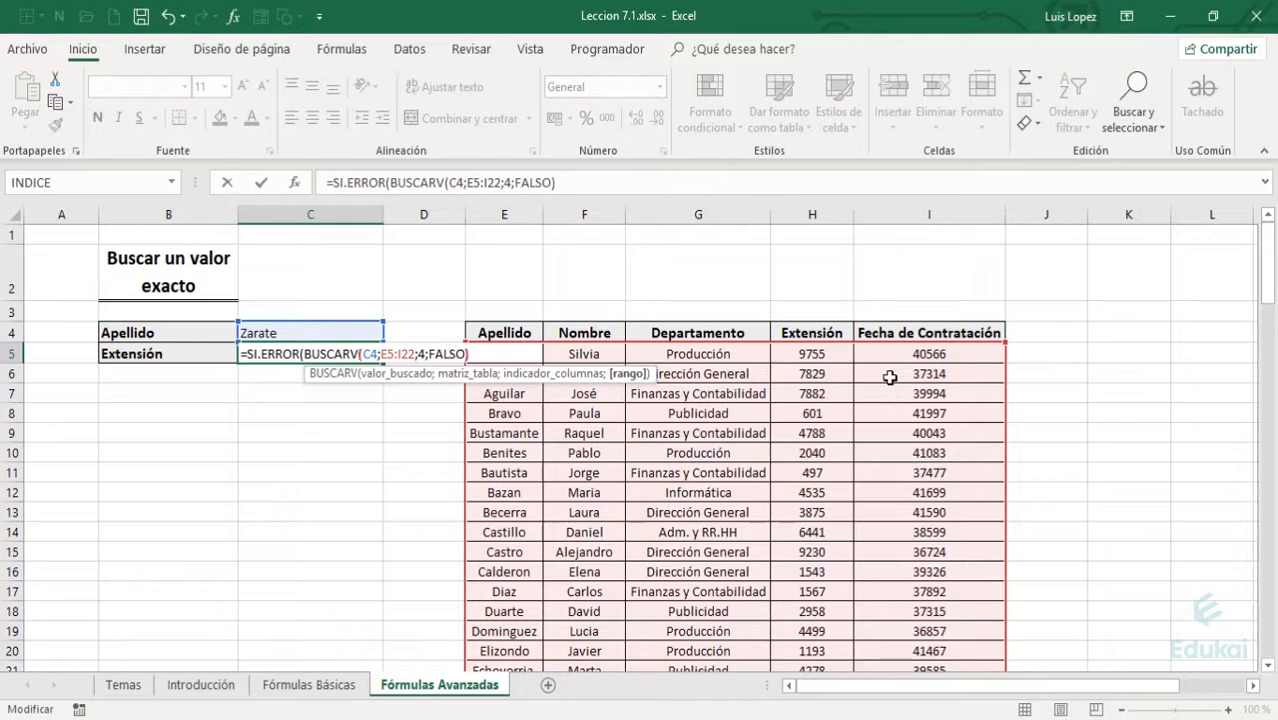
pyautogui.write(';')
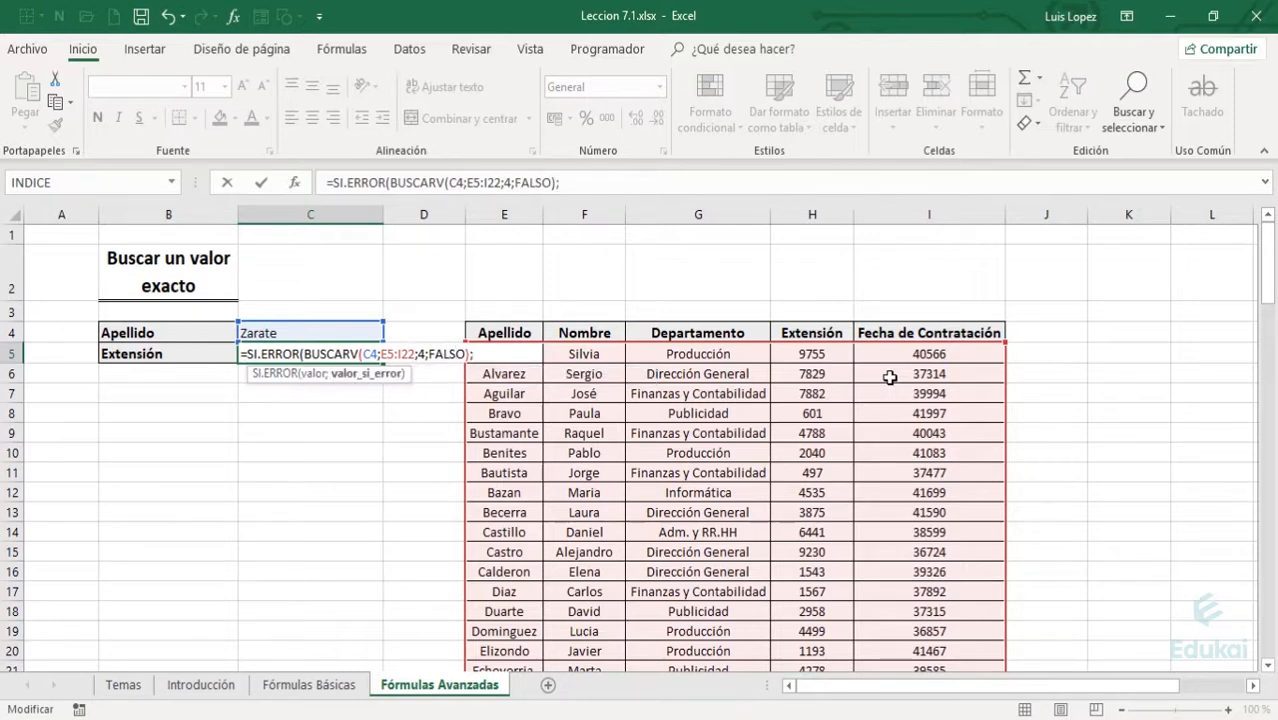
pyautogui.write('"No encontrado"')
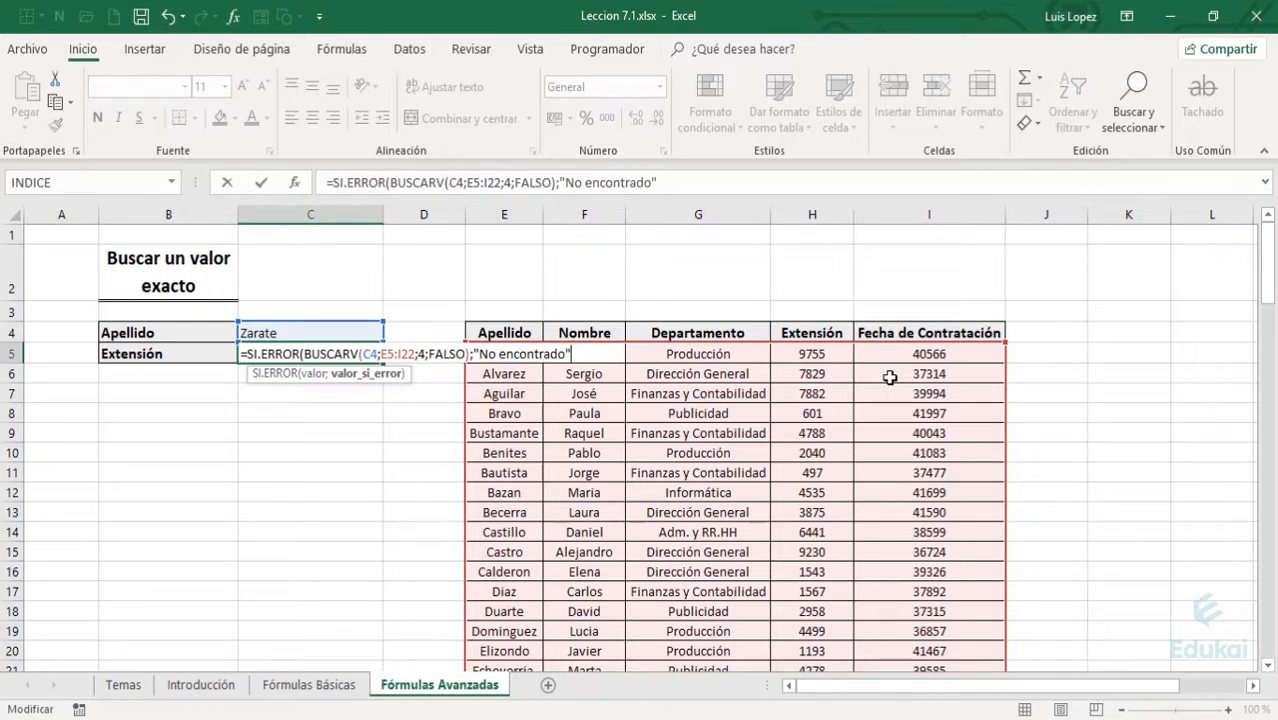
pyautogui.write(')')
pyautogui.press('Return')
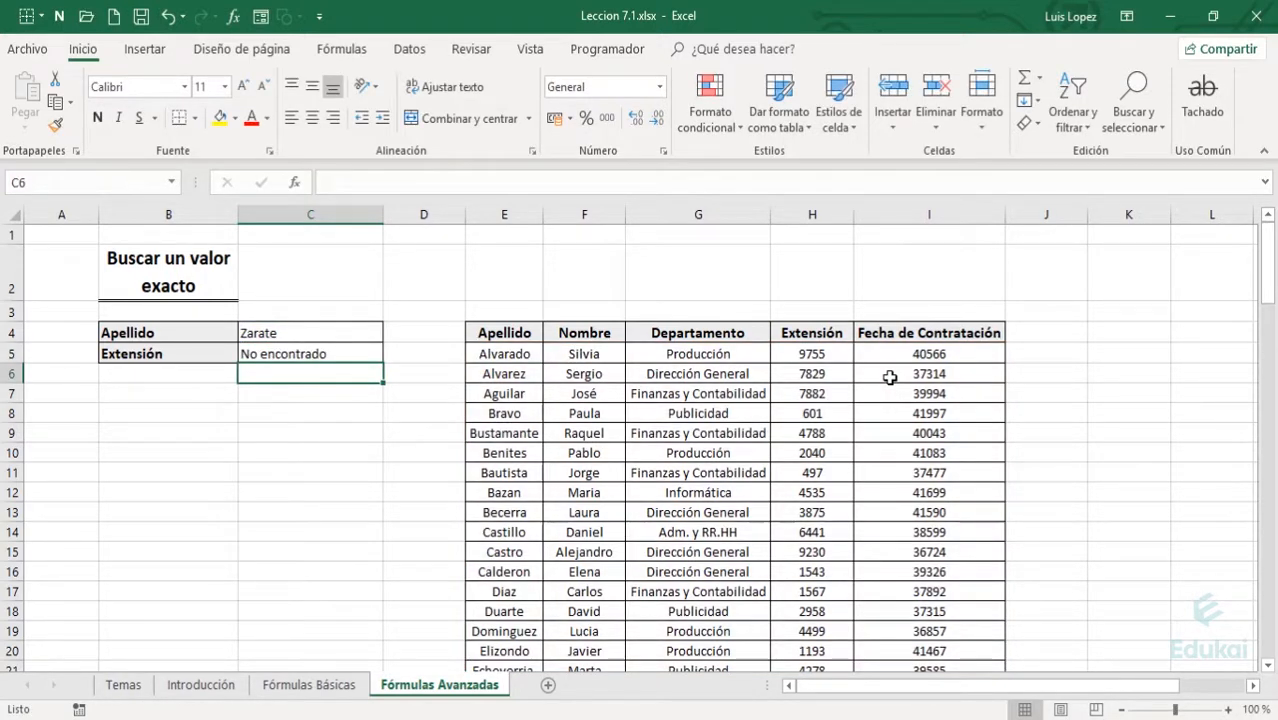
# - Go down from the exact-value example to the "Buscar un valor hacia la izquierda" section and examine its heading in B24
pyautogui.press('Left')
pyautogui.press('Up')
pyautogui.press('Up')
pyautogui.press('Up')
pyautogui.press('Up')
pyautogui.press('Down')
pyautogui.press('Left')
pyautogui.press('Down')
pyautogui.press('Down')
pyautogui.press('Down')
pyautogui.press('Down')
pyautogui.press('Down')
pyautogui.press('Down')
pyautogui.press('Down')
pyautogui.press('Down')
pyautogui.press('Down')
pyautogui.press('Down')
pyautogui.press('Down')
pyautogui.press('Down')
pyautogui.press('Down')
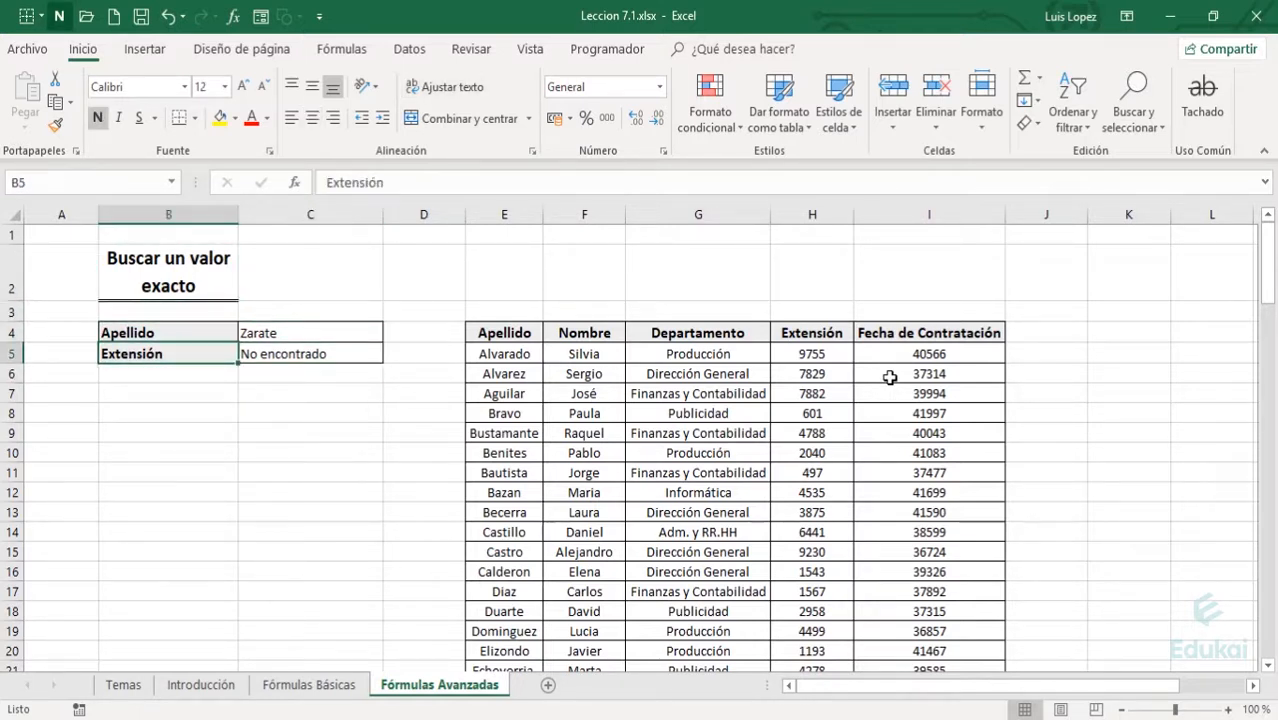
pyautogui.press('Down')
pyautogui.press('Down')
pyautogui.press('Down')
pyautogui.press('Down')
pyautogui.press('Down')
pyautogui.press('Down')
pyautogui.press('Down')
pyautogui.press('Down')
pyautogui.press('Down')
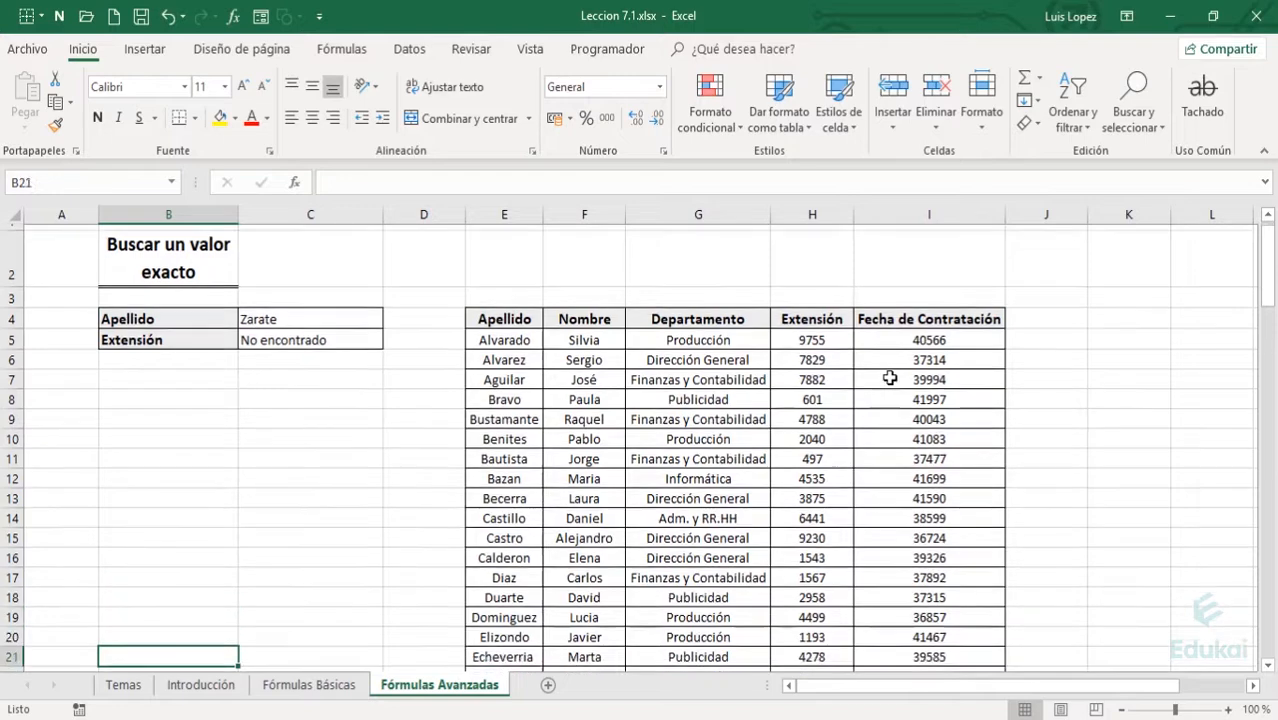
pyautogui.press('Down')
pyautogui.press('Up')
pyautogui.press('Up')
pyautogui.press('Up')
pyautogui.press('Down')
pyautogui.press('Down')
pyautogui.press('Left')
pyautogui.press('Down')
pyautogui.press('Down')
pyautogui.press('Down')
pyautogui.press('Down')
pyautogui.press('Down')
pyautogui.press('Down')
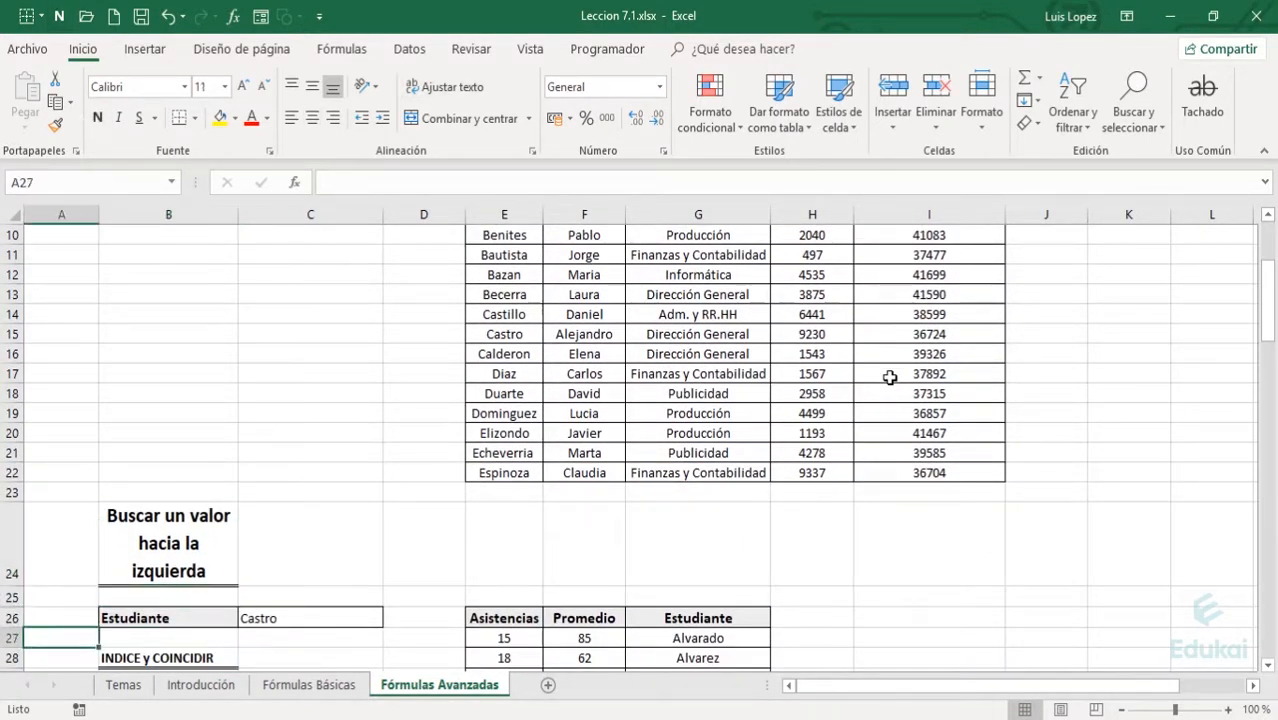
pyautogui.press('Up')
pyautogui.press('Up')
pyautogui.press('Up')
pyautogui.press('Up')
pyautogui.press('Up')
pyautogui.press('Up')
pyautogui.press('Up')
pyautogui.press('Up')
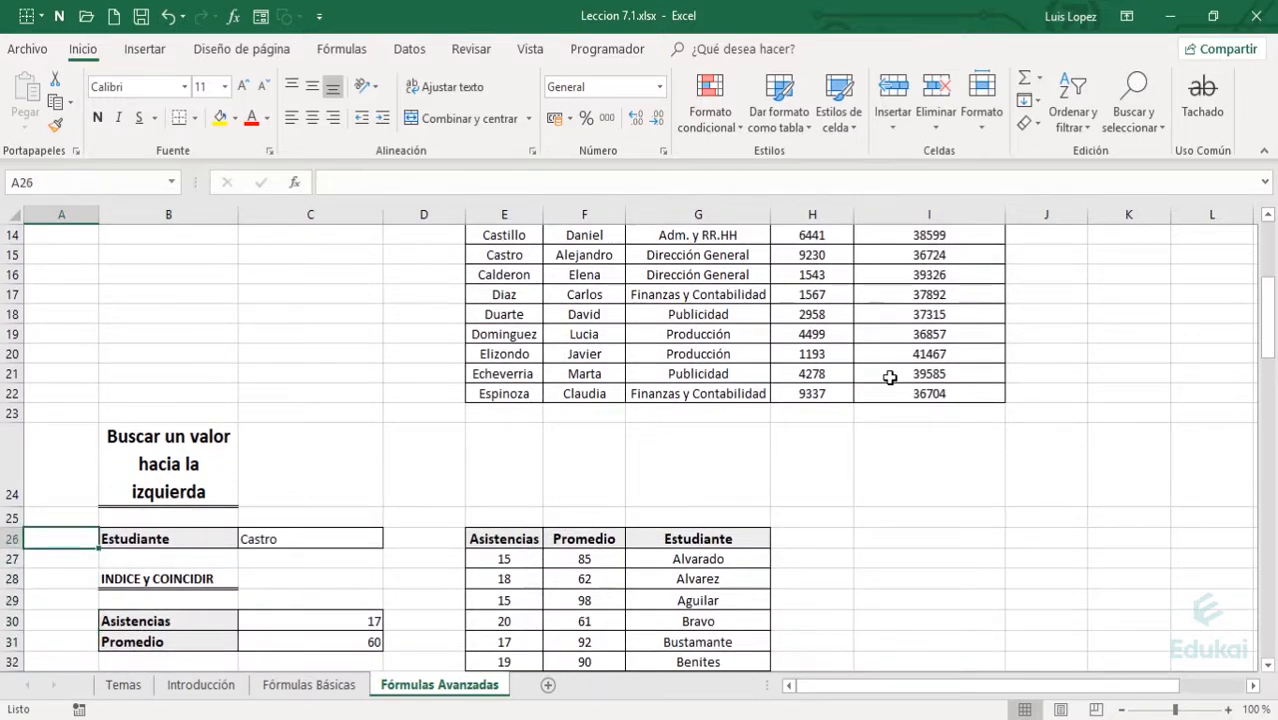
pyautogui.press('Right')
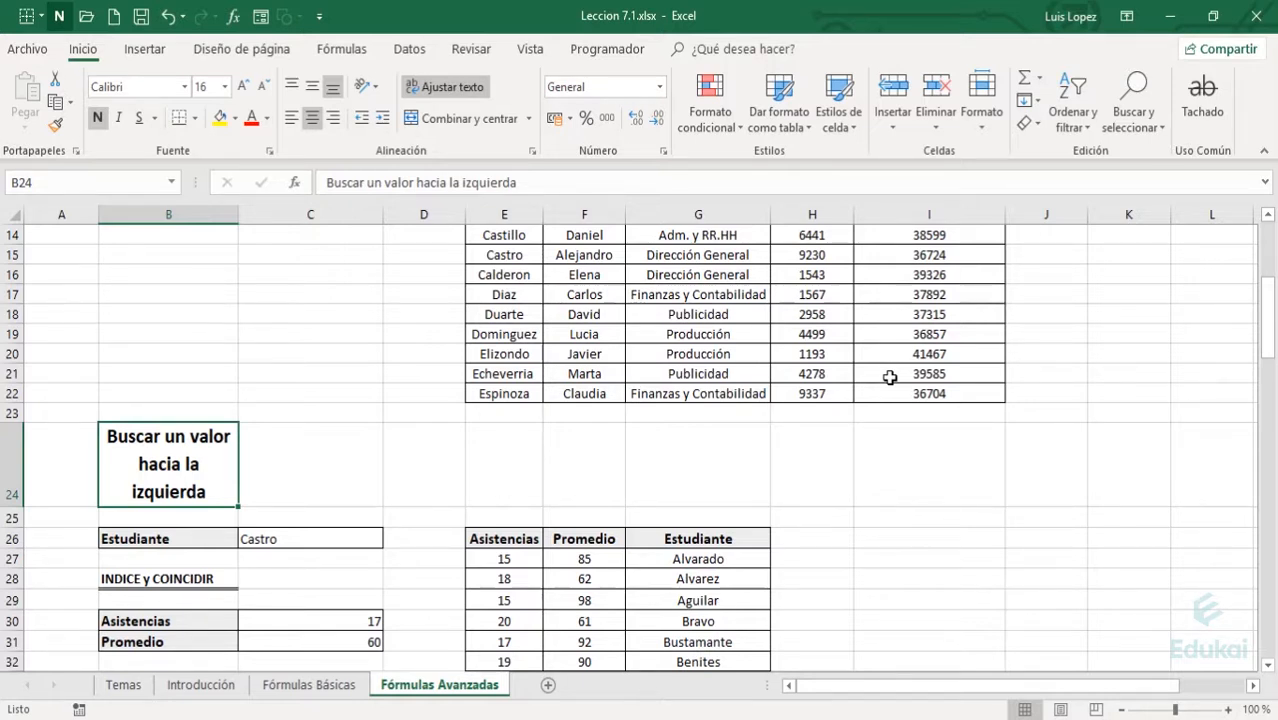
# - Return to the exact-value example and select the employee data range E5:I22 that serves as the BUSCARV table
pyautogui.press('Up')
pyautogui.press('Right')
pyautogui.press('Right')
pyautogui.press('Up')
pyautogui.press('Right')
pyautogui.press('Up')
pyautogui.press('Up')
pyautogui.hotkey('ctrl', 'Up')
pyautogui.hotkey('ctrl', 'Up')
pyautogui.press('Down')
pyautogui.press('Down')
pyautogui.press('Down')
pyautogui.press('Down')
pyautogui.press('Up')
pyautogui.press('Up')
pyautogui.press('Down')
pyautogui.press('Down')
pyautogui.hotkey('shift', 'Right')
pyautogui.hotkey('shift', 'Right')
pyautogui.hotkey('shift', 'Right')
pyautogui.hotkey('shift', 'Right')
pyautogui.hotkey('ctrl', 'shift', 'Down')
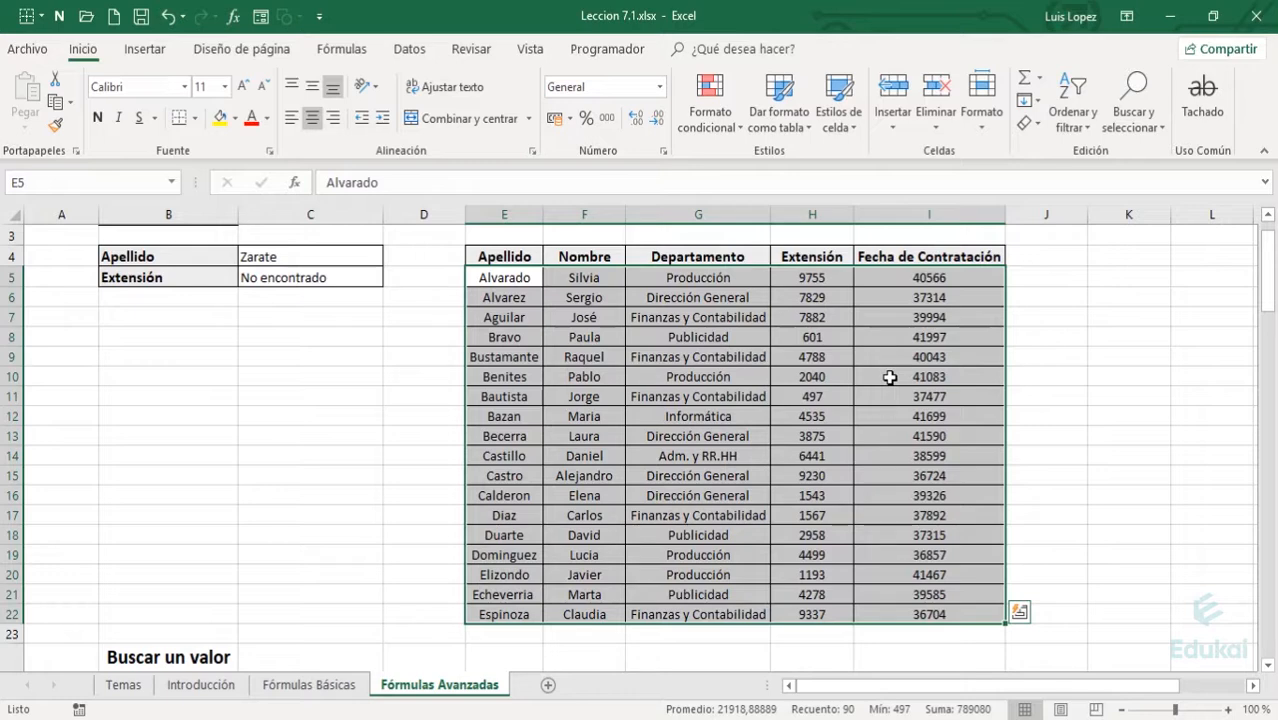
# - Select the Apellido values E5:E22, the first column of the lookup table
pyautogui.press('Left')
pyautogui.press('Right')
pyautogui.hotkey('ctrl', 'shift', 'Down')
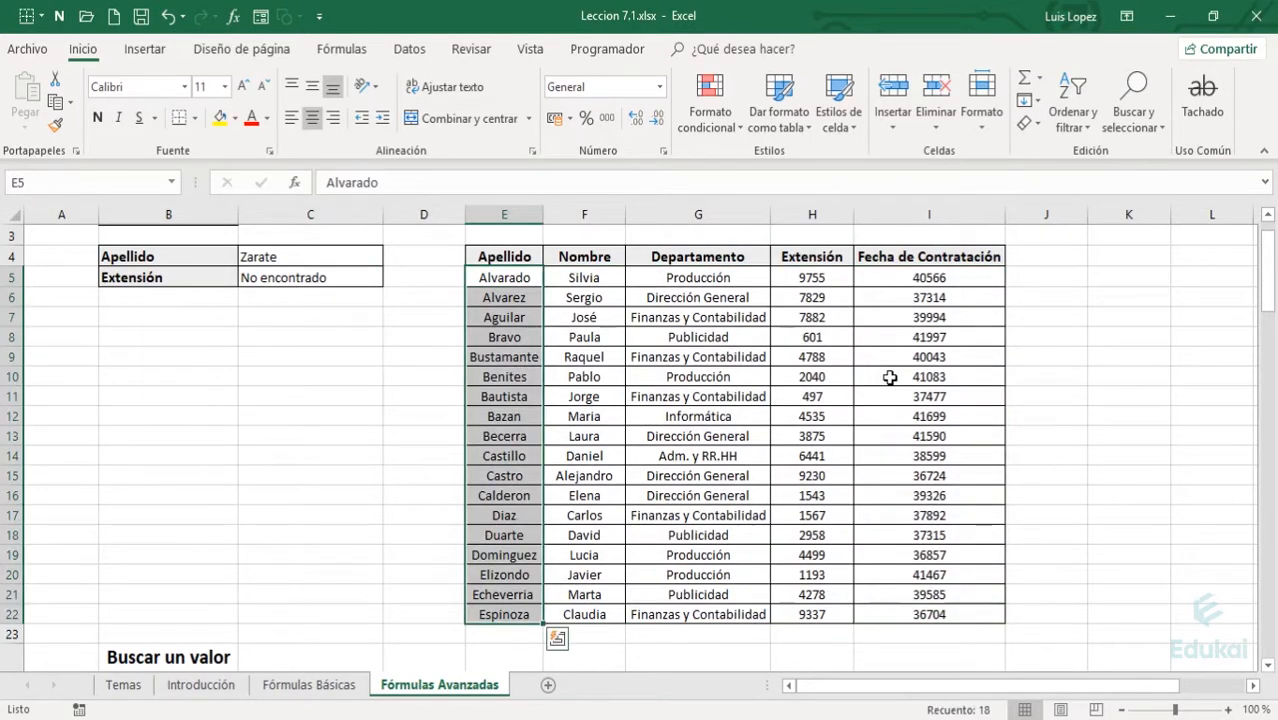
pyautogui.press('Left')
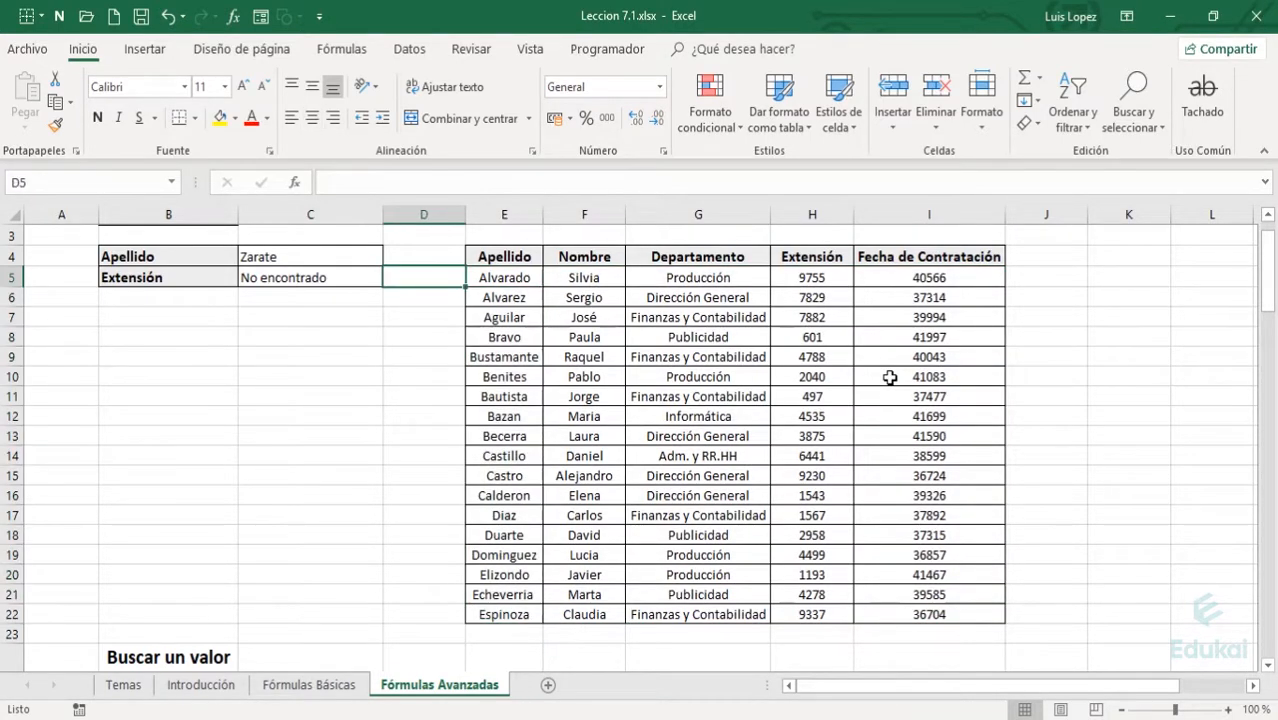
# - Highlight the indicador_columnas argument 4 inside the BUSCARV formula in C5, and leave the formula without editing it
pyautogui.press('Left')
pyautogui.press('Up')
pyautogui.press('Down')
pyautogui.press('F2')
pyautogui.press('Left')
pyautogui.press('Left')
pyautogui.press('Left')
pyautogui.press('Left')
pyautogui.press('Left')
pyautogui.press('Left')
pyautogui.press('Left')
pyautogui.press('Left')
pyautogui.press('Left')
pyautogui.press('Left')
pyautogui.press('Left')
pyautogui.press('Left')
pyautogui.press('Left')
pyautogui.press('Left')
pyautogui.press('Left')
pyautogui.press('Left')
pyautogui.press('Left')
pyautogui.press('Left')
pyautogui.press('Left')
pyautogui.press('Left')
pyautogui.hotkey('shift', 'Left')
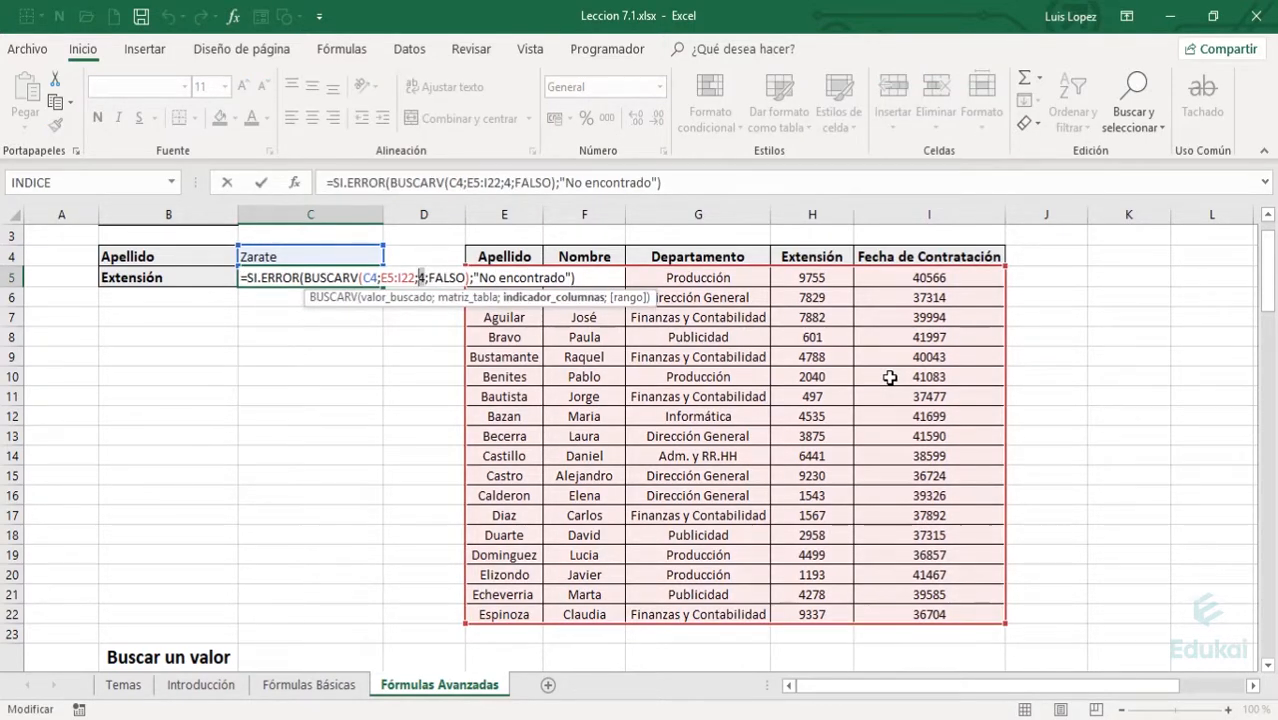
pyautogui.press('Escape')
# - Select the Extensión values H5:H22, the fourth column of the lookup table
pyautogui.press('Right')
pyautogui.press('Right')
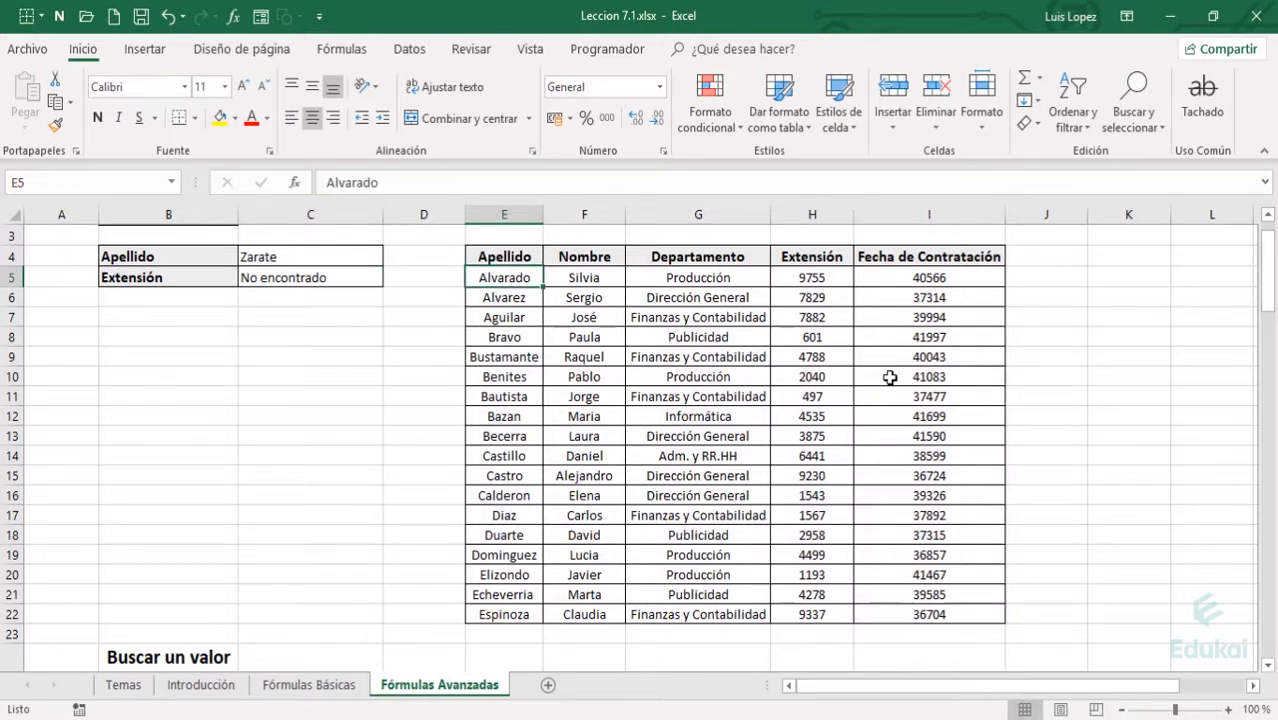
pyautogui.press('Right')
pyautogui.press('Right')
pyautogui.press('Right')
pyautogui.hotkey('ctrl', 'shift', 'Down')
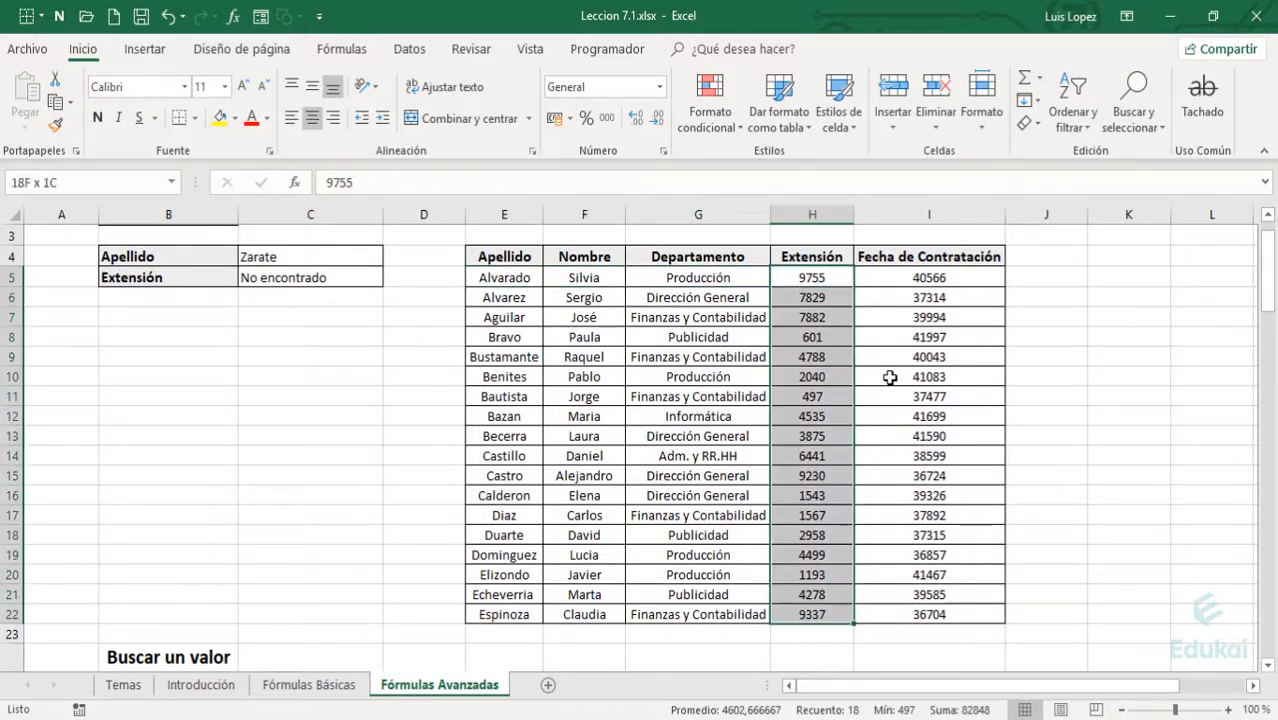
pyautogui.press('Left')
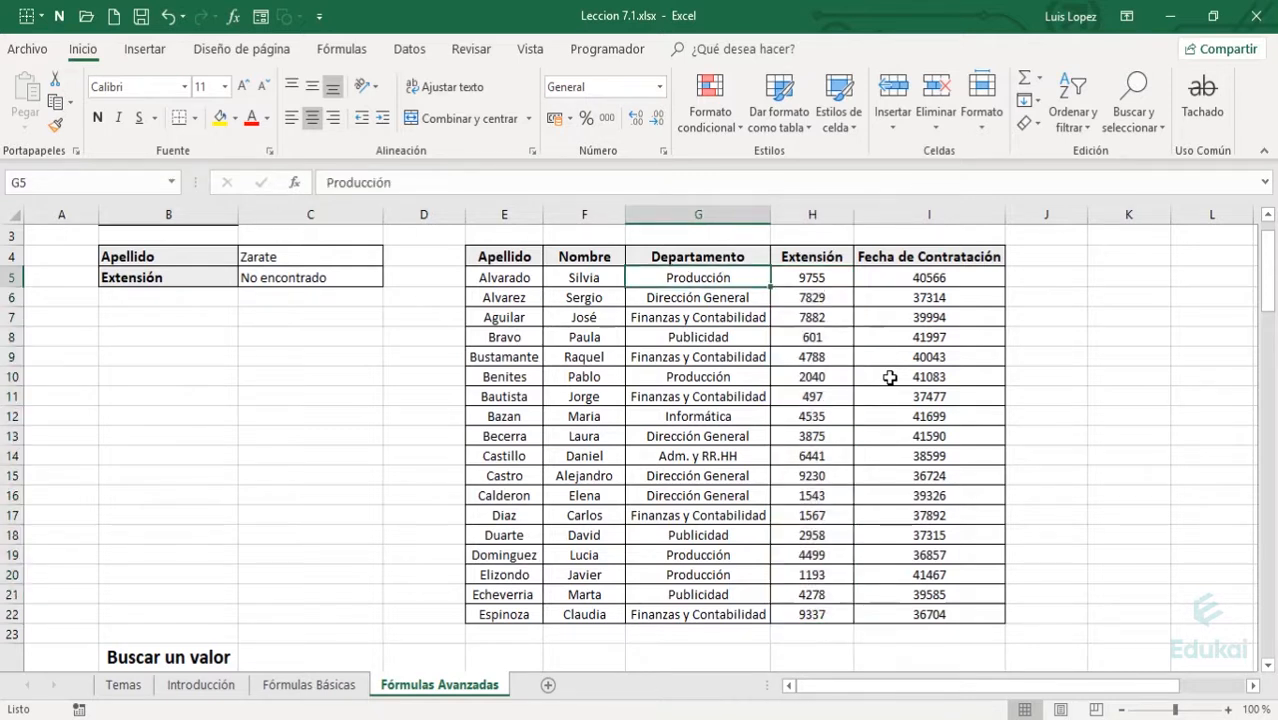
# - Compare the position of the Apellido column with the Nombre, Departamento and Extensión columns beside it in the table
pyautogui.press('Left')
pyautogui.press('Left')
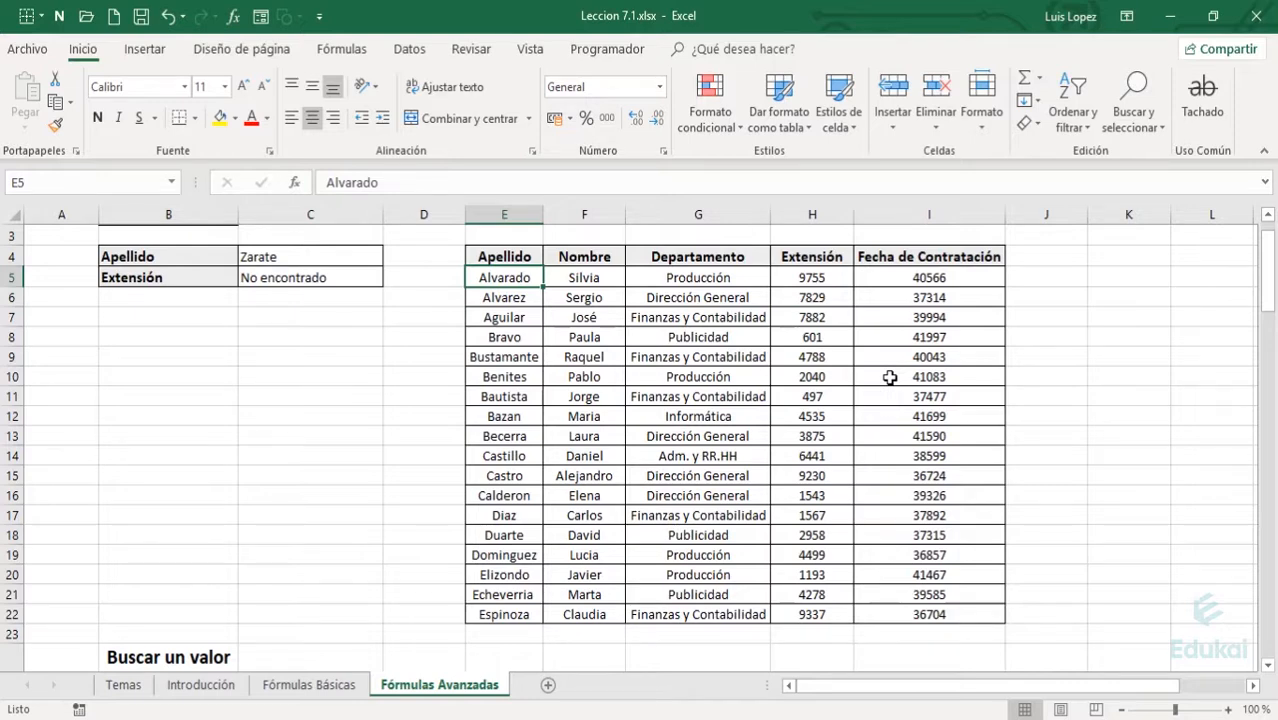
pyautogui.press('Up')
pyautogui.press('Up')
pyautogui.press('Up')
pyautogui.press('Down')
pyautogui.press('Down')
pyautogui.press('Down')
pyautogui.press('Down')
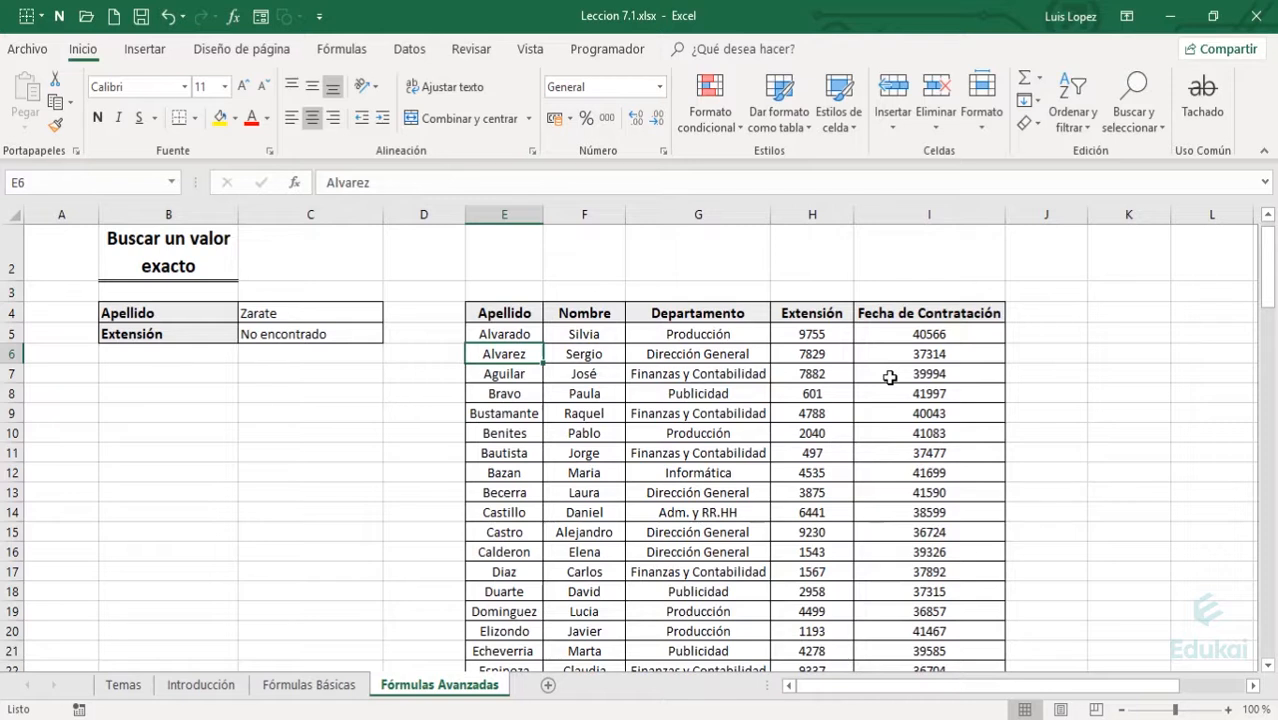
pyautogui.press('Right')
pyautogui.press('Right')
pyautogui.press('Right')
pyautogui.press('Left')
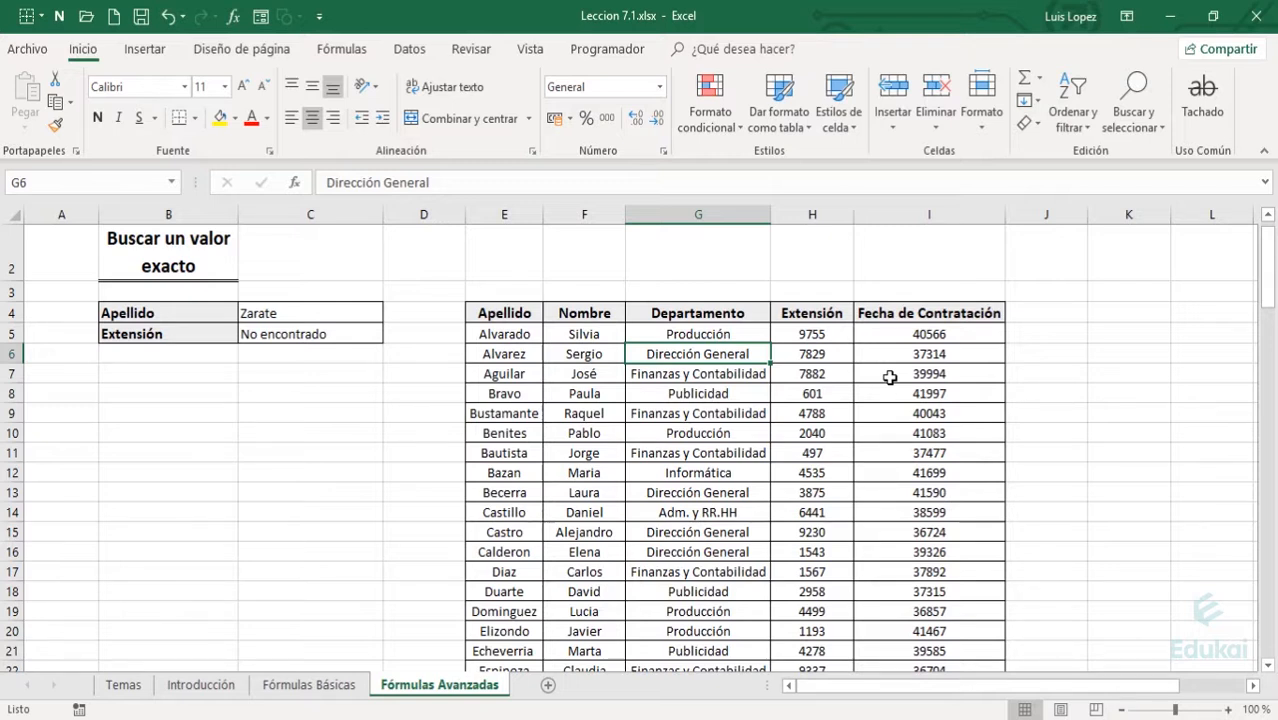
# - Go down to the "Buscar un valor hacia la izquierda" section to view the INDICE y COINCIDIR example and its Asistencias, Promedio and Estudiante table
pyautogui.press('Left')
pyautogui.press('Left')
pyautogui.press('Left')
pyautogui.press('Down')
pyautogui.press('Down')
pyautogui.press('Left')
pyautogui.press('Left')
pyautogui.press('Left')
pyautogui.press('Down')
pyautogui.press('Down')
pyautogui.press('Down')
pyautogui.press('Down')
pyautogui.press('Down')
pyautogui.press('Down')
pyautogui.press('Down')
pyautogui.press('Down')
pyautogui.press('Down')
pyautogui.press('Down')
pyautogui.press('Down')
pyautogui.press('Down')
pyautogui.press('Down')
pyautogui.press('Down')
pyautogui.press('Down')
pyautogui.press('Down')
pyautogui.press('Down')
pyautogui.press('Down')
pyautogui.press('Down')
pyautogui.press('Down')
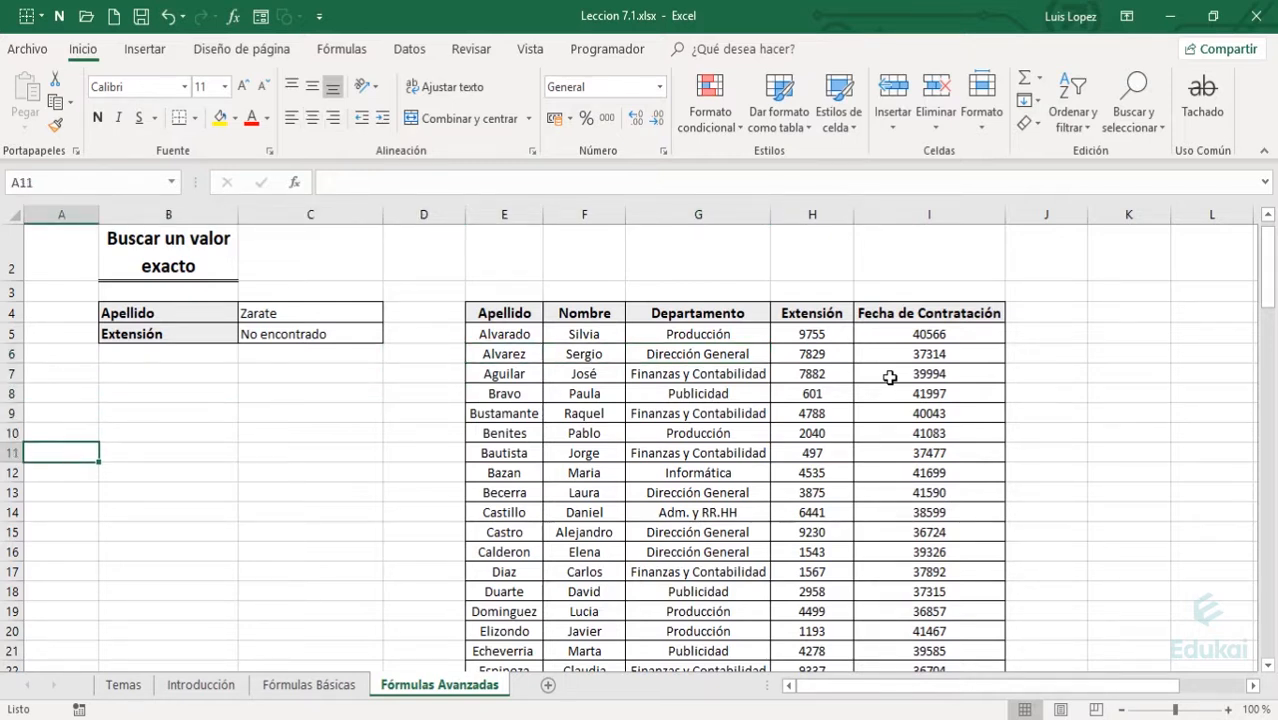
pyautogui.press('Down')
pyautogui.press('Down')
pyautogui.press('Down')
pyautogui.press('Down')
pyautogui.press('Down')
pyautogui.press('Down')
pyautogui.press('Down')
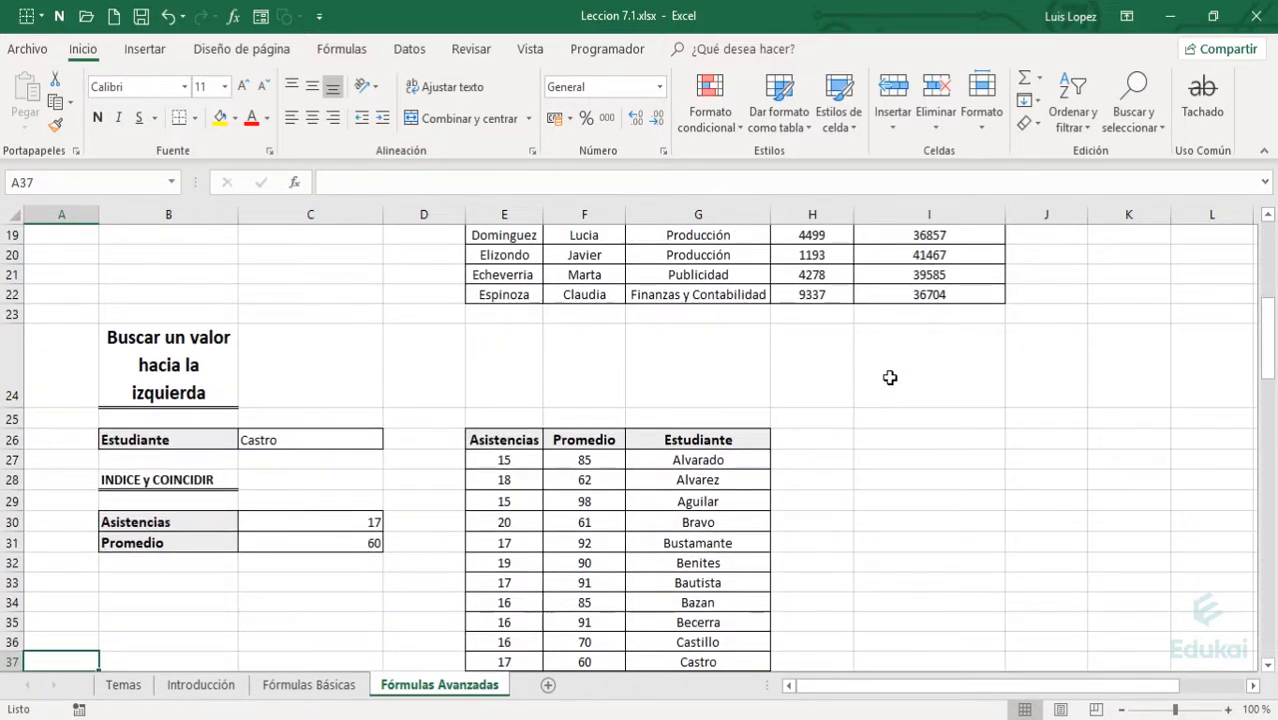
# - Bring the whole Asistencias, Promedio and Estudiante table into view and go to its Asistencias header in E26
pyautogui.press('Down')
pyautogui.press('Down')
pyautogui.press('Down')
pyautogui.press('Down')
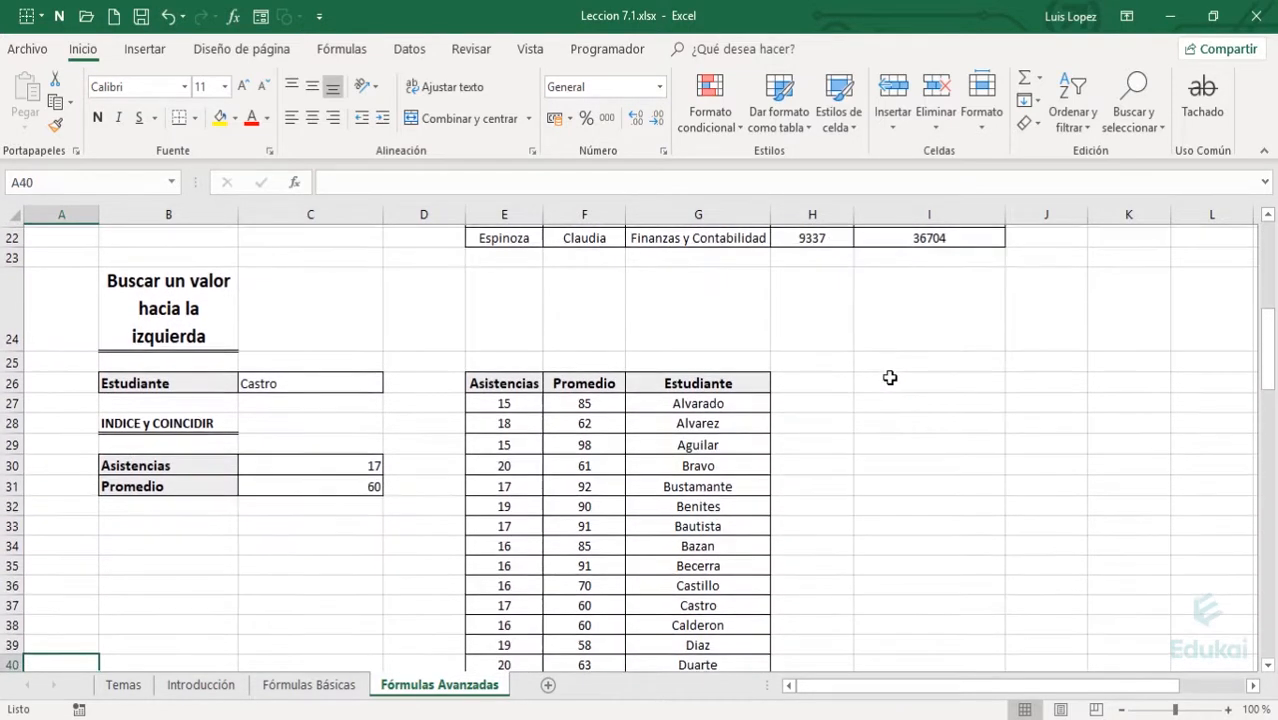
pyautogui.press('Up')
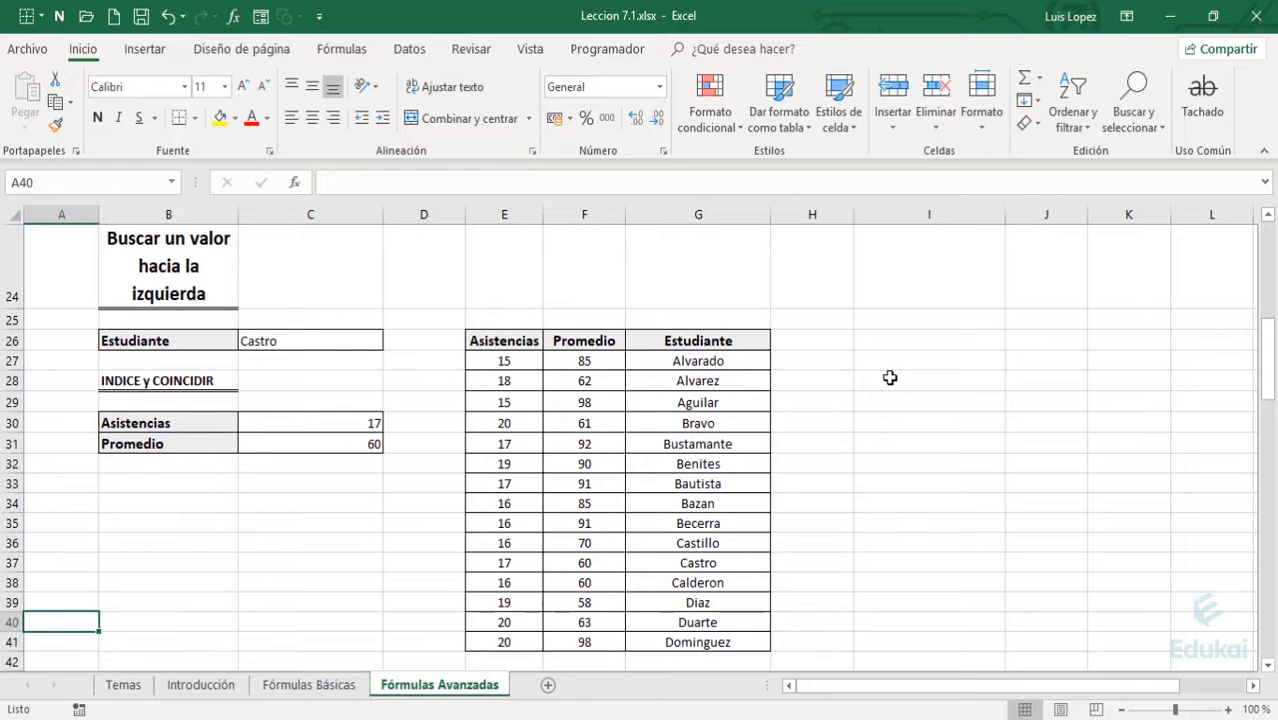
pyautogui.press('Up')
pyautogui.press('Right')
pyautogui.press('Right')
pyautogui.press('Right')
pyautogui.press('Up')
pyautogui.press('Up')
pyautogui.press('Right')
pyautogui.press('Up')
pyautogui.press('Up')
pyautogui.press('Up')
pyautogui.press('Up')
pyautogui.press('Up')
pyautogui.press('Up')
pyautogui.press('Up')
pyautogui.press('Up')
pyautogui.press('Up')
pyautogui.press('Up')
pyautogui.press('Up')
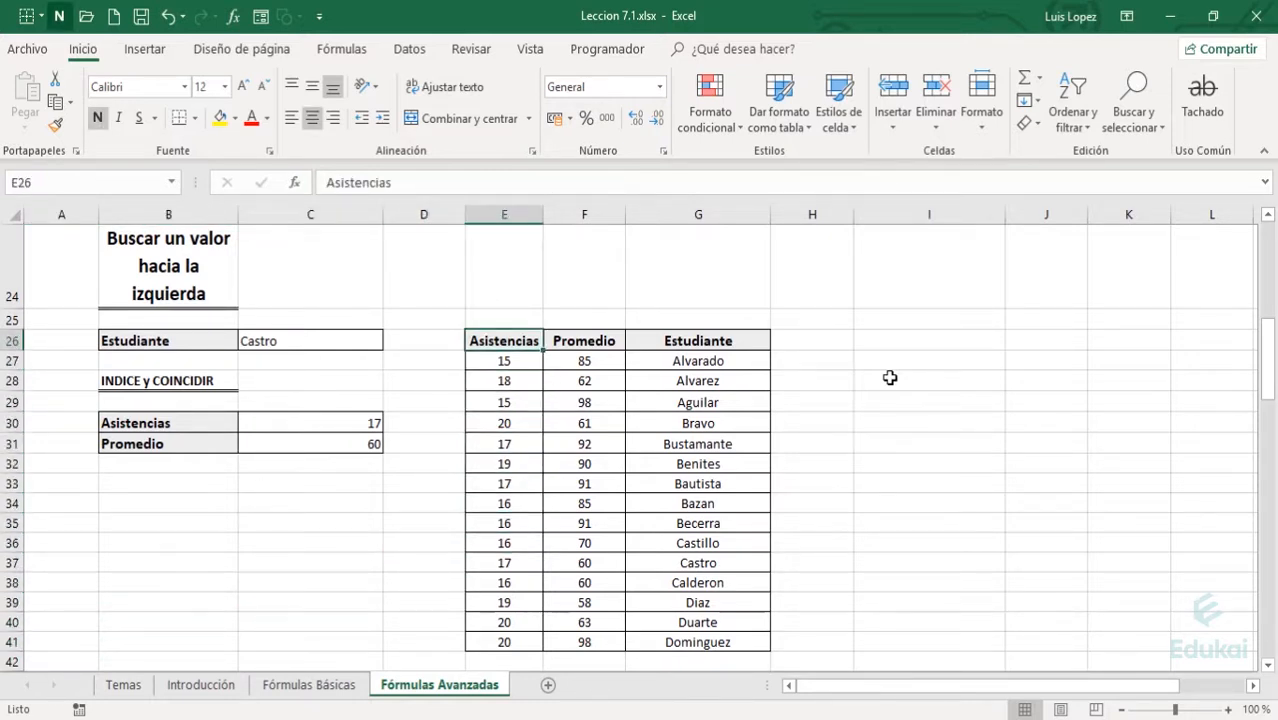
# - Compare the positions of the Asistencias and Promedio headers with the Estudiante header in row 26
pyautogui.press('Right')
pyautogui.press('Right')
pyautogui.press('Left')
pyautogui.press('Left')
pyautogui.press('Right')
pyautogui.press('Right')
# - Select the student names G27:G41 in the Estudiante column
pyautogui.press('Down')
pyautogui.hotkey('shift', 'Down')
pyautogui.hotkey('shift', 'Down')
pyautogui.hotkey('shift', 'Down')
pyautogui.hotkey('shift', 'Down')
pyautogui.hotkey('shift', 'Down')
pyautogui.hotkey('shift', 'Down')
pyautogui.hotkey('shift', 'Down')
pyautogui.hotkey('shift', 'Down')
pyautogui.hotkey('shift', 'Down')
pyautogui.hotkey('shift', 'Down')
pyautogui.hotkey('shift', 'Down')
pyautogui.hotkey('shift', 'Down')
pyautogui.hotkey('shift', 'Down')
pyautogui.hotkey('shift', 'Down')
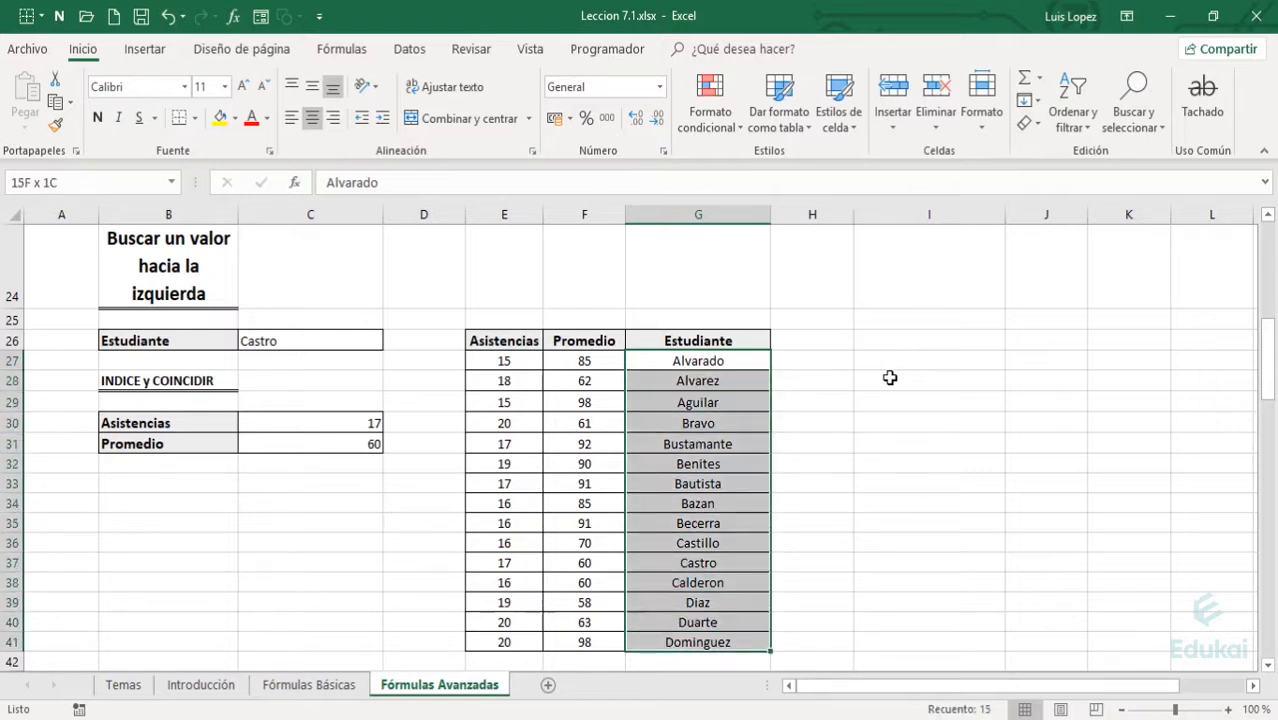
# - Select the first record of the table, E27:G27, across its three columns
pyautogui.press('Left')
pyautogui.press('Left')
pyautogui.press('Left')
pyautogui.press('Right')
pyautogui.hotkey('shift', 'Right')
pyautogui.hotkey('shift', 'Right')
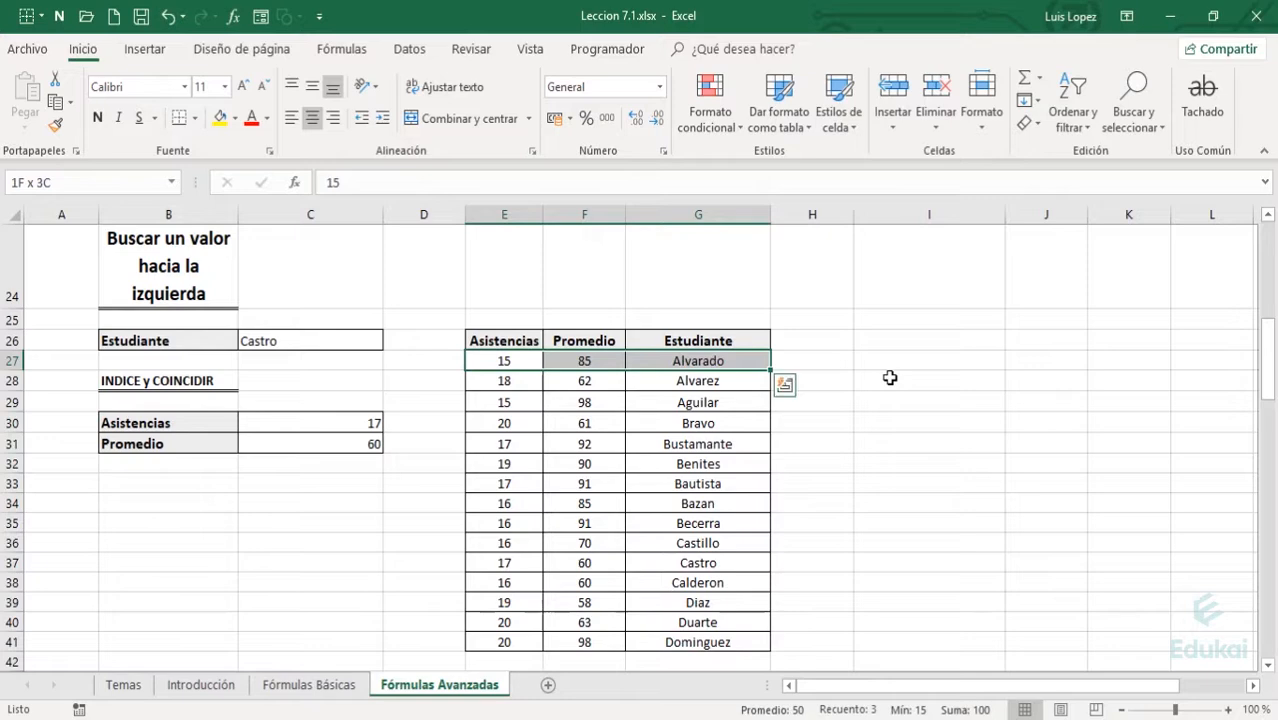
# - Select the Asistencias values E27:E41, the first column of the table
pyautogui.hotkey('ctrl', 'q')
pyautogui.press('Escape')
pyautogui.hotkey('ctrl', 'shift', 'Down')
pyautogui.press('Left')
pyautogui.press('Right')
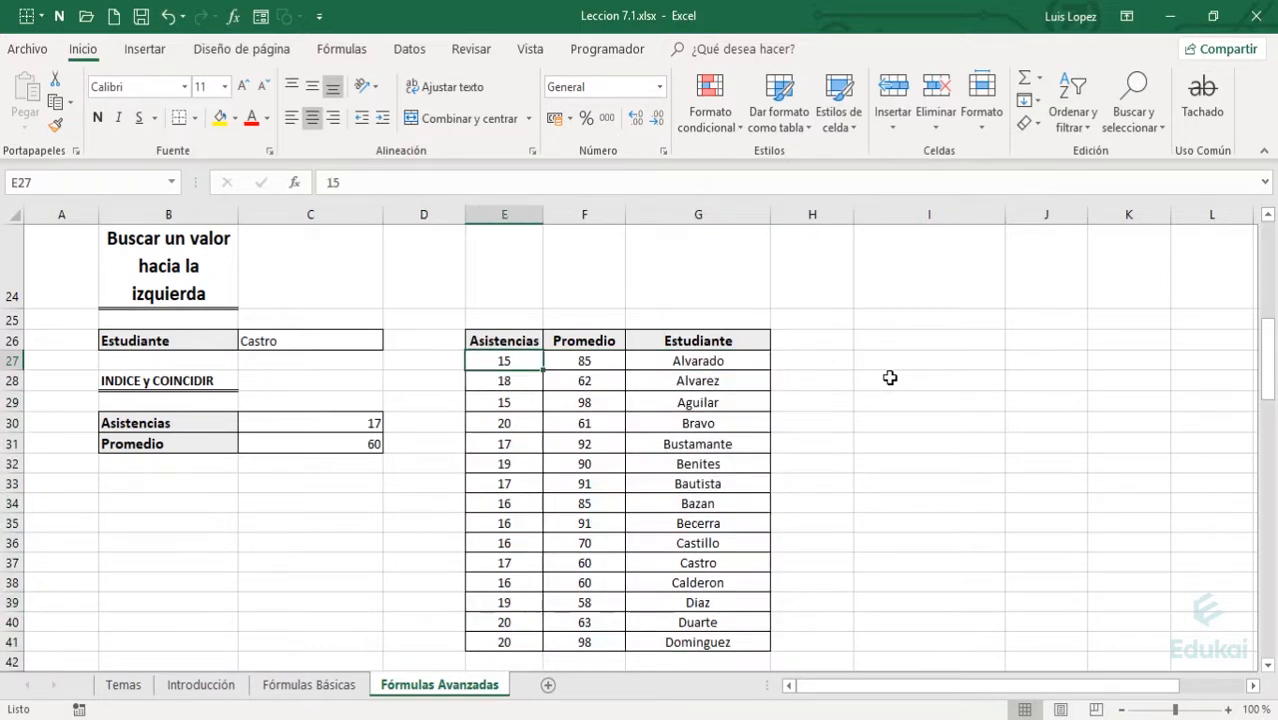
pyautogui.hotkey('ctrl', 'shift', 'Down')
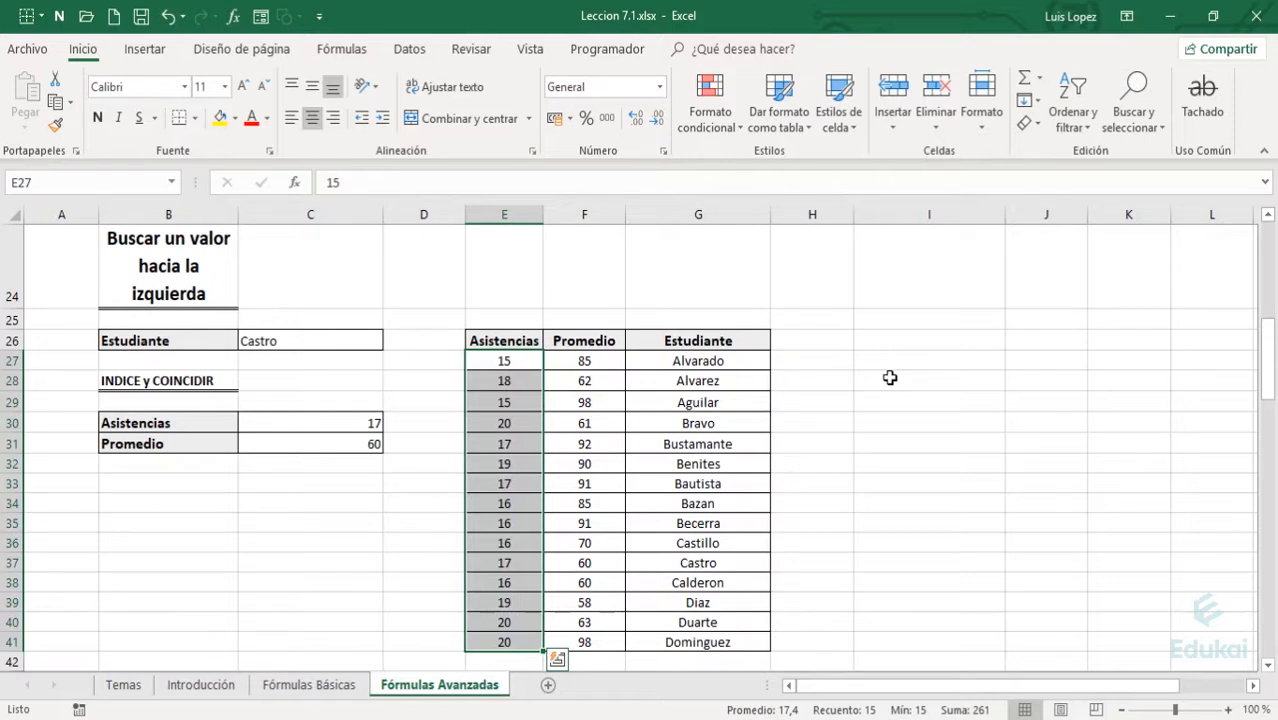
# - Go through the table headers leftward from Estudiante in G26 past Promedio and Asistencias to show the lookup direction
pyautogui.press('Right')
pyautogui.press('Right')
pyautogui.press('Right')
pyautogui.press('Left')
pyautogui.press('Up')
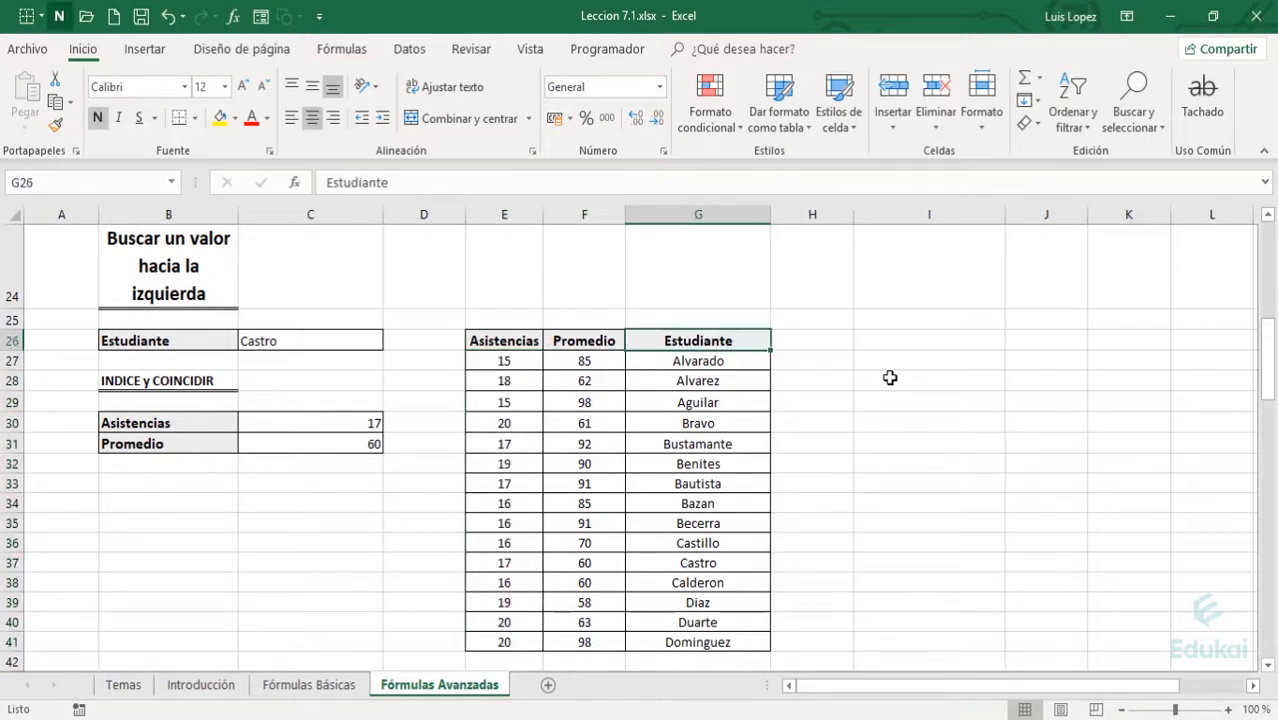
pyautogui.press('Left')
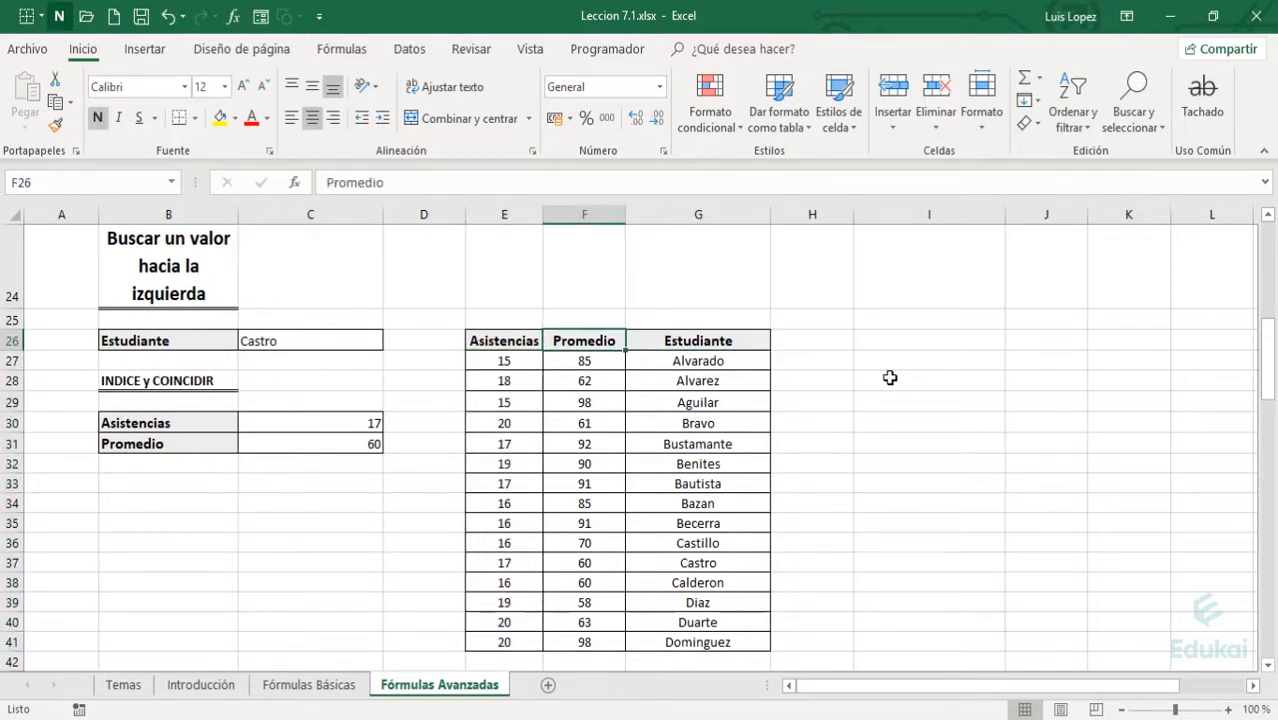
pyautogui.press('Left')
pyautogui.press('Left')
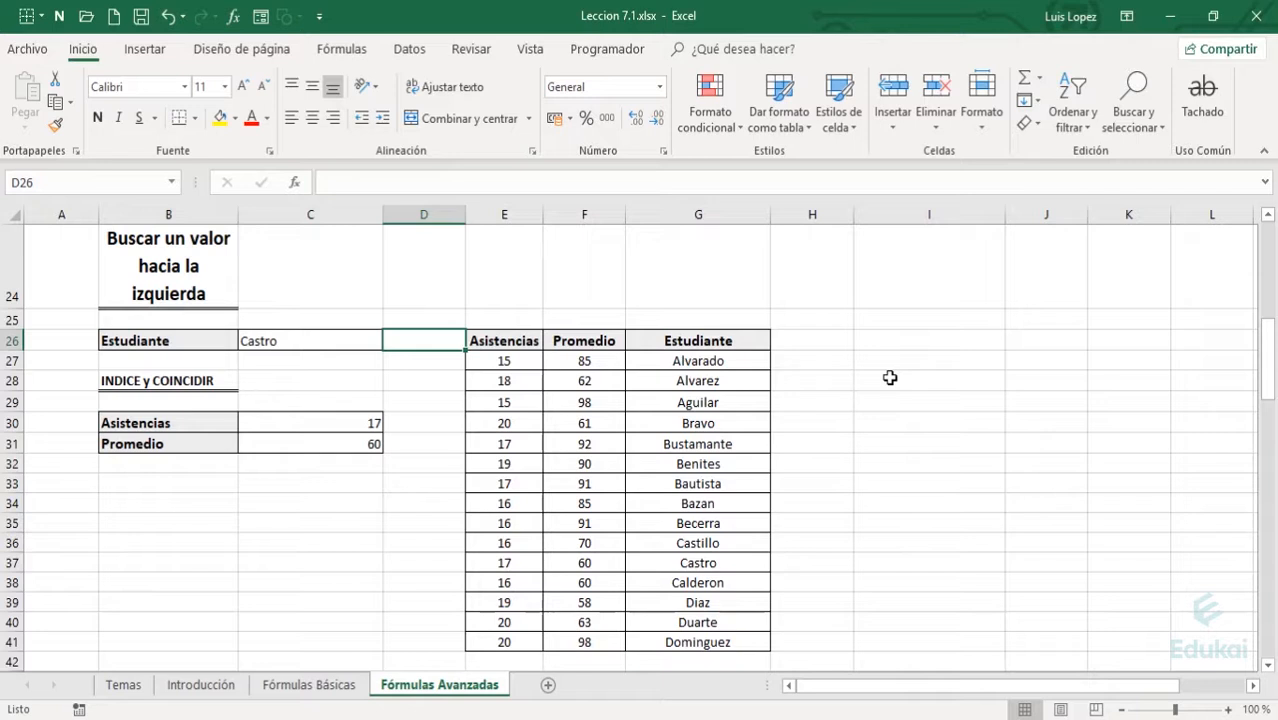
# - Select the Estudiante lookup value in C26
pyautogui.press('Right')
pyautogui.press('Left')
pyautogui.press('Left')
pyautogui.press('Left')
pyautogui.press('Right')
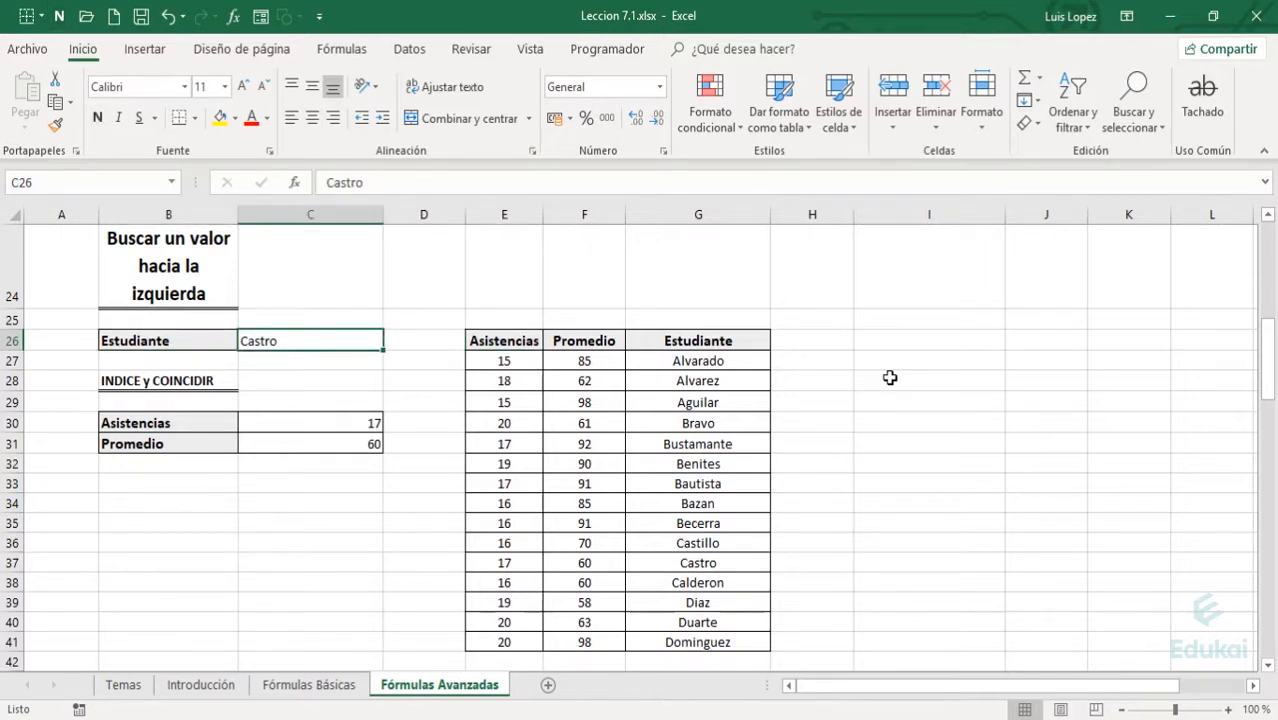
# - Review the INDICE y COINCIDIR heading in B28 and the Asistencias formula in C30
pyautogui.press('Down')
pyautogui.press('Down')
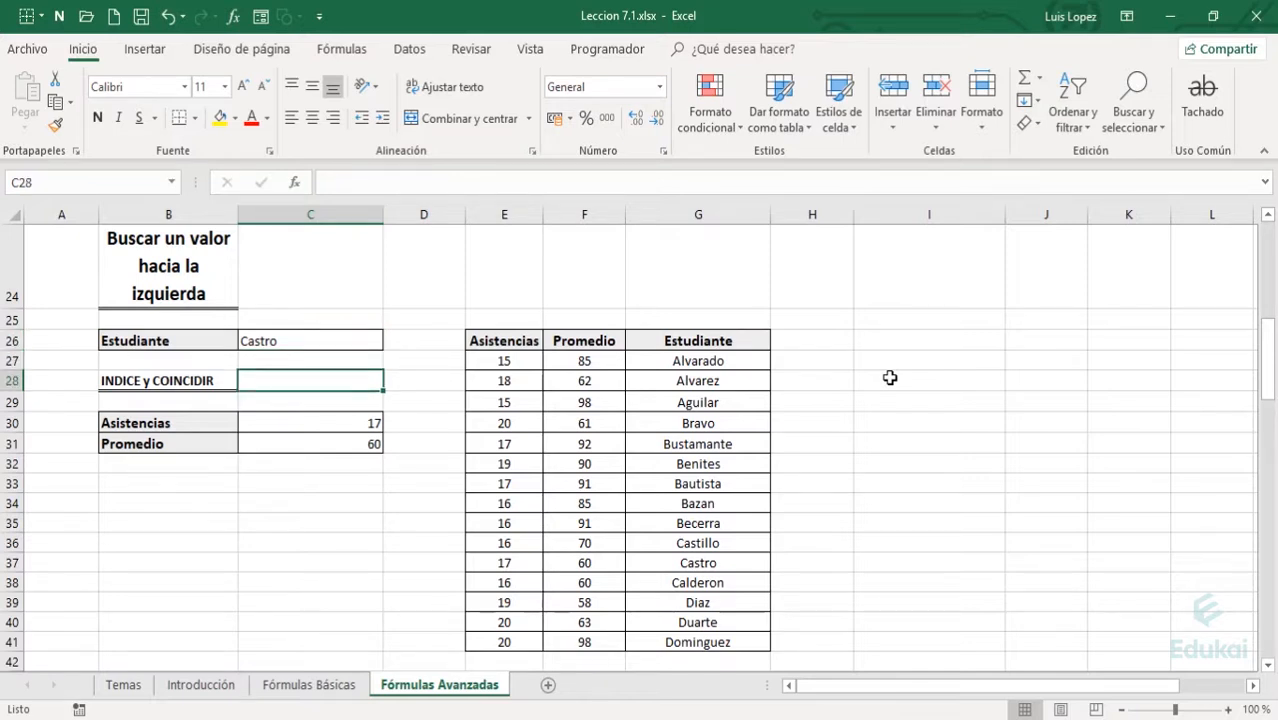
pyautogui.press('Left')
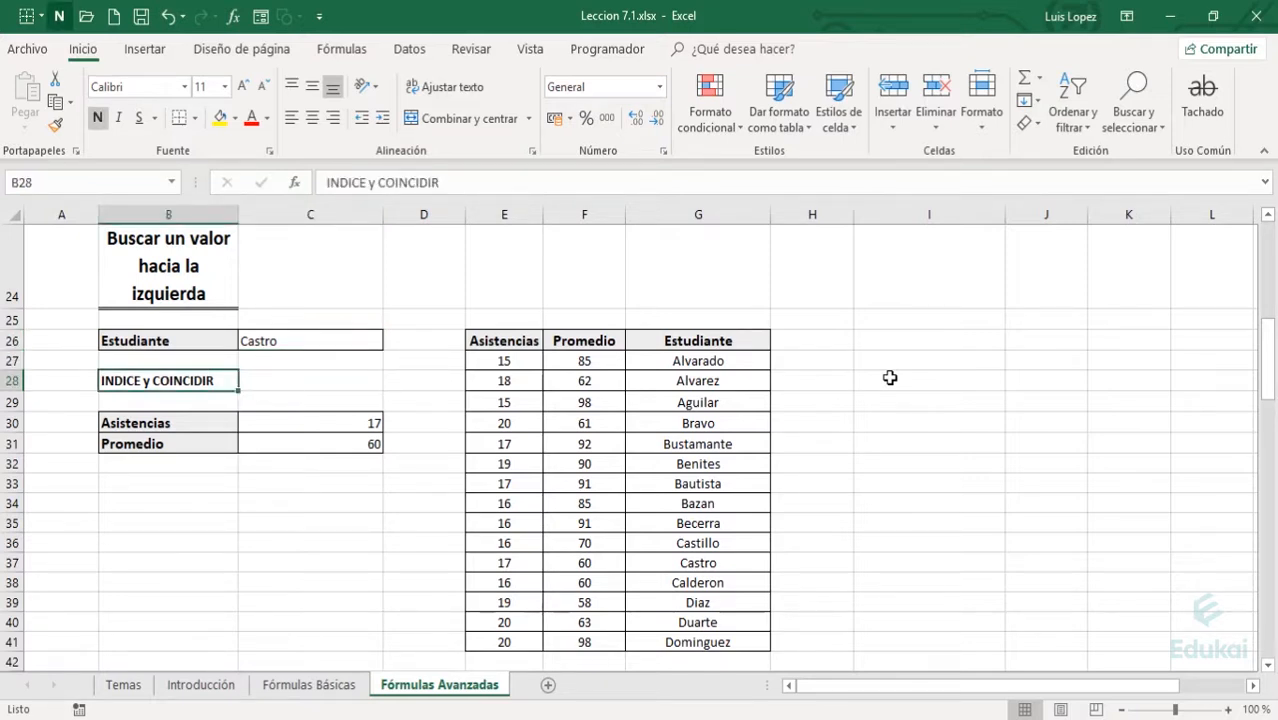
pyautogui.press('Right')
pyautogui.press('Down')
pyautogui.press('Down')
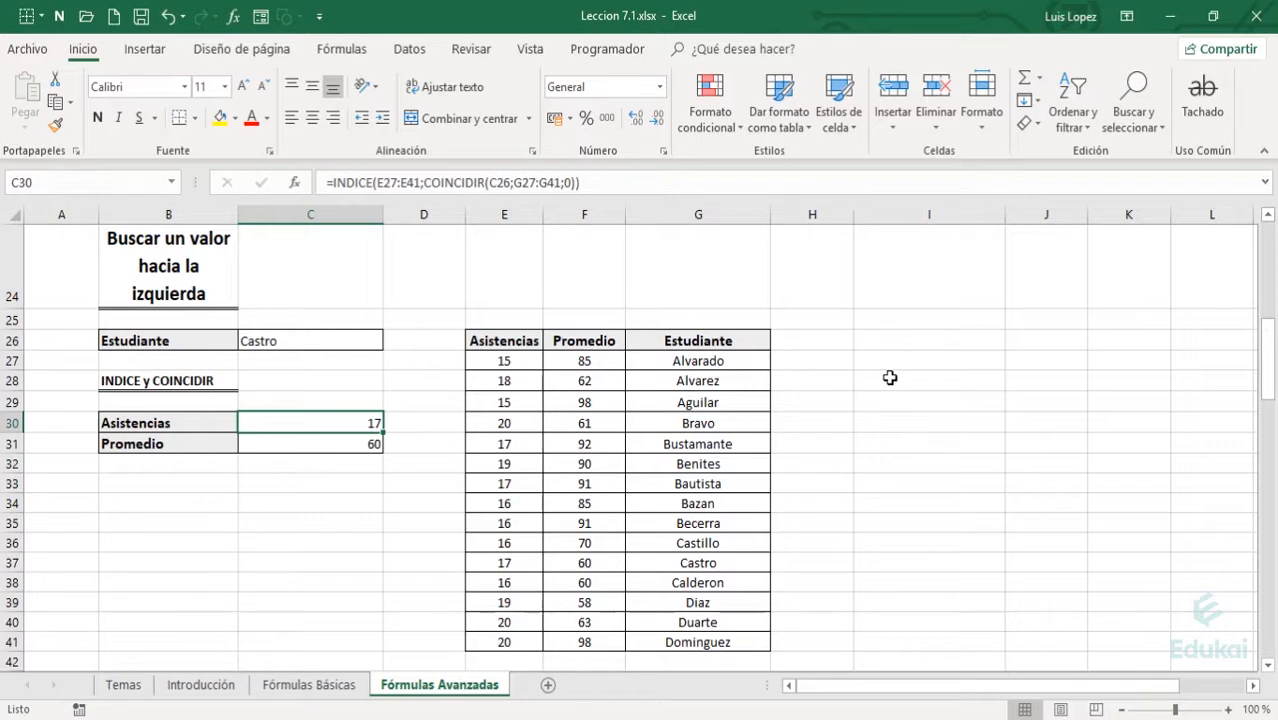
# - Starting from the lookup value in C26, locate the same student in the Estudiante column at G37
pyautogui.press('Up')
pyautogui.press('Up')
pyautogui.press('Up')
pyautogui.press('Up')
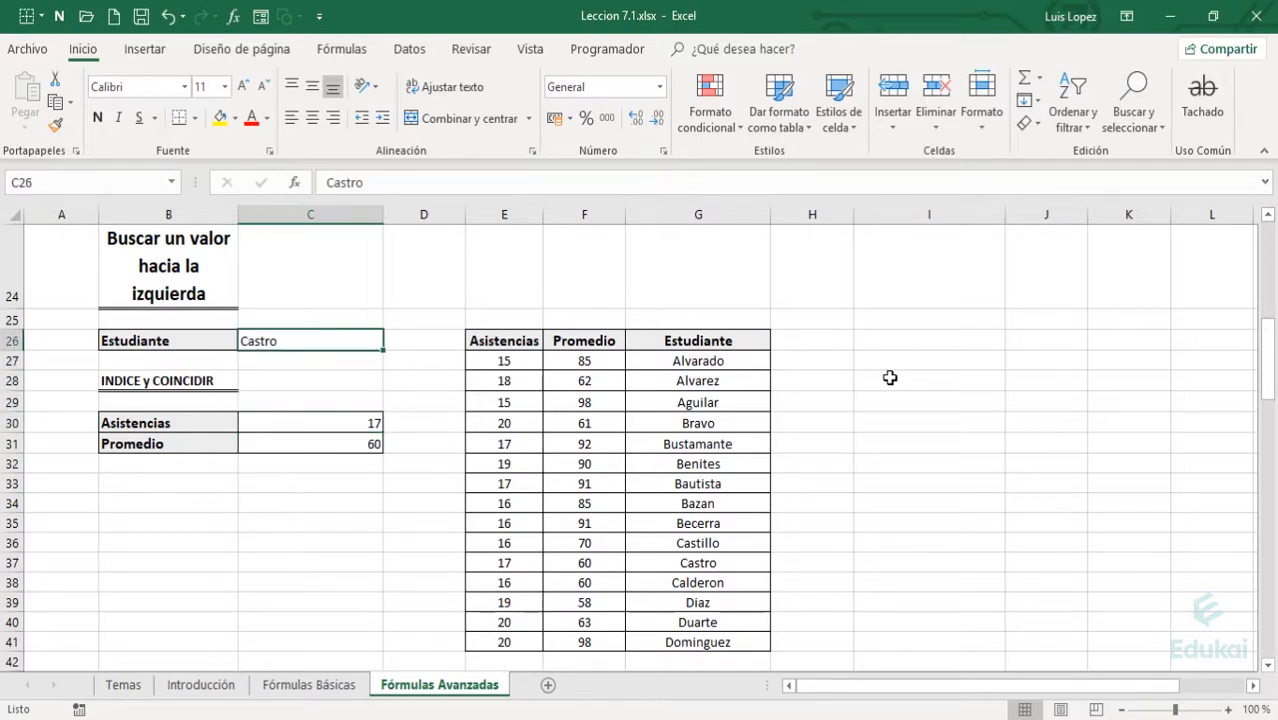
pyautogui.press('Right')
pyautogui.press('Right')
pyautogui.press('Right')
pyautogui.press('Right')
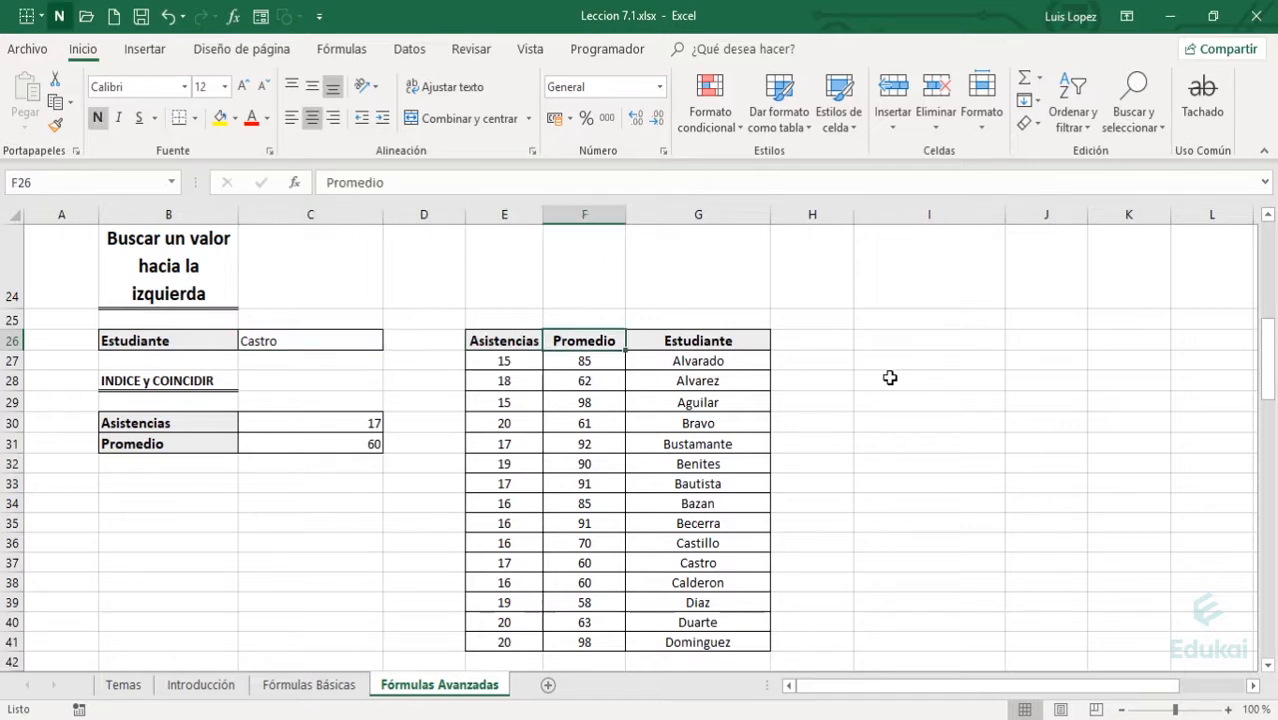
pyautogui.press('Down')
pyautogui.press('Down')
pyautogui.press('Down')
pyautogui.press('Down')
pyautogui.press('Down')
pyautogui.press('Down')
pyautogui.press('Down')
pyautogui.press('Down')
pyautogui.press('Down')
pyautogui.press('Down')
pyautogui.press('Down')
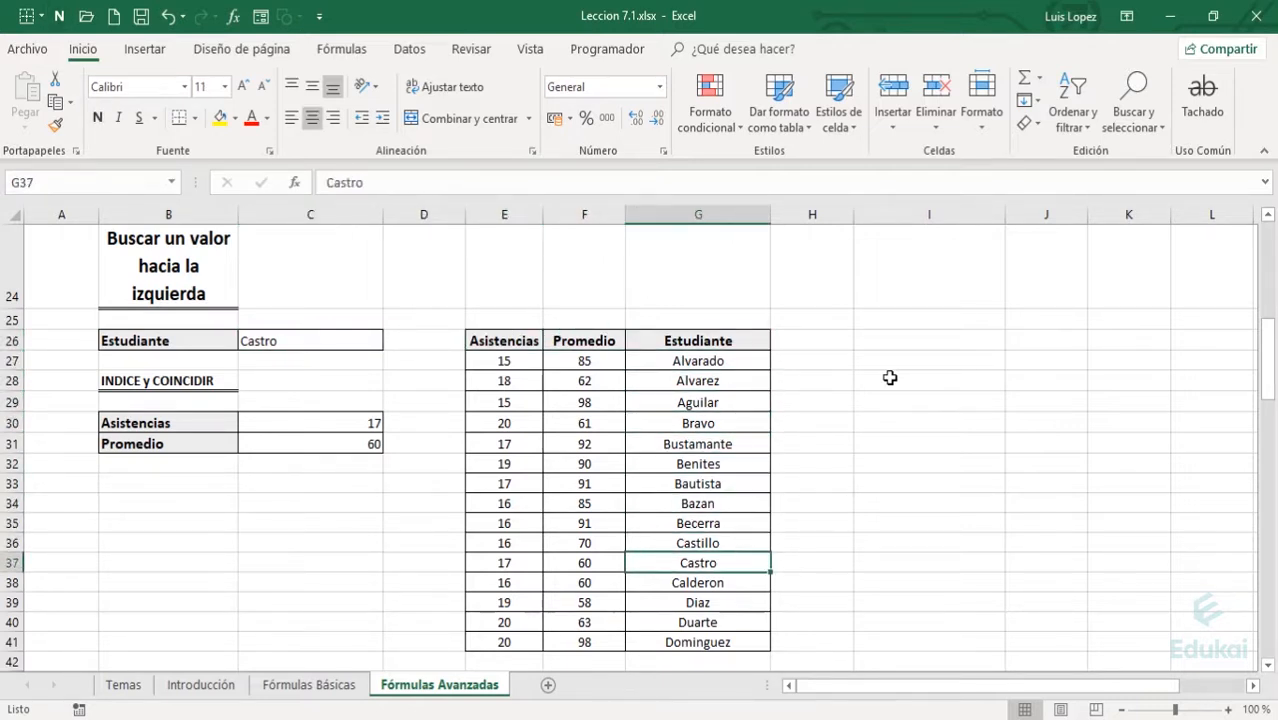
# - Check the Promedio and Asistencias values of row 37, and return to the Asistencias formula in C30
pyautogui.press('Left')
pyautogui.press('Left')
pyautogui.press('Left')
pyautogui.press('Right')
pyautogui.press('Left')
pyautogui.press('Left')
pyautogui.press('Up')
pyautogui.press('Up')
pyautogui.press('Up')
pyautogui.press('Up')
pyautogui.press('Up')
pyautogui.press('Up')
pyautogui.press('Up')
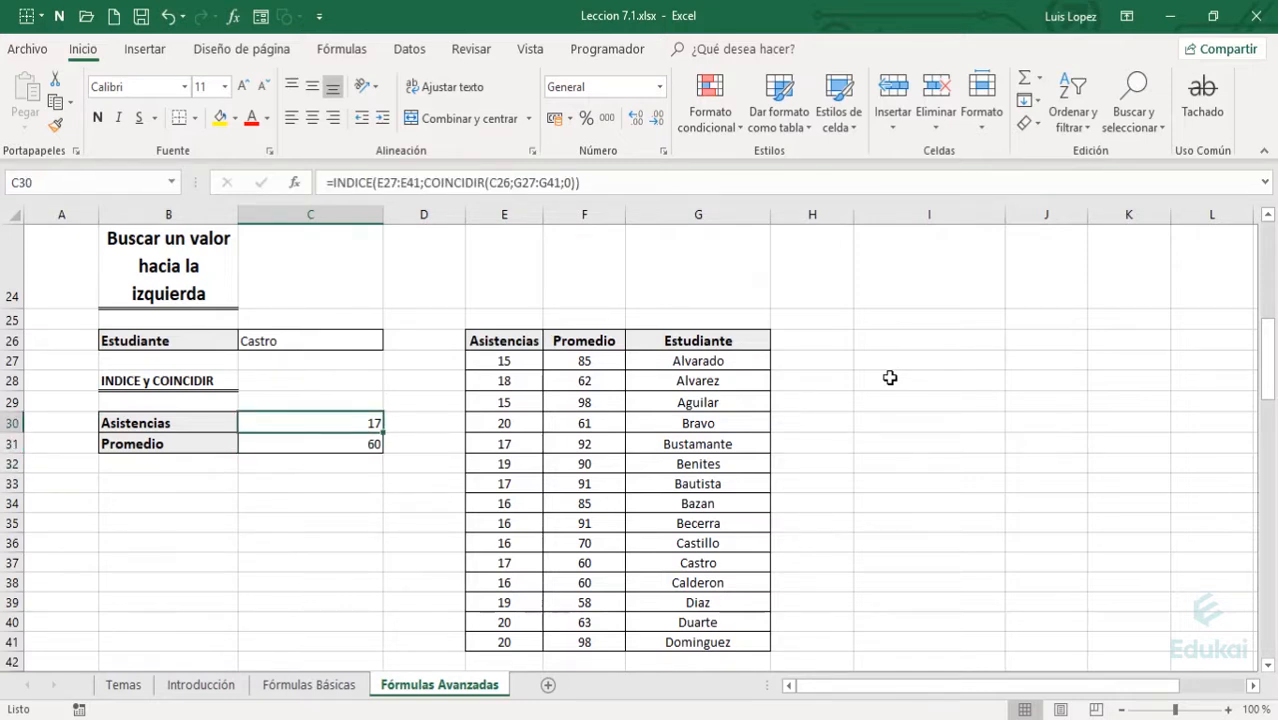
# - Open the INDICE and COINCIDIR formula in C30 and highlight the valor_buscado reference C26 inside COINCIDIR
pyautogui.press('F2')
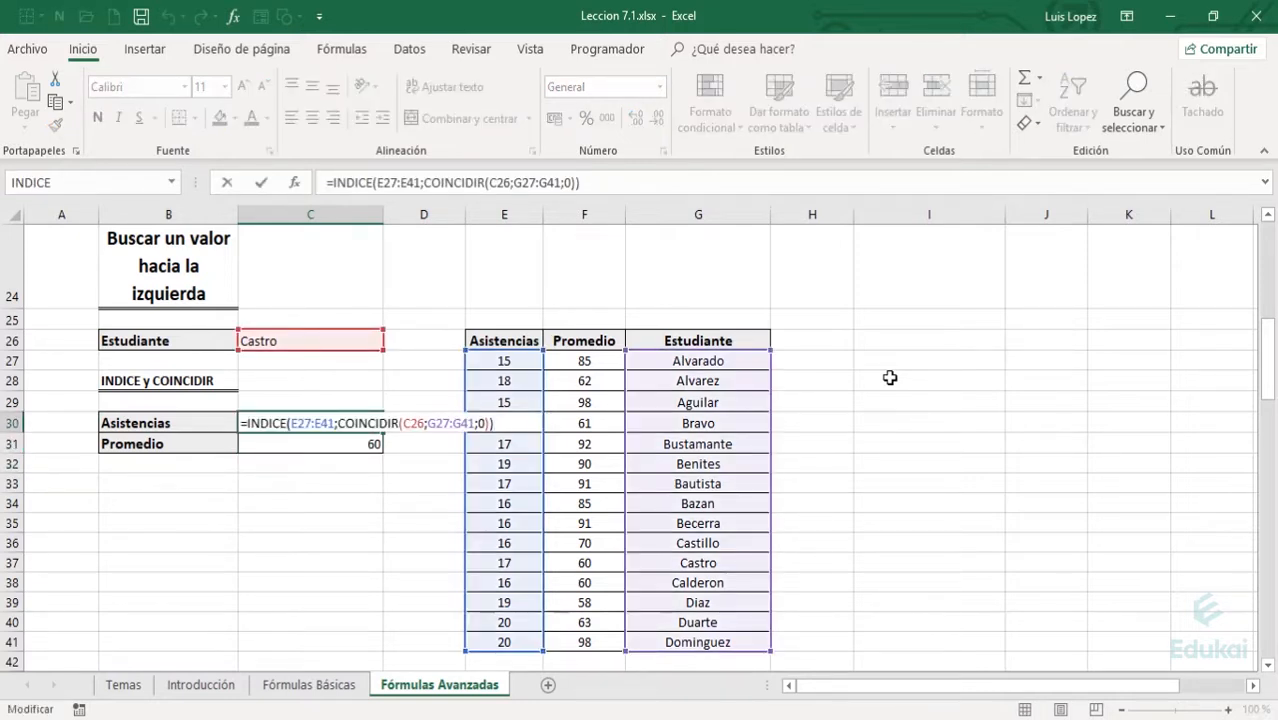
pyautogui.press('Left')
pyautogui.press('Left')
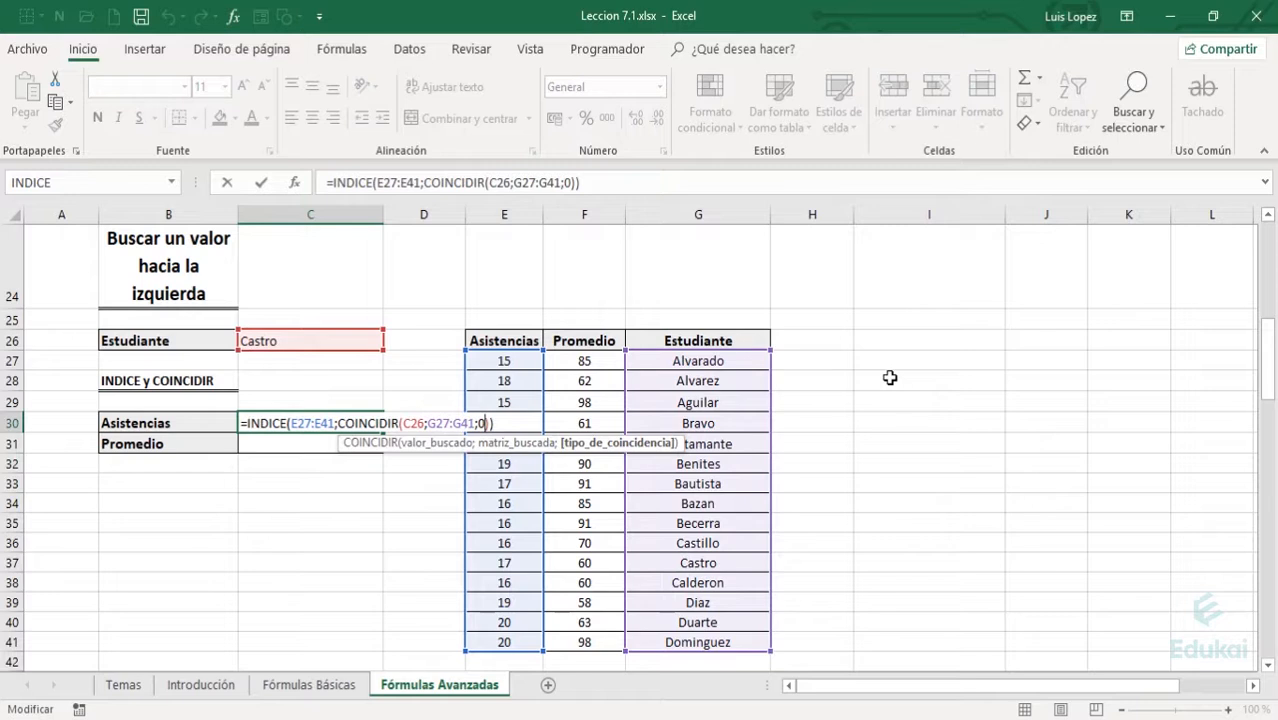
pyautogui.press('Right')
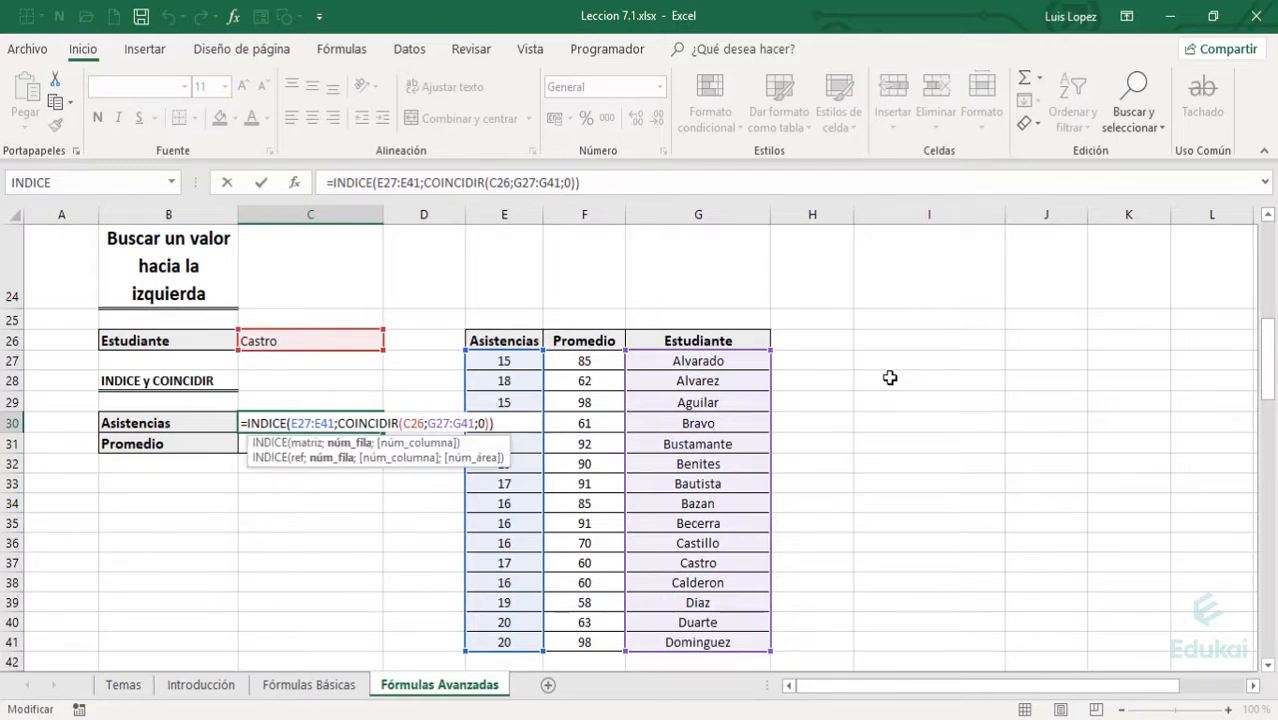
pyautogui.press('Left')
pyautogui.press('Left')
pyautogui.press('Left')
pyautogui.press('Left')
pyautogui.press('Left')
pyautogui.press('Left')
pyautogui.press('Left')
pyautogui.press('Left')
pyautogui.press('Left')
pyautogui.press('Left')
pyautogui.press('Left')
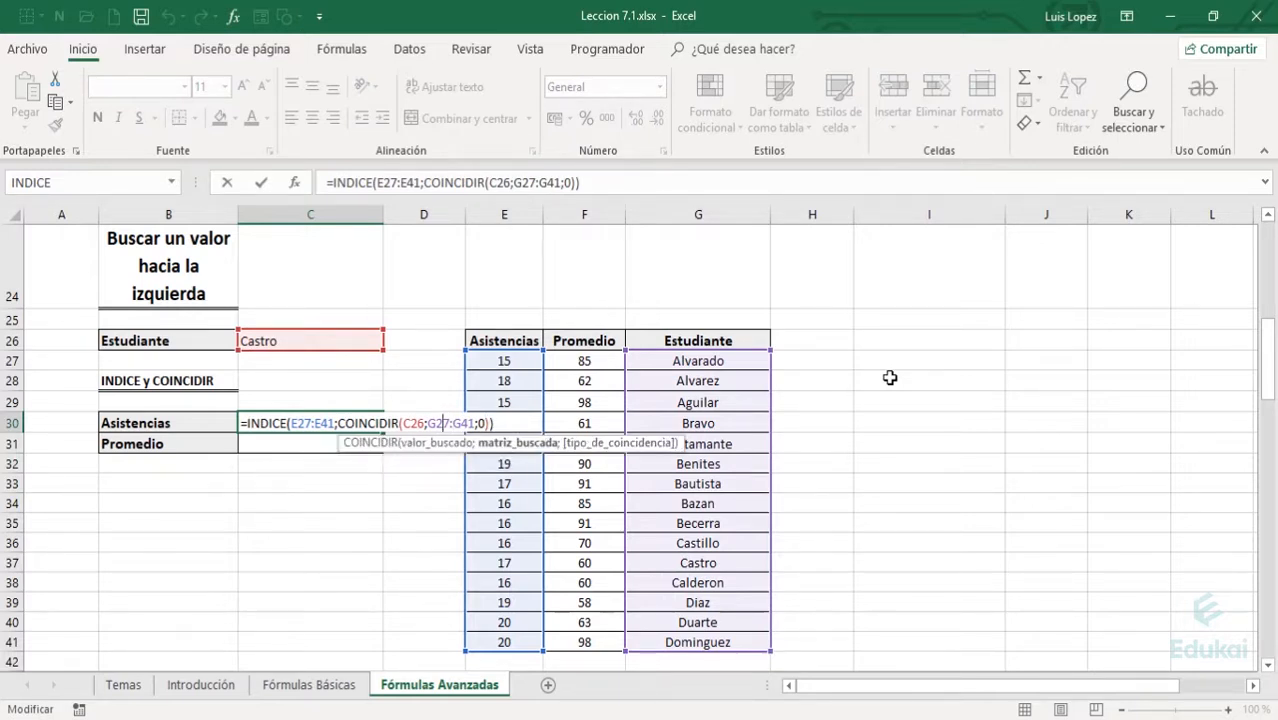
pyautogui.hotkey('shift', 'Left')
pyautogui.hotkey('shift', 'Left')
pyautogui.hotkey('shift', 'Left')
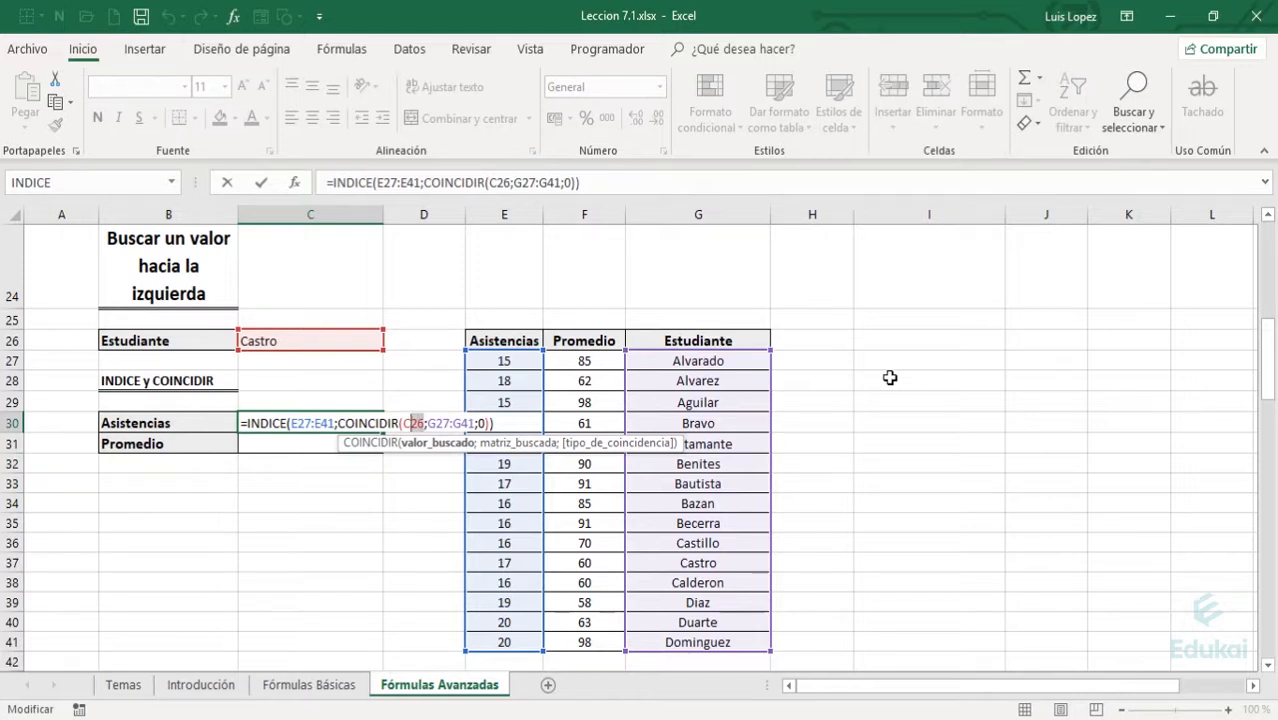
# - Highlight the matriz_buscada argument G27:G41 inside COINCIDIR
pyautogui.press('Right')
pyautogui.press('Right')
pyautogui.hotkey('shift', 'Right')
pyautogui.hotkey('shift', 'Right')
pyautogui.hotkey('shift', 'Right')
pyautogui.hotkey('shift', 'Right')
pyautogui.hotkey('shift', 'Right')
pyautogui.hotkey('shift', 'Right')
pyautogui.hotkey('shift', 'Right')
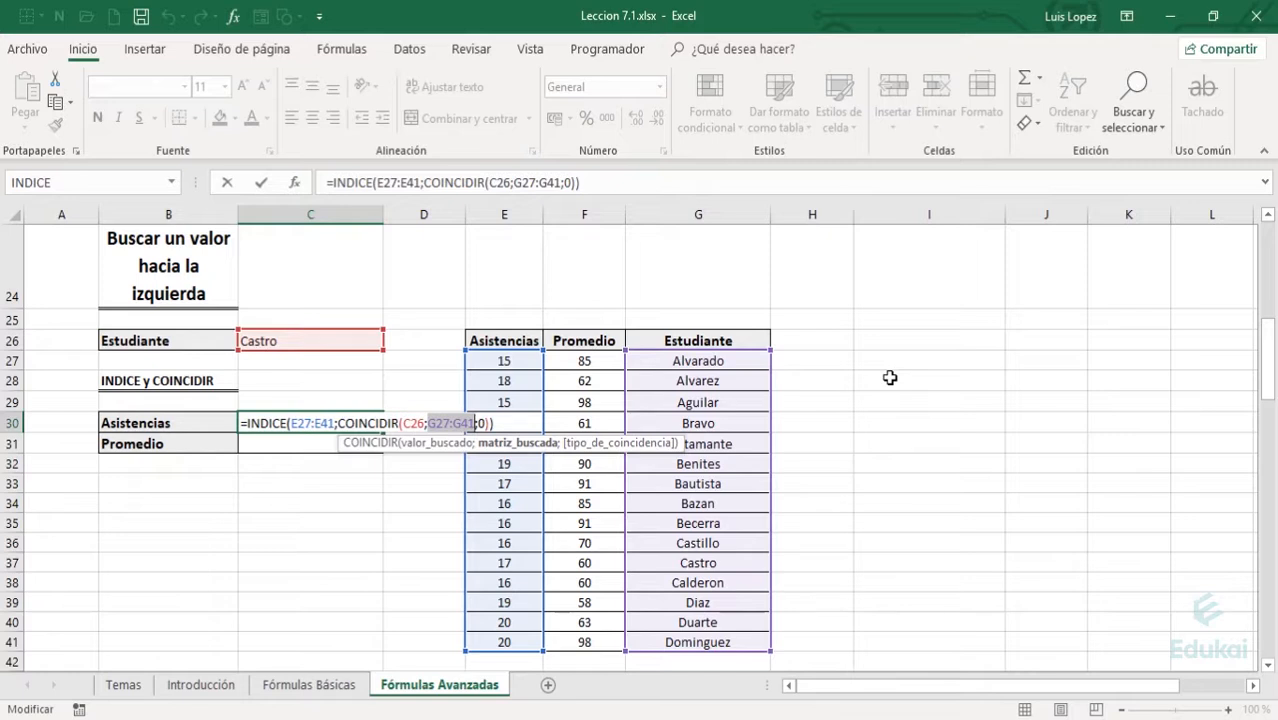
# - Highlight the tipo_de_coincidencia argument 0 inside COINCIDIR
pyautogui.press('Right')
pyautogui.press('Right')
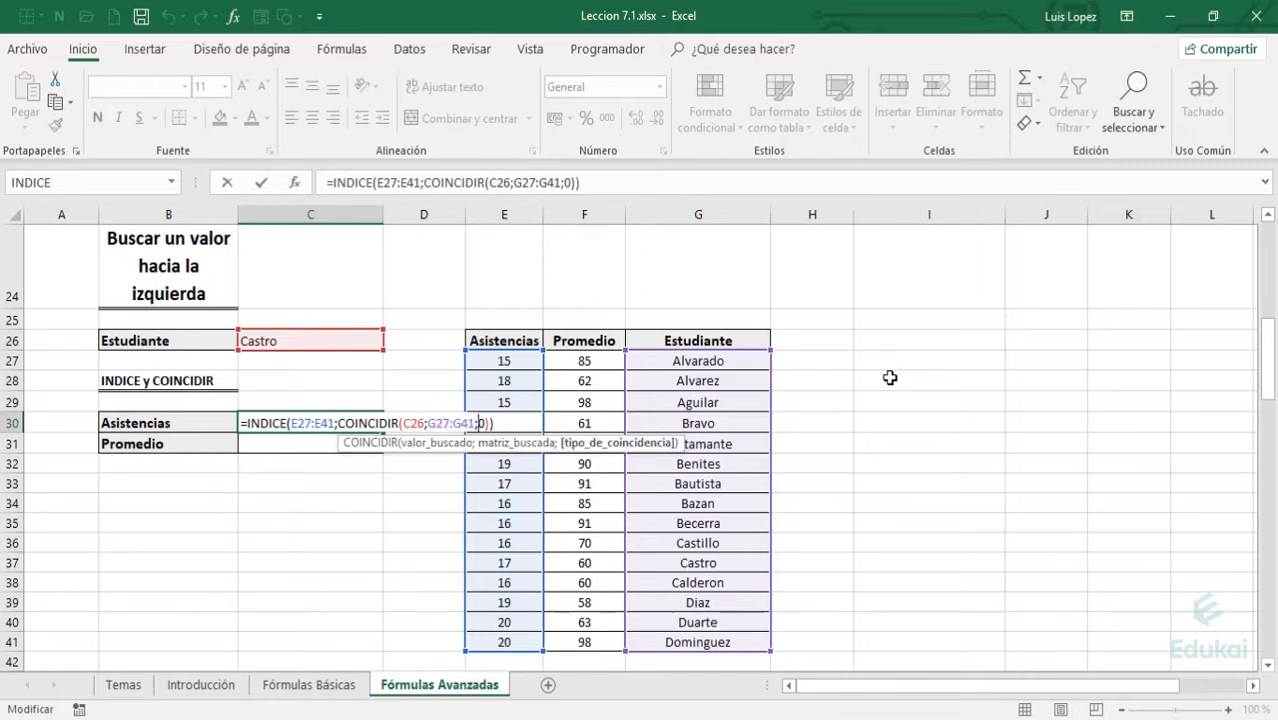
pyautogui.hotkey('shift', 'Right')
# - Highlight the matriz argument E27:E41 of INDICE in the Asistencias formula
pyautogui.press('Left')
pyautogui.press('Left')
pyautogui.press('Left')
pyautogui.press('Left')
pyautogui.press('Left')
pyautogui.press('Left')
pyautogui.press('Left')
pyautogui.press('Left')
pyautogui.press('Left')
pyautogui.press('Left')
pyautogui.press('Left')
pyautogui.press('Left')
pyautogui.press('Left')
pyautogui.press('Left')
pyautogui.press('Left')
pyautogui.press('Left')
pyautogui.press('Left')
pyautogui.press('Left')
pyautogui.press('Left')
pyautogui.press('Left')
pyautogui.press('Left')
pyautogui.press('Left')
pyautogui.press('Left')
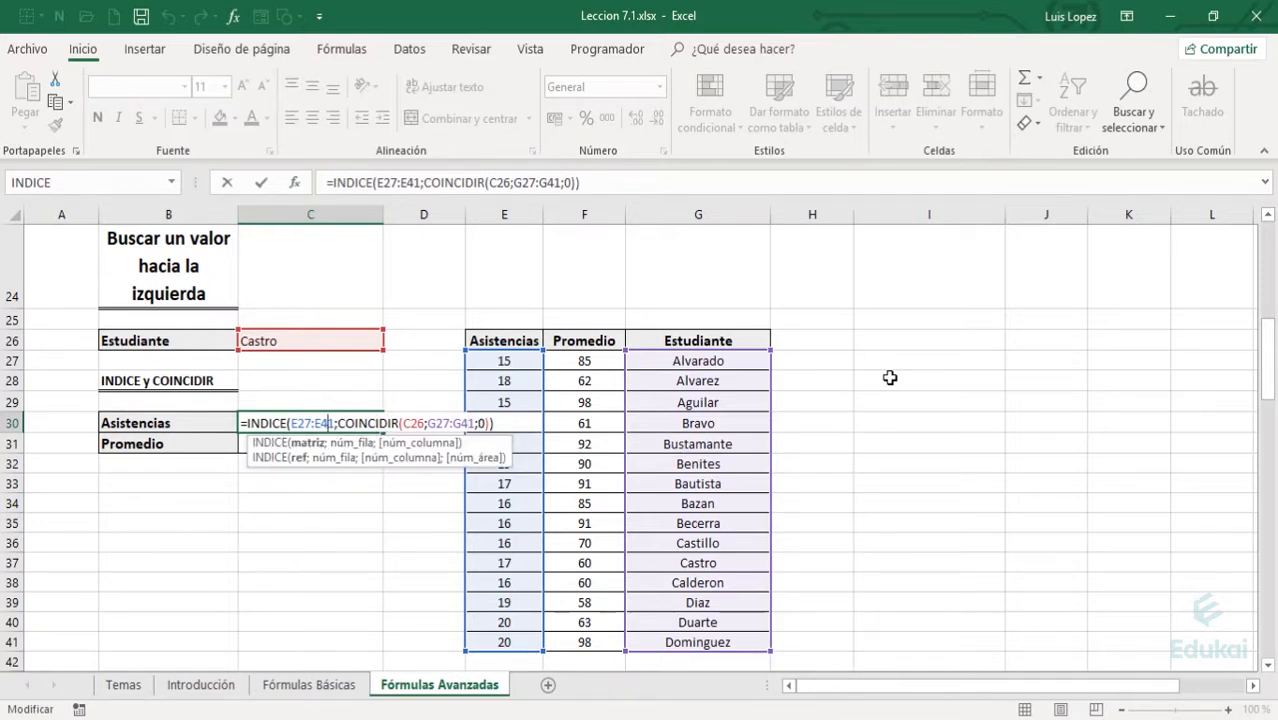
pyautogui.press('Left')
pyautogui.hotkey('shift', 'Left')
pyautogui.hotkey('shift', 'Left')
pyautogui.hotkey('shift', 'Left')
pyautogui.hotkey('shift', 'Left')
pyautogui.hotkey('shift', 'Left')
pyautogui.hotkey('shift', 'Left')
pyautogui.hotkey('shift', 'Left')
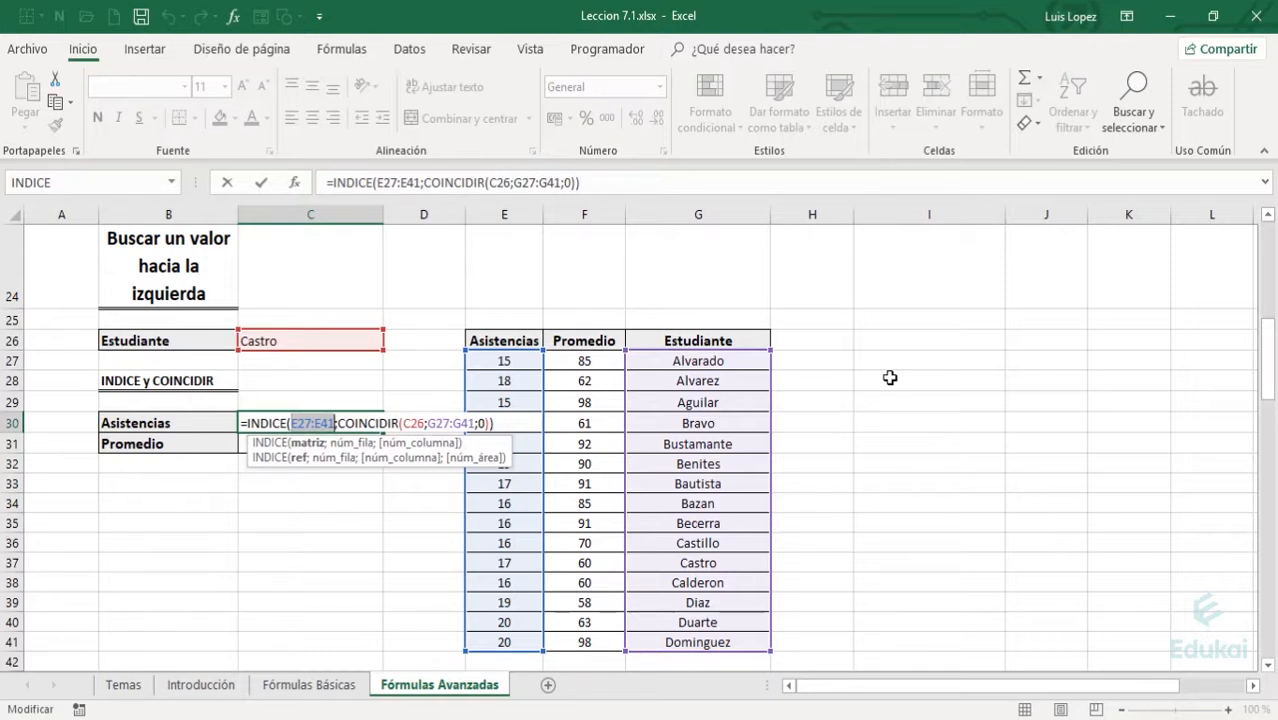
# - Highlight the nested COINCIDIR function that serves as the núm_fila argument of INDICE
pyautogui.press('Right')
pyautogui.press('Right')
pyautogui.hotkey('shift', 'Right')
pyautogui.hotkey('shift', 'Right')
pyautogui.hotkey('shift', 'Right')
pyautogui.hotkey('shift', 'Right')
pyautogui.hotkey('shift', 'Right')
pyautogui.hotkey('shift', 'Right')
pyautogui.hotkey('shift', 'Right')
pyautogui.hotkey('shift', 'Right')
pyautogui.hotkey('shift', 'Right')
pyautogui.hotkey('shift', 'Right')
pyautogui.hotkey('shift', 'Right')
pyautogui.hotkey('shift', 'Right')
pyautogui.hotkey('shift', 'Right')
pyautogui.hotkey('shift', 'Right')
pyautogui.hotkey('shift', 'Right')
pyautogui.hotkey('shift', 'Right')
pyautogui.hotkey('shift', 'Right')
pyautogui.hotkey('shift', 'Right')
pyautogui.hotkey('shift', 'Right')
pyautogui.hotkey('shift', 'Right')
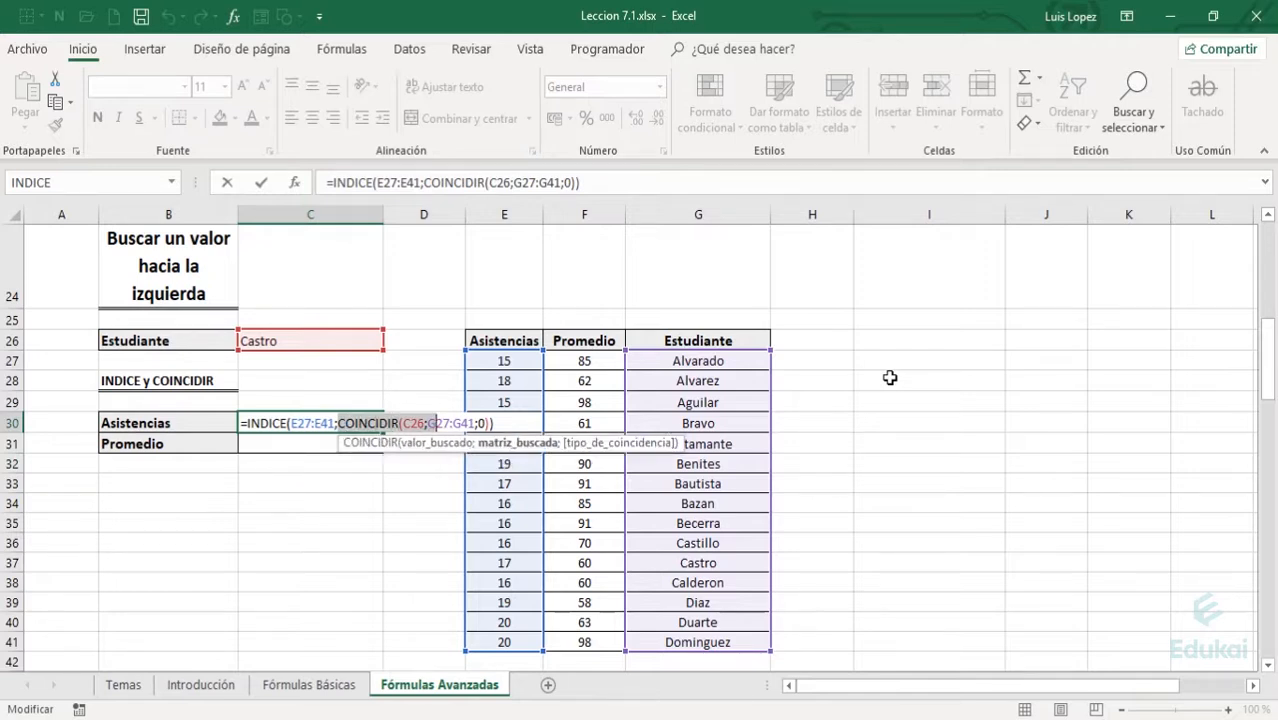
pyautogui.hotkey('shift', 'Right')
pyautogui.hotkey('shift', 'Right')
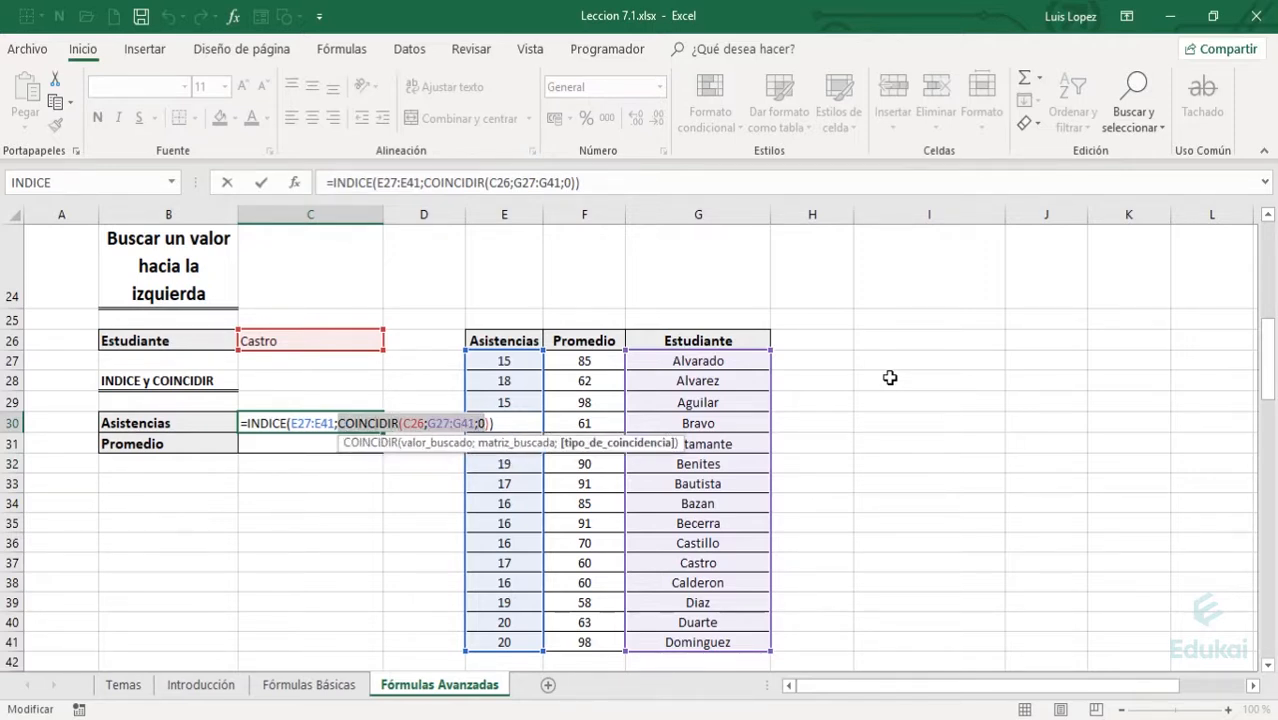
# - Close the C30 formula and trace the Asistencias column from E27 down to the searched student's row
pyautogui.press('Return')
pyautogui.press('Up')
pyautogui.press('Right')
pyautogui.press('Right')
pyautogui.press('Up')
pyautogui.press('Up')
pyautogui.press('Up')
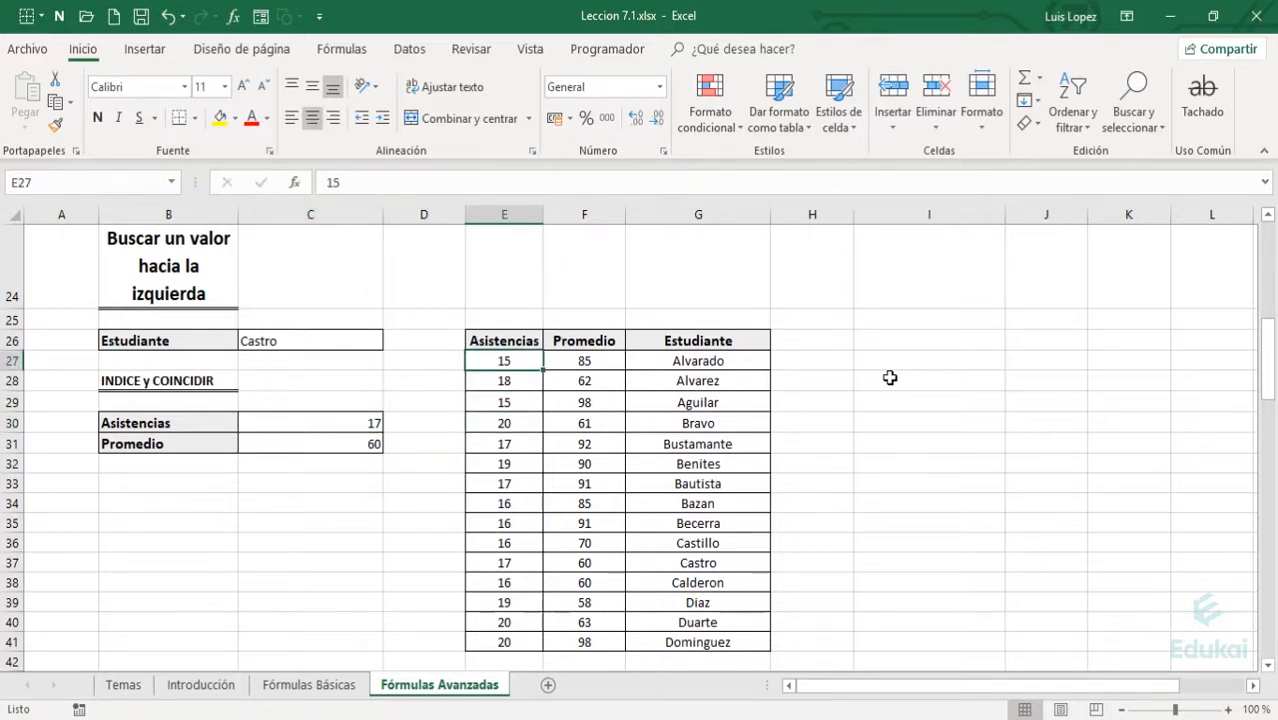
pyautogui.press('Down')
pyautogui.press('Down')
pyautogui.press('Down')
pyautogui.press('Down')
pyautogui.press('Down')
pyautogui.press('Down')
pyautogui.press('Down')
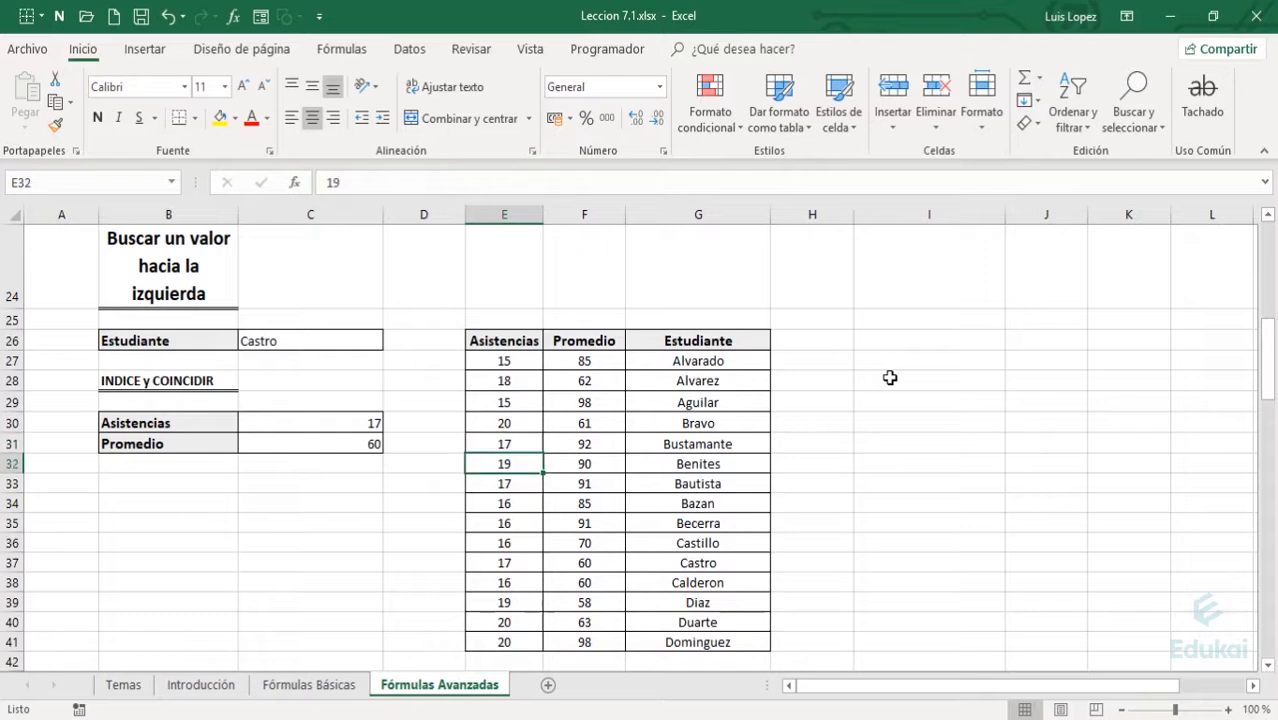
pyautogui.press('Down')
pyautogui.press('Down')
pyautogui.press('Down')
# - Check the searched student's row across Promedio and Estudiante, and go to the Promedio formula in C31
pyautogui.press('Right')
pyautogui.press('Right')
pyautogui.press('Right')
pyautogui.press('Left')
pyautogui.press('Left')
pyautogui.press('Left')
pyautogui.press('Left')
pyautogui.press('Left')
pyautogui.press('Up')
pyautogui.press('Up')
pyautogui.press('Up')
pyautogui.press('Up')
pyautogui.press('Up')
pyautogui.press('Up')
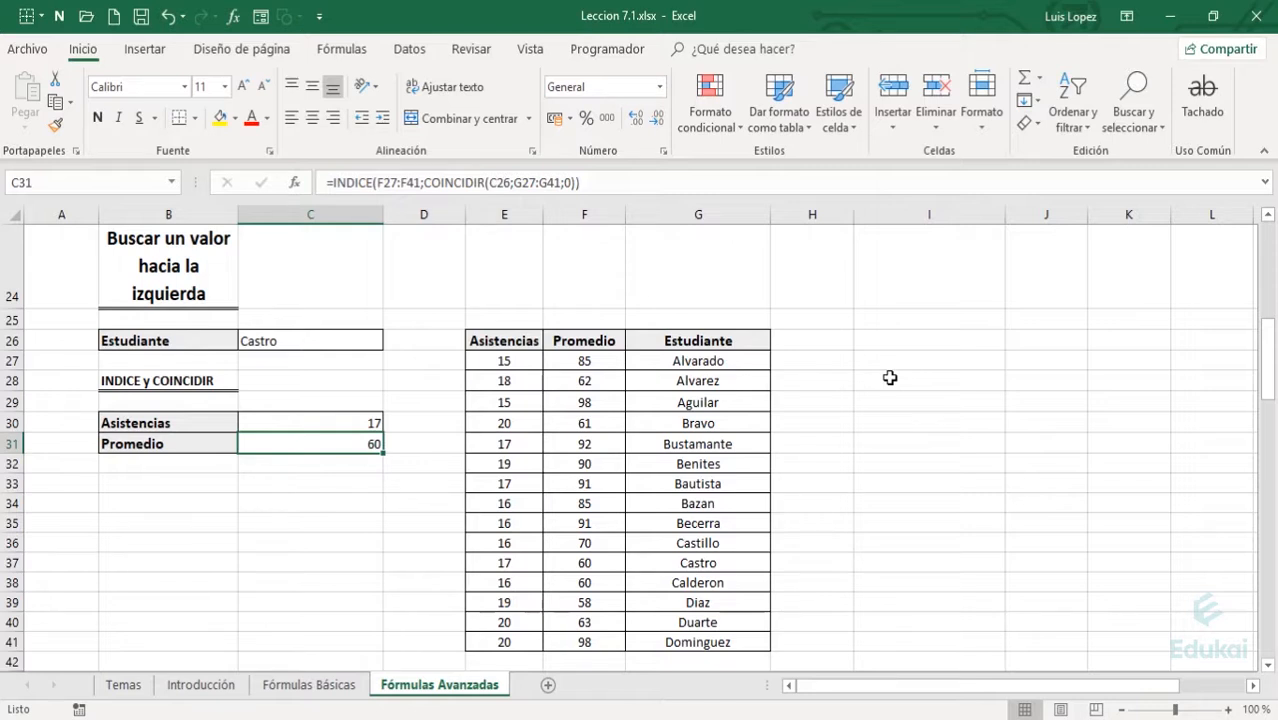
# - Open the INDICE and COINCIDIR formula in C31 and highlight the valor_buscado reference C26
pyautogui.press('F2')
pyautogui.press('Left')
pyautogui.press('Left')
pyautogui.press('Left')
pyautogui.press('Left')
pyautogui.press('Left')
pyautogui.press('Left')
pyautogui.press('Left')
pyautogui.press('Left')
pyautogui.press('Left')
pyautogui.press('Left')
pyautogui.press('Left')
pyautogui.press('Left')
pyautogui.press('Left')
pyautogui.press('Left')
pyautogui.press('Left')
pyautogui.press('Right')
pyautogui.press('Left')
pyautogui.hotkey('shift', 'Right')
pyautogui.hotkey('shift', 'Right')
pyautogui.hotkey('shift', 'Right')
# - Highlight the matriz_buscada argument G27:G41 and the tipo_de_coincidencia argument 0 in the Promedio formula
pyautogui.press('Right')
pyautogui.press('Right')
pyautogui.hotkey('shift', 'Right')
pyautogui.hotkey('shift', 'Right')
pyautogui.hotkey('shift', 'Right')
pyautogui.hotkey('shift', 'Right')
pyautogui.hotkey('shift', 'Right')
pyautogui.hotkey('shift', 'Right')
pyautogui.press('Right')
pyautogui.press('Right')
pyautogui.hotkey('shift', 'Right')
# - Highlight the matriz argument F27:F41 of INDICE in the Promedio formula, and close the formula unchanged
pyautogui.press('Left')
pyautogui.press('Left')
pyautogui.press('Left')
pyautogui.press('Left')
pyautogui.press('Left')
pyautogui.press('Left')
pyautogui.press('Left')
pyautogui.press('Left')
pyautogui.press('Left')
pyautogui.press('Left')
pyautogui.press('Left')
pyautogui.press('Left')
pyautogui.press('Left')
pyautogui.press('Left')
pyautogui.press('Left')
pyautogui.press('Left')
pyautogui.press('Left')
pyautogui.press('Left')
pyautogui.press('Left')
pyautogui.press('Left')
pyautogui.press('Right')
pyautogui.hotkey('shift', 'Left')
pyautogui.hotkey('shift', 'Left')
pyautogui.hotkey('shift', 'Left')
pyautogui.hotkey('shift', 'Left')
pyautogui.hotkey('shift', 'Left')
pyautogui.hotkey('shift', 'Left')
pyautogui.hotkey('shift', 'Left')
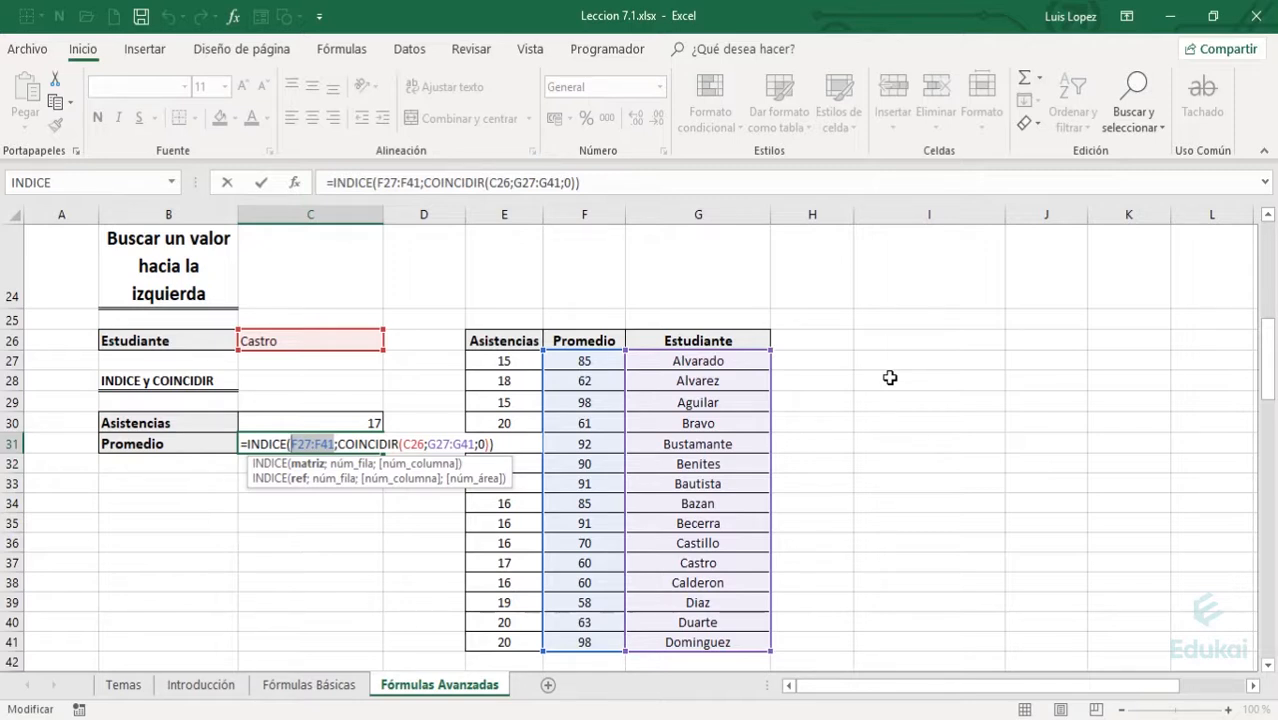
pyautogui.press('Return')
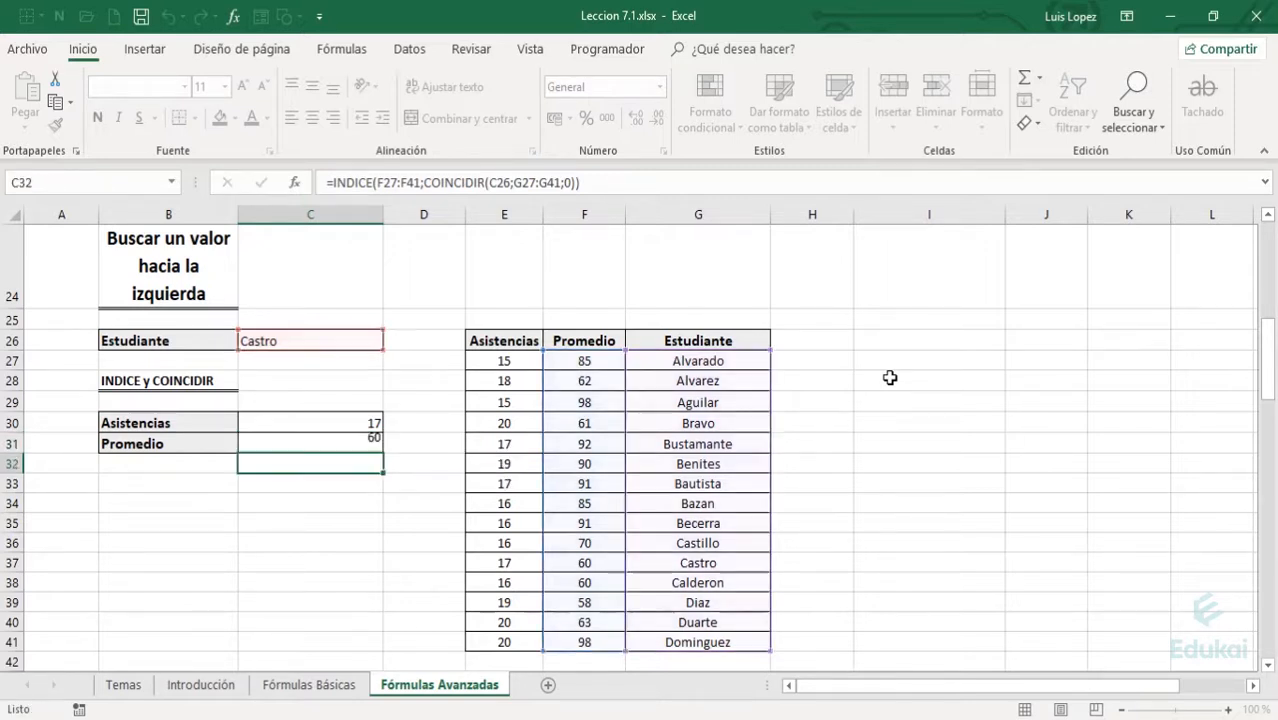
# - Check the searched student's Promedio value in F37, and move back out of the table to B37
pyautogui.press('Right')
pyautogui.press('Right')
pyautogui.press('Down')
pyautogui.press('Down')
pyautogui.press('Down')
pyautogui.press('Right')
pyautogui.press('Down')
pyautogui.press('Down')
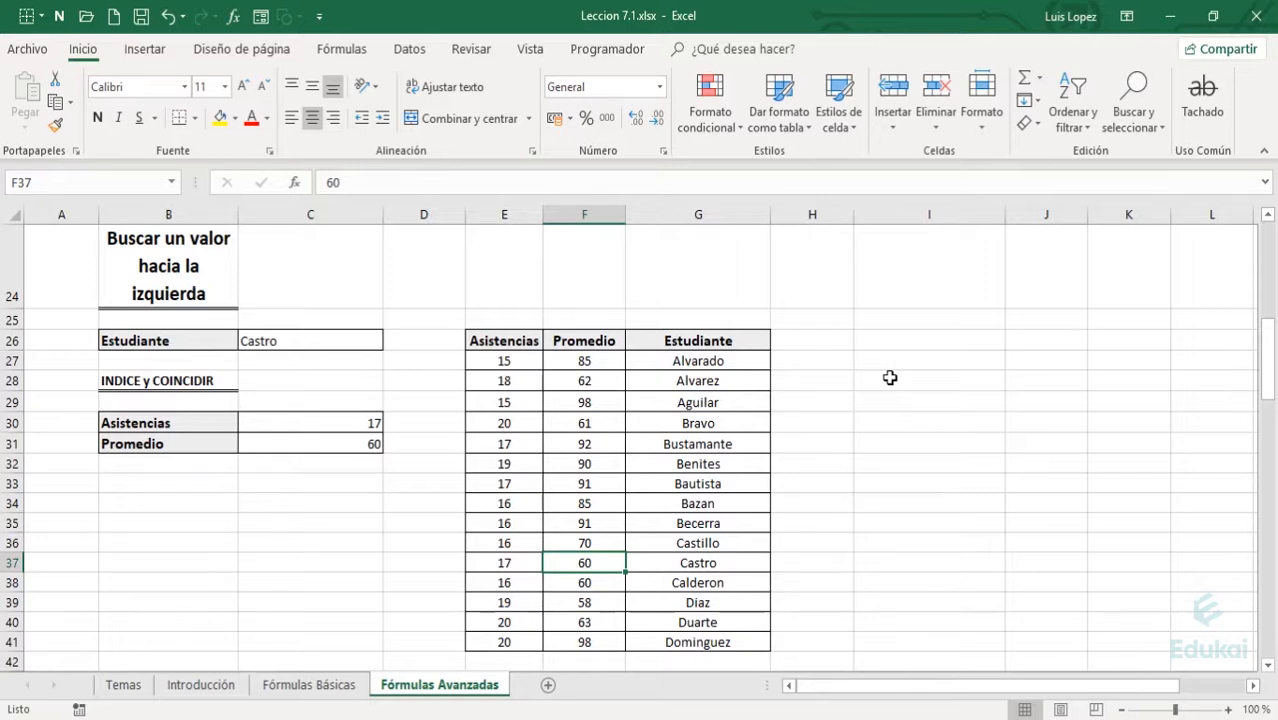
pyautogui.press('Left')
pyautogui.press('Left')
pyautogui.press('Left')
pyautogui.press('Left')
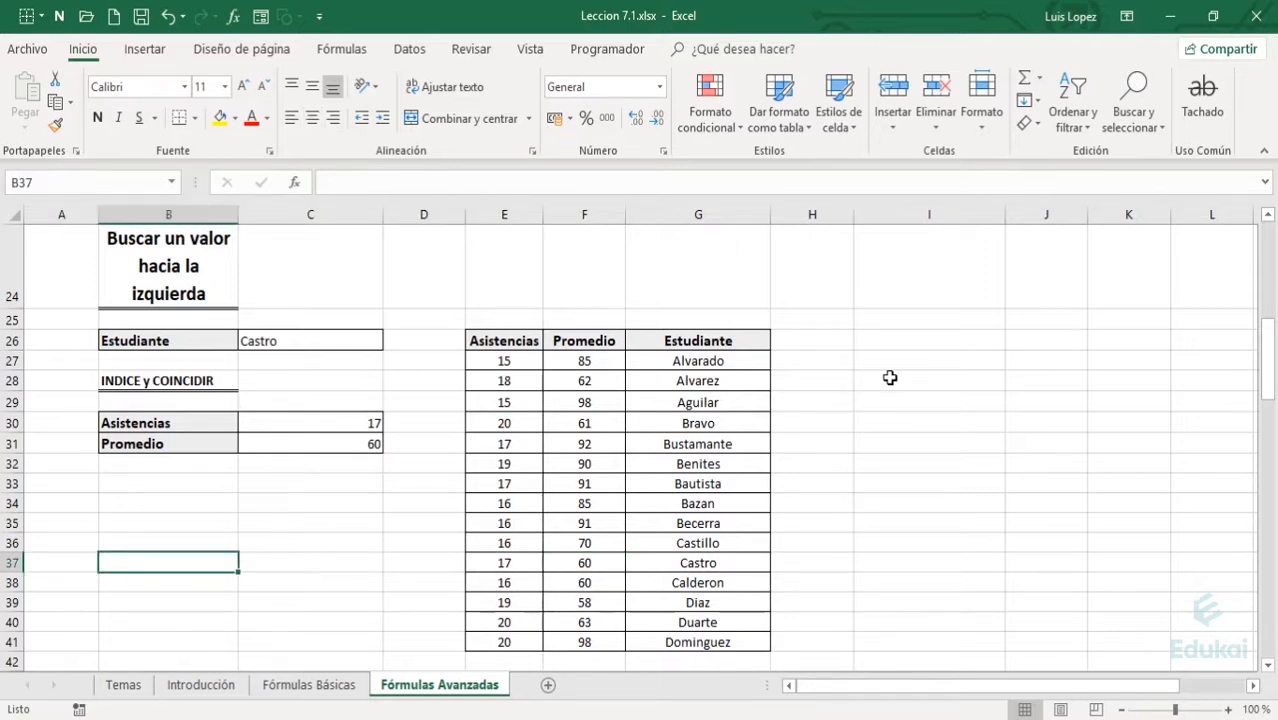
# - Go down the sheet to the Buscar un valor de múltiples tablas section at row 43
pyautogui.press('Right')
pyautogui.press('Right')
pyautogui.press('Left')
pyautogui.press('Left')
pyautogui.press('Left')
pyautogui.press('Right')
pyautogui.press('Down')
pyautogui.press('Down')
pyautogui.press('Down')
pyautogui.press('Down')
pyautogui.press('Down')
pyautogui.press('Down')
pyautogui.press('Down')
pyautogui.press('Down')
pyautogui.press('Down')
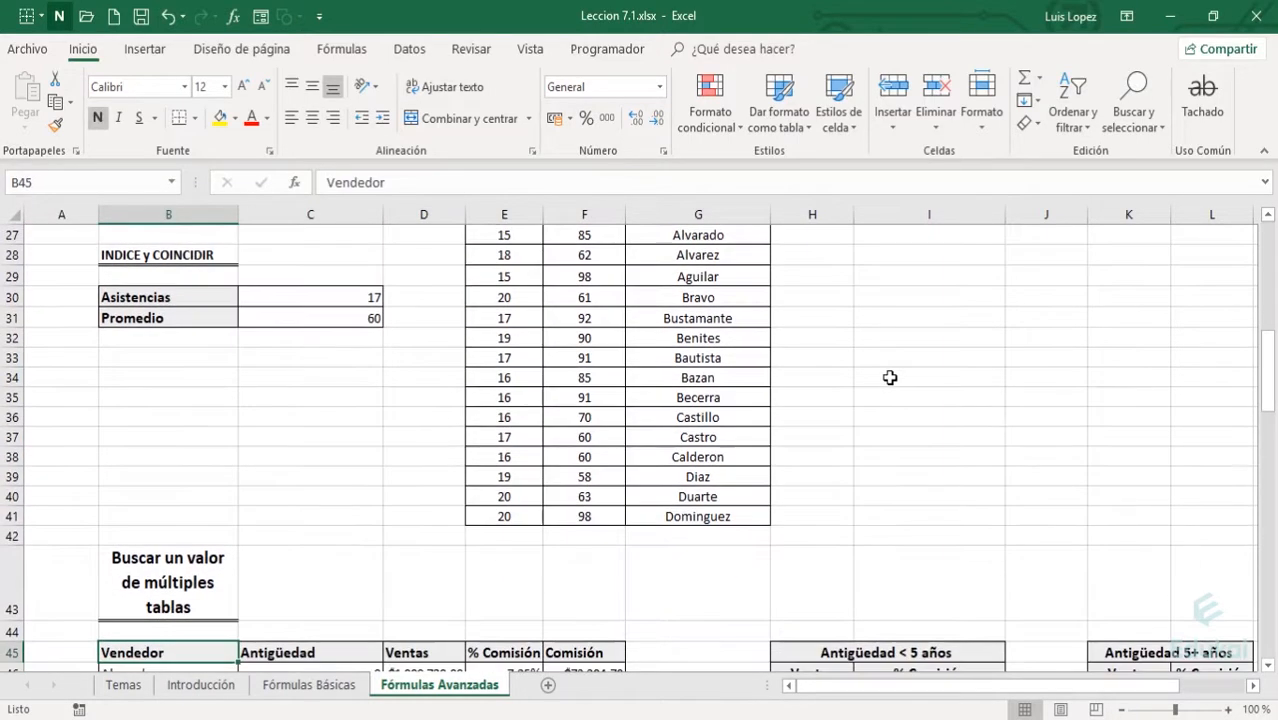
pyautogui.press('Down')
pyautogui.press('Down')
pyautogui.press('Down')
pyautogui.press('Down')
pyautogui.press('Down')
pyautogui.press('Left')
pyautogui.press('Up')
pyautogui.press('Up')
pyautogui.press('Up')
pyautogui.press('Up')
pyautogui.press('Up')
pyautogui.press('Up')
pyautogui.press('Up')
pyautogui.press('Up')
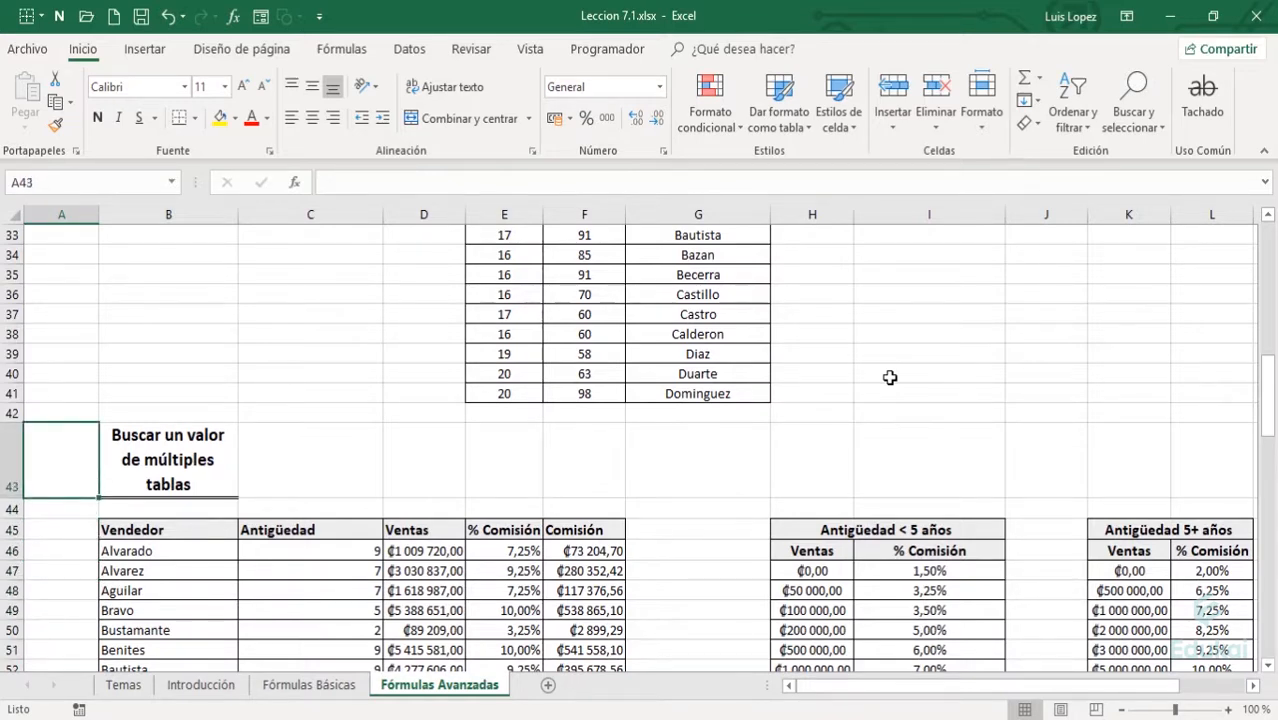
# - Bring the full vendor table in rows 45 to 60 into view and select its Vendedor header in B45
pyautogui.press('Down')
pyautogui.press('Down')
pyautogui.press('Down')
pyautogui.press('Down')
pyautogui.press('Down')
pyautogui.press('Down')
pyautogui.press('Down')
pyautogui.press('Down')
pyautogui.press('Down')
pyautogui.press('Down')
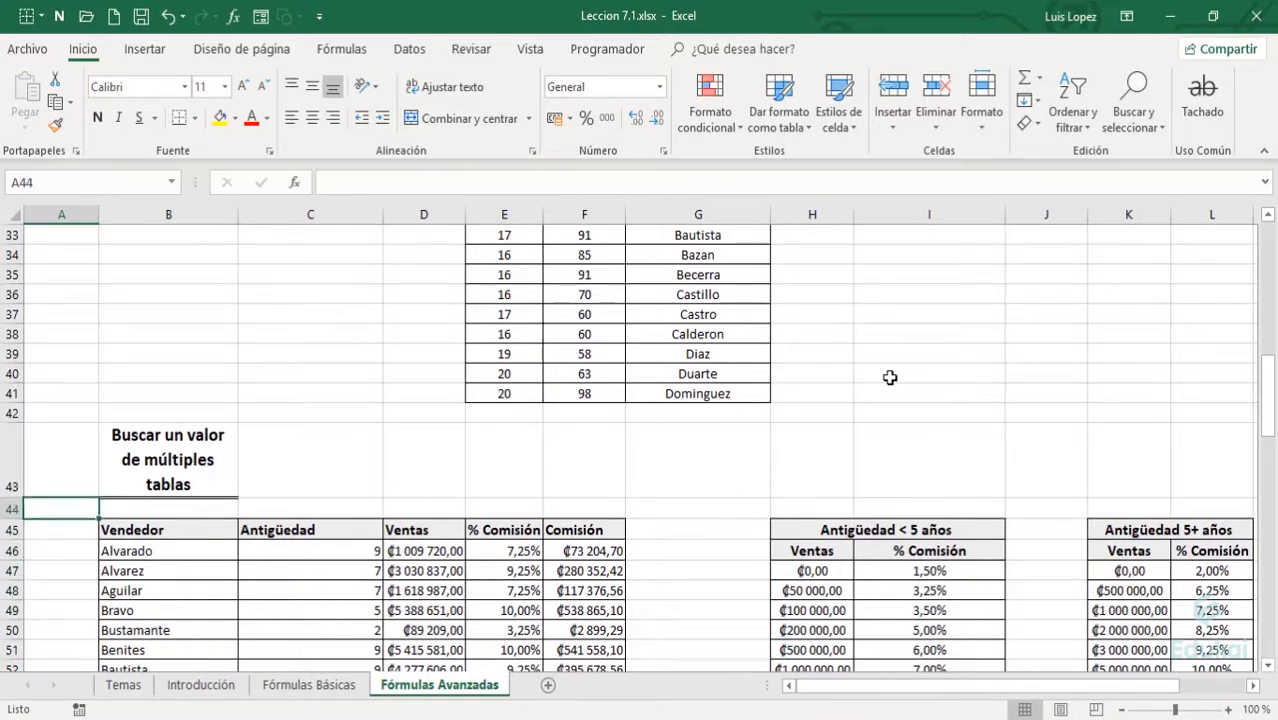
pyautogui.press('Down')
pyautogui.press('Down')
pyautogui.press('Down')
pyautogui.press('Down')
pyautogui.press('Down')
pyautogui.press('Down')
pyautogui.press('Down')
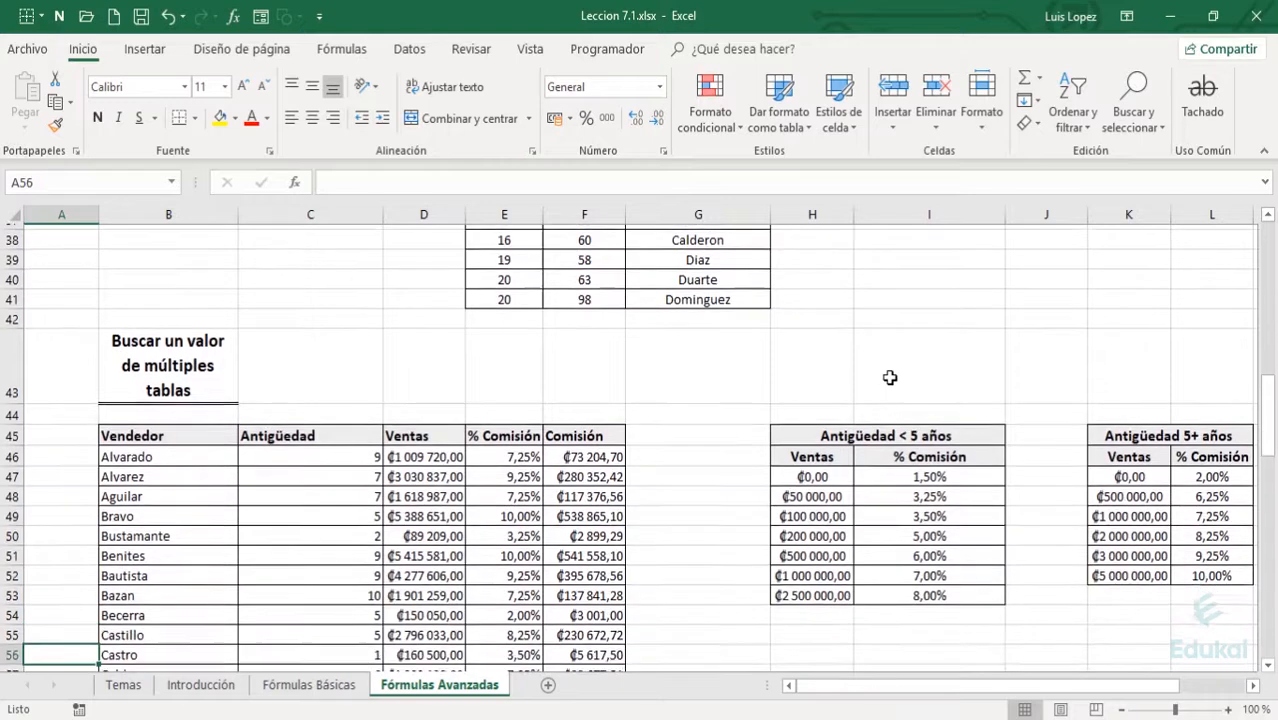
pyautogui.press('Down')
pyautogui.press('Up')
pyautogui.press('Up')
pyautogui.press('Up')
pyautogui.press('Up')
pyautogui.press('Up')
pyautogui.press('Up')
pyautogui.press('Up')
pyautogui.press('Up')
pyautogui.press('Up')
pyautogui.press('Up')
pyautogui.press('Up')
pyautogui.press('Right')
pyautogui.press('Up')
pyautogui.press('Up')
pyautogui.press('Up')
pyautogui.press('Up')
pyautogui.press('Up')
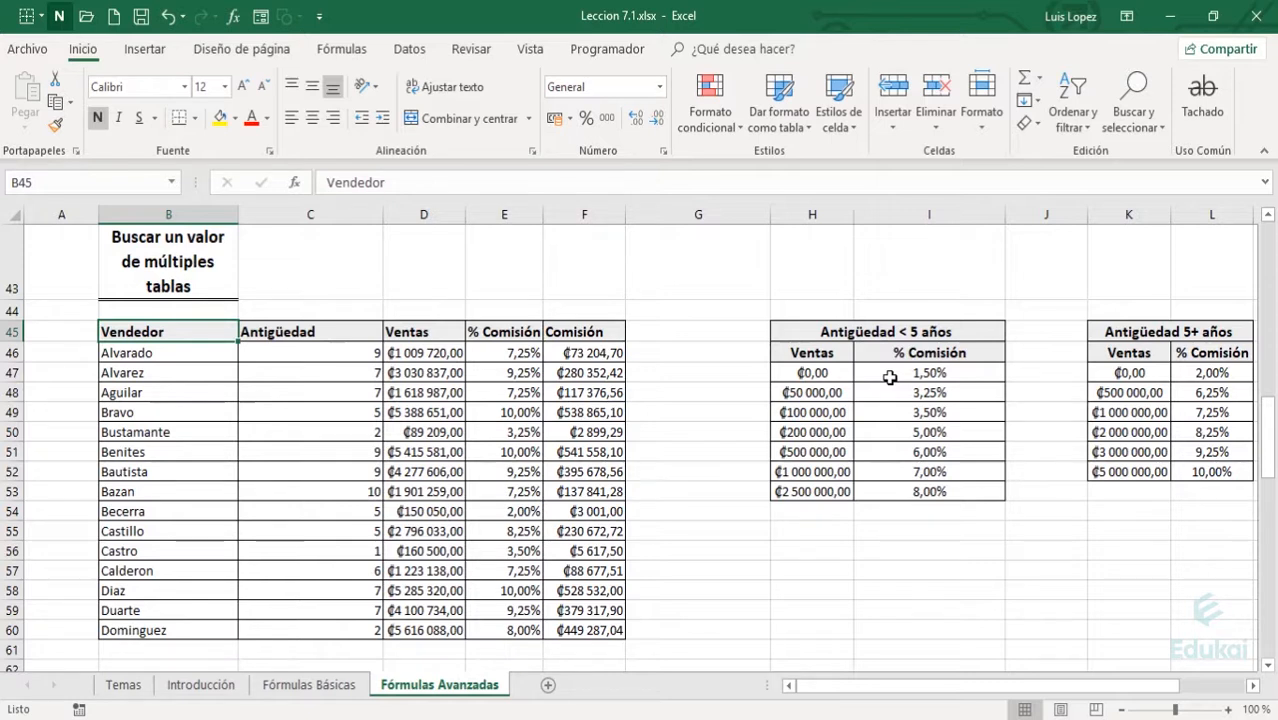
# - Review the vendor table's Antigüedad, Ventas, % Comisión and Comisión headers in C45:F45
pyautogui.press('Right')
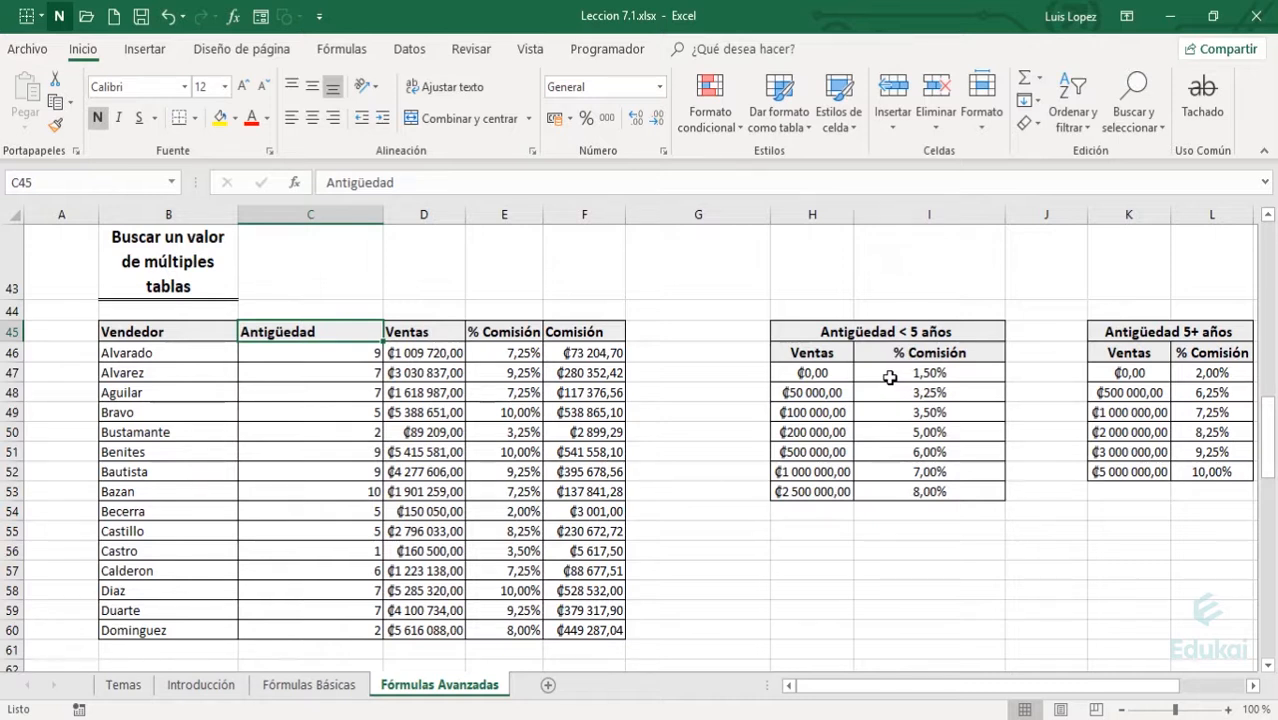
pyautogui.press('Right')
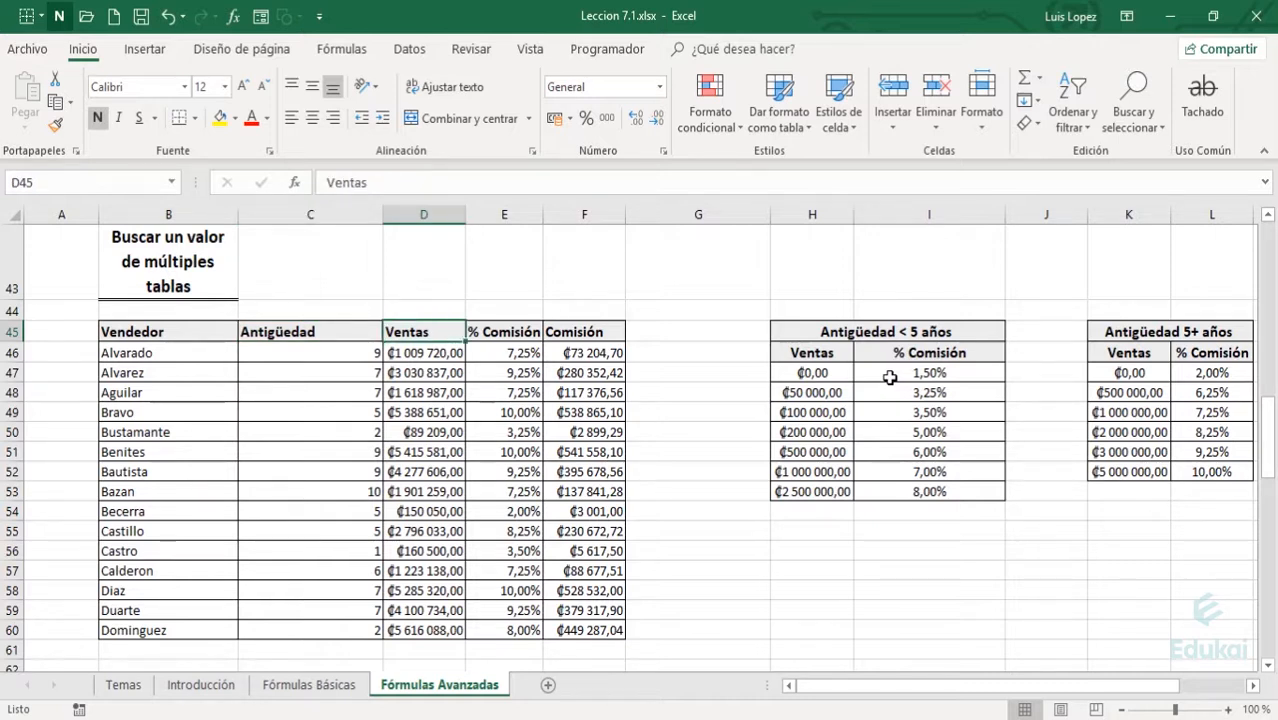
pyautogui.press('Right')
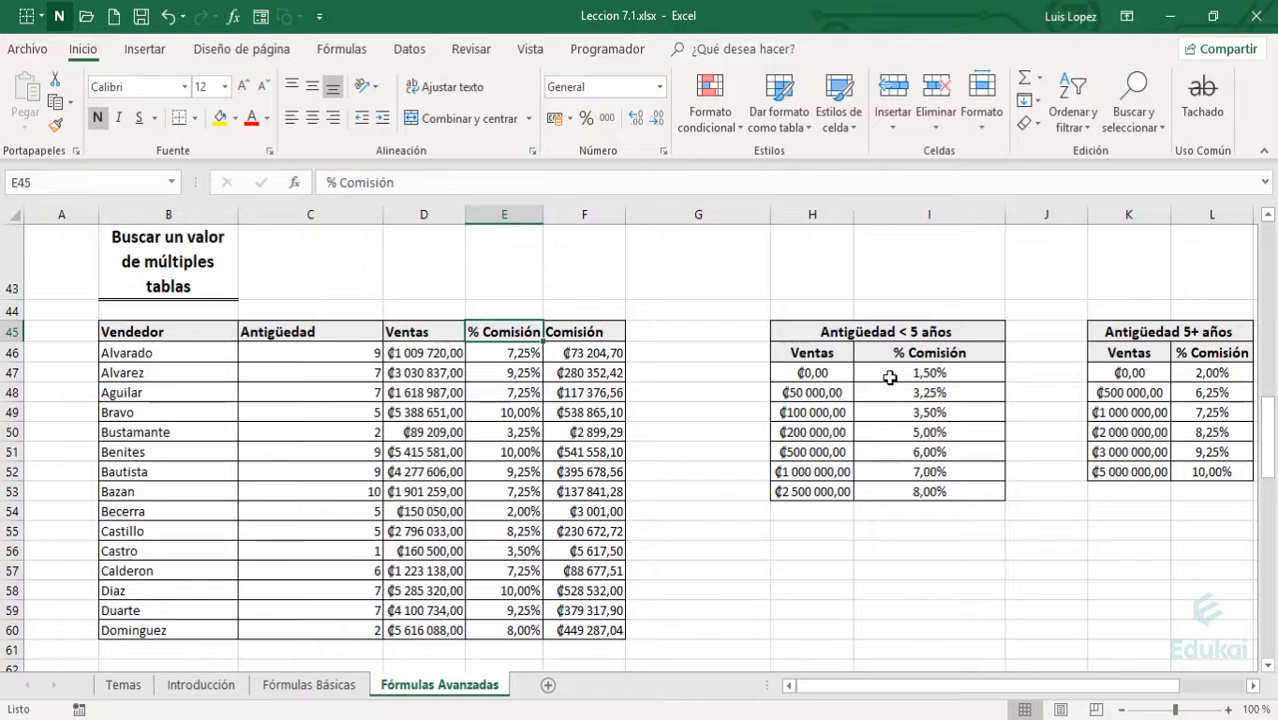
pyautogui.press('Right')
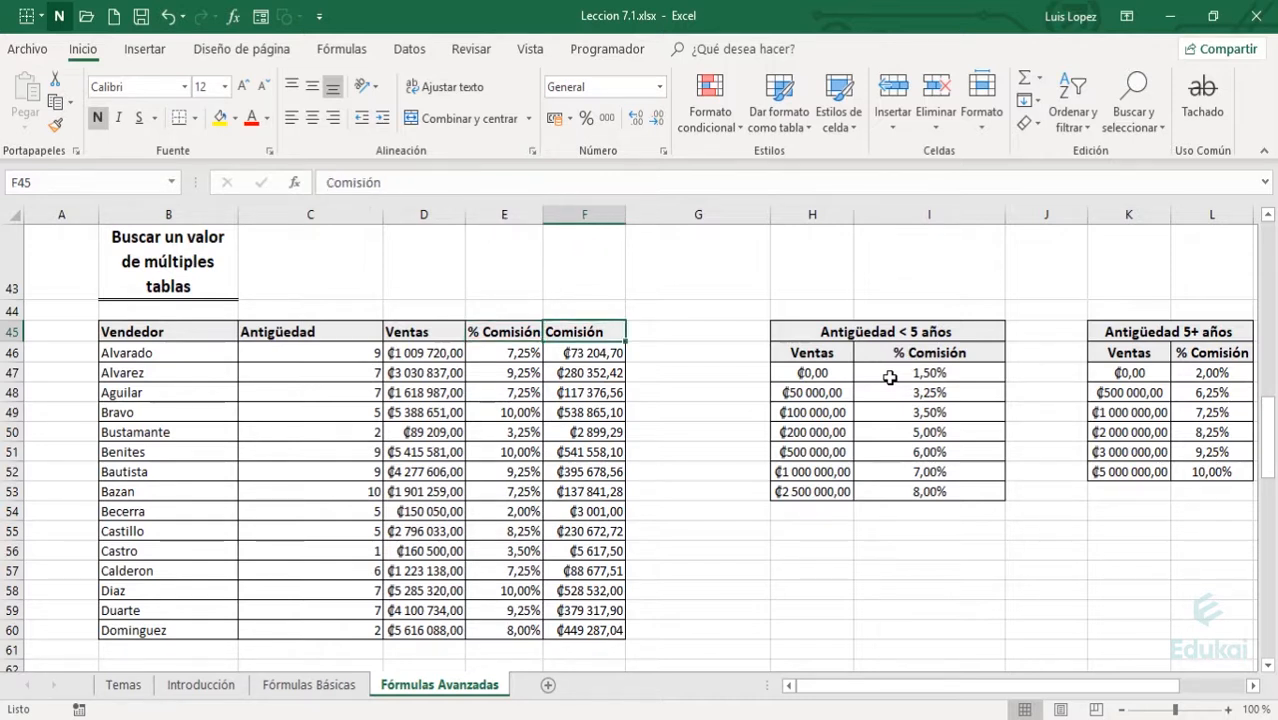
pyautogui.press('Left')
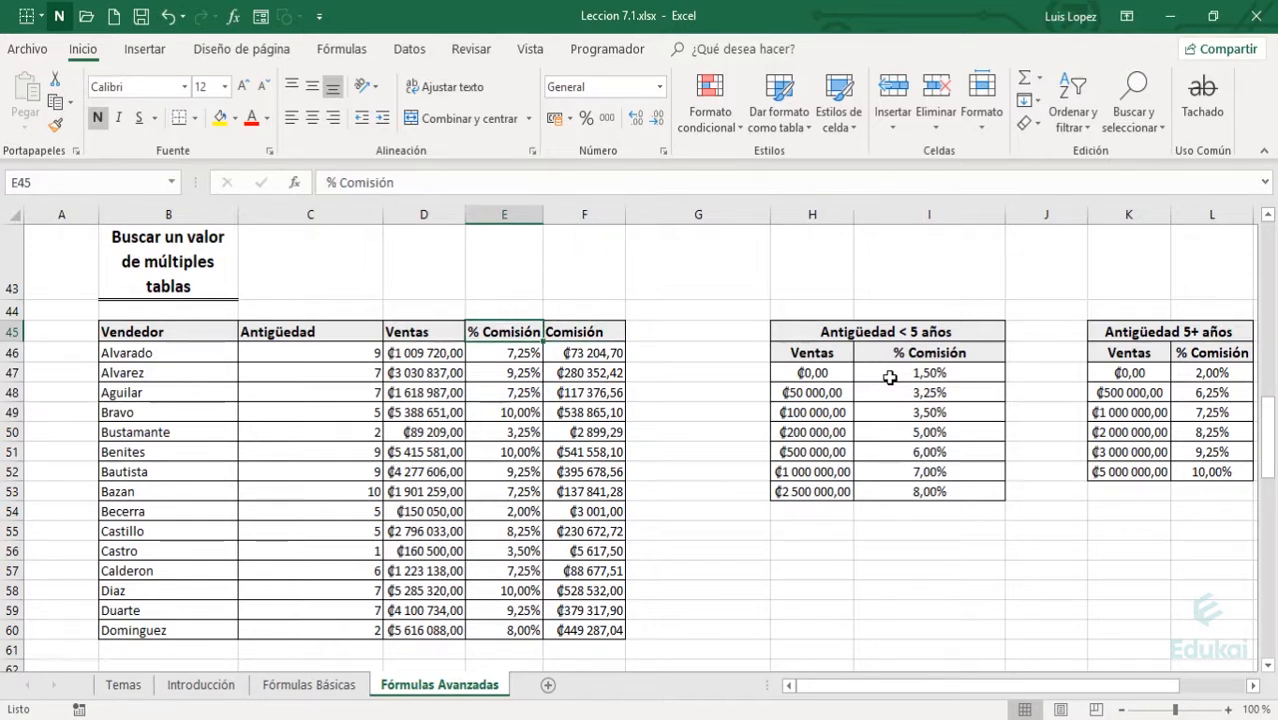
pyautogui.press('Right')
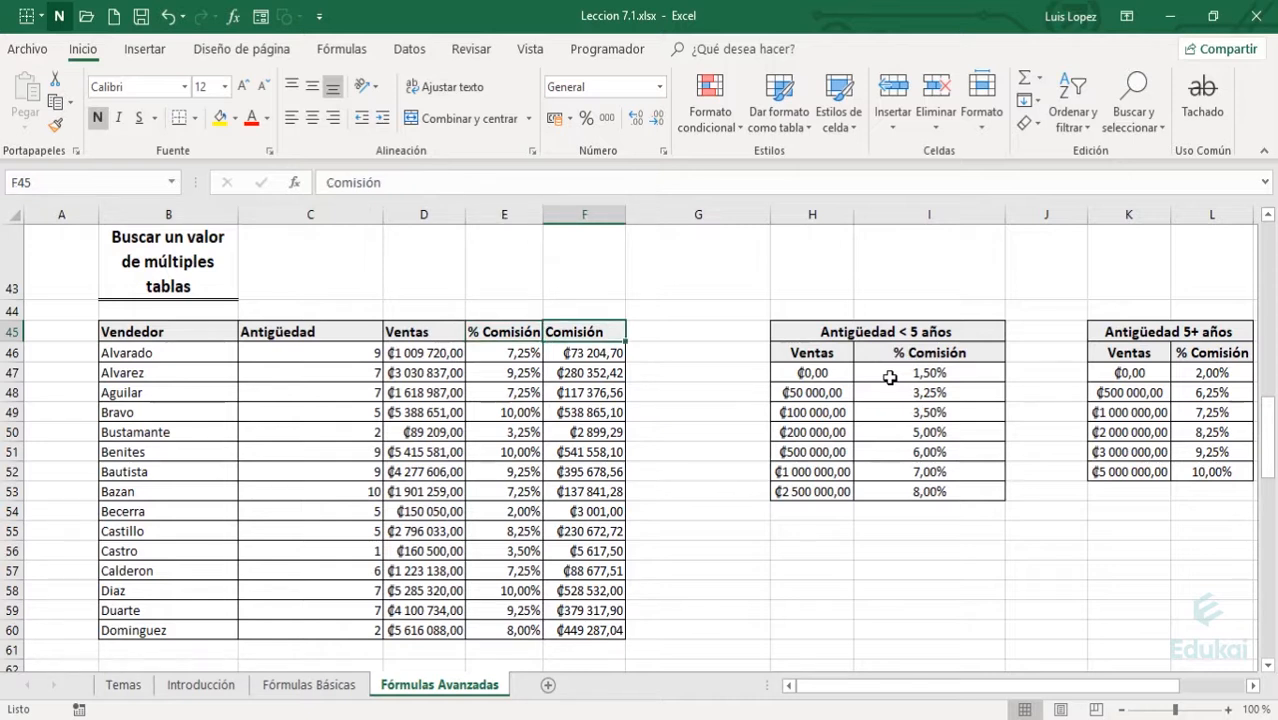
# - Point out the Antigüedad < 5 años table through its title in H45 and its Ventas header in H46
pyautogui.press('Right')
pyautogui.press('Right')
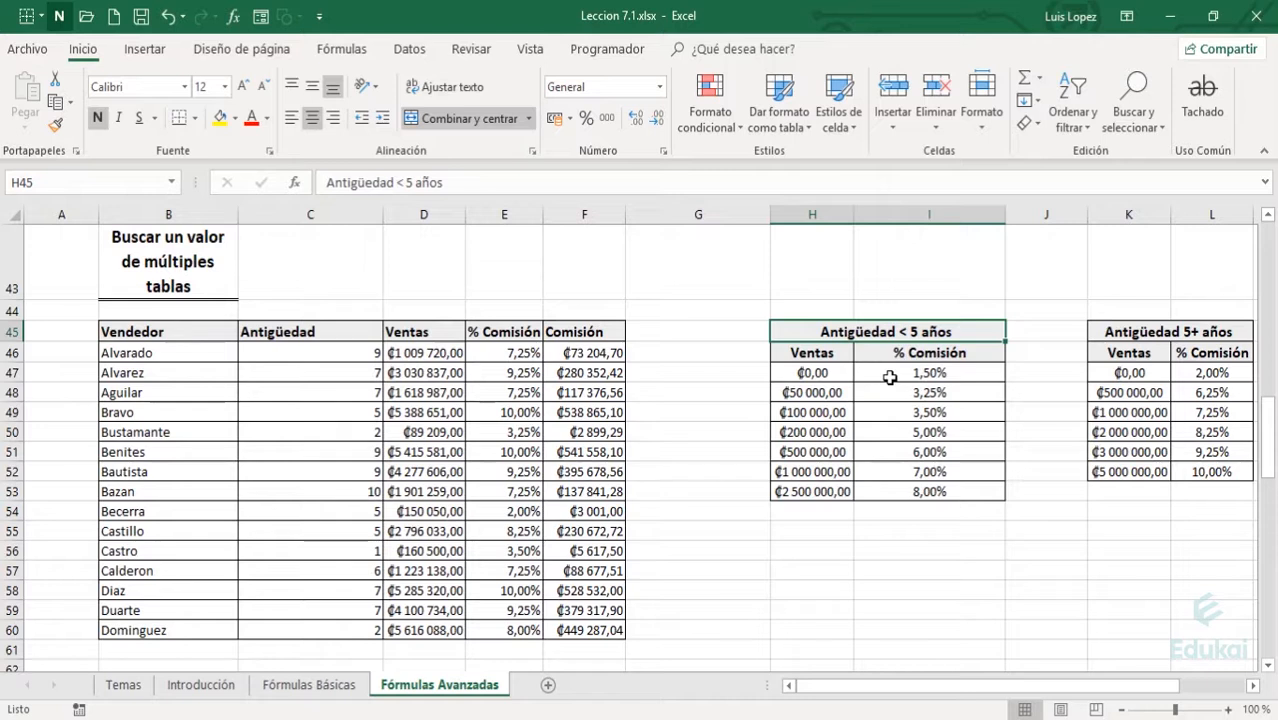
pyautogui.press('Left')
pyautogui.press('Right')
pyautogui.press('Down')
pyautogui.press('Left')
pyautogui.press('Right')
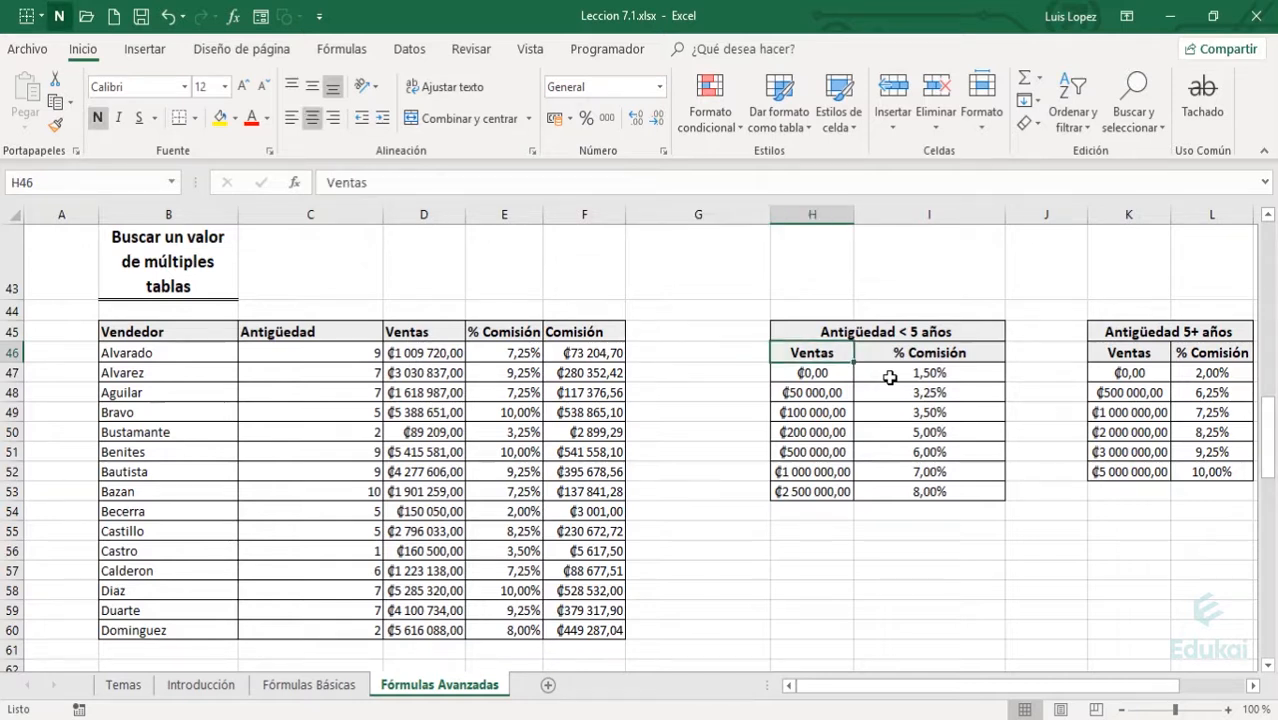
# - Examine the first sales bracket of the Antigüedad < 5 años table, from H47 to H48, with its commission rate in I47
pyautogui.press('Down')
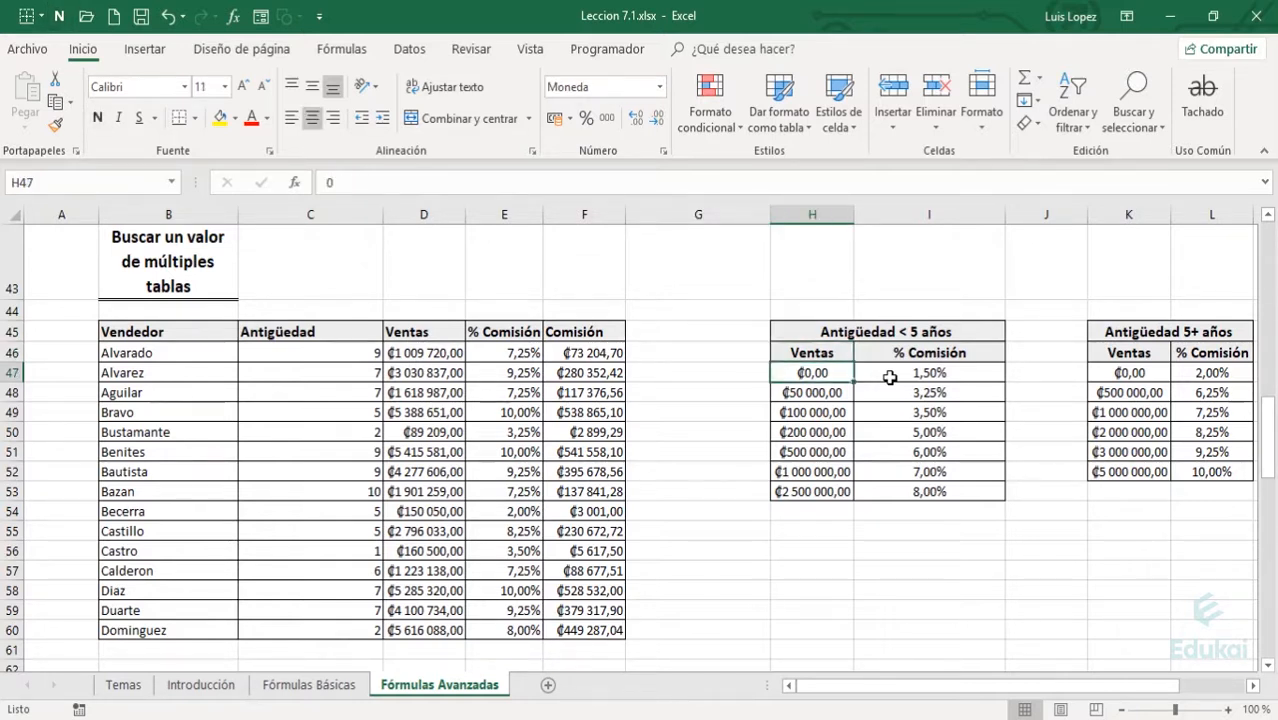
pyautogui.press('Down')
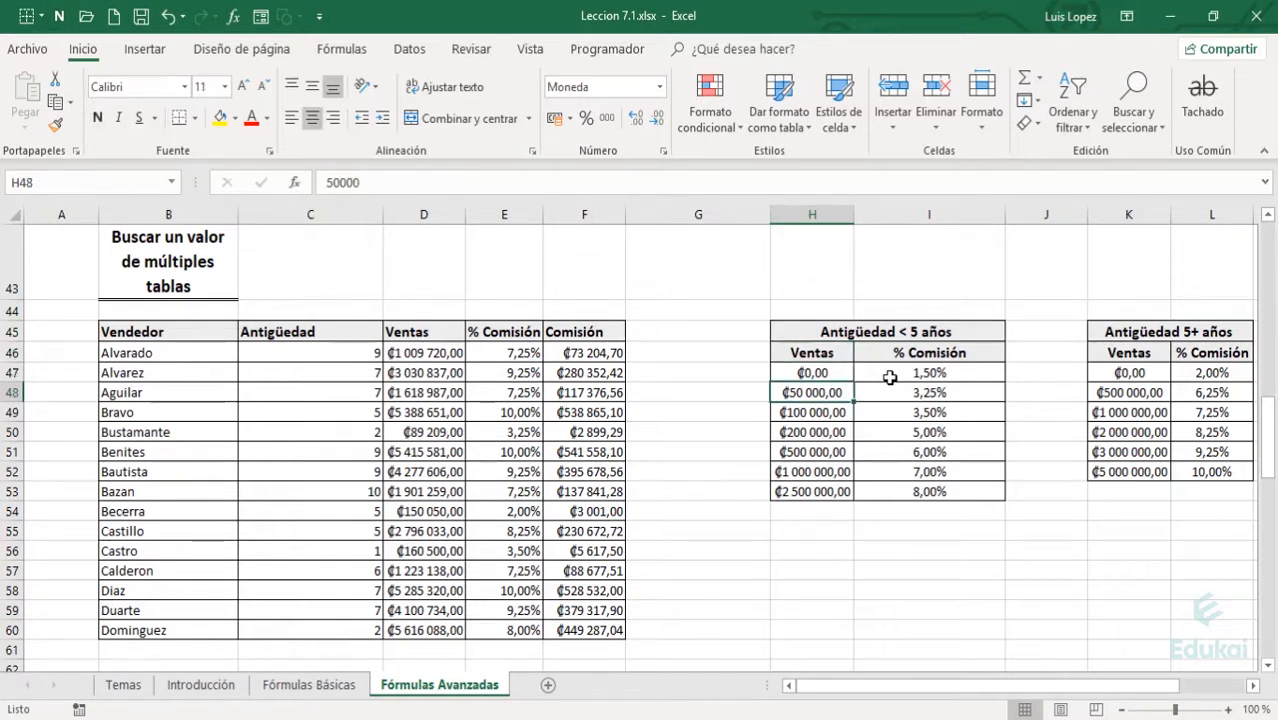
pyautogui.press('Right')
pyautogui.press('Up')
pyautogui.press('Left')
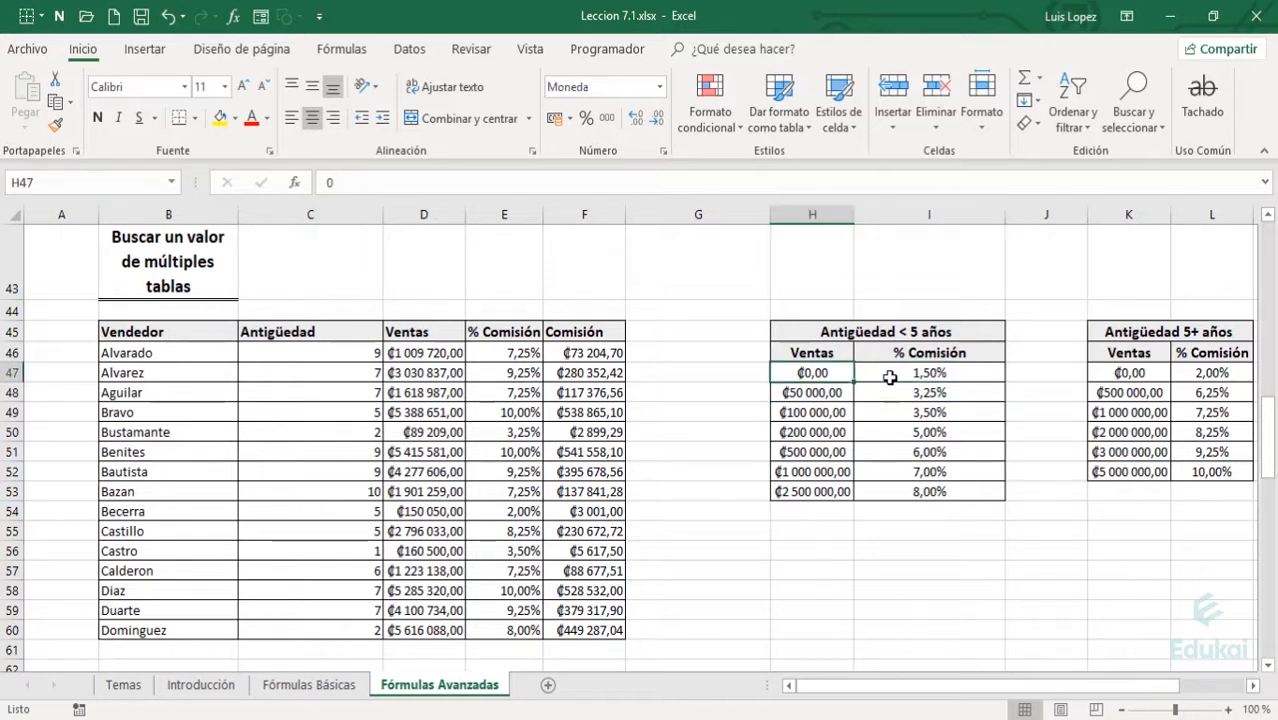
pyautogui.press('Right')
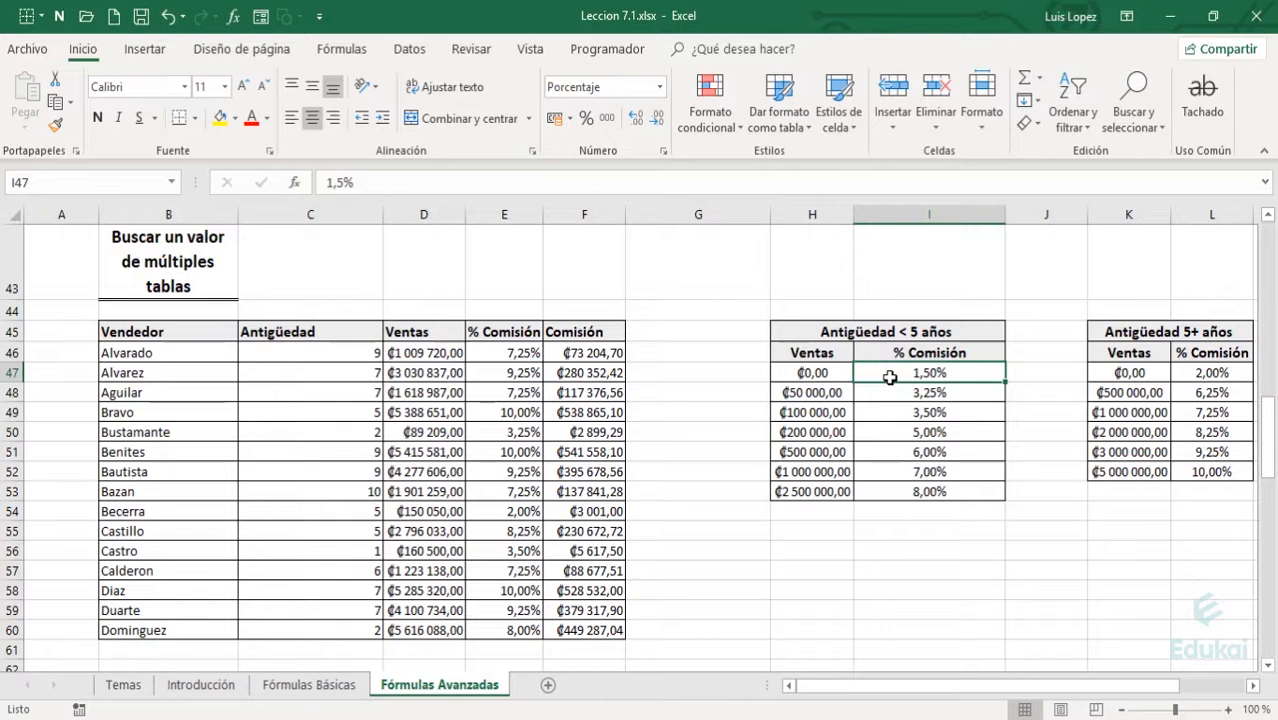
pyautogui.press('Down')
pyautogui.press('Left')
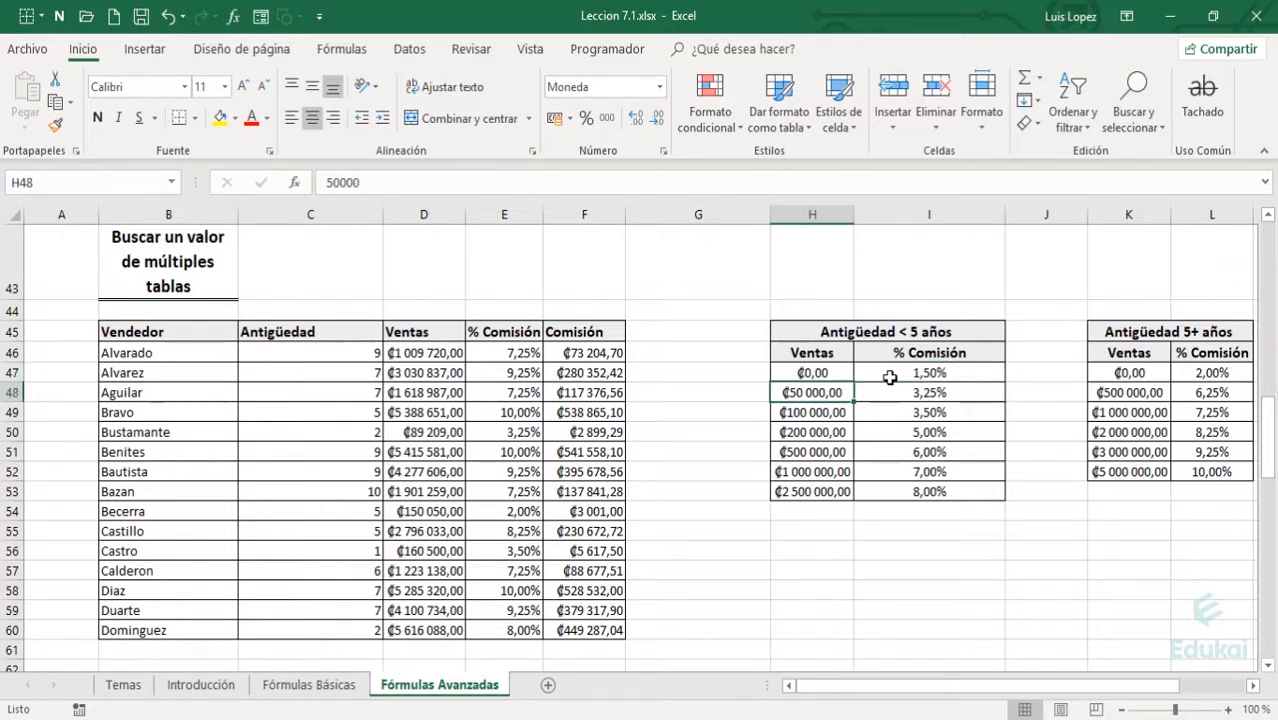
# - Examine the second bracket of the Antigüedad < 5 años table, from H48 to H49, with its commission rate in I48
pyautogui.press('Right')
pyautogui.press('Left')
pyautogui.press('Down')
pyautogui.press('Up')
pyautogui.press('Right')
pyautogui.press('Left')
pyautogui.press('Down')
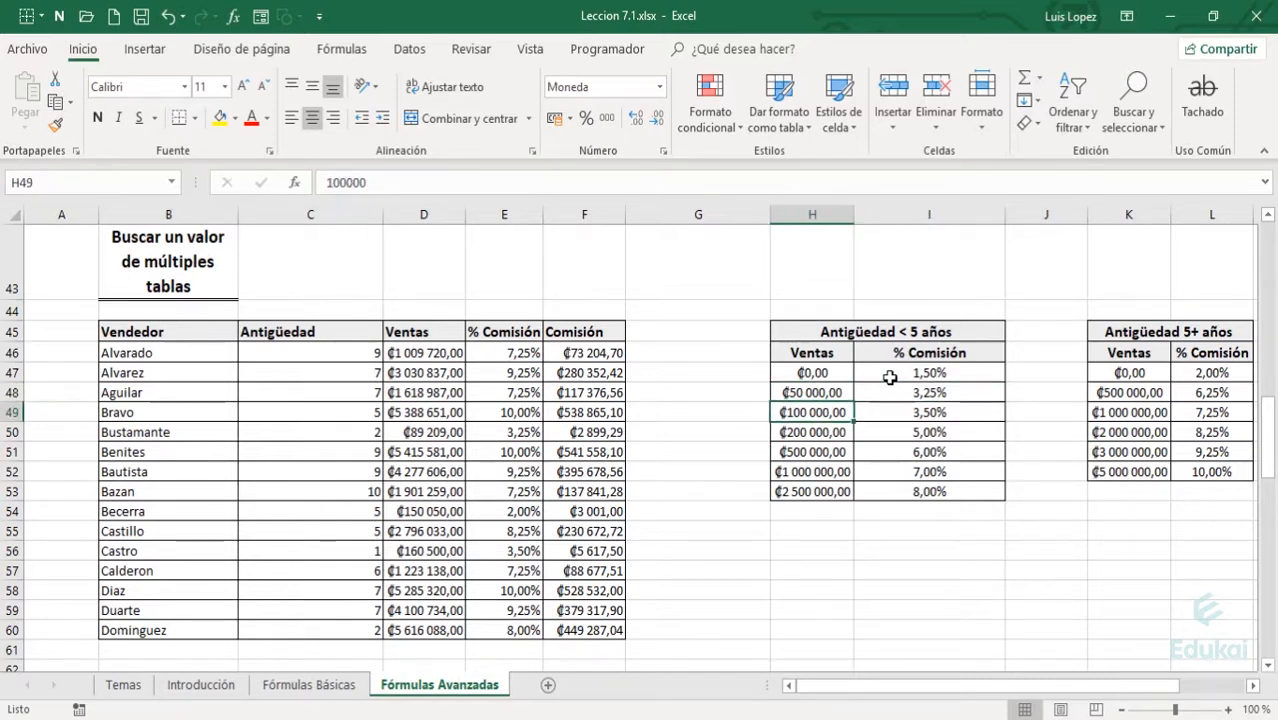
# - Review the remaining sales brackets of the Antigüedad < 5 años table from H49 down to H53
pyautogui.press('Right')
pyautogui.press('Left')
pyautogui.press('Down')
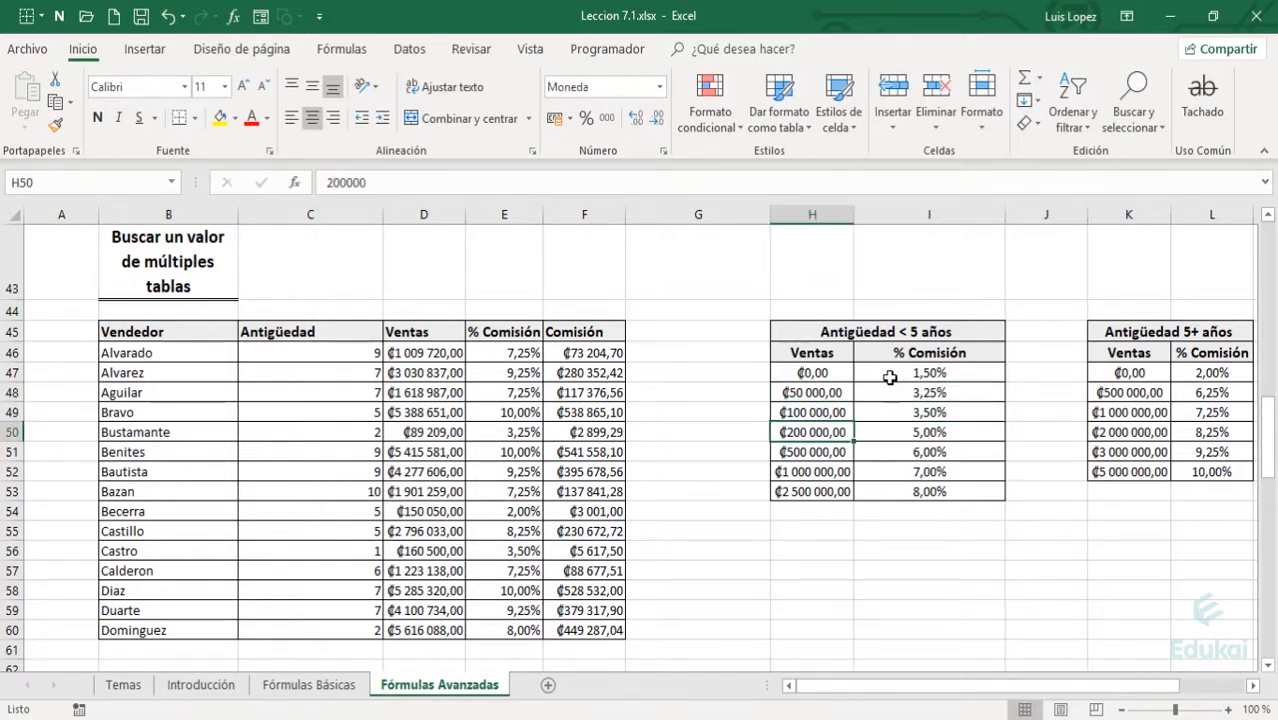
pyautogui.press('Down')
pyautogui.press('Down')
pyautogui.press('Down')
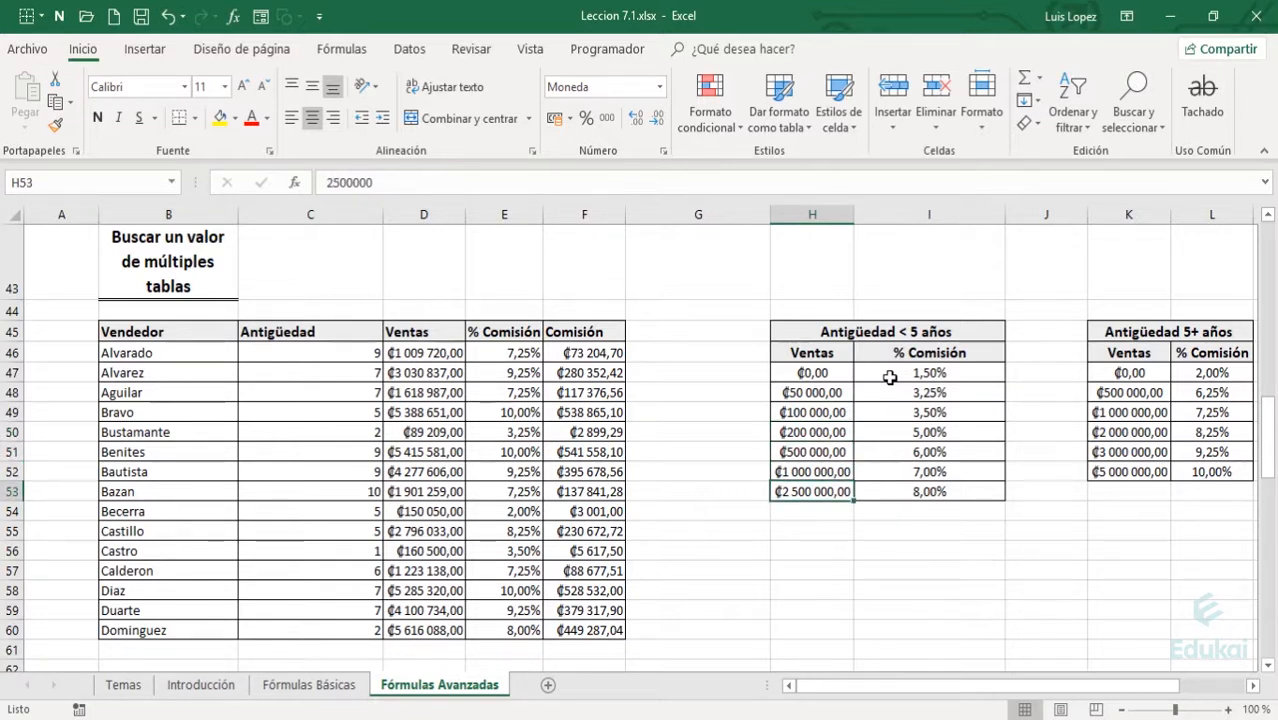
# - Move to the Antigüedad 5+ años table and review its title and its Ventas and % Comisión headers
pyautogui.press('Right')
pyautogui.press('Right')
pyautogui.press('Right')
pyautogui.press('Up')
pyautogui.press('Up')
pyautogui.press('Up')
pyautogui.press('Up')
pyautogui.press('Up')
pyautogui.press('Up')
pyautogui.press('Up')
pyautogui.press('Up')
pyautogui.press('Up')
pyautogui.press('Down')
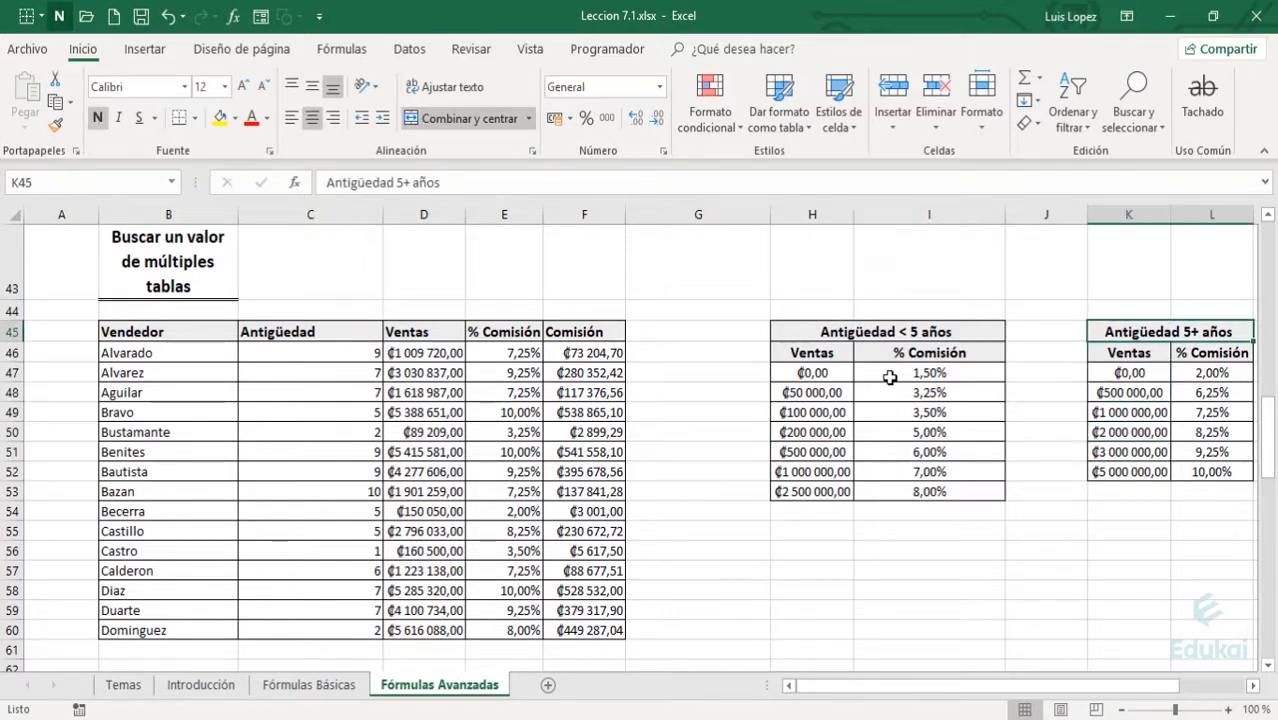
pyautogui.press('Down')
pyautogui.press('Right')
pyautogui.press('Left')
pyautogui.press('Down')
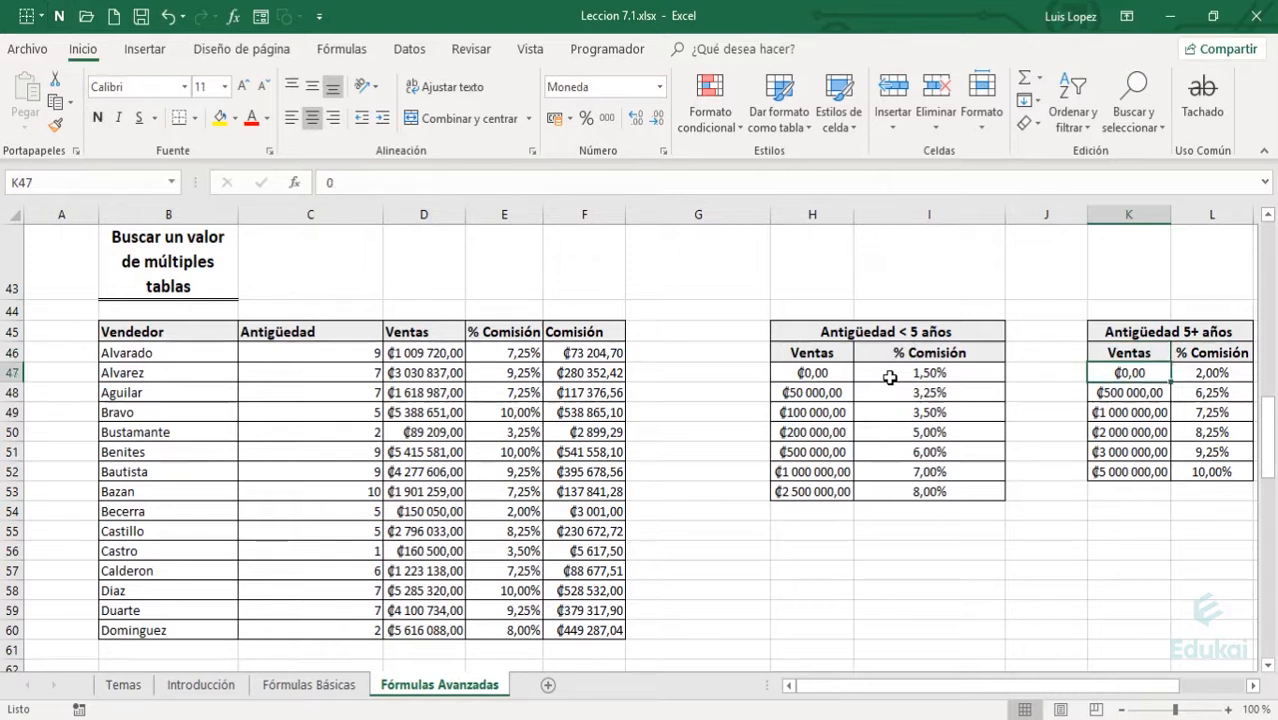
# - Examine the first sales bracket of the Antigüedad 5+ años table, from K47 to K48, with its commission rate in L47
pyautogui.press('Right')
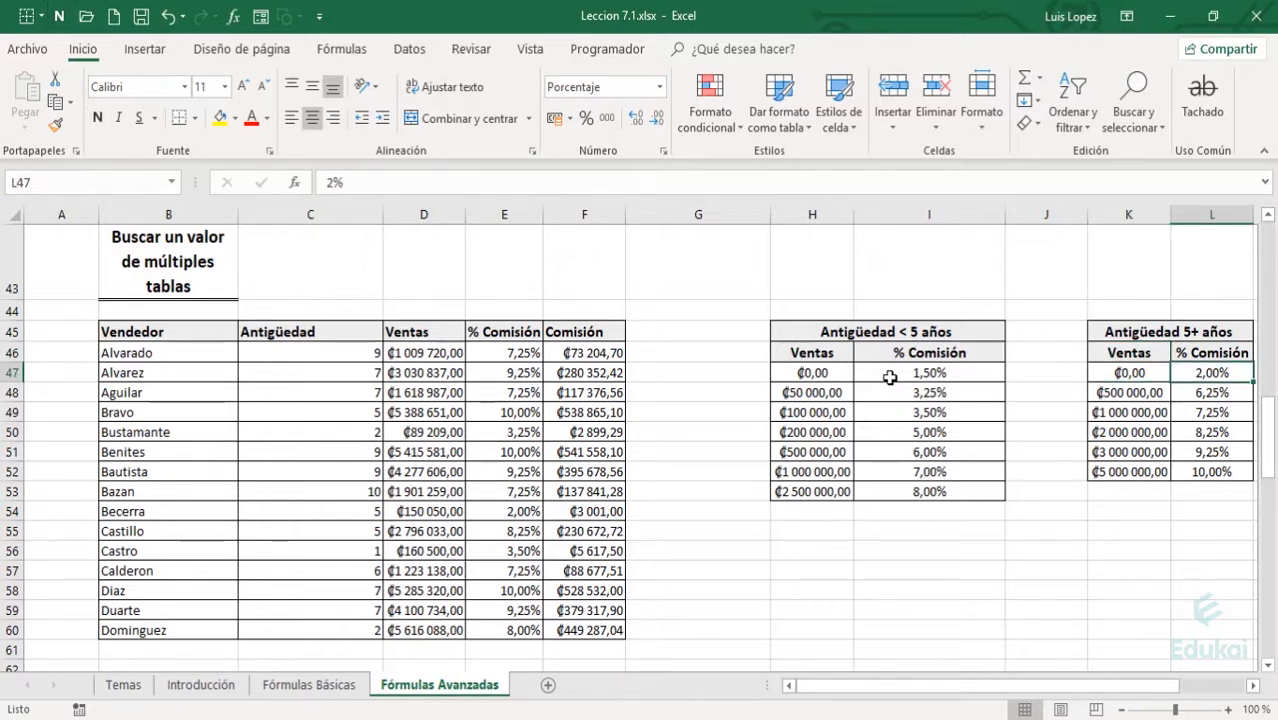
pyautogui.press('Left')
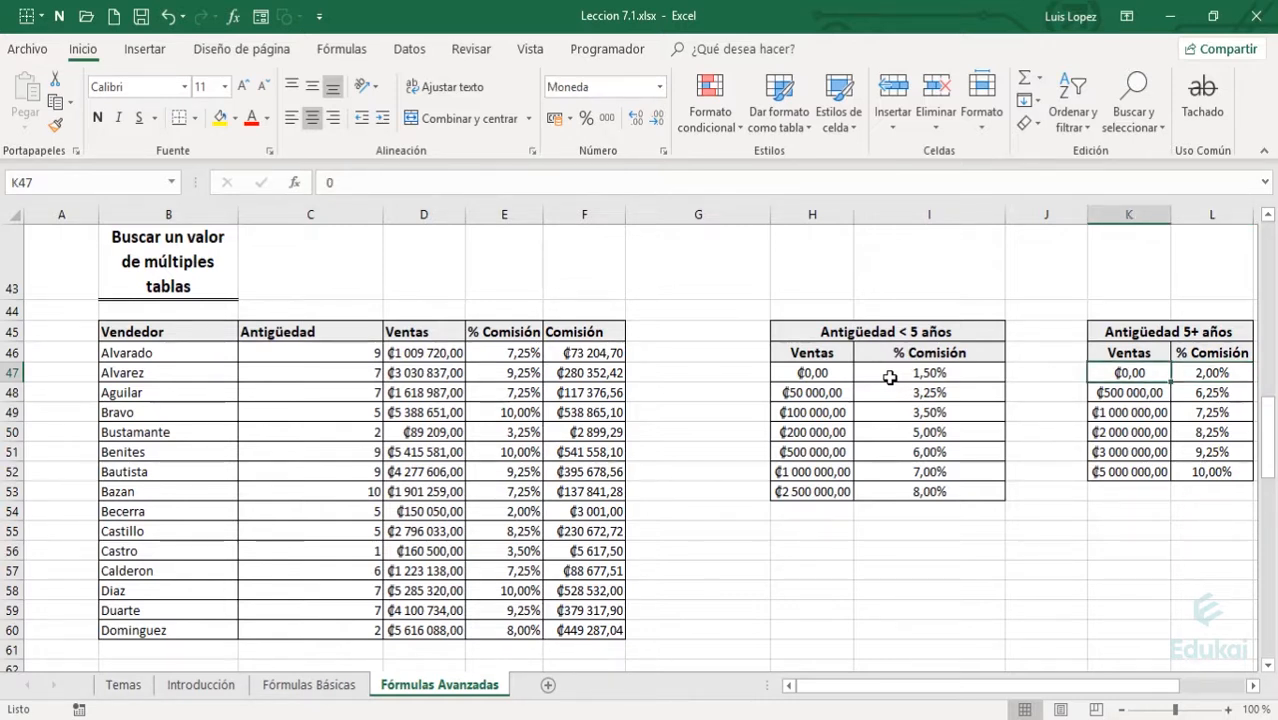
pyautogui.press('Right')
pyautogui.press('Left')
pyautogui.press('Down')
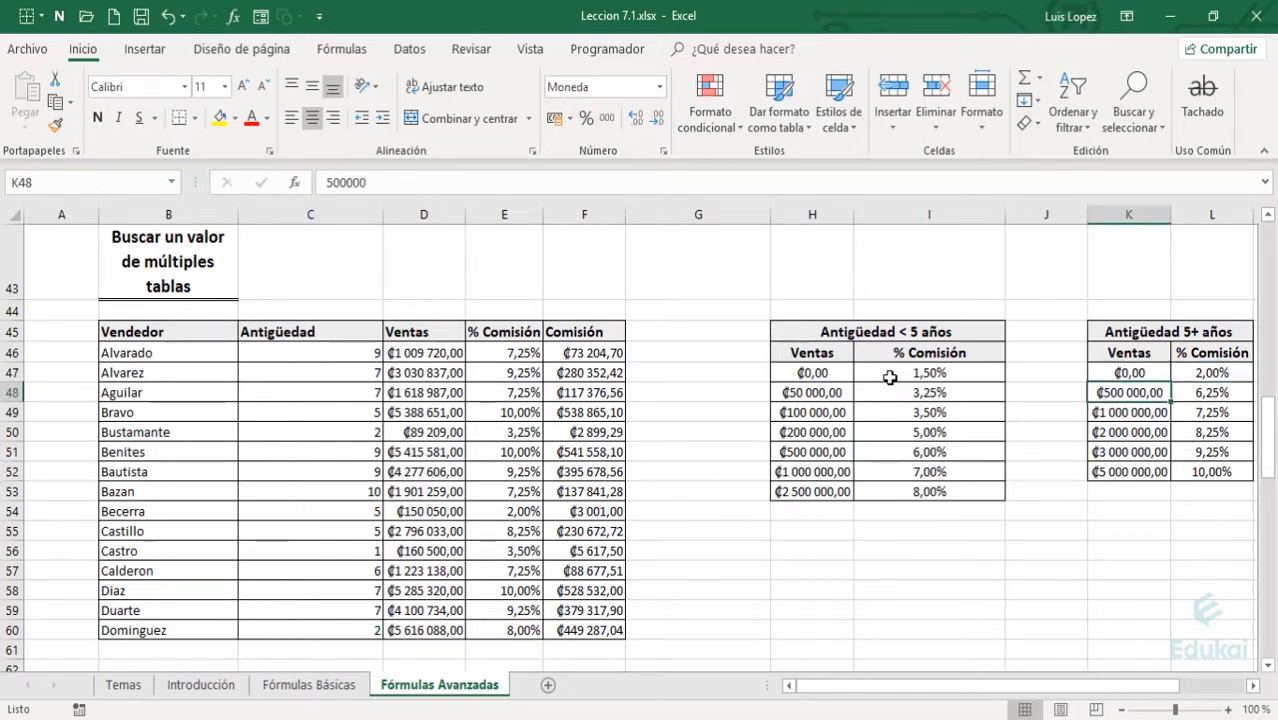
# - Review the remaining sales brackets of the Antigüedad 5+ años table from K48 down to the last commission rate in L52
pyautogui.press('Right')
pyautogui.press('Left')
pyautogui.press('Down')
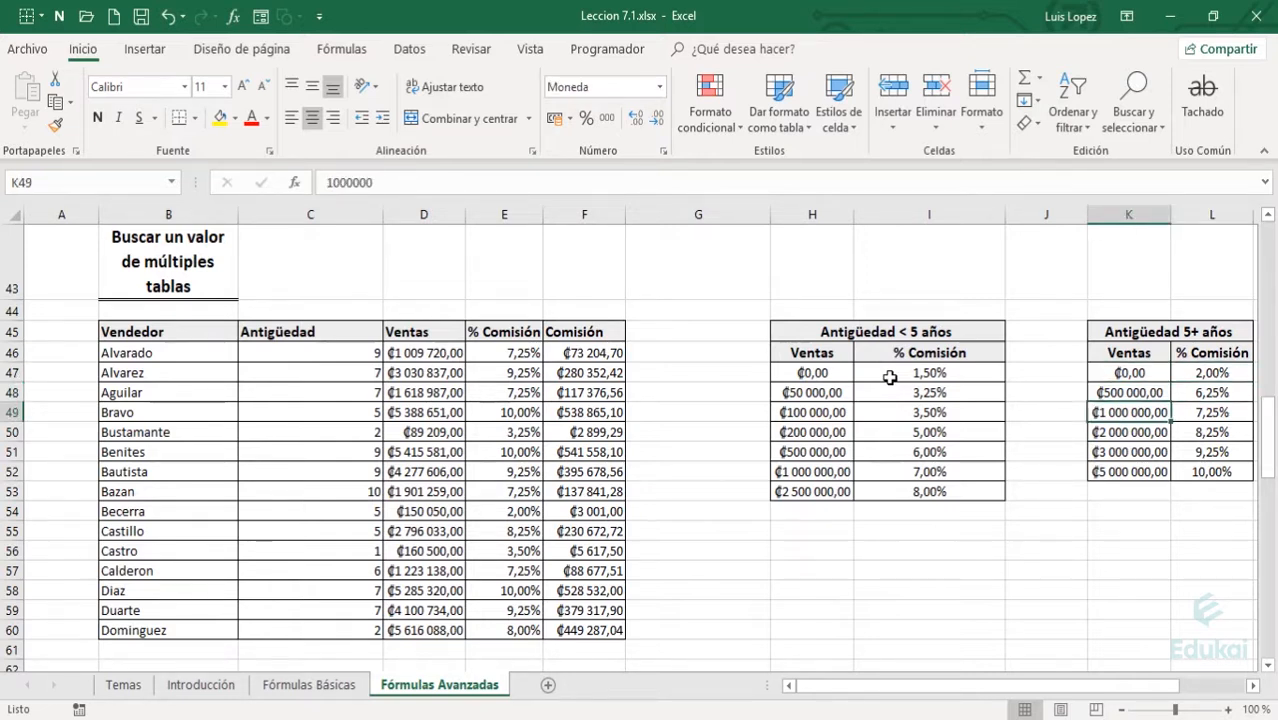
pyautogui.press('Right')
pyautogui.press('Left')
pyautogui.press('Down')
pyautogui.press('Down')
pyautogui.press('Down')
pyautogui.press('Right')
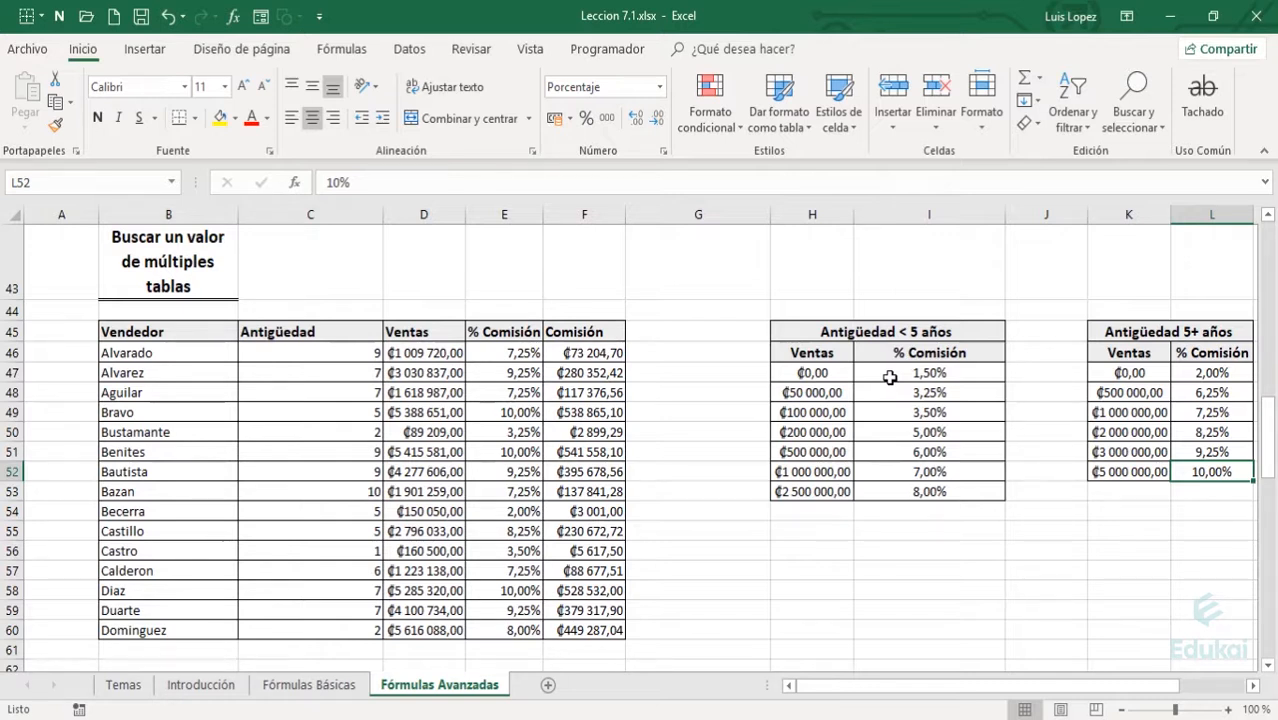
# - Return to the vendor table and check the first vendor's Ventas in D46 and Antigüedad in C46
pyautogui.press('Left')
pyautogui.press('Left')
pyautogui.press('Left')
pyautogui.press('Left')
pyautogui.press('Left')
pyautogui.press('Left')
pyautogui.press('Left')
pyautogui.press('Left')
pyautogui.press('Up')
pyautogui.press('Up')
pyautogui.press('Up')
pyautogui.press('Up')
pyautogui.press('Up')
pyautogui.press('Up')
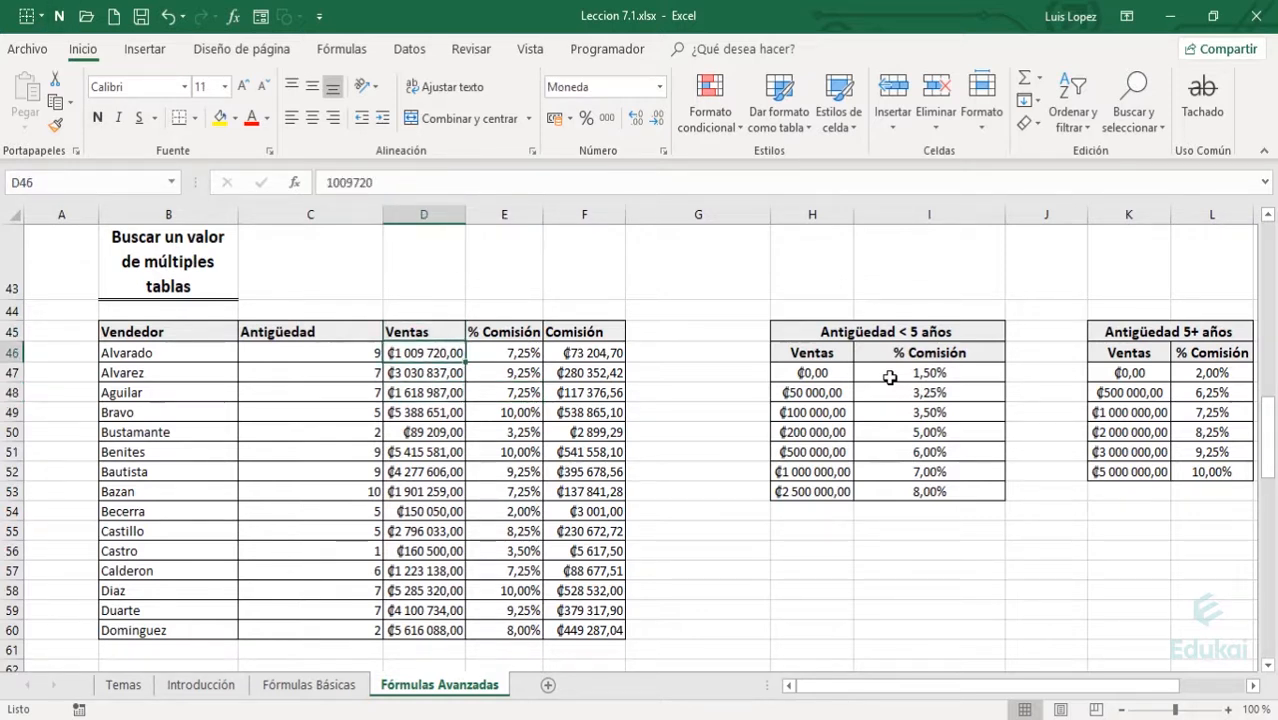
pyautogui.press('Left')
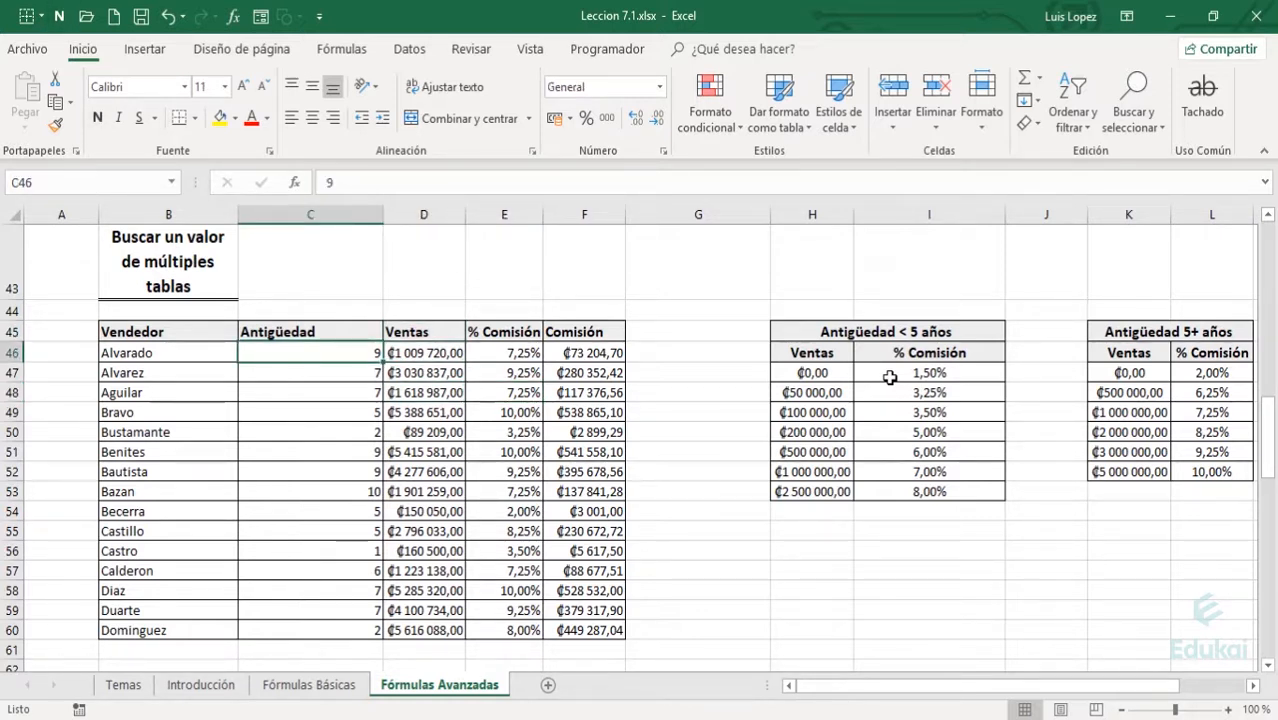
# - Move along row 46 from the first vendor's Antigüedad to the headers of the Antigüedad 5+ años table
pyautogui.press('Right')
pyautogui.press('Right')
pyautogui.press('Right')
pyautogui.press('Right')
pyautogui.press('Right')
pyautogui.press('Right')
pyautogui.press('Right')
pyautogui.press('Right')
pyautogui.press('Right')
# - Go back to the Antigüedad < 5 años table and check its sales bracket in H48 with the rate in I48
pyautogui.press('Left')
pyautogui.press('Left')
pyautogui.press('Left')
pyautogui.press('Left')
pyautogui.press('Down')
pyautogui.press('Down')
pyautogui.press('Right')
pyautogui.press('Left')
pyautogui.press('Left')
# - Return to the first vendor's % Comisión in E46 and open its formula to examine the ranges it references
pyautogui.press('Left')
pyautogui.press('Up')
pyautogui.press('Up')
pyautogui.press('Left')
pyautogui.press('Up')
pyautogui.press('Down')
pyautogui.press('Right')
pyautogui.press('Left')
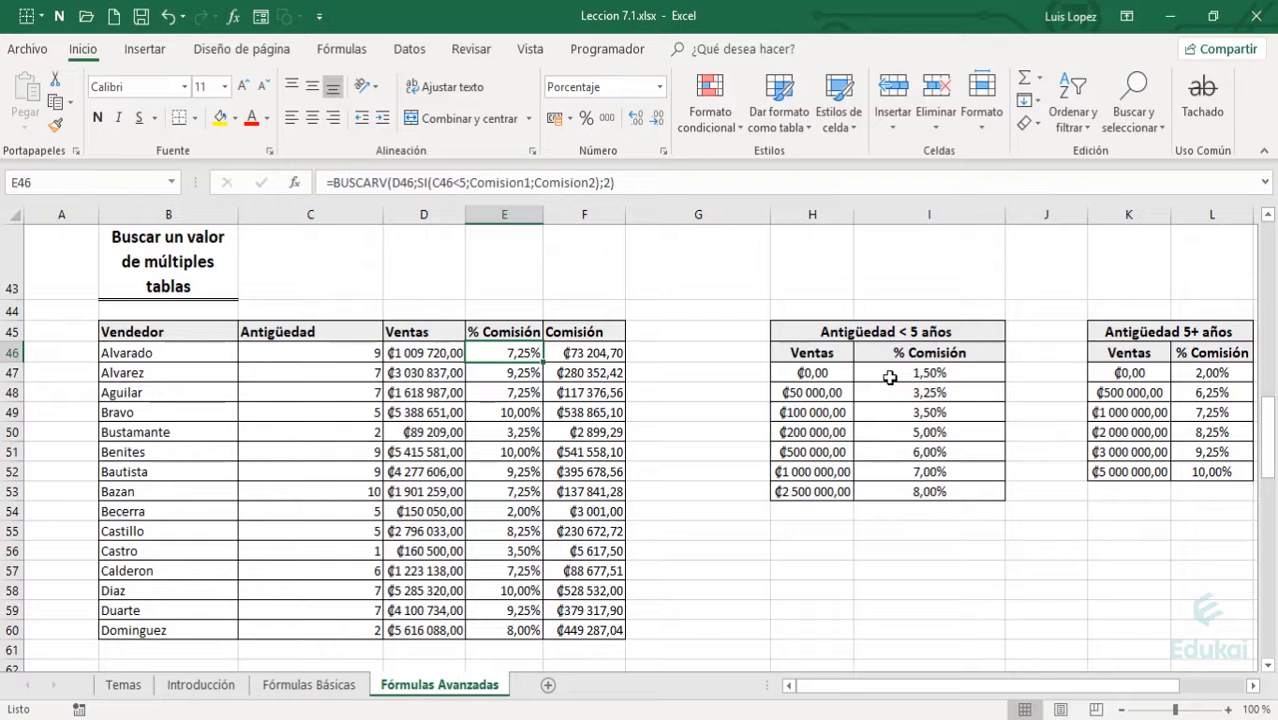
pyautogui.press('F2')
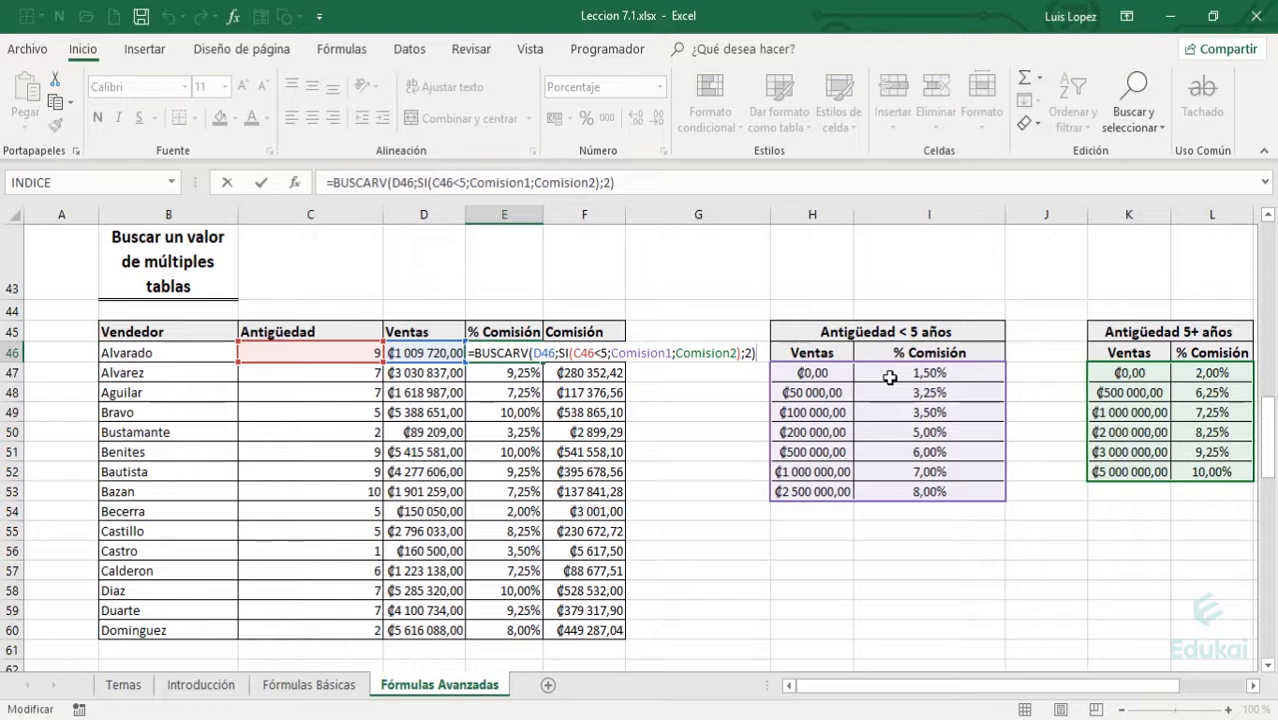
# - Leave the formula and trace the Antigüedad 5+ años table from its title to the bracket in K49 and its rate in L49
pyautogui.click(889, 377)
pyautogui.press('Up')
pyautogui.press('Right')
pyautogui.press('Right')
pyautogui.press('Right')
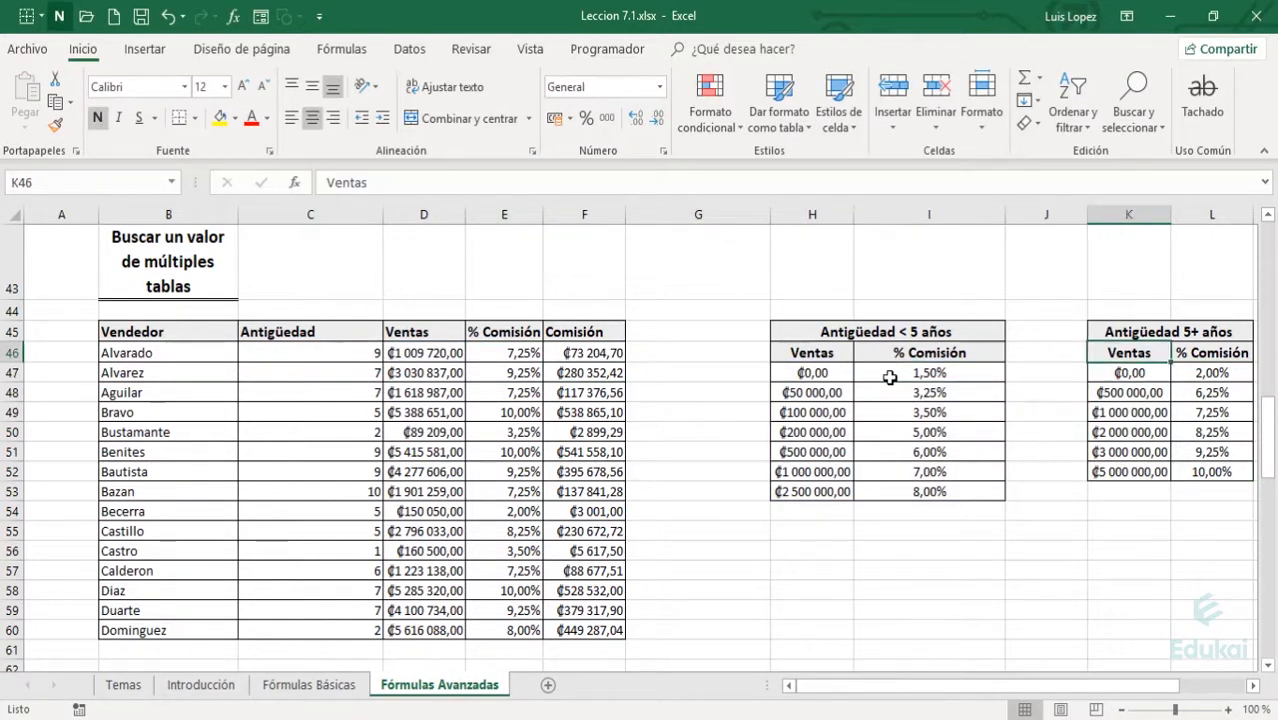
pyautogui.press('Up')
pyautogui.press('Down')
pyautogui.press('Down')
pyautogui.press('Down')
pyautogui.press('Down')
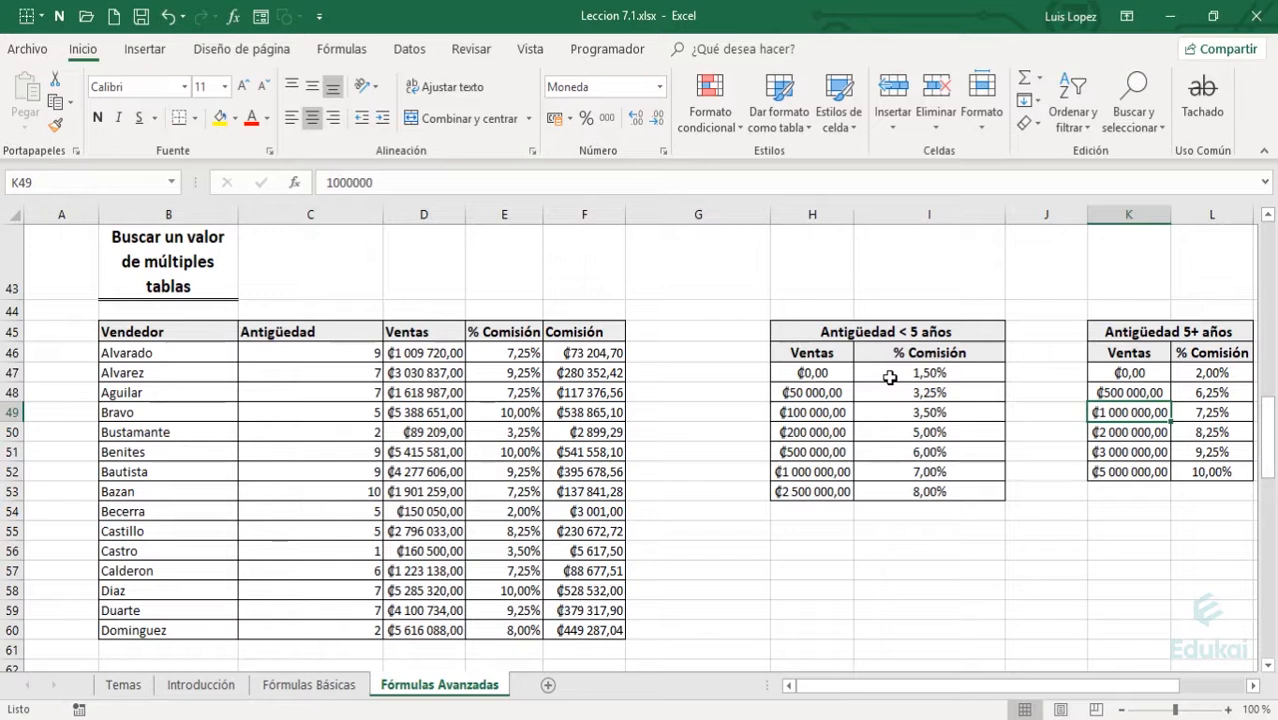
pyautogui.press('Right')
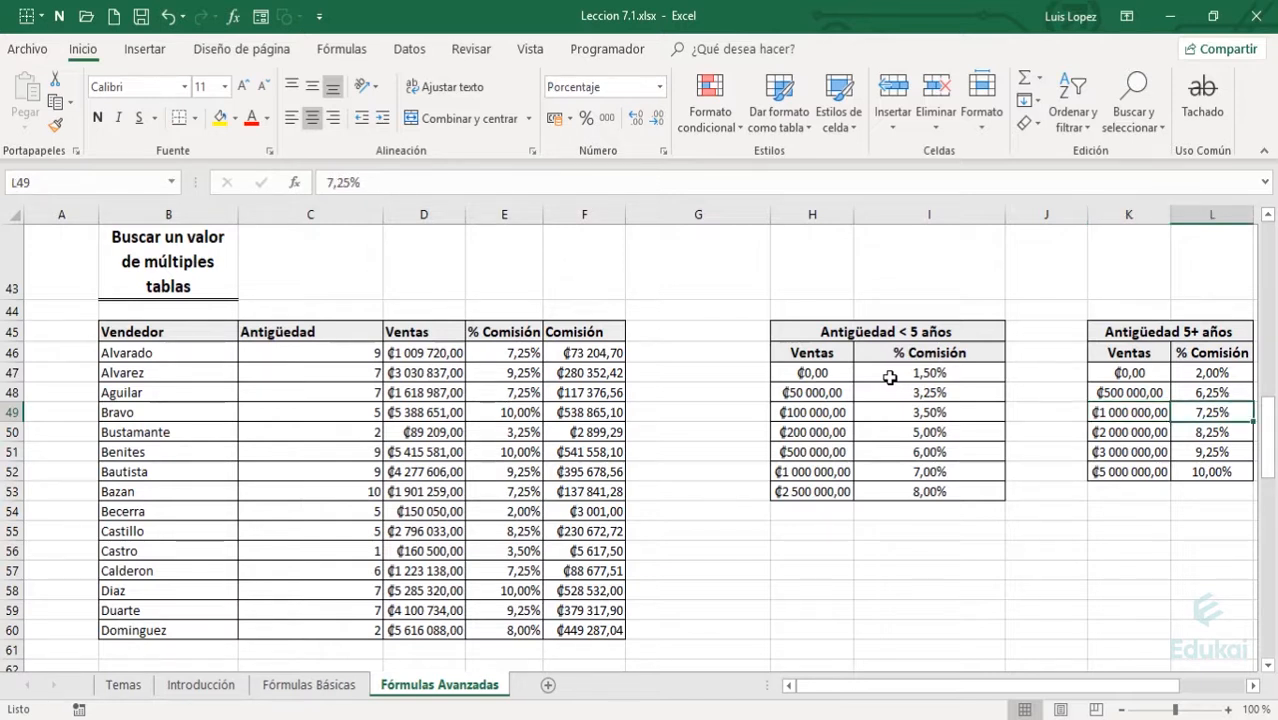
pyautogui.press('Up')
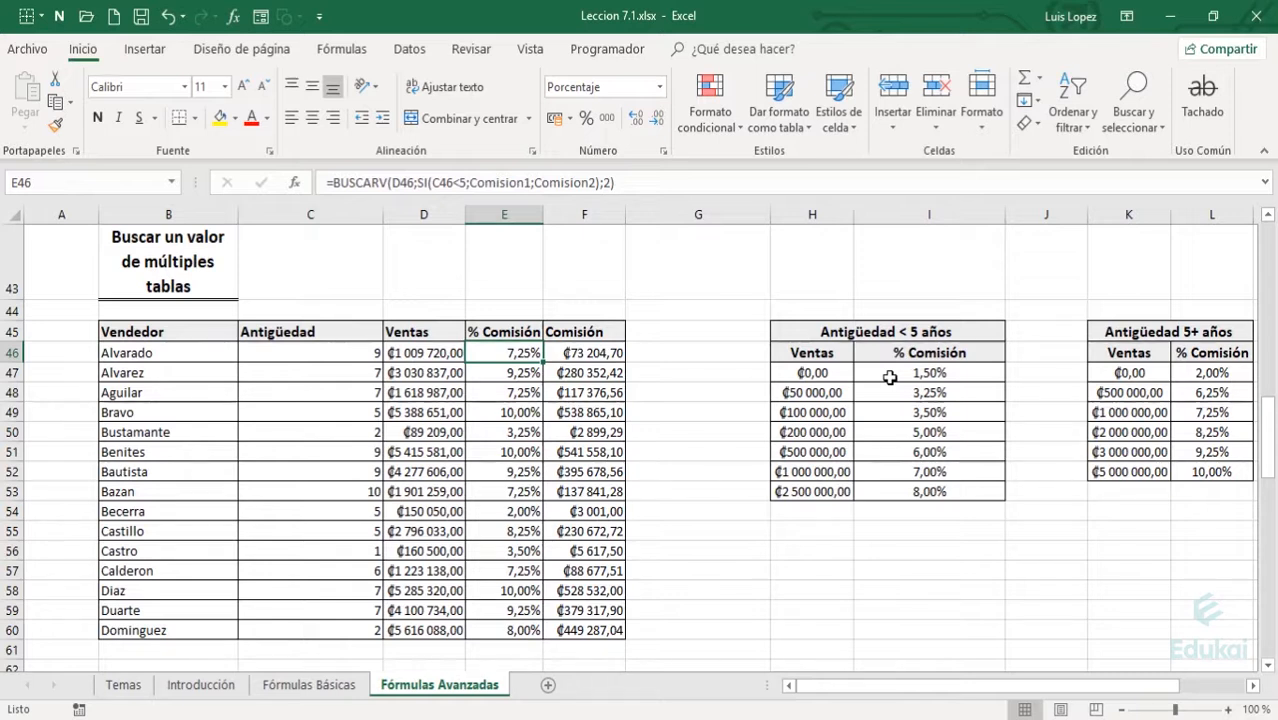
# - Open the formula in E46 and highlight Comision1, the SI function's value-if-true argument
pyautogui.press('F2')
pyautogui.press('Left')
pyautogui.press('Left')
pyautogui.press('Left')
pyautogui.press('Left')
pyautogui.press('Left')
pyautogui.press('Left')
pyautogui.press('Left')
pyautogui.press('Left')
pyautogui.press('Left')
pyautogui.press('Left')
pyautogui.press('Left')
pyautogui.press('Left')
pyautogui.press('Left')
pyautogui.press('Left')
pyautogui.press('Left')
pyautogui.press('Left')
pyautogui.press('Left')
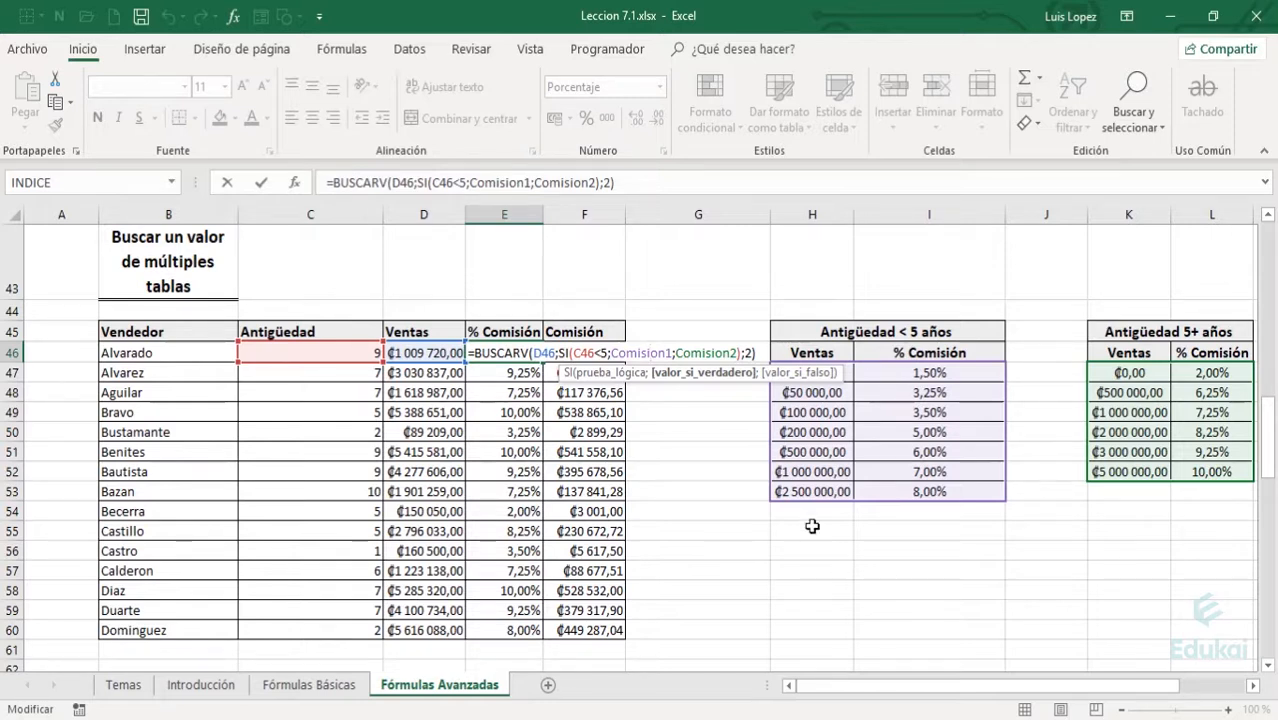
pyautogui.press('Left')
pyautogui.press('Left')
pyautogui.press('Left')
pyautogui.press('Left')
pyautogui.press('Left')
pyautogui.press('Left')
pyautogui.hotkey('shift', 'Right')
pyautogui.hotkey('shift', 'Right')
pyautogui.hotkey('shift', 'Right')
pyautogui.hotkey('shift', 'Right')
pyautogui.hotkey('shift', 'Right')
pyautogui.hotkey('shift', 'Right')
pyautogui.hotkey('shift', 'Right')
pyautogui.hotkey('shift', 'Right')
pyautogui.hotkey('shift', 'Right')
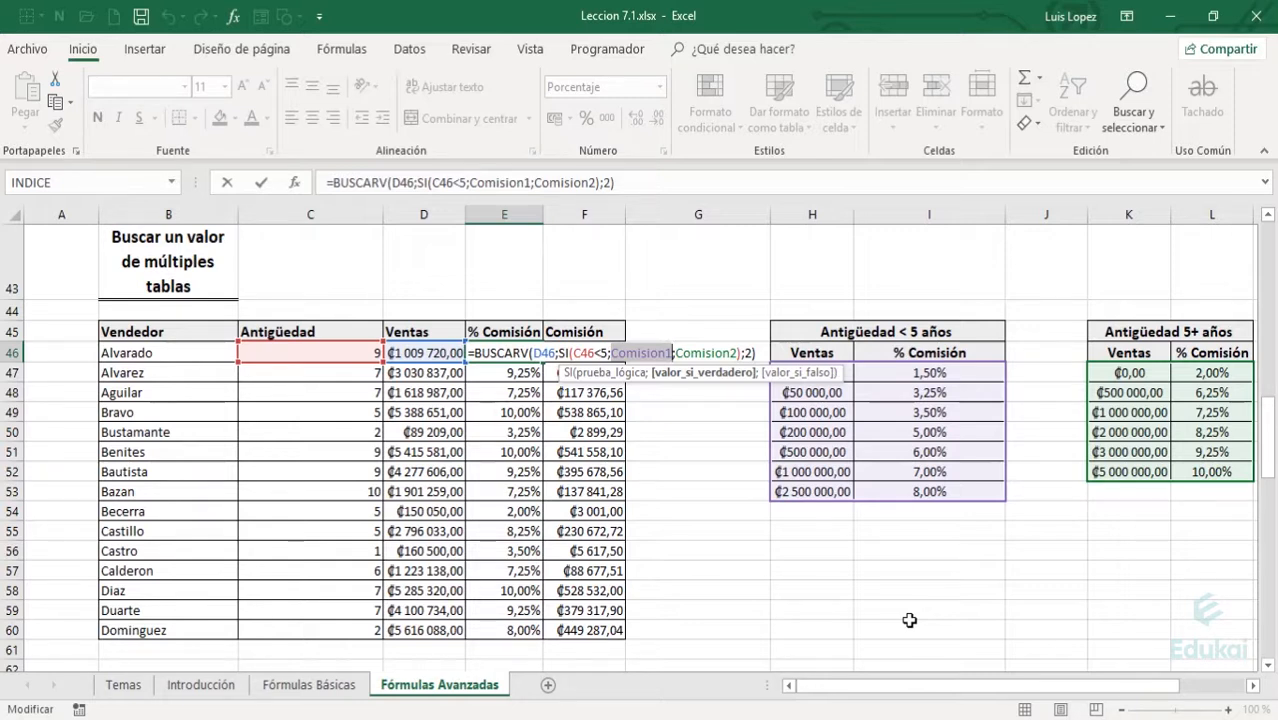
# - Highlight Comision2, the value-if-false argument of the SI function in the E46 formula
pyautogui.press('Right')
pyautogui.press('Right')
pyautogui.hotkey('shift', 'Right')
pyautogui.hotkey('shift', 'Right')
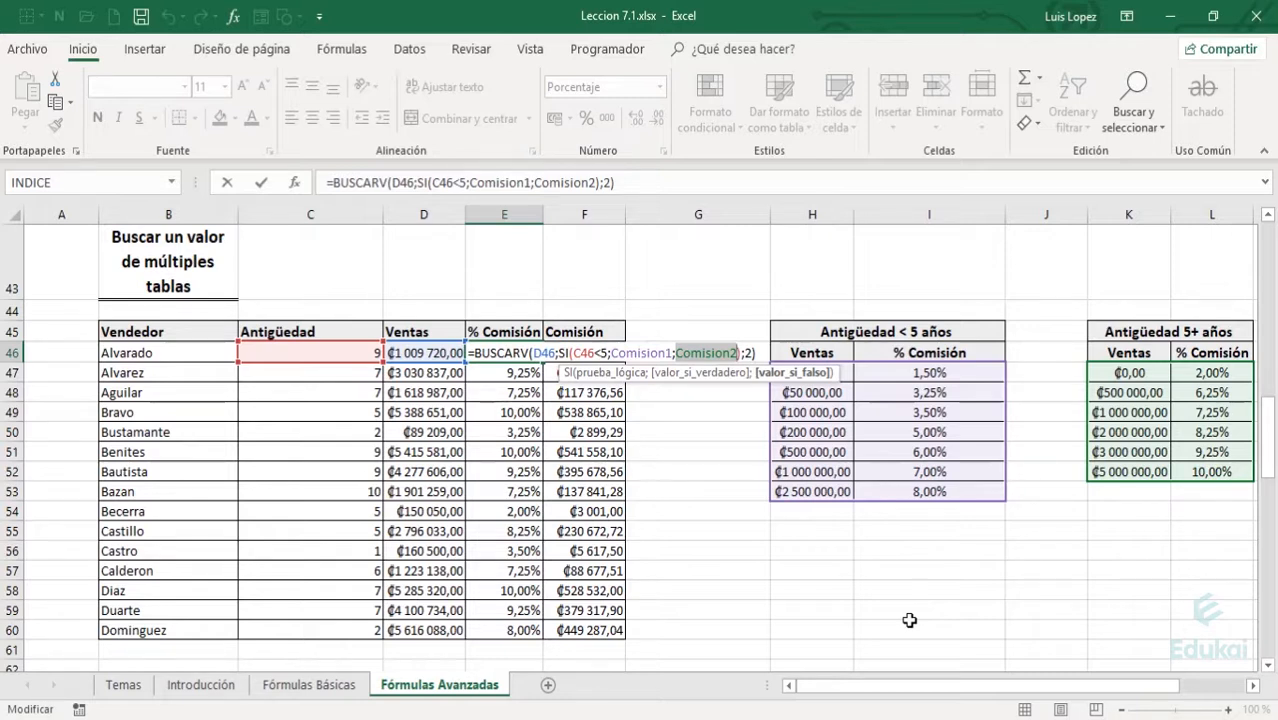
# - Go back through the E46 formula and highlight the SI function name inside the BUSCARV table argument
pyautogui.press('Left')
pyautogui.press('Left')
pyautogui.press('Left')
pyautogui.press('Left')
pyautogui.press('Left')
pyautogui.press('Left')
pyautogui.press('Left')
pyautogui.press('Left')
pyautogui.press('Left')
pyautogui.press('Left')
pyautogui.press('Left')
pyautogui.press('Left')
pyautogui.press('Left')
pyautogui.press('Left')
pyautogui.press('Left')
pyautogui.press('Left')
pyautogui.press('Left')
pyautogui.press('Left')
pyautogui.press('Left')
pyautogui.press('Left')
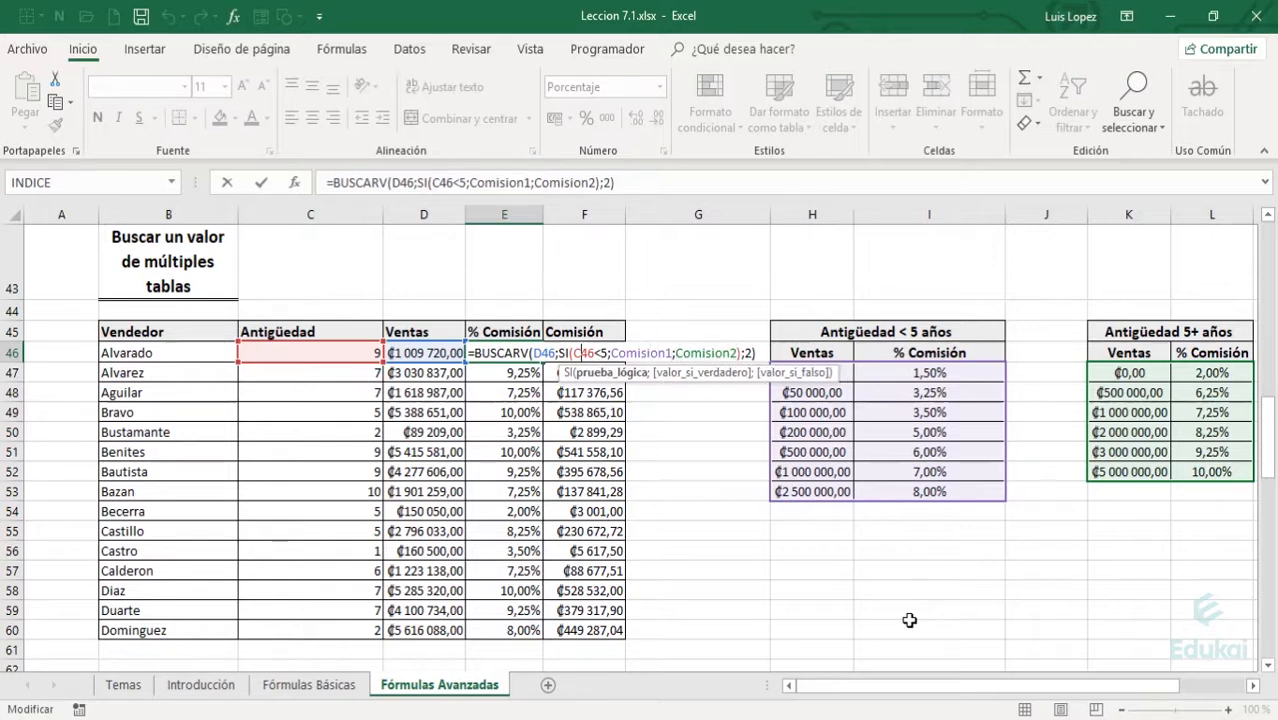
pyautogui.hotkey('shift', 'Right')
pyautogui.hotkey('shift', 'Right')
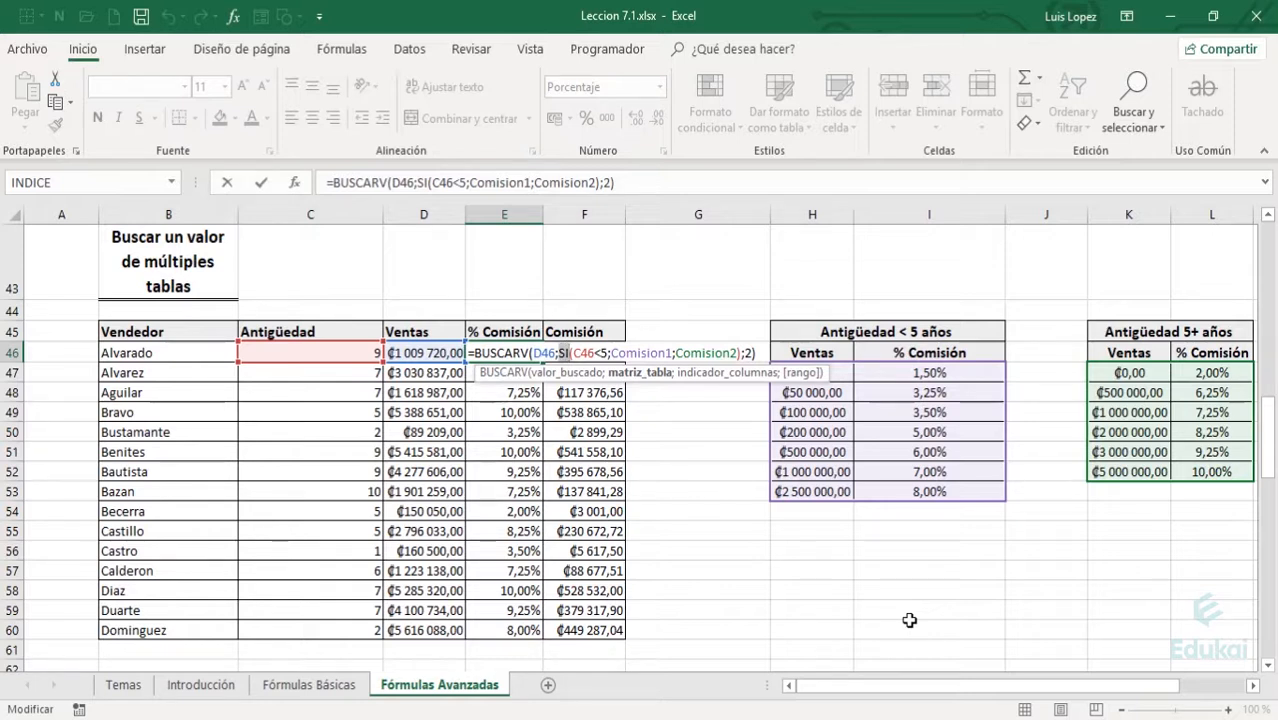
# - Highlight the C46 reference in the SI function's logical test
pyautogui.press('Right')
pyautogui.press('Right')
pyautogui.press('Right')
pyautogui.press('Left')
pyautogui.hotkey('shift', 'Right')
pyautogui.hotkey('shift', 'Right')
pyautogui.hotkey('shift', 'Right')
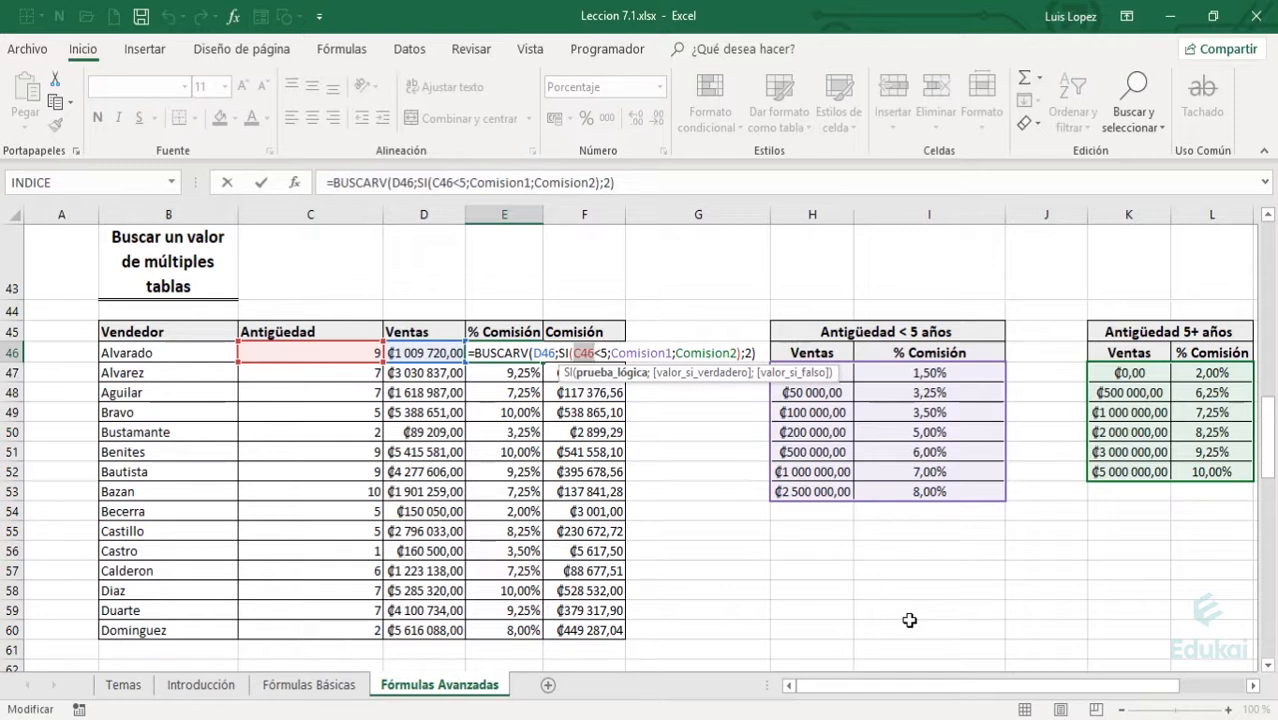
# - Move past the <5 condition and highlight Comision1 as the table used when the test is true
pyautogui.press('Right')
pyautogui.press('Right')
pyautogui.press('Right')
pyautogui.press('Right')
pyautogui.hotkey('shift', 'Right')
pyautogui.hotkey('shift', 'Right')
pyautogui.hotkey('shift', 'Right')
pyautogui.hotkey('shift', 'Right')
pyautogui.hotkey('shift', 'Right')
pyautogui.hotkey('shift', 'Right')
pyautogui.hotkey('shift', 'Right')
pyautogui.hotkey('shift', 'Right')
pyautogui.hotkey('shift', 'Right')
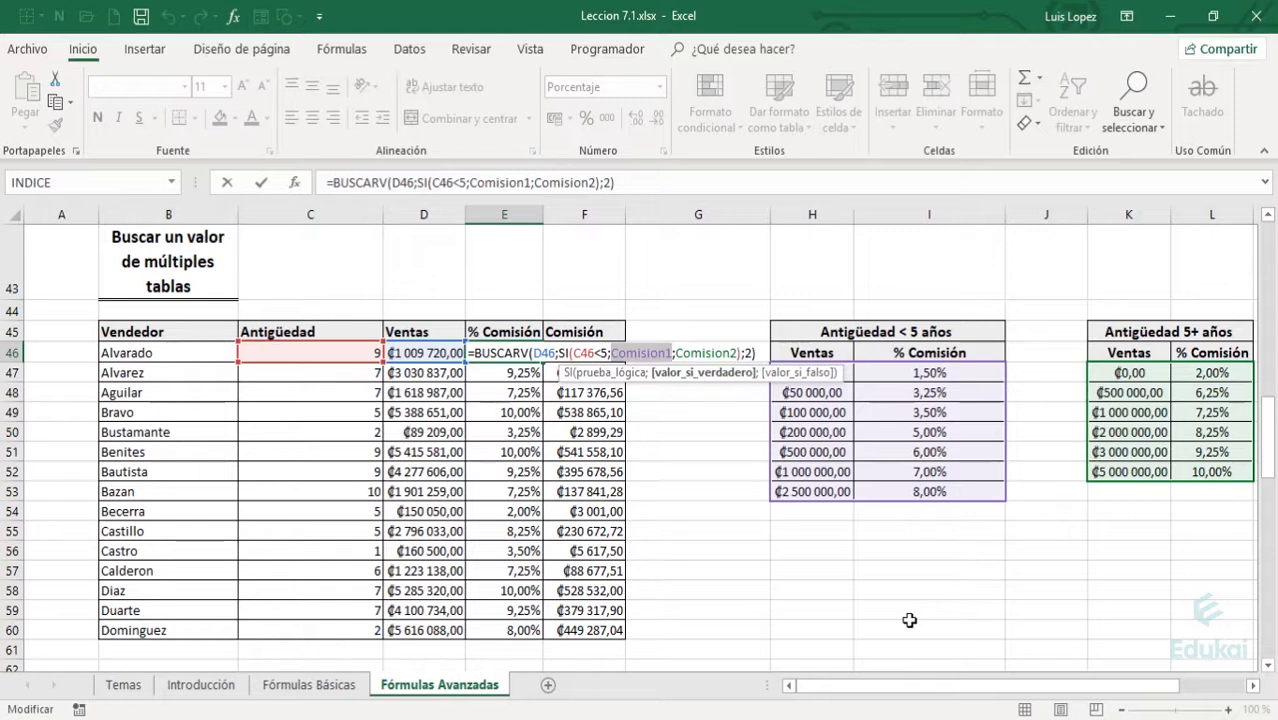
# - Highlight Comision2 as the table used when the SI test is false
pyautogui.press('Right')
pyautogui.press('Right')
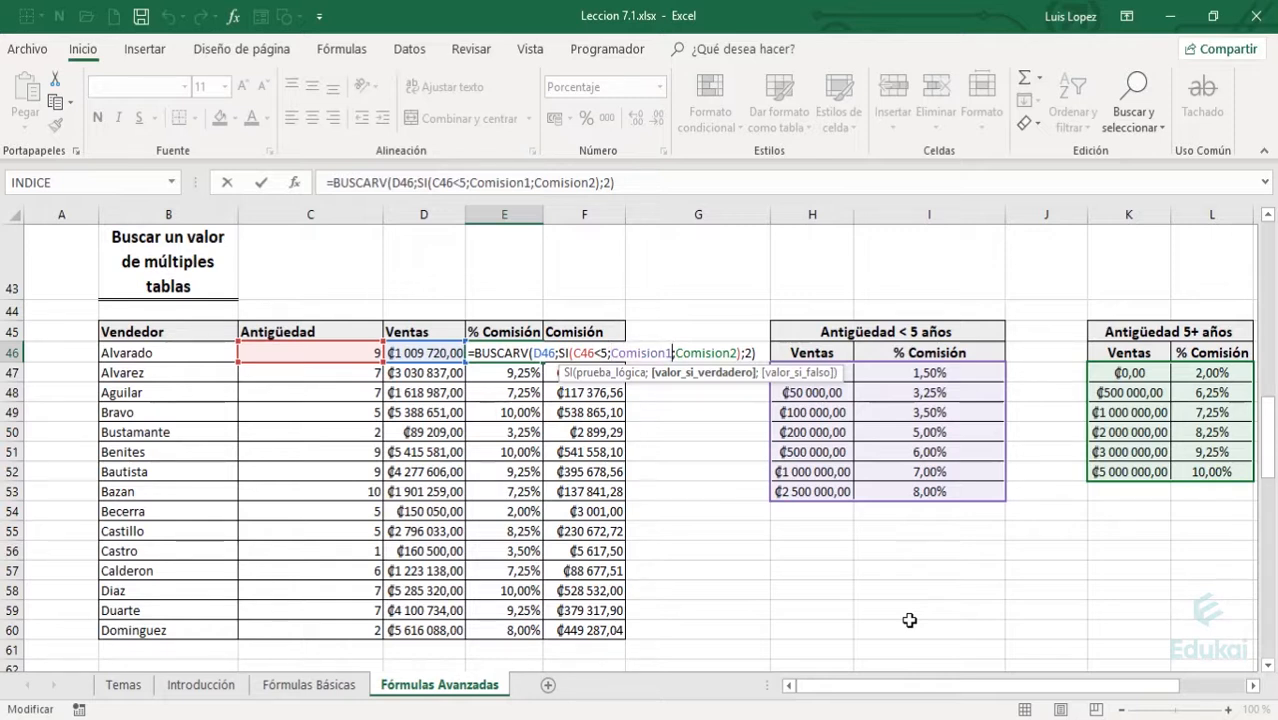
pyautogui.hotkey('shift', 'Right')
pyautogui.hotkey('shift', 'Right')
pyautogui.hotkey('shift', 'Right')
pyautogui.hotkey('shift', 'Right')
pyautogui.hotkey('shift', 'Right')
pyautogui.hotkey('shift', 'Right')
pyautogui.hotkey('shift', 'Right')
pyautogui.hotkey('shift', 'Right')
pyautogui.hotkey('shift', 'Right')
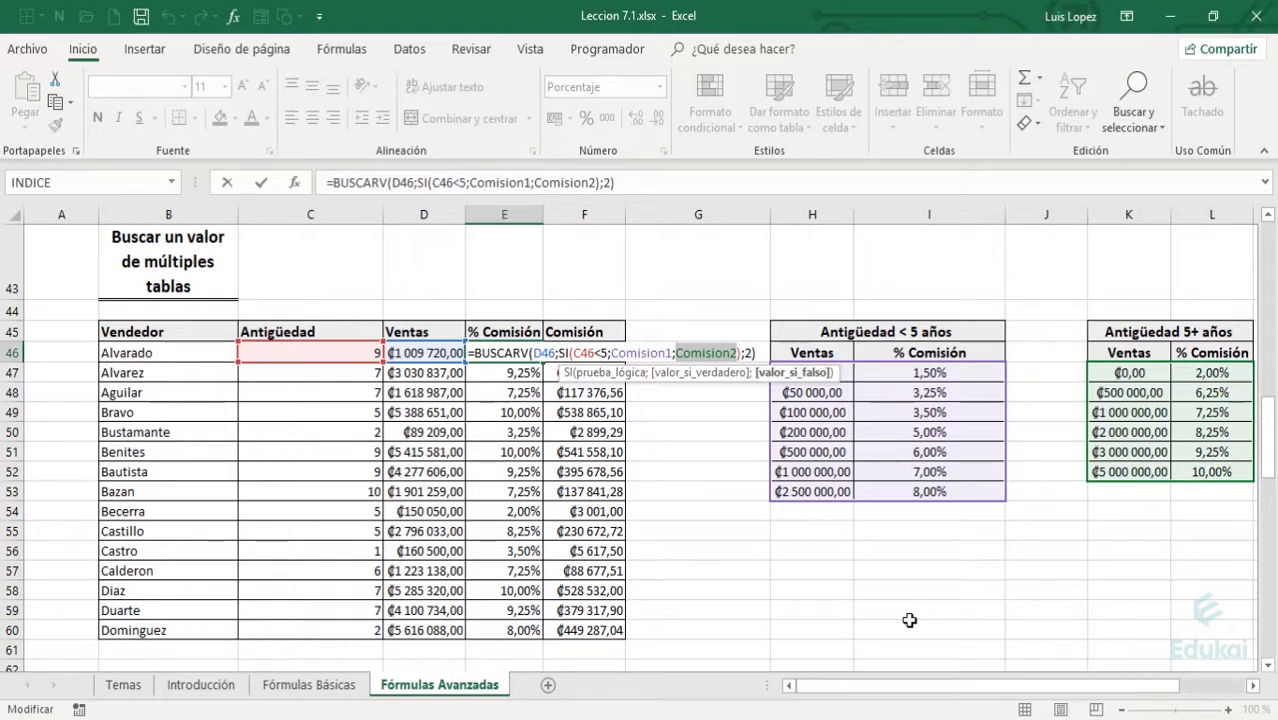
# - Reselect the Comision2 name from its end within the SI function of the E46 formula
pyautogui.press('Right')
pyautogui.hotkey('shift', 'Left')
pyautogui.hotkey('shift', 'Left')
pyautogui.hotkey('shift', 'Left')
pyautogui.hotkey('shift', 'Left')
pyautogui.hotkey('shift', 'Left')
pyautogui.hotkey('shift', 'Left')
pyautogui.hotkey('shift', 'Left')
pyautogui.hotkey('shift', 'Left')
pyautogui.hotkey('shift', 'Left')
# - Go back to the start of the BUSCARV arguments, highlight D46 as the lookup value, and move on to the table argument
pyautogui.press('Left')
pyautogui.press('Left')
pyautogui.press('Left')
pyautogui.press('Left')
pyautogui.press('Left')
pyautogui.press('Left')
pyautogui.press('Left')
pyautogui.press('Left')
pyautogui.press('Left')
pyautogui.press('Left')
pyautogui.press('Left')
pyautogui.press('Left')
pyautogui.press('Left')
pyautogui.press('Left')
pyautogui.press('Left')
pyautogui.press('Left')
pyautogui.press('Left')
pyautogui.press('Left')
pyautogui.press('Left')
pyautogui.press('Left')
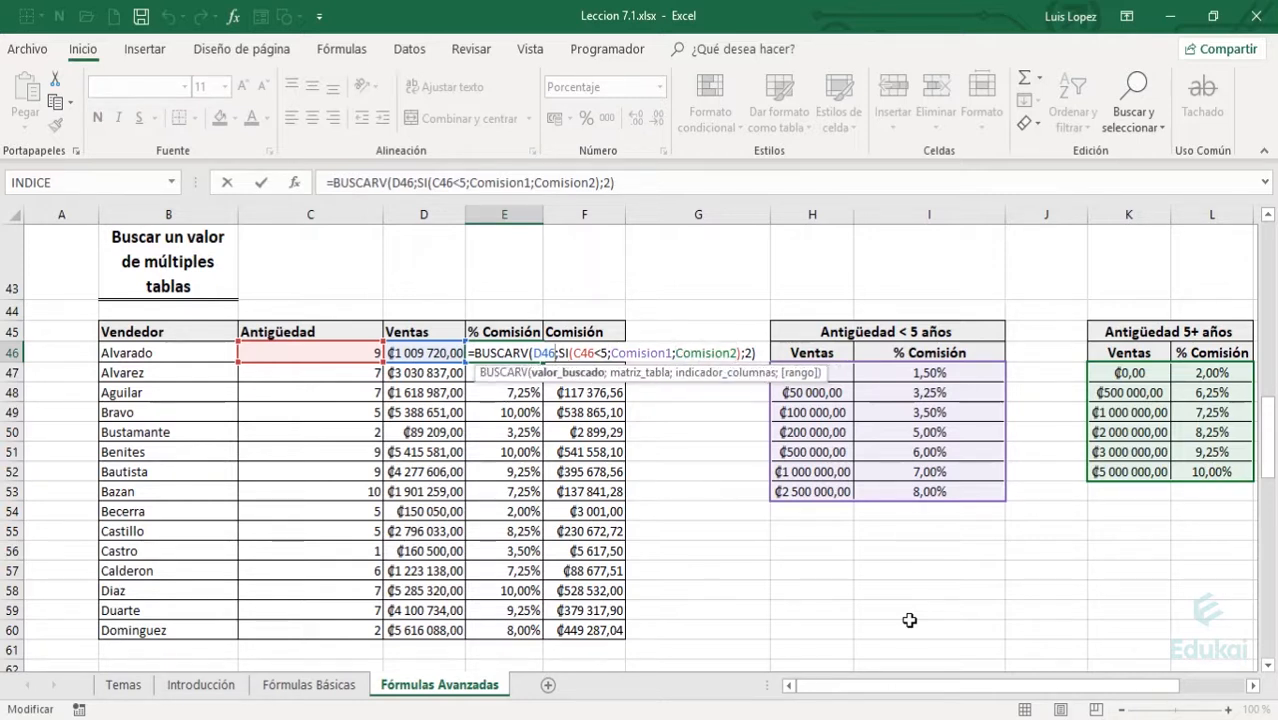
pyautogui.press('Right')
pyautogui.press('Right')
pyautogui.press('Right')
pyautogui.hotkey('shift', 'Left')
pyautogui.hotkey('shift', 'Left')
pyautogui.hotkey('shift', 'Left')
pyautogui.press('Right')
pyautogui.press('Right')
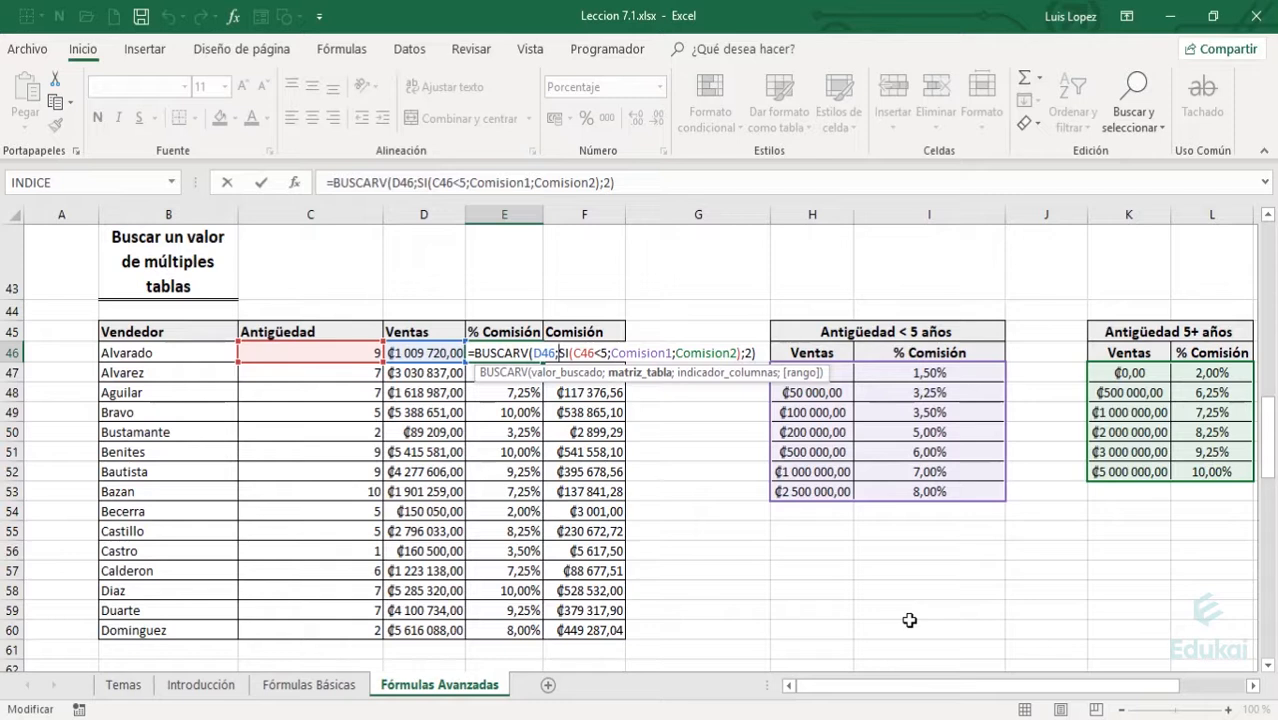
# - Move through the SI condition and Comision1, and highlight Comision2 as the table for the false case
pyautogui.press('Right')
pyautogui.press('Right')
pyautogui.press('Right')
pyautogui.press('Right')
pyautogui.press('Right')
pyautogui.press('Right')
pyautogui.press('Right')
pyautogui.press('Right')
pyautogui.press('Right')
pyautogui.press('Right')
pyautogui.press('Right')
pyautogui.press('Right')
pyautogui.press('Right')
pyautogui.press('Right')
pyautogui.press('Right')
pyautogui.hotkey('shift', 'Right')
pyautogui.hotkey('shift', 'Right')
pyautogui.hotkey('shift', 'Right')
pyautogui.hotkey('shift', 'Right')
pyautogui.hotkey('shift', 'Right')
pyautogui.hotkey('shift', 'Right')
pyautogui.hotkey('shift', 'Right')
pyautogui.hotkey('shift', 'Right')
pyautogui.hotkey('shift', 'Right')
pyautogui.hotkey('shift', 'Right')
pyautogui.hotkey('shift', 'Left')
pyautogui.hotkey('shift', 'Right')
pyautogui.hotkey('shift', 'Left')
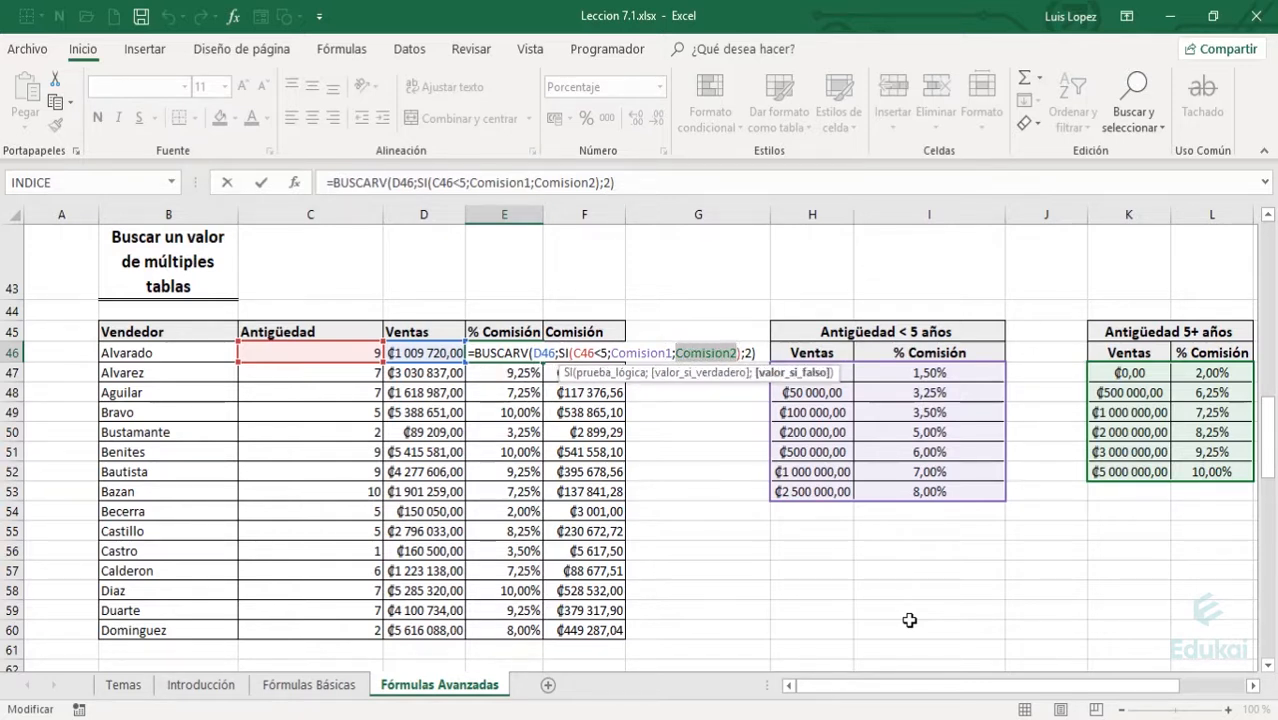
# - Move to the column index argument 2 in the E46 formula and leave editing without changing it
pyautogui.press('Right')
pyautogui.press('Right')
pyautogui.press('Right')
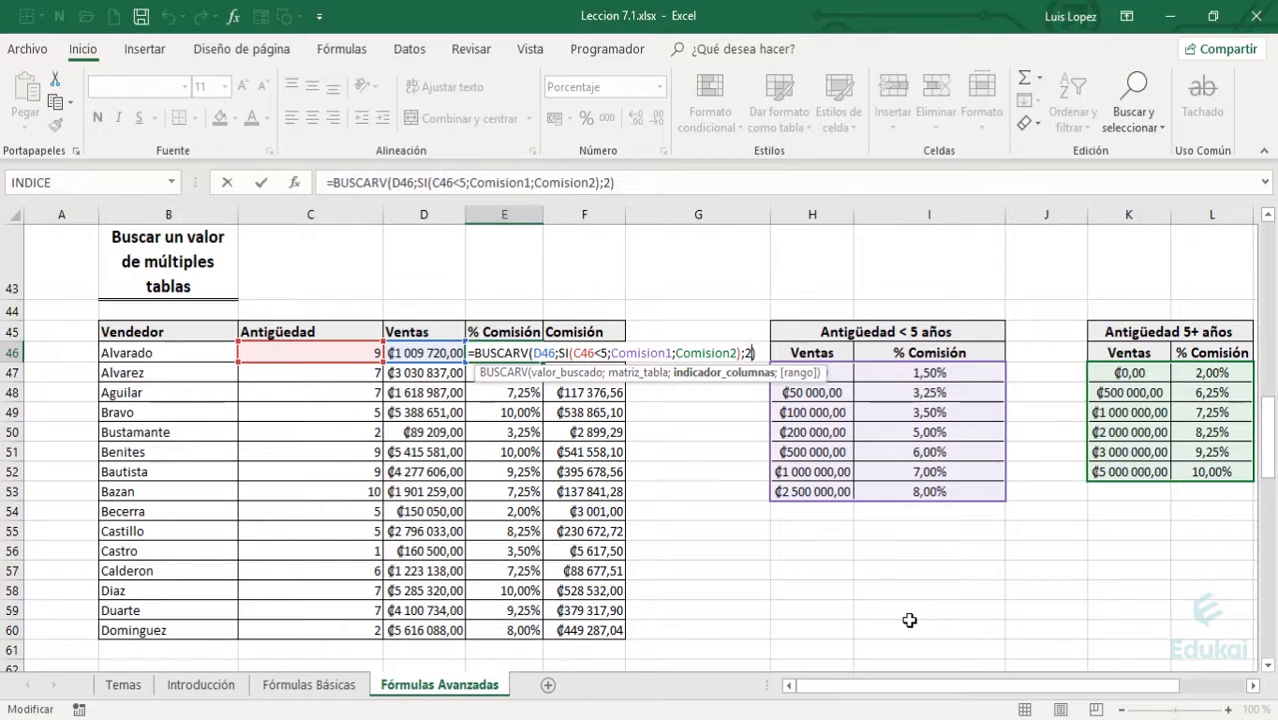
pyautogui.press('Escape')
pyautogui.hotkey('ctrl', 'Right')
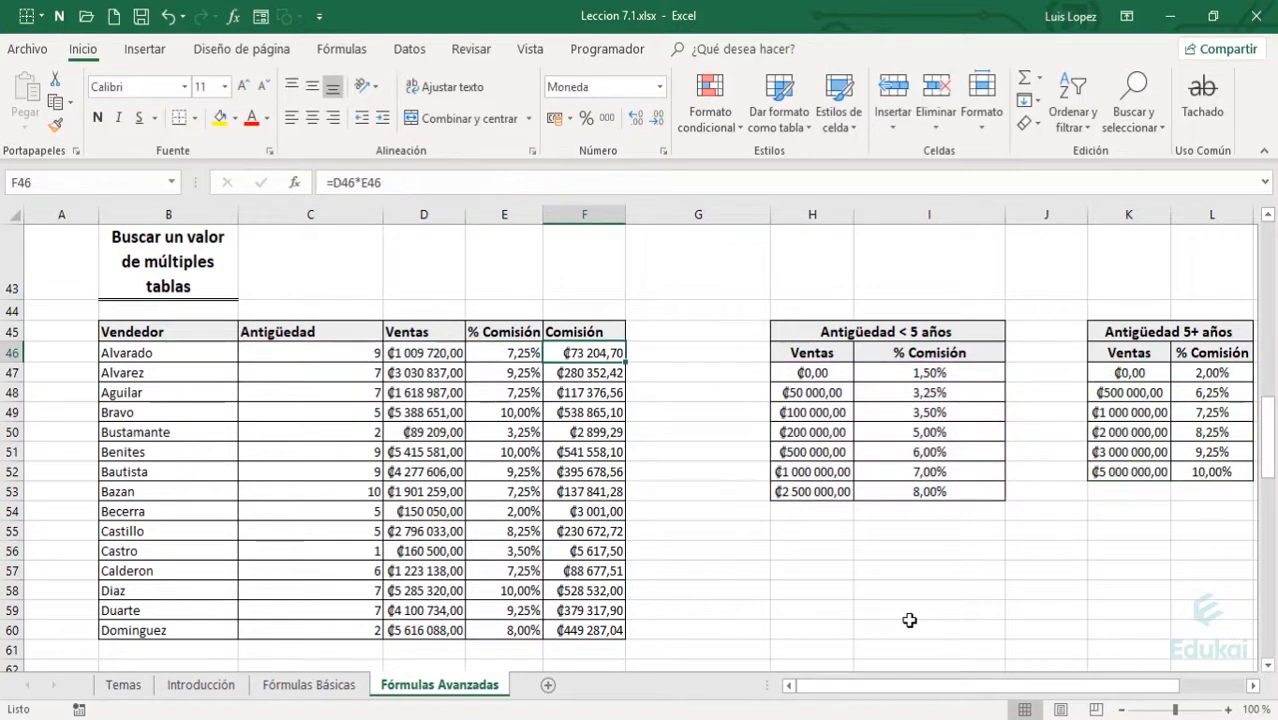
# - Select the sales and commission values H47:I53 of the Antigüedad < 5 años table
pyautogui.hotkey('ctrl', 'Right')
pyautogui.press('Down')
pyautogui.hotkey('ctrl', 'shift', 'Right')
pyautogui.hotkey('shift', 'Down')
pyautogui.hotkey('shift', 'Down')
pyautogui.hotkey('shift', 'Down')
pyautogui.hotkey('shift', 'Down')
pyautogui.hotkey('shift', 'Down')
pyautogui.hotkey('shift', 'Down')
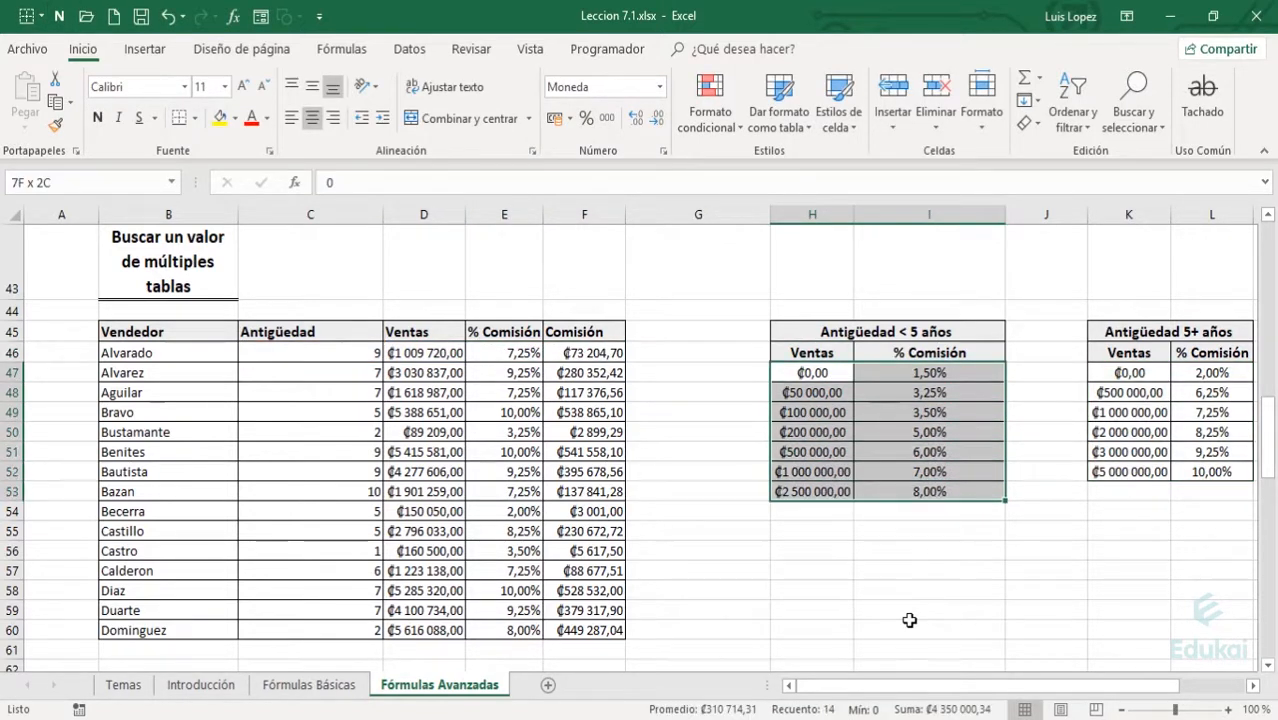
# - Select the Comision2 range K47:L52 of the Antigüedad 5+ años table
pyautogui.press('Right')
pyautogui.hotkey('ctrl', 'Right')
pyautogui.hotkey('ctrl', 'shift', 'Right')
pyautogui.hotkey('ctrl', 'shift', 'Down')
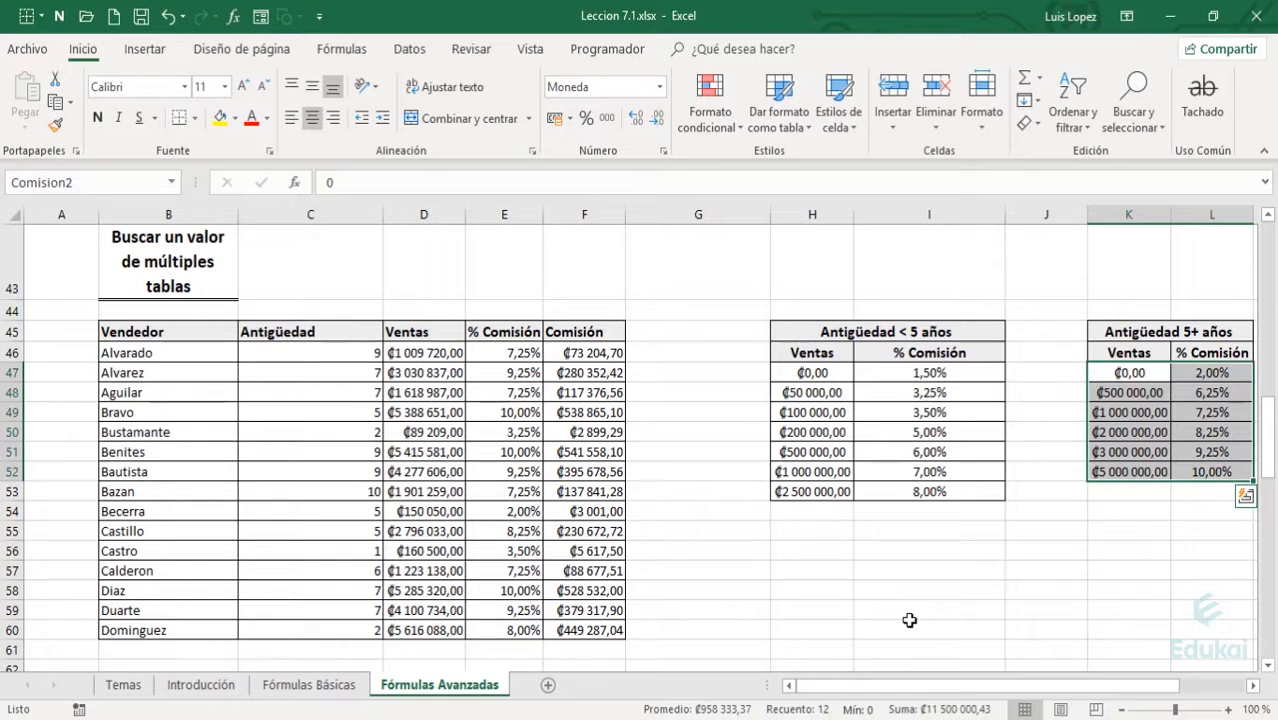
# - Highlight the % Comisión column of the 5+ años table and of the < 5 años table, and return to E46
pyautogui.press('Left')
pyautogui.press('Right')
pyautogui.press('Right')
pyautogui.hotkey('shift', 'Down')
pyautogui.hotkey('shift', 'Down')
pyautogui.hotkey('shift', 'Down')
pyautogui.hotkey('shift', 'Down')
pyautogui.hotkey('shift', 'Down')
pyautogui.press('Left')
pyautogui.press('Left')
pyautogui.press('Left')
pyautogui.hotkey('shift', 'Down')
pyautogui.hotkey('shift', 'Down')
pyautogui.hotkey('shift', 'Down')
pyautogui.hotkey('shift', 'Down')
pyautogui.hotkey('shift', 'Down')
pyautogui.hotkey('shift', 'Down')
pyautogui.hotkey('shift', 'Down')
pyautogui.hotkey('shift', 'Down')
pyautogui.press('Up')
pyautogui.press('Left')
pyautogui.press('Left')
pyautogui.press('Left')
pyautogui.press('Left')
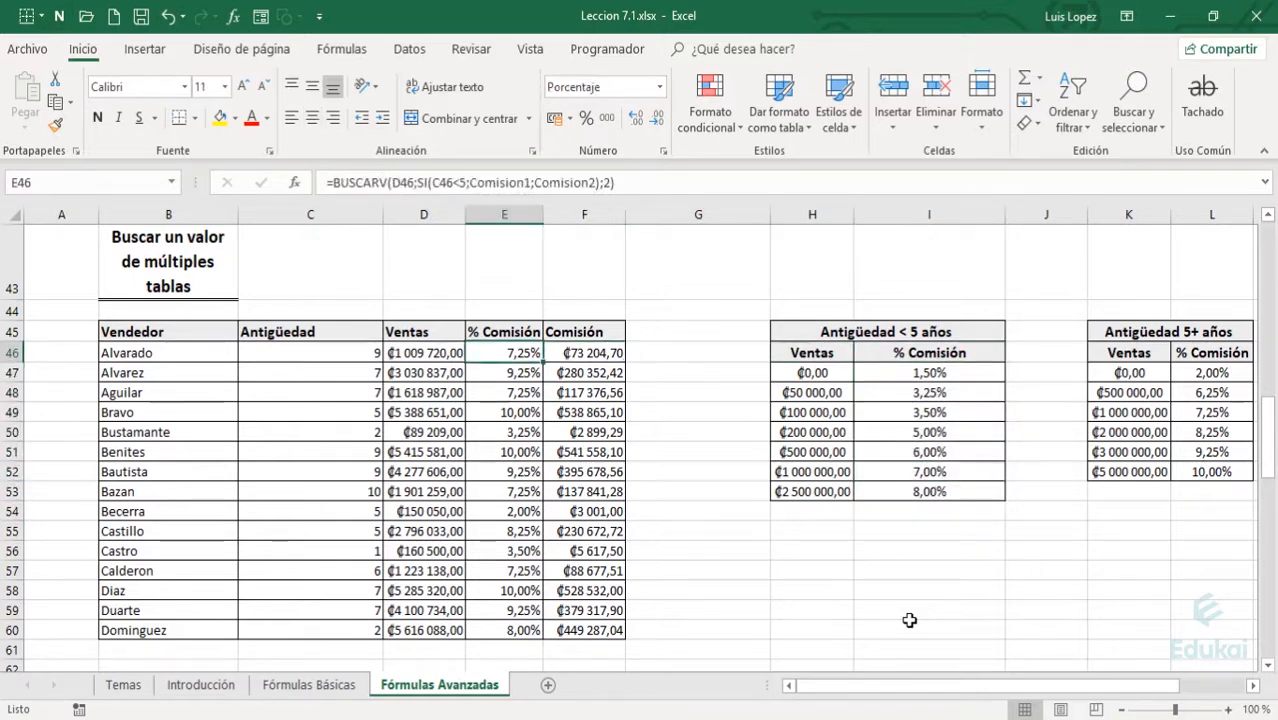
# - Reopen the E46 formula and highlight the column index 2 of BUSCARV
pyautogui.press('F2')
pyautogui.press('Left')
pyautogui.press('Left')
pyautogui.press('Left')
pyautogui.press('Left')
pyautogui.press('Left')
pyautogui.press('Left')
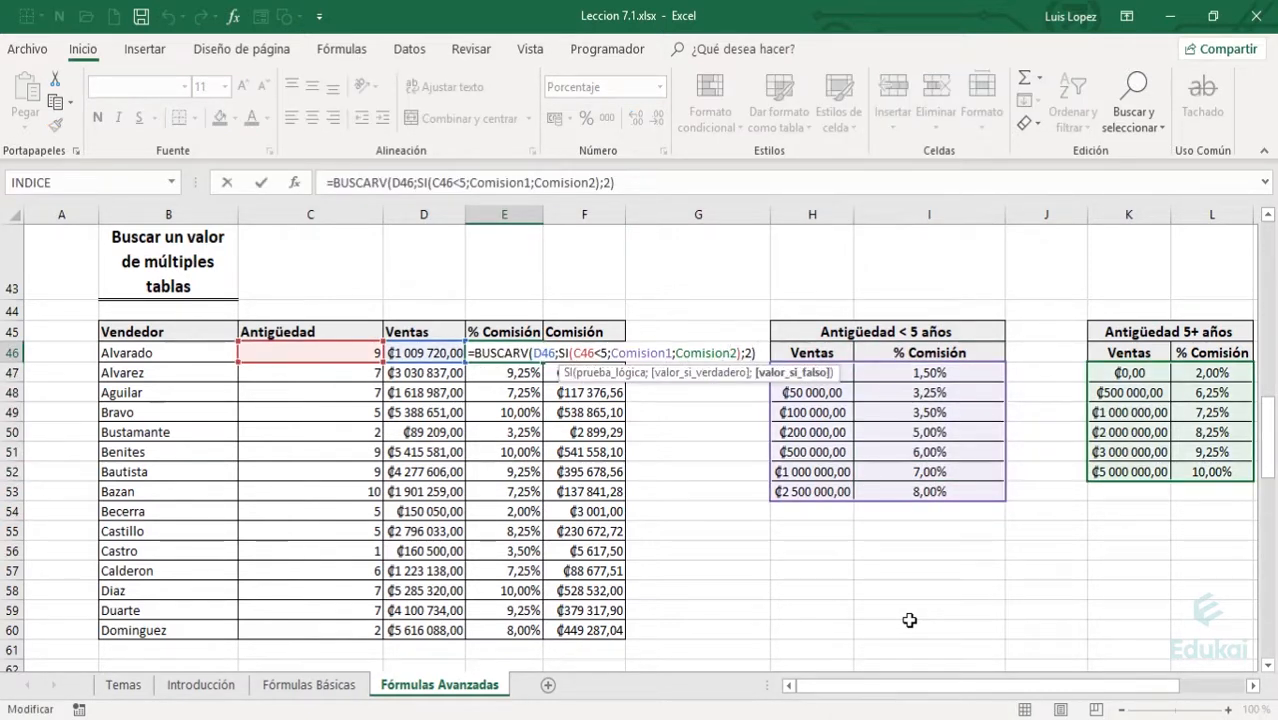
pyautogui.press('Right')
pyautogui.press('Right')
pyautogui.press('Right')
pyautogui.press('Right')
pyautogui.press('Right')
pyautogui.hotkey('shift', 'Left')
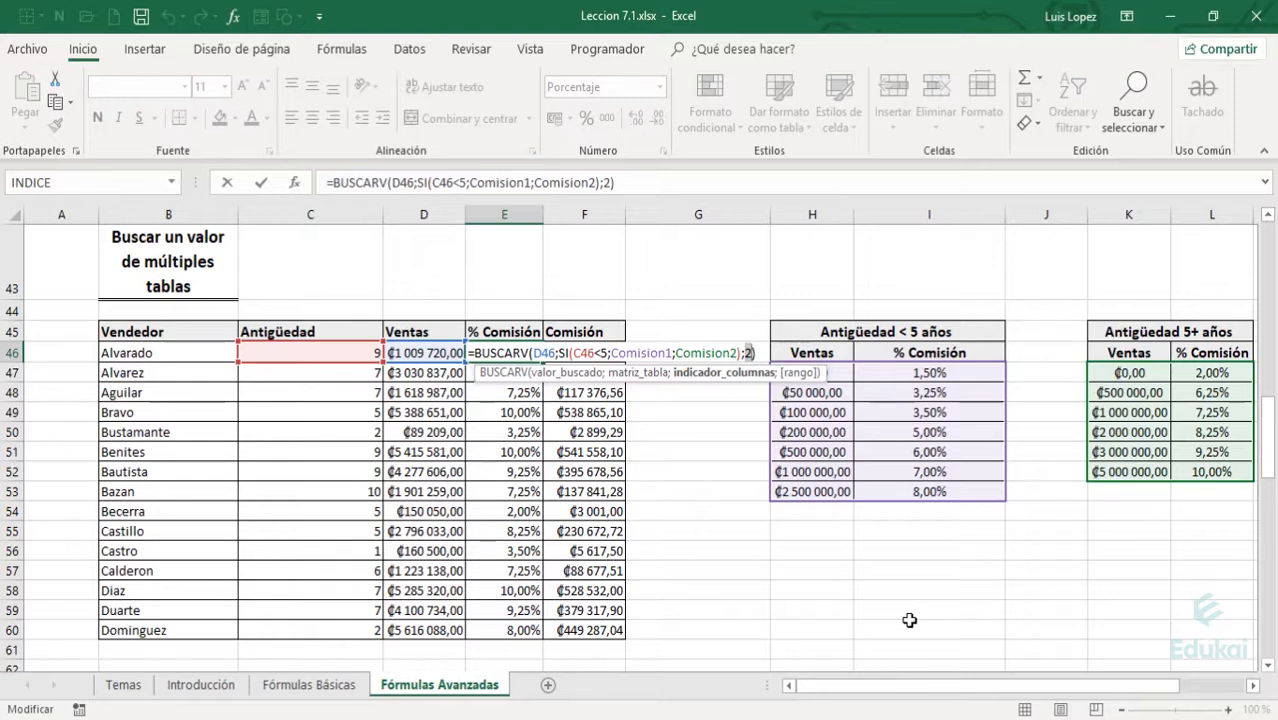
# - Bring up the match options for a fourth BUSCARV argument in E46, remove the added separator, and accept the formula
pyautogui.press('Right')
pyautogui.write(';')
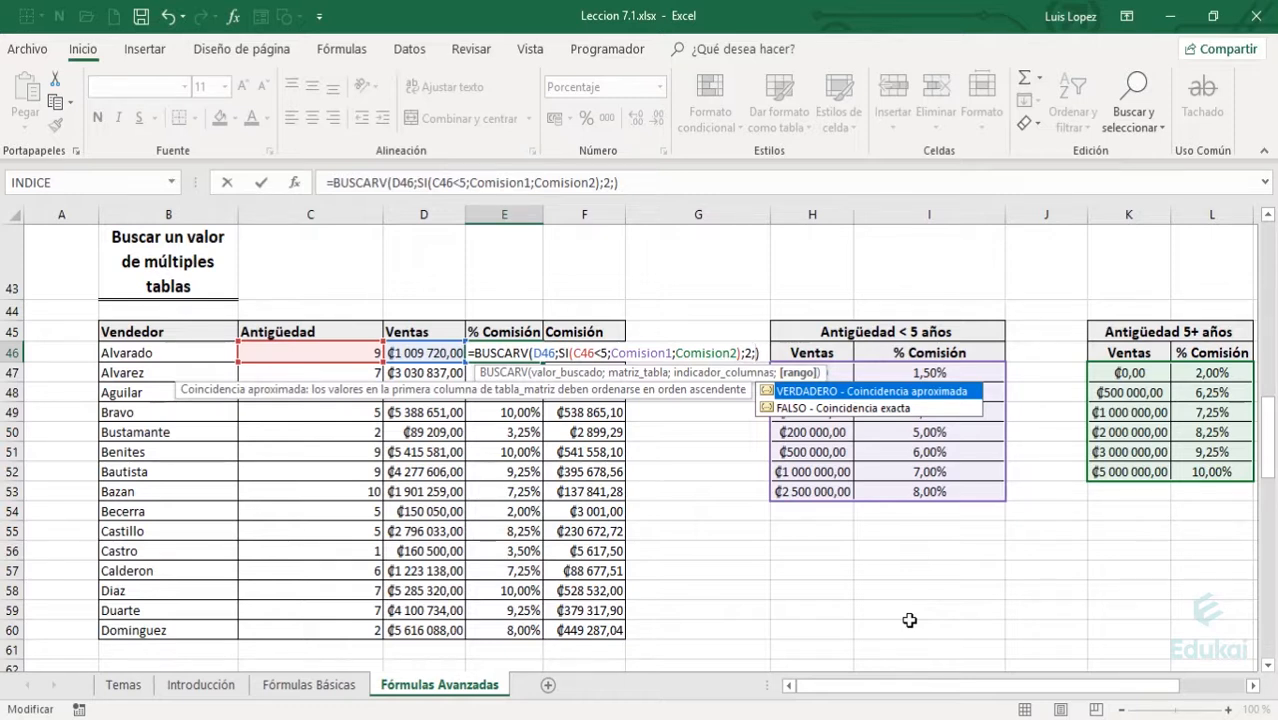
pyautogui.press('BackSpace')
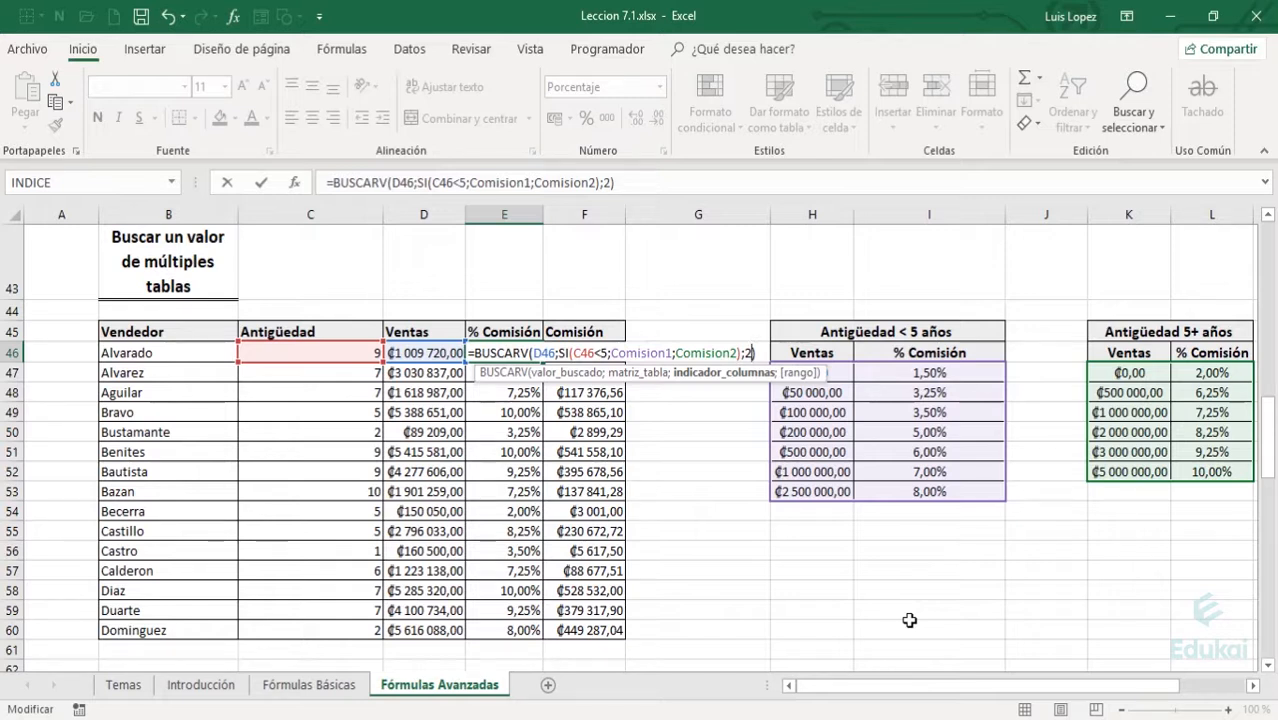
pyautogui.press('Return')
pyautogui.press('Up')
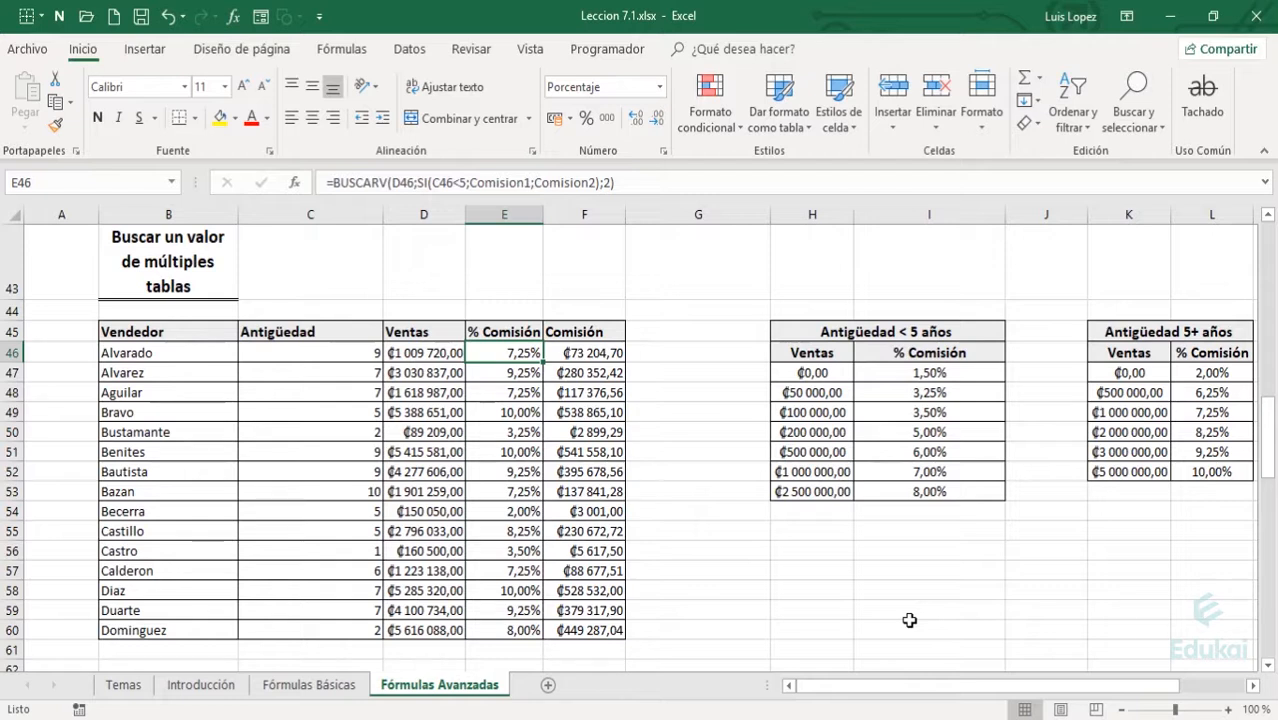
# - Add FALSO (Coincidencia exacta) as the fourth argument of the BUSCARV formula in E46
pyautogui.press('F2')
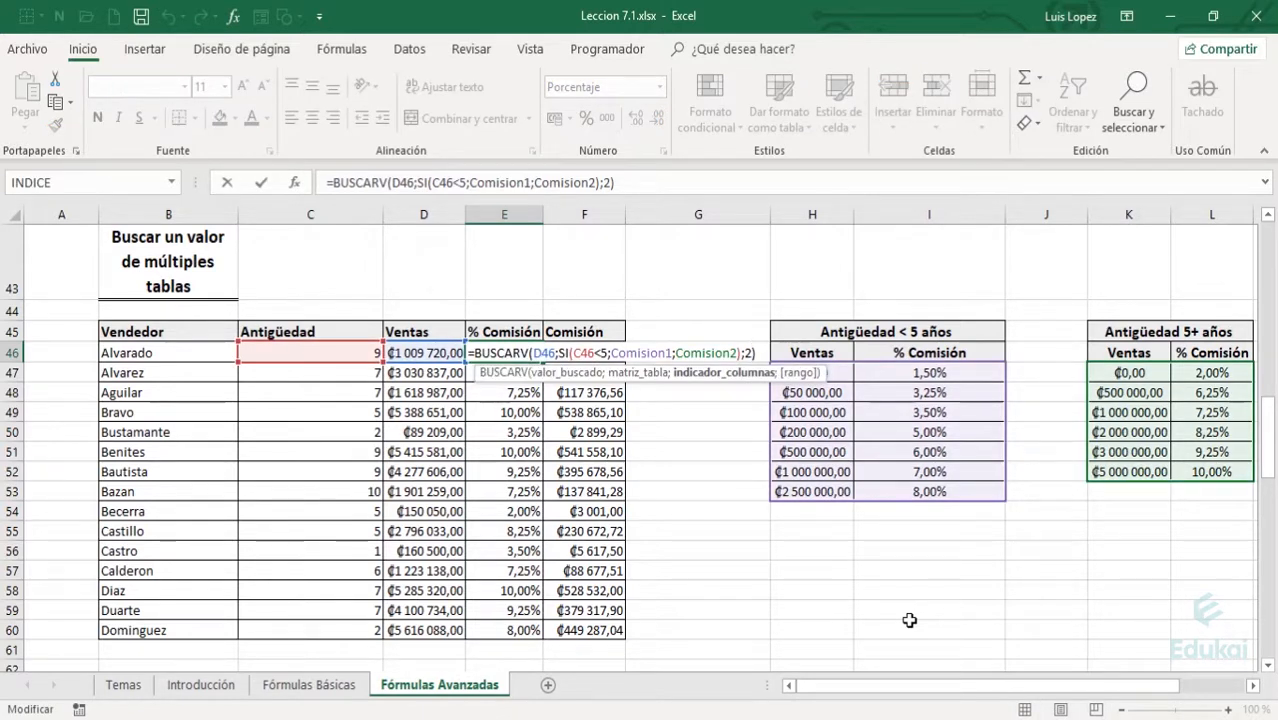
pyautogui.write(';')
pyautogui.press('Down')
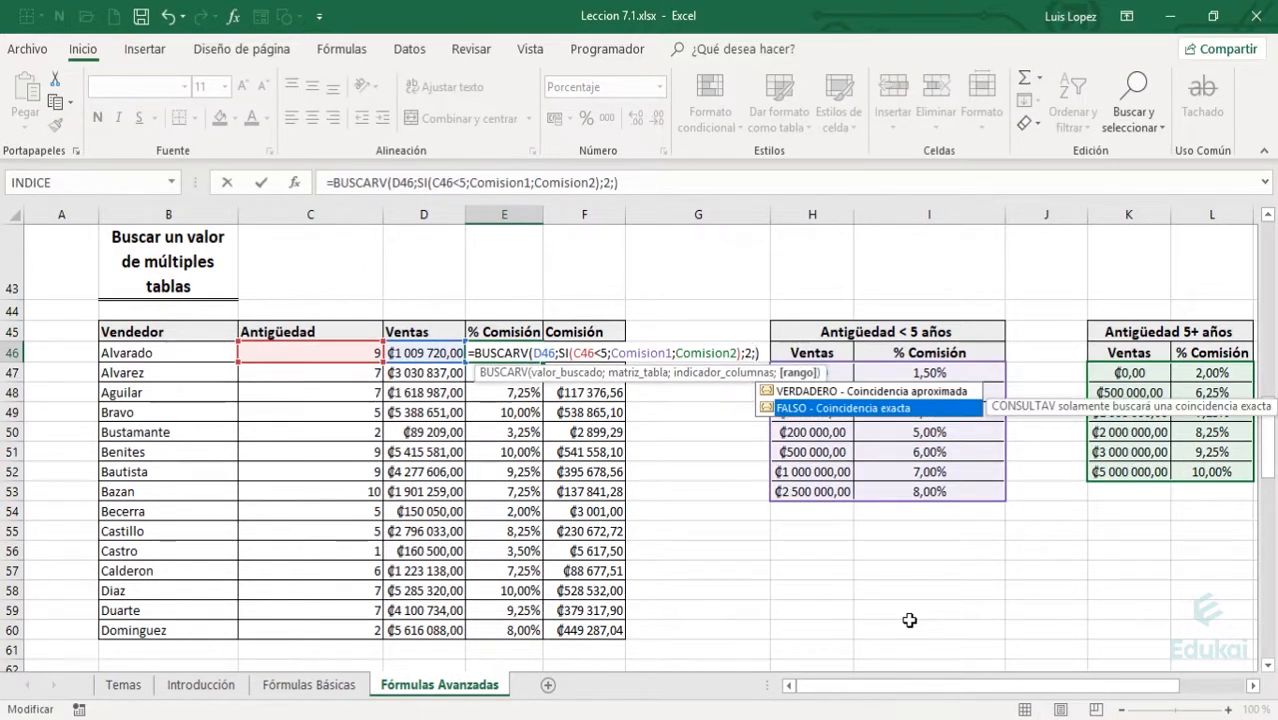
pyautogui.press('Tab')
pyautogui.press('Return')
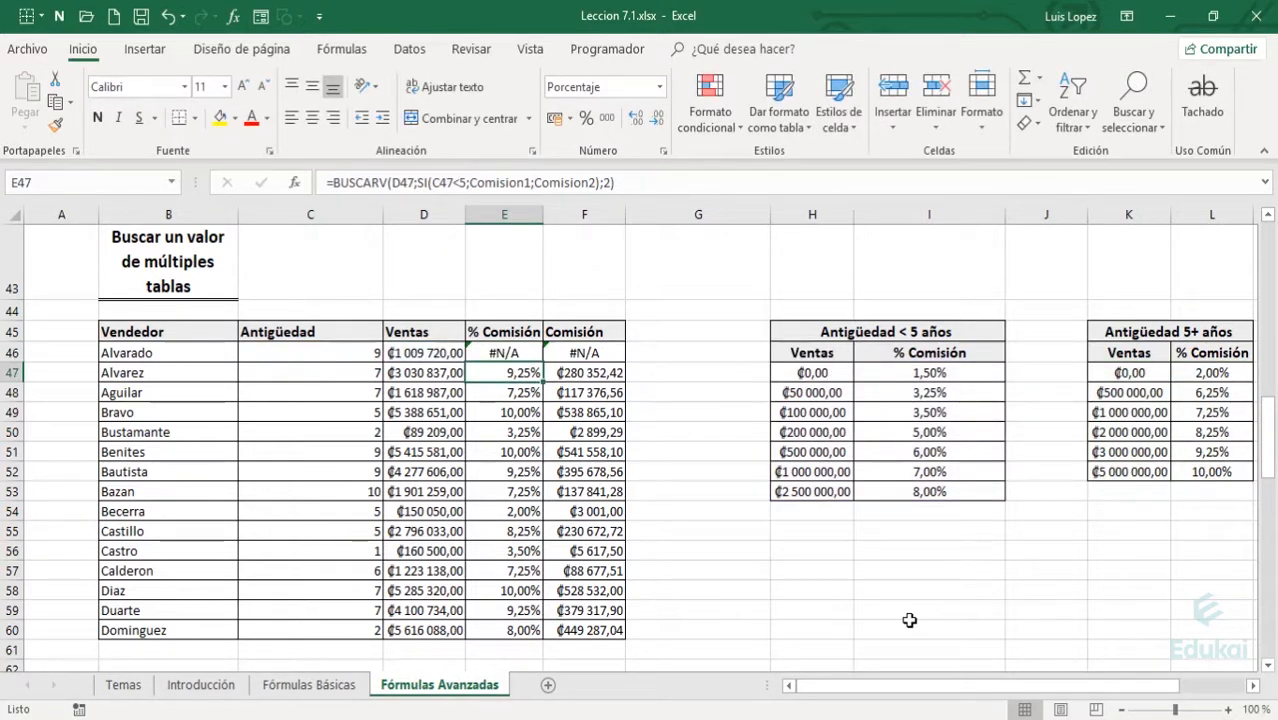
# - Compare the Ventas amount in row 46 with the sales brackets of the Antigüedad 5+ años table, ending at K49
pyautogui.press('Up')
pyautogui.press('Left')
pyautogui.press('Left')
pyautogui.press('Right')
pyautogui.press('Right')
pyautogui.press('Right')
pyautogui.press('Right')
pyautogui.press('Right')
pyautogui.press('Right')
pyautogui.press('Right')
pyautogui.press('Right')
pyautogui.press('Down')
pyautogui.press('Down')
pyautogui.press('Down')
pyautogui.press('Left')
pyautogui.press('Left')
pyautogui.press('Left')
pyautogui.press('Right')
pyautogui.press('Right')
pyautogui.press('Right')
pyautogui.press('Up')
pyautogui.press('Up')
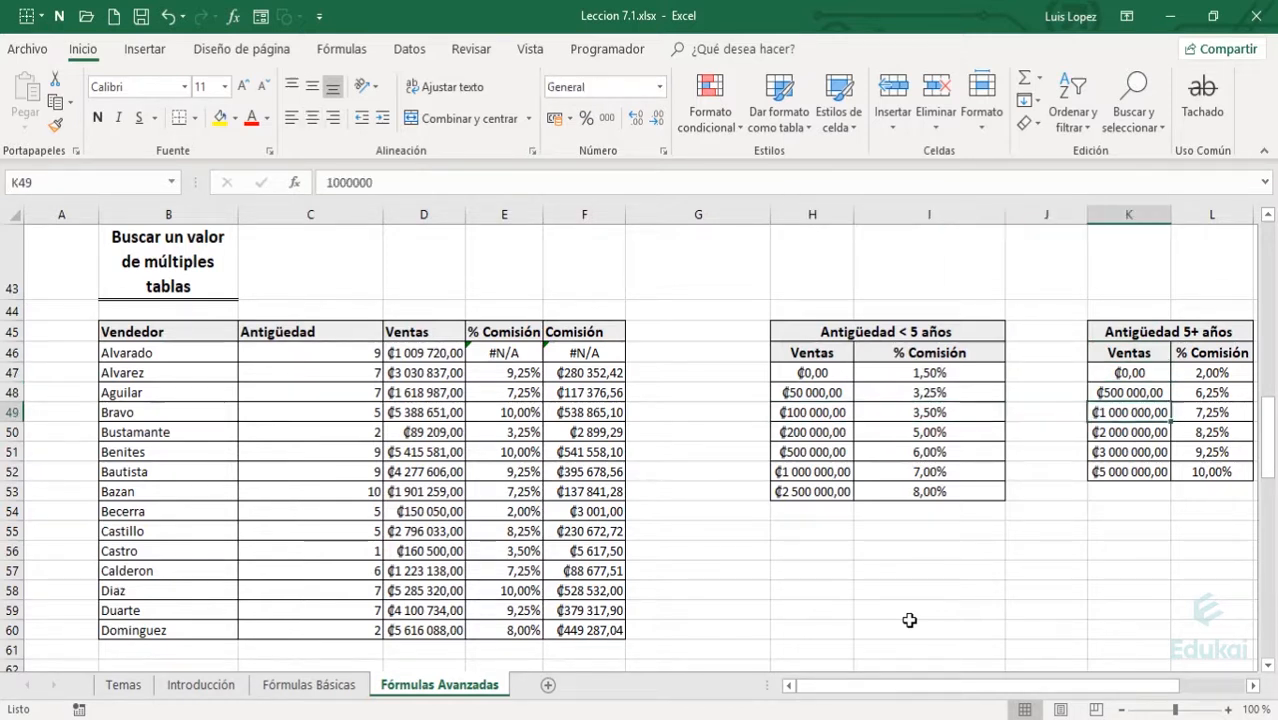
# - Remove the FALSO exact-match argument from the BUSCARV formula in E46, leaving column index 2 as its last argument
pyautogui.press('Down')
pyautogui.press('Down')
pyautogui.press('Down')
pyautogui.press('Down')
pyautogui.press('Down')
pyautogui.press('Down')
pyautogui.press('Left')
pyautogui.press('Left')
pyautogui.press('Left')
pyautogui.press('Left')
pyautogui.press('Left')
pyautogui.press('Up')
pyautogui.press('Up')
pyautogui.press('Up')
pyautogui.press('Left')
pyautogui.press('Up')
pyautogui.press('Up')
pyautogui.press('Up')
pyautogui.press('Up')
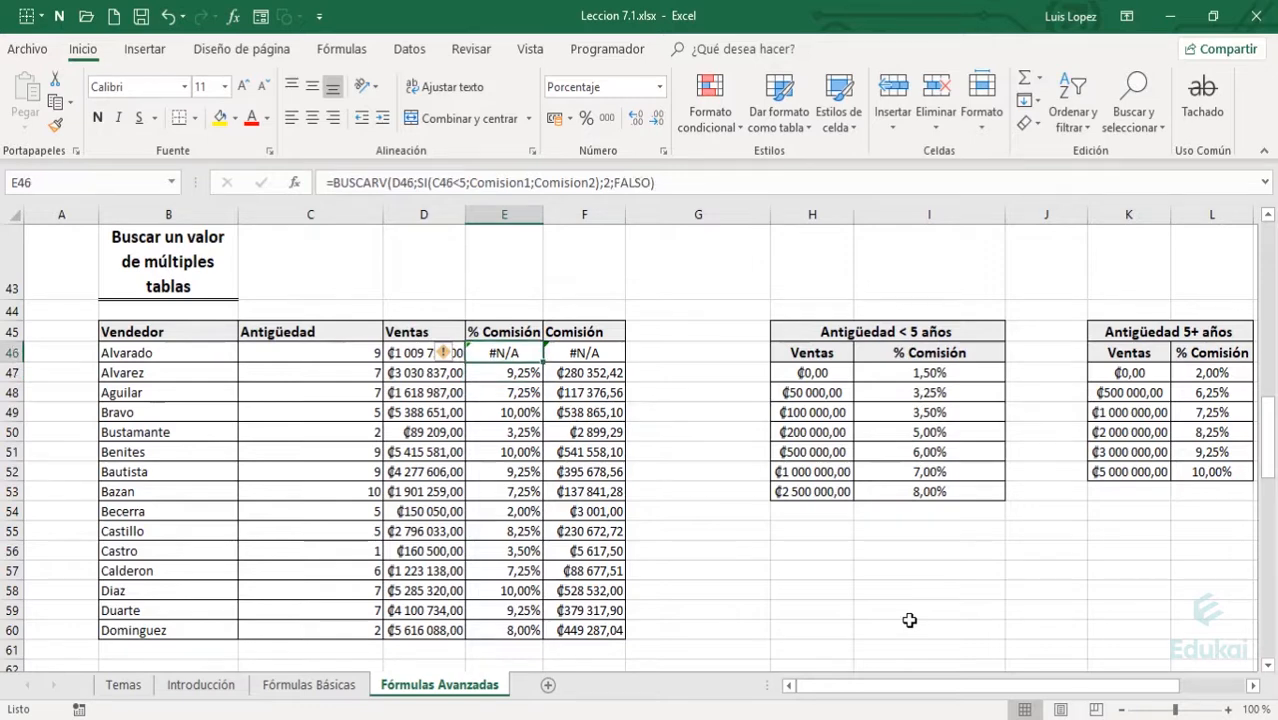
pyautogui.press('F2')
pyautogui.press('Left')
pyautogui.press('BackSpace')
pyautogui.press('BackSpace')
pyautogui.press('BackSpace')
pyautogui.press('BackSpace')
pyautogui.press('BackSpace')
pyautogui.press('BackSpace')
pyautogui.press('Return')
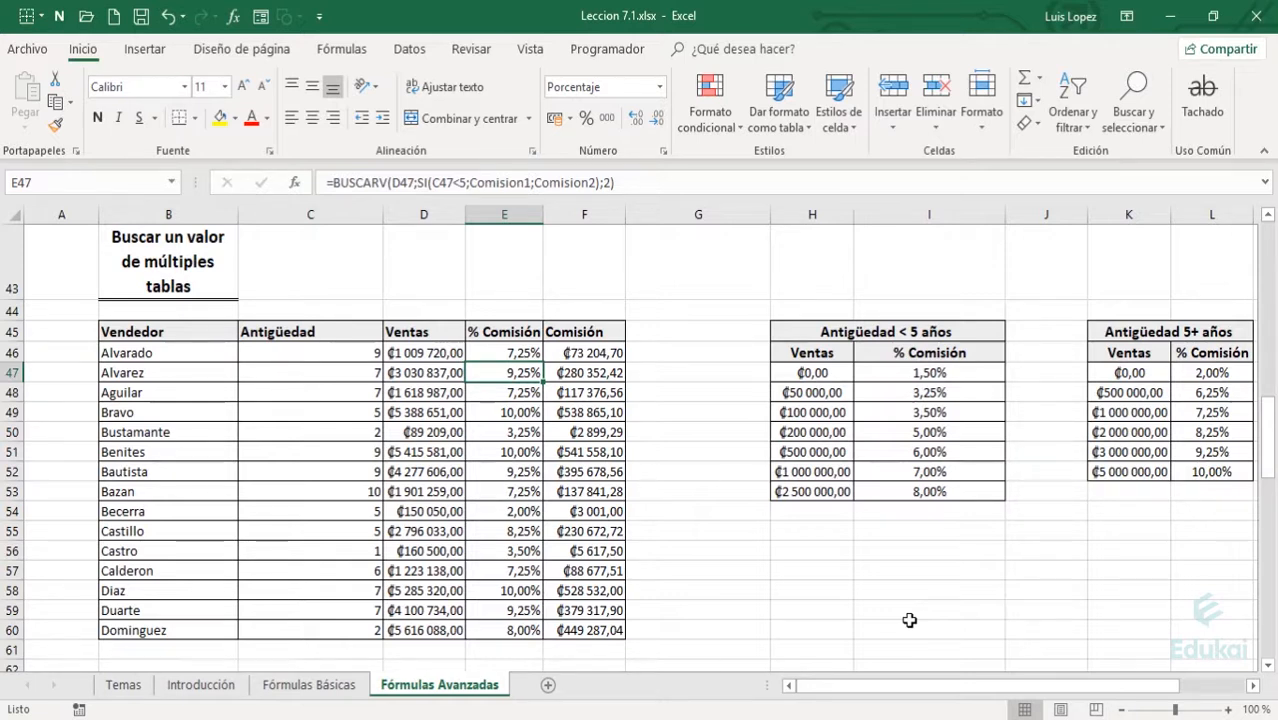
# - Compare the Ventas amount in D46 with the sales brackets of the commission tables, ending at A49
pyautogui.press('Left')
pyautogui.press('Up')
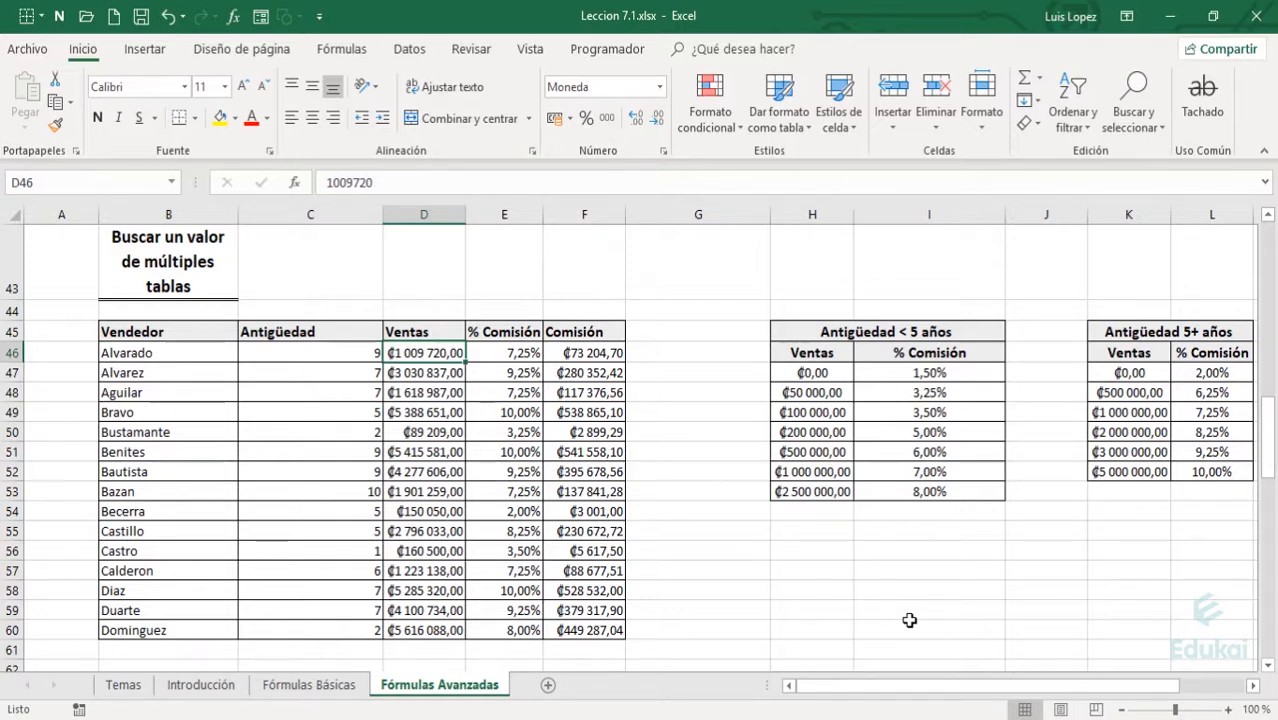
pyautogui.press('Right')
pyautogui.press('Right')
pyautogui.press('Right')
pyautogui.press('Down')
pyautogui.press('Right')
pyautogui.press('Down')
pyautogui.press('Right')
pyautogui.press('Down')
pyautogui.press('Right')
pyautogui.press('Right')
pyautogui.press('Left')
pyautogui.press('Left')
pyautogui.press('Left')
pyautogui.press('Left')
pyautogui.press('Left')
pyautogui.press('Left')
pyautogui.press('Left')
pyautogui.press('Left')
pyautogui.press('Left')
pyautogui.press('Left')
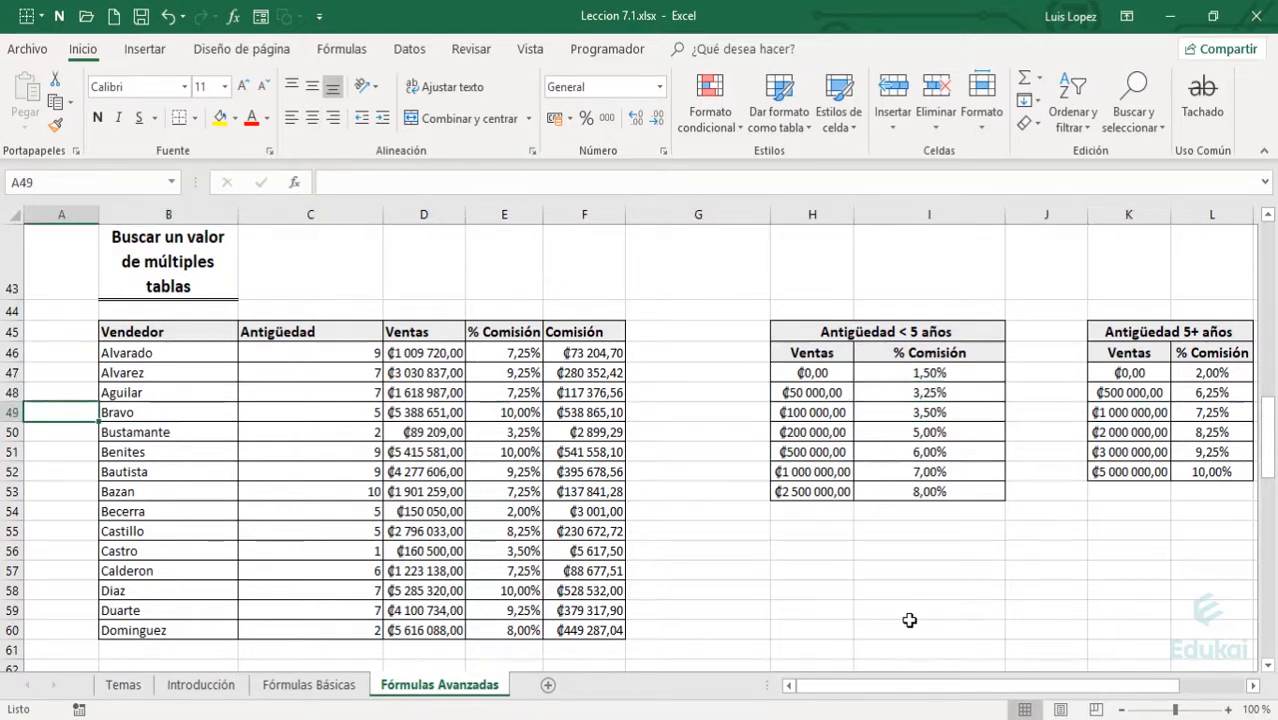
# - Go through the Vendedor column down to the empty row below the commission table
pyautogui.press('Right')
pyautogui.press('Down')
pyautogui.press('Down')
pyautogui.press('Down')
pyautogui.press('Down')
pyautogui.press('Down')
pyautogui.press('Down')
pyautogui.press('Down')
pyautogui.press('Down')
pyautogui.press('Down')
pyautogui.press('Down')
pyautogui.press('Down')
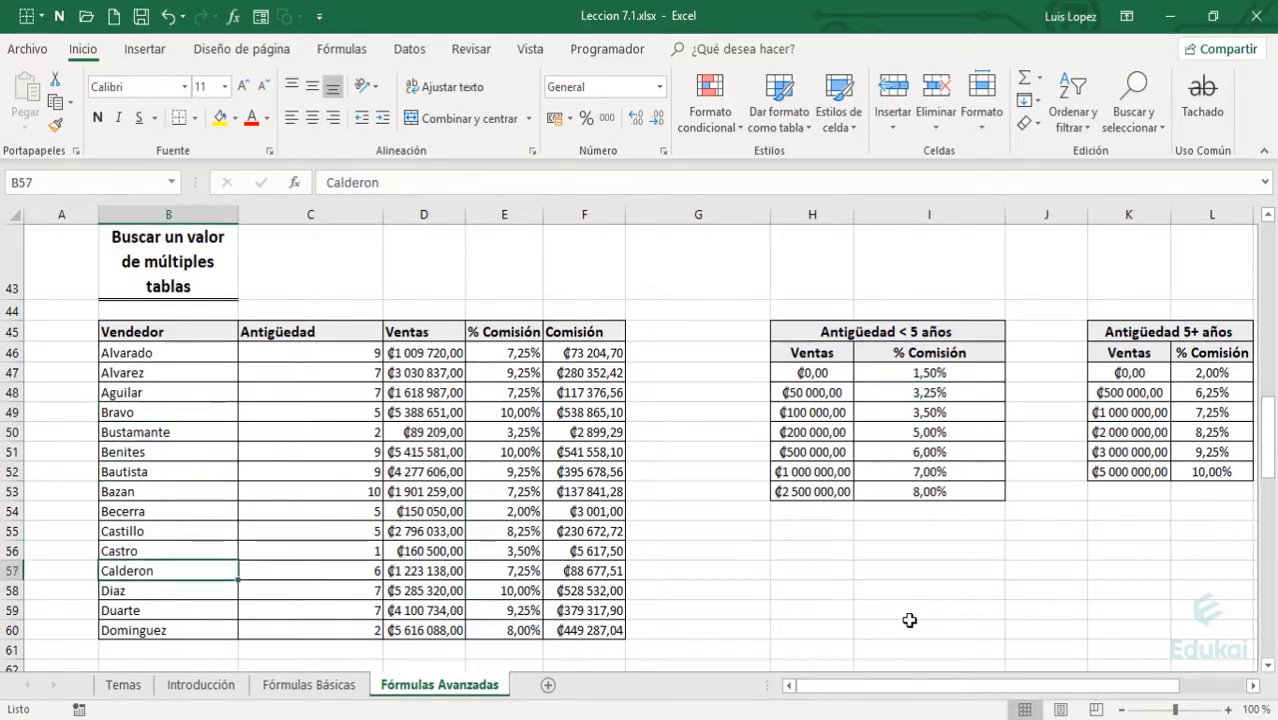
pyautogui.press('Down')
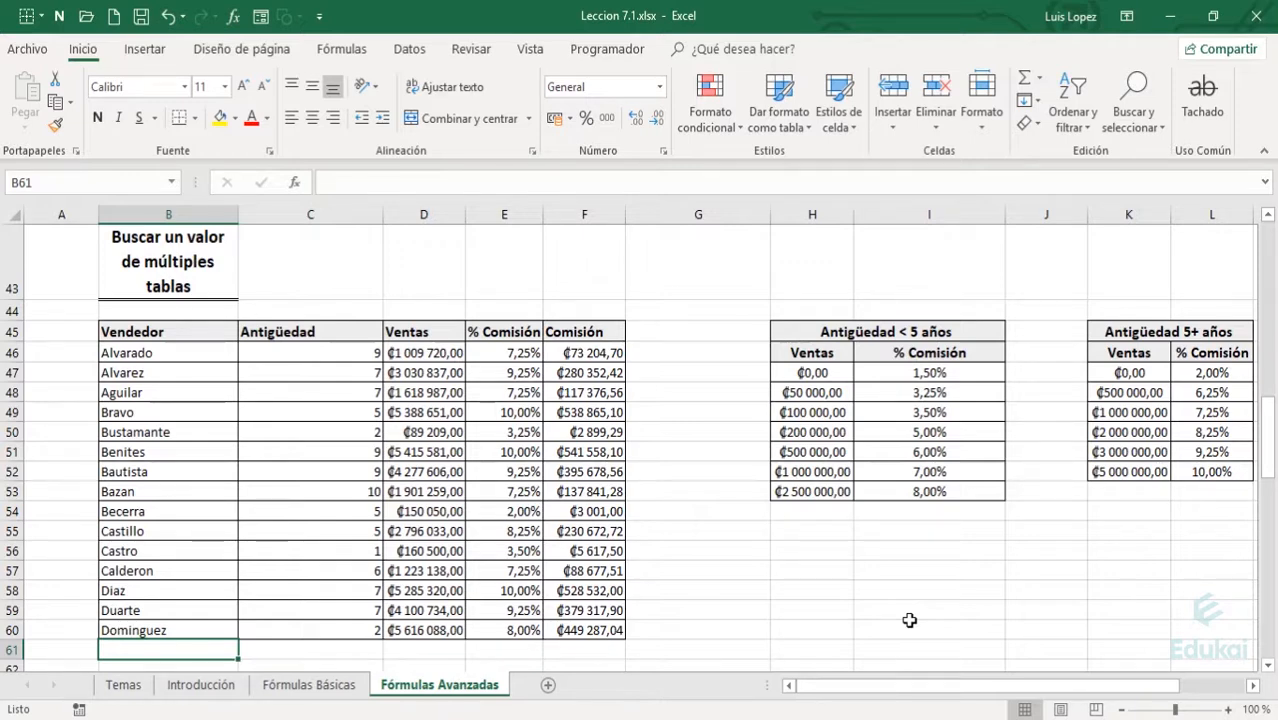
# - Look over the Búsqueda Vertical y Horizontal simultáneamente section down to the Diciembre row, ending at A77
pyautogui.press('Down')
pyautogui.press('Left')
pyautogui.press('Down')
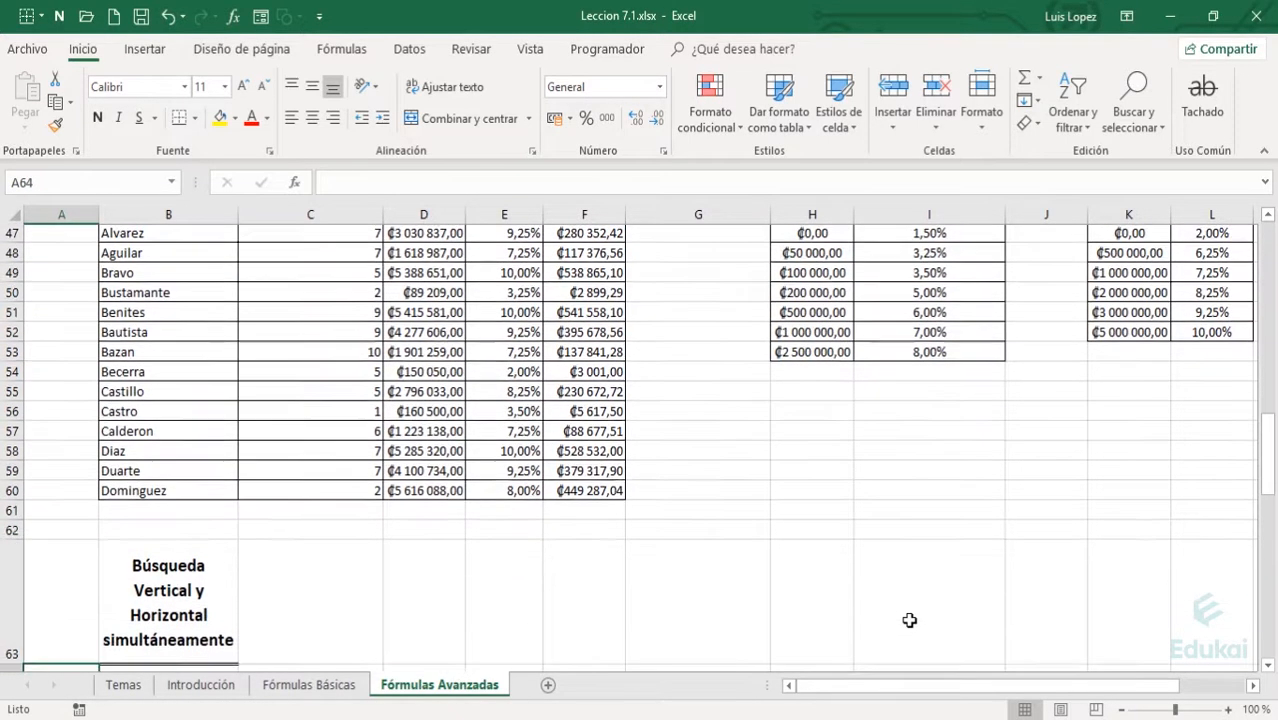
pyautogui.press('Down')
pyautogui.press('Down')
pyautogui.press('Up')
pyautogui.press('Up')
pyautogui.press('Up')
pyautogui.press('Down')
pyautogui.press('Down')
pyautogui.press('Down')
pyautogui.press('Down')
pyautogui.press('Down')
pyautogui.press('Down')
pyautogui.press('Down')
pyautogui.press('Down')
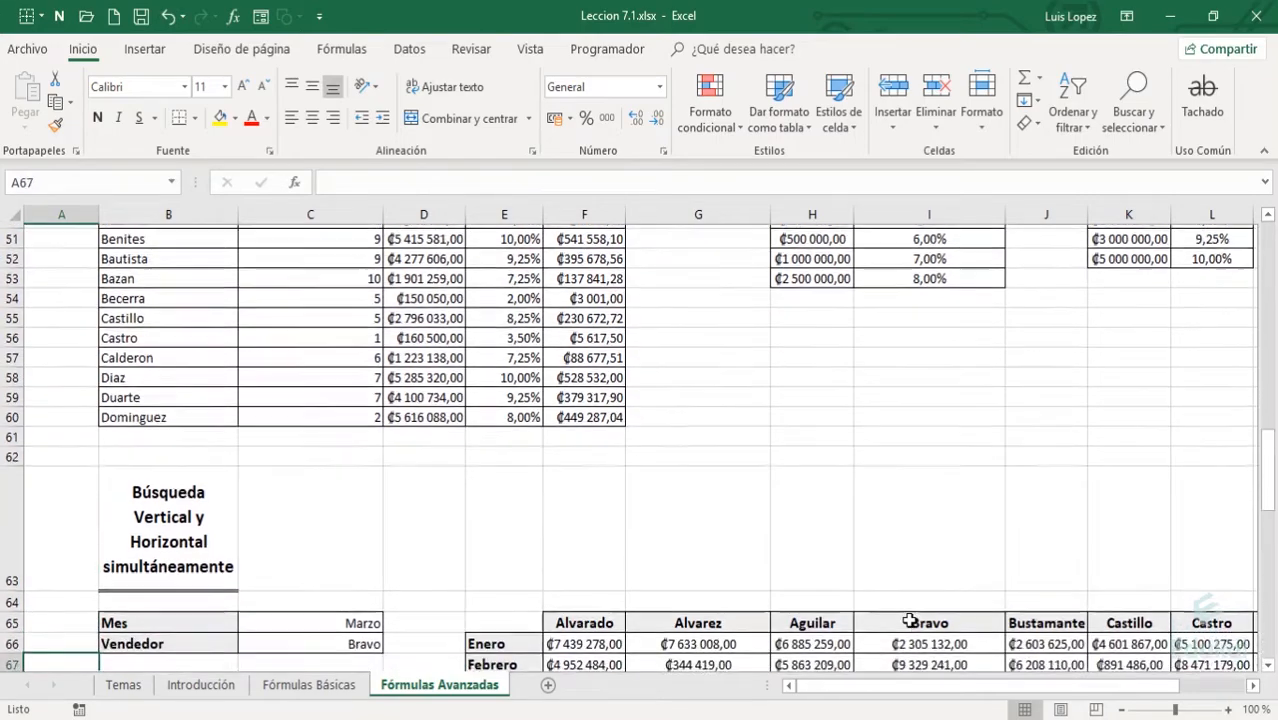
pyautogui.press('Down')
pyautogui.press('Down')
pyautogui.press('Down')
pyautogui.press('Down')
pyautogui.press('Down')
pyautogui.press('Down')
pyautogui.press('Down')
pyautogui.press('Down')
pyautogui.press('Down')
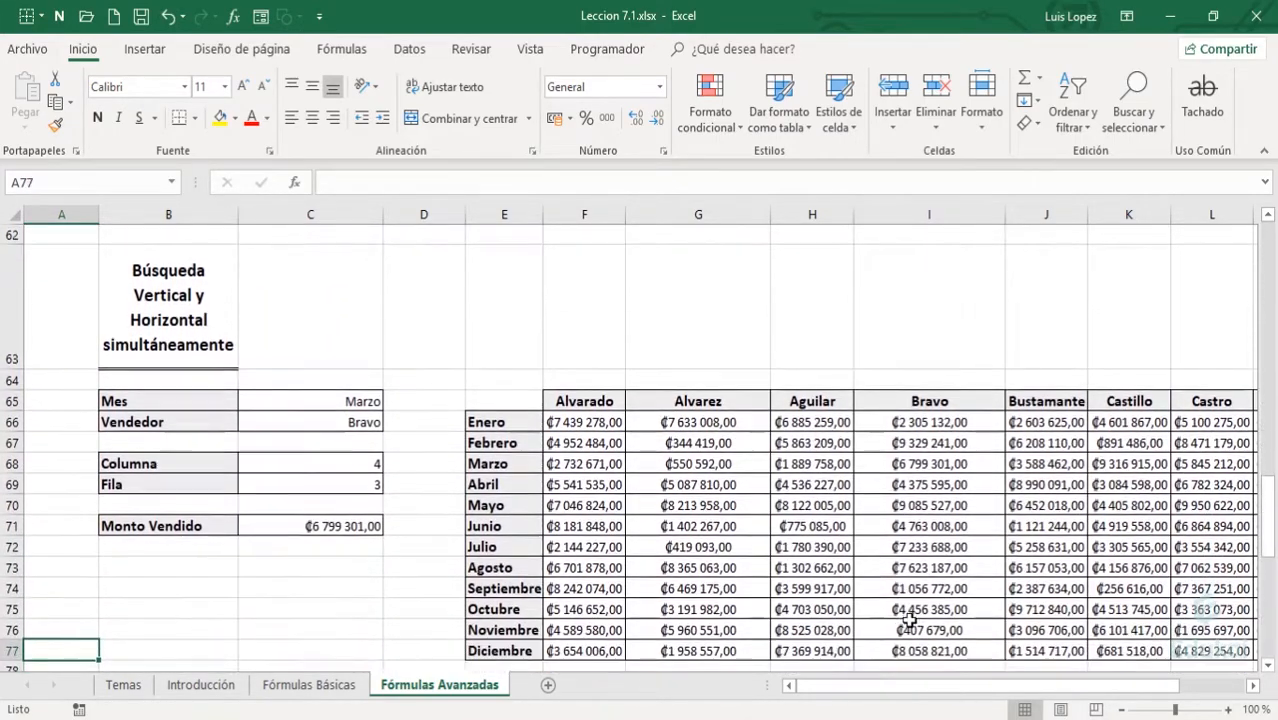
# - Glance at the Búsqueda en dos columnas section and return to the Búsqueda Vertical y Horizontal simultáneamente heading row at A63
pyautogui.press('Down')
pyautogui.press('Up')
pyautogui.press('Up')
pyautogui.press('Up')
pyautogui.press('Up')
pyautogui.press('Up')
pyautogui.press('Up')
pyautogui.press('Up')
pyautogui.press('Up')
pyautogui.press('Up')
pyautogui.press('Up')
pyautogui.press('Up')
pyautogui.press('Up')
pyautogui.press('Up')
pyautogui.press('Up')
pyautogui.press('Up')
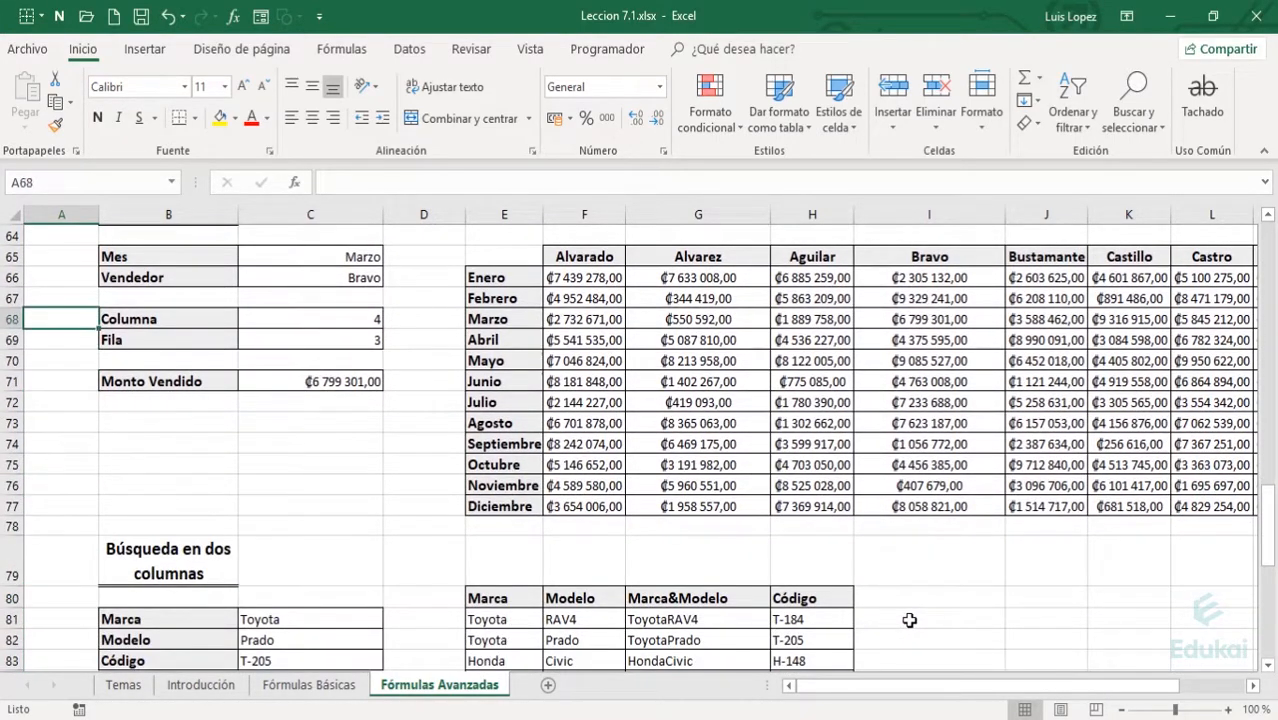
pyautogui.press('Up')
pyautogui.press('Up')
pyautogui.press('Up')
pyautogui.press('Up')
pyautogui.press('Down')
pyautogui.press('Down')
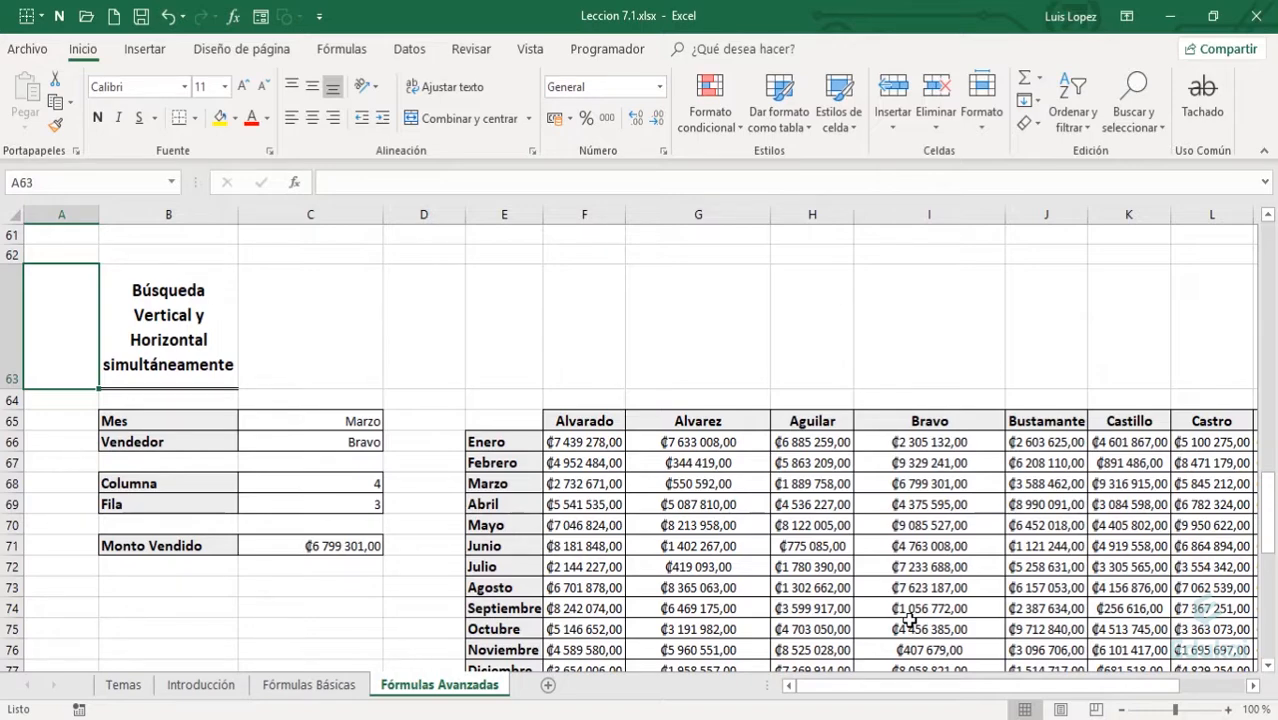
# - Return to the Buscar un valor de múltiples tablas section and select the Vendedor header in B45
pyautogui.press('Up')
pyautogui.press('Up')
pyautogui.press('Up')
pyautogui.press('Up')
pyautogui.press('Up')
pyautogui.press('Up')
pyautogui.press('Up')
pyautogui.press('Up')
pyautogui.press('Up')
pyautogui.press('Up')
pyautogui.press('Up')
pyautogui.press('Up')
pyautogui.press('Up')
pyautogui.press('Up')
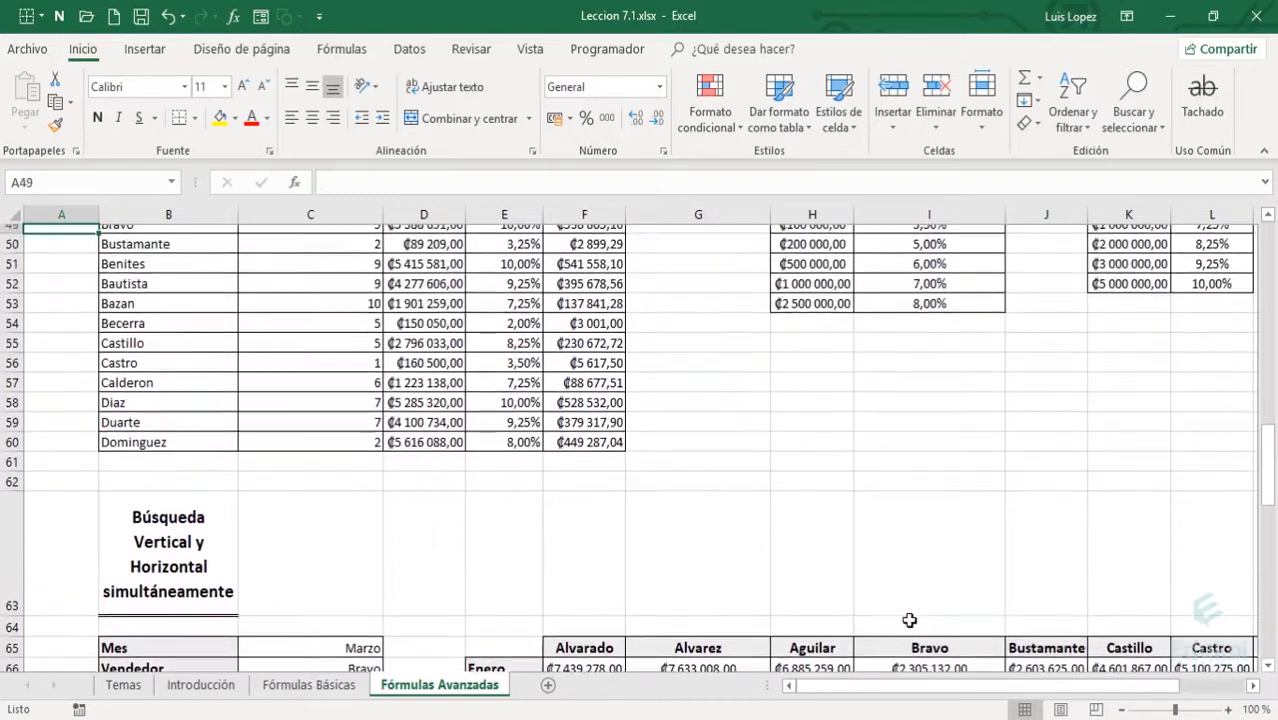
pyautogui.press('Up')
pyautogui.press('Up')
pyautogui.press('Up')
pyautogui.press('Up')
pyautogui.press('Up')
pyautogui.press('Up')
pyautogui.press('Up')
pyautogui.press('Down')
pyautogui.press('Down')
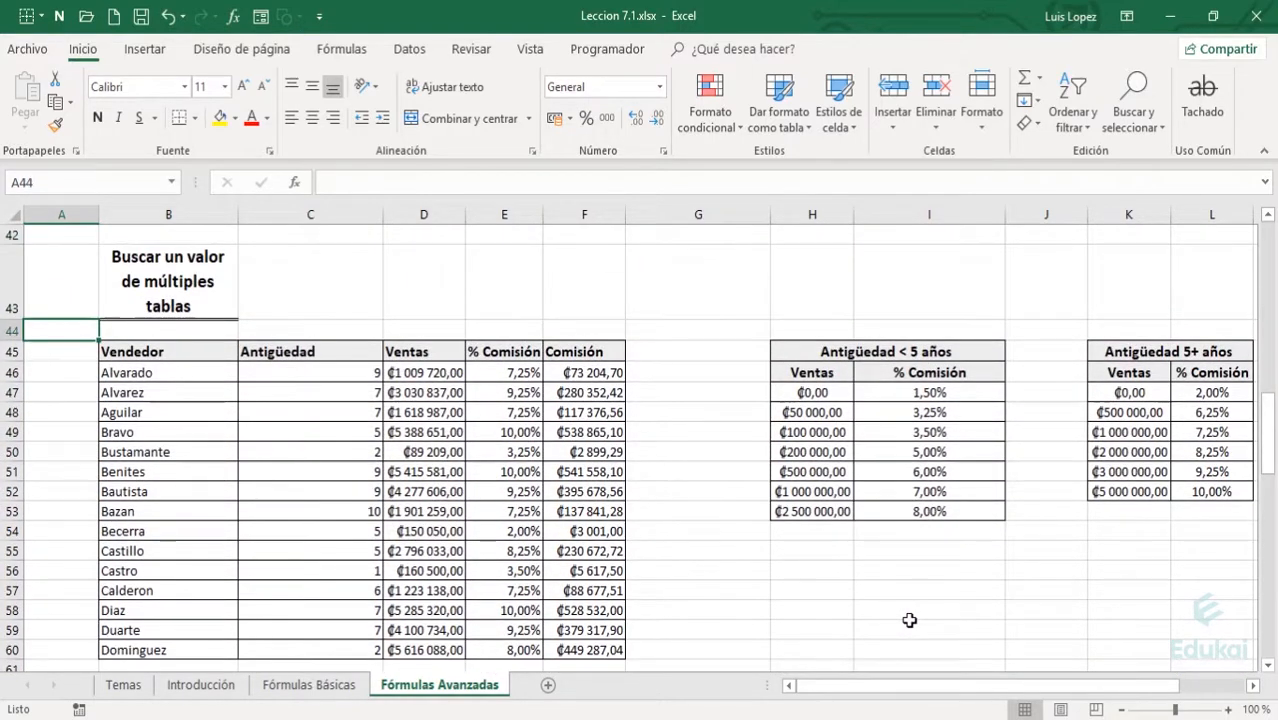
pyautogui.press('Right')
pyautogui.press('Down')
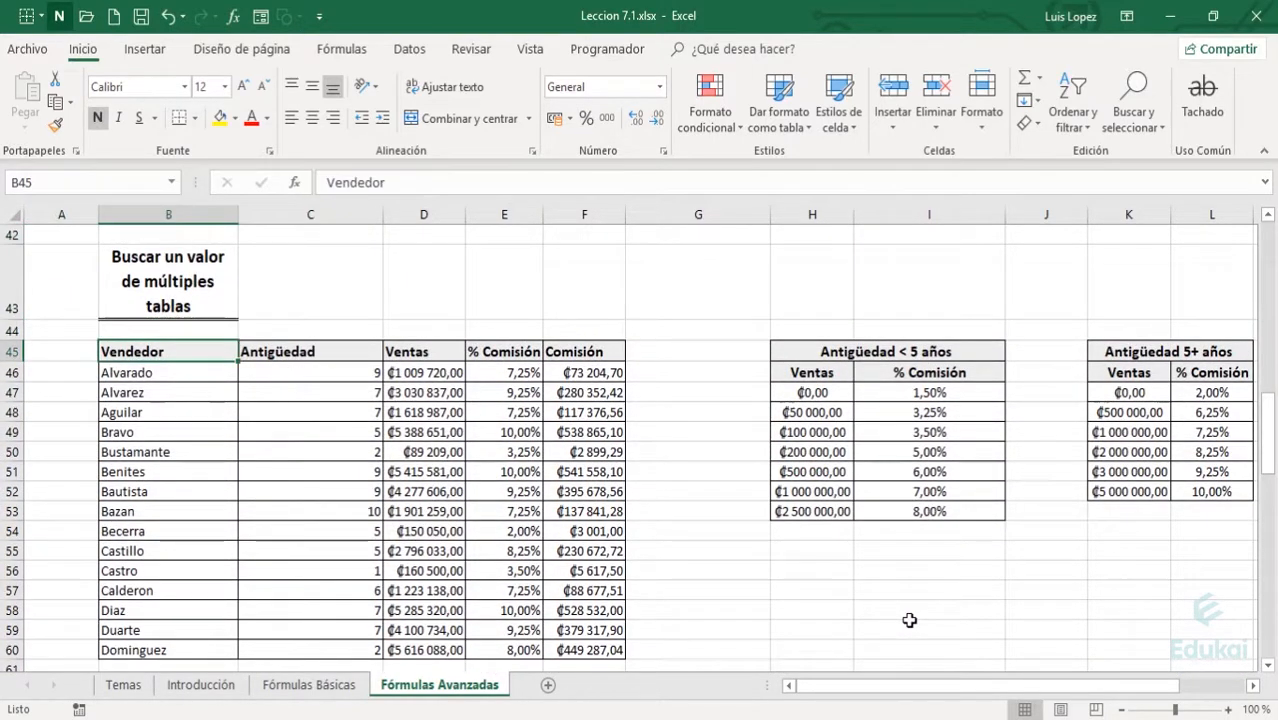
# - Inspect the BUSCARV formula in E46 and leave it without edits
pyautogui.press('Right')
pyautogui.press('Right')
pyautogui.press('Down')
pyautogui.press('Down')
pyautogui.press('Right')
pyautogui.press('Up')
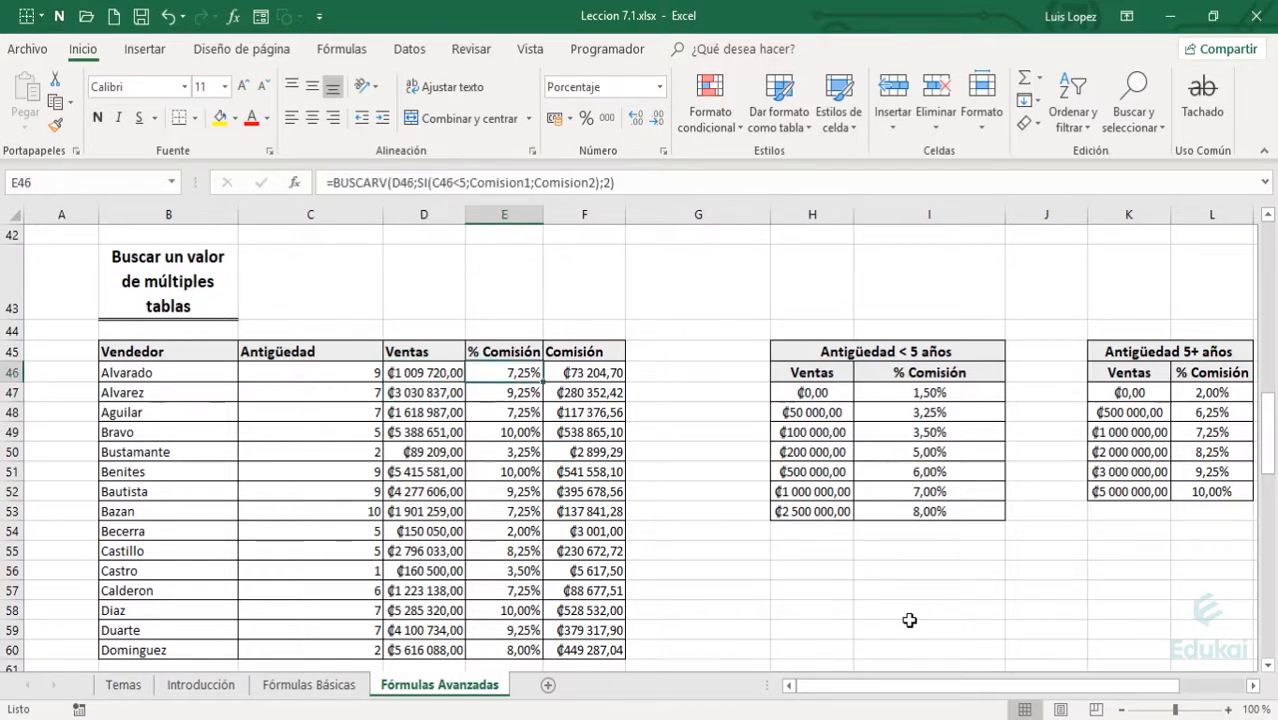
pyautogui.press('F2')
pyautogui.press('Escape')
# - Check the Ventas amount in D46 against the Ventas brackets of the Antigüedad 5+ años table, finishing at K49
pyautogui.press('Down')
pyautogui.press('Up')
pyautogui.press('Left')
pyautogui.press('Right')
pyautogui.press('Right')
pyautogui.press('Right')
pyautogui.press('Right')
pyautogui.press('Right')
pyautogui.press('Right')
pyautogui.press('Down')
pyautogui.press('Right')
pyautogui.press('Down')
pyautogui.press('Down')
pyautogui.press('Down')
pyautogui.press('Down')
pyautogui.press('Down')
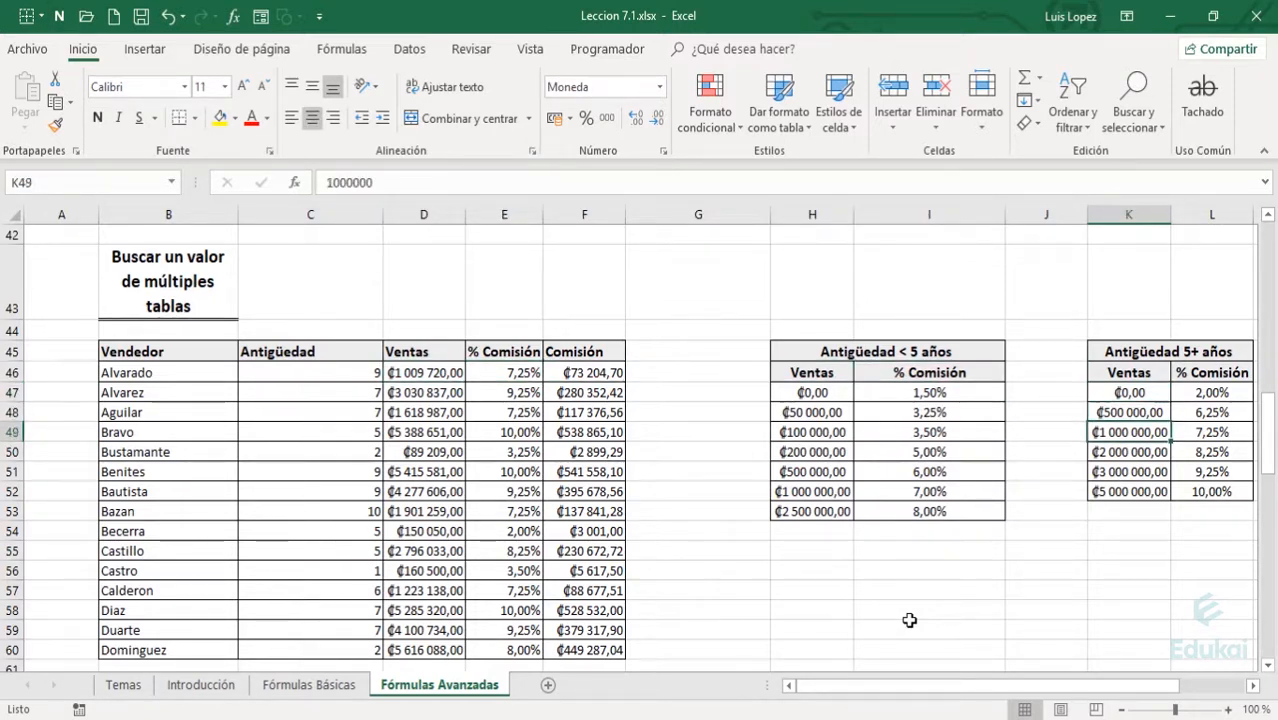
# - Move from the Antigüedad 5+ años table to the Ventas bracket at H52 in the Antigüedad < 5 años table
pyautogui.press('Right')
pyautogui.press('Left')
pyautogui.press('Left')
pyautogui.press('Left')
pyautogui.press('Left')
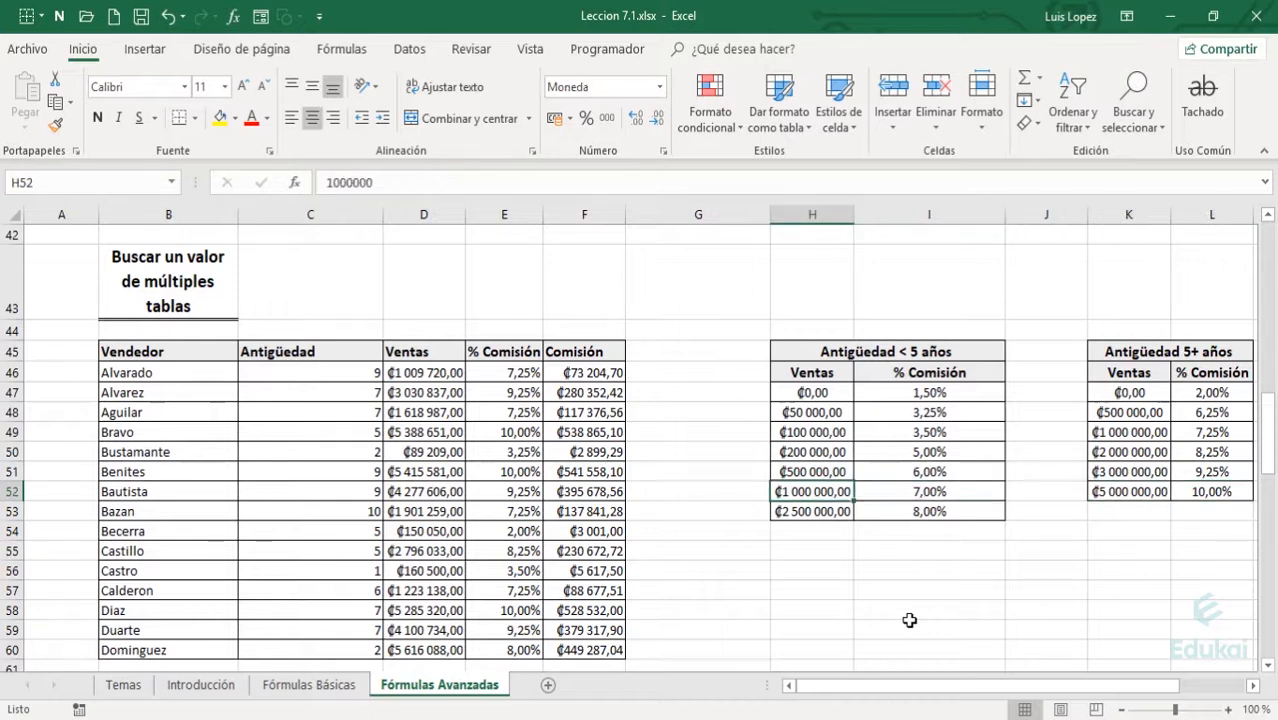
# - Review the Vendedor commission rows in the Buscar un valor de múltiples tablas section
pyautogui.press('Left')
pyautogui.press('Down')
pyautogui.press('Left')
pyautogui.press('Down')
pyautogui.press('Left')
pyautogui.press('Left')
pyautogui.press('Down')
pyautogui.press('Down')
pyautogui.press('Left')
pyautogui.press('Left')
pyautogui.press('Down')
pyautogui.press('Left')
pyautogui.press('Down')
pyautogui.press('Down')
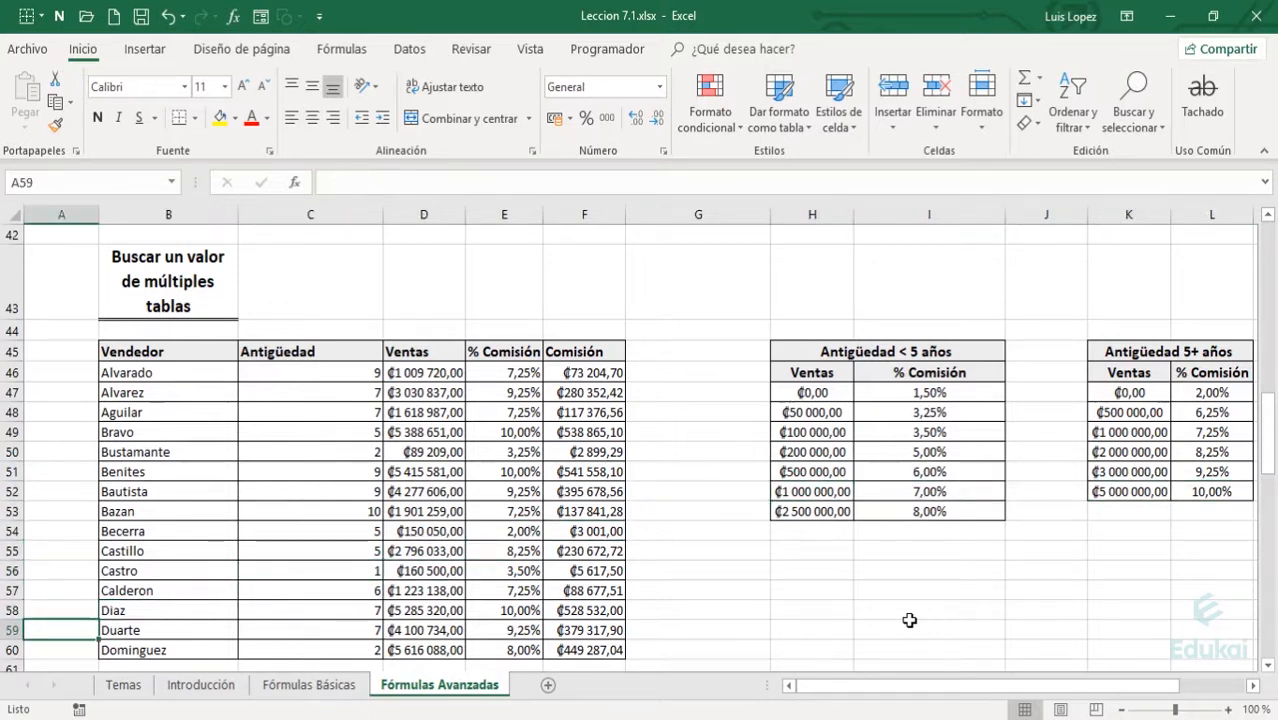
pyautogui.press('Right')
pyautogui.press('Up')
pyautogui.press('Up')
pyautogui.press('Up')
pyautogui.press('Up')
pyautogui.press('Up')
pyautogui.press('Up')
pyautogui.press('Up')
pyautogui.press('Up')
pyautogui.press('Up')
pyautogui.press('Up')
pyautogui.press('Up')
pyautogui.press('Up')
pyautogui.press('Up')
pyautogui.press('Right')
pyautogui.press('Right')
pyautogui.press('Right')
pyautogui.press('Right')
# - Go down to the Búsqueda Vertical y Horizontal simultáneamente section and select the Mes label in B65
pyautogui.press('Down')
pyautogui.press('Down')
pyautogui.press('Down')
pyautogui.press('Down')
pyautogui.press('Down')
pyautogui.press('Down')
pyautogui.press('Down')
pyautogui.press('Down')
pyautogui.press('Down')
pyautogui.press('Down')
pyautogui.press('Down')
pyautogui.press('Down')
pyautogui.press('Down')
pyautogui.press('Down')
pyautogui.press('Down')
pyautogui.press('Down')
pyautogui.press('Down')
pyautogui.press('Down')
pyautogui.press('Down')
pyautogui.press('Down')
pyautogui.press('Left')
pyautogui.press('Left')
pyautogui.press('Left')
pyautogui.press('Up')
pyautogui.press('Left')
pyautogui.press('Left')
pyautogui.press('Up')
pyautogui.press('Down')
pyautogui.press('Down')
pyautogui.press('Down')
pyautogui.press('Down')
pyautogui.press('Down')
pyautogui.press('Down')
pyautogui.press('Down')
pyautogui.press('Up')
pyautogui.press('Up')
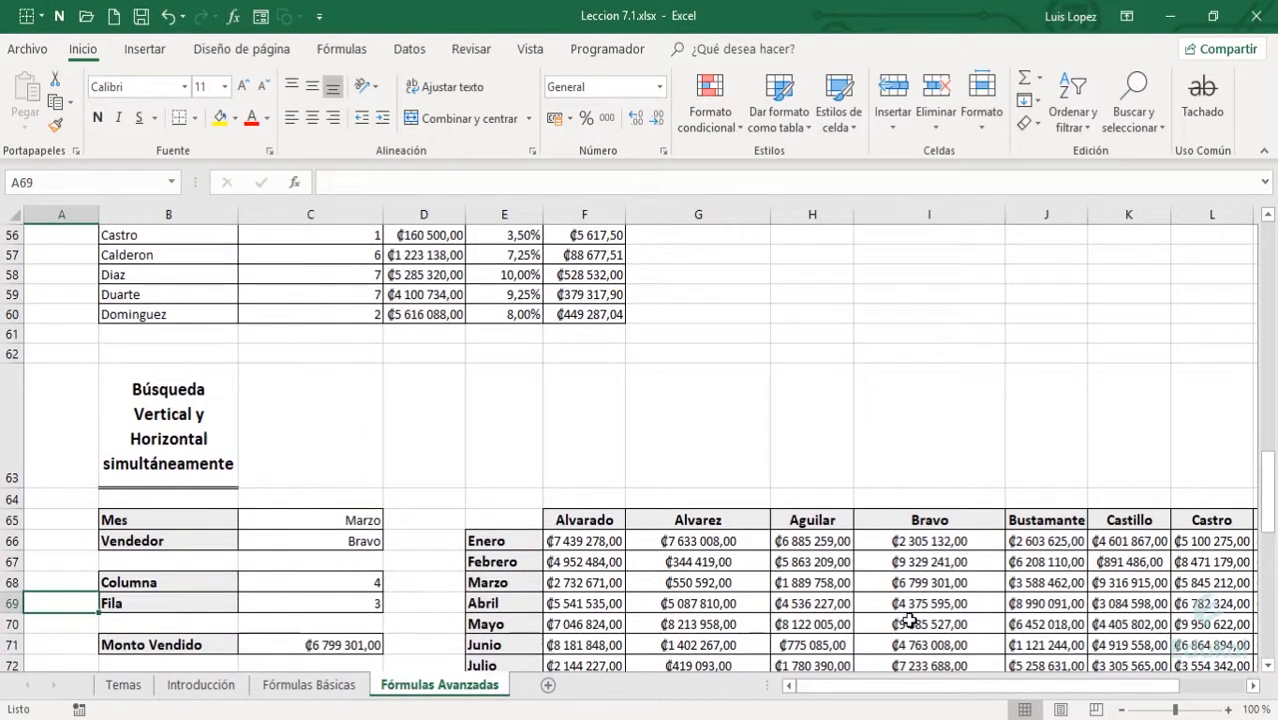
pyautogui.press('Up')
pyautogui.press('Up')
pyautogui.press('Up')
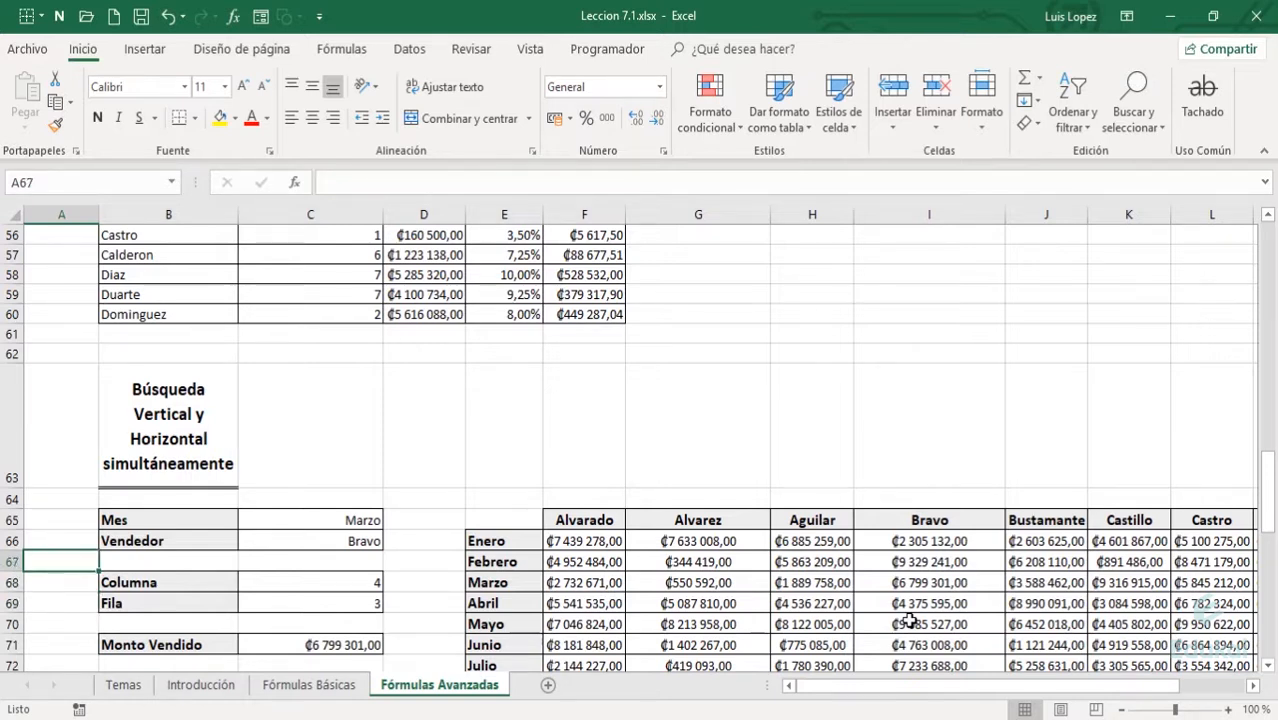
pyautogui.press('Right')
pyautogui.press('Up')
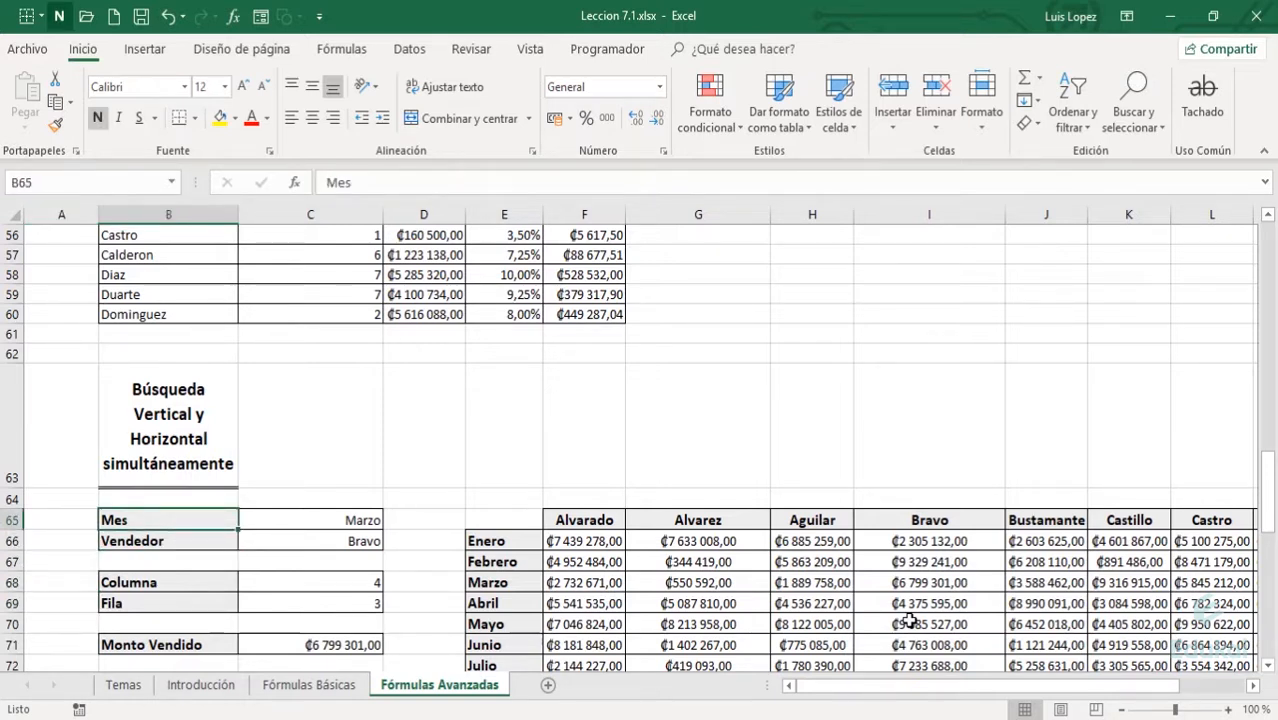
# - Examine the monthly sales amounts per seller, from the Enero row at F66 down to the Diciembre row at F77
pyautogui.press('Right')
pyautogui.press('Right')
pyautogui.press('Down')
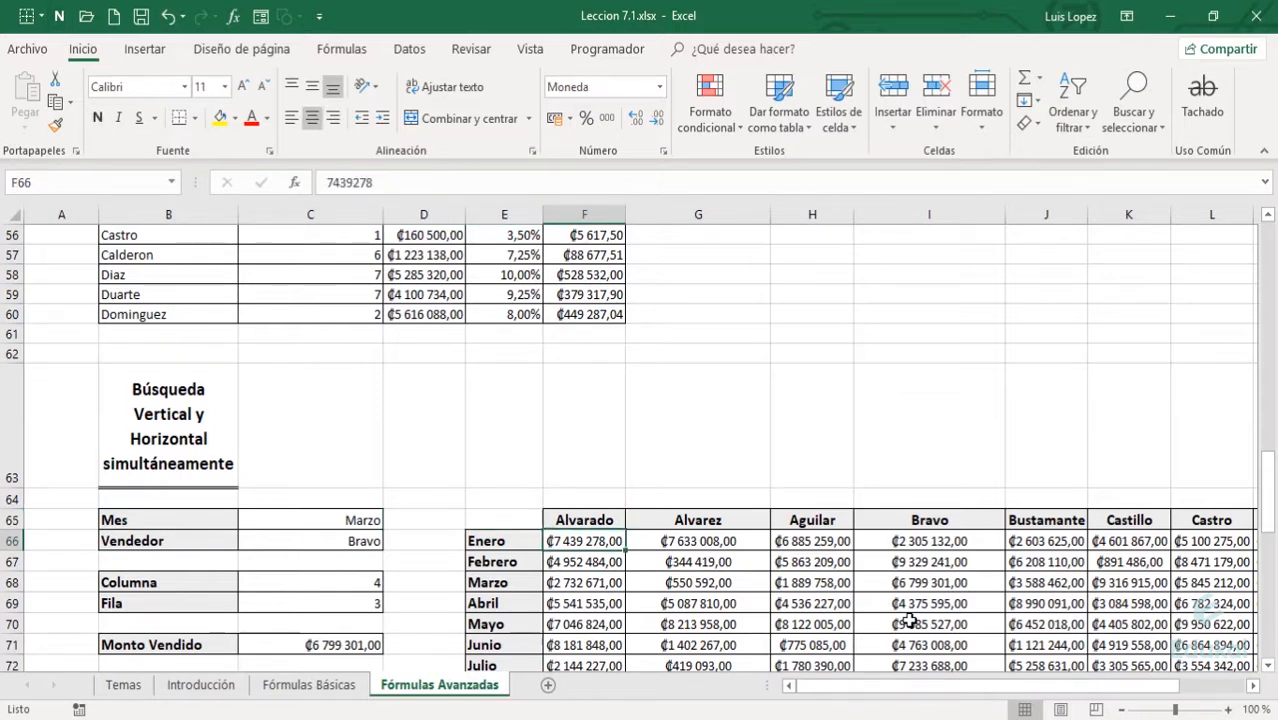
pyautogui.press('Right')
pyautogui.press('Right')
pyautogui.press('Right')
pyautogui.press('Right')
pyautogui.press('Down')
pyautogui.press('Down')
pyautogui.press('Down')
pyautogui.press('Down')
pyautogui.press('Down')
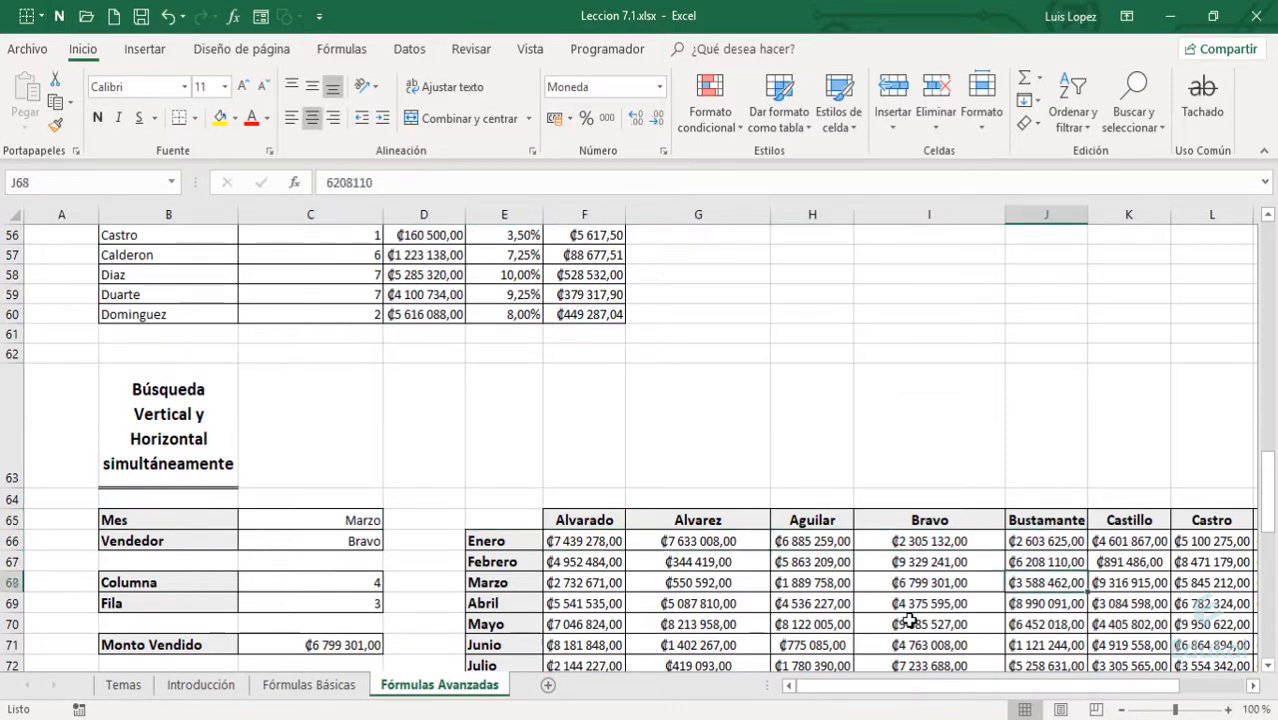
pyautogui.press('Down')
pyautogui.press('Down')
pyautogui.press('Down')
pyautogui.press('Down')
pyautogui.press('Down')
pyautogui.press('Down')
pyautogui.press('Left')
pyautogui.press('Left')
pyautogui.press('Left')
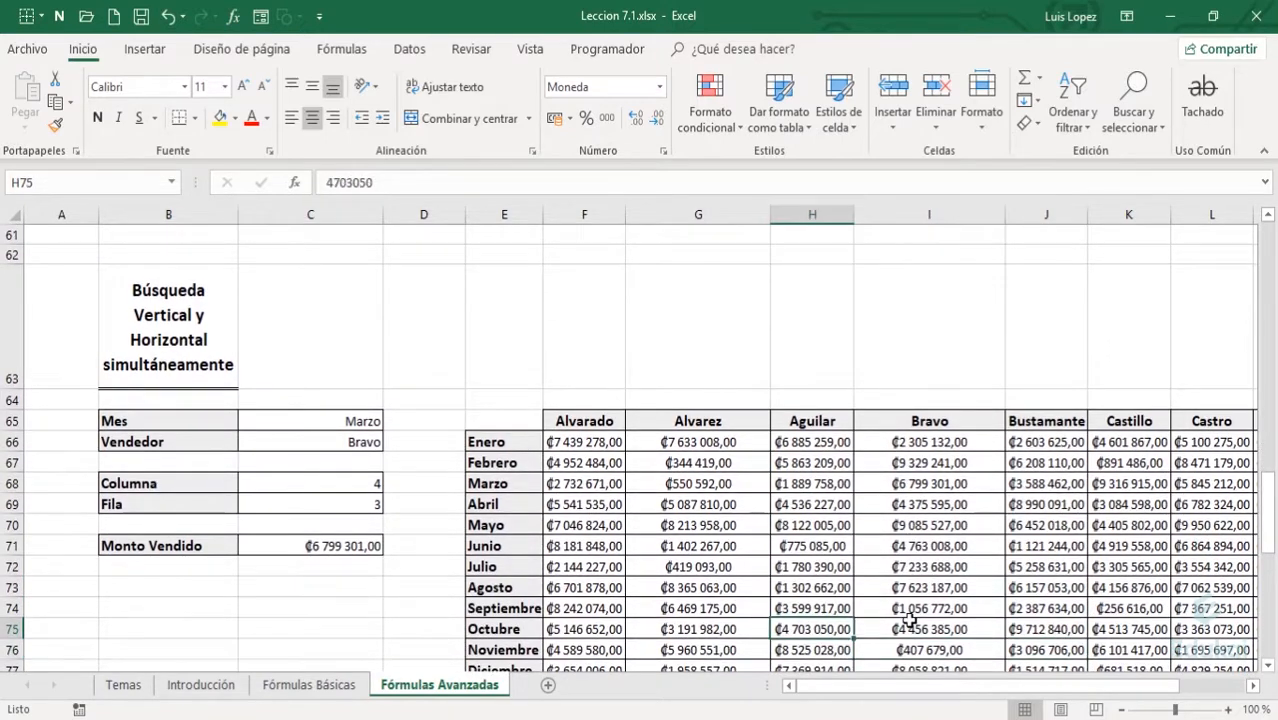
pyautogui.press('Down')
pyautogui.press('Down')
pyautogui.press('Left')
pyautogui.press('Up')
pyautogui.press('Up')
pyautogui.press('Up')
pyautogui.press('Up')
pyautogui.press('Up')
pyautogui.press('Up')
pyautogui.press('Up')
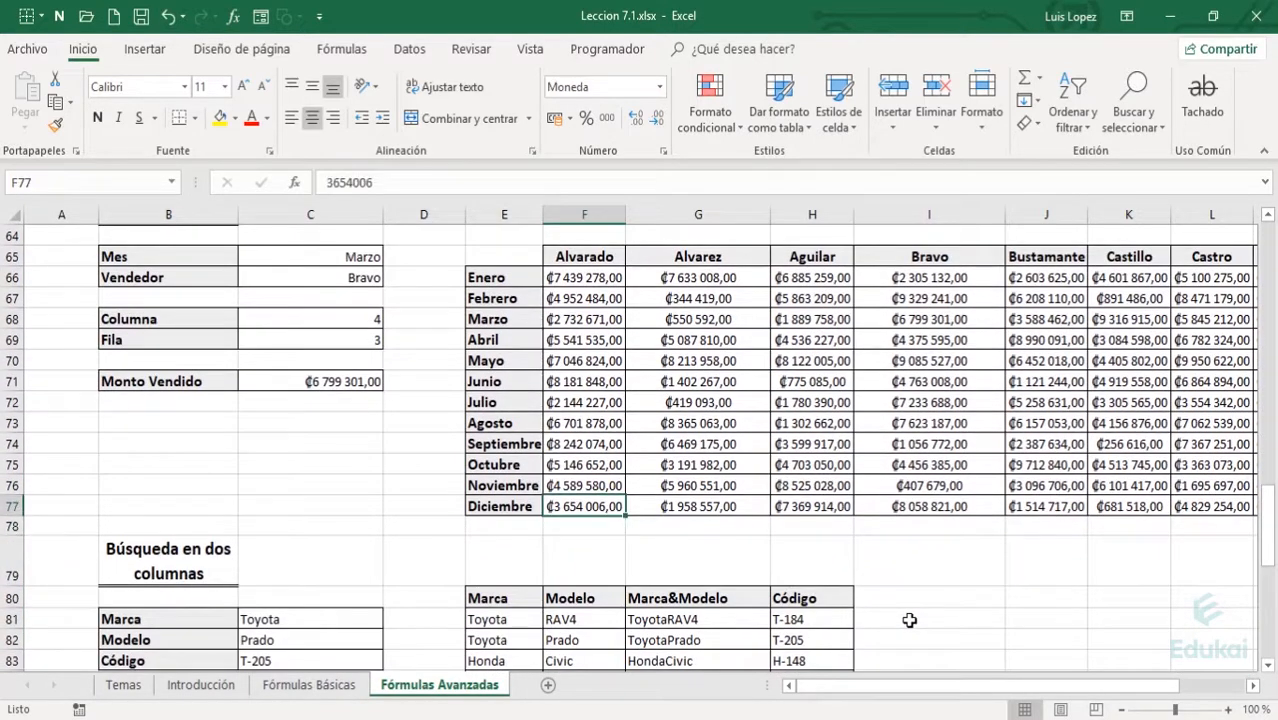
# - Return to the header row of the monthly sales table and select its empty corner cell E65
pyautogui.press('Up')
pyautogui.press('Up')
pyautogui.press('Up')
pyautogui.press('Up')
pyautogui.press('Up')
pyautogui.press('Up')
pyautogui.press('Up')
pyautogui.press('Up')
pyautogui.press('Up')
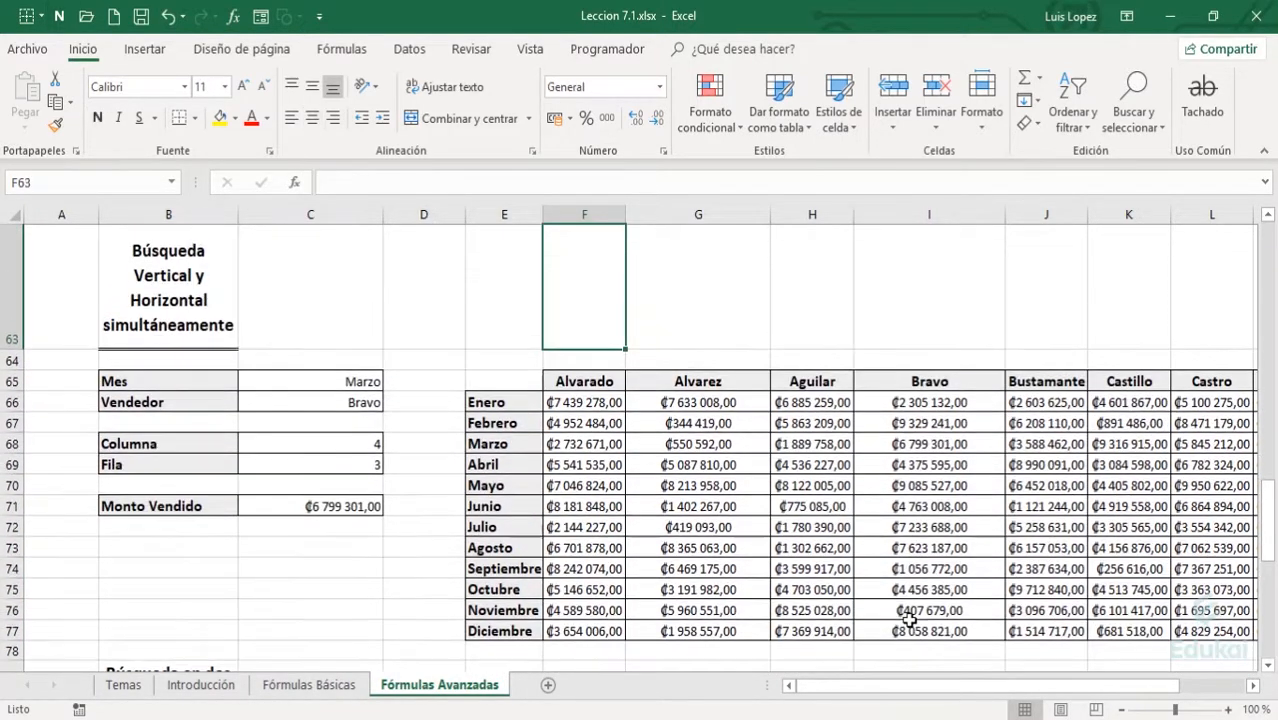
pyautogui.press('Down')
pyautogui.press('Down')
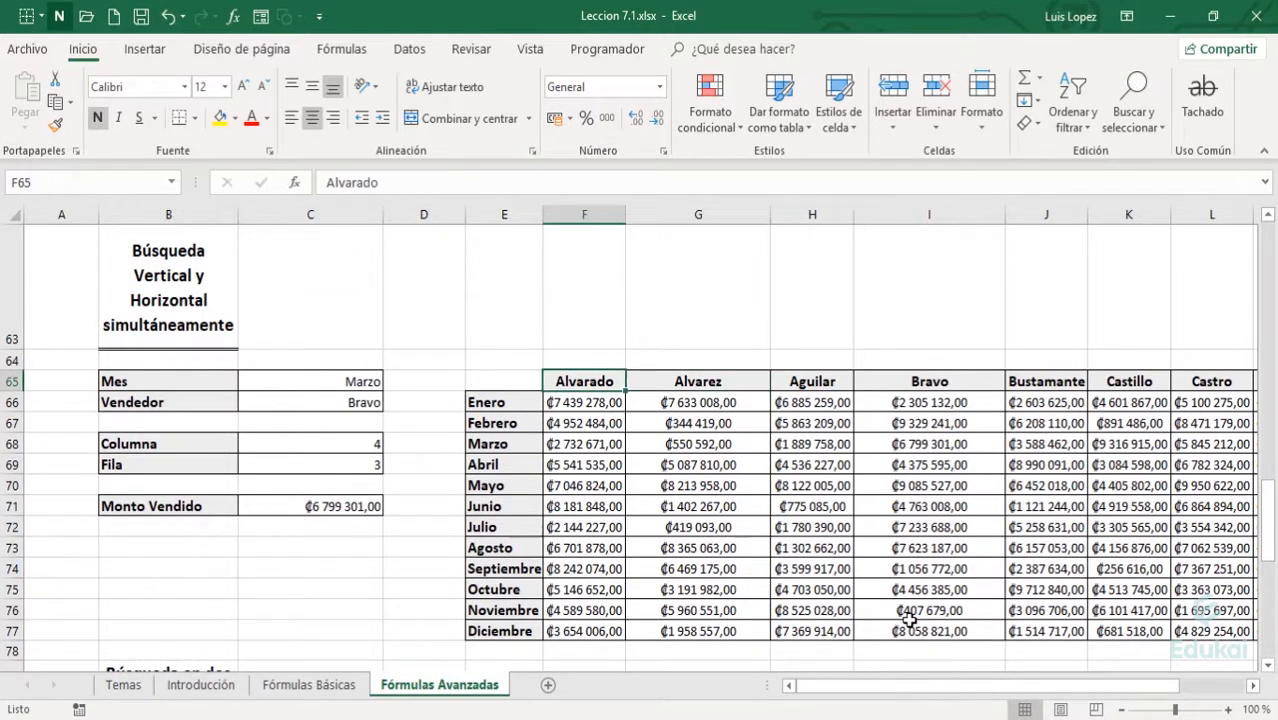
pyautogui.press('Left')
pyautogui.press('Down')
pyautogui.press('Up')
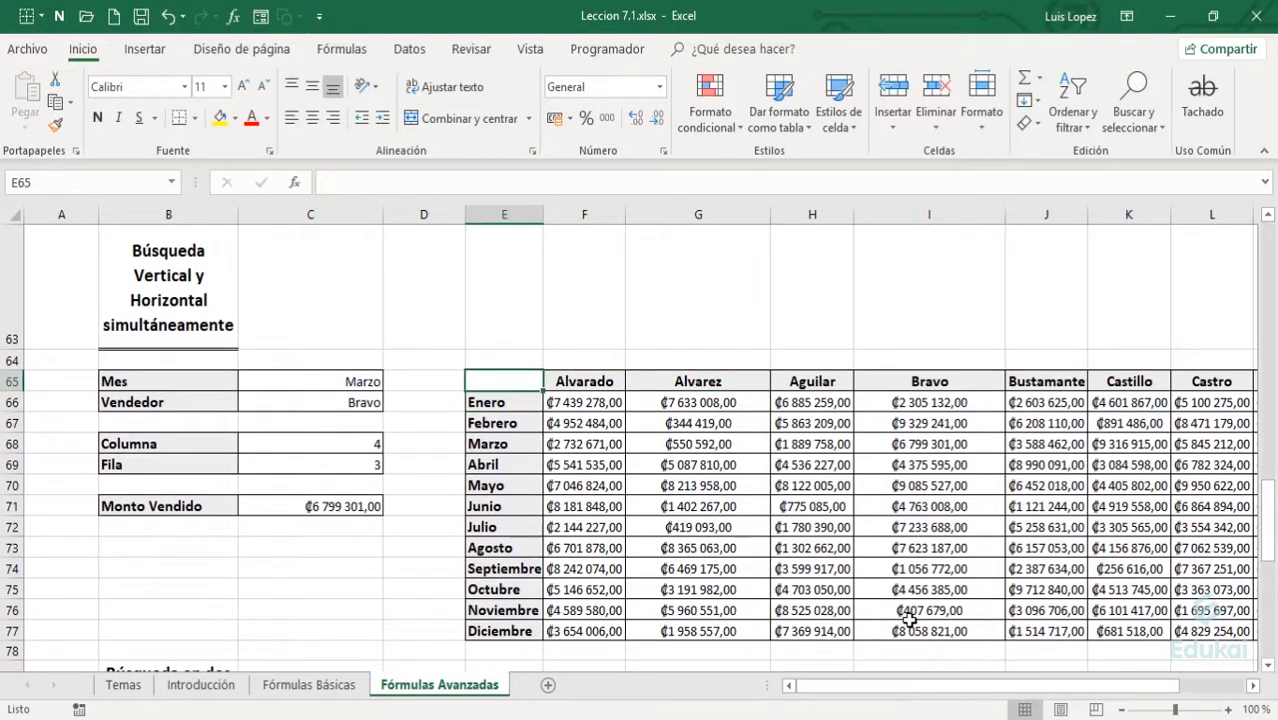
# - Look across the seller headers in row 65 of the monthly sales table, through column N
pyautogui.press('Right')
pyautogui.press('Right')
pyautogui.press('Right')
pyautogui.press('Right')
pyautogui.press('Right')
pyautogui.press('Right')
pyautogui.press('Right')
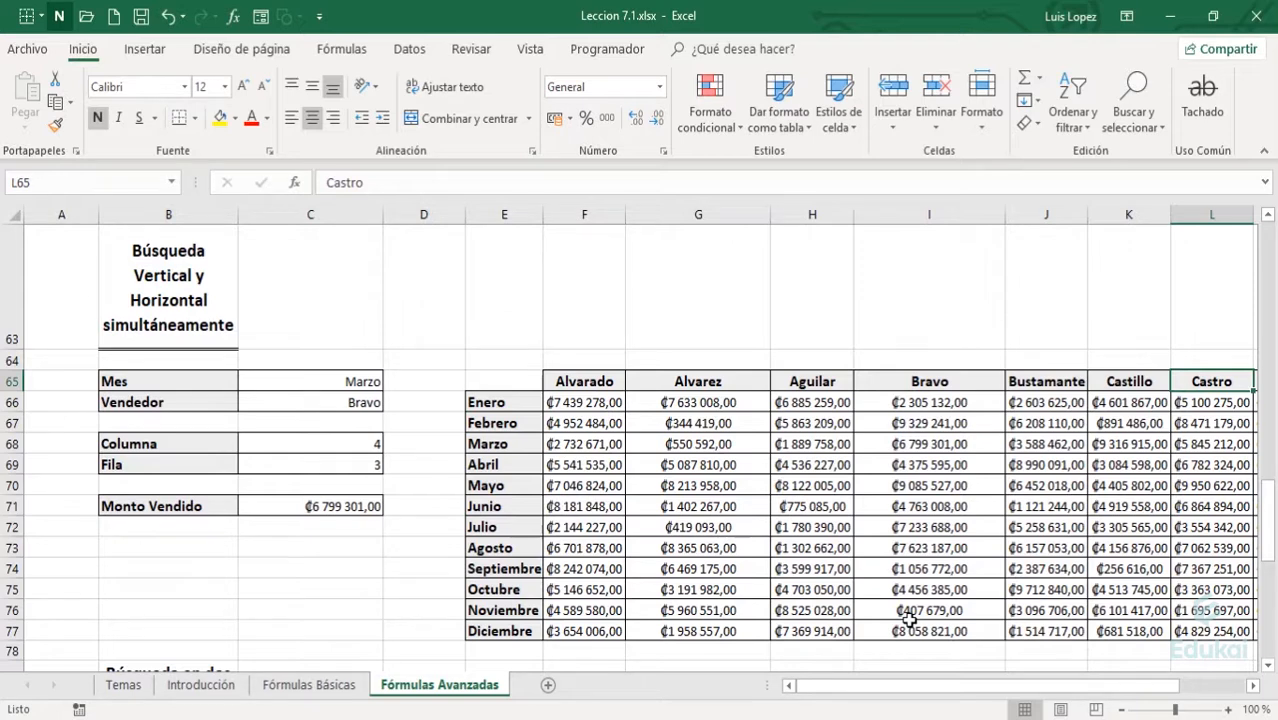
pyautogui.press('Right')
pyautogui.press('Right')
# - Go back along row 65 to the Mes label and select the month value in C65
pyautogui.press('Left')
pyautogui.press('Left')
pyautogui.press('Left')
pyautogui.press('Left')
pyautogui.press('Left')
pyautogui.press('Left')
pyautogui.press('Left')
pyautogui.press('Left')
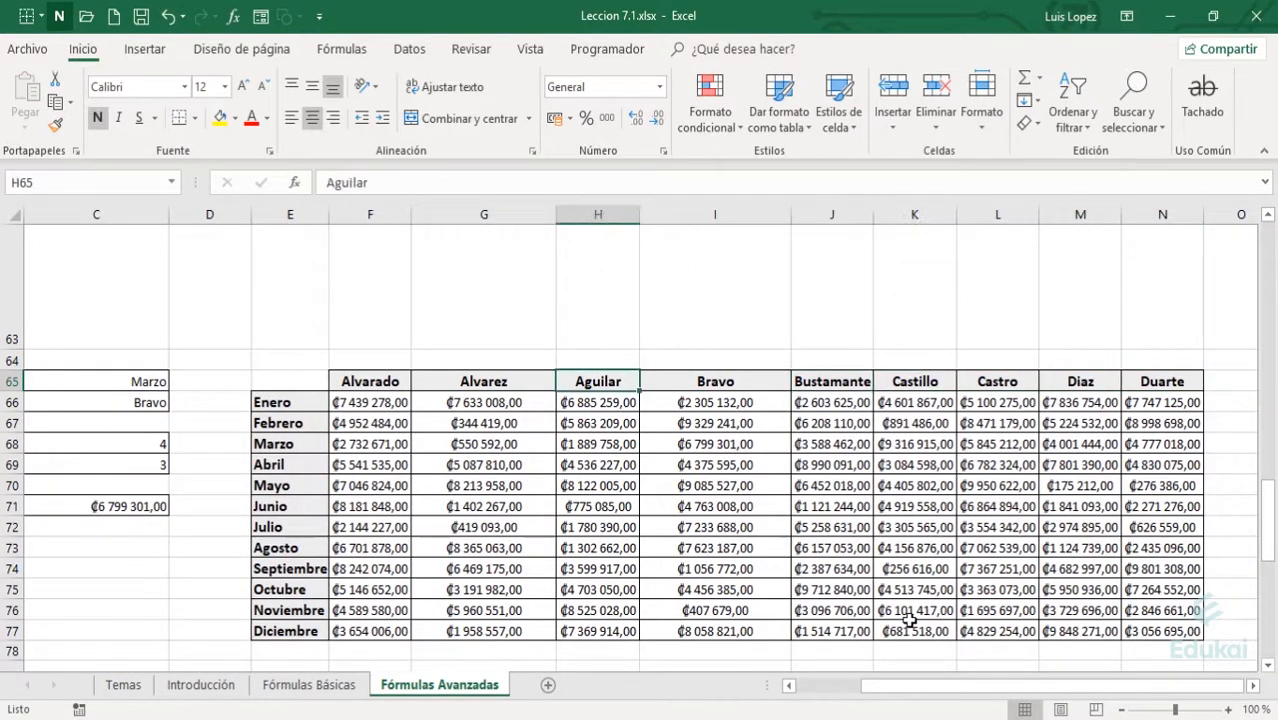
pyautogui.press('Left')
pyautogui.press('Left')
pyautogui.press('Left')
pyautogui.press('Left')
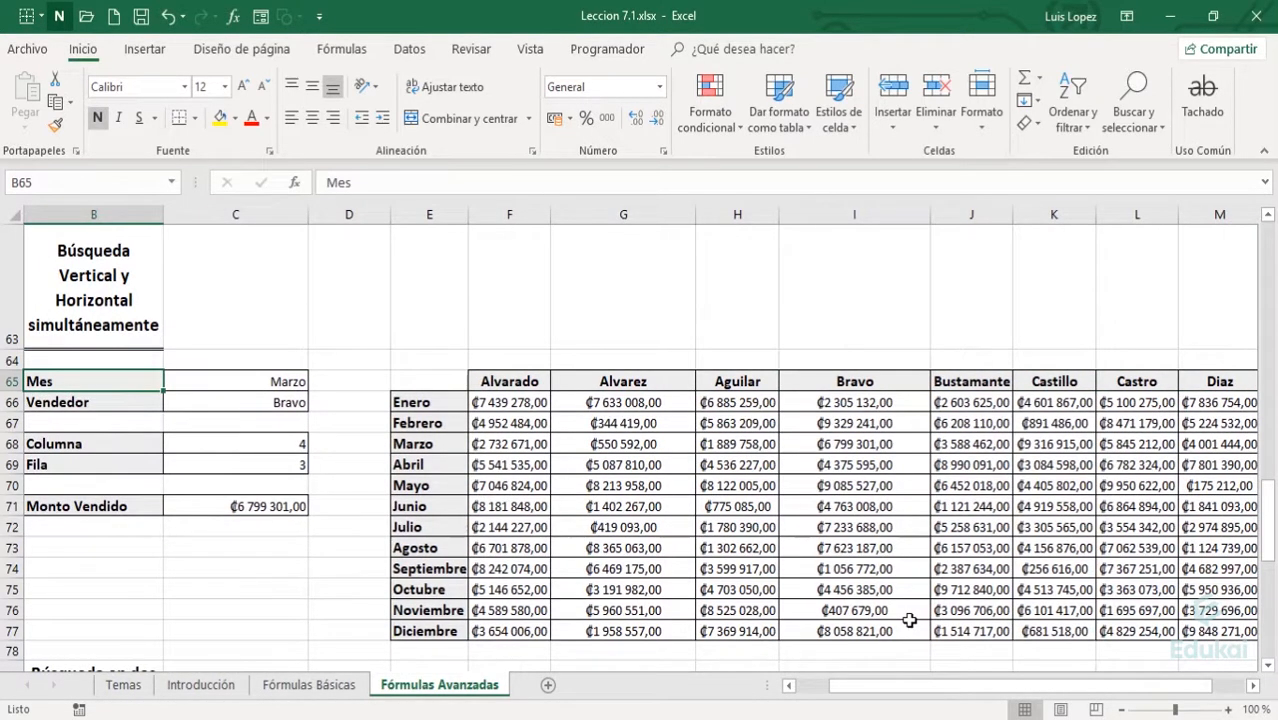
pyautogui.press('Left')
pyautogui.press('Right')
pyautogui.press('Right')
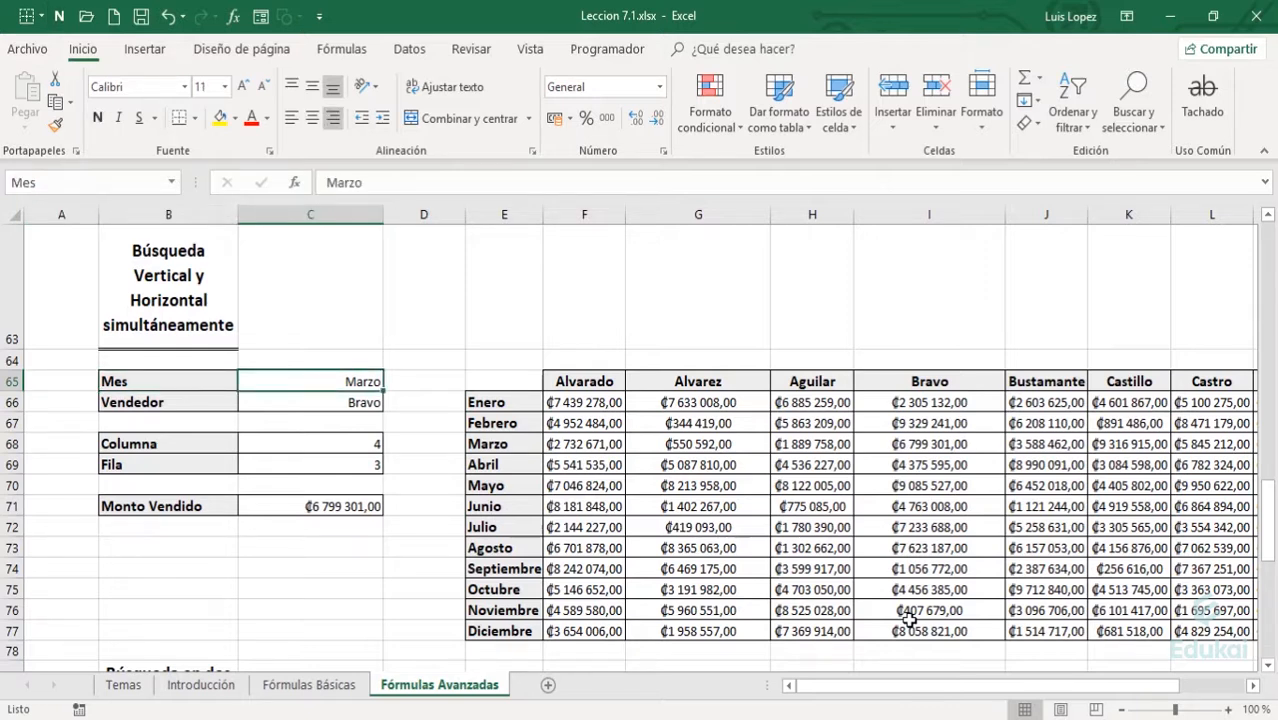
# - Inspect the Vendedor input value in C66, then return to the Mes input value in C65
pyautogui.press('Left')
pyautogui.press('Down')
pyautogui.press('Right')
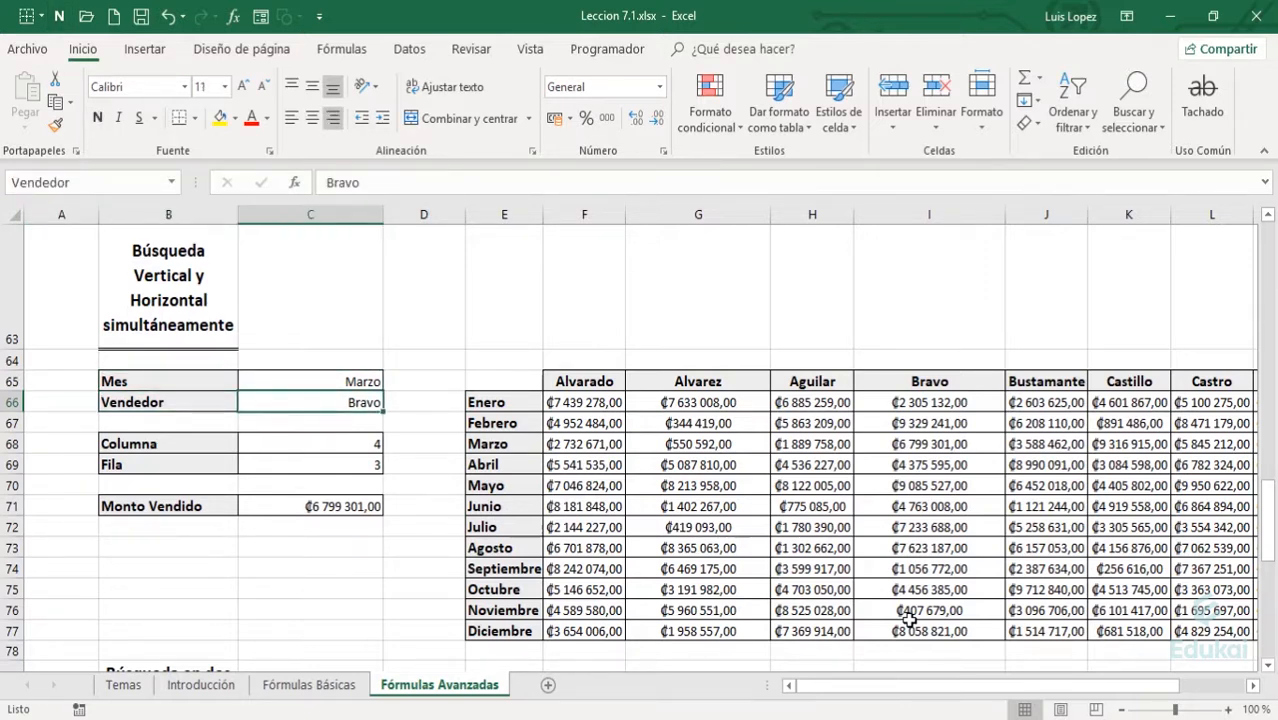
pyautogui.press('Left')
pyautogui.press('Up')
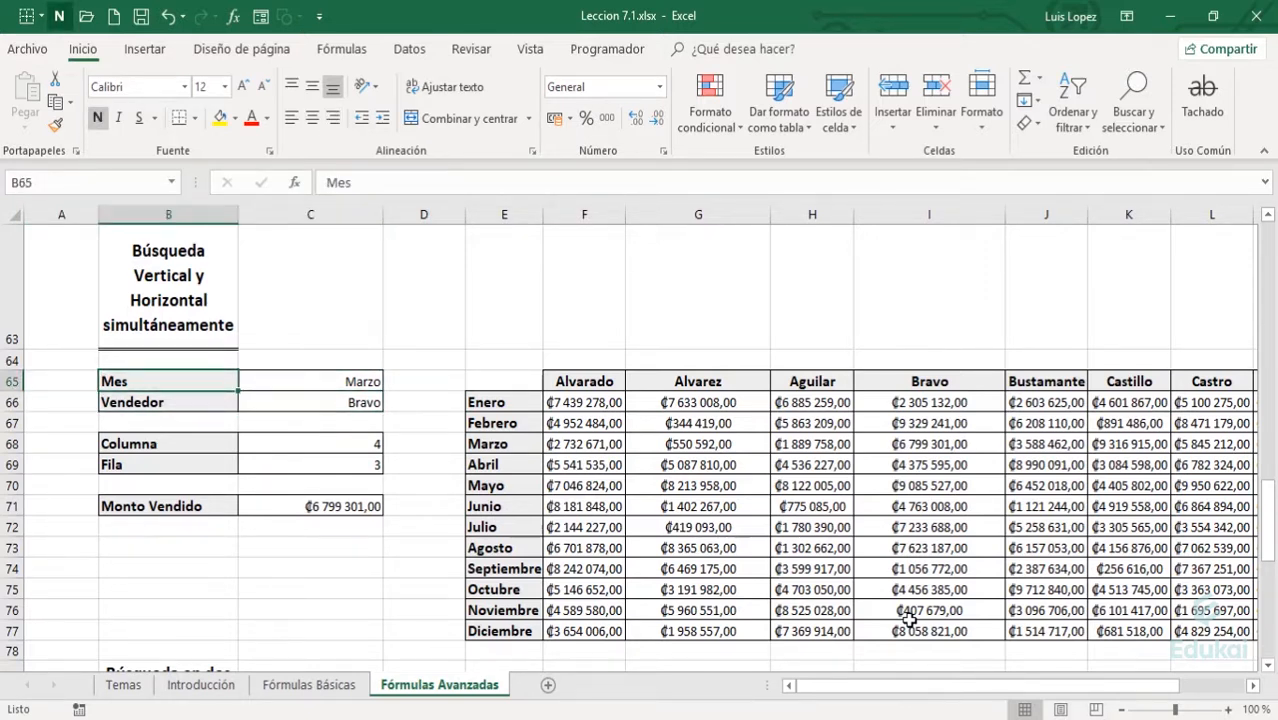
pyautogui.press('Right')
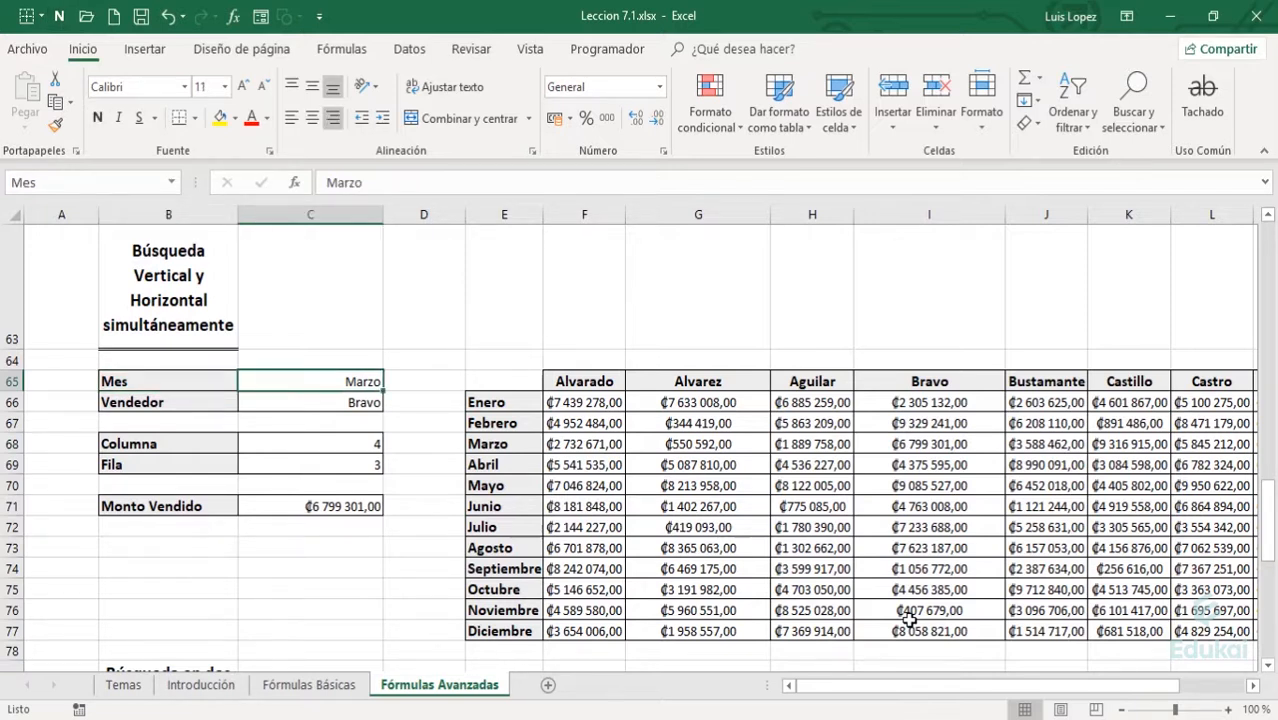
# - Select the first seller's Enero amount in F66, where the monthly sales data begins
pyautogui.press('Right')
pyautogui.press('Right')
pyautogui.press('Right')
pyautogui.press('Down')
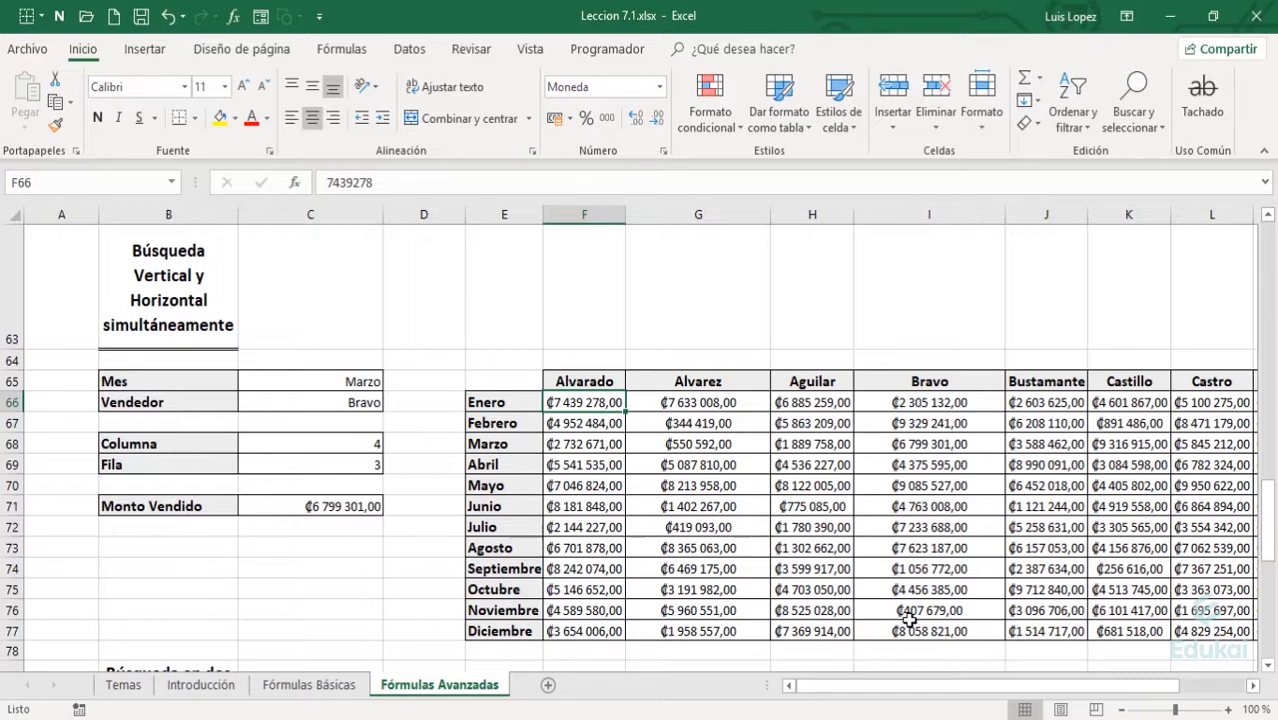
pyautogui.press('Down')
pyautogui.press('Left')
pyautogui.press('Up')
pyautogui.press('Up')
pyautogui.press('Up')
pyautogui.press('Up')
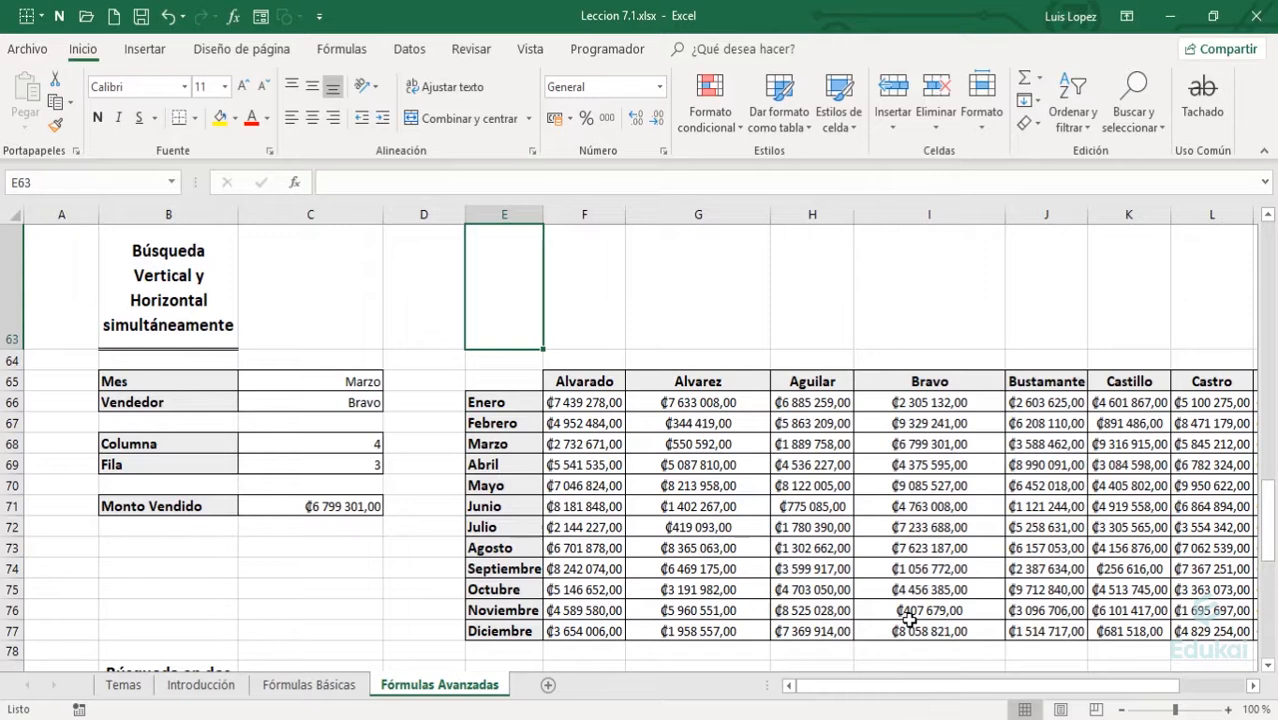
pyautogui.press('Down')
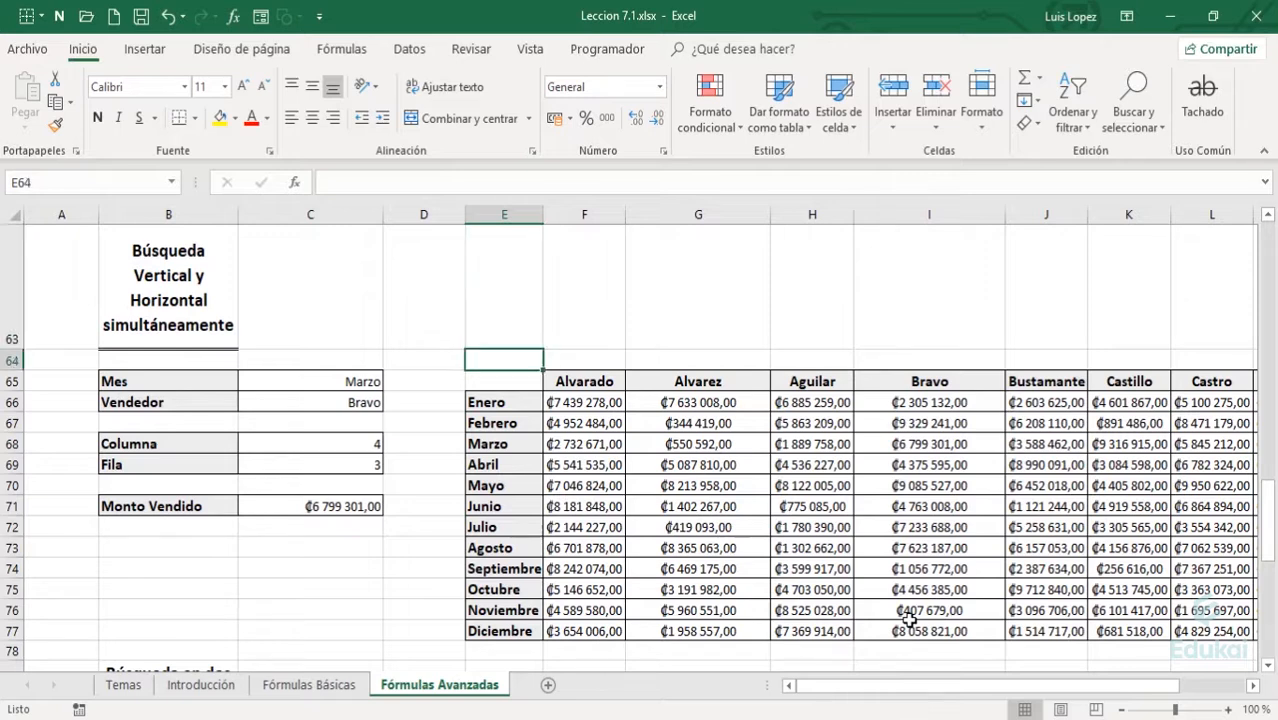
# - Select all monthly sales amounts in F66:N77 and check the defined name of that range
pyautogui.press('Down')
pyautogui.press('Right')
pyautogui.press('Down')
pyautogui.hotkey('shift', 'Right')
pyautogui.hotkey('shift', 'Right')
pyautogui.hotkey('shift', 'Right')
pyautogui.hotkey('shift', 'Right')
pyautogui.hotkey('shift', 'Right')
pyautogui.hotkey('shift', 'Right')
pyautogui.hotkey('shift', 'Right')
pyautogui.hotkey('shift', 'Right')
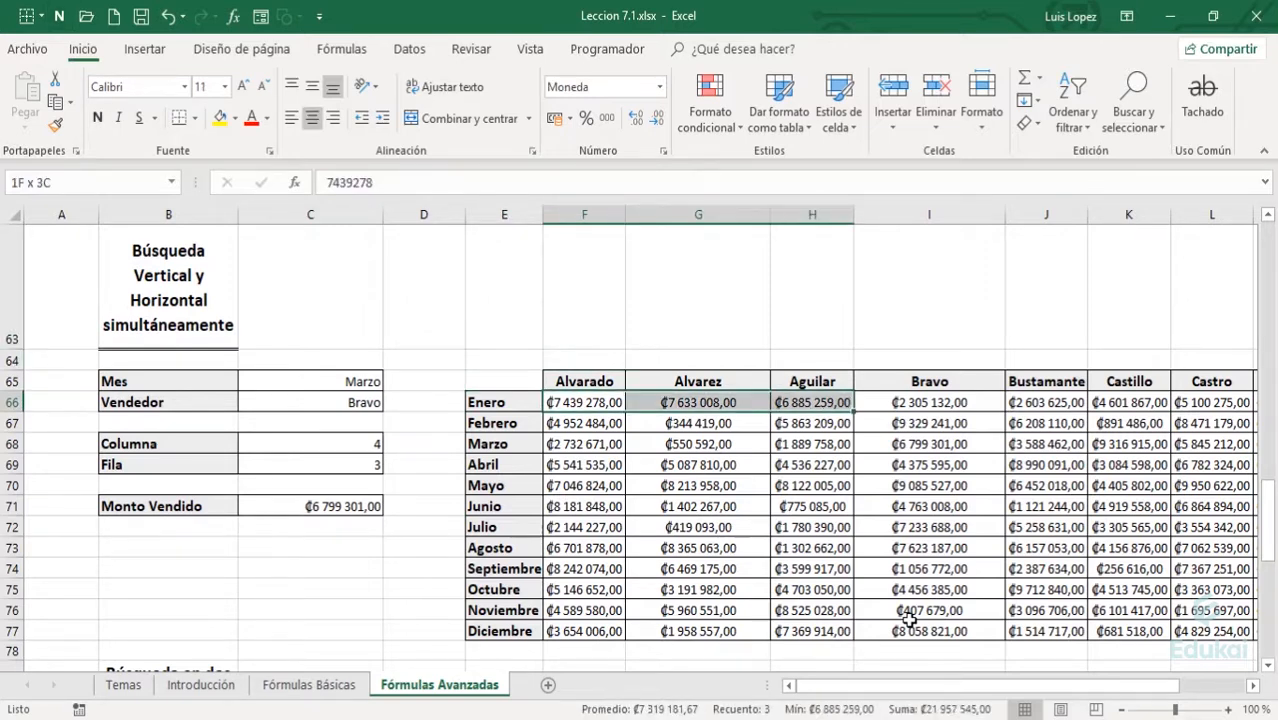
pyautogui.hotkey('shift', 'Down')
pyautogui.hotkey('shift', 'Down')
pyautogui.hotkey('shift', 'Down')
pyautogui.hotkey('shift', 'Down')
pyautogui.hotkey('shift', 'Down')
pyautogui.hotkey('shift', 'Down')
pyautogui.hotkey('shift', 'Down')
pyautogui.hotkey('shift', 'Down')
pyautogui.hotkey('shift', 'Down')
pyautogui.hotkey('shift', 'Down')
pyautogui.hotkey('shift', 'Down')
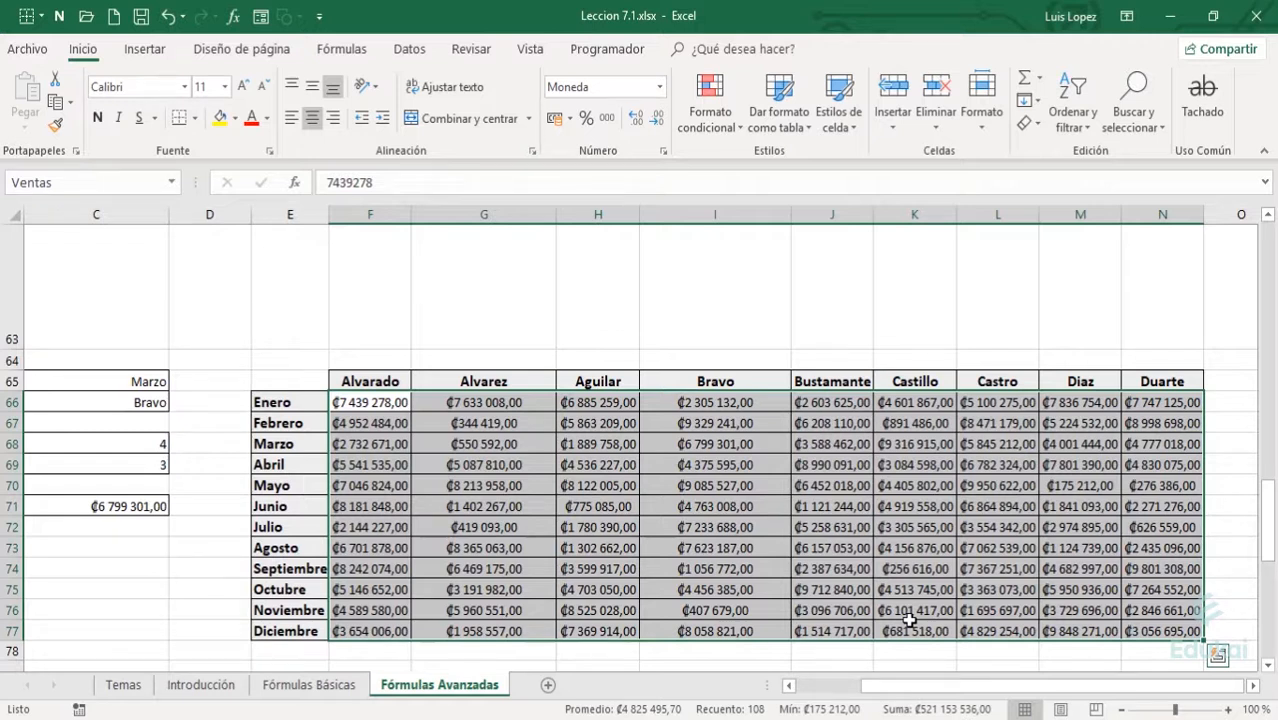
pyautogui.click(54, 182)
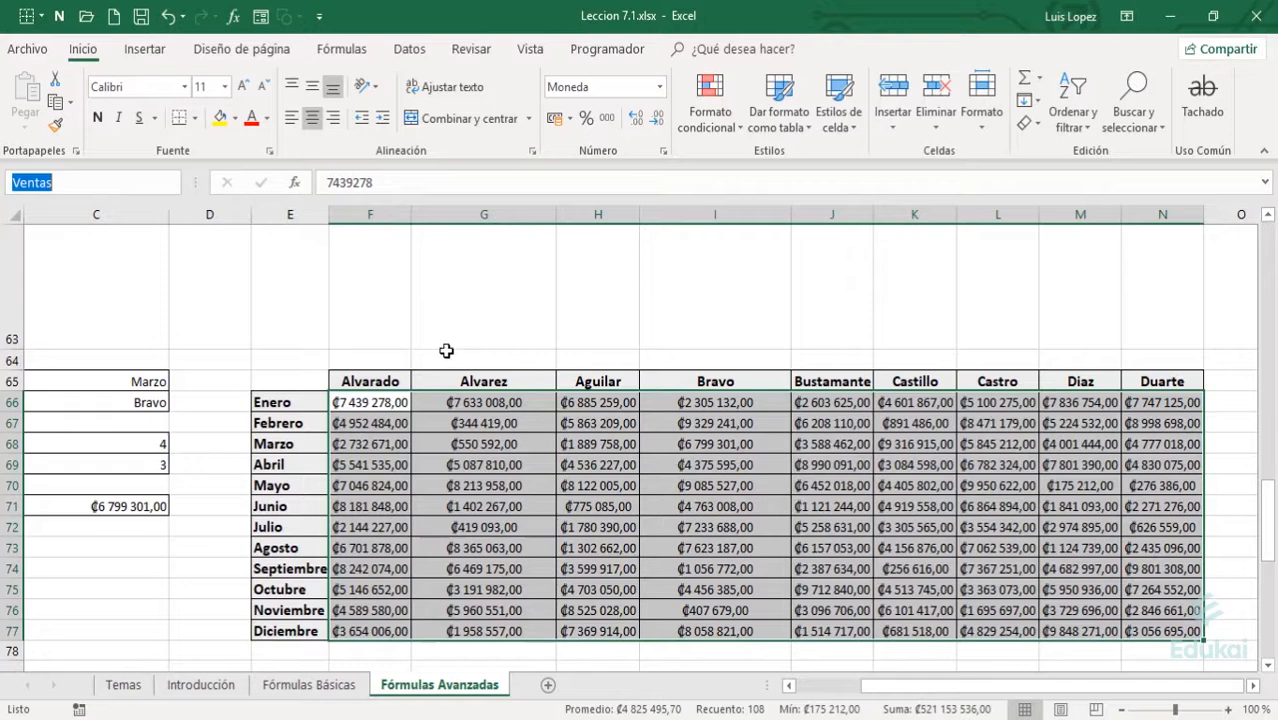
# - Select the second seller's amounts from Enero to Diciembre in G66:G77
pyautogui.click(384, 402)
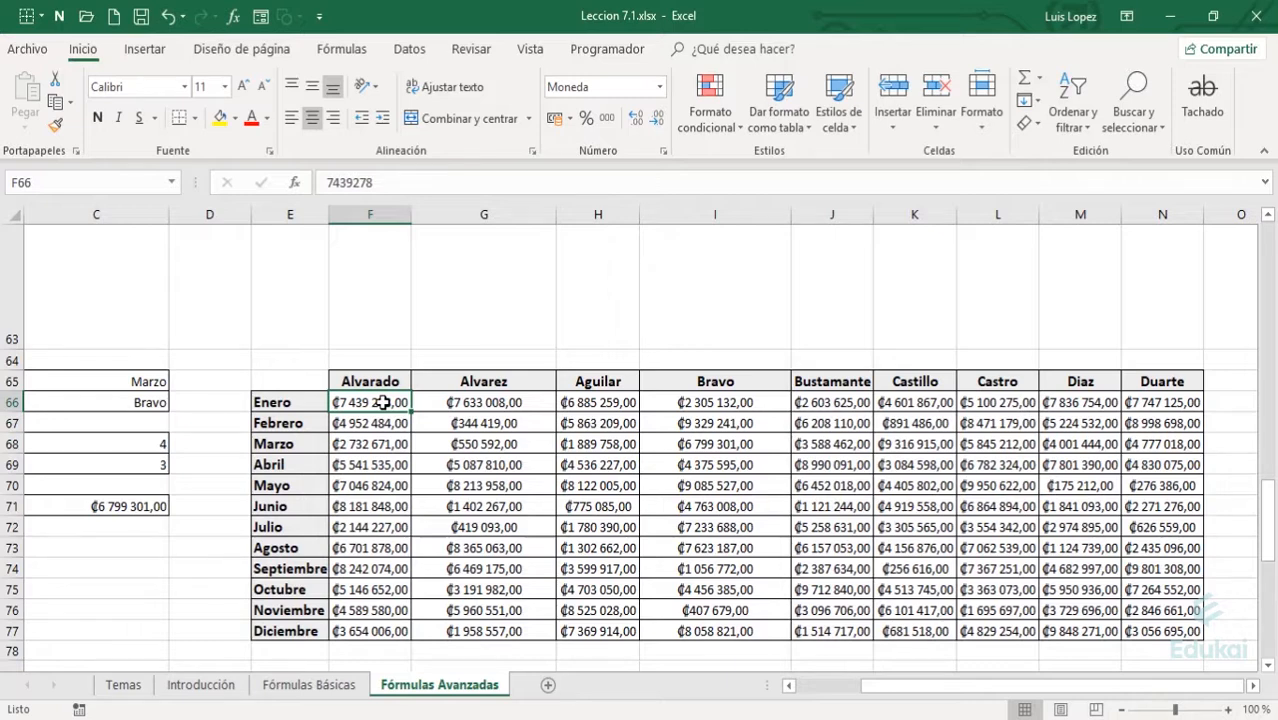
pyautogui.press('Right')
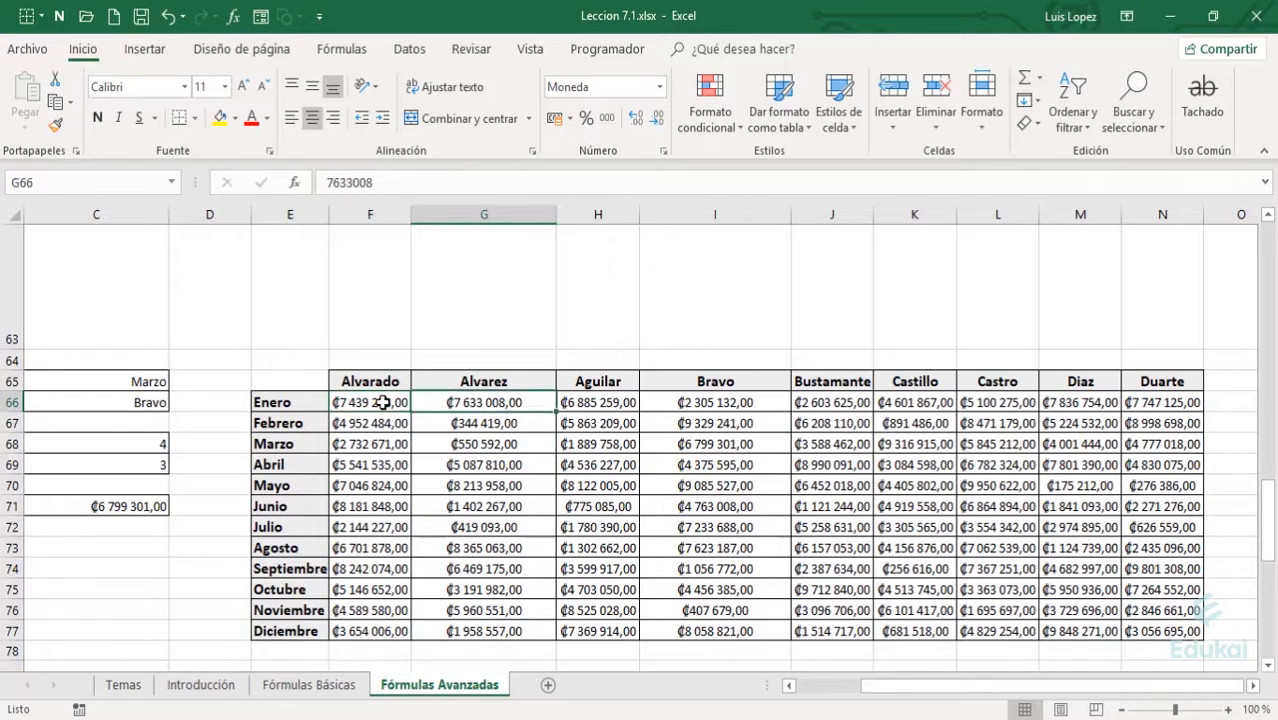
pyautogui.press('Up')
pyautogui.press('Up')
pyautogui.press('Down')
pyautogui.press('Down')
pyautogui.press('Up')
pyautogui.press('Down')
pyautogui.press('Down')
pyautogui.press('Up')
pyautogui.hotkey('shift', 'Down')
pyautogui.hotkey('shift', 'Down')
pyautogui.hotkey('shift', 'Down')
pyautogui.hotkey('shift', 'Down')
pyautogui.hotkey('shift', 'Down')
pyautogui.hotkey('shift', 'Down')
pyautogui.hotkey('shift', 'Down')
pyautogui.hotkey('shift', 'Down')
pyautogui.hotkey('shift', 'Down')
pyautogui.hotkey('shift', 'Down')
pyautogui.hotkey('shift', 'Down')
pyautogui.hotkey('shift', 'Down')
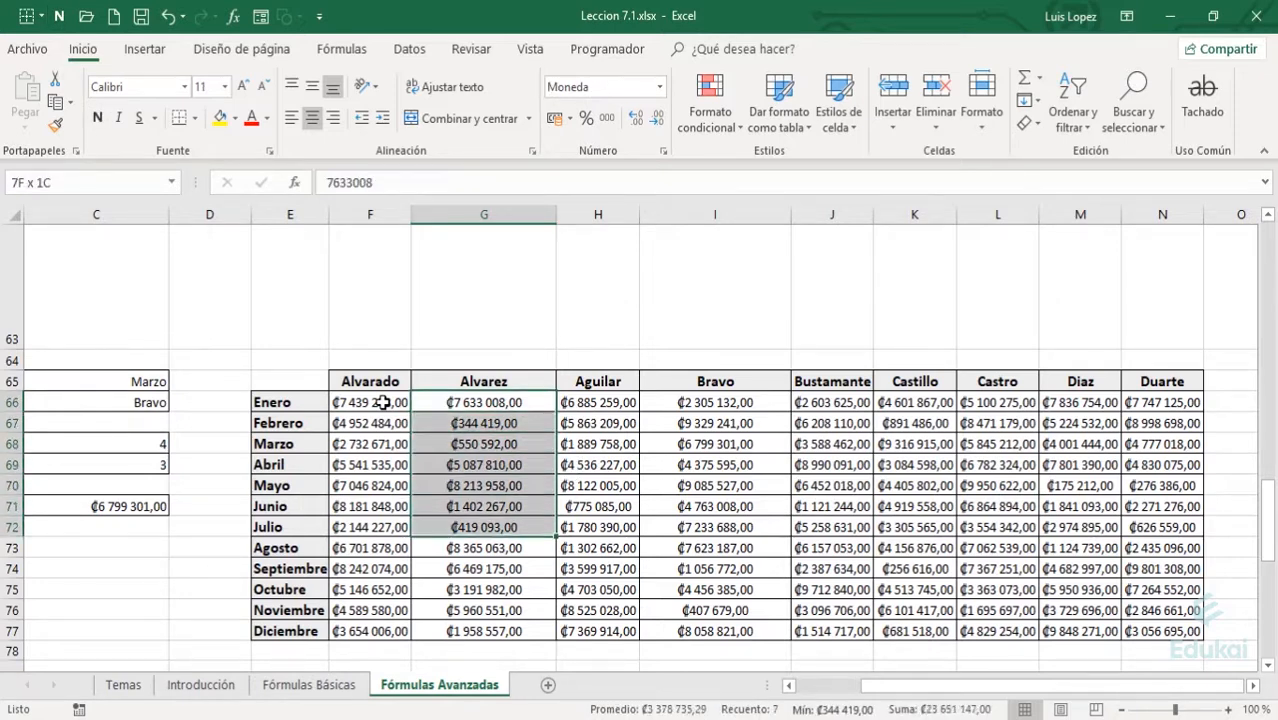
# - Select the Febrero amounts of all sellers in F67:N67
pyautogui.press('Up')
pyautogui.press('Up')
pyautogui.press('Down')
pyautogui.press('Down')
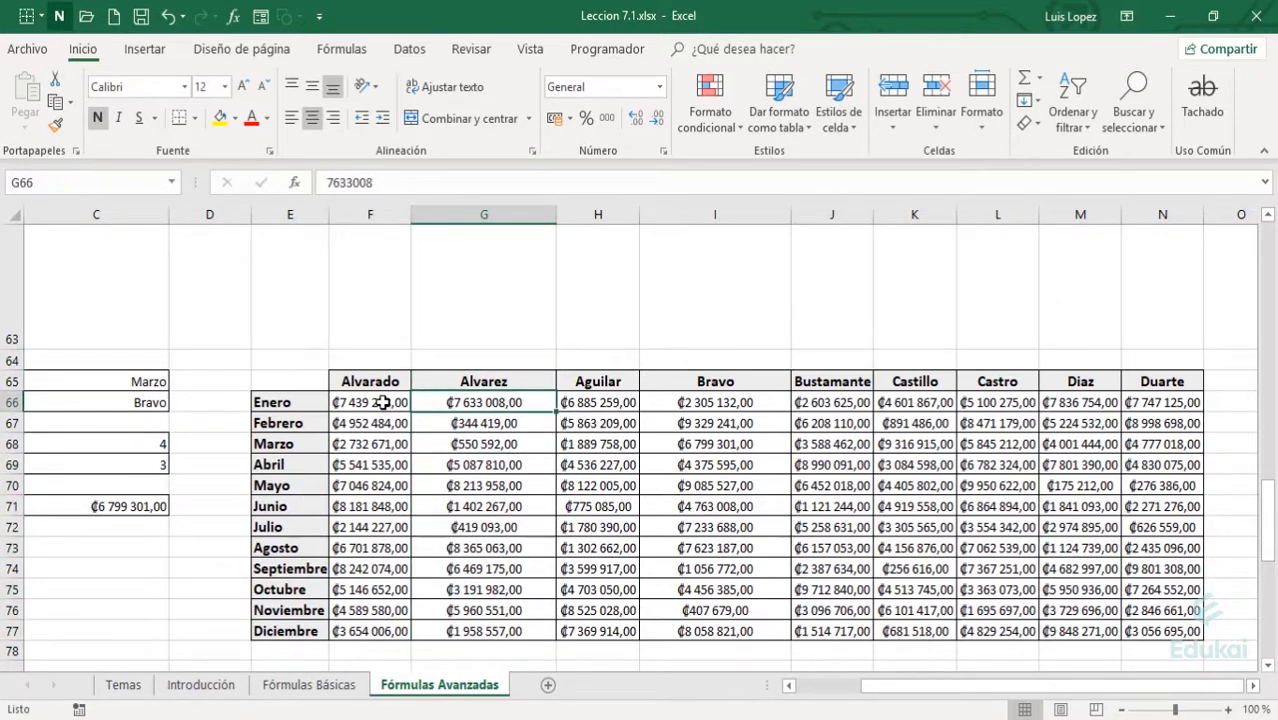
pyautogui.press('Left')
pyautogui.press('Down')
pyautogui.hotkey('shift', 'Right')
pyautogui.hotkey('shift', 'Right')
pyautogui.hotkey('shift', 'Right')
pyautogui.hotkey('shift', 'Right')
pyautogui.hotkey('shift', 'Right')
pyautogui.hotkey('shift', 'Right')
pyautogui.hotkey('shift', 'Right')
pyautogui.hotkey('shift', 'Right')
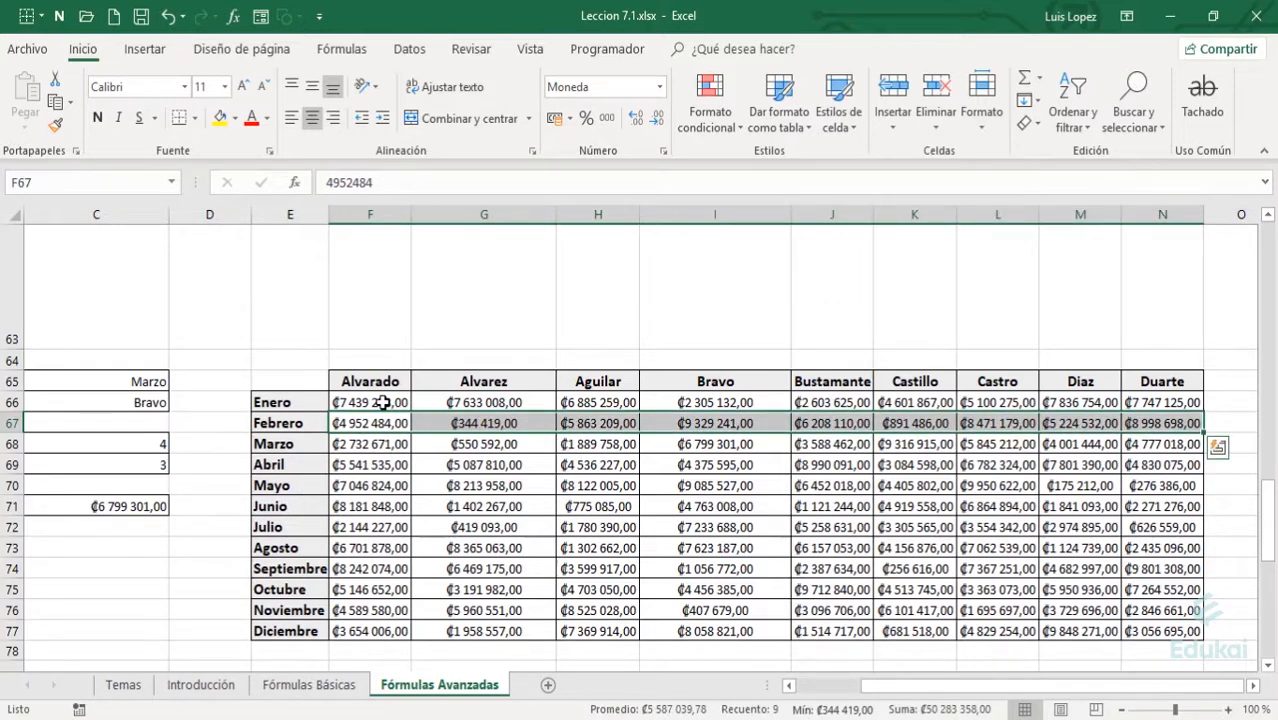
# - Add the second seller's column G66:G77 to the Febrero row selection to highlight where they cross
pyautogui.hotkey('shift', 'F8')
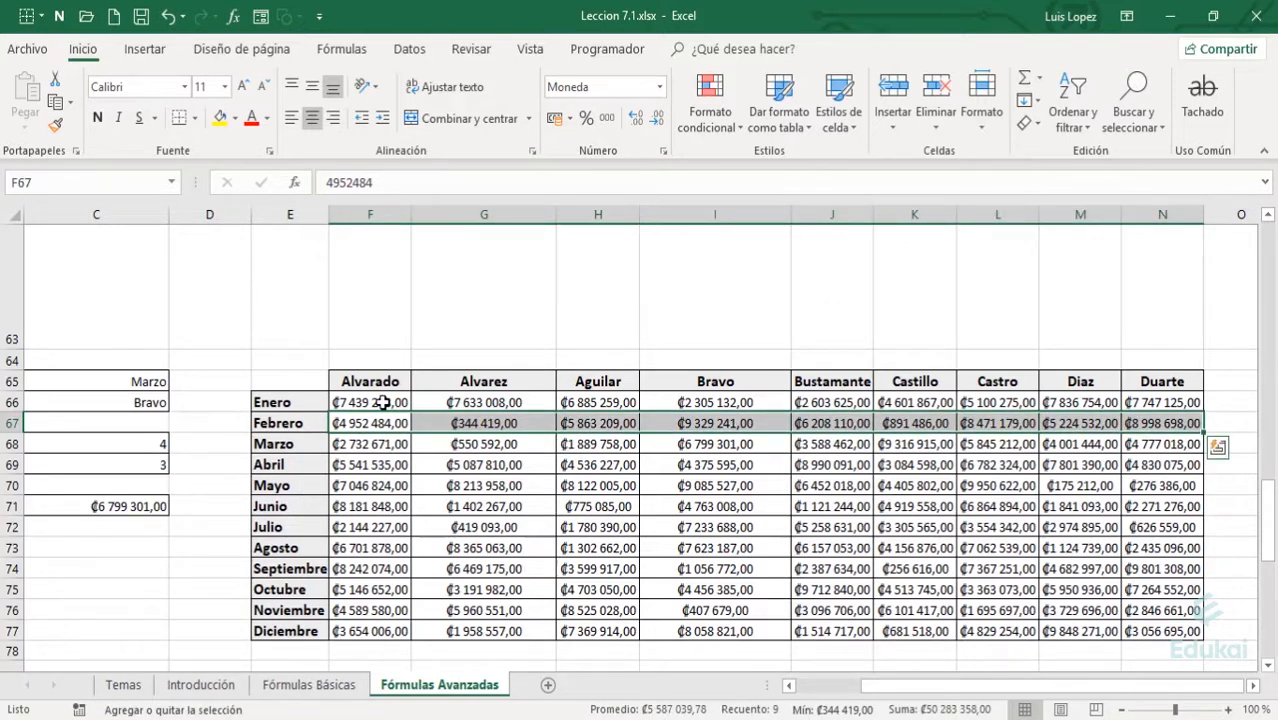
pyautogui.press('Left')
pyautogui.press('Up')
pyautogui.press('Right')
pyautogui.press('Right')
pyautogui.hotkey('shift', 'Down')
pyautogui.hotkey('shift', 'Down')
pyautogui.hotkey('shift', 'Down')
pyautogui.hotkey('shift', 'Down')
pyautogui.hotkey('shift', 'Down')
pyautogui.hotkey('shift', 'Down')
pyautogui.hotkey('shift', 'Down')
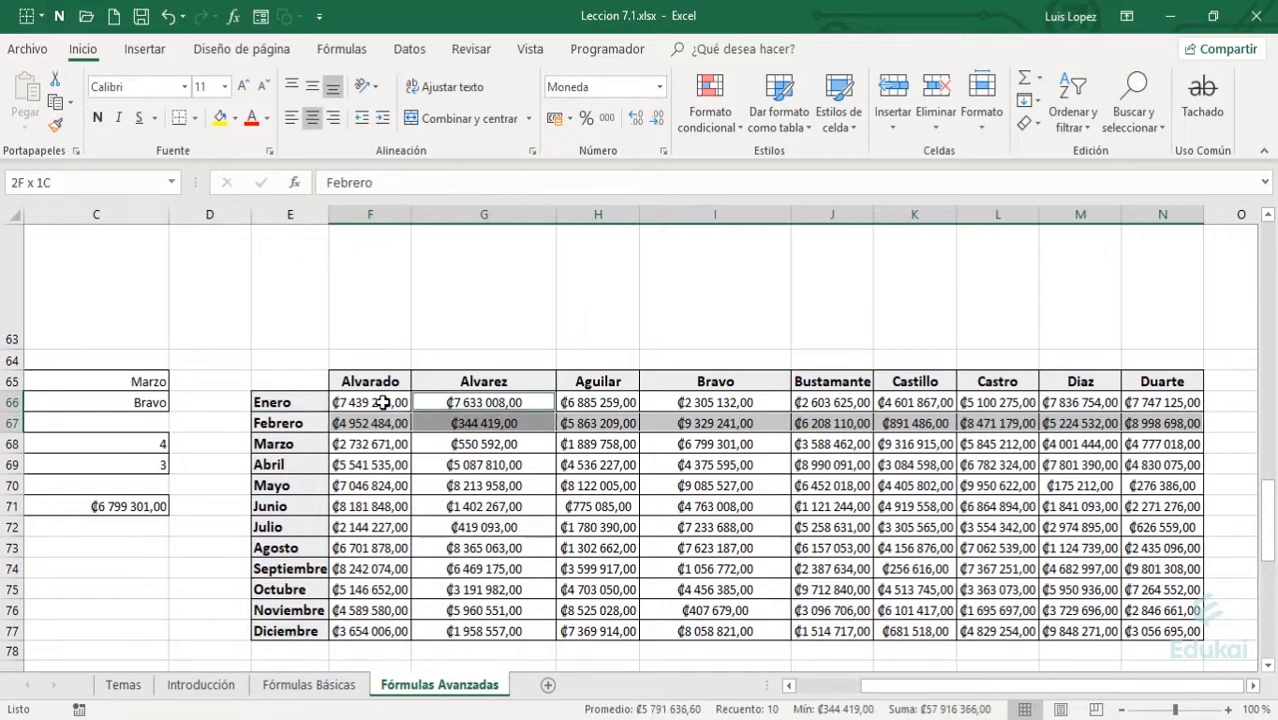
pyautogui.hotkey('shift', 'Down')
pyautogui.hotkey('shift', 'Down')
pyautogui.hotkey('shift', 'Down')
pyautogui.hotkey('shift', 'Down')
pyautogui.hotkey('shift', 'Down')
pyautogui.hotkey('shift', 'Up')
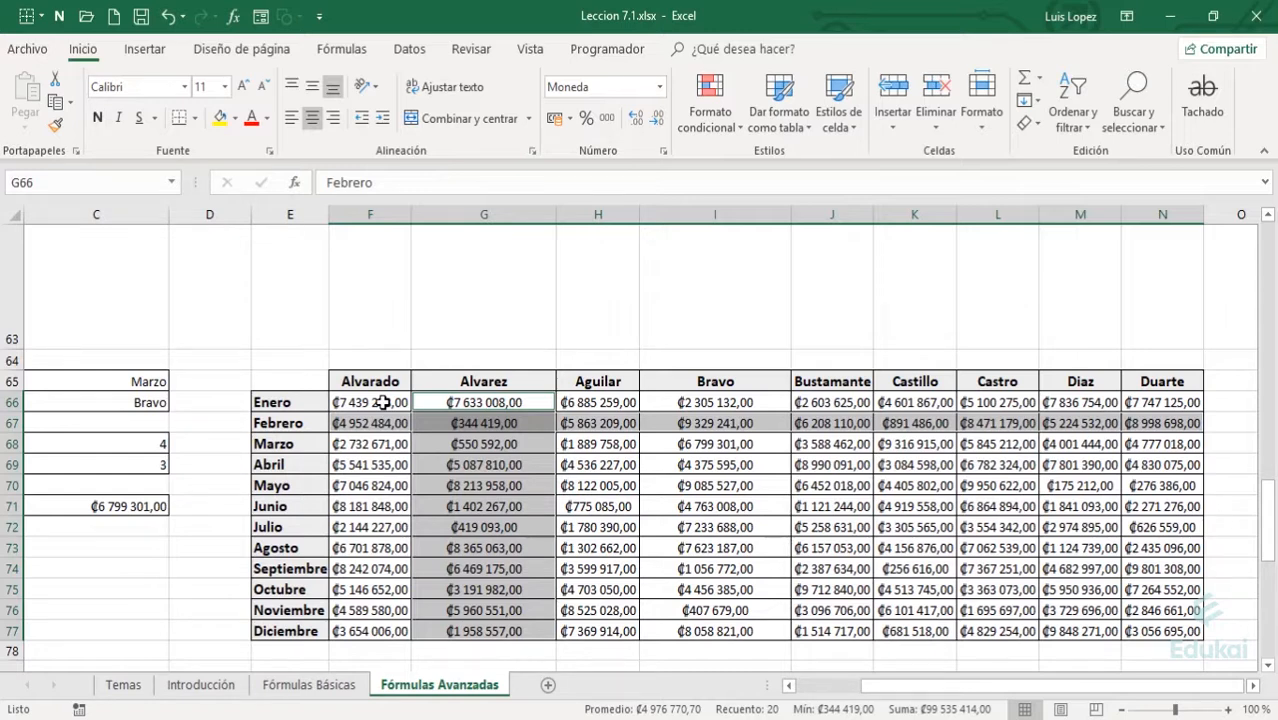
# - Select the fourth seller's Abril amount in I69
pyautogui.press('Down')
pyautogui.press('Down')
pyautogui.press('Down')
pyautogui.press('Right')
pyautogui.press('Right')
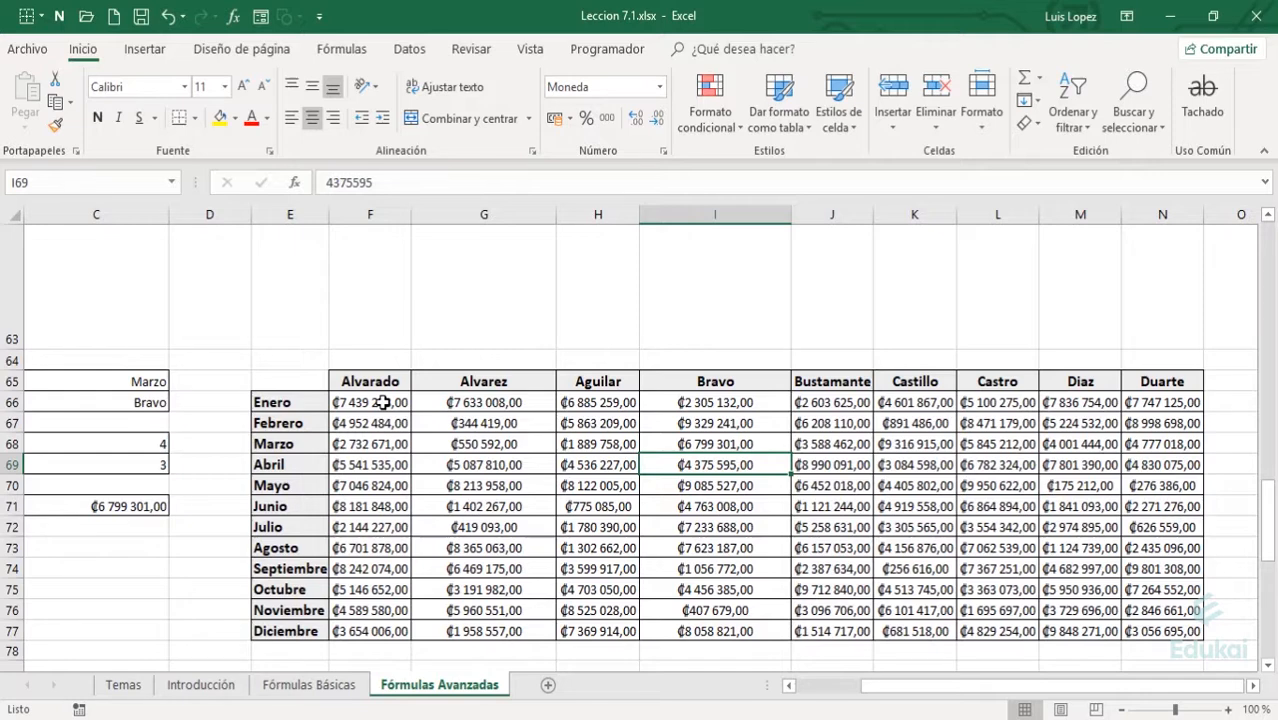
# - Follow the Enero row across to the fifth seller in column J, and go down to the Abril amount in J69
pyautogui.press('Left')
pyautogui.press('Left')
pyautogui.press('Up')
pyautogui.press('Up')
pyautogui.press('Up')
pyautogui.press('Left')
pyautogui.press('Right')
pyautogui.press('Right')
pyautogui.press('Left')
pyautogui.press('Left')
pyautogui.press('Right')
pyautogui.press('Right')
pyautogui.press('Right')
pyautogui.press('Right')
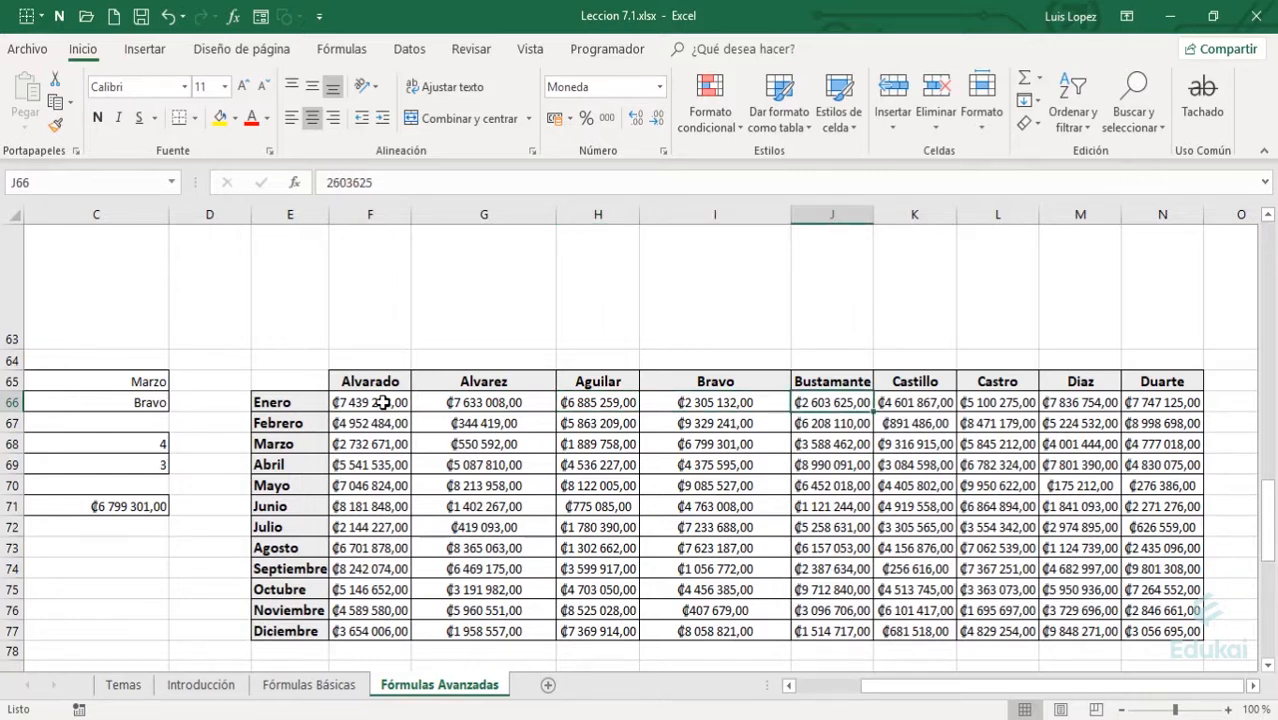
pyautogui.press('Down')
pyautogui.press('Down')
pyautogui.press('Down')
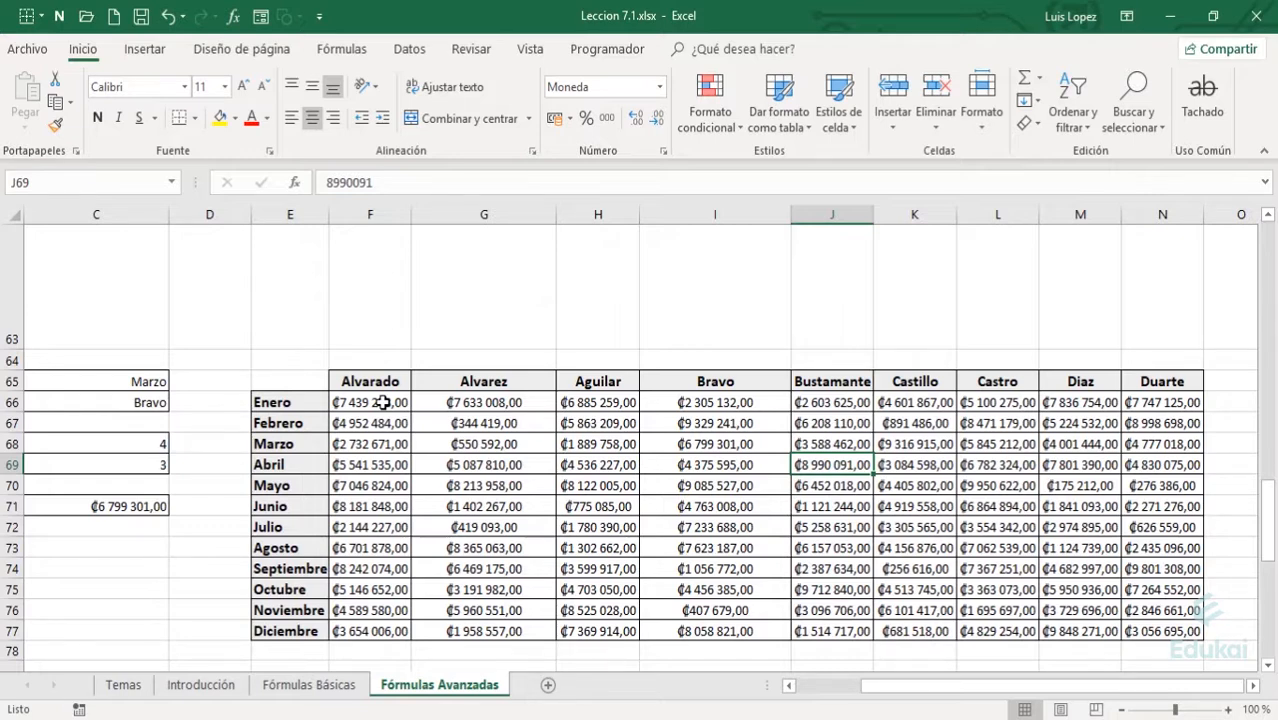
# - Select the fifth seller's amounts from Enero to Diciembre in J66:J77
pyautogui.press('Up')
pyautogui.press('Up')
pyautogui.press('Up')
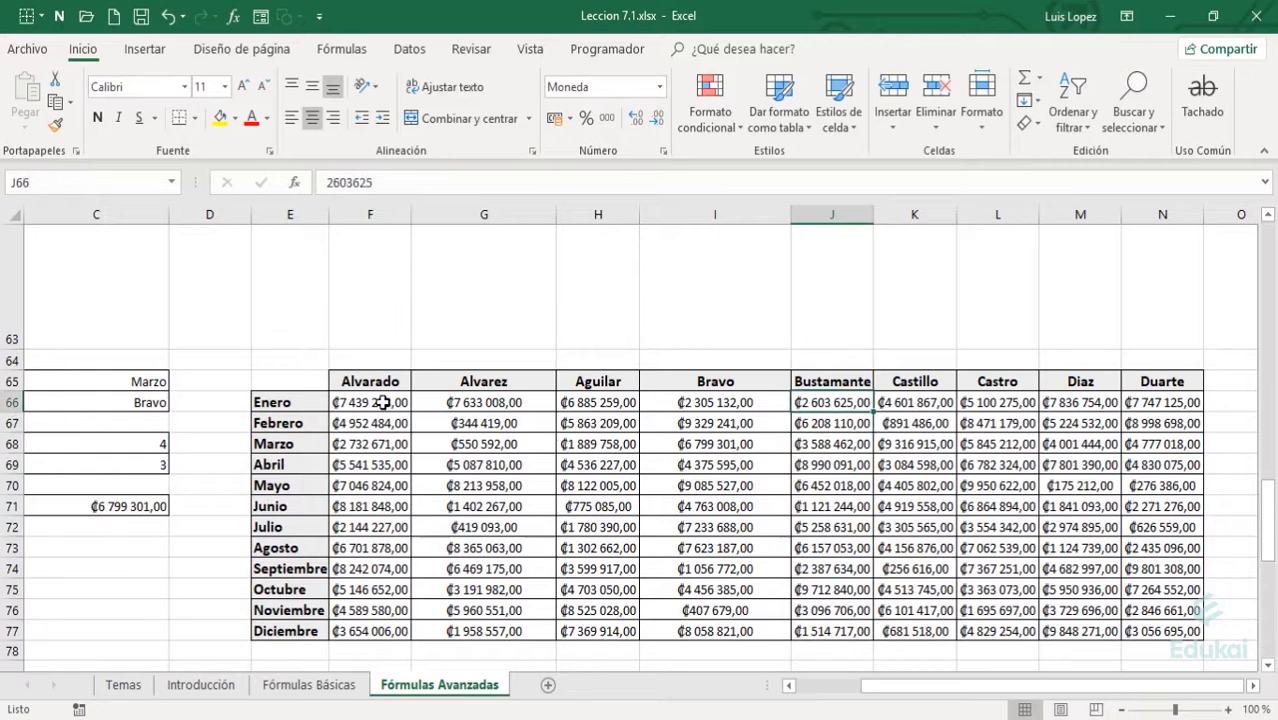
pyautogui.hotkey('shift', 'Down')
pyautogui.hotkey('shift', 'Down')
pyautogui.hotkey('shift', 'Down')
pyautogui.hotkey('shift', 'Down')
pyautogui.hotkey('shift', 'Down')
pyautogui.hotkey('shift', 'Down')
pyautogui.hotkey('shift', 'Down')
pyautogui.hotkey('shift', 'Down')
pyautogui.hotkey('shift', 'Down')
pyautogui.hotkey('shift', 'Down')
pyautogui.hotkey('shift', 'Down')
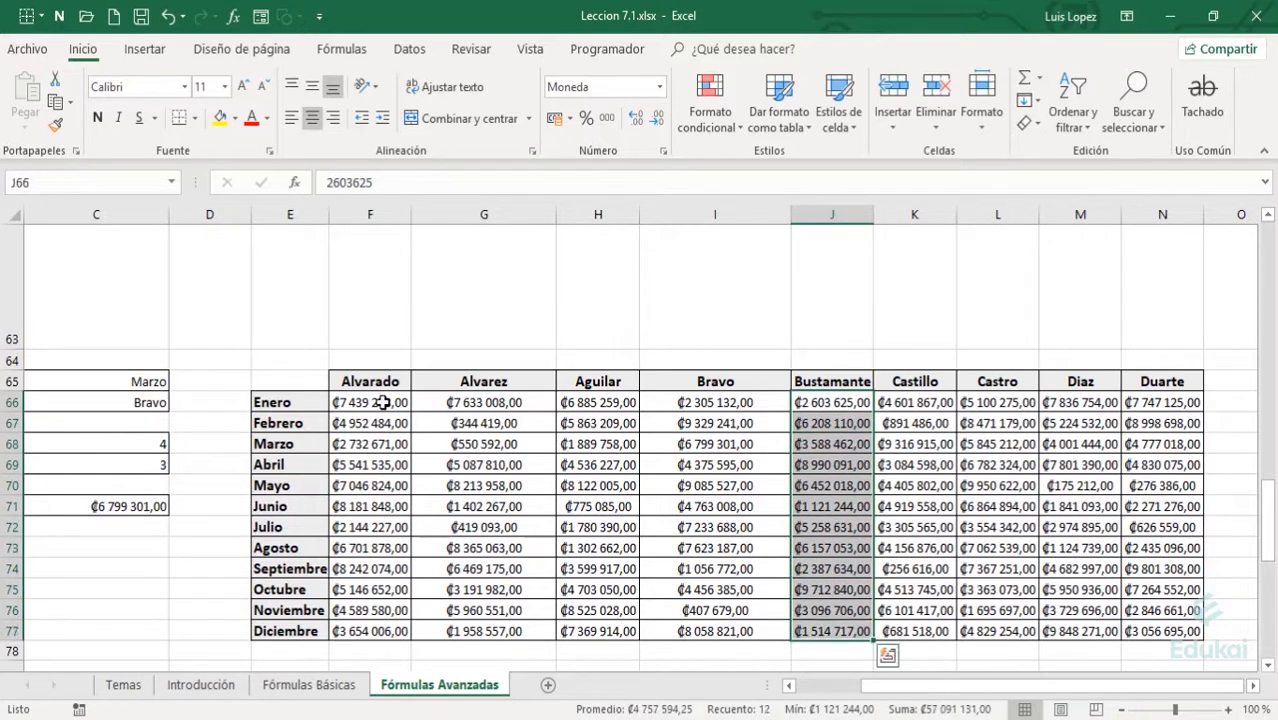
# - Add the Abril row F69:N69 to the column J selection to highlight their intersection
pyautogui.hotkey('shift', 'F8')
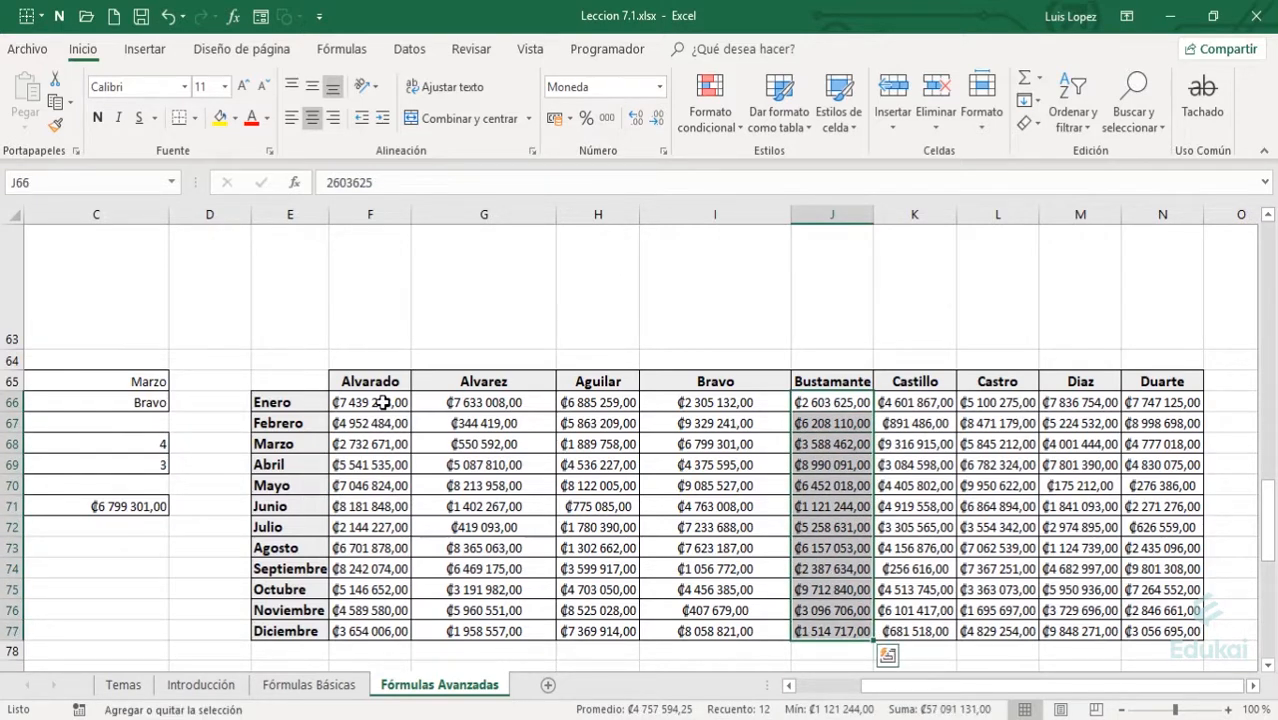
pyautogui.press('Left')
pyautogui.press('Left')
pyautogui.press('Left')
pyautogui.press('Left')
pyautogui.press('Down')
pyautogui.press('Down')
pyautogui.press('Down')
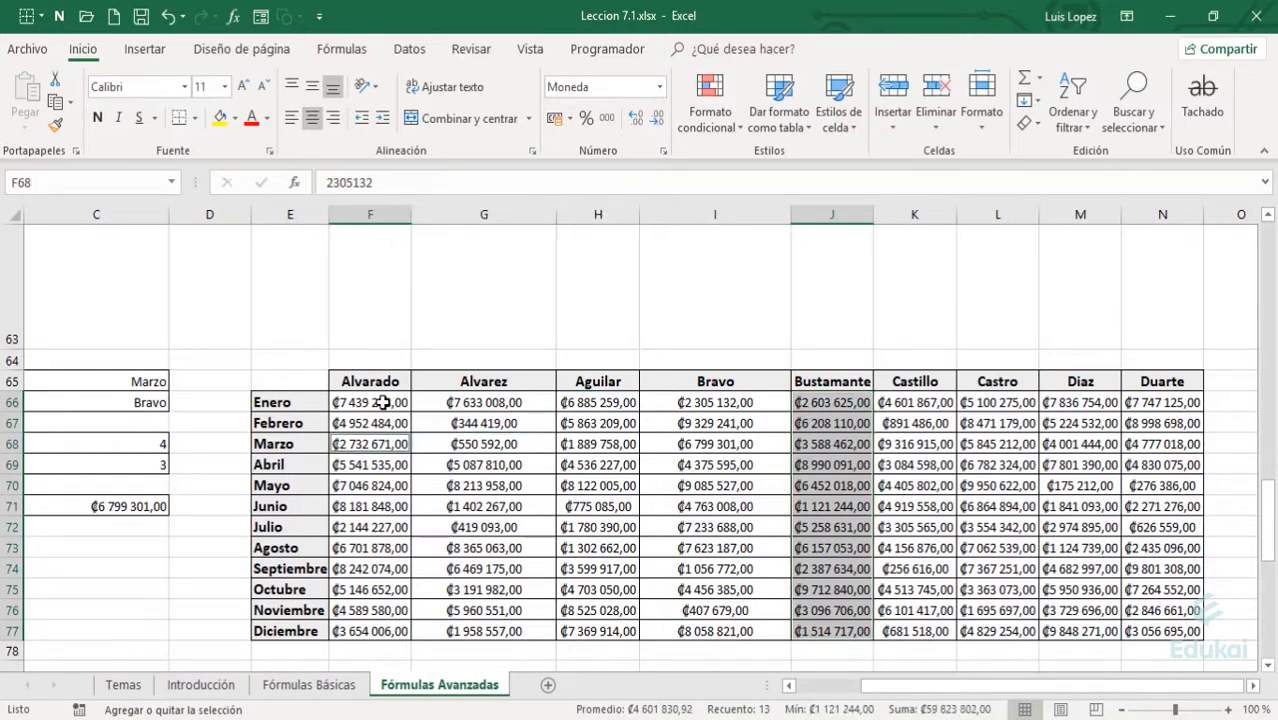
pyautogui.hotkey('shift', 'Right')
pyautogui.hotkey('shift', 'Right')
pyautogui.hotkey('shift', 'Right')
pyautogui.hotkey('shift', 'Right')
pyautogui.hotkey('shift', 'Right')
pyautogui.hotkey('shift', 'Right')
pyautogui.hotkey('shift', 'Right')
pyautogui.hotkey('shift', 'Right')
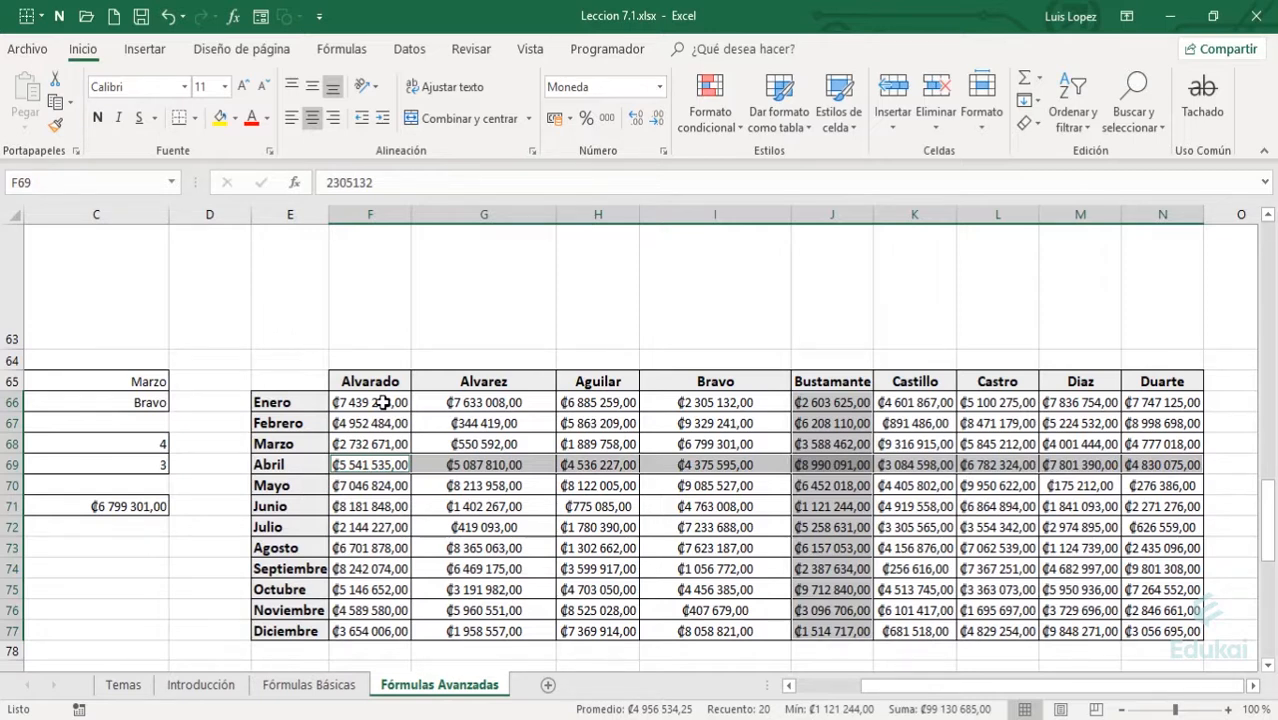
# - Clear the crossed selection and look down the second seller's monthly amounts in column G, starting at Enero
pyautogui.press('Tab')
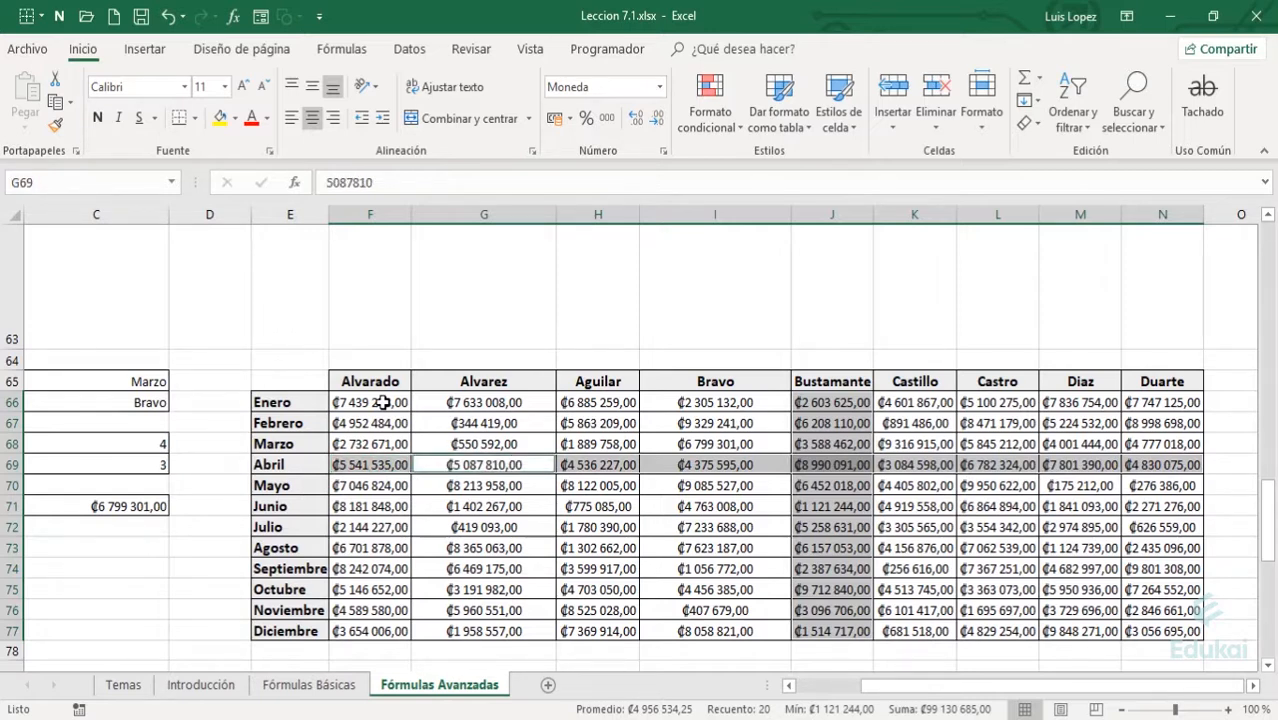
pyautogui.press('Up')
pyautogui.press('Up')
pyautogui.press('Up')
pyautogui.press('Up')
pyautogui.press('Up')
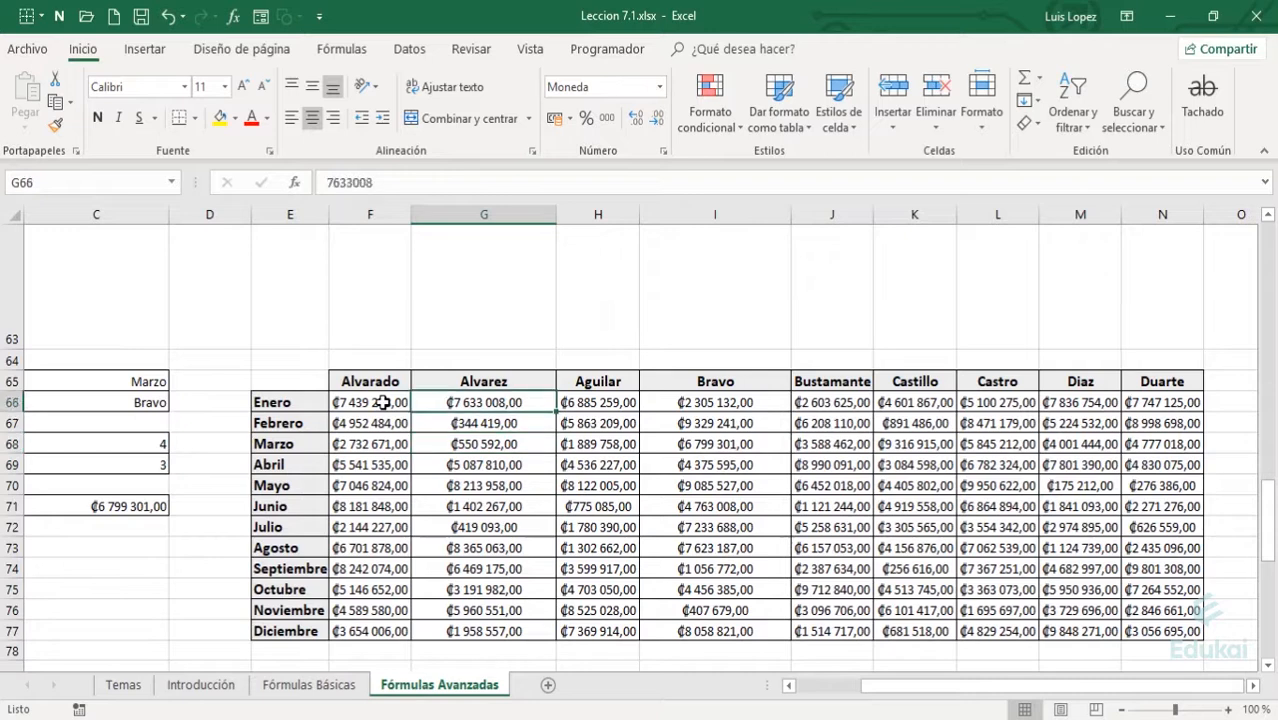
pyautogui.press('Down')
pyautogui.press('Down')
pyautogui.press('Down')
pyautogui.press('Down')
pyautogui.press('Down')
pyautogui.press('Down')
pyautogui.press('Down')
pyautogui.press('Down')
pyautogui.press('Down')
pyautogui.press('Down')
pyautogui.press('Down')
pyautogui.press('Down')
pyautogui.press('Down')
pyautogui.press('Down')
pyautogui.press('Down')
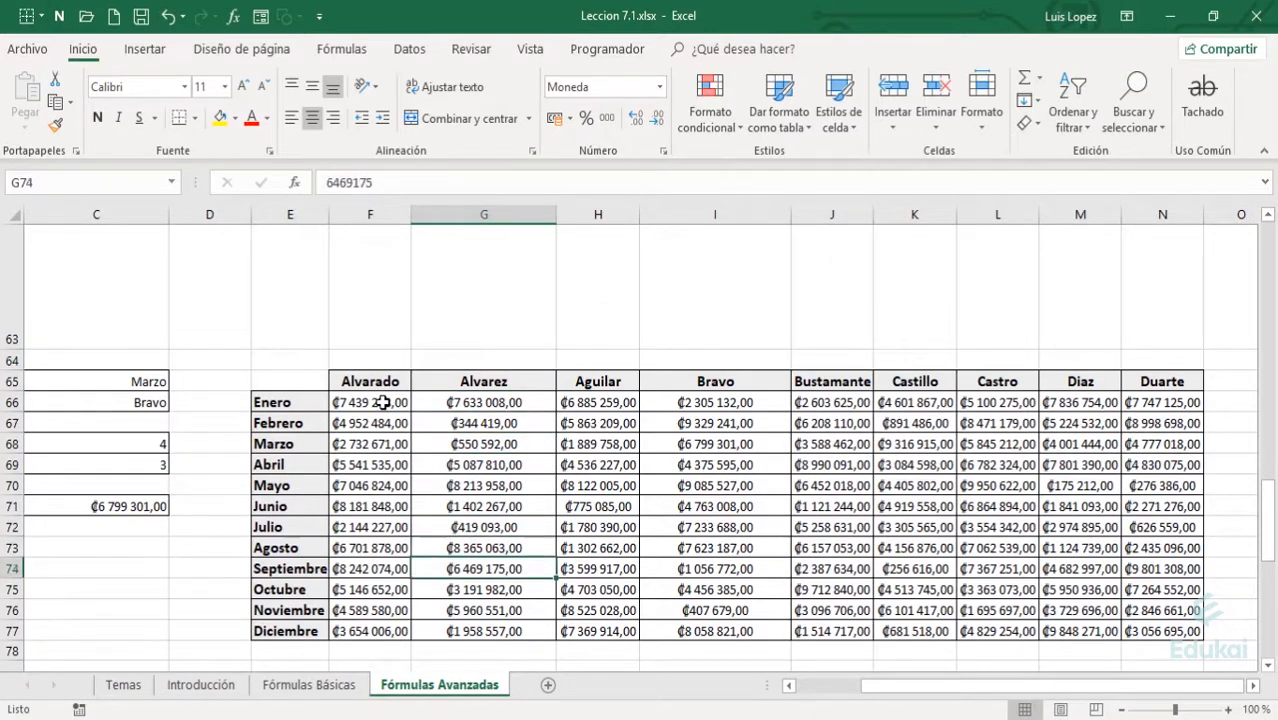
# - Start an INDICE formula in C73 with the named range Ventas as its matrix
pyautogui.press('Left')
pyautogui.press('Up')
pyautogui.press('Left')
pyautogui.press('Up')
pyautogui.press('Left')
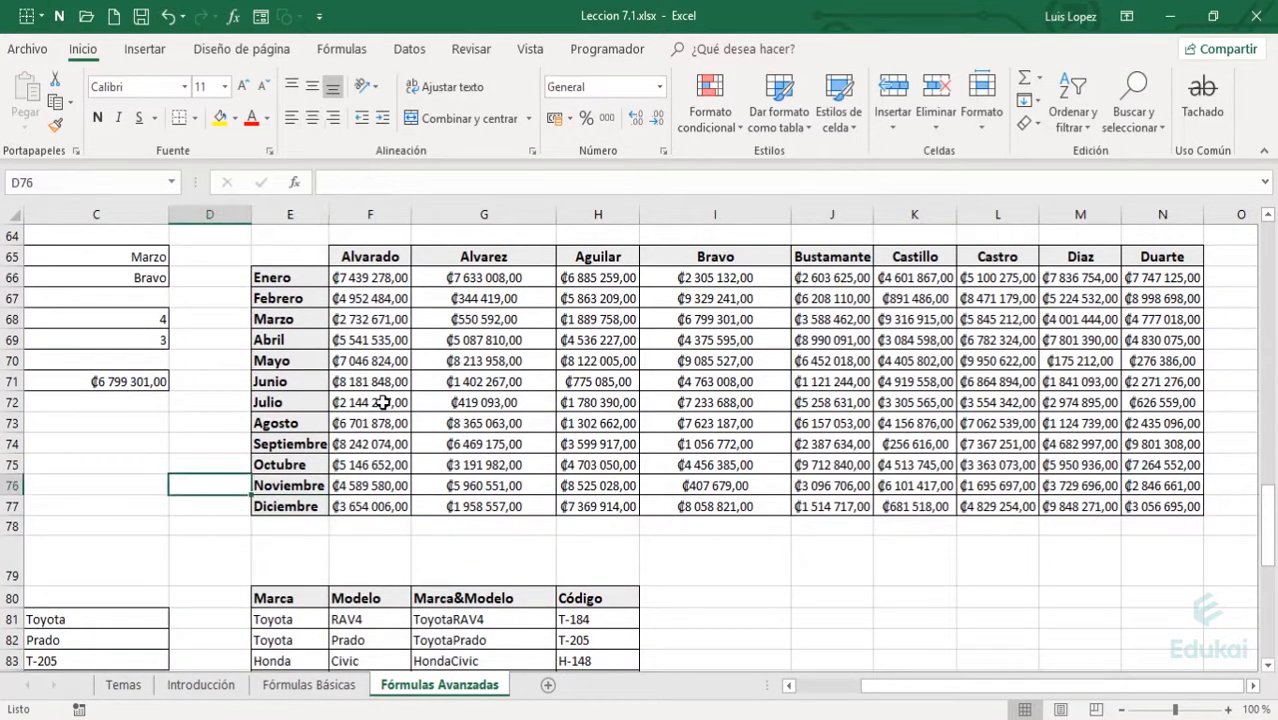
pyautogui.press('Up')
pyautogui.press('Up')
pyautogui.press('Left')
pyautogui.press('Up')
pyautogui.press('Up')
pyautogui.write('=indi')
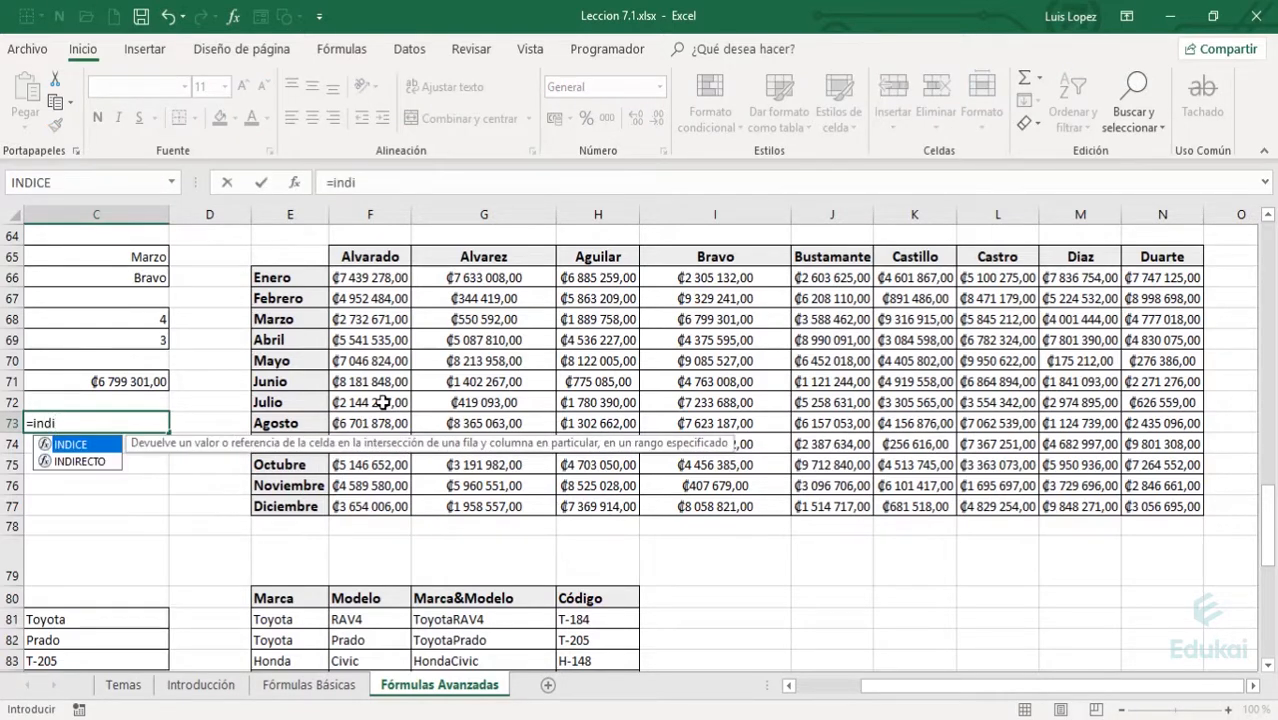
pyautogui.press('Tab')
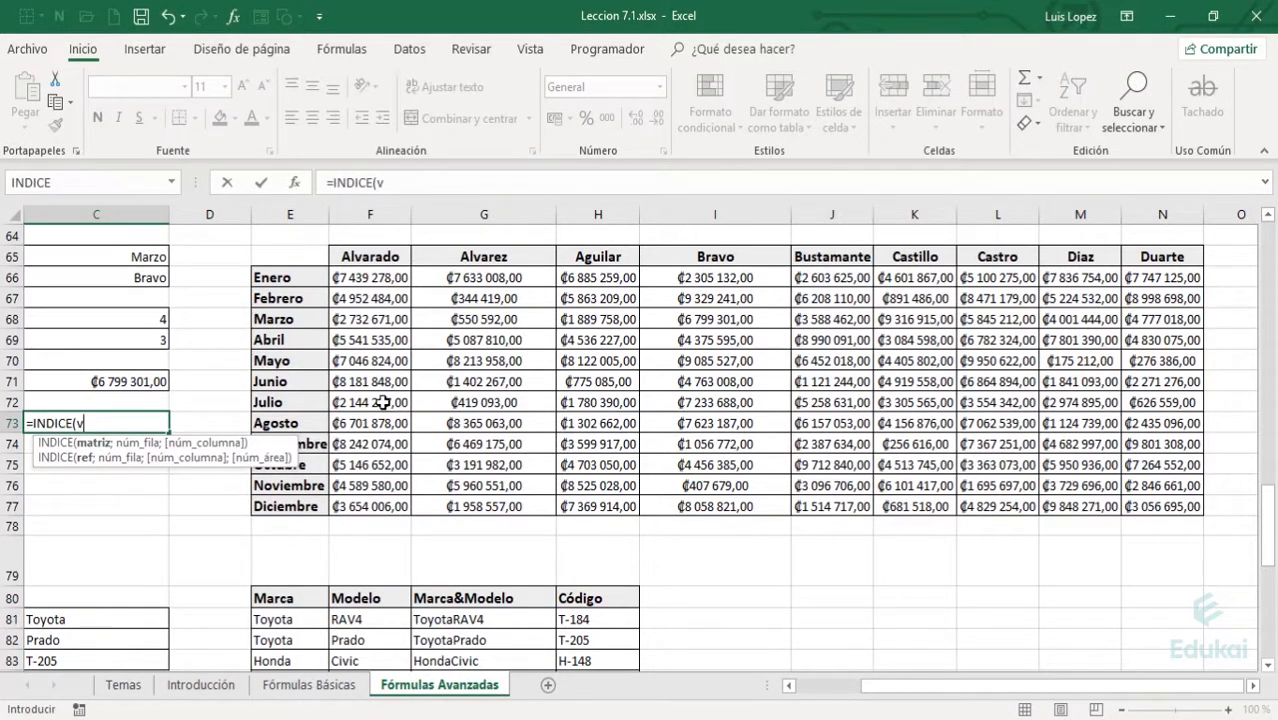
pyautogui.write('Ventas')
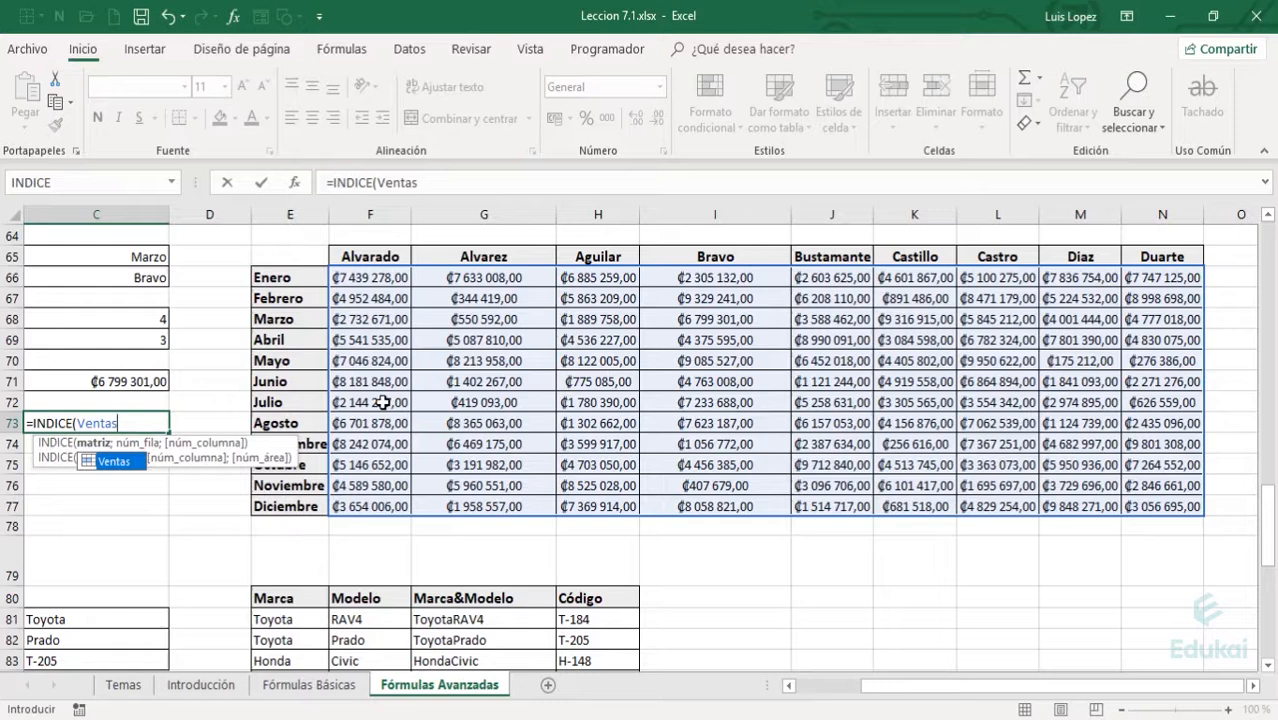
# - Complete the INDICE formula in C73 with row number 4 and column number 5 as =INDICE(Ventas;4;5)
pyautogui.write(';')
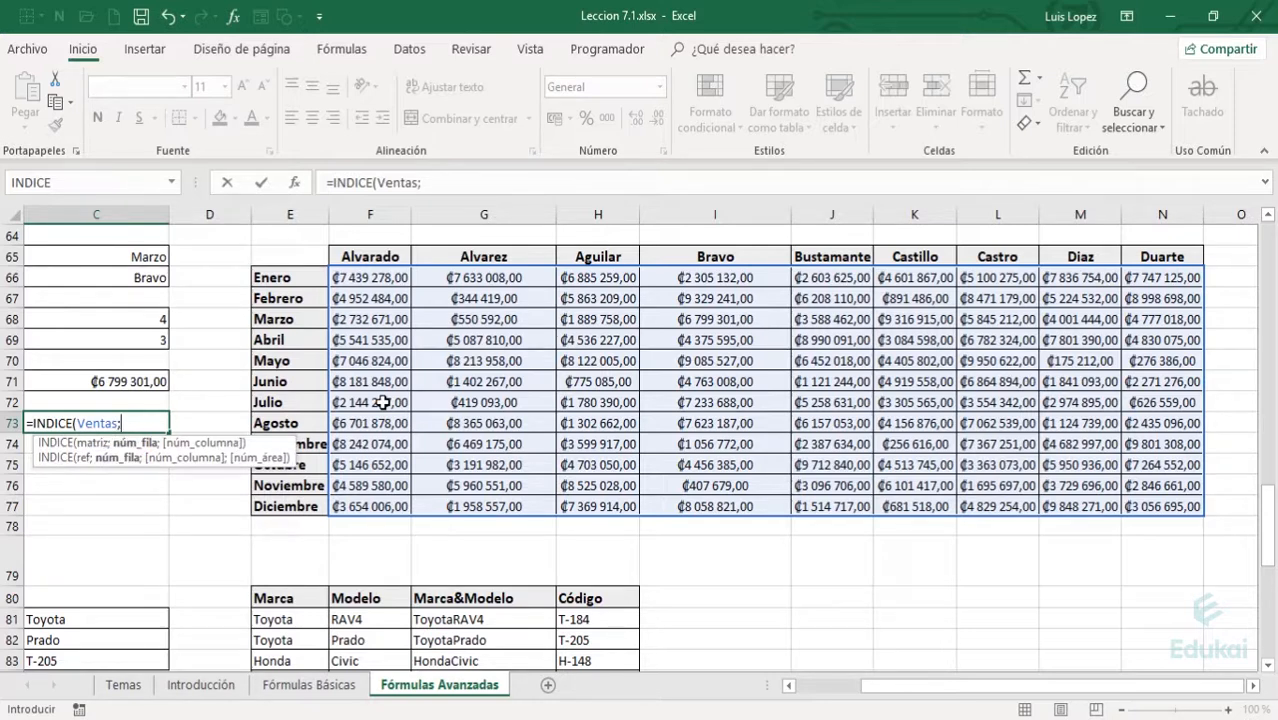
pyautogui.write('4;')
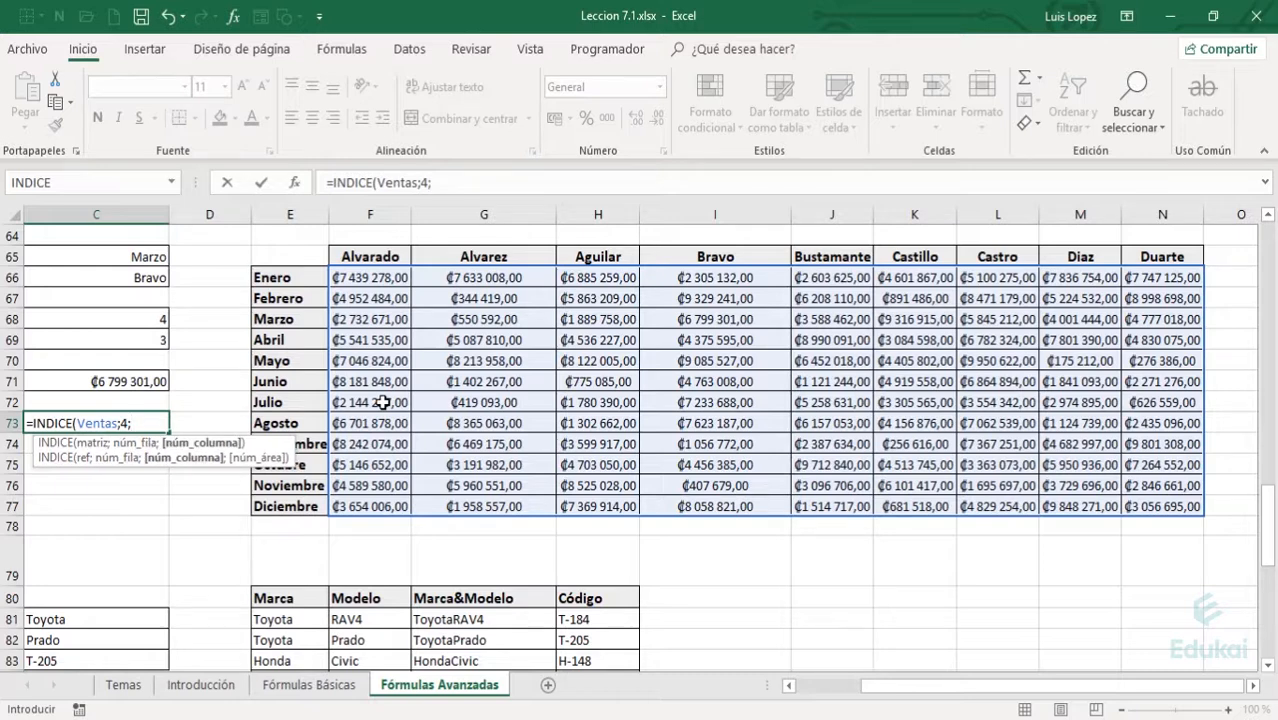
pyautogui.write('5)')
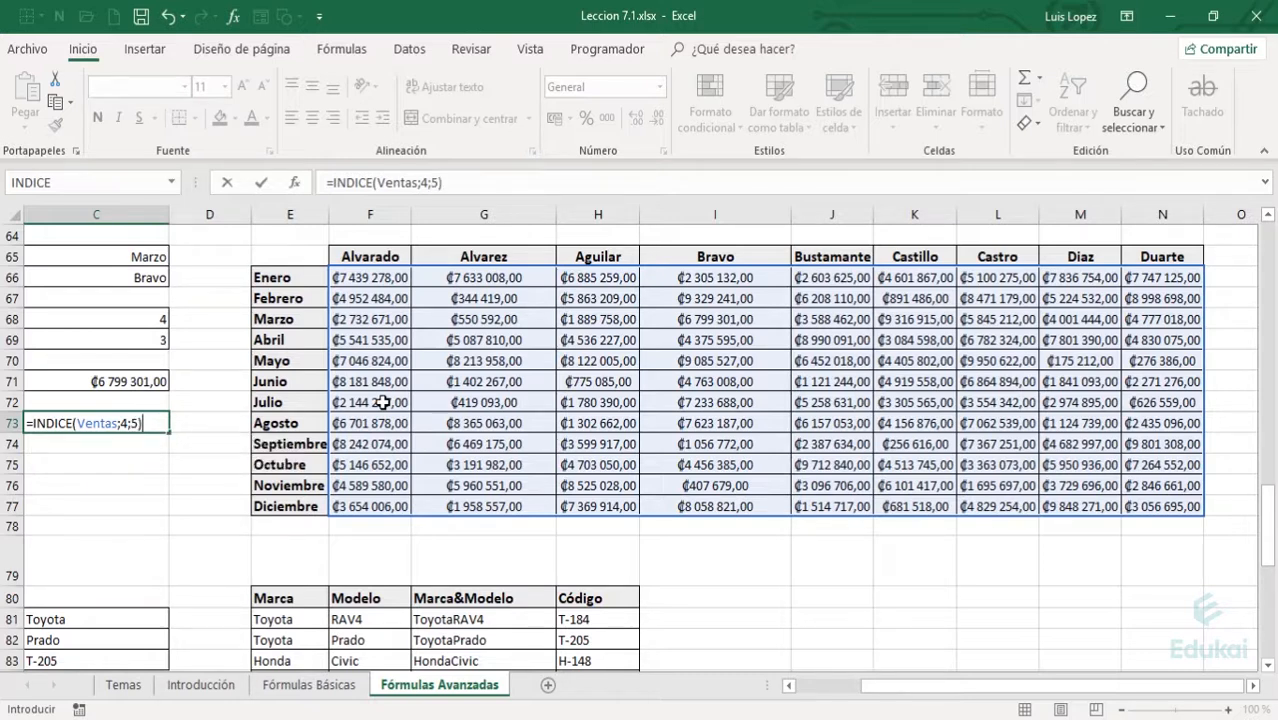
pyautogui.press('BackSpace')
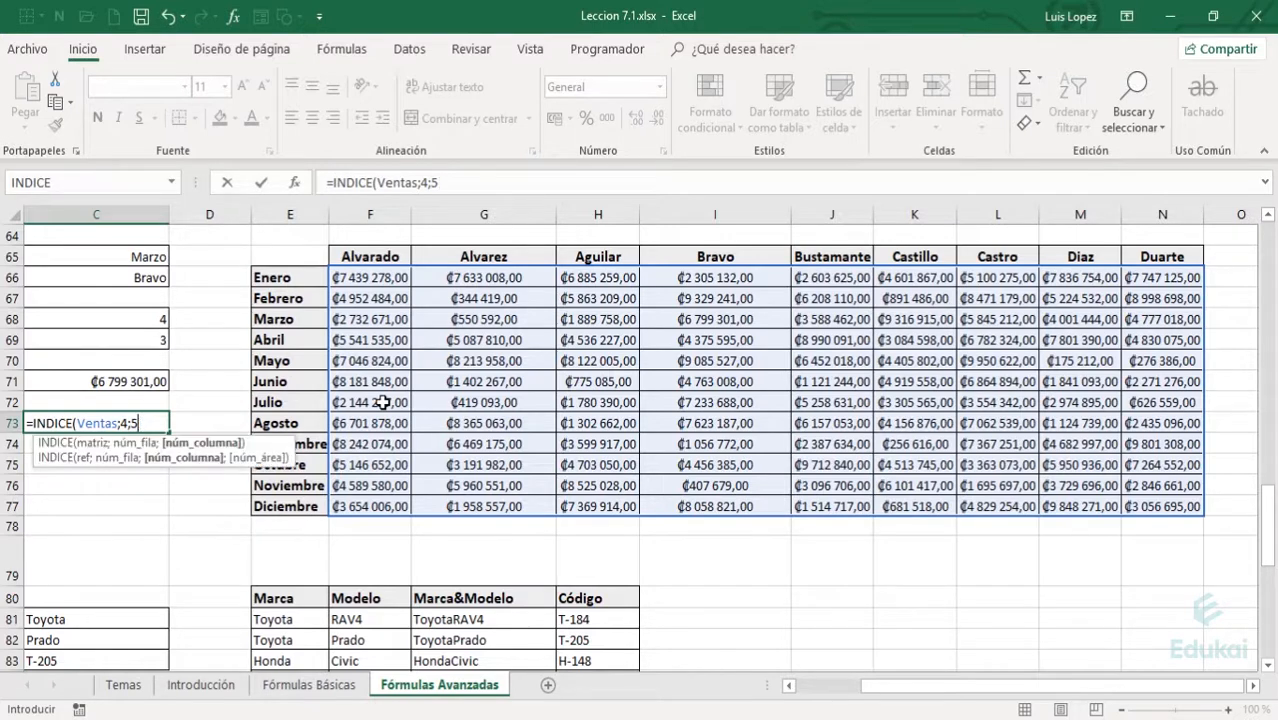
pyautogui.write(')')
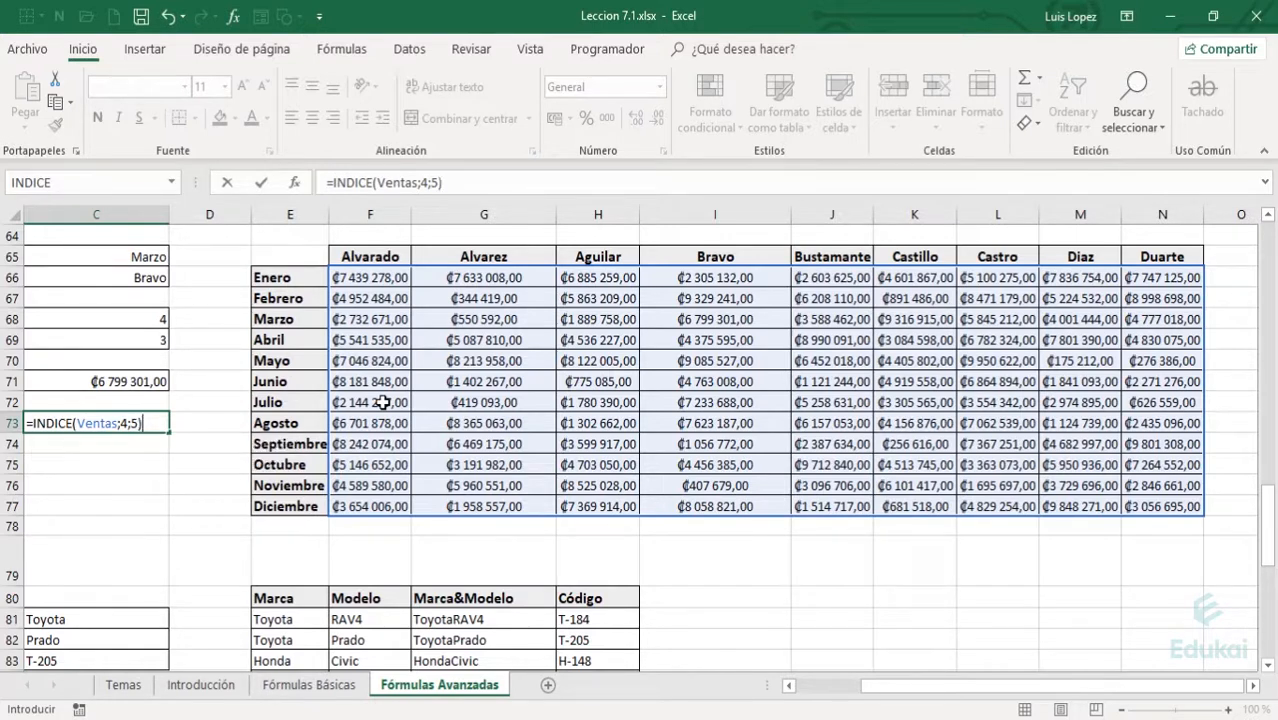
pyautogui.press('Return')
pyautogui.press('Up')
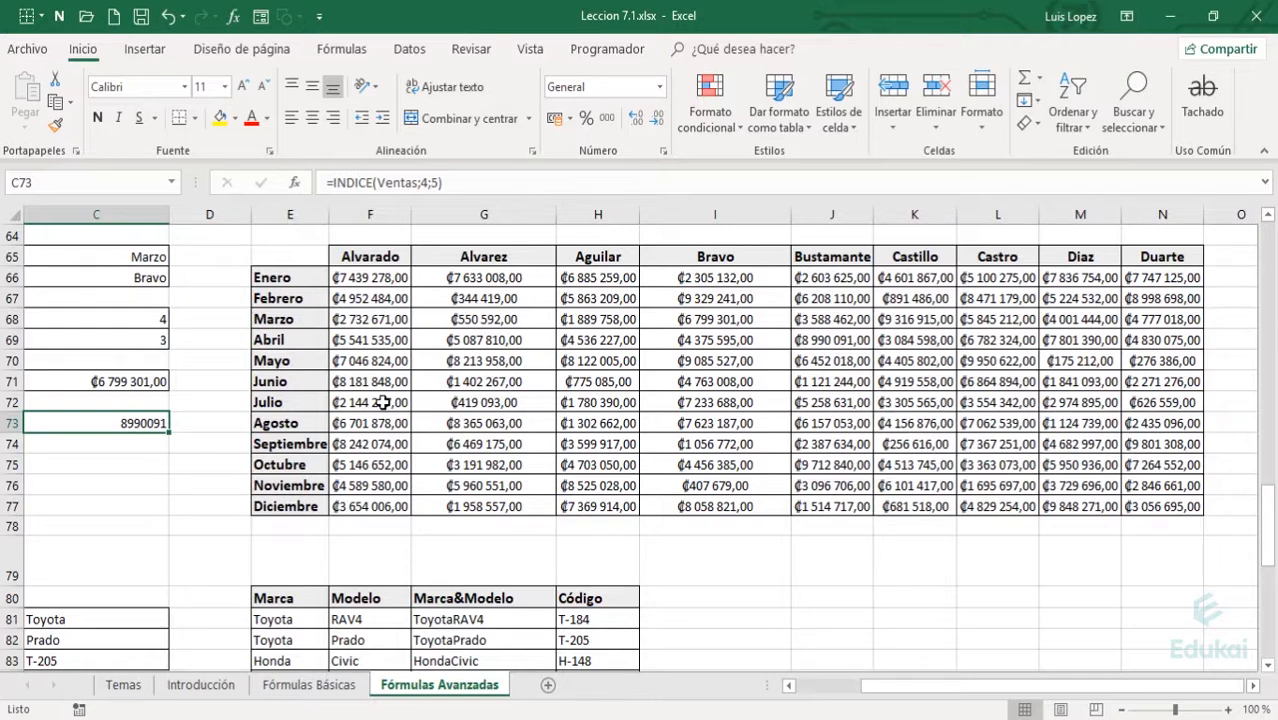
# - Open the INDICE formula in C73 and examine its row argument 4 and column argument 5
pyautogui.press('F2')
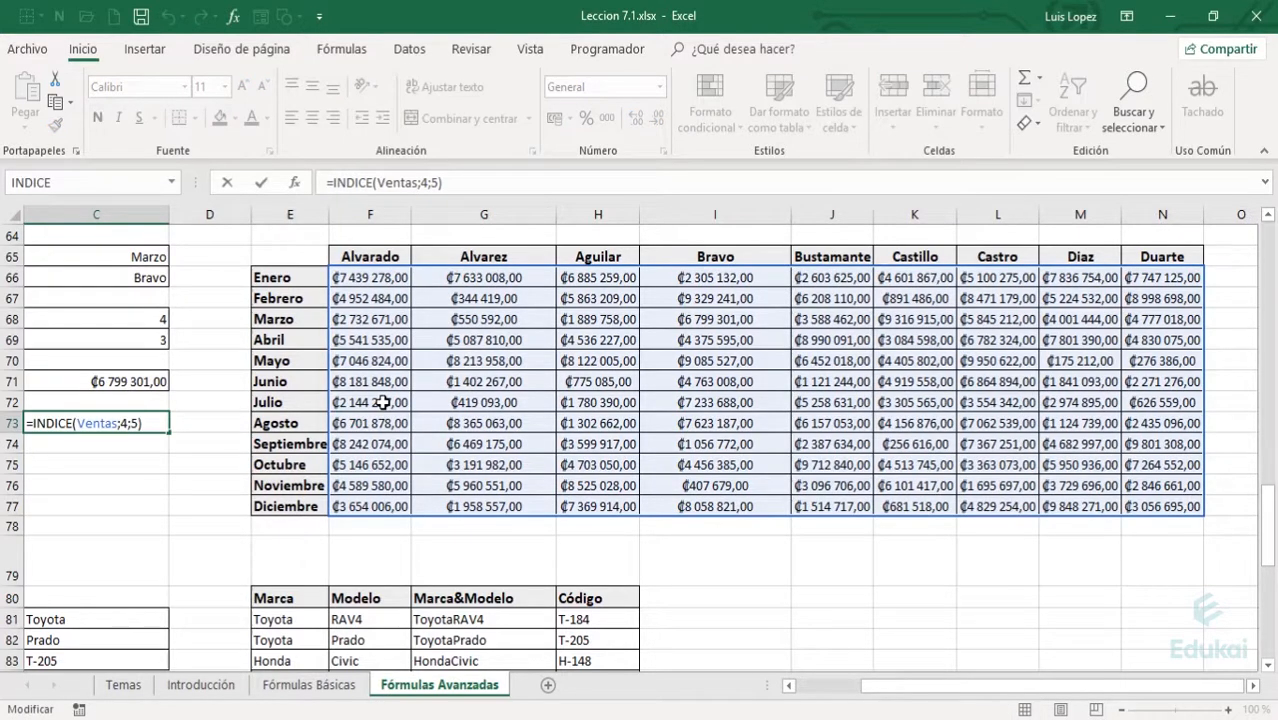
pyautogui.press('Left')
pyautogui.press('Left')
pyautogui.press('Left')
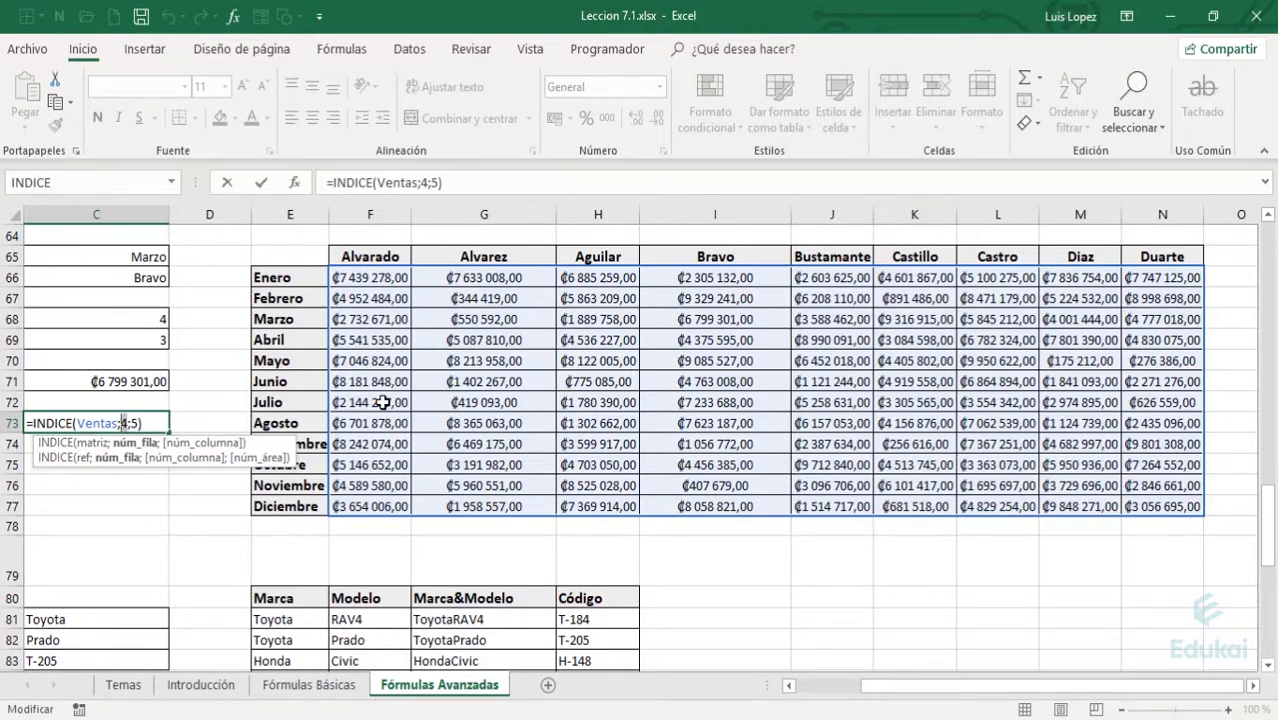
pyautogui.press('Escape')
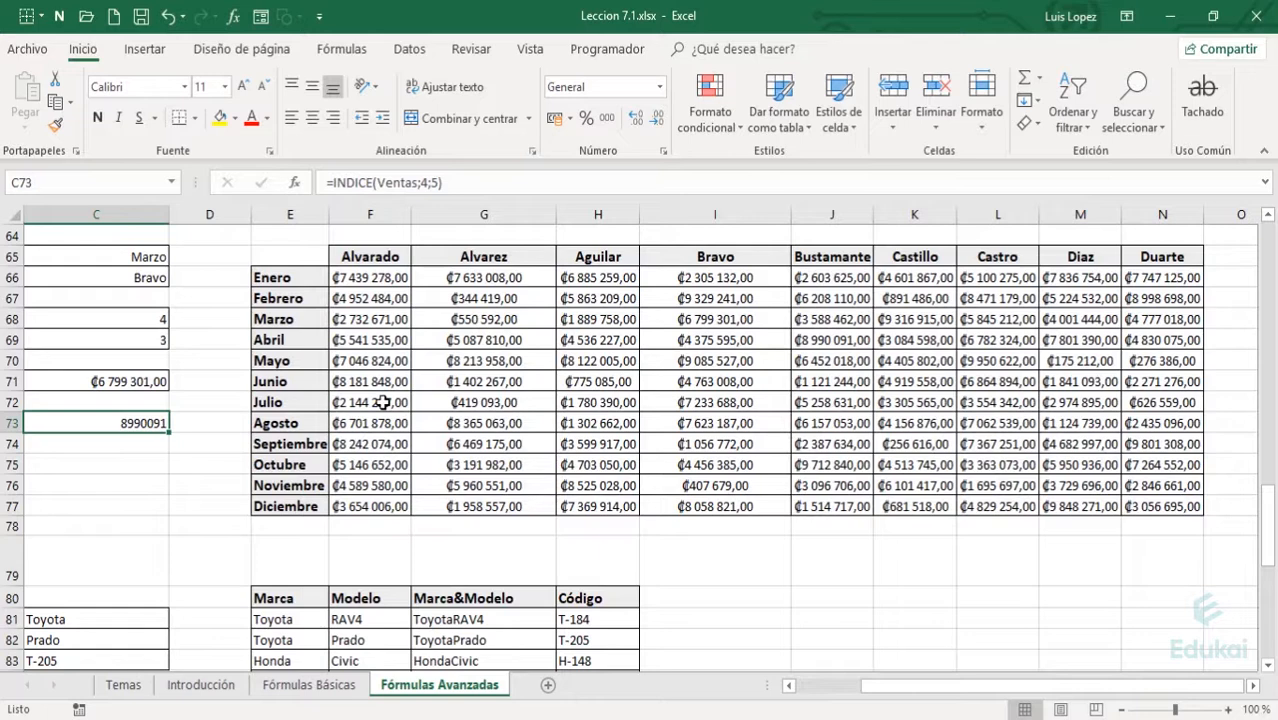
pyautogui.press('F2')
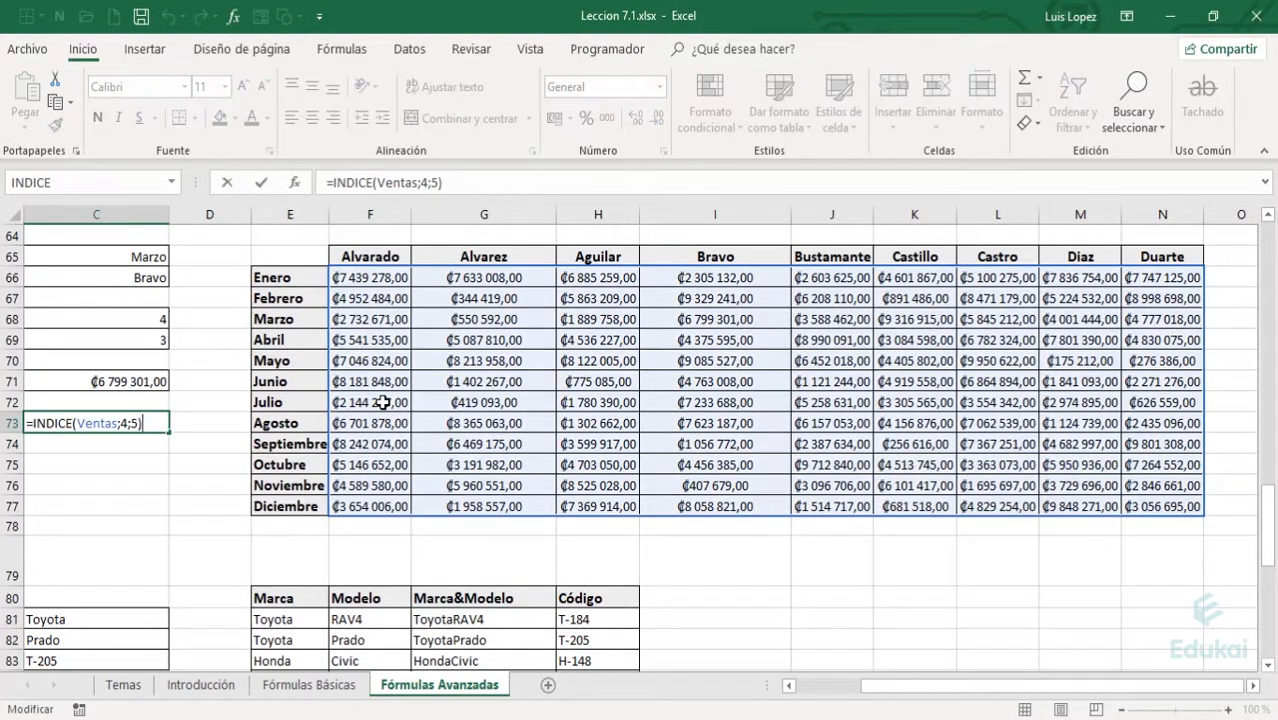
pyautogui.press('Left')
pyautogui.press('Left')
pyautogui.press('Left')
pyautogui.press('Left')
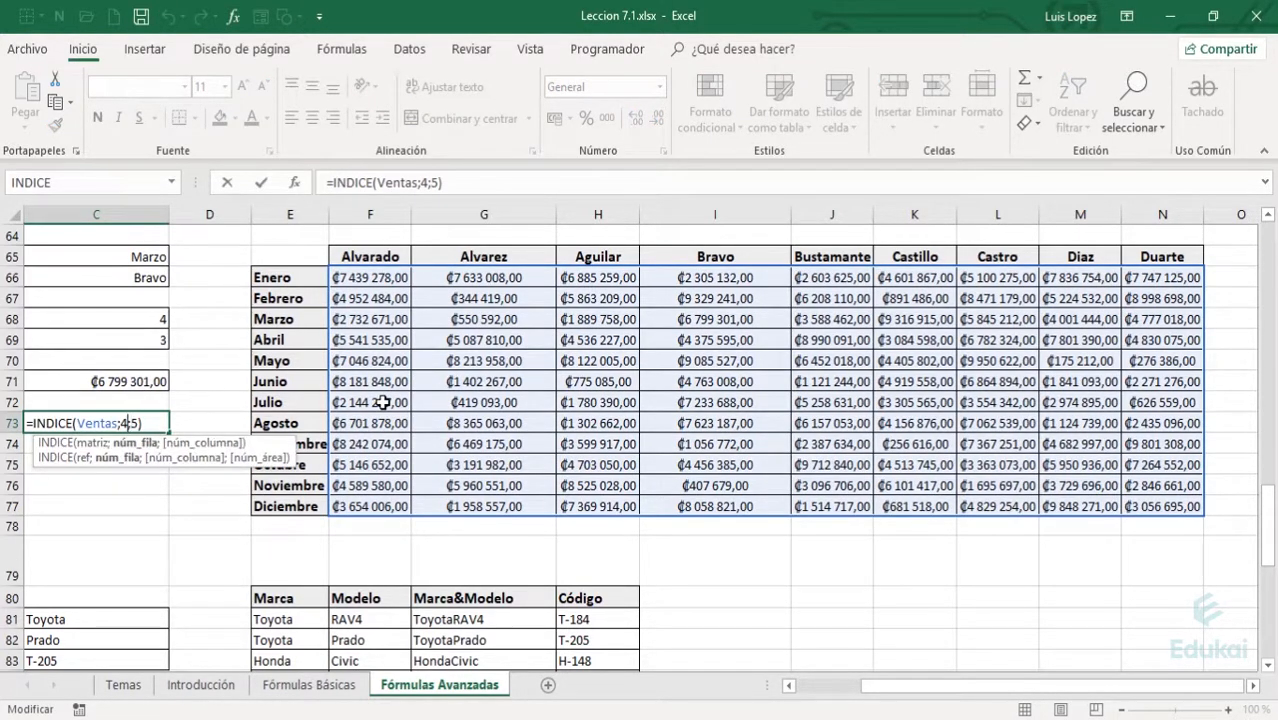
# - Clear the trial formula from C73 and look at the chosen month in C65 and seller in C66
pyautogui.press('Escape')
pyautogui.press('Up')
pyautogui.press('Up')
pyautogui.press('Up')
pyautogui.press('Up')
pyautogui.press('Up')
pyautogui.press('Up')
pyautogui.press('Up')
pyautogui.press('Up')
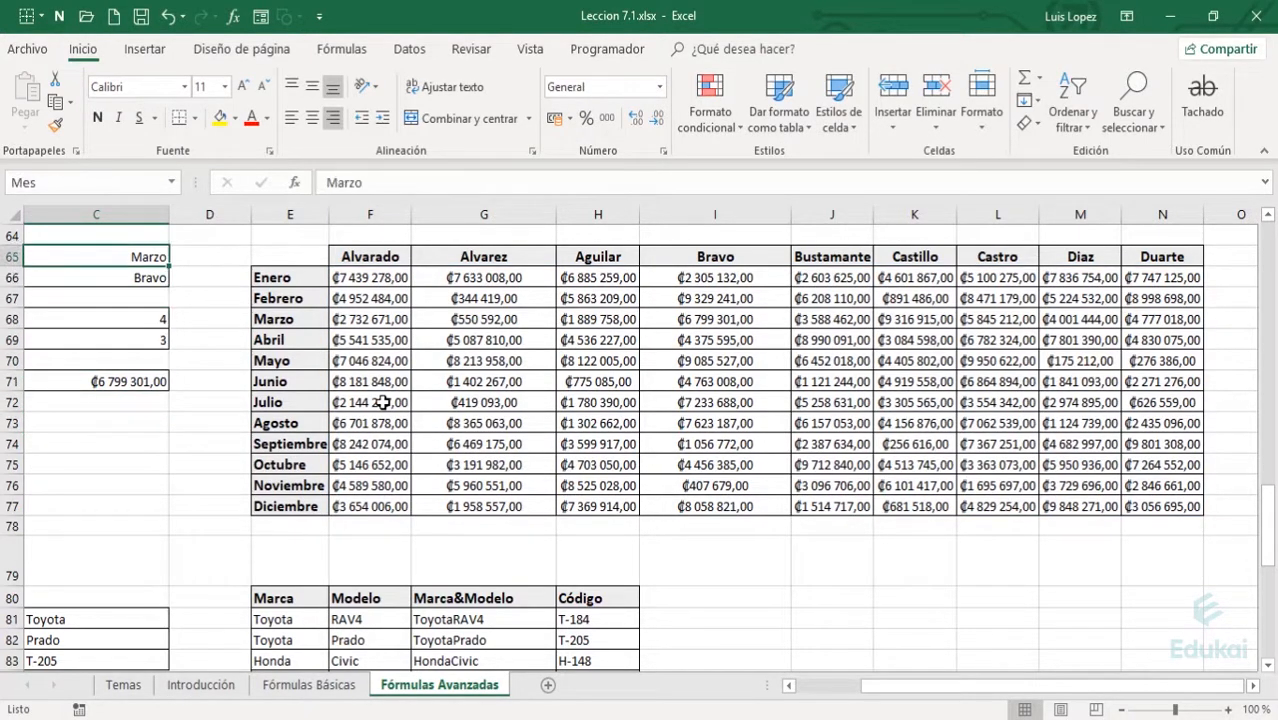
pyautogui.press('Down')
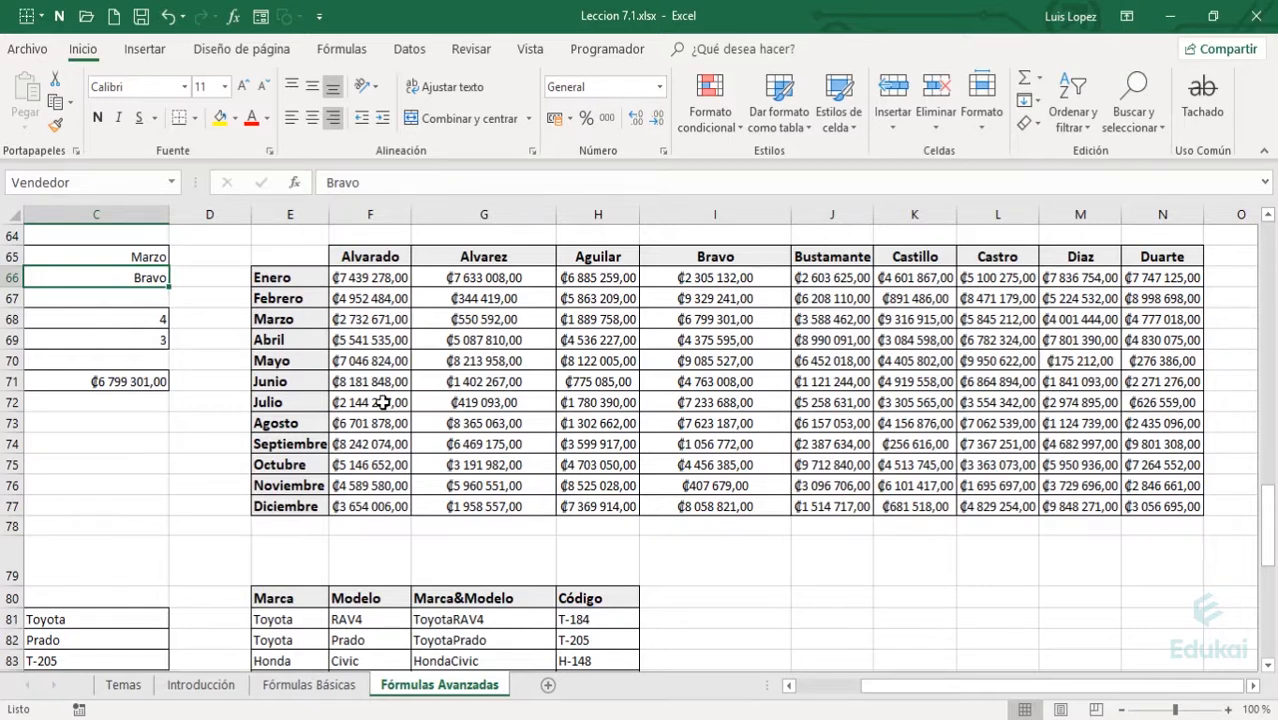
# - Look over the Columna and Fila labels and their results, ending at the Columna formula in C68
pyautogui.press('Left')
pyautogui.press('Left')
pyautogui.press('Down')
pyautogui.press('Down')
pyautogui.press('Right')
pyautogui.press('Right')
pyautogui.press('Left')
pyautogui.press('Down')
pyautogui.press('Right')
pyautogui.press('Up')
pyautogui.press('Left')
pyautogui.press('Right')
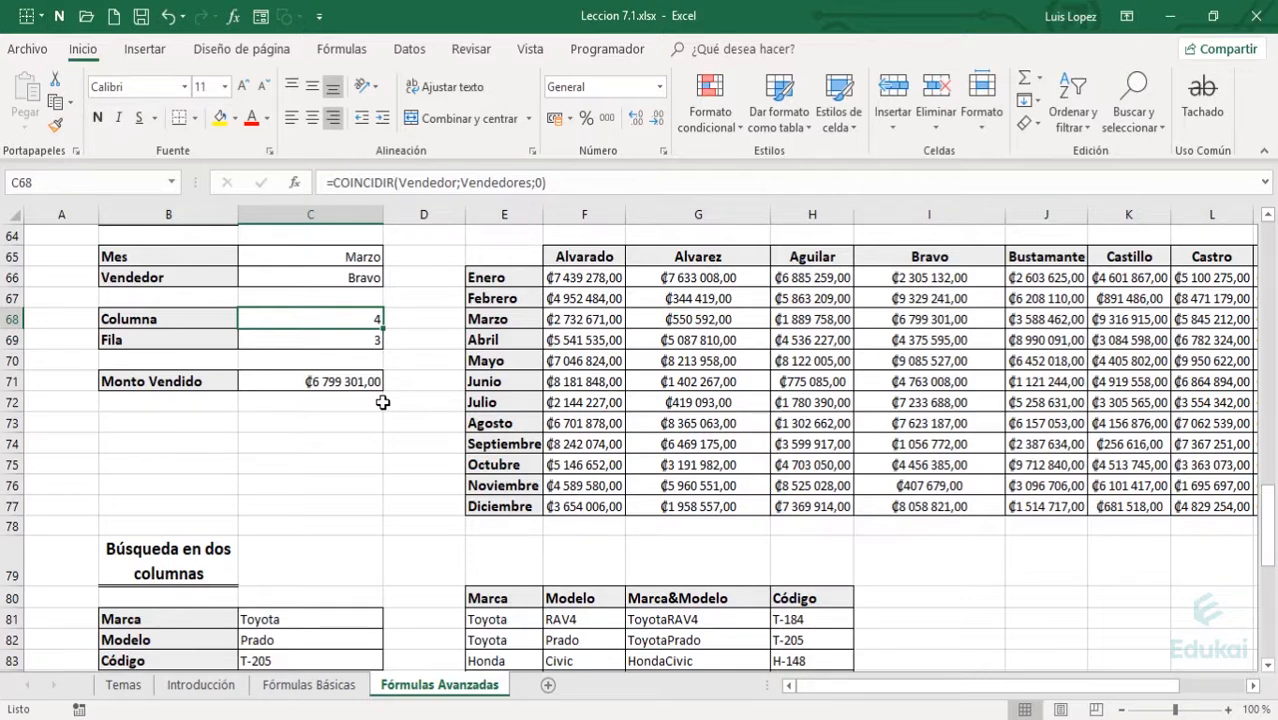
# - Open the COINCIDIR formula in C68 and walk through its arguments up to the match type 0
pyautogui.press('F2')
pyautogui.press('Escape')
pyautogui.press('F2')
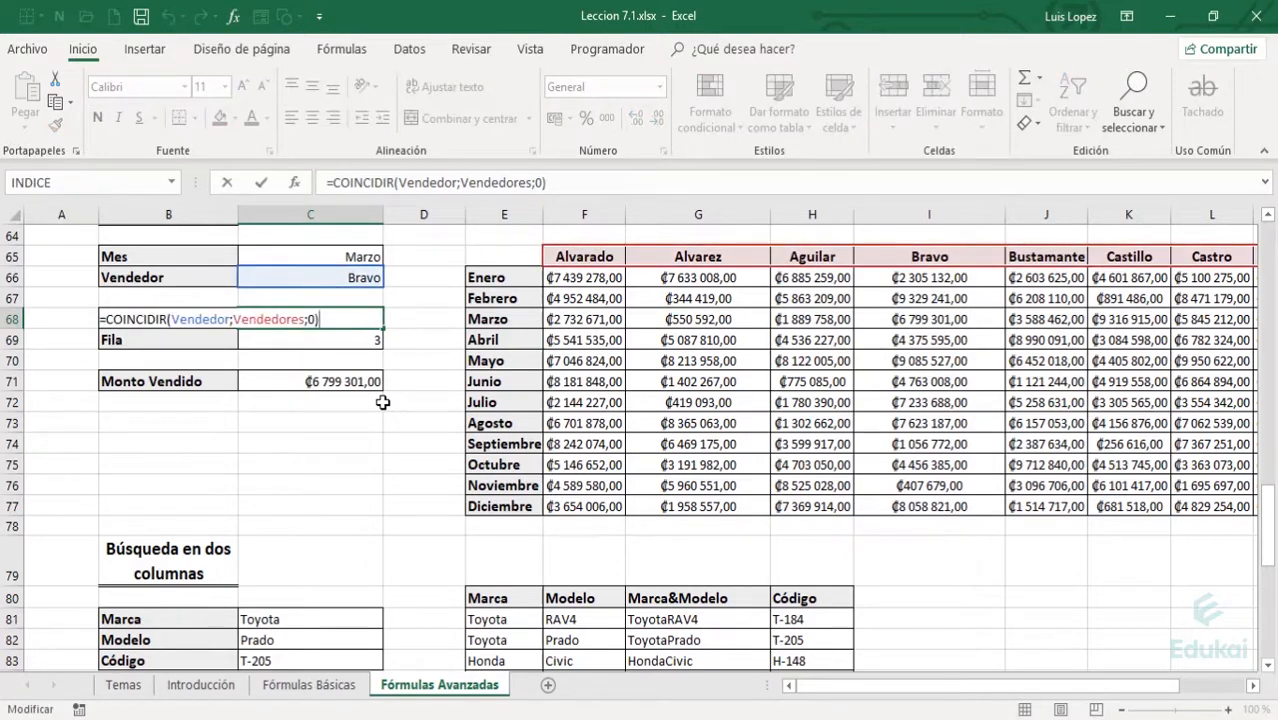
pyautogui.press('Left')
pyautogui.press('Left')
pyautogui.press('Left')
pyautogui.press('Left')
pyautogui.press('Left')
pyautogui.press('Left')
pyautogui.press('Left')
pyautogui.press('Left')
pyautogui.press('Left')
pyautogui.press('Left')
pyautogui.press('Left')
pyautogui.press('Left')
pyautogui.press('Left')
pyautogui.press('Left')
pyautogui.write(';')
pyautogui.press('Right')
pyautogui.press('Right')
pyautogui.press('Right')
pyautogui.press('Right')
pyautogui.press('Right')
pyautogui.press('Right')
pyautogui.press('Right')
pyautogui.press('Right')
pyautogui.press('Right')
pyautogui.press('Right')
pyautogui.press('Right')
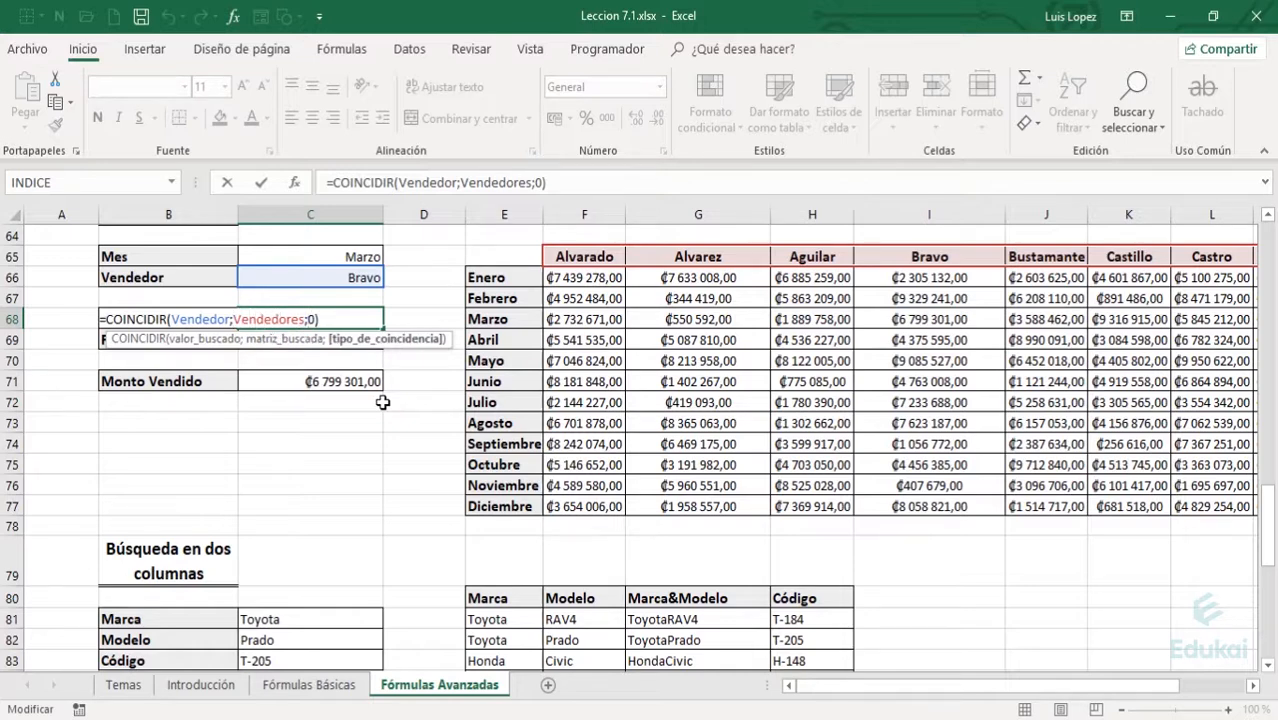
pyautogui.press('Right')
pyautogui.hotkey('shift', 'Left')
pyautogui.press('Right')
pyautogui.press('Right')
# - Go back to the first argument of the COINCIDIR formula and highlight the lookup value Vendedor
pyautogui.press('Left')
pyautogui.press('Left')
pyautogui.press('Left')
pyautogui.press('Left')
pyautogui.press('Left')
pyautogui.press('Left')
pyautogui.press('Left')
pyautogui.press('Left')
pyautogui.press('Left')
pyautogui.press('Left')
pyautogui.press('Left')
pyautogui.press('Left')
pyautogui.press('Left')
pyautogui.press('Left')
pyautogui.press('Left')
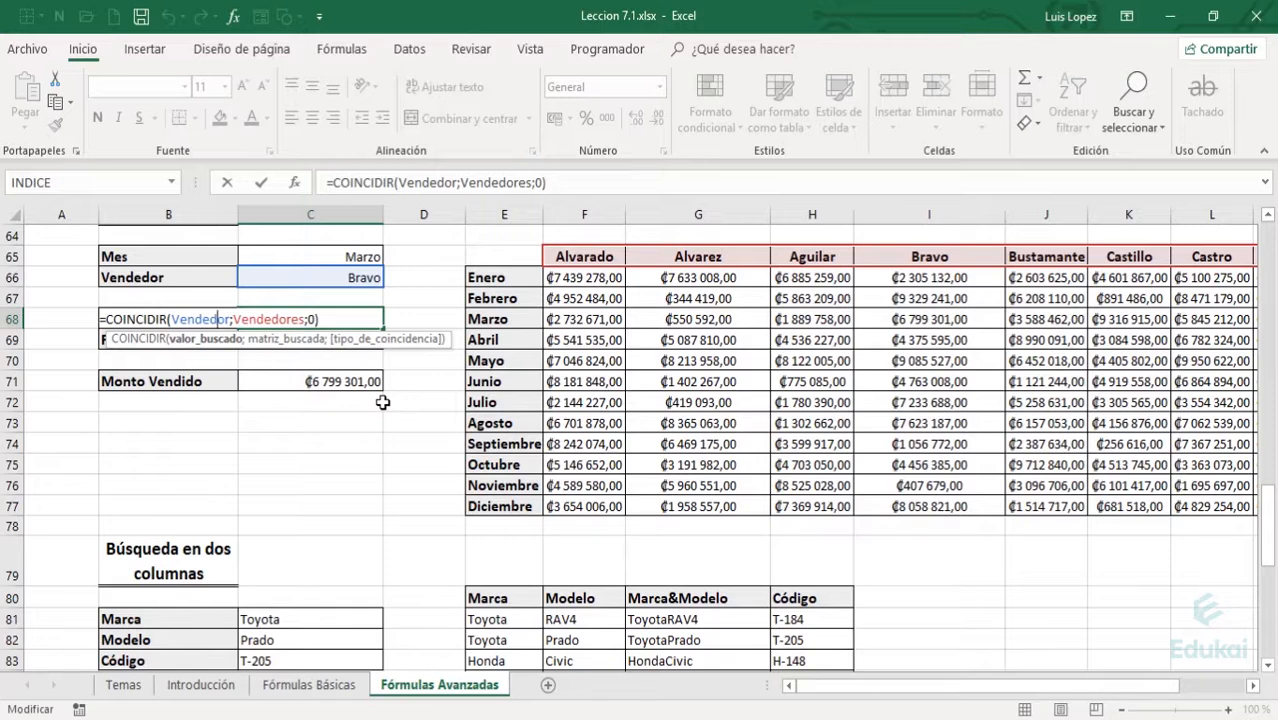
pyautogui.press('Right')
pyautogui.press('Right')
pyautogui.hotkey('shift', 'Left')
pyautogui.hotkey('shift', 'Left')
pyautogui.hotkey('shift', 'Left')
pyautogui.hotkey('shift', 'Left')
pyautogui.hotkey('shift', 'Left')
pyautogui.hotkey('shift', 'Left')
pyautogui.hotkey('shift', 'Left')
pyautogui.hotkey('shift', 'Left')
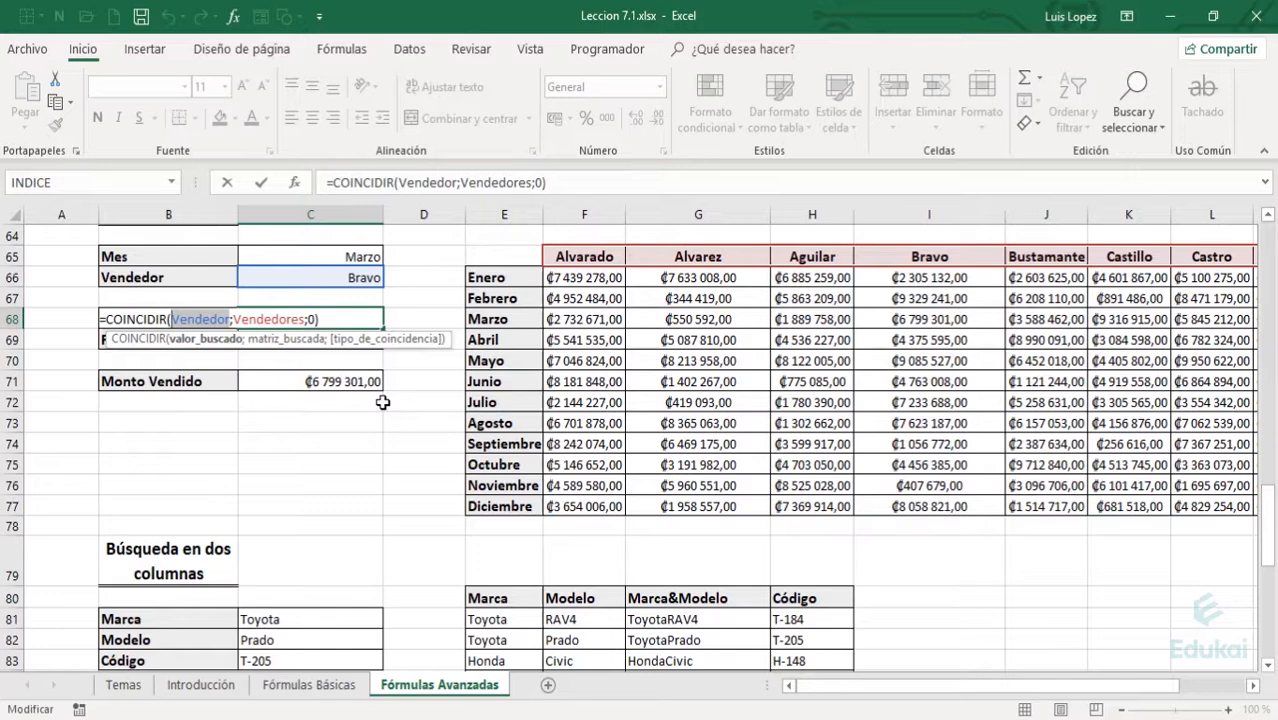
# - Highlight the second COINCIDIR argument, the lookup array Vendedores
pyautogui.press('Right')
pyautogui.press('Right')
pyautogui.press('Right')
pyautogui.press('Left')
pyautogui.press('Right')
pyautogui.hotkey('shift', 'Right')
pyautogui.hotkey('shift', 'Right')
pyautogui.hotkey('shift', 'Right')
pyautogui.hotkey('shift', 'Right')
pyautogui.hotkey('shift', 'Right')
pyautogui.hotkey('shift', 'Right')
pyautogui.hotkey('shift', 'Right')
pyautogui.hotkey('shift', 'Right')
pyautogui.hotkey('shift', 'Right')
pyautogui.hotkey('shift', 'Right')
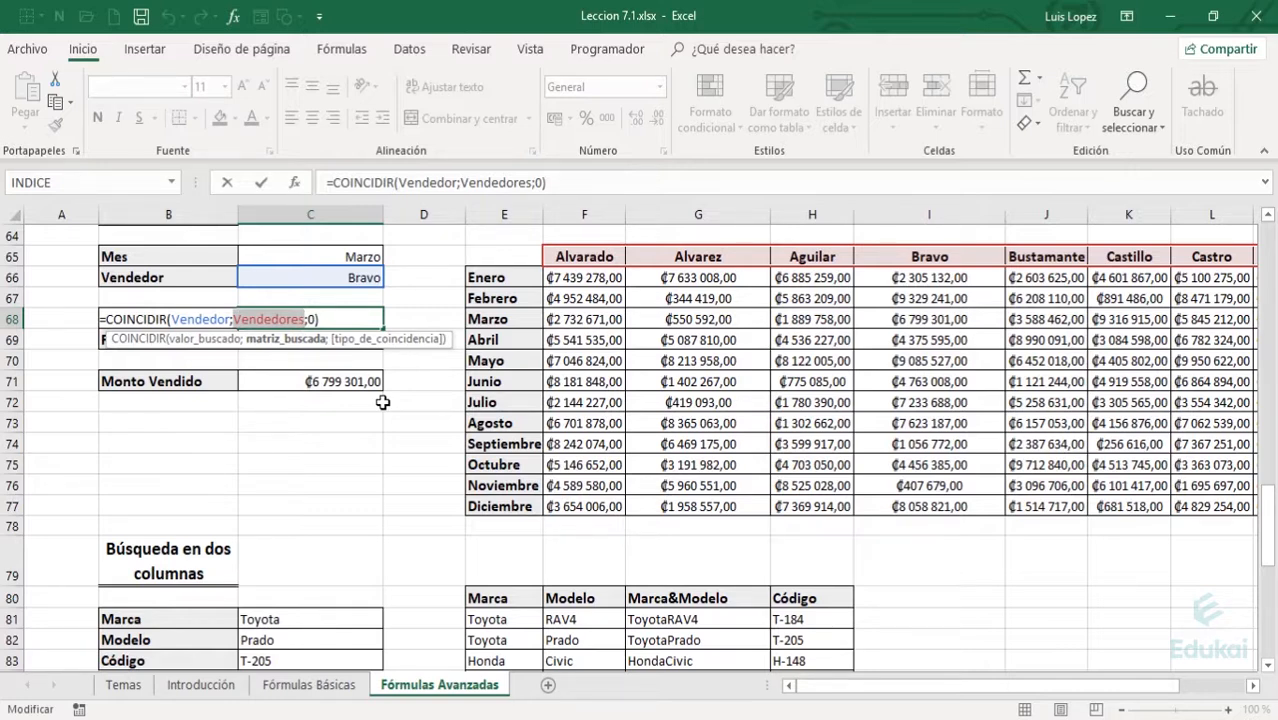
# - Return to the Vendedor argument in the C68 formula and select its text to point out the value searched for
pyautogui.press('Left')
pyautogui.press('Left')
pyautogui.press('Left')
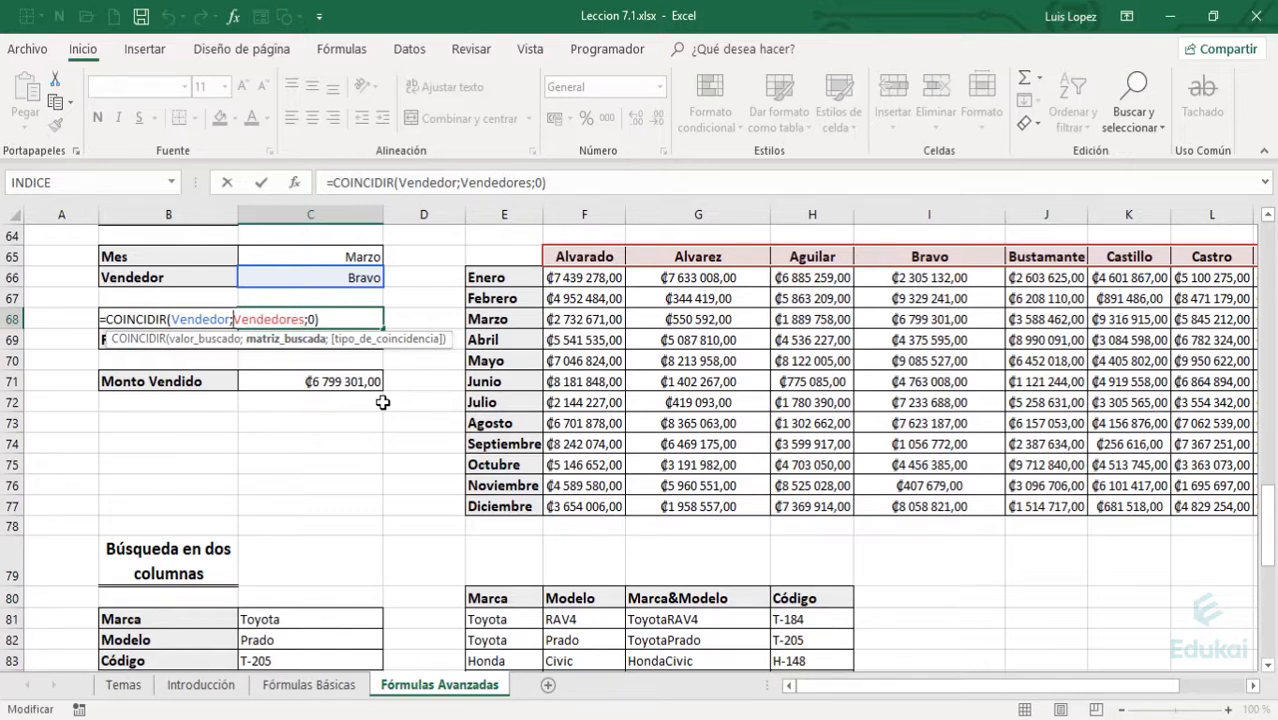
pyautogui.hotkey('shift', 'Left')
pyautogui.hotkey('shift', 'Left')
pyautogui.hotkey('shift', 'Left')
pyautogui.hotkey('shift', 'Left')
pyautogui.hotkey('shift', 'Left')
pyautogui.hotkey('shift', 'Left')
# - Move on to the Vendedores argument again and select it to show where the seller is searched for
pyautogui.press('Right')
pyautogui.press('Right')
pyautogui.press('Right')
pyautogui.press('Right')
pyautogui.press('Left')
pyautogui.press('Left')
pyautogui.hotkey('shift', 'Right')
pyautogui.hotkey('shift', 'Right')
pyautogui.hotkey('shift', 'Right')
pyautogui.hotkey('shift', 'Right')
pyautogui.hotkey('shift', 'Right')
pyautogui.hotkey('shift', 'Right')
pyautogui.hotkey('shift', 'Right')
pyautogui.hotkey('shift', 'Right')
pyautogui.hotkey('shift', 'Right')
pyautogui.hotkey('shift', 'Right')
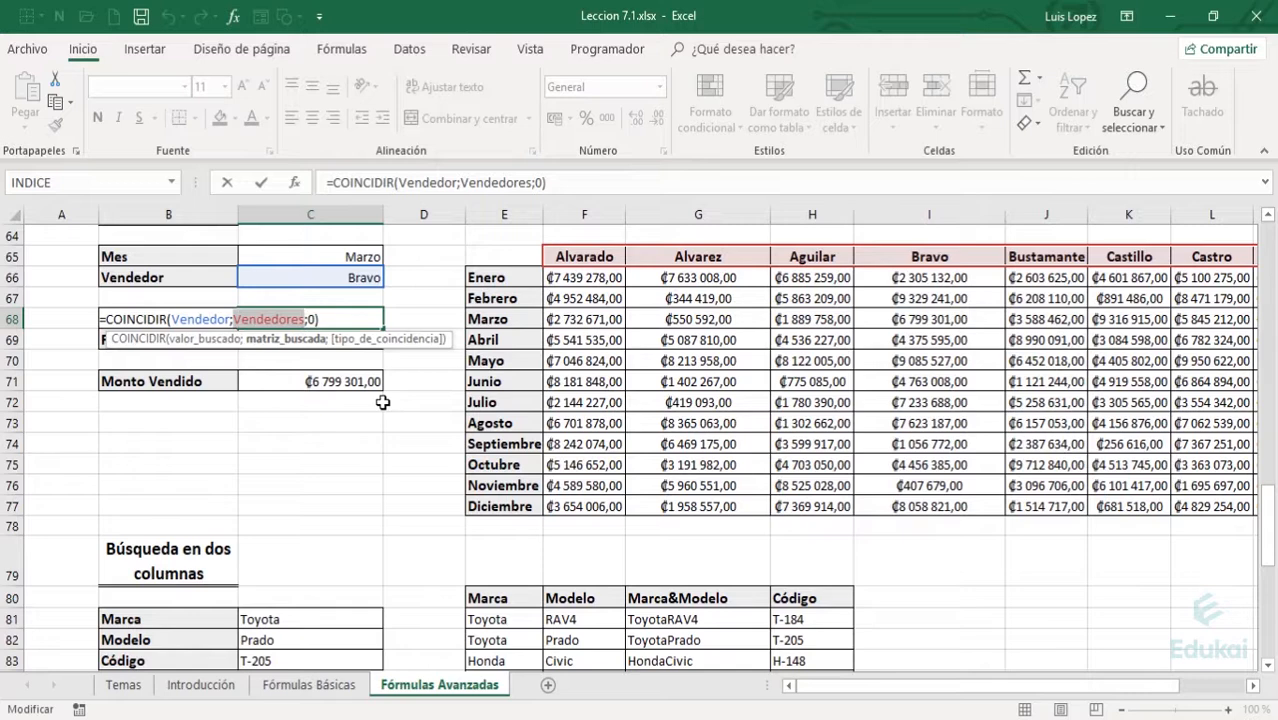
# - Highlight the match type argument 0 at the end of the COINCIDIR formula
pyautogui.press('Right')
pyautogui.press('Right')
pyautogui.hotkey('shift', 'Right')
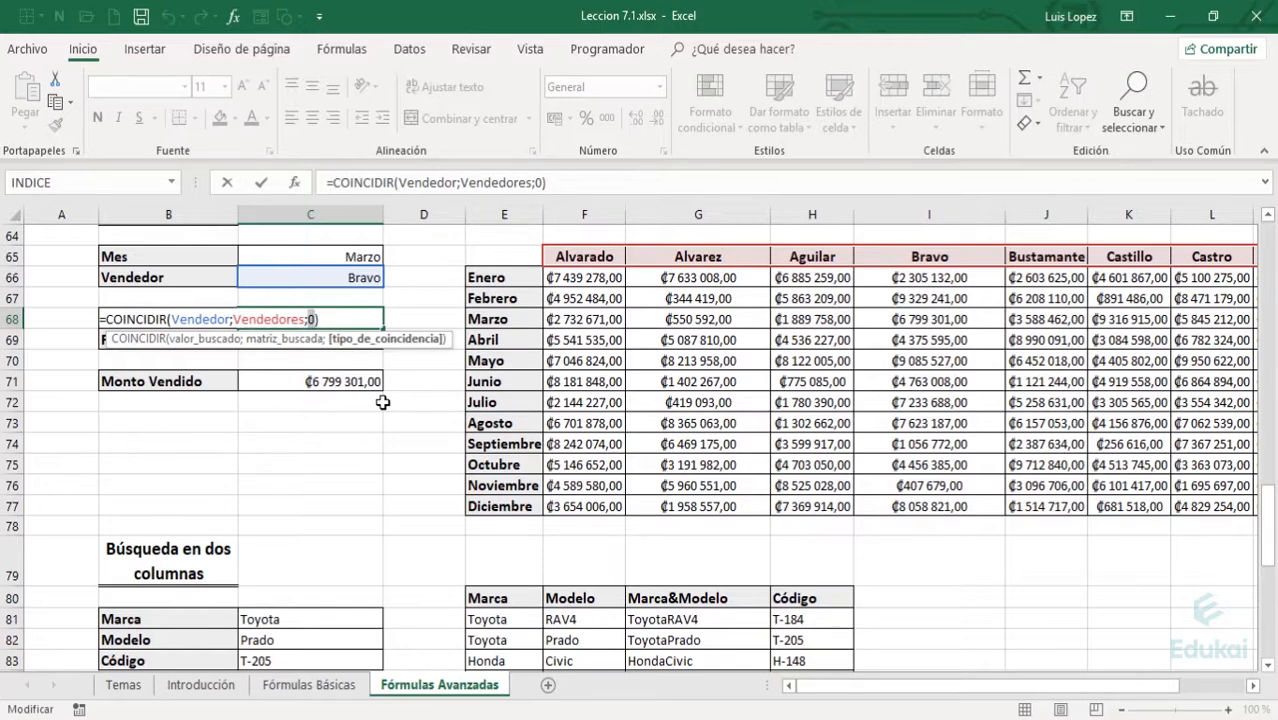
# - Close the C68 formula and walk across the seller headers in row 65 to count the chosen seller's column position
pyautogui.press('Return')
pyautogui.press('Up')
pyautogui.press('Right')
pyautogui.press('Right')
pyautogui.press('Right')
pyautogui.press('Right')
pyautogui.press('Up')
pyautogui.press('Up')
pyautogui.press('Up')
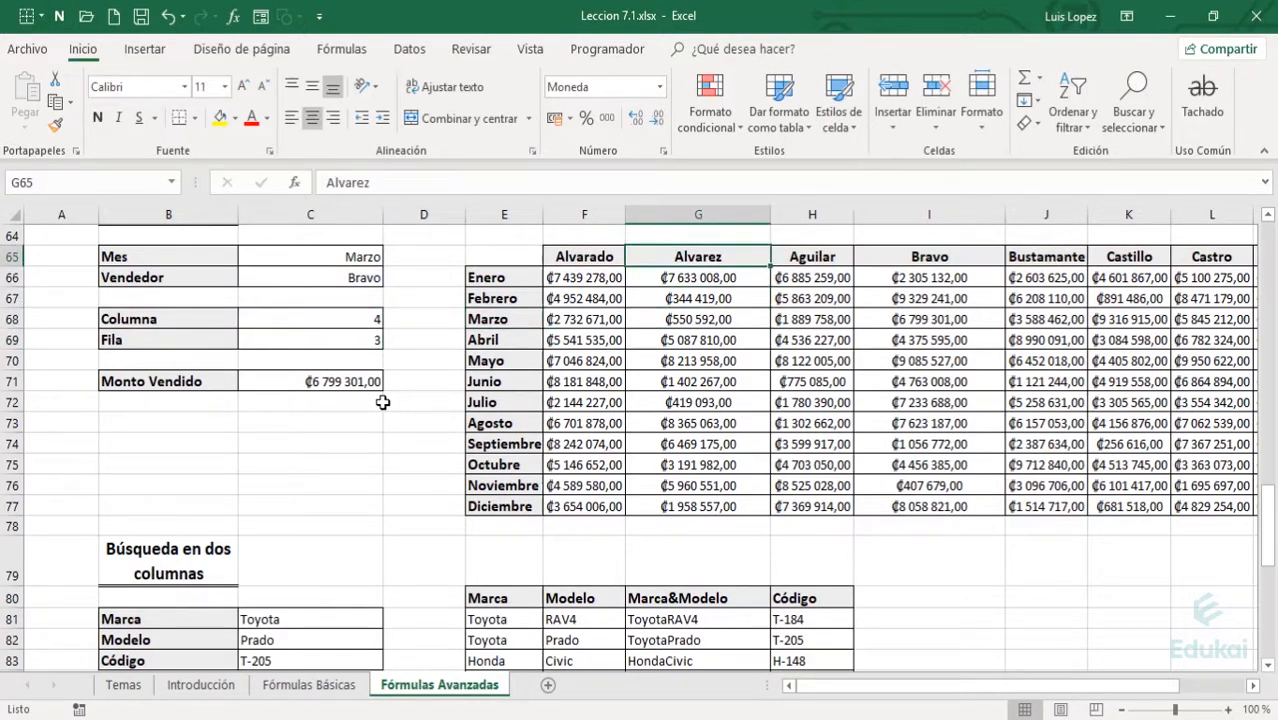
pyautogui.press('Left')
pyautogui.press('Up')
pyautogui.press('Down')
pyautogui.press('Right')
pyautogui.press('Right')
pyautogui.press('Right')
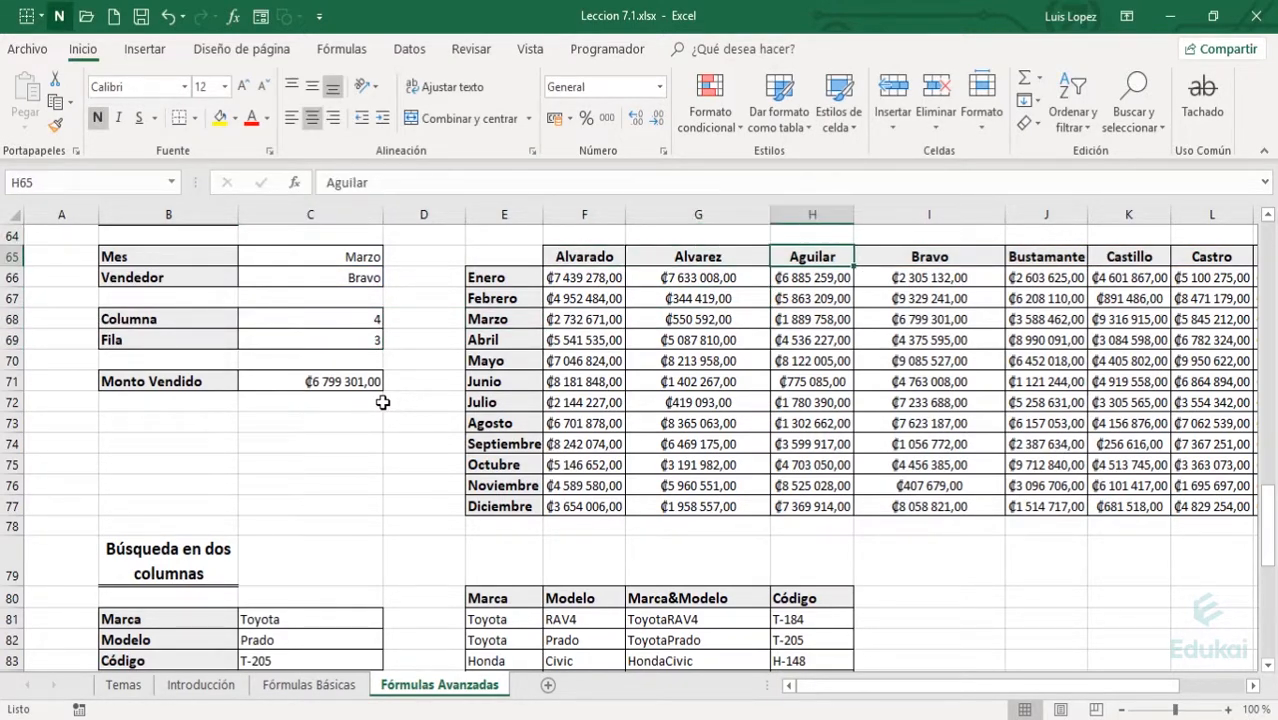
# - Open the Fila formula in C69 and highlight its lookup value argument, Mes
pyautogui.press('Down')
pyautogui.press('Down')
pyautogui.press('Left')
pyautogui.press('Left')
pyautogui.press('Left')
pyautogui.press('Left')
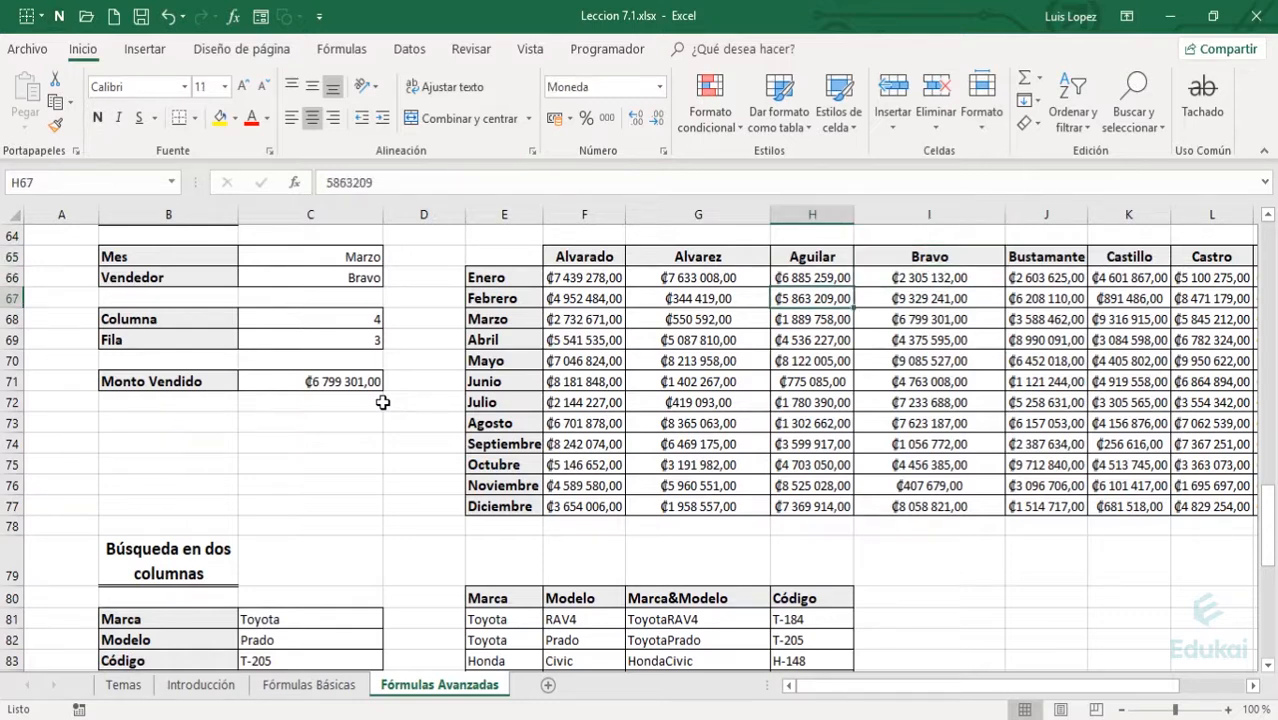
pyautogui.press('Down')
pyautogui.press('Left')
pyautogui.press('Left')
pyautogui.press('Down')
pyautogui.press('F2')
pyautogui.press('Left')
pyautogui.press('Left')
pyautogui.press('Left')
pyautogui.press('Left')
pyautogui.press('Left')
pyautogui.press('Left')
pyautogui.press('Left')
pyautogui.press('Left')
pyautogui.press('Left')
pyautogui.hotkey('shift', 'Left')
pyautogui.hotkey('shift', 'Left')
pyautogui.hotkey('shift', 'Left')
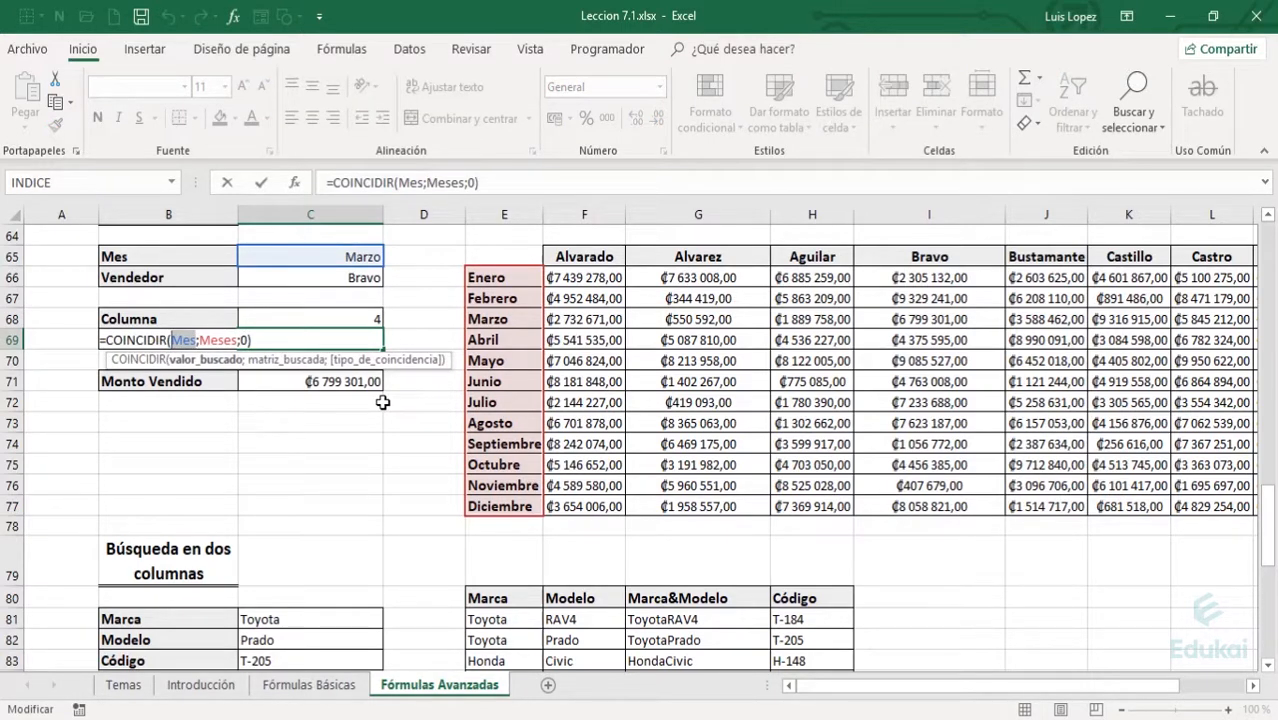
# - Highlight the lookup array argument Meses in the C69 formula to show where the month is searched for
pyautogui.press('Right')
pyautogui.press('Right')
pyautogui.hotkey('shift', 'Right')
pyautogui.hotkey('shift', 'Right')
pyautogui.hotkey('shift', 'Right')
pyautogui.hotkey('shift', 'Right')
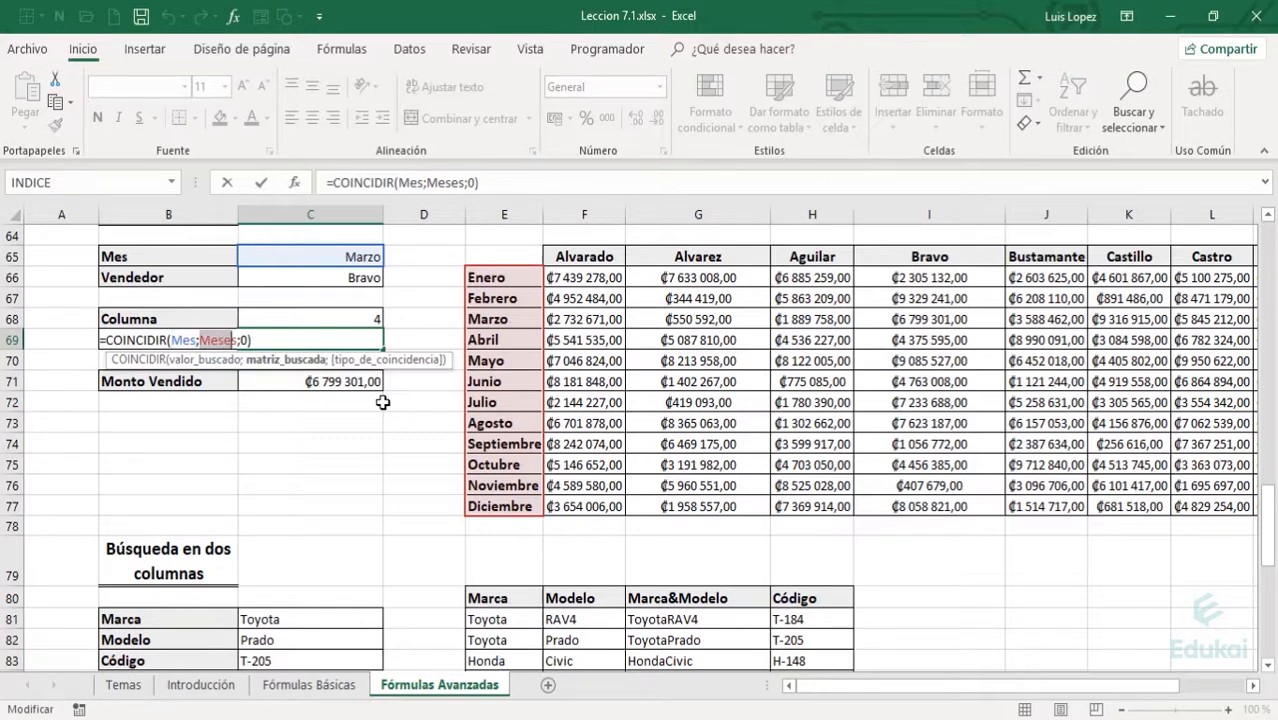
# - Highlight the match type argument 0 in the Fila formula
pyautogui.press('Right')
pyautogui.press('Right')
pyautogui.press('Right')
pyautogui.hotkey('shift', 'Right')
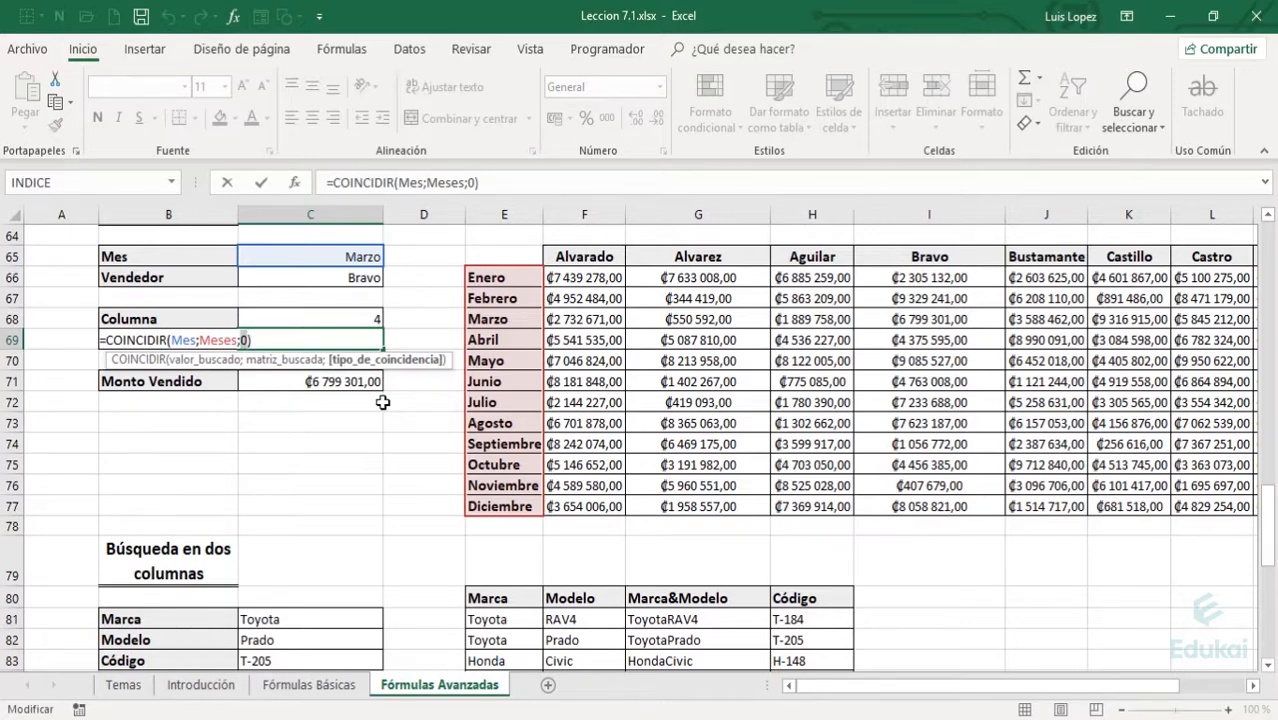
# - Go back through the COINCIDIR arguments in C69 once more and close the formula without editing it
pyautogui.press('Left')
pyautogui.press('Left')
pyautogui.press('Left')
pyautogui.press('Left')
pyautogui.press('Left')
pyautogui.press('Left')
pyautogui.press('Left')
pyautogui.press('Left')
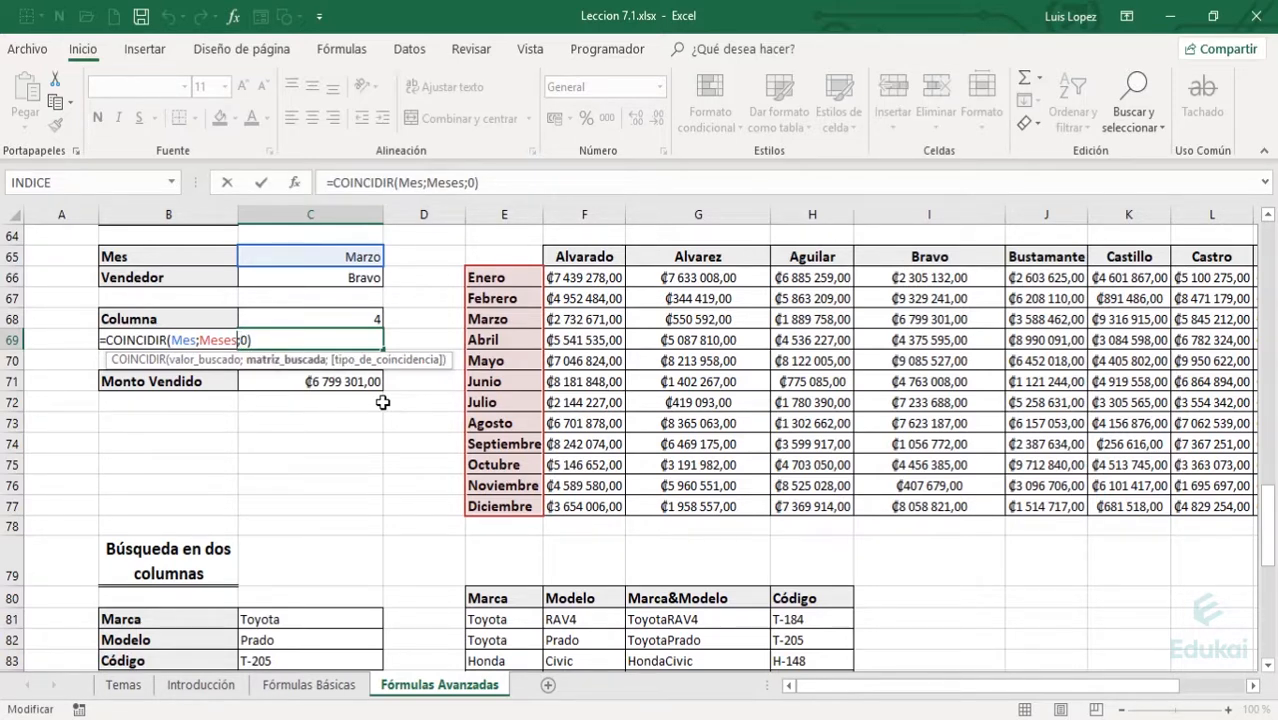
pyautogui.press('Right')
pyautogui.press('Right')
pyautogui.press('Right')
pyautogui.press('Right')
pyautogui.press('Right')
pyautogui.press('Right')
pyautogui.press('Right')
pyautogui.press('Right')
pyautogui.press('Return')
pyautogui.press('Up')
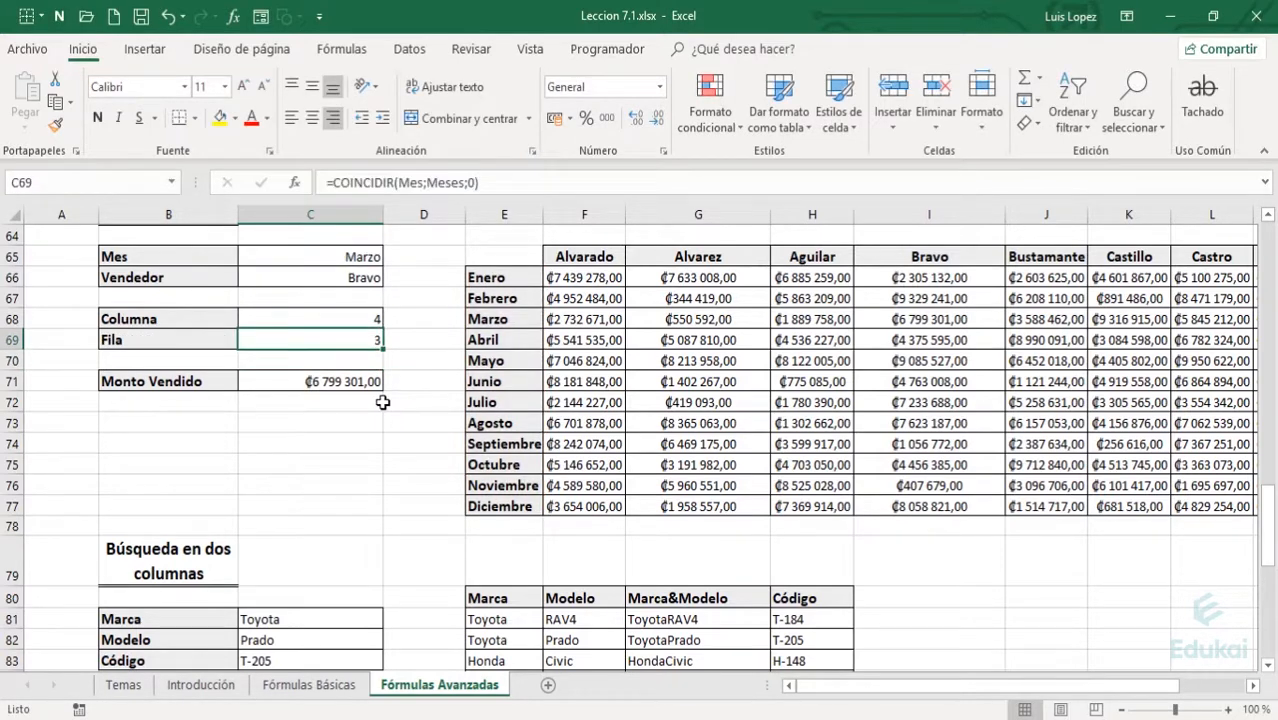
# - Step through the month labels in column E, starting at Enero, to count the row position of Marzo
pyautogui.press('Right')
pyautogui.press('Right')
pyautogui.press('Up')
pyautogui.press('Up')
pyautogui.press('Up')
pyautogui.press('Down')
pyautogui.press('Down')
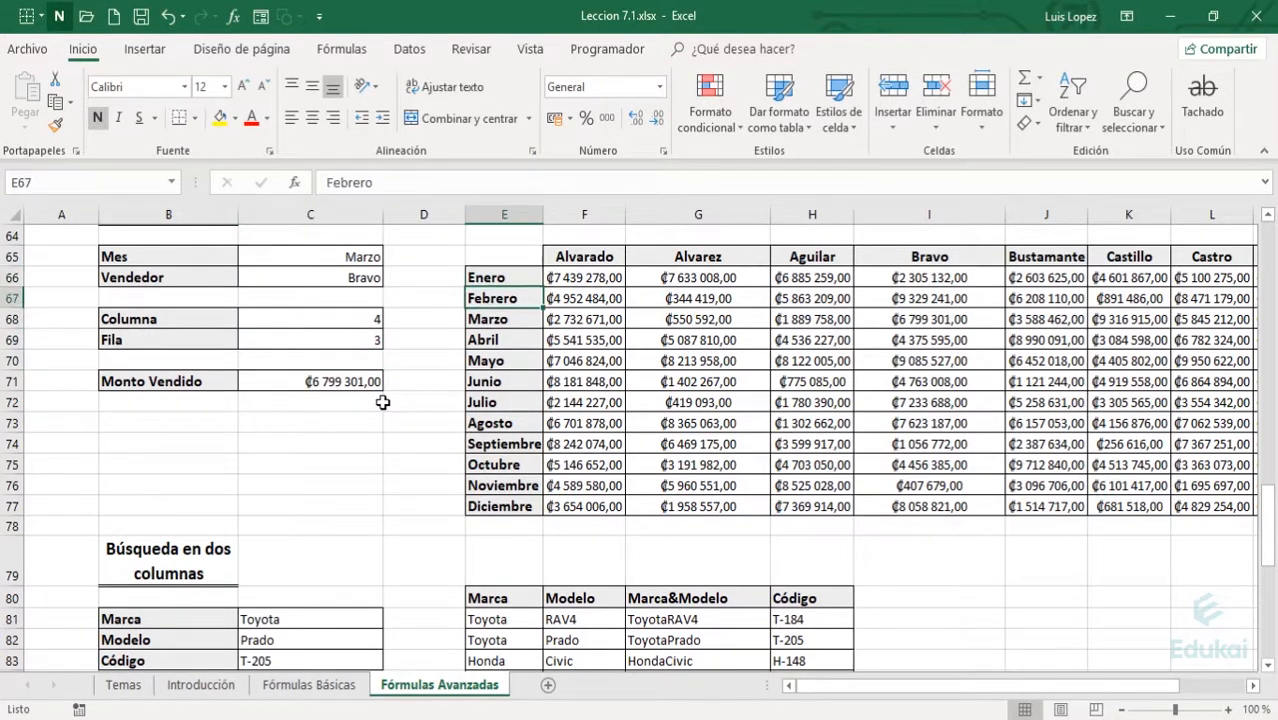
# - Return to C68 and C69 to point out the Columna and Fila results
pyautogui.press('Left')
pyautogui.press('Left')
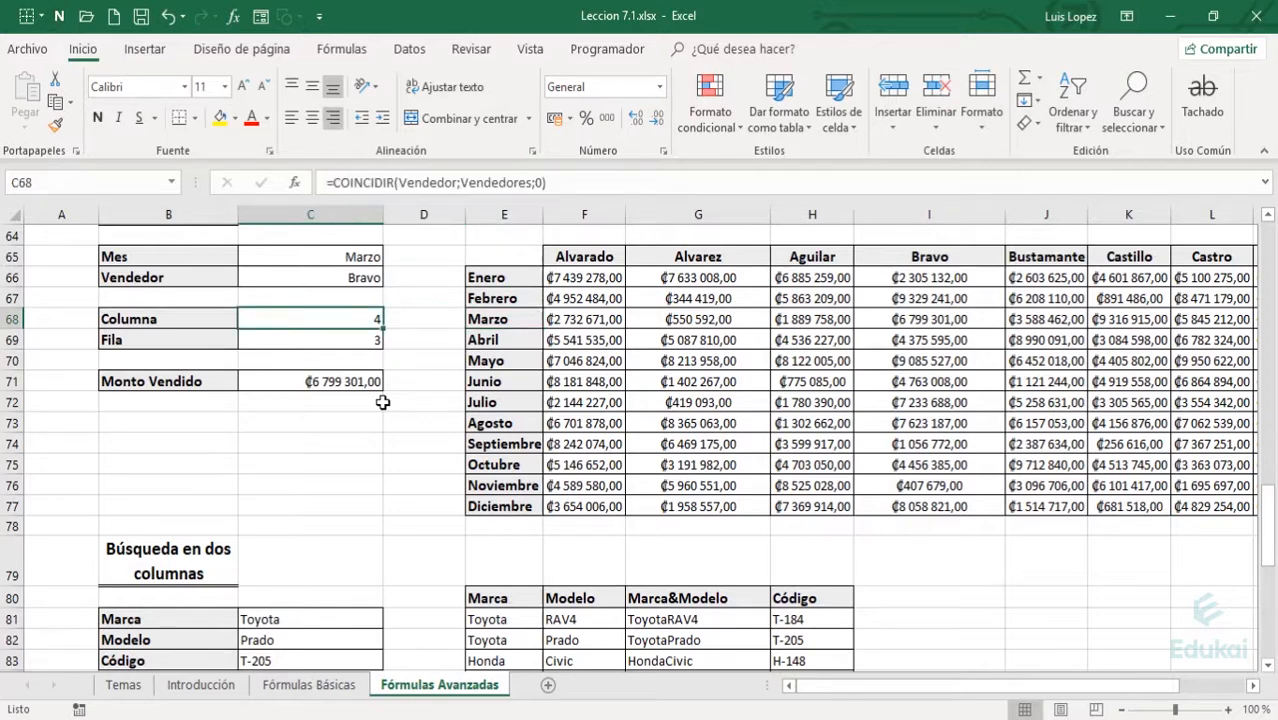
pyautogui.press('Down')
pyautogui.press('Up')
pyautogui.press('Down')
# - Open the INDICE formula of Monto Vendido in C71 and highlight its matrix argument, Ventas
pyautogui.press('Down')
pyautogui.press('Down')
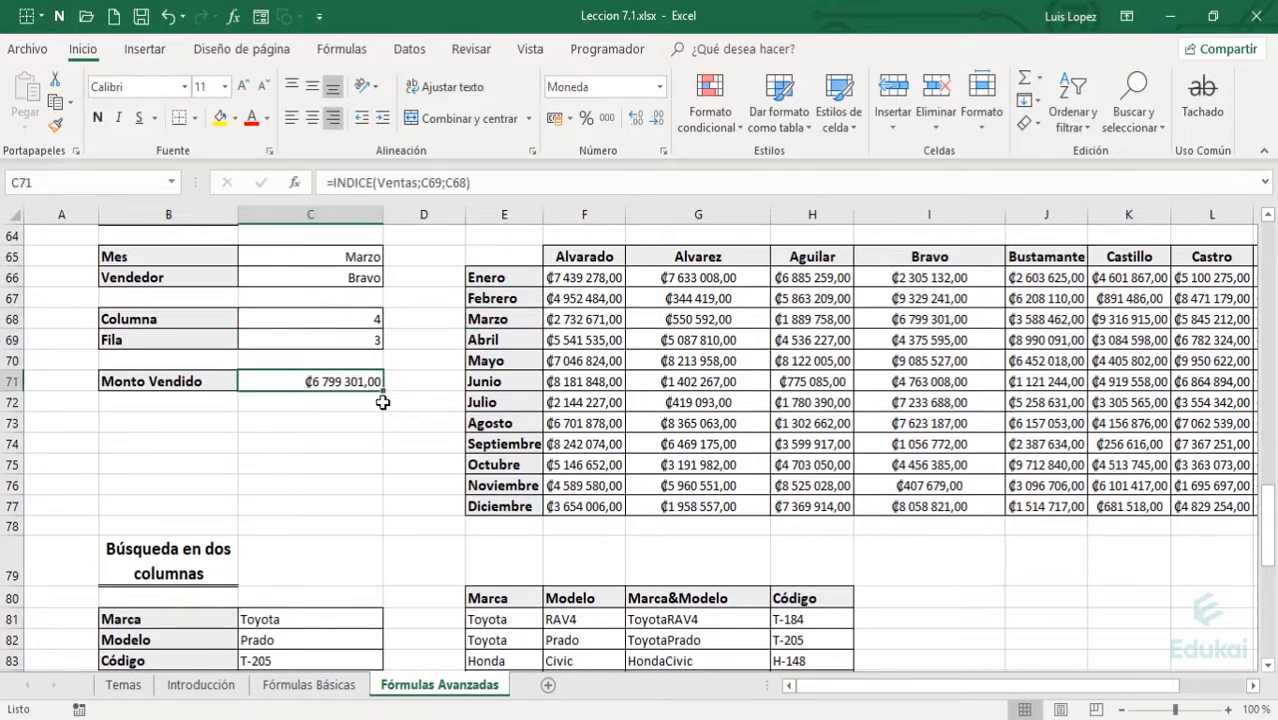
pyautogui.press('F2')
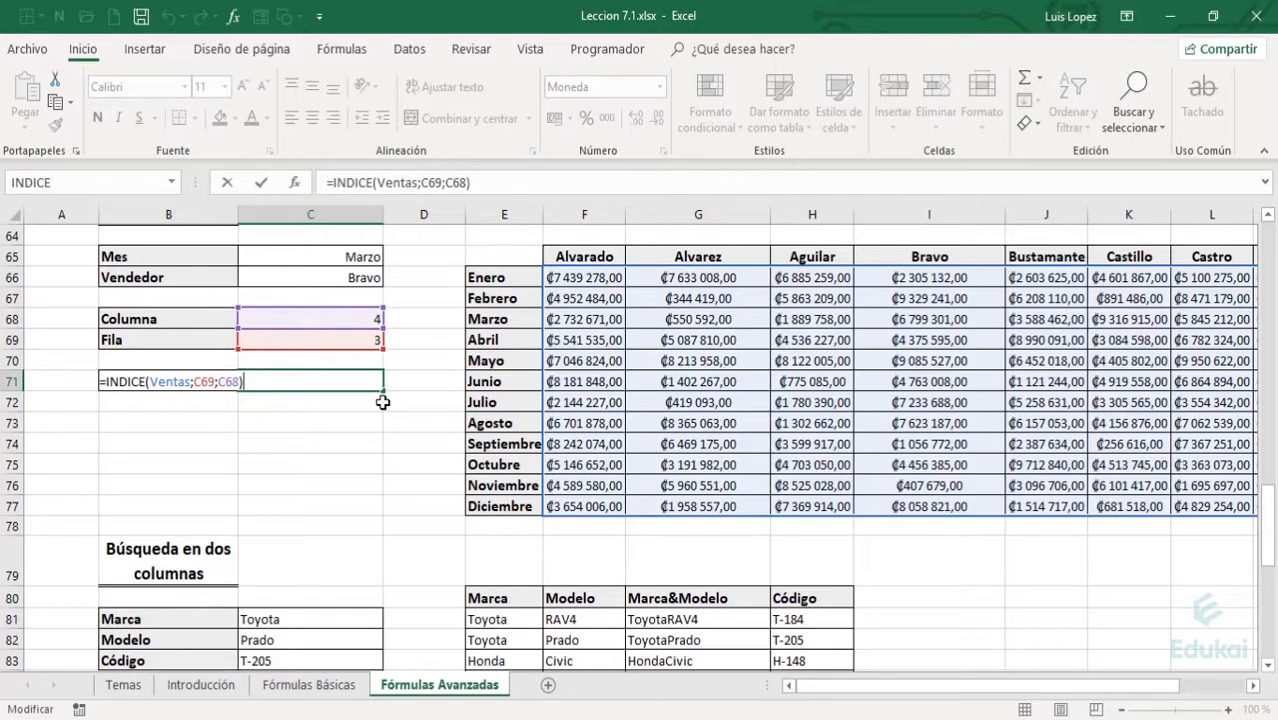
pyautogui.press('Left')
pyautogui.press('Left')
pyautogui.press('Left')
pyautogui.press('Left')
pyautogui.press('Left')
pyautogui.press('Left')
pyautogui.press('Left')
pyautogui.press('Left')
pyautogui.press('Left')
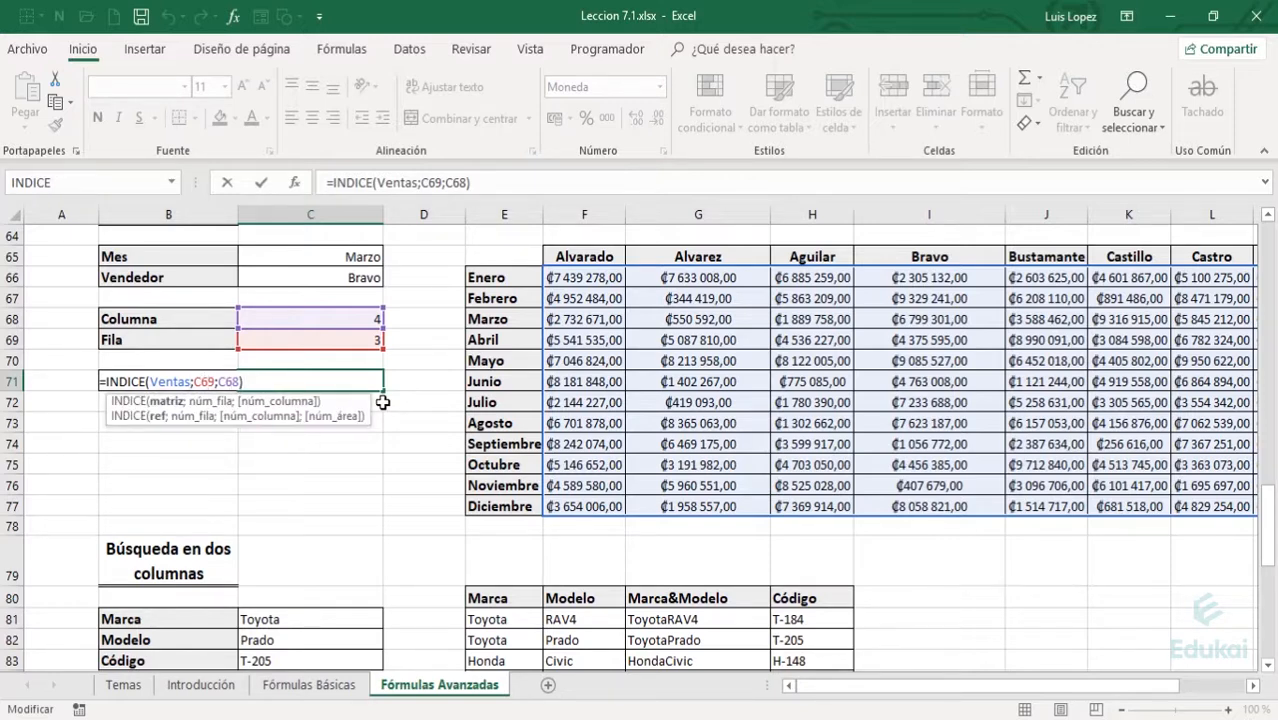
pyautogui.hotkey('shift', 'Left')
pyautogui.hotkey('shift', 'Left')
pyautogui.hotkey('shift', 'Left')
pyautogui.hotkey('shift', 'Left')
pyautogui.hotkey('shift', 'Left')
pyautogui.hotkey('shift', 'Left')
# - Highlight the row number argument C69 in the INDICE formula
pyautogui.press('Right')
pyautogui.press('Right')
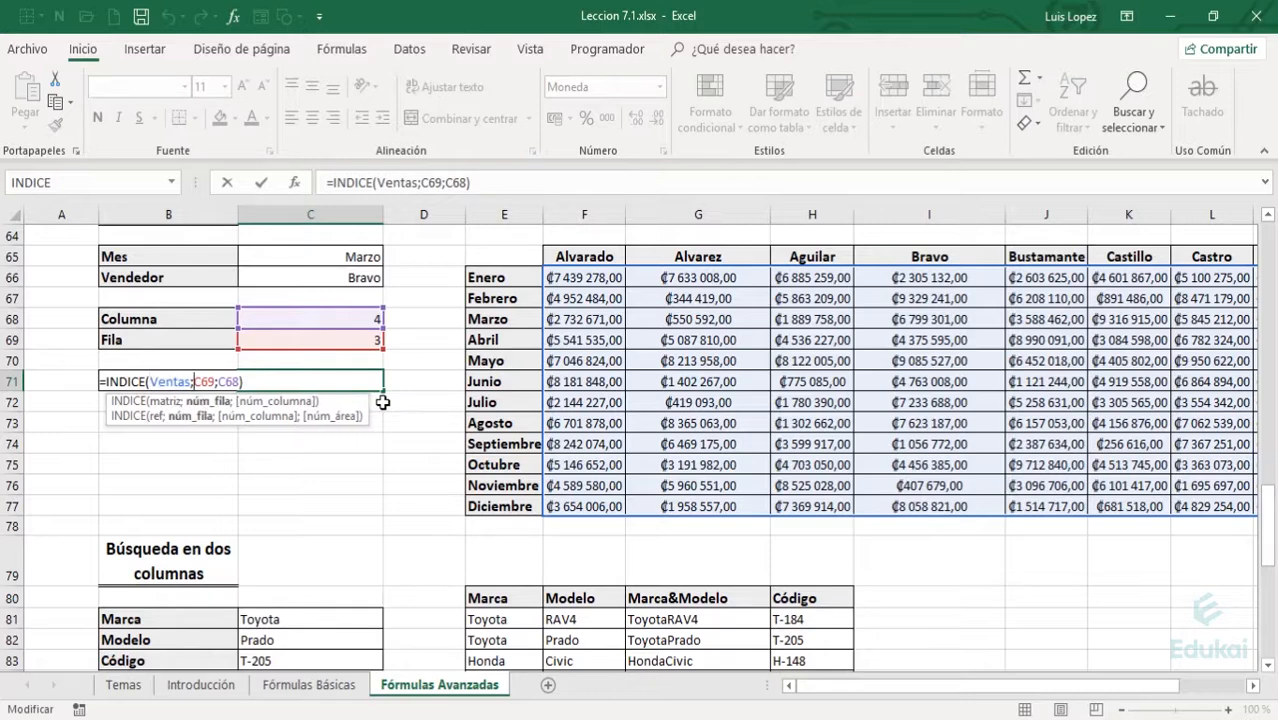
pyautogui.hotkey('shift', 'Right')
pyautogui.hotkey('shift', 'Right')
pyautogui.hotkey('shift', 'Right')
pyautogui.hotkey('shift', 'Right')
# - Highlight the column number argument C68 in the INDICE formula and close the formula without editing it
pyautogui.press('Right')
pyautogui.hotkey('shift', 'Right')
pyautogui.hotkey('shift', 'Right')
pyautogui.hotkey('shift', 'Right')
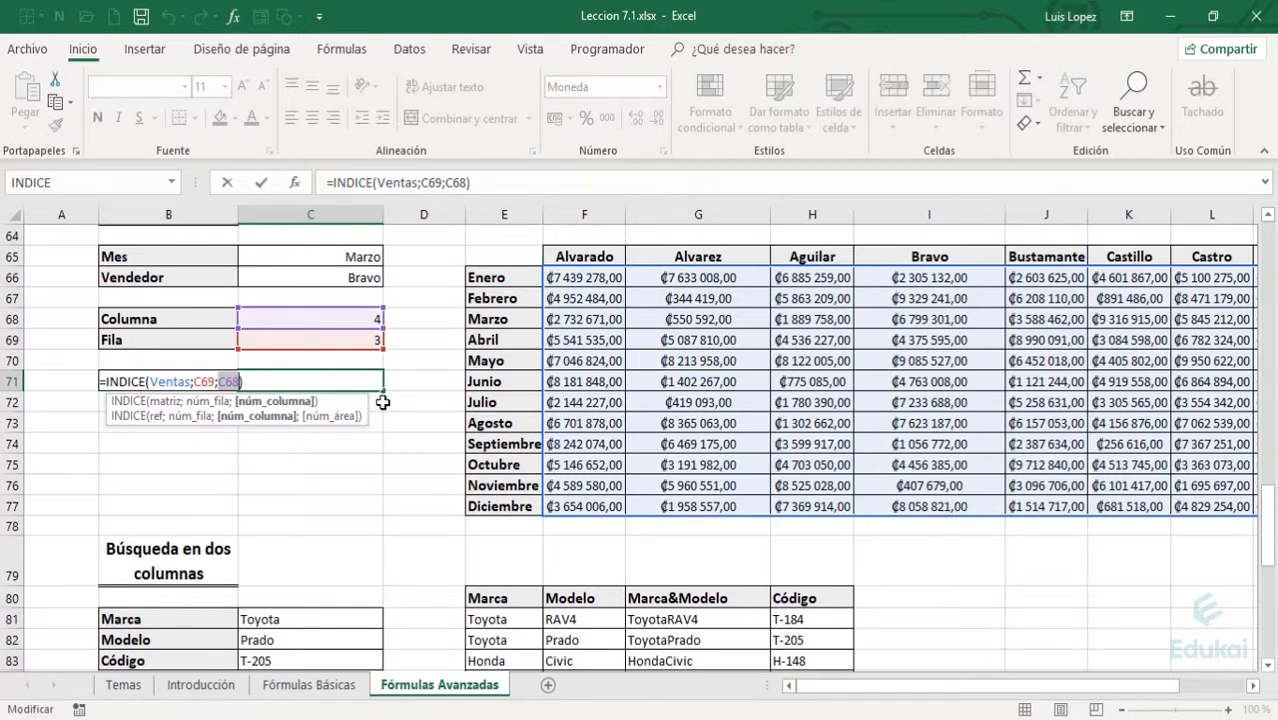
pyautogui.press('Return')
pyautogui.press('Up')
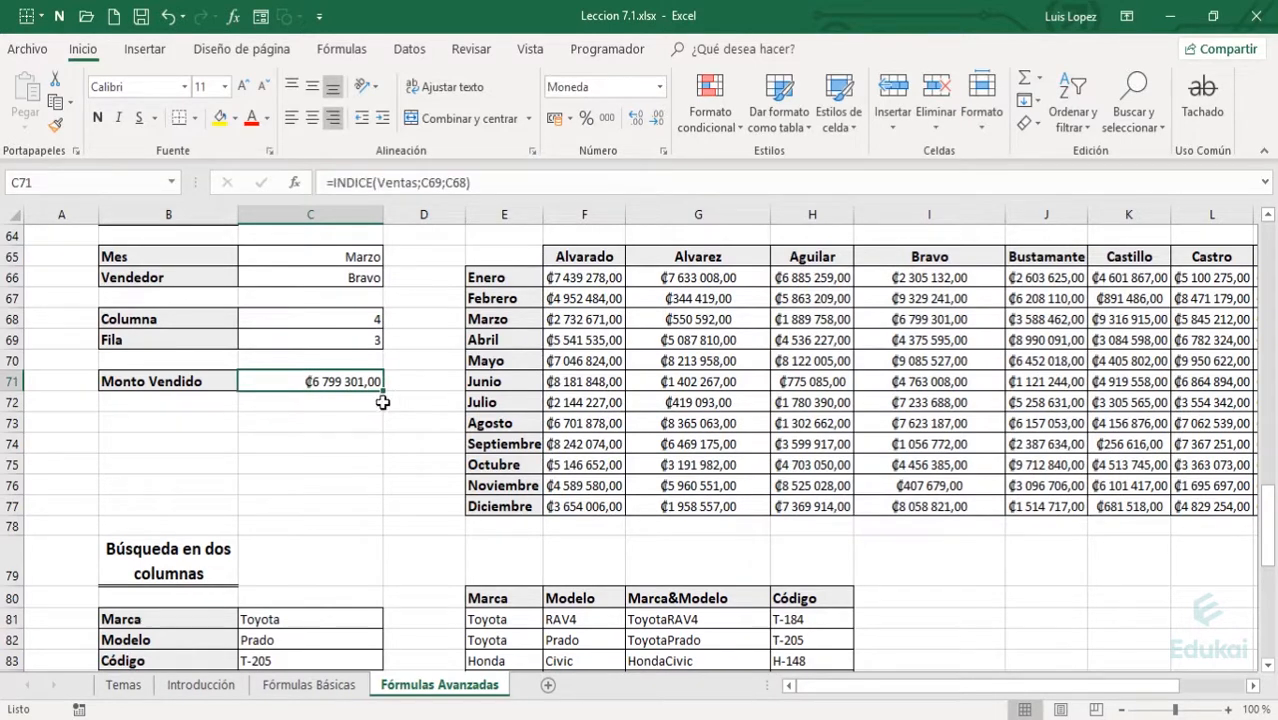
# - Trace the chosen seller's column from its header in I65 down to the Marzo row at I68 to show the intersection
pyautogui.press('Right')
pyautogui.press('Right')
pyautogui.press('Up')
pyautogui.press('Up')
pyautogui.press('Right')
pyautogui.press('Up')
pyautogui.press('Up')
pyautogui.press('Right')
pyautogui.press('Right')
pyautogui.press('Up')
pyautogui.press('Right')
pyautogui.press('Up')
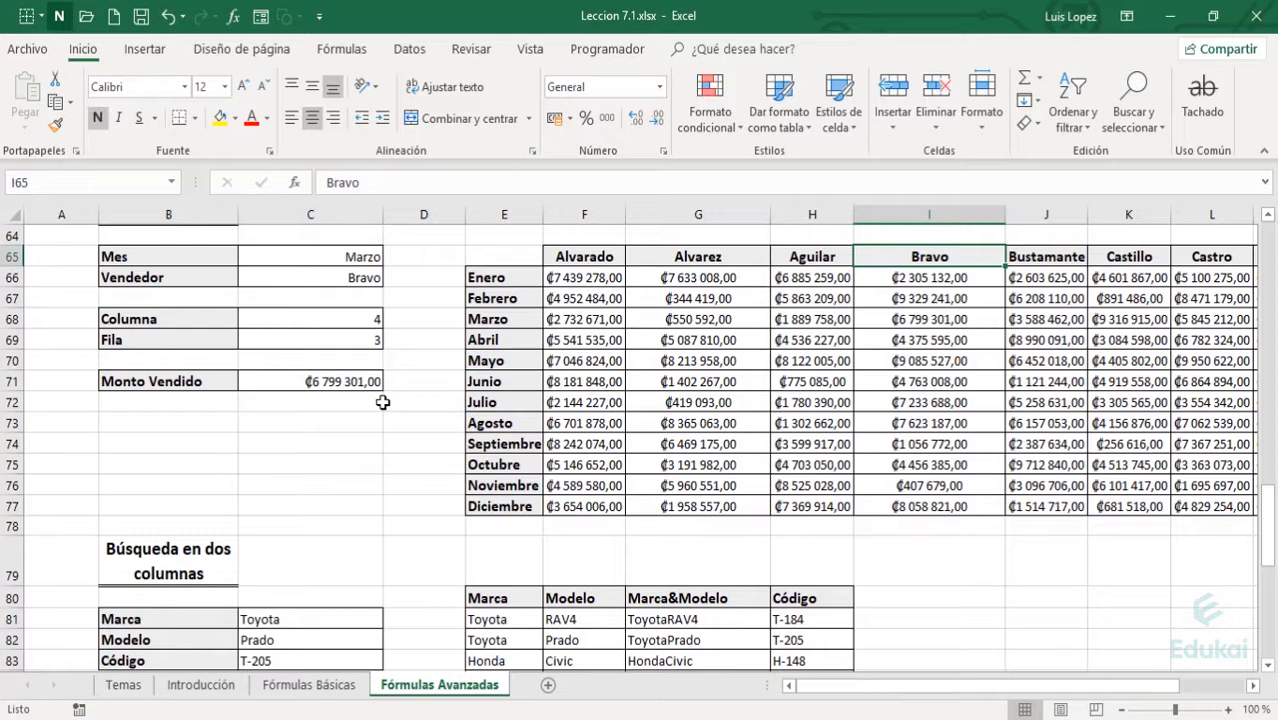
pyautogui.press('Down')
pyautogui.press('Down')
pyautogui.press('Down')
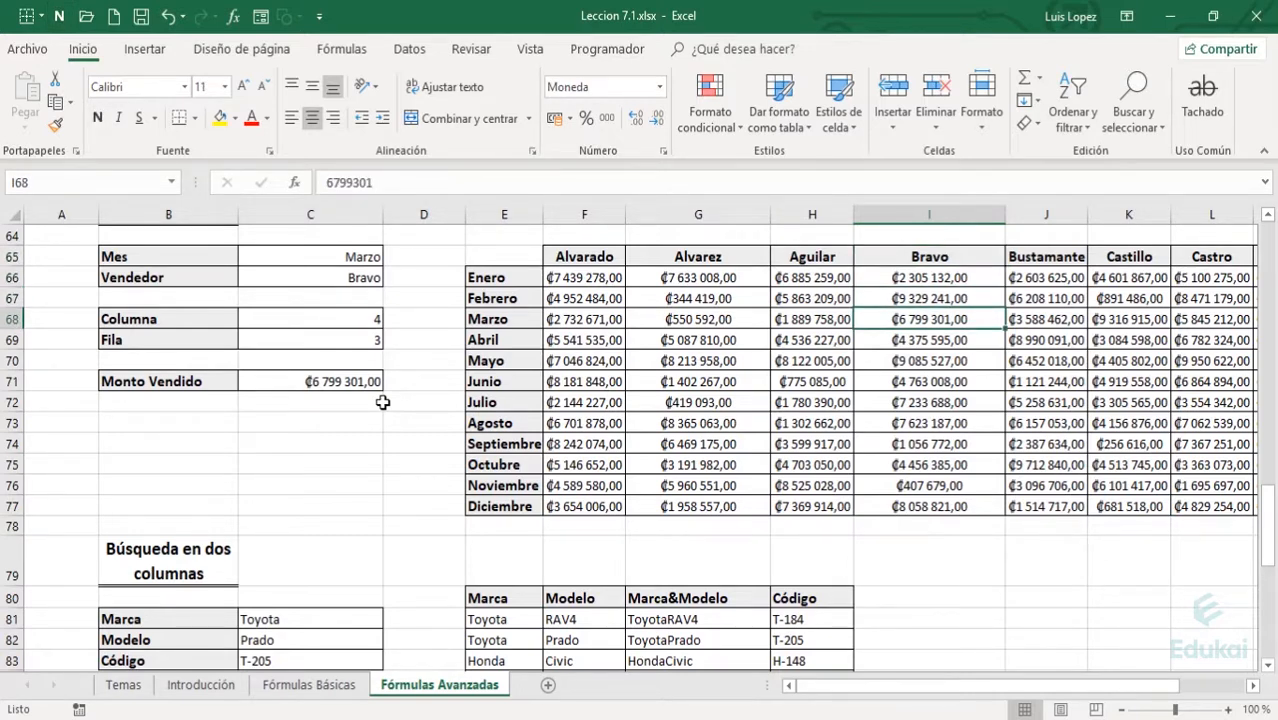
# - Go back to the Columna and Fila cells and alternate between C68 and C69 to point out both positions
pyautogui.press('Left')
pyautogui.press('Left')
pyautogui.press('Left')
pyautogui.press('Left')
pyautogui.press('Left')
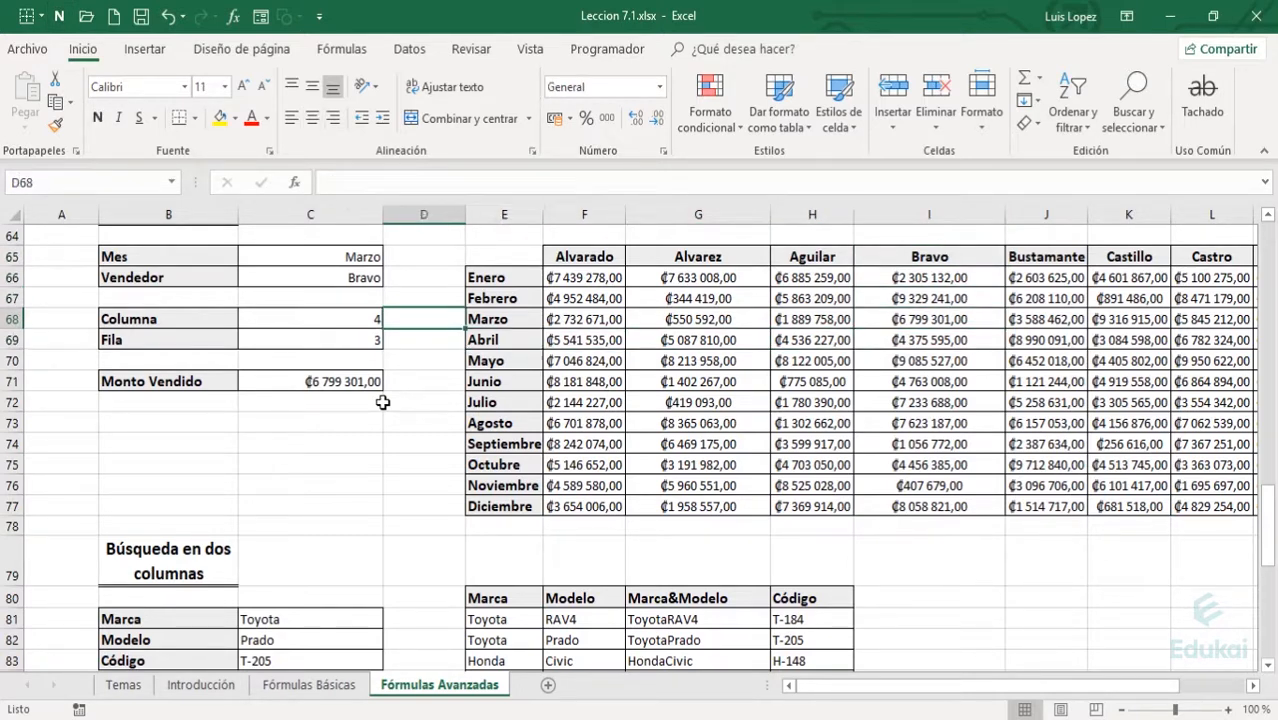
pyautogui.press('Left')
pyautogui.press('Down')
pyautogui.press('Up')
pyautogui.press('Down')
pyautogui.press('Up')
pyautogui.press('Down')
pyautogui.press('Up')
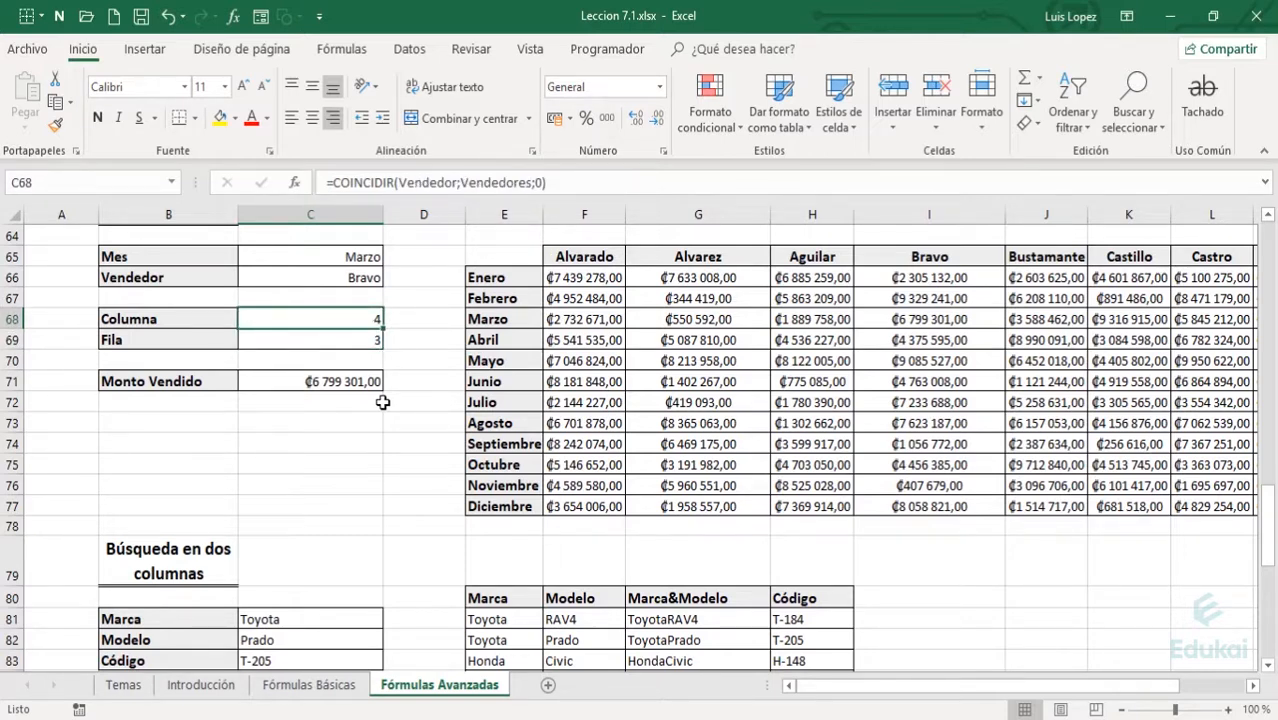
# - Open the COINCIDIR formulas in C68 and C69 one after the other for review, leaving both unedited
pyautogui.press('F2')
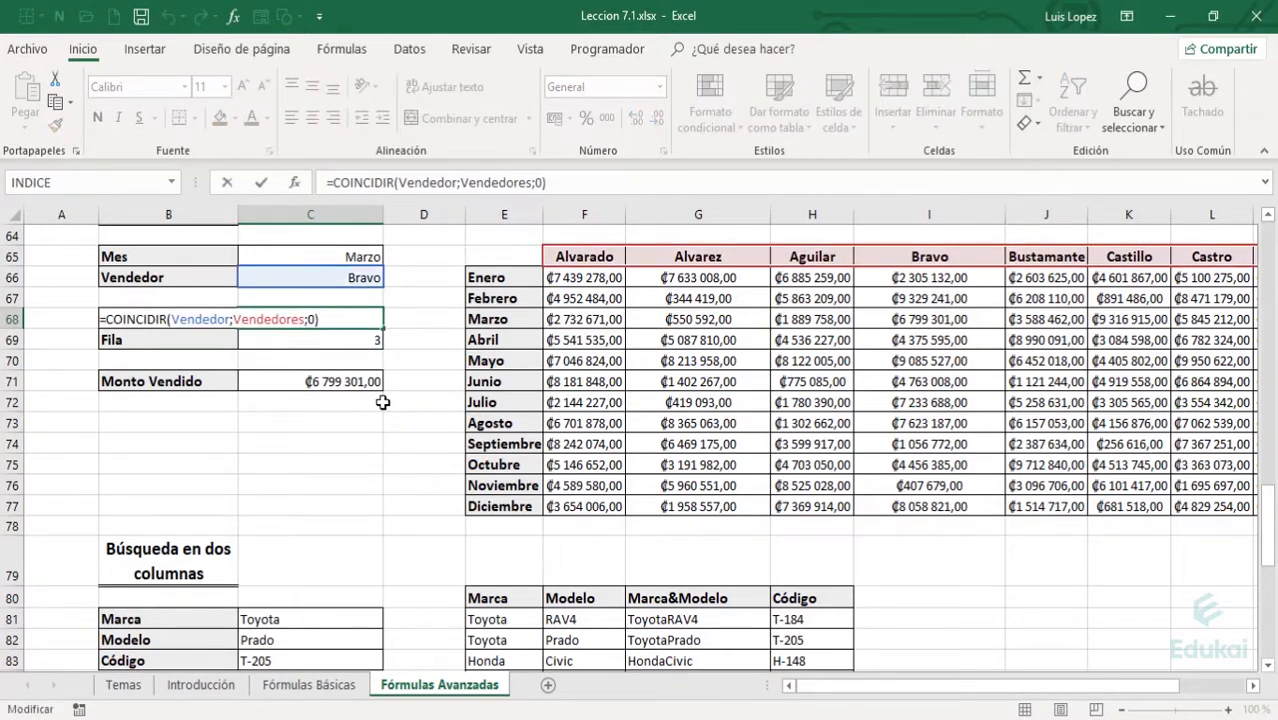
pyautogui.press('Escape')
pyautogui.press('Down')
pyautogui.press('F2')
pyautogui.press('Escape')
# - Start an INDICE formula in the empty cell C73 below Monto Vendido
pyautogui.press('Down')
pyautogui.press('Down')
pyautogui.press('Down')
pyautogui.press('Down')
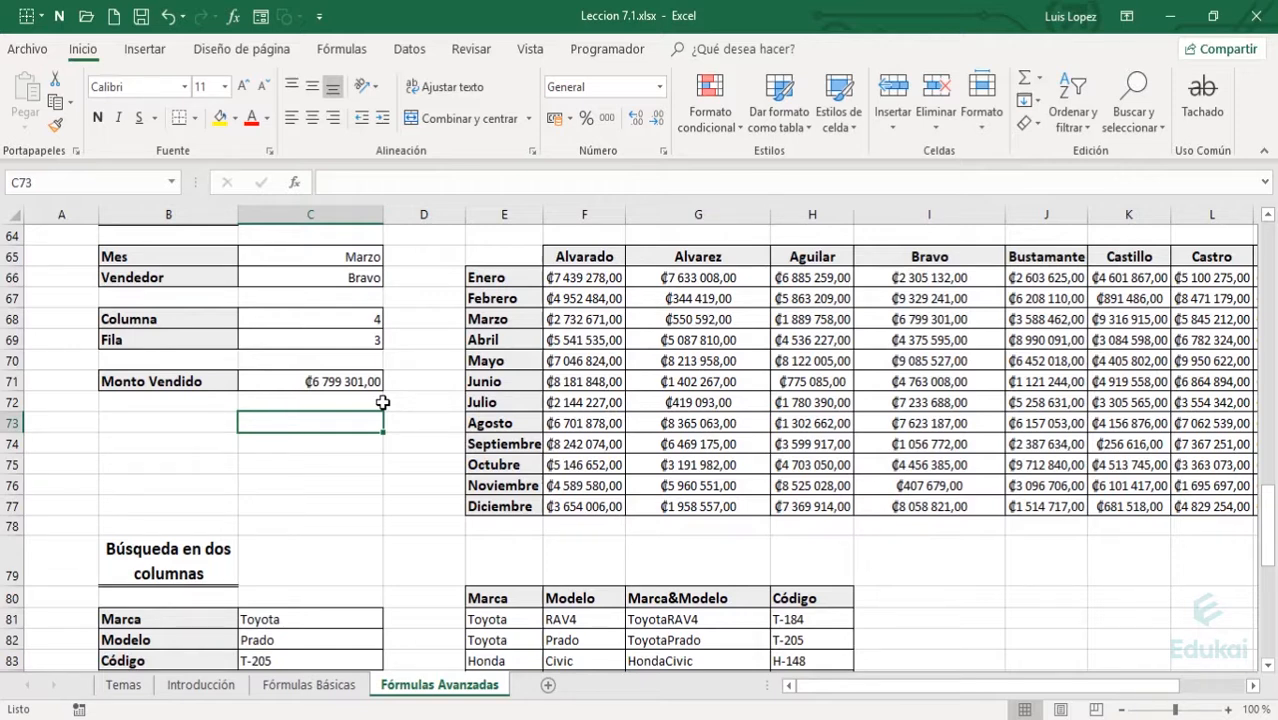
pyautogui.write('=indic')
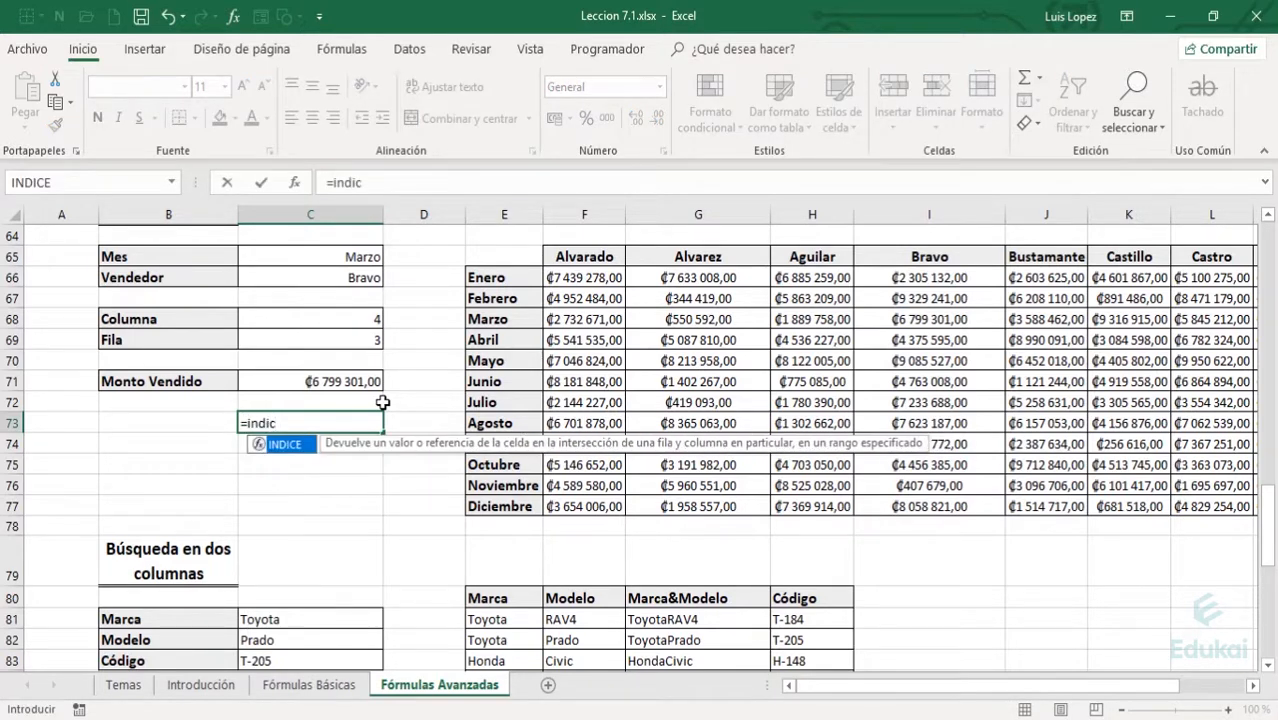
# - Begin the formula in C73 with the INDICE function, using the named range Ventas as its matrix
pyautogui.press('Tab')
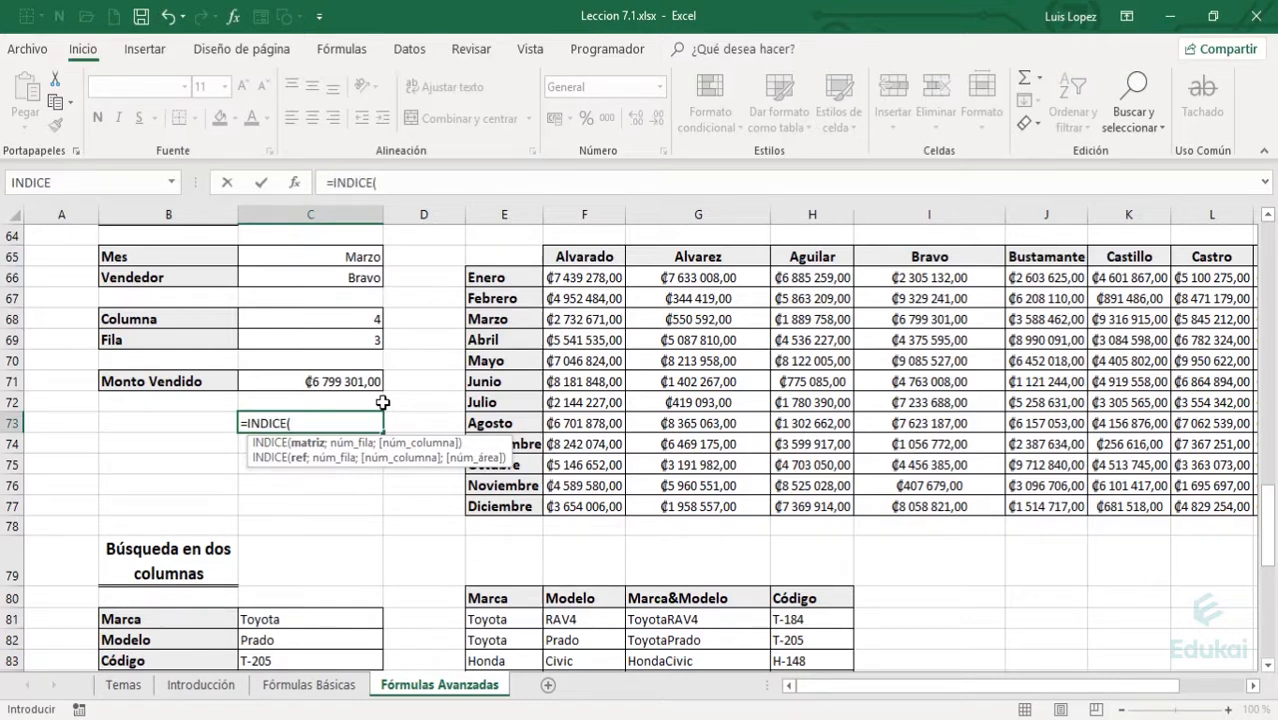
pyautogui.write('ventas')
pyautogui.press('Tab')
pyautogui.write(';')
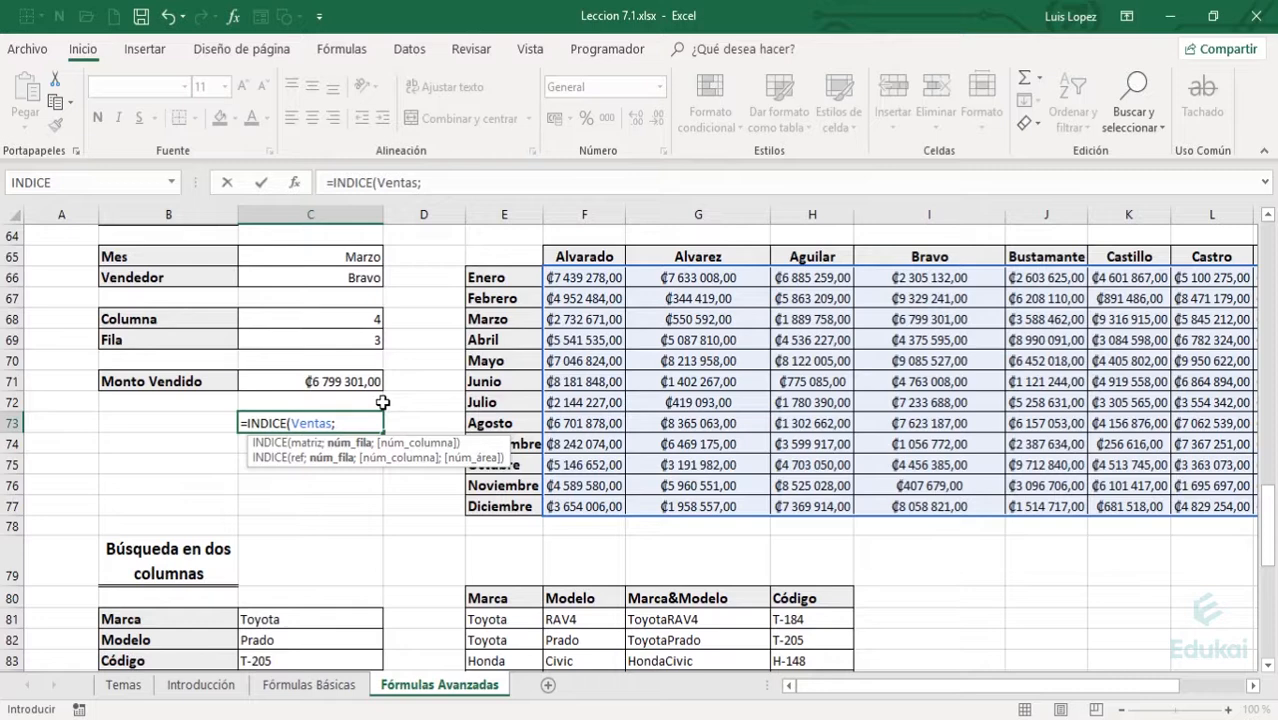
# - Supply the row number of the INDICE formula with COINCIDIR(Mes;Meses;0), using an exact match
pyautogui.write('coinc')
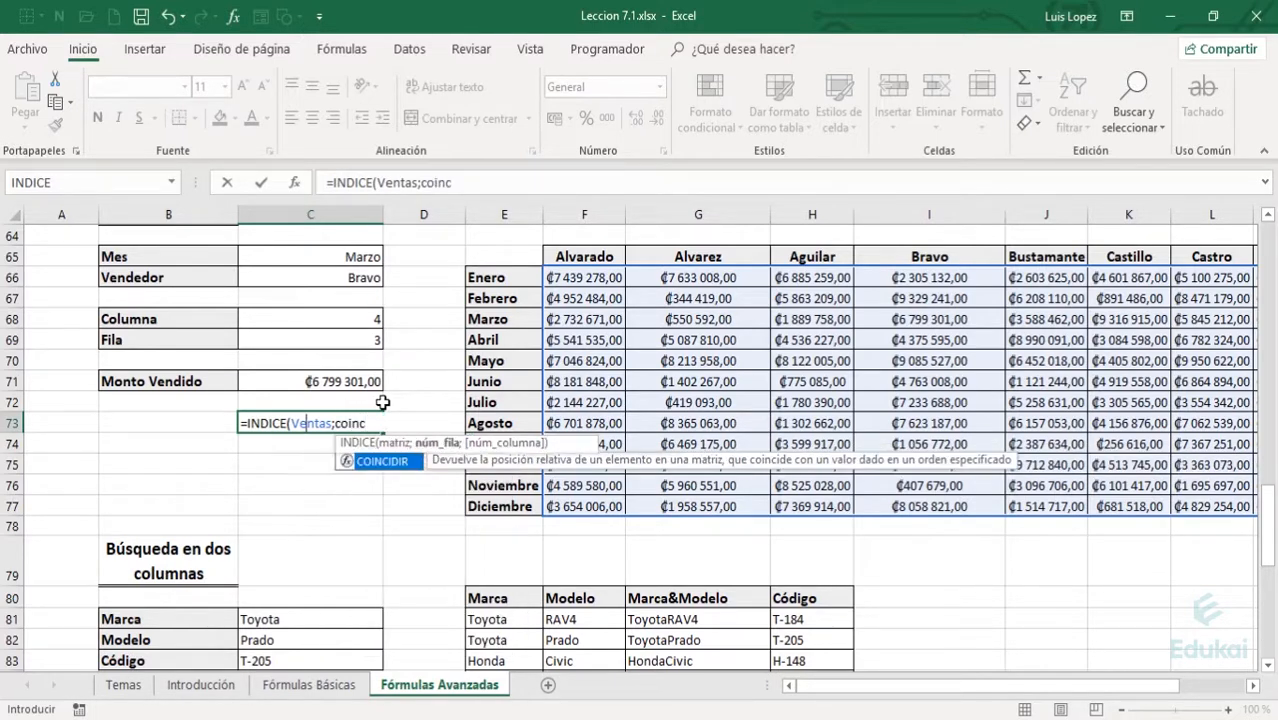
pyautogui.press('Tab')
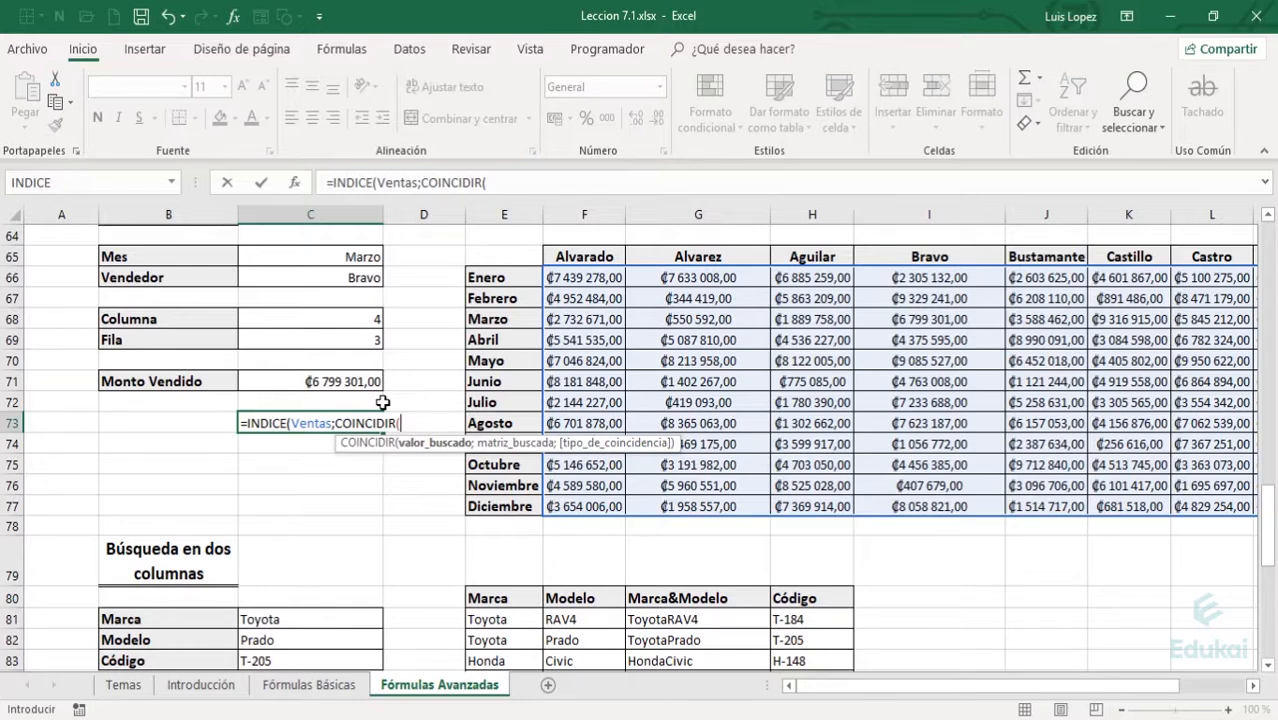
pyautogui.press('Up')
pyautogui.press('Up')
pyautogui.press('Up')
pyautogui.press('Up')
pyautogui.press('Up')
pyautogui.press('Up')
pyautogui.press('Up')
pyautogui.press('Up')
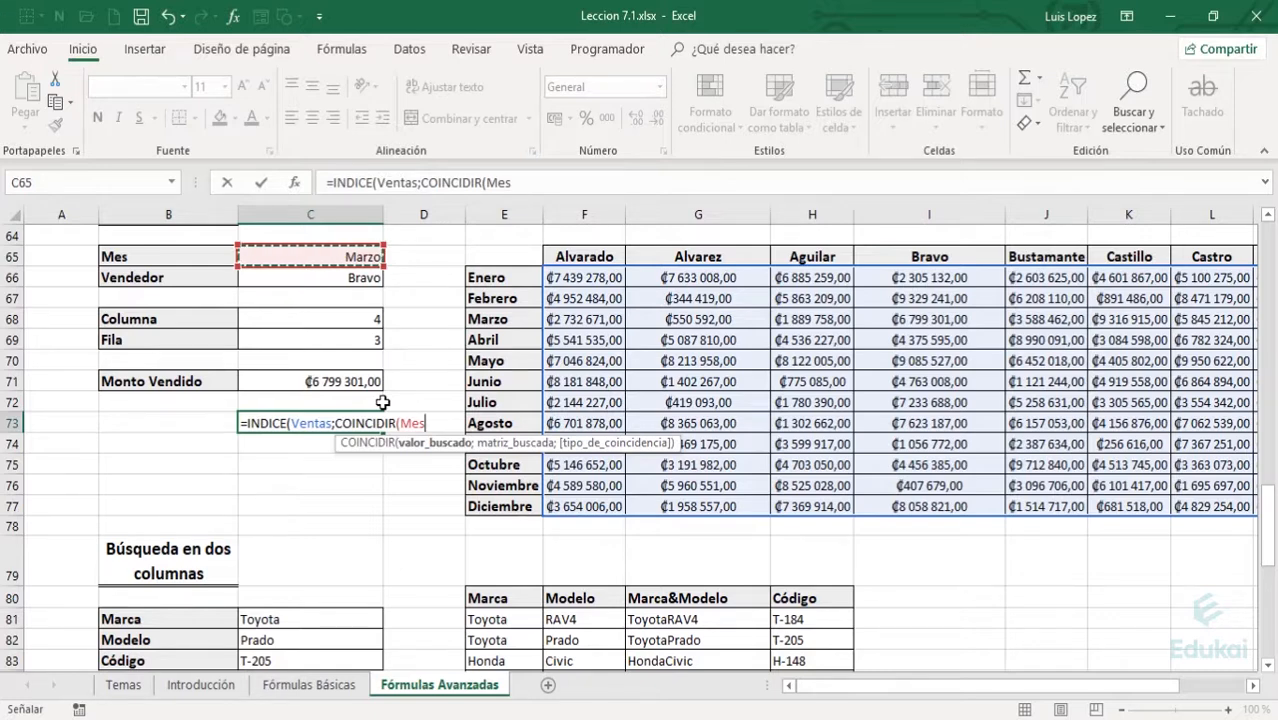
pyautogui.write(';')
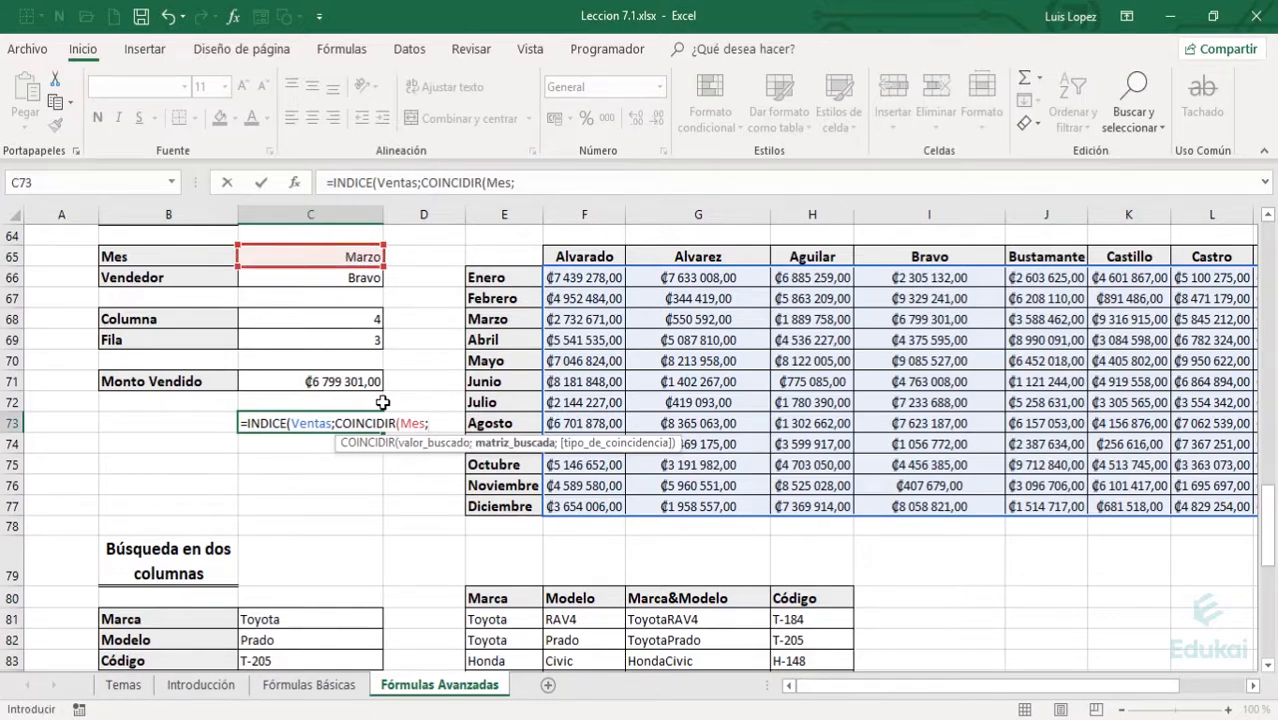
pyautogui.write('meses')
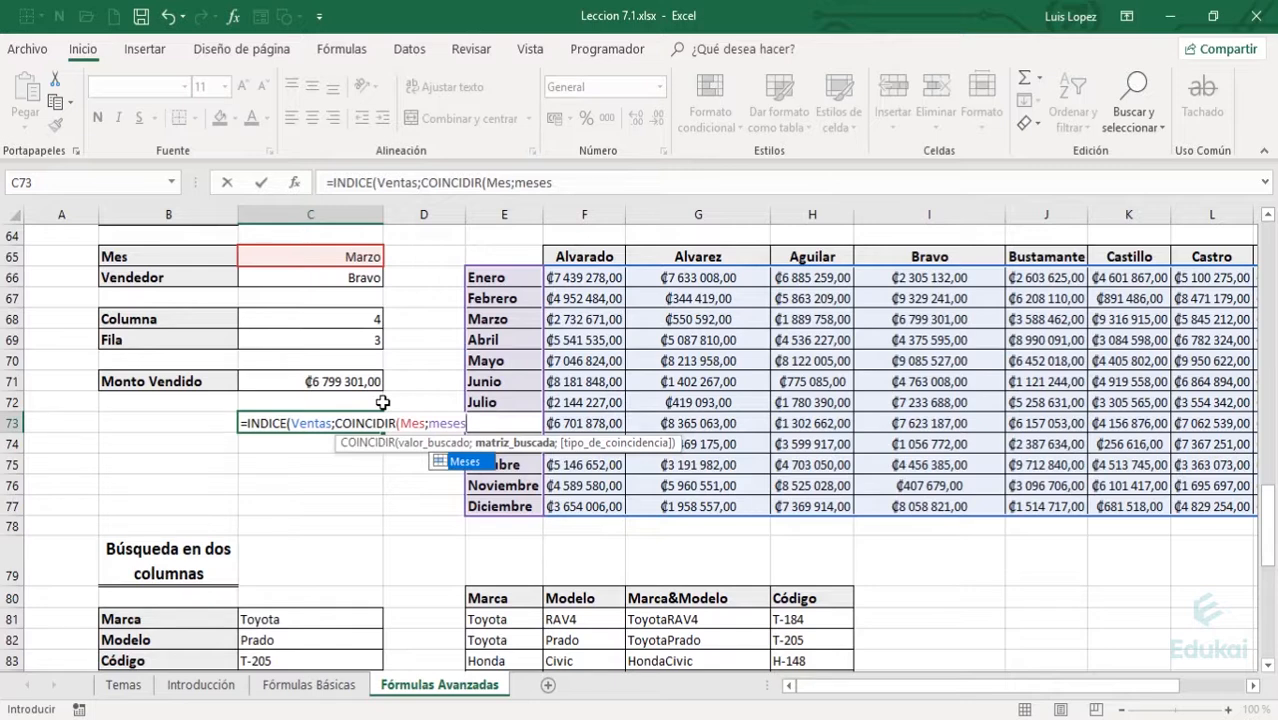
pyautogui.write(';')
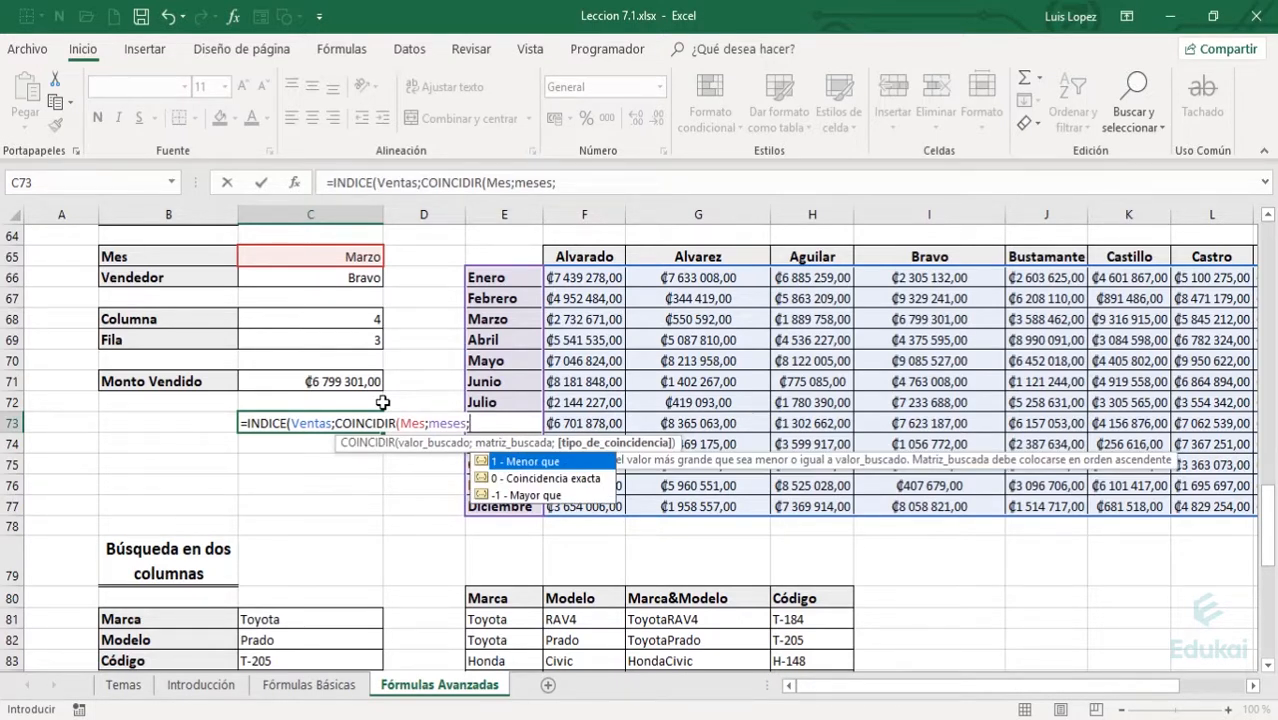
pyautogui.press('Down')
pyautogui.press('Tab')
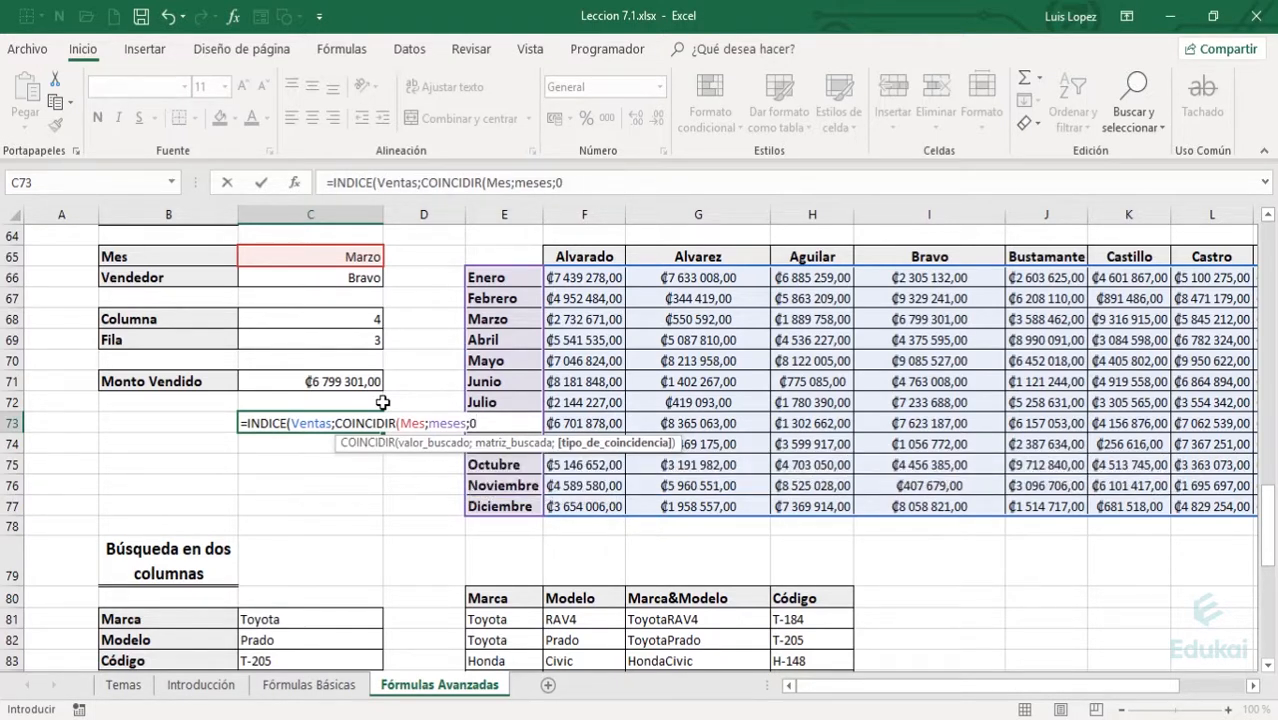
pyautogui.write(')')
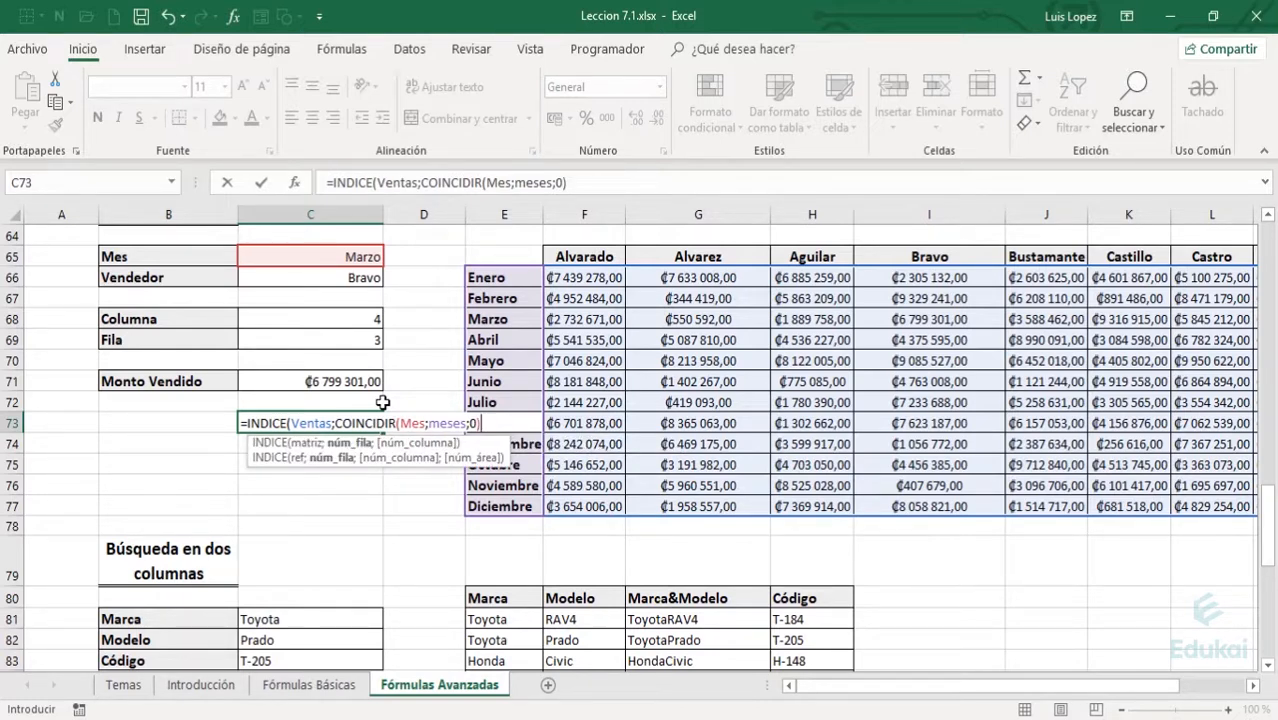
pyautogui.write(';')
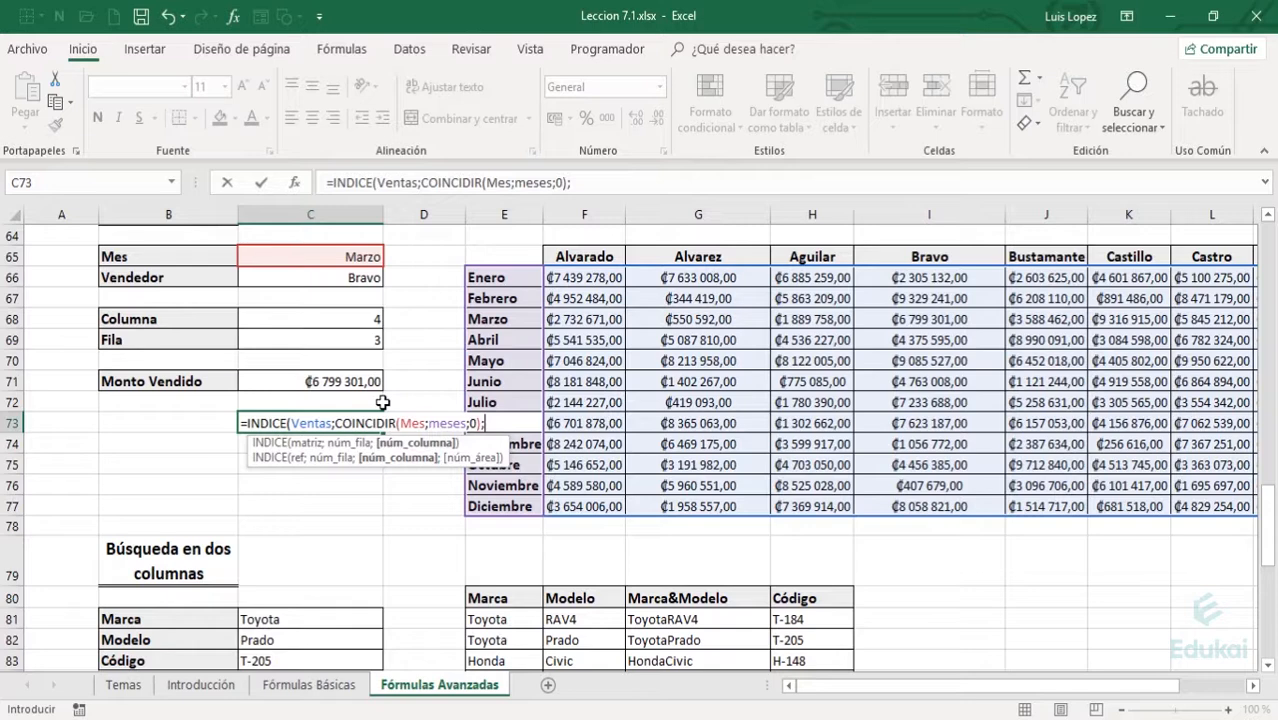
# - Supply the column number with COINCIDIR(Vendedor;Vendedores;0), using an exact match, and enter the finished INDICE formula
pyautogui.write('coincid')
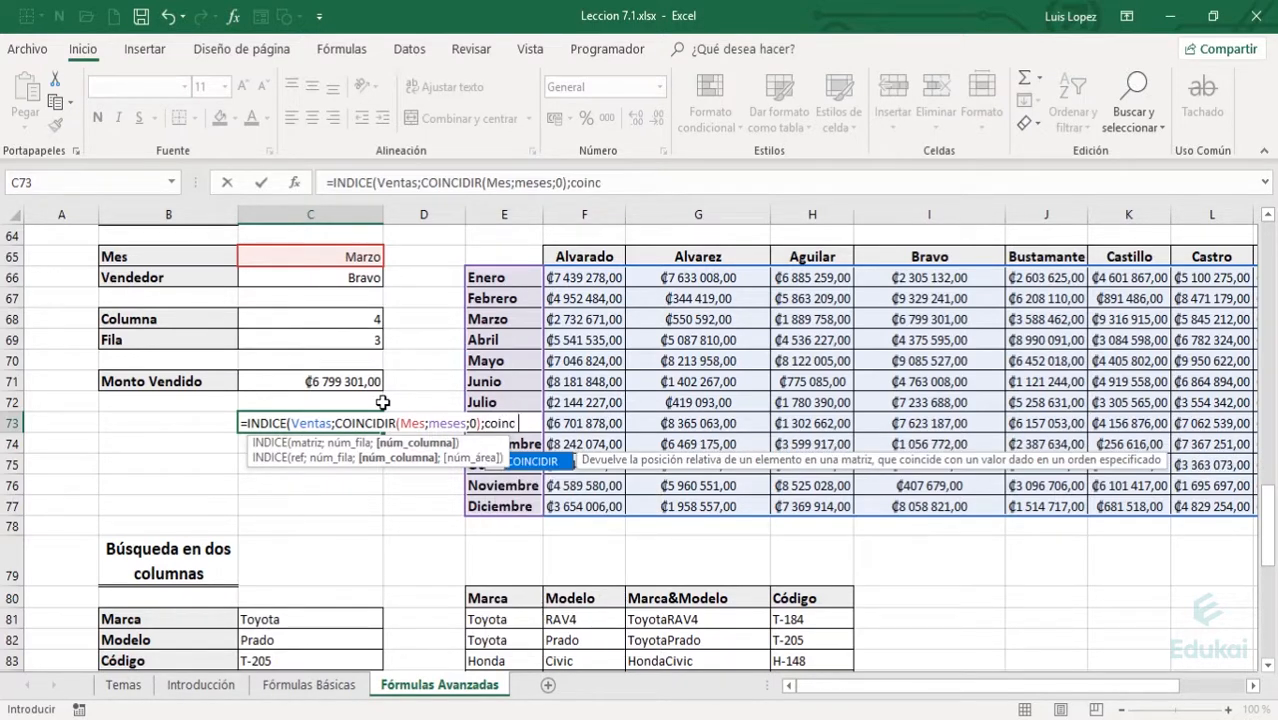
pyautogui.press('Tab')
pyautogui.press('Up')
pyautogui.press('Left')
pyautogui.press('Up')
pyautogui.press('Up')
pyautogui.press('Up')
pyautogui.press('Right')
pyautogui.press('Up')
pyautogui.press('Up')
pyautogui.press('Up')
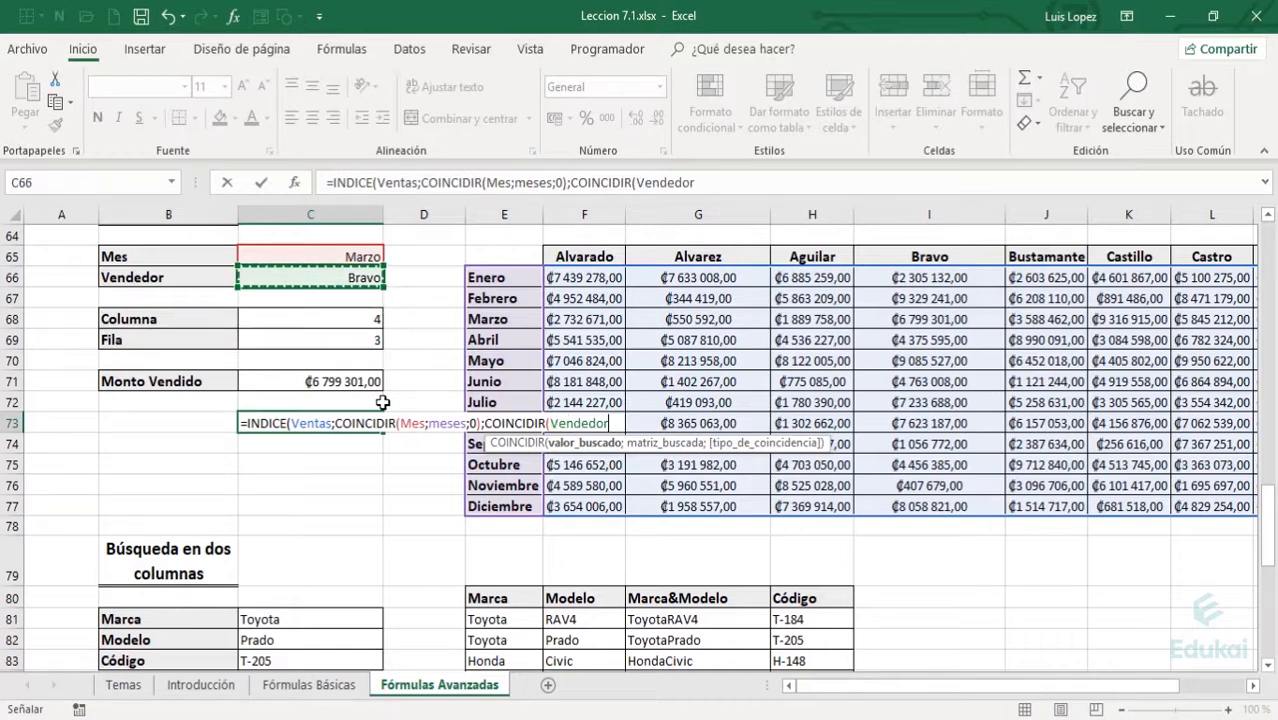
pyautogui.write(';')
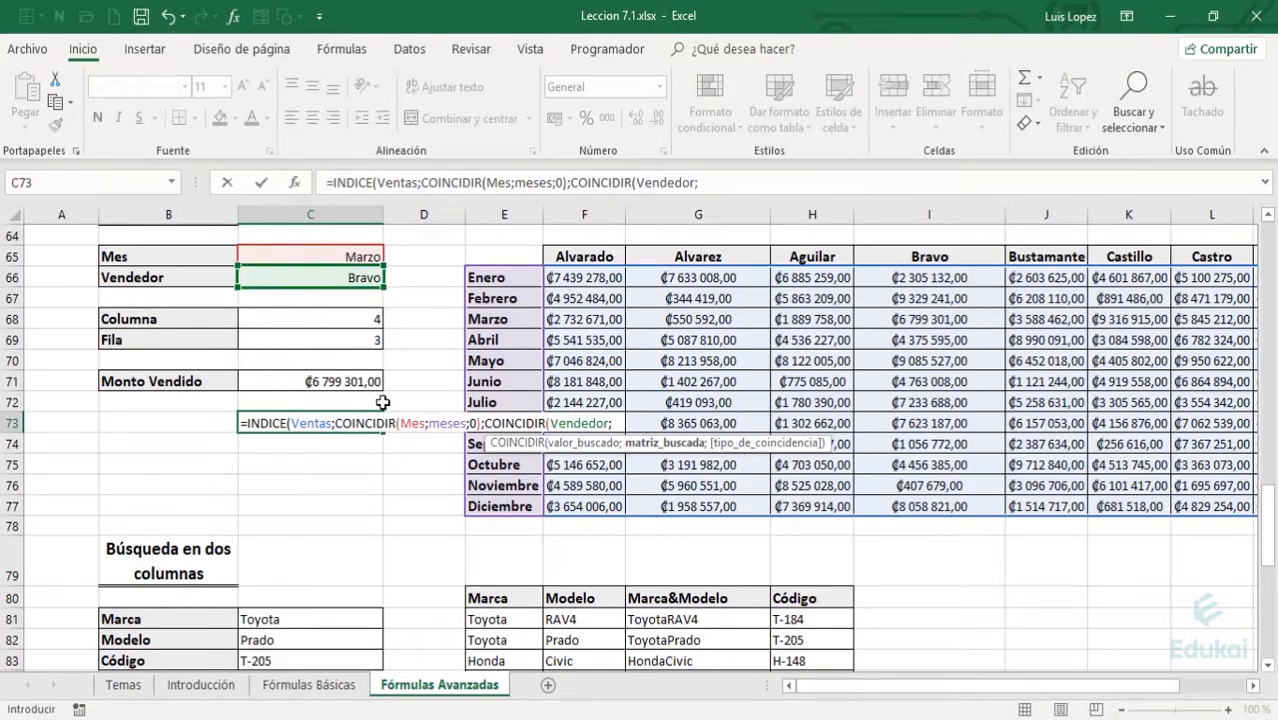
pyautogui.write('vende')
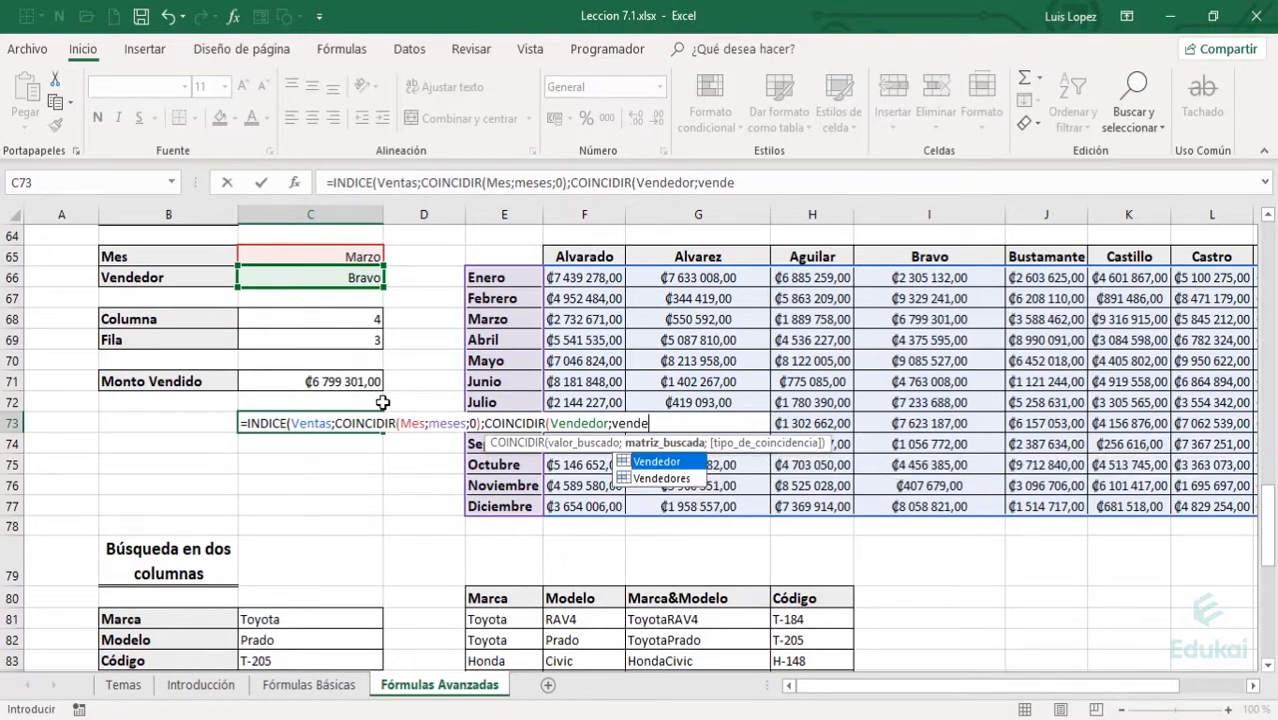
pyautogui.press('Tab')
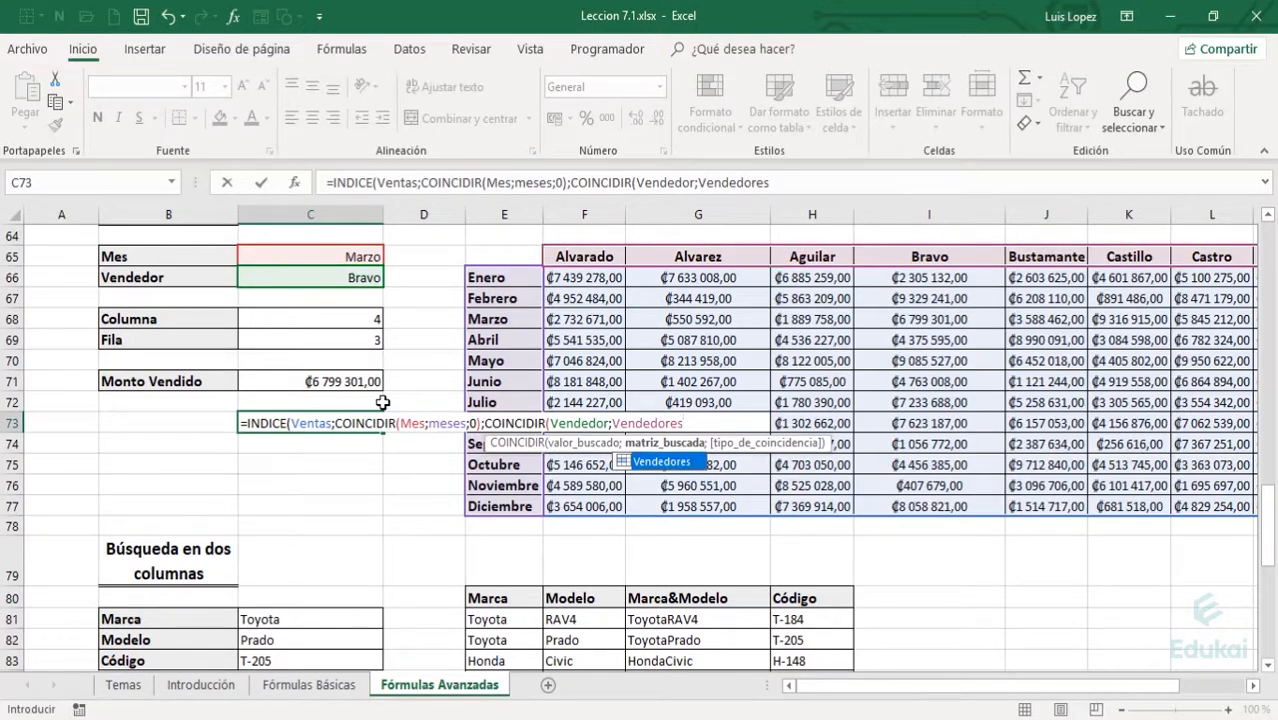
pyautogui.write(';')
pyautogui.write('0')
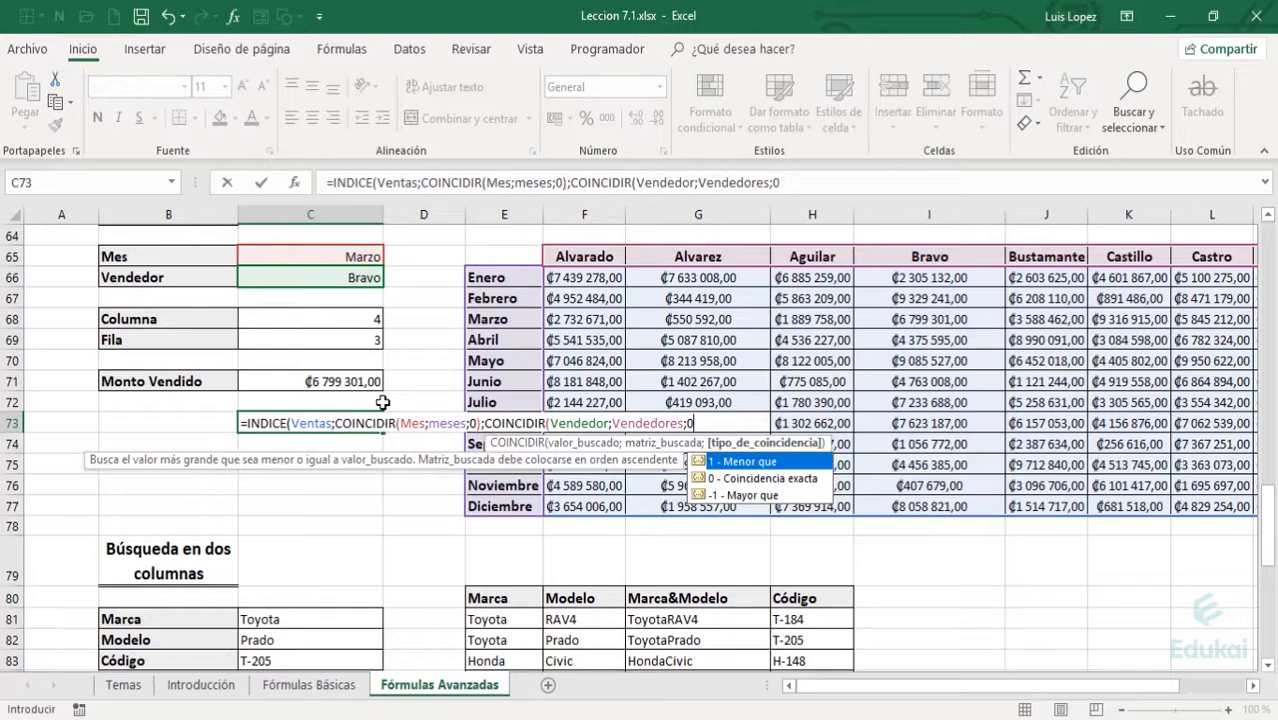
pyautogui.press('Down')
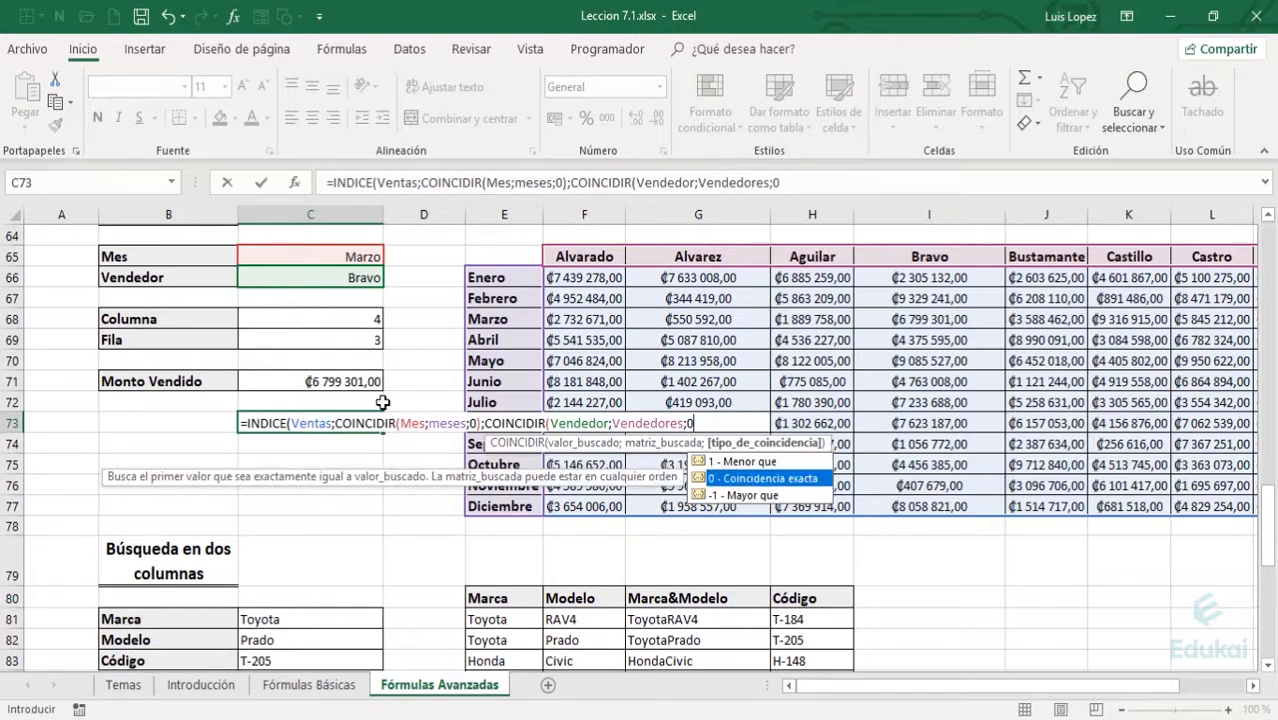
pyautogui.press('Tab')
pyautogui.write(')')
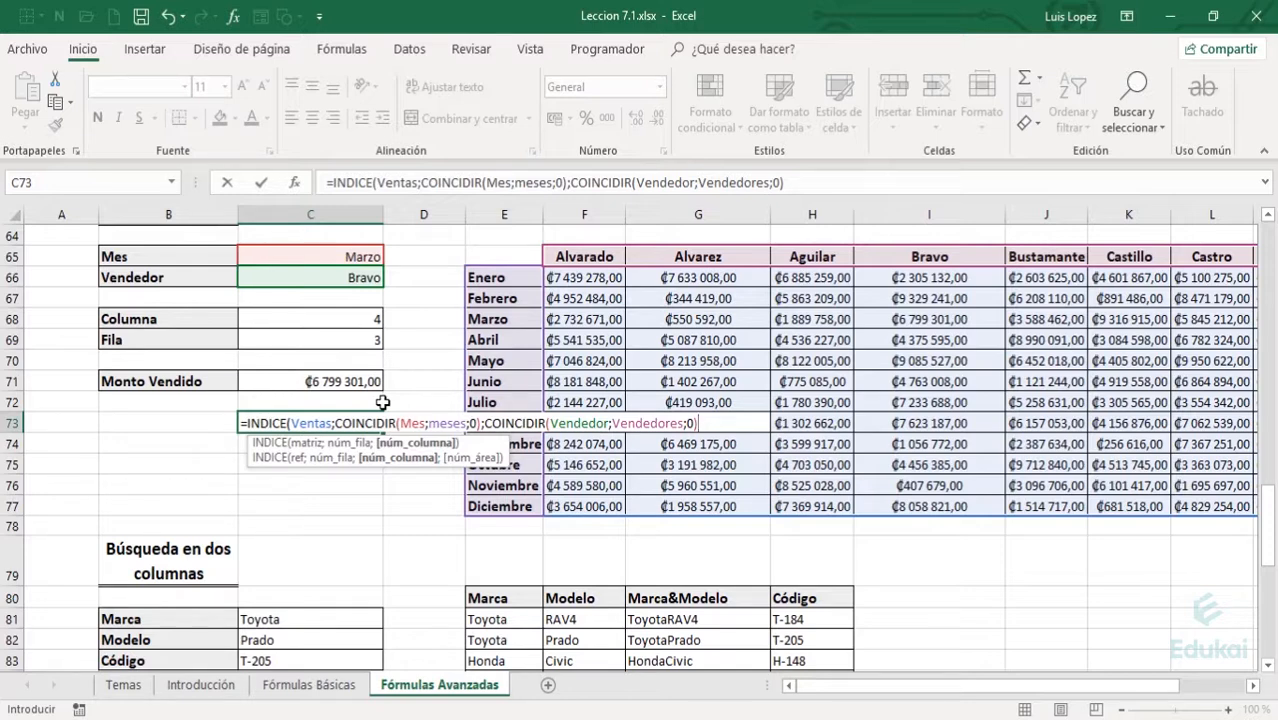
pyautogui.press('Return')
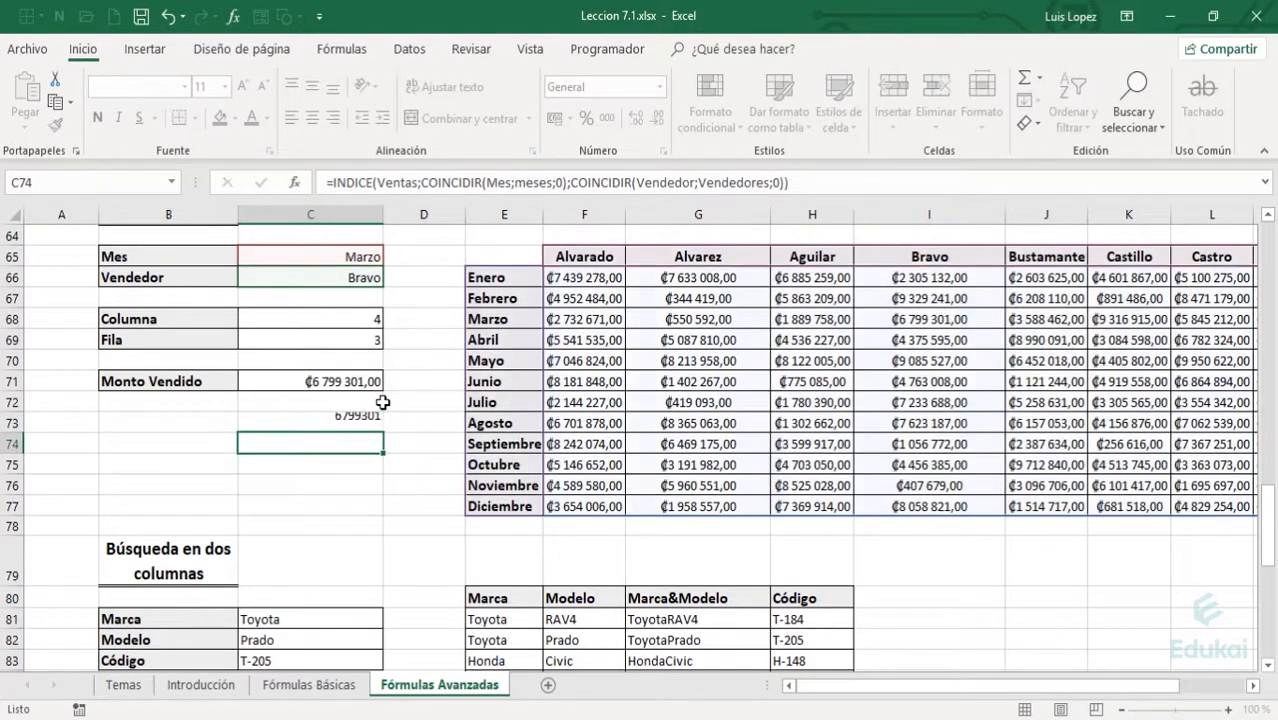
# - Apply the Moneda number format to the formula result in C73
pyautogui.press('Up')
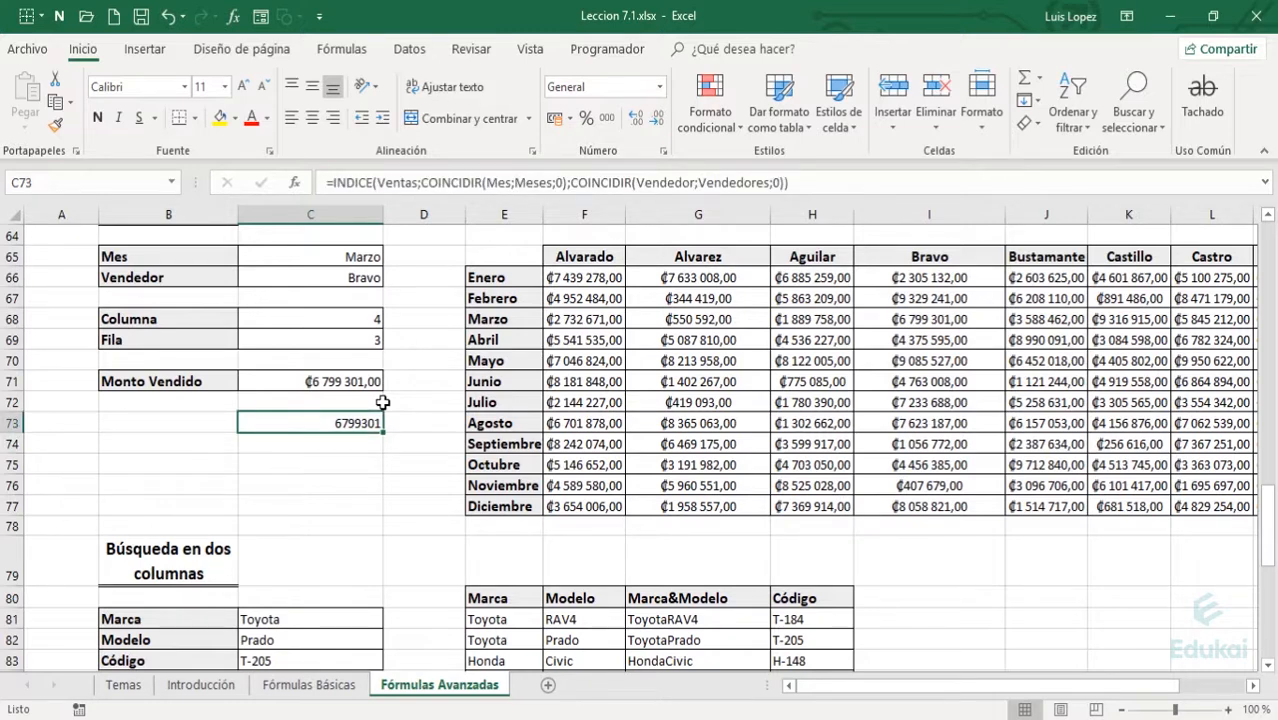
pyautogui.click(659, 87)
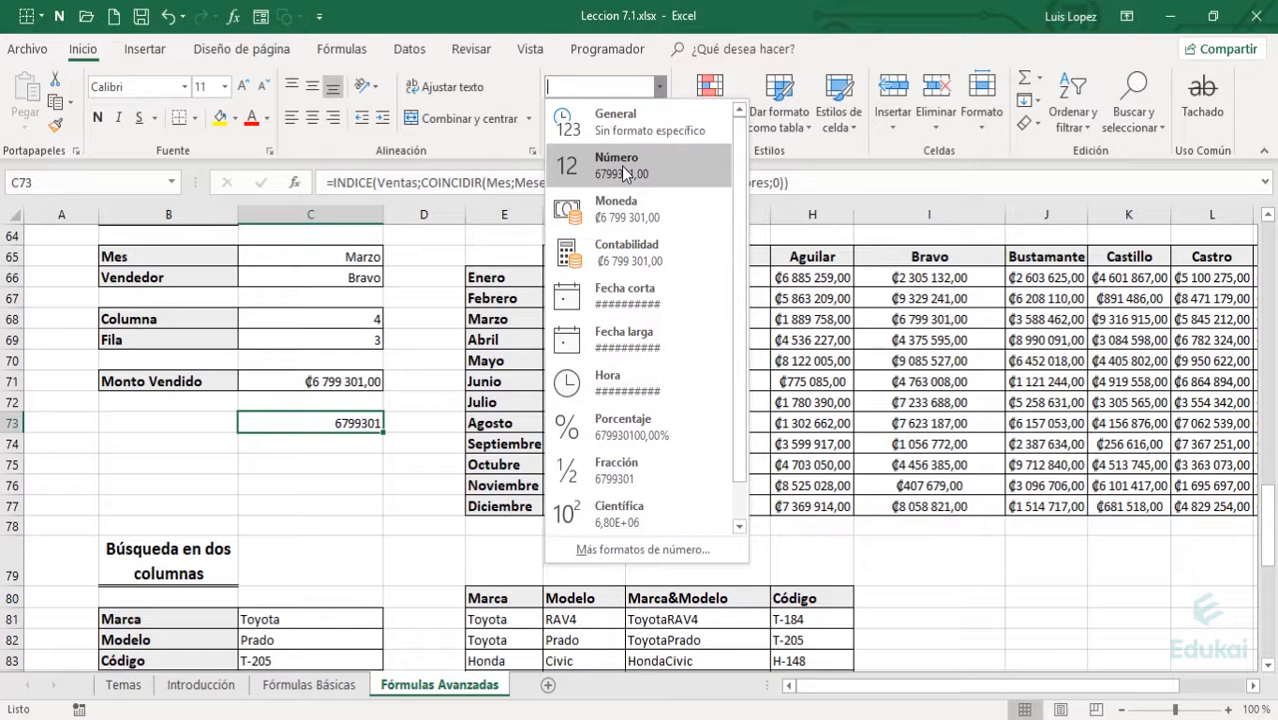
pyautogui.click(618, 211)
# - Compare the separate Columna, Fila and Monto Vendido formulas with the single nested INDICE and COINCIDIR formula in C73
pyautogui.press('Up')
pyautogui.press('Up')
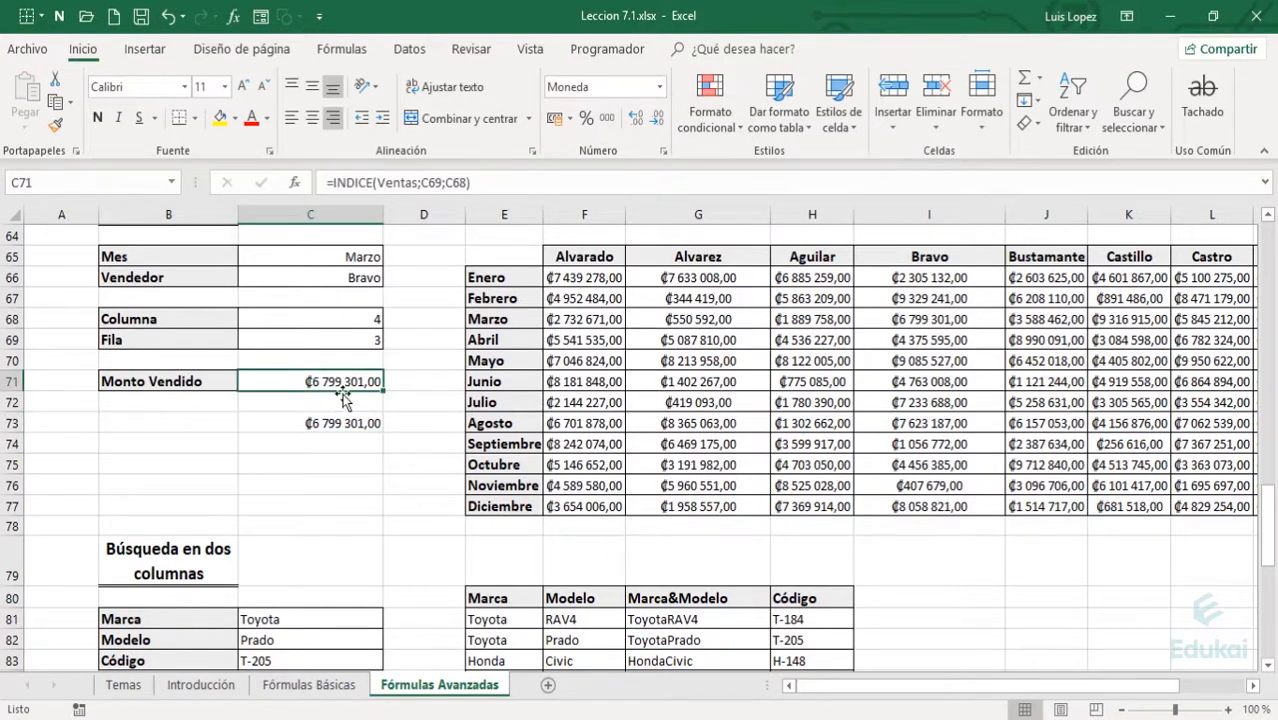
pyautogui.click(343, 418)
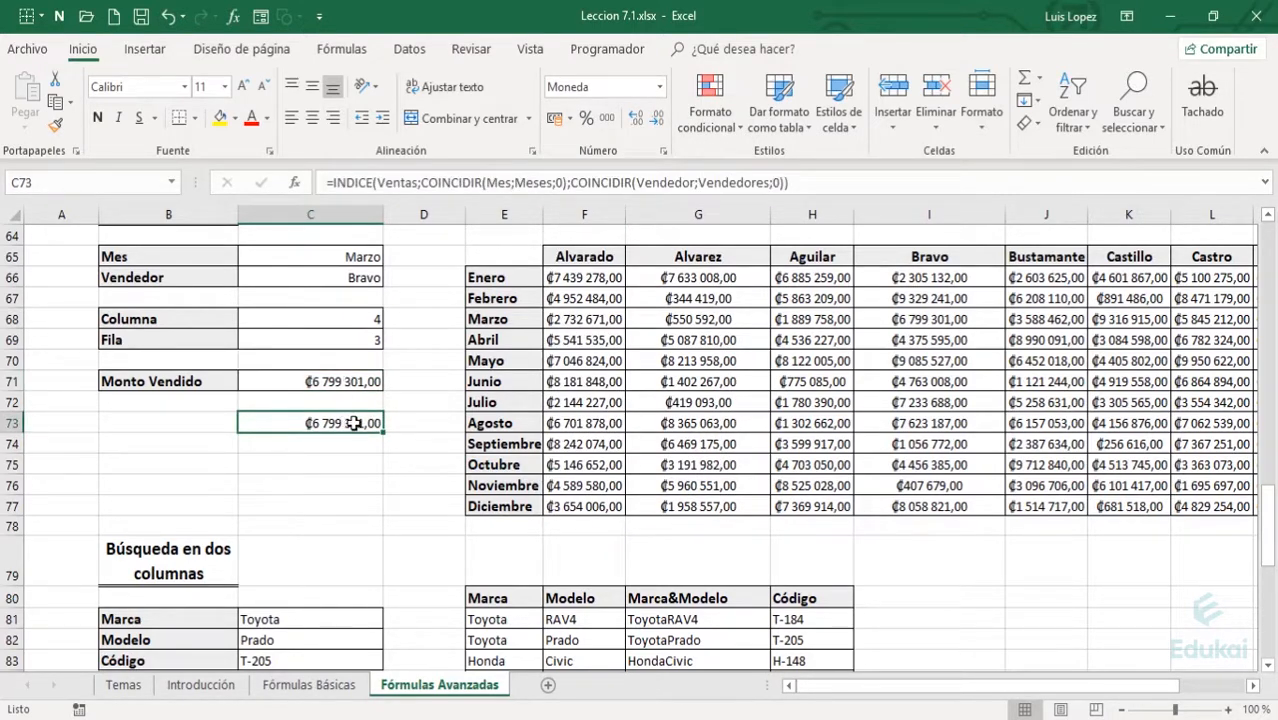
pyautogui.click(355, 318)
pyautogui.click(355, 338)
pyautogui.click(354, 320)
pyautogui.click(355, 339)
pyautogui.click(354, 320)
pyautogui.click(355, 339)
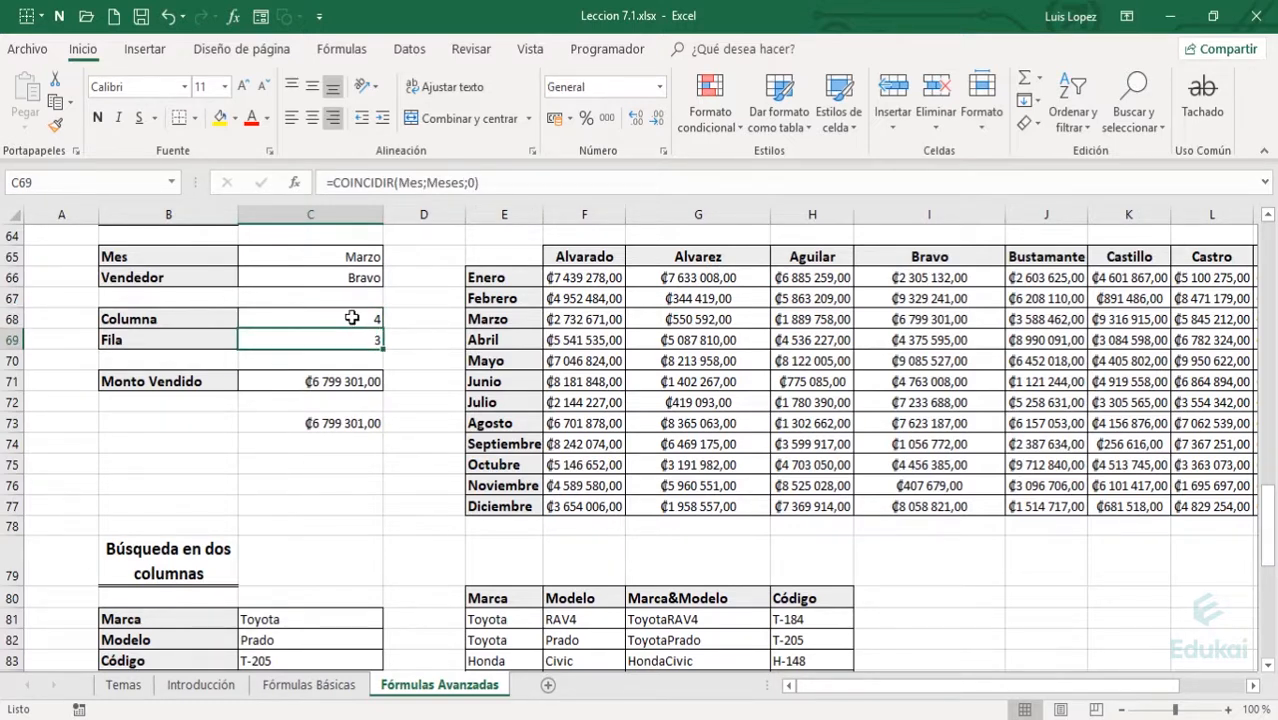
pyautogui.click(352, 318)
pyautogui.click(346, 341)
pyautogui.click(348, 377)
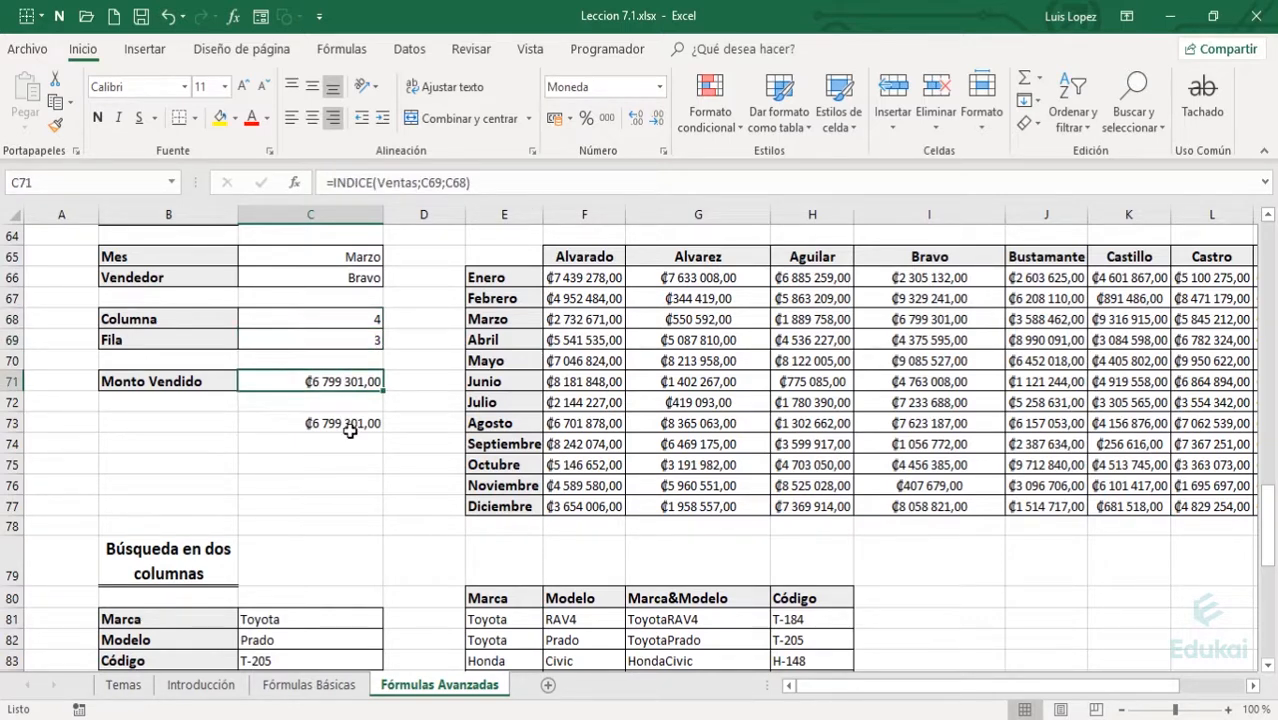
pyautogui.click(346, 424)
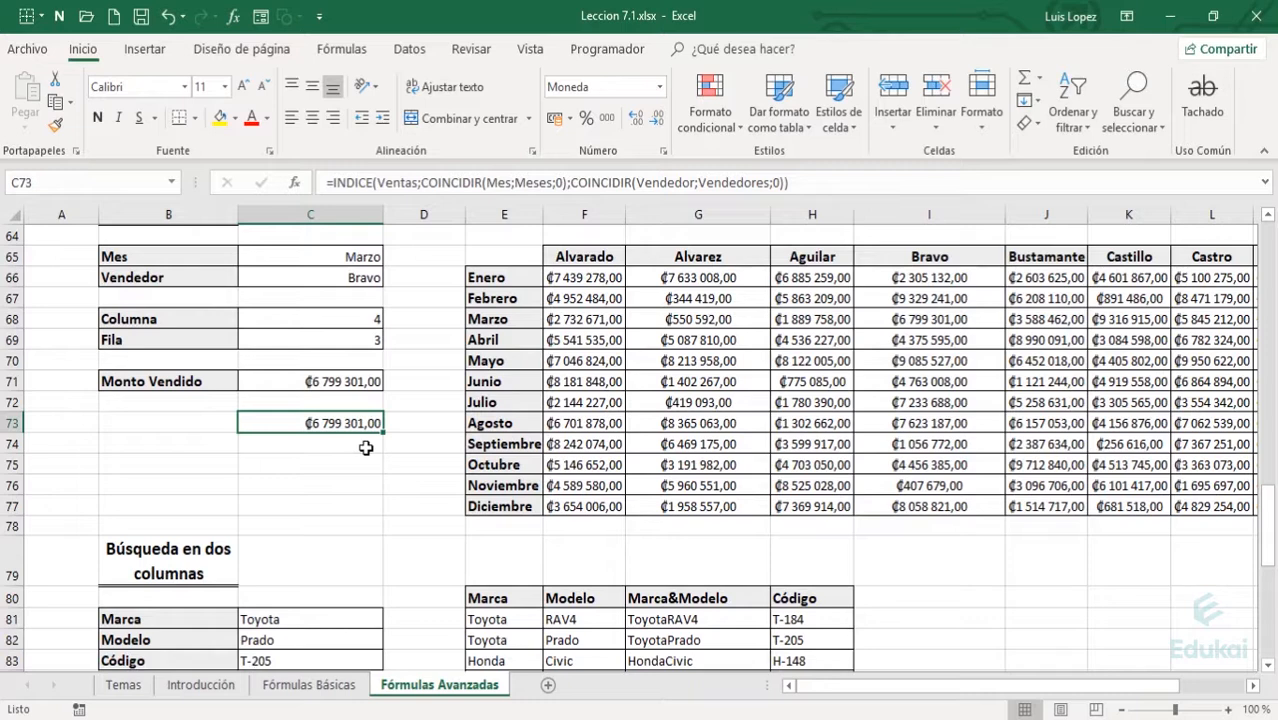
pyautogui.press('F2')
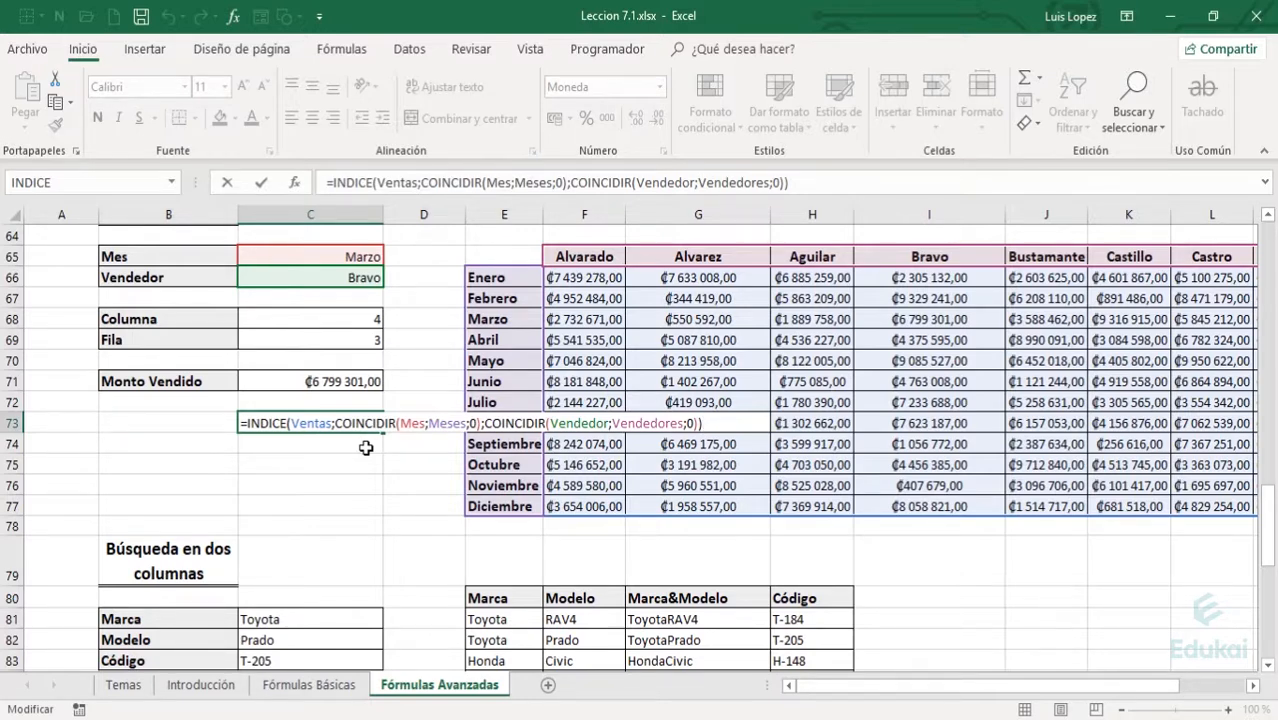
pyautogui.press('Return')
# - Go down to the "Búsqueda en dos columnas" section at row 79 and bring its whole lookup table into view
pyautogui.press('Down')
pyautogui.press('Down')
pyautogui.press('Left')
pyautogui.press('Left')
pyautogui.press('Down')
pyautogui.press('Down')
pyautogui.press('Down')
pyautogui.press('Down')
pyautogui.press('Down')
pyautogui.press('Down')
pyautogui.press('Down')
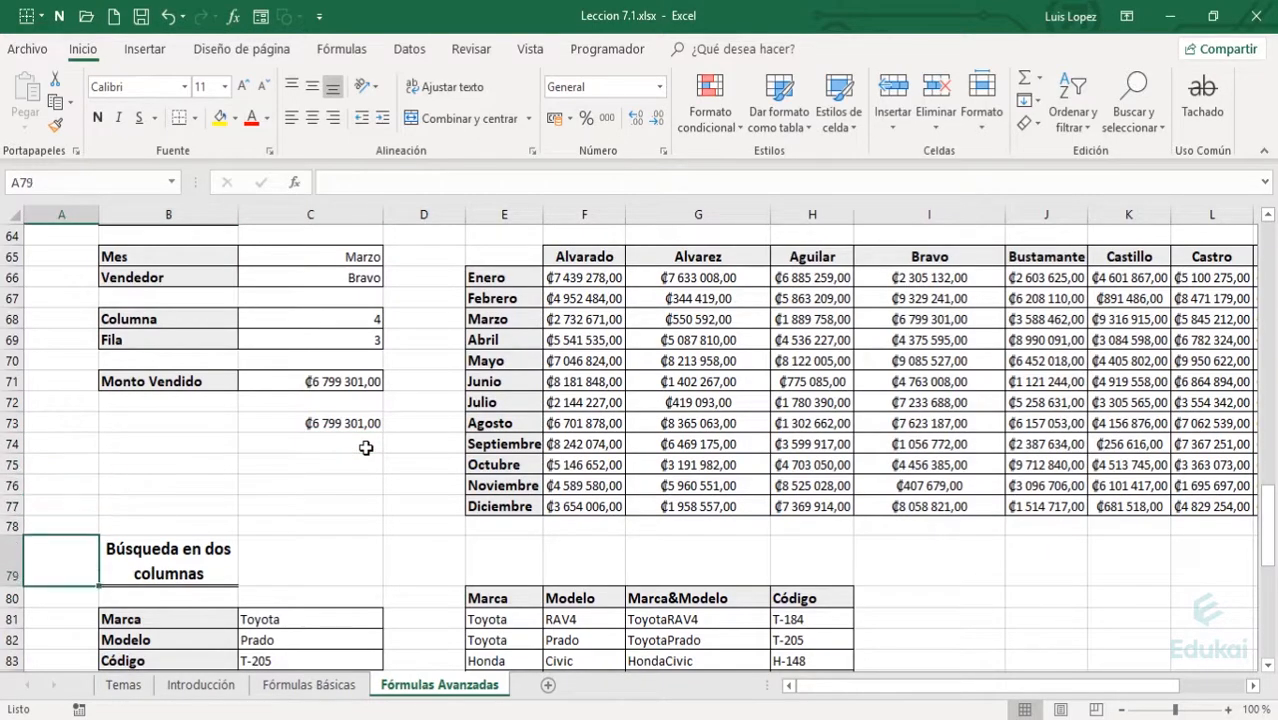
pyautogui.press('Down')
pyautogui.press('Down')
pyautogui.press('Down')
pyautogui.press('Down')
pyautogui.press('Down')
pyautogui.press('Down')
pyautogui.press('Down')
pyautogui.press('Down')
pyautogui.press('Down')
pyautogui.press('Down')
pyautogui.press('Down')
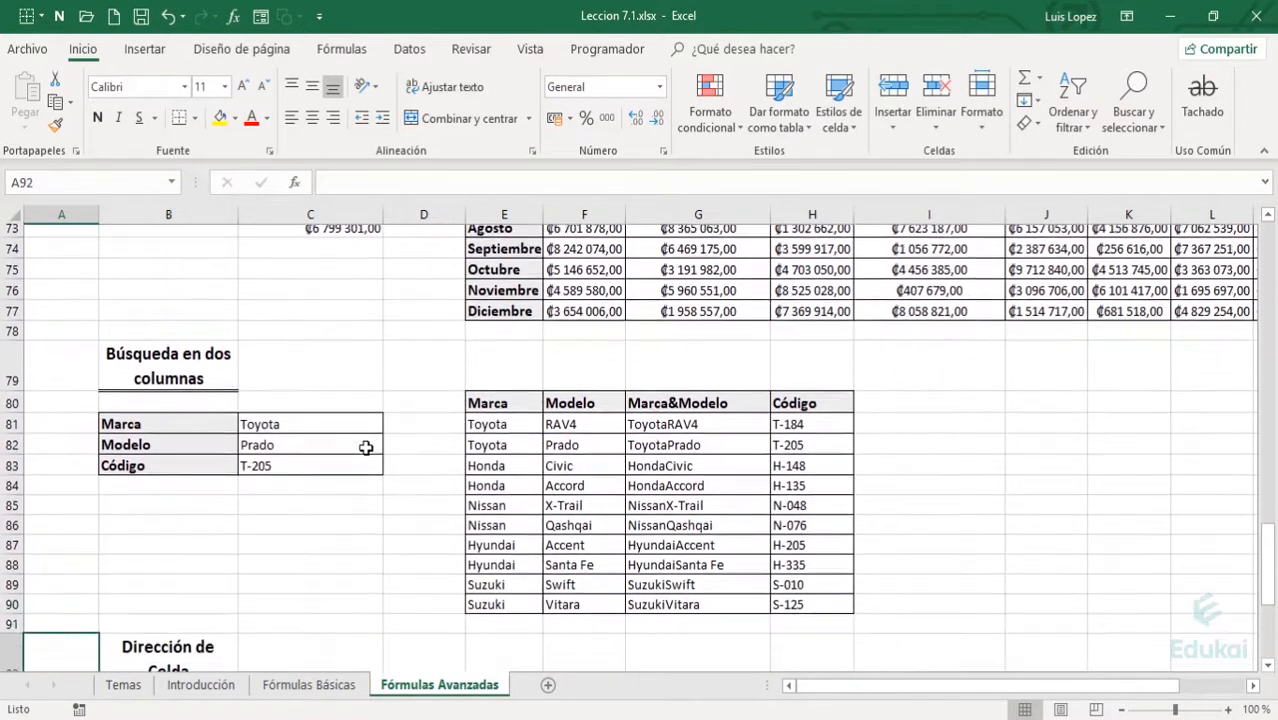
pyautogui.press('Up')
pyautogui.press('Up')
pyautogui.press('Up')
pyautogui.press('Up')
pyautogui.press('Up')
pyautogui.press('Up')
pyautogui.press('Up')
pyautogui.press('Up')
pyautogui.press('Up')
pyautogui.press('Up')
pyautogui.press('Up')
pyautogui.press('Up')
pyautogui.press('Up')
pyautogui.press('Up')
pyautogui.press('Up')
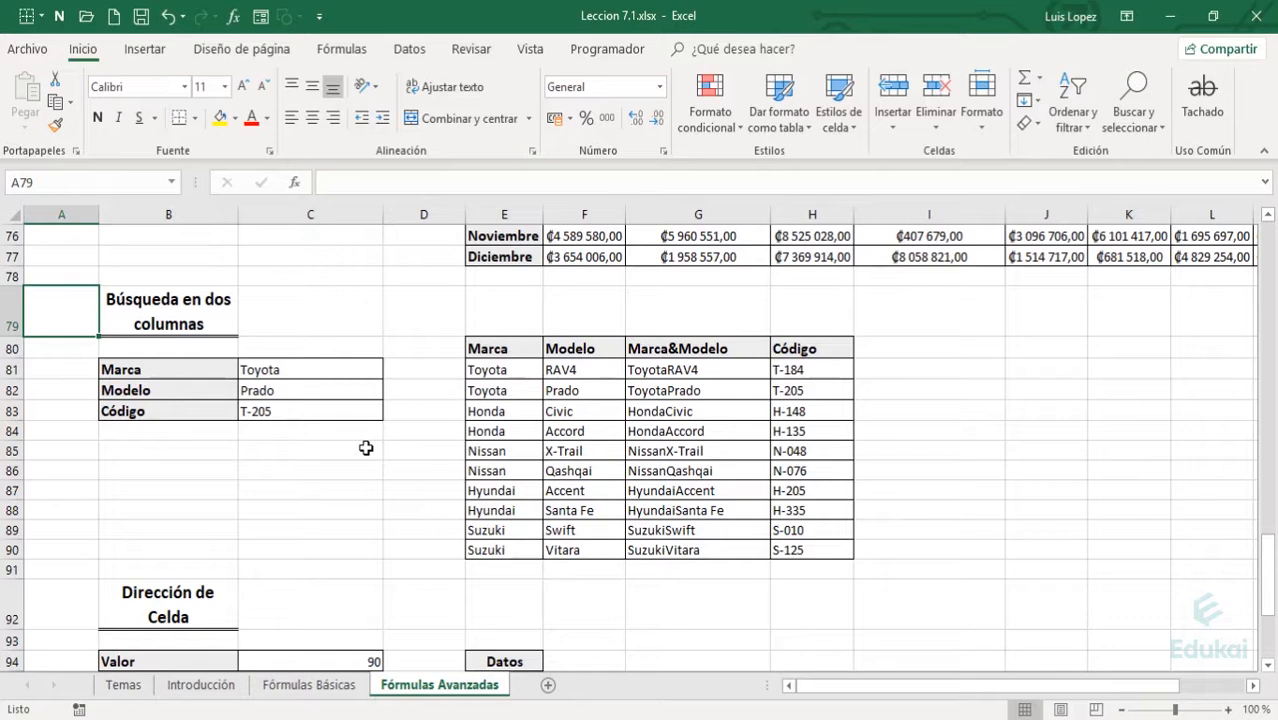
# - Examine the Marca, Modelo, Marca&Modelo and Código columns of the two-column lookup table
pyautogui.press('Right')
pyautogui.press('Right')
pyautogui.press('Right')
pyautogui.press('Right')
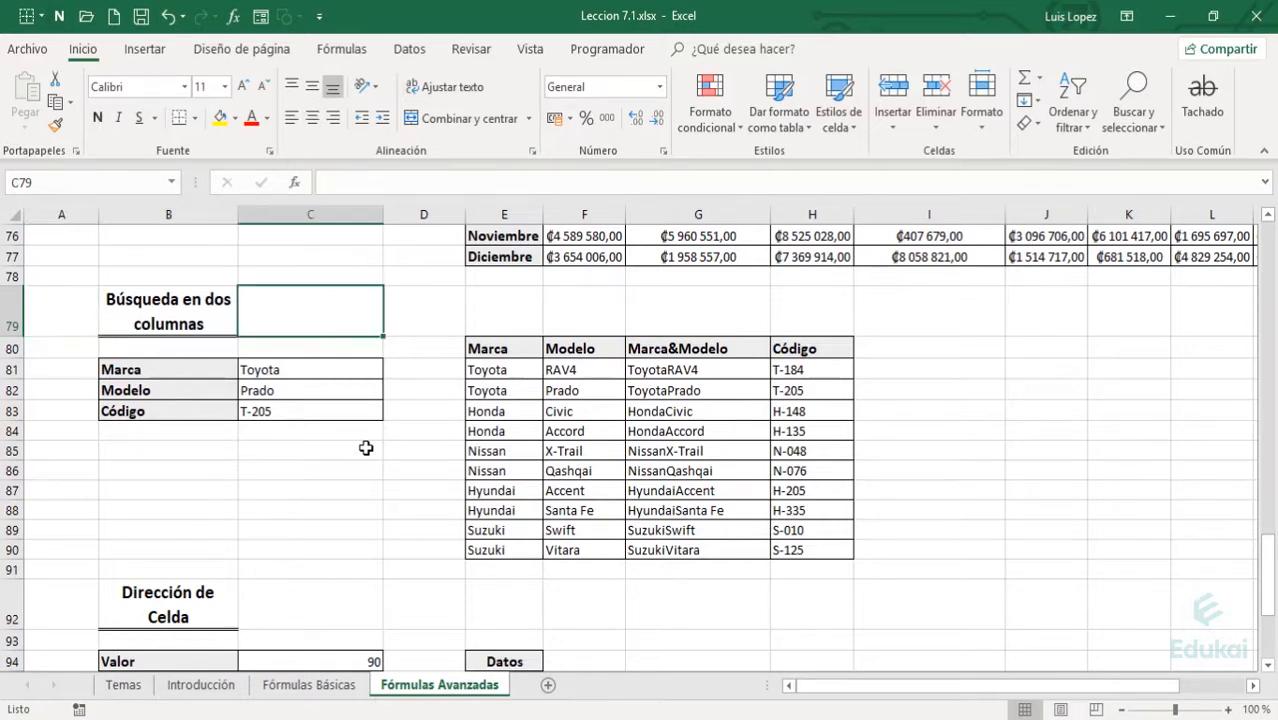
pyautogui.press('Down')
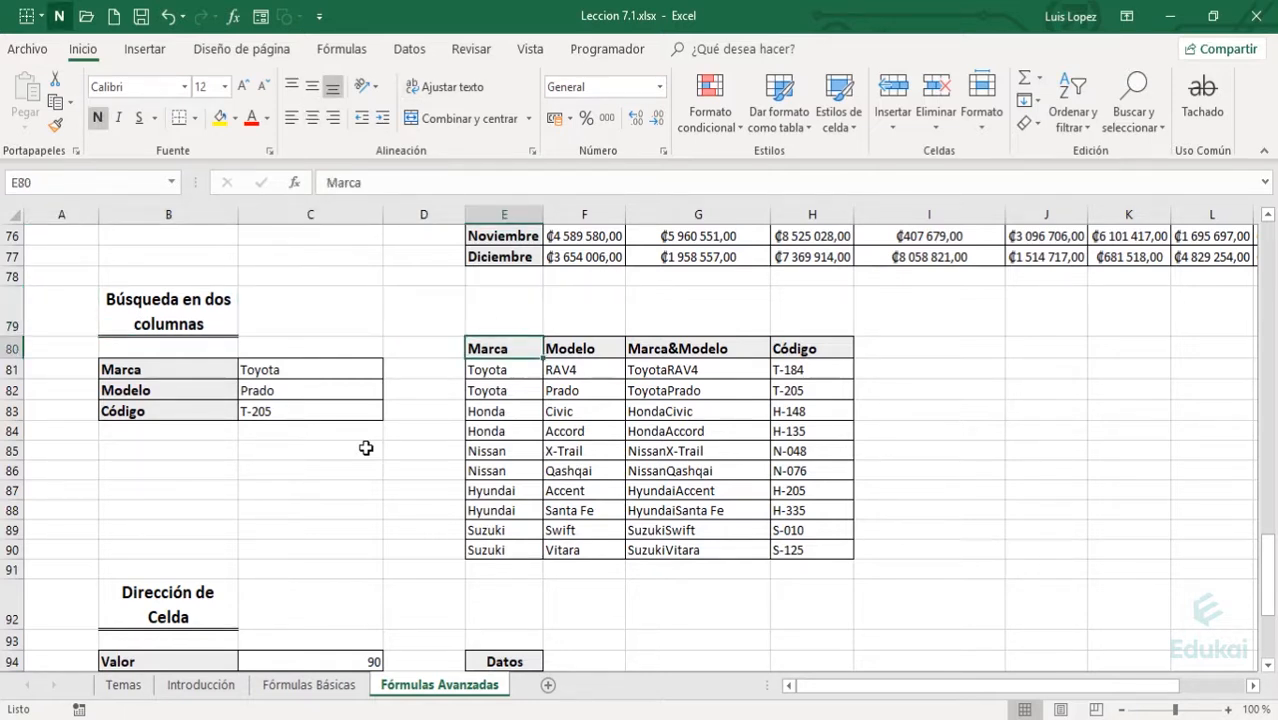
pyautogui.press('Right')
pyautogui.press('Right')
pyautogui.press('Right')
pyautogui.press('Down')
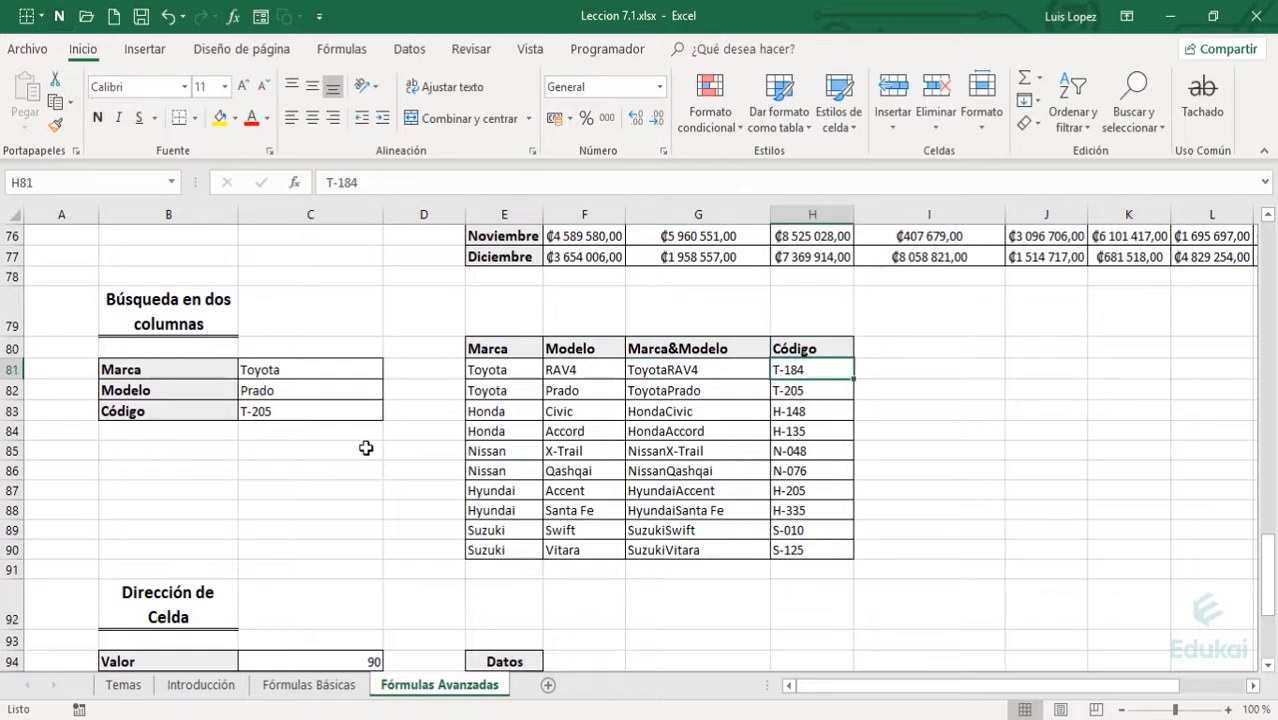
pyautogui.press('Left')
pyautogui.press('Left')
pyautogui.press('Left')
pyautogui.press('Right')
pyautogui.press('Left')
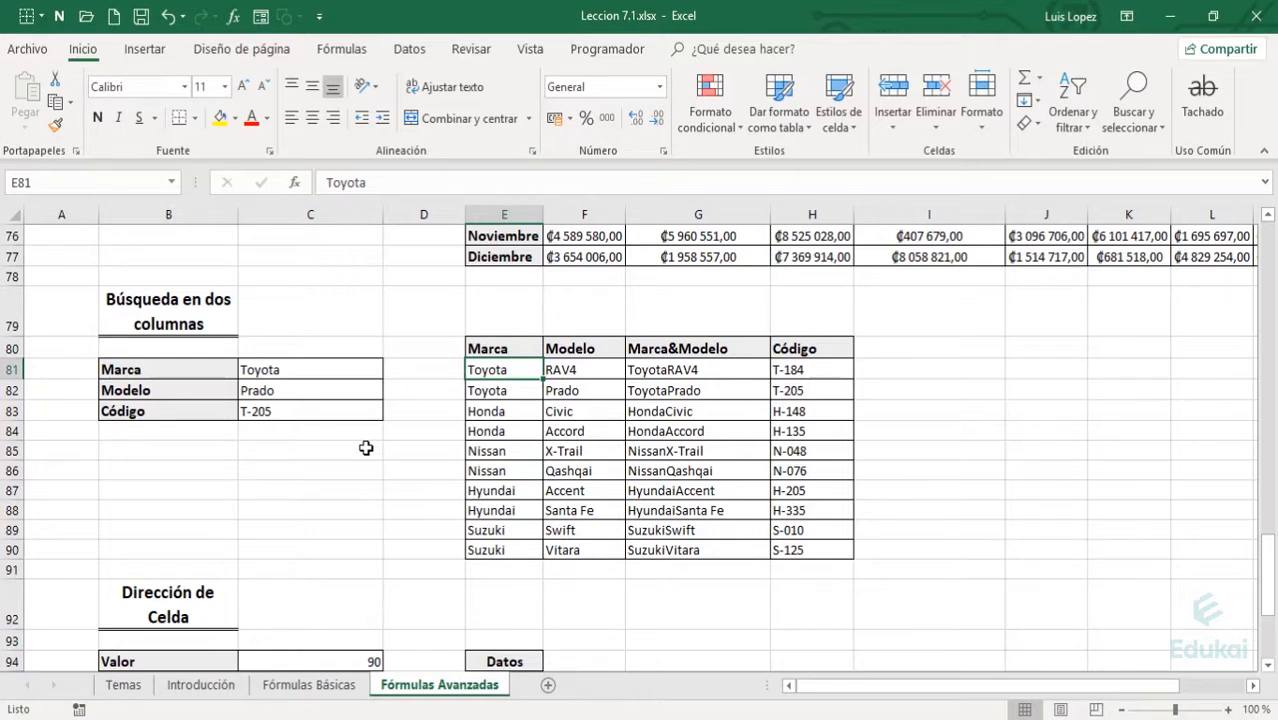
# - Check row 81 of the lookup table across from its Marca to its Código and back
pyautogui.press('Right')
pyautogui.press('Right')
pyautogui.press('Right')
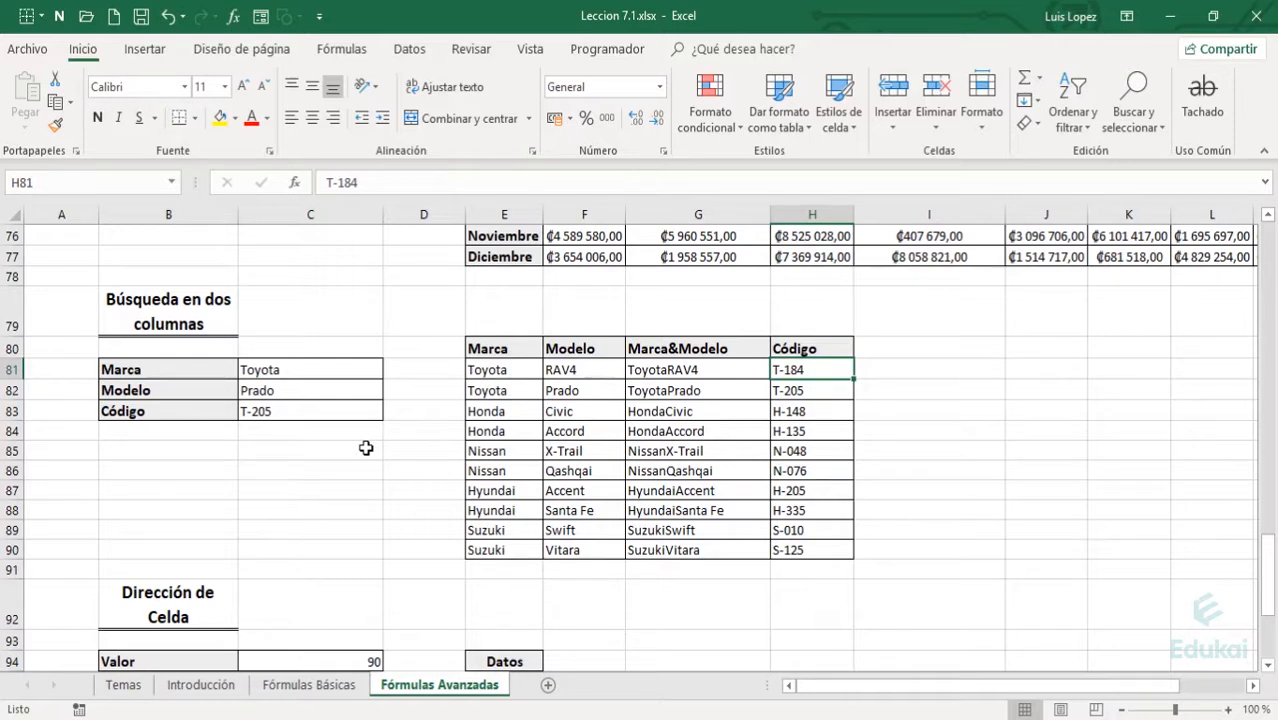
pyautogui.press('Left')
pyautogui.press('Left')
pyautogui.press('Left')
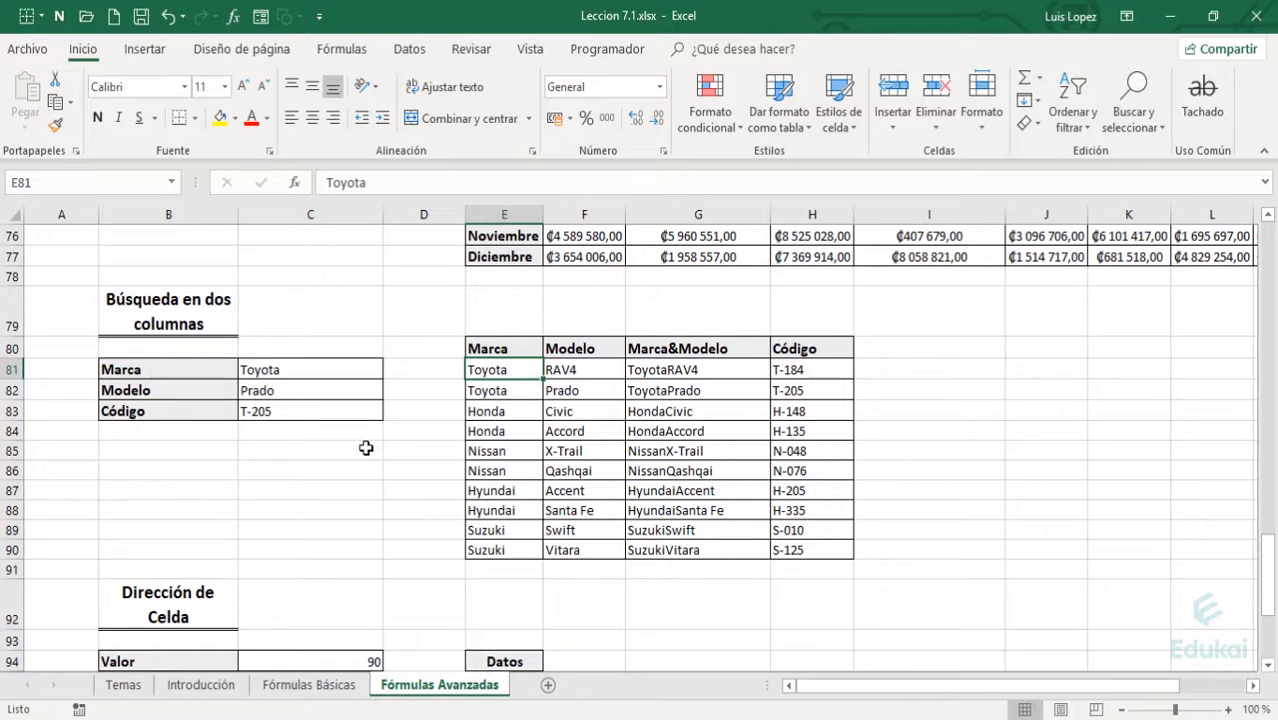
# - Compare the Toyota entries in E81:E82 with the Modelo value beside the first one
pyautogui.press('Down')
pyautogui.press('Right')
pyautogui.press('Up')
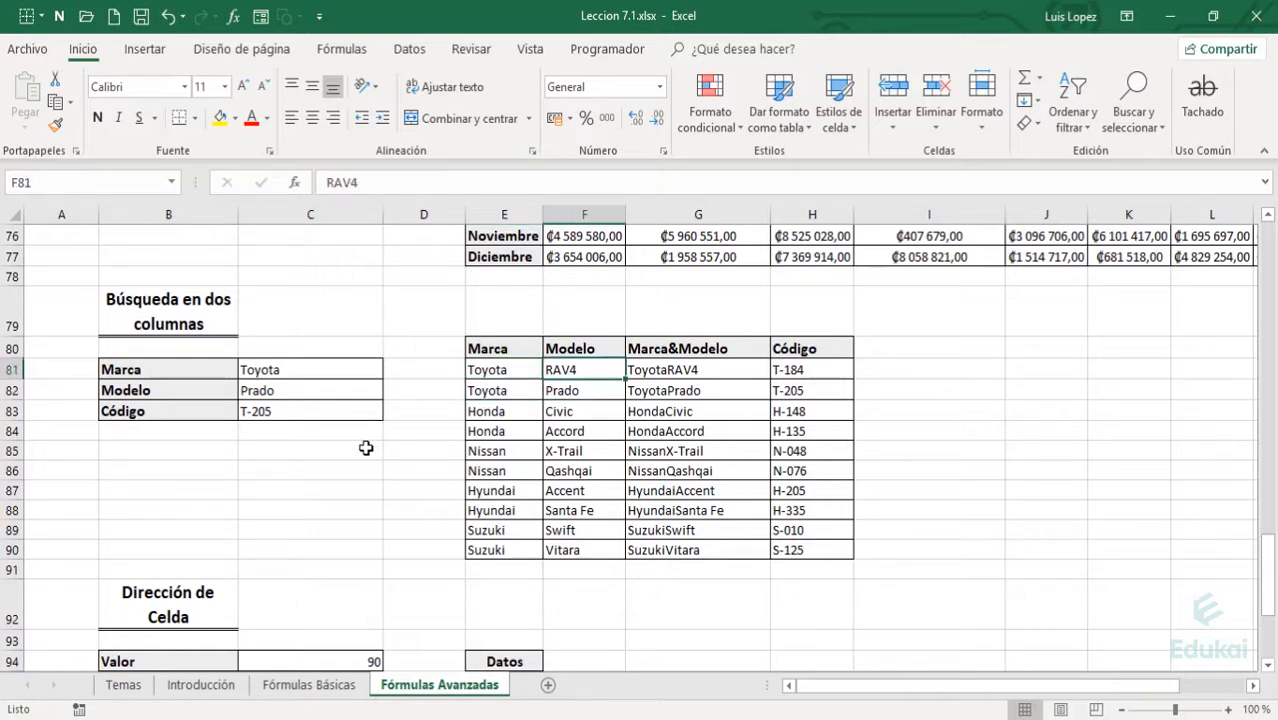
pyautogui.press('Left')
pyautogui.press('Left')
pyautogui.press('Right')
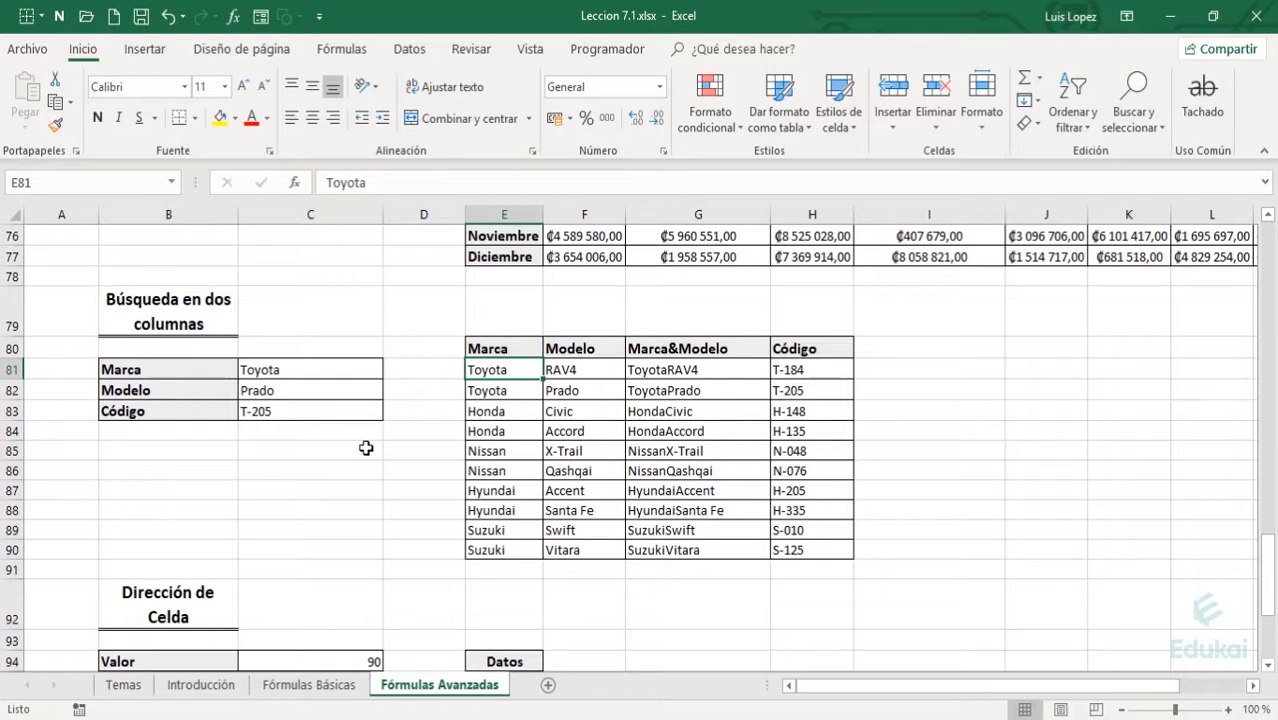
pyautogui.hotkey('shift', 'Down')
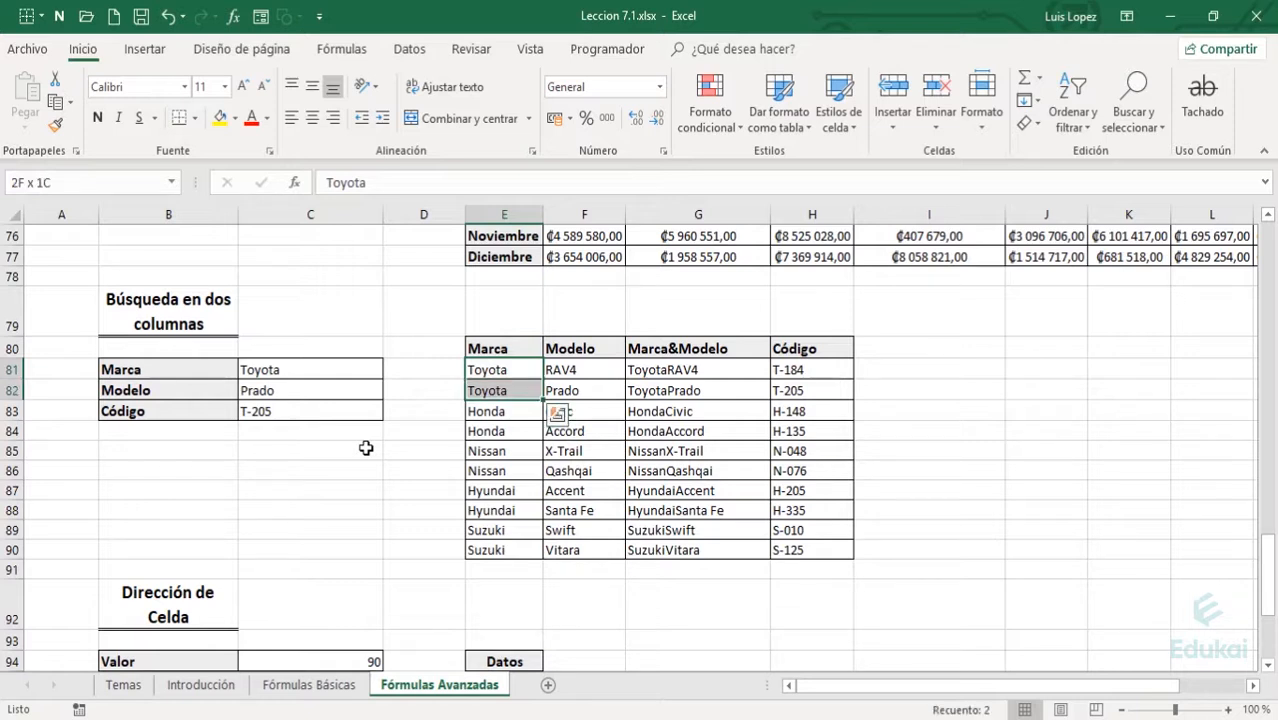
pyautogui.press('Right')
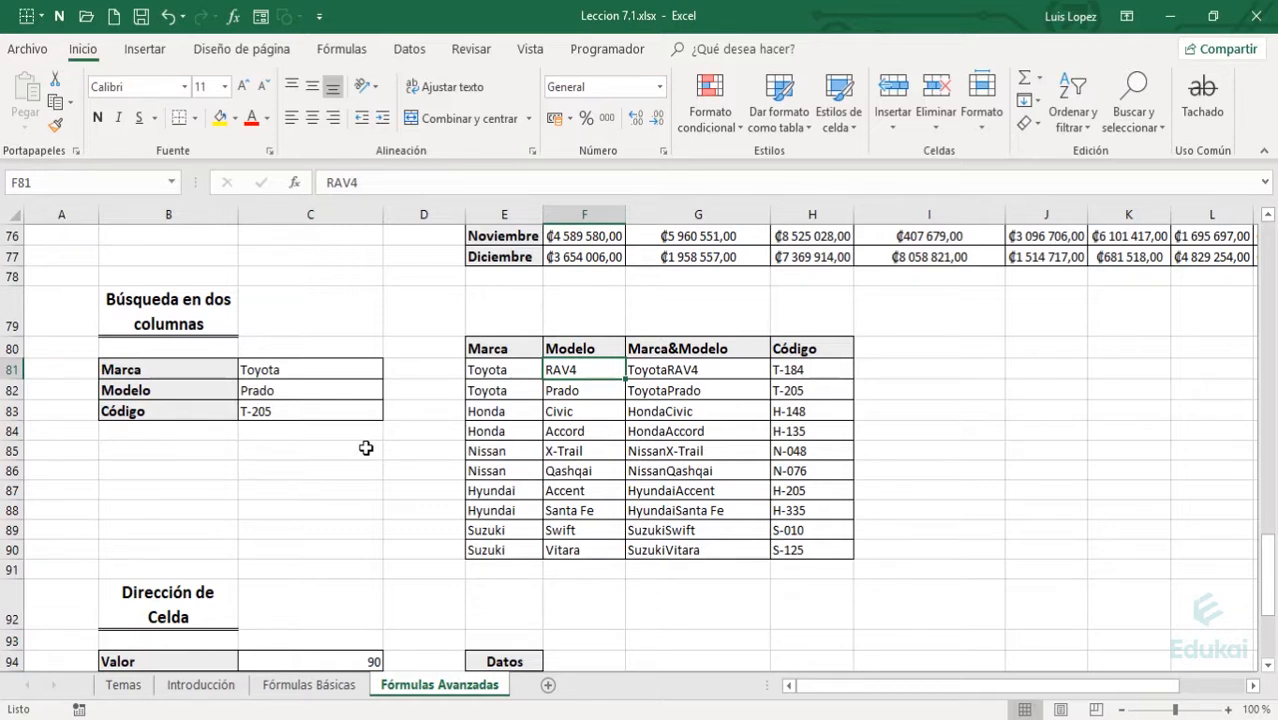
pyautogui.press('Left')
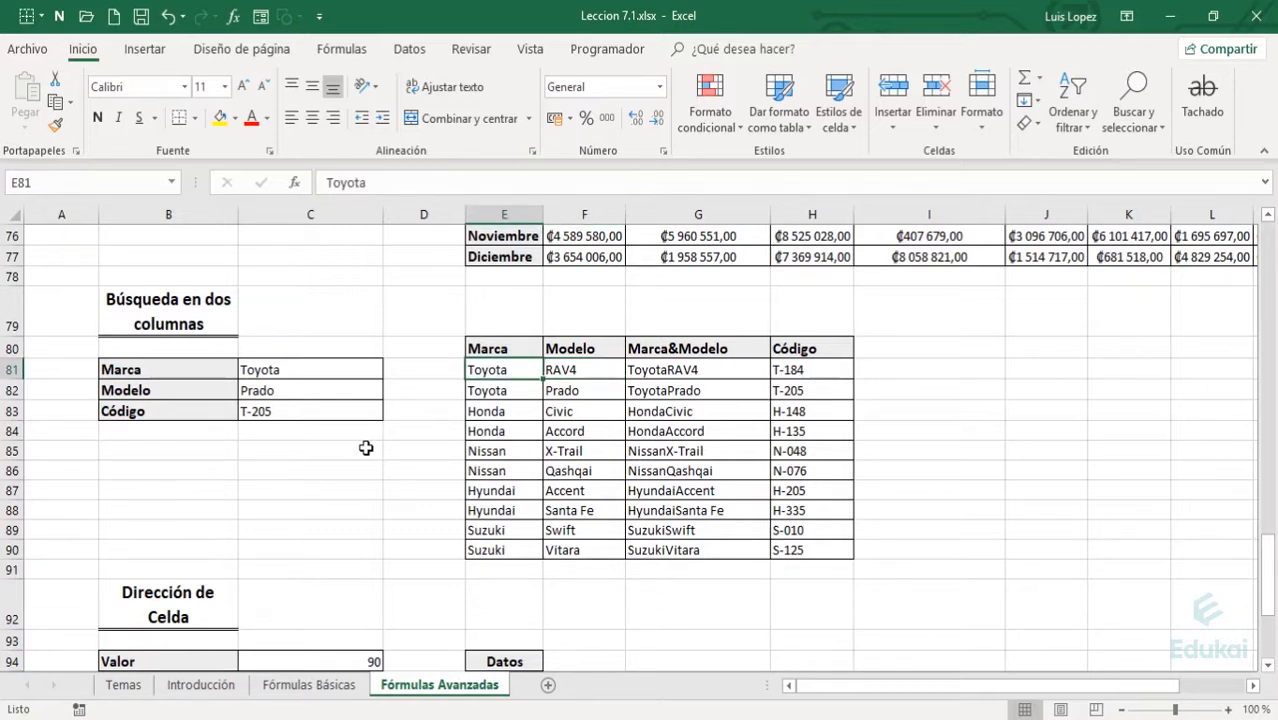
# - Examine how the Marca and Modelo pair in row 81 relates to its Código in H81
pyautogui.hotkey('shift', 'Right')
pyautogui.press('Right')
pyautogui.press('Right')
pyautogui.press('Right')
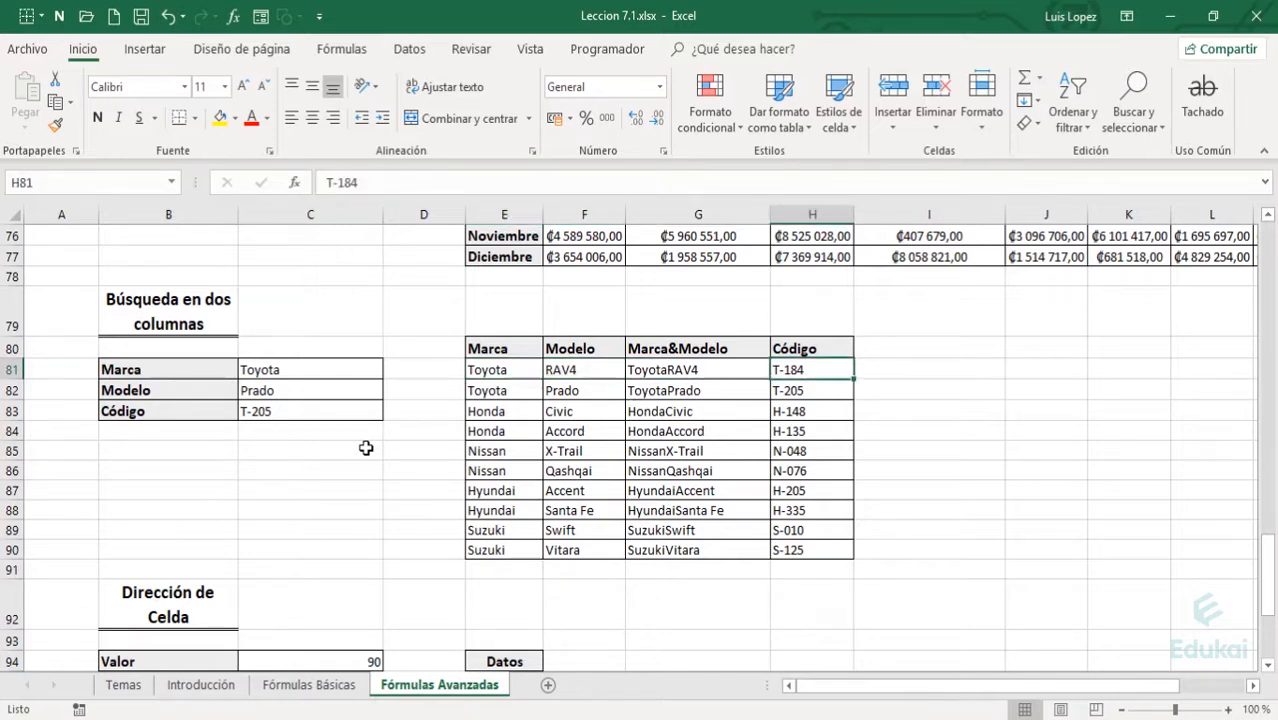
pyautogui.press('Left')
pyautogui.press('Left')
pyautogui.press('Left')
pyautogui.press('Down')
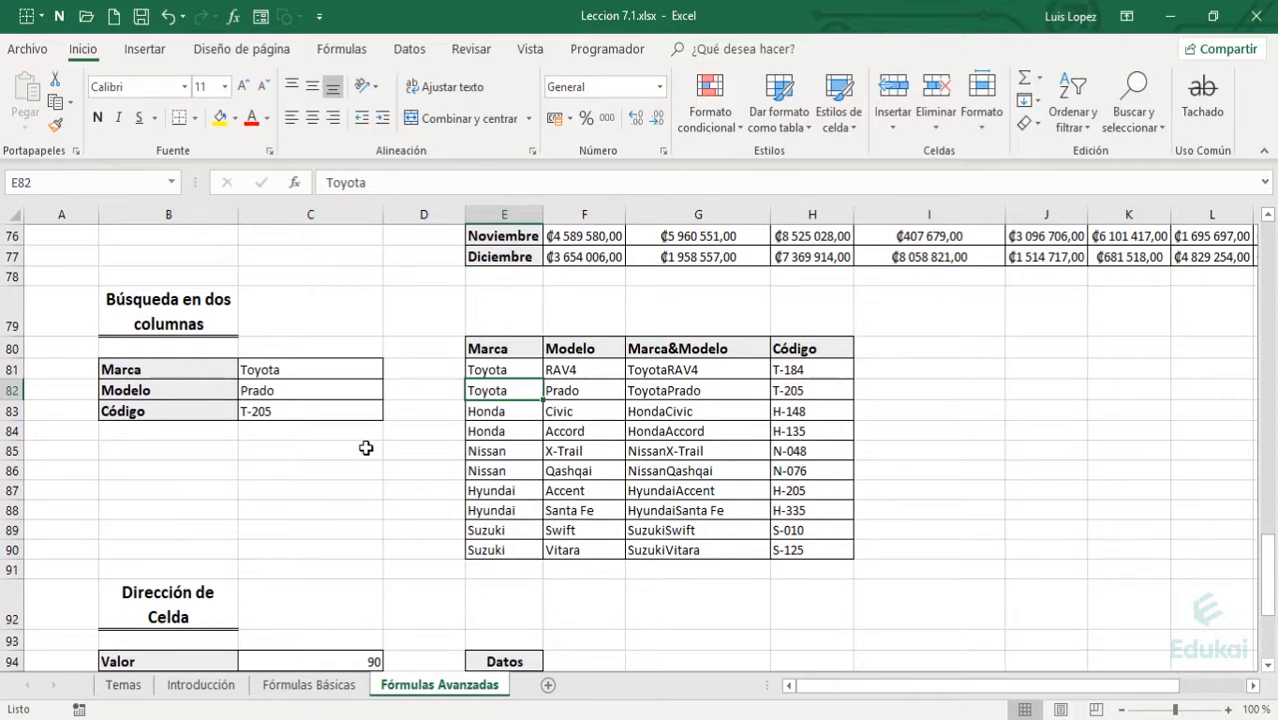
pyautogui.press('Up')
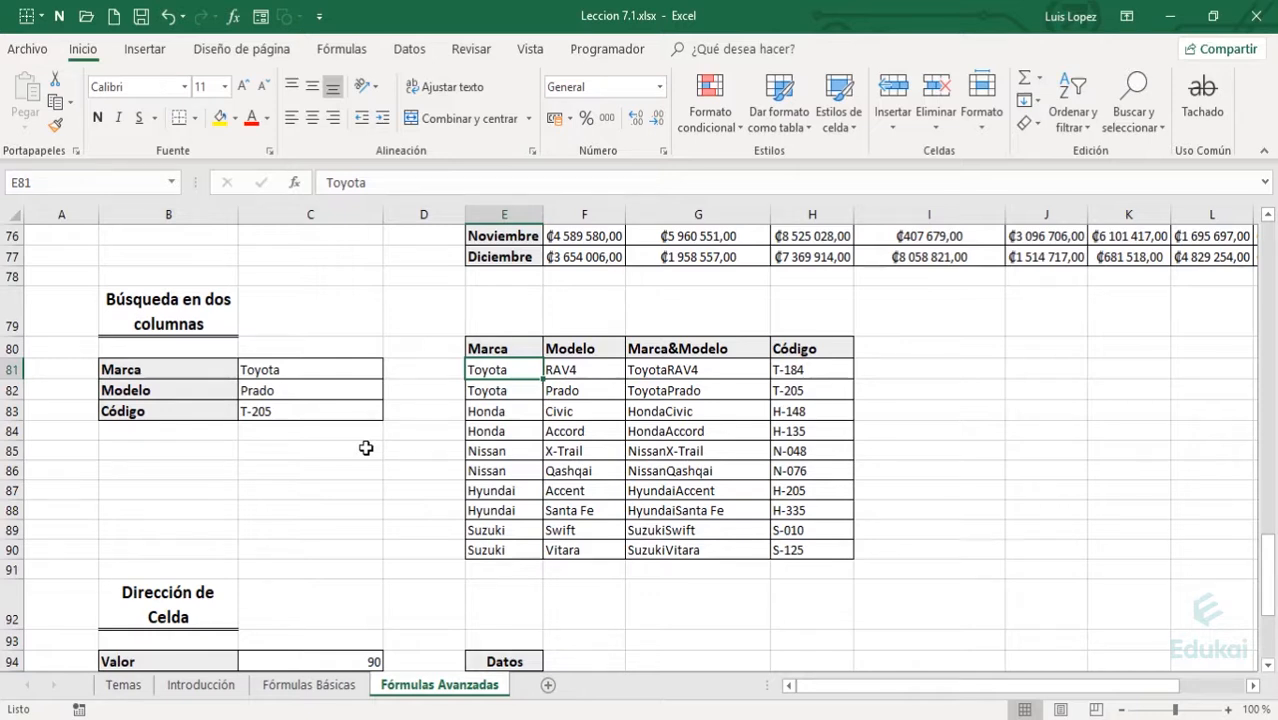
# - Highlight the Marca and Modelo data in E81:F90 to inspect the two search columns together
pyautogui.hotkey('shift', 'Right')
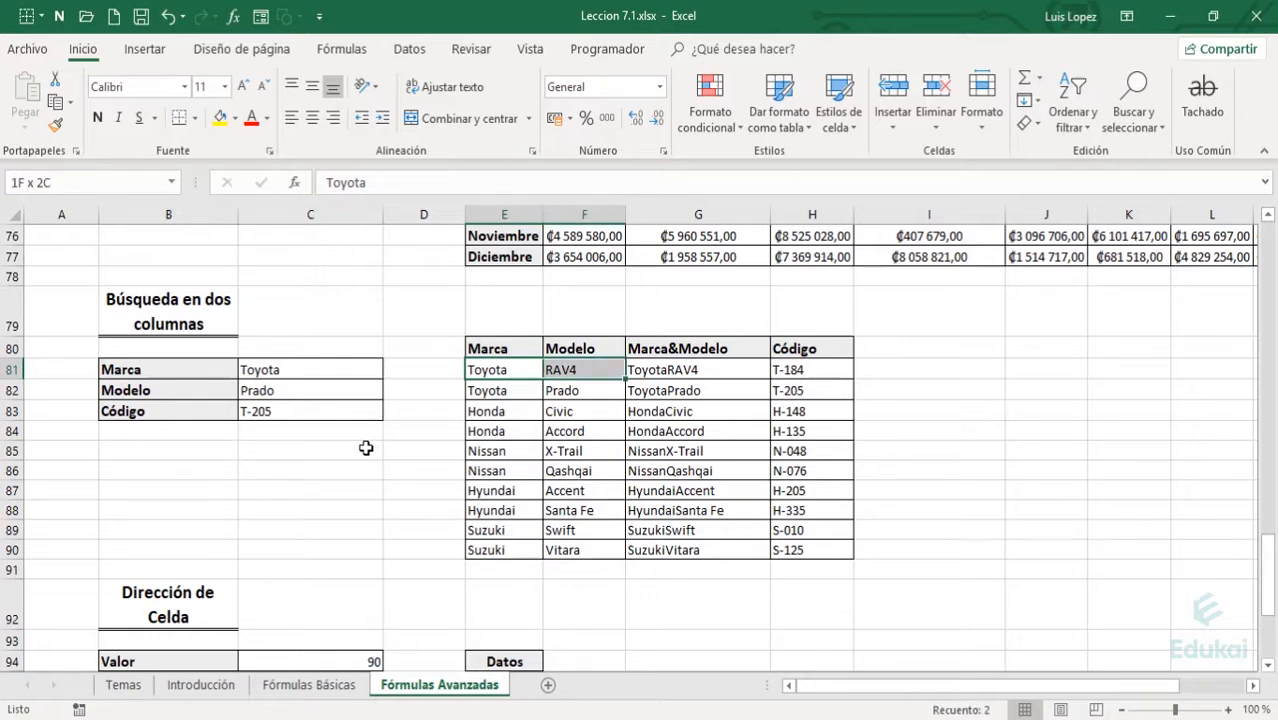
pyautogui.hotkey('shift', 'Down')
pyautogui.hotkey('shift', 'Down')
pyautogui.hotkey('shift', 'Down')
pyautogui.hotkey('shift', 'Down')
pyautogui.hotkey('shift', 'Down')
pyautogui.hotkey('shift', 'Down')
pyautogui.hotkey('shift', 'Down')
pyautogui.hotkey('shift', 'Down')
pyautogui.hotkey('shift', 'Down')
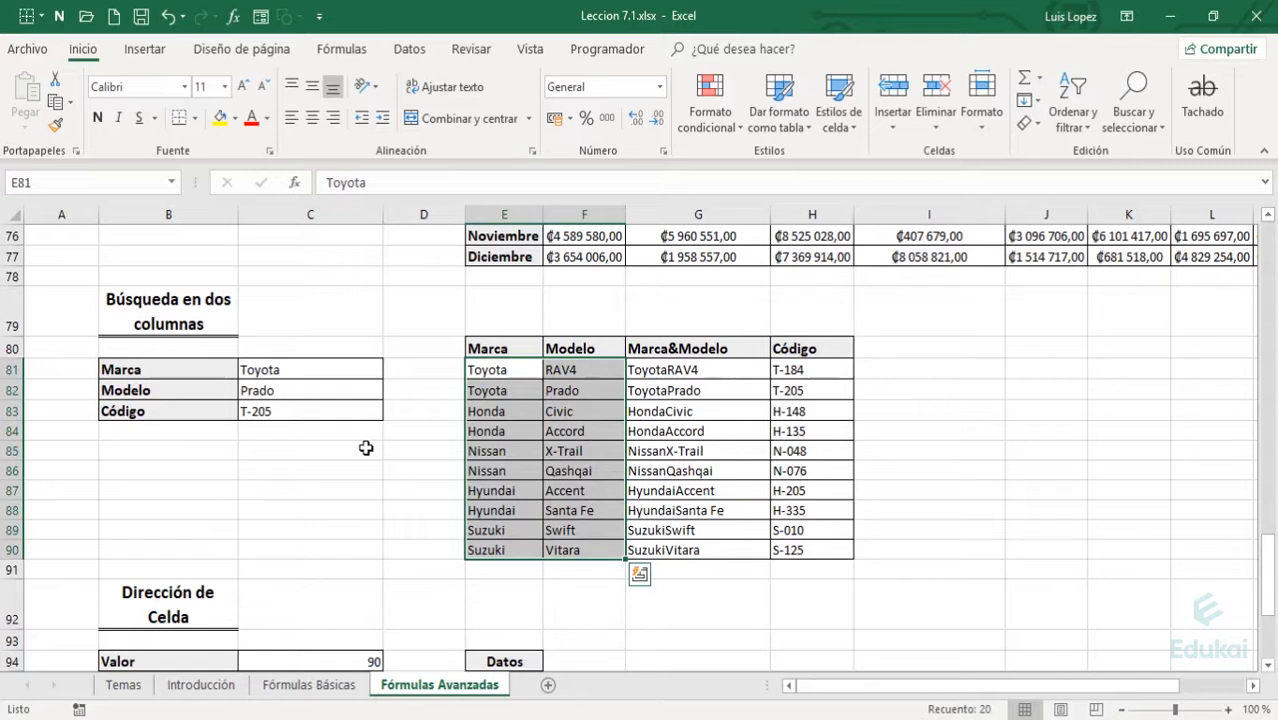
pyautogui.press('Down')
pyautogui.press('Up')
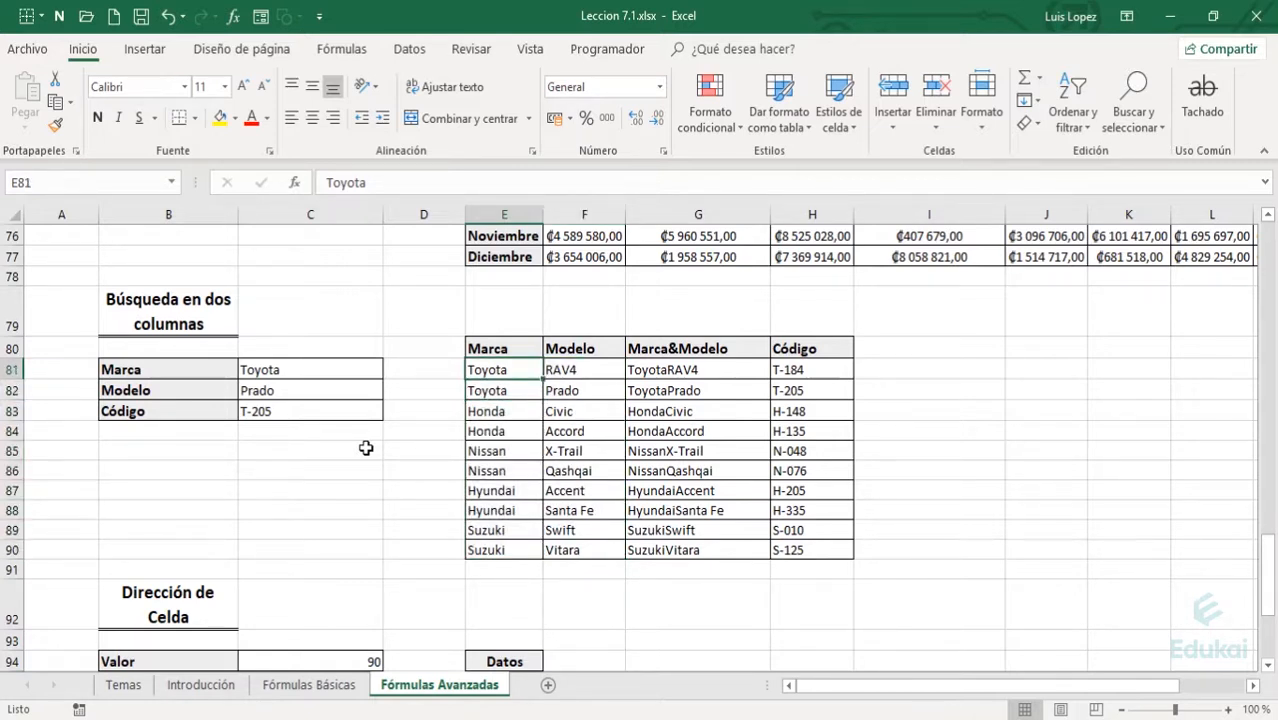
# - Review the brands down the Marca column from Toyota to Suzuki for repeated entries
pyautogui.press('Down')
pyautogui.press('Down')
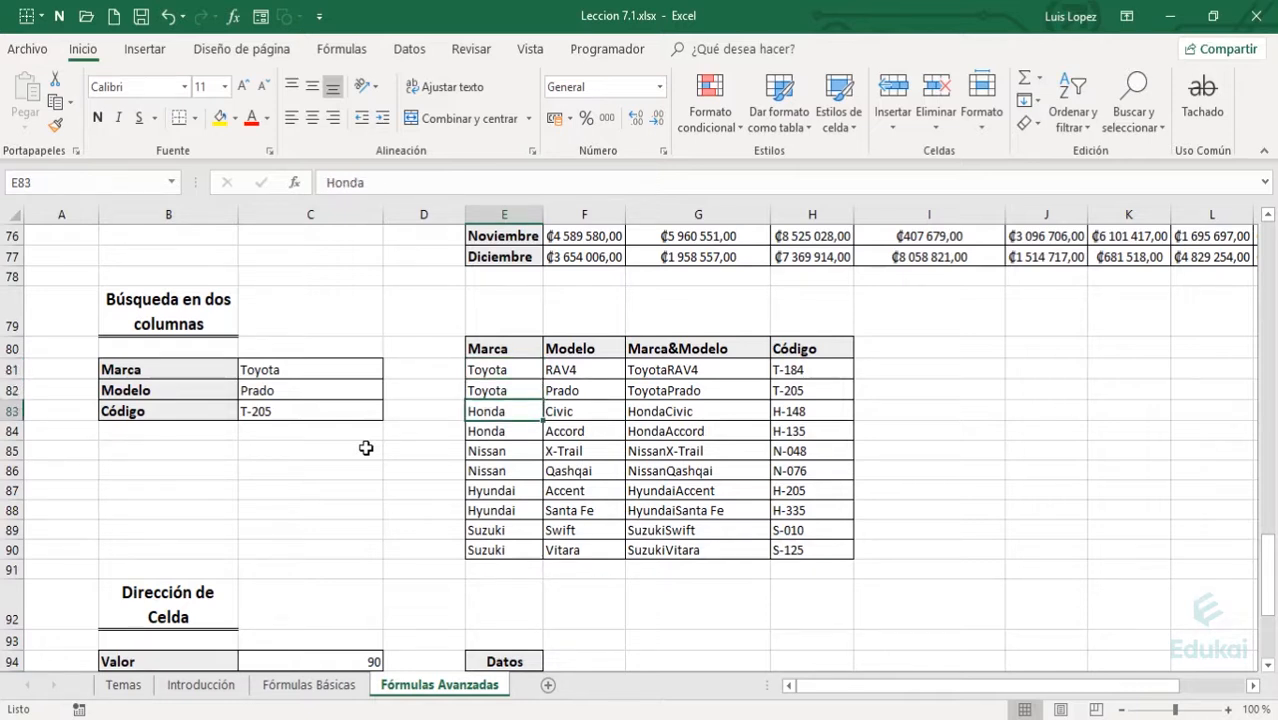
pyautogui.press('Down')
pyautogui.press('Down')
pyautogui.press('Down')
pyautogui.press('Down')
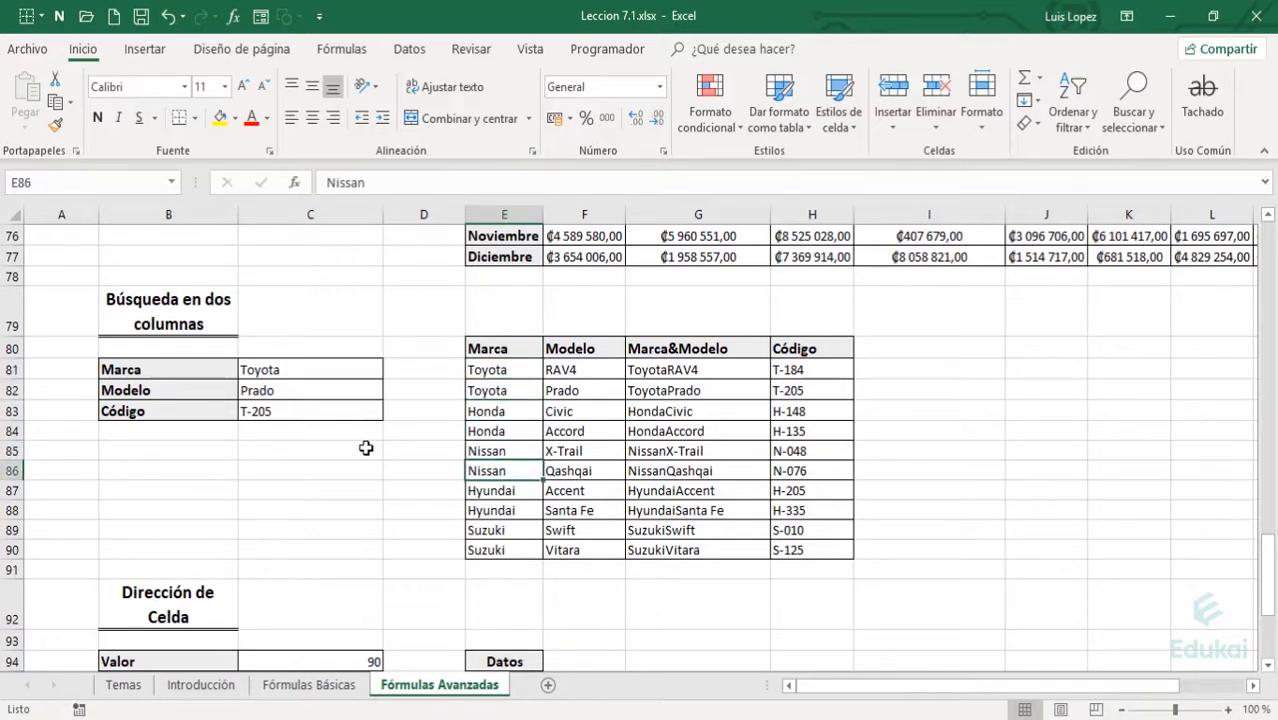
pyautogui.press('Down')
pyautogui.press('Down')
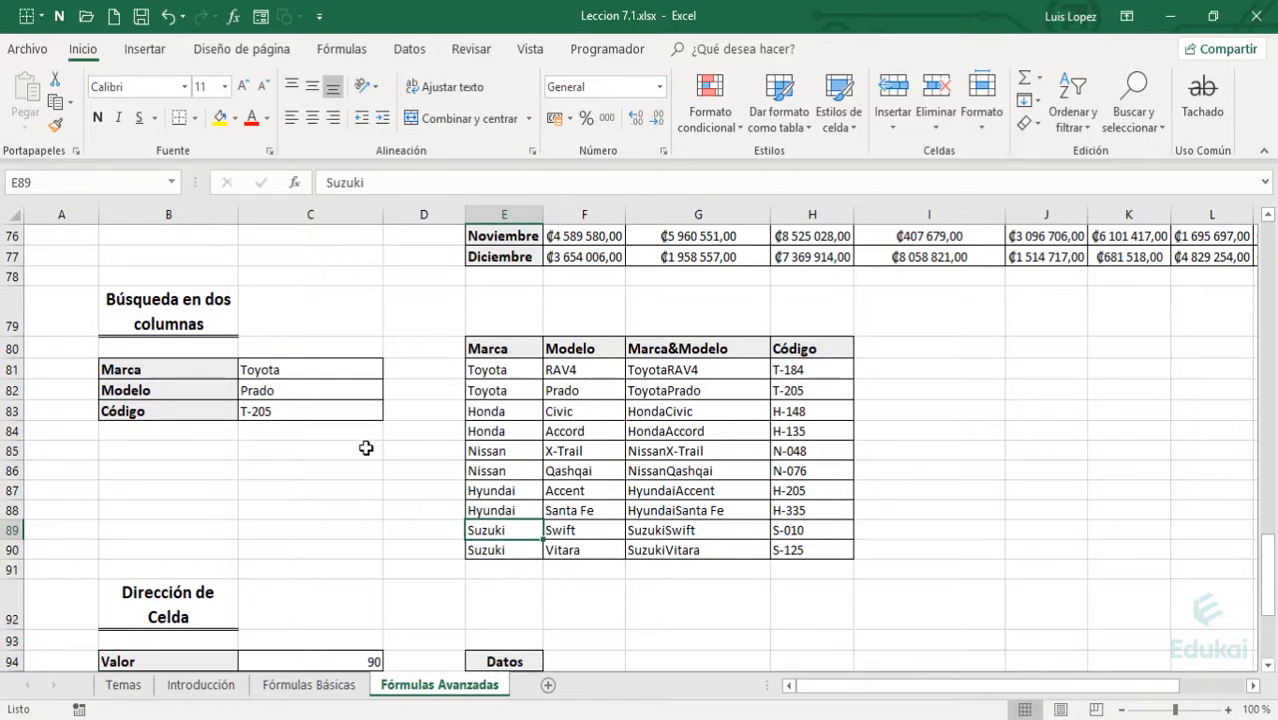
# - Review the Modelo column and highlight all its models in F81:F90
pyautogui.press('Right')
pyautogui.press('Up')
pyautogui.press('Up')
pyautogui.press('Up')
pyautogui.press('Up')
pyautogui.press('Up')
pyautogui.press('Up')
pyautogui.press('Up')
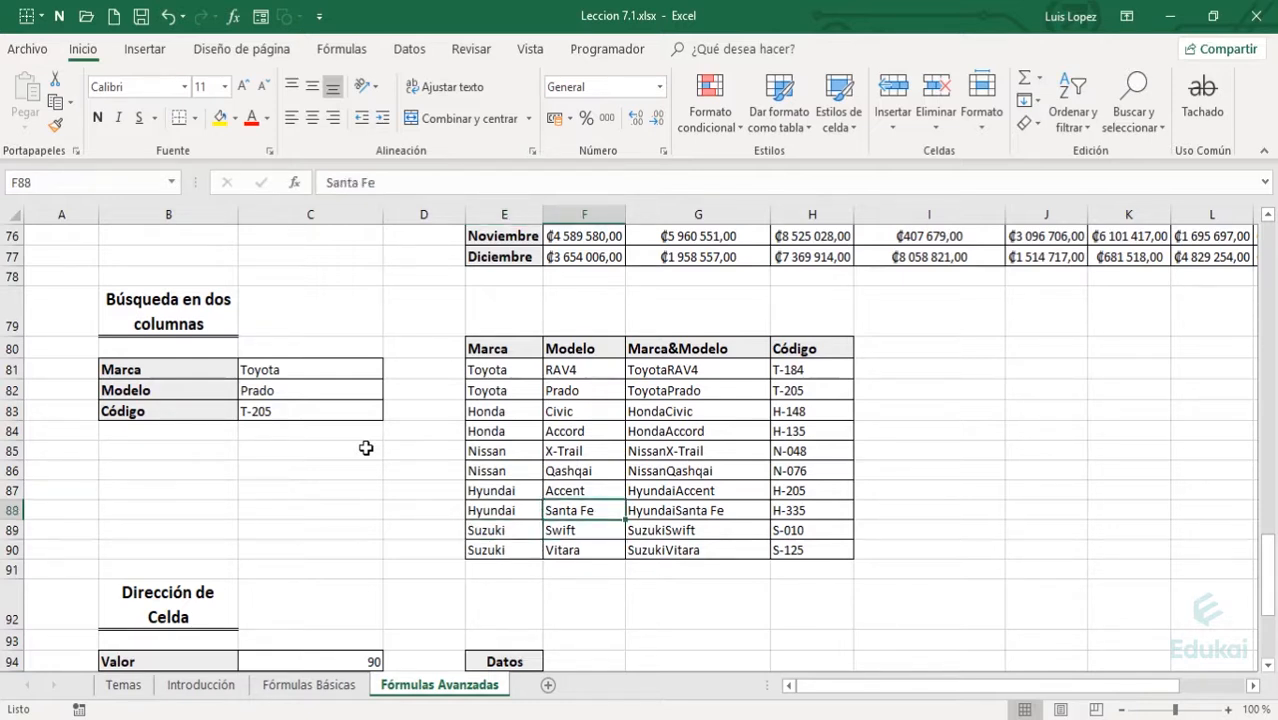
pyautogui.press('Up')
pyautogui.press('Up')
pyautogui.press('Down')
pyautogui.hotkey('ctrl', 'shift', 'Down')
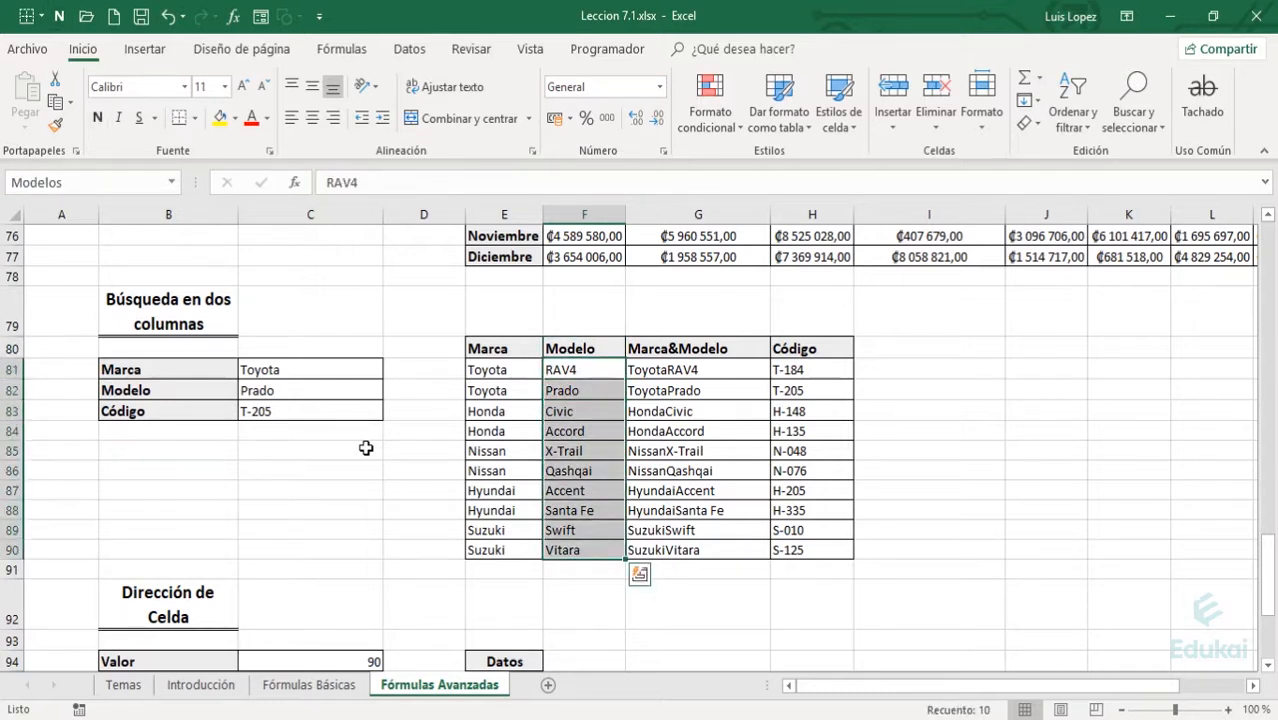
# - Examine the Marca and Modelo pair in E81:F81 as a combined search key for the Código in H81
pyautogui.press('Left')
pyautogui.hotkey('shift', 'Right')
pyautogui.press('Left')
pyautogui.press('Right')
pyautogui.hotkey('shift', 'Right')
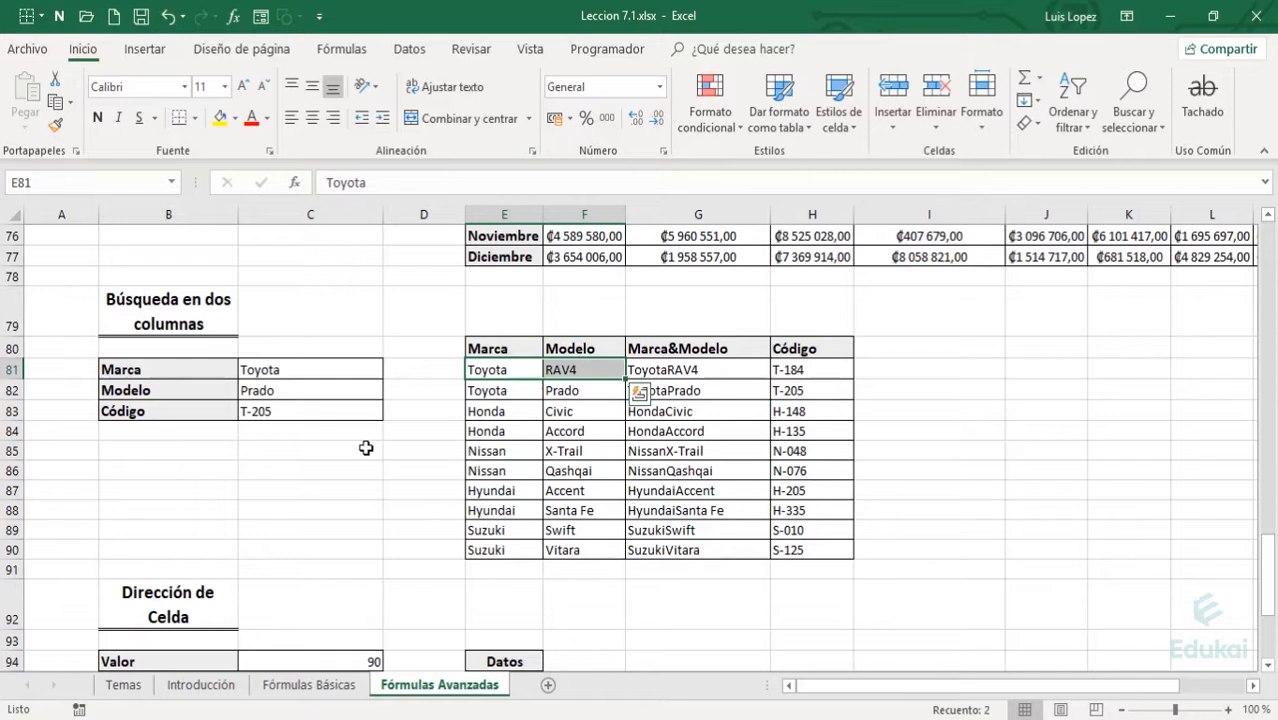
pyautogui.press('Right')
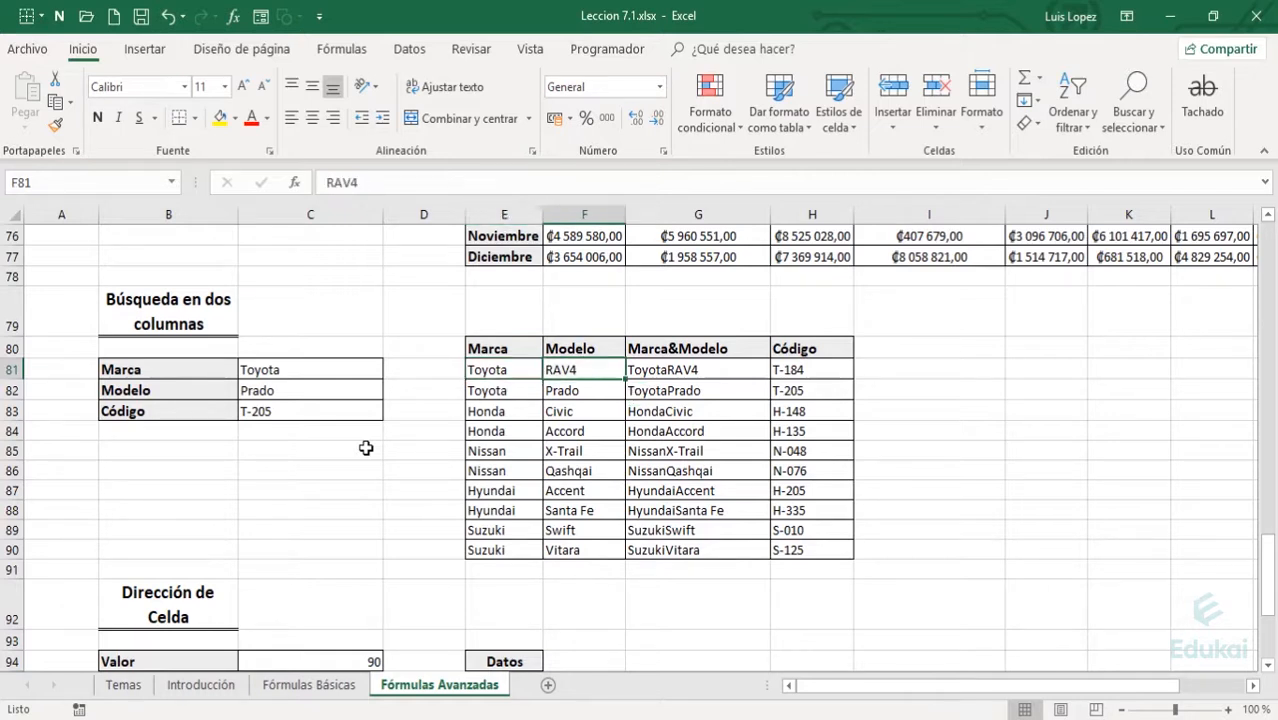
pyautogui.press('Left')
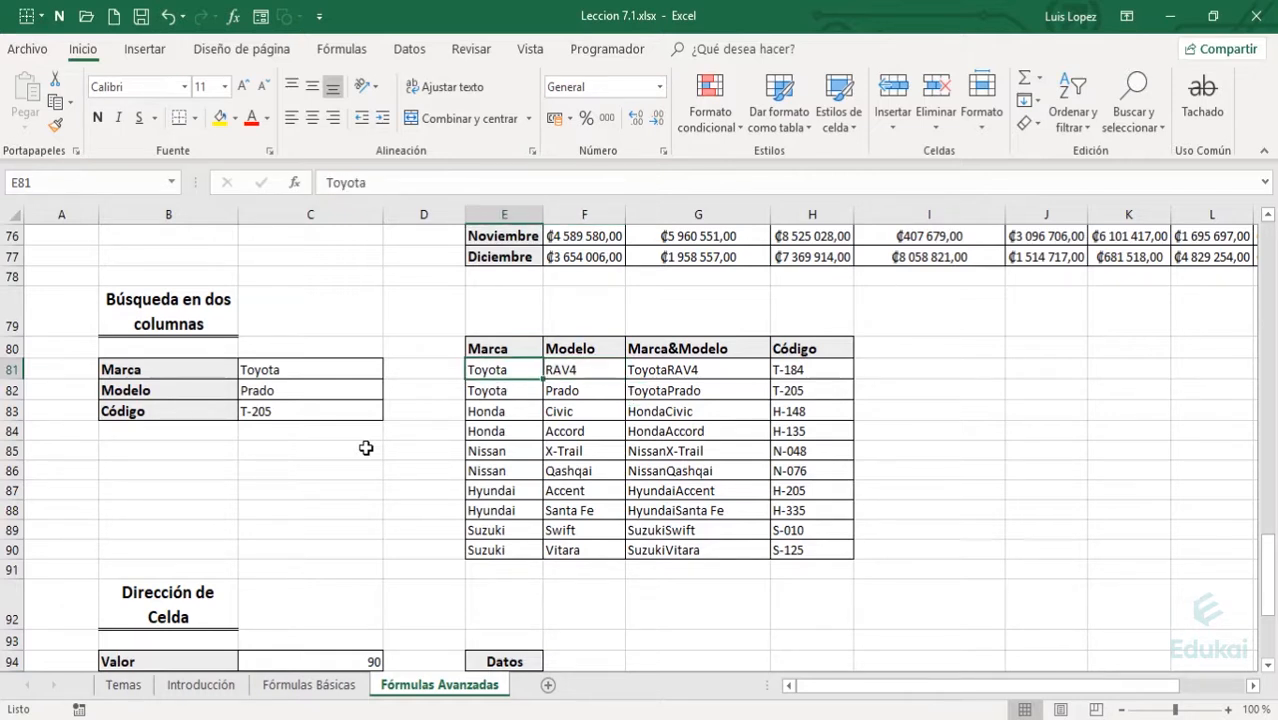
pyautogui.hotkey('shift', 'Right')
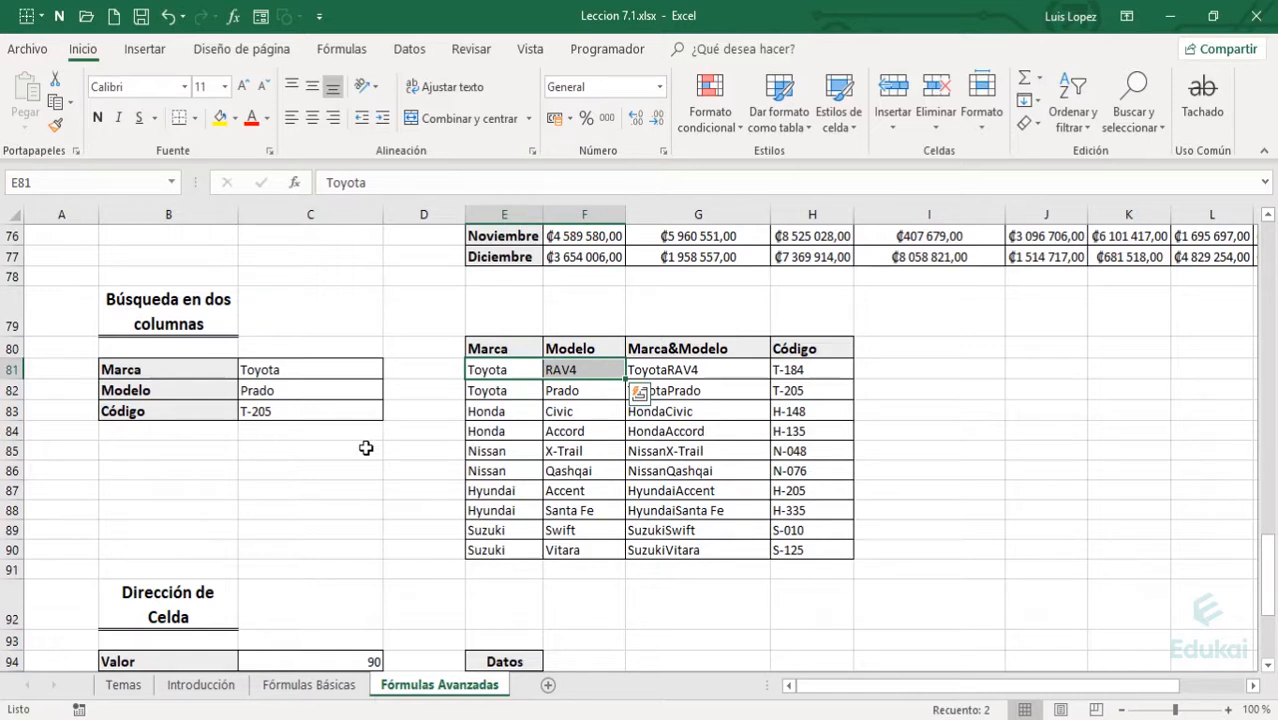
pyautogui.press('Right')
pyautogui.press('Right')
pyautogui.press('Right')
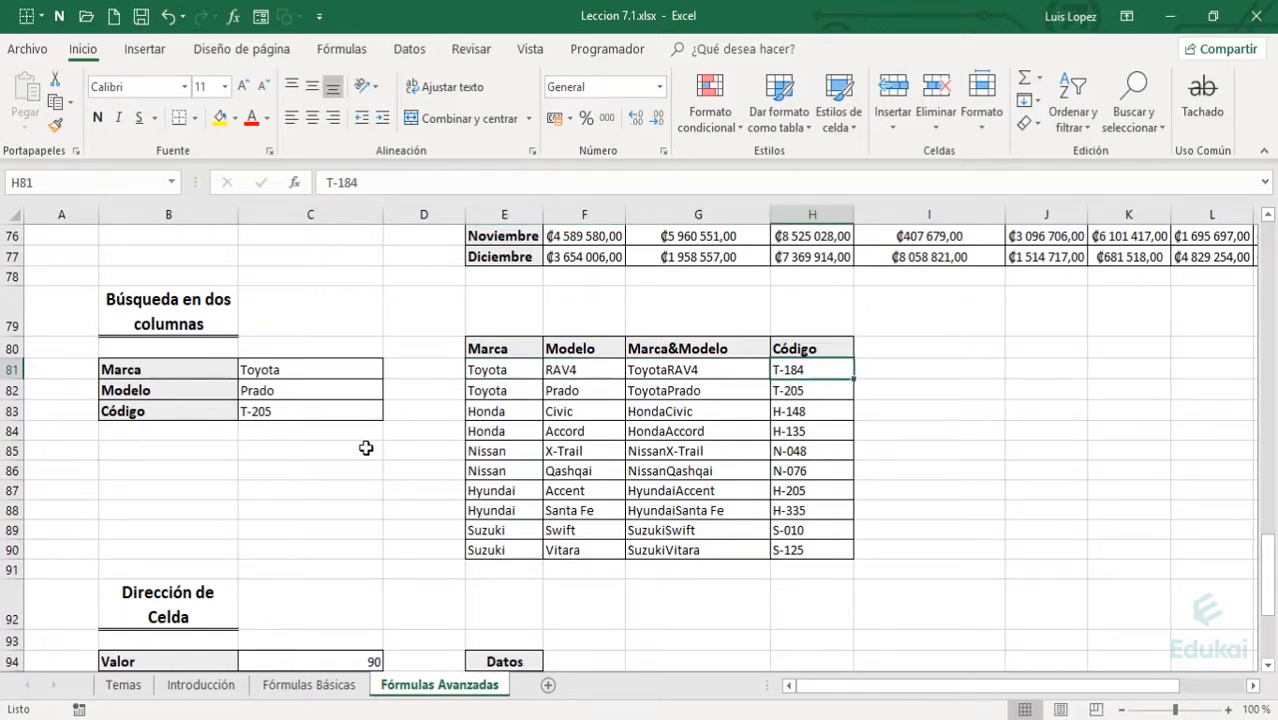
# - Review the table's column headers, from Marca&Modelo back to Marca, and check the Marca search value in C81
pyautogui.press('Left')
pyautogui.press('Left')
pyautogui.press('Up')
pyautogui.press('Left')
pyautogui.press('Left')
pyautogui.press('Left')
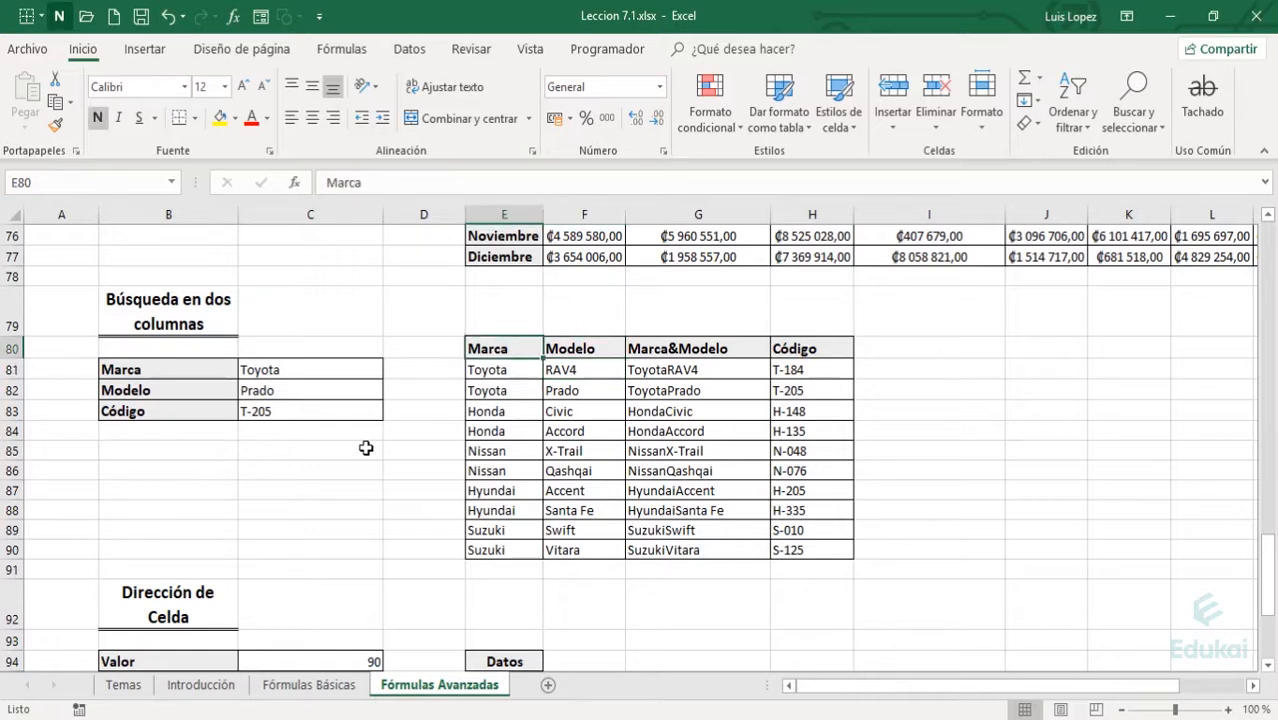
pyautogui.press('Down')
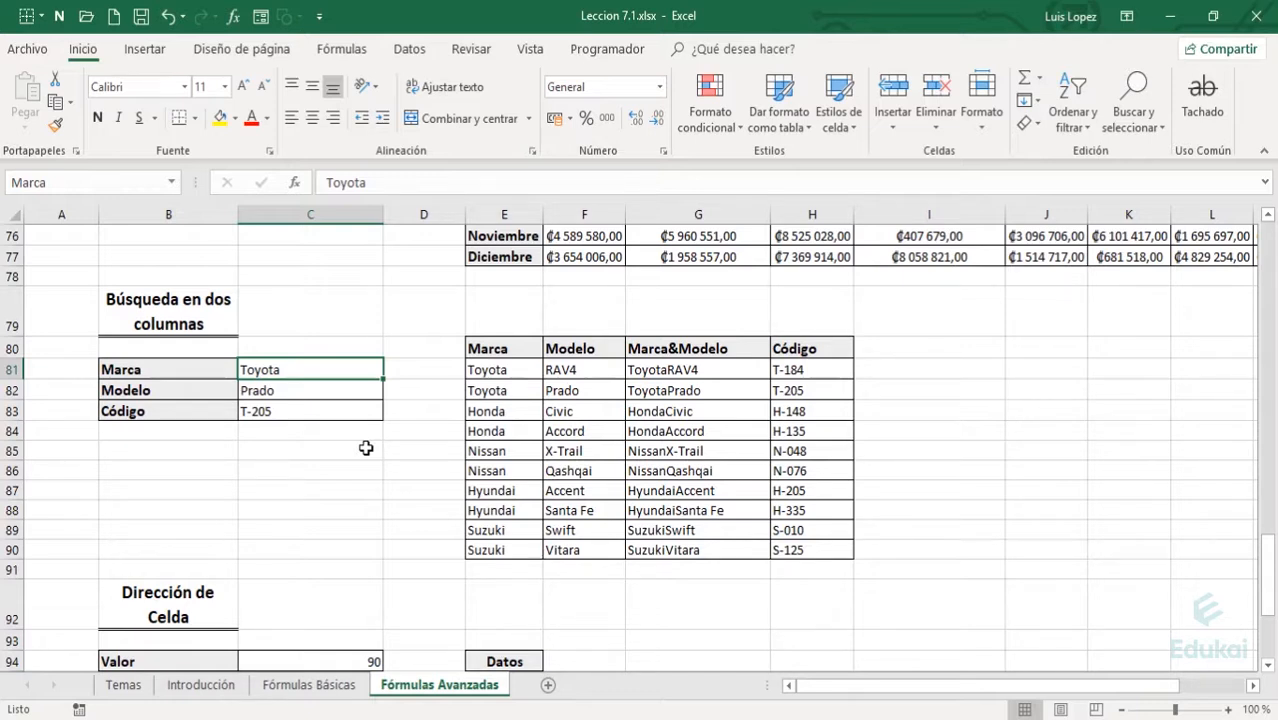
# - Go to the Marca&Modelo helper column and highlight its entries from G81 down
pyautogui.press('Right')
pyautogui.press('Right')
pyautogui.press('Right')
pyautogui.press('Up')
pyautogui.press('Right')
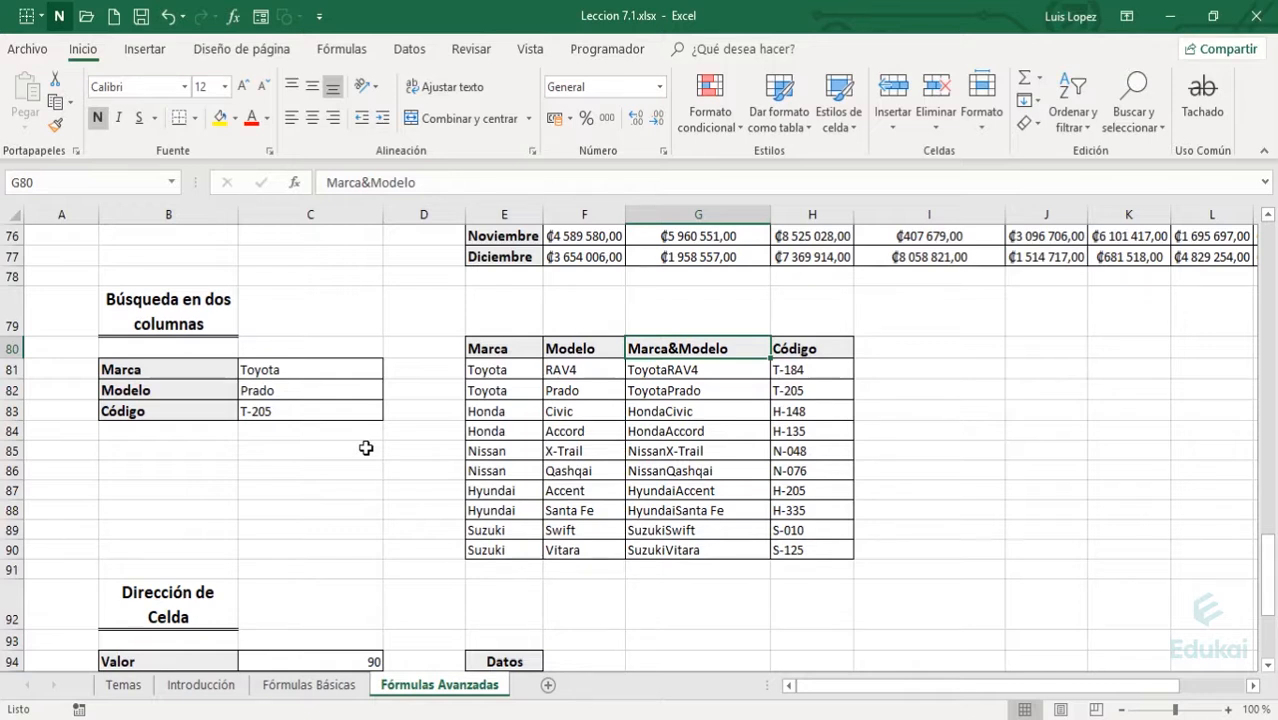
pyautogui.press('Down')
pyautogui.hotkey('shift', 'Down')
pyautogui.hotkey('shift', 'Down')
pyautogui.hotkey('shift', 'Down')
pyautogui.hotkey('shift', 'Down')
pyautogui.hotkey('shift', 'Down')
pyautogui.hotkey('shift', 'Down')
pyautogui.hotkey('shift', 'Down')
pyautogui.hotkey('shift', 'Down')
pyautogui.hotkey('shift', 'Down')
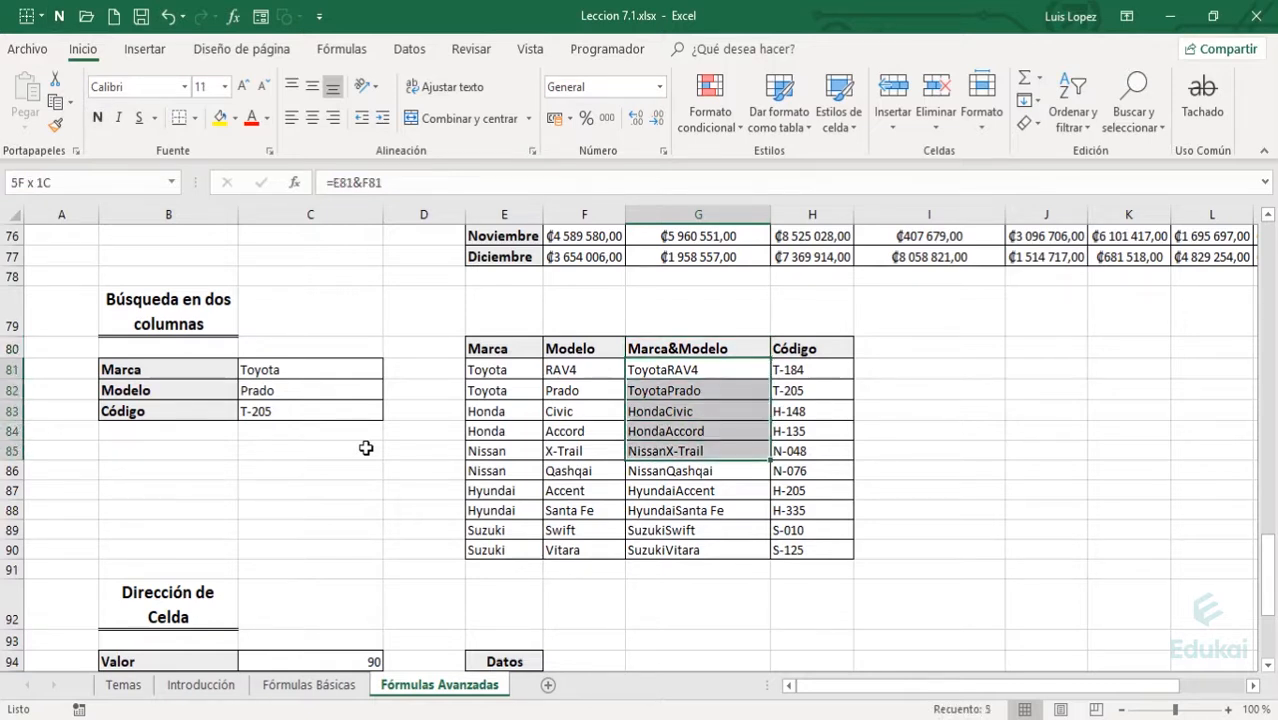
# - Compare the Marca and Modelo cells E81:F81 with the concatenation formula in G81
pyautogui.press('Up')
pyautogui.press('Up')
pyautogui.press('Down')
pyautogui.press('Down')
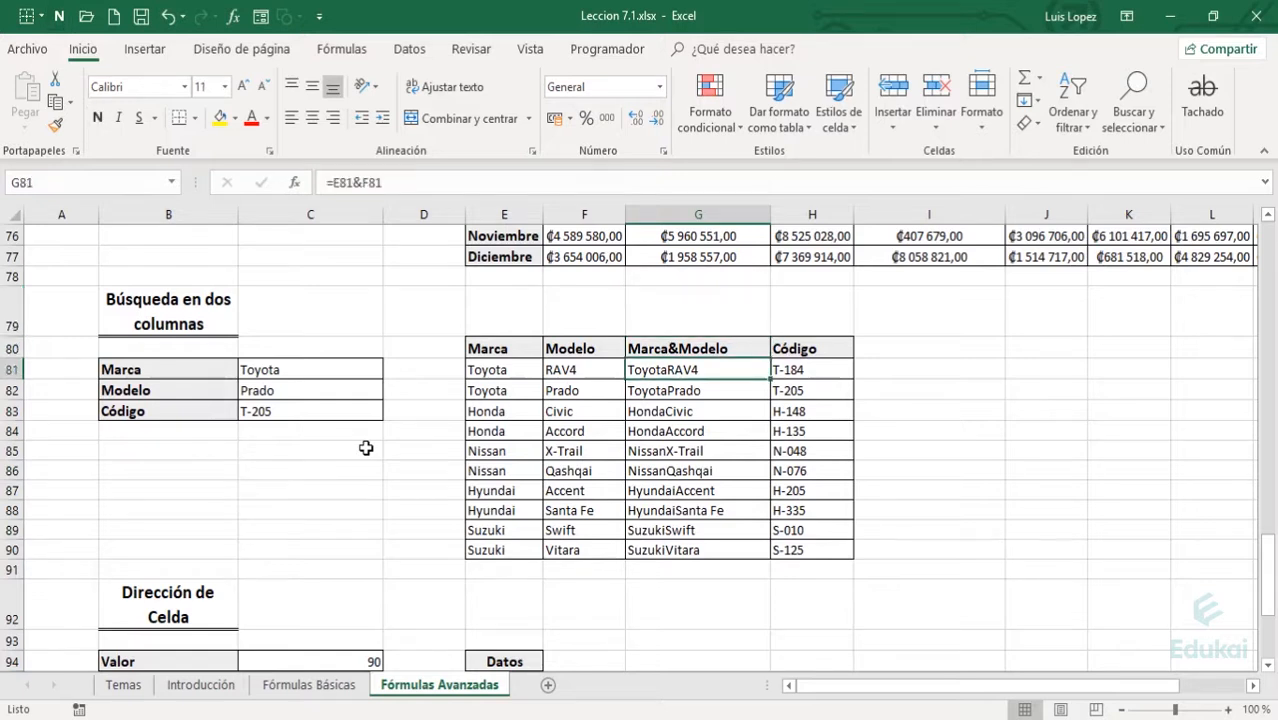
pyautogui.press('Left')
pyautogui.press('Left')
pyautogui.press('Right')
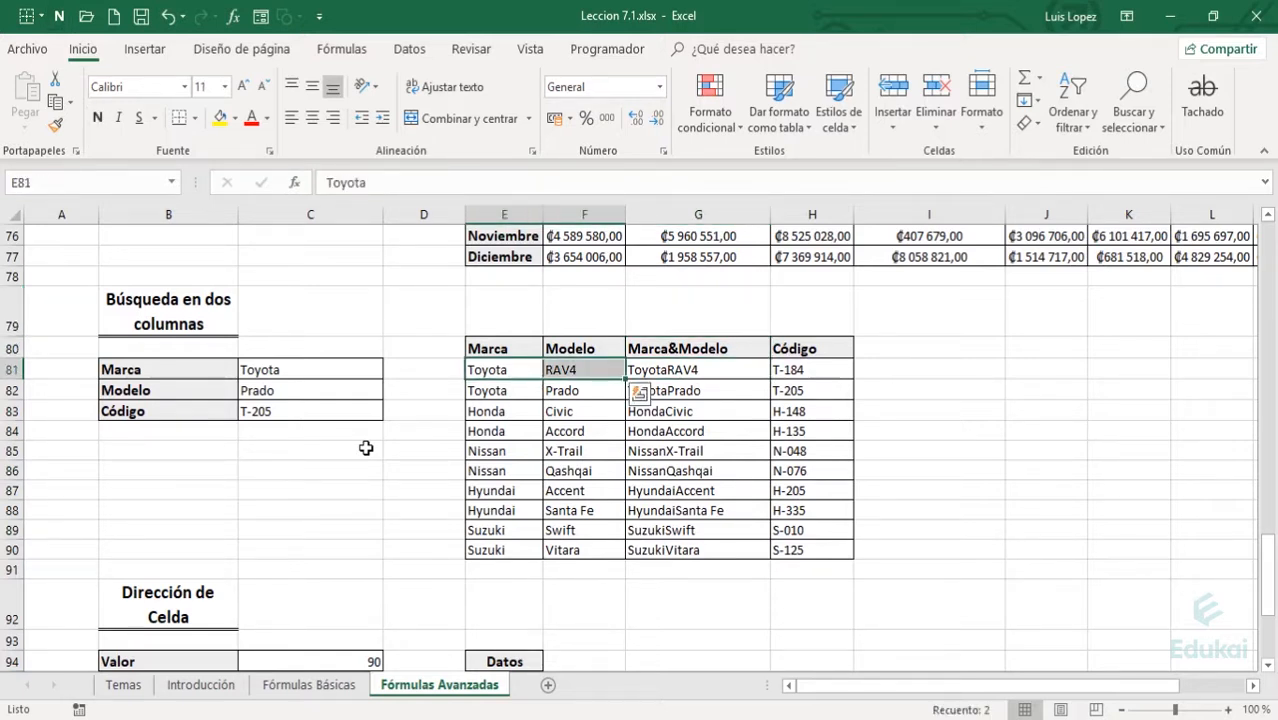
pyautogui.press('Right')
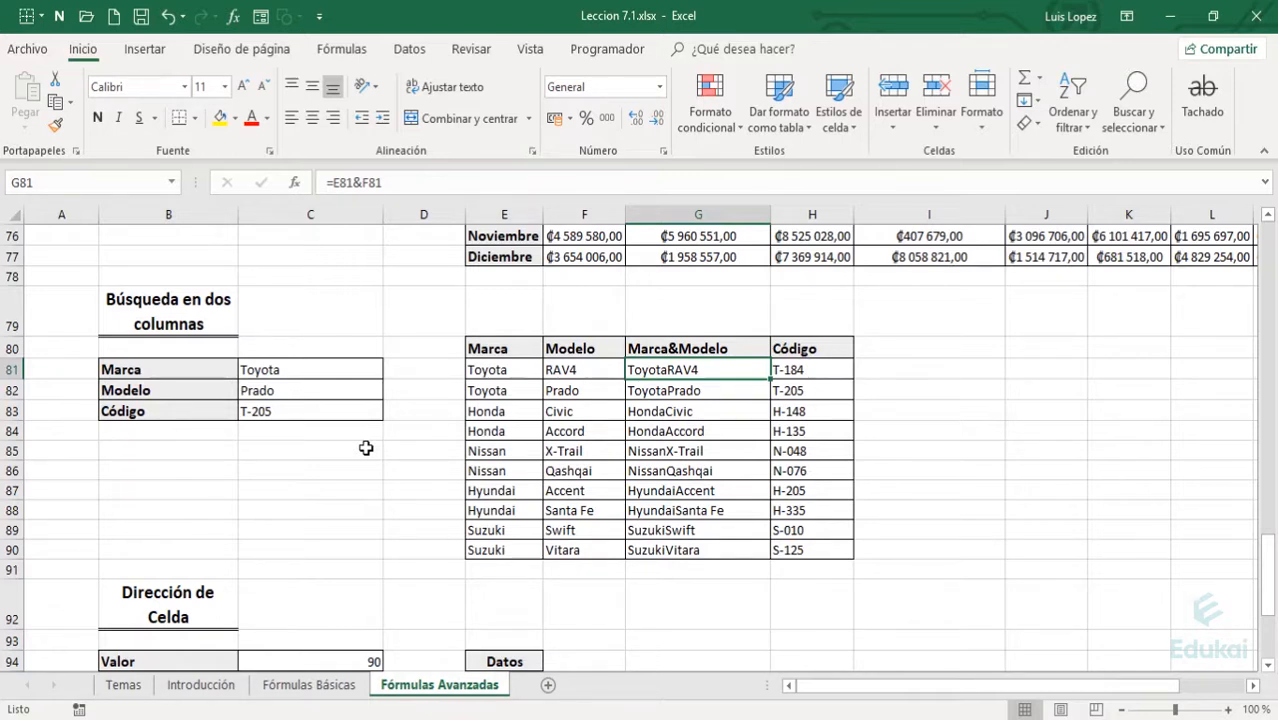
# - Open the BUSCARV formula of the Código result in C83 for inspection
pyautogui.press('Left')
pyautogui.press('Left')
pyautogui.press('Down')
pyautogui.press('Down')
pyautogui.press('Left')
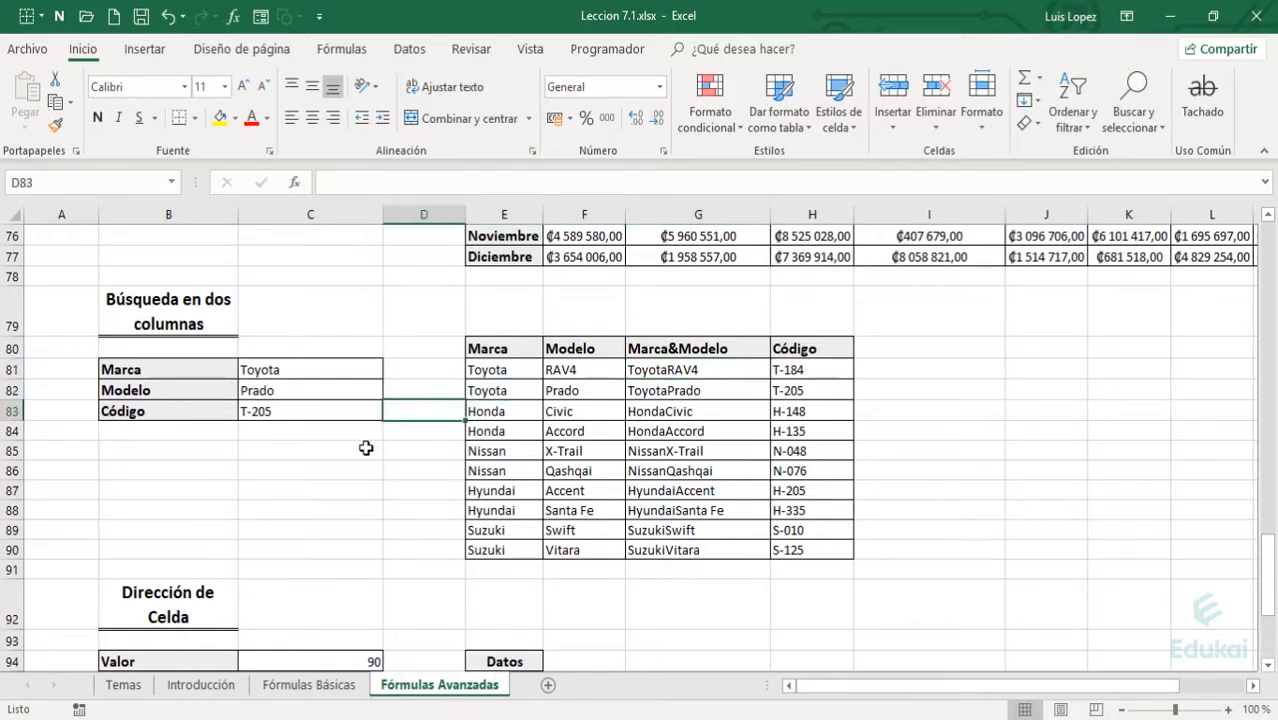
pyautogui.press('Left')
pyautogui.press('F2')
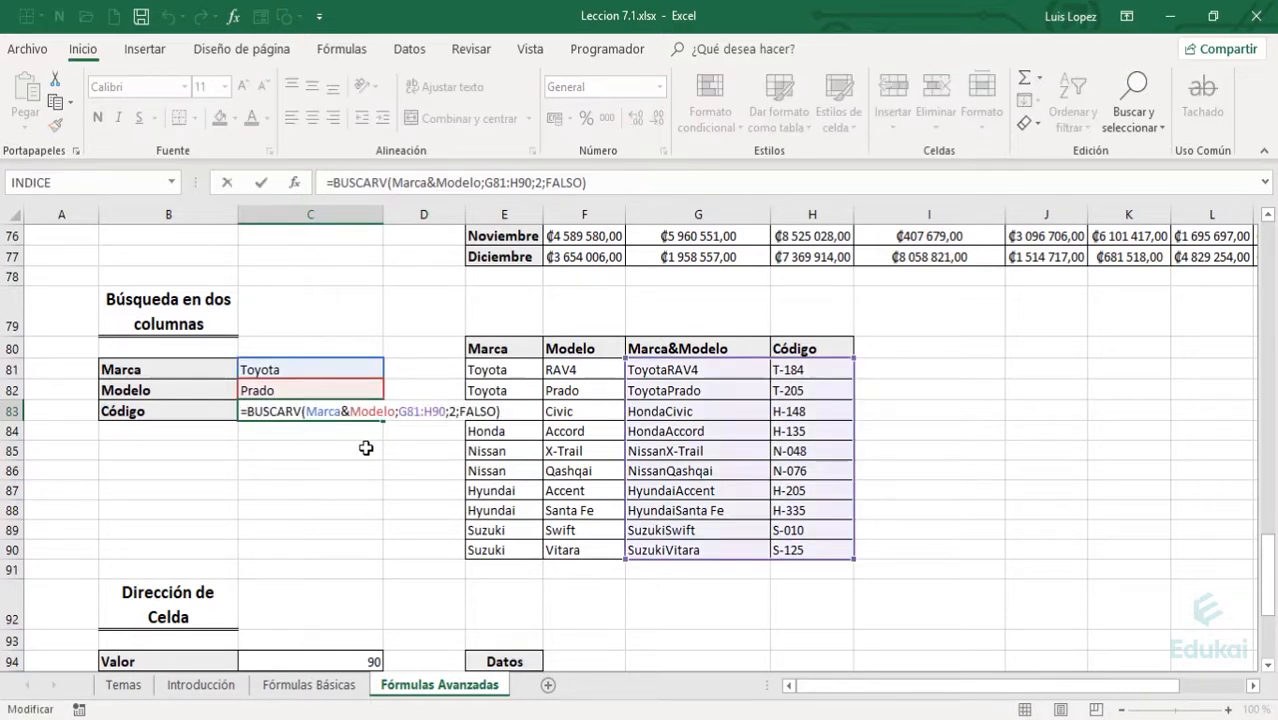
# - Highlight the Marca&Modelo lookup value within the BUSCARV formula in C83
pyautogui.press('Left')
pyautogui.press('Left')
pyautogui.press('Left')
pyautogui.press('Left')
pyautogui.press('Left')
pyautogui.press('Left')
pyautogui.press('Left')
pyautogui.press('Left')
pyautogui.press('Left')
pyautogui.press('Left')
pyautogui.press('Left')
pyautogui.press('Left')
pyautogui.press('Left')
pyautogui.press('Left')
pyautogui.press('Left')
pyautogui.press('Left')
pyautogui.press('Left')
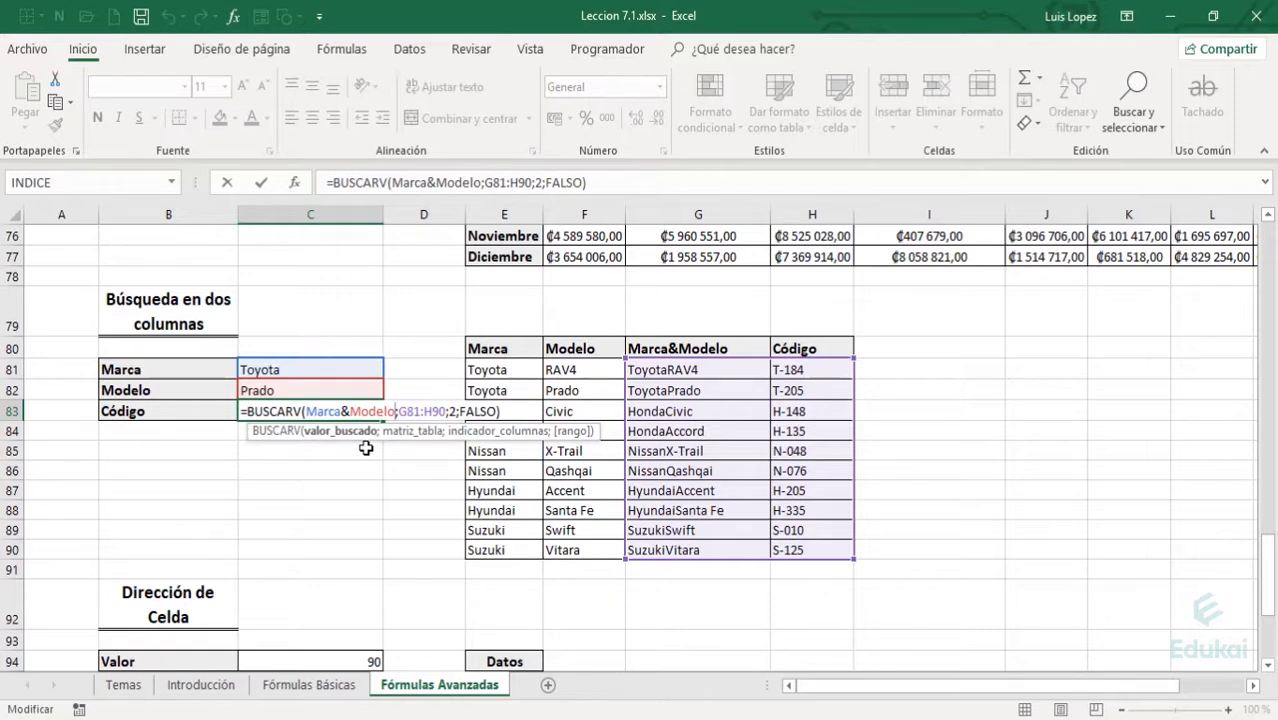
pyautogui.hotkey('shift', 'Left')
pyautogui.hotkey('shift', 'Left')
pyautogui.hotkey('shift', 'Left')
pyautogui.hotkey('shift', 'Left')
pyautogui.hotkey('shift', 'Left')
pyautogui.hotkey('shift', 'Left')
pyautogui.hotkey('shift', 'Left')
pyautogui.hotkey('shift', 'Left')
pyautogui.hotkey('shift', 'Left')
pyautogui.hotkey('shift', 'Left')
pyautogui.hotkey('shift', 'Left')
pyautogui.hotkey('shift', 'Left')
# - Highlight the table range argument G81:H90 within the BUSCARV formula
pyautogui.press('Right')
pyautogui.press('Right')
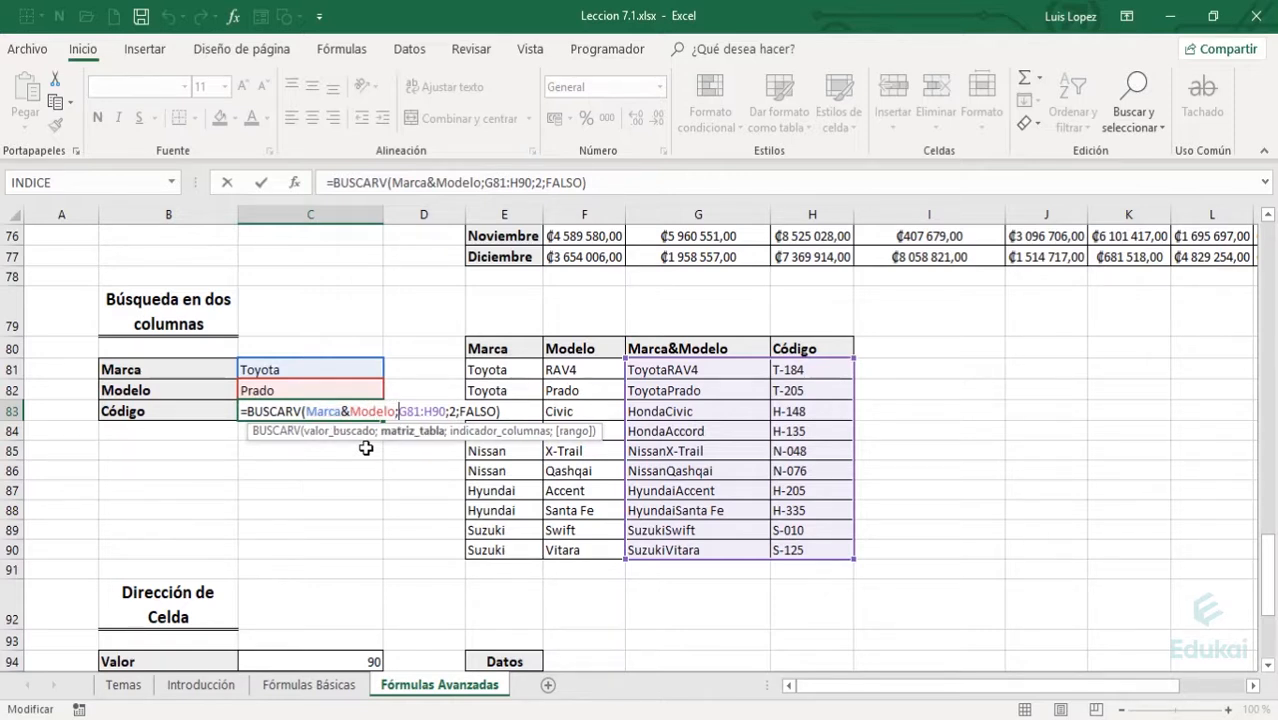
pyautogui.press('Right')
pyautogui.hotkey('shift', 'Right')
pyautogui.hotkey('shift', 'Right')
pyautogui.hotkey('shift', 'Right')
pyautogui.hotkey('shift', 'Right')
pyautogui.hotkey('shift', 'Right')
pyautogui.hotkey('shift', 'Right')
pyautogui.hotkey('shift', 'Right')
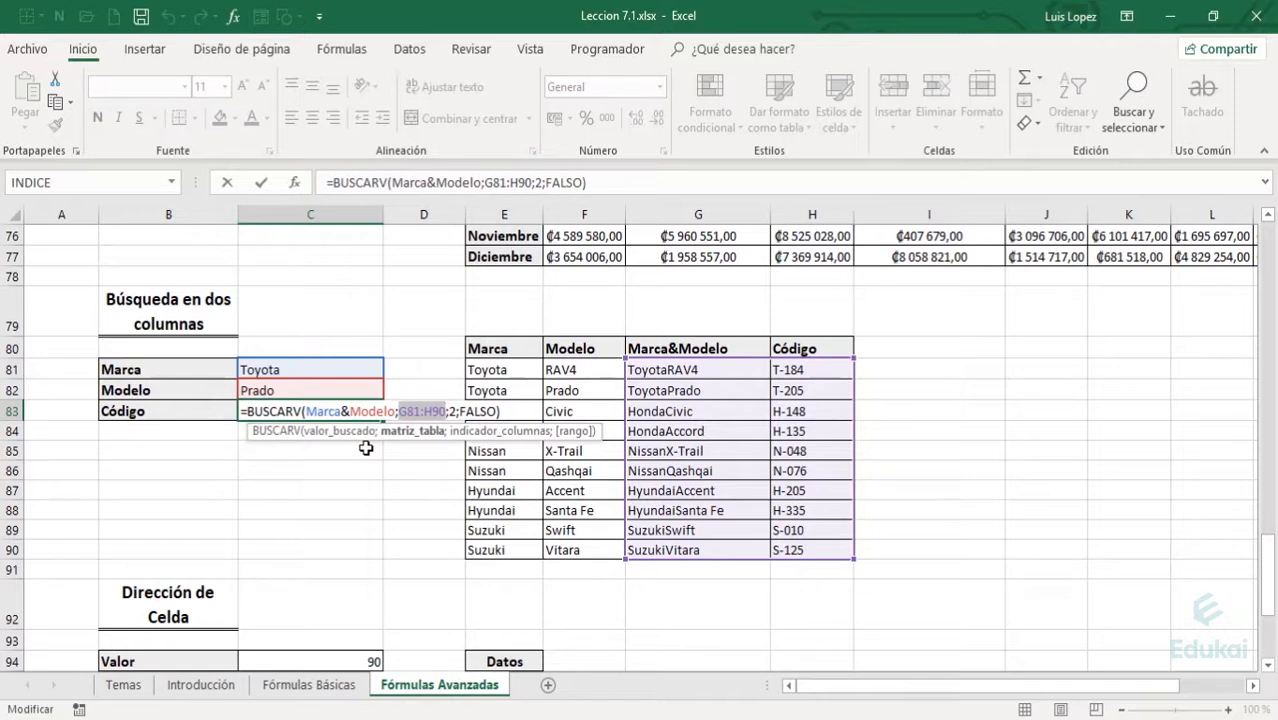
# - Highlight the concatenated Marca&Modelo lookup argument again in the BUSCARV formula of C83
pyautogui.press('Left')
pyautogui.press('Left')
pyautogui.hotkey('shift', 'Left')
pyautogui.hotkey('shift', 'Left')
pyautogui.hotkey('shift', 'Left')
pyautogui.hotkey('shift', 'Left')
pyautogui.hotkey('shift', 'Left')
pyautogui.hotkey('shift', 'Left')
pyautogui.hotkey('shift', 'Left')
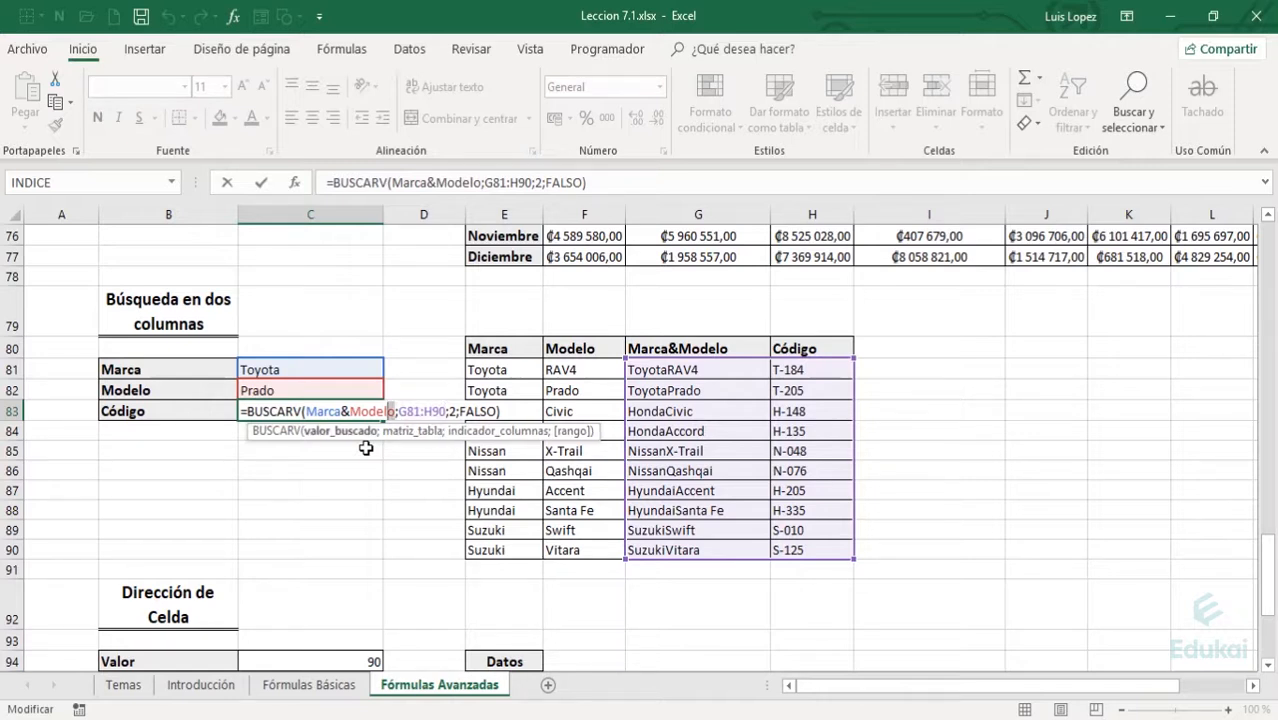
pyautogui.hotkey('shift', 'Left')
pyautogui.hotkey('shift', 'Left')
pyautogui.hotkey('shift', 'Left')
pyautogui.hotkey('shift', 'Left')
pyautogui.hotkey('shift', 'Left')
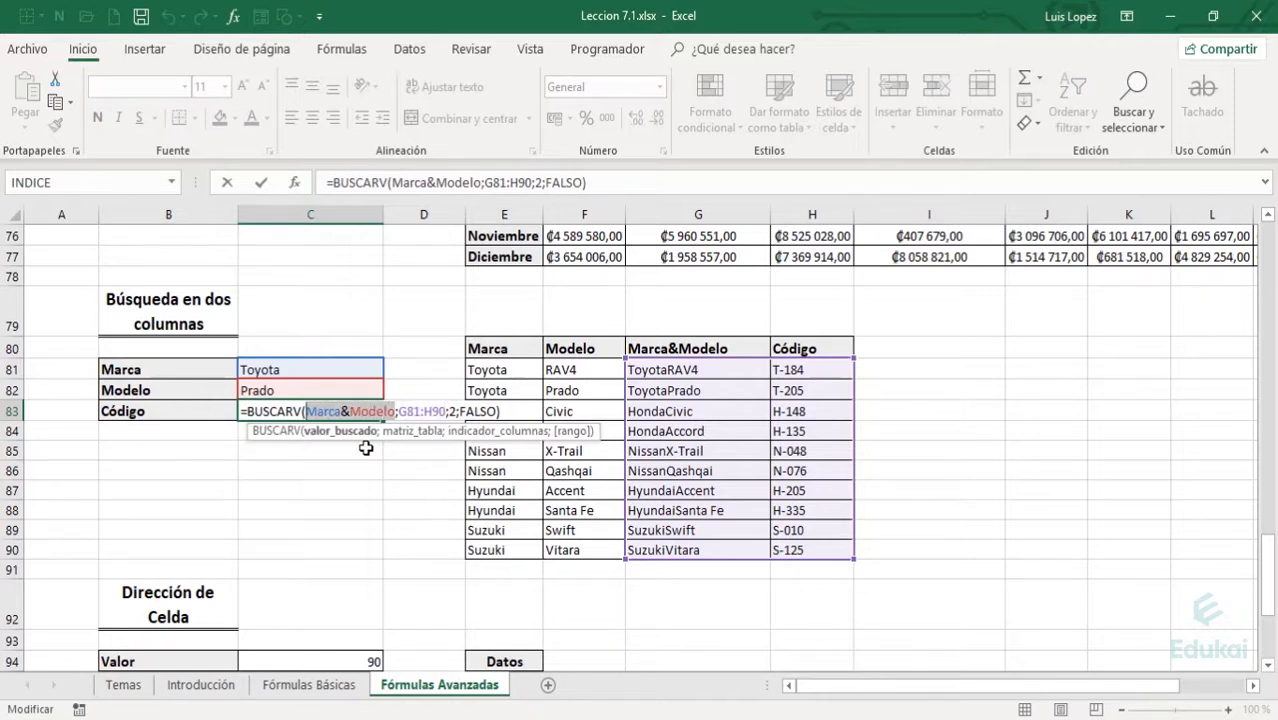
# - Go through the Marca and Modelo names joined by & in the lookup argument and highlight the whole argument
pyautogui.press('Right')
pyautogui.press('Left')
pyautogui.press('Left')
pyautogui.press('Left')
pyautogui.press('Left')
pyautogui.press('Left')
pyautogui.press('Left')
pyautogui.press('Left')
pyautogui.press('Right')
pyautogui.press('Right')
pyautogui.press('Right')
pyautogui.press('Right')
pyautogui.press('Right')
pyautogui.press('Right')
pyautogui.press('Right')
pyautogui.hotkey('shift', 'Left')
pyautogui.hotkey('shift', 'Left')
pyautogui.hotkey('shift', 'Left')
pyautogui.hotkey('shift', 'Left')
pyautogui.hotkey('shift', 'Left')
pyautogui.hotkey('shift', 'Left')
pyautogui.hotkey('shift', 'Left')
pyautogui.hotkey('shift', 'Left')
pyautogui.hotkey('shift', 'Left')
pyautogui.hotkey('shift', 'Left')
pyautogui.hotkey('shift', 'Left')
# - Highlight the G81:H90 table range argument in the BUSCARV formula of C83
pyautogui.press('Right')
pyautogui.press('Right')
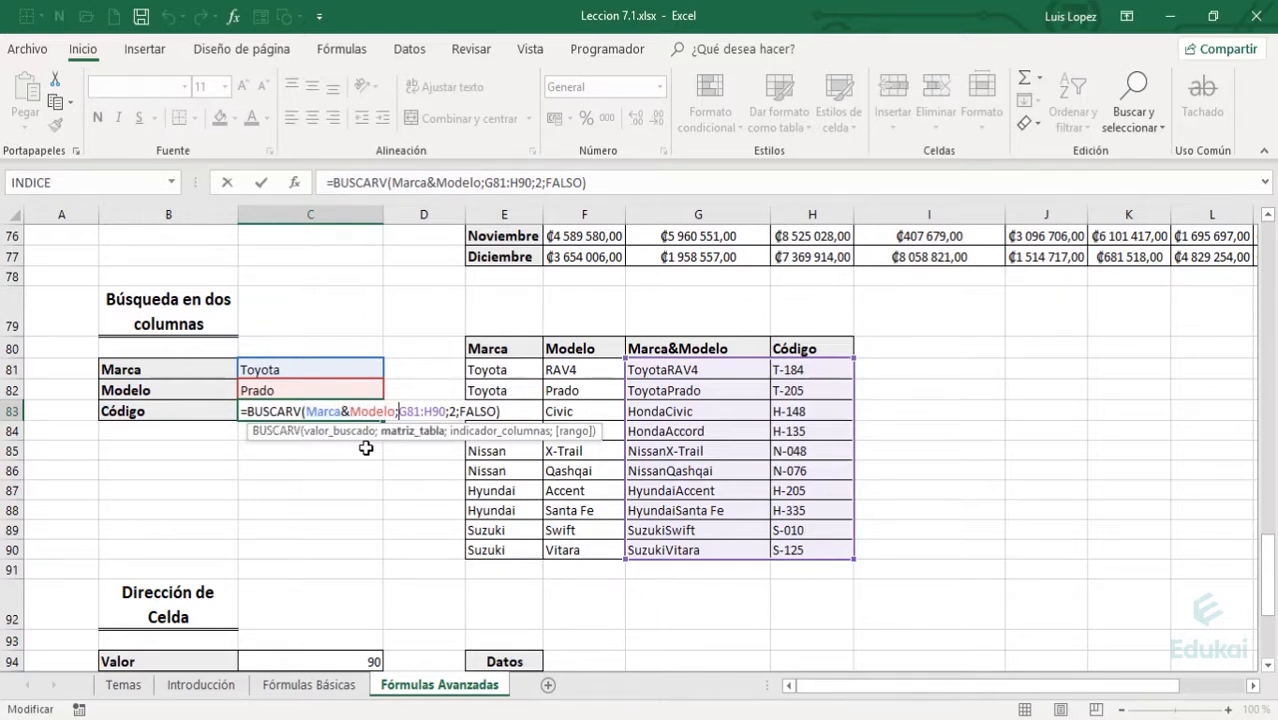
pyautogui.hotkey('shift', 'Right')
pyautogui.hotkey('shift', 'Right')
pyautogui.hotkey('shift', 'Right')
pyautogui.hotkey('shift', 'Right')
pyautogui.hotkey('shift', 'Right')
pyautogui.hotkey('shift', 'Right')
pyautogui.hotkey('shift', 'Right')
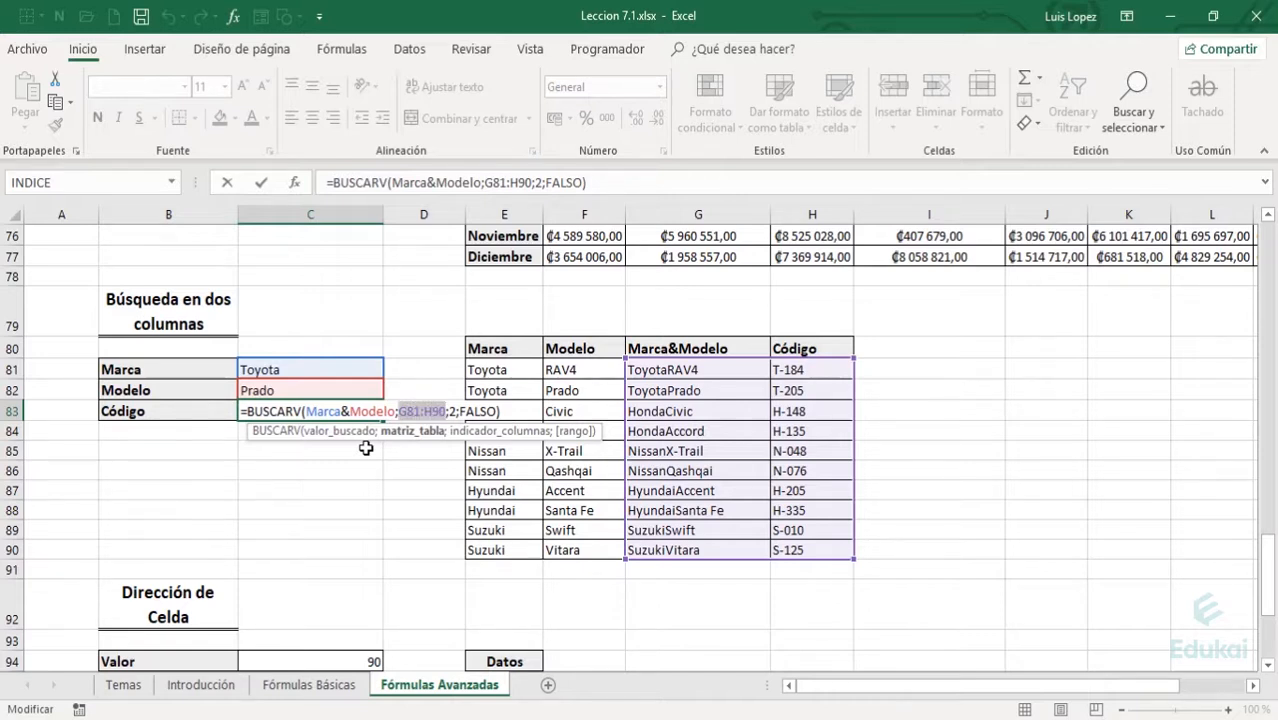
# - Highlight the column index 2 and the FALSO match argument of the BUSCARV formula, then leave the formula
pyautogui.press('Right')
pyautogui.press('Right')
pyautogui.hotkey('shift', 'Right')
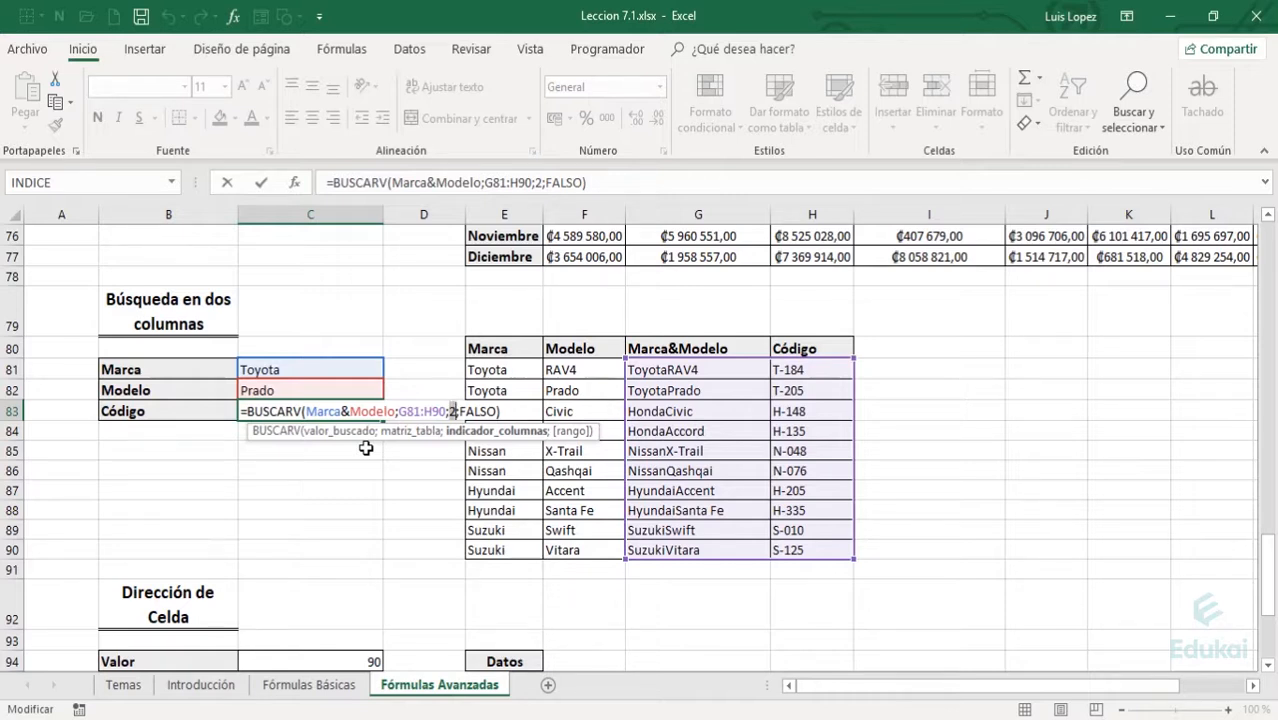
pyautogui.hotkey('shift', 'Right')
pyautogui.hotkey('shift', 'Right')
pyautogui.hotkey('shift', 'Right')
pyautogui.hotkey('shift', 'Right')
pyautogui.hotkey('shift', 'Right')
pyautogui.hotkey('shift', 'Right')
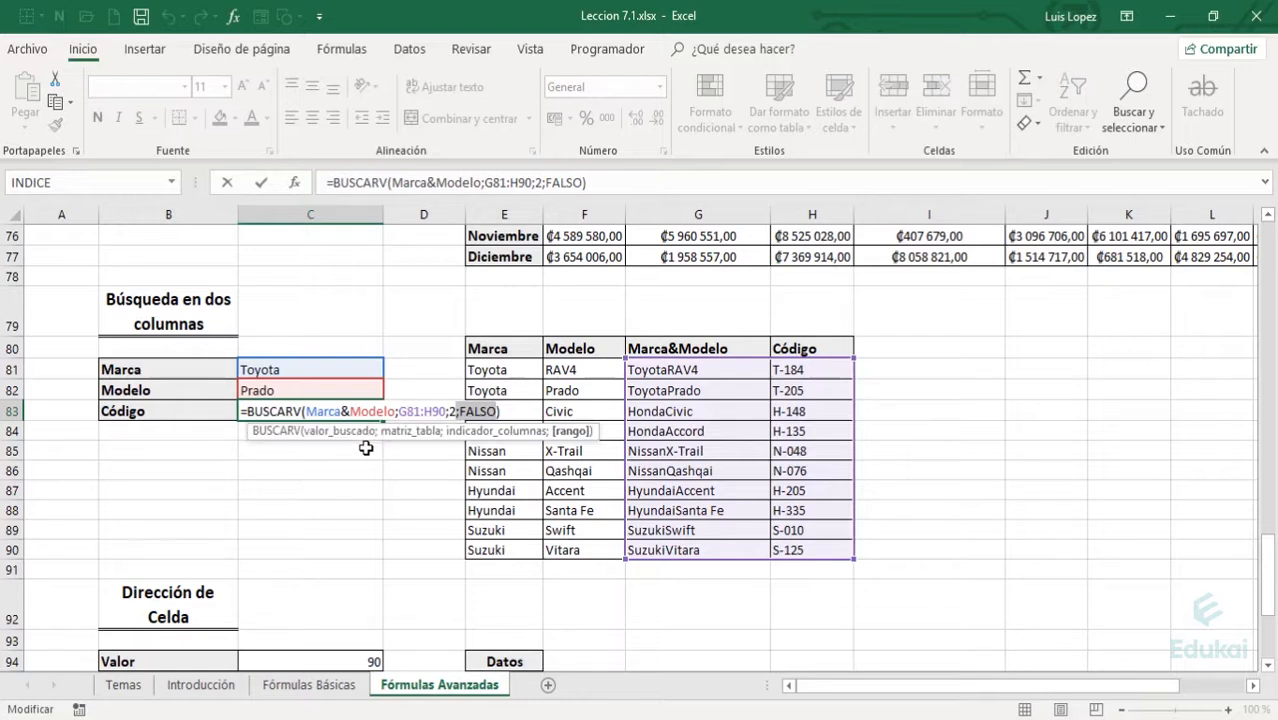
pyautogui.press('Return')
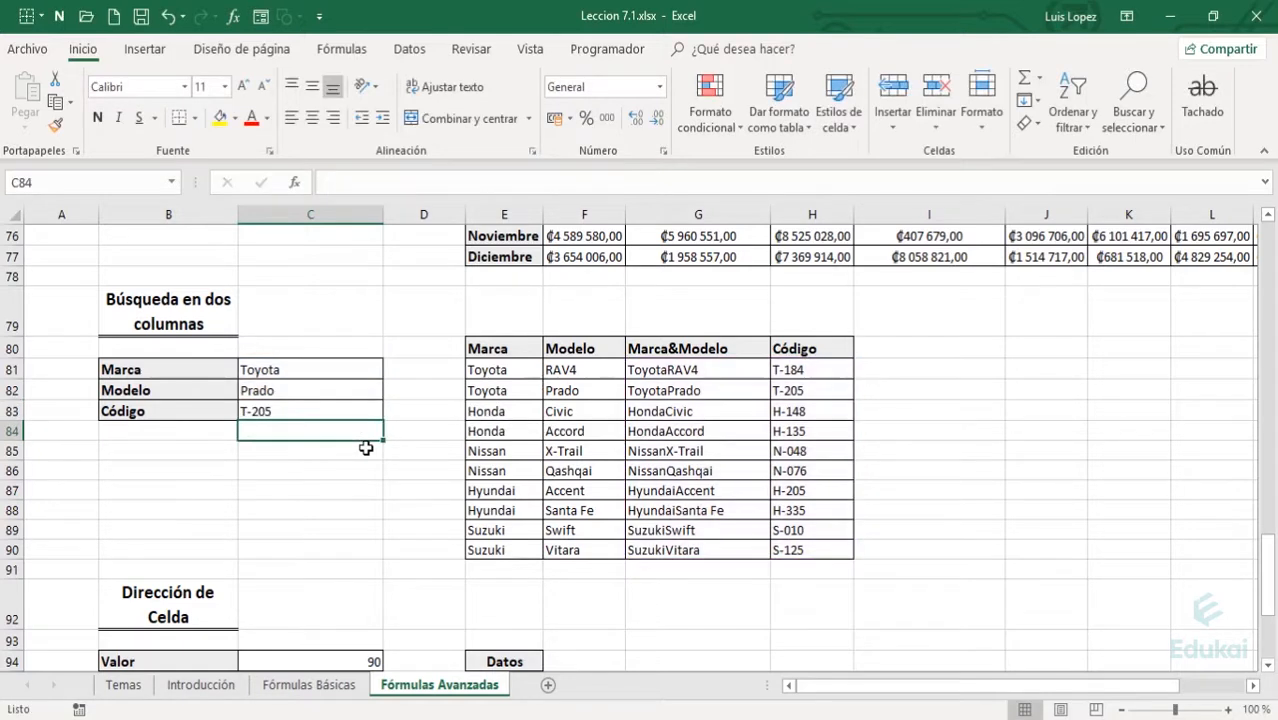
# - Compare the Modelo and Código search cells with the Toyota Prado row of the table, through its Código in H82
pyautogui.press('Up')
pyautogui.press('Up')
pyautogui.press('Up')
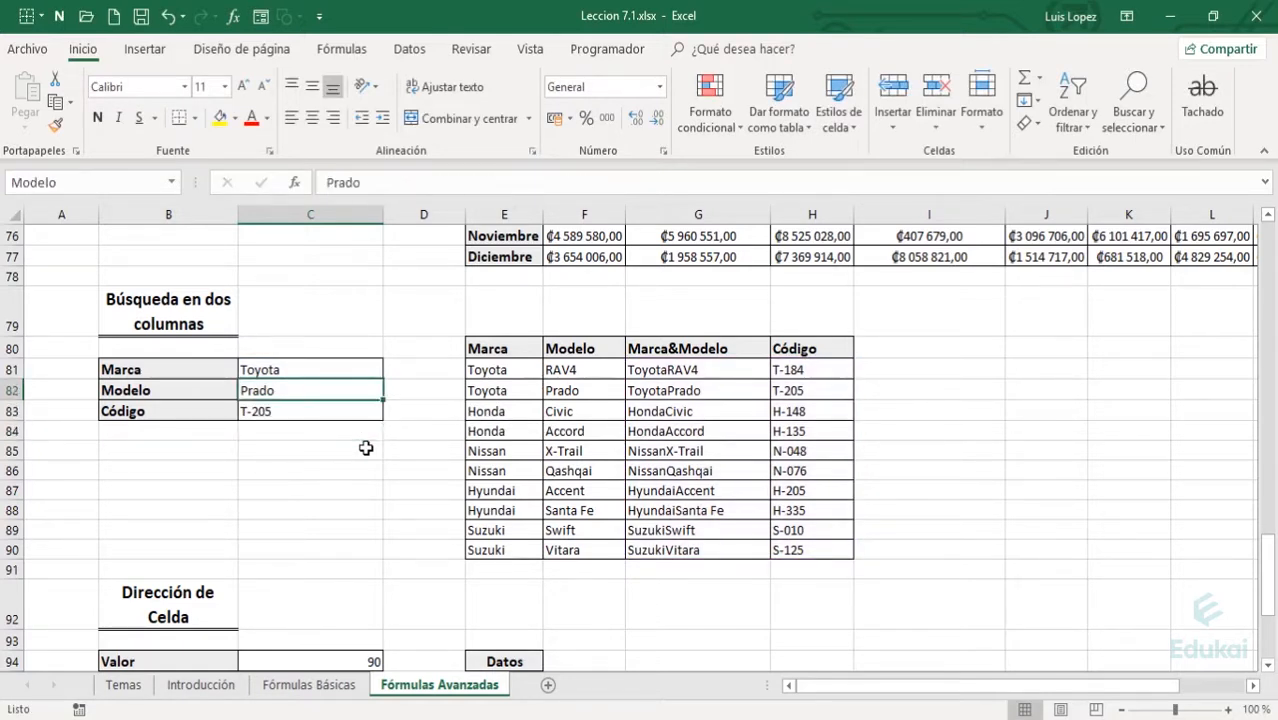
pyautogui.press('Down')
pyautogui.press('Right')
pyautogui.press('Right')
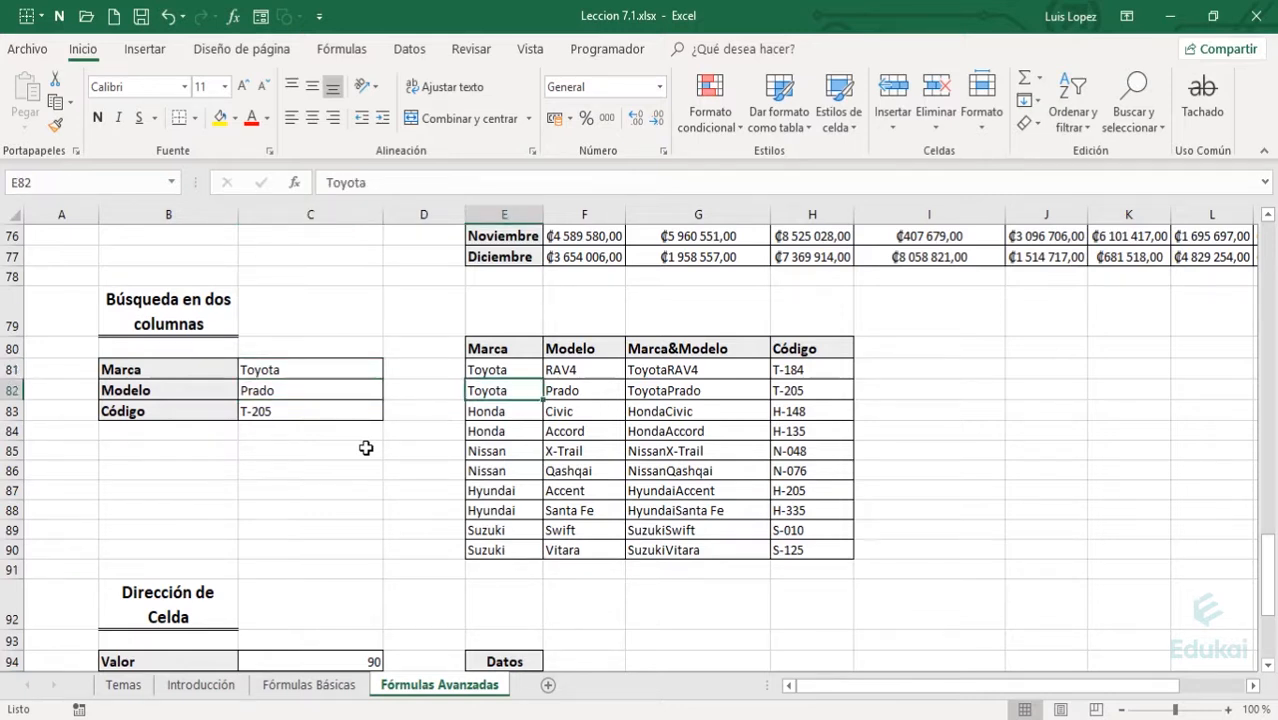
pyautogui.press('Right')
pyautogui.press('Right')
pyautogui.press('Right')
pyautogui.press('Right')
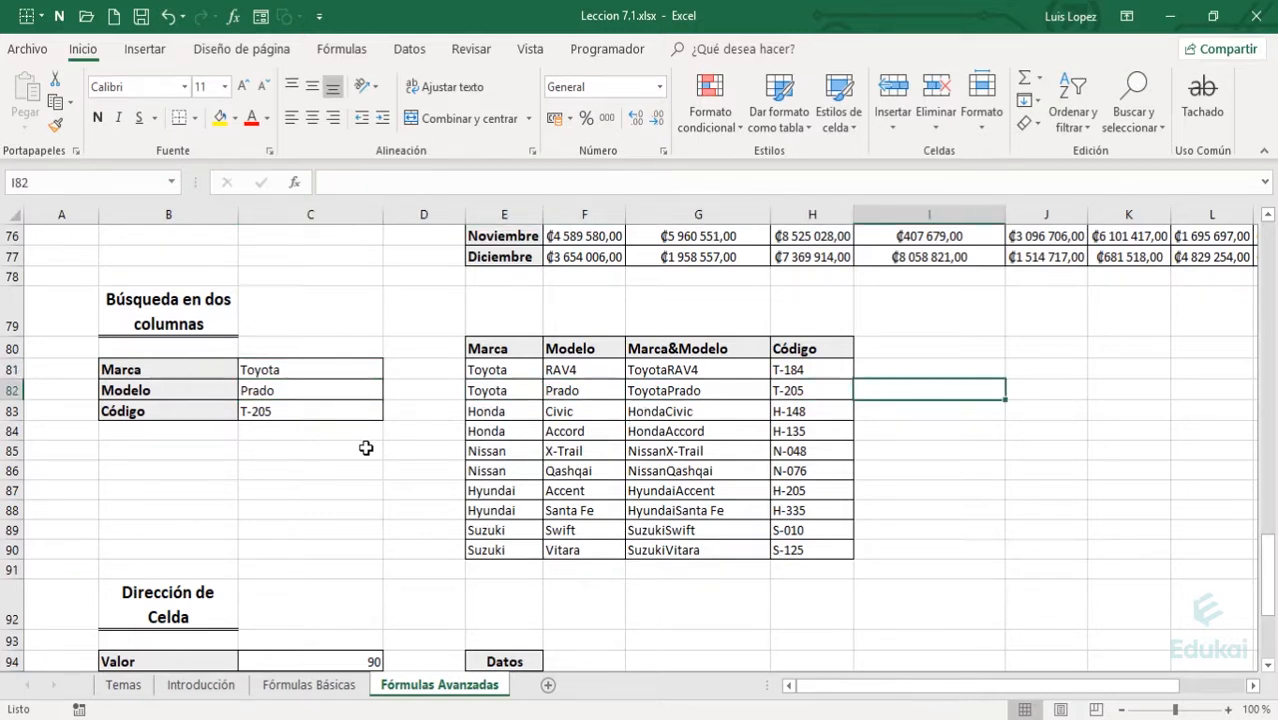
pyautogui.press('Left')
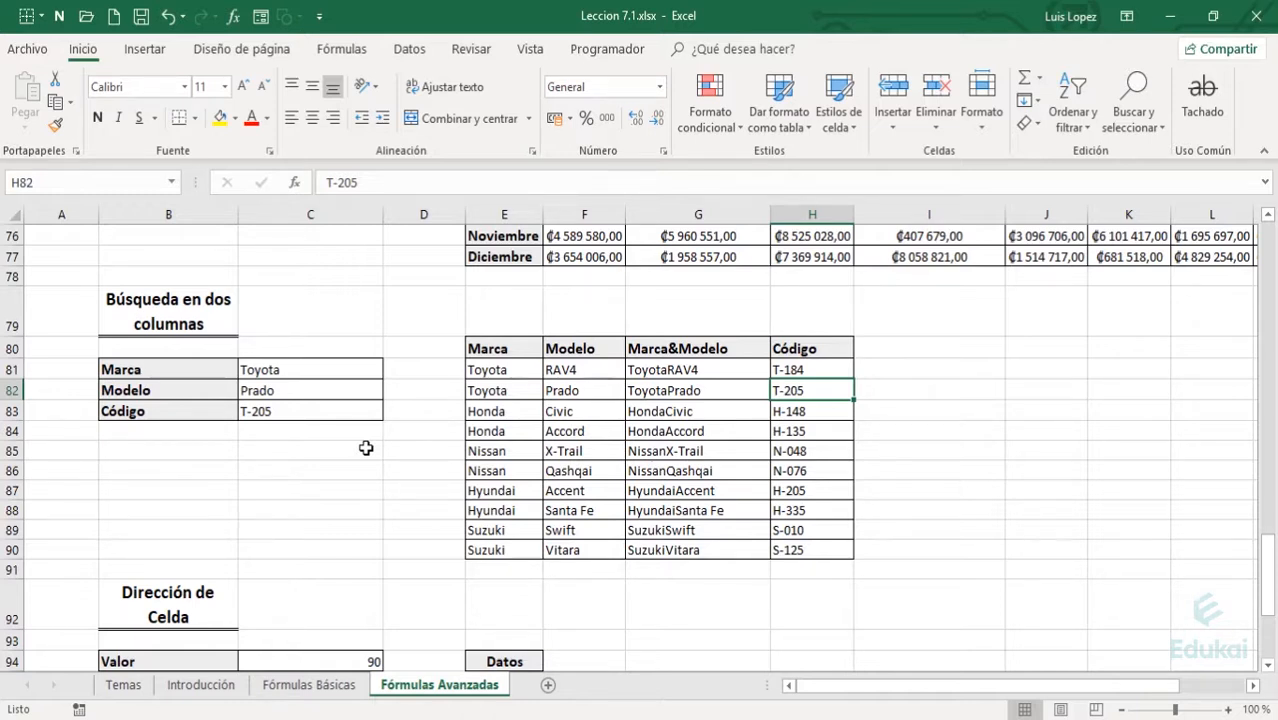
# - Replace the Marca and Modelo of the first table row, E81 and F81, with aa and zzz
pyautogui.press('Left')
pyautogui.press('Up')
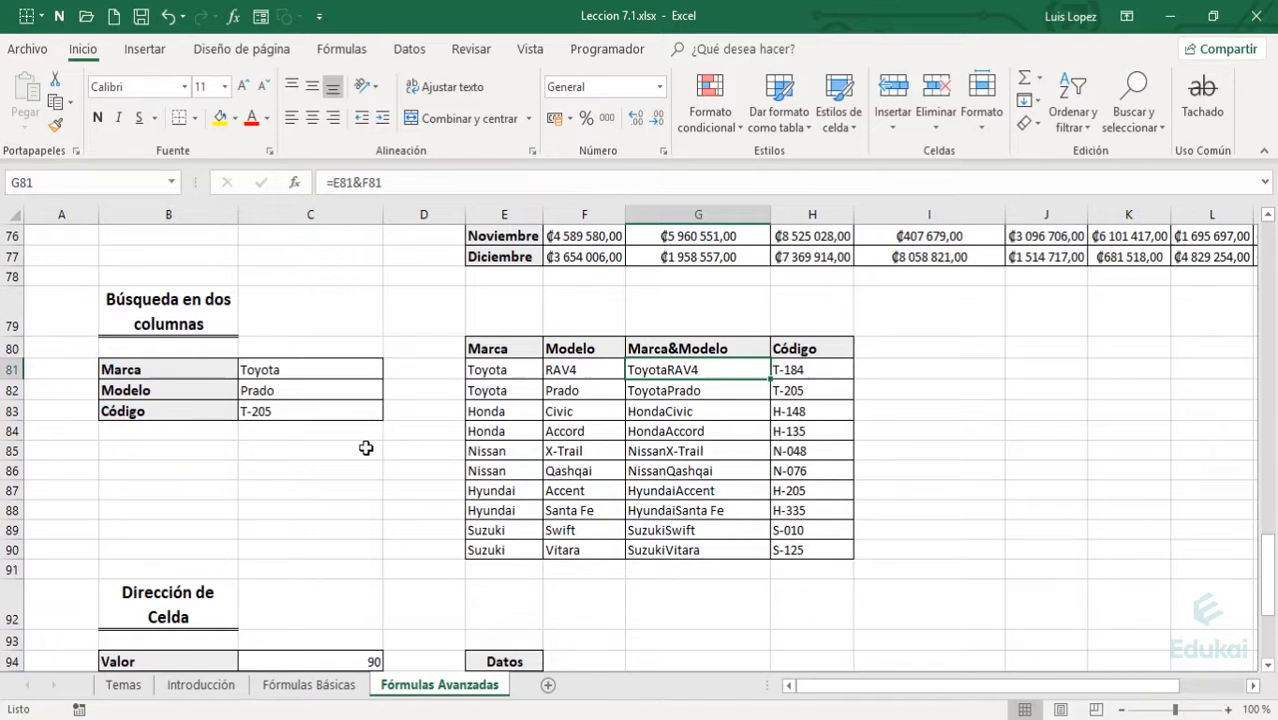
pyautogui.press('Left')
pyautogui.press('Left')
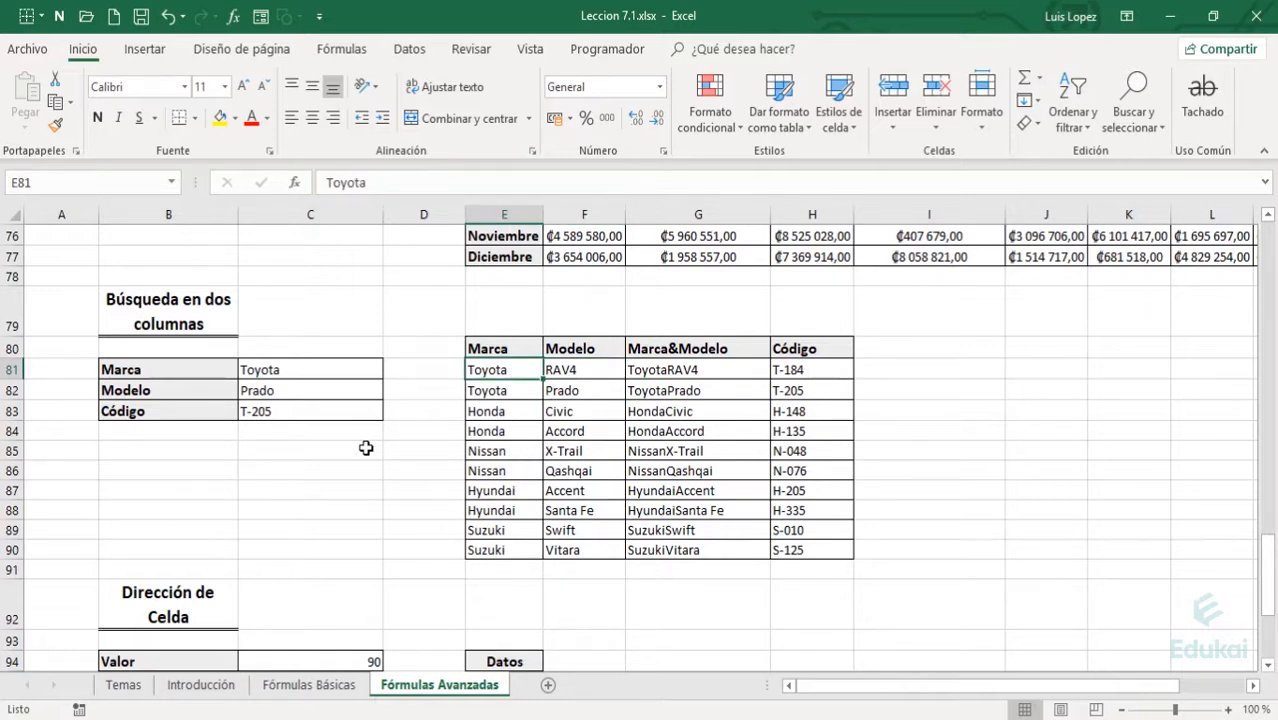
pyautogui.press('Right')
pyautogui.press('Left')
pyautogui.write('aa')
pyautogui.press('Tab')
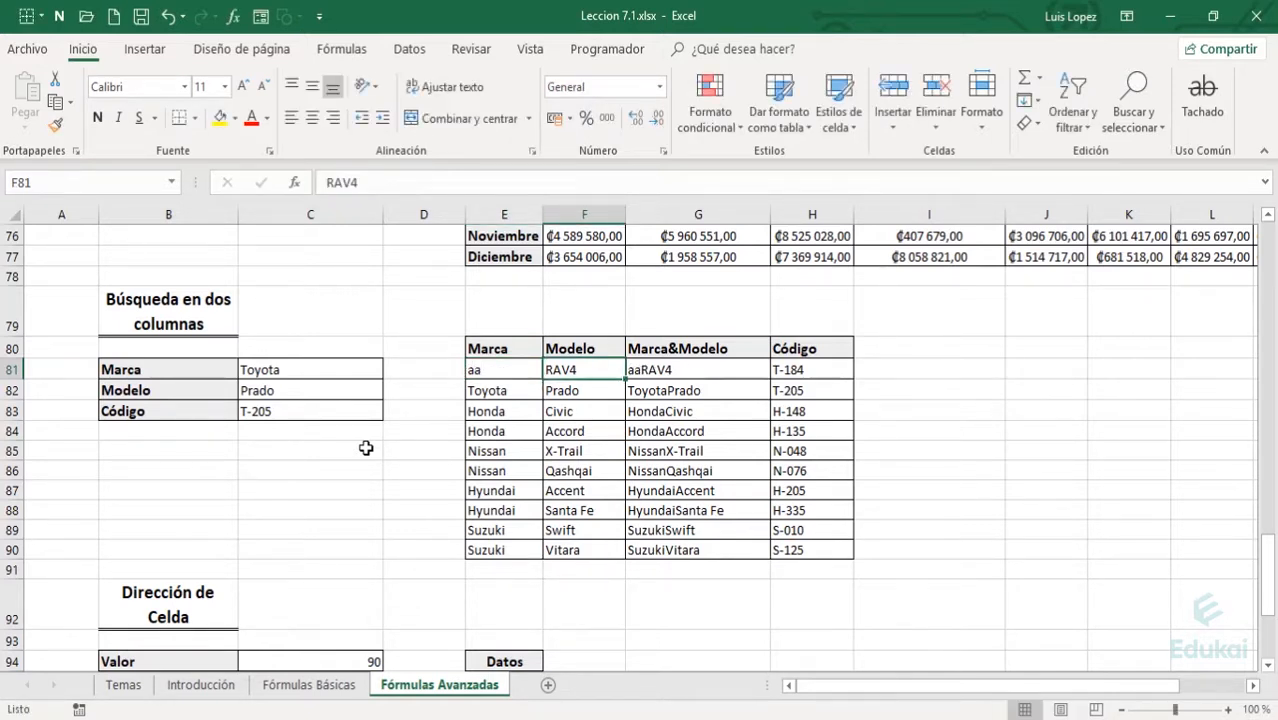
pyautogui.write('zzz')
pyautogui.press('Return')
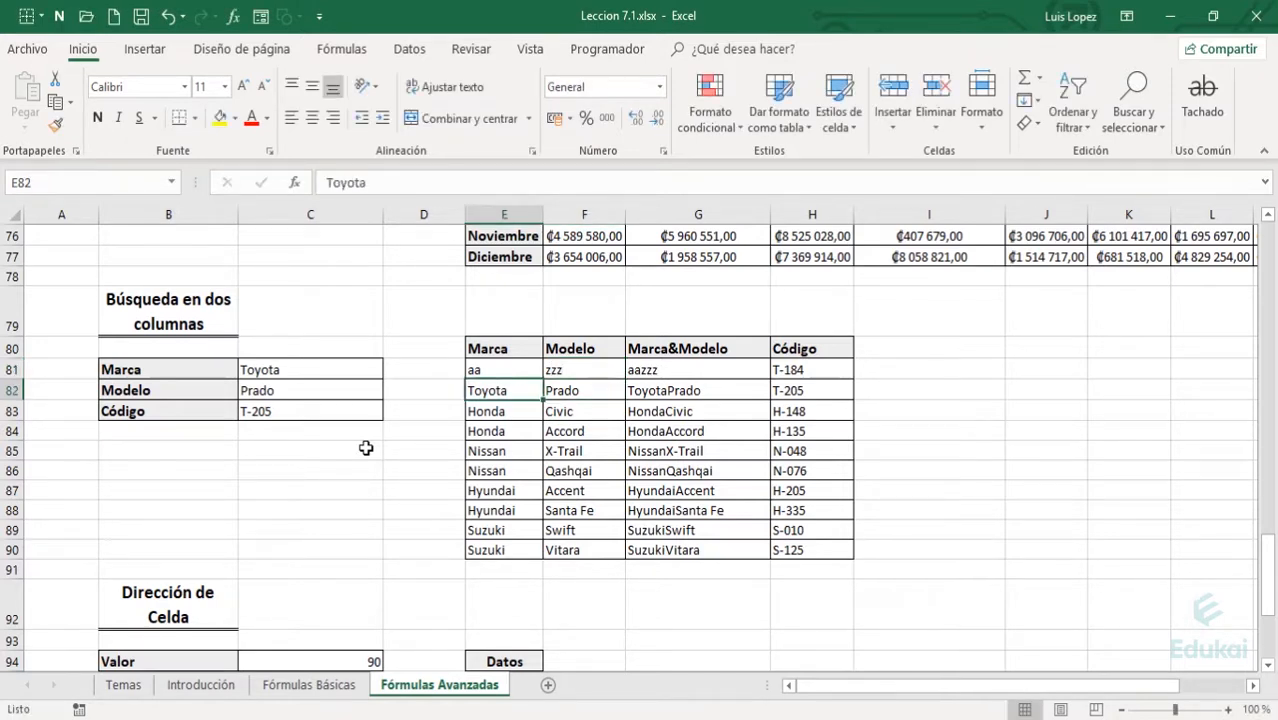
# - Replace the Marca and Modelo of the second table row, E82 and F82, with aaz and zz
pyautogui.write('aaz')
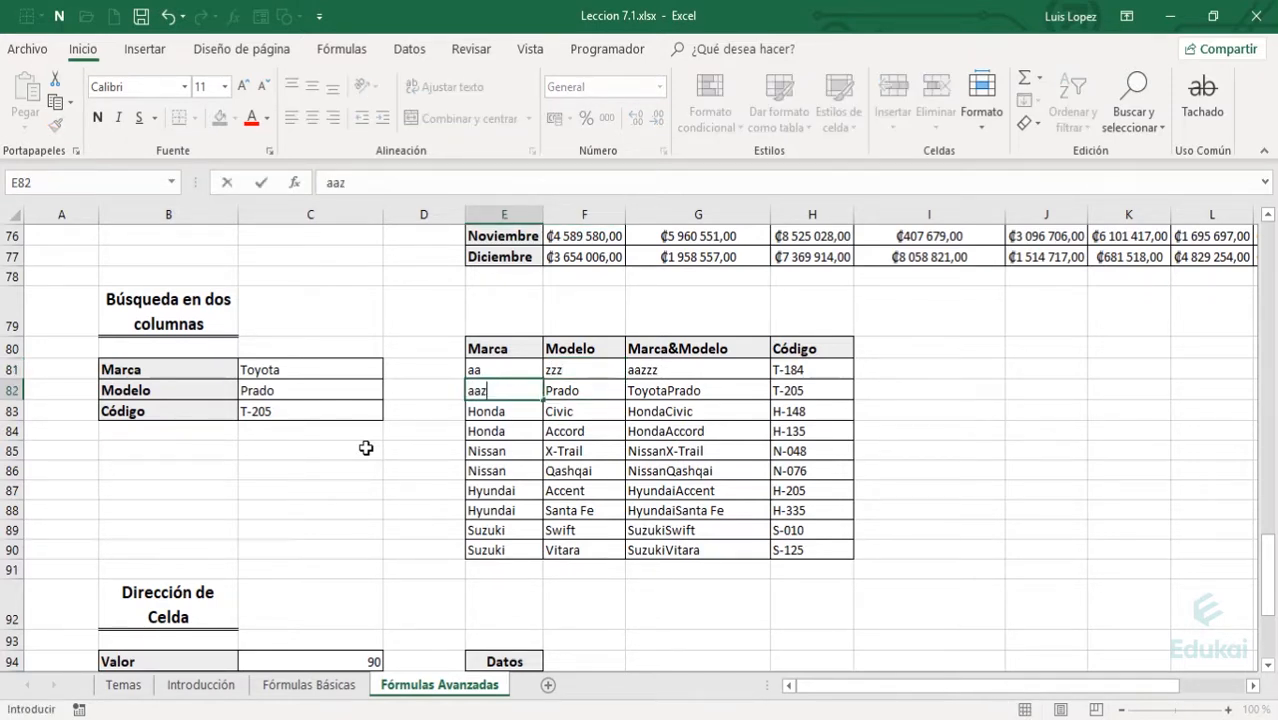
pyautogui.press('Tab')
pyautogui.write('zz')
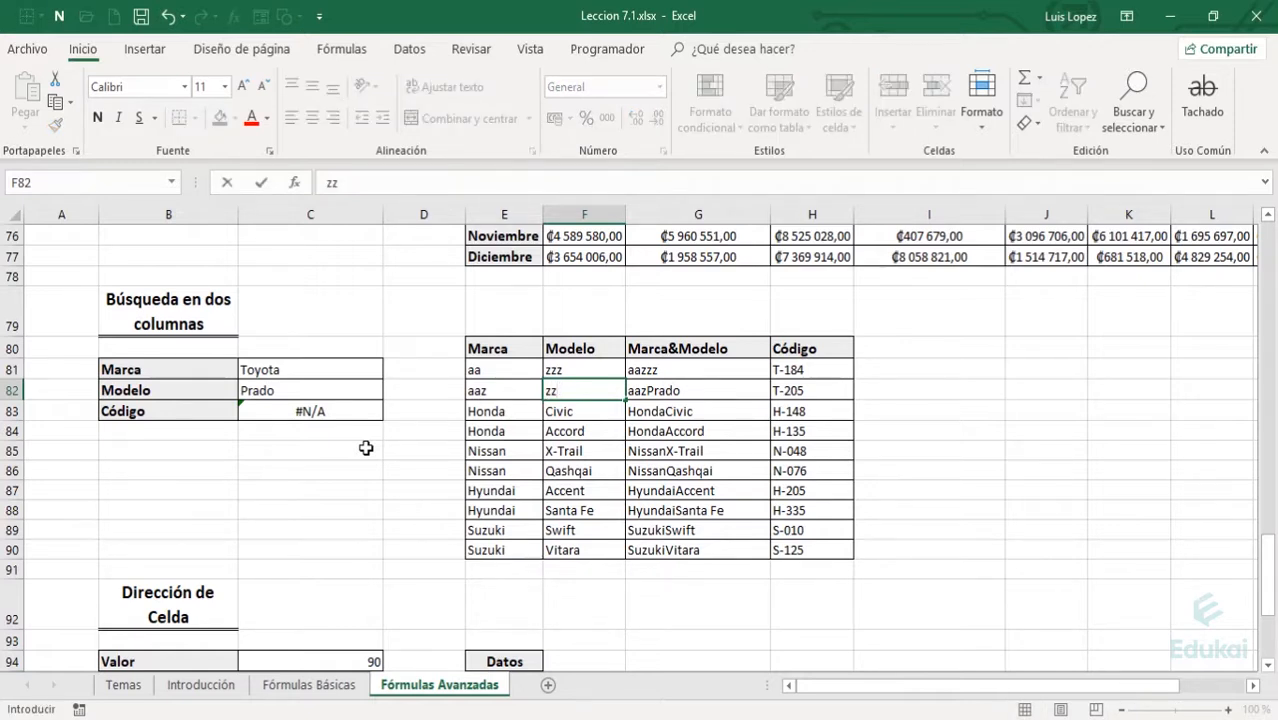
pyautogui.press('Return')
# - Compare the Marca and Modelo of the first two table rows and highlight their concatenated keys in G81:G82
pyautogui.press('Left')
pyautogui.press('Up')
pyautogui.press('Up')
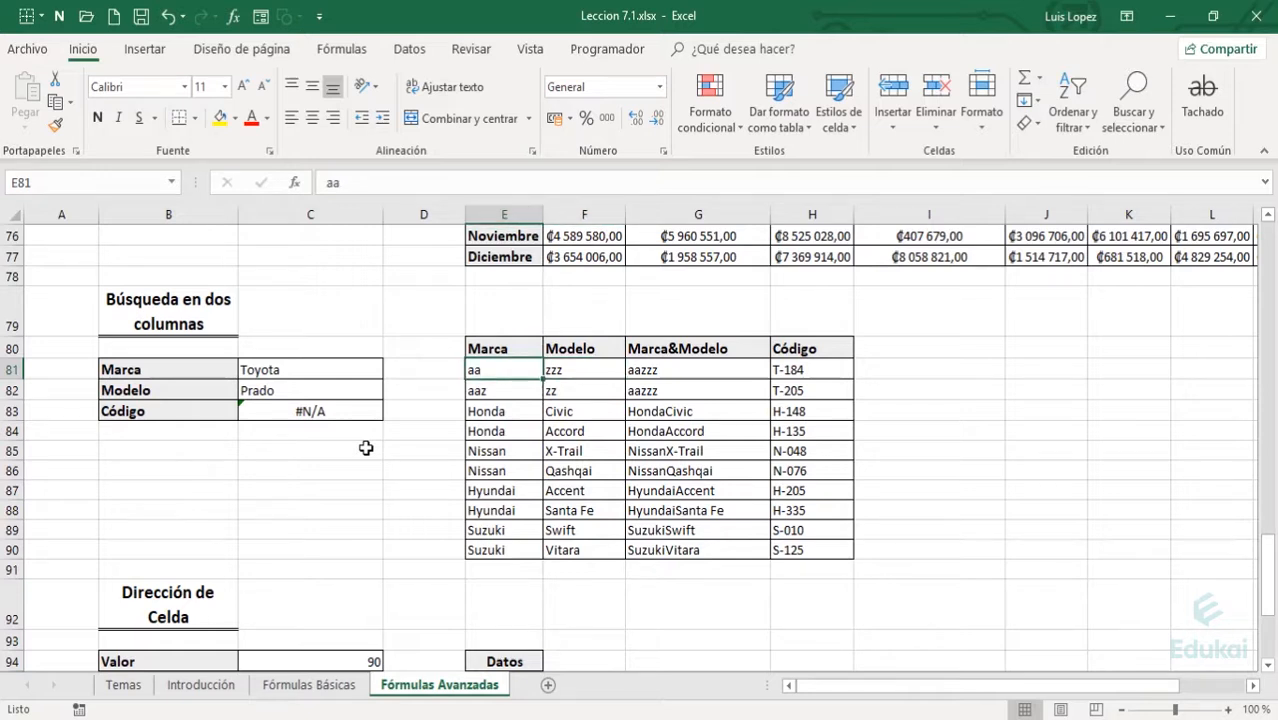
pyautogui.press('Down')
pyautogui.press('Right')
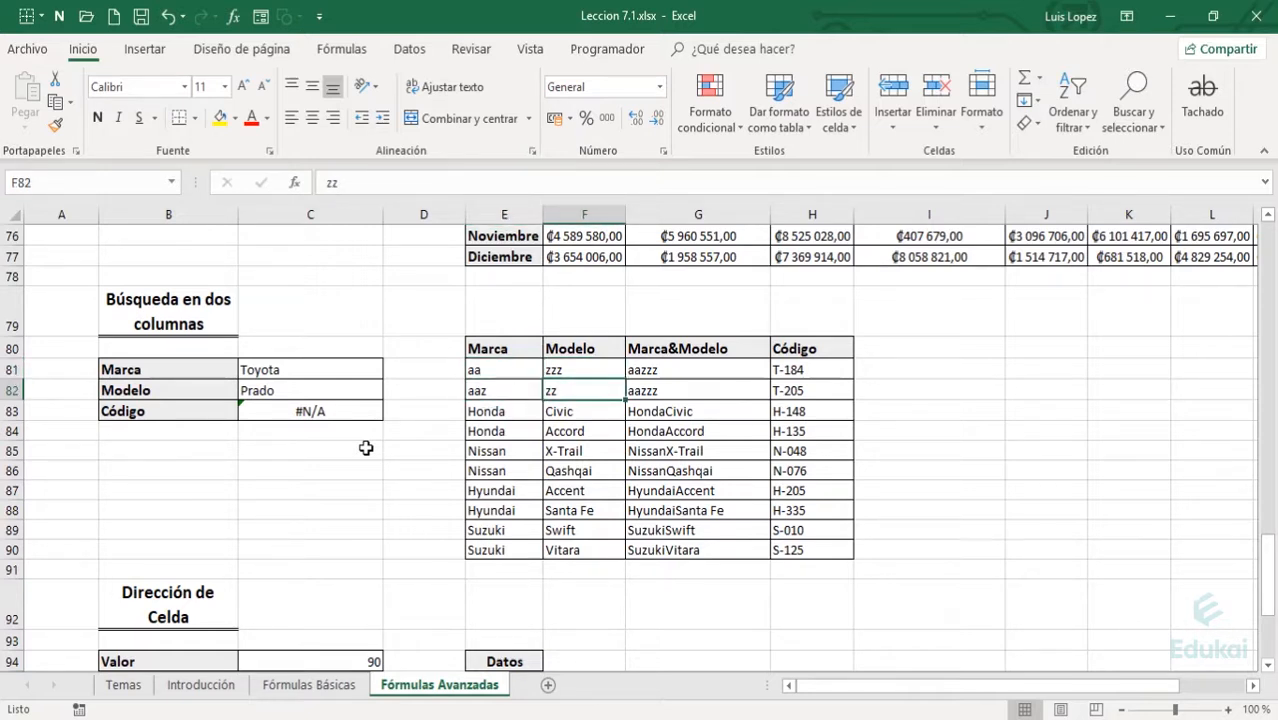
pyautogui.press('Left')
pyautogui.press('Up')
pyautogui.press('Right')
pyautogui.press('Right')
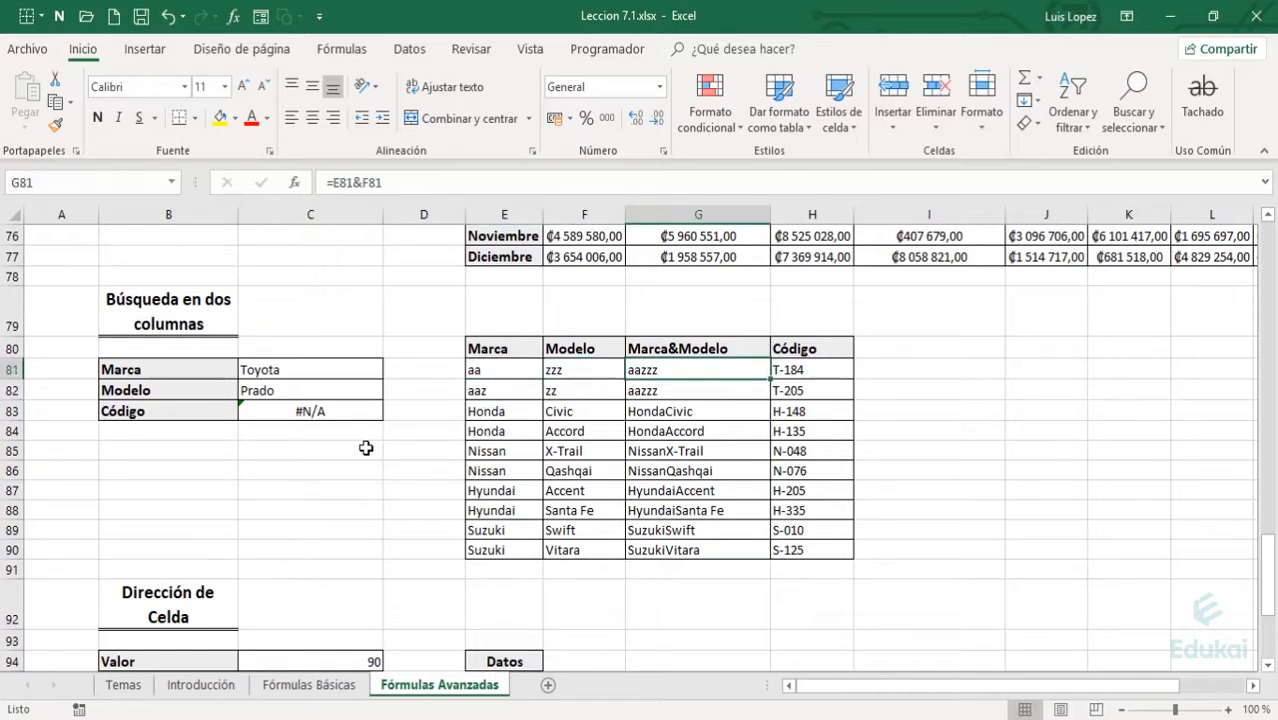
pyautogui.hotkey('shift', 'Down')
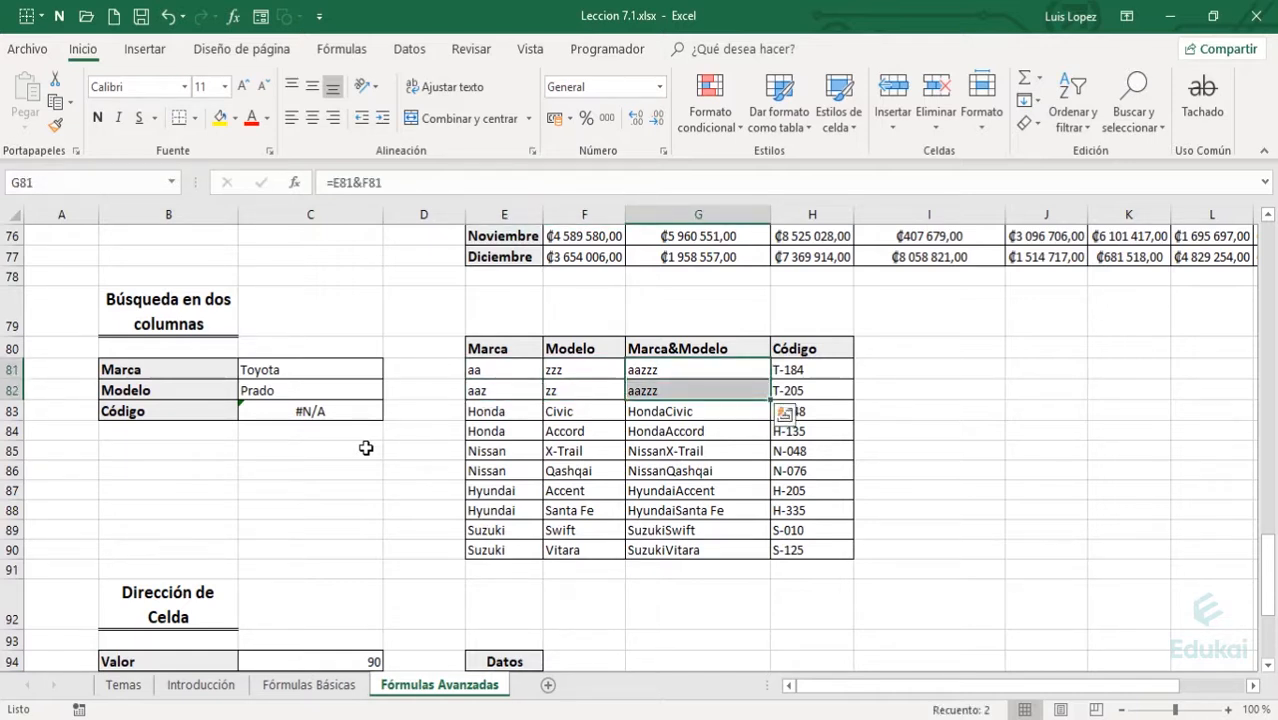
# - Set the search Marca in C81 to aaz and the search Modelo in C82 to zz
pyautogui.press('Left')
pyautogui.press('Left')
pyautogui.press('Left')
pyautogui.press('Down')
pyautogui.press('Left')
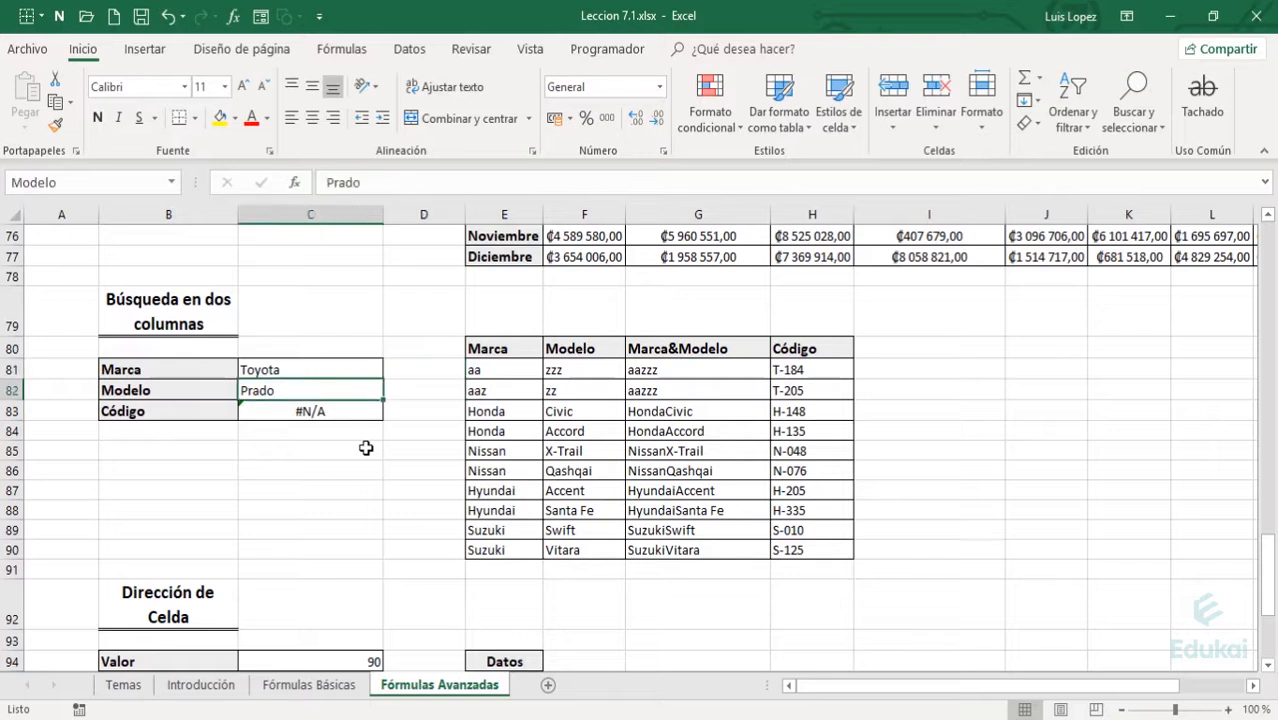
pyautogui.press('Down')
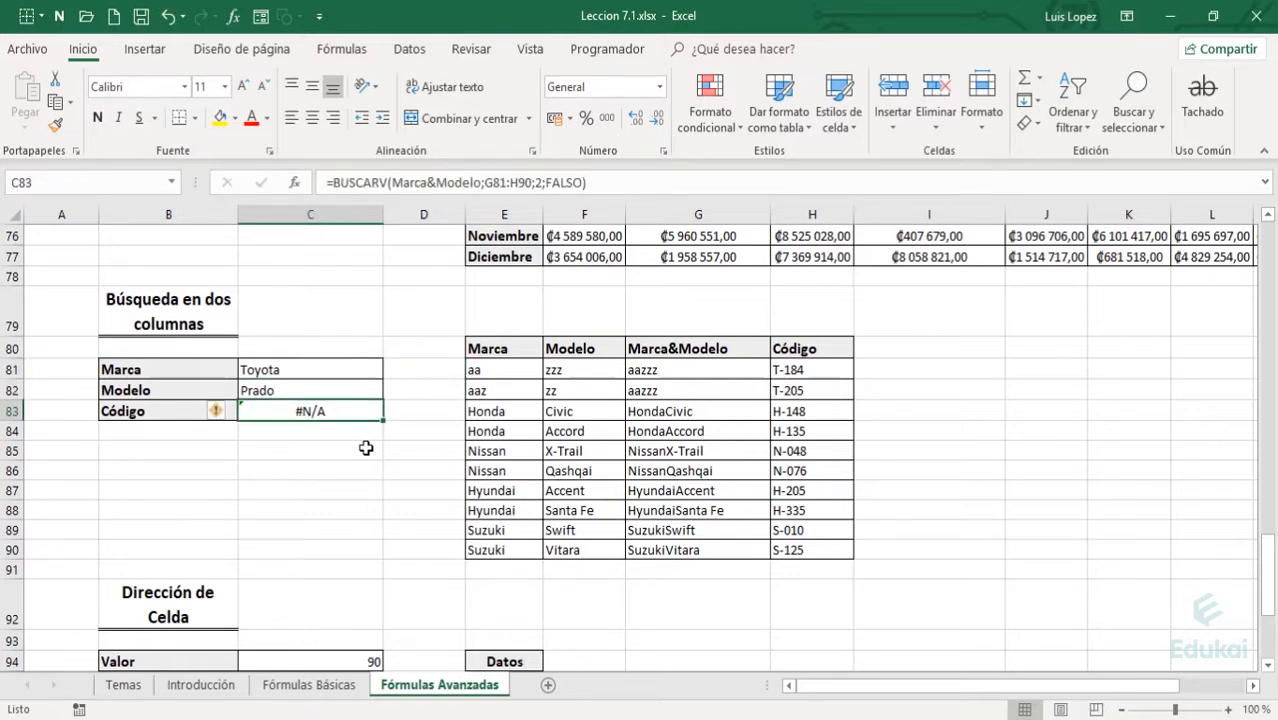
pyautogui.press('Up')
pyautogui.press('Up')
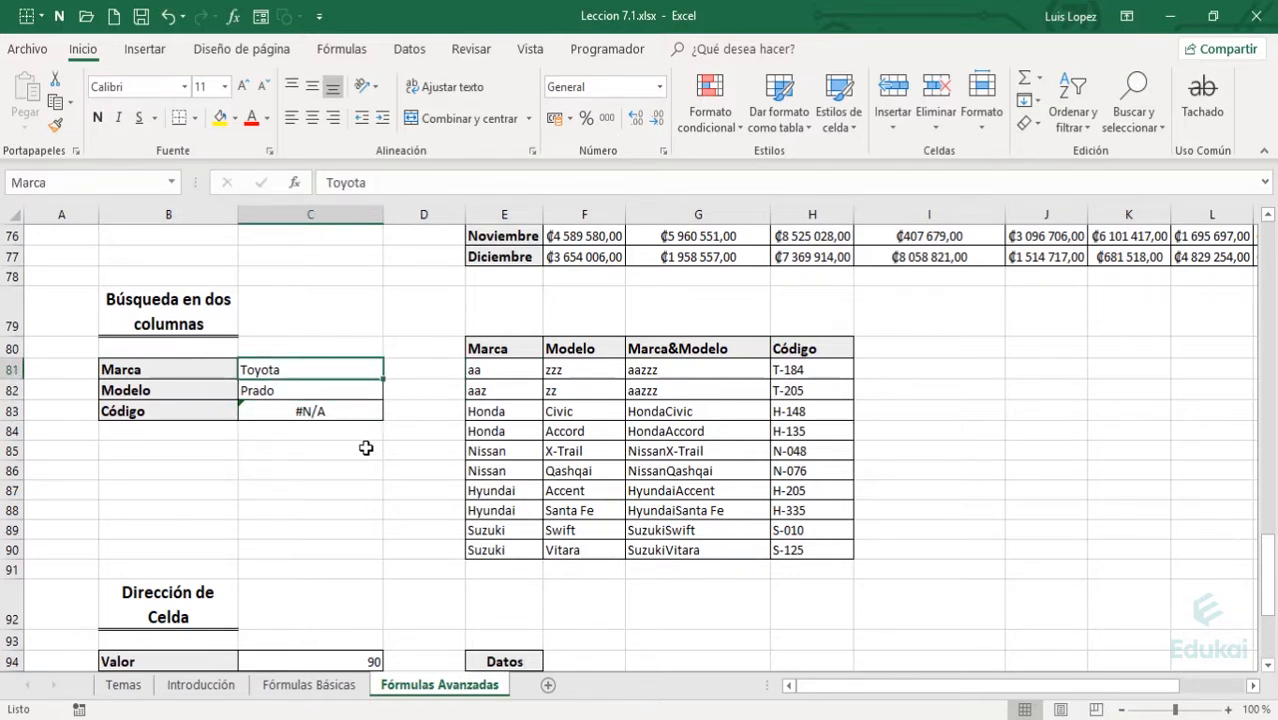
pyautogui.write('aa')
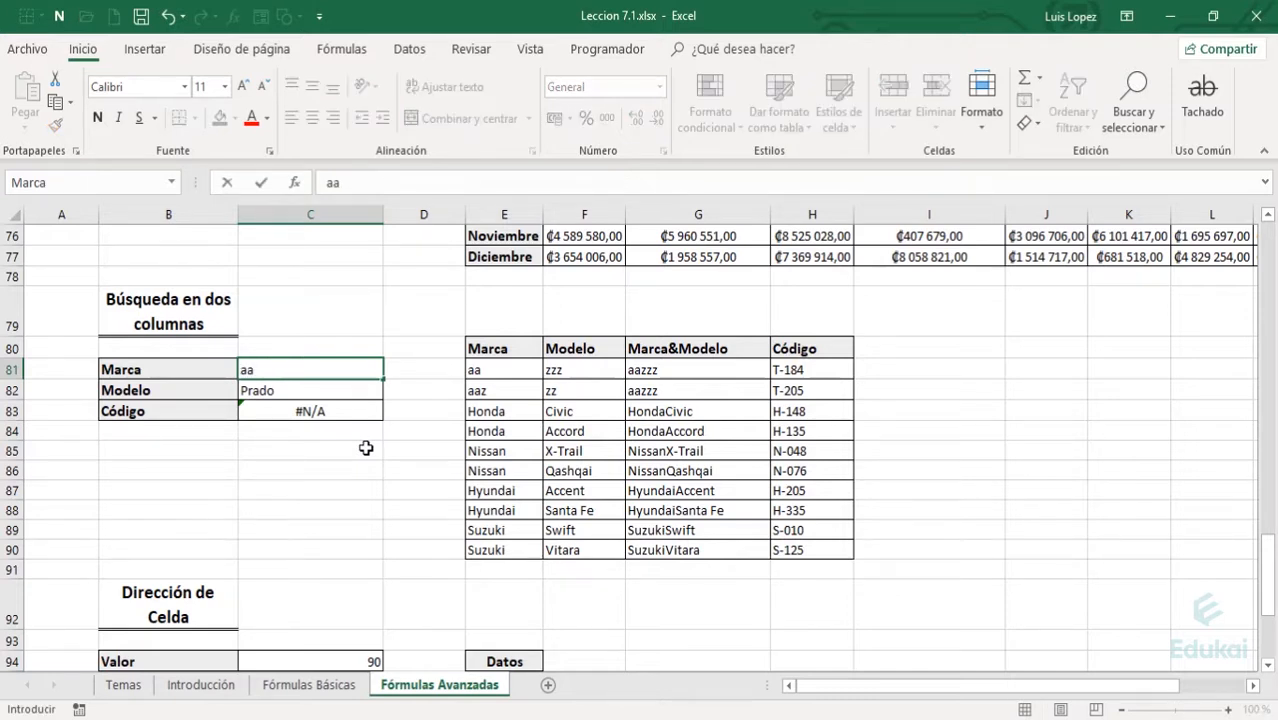
pyautogui.write('z')
pyautogui.press('Down')
pyautogui.press('Down')
pyautogui.press('Up')
pyautogui.write('zz')
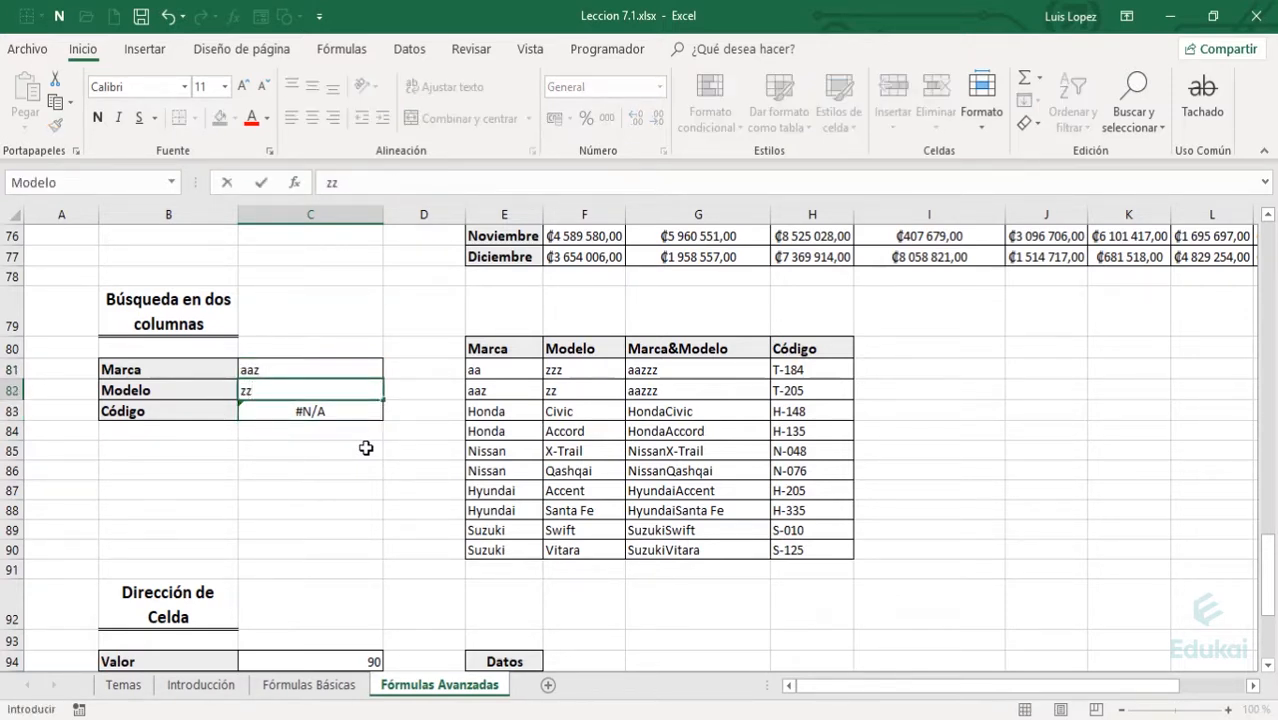
pyautogui.press('Return')
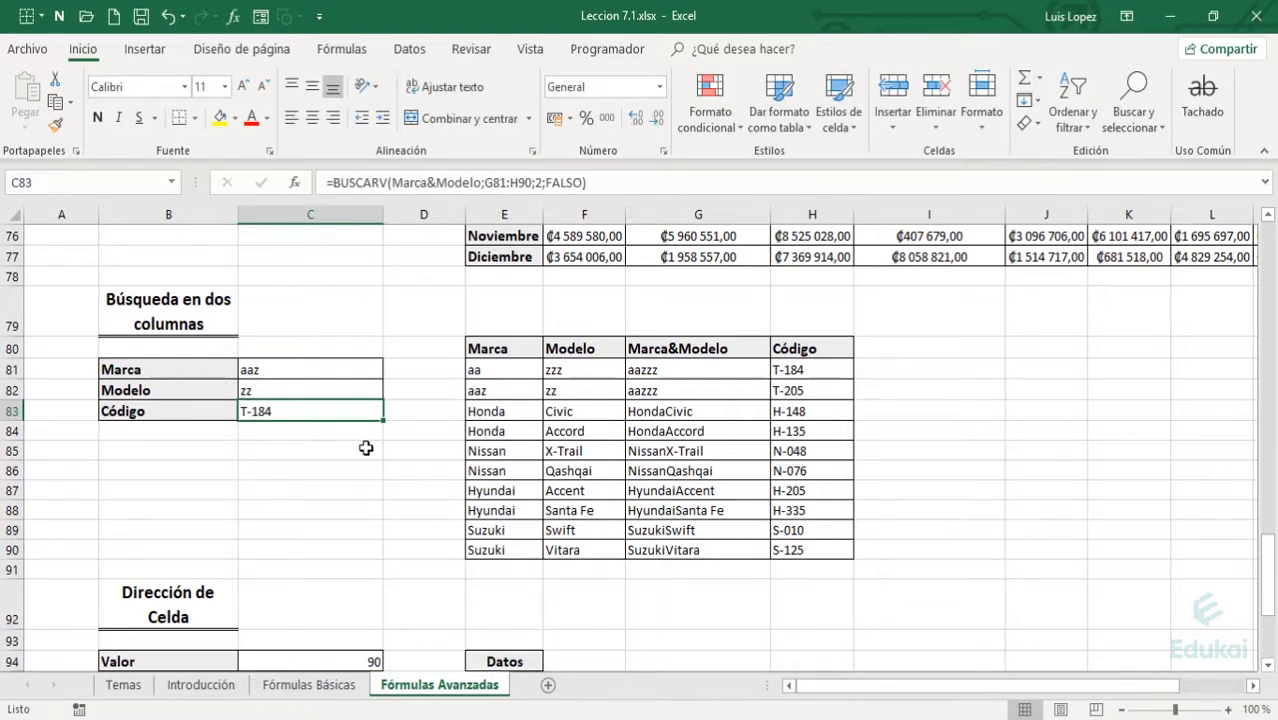
# - Compare the Código result in C83 with the first table row's Código in H81
pyautogui.press('Right')
pyautogui.press('Left')
pyautogui.press('Right')
pyautogui.press('Right')
pyautogui.press('Right')
pyautogui.press('Right')
pyautogui.press('Right')
pyautogui.press('Up')
pyautogui.press('Up')
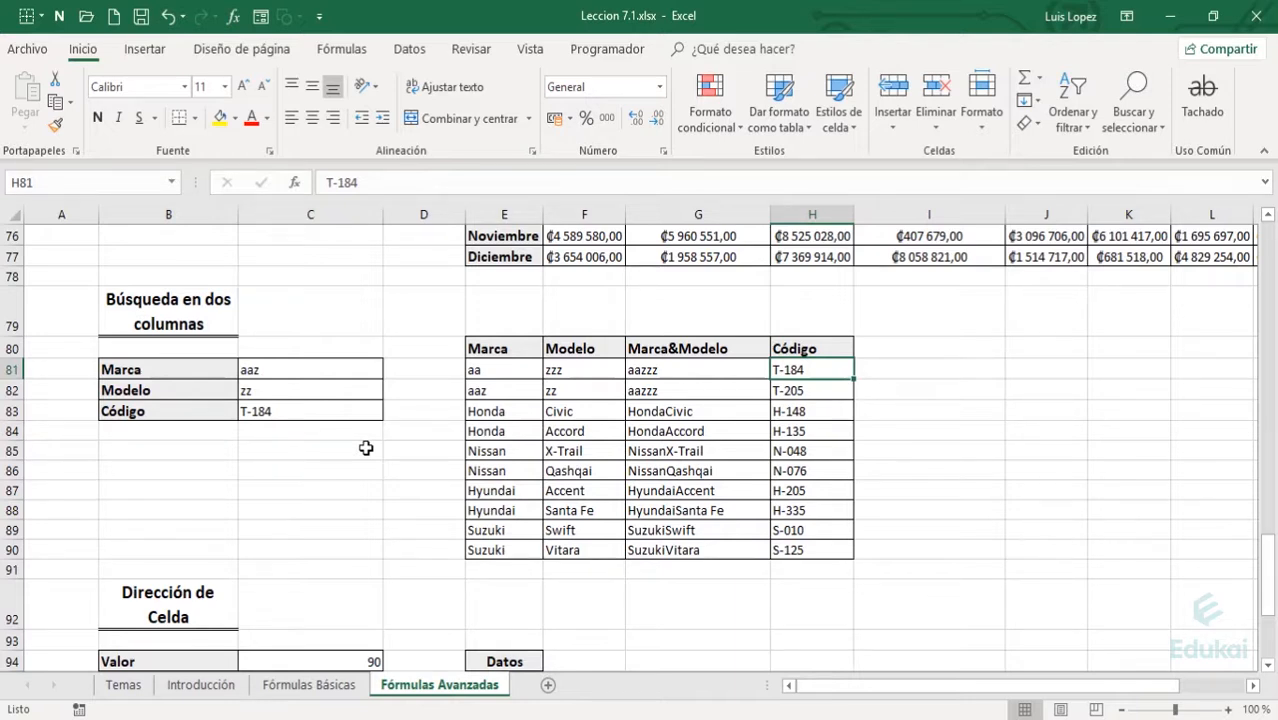
# - Compare the first row's Marca and Modelo with the concatenated keys in G81:G82
pyautogui.press('Left')
pyautogui.press('Left')
pyautogui.press('Left')
pyautogui.press('Right')
pyautogui.press('Right')
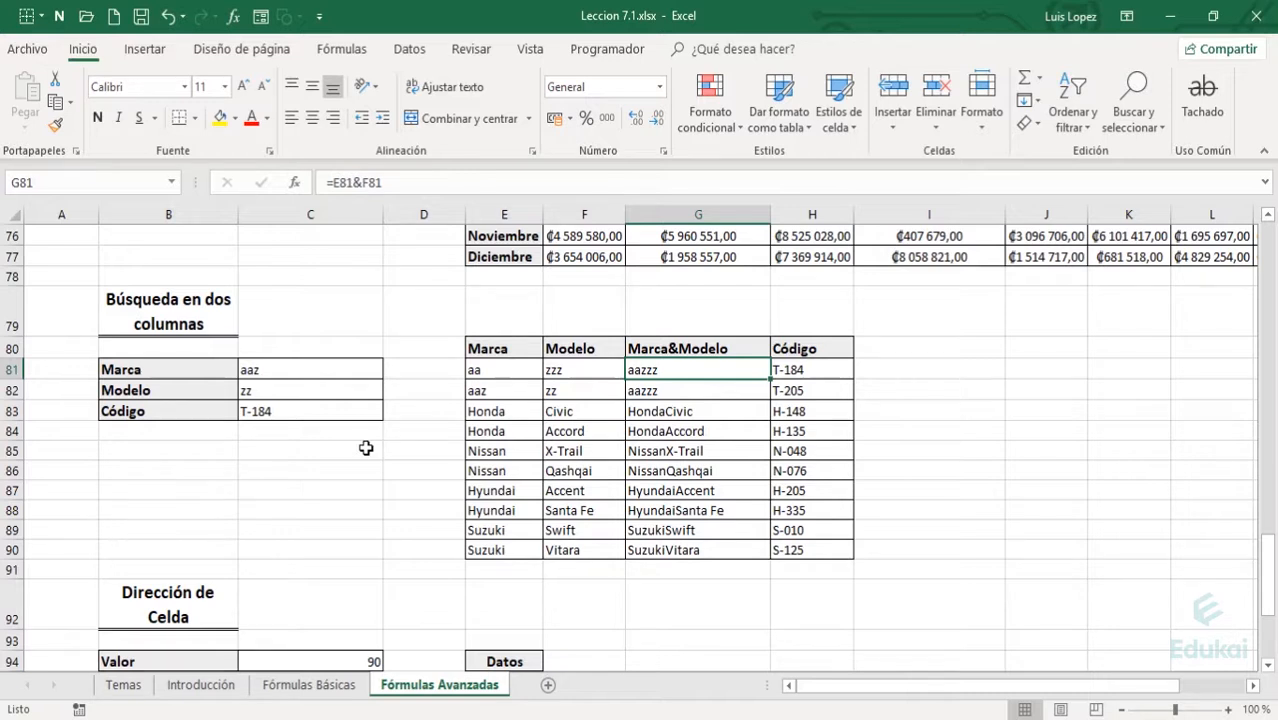
pyautogui.hotkey('shift', 'Down')
pyautogui.hotkey('shift', 'Up')
pyautogui.press('Left')
pyautogui.press('Right')
# - Compare the search values in C81:C82 with the first concatenated key in G81
pyautogui.press('Left')
pyautogui.press('Left')
pyautogui.press('Left')
pyautogui.press('Left')
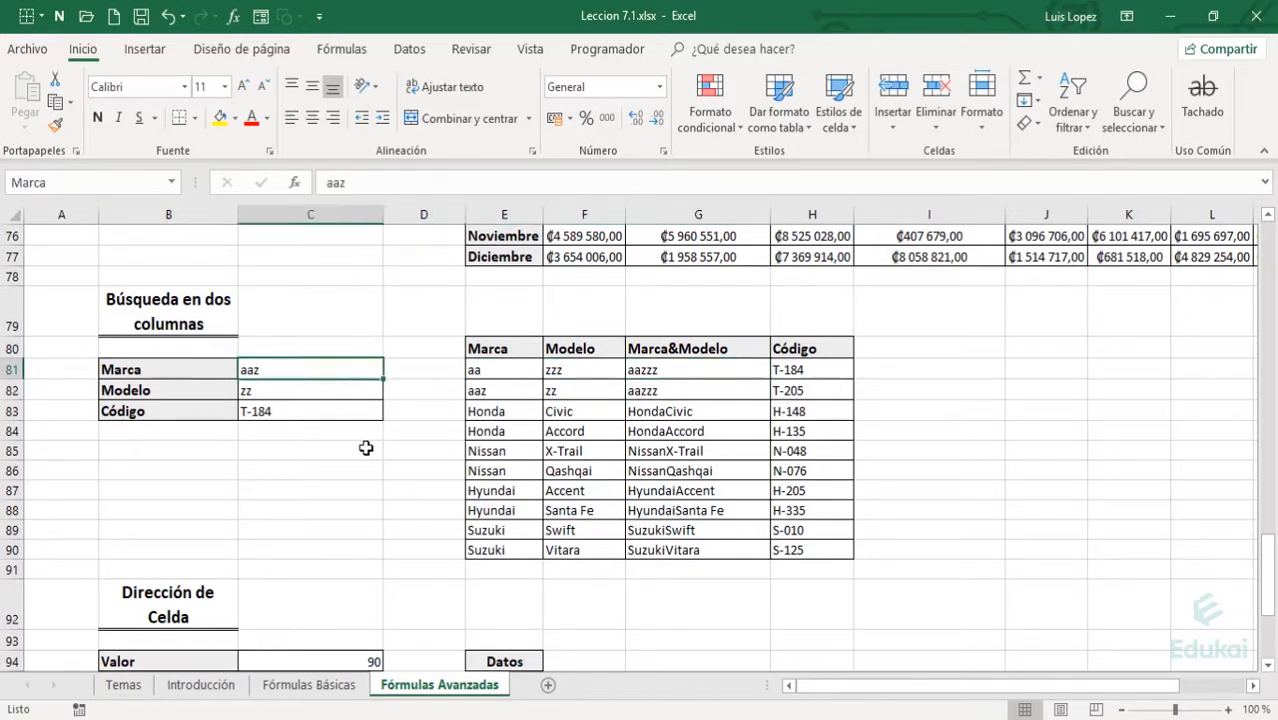
pyautogui.hotkey('shift', 'Down')
pyautogui.press('Right')
pyautogui.press('Right')
pyautogui.press('Right')
pyautogui.press('Right')
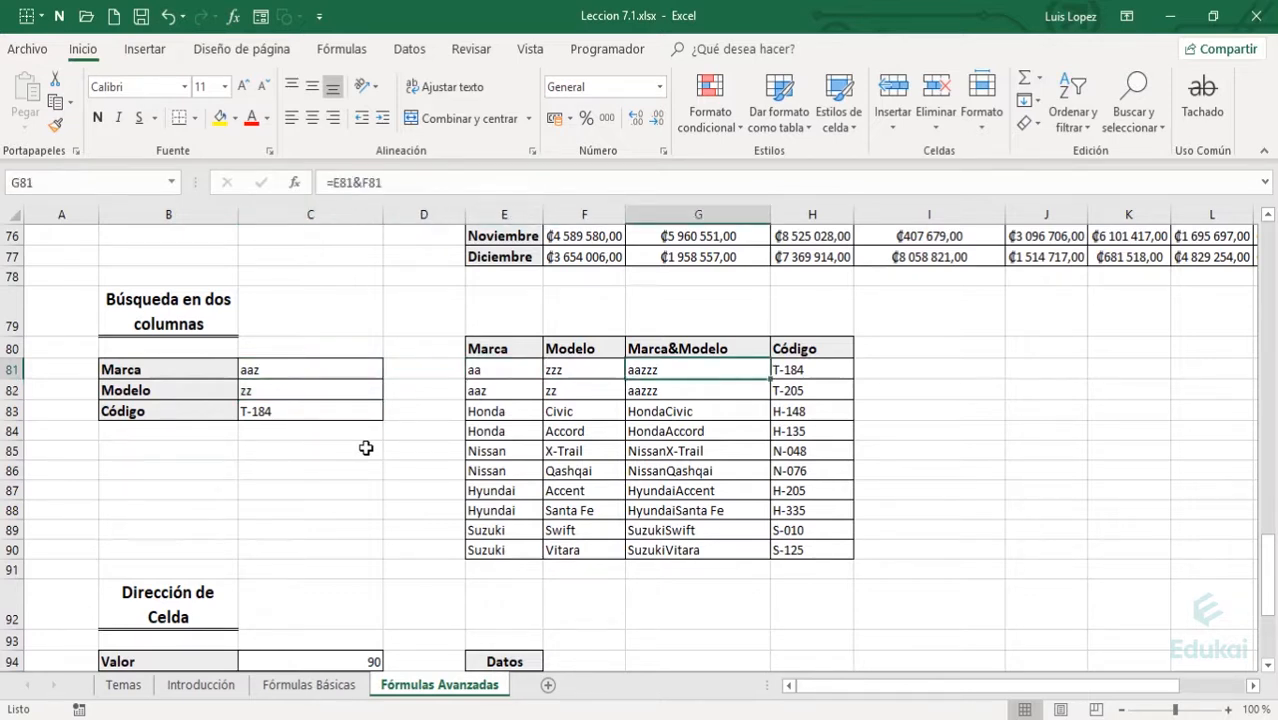
# - Compare the second row's concatenated key in G82 with its Marca and Modelo in E82:F82
pyautogui.press('Down')
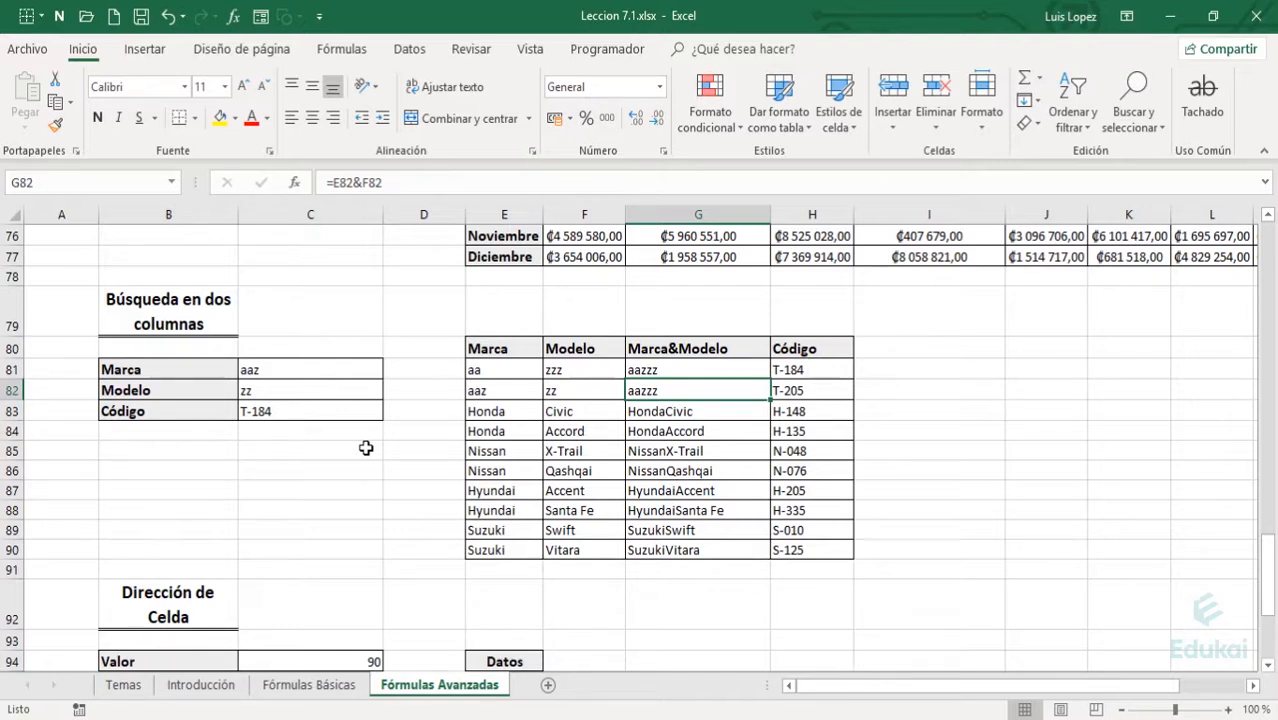
pyautogui.press('Left')
pyautogui.press('Left')
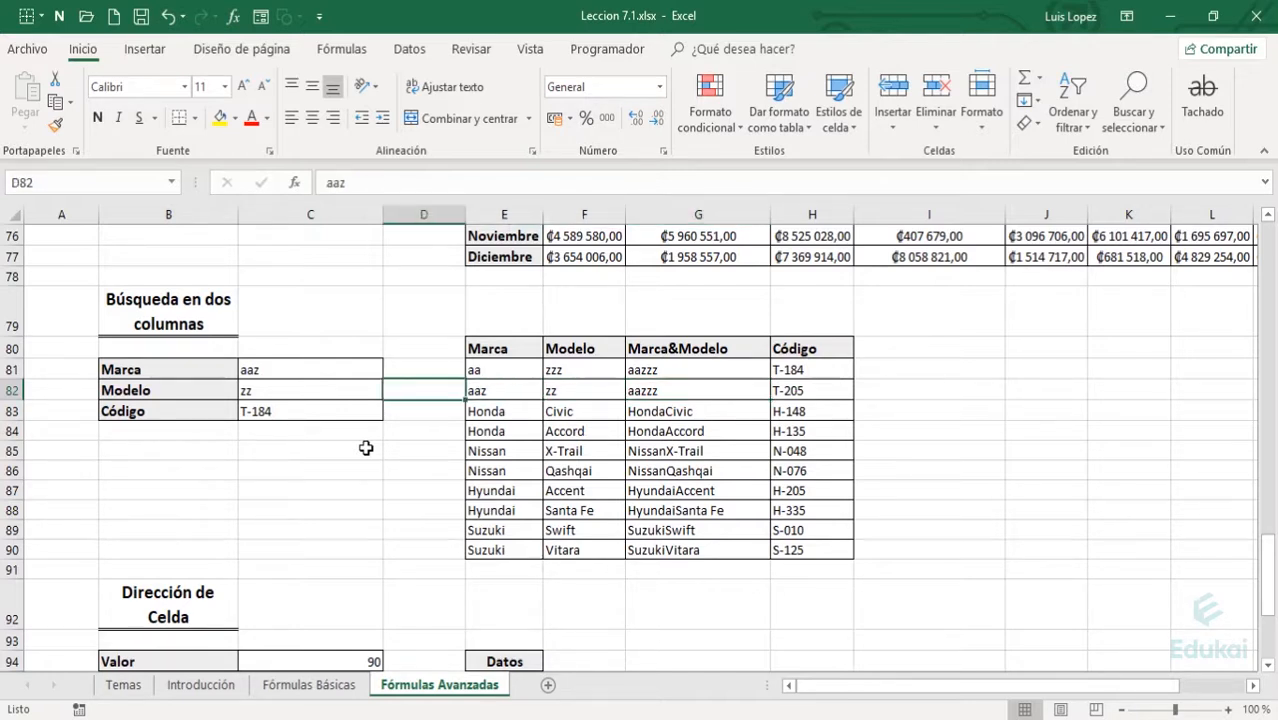
pyautogui.press('Right')
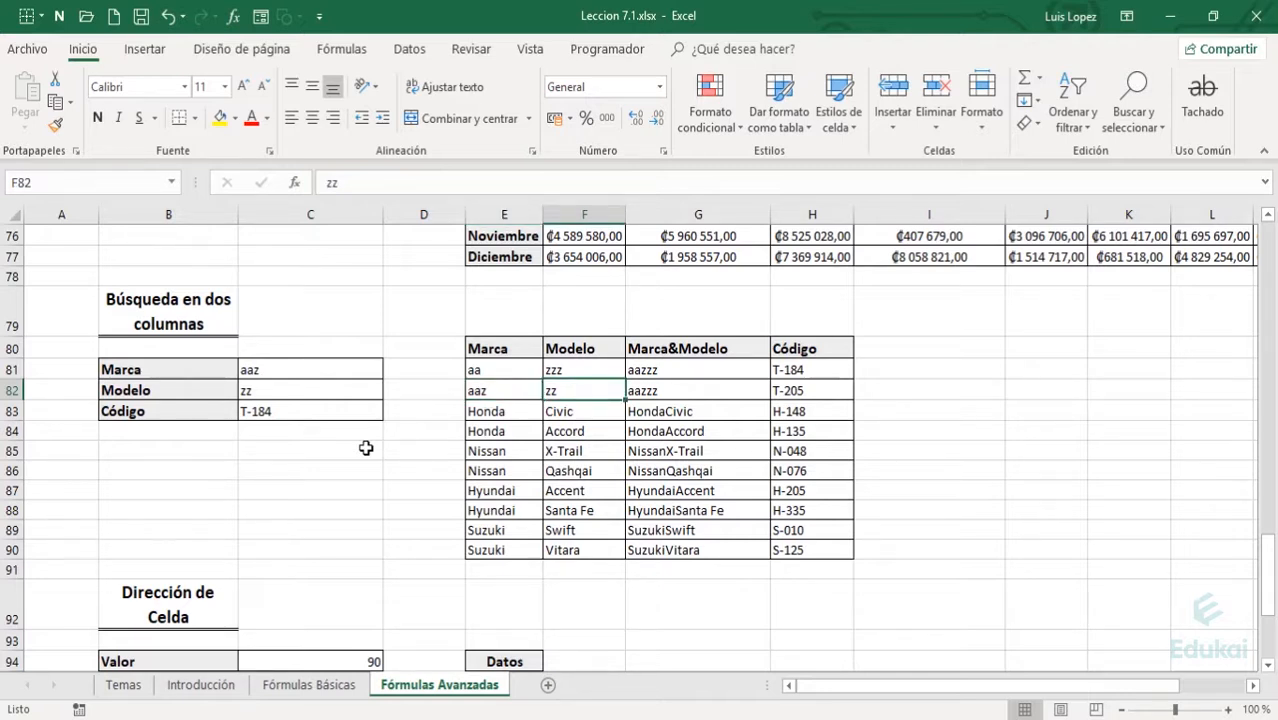
pyautogui.press('Left')
pyautogui.press('Left')
pyautogui.press('Left')
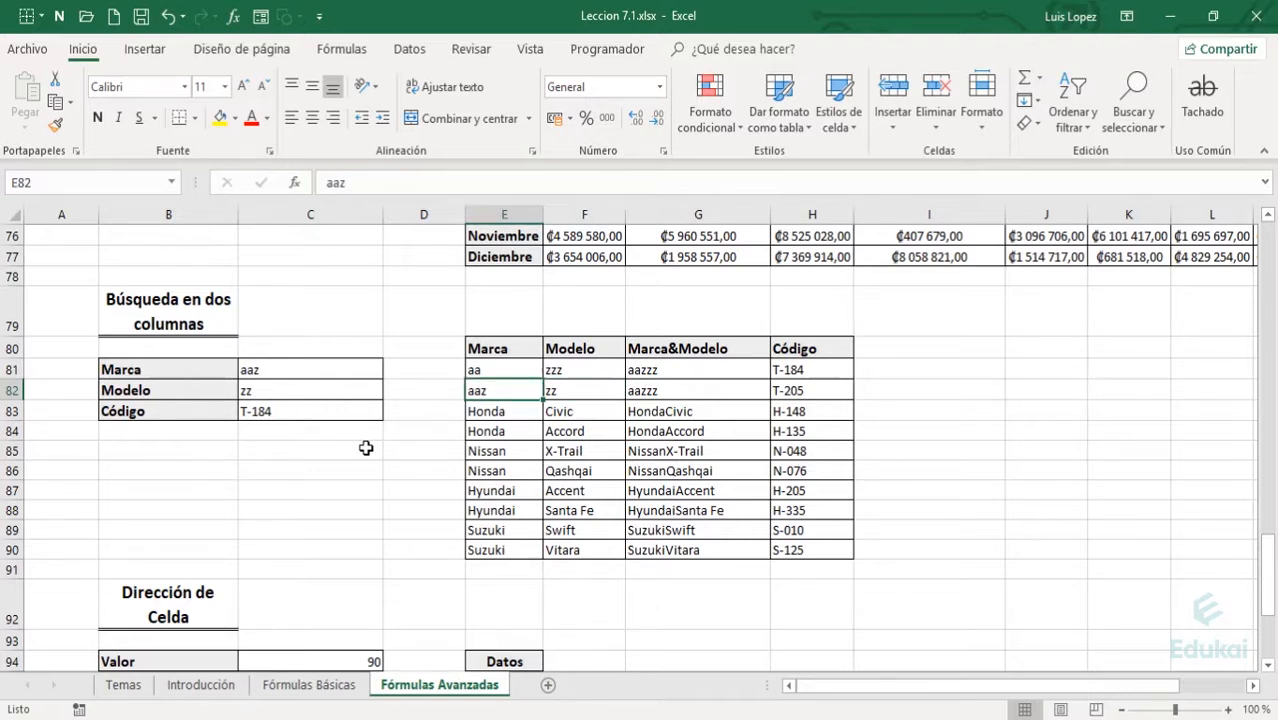
# - Add a hyphen separator to the concatenated key in G81, making the formula =E81&"-"&F81
pyautogui.press('Down')
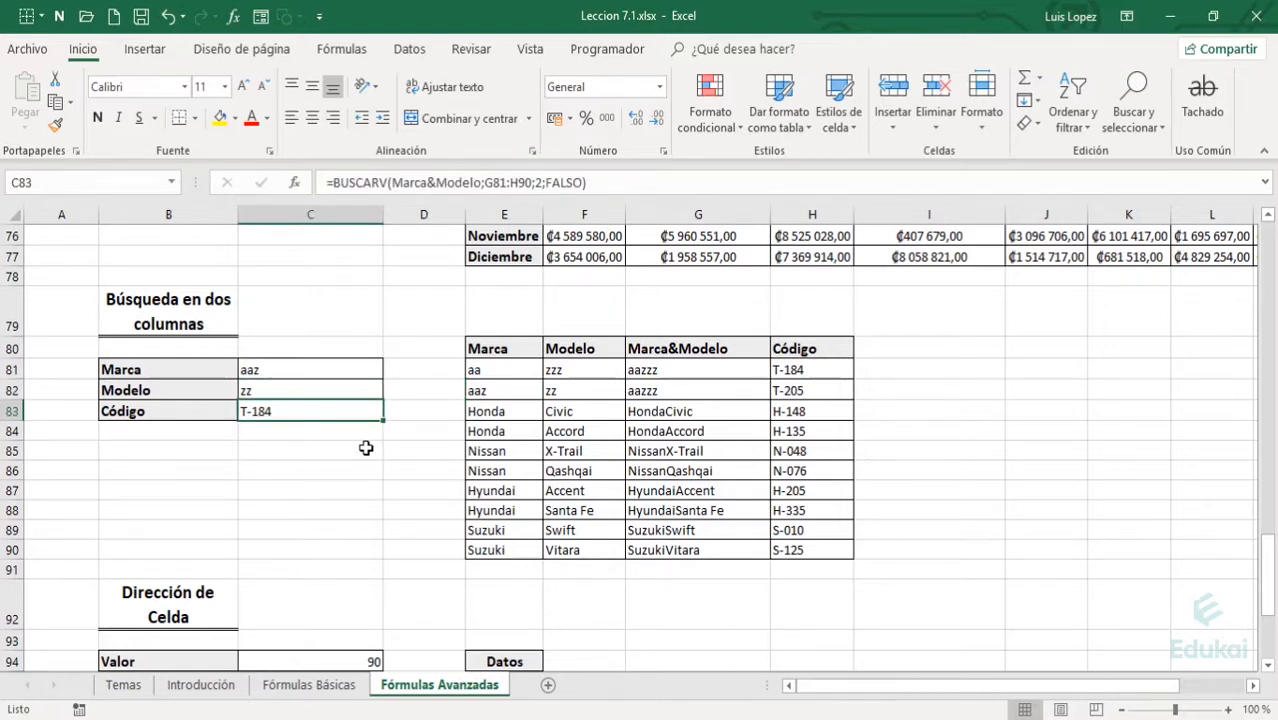
pyautogui.press('Right')
pyautogui.press('Right')
pyautogui.press('Right')
pyautogui.press('Right')
pyautogui.press('Up')
pyautogui.press('Up')
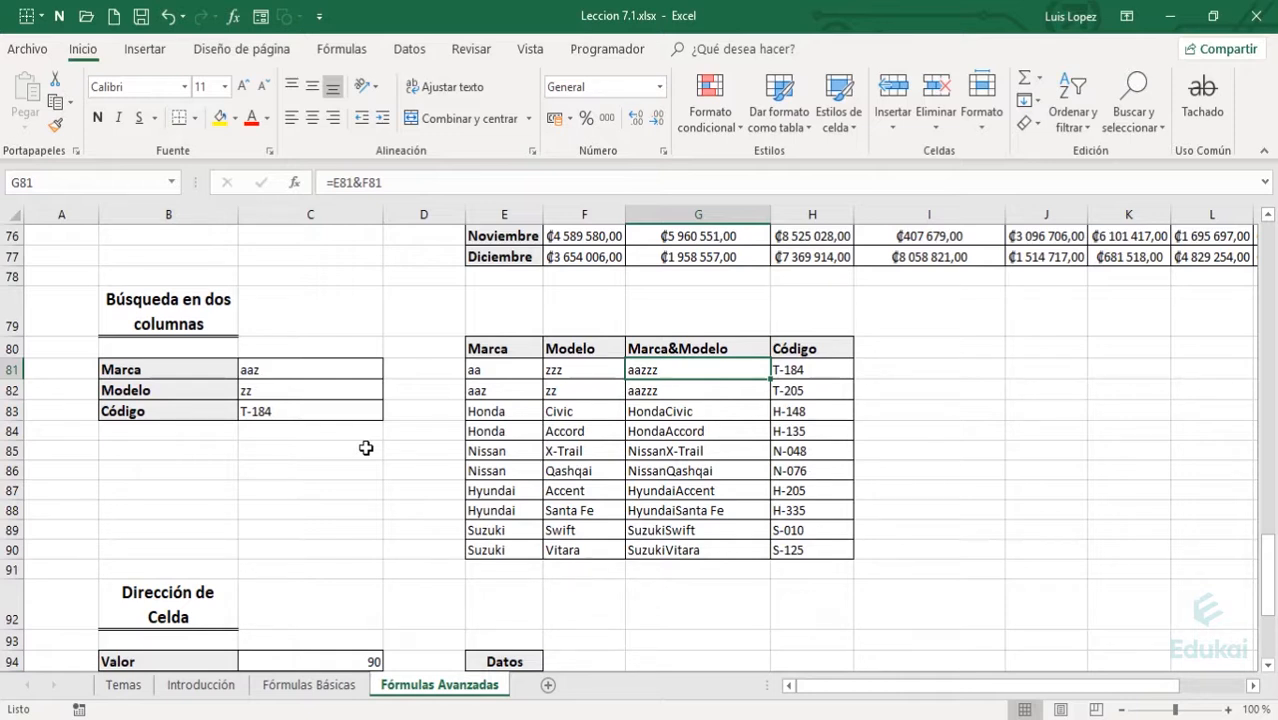
pyautogui.press('F2')
pyautogui.press('Left')
pyautogui.press('Left')
pyautogui.press('Left')
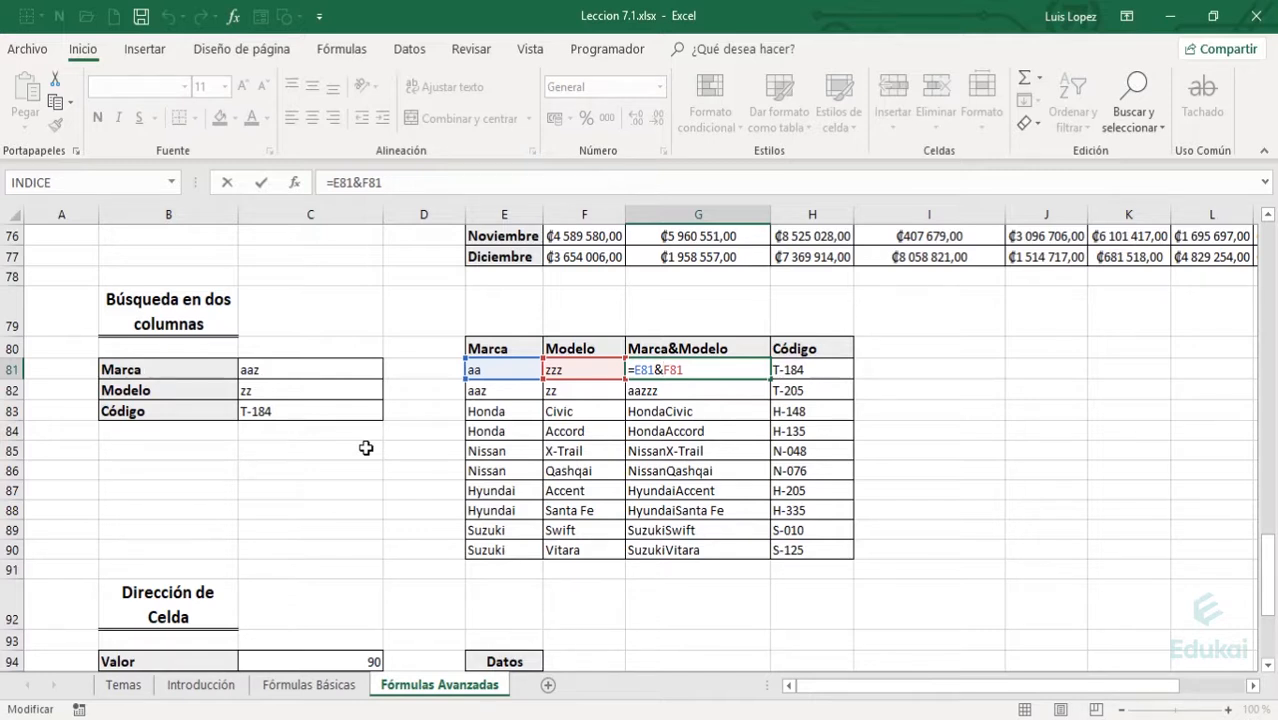
pyautogui.write('"-"')
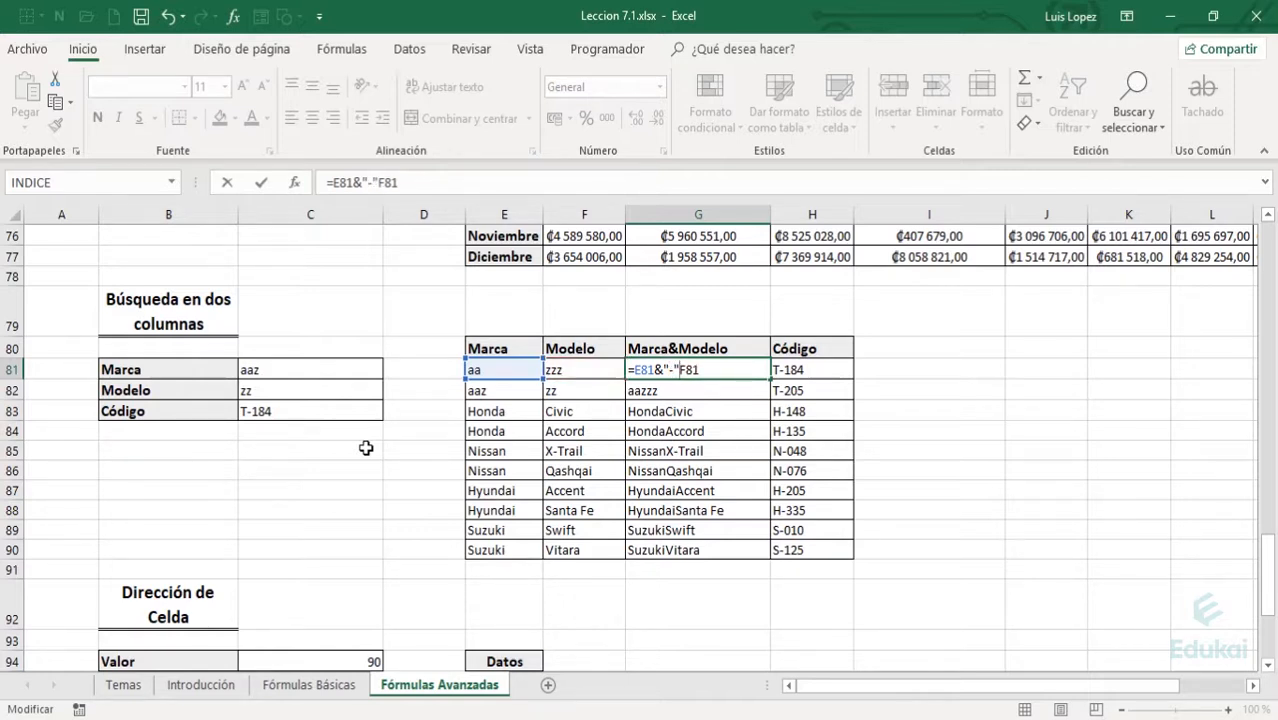
pyautogui.write('&')
pyautogui.press('Return')
pyautogui.press('Up')
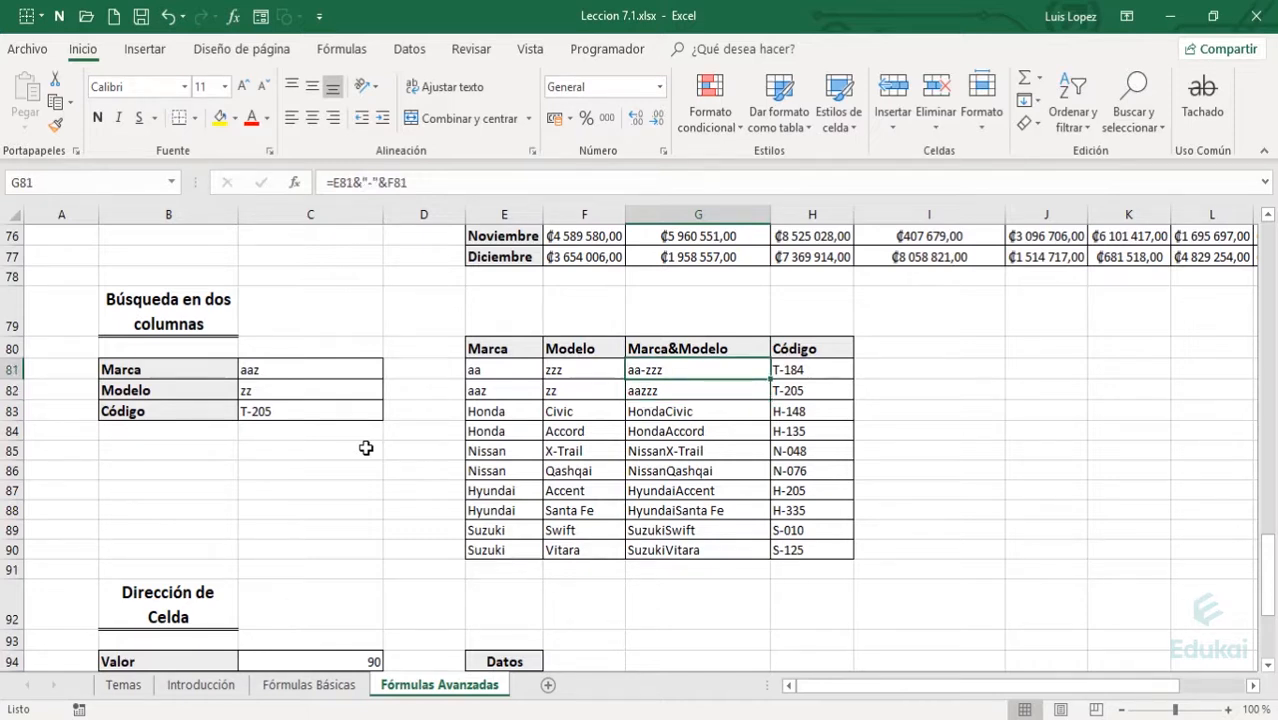
# - Fill the hyphenated key formula from G81 down into G82
pyautogui.hotkey('shift', 'Down')
pyautogui.hotkey('ctrl', 'd')
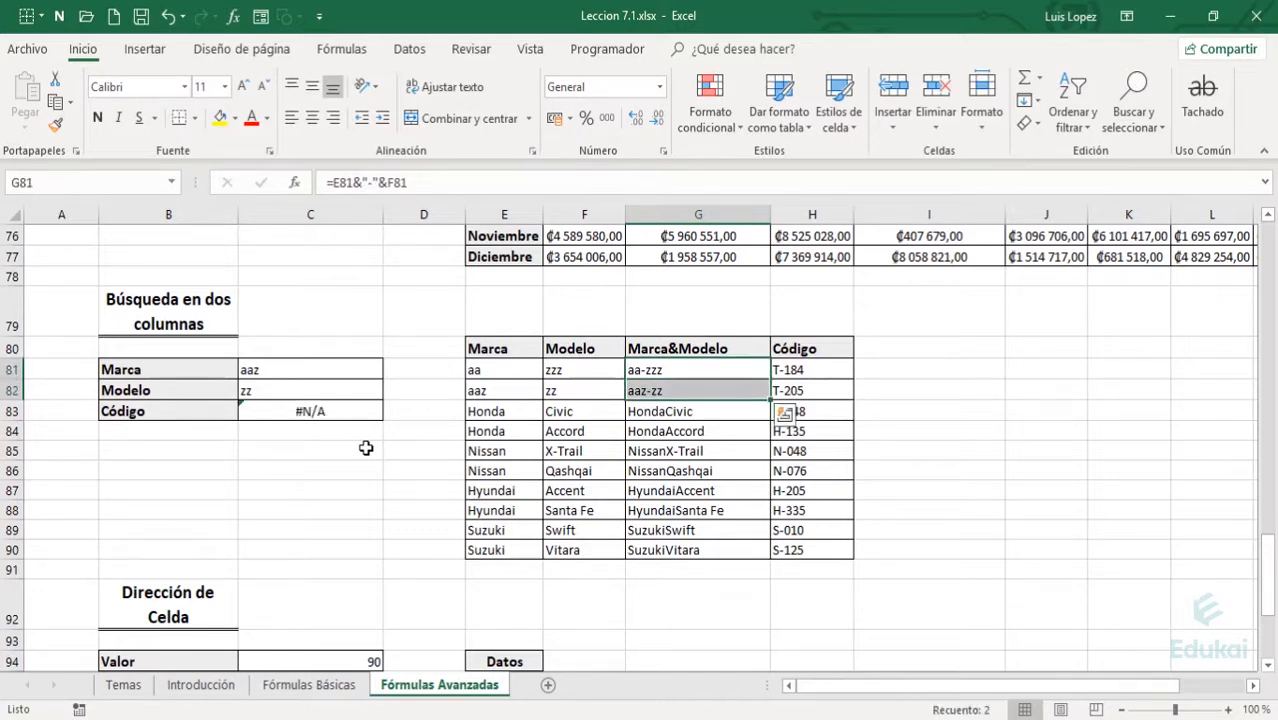
pyautogui.hotkey('shift', 'Up')
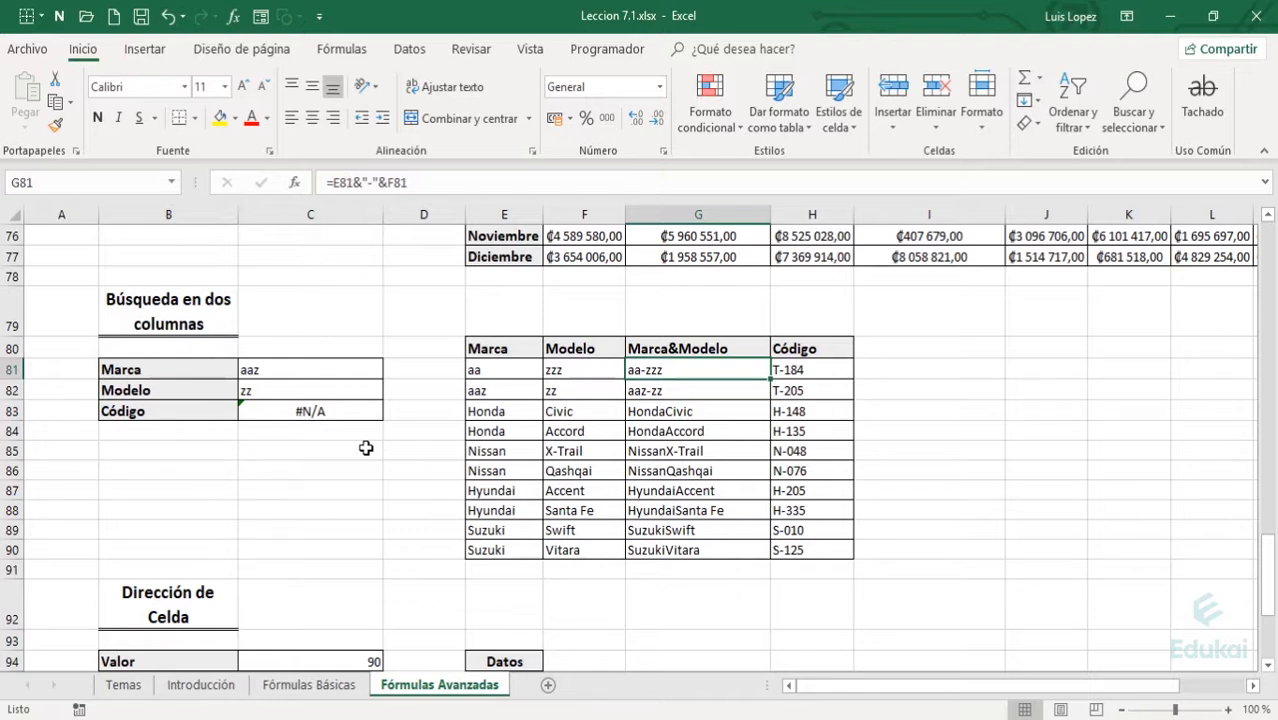
# - Add the hyphen separator to the lookup value in C83, making the formula =BUSCARV(Marca&"-"&Modelo;G81:H90;2;FALSO)
pyautogui.press('Left')
pyautogui.press('Left')
pyautogui.press('Left')
pyautogui.press('Left')
pyautogui.press('Down')
pyautogui.press('Down')
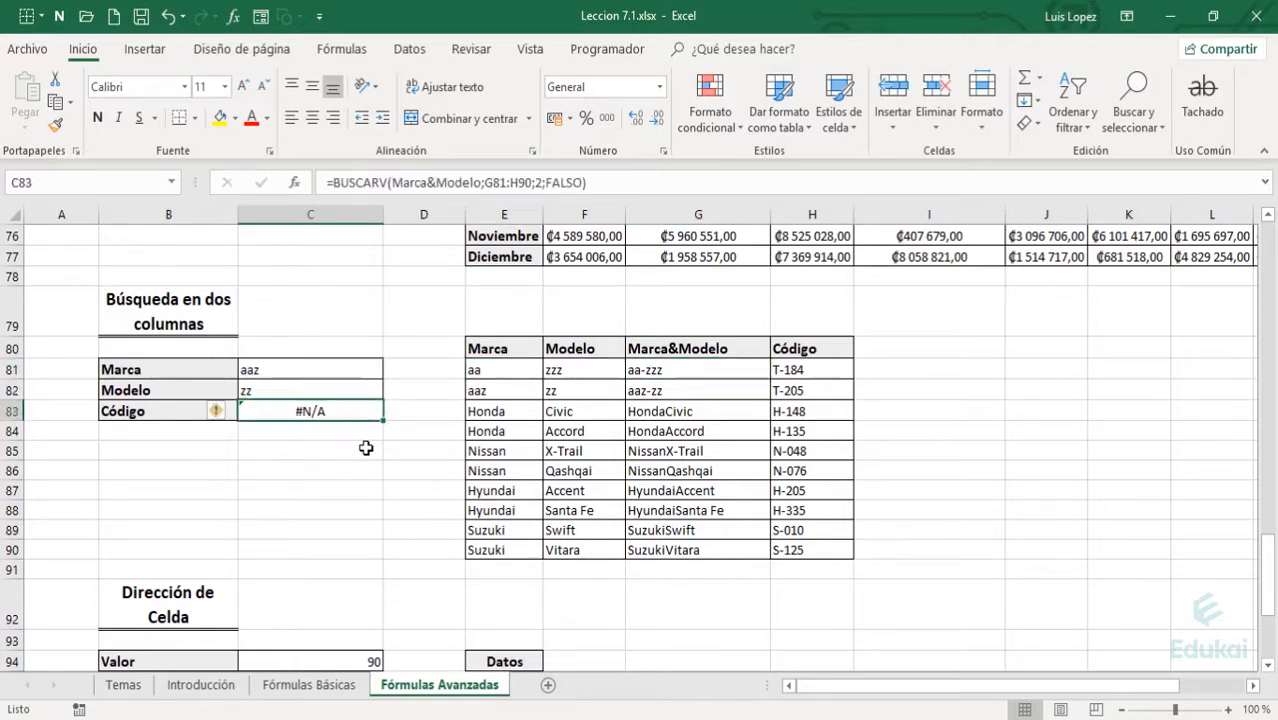
pyautogui.press('F2')
pyautogui.press('Left')
pyautogui.press('Left')
pyautogui.press('Left')
pyautogui.press('Left')
pyautogui.press('Left')
pyautogui.press('Left')
pyautogui.press('Left')
pyautogui.press('Left')
pyautogui.press('Left')
pyautogui.press('Left')
pyautogui.press('Left')
pyautogui.press('Left')
pyautogui.press('Left')
pyautogui.press('Left')
pyautogui.press('Left')
pyautogui.press('Left')
pyautogui.press('Left')
pyautogui.press('Left')
pyautogui.press('Left')
pyautogui.press('Left')
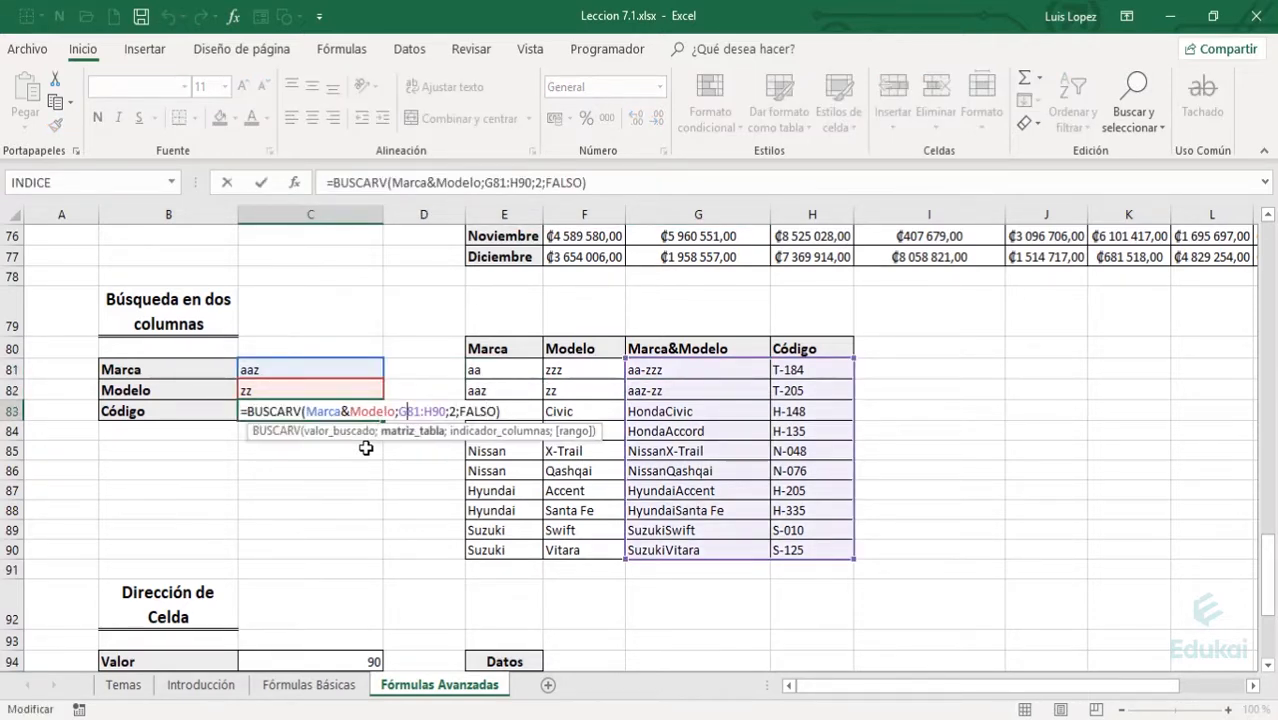
pyautogui.press('Left')
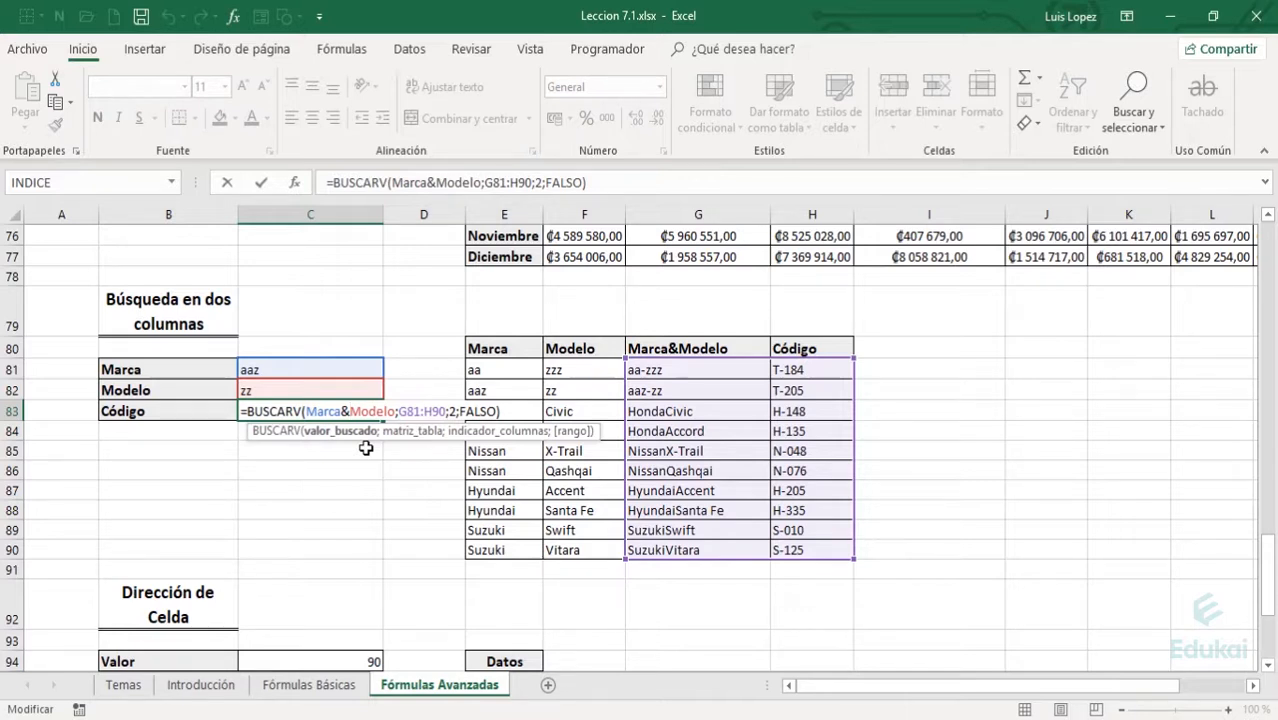
pyautogui.write('"-"')
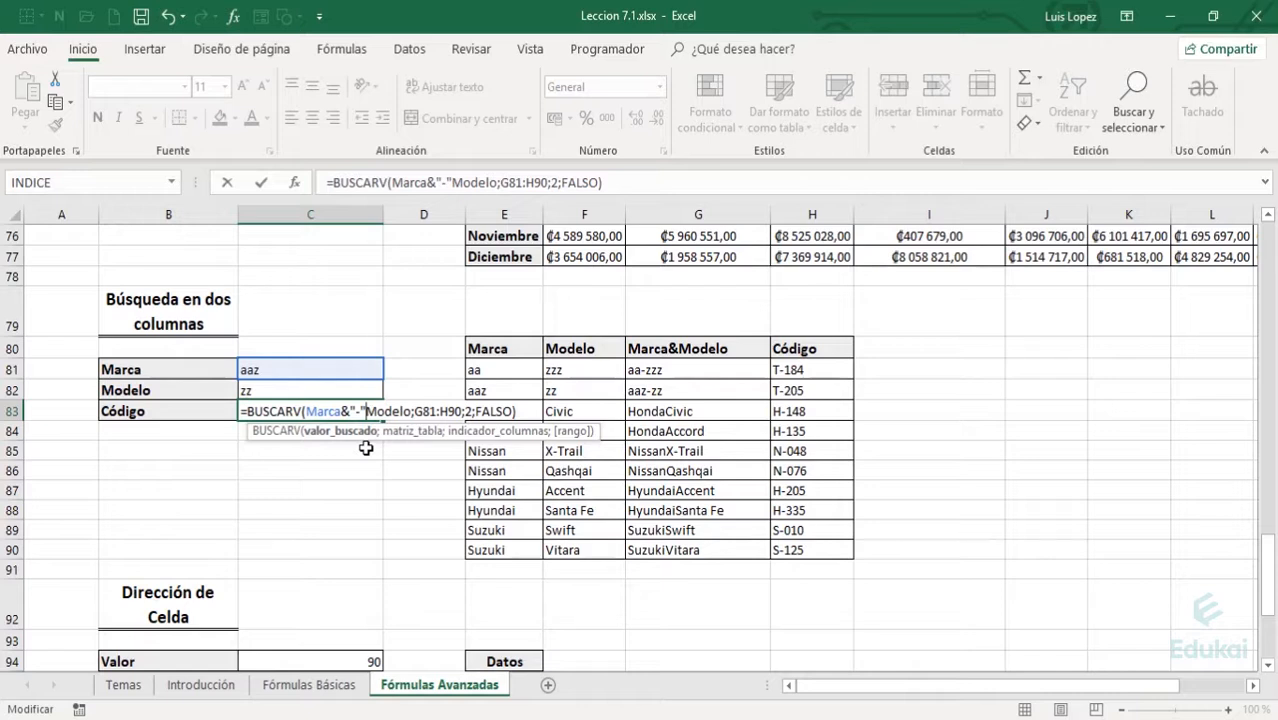
pyautogui.write('&')
pyautogui.press('Return')
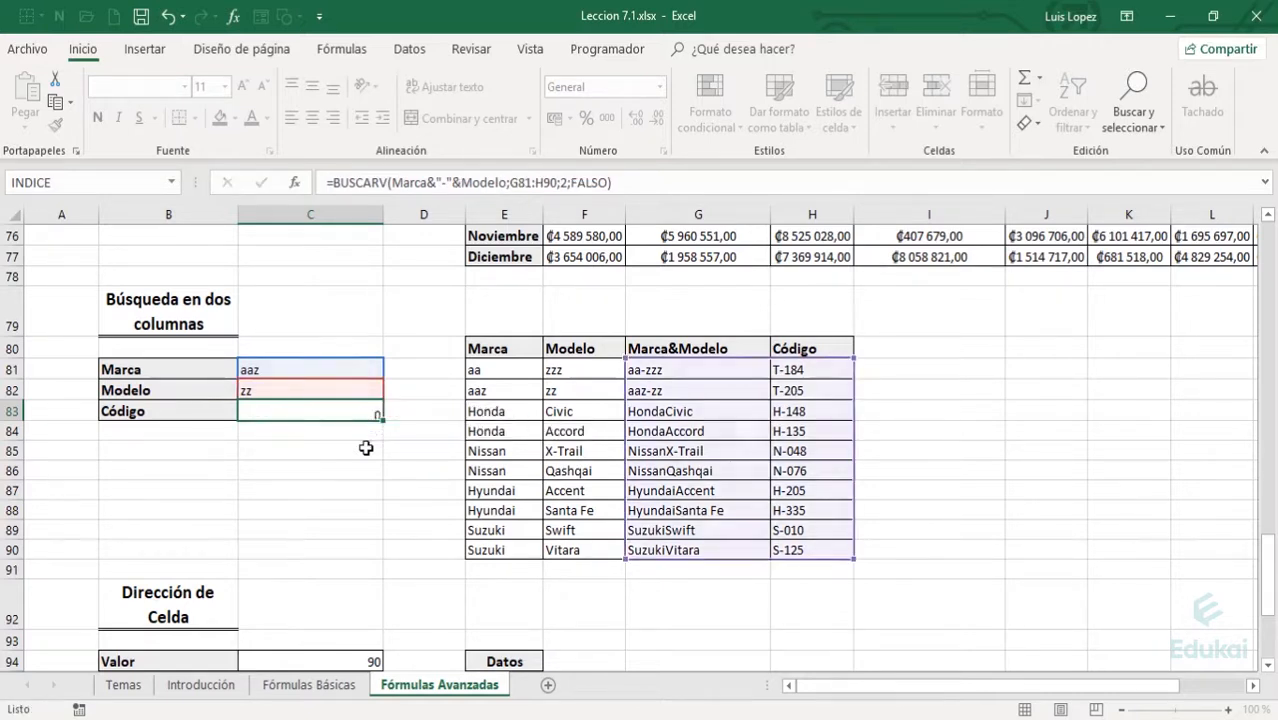
pyautogui.press('Up')
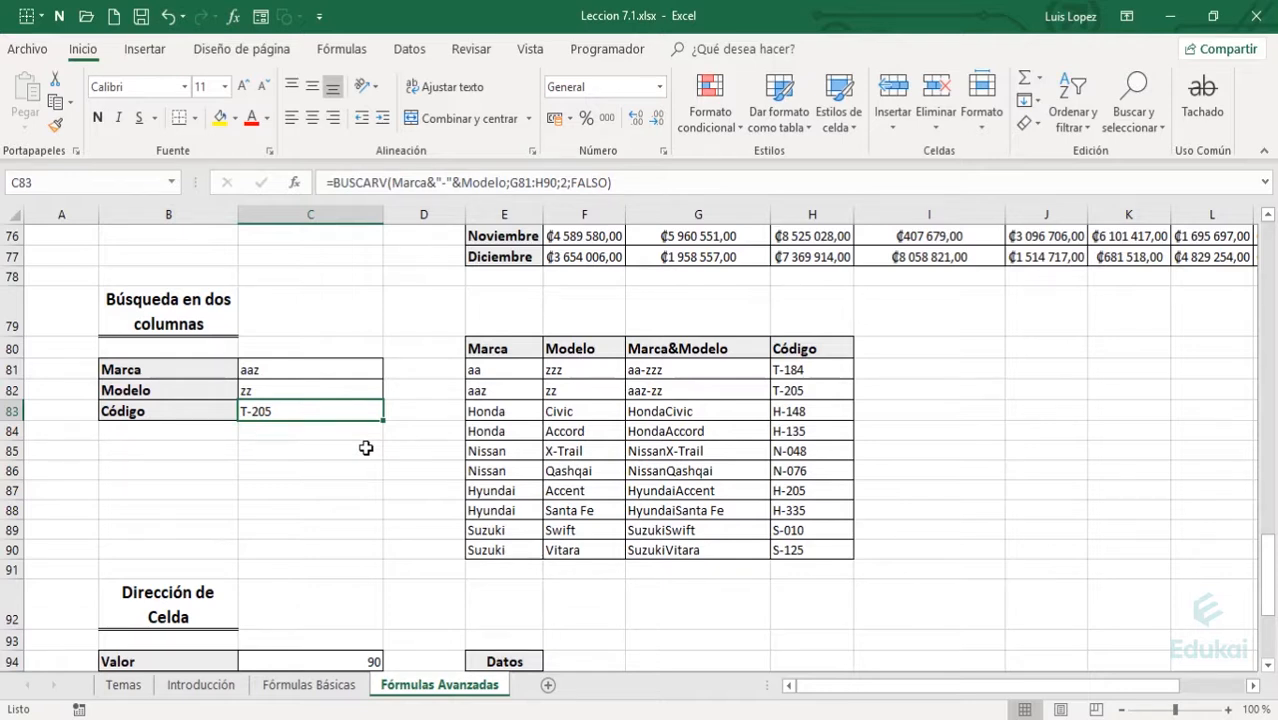
# - Compare the search values and Código result in C81:C83 with the second table row's Código in H82
pyautogui.press('Up')
pyautogui.press('Up')
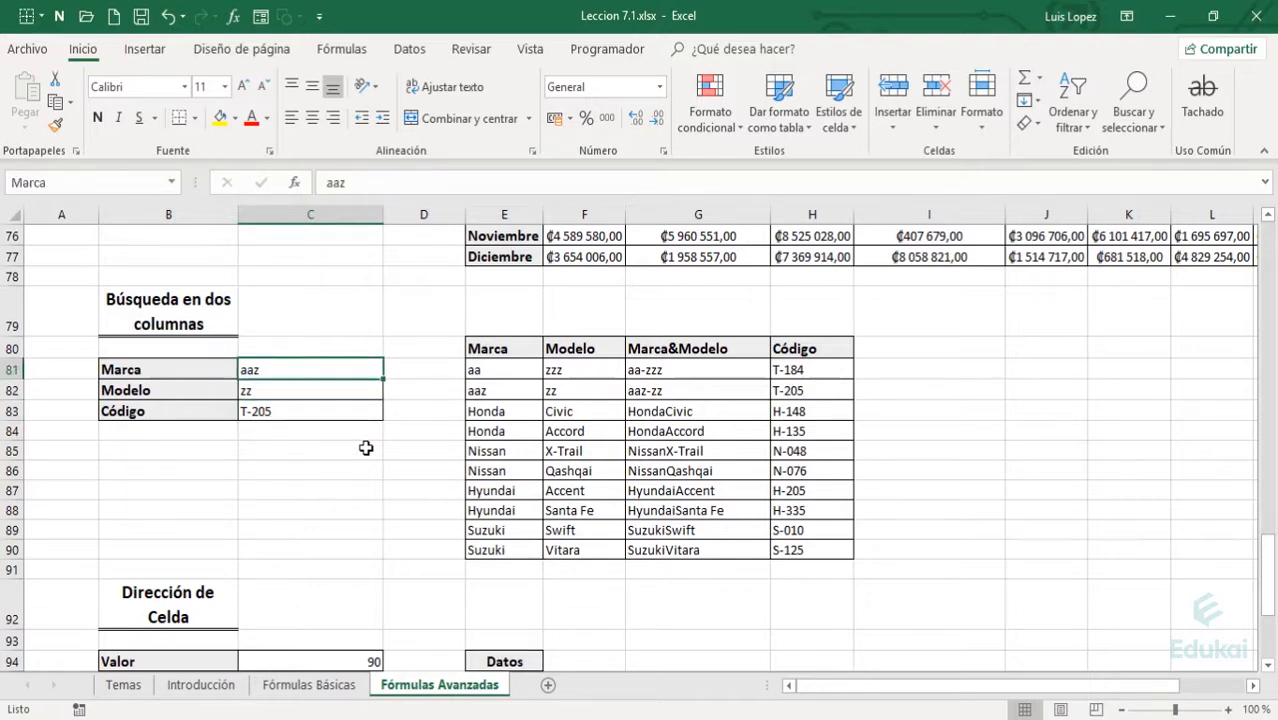
pyautogui.press('Down')
pyautogui.press('Down')
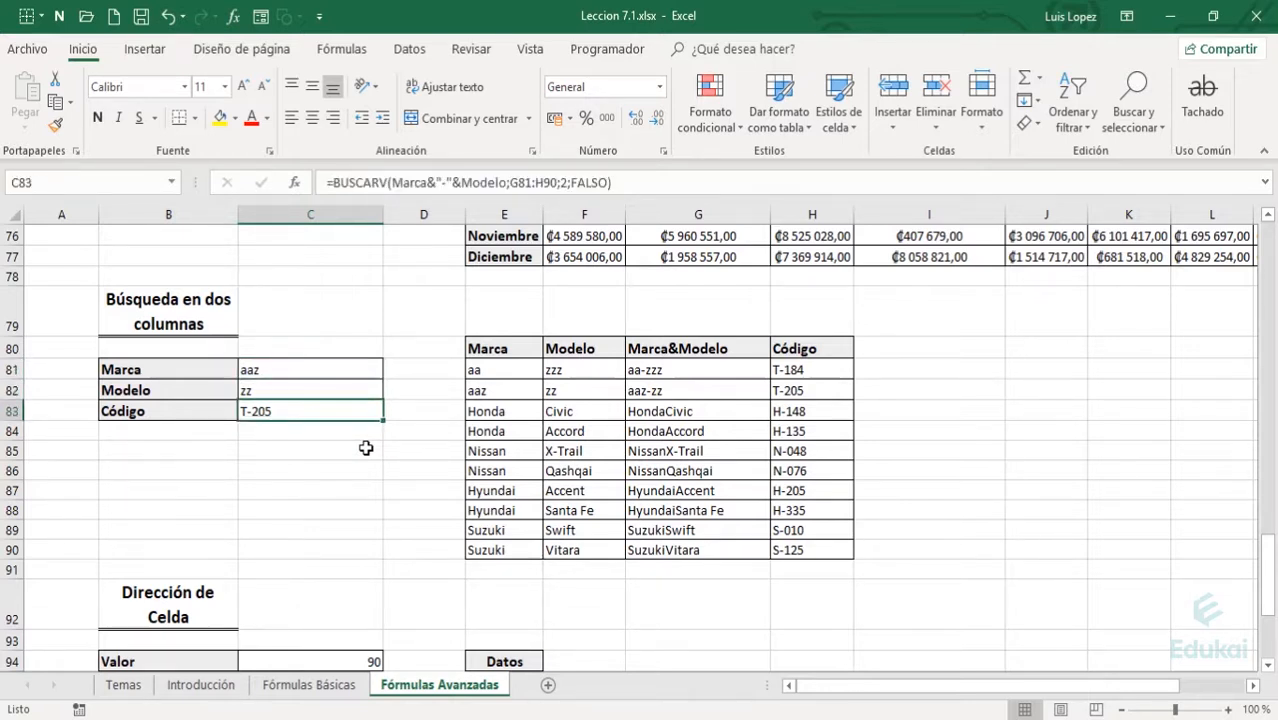
pyautogui.press('Right')
pyautogui.press('Right')
pyautogui.press('Right')
pyautogui.press('Right')
pyautogui.press('Up')
pyautogui.press('Right')
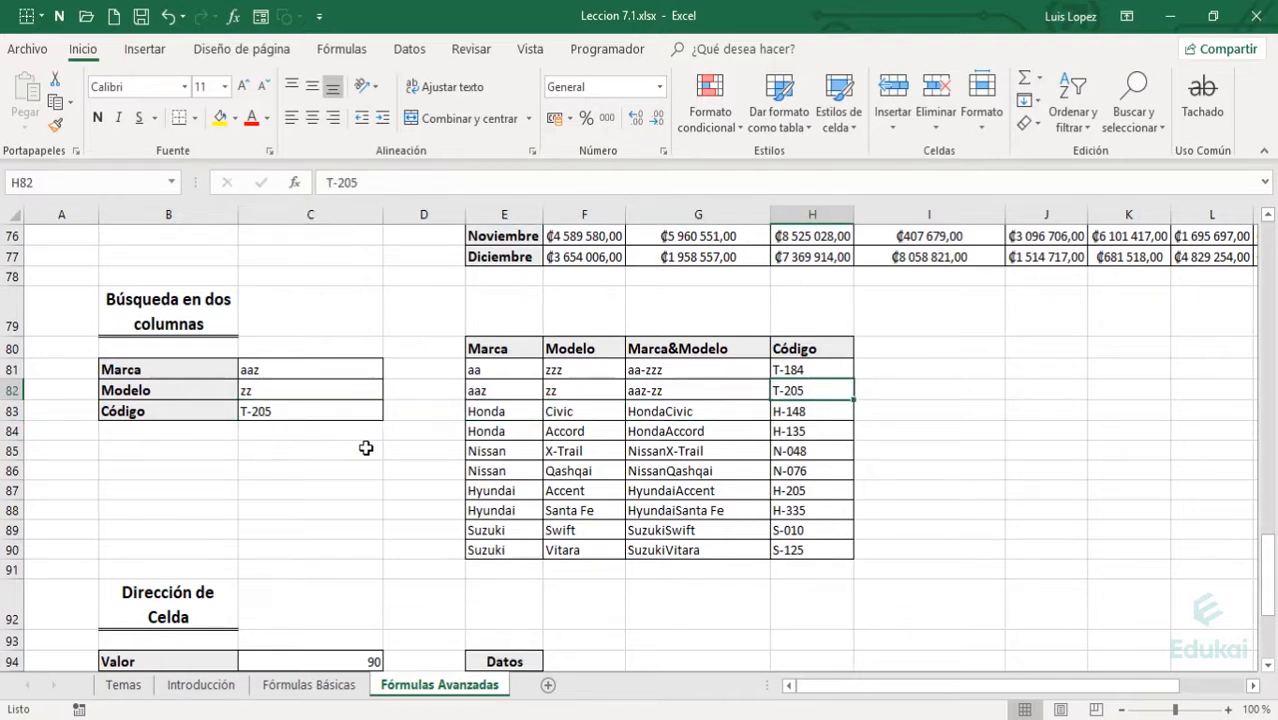
# - Go to the Dirección de Celda section and examine its heading and Valor row
pyautogui.press('Left')
pyautogui.press('Left')
pyautogui.press('Left')
pyautogui.press('Left')
pyautogui.press('Left')
pyautogui.press('Left')
pyautogui.press('Left')
pyautogui.press('Down')
pyautogui.press('Down')
pyautogui.press('Down')
pyautogui.press('Down')
pyautogui.press('Down')
pyautogui.press('Down')
pyautogui.press('Down')
pyautogui.press('Down')
pyautogui.press('Down')
pyautogui.press('Down')
pyautogui.press('Down')
pyautogui.press('Down')
pyautogui.press('Down')
pyautogui.press('Down')
pyautogui.press('Down')
pyautogui.press('Down')
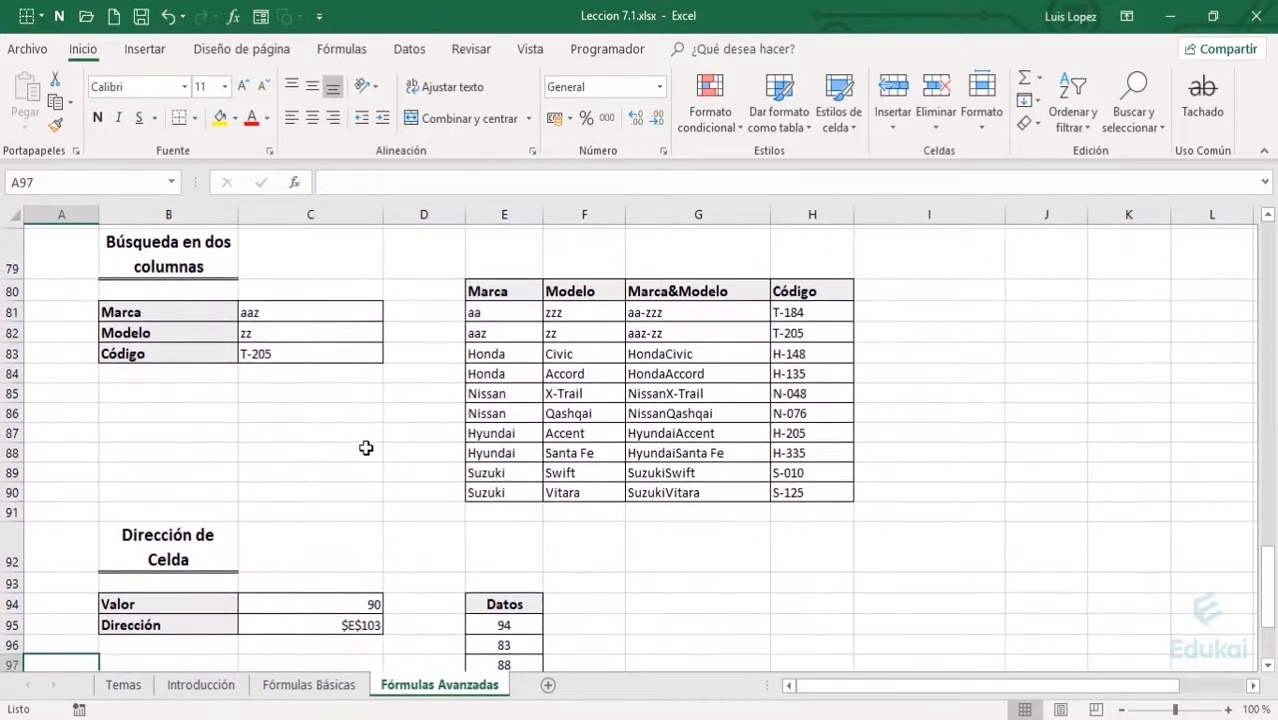
pyautogui.press('Up')
pyautogui.press('Up')
pyautogui.press('Up')
pyautogui.press('Up')
pyautogui.press('Up')
pyautogui.press('Up')
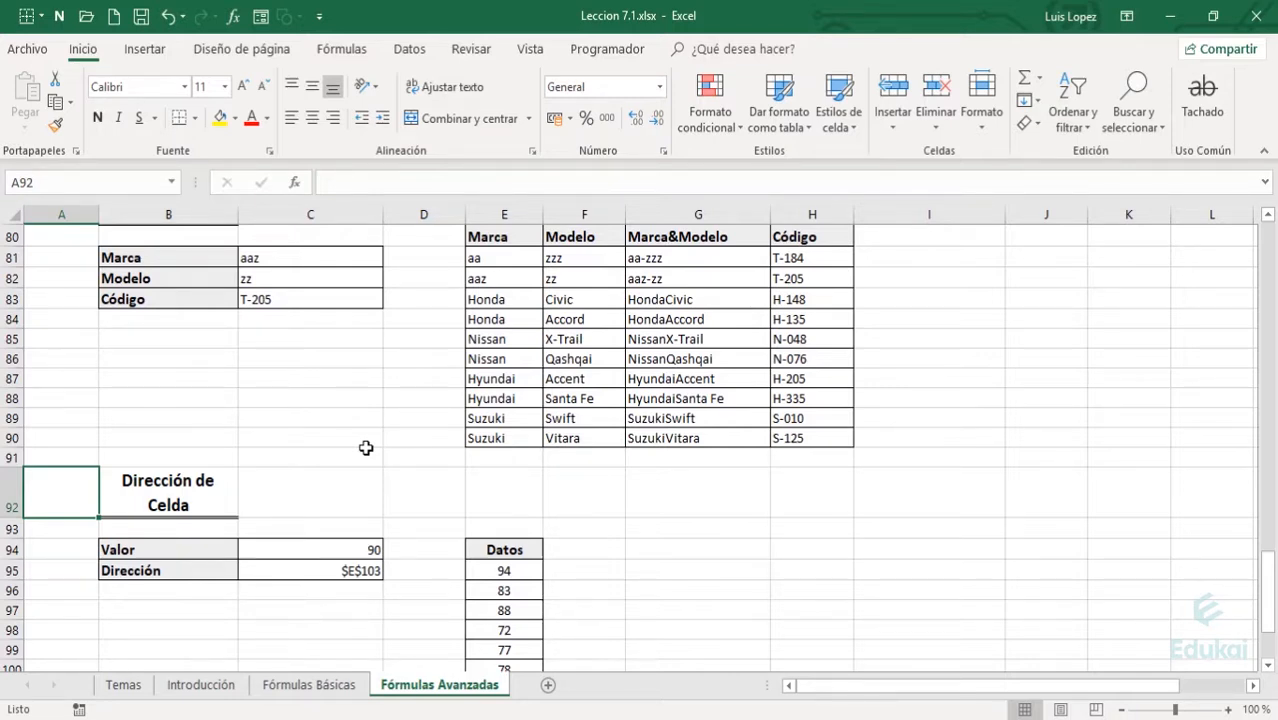
pyautogui.press('Right')
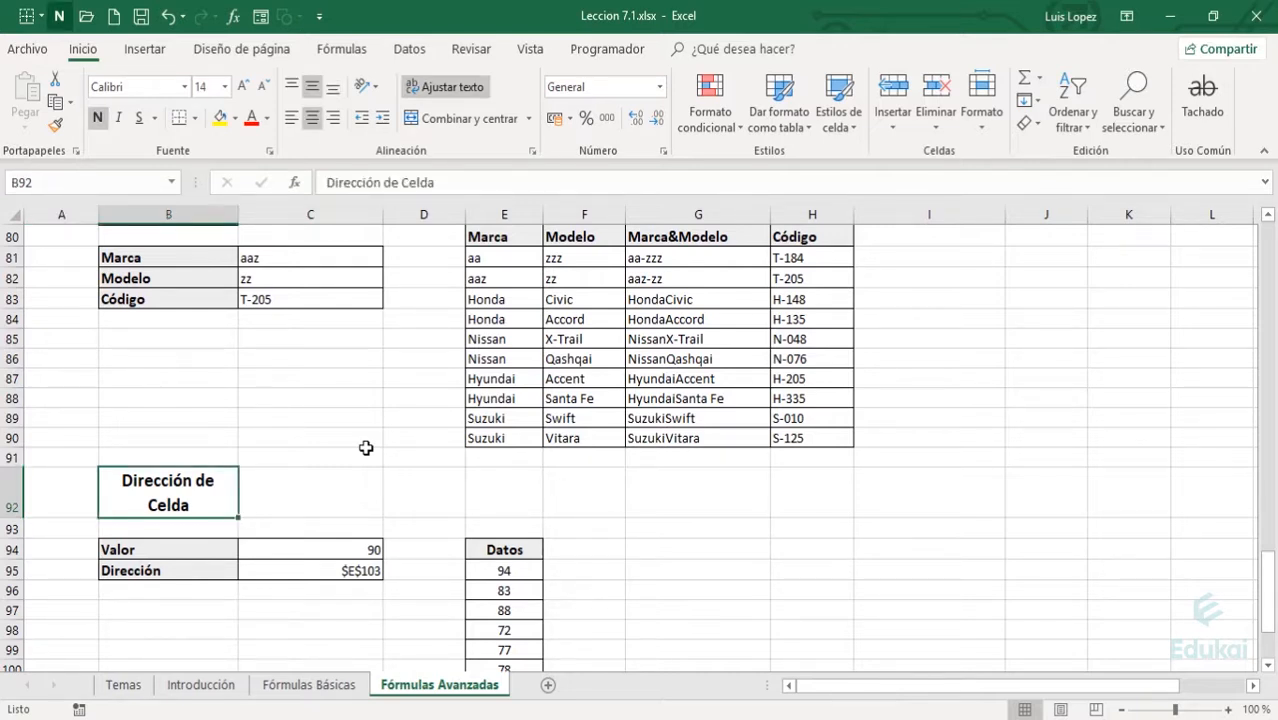
pyautogui.press('Down')
pyautogui.press('Down')
pyautogui.press('Right')
pyautogui.press('Left')
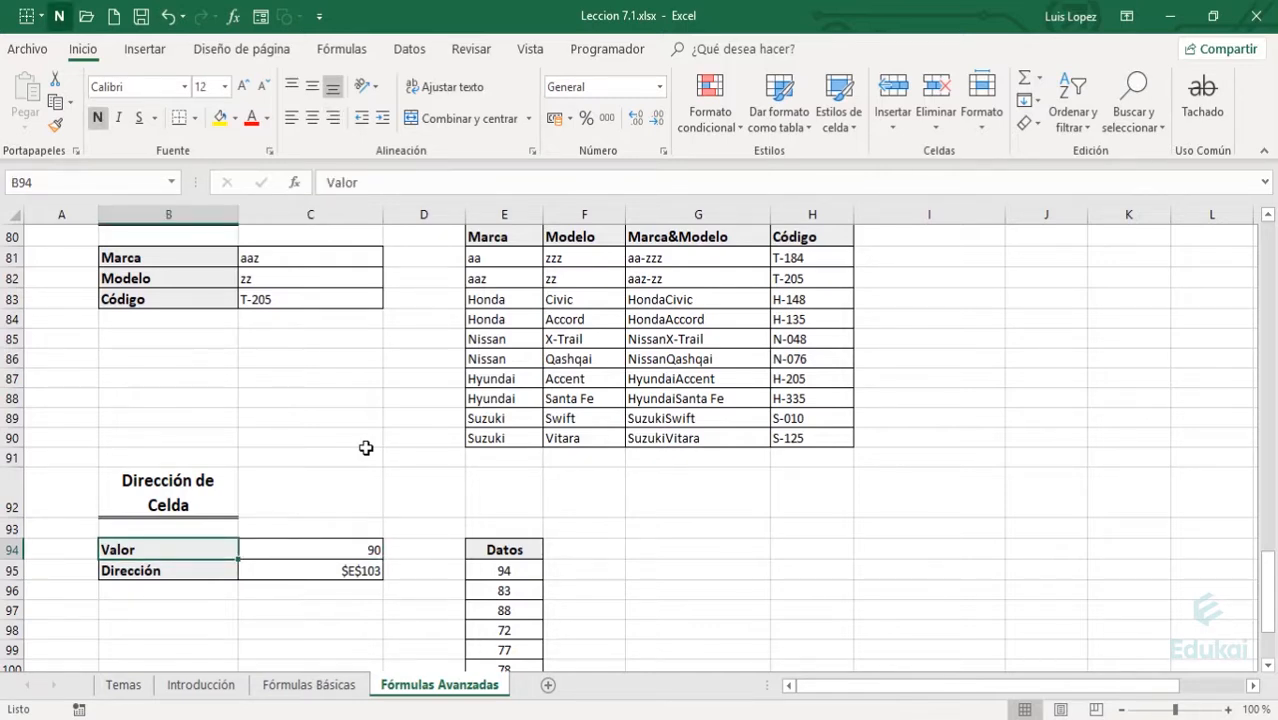
# - Select the whole Datos list in E94:E105 to examine its values
pyautogui.press('Right')
pyautogui.press('Right')
pyautogui.press('Right')
pyautogui.hotkey('shift', 'Down')
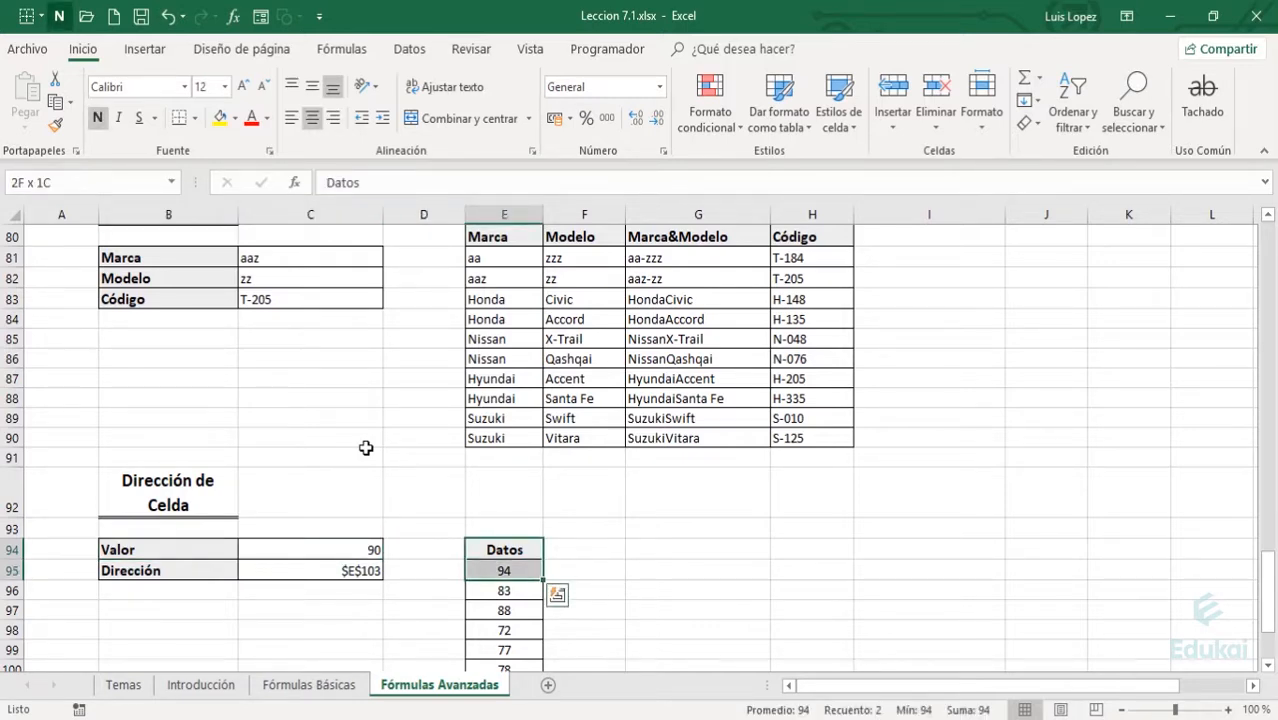
pyautogui.hotkey('shift', 'Down')
pyautogui.hotkey('shift', 'Down')
pyautogui.hotkey('shift', 'Down')
pyautogui.hotkey('shift', 'Down')
pyautogui.hotkey('shift', 'Down')
pyautogui.hotkey('shift', 'Down')
pyautogui.hotkey('shift', 'Down')
pyautogui.hotkey('shift', 'Down')
pyautogui.hotkey('shift', 'Down')
pyautogui.hotkey('shift', 'Down')
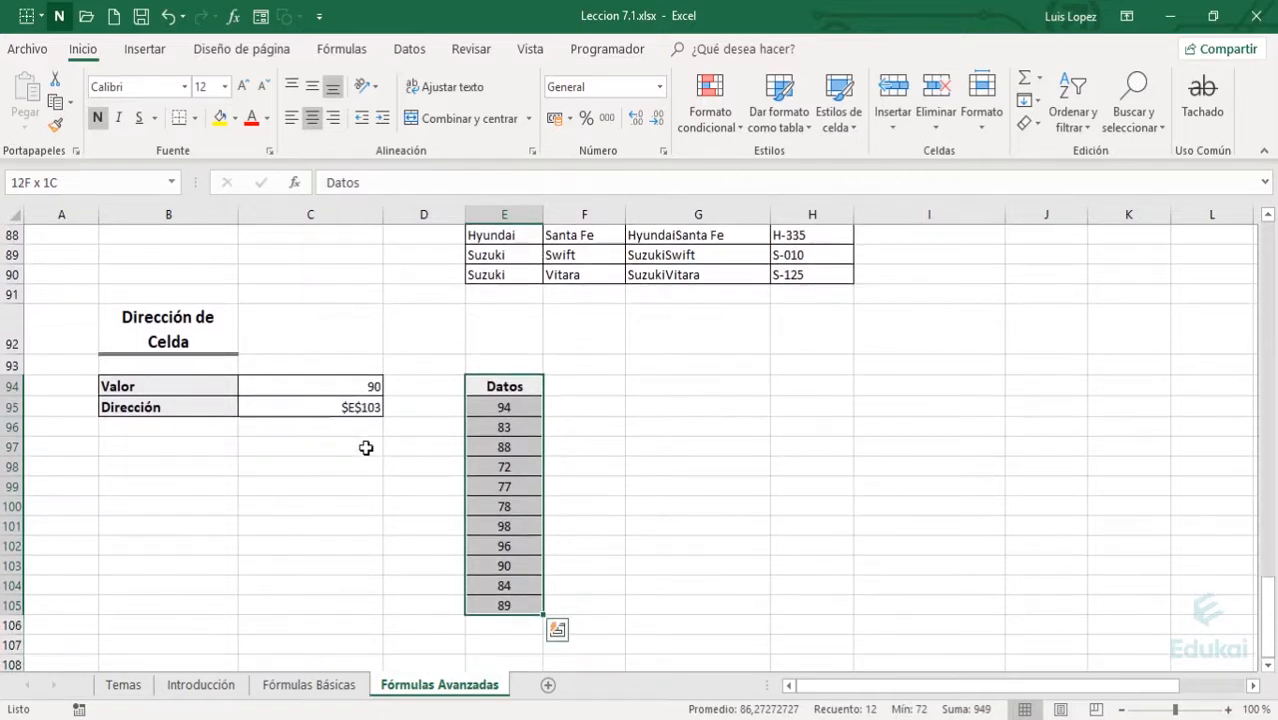
# - Examine the DIRECCION formula in C95 and the cells it references
pyautogui.press('Left')
pyautogui.press('Down')
pyautogui.press('Left')
pyautogui.press('Right')
pyautogui.press('Left')
pyautogui.press('Right')
pyautogui.press('Left')
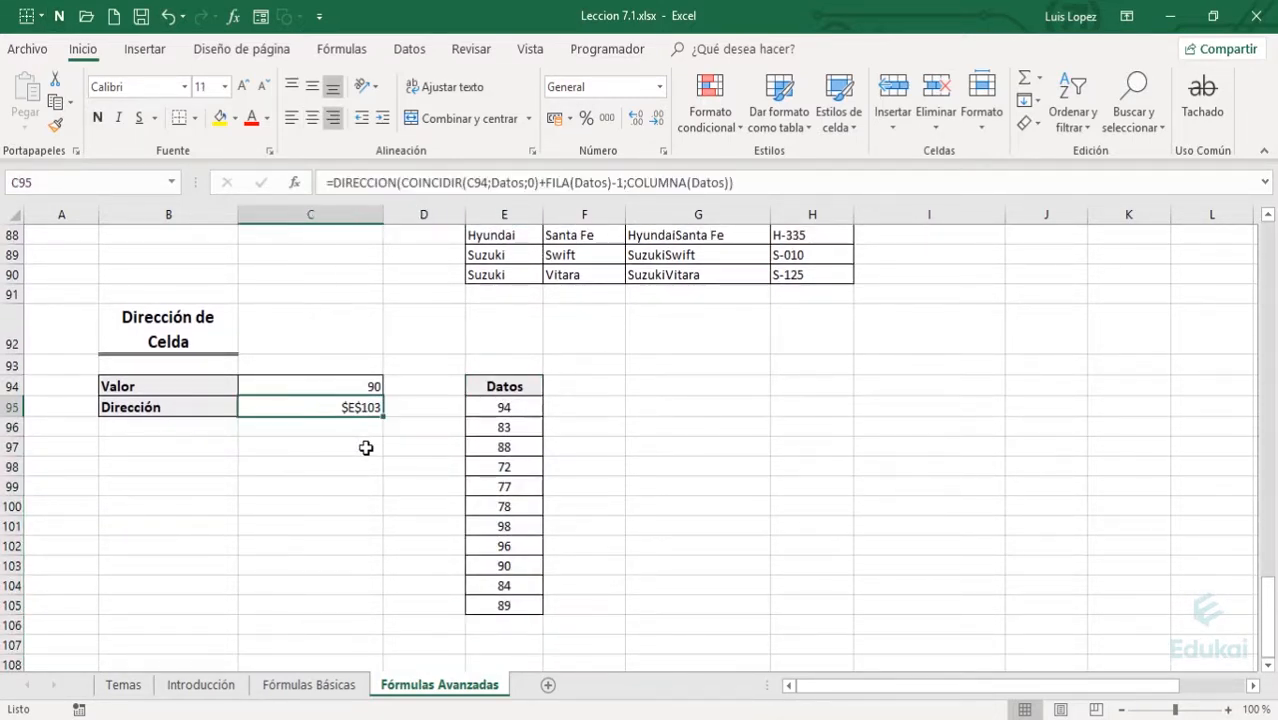
pyautogui.press('F2')
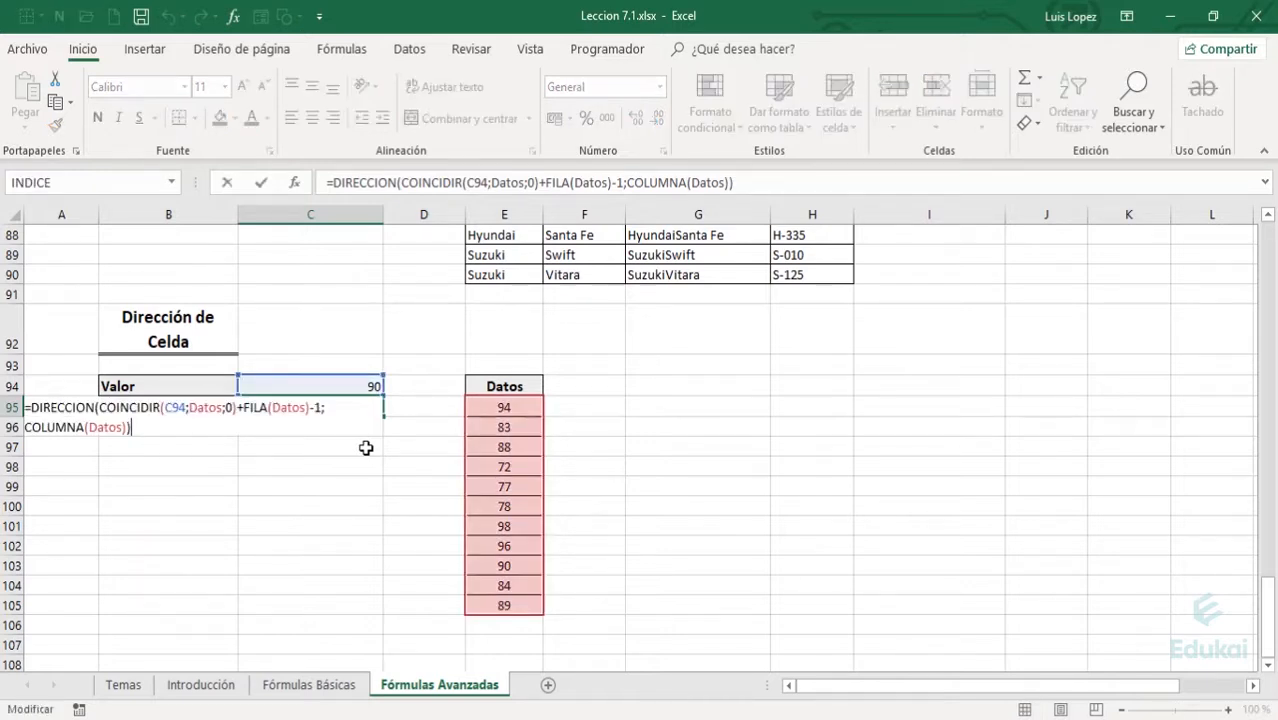
pyautogui.hotkey('ctrl', 'Return')
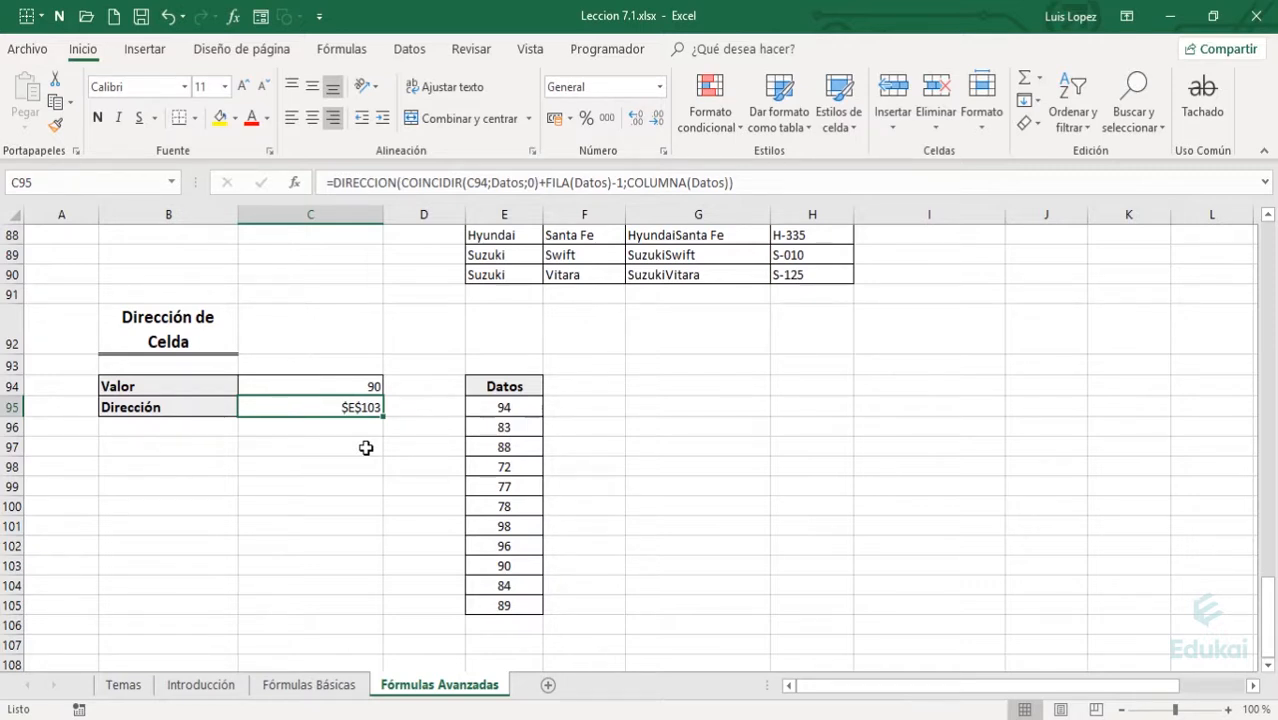
pyautogui.press('F2')
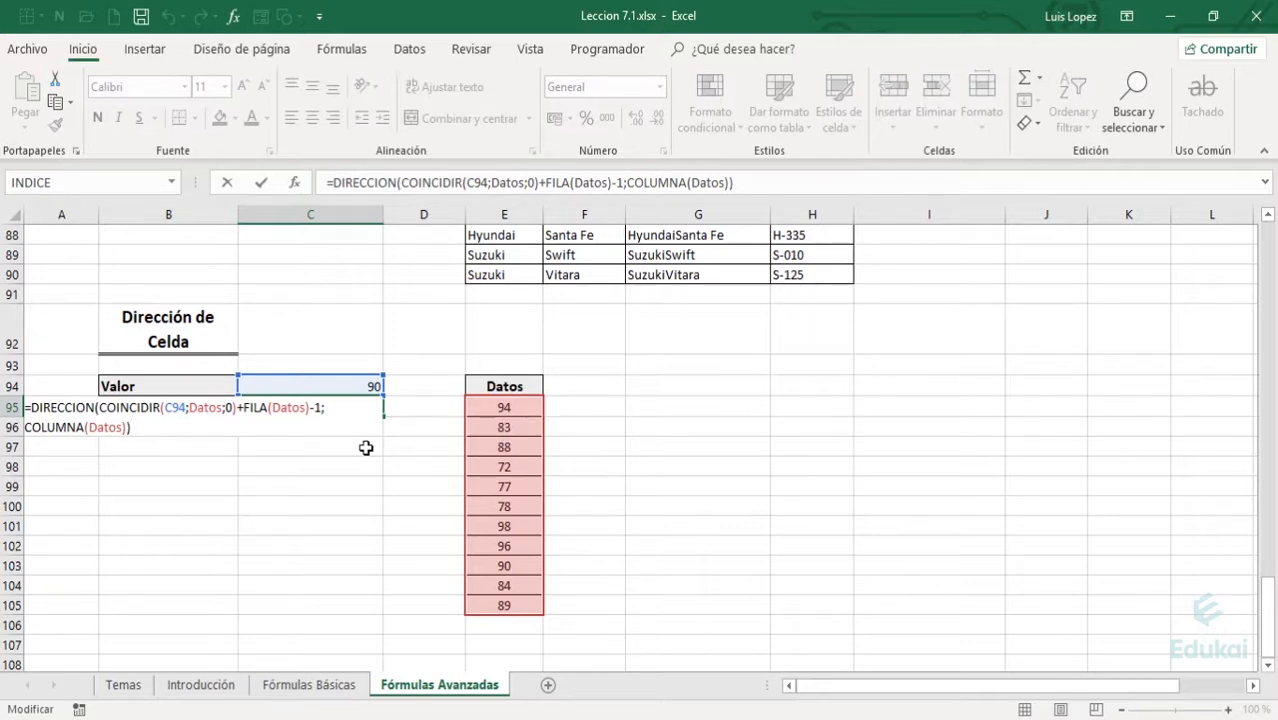
pyautogui.hotkey('ctrl', 'Return')
# - Start a DIRECCION formula in G94, leaving the fila and columna arguments empty to reach the abs argument
pyautogui.press('Right')
pyautogui.press('Right')
pyautogui.press('Right')
pyautogui.press('Right')
pyautogui.press('Up')
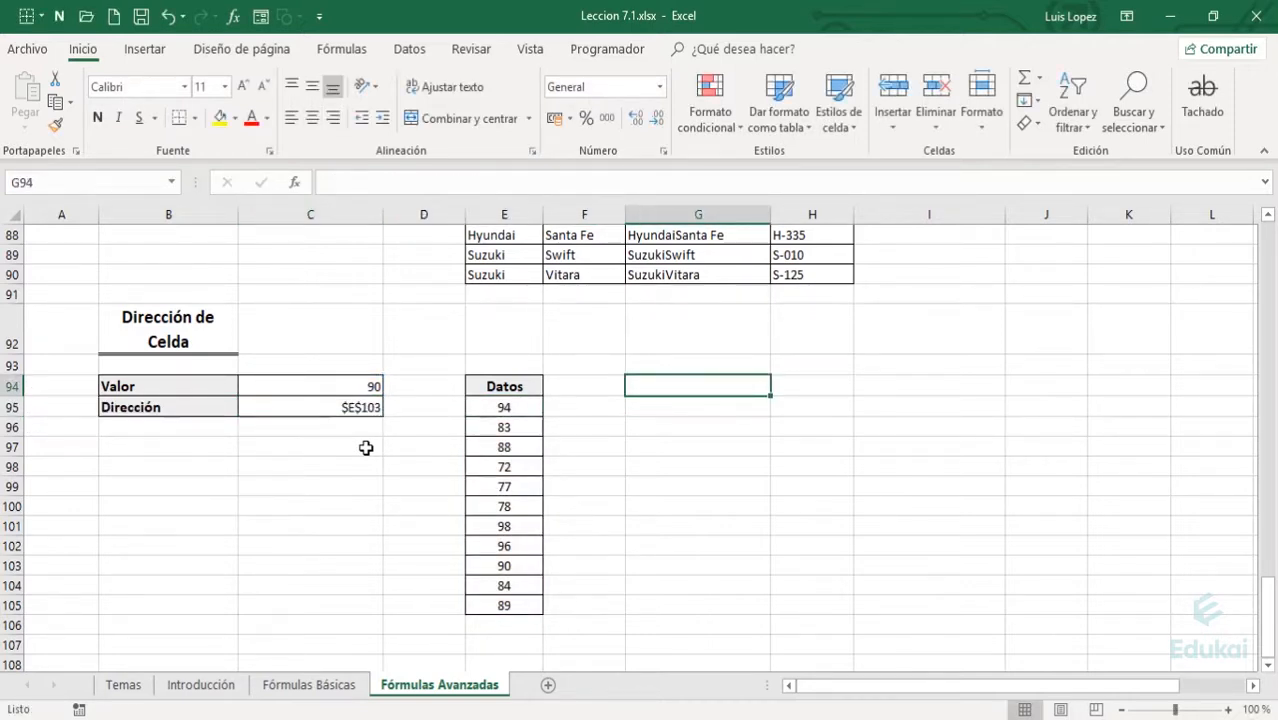
pyautogui.write('=direc')
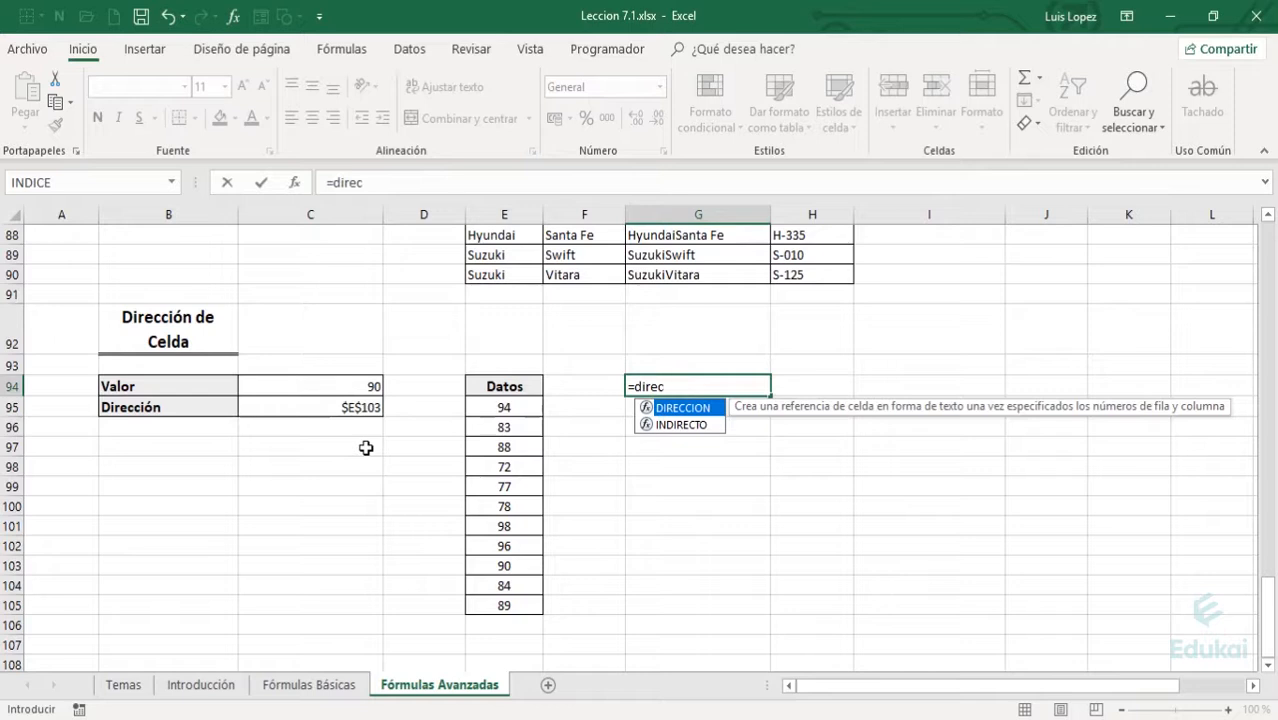
pyautogui.press('Tab')
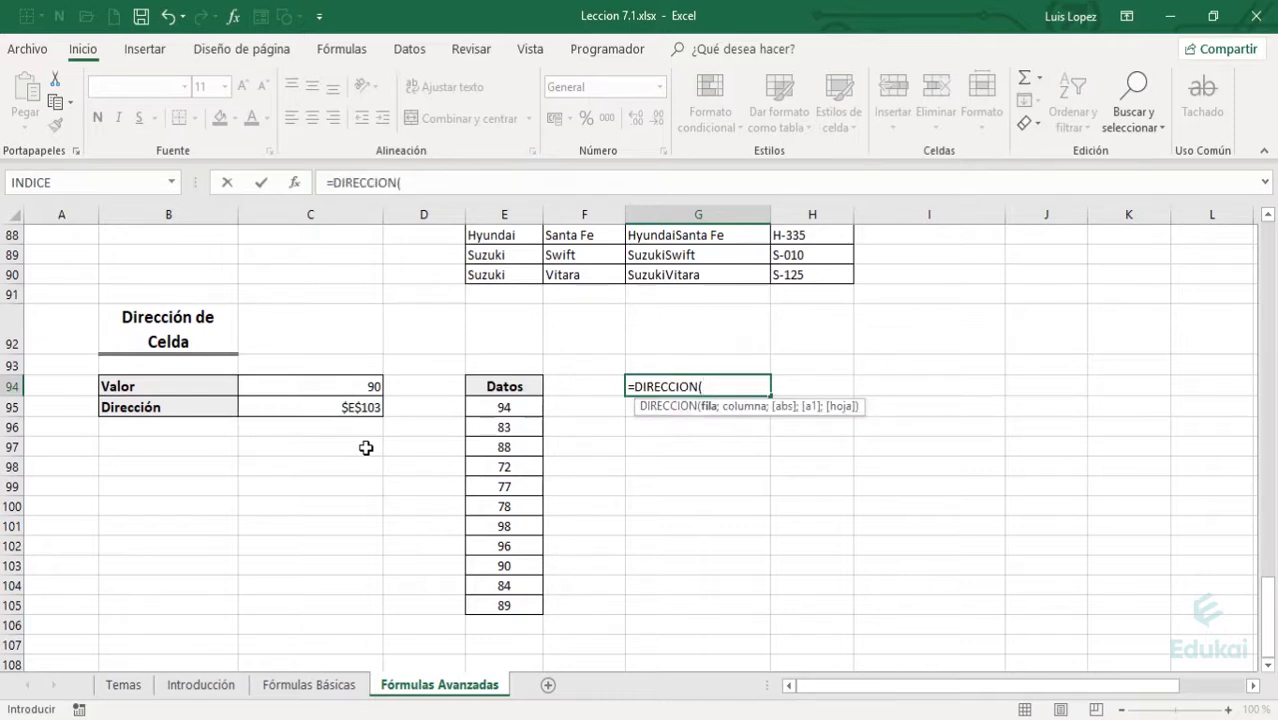
pyautogui.press('Right')
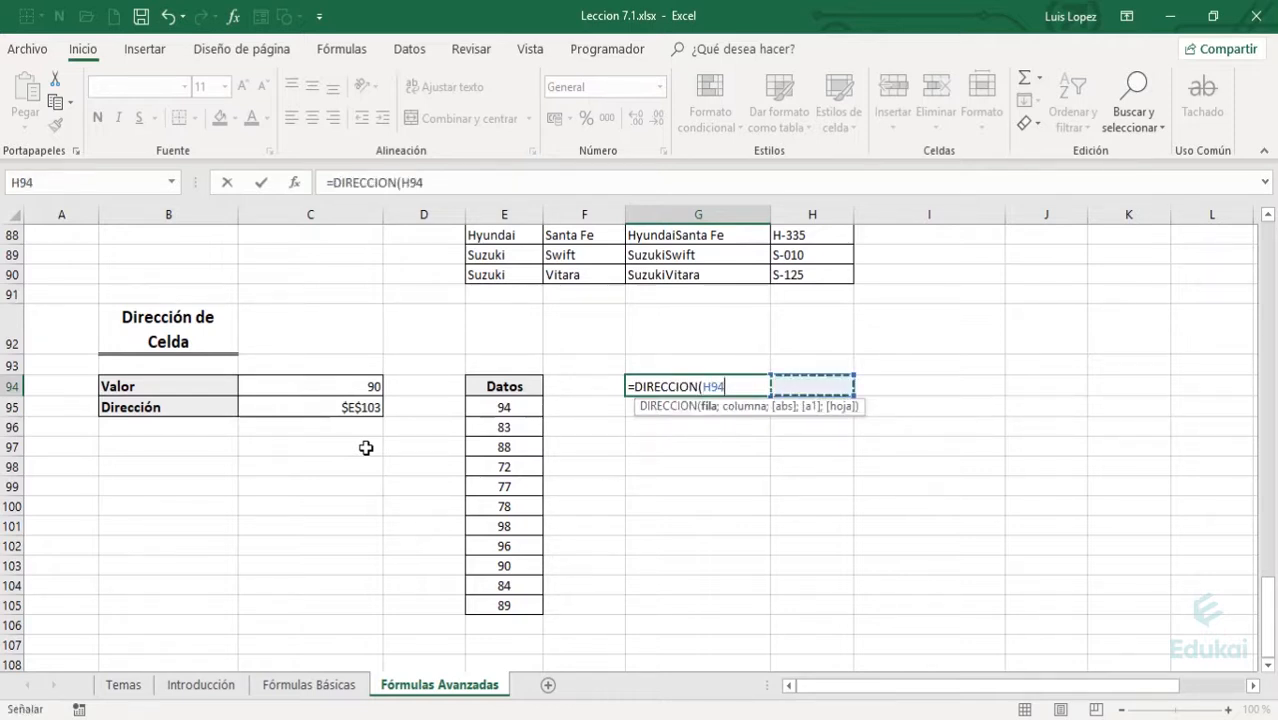
pyautogui.press('Left')
pyautogui.press('BackSpace')
pyautogui.press('BackSpace')
pyautogui.press('BackSpace')
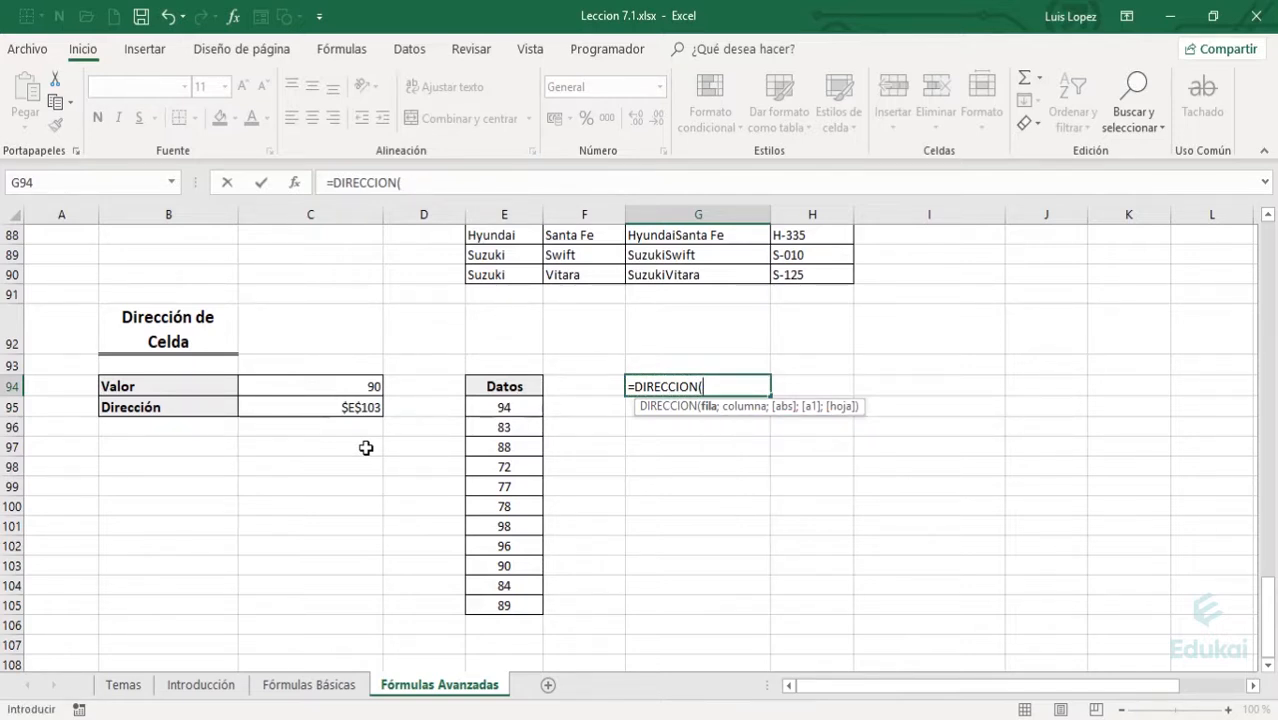
pyautogui.write(';;')
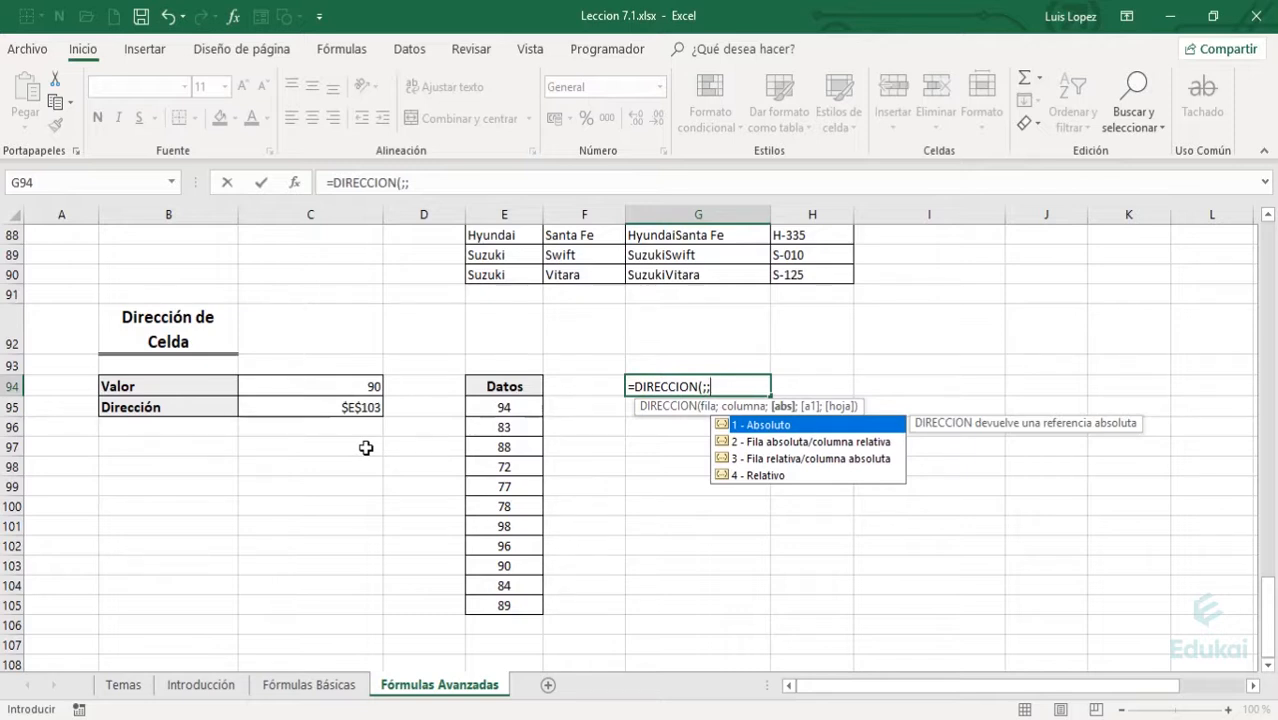
# - Examine the abs reference-type options and the a1 and hoja arguments of the DIRECCION formula in G94
pyautogui.press('Down')
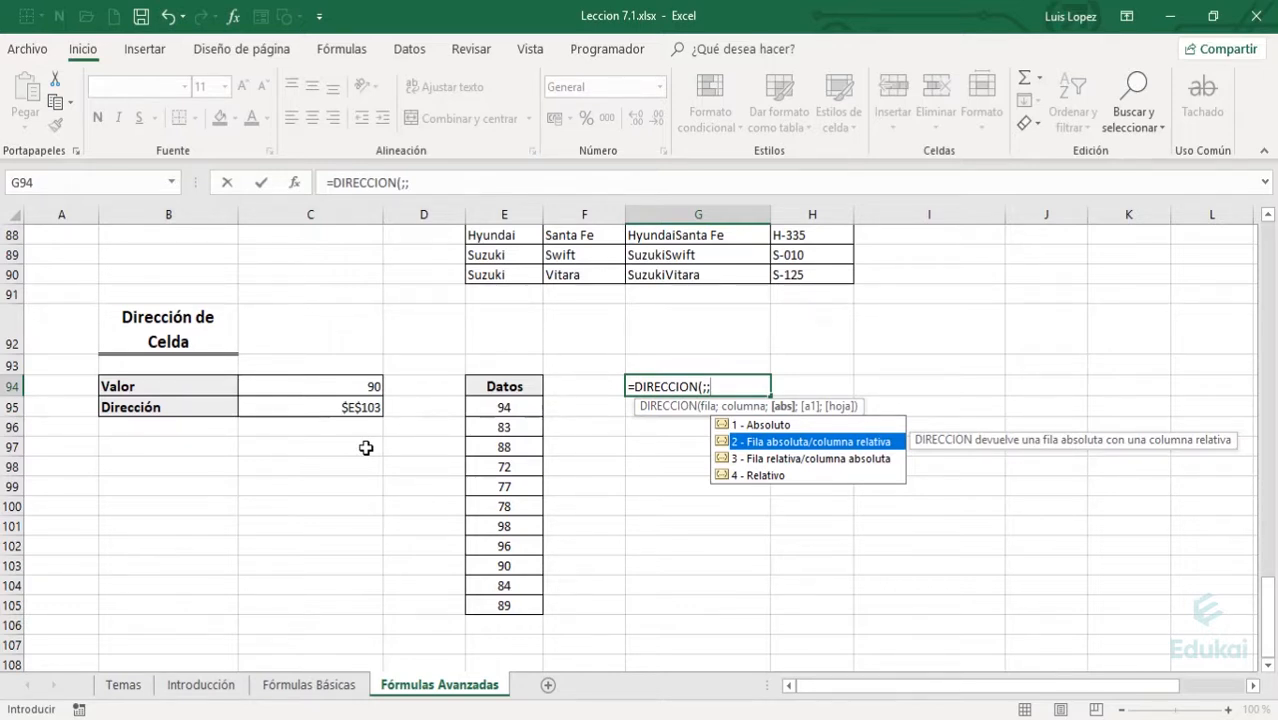
pyautogui.press('Down')
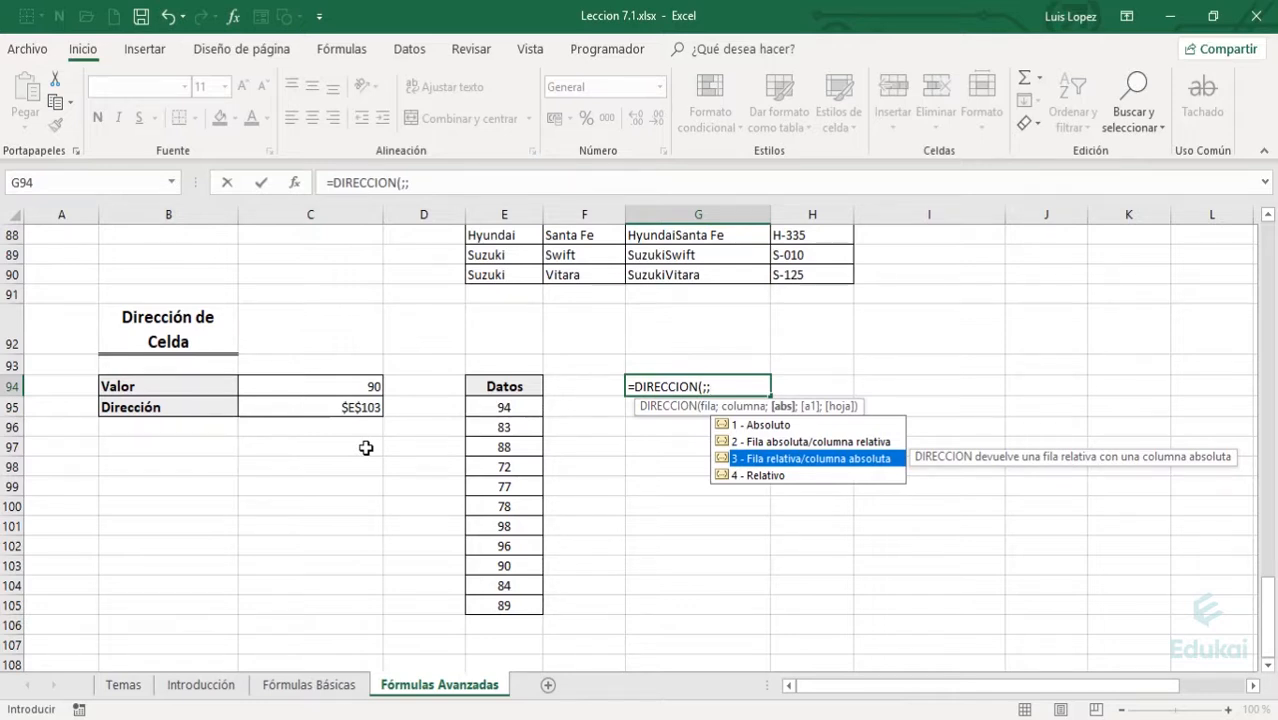
pyautogui.press('Down')
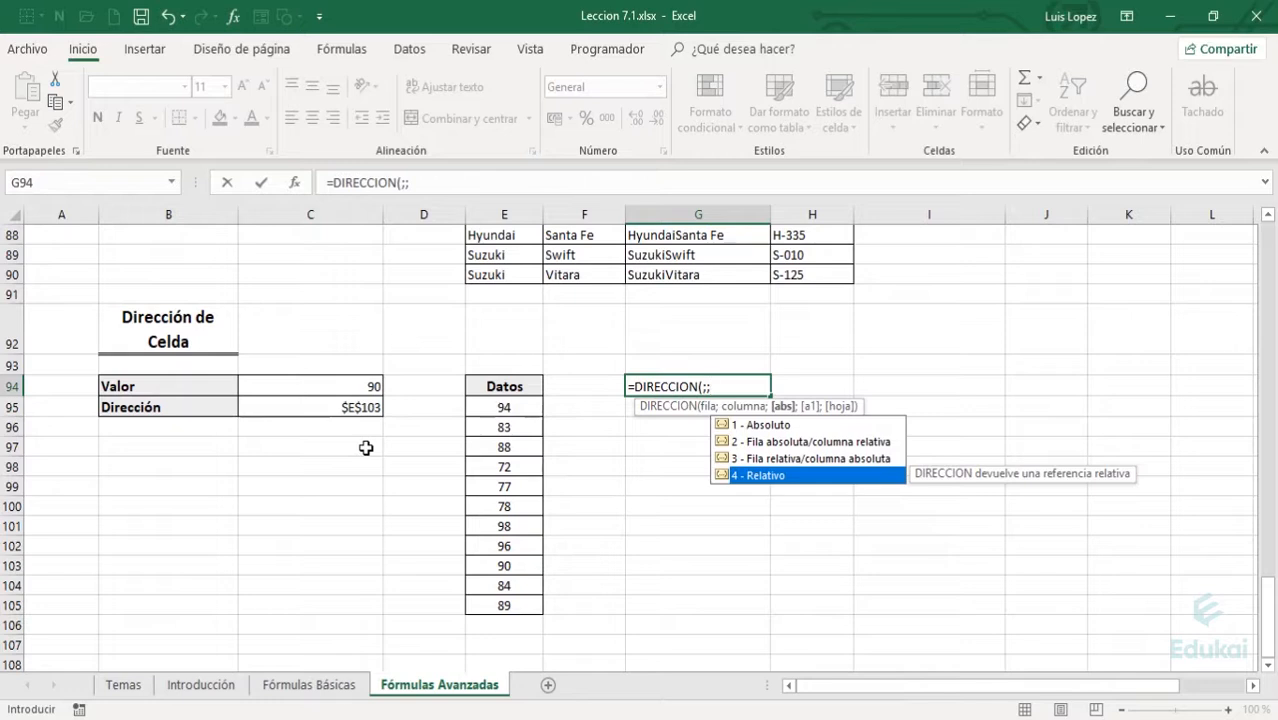
pyautogui.write(';')
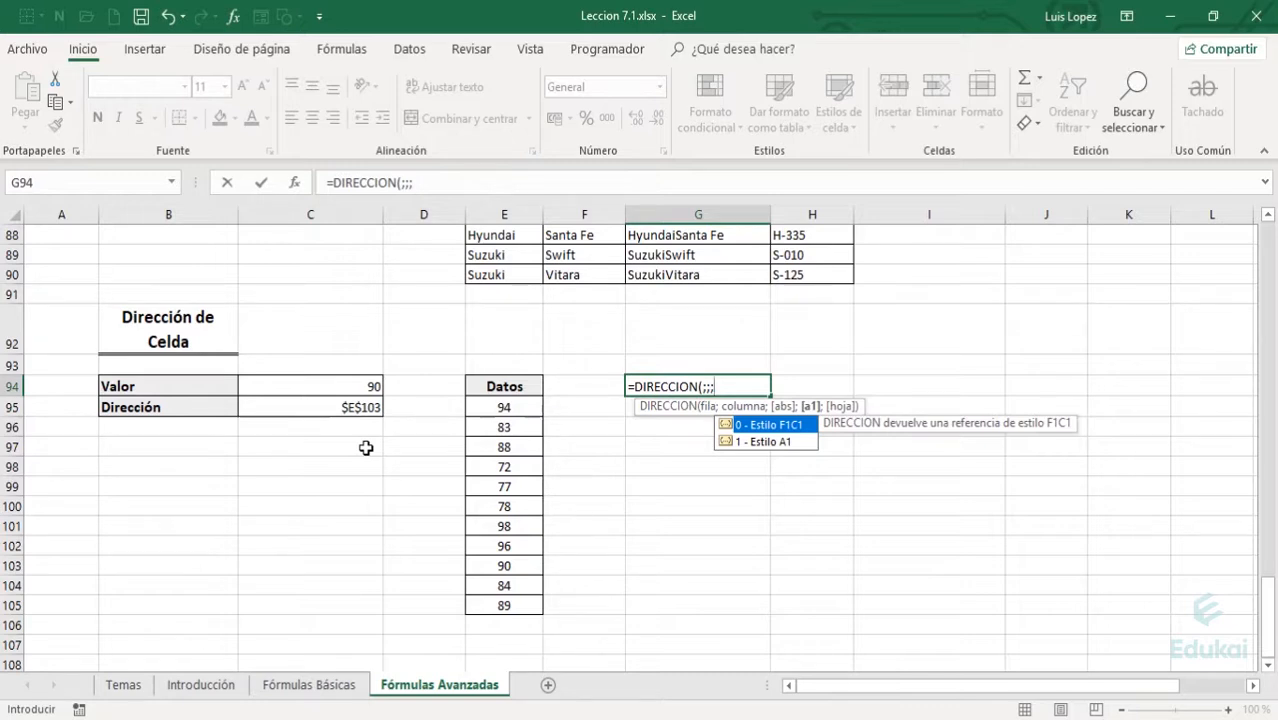
pyautogui.write(';')
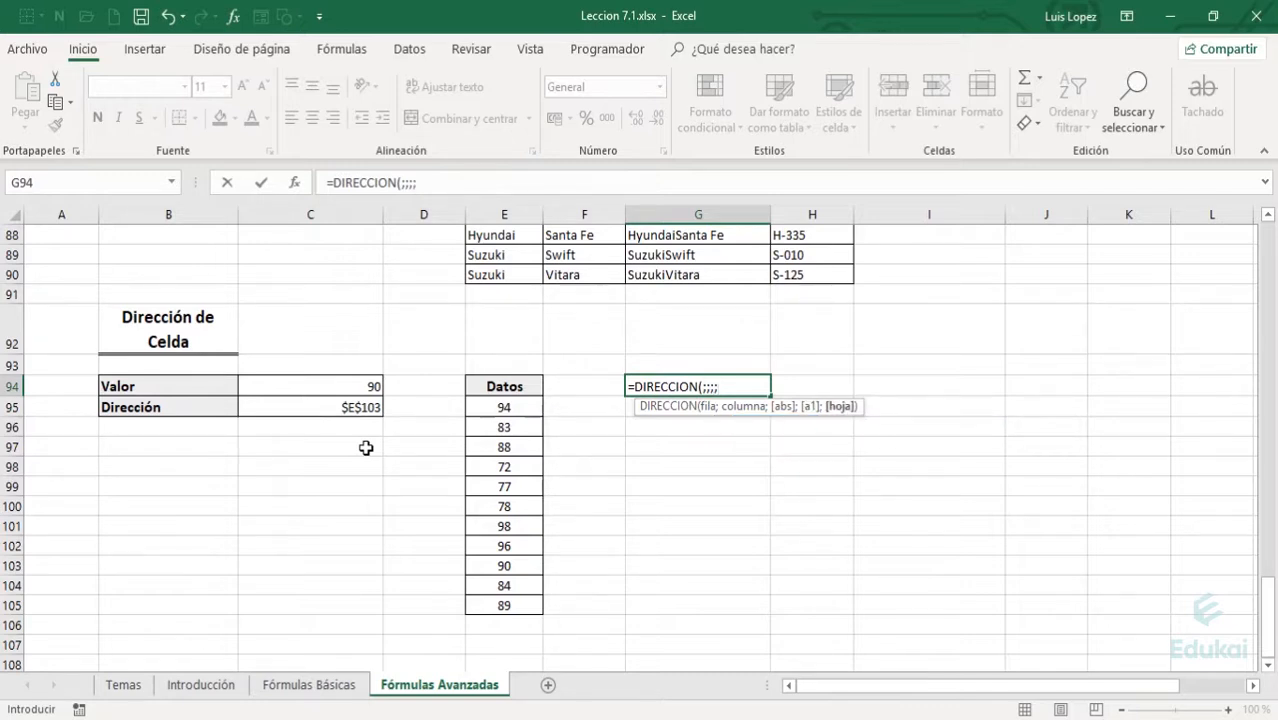
# - Discard the unfinished DIRECCION formula in G94, leaving the cell empty
pyautogui.press('BackSpace')
pyautogui.press('BackSpace')
pyautogui.press('BackSpace')
pyautogui.press('BackSpace')
pyautogui.press('BackSpace')
pyautogui.press('BackSpace')
pyautogui.press('BackSpace')
pyautogui.press('BackSpace')
pyautogui.press('BackSpace')
pyautogui.press('BackSpace')
pyautogui.press('BackSpace')
pyautogui.press('BackSpace')
pyautogui.press('BackSpace')
pyautogui.press('BackSpace')
pyautogui.press('BackSpace')
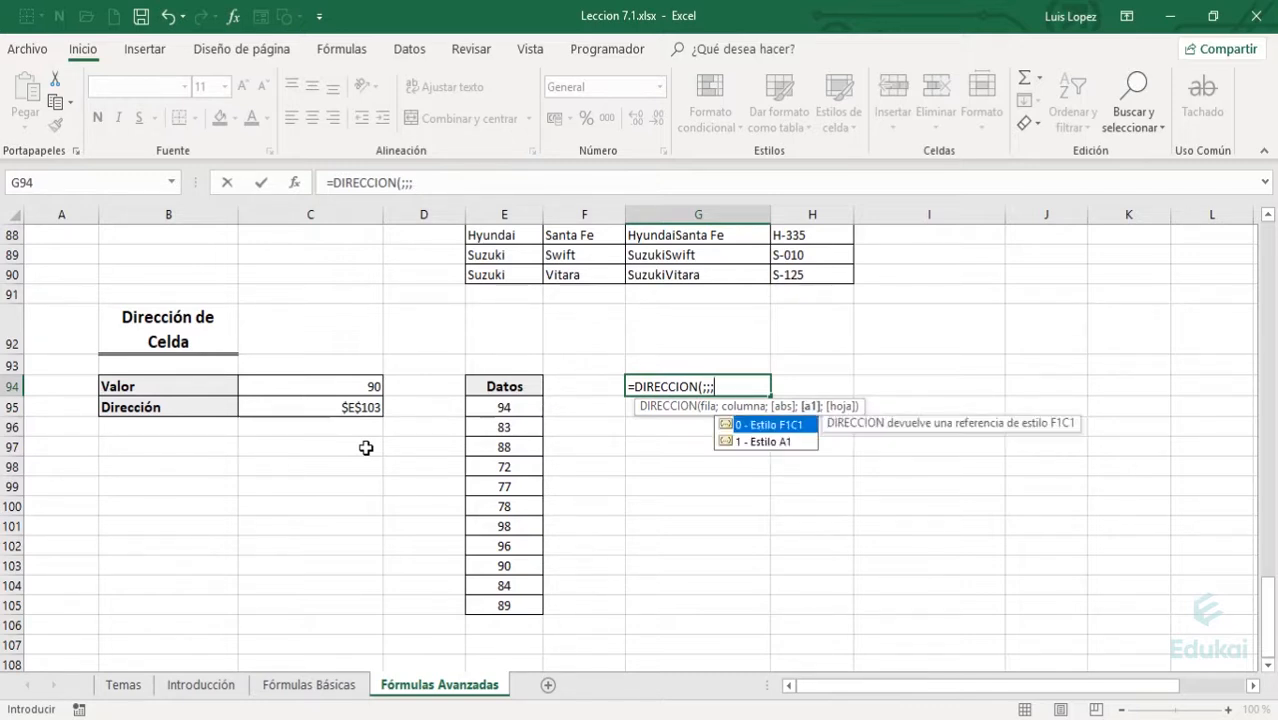
pyautogui.press('Return')
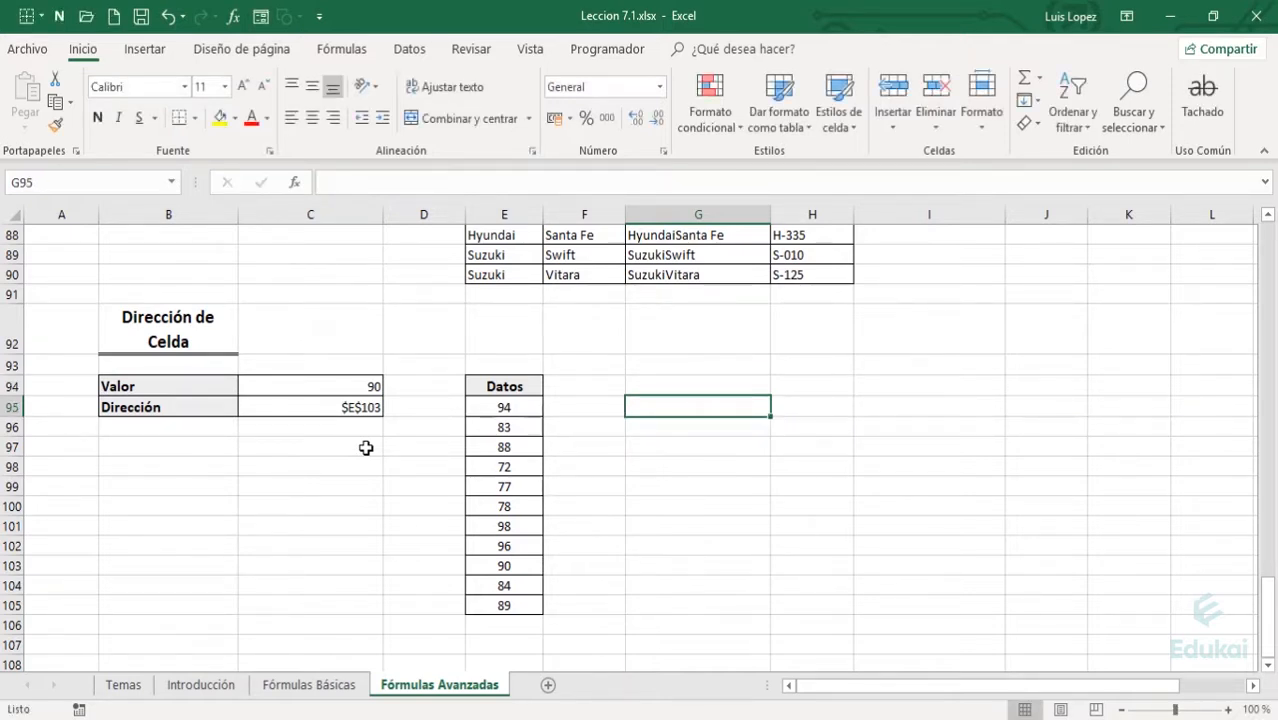
# - Open the DIRECCION formula in C95 to examine its COINCIDIR, FILA and COLUMNA parts, keeping it as is
pyautogui.press('Left')
pyautogui.press('Left')
pyautogui.press('Left')
pyautogui.press('Left')
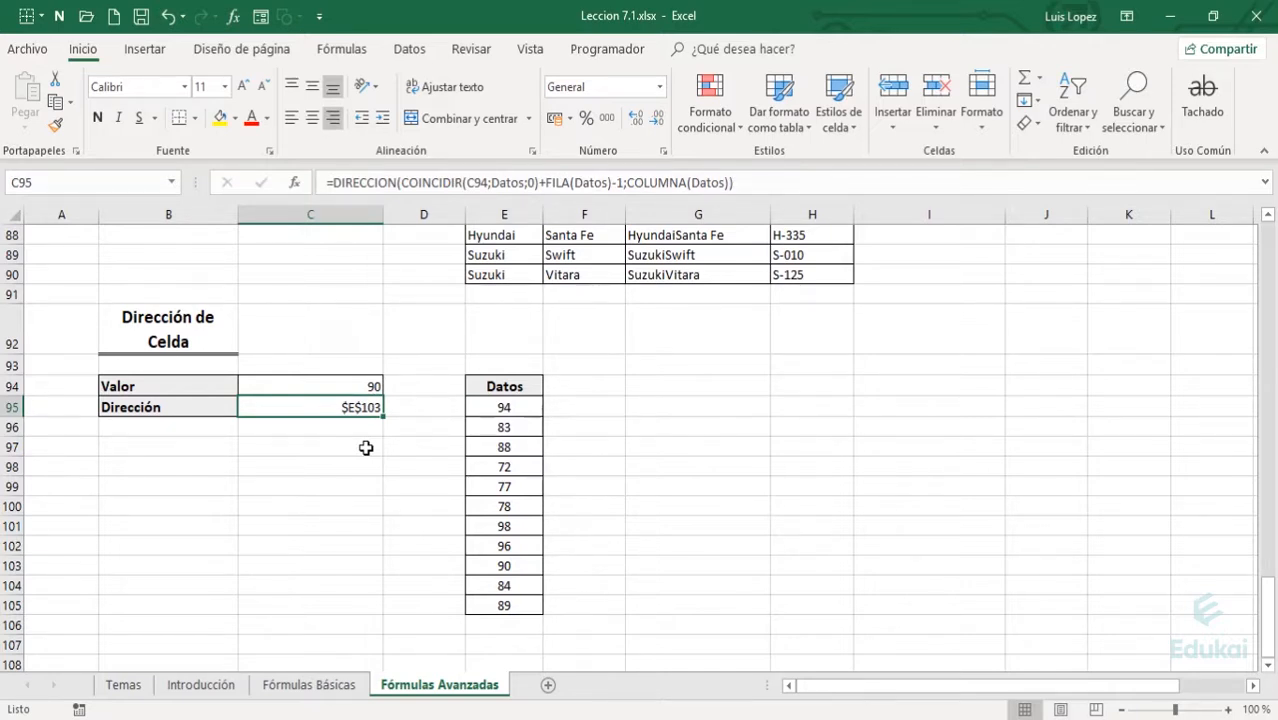
pyautogui.press('F2')
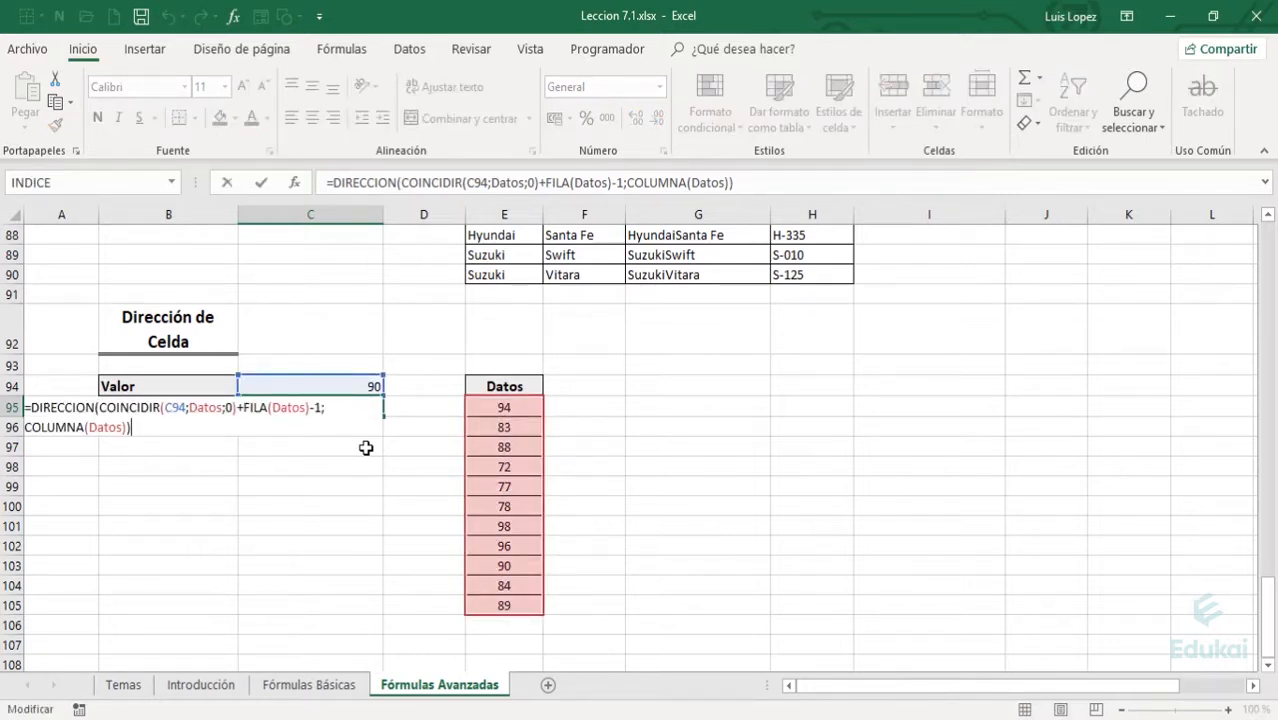
pyautogui.press('Return')
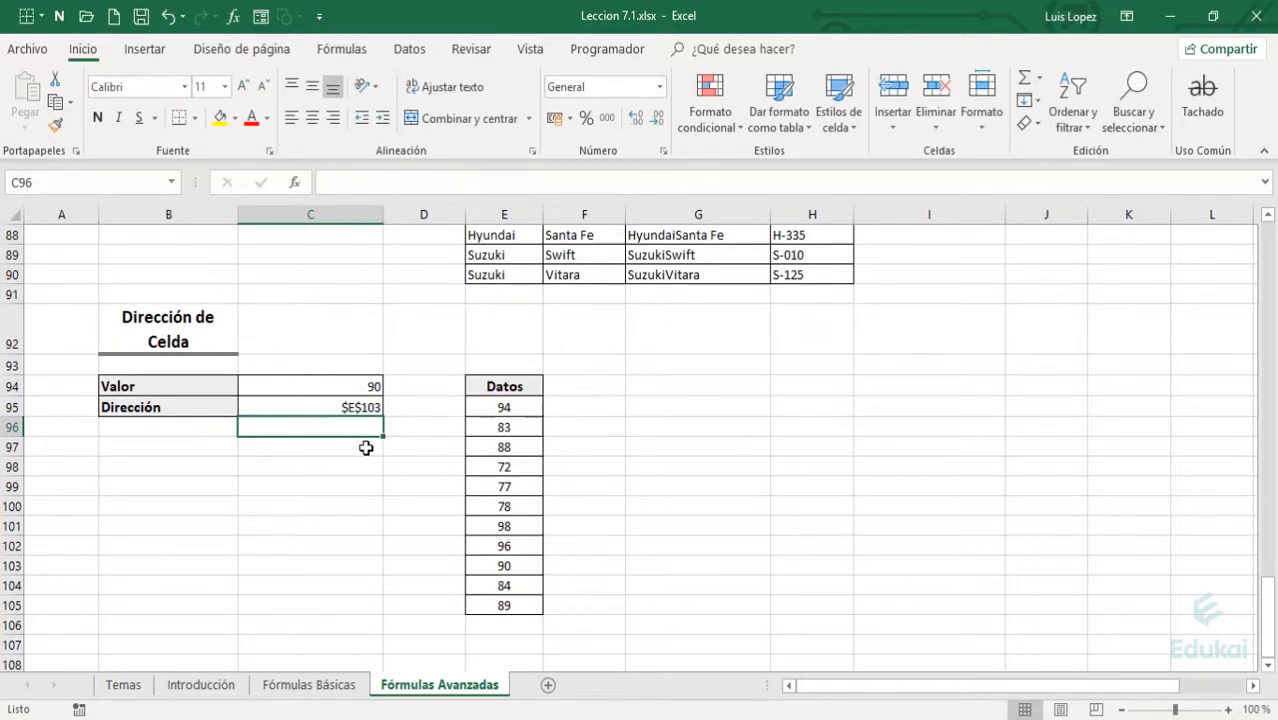
# - Start a DIRECCION formula in C96 with empty arguments to examine its abs, a1 and hoja options
pyautogui.write('=direc')
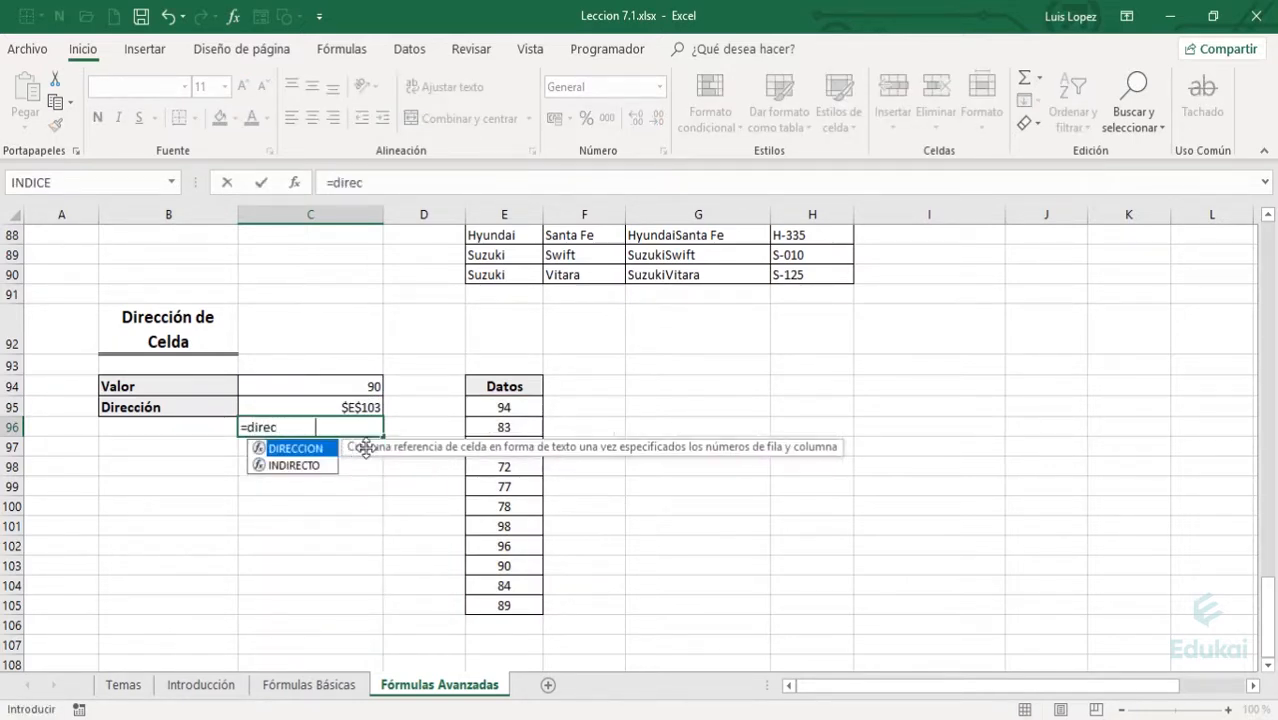
pyautogui.press('Tab')
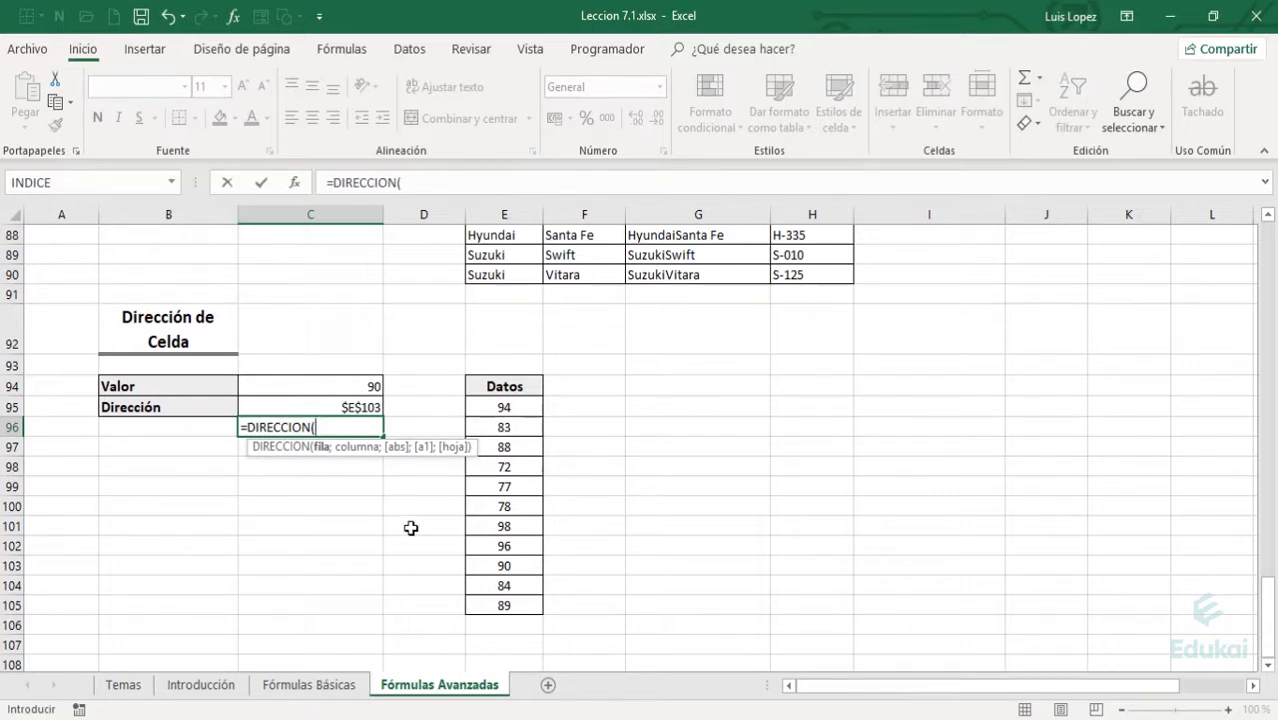
pyautogui.write(';;')
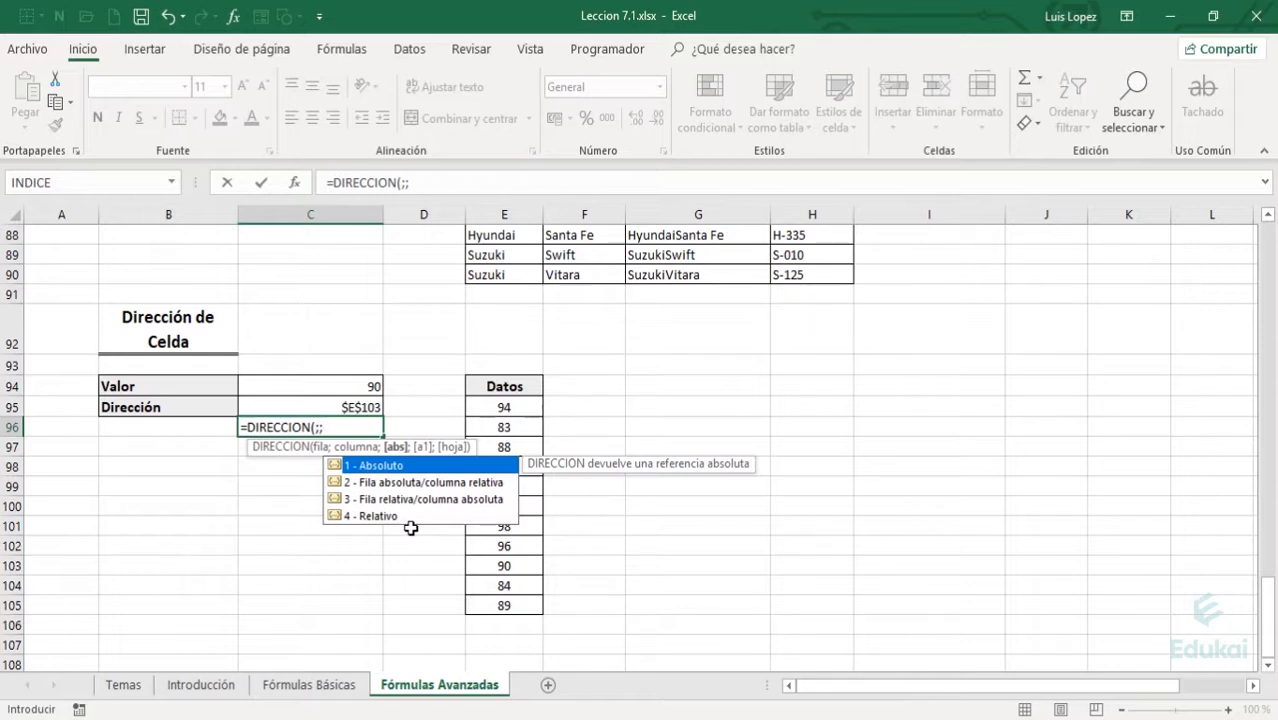
pyautogui.write(';')
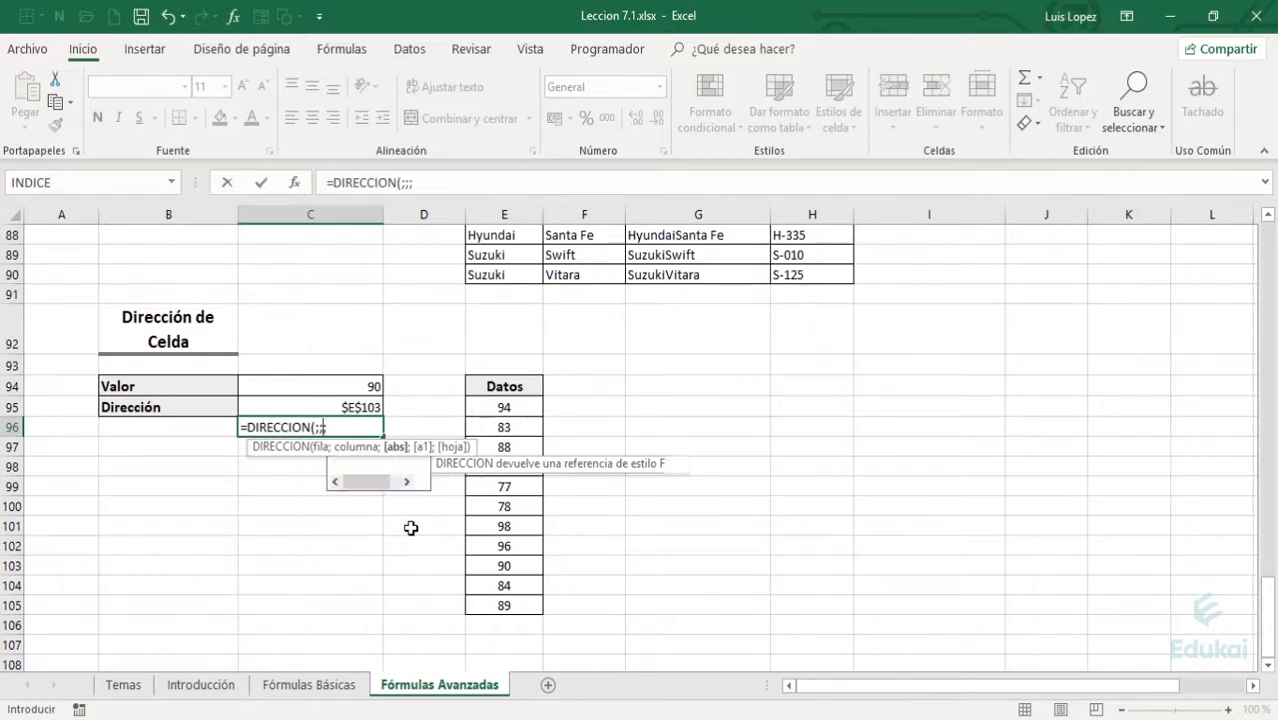
pyautogui.press('BackSpace')
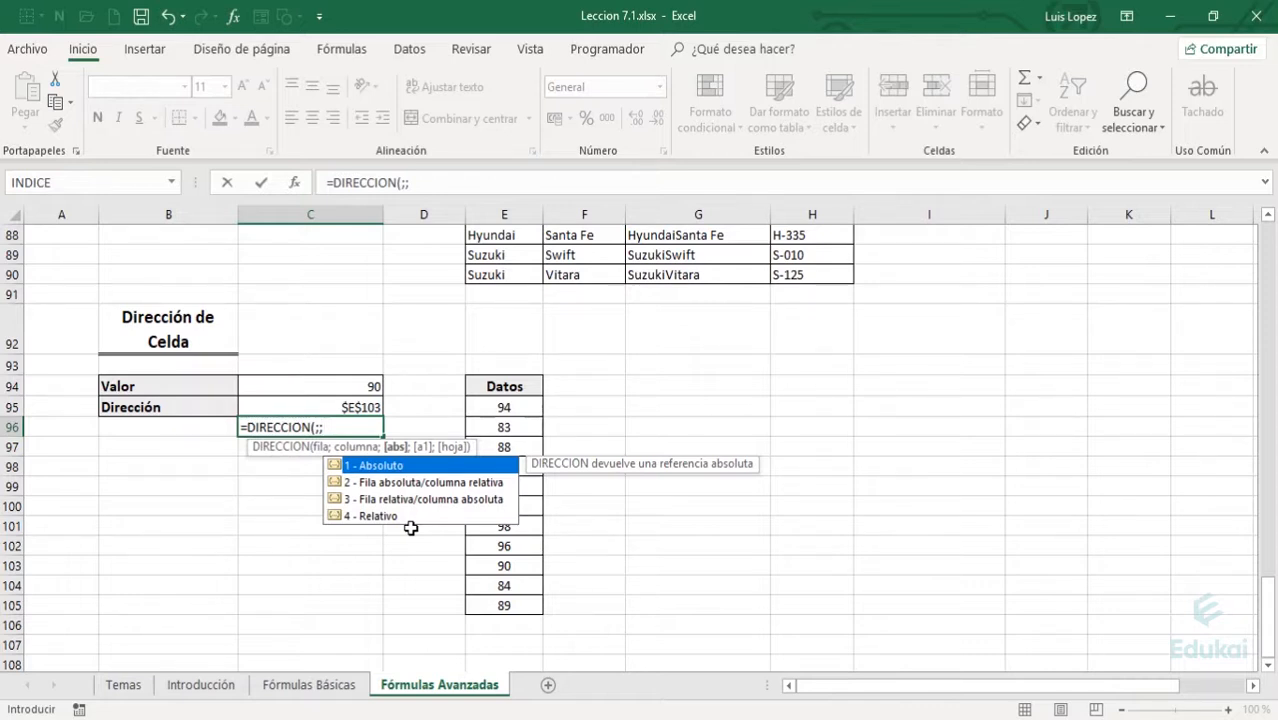
pyautogui.write(';')
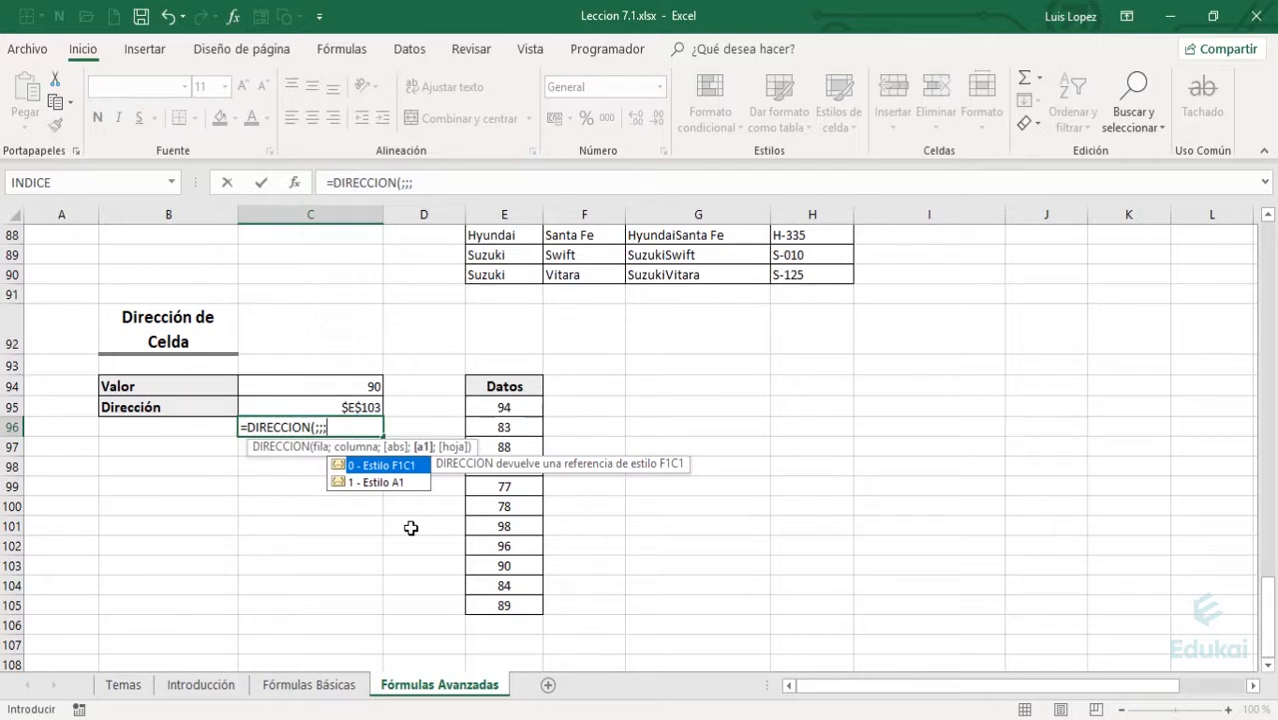
pyautogui.press('Down')
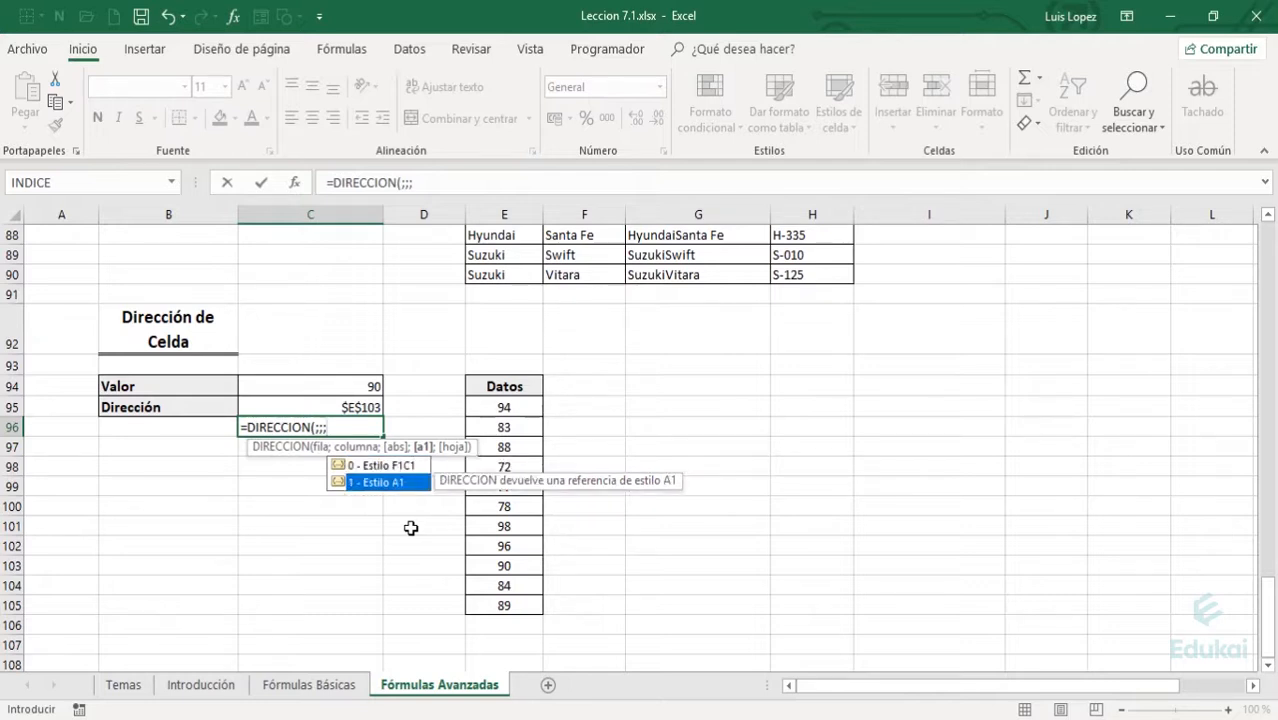
pyautogui.press('Up')
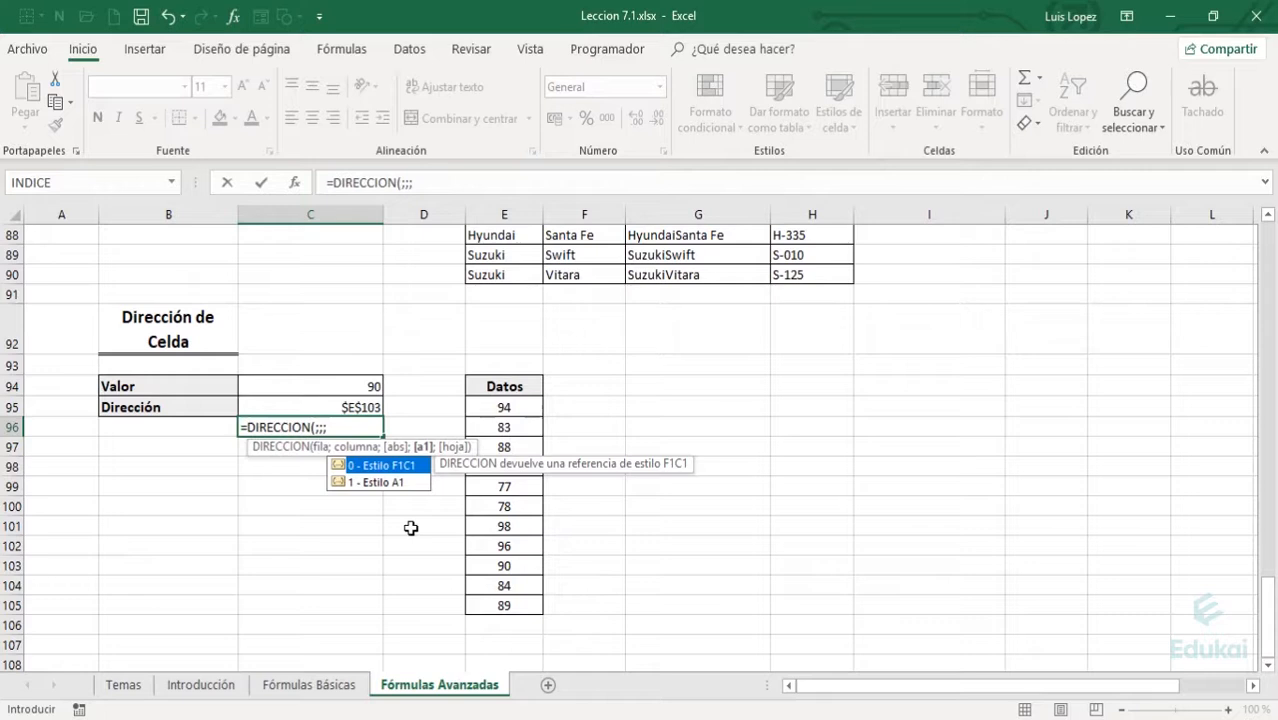
pyautogui.write(';')
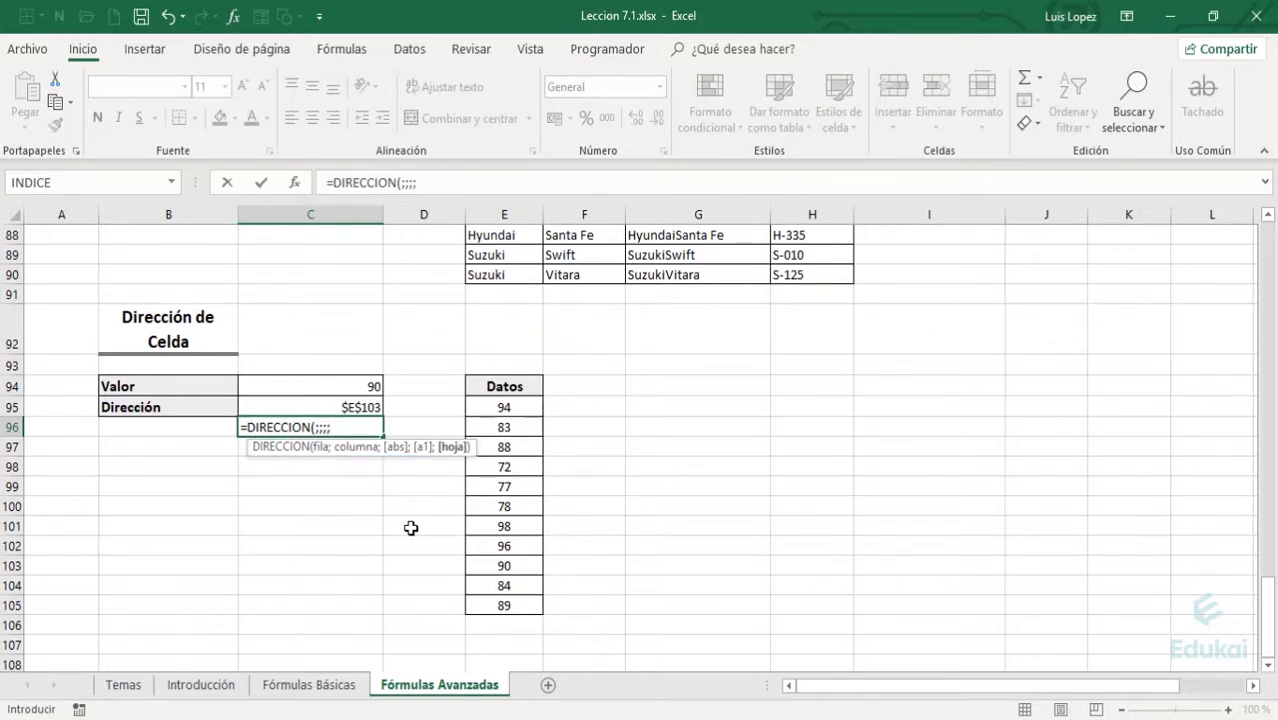
# - Cut the C96 draft back, restart DIRECCION to examine its fila argument, and cancel the entry
pyautogui.press('BackSpace')
pyautogui.press('BackSpace')
pyautogui.press('BackSpace')
pyautogui.press('BackSpace')
pyautogui.press('BackSpace')
pyautogui.press('BackSpace')
pyautogui.press('BackSpace')
pyautogui.press('BackSpace')
pyautogui.press('BackSpace')
pyautogui.press('BackSpace')
pyautogui.press('BackSpace')
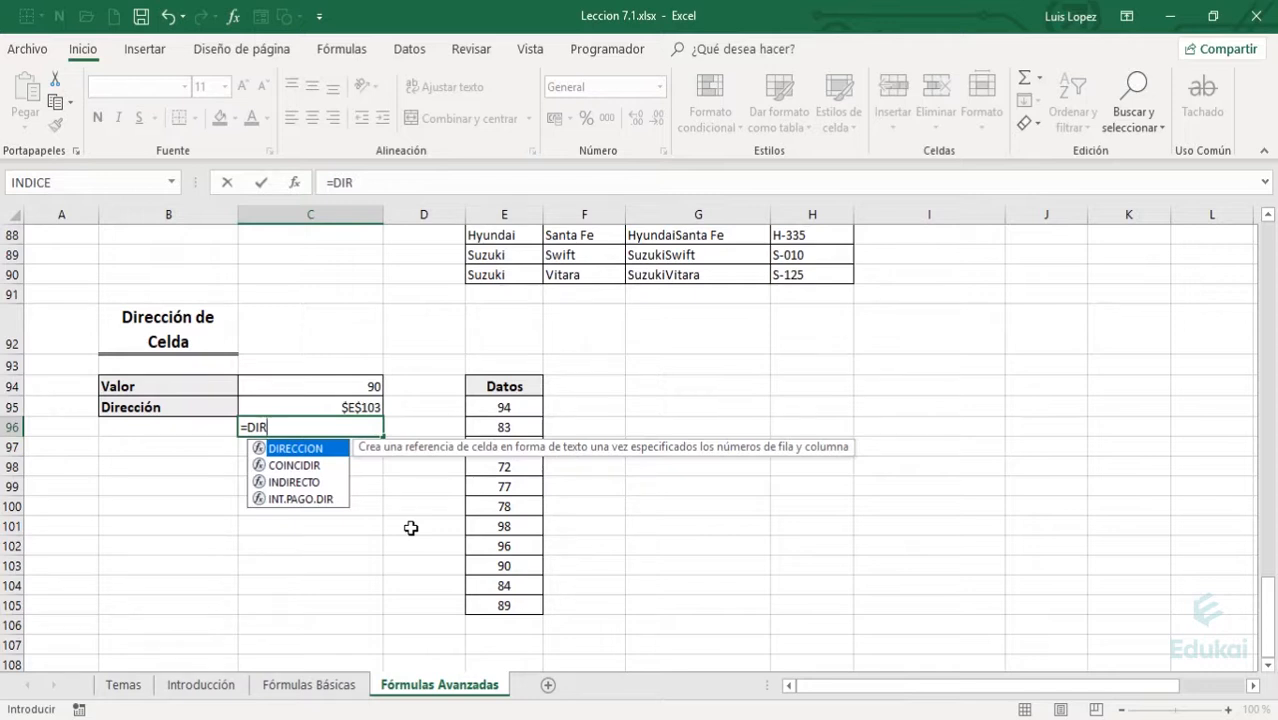
pyautogui.write('eccio')
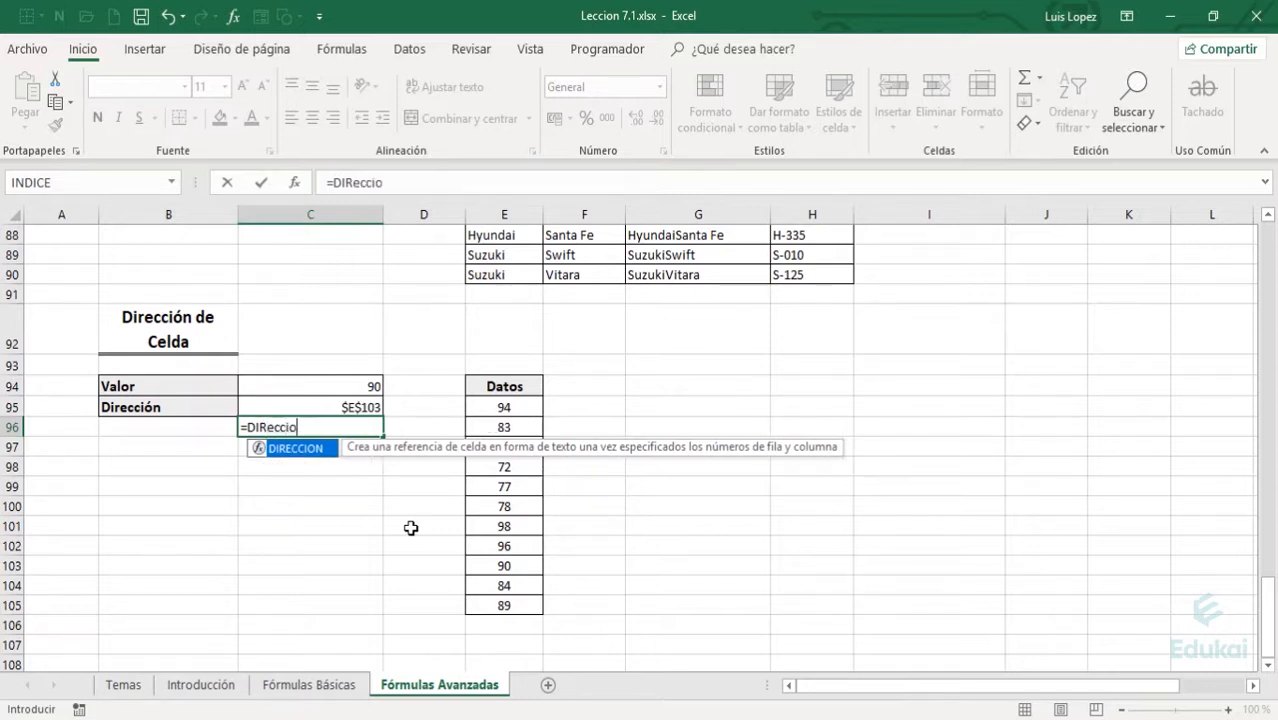
pyautogui.press('Tab')
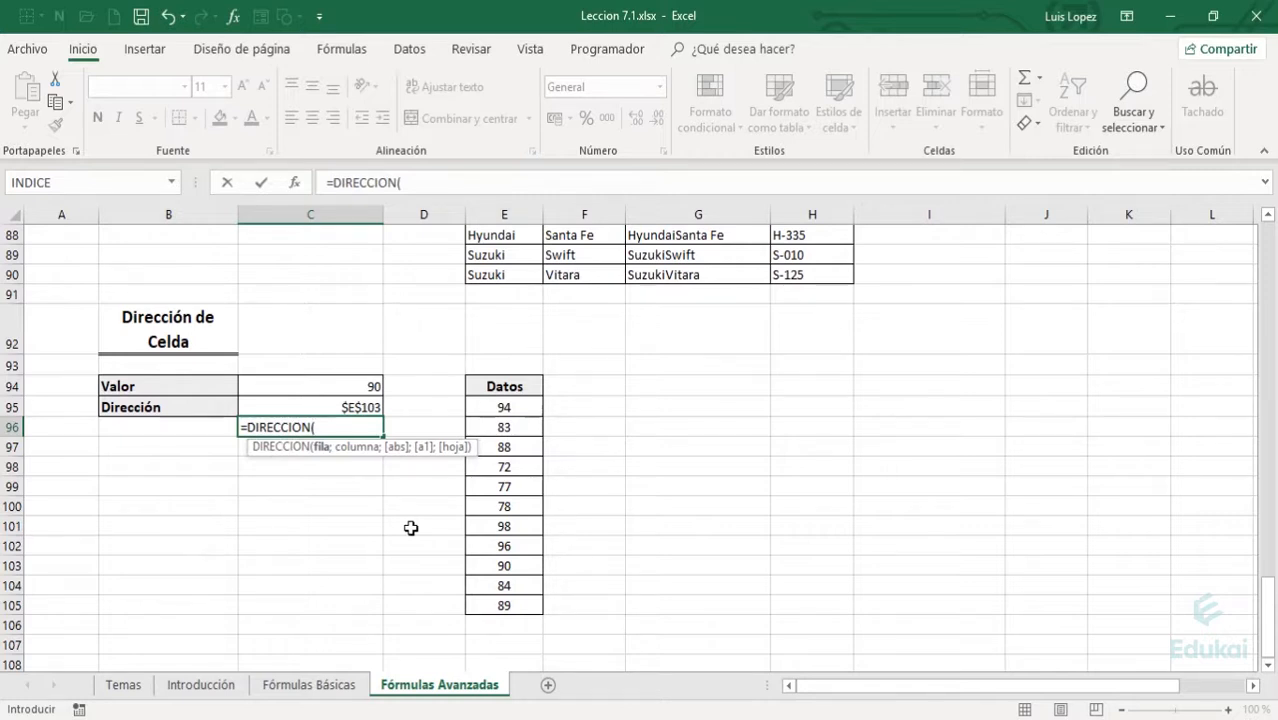
pyautogui.press('BackSpace')
pyautogui.press('Escape')
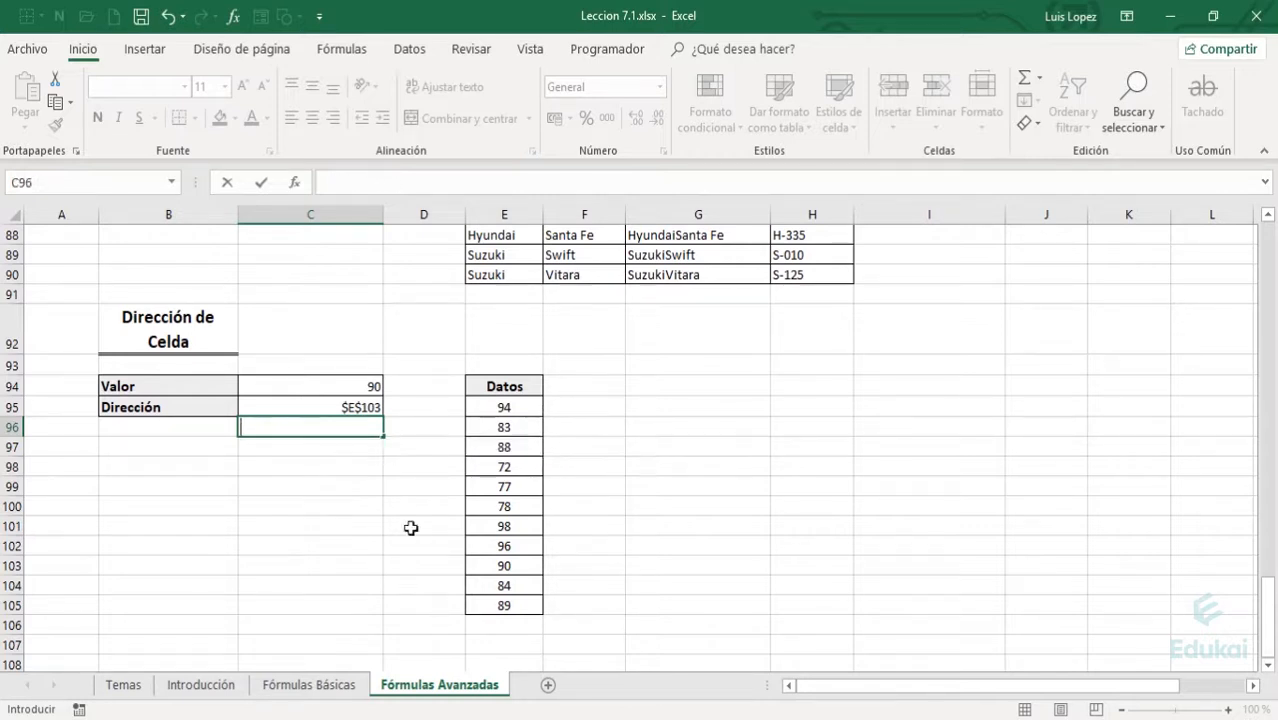
# - Open the DIRECCION formula in C95 and examine the COINCIDIR function used within its fila argument
pyautogui.press('Up')
pyautogui.press('F2')
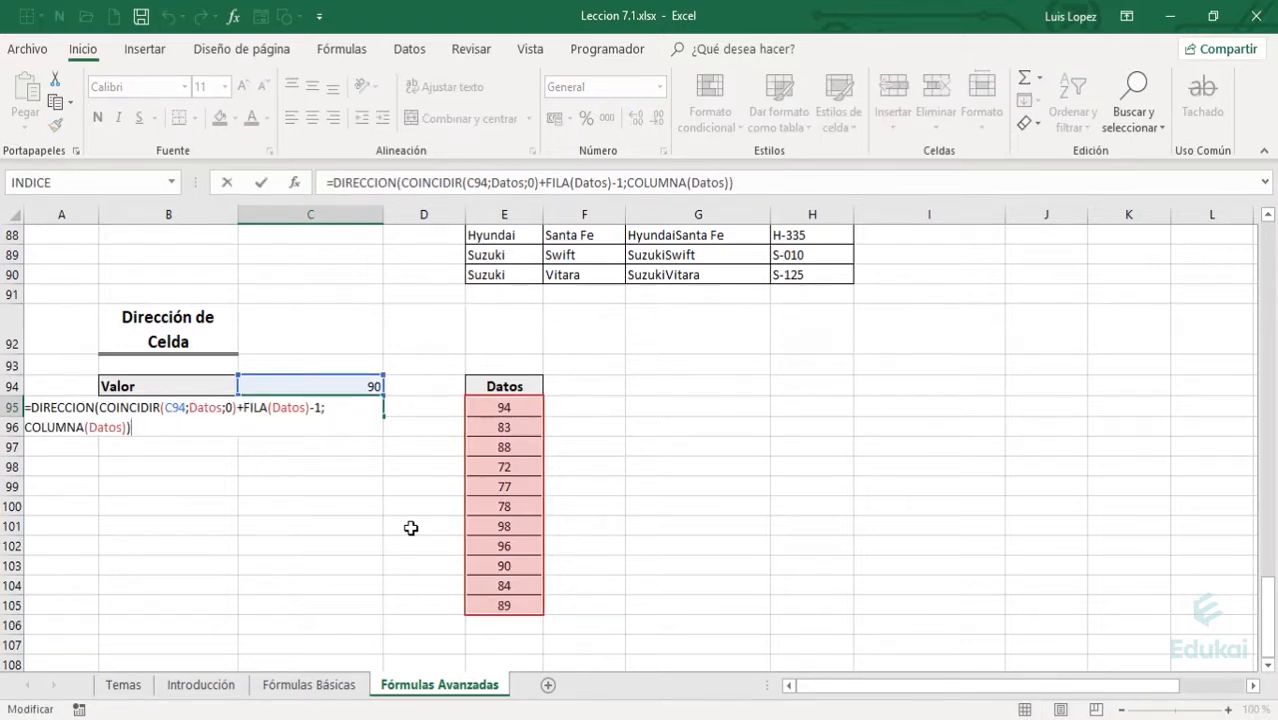
pyautogui.press('Up')
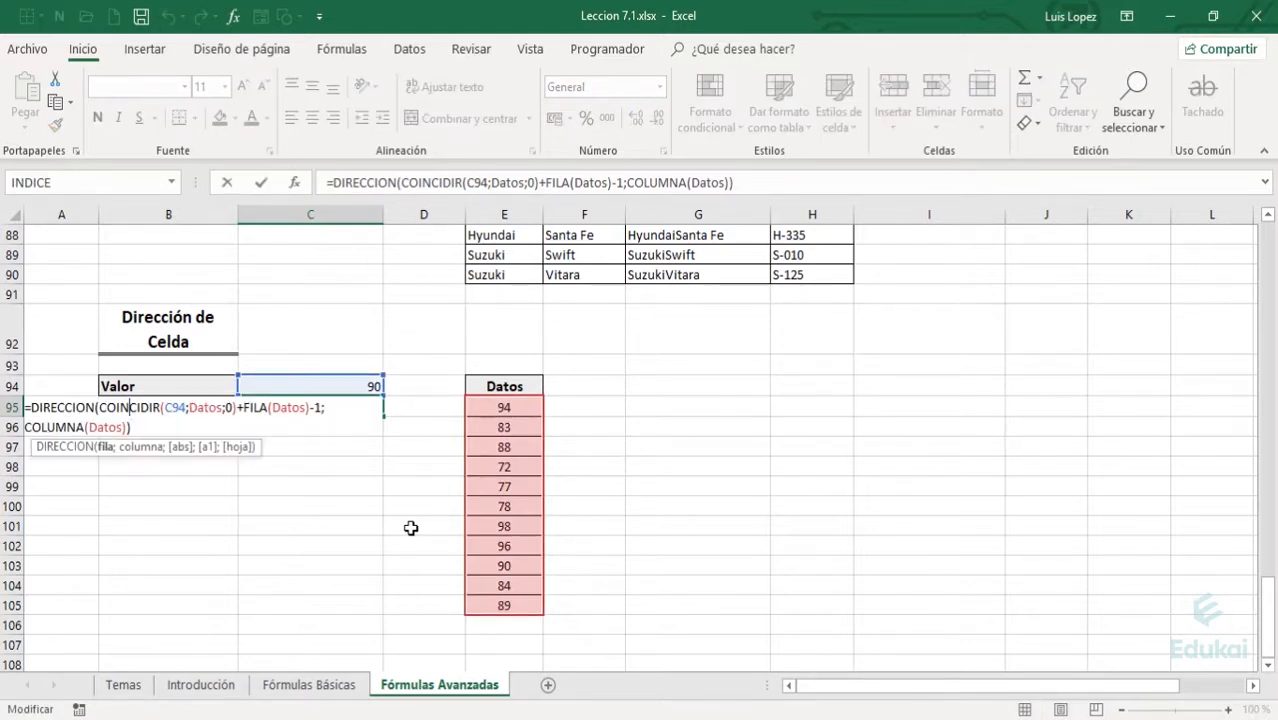
pyautogui.press('Right')
pyautogui.press('Right')
pyautogui.press('Right')
pyautogui.press('Right')
pyautogui.press('Right')
pyautogui.press('Right')
pyautogui.press('Right')
pyautogui.press('Right')
pyautogui.press('Right')
pyautogui.press('Right')
pyautogui.press('Right')
pyautogui.press('Right')
pyautogui.press('Right')
pyautogui.press('Right')
pyautogui.press('Right')
pyautogui.press('Right')
pyautogui.press('Right')
pyautogui.press('Right')
pyautogui.press('Right')
pyautogui.press('Right')
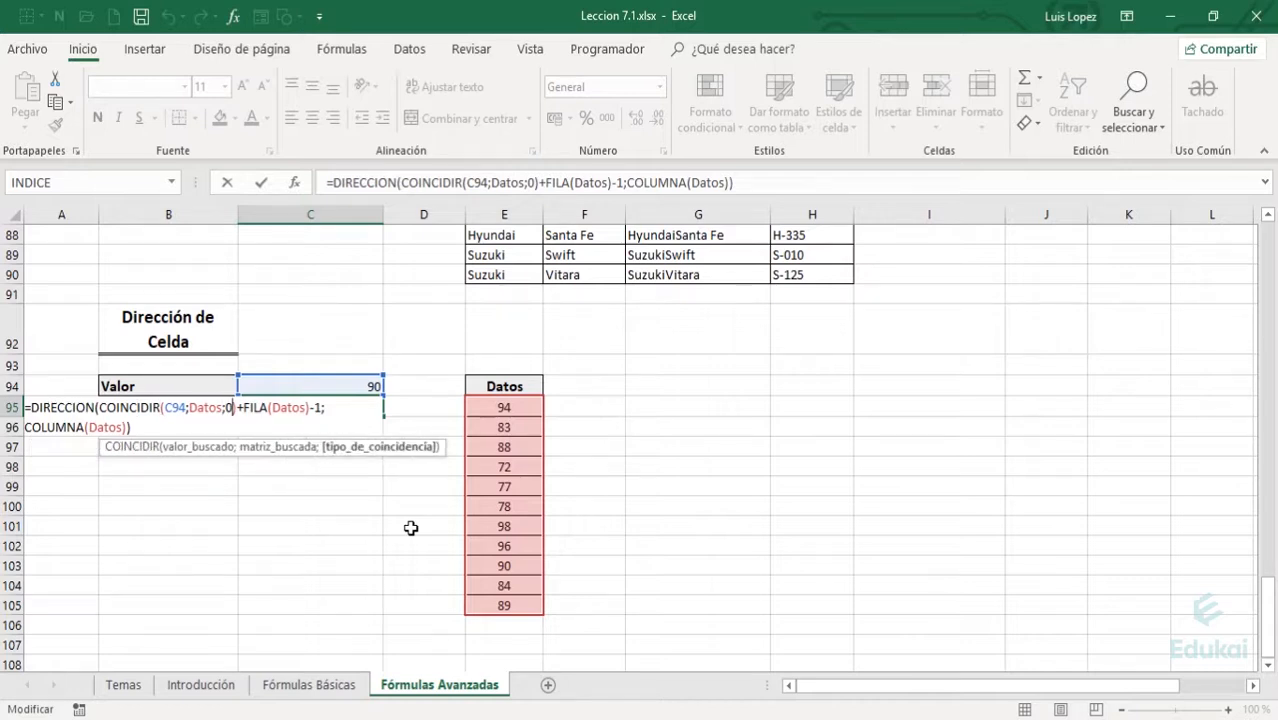
# - Examine the COLUMNA(Datos) part that supplies the columna argument of the C95 formula, and close the cell
pyautogui.press('Down')
pyautogui.press('Left')
pyautogui.press('Left')
pyautogui.press('Left')
pyautogui.press('Left')
pyautogui.press('Left')
pyautogui.press('Left')
pyautogui.press('Left')
pyautogui.press('Left')
pyautogui.press('Left')
pyautogui.press('Left')
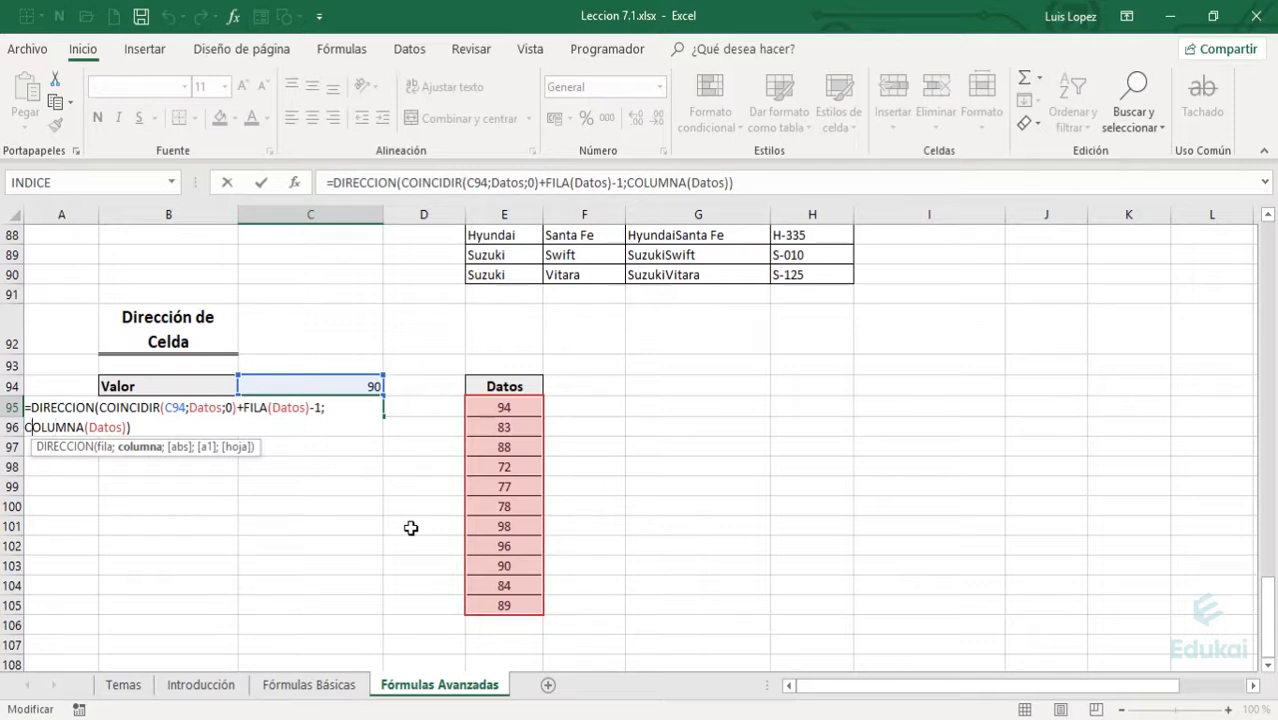
pyautogui.press('Right')
pyautogui.press('Right')
pyautogui.press('Right')
pyautogui.press('Right')
pyautogui.press('Right')
pyautogui.press('Right')
pyautogui.press('Right')
pyautogui.press('Right')
pyautogui.press('Right')
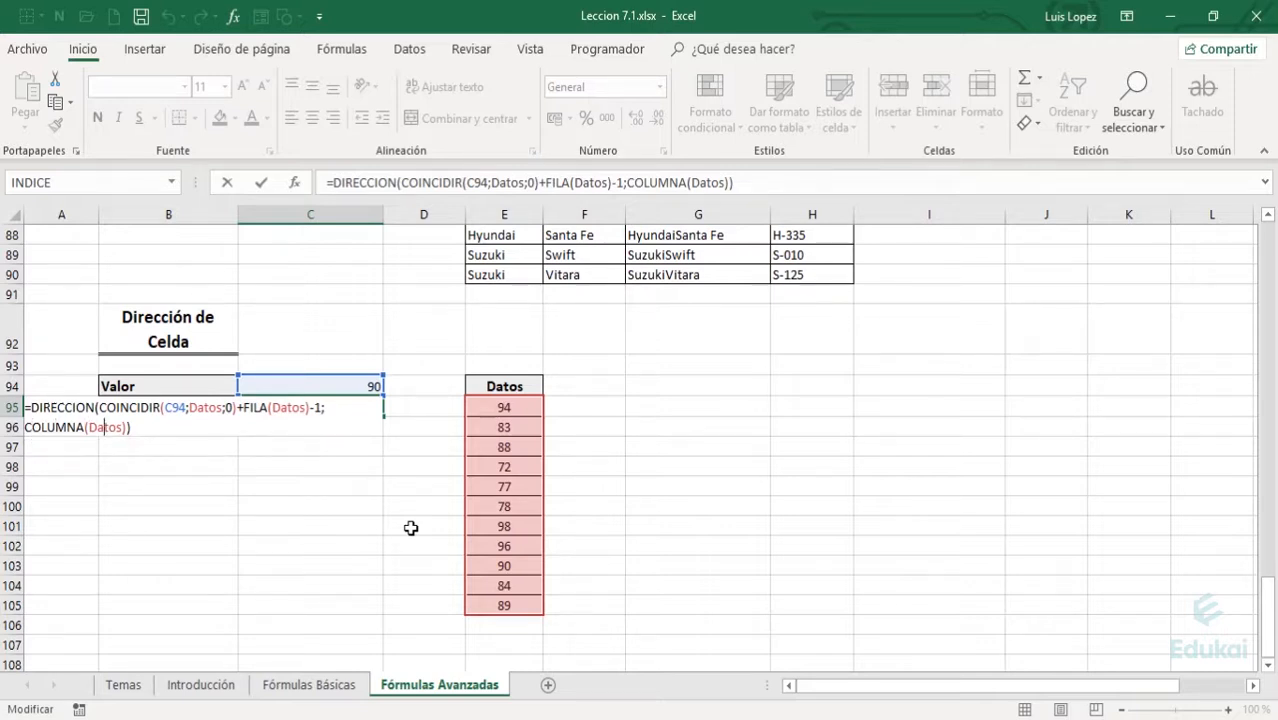
pyautogui.press('Tab')
# - Enter =COLUMNA(Datos) in G95 to get the column number of the Datos range
pyautogui.press('Right')
pyautogui.press('Right')
pyautogui.press('Right')
pyautogui.write('=c')
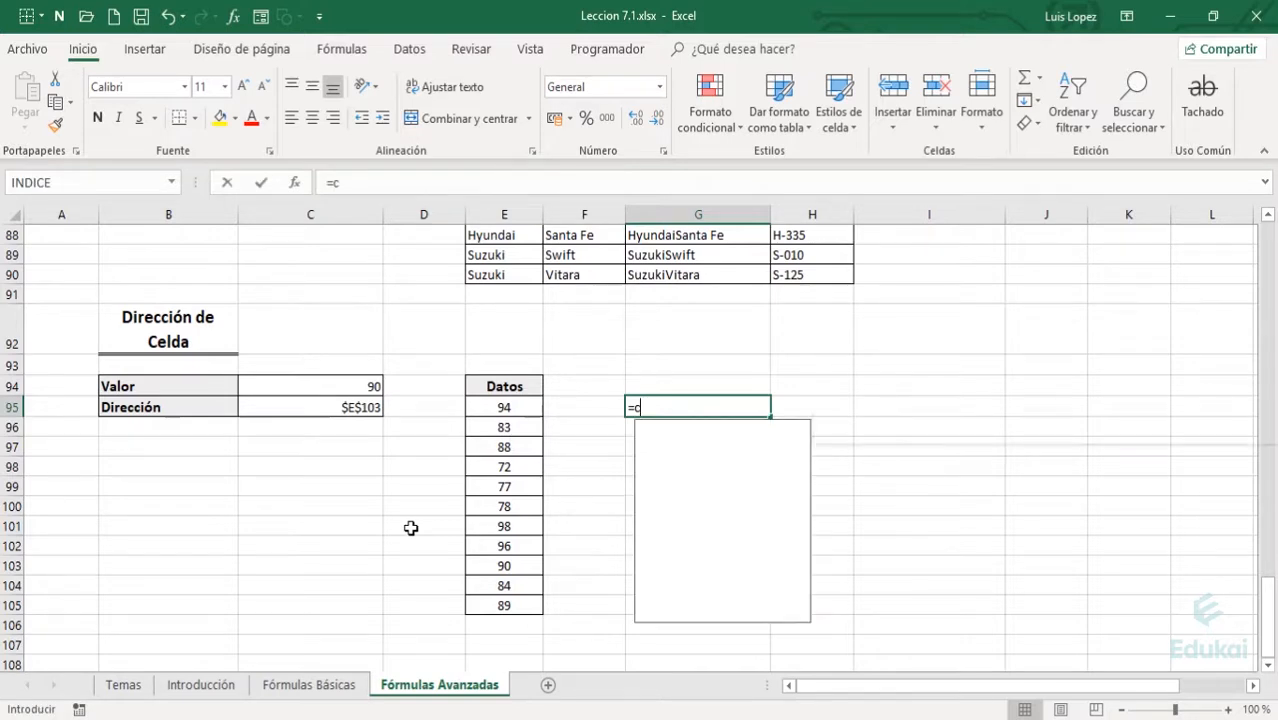
pyautogui.write('ol')
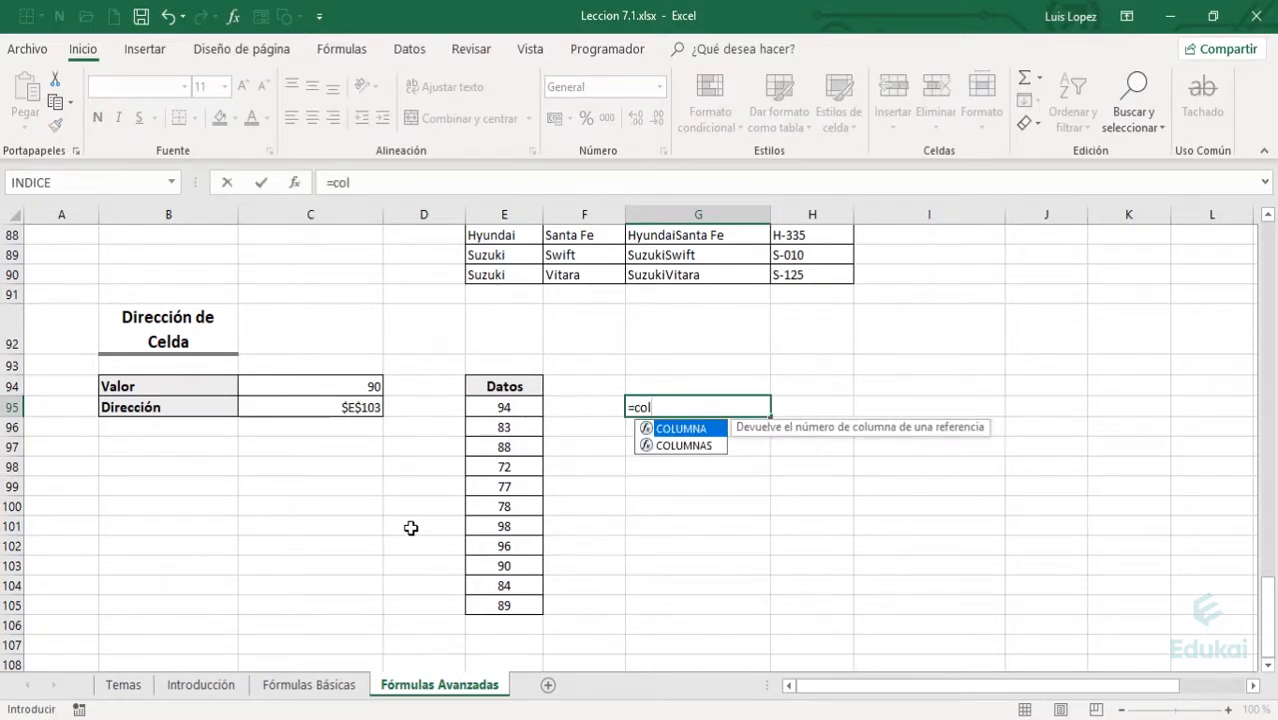
pyautogui.press('Tab')
pyautogui.press('Left')
pyautogui.press('Left')
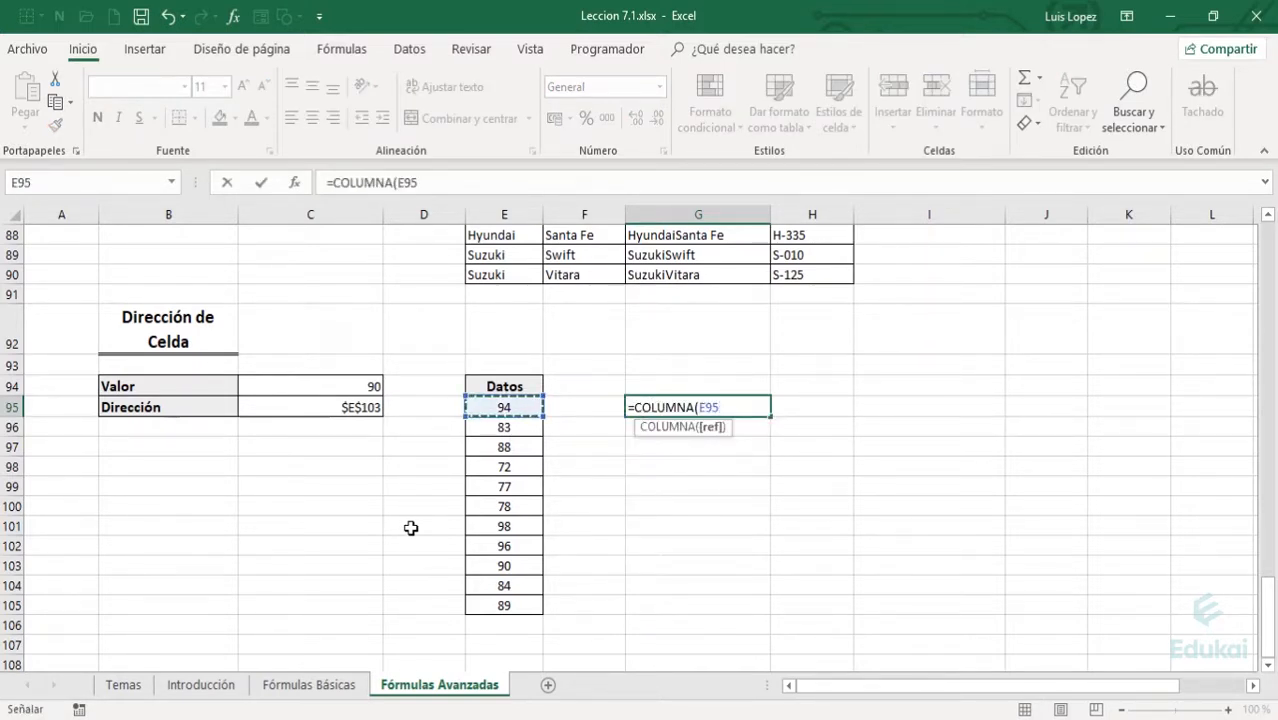
pyautogui.hotkey('shift', 'Down')
pyautogui.hotkey('shift', 'Down')
pyautogui.hotkey('shift', 'Down')
pyautogui.hotkey('shift', 'Down')
pyautogui.hotkey('shift', 'Down')
pyautogui.hotkey('shift', 'Down')
pyautogui.hotkey('shift', 'Down')
pyautogui.hotkey('shift', 'Down')
pyautogui.hotkey('ctrl', 'shift', 'Down')
pyautogui.hotkey('ctrl', 'shift', 'Down')
pyautogui.write('Datos')
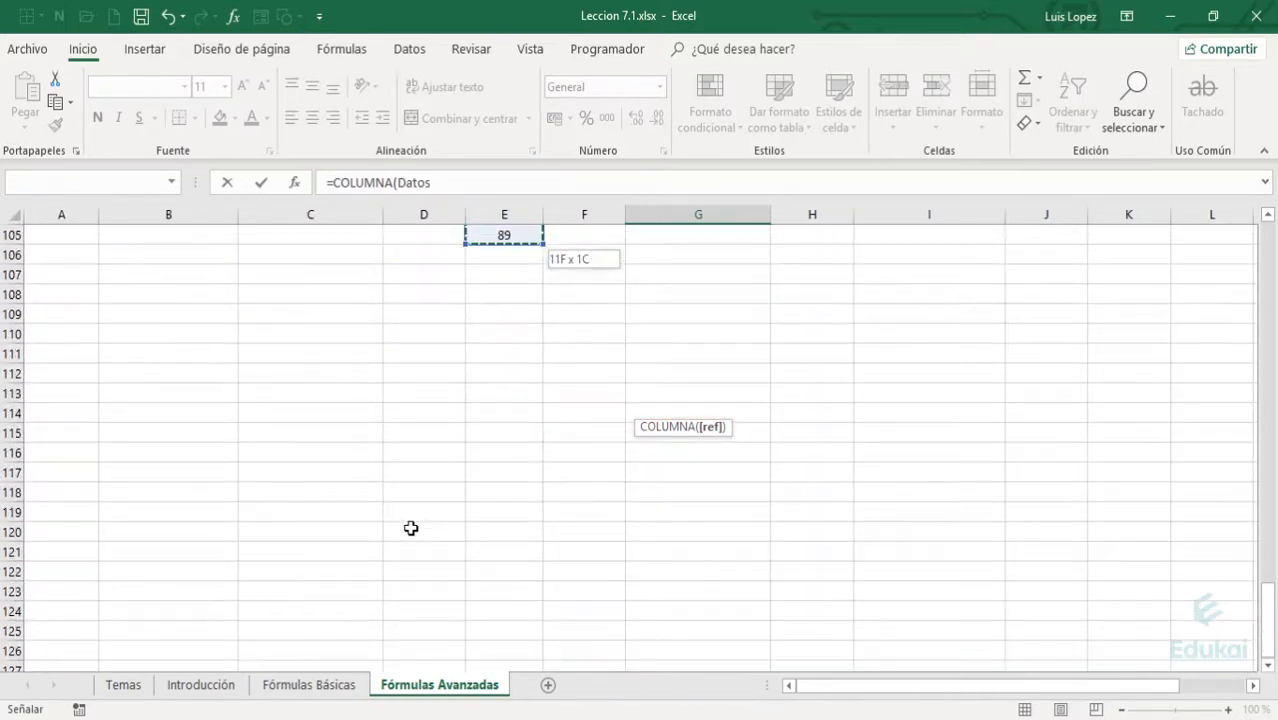
pyautogui.hotkey('ctrl', 'Return')
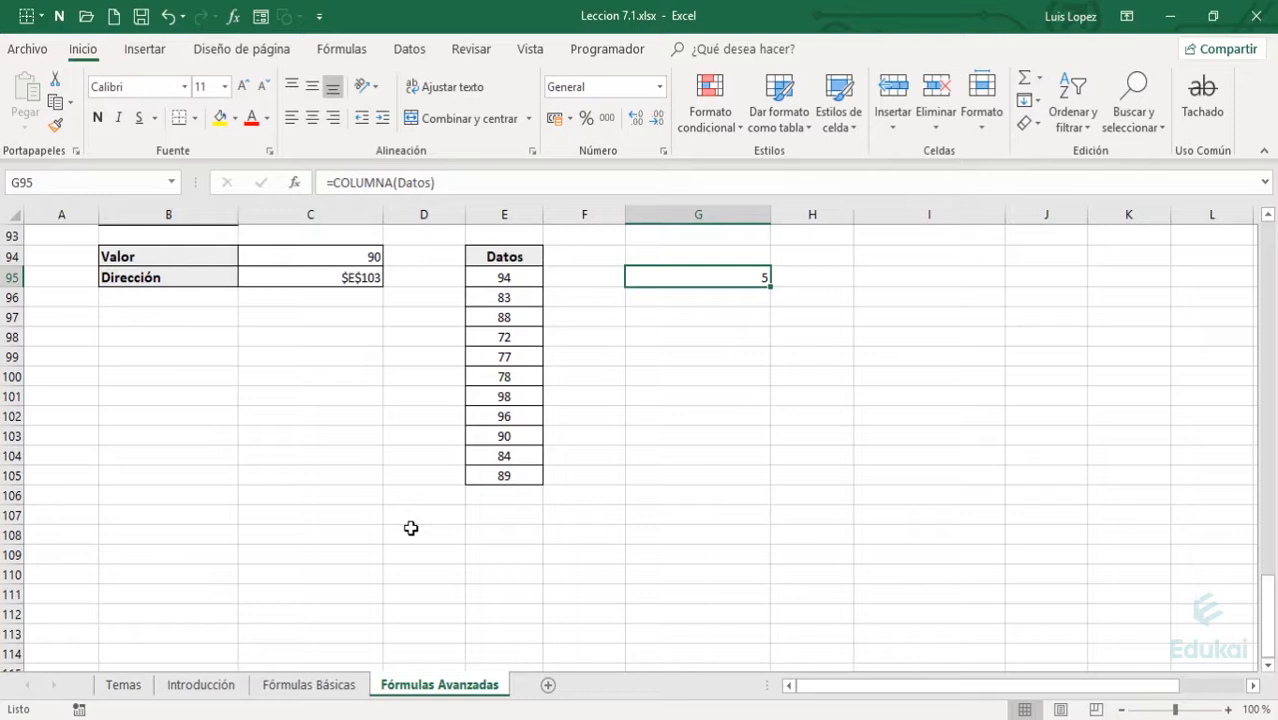
# - Select the Datos range E95:E105 to examine which cells the COLUMNA formula refers to
pyautogui.press('Left')
pyautogui.press('Left')
pyautogui.hotkey('shift', 'Down')
pyautogui.hotkey('shift', 'Down')
pyautogui.hotkey('shift', 'Down')
pyautogui.hotkey('shift', 'Down')
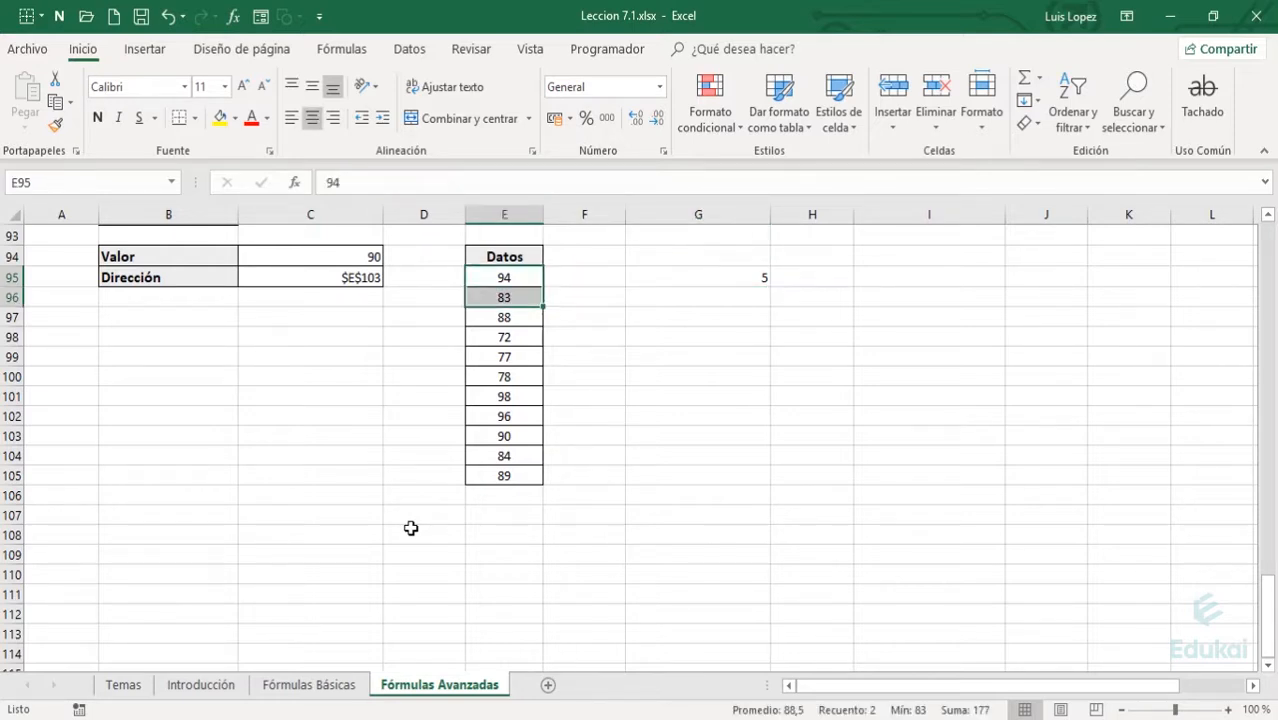
pyautogui.hotkey('shift', 'Down')
pyautogui.hotkey('shift', 'Down')
pyautogui.hotkey('shift', 'Down')
pyautogui.hotkey('shift', 'Down')
pyautogui.hotkey('shift', 'Down')
pyautogui.hotkey('shift', 'Down')
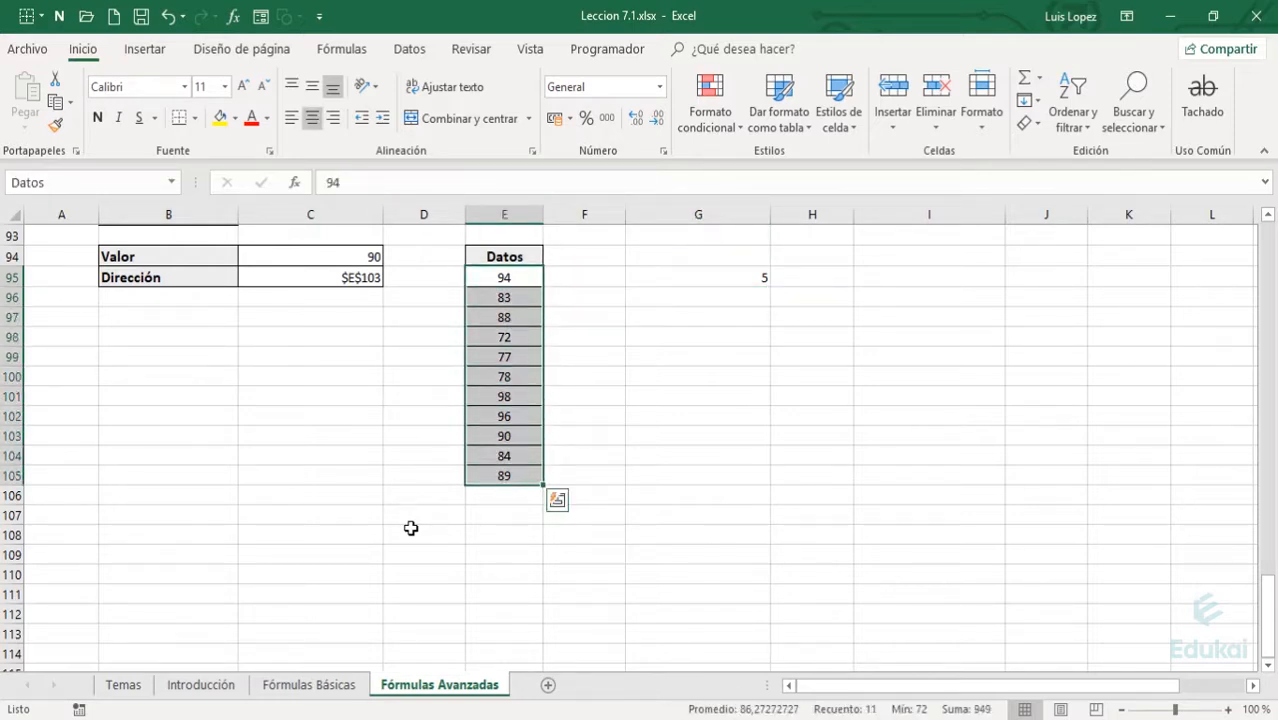
# - Check the Datos range name and highlight column E to examine which column the COLUMNA result refers to
pyautogui.click(94, 182)
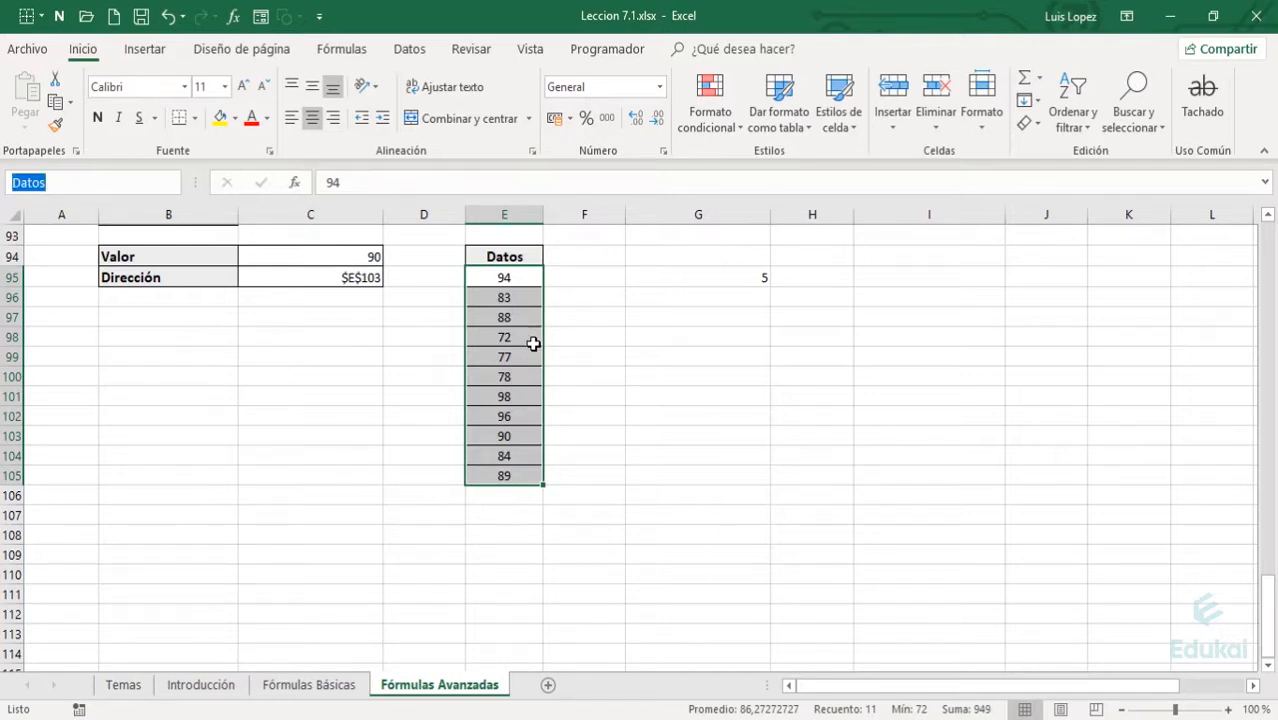
pyautogui.press('Escape')
pyautogui.click(514, 213)
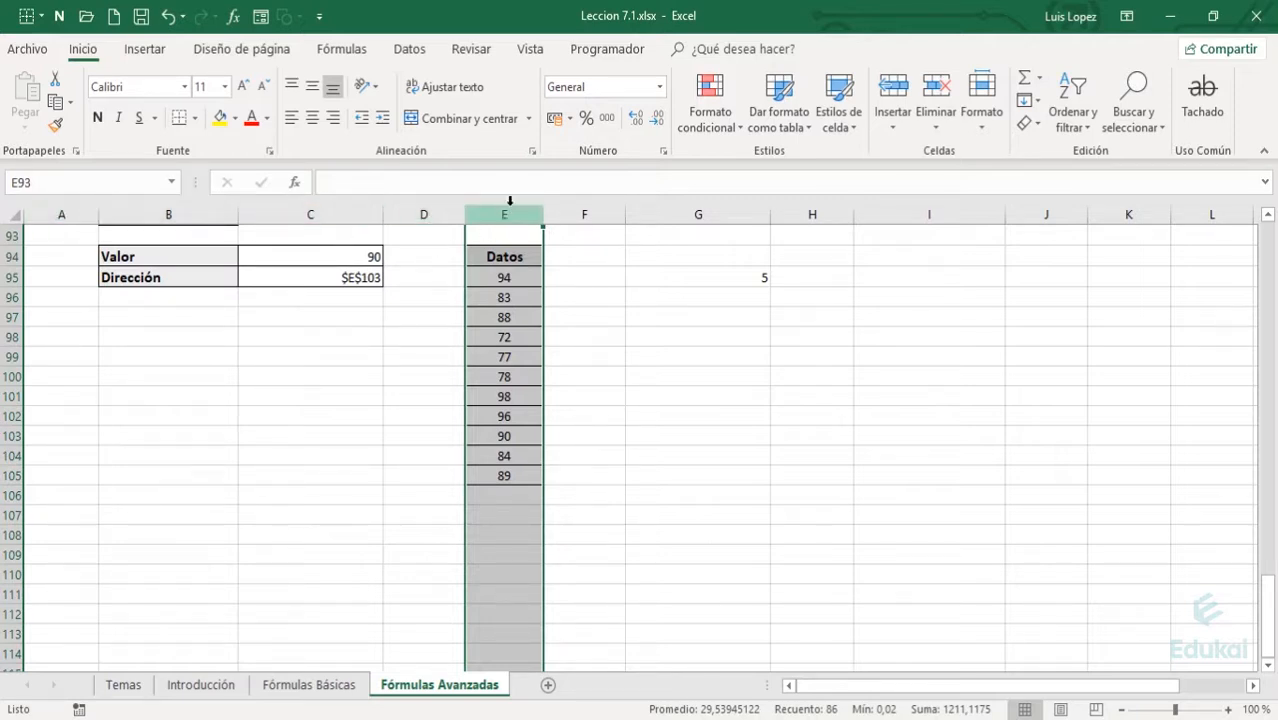
# - Clear the COLUMNA formula from G95
pyautogui.click(736, 276)
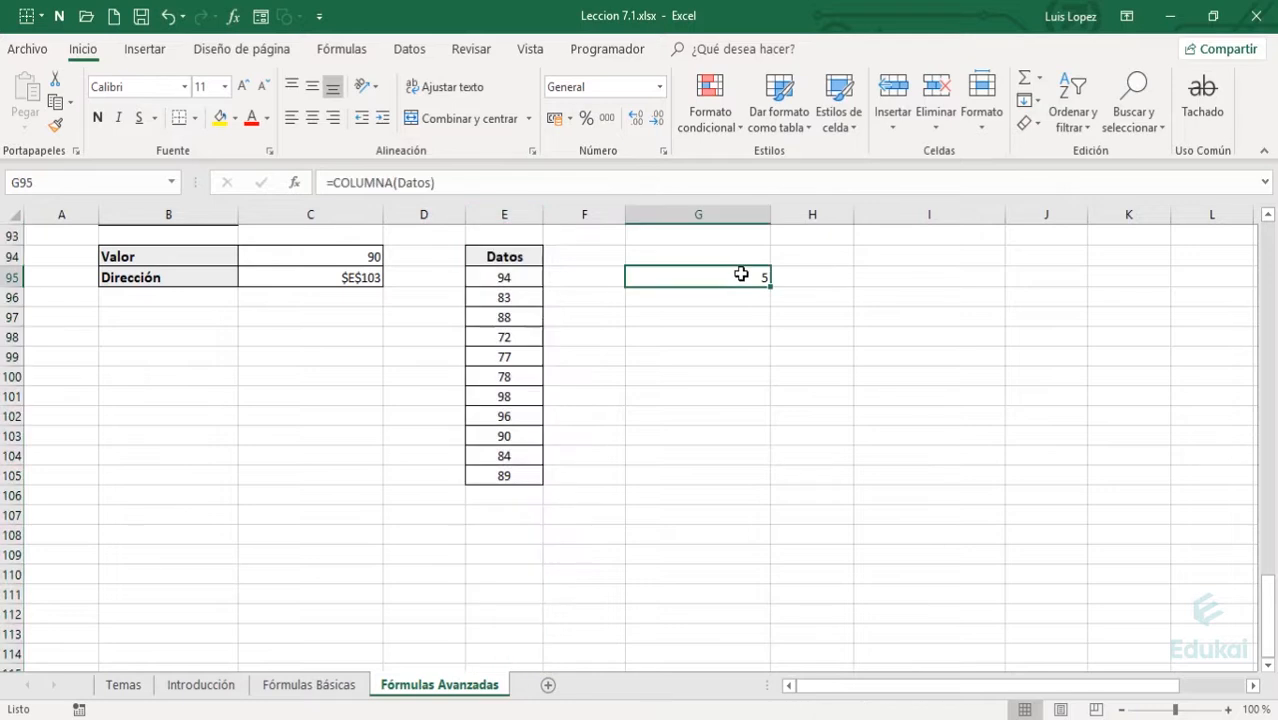
pyautogui.press('Delete')
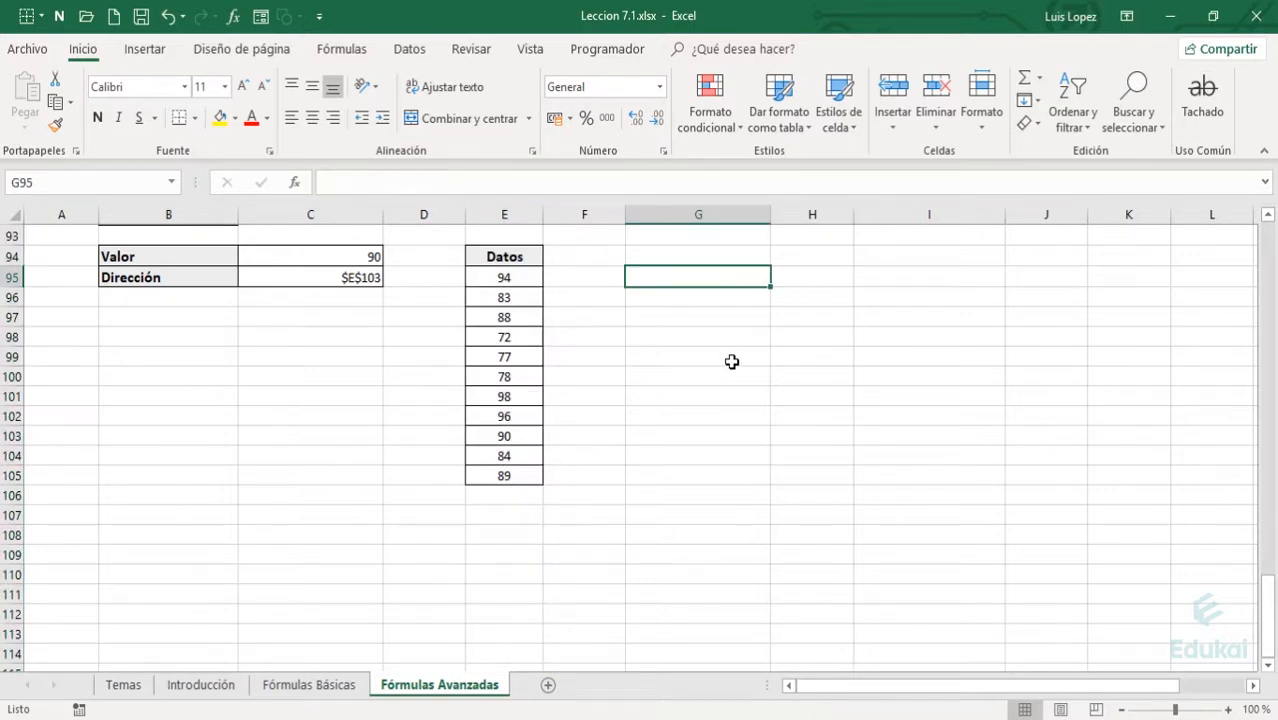
# - Select the cells under the Datos heading in column E to examine how the range is laid out
pyautogui.press('Left')
pyautogui.press('Left')
pyautogui.press('Right')
pyautogui.press('Left')
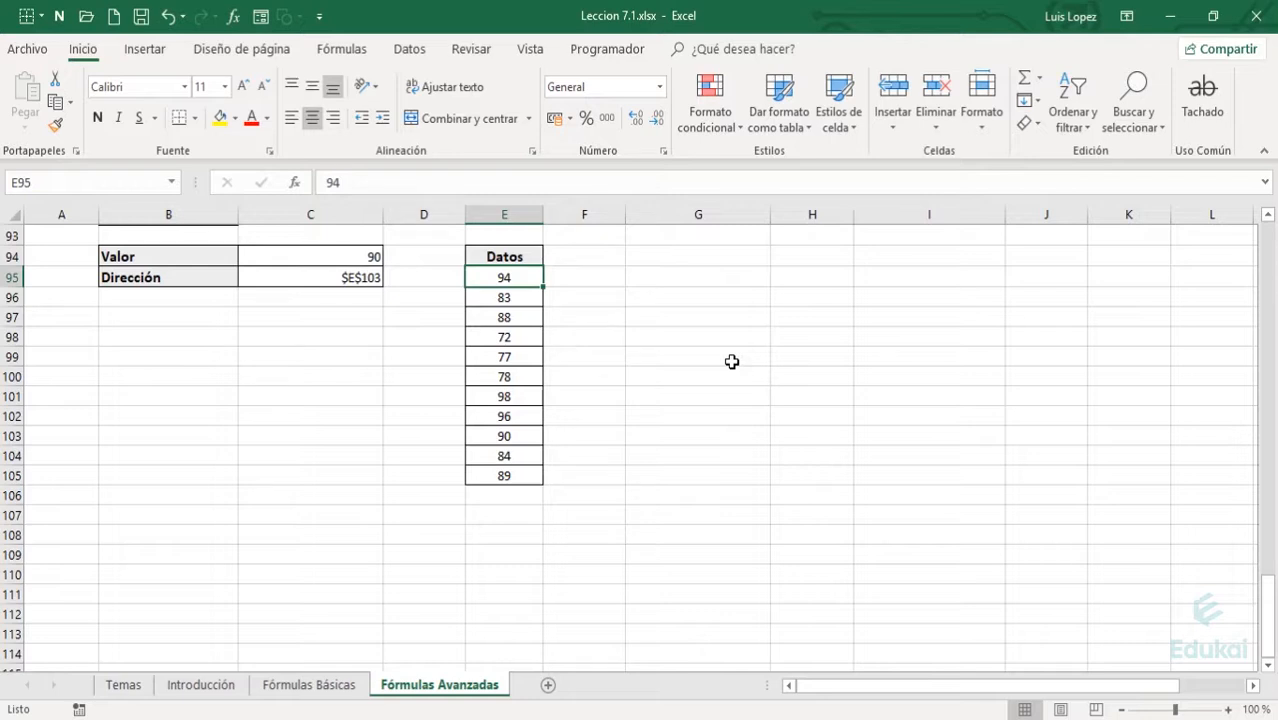
pyautogui.hotkey('shift', 'Down')
pyautogui.hotkey('shift', 'Down')
pyautogui.hotkey('shift', 'Down')
pyautogui.hotkey('shift', 'Down')
pyautogui.hotkey('shift', 'Down')
pyautogui.hotkey('shift', 'Down')
pyautogui.hotkey('shift', 'Down')
pyautogui.hotkey('shift', 'Down')
pyautogui.hotkey('shift', 'Down')
pyautogui.hotkey('shift', 'Down')
pyautogui.hotkey('shift', 'Down')
pyautogui.hotkey('shift', 'Down')
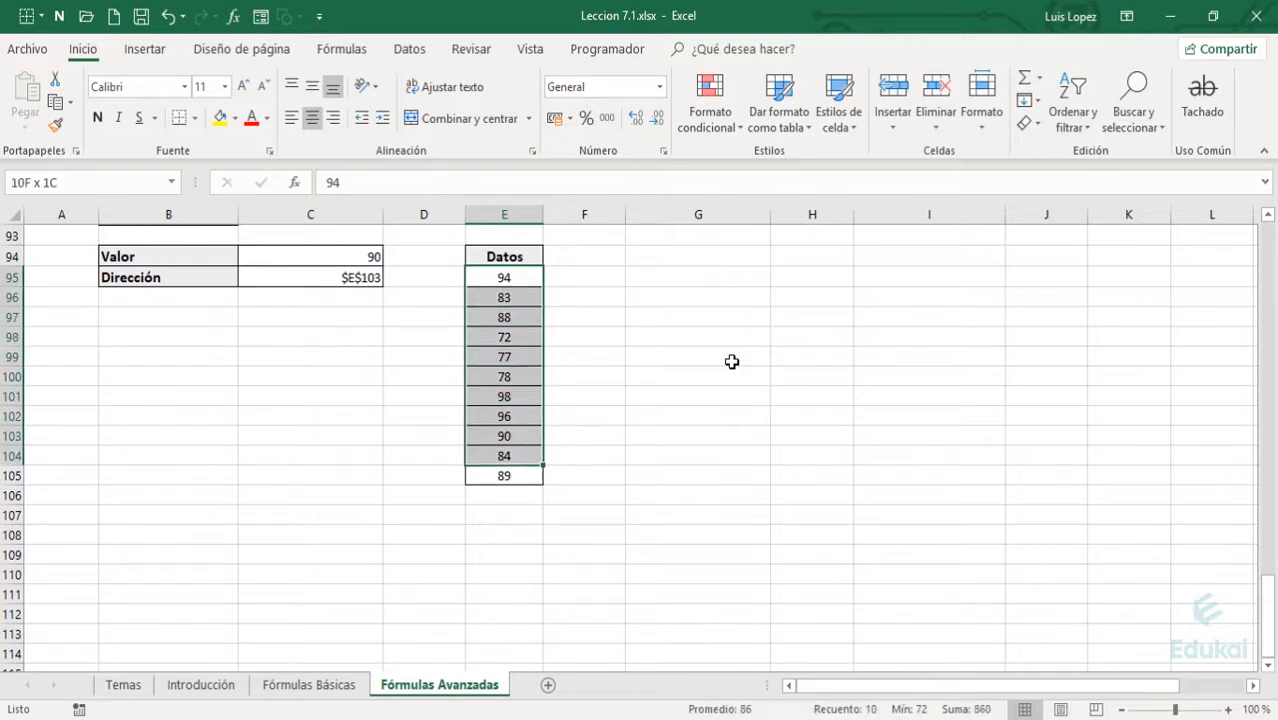
pyautogui.hotkey('shift', 'Down')
pyautogui.hotkey('shift', 'Down')
pyautogui.press('Up')
pyautogui.press('Up')
pyautogui.press('Up')
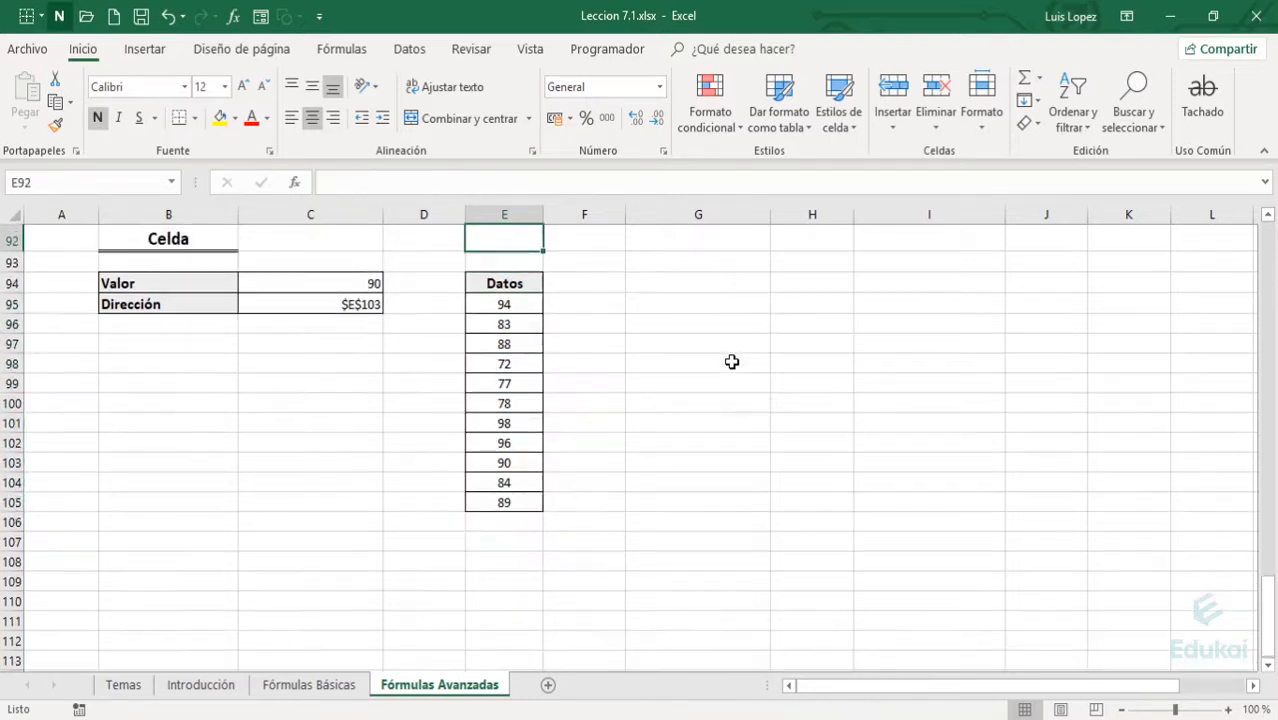
pyautogui.press('Down')
pyautogui.press('Down')
pyautogui.press('Down')
pyautogui.press('Down')
pyautogui.press('Down')
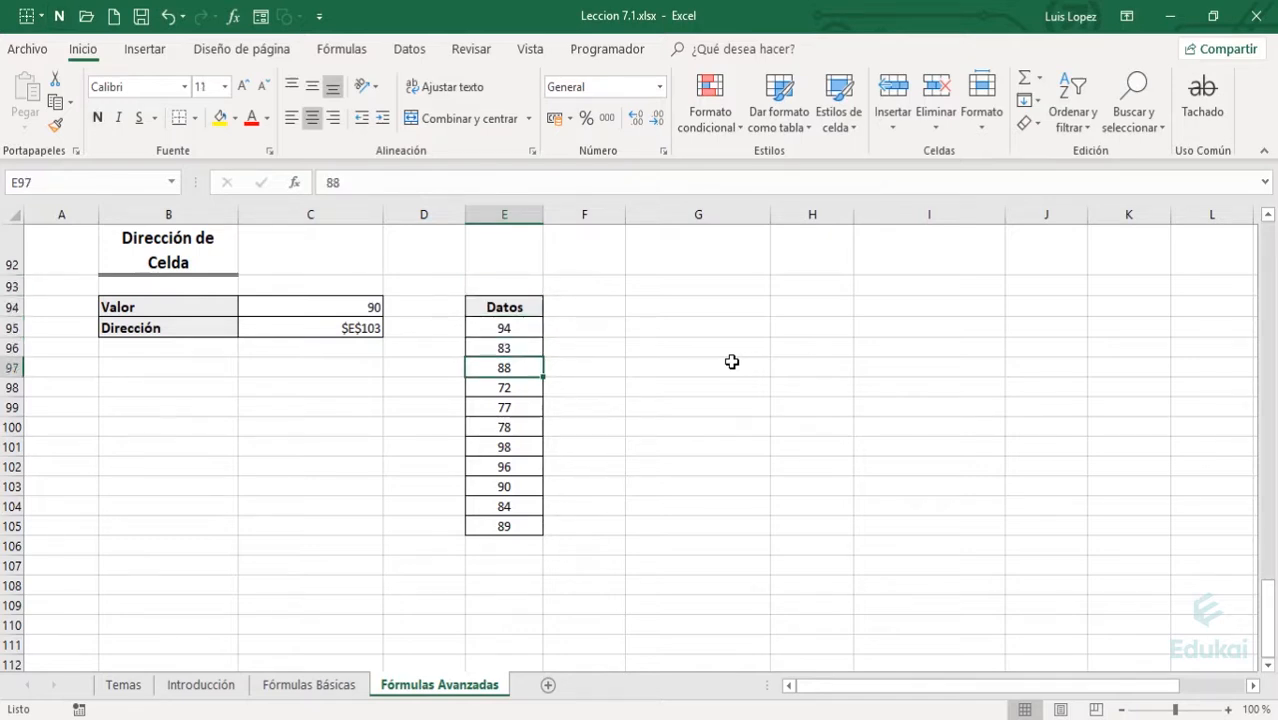
pyautogui.press('Up')
pyautogui.press('Up')
pyautogui.press('Up')
pyautogui.press('Up')
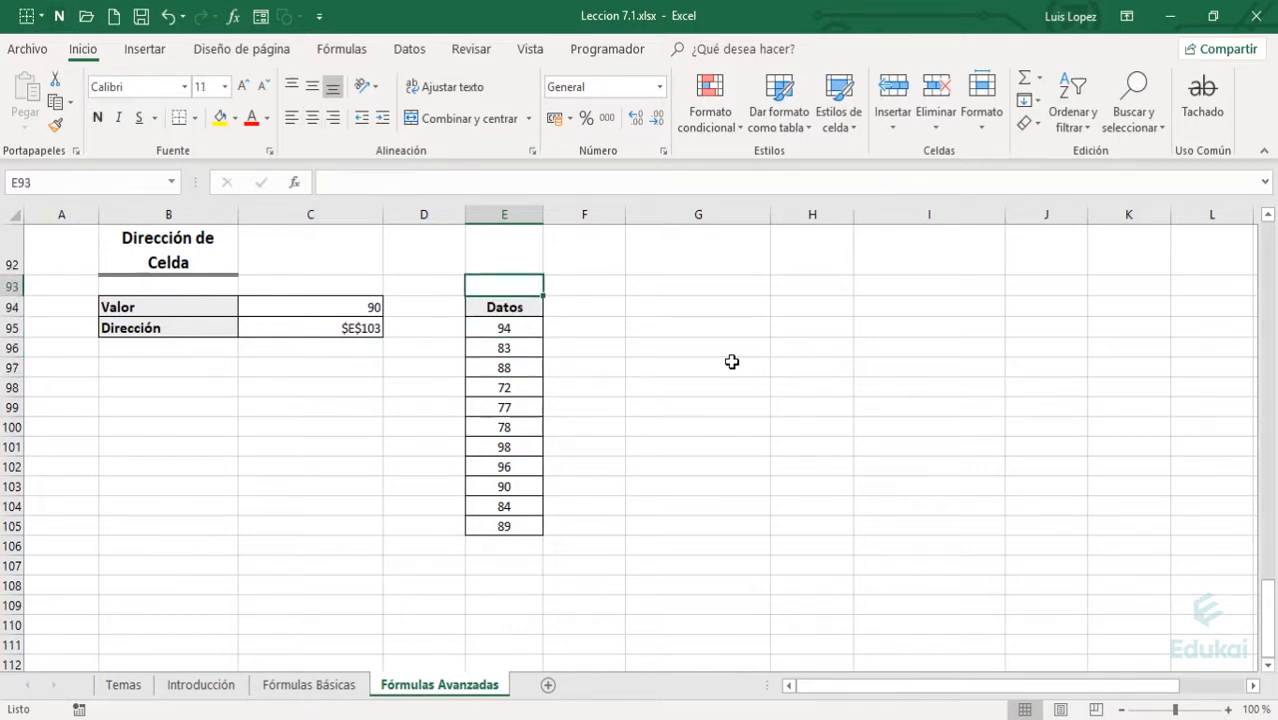
# - Enter =COLUMNAS(Datos) in G95 to count the columns of the Datos range
pyautogui.press('Right')
pyautogui.press('Right')
pyautogui.press('Down')
pyautogui.press('Down')
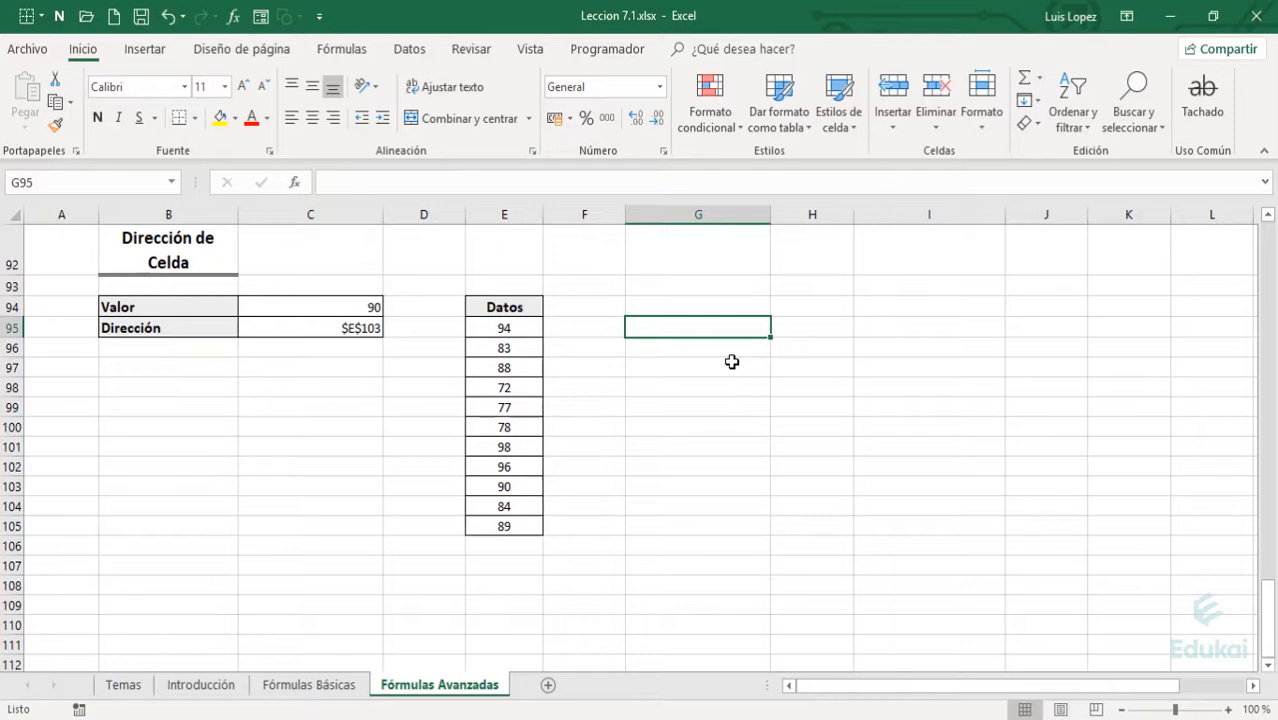
pyautogui.write('=colu')
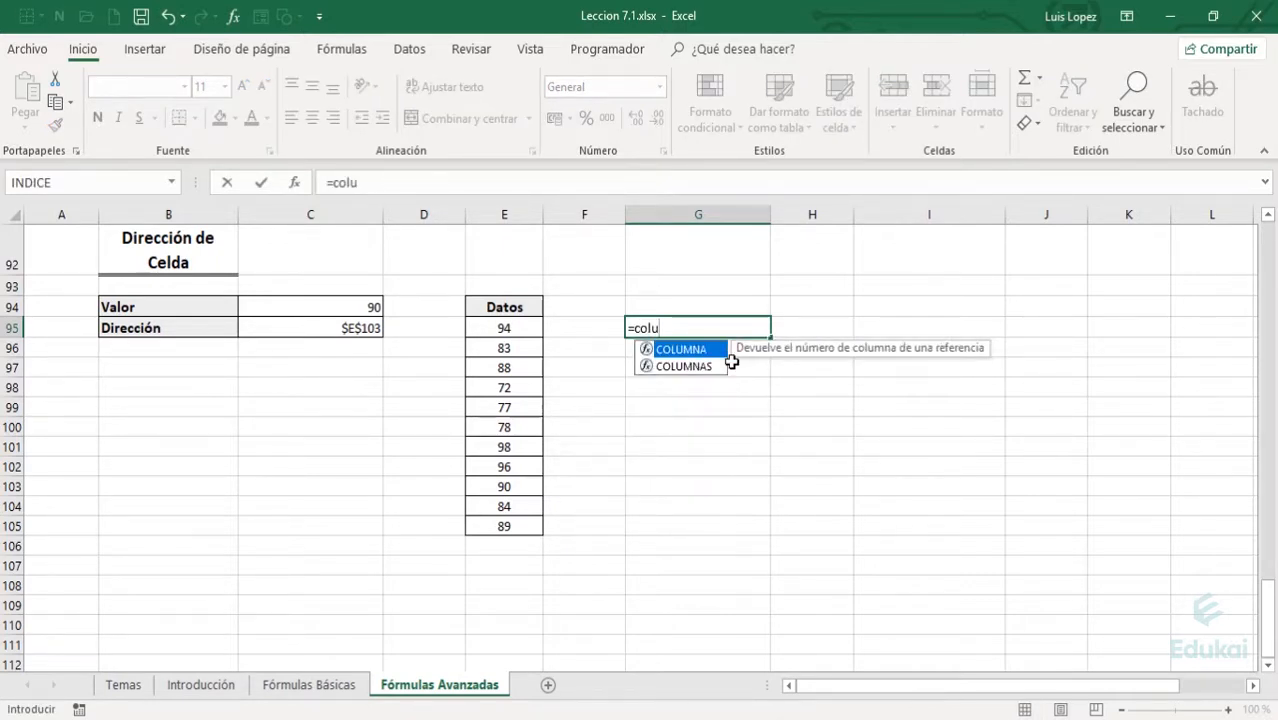
pyautogui.press('Down')
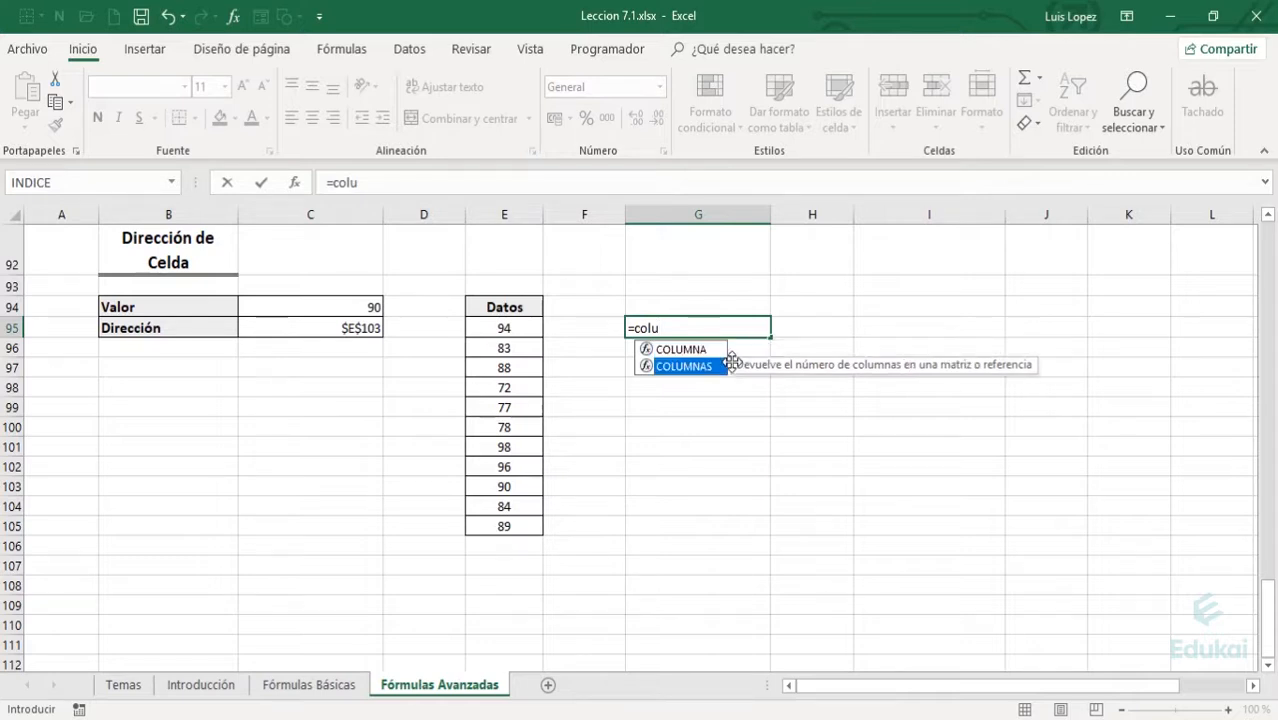
pyautogui.press('Tab')
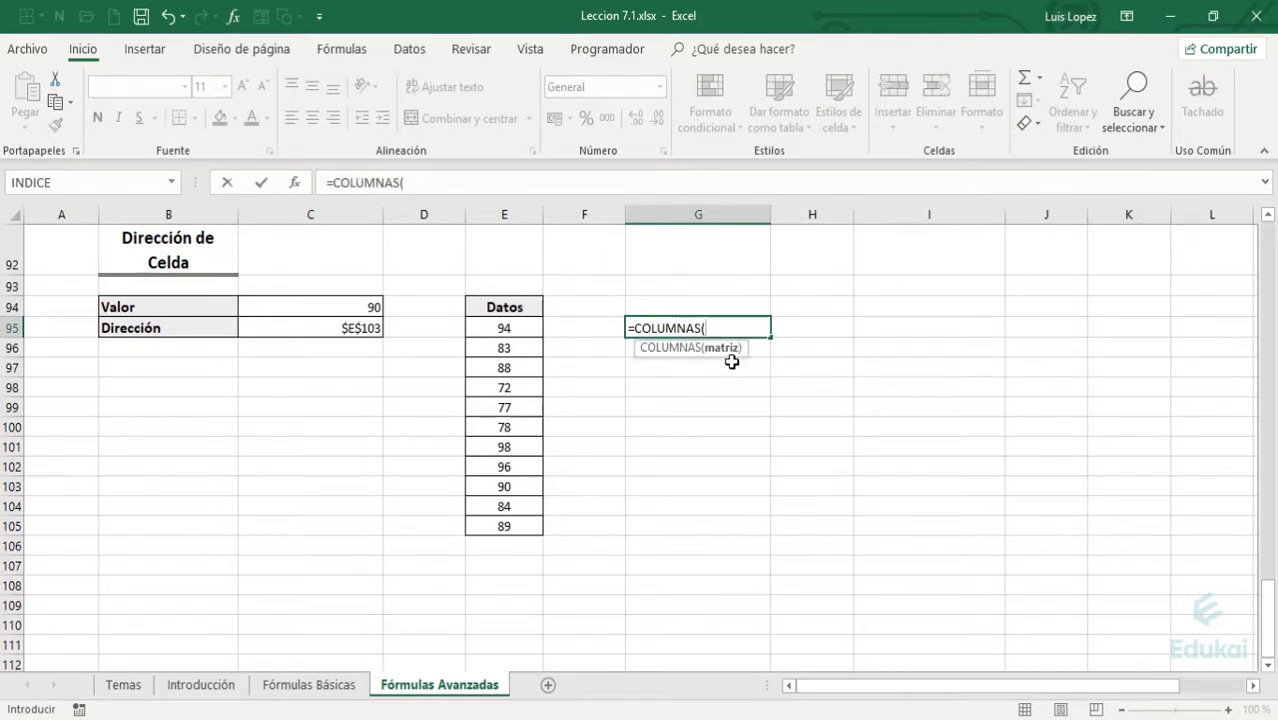
pyautogui.press('Left')
pyautogui.press('BackSpace')
pyautogui.write('Datos)')
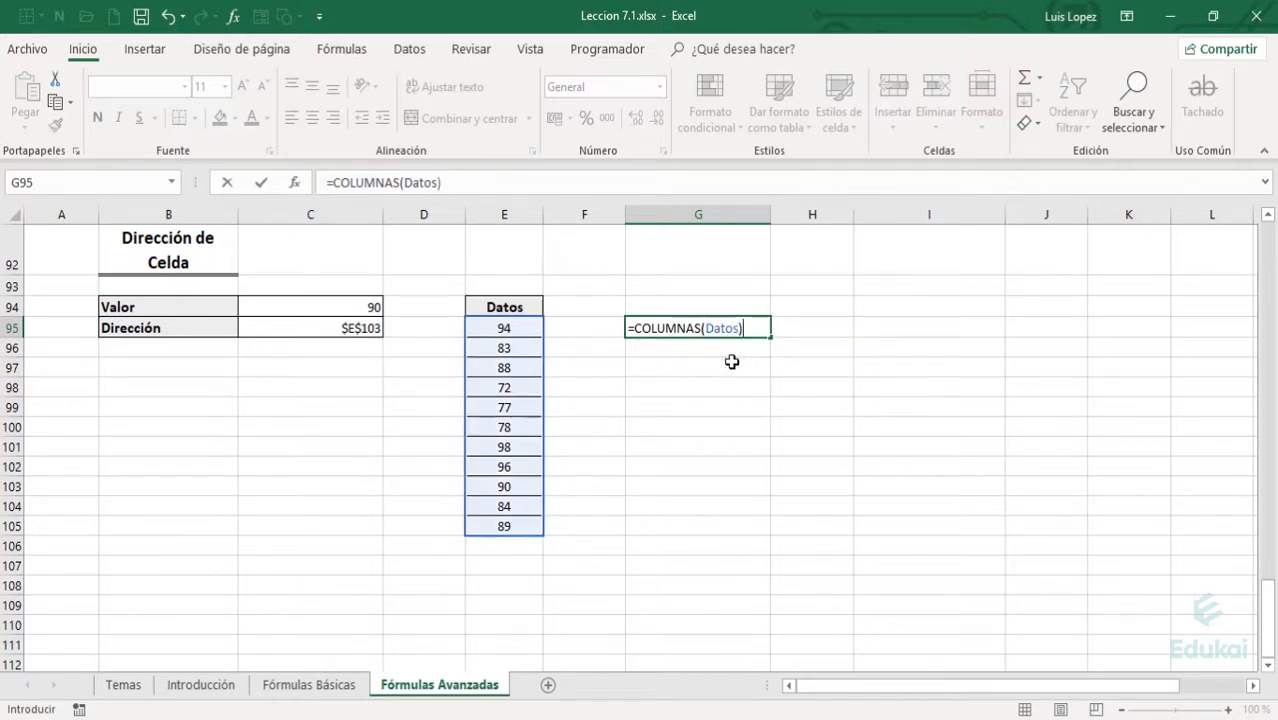
pyautogui.press('Return')
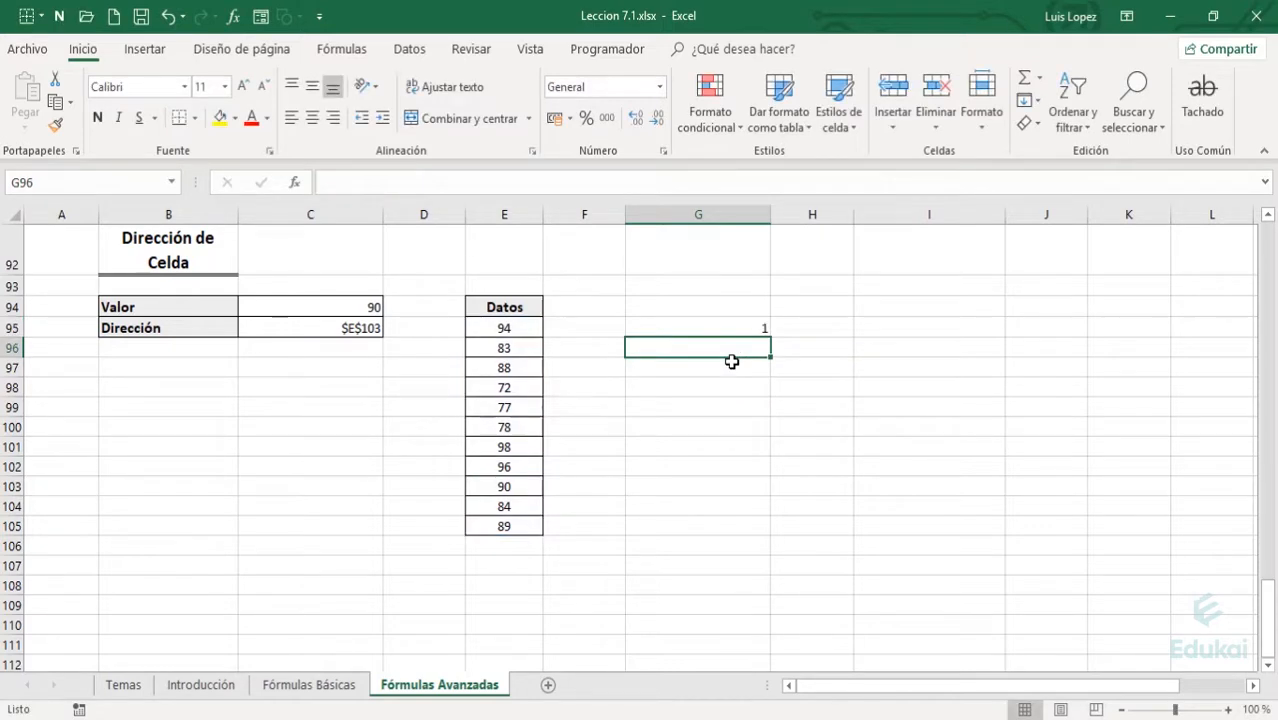
# - Review the COLUMNAS formula in G95 and select cells of the Datos range to examine its column count
pyautogui.press('Up')
pyautogui.press('F2')
pyautogui.press('Return')
pyautogui.press('Up')
pyautogui.press('Left')
pyautogui.press('Left')
pyautogui.hotkey('shift', 'Down')
pyautogui.hotkey('shift', 'Down')
pyautogui.hotkey('shift', 'Down')
pyautogui.hotkey('shift', 'Down')
pyautogui.hotkey('shift', 'Down')
pyautogui.hotkey('shift', 'Down')
pyautogui.hotkey('shift', 'Down')
pyautogui.hotkey('shift', 'Down')
pyautogui.hotkey('shift', 'Down')
pyautogui.hotkey('shift', 'Down')
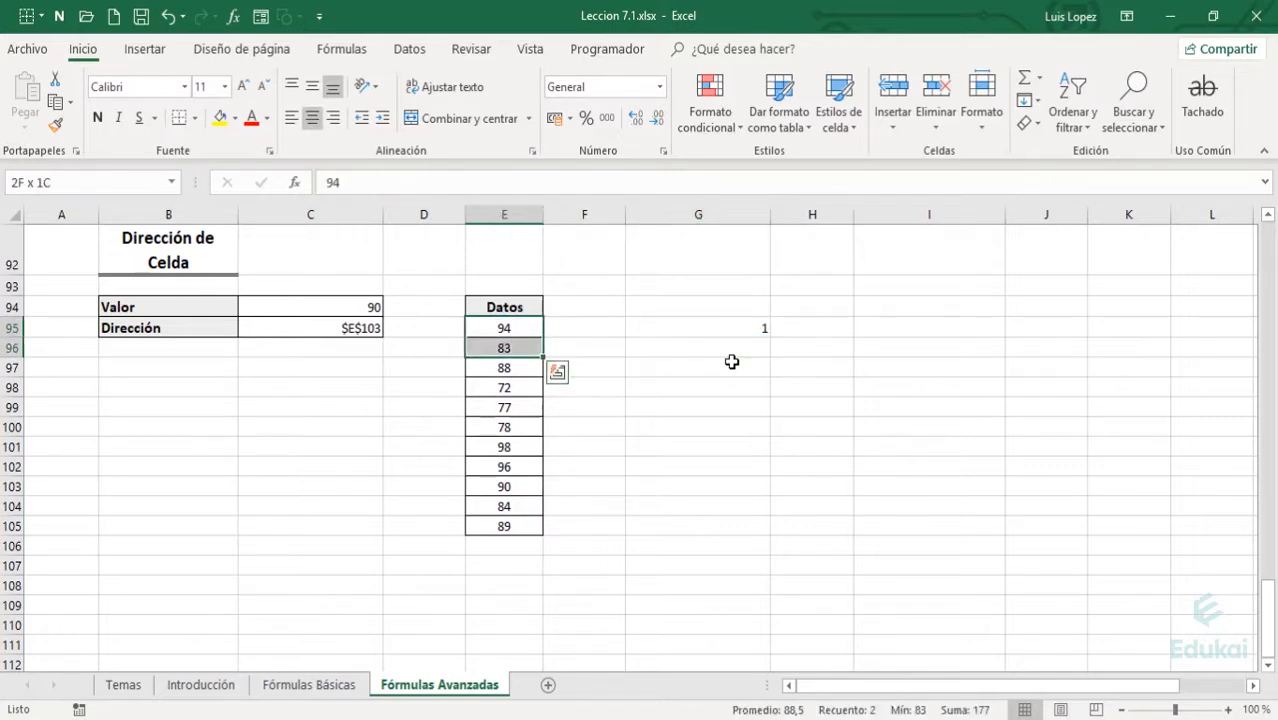
pyautogui.press('Right')
pyautogui.press('Right')
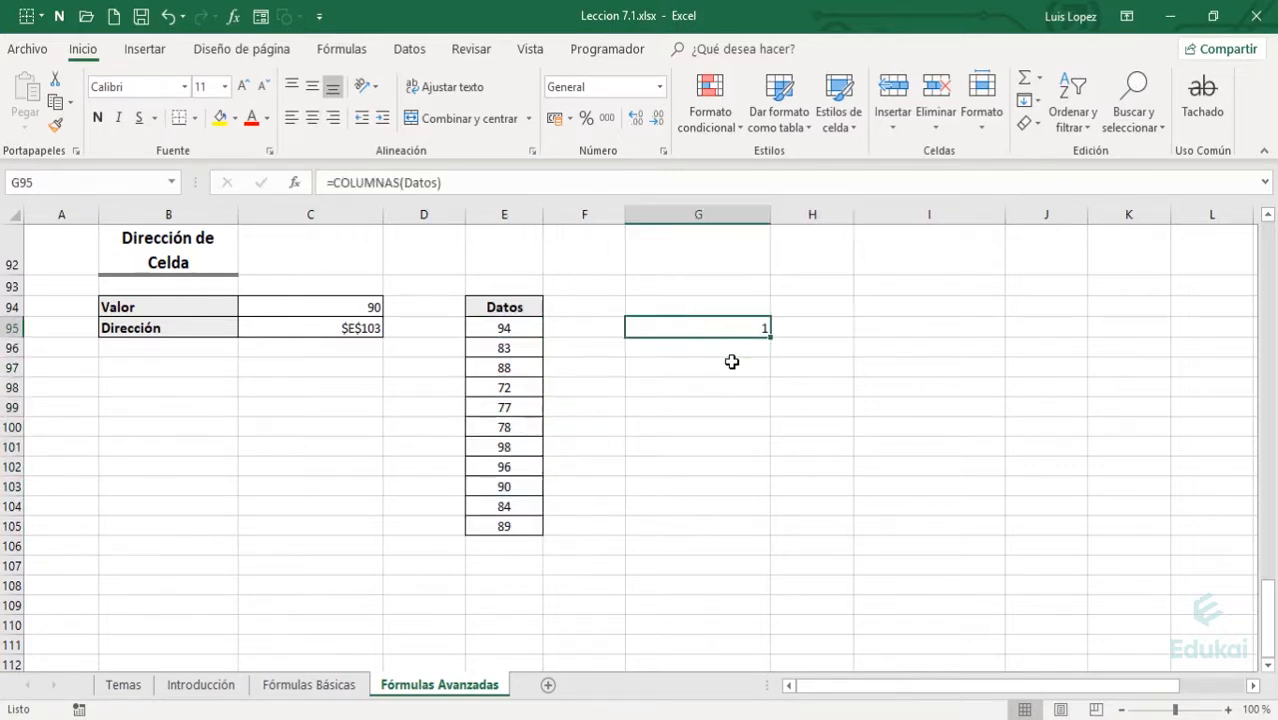
# - Replace the COLUMNAS formula in G95 with =COLUMNA(Datos) to compare the two functions, and clear the cell
pyautogui.press('Delete')
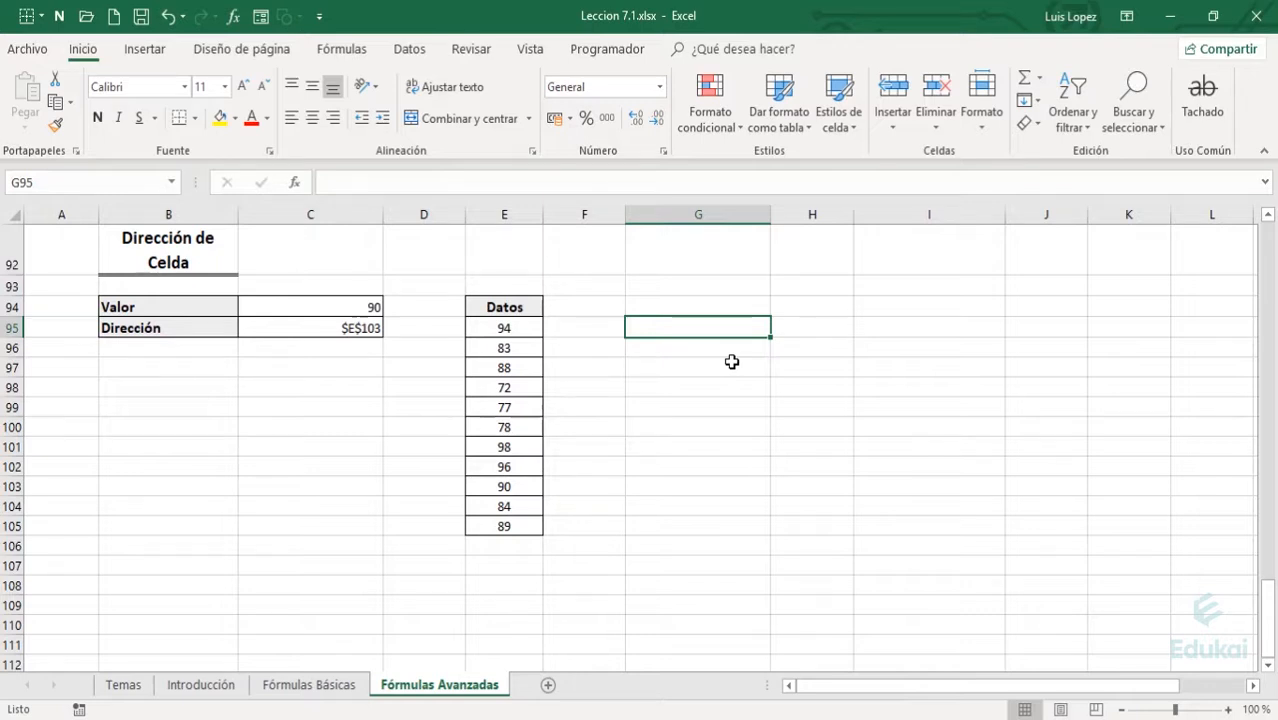
pyautogui.write('=columna')
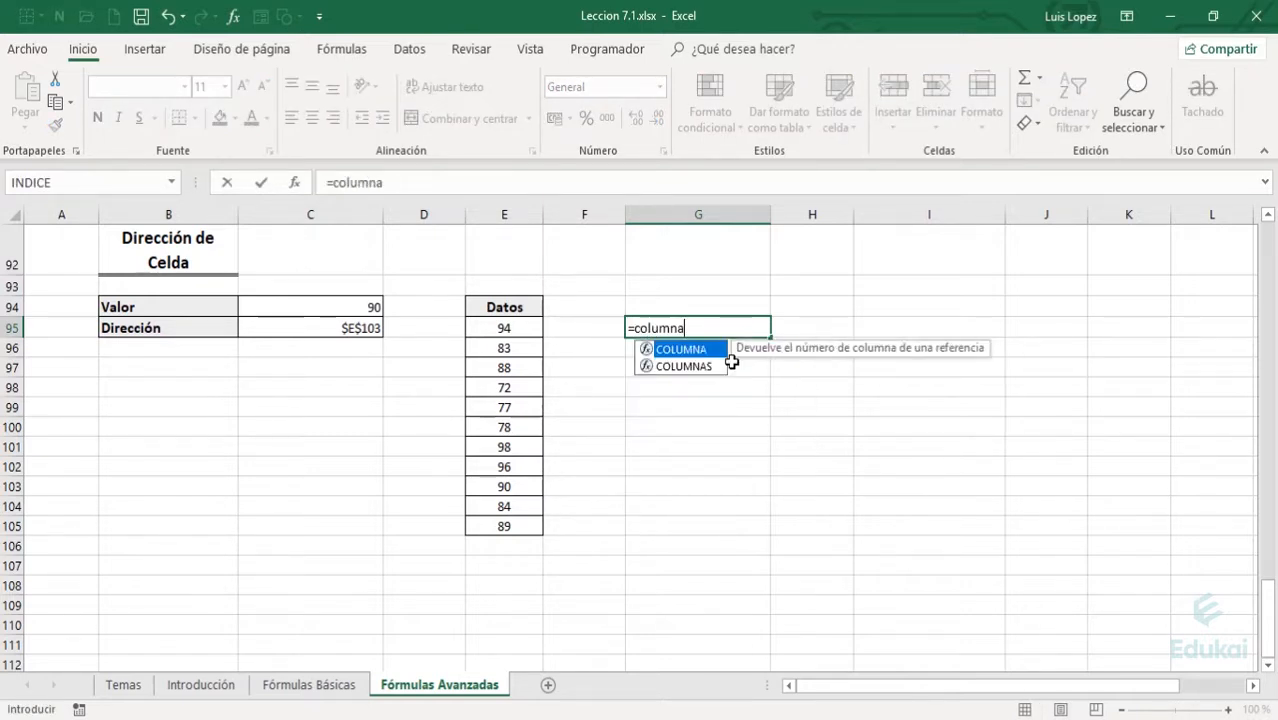
pyautogui.press('Tab')
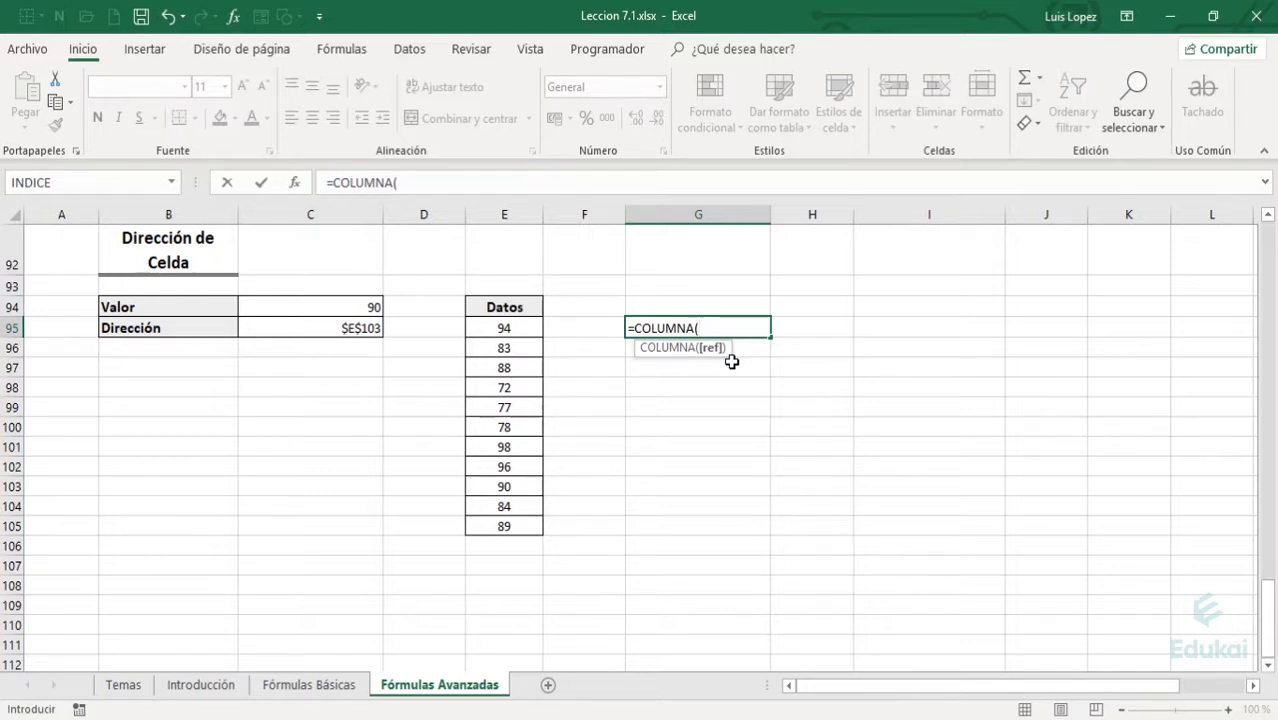
pyautogui.write('Datos')
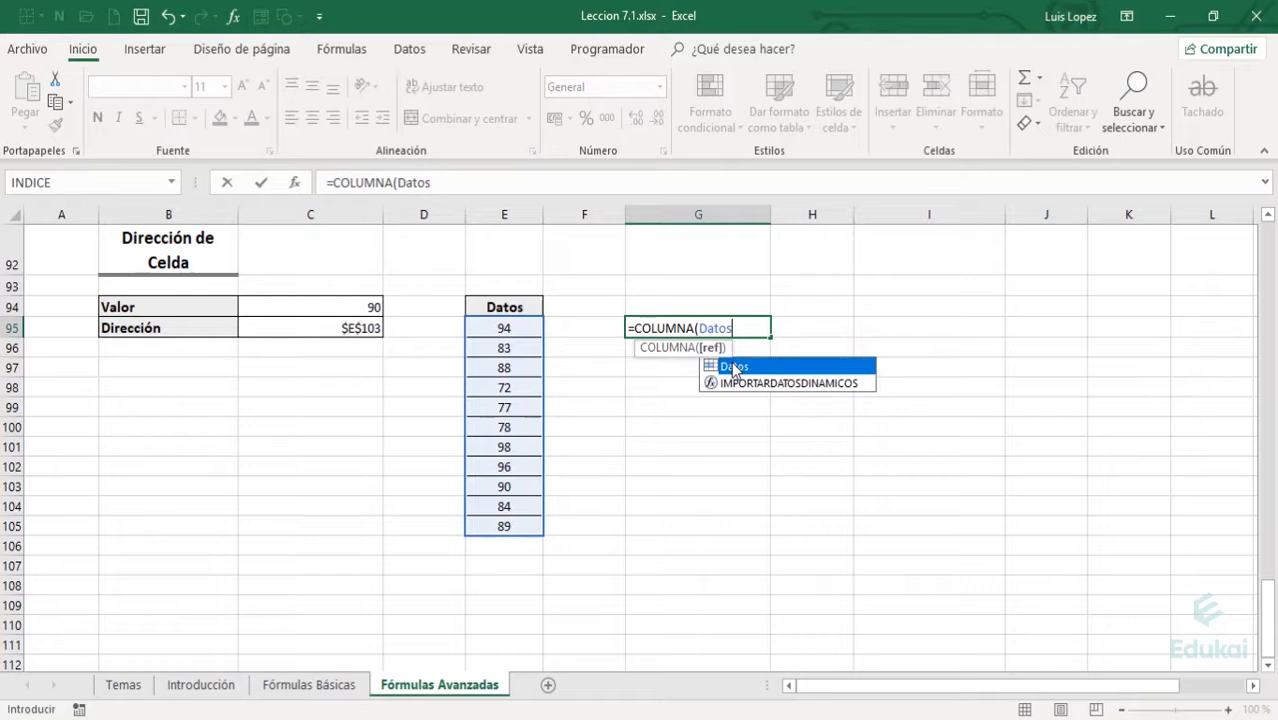
pyautogui.write(')')
pyautogui.press('Return')
pyautogui.press('Up')
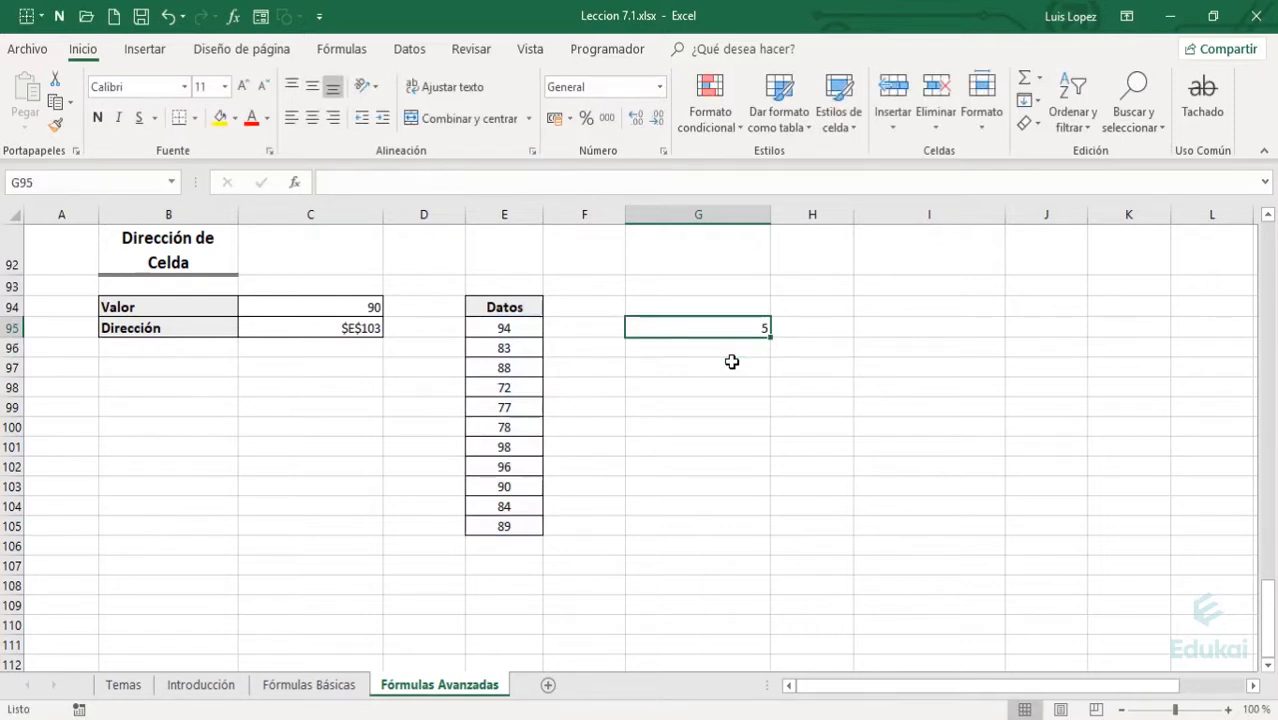
pyautogui.press('Delete')
# - Open the DIRECCION formula in C95, examine its COINCIDIR and FILA(Datos)-1 parts, and close the cell
pyautogui.press('Left')
pyautogui.press('Left')
pyautogui.press('Left')
pyautogui.press('Left')
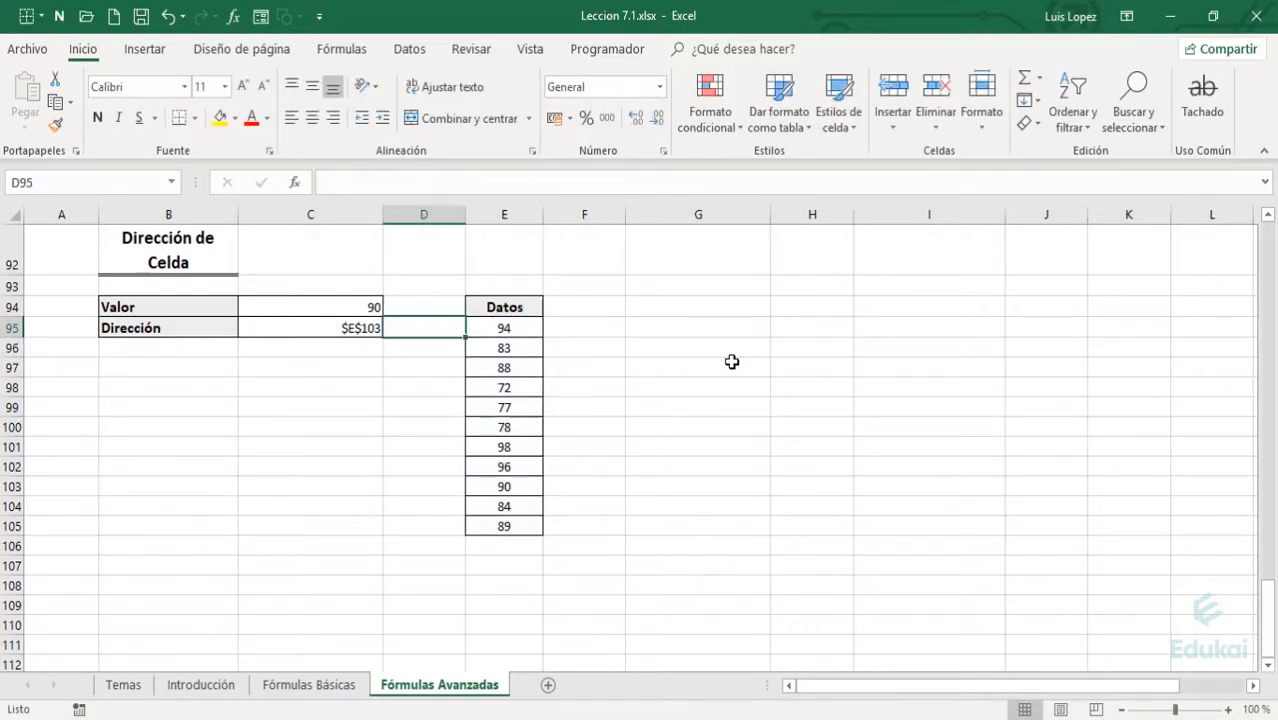
pyautogui.press('F2')
pyautogui.press('Right')
pyautogui.press('Right')
pyautogui.press('Right')
pyautogui.press('Right')
pyautogui.press('Right')
pyautogui.press('Right')
pyautogui.press('Right')
pyautogui.press('Right')
pyautogui.press('Right')
pyautogui.press('Right')
pyautogui.press('Right')
pyautogui.press('Right')
pyautogui.press('Right')
pyautogui.press('Right')
pyautogui.press('Right')
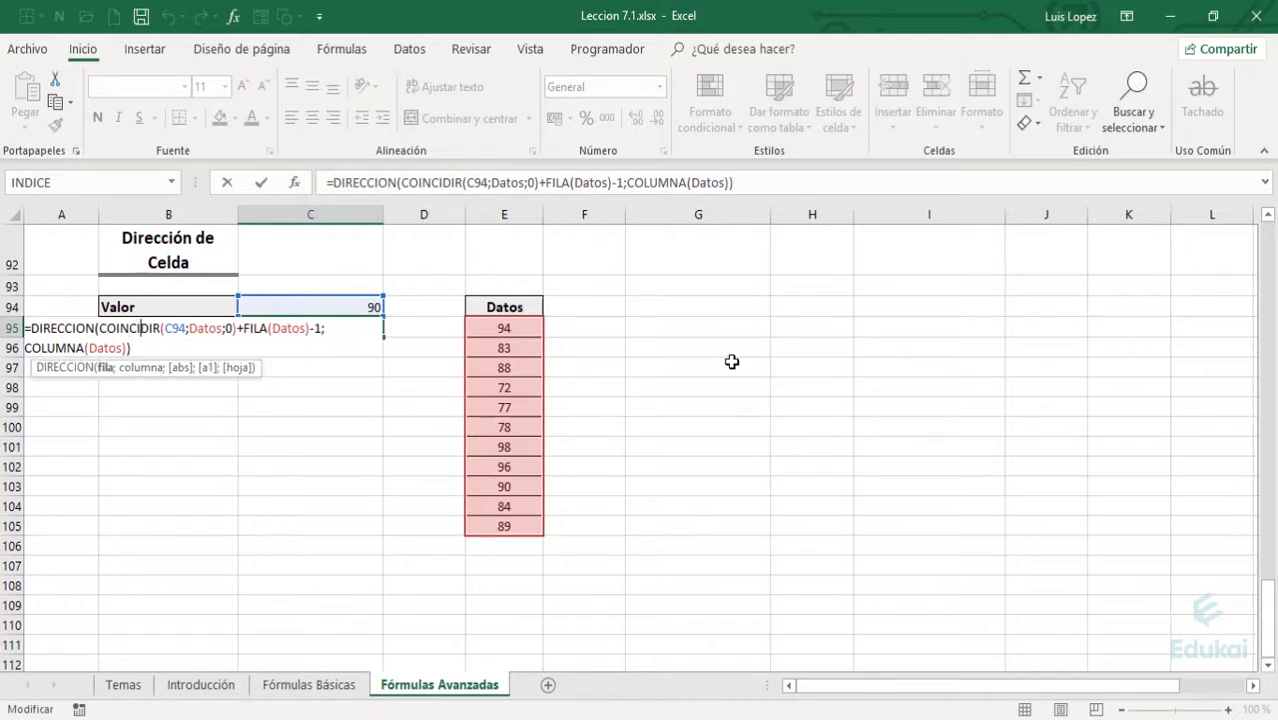
pyautogui.press('Right')
pyautogui.press('Right')
pyautogui.press('Right')
pyautogui.press('Right')
pyautogui.press('Right')
pyautogui.press('Right')
pyautogui.press('Right')
pyautogui.press('Right')
pyautogui.press('Right')
pyautogui.press('Right')
pyautogui.press('Right')
pyautogui.press('Right')
pyautogui.press('Right')
pyautogui.press('Right')
pyautogui.press('Right')
pyautogui.hotkey('ctrl', 'Return')
# - Try the FILAS function on the Datos range in G95
pyautogui.press('Right')
pyautogui.press('Right')
pyautogui.press('Right')
pyautogui.press('Right')
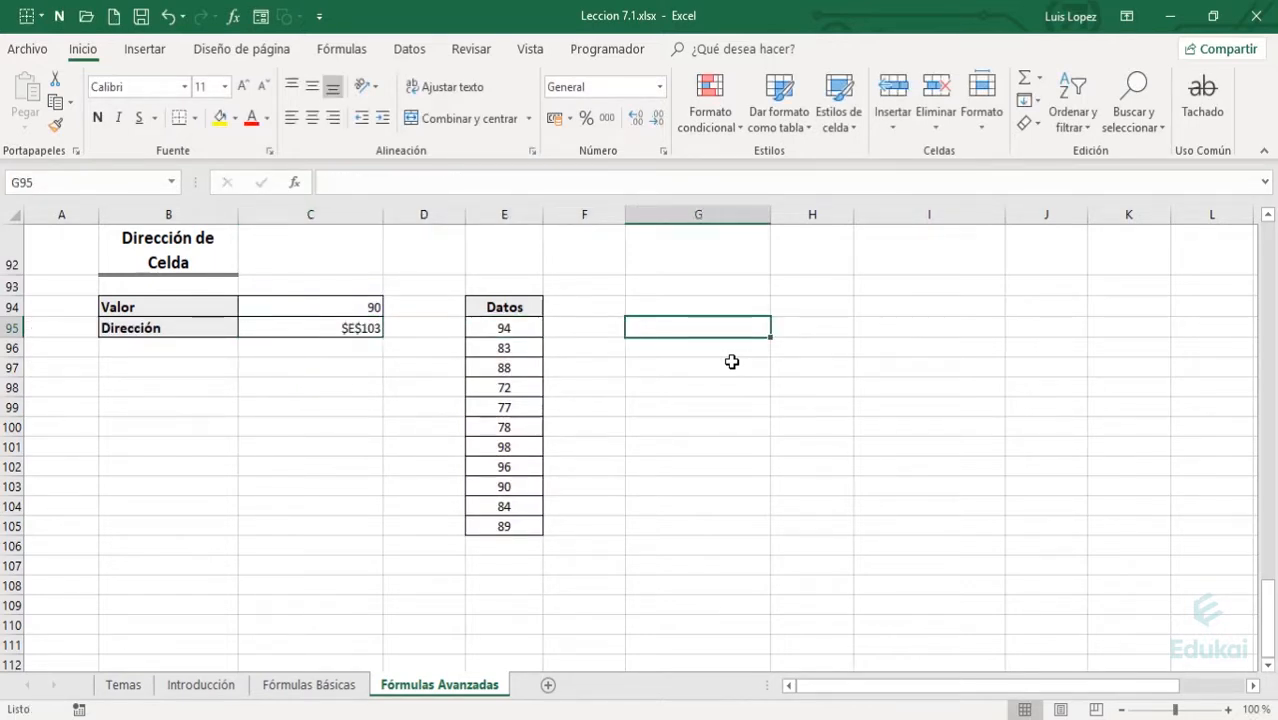
pyautogui.write('=fila')
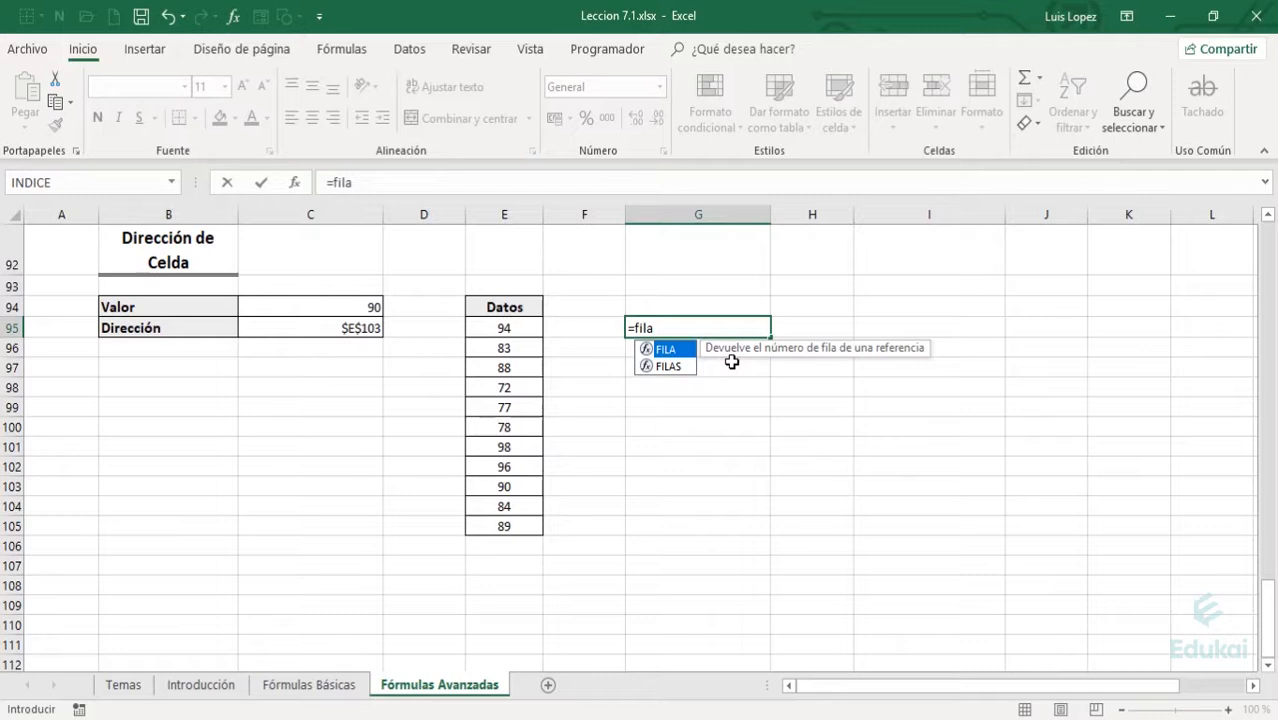
pyautogui.write('s')
pyautogui.press('Tab')
pyautogui.press('Left')
pyautogui.press('Left')
pyautogui.press('Right')
pyautogui.press('BackSpace')
pyautogui.press('BackSpace')
pyautogui.press('BackSpace')
pyautogui.write('F')
pyautogui.press('BackSpace')
pyautogui.write('Datos)')
pyautogui.press('Return')
# - Enter =FILA(Datos) in G95 to get the row number of the Datos range
pyautogui.press('Up')
pyautogui.write('=FILA(')
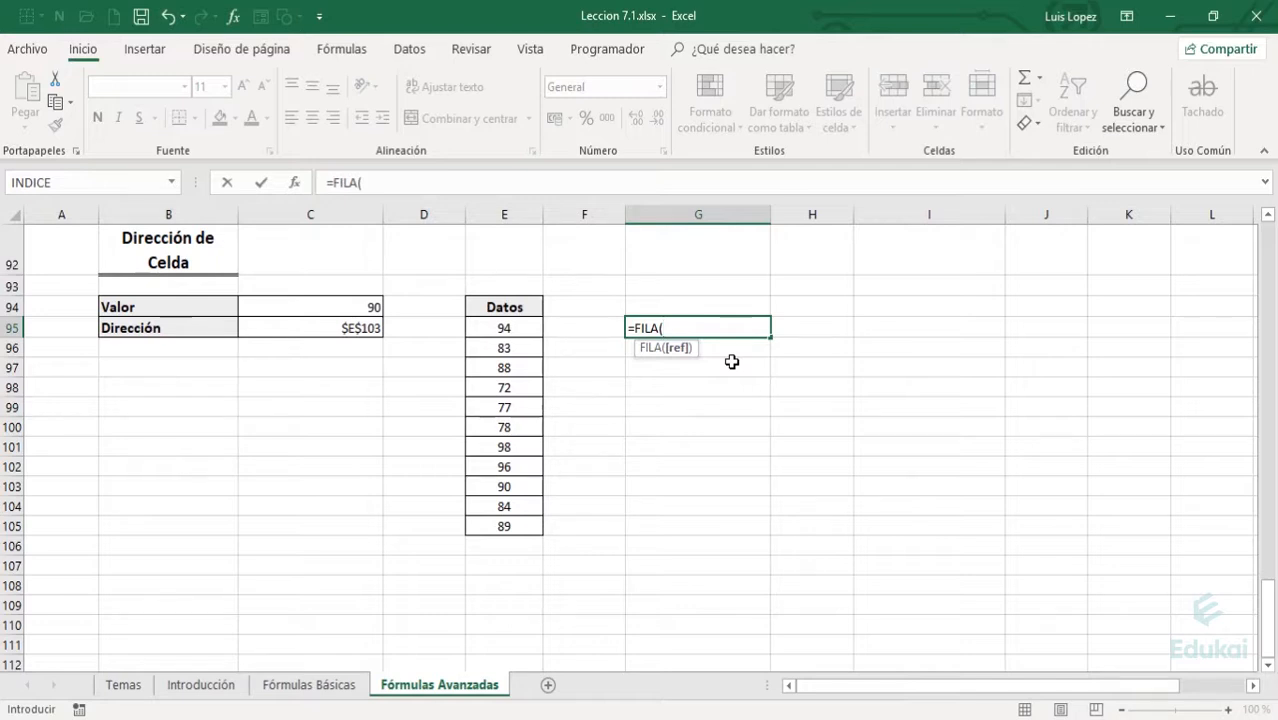
pyautogui.write('Datos')
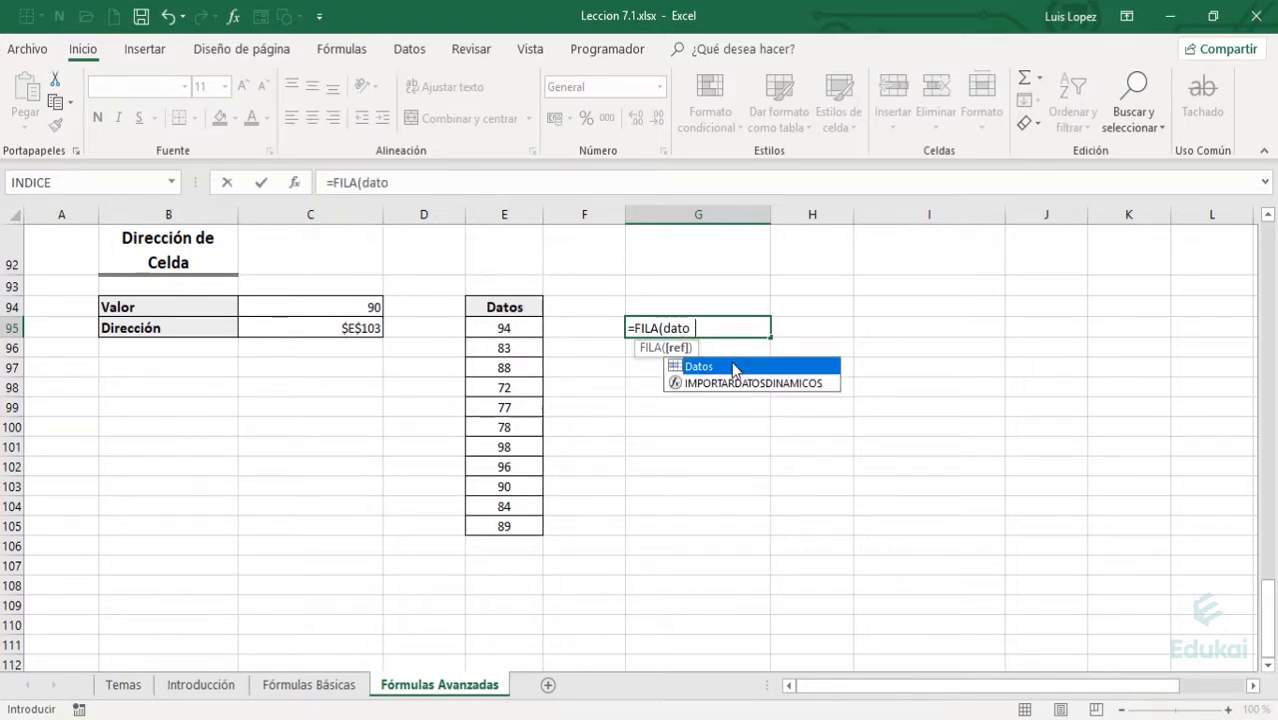
pyautogui.write(')')
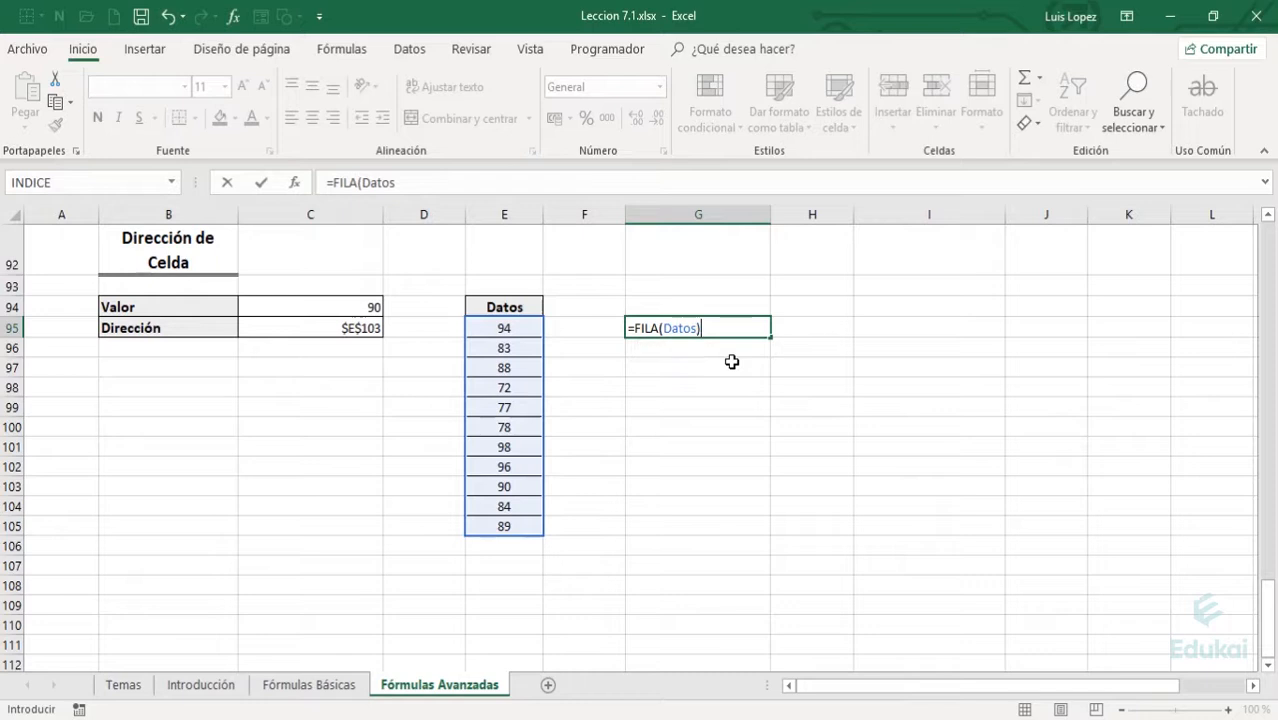
pyautogui.press('Return')
pyautogui.press('Up')
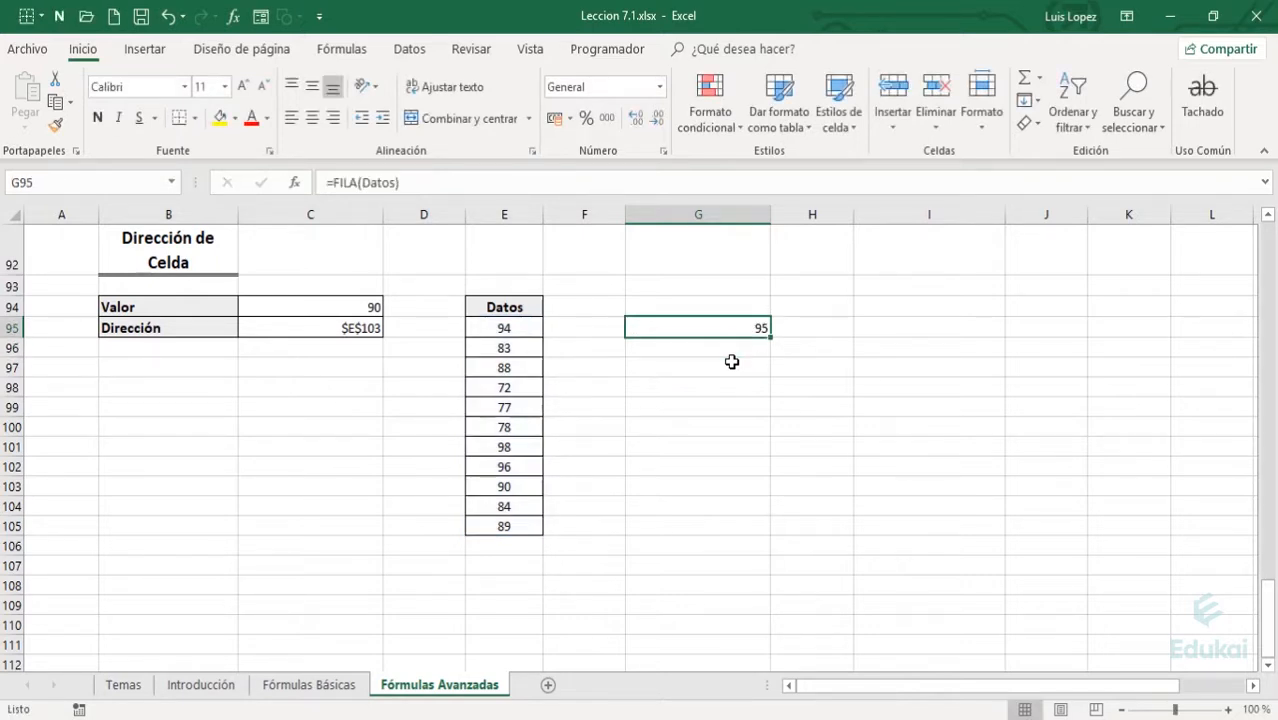
# - Select the Datos range E95:E105 and return to its first cell to examine which row FILA refers to
pyautogui.press('Left')
pyautogui.press('Left')
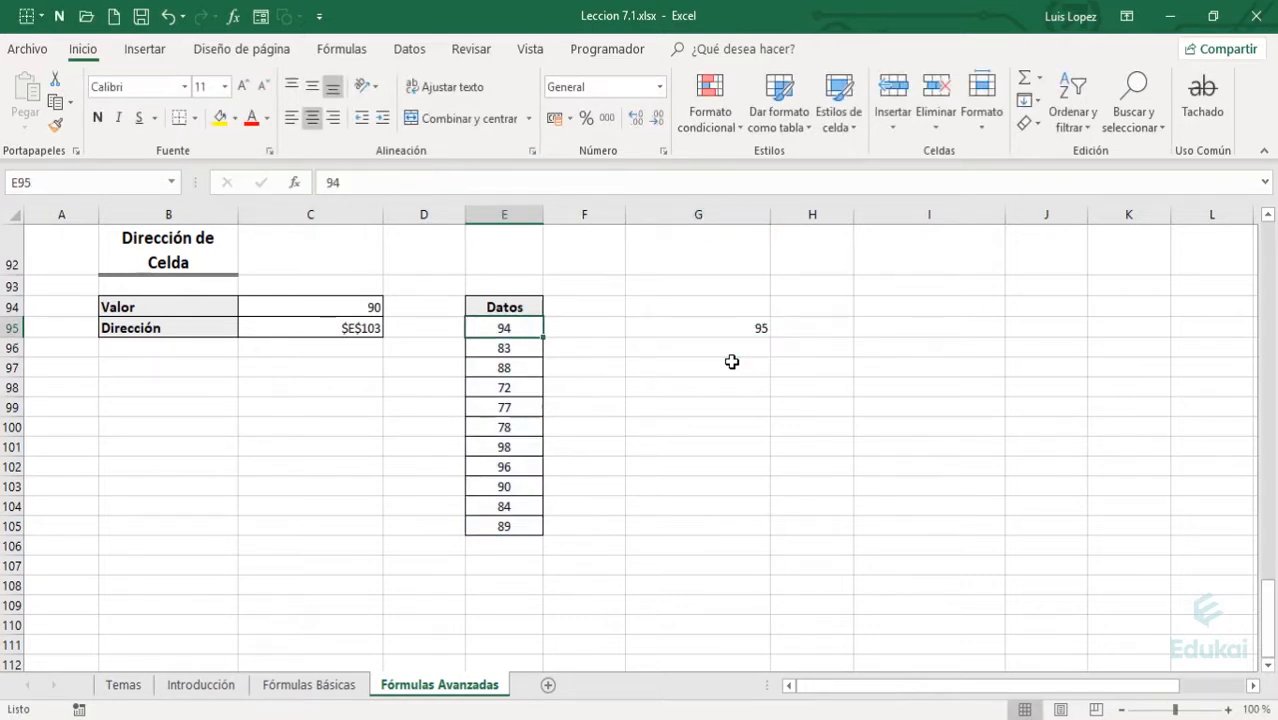
pyautogui.hotkey('shift', 'Down')
pyautogui.hotkey('shift', 'Down')
pyautogui.hotkey('shift', 'Down')
pyautogui.hotkey('shift', 'Down')
pyautogui.hotkey('shift', 'Down')
pyautogui.hotkey('shift', 'Down')
pyautogui.hotkey('shift', 'Down')
pyautogui.hotkey('shift', 'Down')
pyautogui.hotkey('shift', 'Down')
pyautogui.hotkey('shift', 'Down')
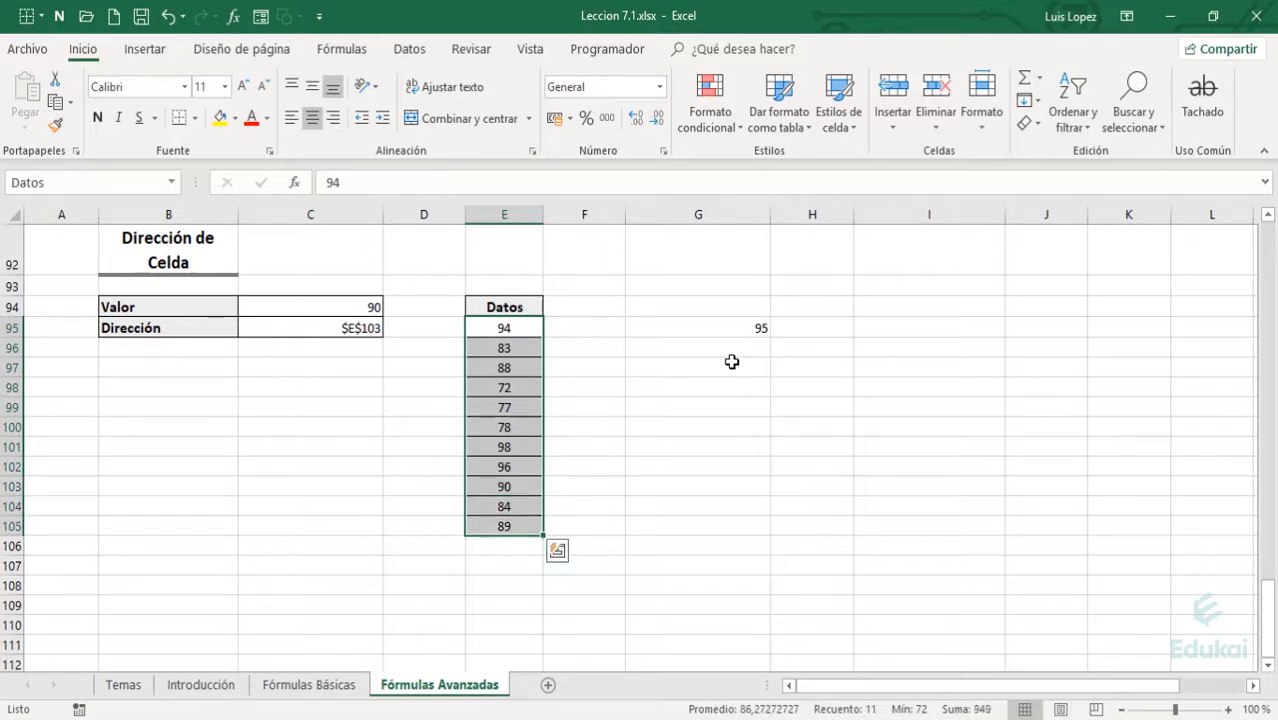
pyautogui.hotkey('shift', 'Up')
pyautogui.hotkey('shift', 'Up')
pyautogui.hotkey('shift', 'Up')
pyautogui.hotkey('shift', 'Up')
pyautogui.hotkey('shift', 'Up')
pyautogui.hotkey('shift', 'Up')
pyautogui.hotkey('shift', 'Up')
pyautogui.hotkey('shift', 'Up')
pyautogui.hotkey('shift', 'Up')
pyautogui.hotkey('shift', 'Up')
pyautogui.press('Left')
pyautogui.press('Left')
pyautogui.press('Left')
pyautogui.press('Left')
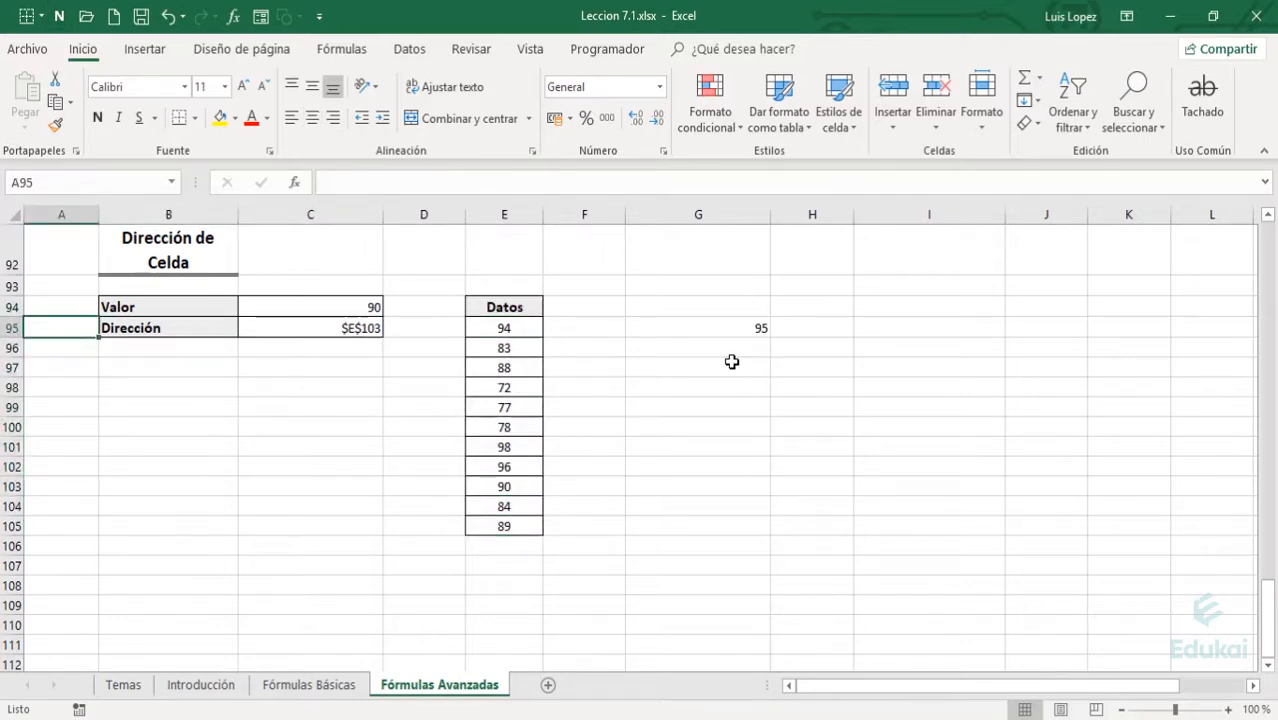
# - Open the DIRECCION formula in C95 and examine its COLUMNA(Datos) argument and the end of its row argument
pyautogui.press('Right')
pyautogui.press('Right')
pyautogui.press('Right')
pyautogui.press('Right')
pyautogui.press('Right')
pyautogui.press('Right')
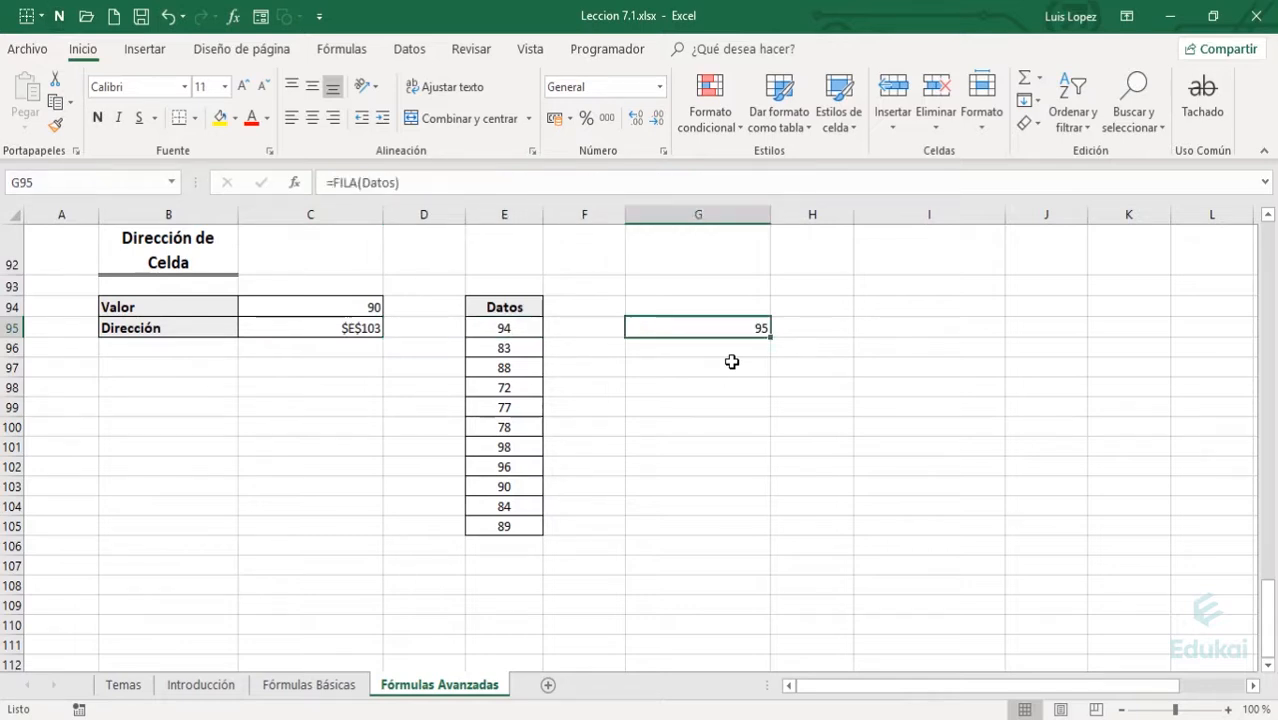
pyautogui.press('Left')
pyautogui.press('Left')
pyautogui.press('Left')
pyautogui.press('Left')
pyautogui.press('F2')
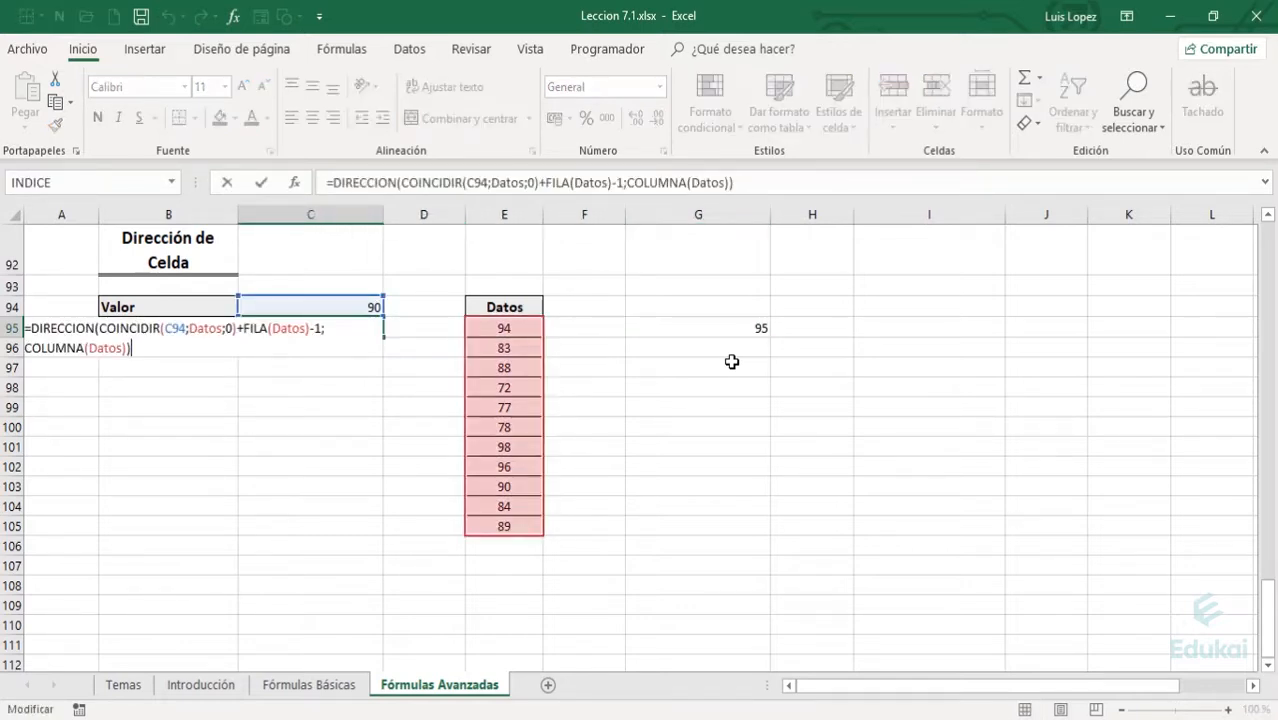
pyautogui.press('Left')
pyautogui.press('Left')
pyautogui.press('Left')
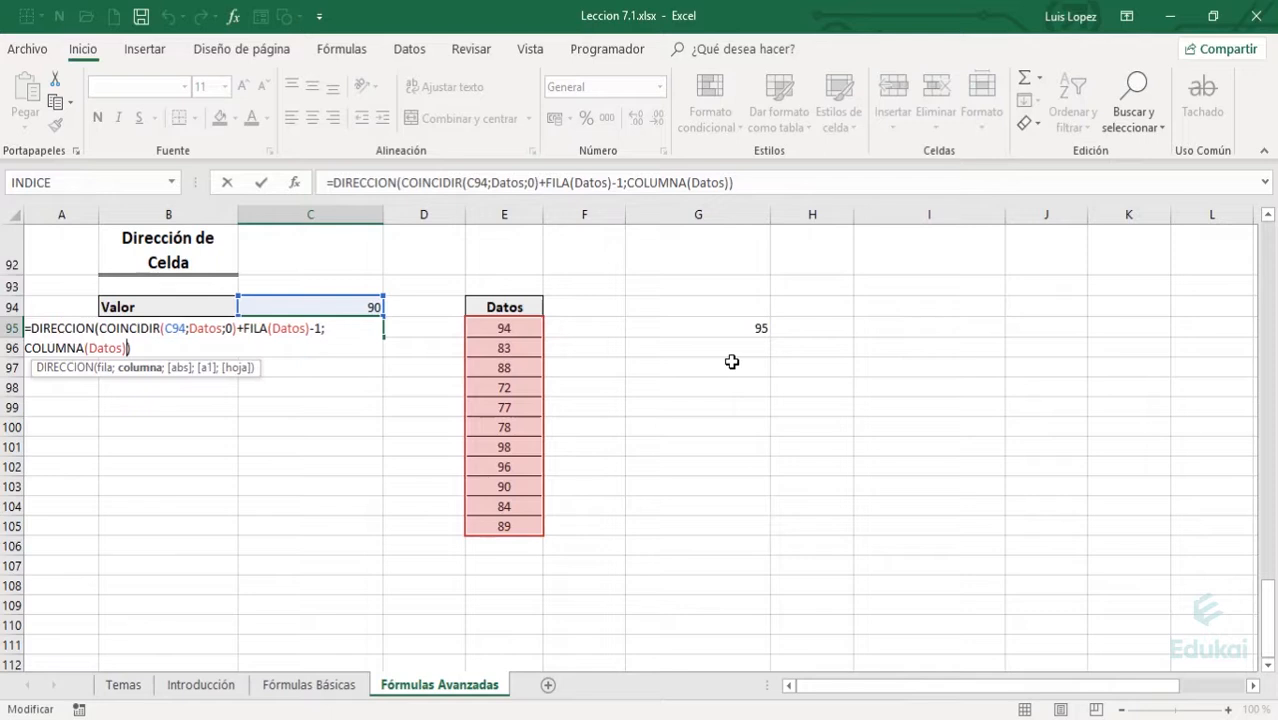
pyautogui.press('Left')
pyautogui.press('Right')
pyautogui.press('Up')
pyautogui.press('Up')
pyautogui.press('Right')
pyautogui.press('Right')
pyautogui.press('Right')
pyautogui.press('Right')
pyautogui.press('Right')
pyautogui.press('Right')
pyautogui.press('Right')
pyautogui.press('Right')
pyautogui.press('Right')
pyautogui.press('Right')
pyautogui.press('Right')
pyautogui.press('Right')
pyautogui.press('Right')
pyautogui.press('Right')
pyautogui.press('Right')
pyautogui.press('Right')
pyautogui.press('Right')
pyautogui.press('Right')
pyautogui.press('Right')
pyautogui.press('Right')
pyautogui.press('Right')
pyautogui.press('Right')
pyautogui.press('Right')
pyautogui.press('Right')
pyautogui.press('Right')
pyautogui.press('Right')
pyautogui.press('Right')
pyautogui.press('Right')
pyautogui.press('Right')
pyautogui.press('Right')
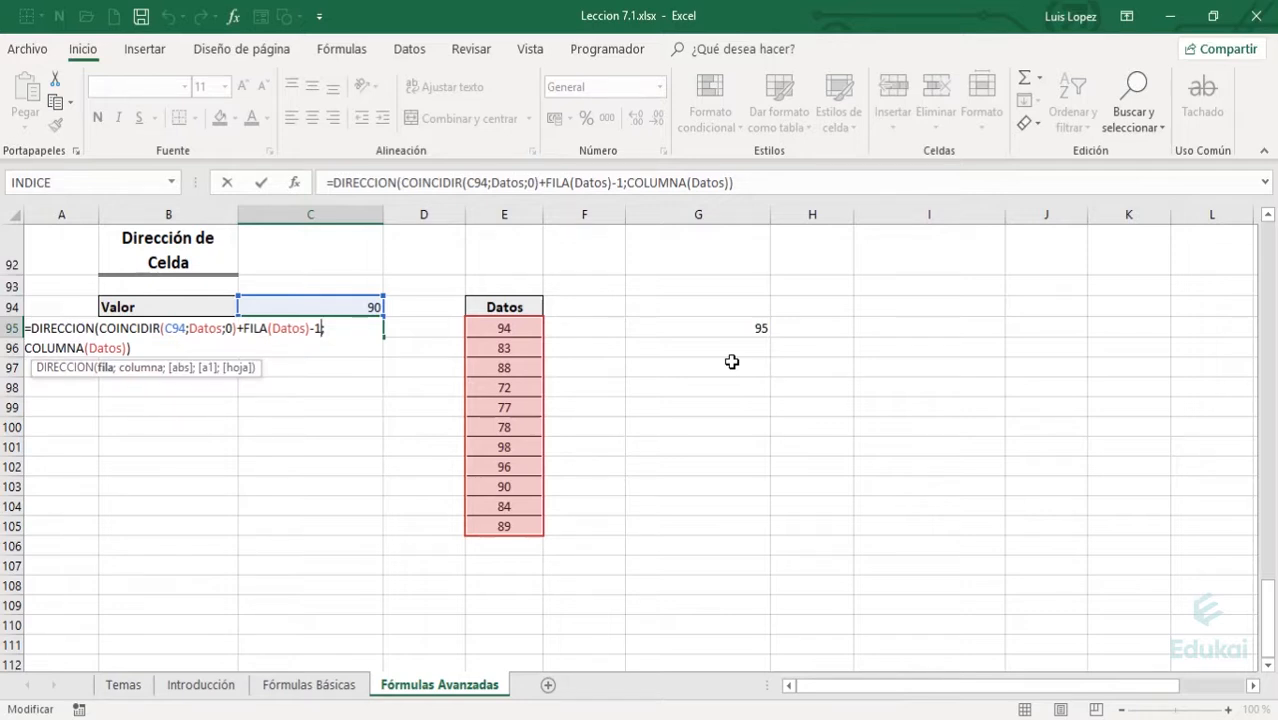
# - Examine the FILA(Datos) and COINCIDIR(C94;Datos;0) parts of the C95 formula, and close the cell
pyautogui.press('Left')
pyautogui.press('Left')
pyautogui.press('Left')
pyautogui.press('Left')
pyautogui.press('Left')
pyautogui.press('Left')
pyautogui.press('Left')
pyautogui.press('Left')
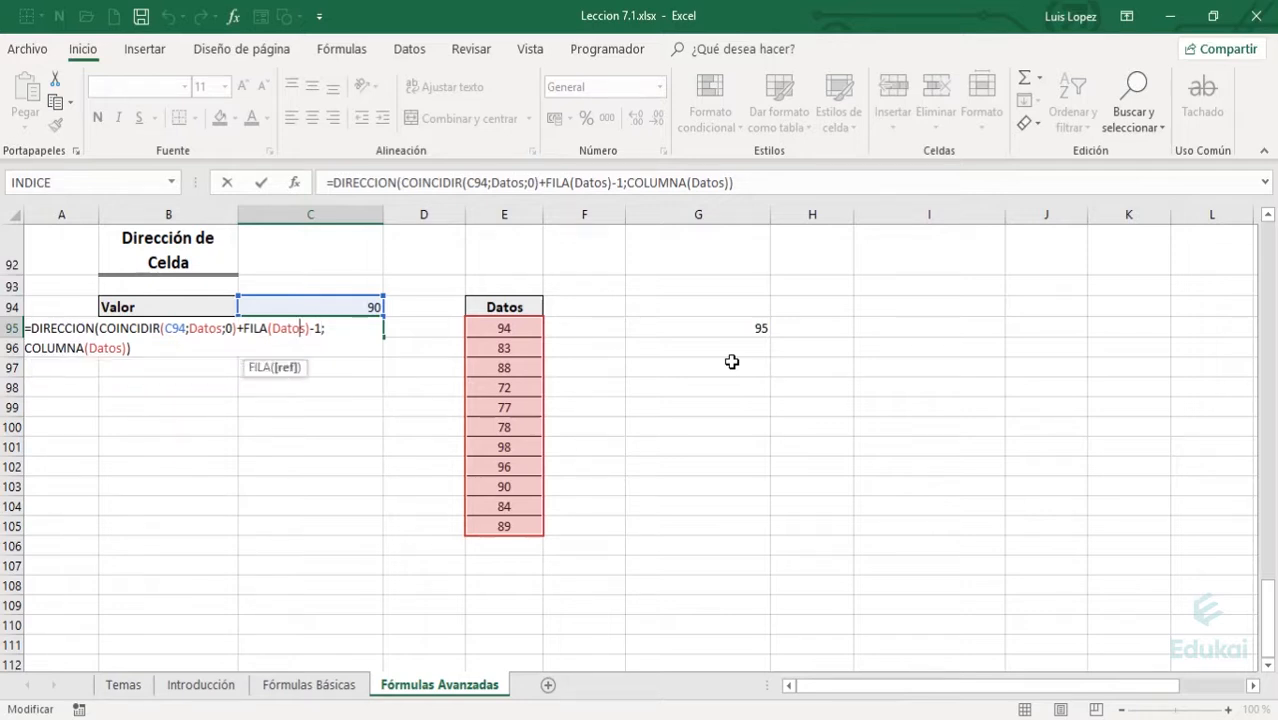
pyautogui.press('Left')
pyautogui.press('Left')
pyautogui.press('Left')
pyautogui.press('Left')
pyautogui.press('Left')
pyautogui.press('Left')
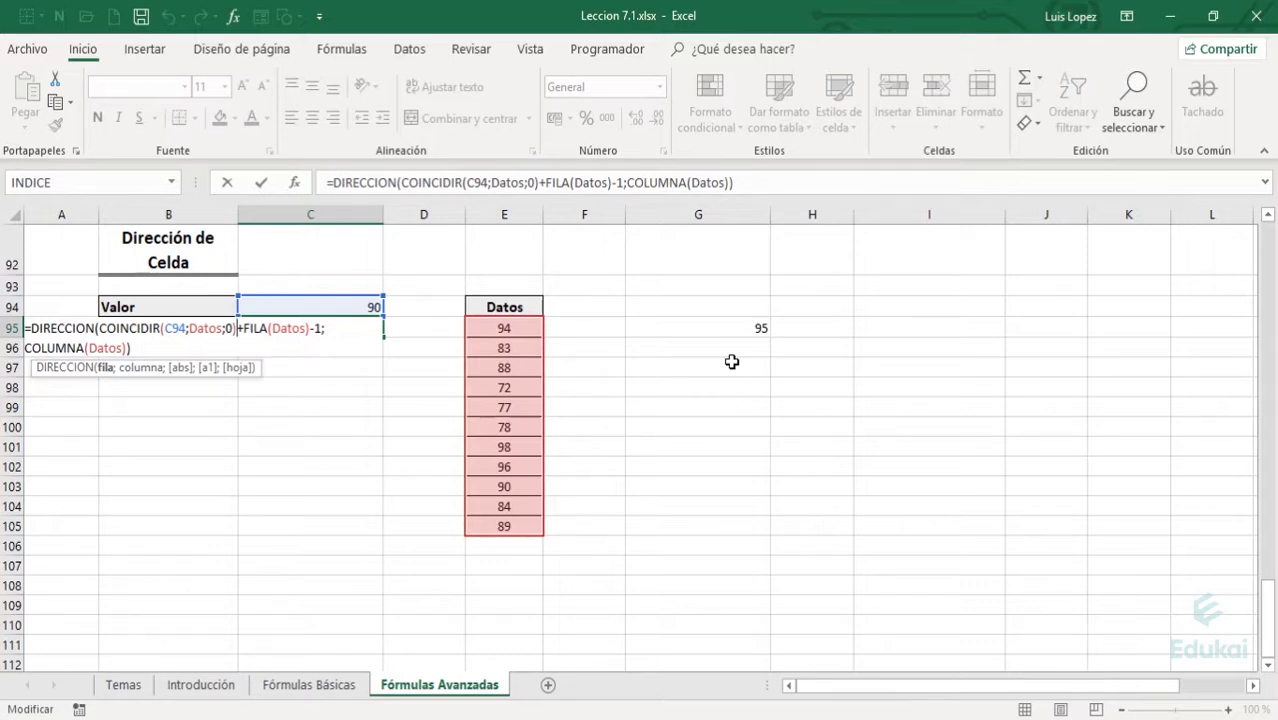
pyautogui.hotkey('shift', 'Left')
pyautogui.hotkey('shift', 'Left')
pyautogui.hotkey('shift', 'Left')
pyautogui.hotkey('shift', 'Left')
pyautogui.hotkey('shift', 'Left')
pyautogui.hotkey('shift', 'Left')
pyautogui.hotkey('shift', 'Left')
pyautogui.hotkey('shift', 'Left')
pyautogui.hotkey('shift', 'Left')
pyautogui.hotkey('shift', 'Left')
pyautogui.hotkey('shift', 'Left')
pyautogui.hotkey('shift', 'Left')
pyautogui.hotkey('shift', 'Left')
pyautogui.hotkey('shift', 'Left')
pyautogui.hotkey('shift', 'Left')
pyautogui.hotkey('shift', 'Left')
pyautogui.hotkey('shift', 'Left')
pyautogui.hotkey('shift', 'Left')
pyautogui.hotkey('shift', 'Left')
pyautogui.hotkey('shift', 'Left')
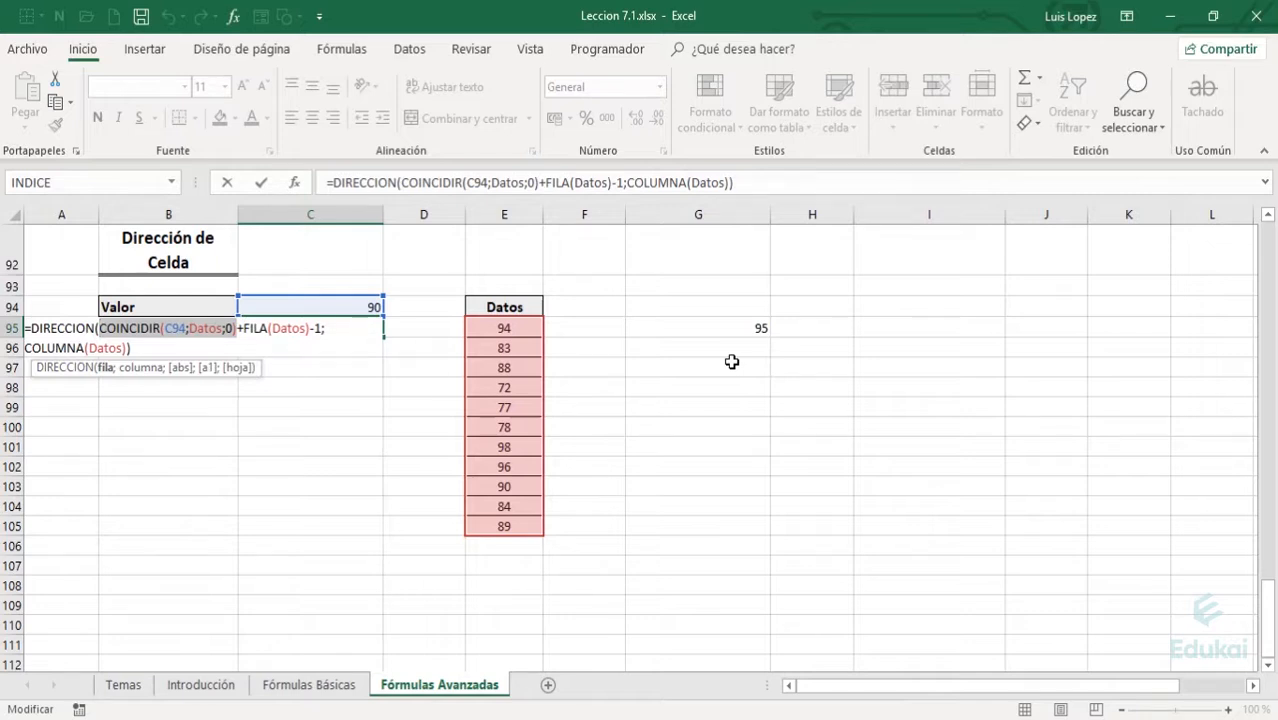
pyautogui.press('Right')
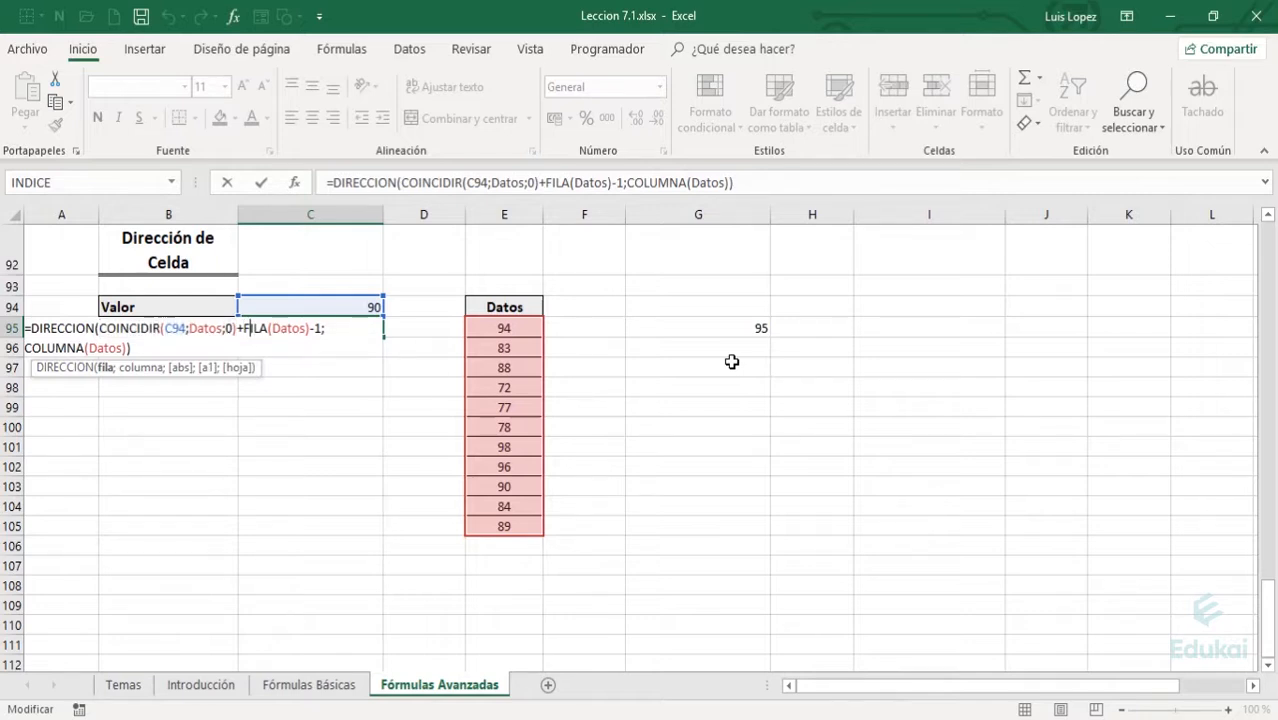
pyautogui.press('Left')
pyautogui.press('Left')
pyautogui.press('Left')
pyautogui.press('Left')
pyautogui.hotkey('shift', 'Left')
pyautogui.hotkey('shift', 'Left')
pyautogui.hotkey('shift', 'Left')
pyautogui.hotkey('shift', 'Left')
pyautogui.hotkey('shift', 'Left')
pyautogui.press('Right')
pyautogui.press('Right')
pyautogui.press('Right')
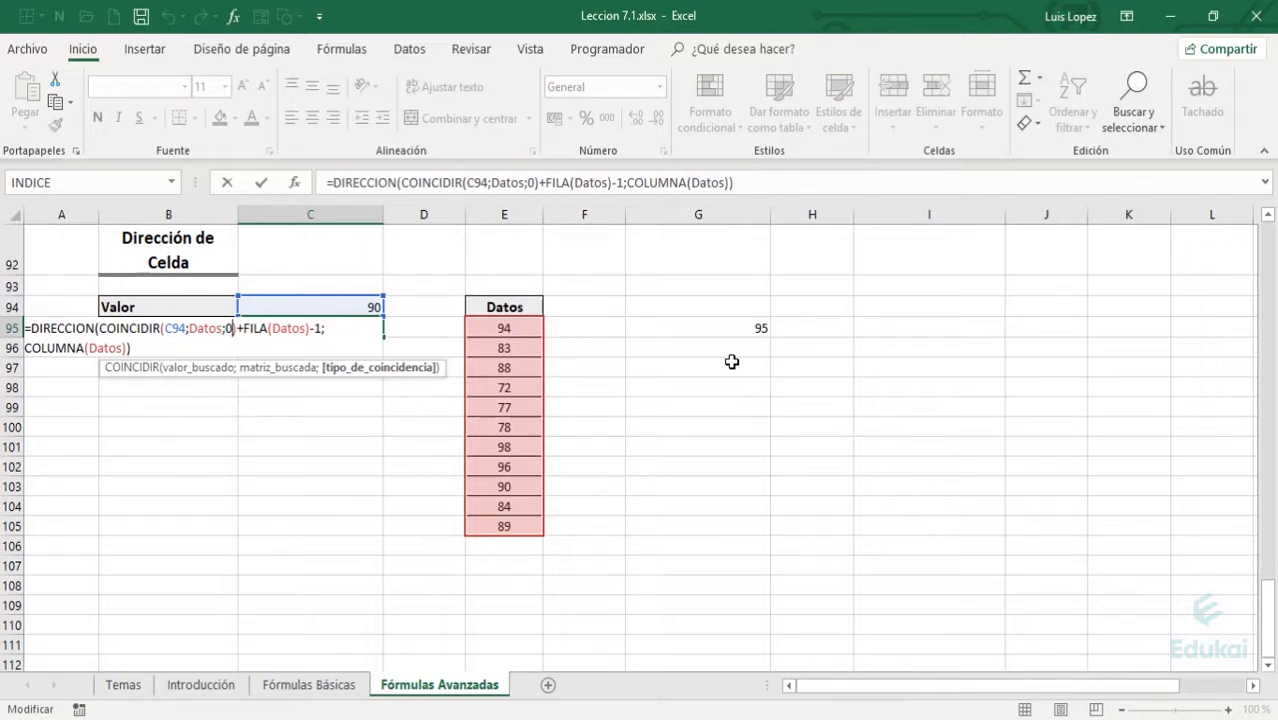
pyautogui.press('Return')
# - Go through the Datos list from E95 down to E103 to examine the position of the value 90
pyautogui.press('Right')
pyautogui.press('Right')
pyautogui.press('Up')
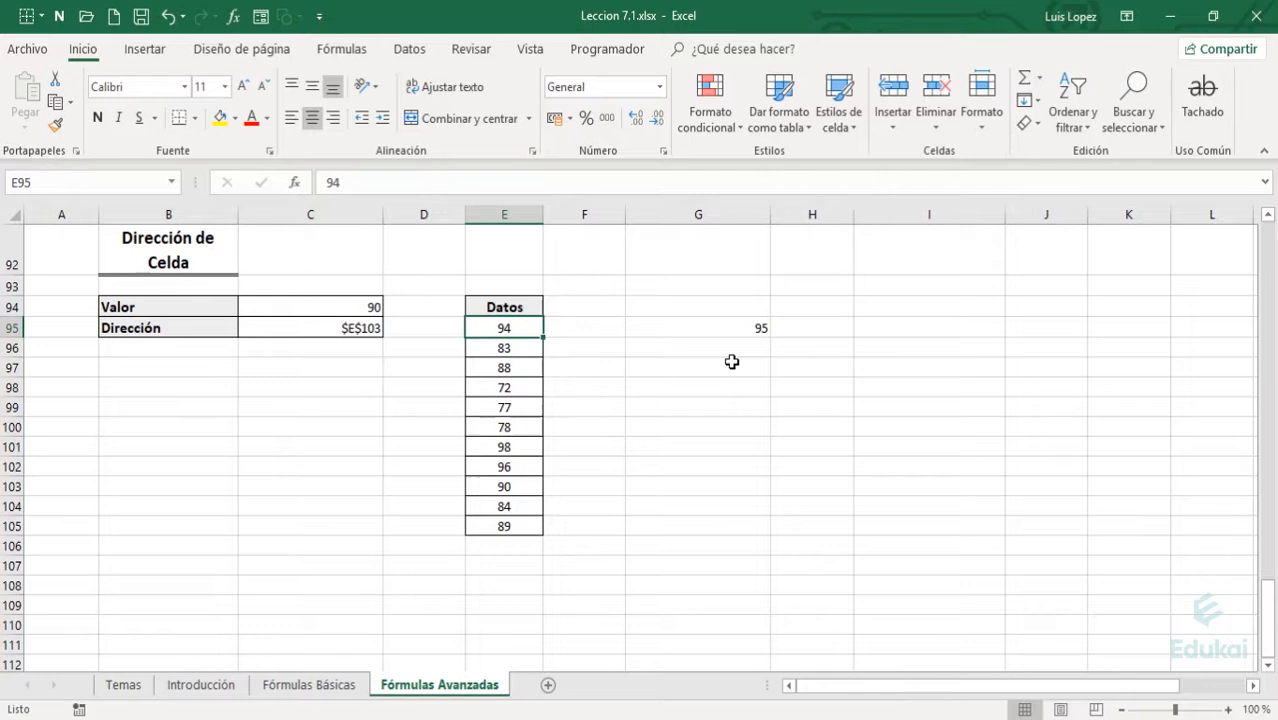
pyautogui.press('Down')
pyautogui.press('Down')
pyautogui.press('Down')
pyautogui.press('Down')
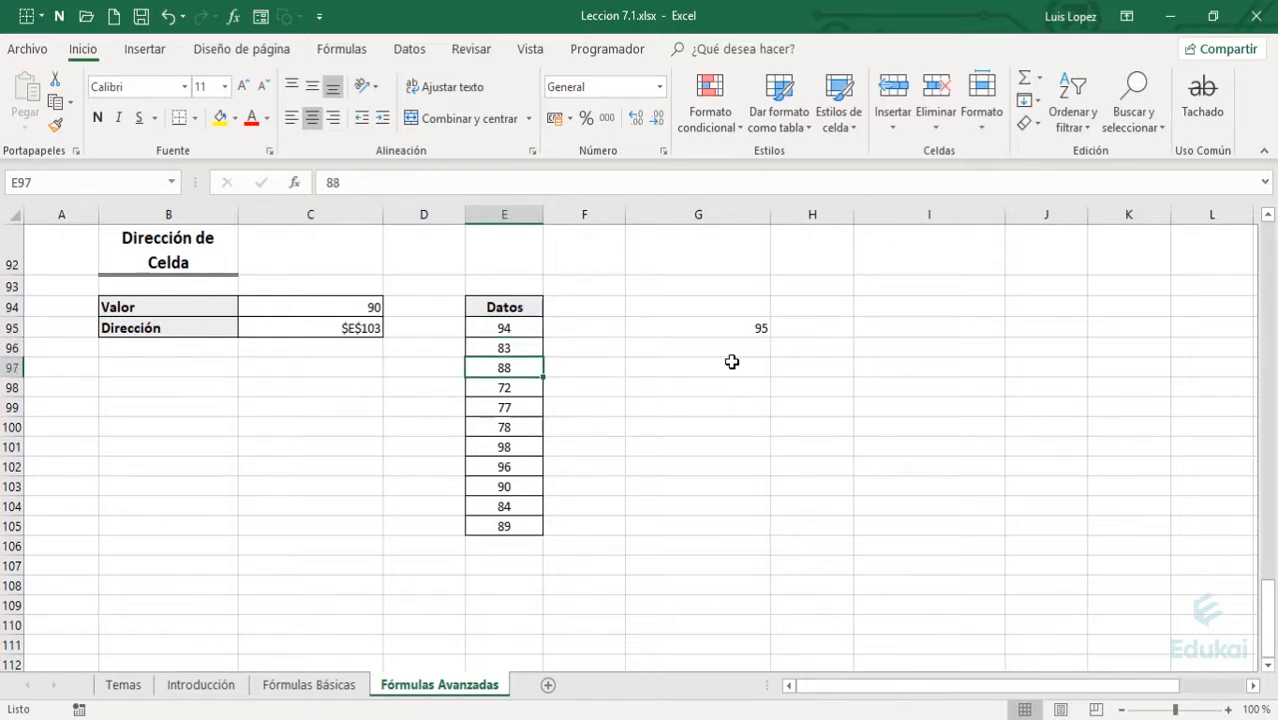
pyautogui.press('Down')
pyautogui.press('Down')
pyautogui.press('Down')
pyautogui.press('Down')
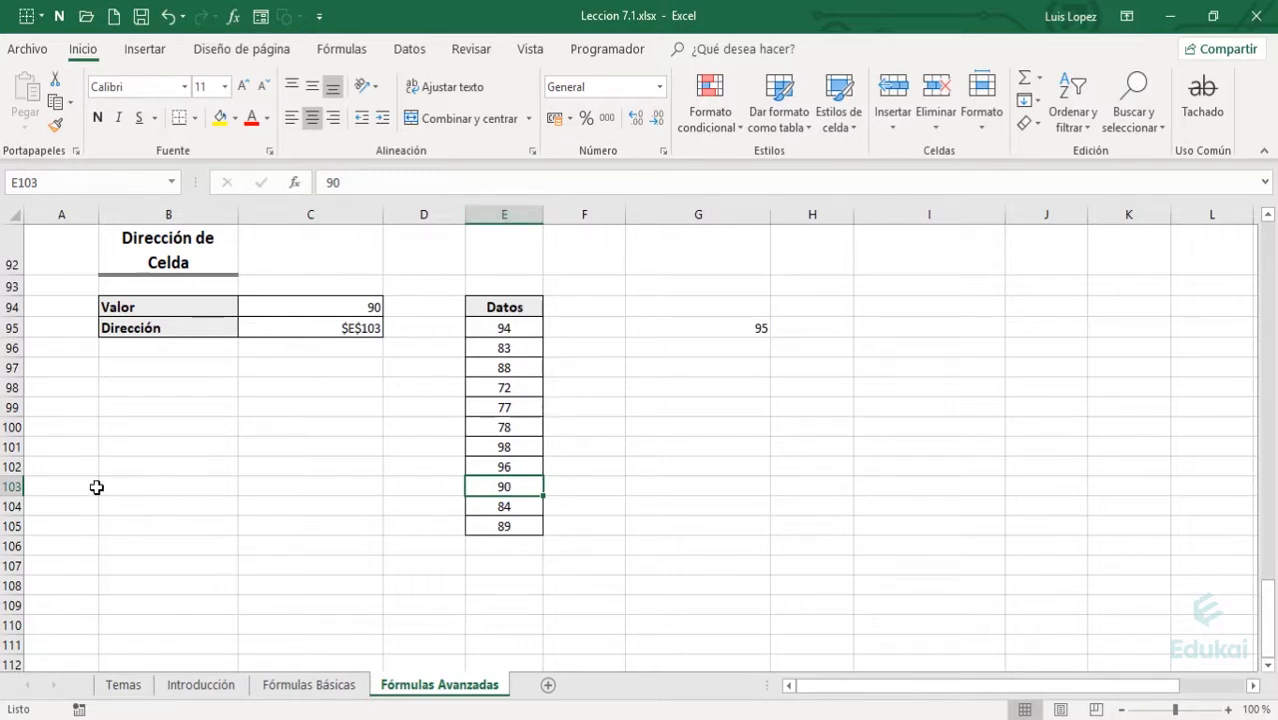
# - Compare the address in C95 with cell E103 and the first row of the Datos range E95:E105
pyautogui.click(47, 181)
pyautogui.click(360, 326)
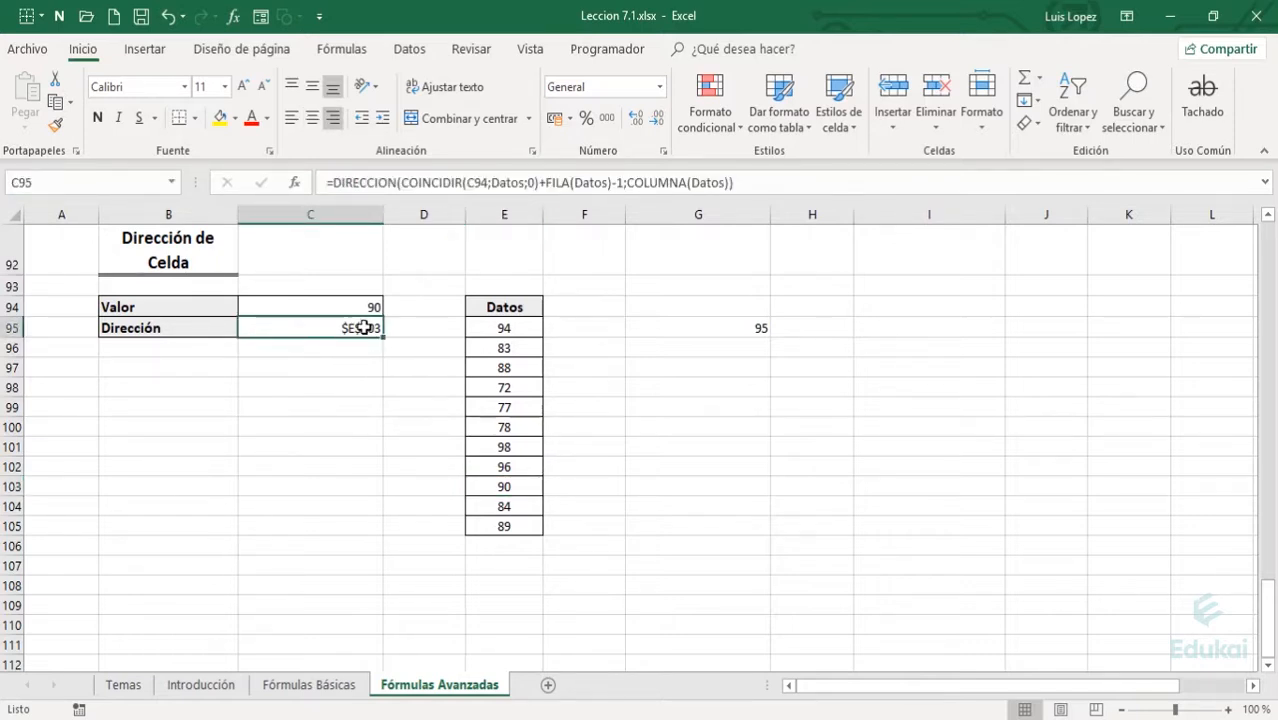
pyautogui.click(506, 486)
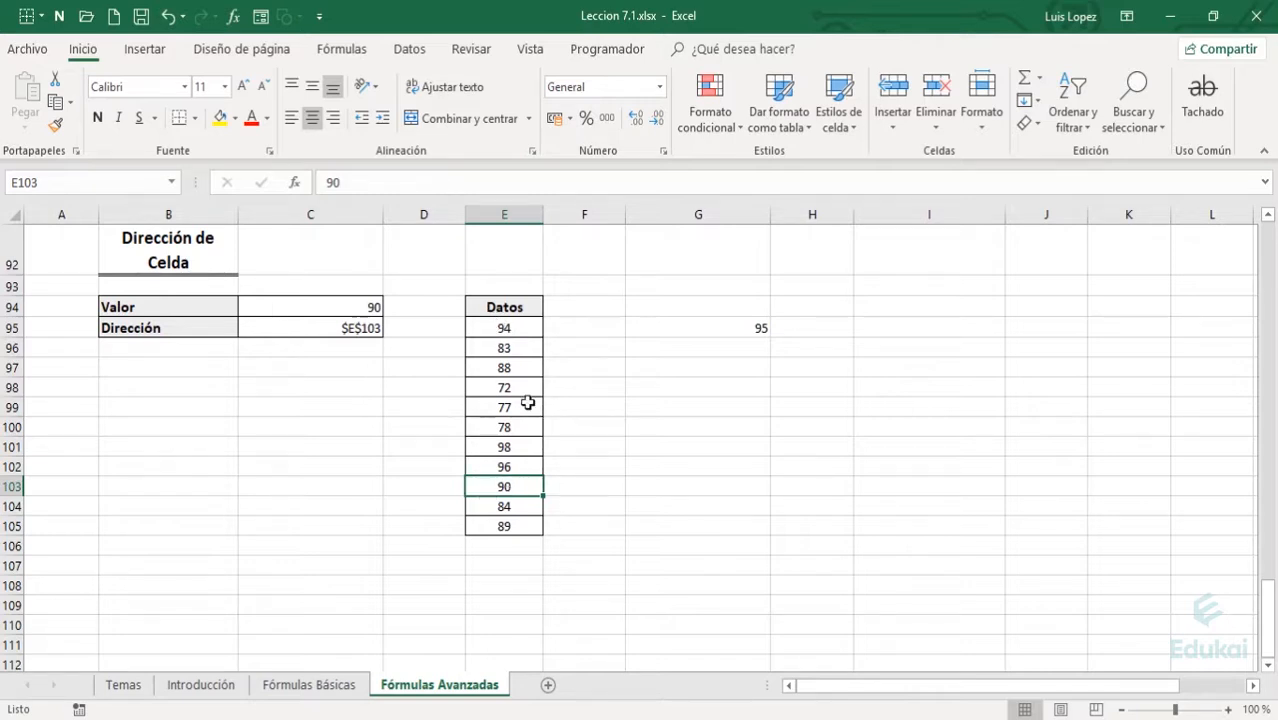
pyautogui.click(500, 329)
pyautogui.moveTo(500, 329); pyautogui.dragTo(500, 526)
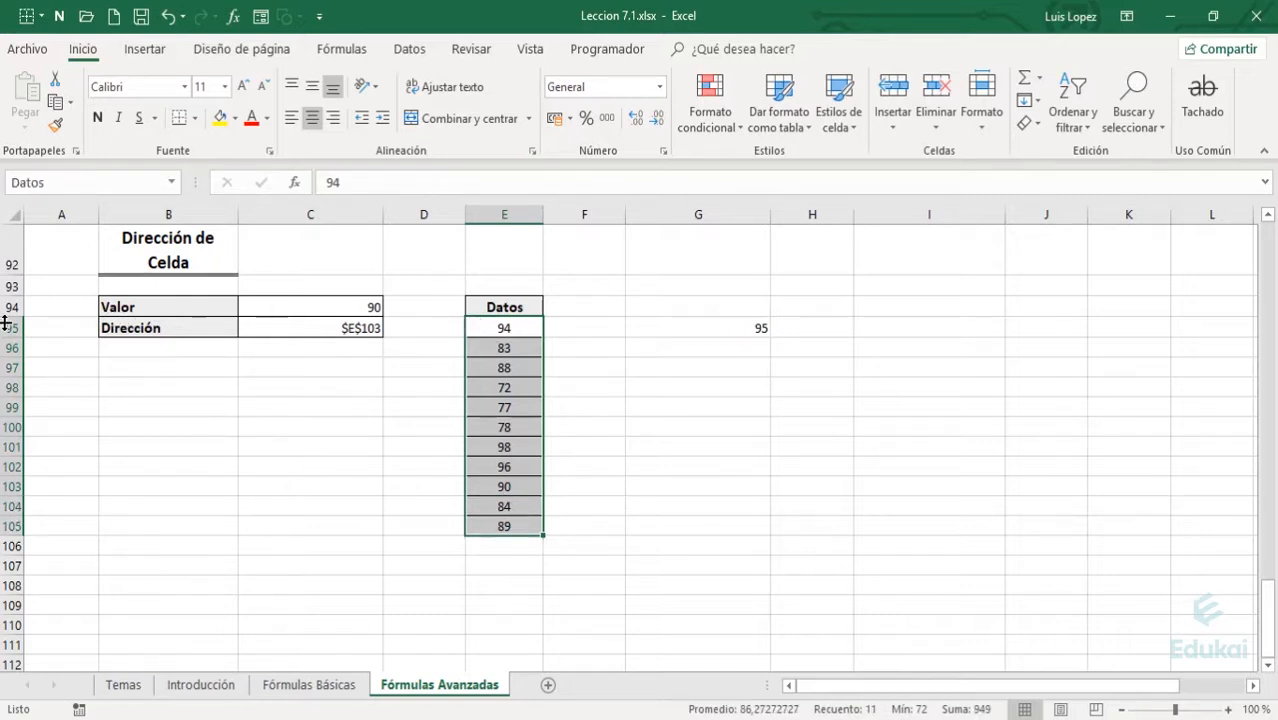
pyautogui.click(506, 327)
pyautogui.click(499, 487)
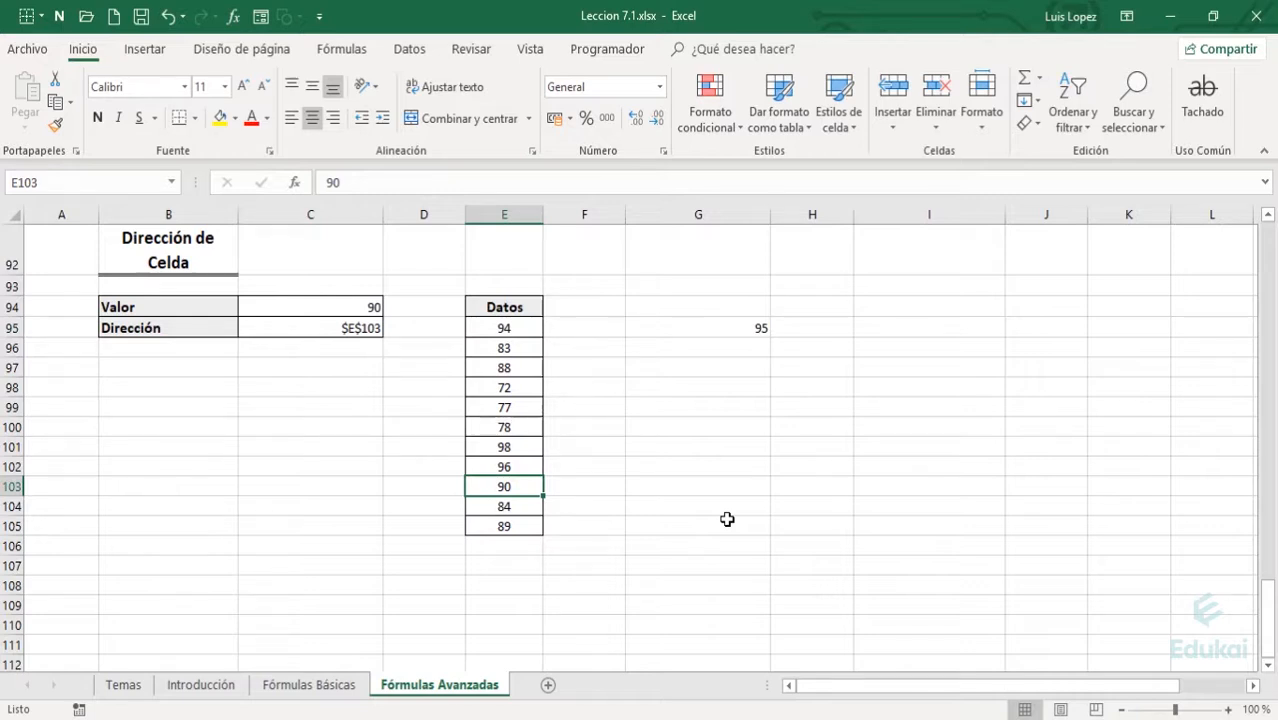
pyautogui.click(352, 327)
pyautogui.click(514, 484)
pyautogui.click(509, 327)
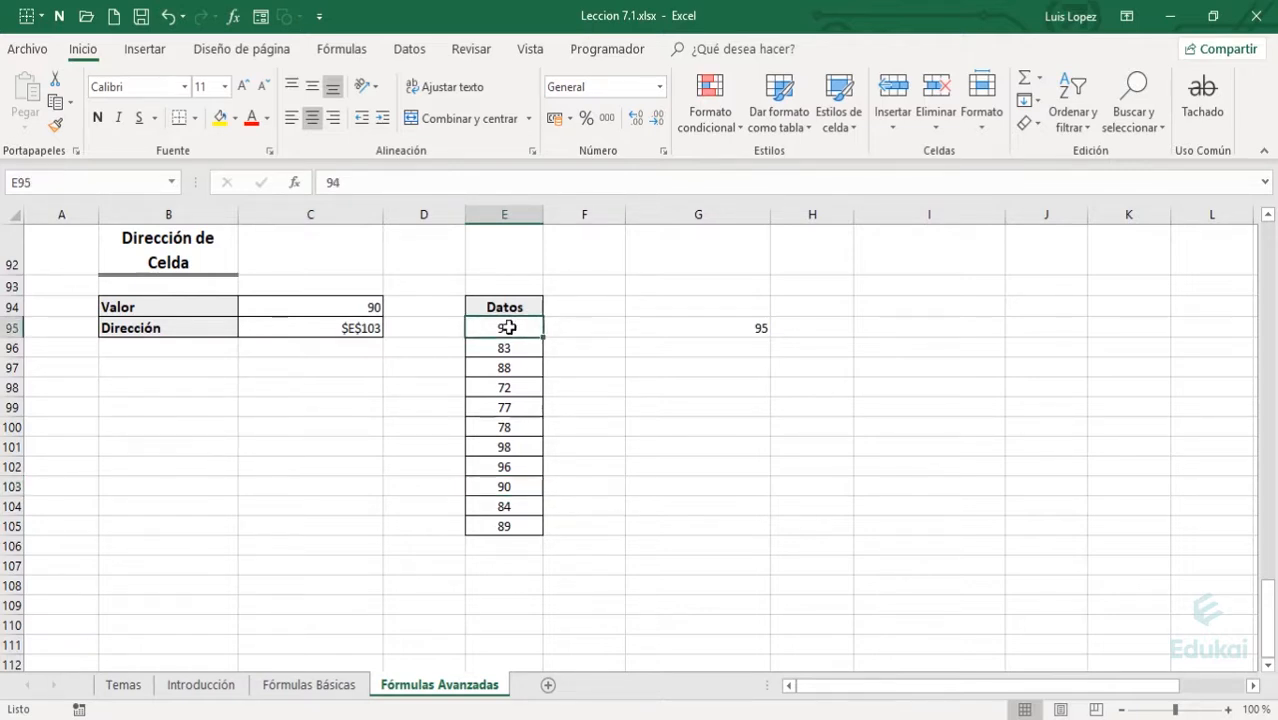
pyautogui.click(512, 487)
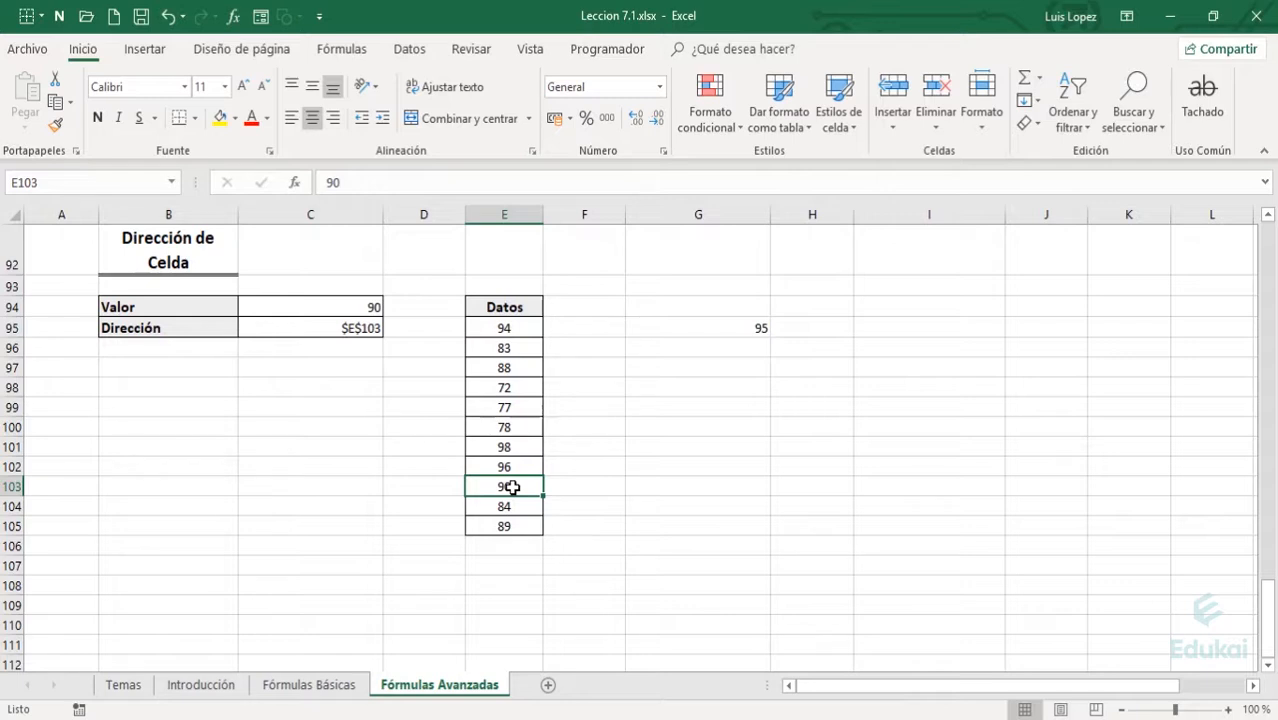
# - Examine FILA(Datos) and the subtracted 1 in the C95 formula, cancel editing, and select E103
pyautogui.click(364, 330)
pyautogui.press('F2')
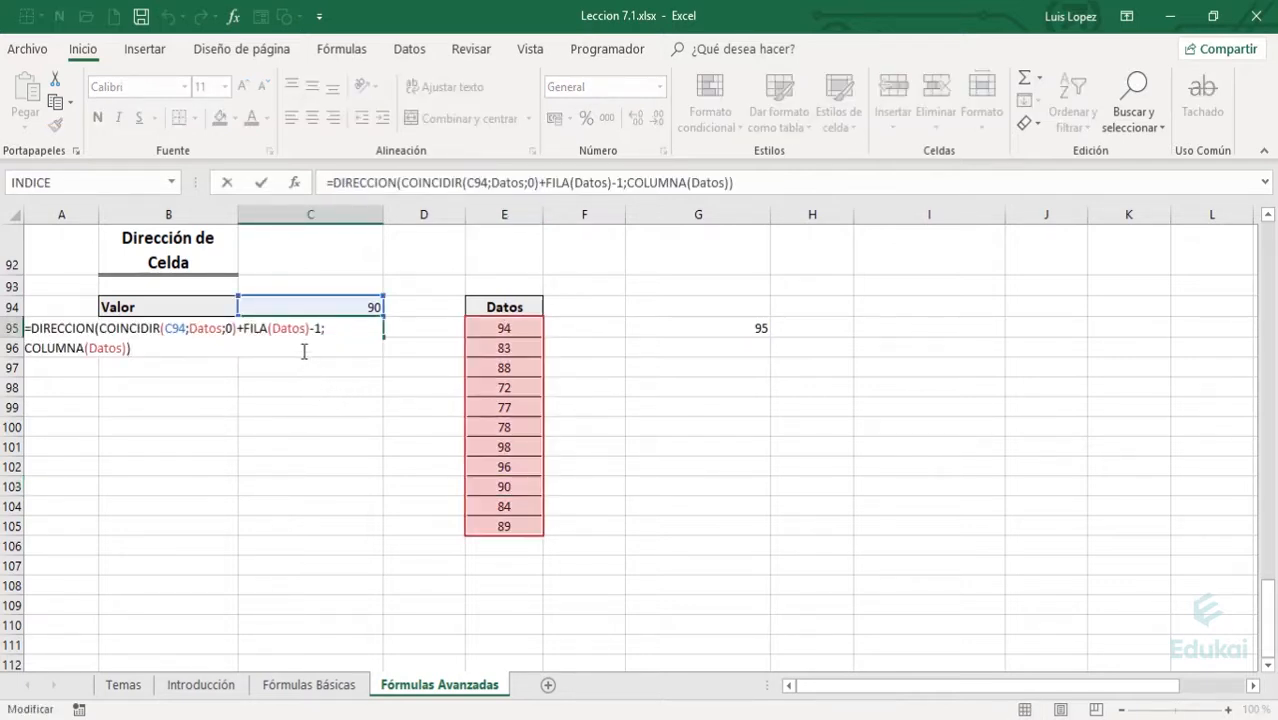
pyautogui.moveTo(287, 333); pyautogui.dragTo(245, 334)
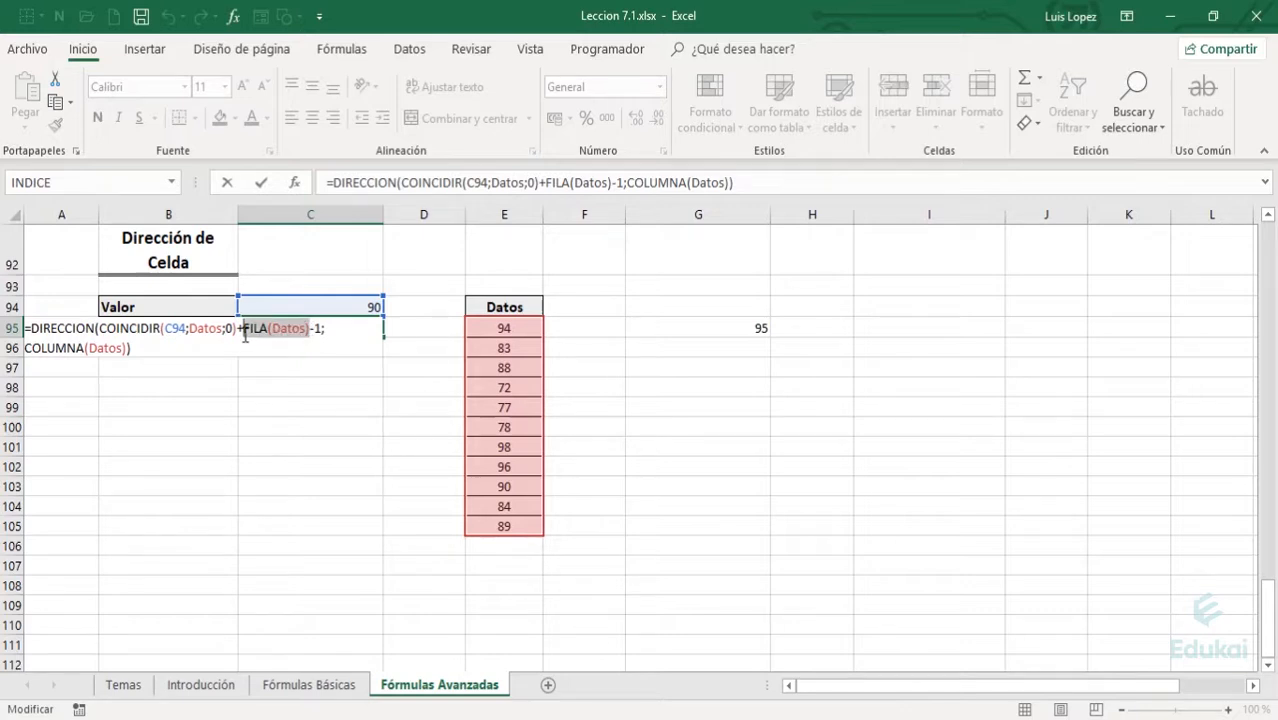
pyautogui.click(316, 330)
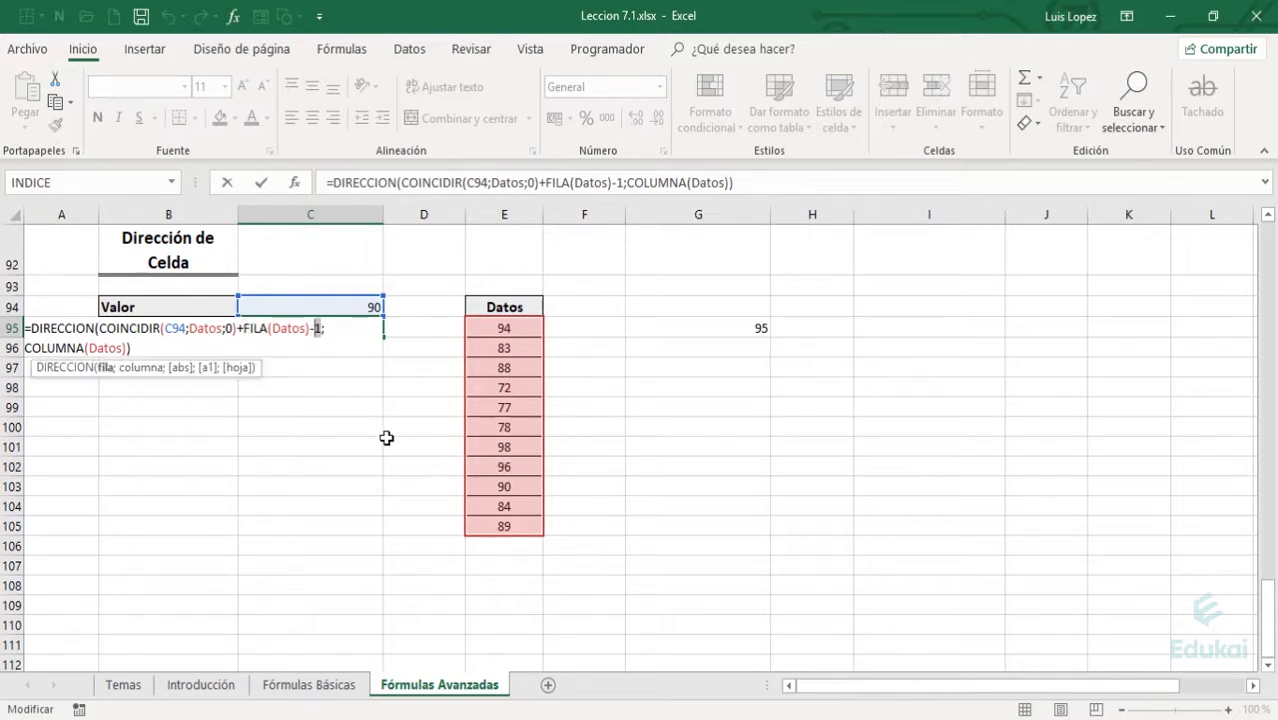
pyautogui.press('Escape')
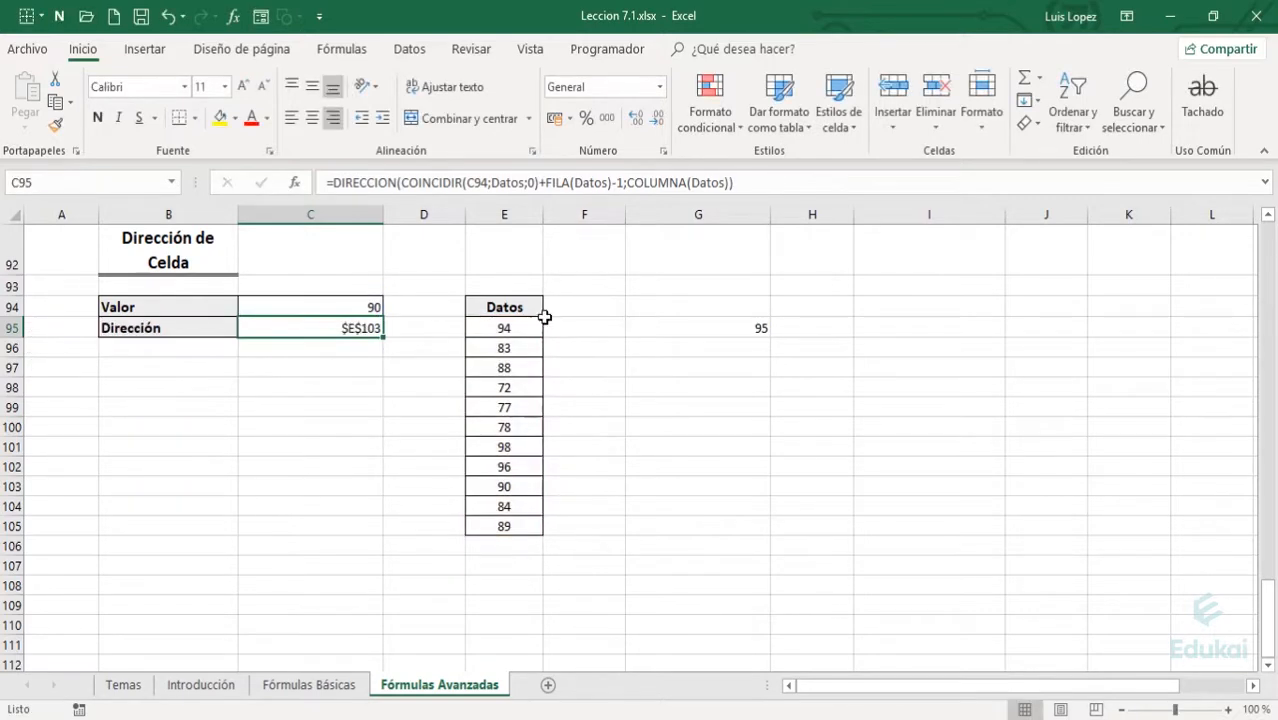
pyautogui.click(512, 488)
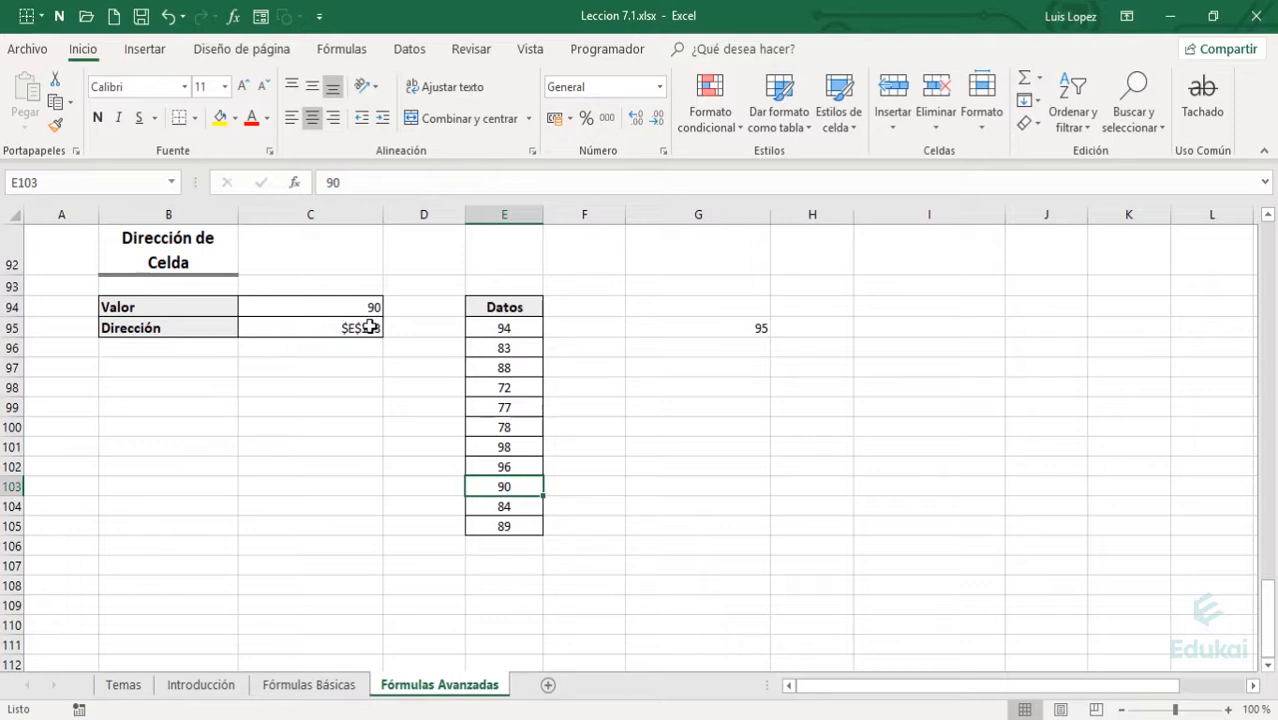
# - Try =FILA(Datos) in G96 and clear that cell
pyautogui.click(741, 349)
pyautogui.write('=fila')
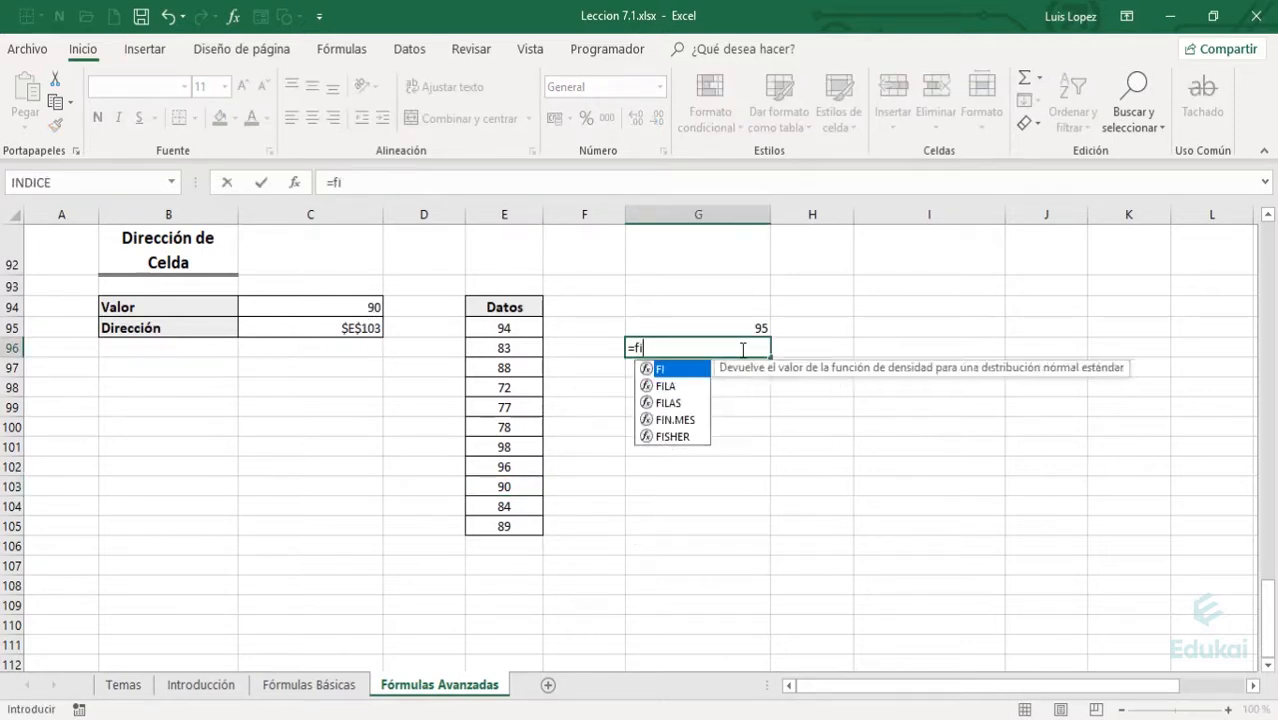
pyautogui.press('Tab')
pyautogui.press('Left')
pyautogui.press('Left')
pyautogui.press('Up')
pyautogui.press('BackSpace')
pyautogui.press('BackSpace')
pyautogui.press('BackSpace')
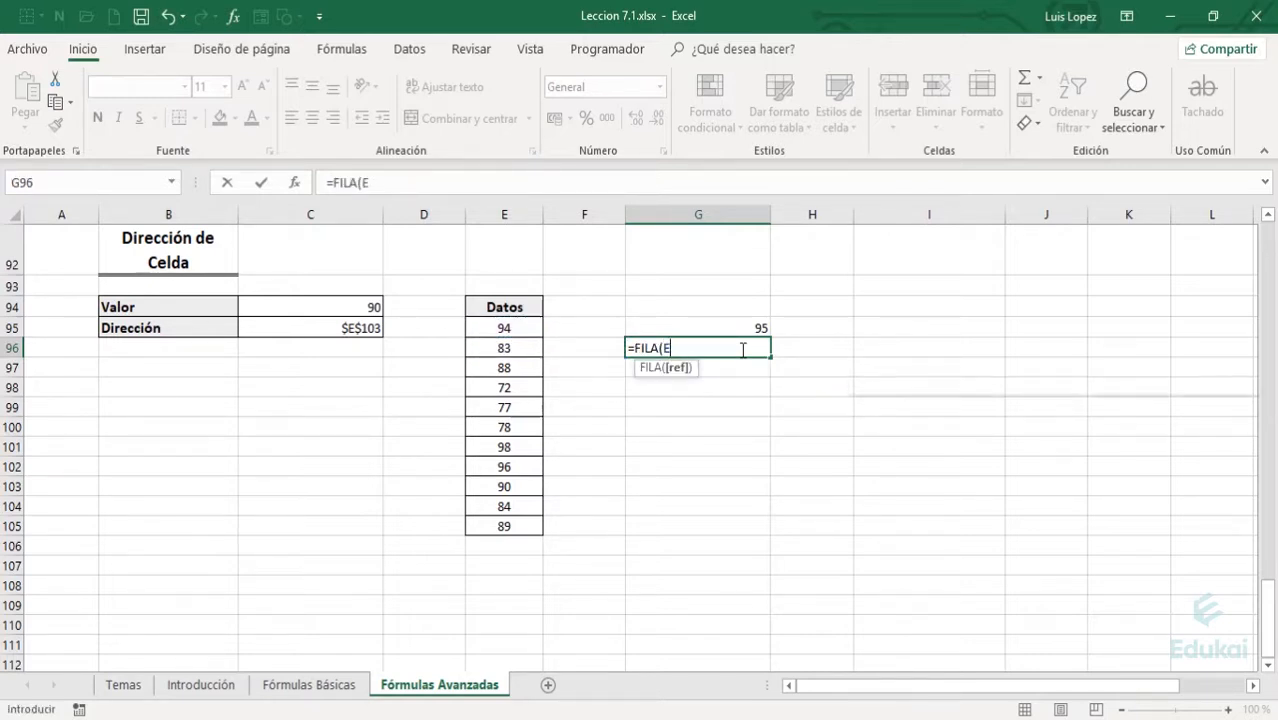
pyautogui.write('Datos')
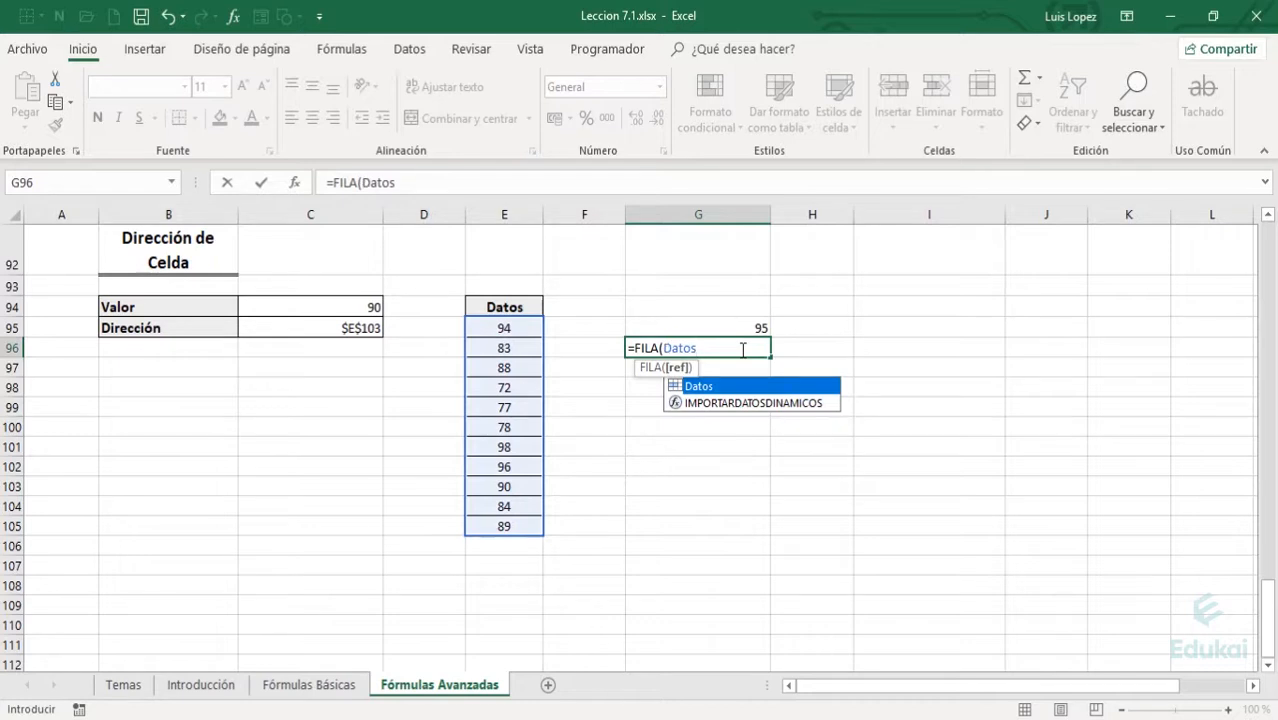
pyautogui.write(')')
pyautogui.press('Return')
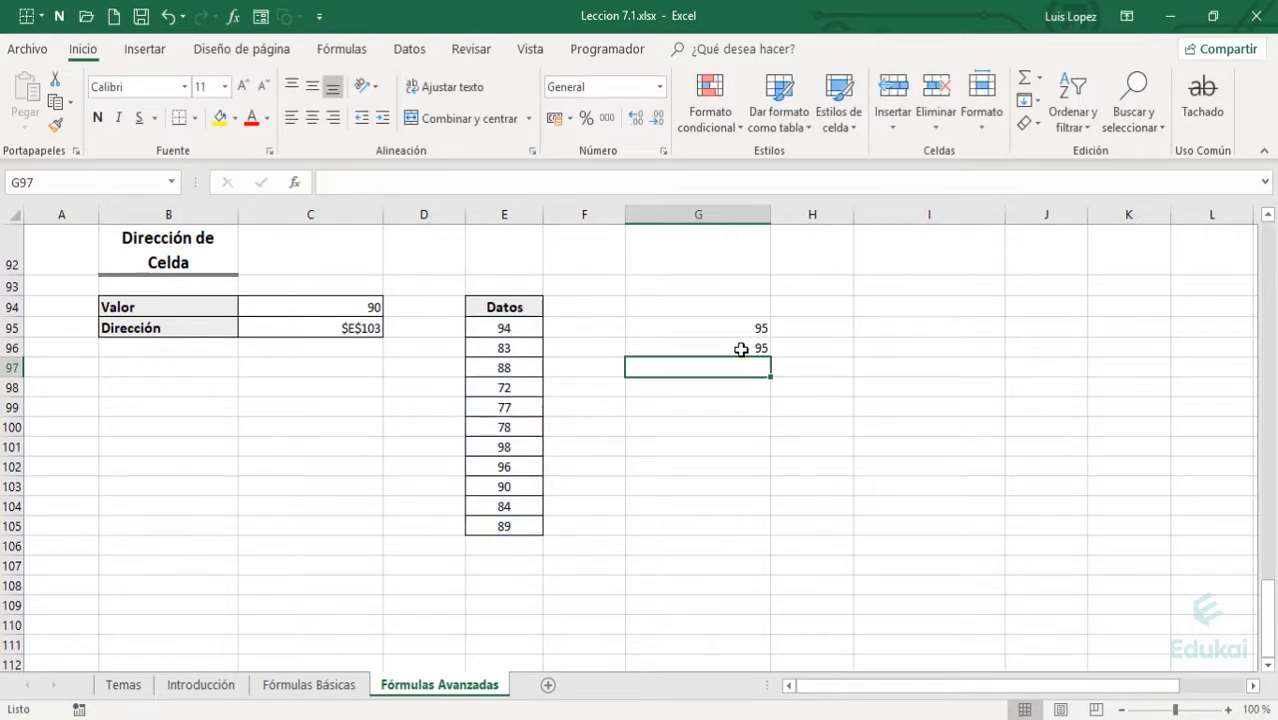
pyautogui.click(741, 349)
pyautogui.press('Delete')
# - Enter =COLUMNA(Datos) in G94 to get the column number of the Datos range
pyautogui.press('Up')
pyautogui.press('Up')
pyautogui.write('=col')
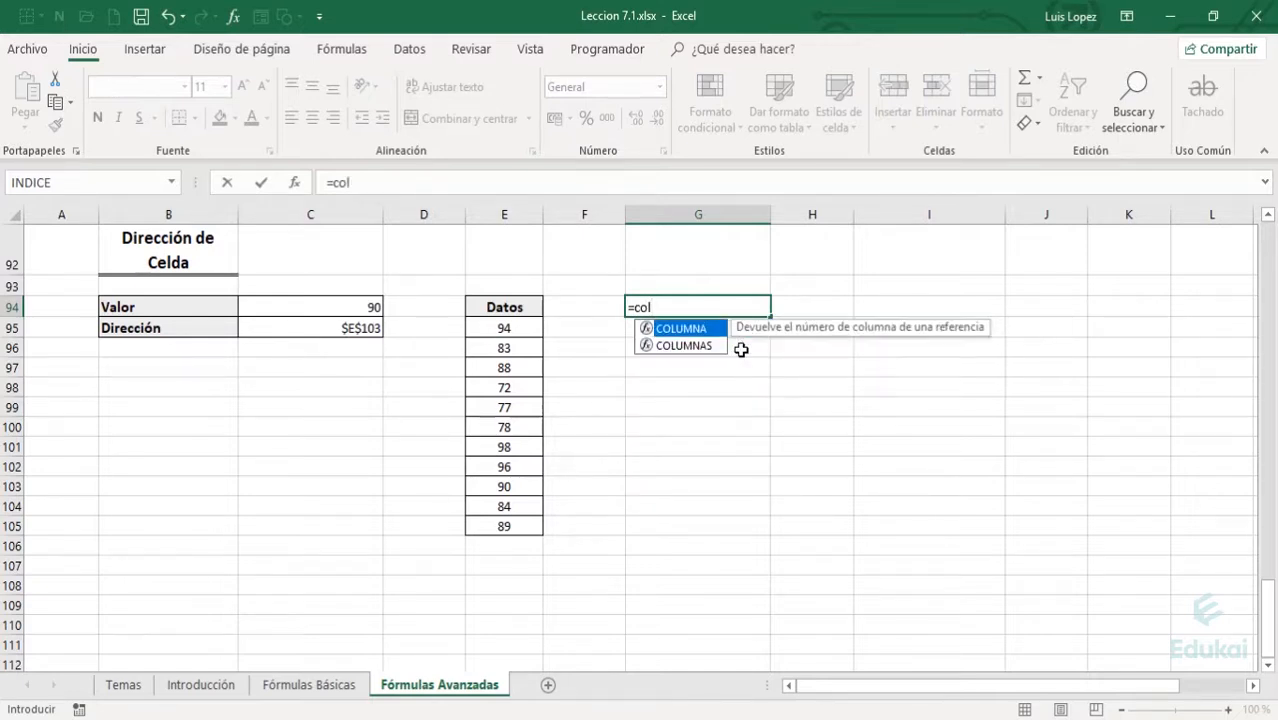
pyautogui.press('Tab')
pyautogui.write('Datos')
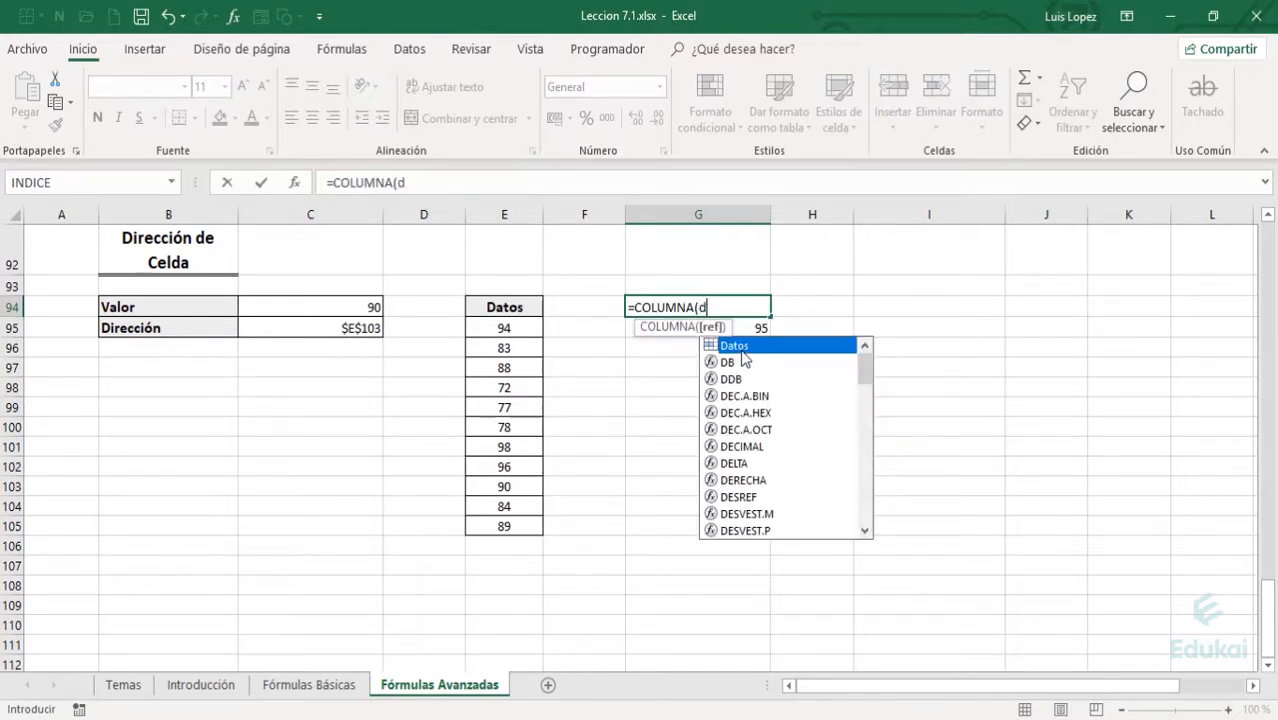
pyautogui.press('Return')
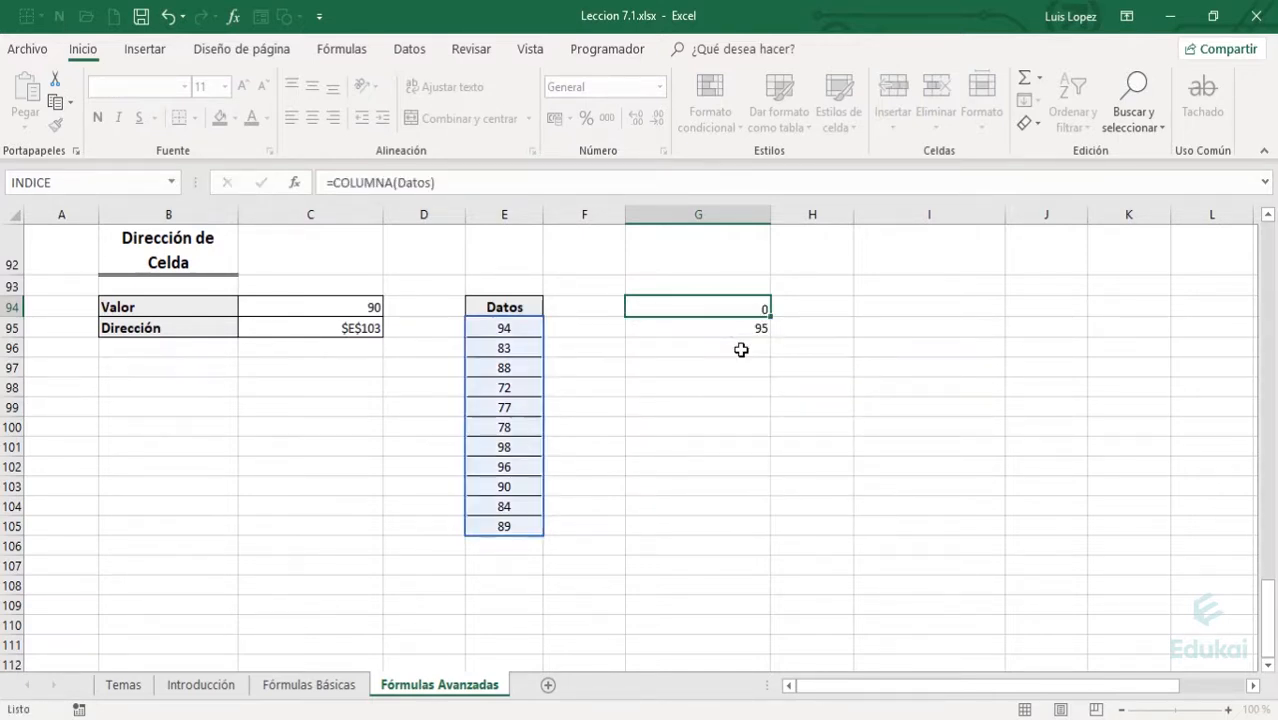
# - Start a COINCIDIR formula in G96 with C94 as the lookup value
pyautogui.press('Down')
pyautogui.press('Left')
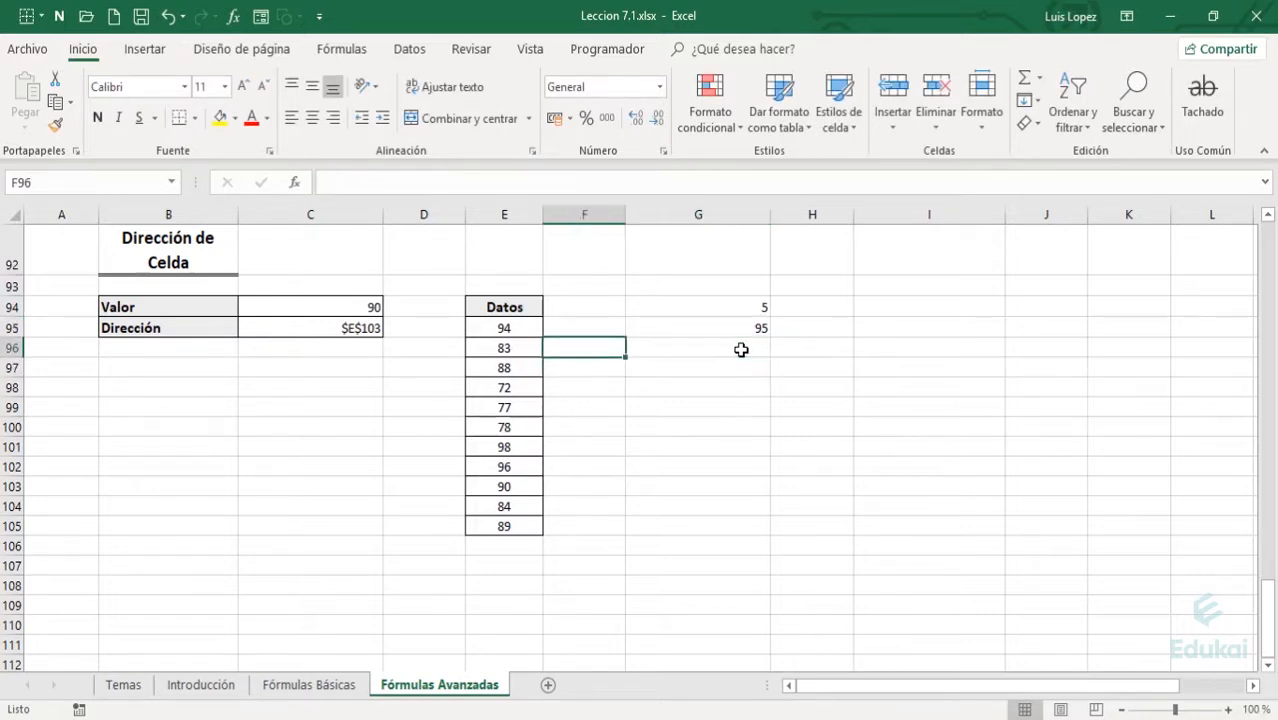
pyautogui.press('Up')
pyautogui.press('Right')
pyautogui.press('Down')
pyautogui.write('=coinci')
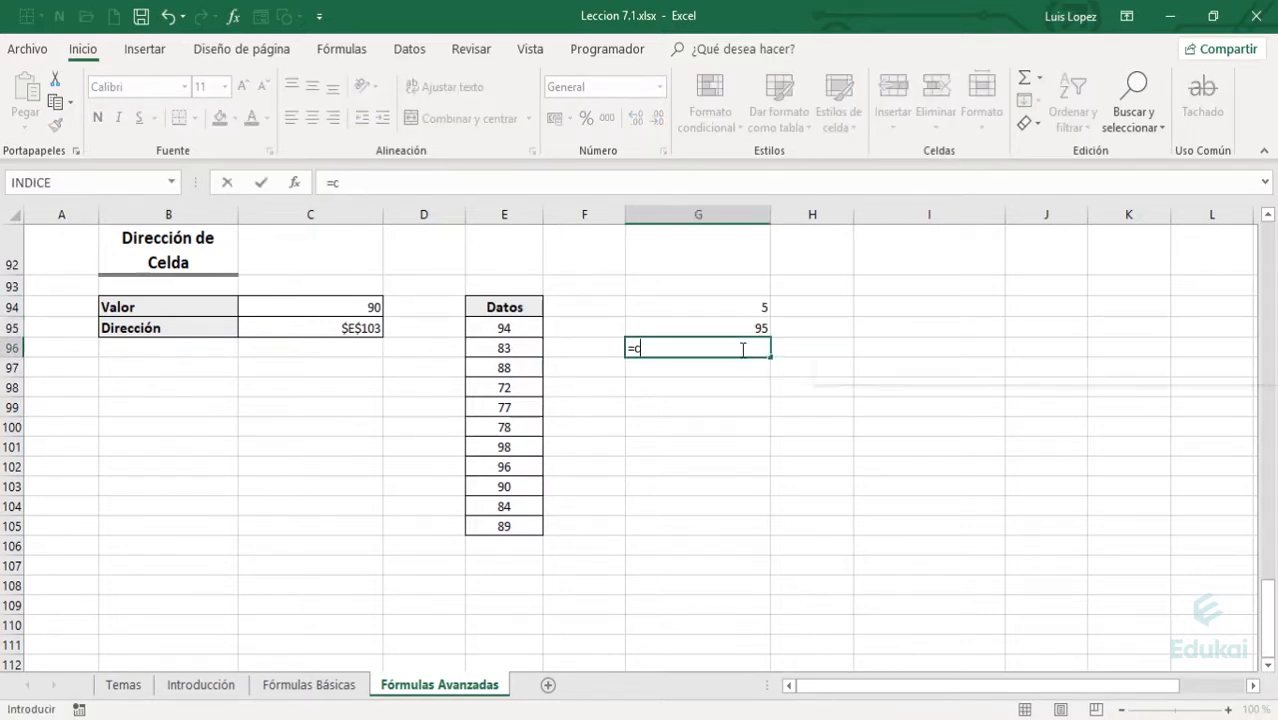
pyautogui.press('Tab')
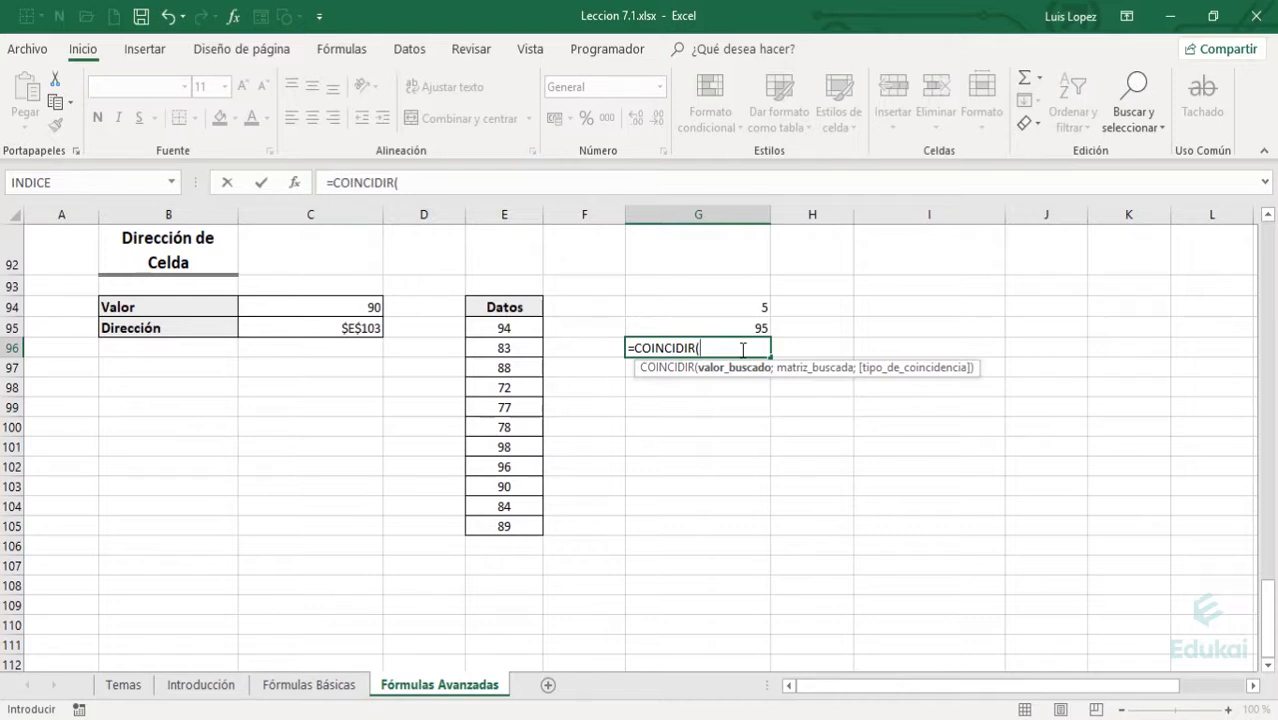
pyautogui.press('Left')
pyautogui.press('Left')
pyautogui.press('Left')
pyautogui.press('Left')
pyautogui.press('Up')
pyautogui.press('Up')
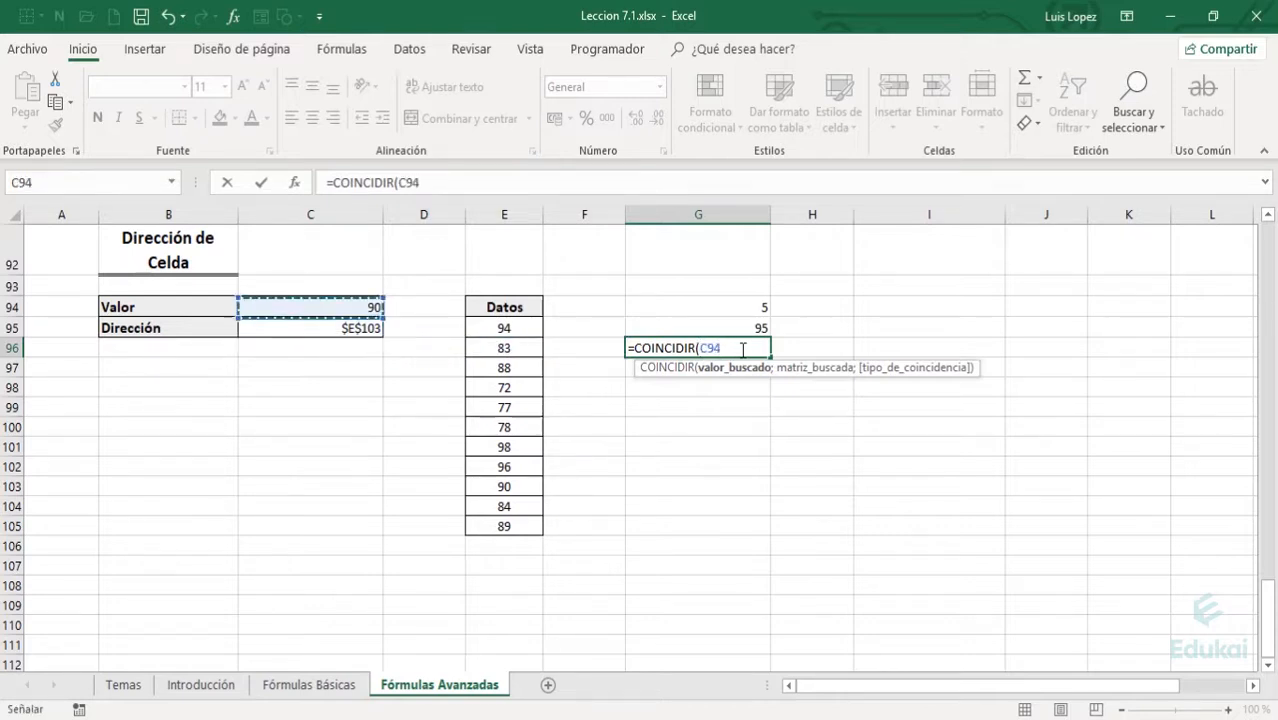
# - Complete the G96 formula with the Datos range and exact match, as =COINCIDIR(C94;Datos;0)
pyautogui.write(';')
pyautogui.press('Left')
pyautogui.press('Left')
pyautogui.press('Up')
pyautogui.press('BackSpace')
pyautogui.press('BackSpace')
pyautogui.press('BackSpace')
pyautogui.write('Datos')
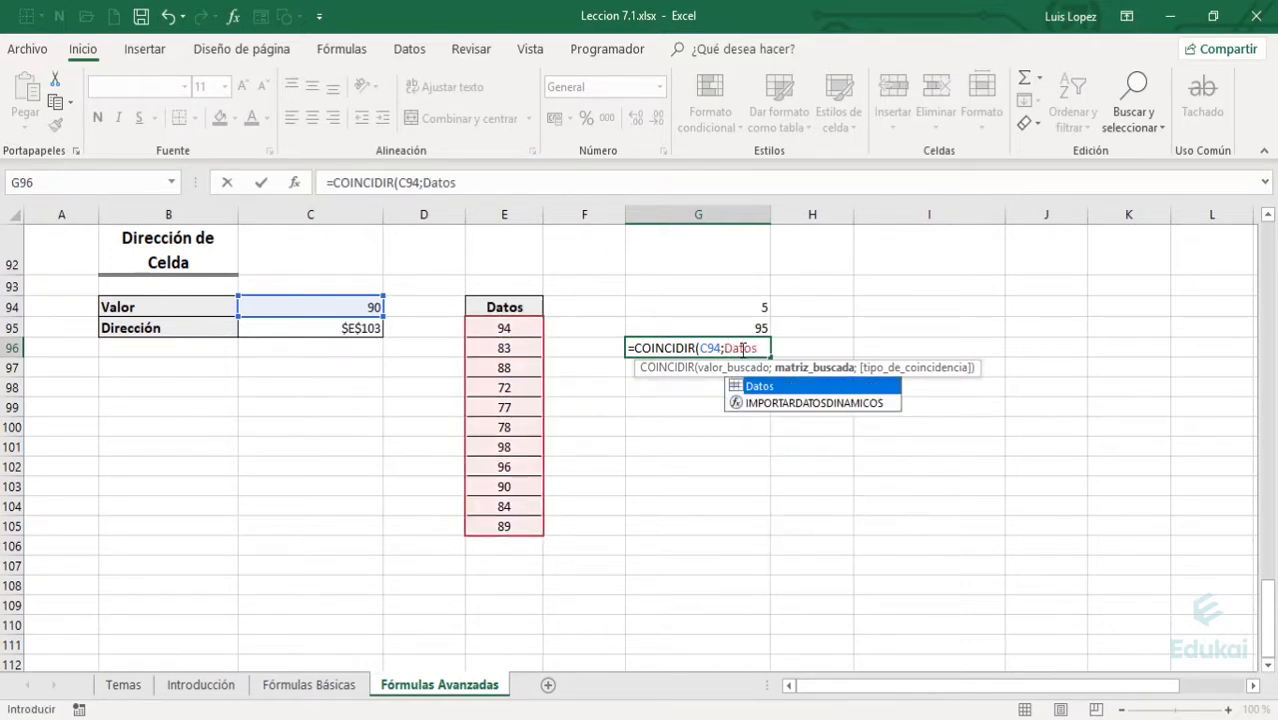
pyautogui.write(';0)')
pyautogui.press('Return')
pyautogui.click(741, 349)
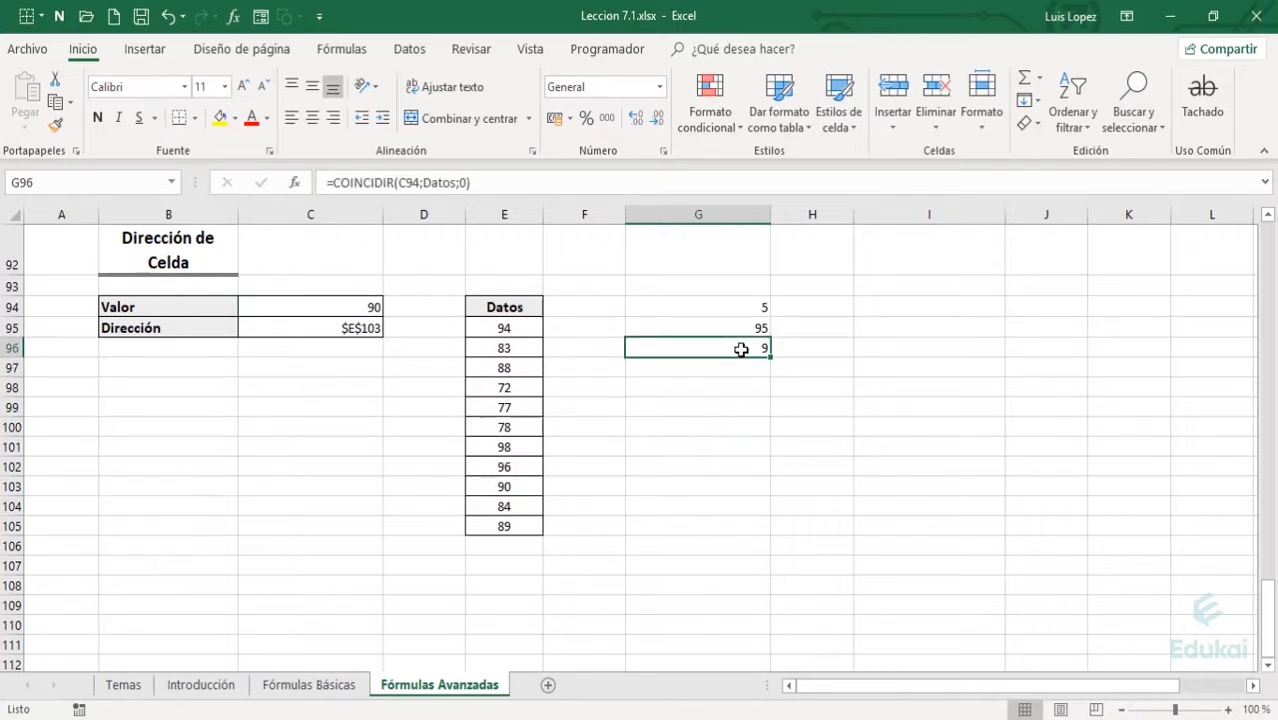
# - Start a DIRECCION formula in G97 with G95+G96 as the row argument
pyautogui.press('Return')
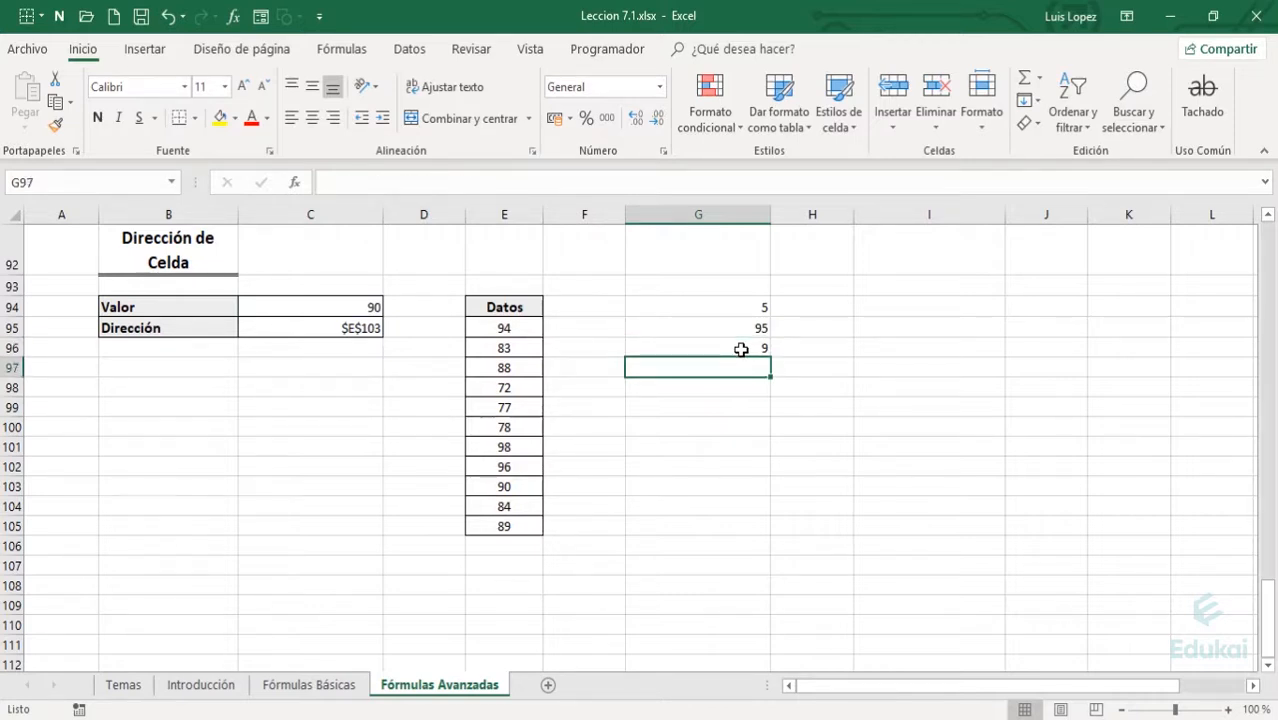
pyautogui.write('=dire')
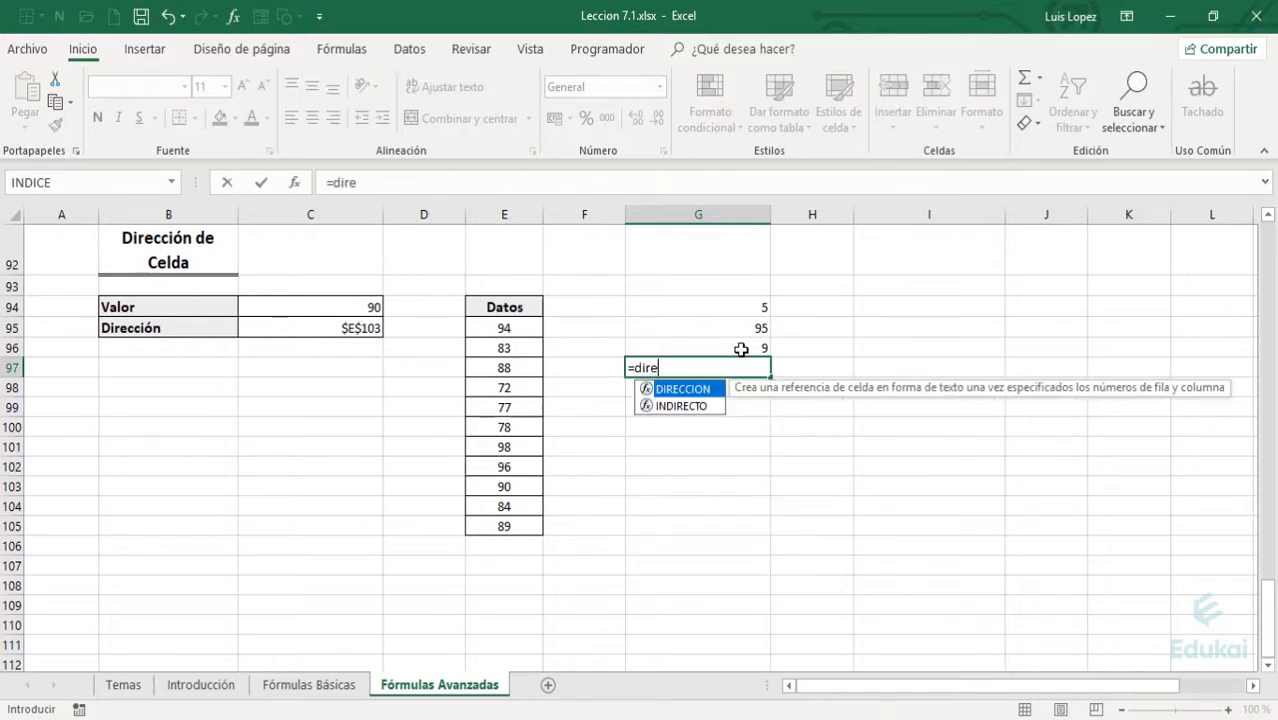
pyautogui.press('Tab')
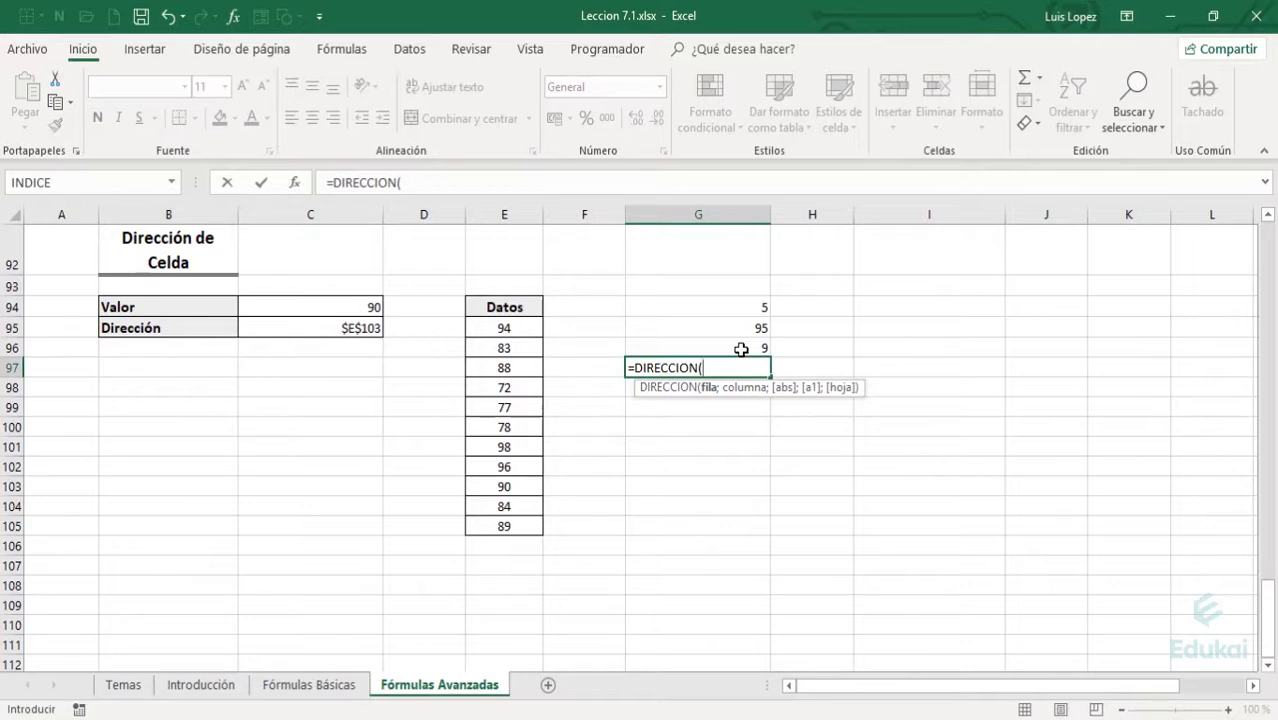
pyautogui.press('Up')
pyautogui.press('Up')
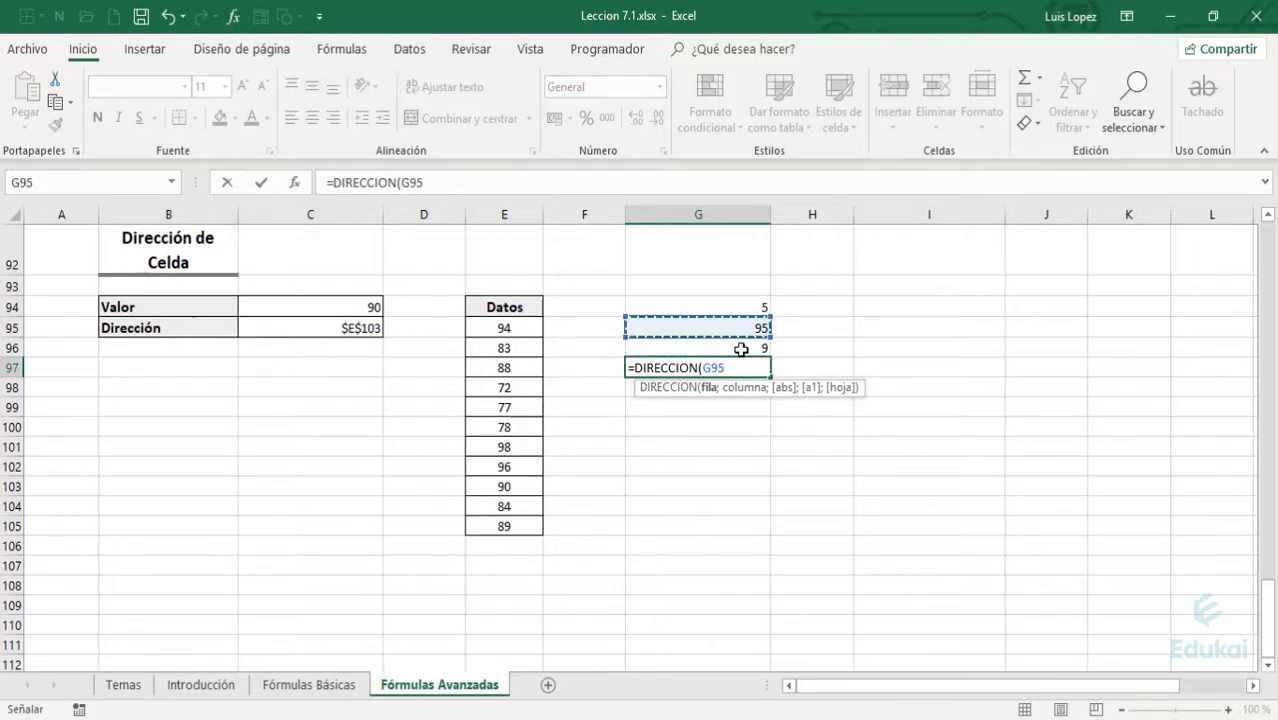
pyautogui.write('+')
pyautogui.press('Up')
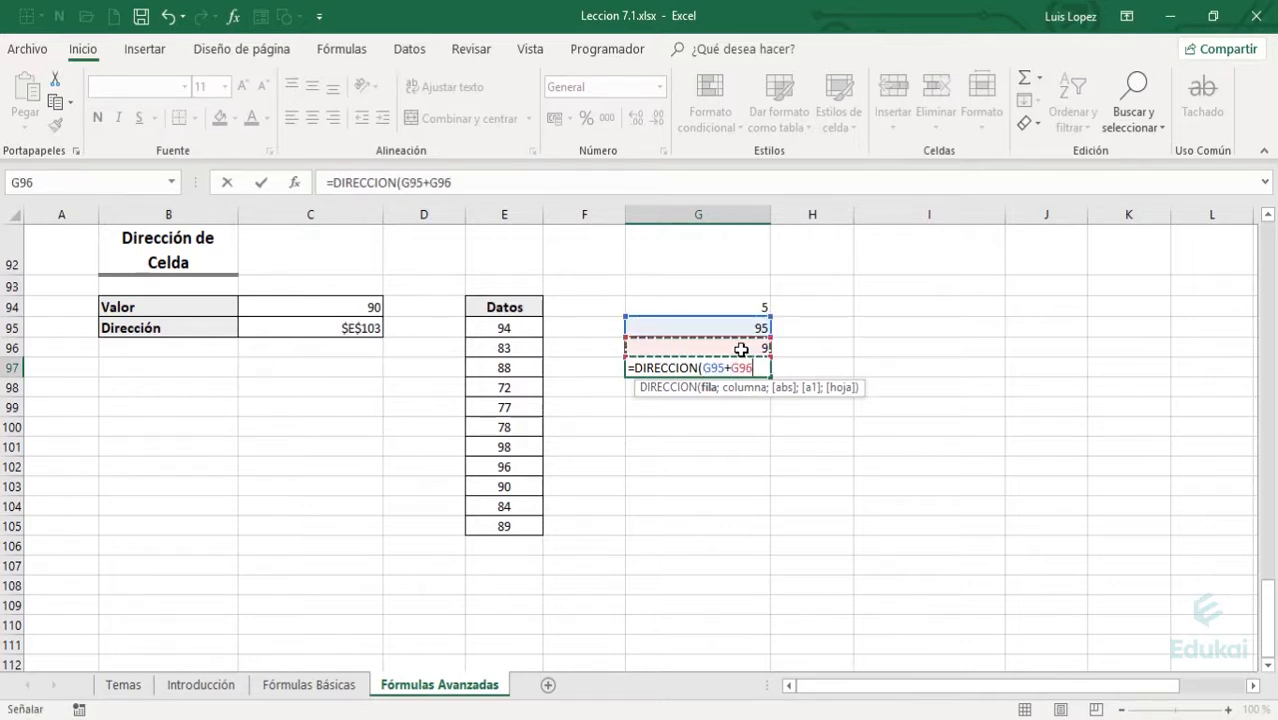
# - Complete the G97 formula with G94 as the column and the relative reference type, as =DIRECCION(G95+G96;G94;4)
pyautogui.write(';')
pyautogui.press('Up')
pyautogui.press('Up')
pyautogui.press('Up')
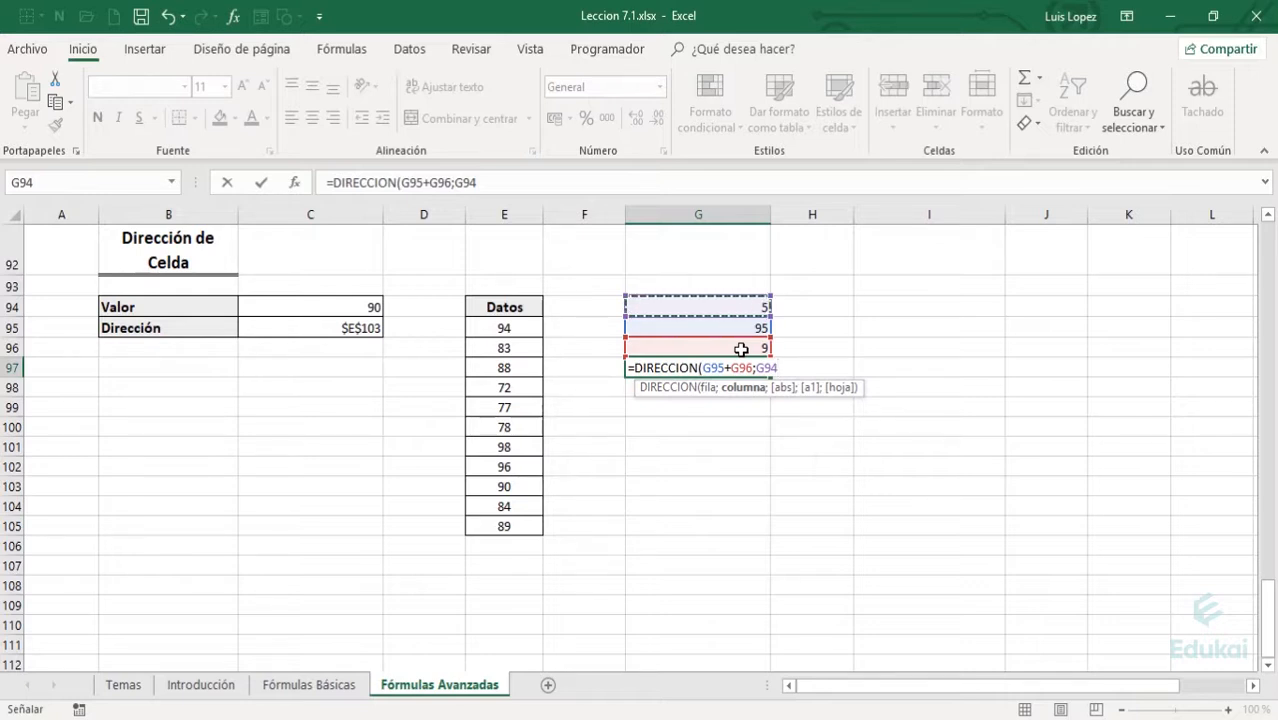
pyautogui.write(';')
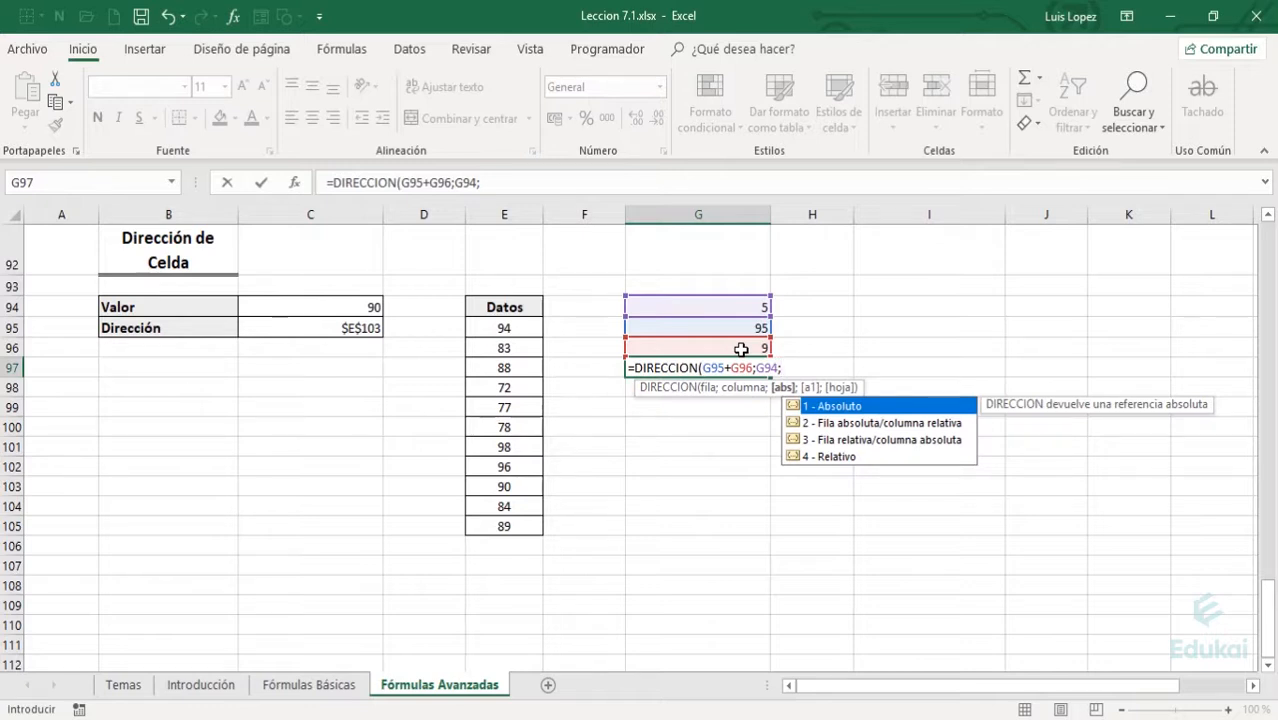
pyautogui.press('Down')
pyautogui.press('Down')
pyautogui.press('Down')
pyautogui.press('Tab')
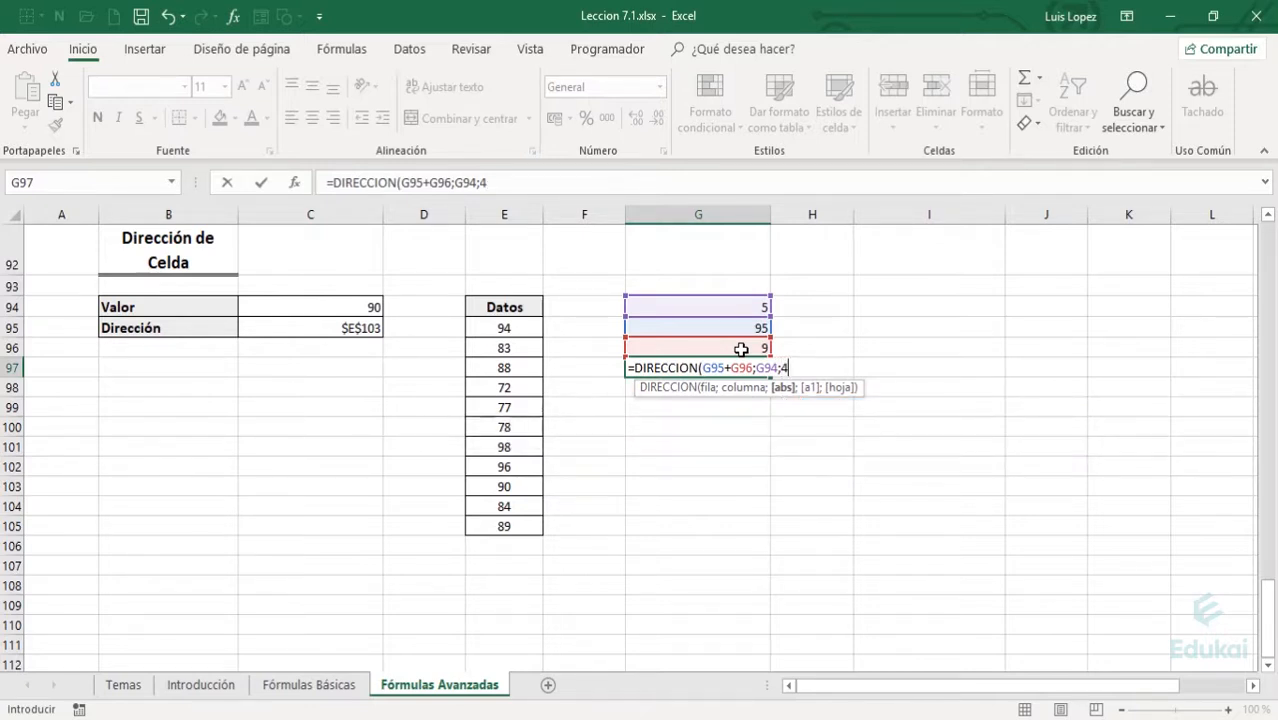
pyautogui.write(')')
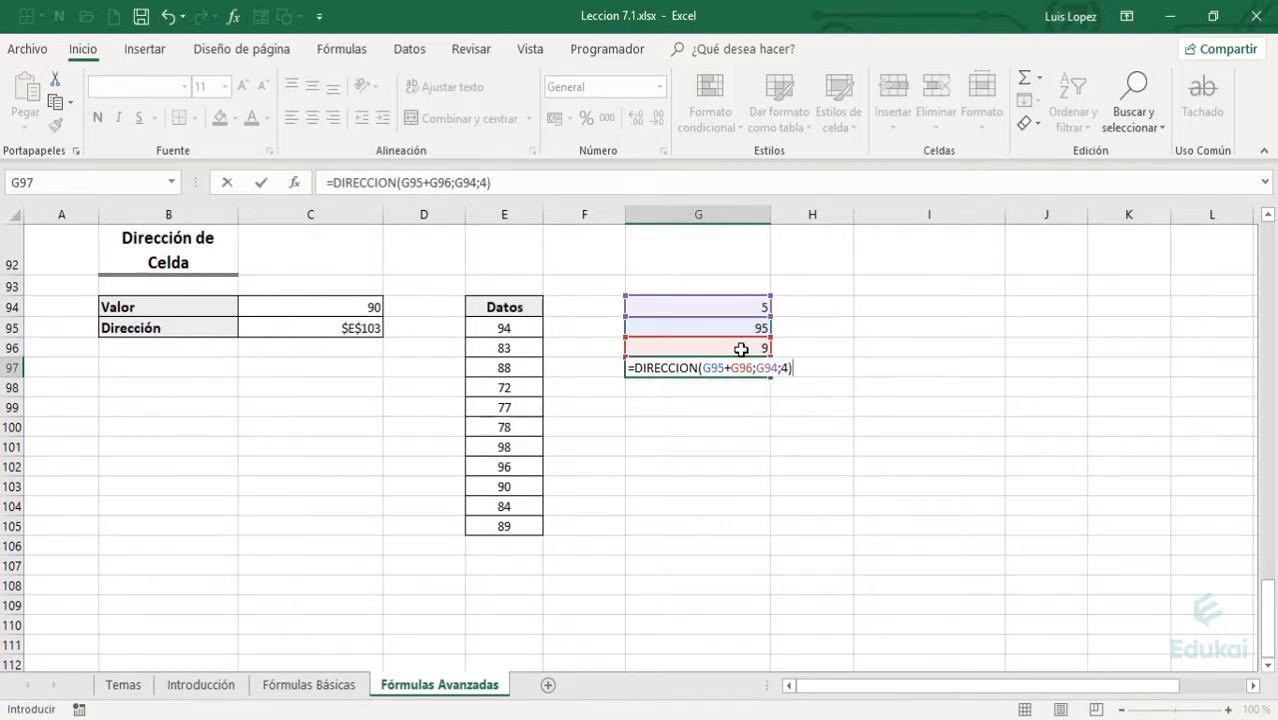
pyautogui.hotkey('ctrl', 'Return')
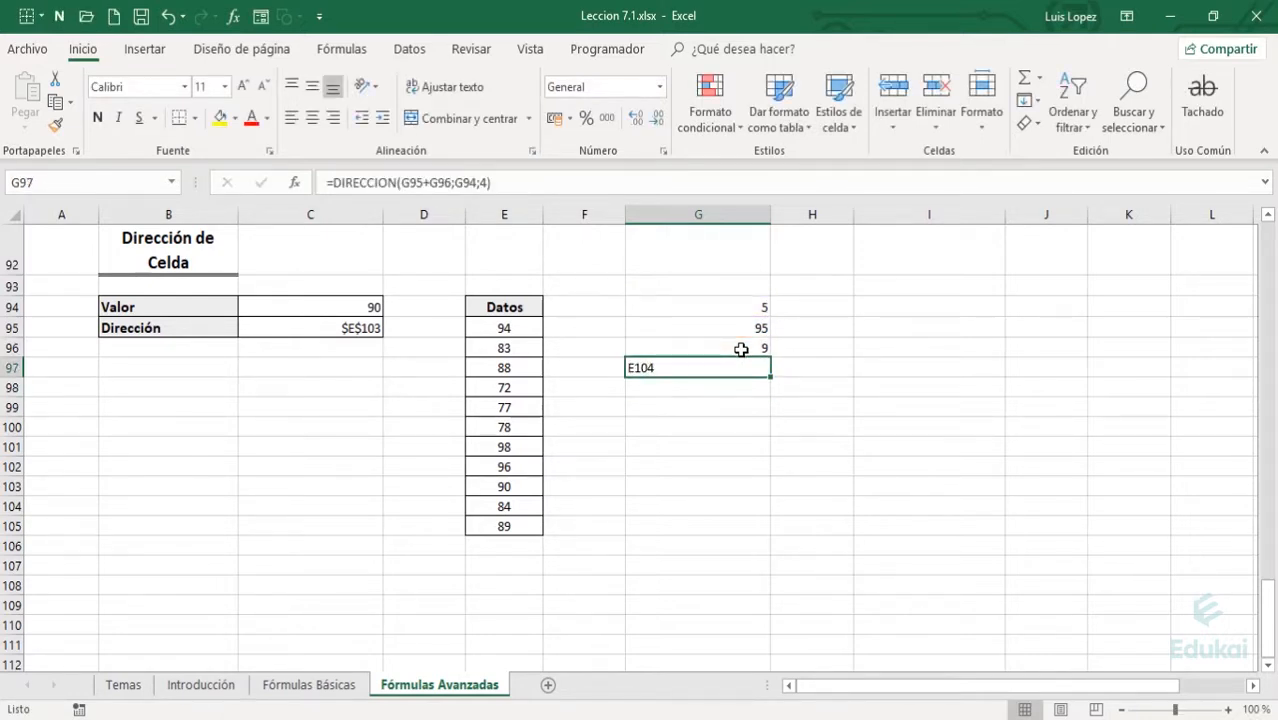
# - Compare the address in G97 with the actual position of the value 90 in the Datos range
pyautogui.press('Down')
pyautogui.press('Down')
pyautogui.press('Left')
pyautogui.press('Left')
pyautogui.press('Down')
pyautogui.press('Down')
pyautogui.press('Down')
pyautogui.press('Down')
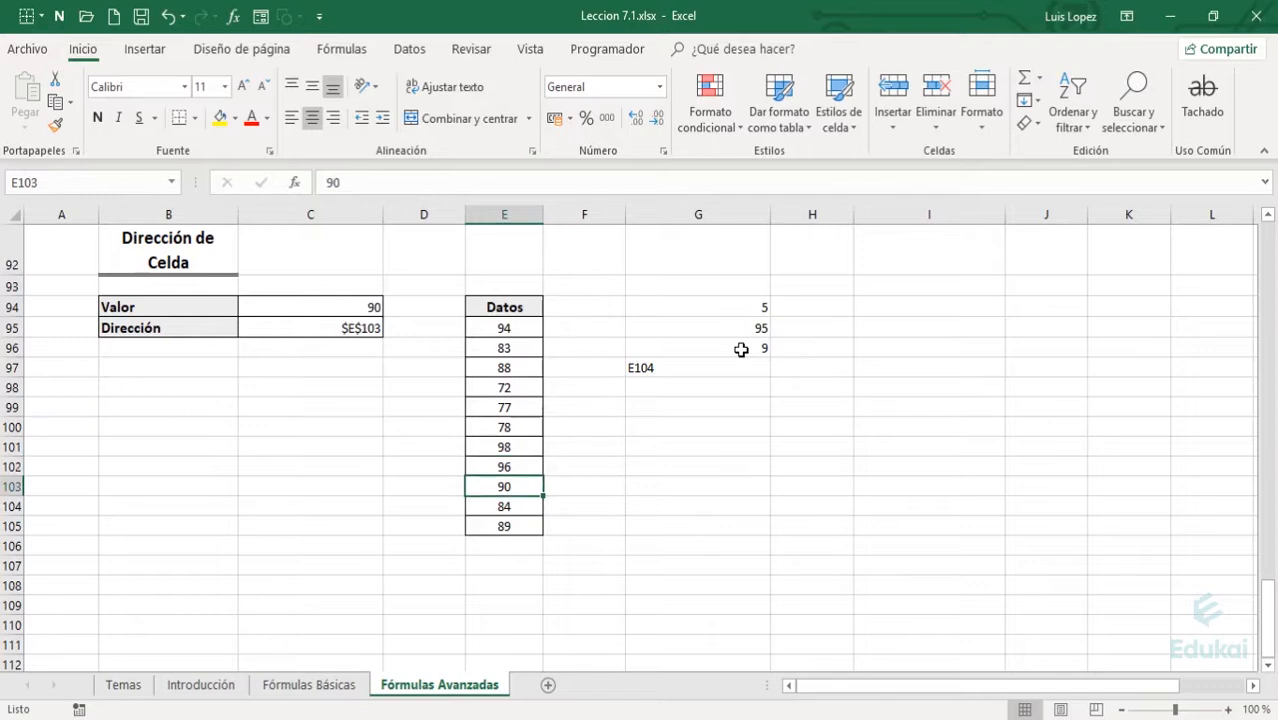
pyautogui.press('Right')
pyautogui.press('Right')
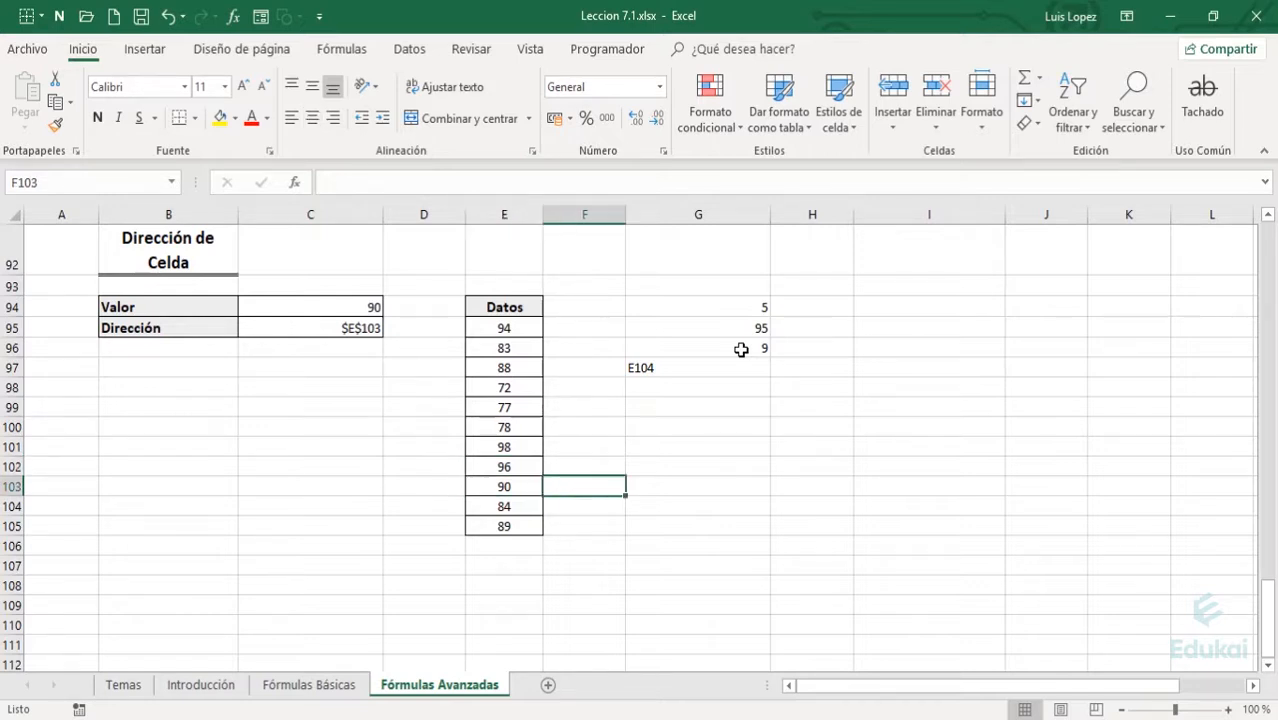
pyautogui.press('Up')
pyautogui.press('Up')
pyautogui.press('Up')
pyautogui.press('Up')
pyautogui.press('Up')
pyautogui.press('Up')
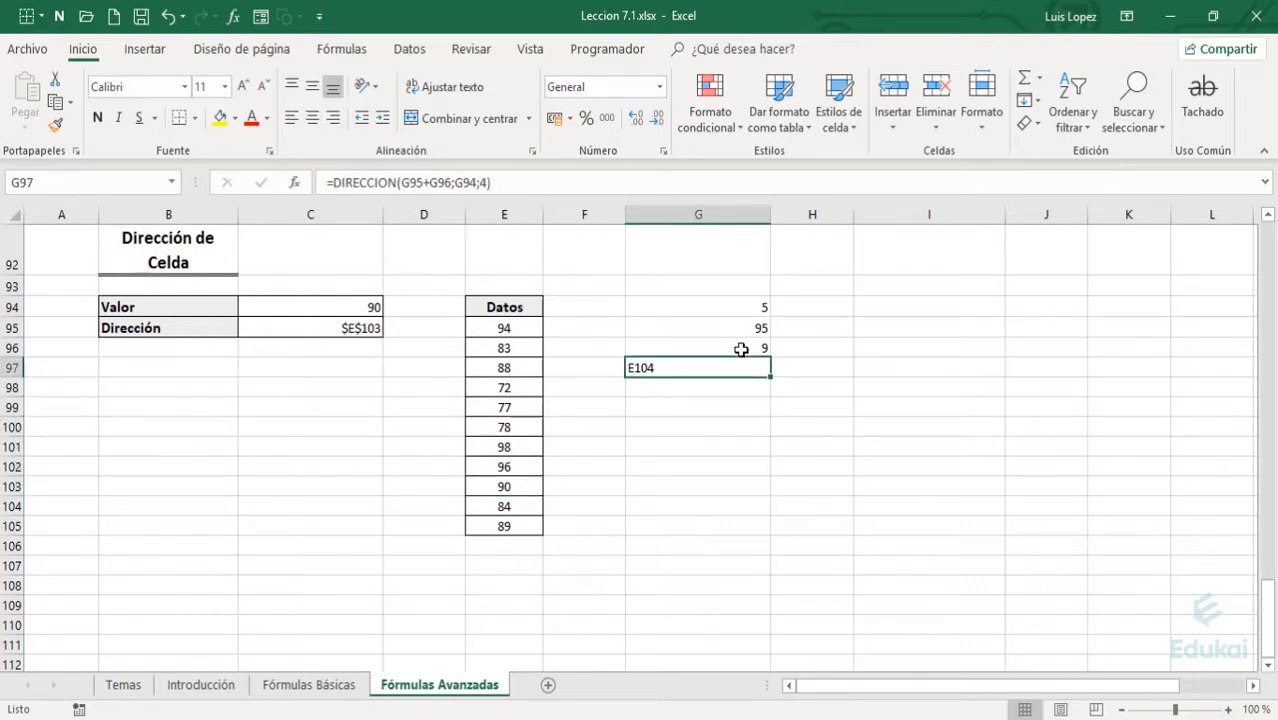
# - Subtract 1 from the row argument in G97, making the formula =DIRECCION(G95+G96-1;G94;4)
pyautogui.press('F2')
pyautogui.press('Left')
pyautogui.press('Left')
pyautogui.press('Left')
pyautogui.press('Left')
pyautogui.press('Left')
pyautogui.press('Left')
pyautogui.press('Left')
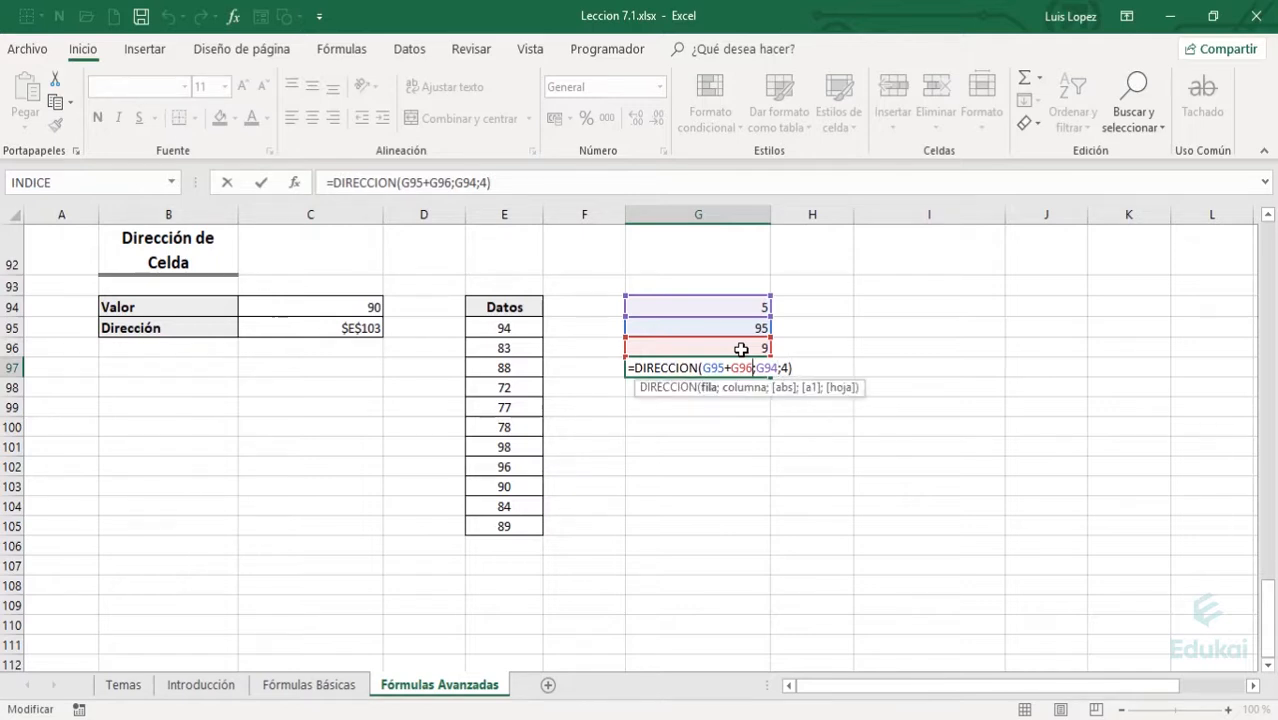
pyautogui.write('-1')
pyautogui.press('Return')
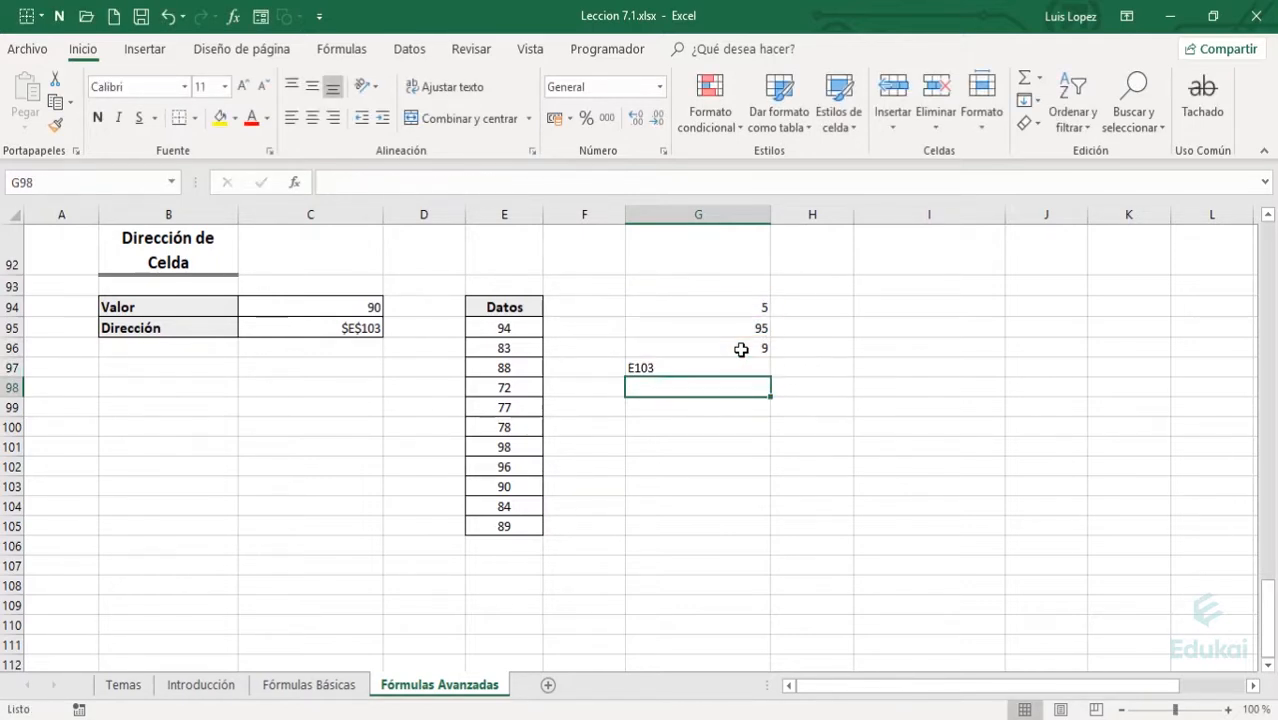
pyautogui.press('Up')
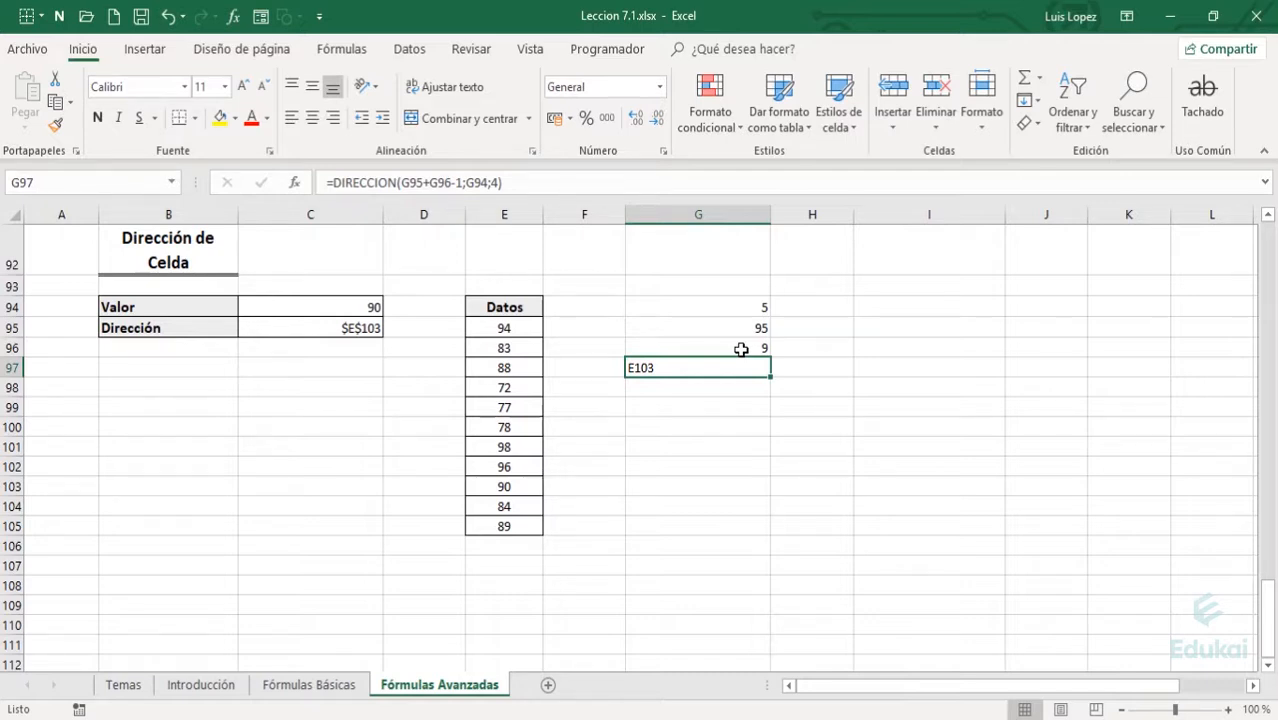
# - Add reference type 4 after COLUMNA(Datos) in the C95 DIRECCION formula to return a relative address
pyautogui.press('Left')
pyautogui.press('Left')
pyautogui.press('Left')
pyautogui.press('Left')
pyautogui.press('Up')
pyautogui.press('Up')
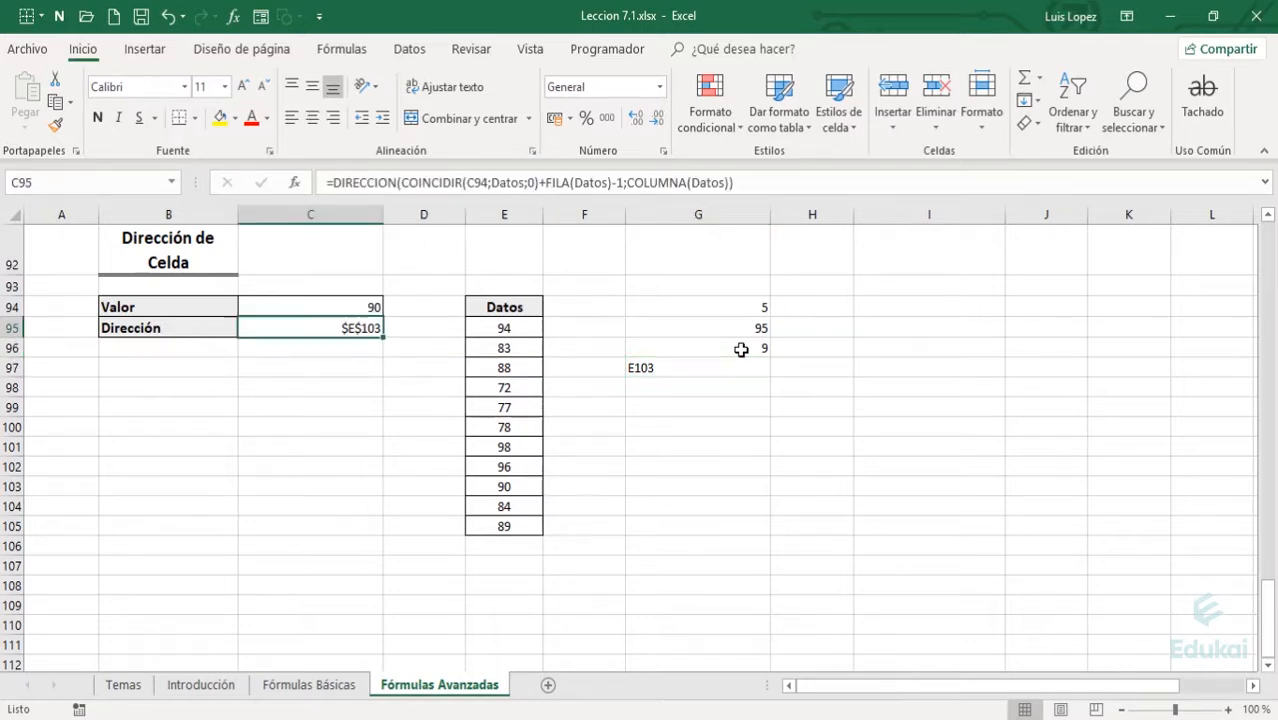
pyautogui.press('F2')
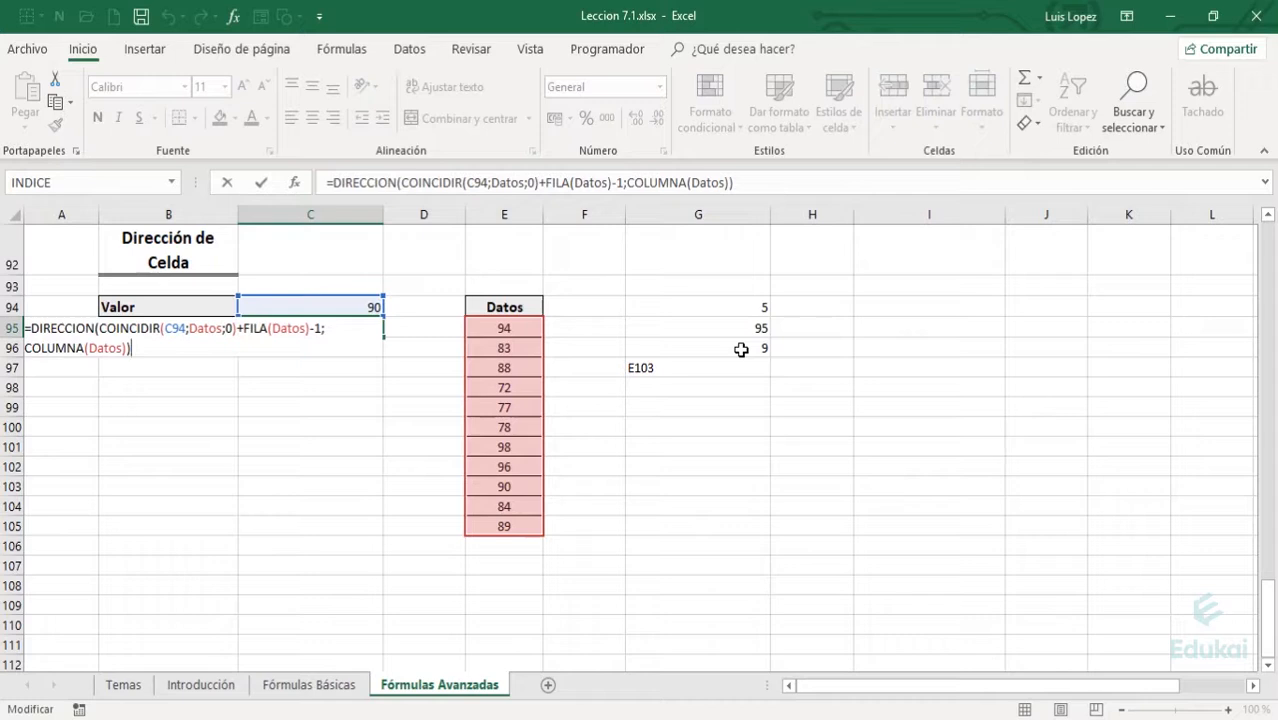
pyautogui.write(';')
pyautogui.press('Down')
pyautogui.write('4')
pyautogui.press('Return')
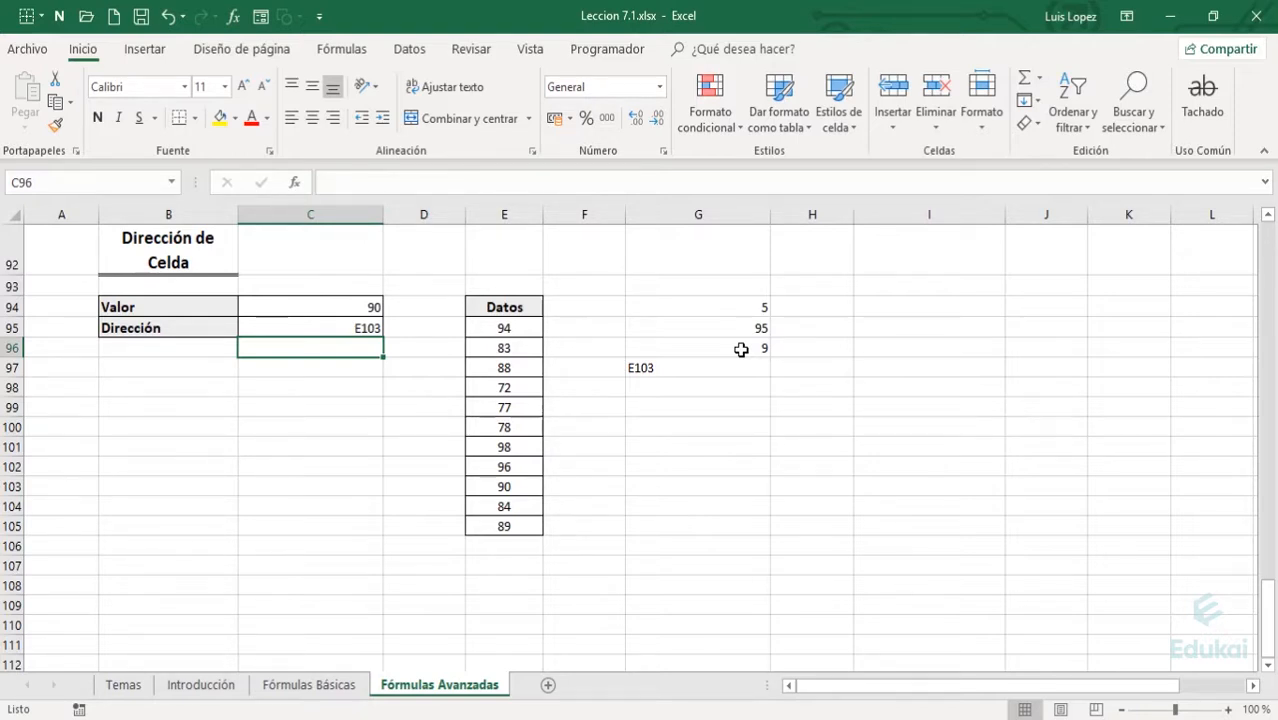
pyautogui.press('Down')
pyautogui.press('Down')
pyautogui.press('Down')
pyautogui.press('Down')
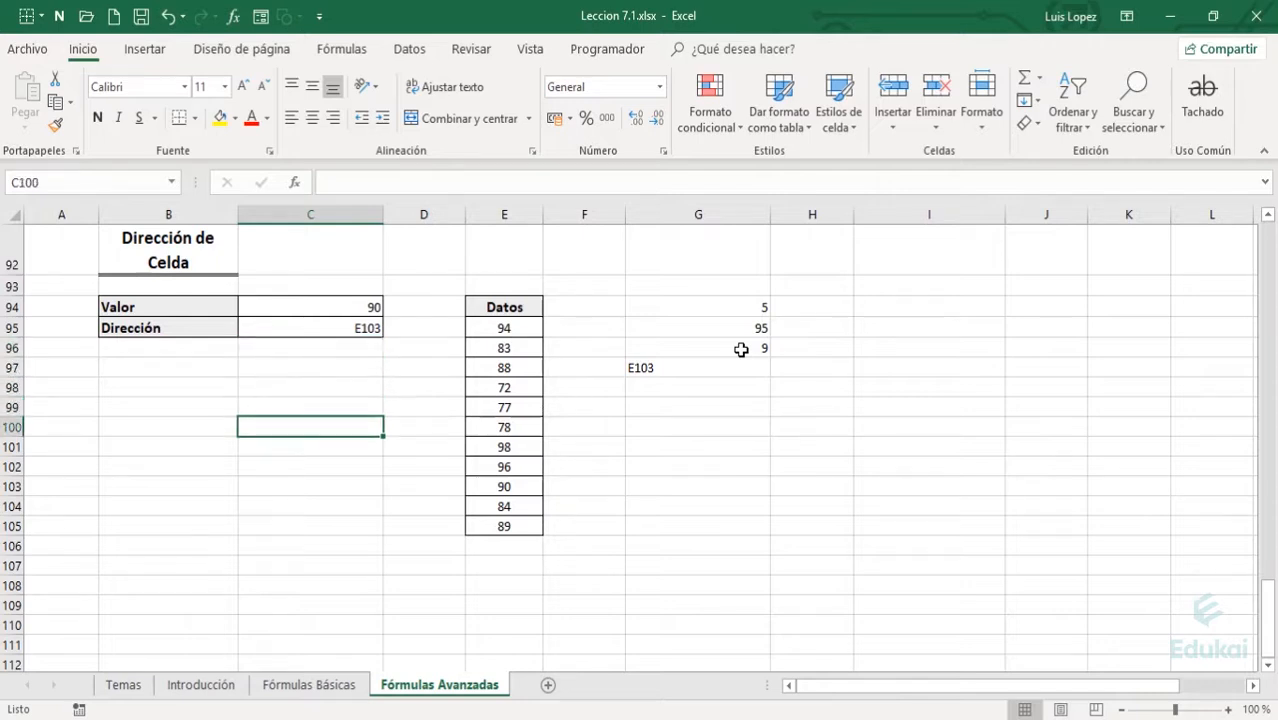
pyautogui.press('Up')
pyautogui.press('Up')
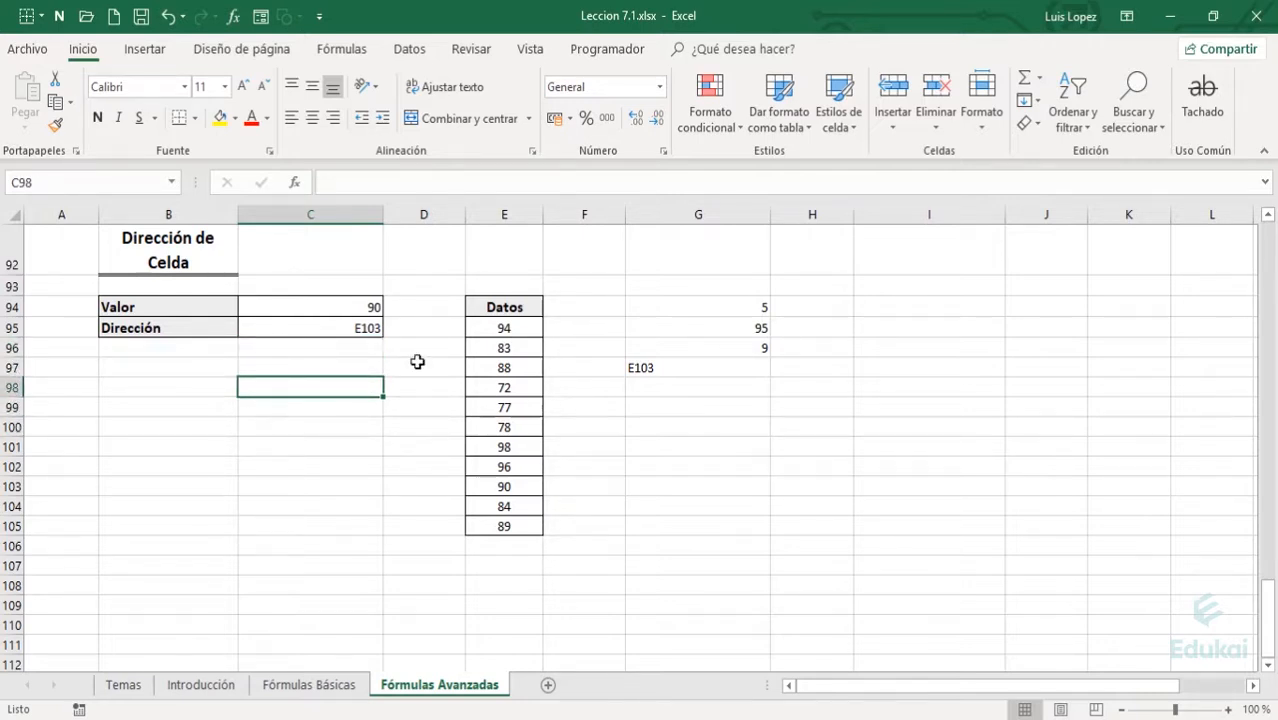
pyautogui.write('=indirec')
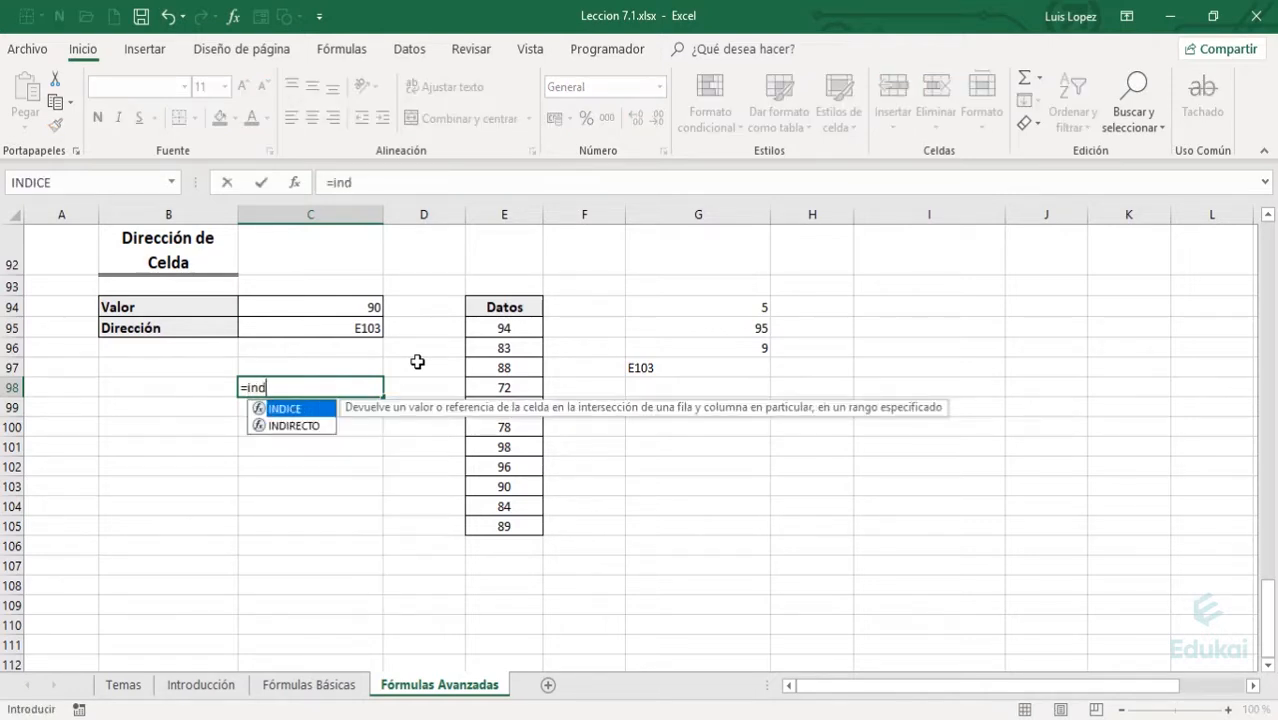
pyautogui.press('Tab')
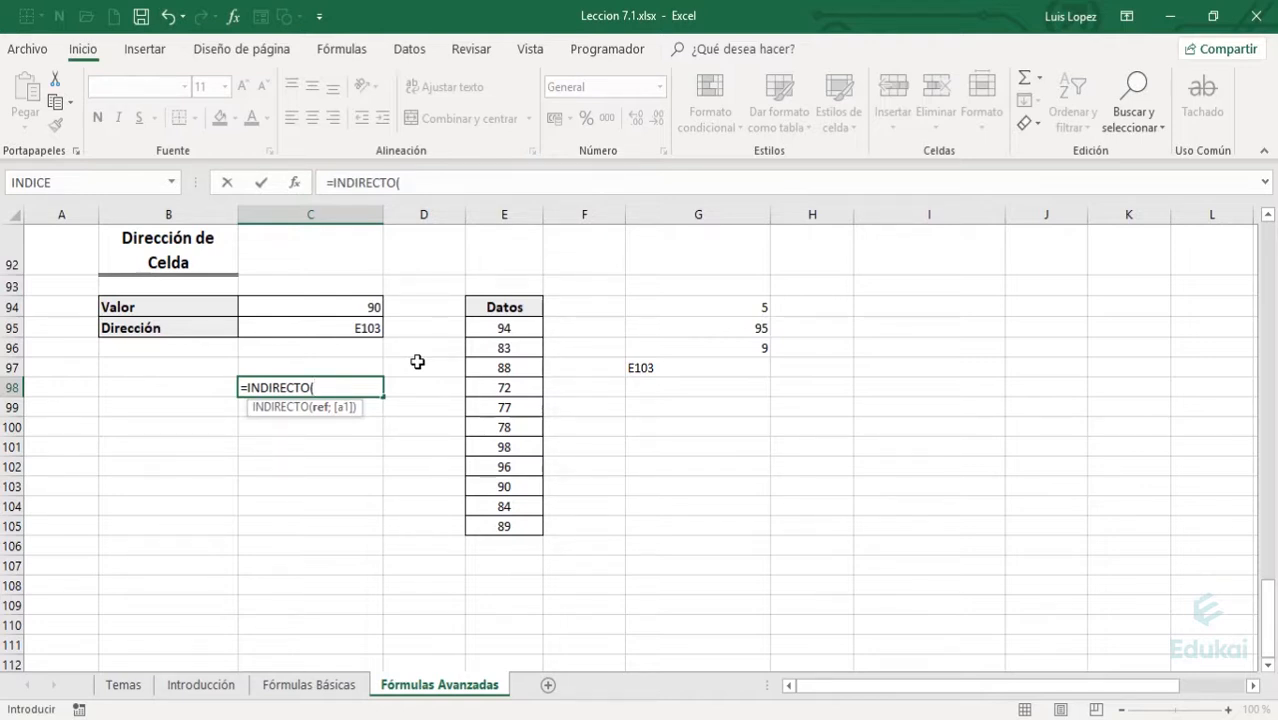
pyautogui.press('BackSpace')
pyautogui.press('BackSpace')
pyautogui.press('BackSpace')
pyautogui.press('BackSpace')
pyautogui.press('BackSpace')
pyautogui.press('BackSpace')
pyautogui.press('BackSpace')
pyautogui.press('BackSpace')
pyautogui.press('BackSpace')
pyautogui.press('BackSpace')
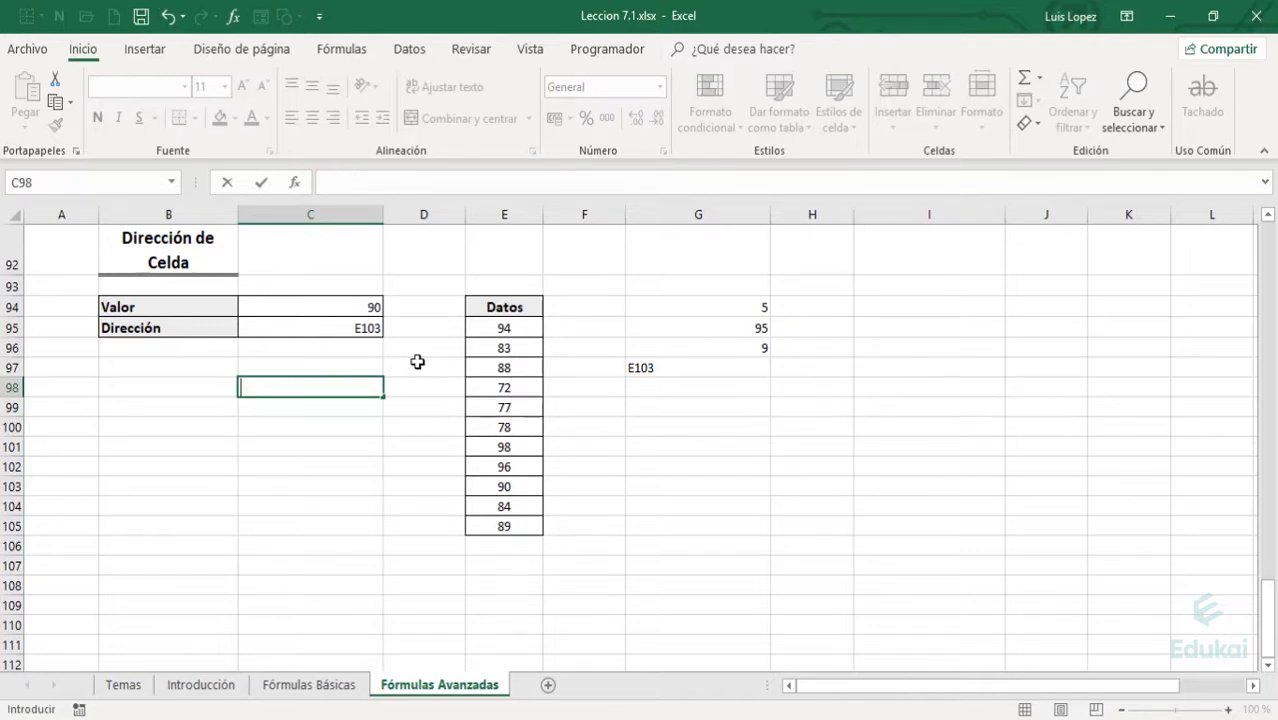
pyautogui.press('Escape')
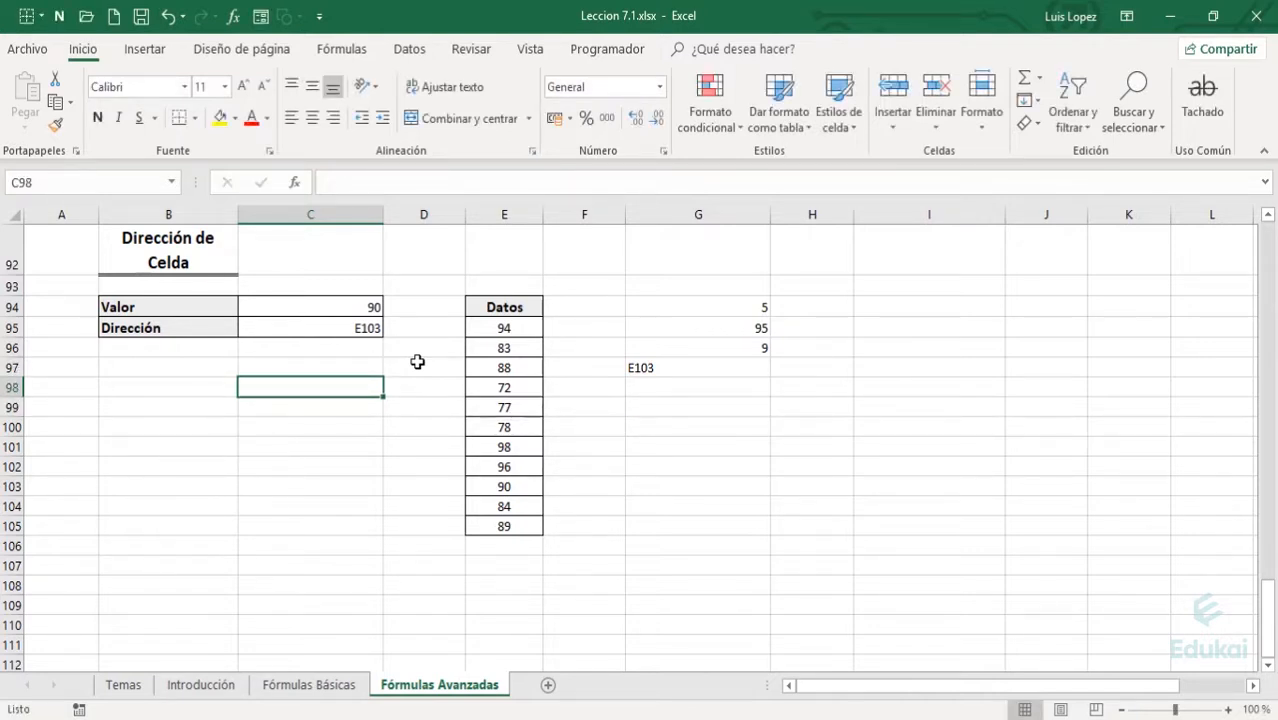
# - Enter =C94+50 in C98 as a direct reference example
pyautogui.write('=')
pyautogui.press('Up')
pyautogui.press('Up')
pyautogui.press('Up')
pyautogui.press('Up')
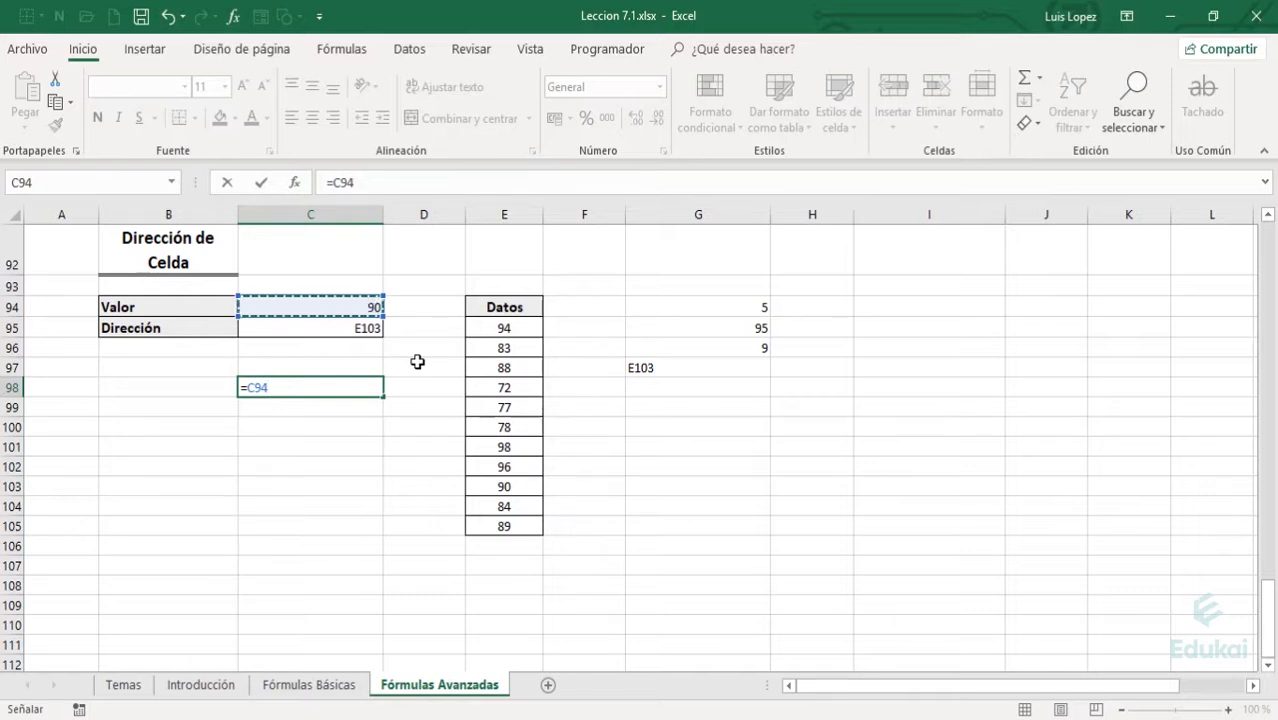
pyautogui.write('+')
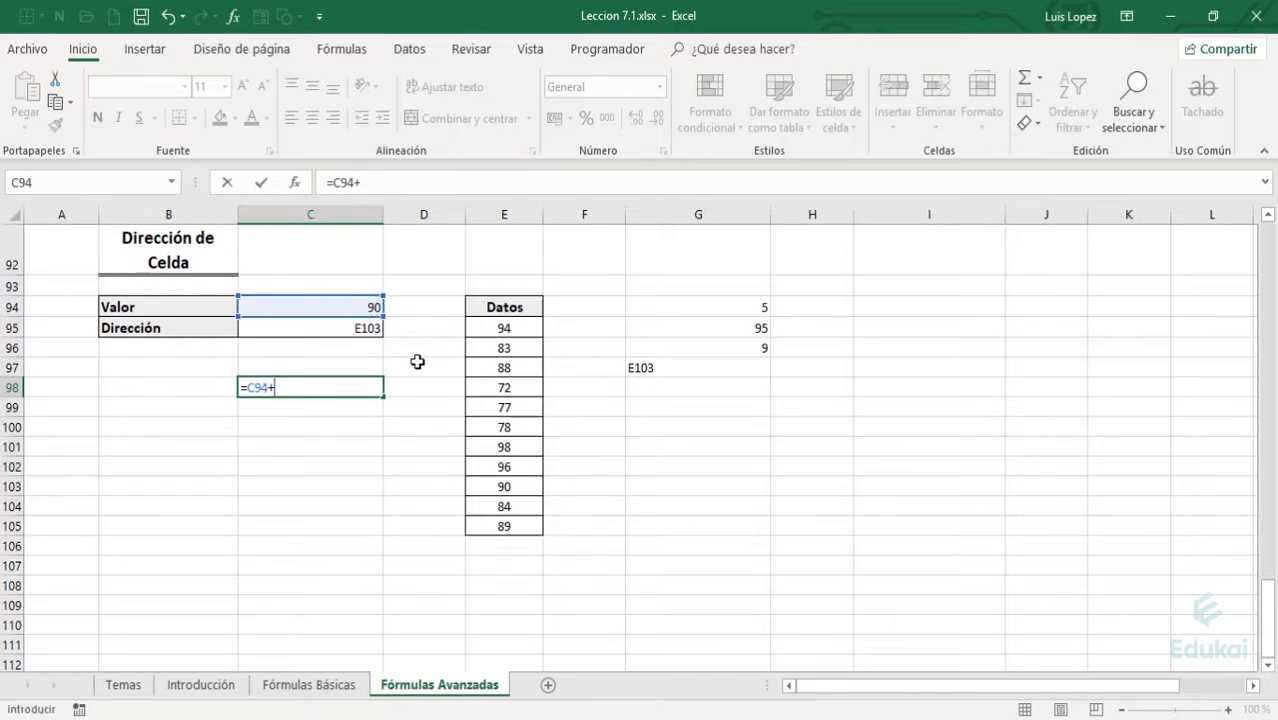
pyautogui.write('50')
pyautogui.press('Return')
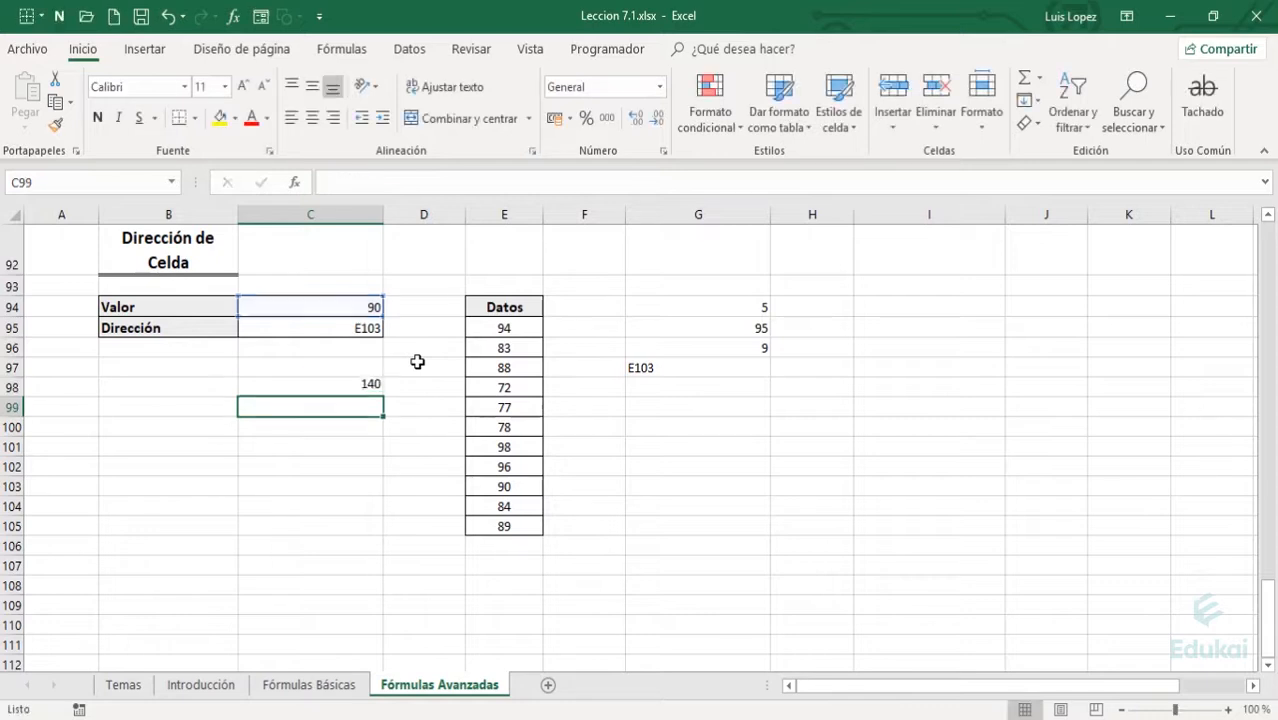
# - Compare the value in C94 with the direct reference formula in C98
pyautogui.press('Up')
pyautogui.press('Up')
pyautogui.press('Up')
pyautogui.press('Up')
pyautogui.press('Up')
pyautogui.press('Down')
pyautogui.press('Down')
pyautogui.press('Down')
pyautogui.press('Down')
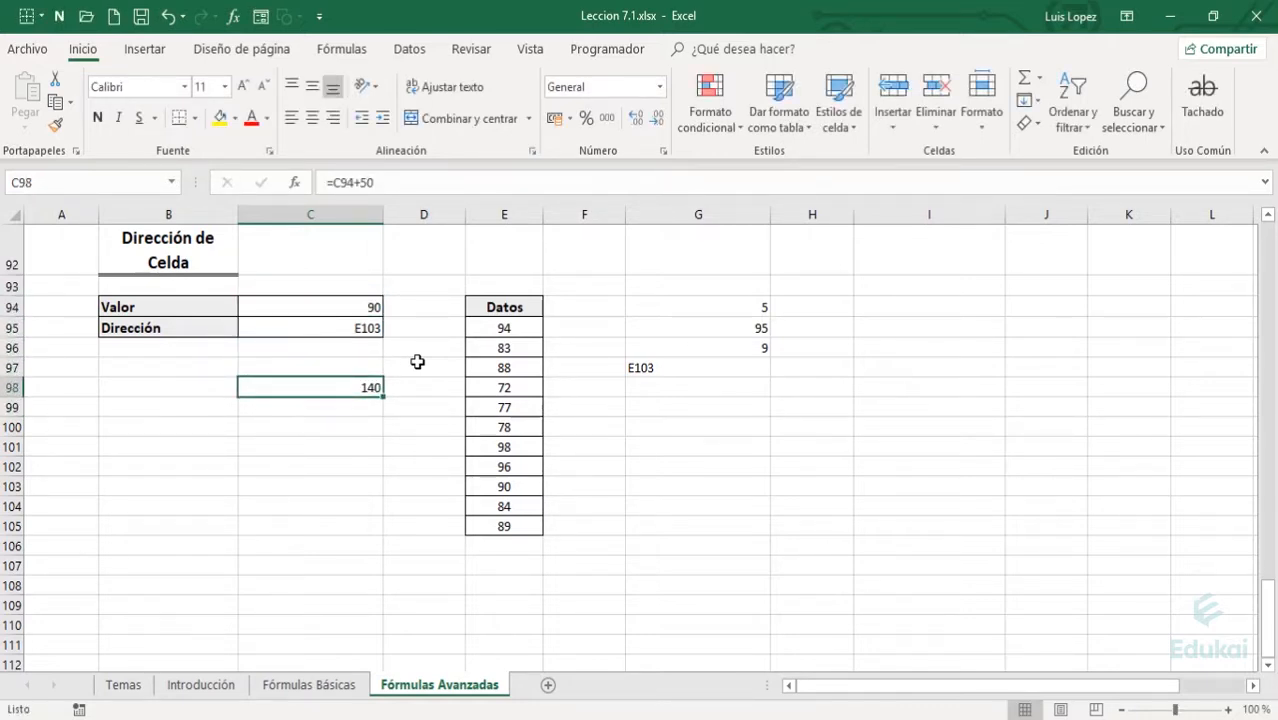
# - Clear the direct reference formula from C98
pyautogui.press('F2')
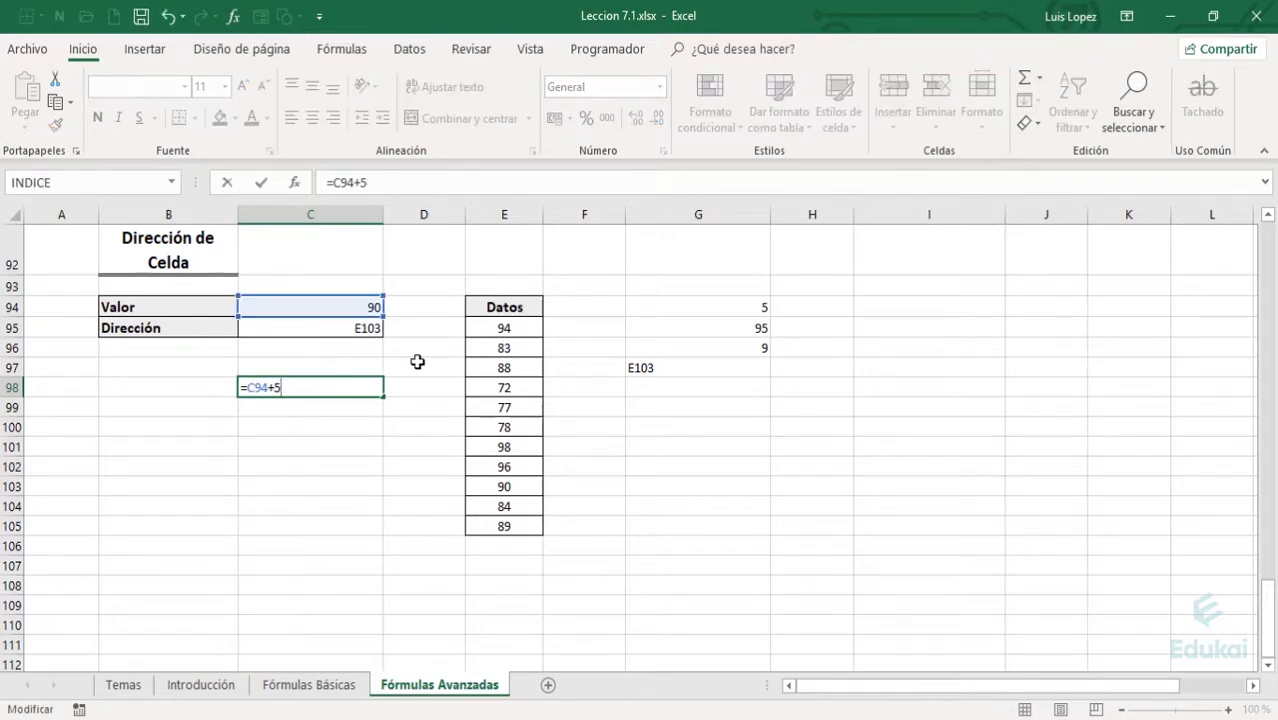
pyautogui.press('Escape')
pyautogui.press('Delete')
pyautogui.write('=')
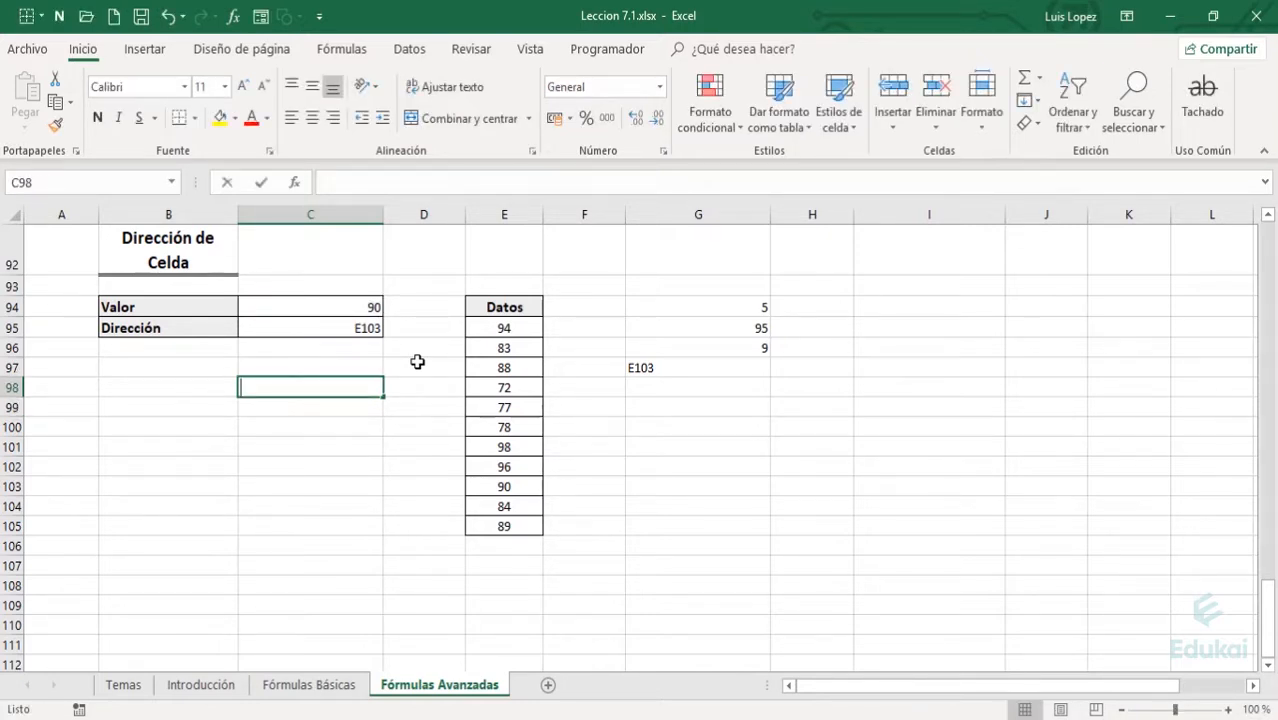
pyautogui.press('Up')
pyautogui.press('Up')
pyautogui.press('Up')
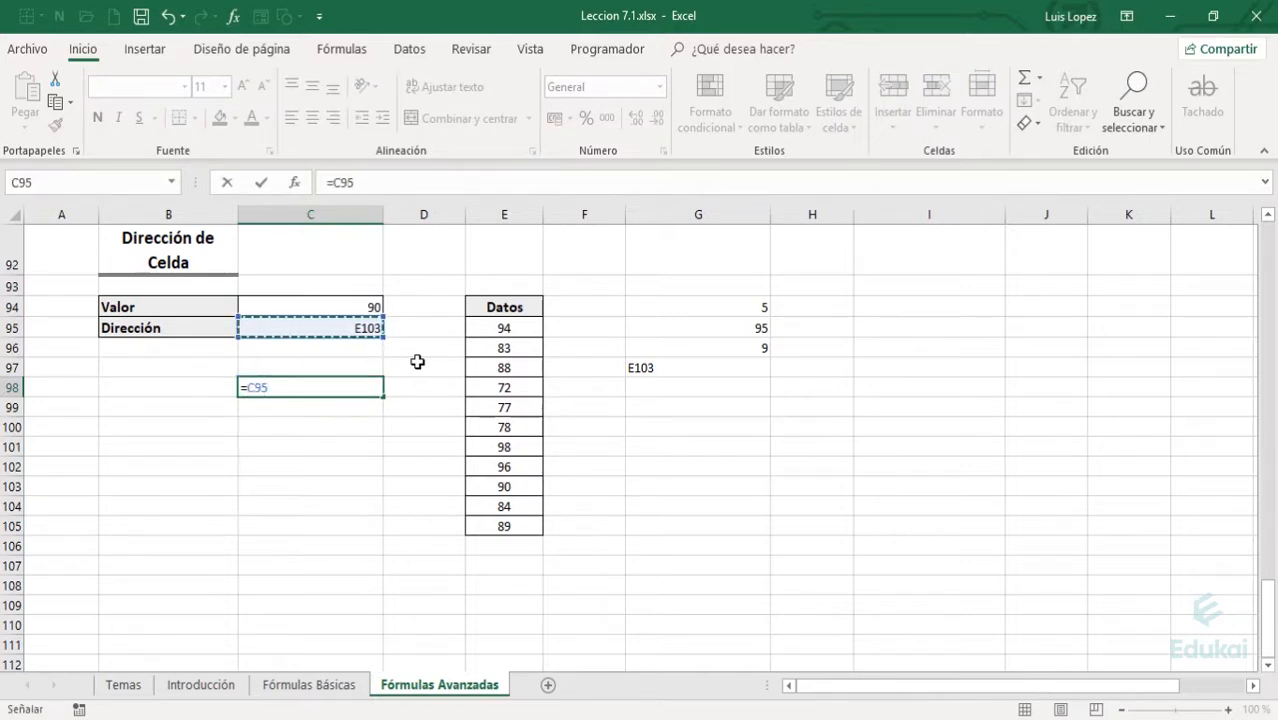
pyautogui.write('+')
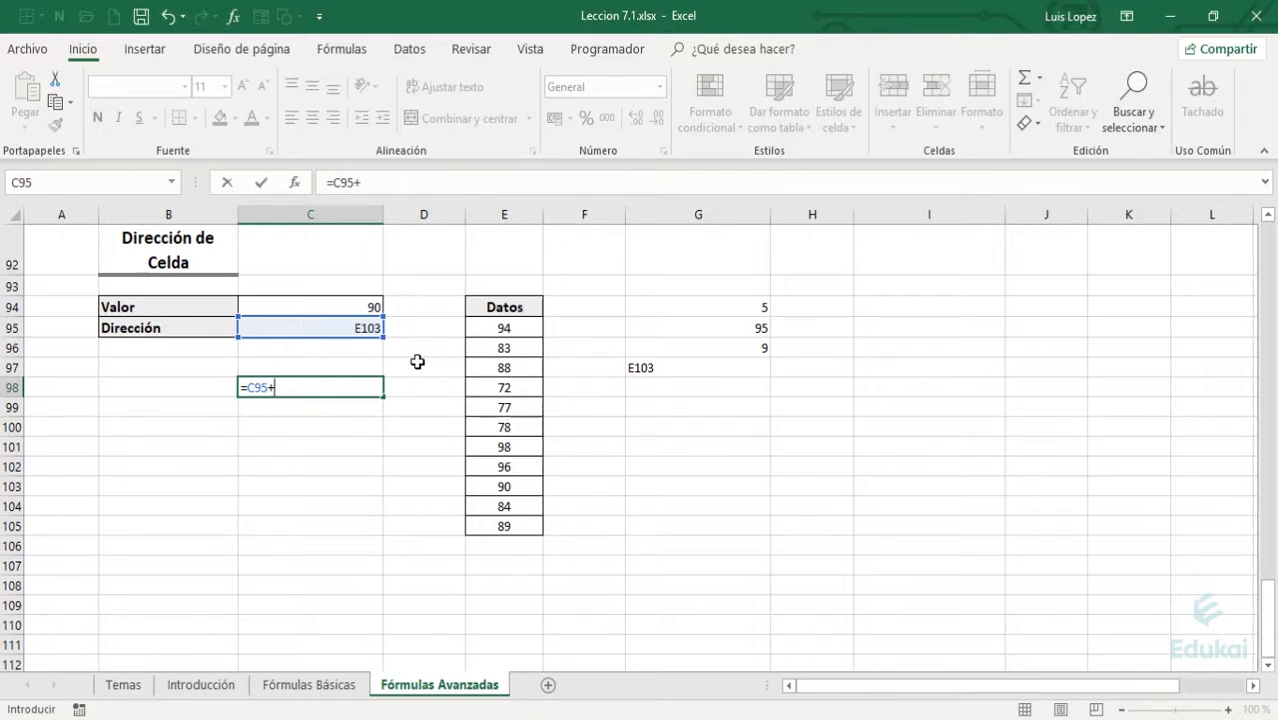
pyautogui.press('Escape')
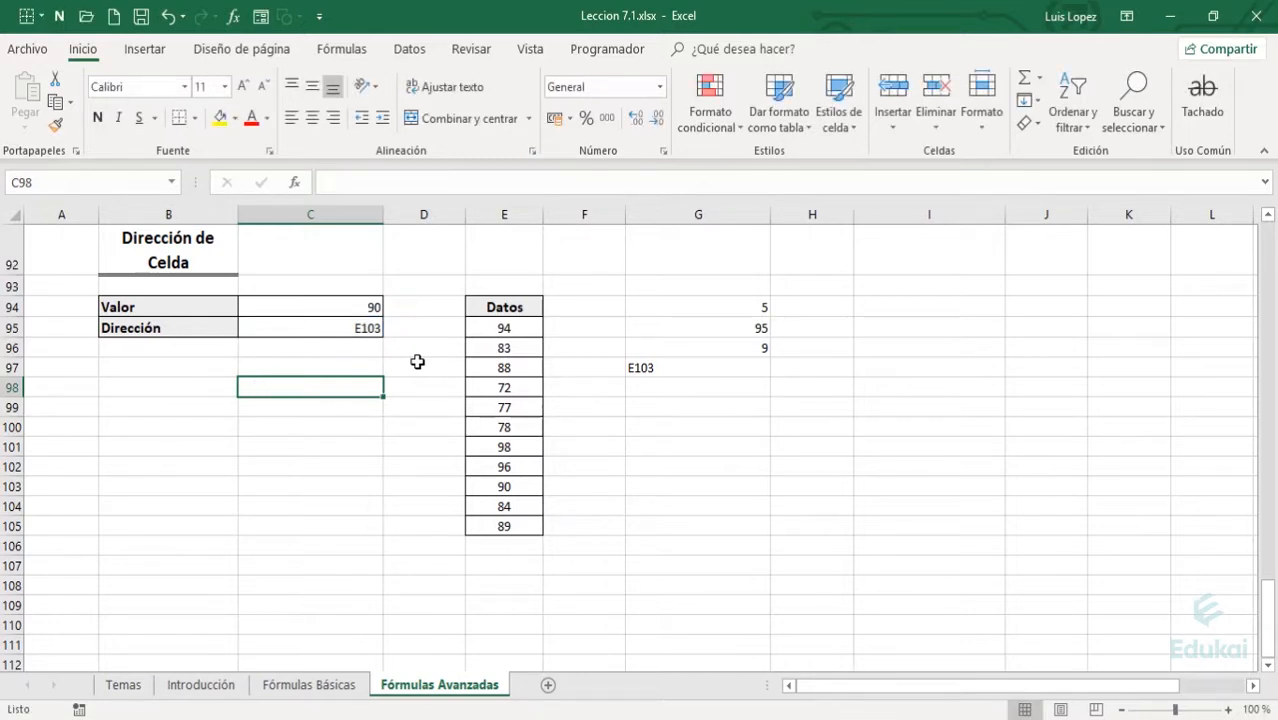
# - Locate cell E103 in the Datos list, the cell that the address in C95 points to
pyautogui.press('Left')
pyautogui.press('Right')
pyautogui.press('Right')
pyautogui.press('Right')
pyautogui.press('Up')
pyautogui.press('Up')
pyautogui.press('Down')
pyautogui.press('Down')
pyautogui.press('Down')
pyautogui.press('Down')
pyautogui.press('Down')
pyautogui.press('Down')
pyautogui.press('Down')
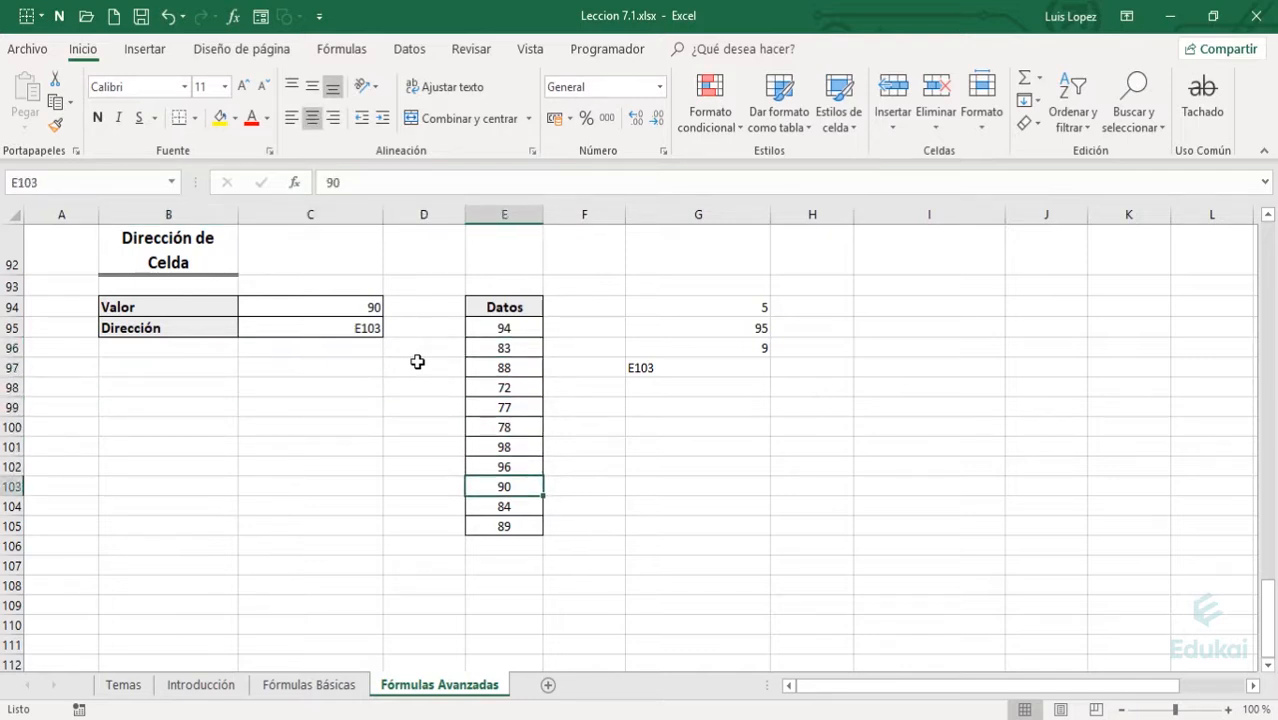
pyautogui.press('Left')
pyautogui.press('Left')
pyautogui.press('Up')
pyautogui.press('Up')
pyautogui.press('Up')
pyautogui.press('Up')
pyautogui.press('Up')
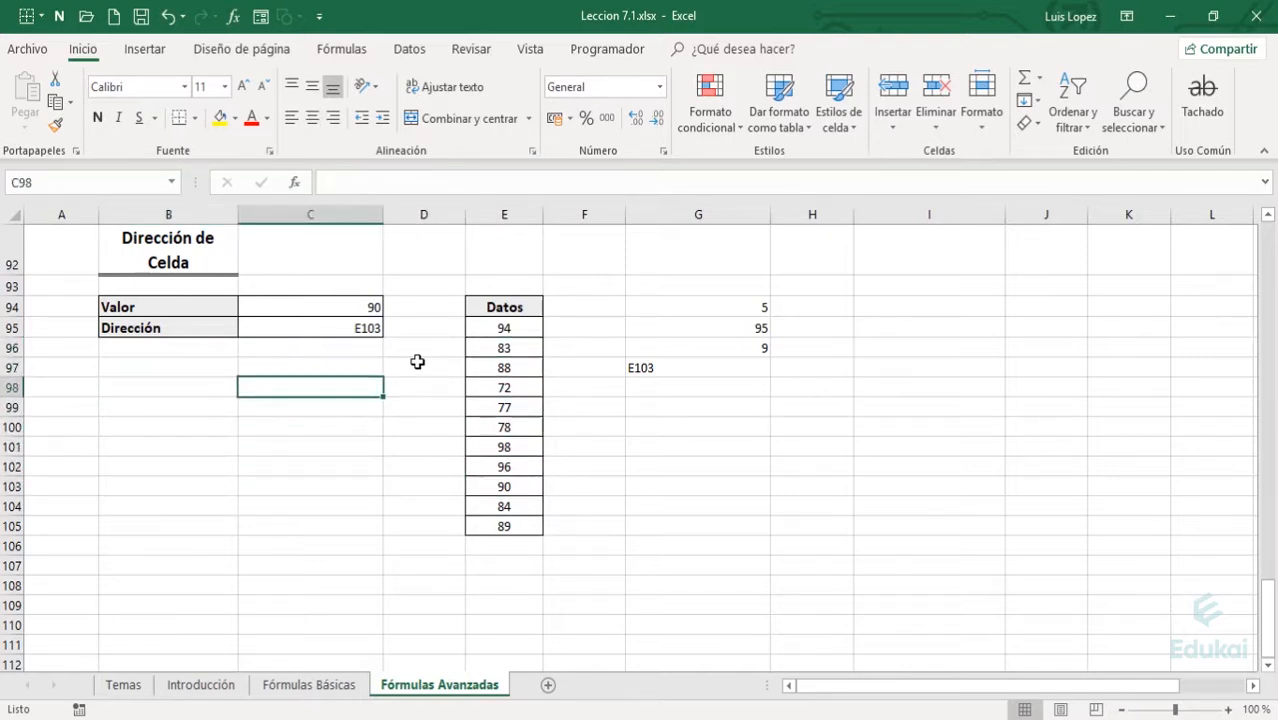
# - Try adding 50 to the address in C95 by entering =C95+50 in C98
pyautogui.write('=')
pyautogui.press('Up')
pyautogui.press('Up')
pyautogui.press('Up')
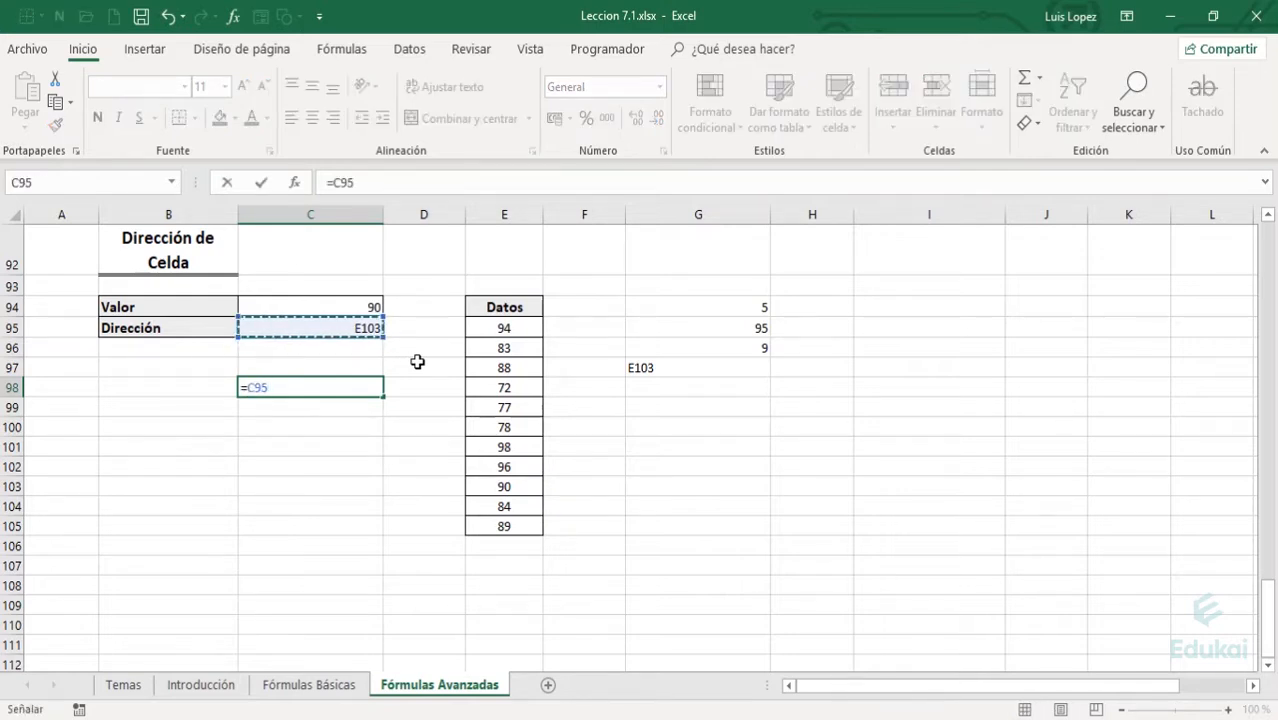
pyautogui.write('+50')
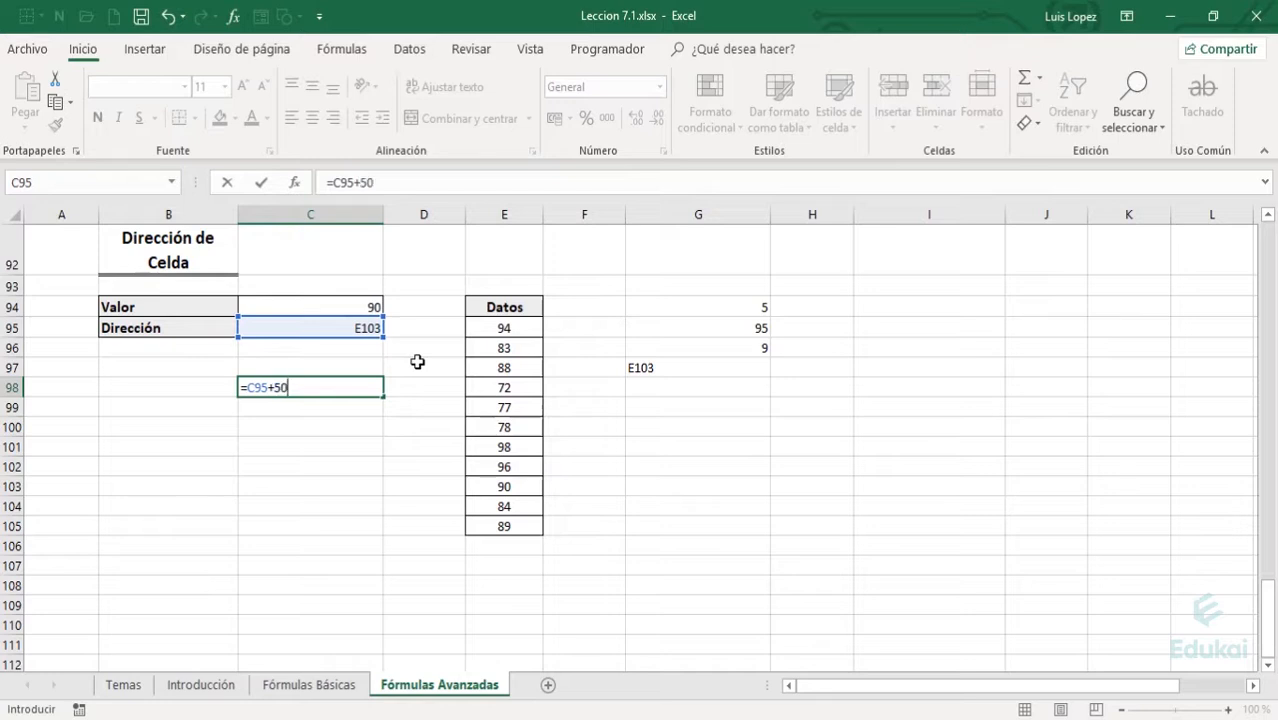
pyautogui.press('Return')
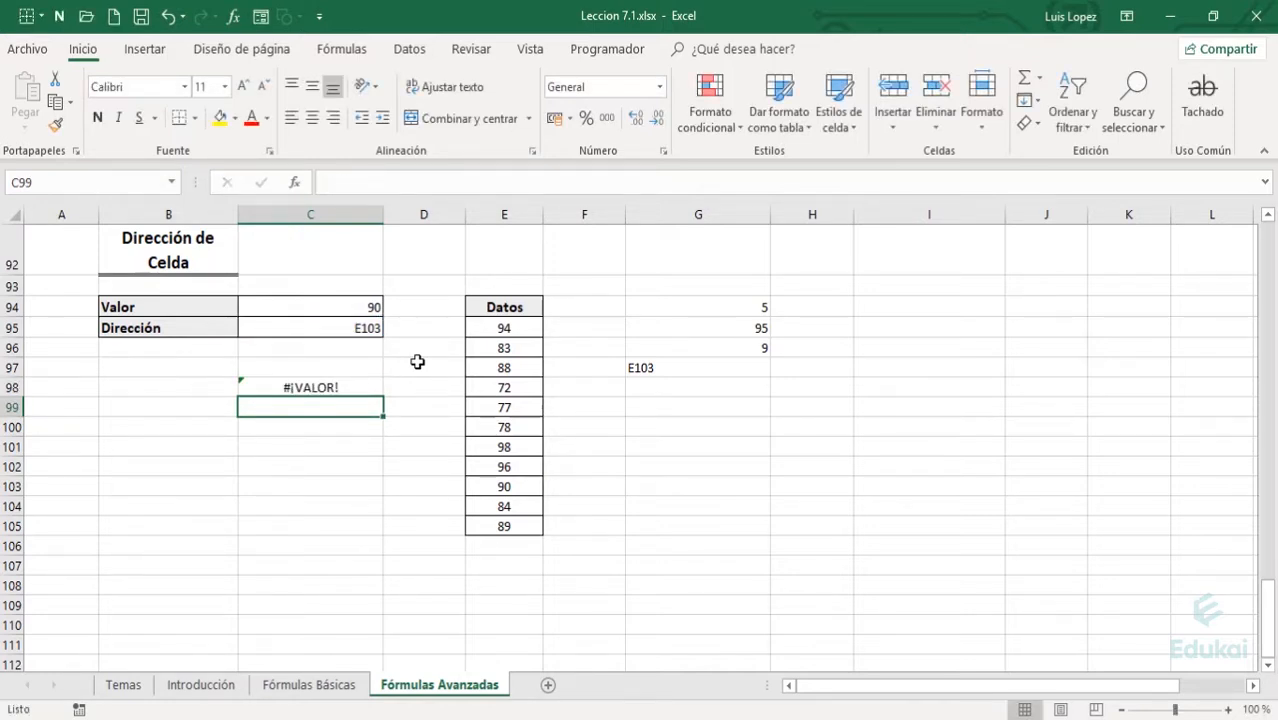
# - Compare the DIRECCION formula in C95 with the direct reference to it in C98
pyautogui.press('Up')
pyautogui.press('Up')
pyautogui.press('Up')
pyautogui.press('Up')
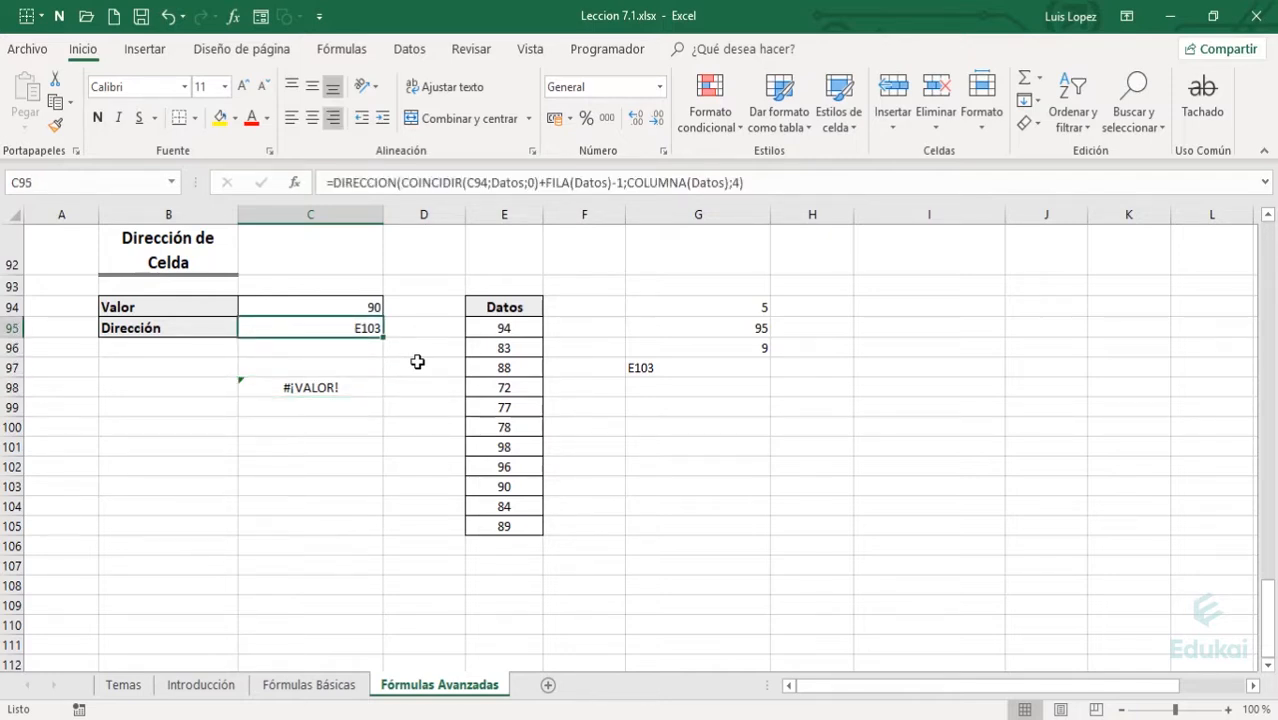
pyautogui.press('Down')
pyautogui.press('Down')
pyautogui.press('Down')
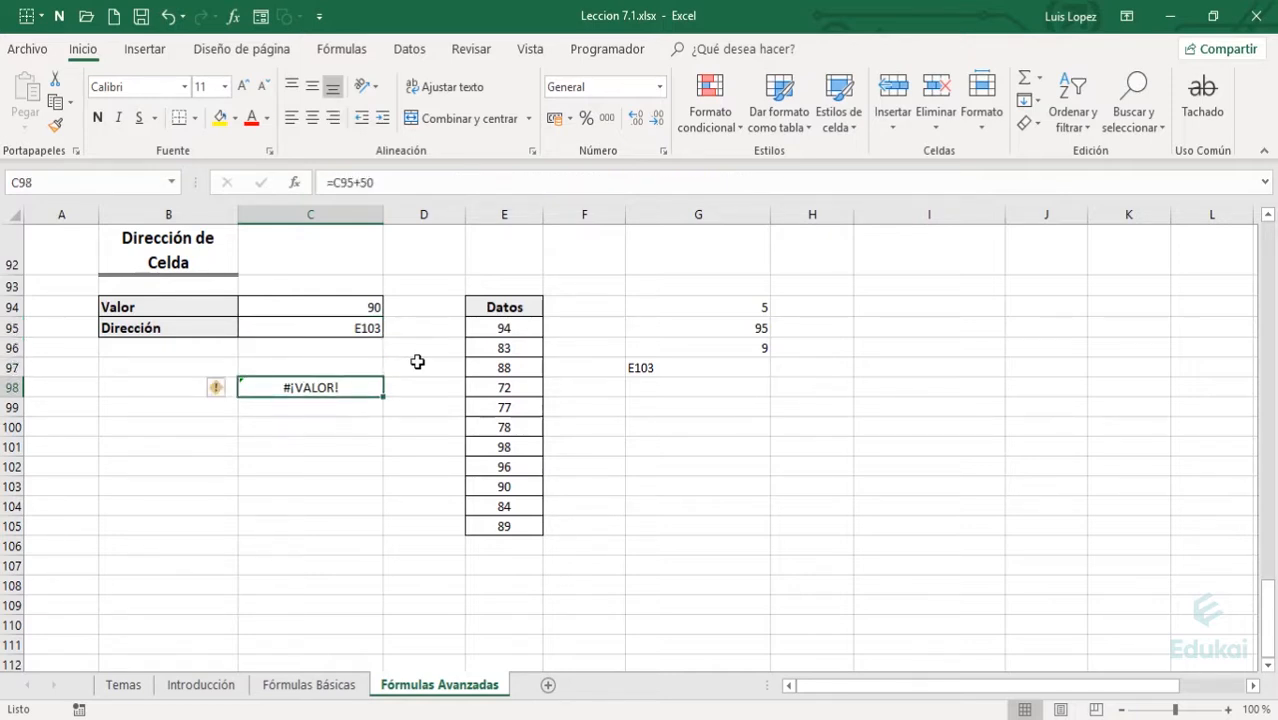
# - Replace the formula in C98 with =INDIRECTO(C95)+50 as an indirect reference example
pyautogui.press('Delete')
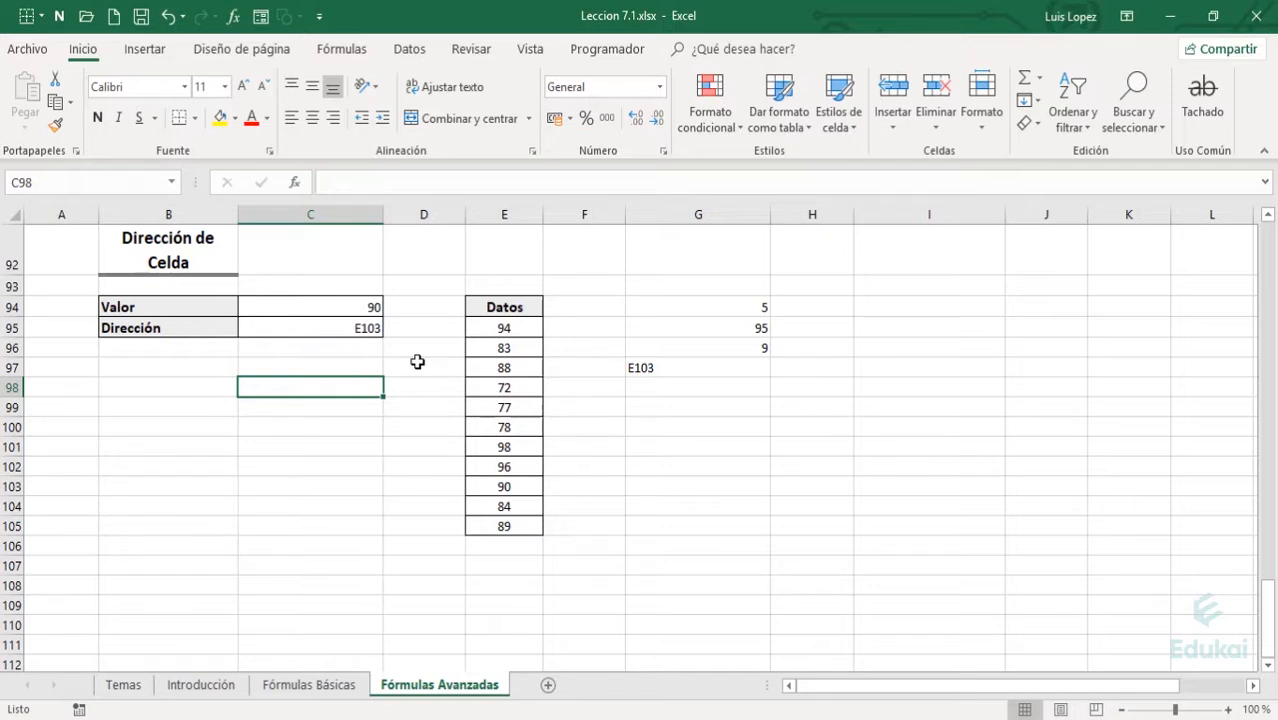
pyautogui.write('=indir')
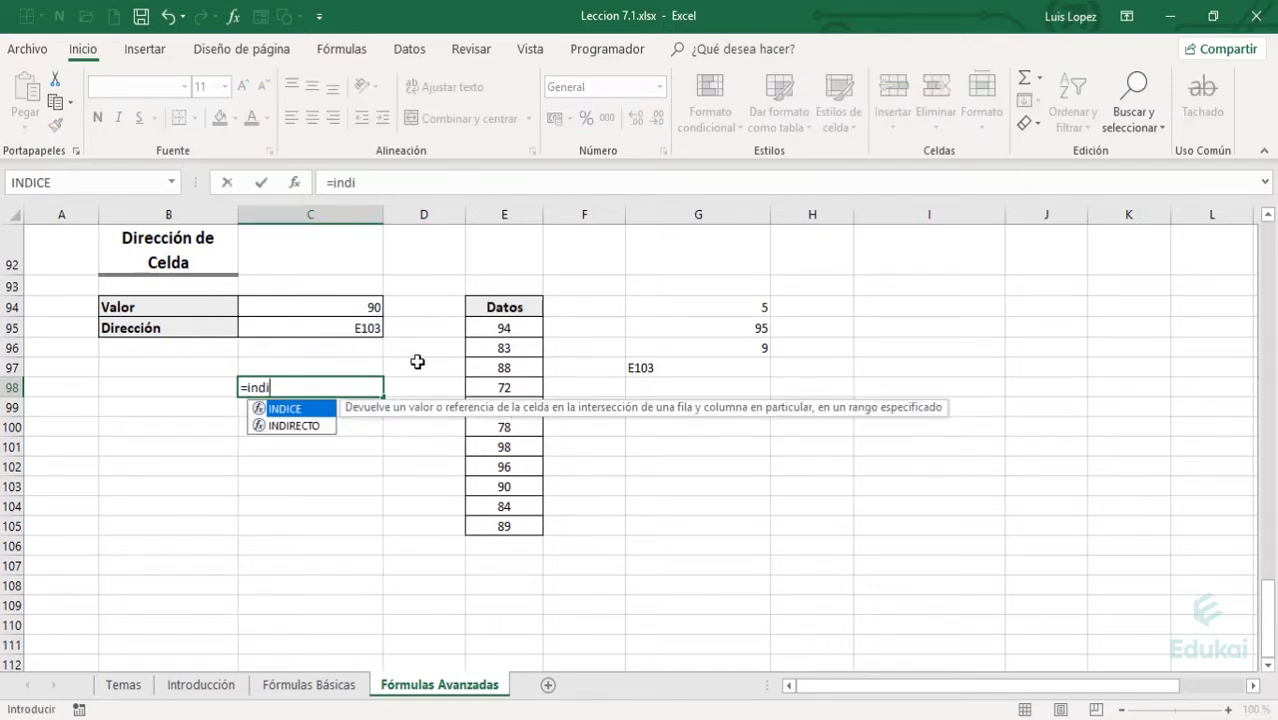
pyautogui.press('Tab')
pyautogui.press('Up')
pyautogui.press('Up')
pyautogui.press('Up')
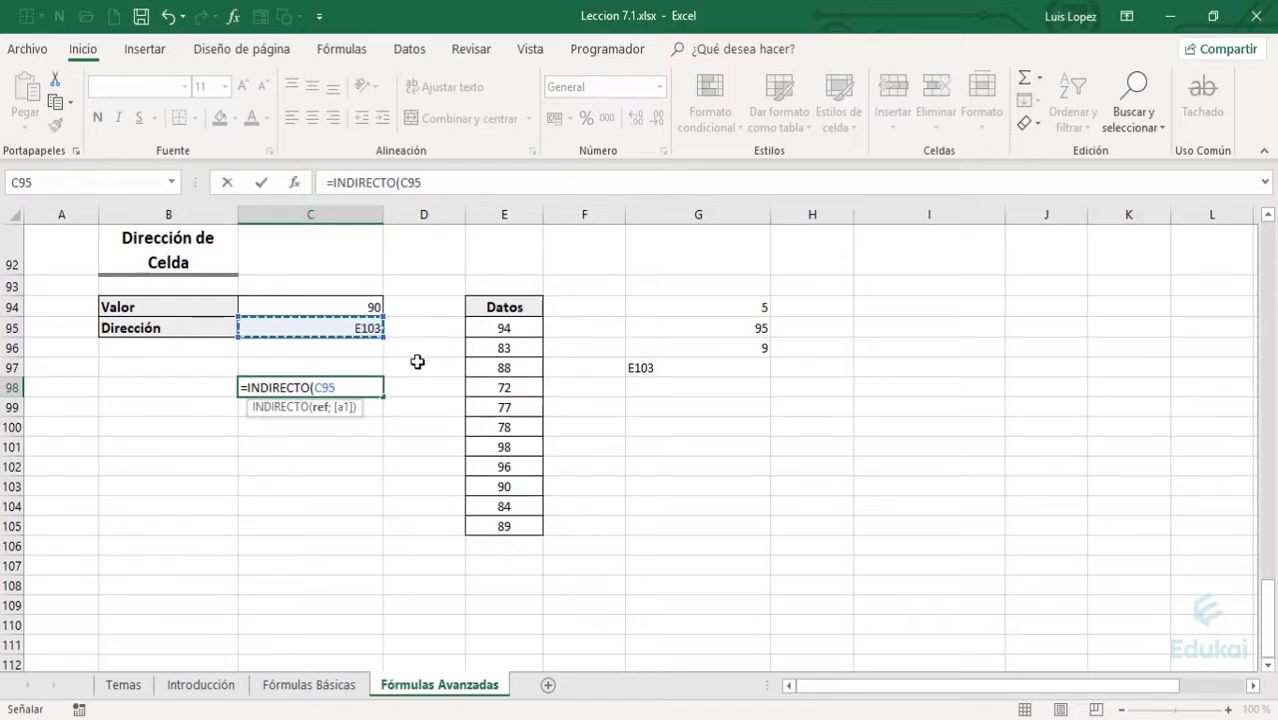
pyautogui.write(';')
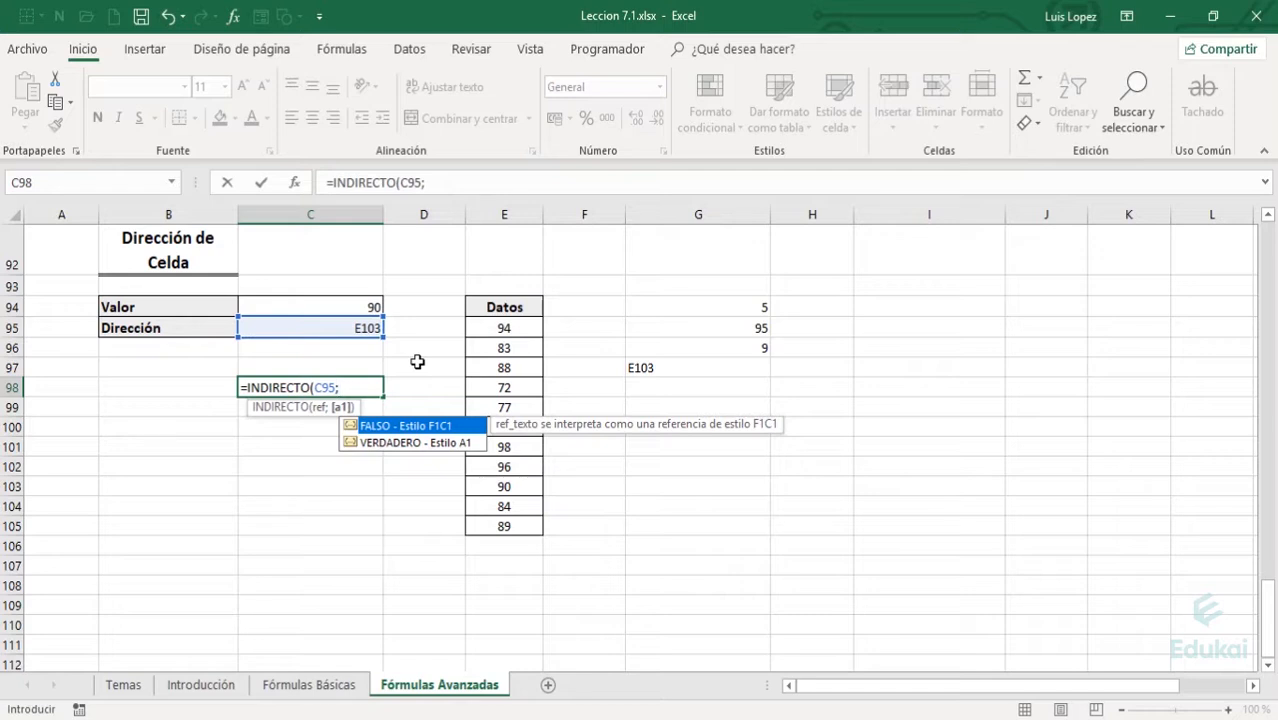
pyautogui.press('BackSpace')
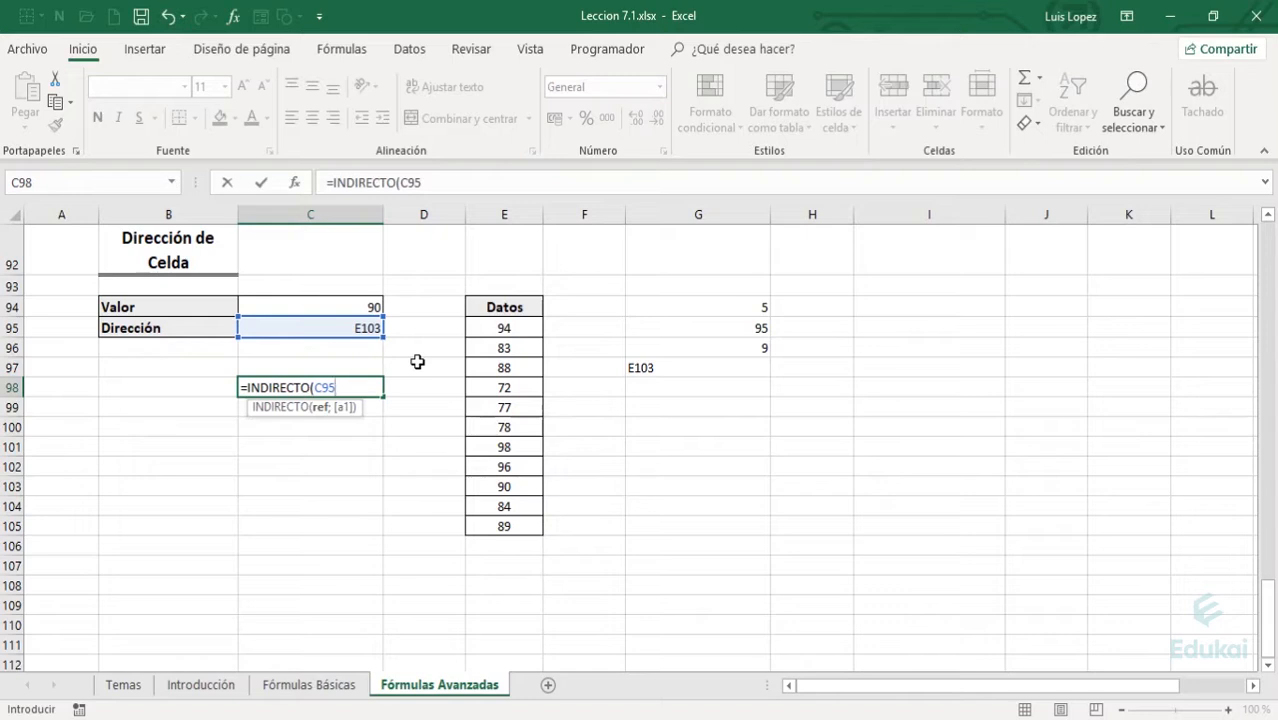
pyautogui.write(')')
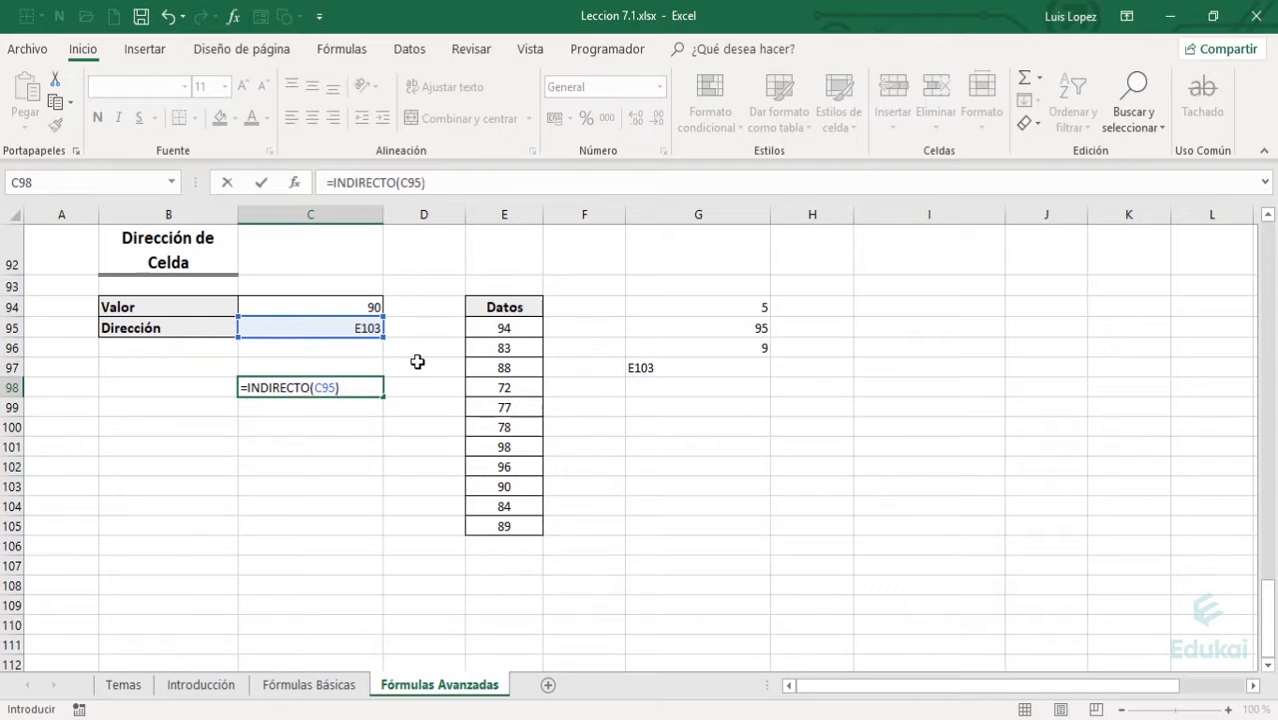
pyautogui.write('+50')
pyautogui.press('Return')
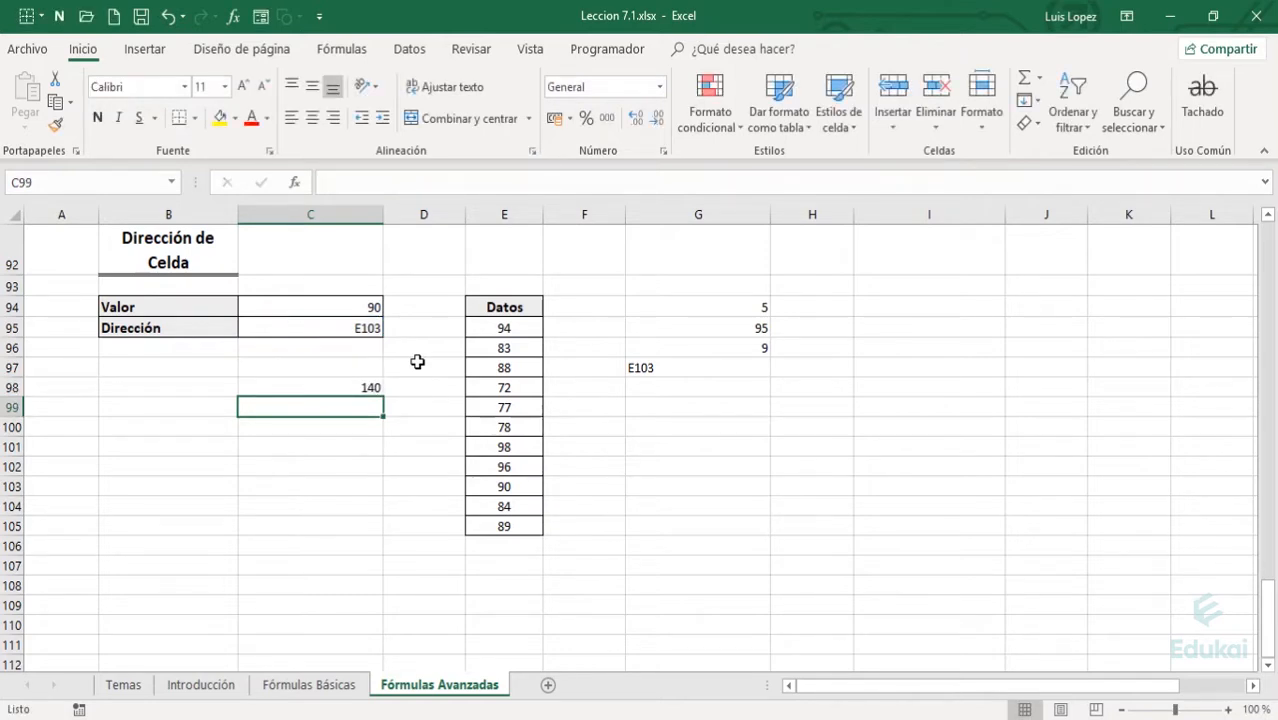
# - Enter the equivalent direct reference formula =E103+50 in C99
pyautogui.write('=')
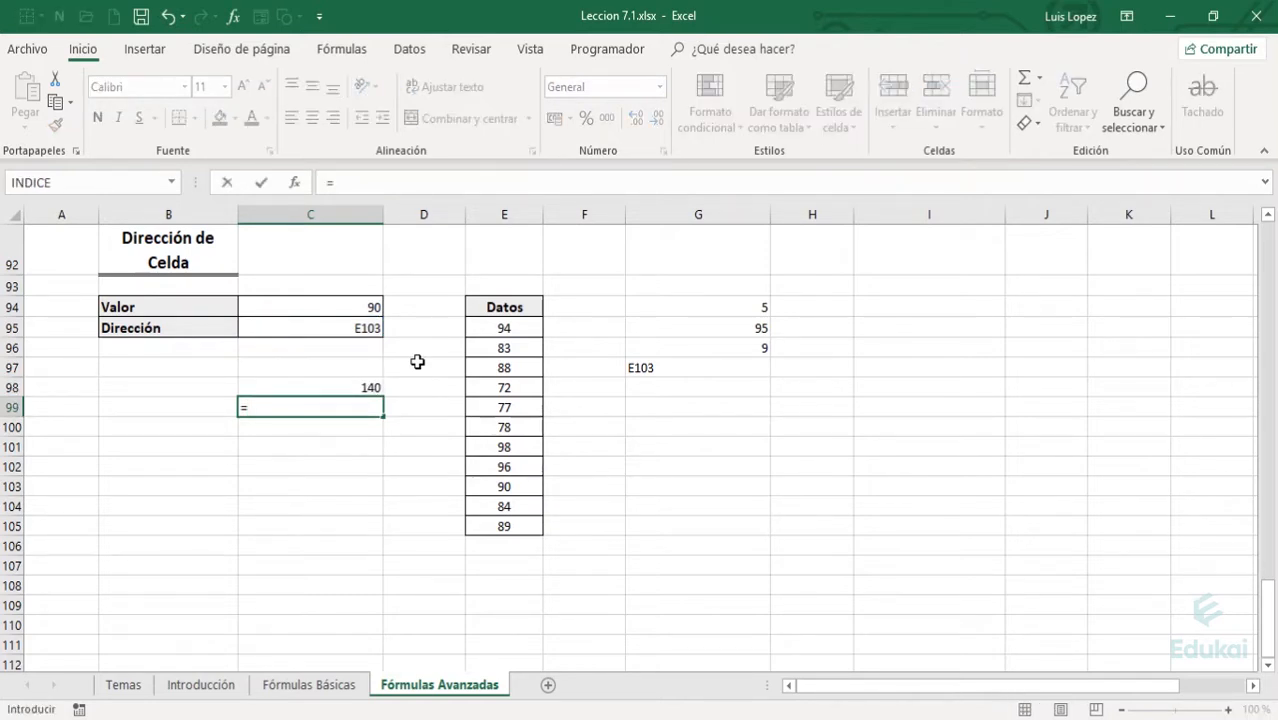
pyautogui.write('E103+50')
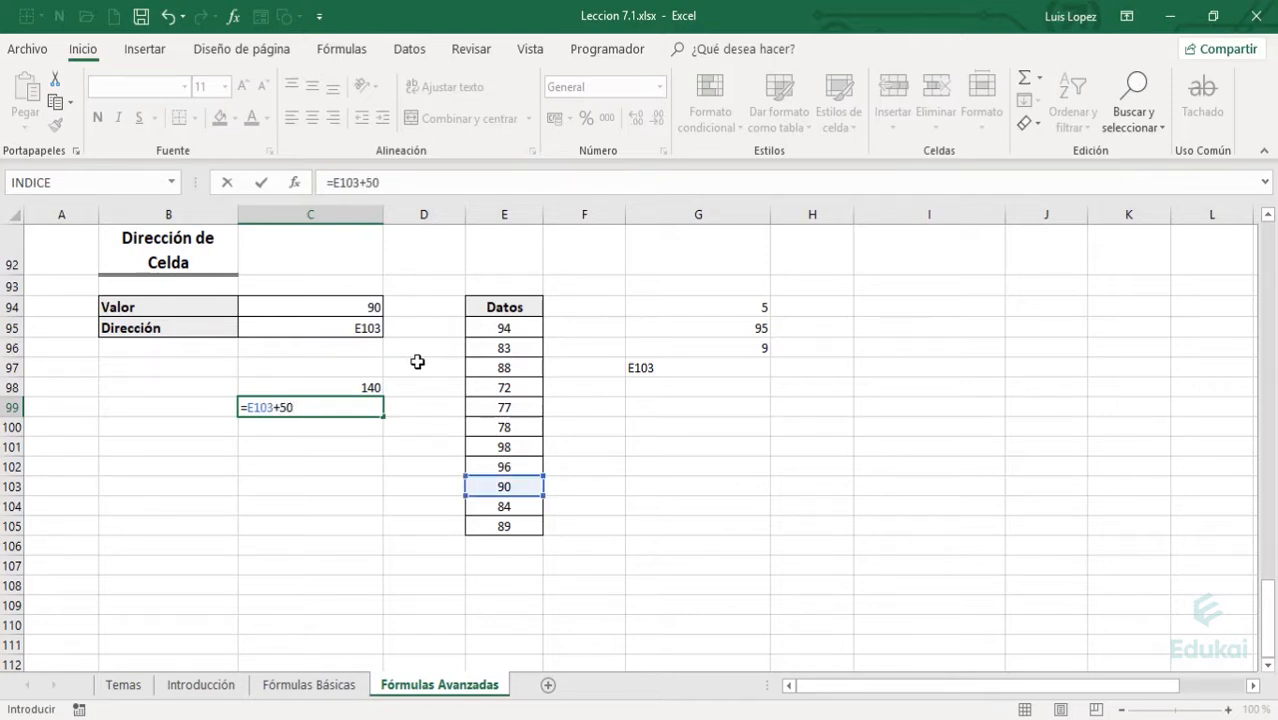
pyautogui.press('Return')
pyautogui.press('Up')
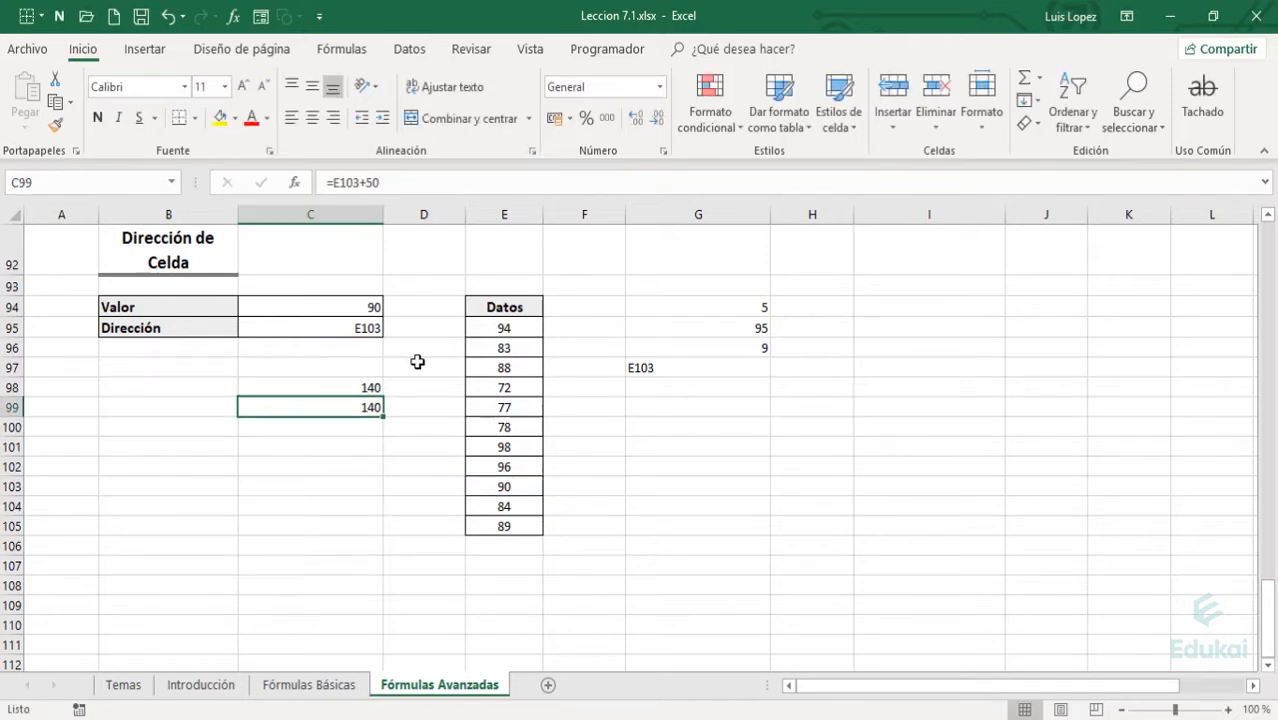
# - Compare the INDIRECTO formula in C98 with the direct reference formula in C99
pyautogui.press('Up')
pyautogui.hotkey('shift', 'Down')
pyautogui.hotkey('shift', 'Up')
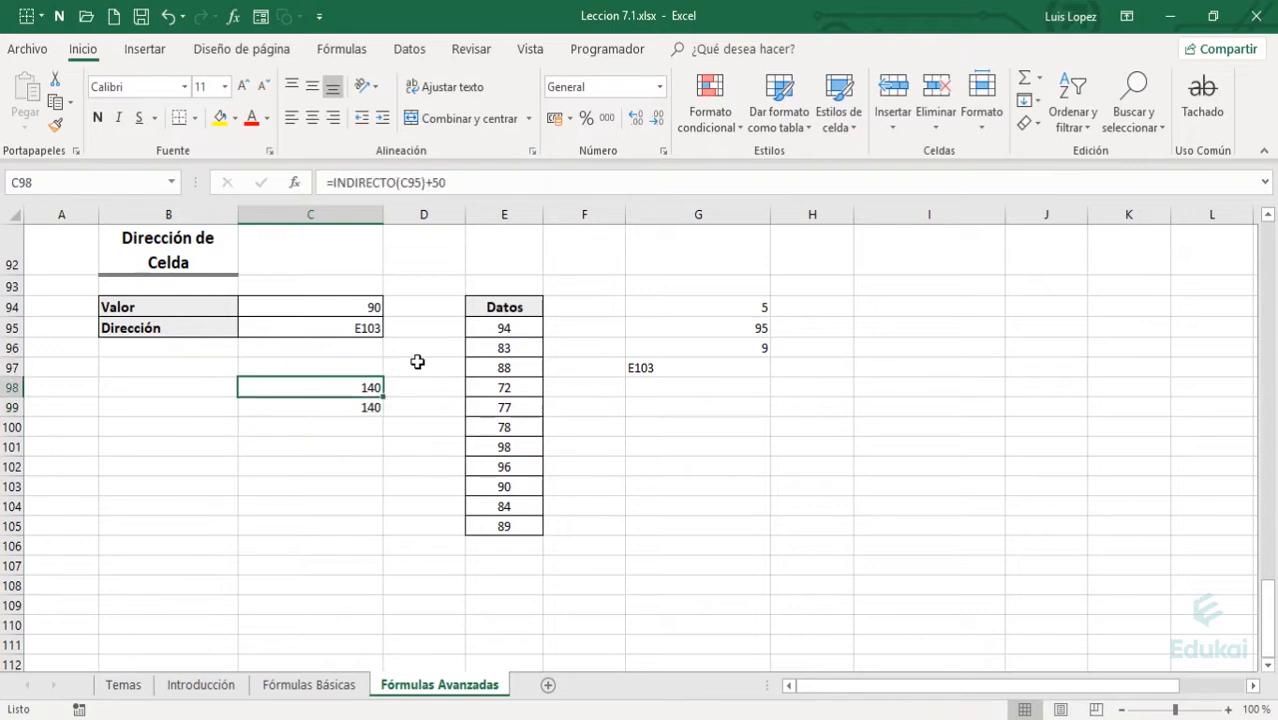
pyautogui.press('Down')
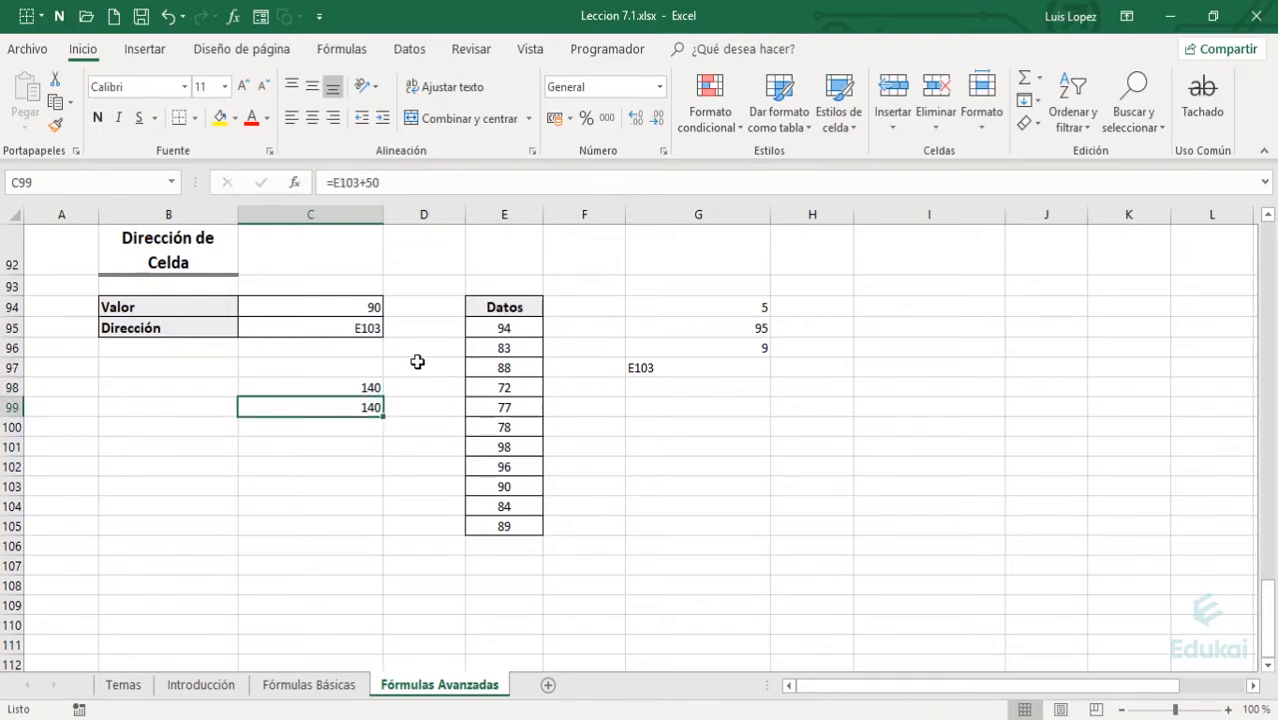
pyautogui.press('Up')
pyautogui.press('Down')
pyautogui.press('Up')
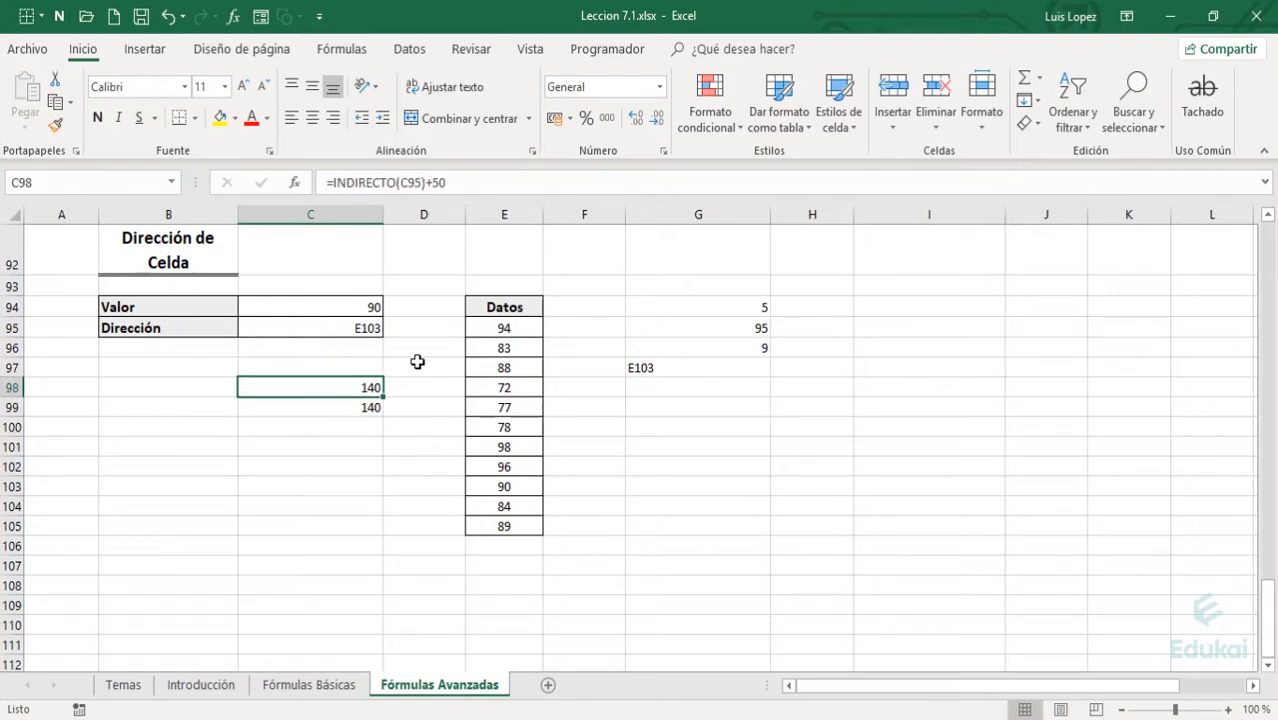
pyautogui.press('Down')
pyautogui.press('Up')
# - Clear the example formulas from C98:C99 and return to the Dirección result in C95
pyautogui.hotkey('shift', 'Down')
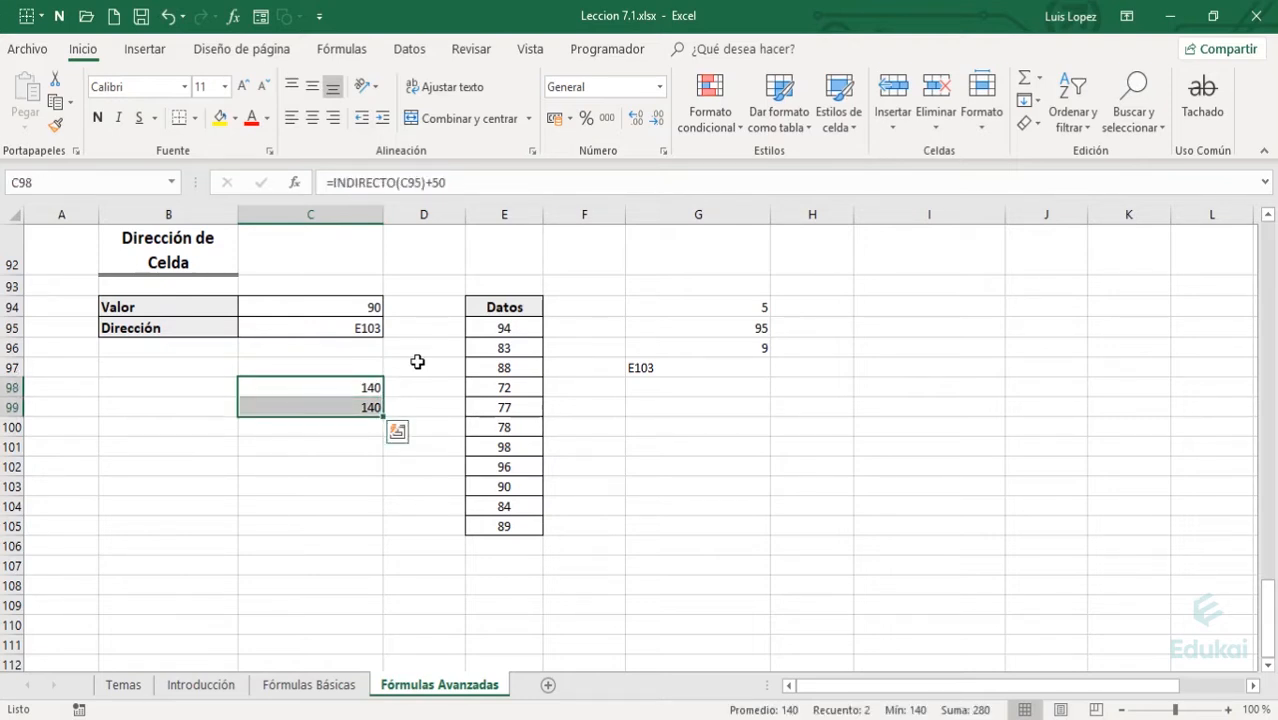
pyautogui.press('Delete')
pyautogui.press('Up')
pyautogui.press('Up')
pyautogui.press('Up')
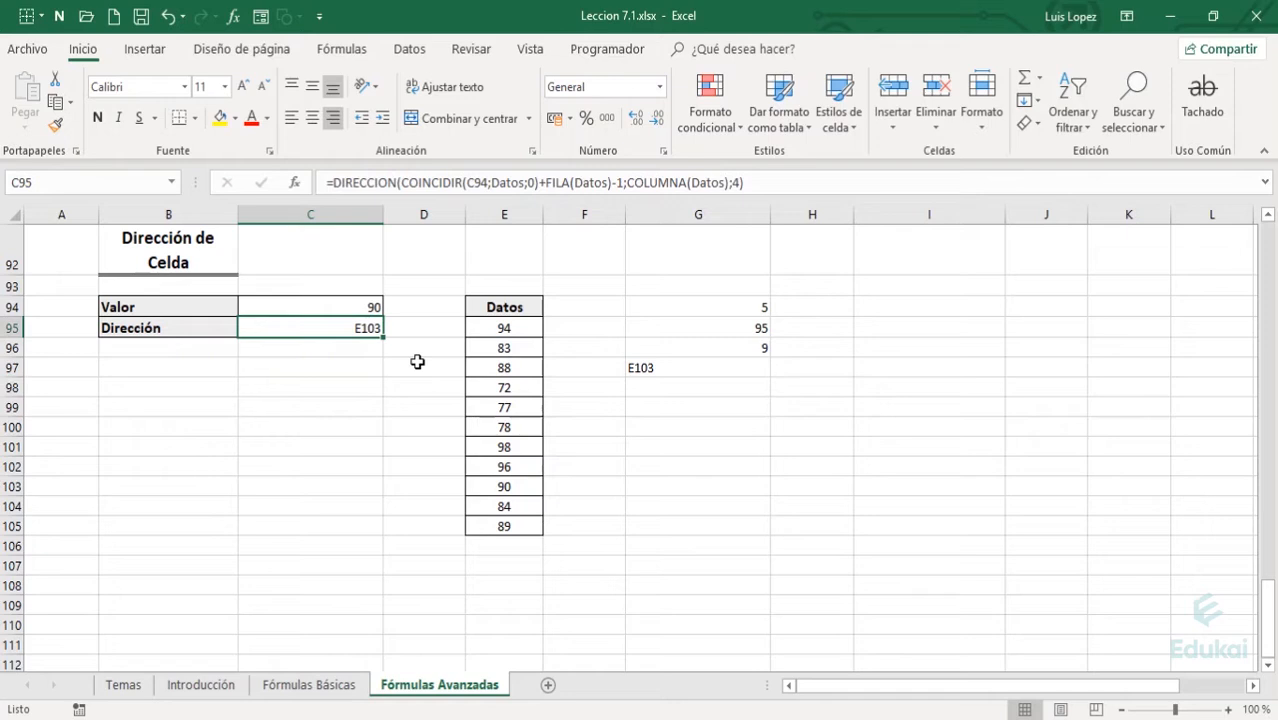